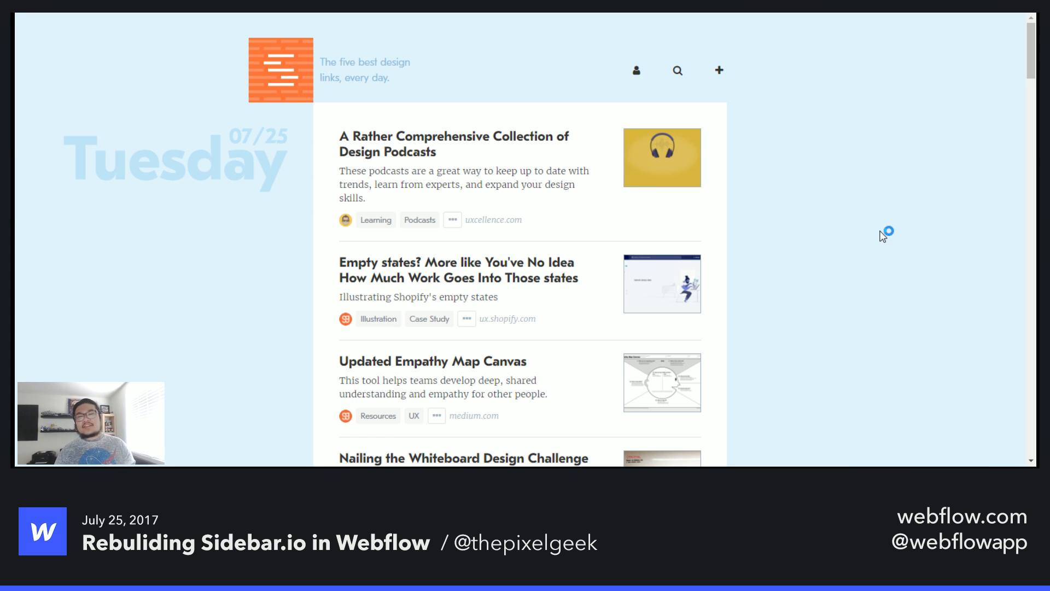
- Scroll through the Sidebar.io homepage to examine its daily link lists, newsletter banner and job board layout
scroll(881, 241, "down", 3)
scroll(879, 244, "down", 2)
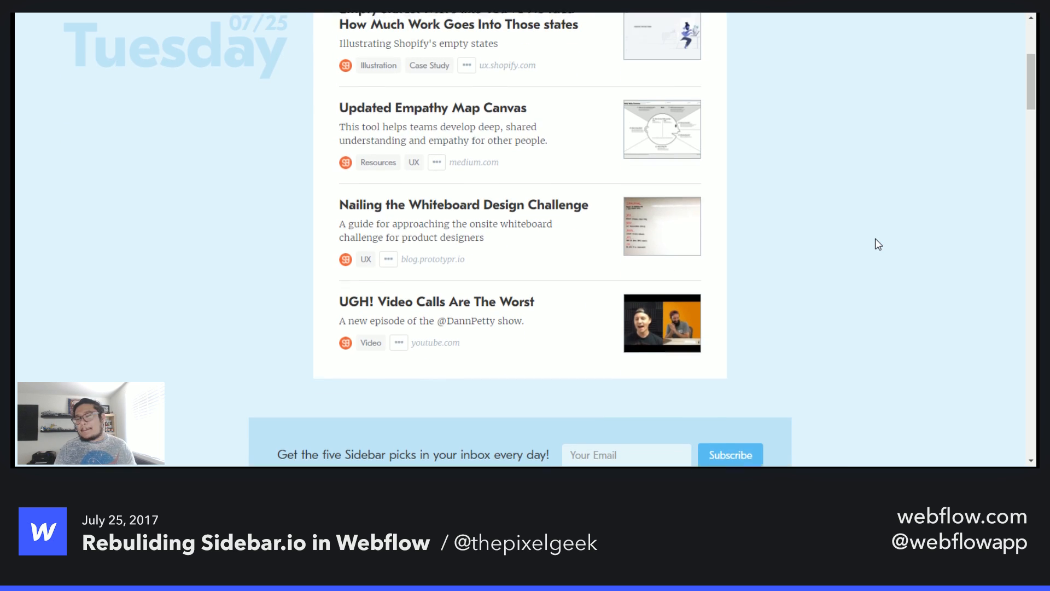
scroll(878, 244, "up", 5)
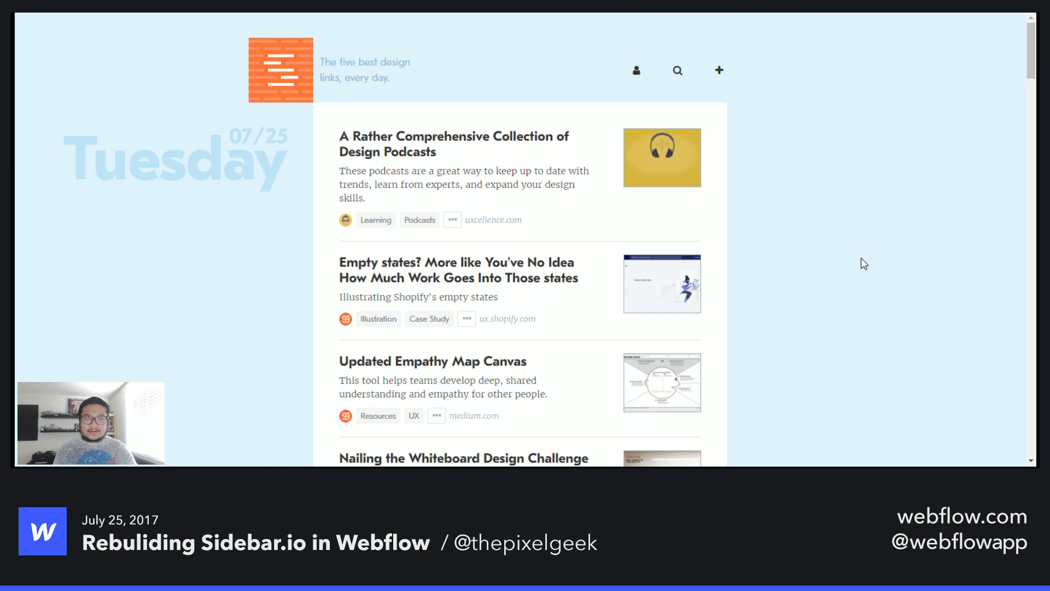
scroll(865, 262, "down", 4)
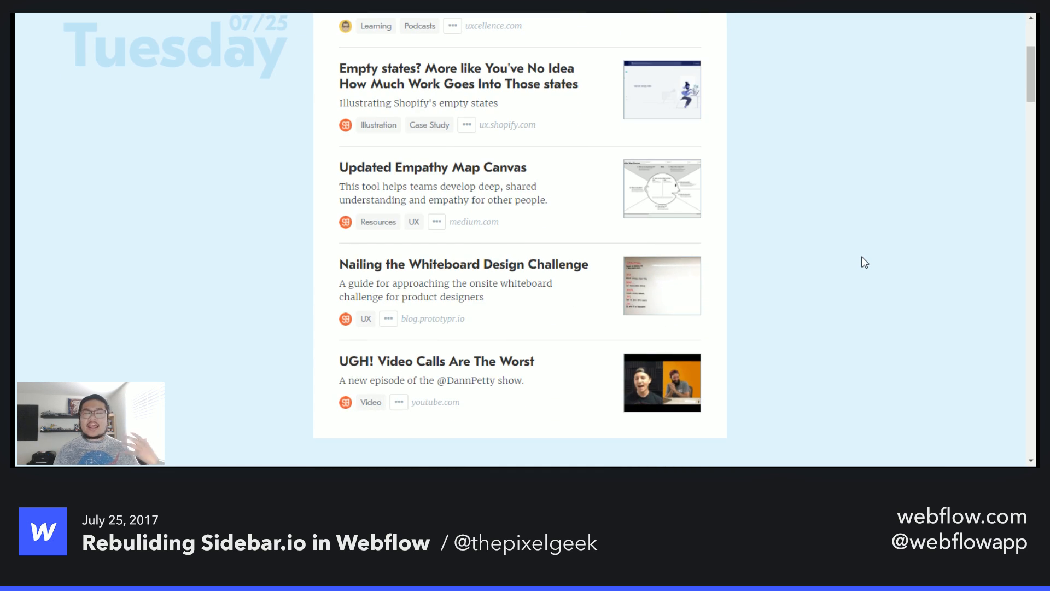
scroll(865, 263, "down", 8)
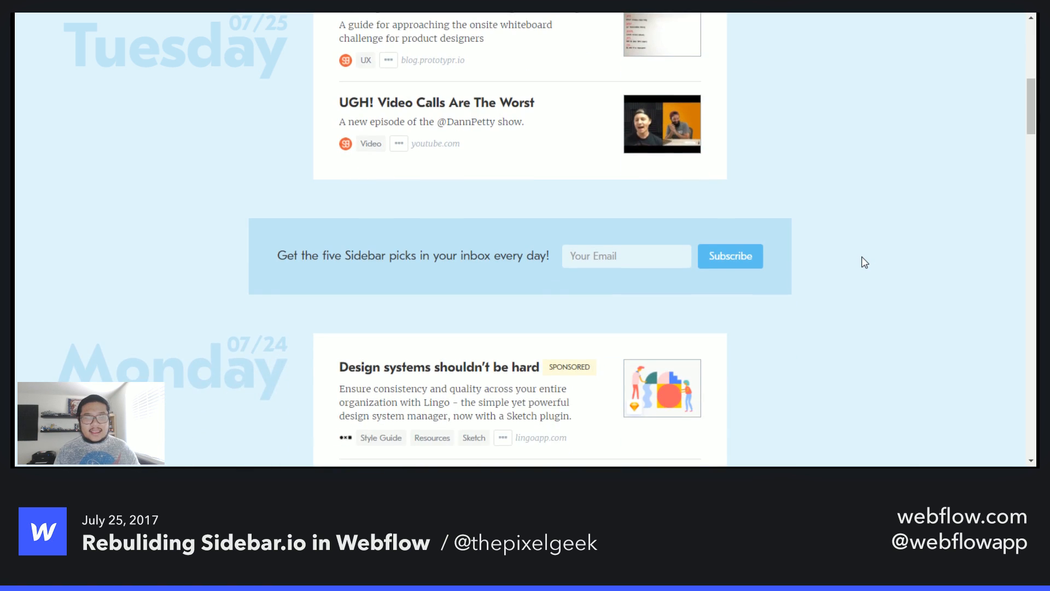
scroll(865, 262, "down", 8)
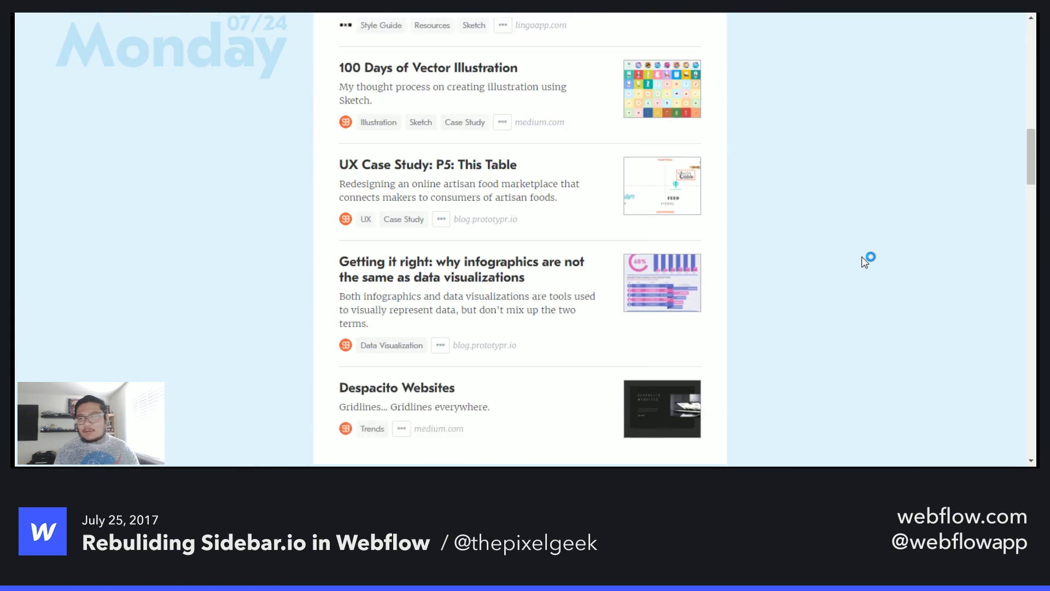
scroll(865, 262, "down", 3)
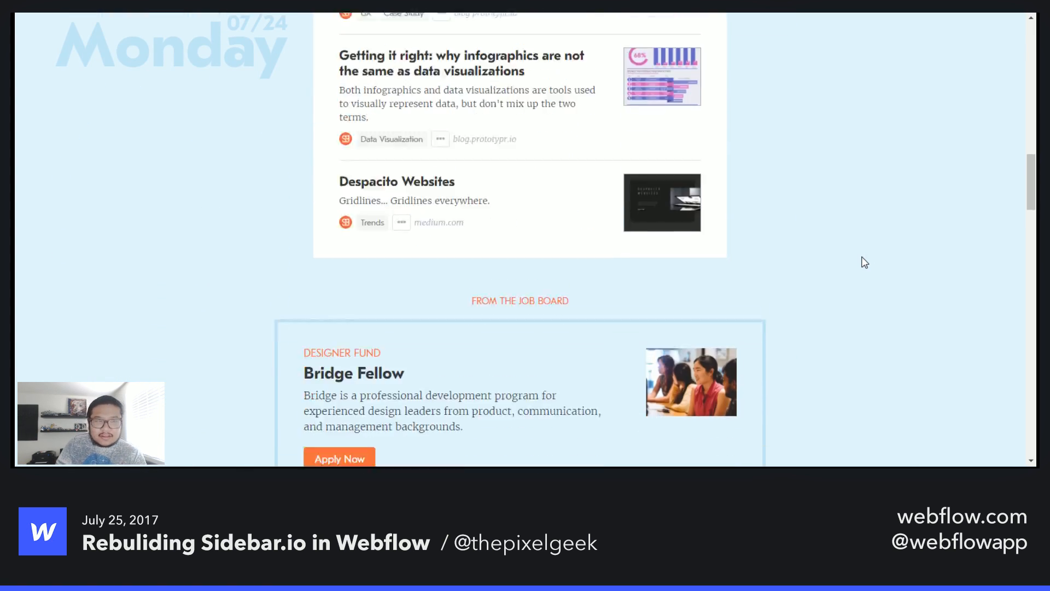
scroll(865, 263, "up", 20)
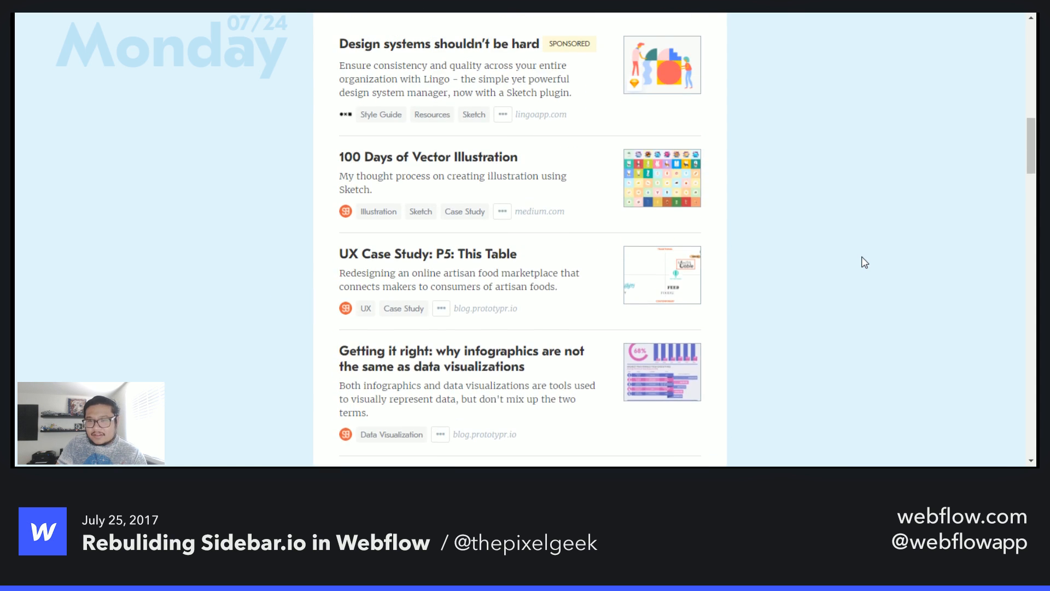
scroll(865, 263, "up", 3)
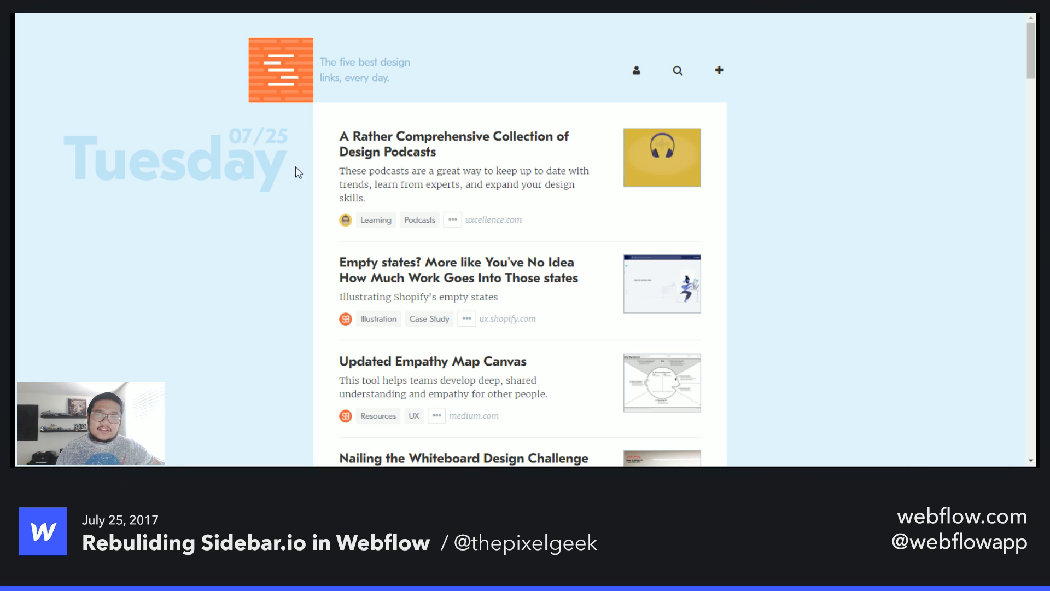
scroll(286, 227, "down", 1)
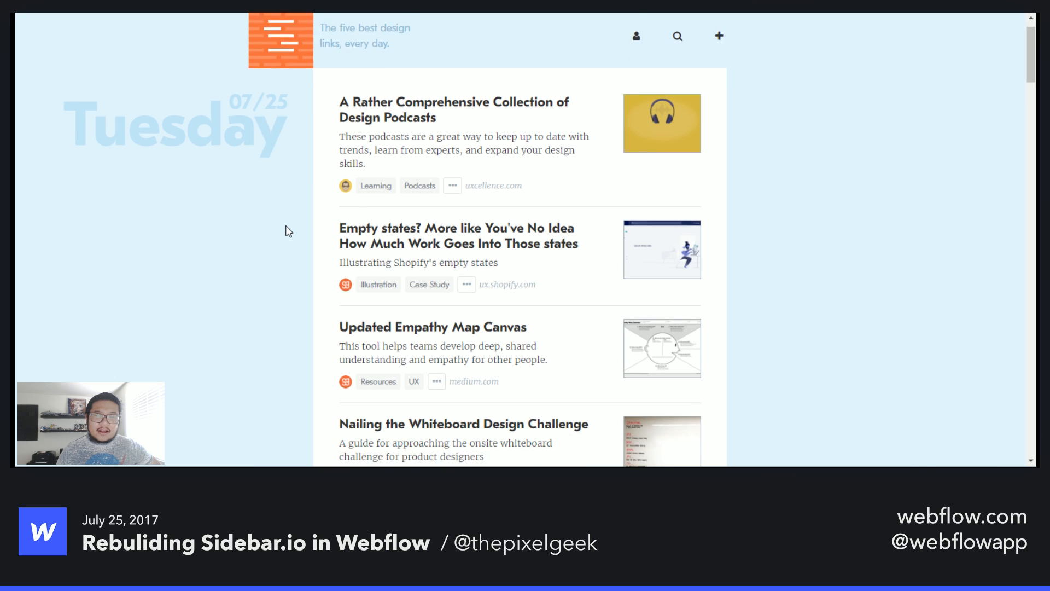
scroll(287, 226, "down", 6)
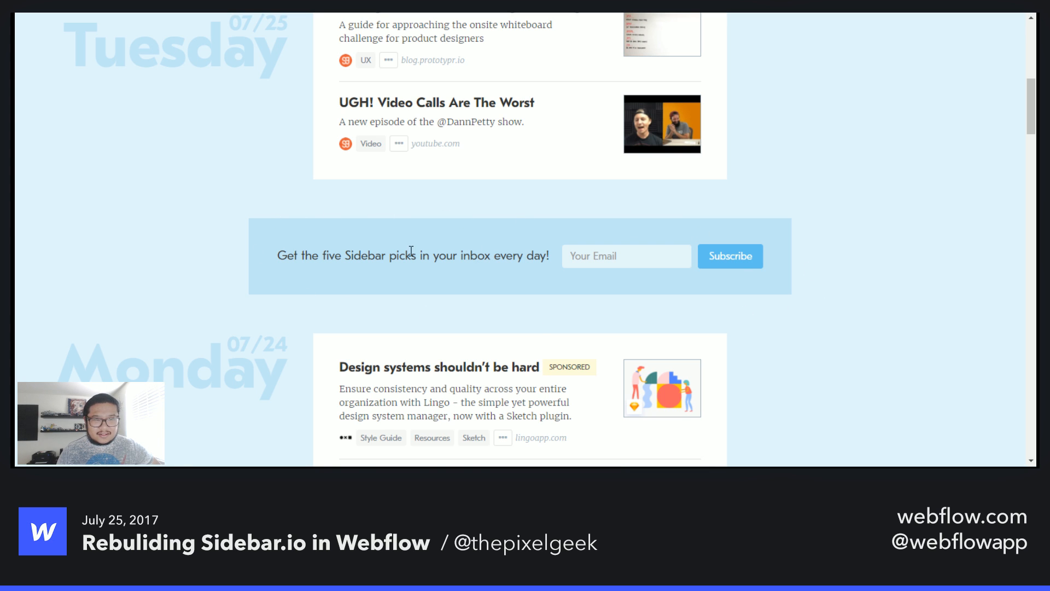
scroll(411, 250, "down", 2)
scroll(411, 250, "down", 10)
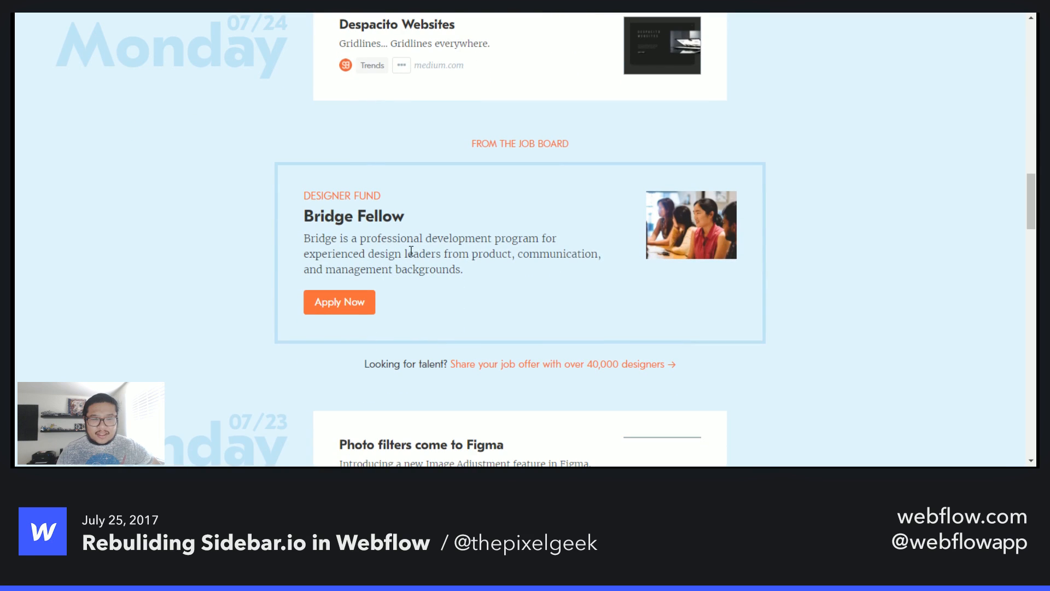
scroll(776, 345, "down", 6)
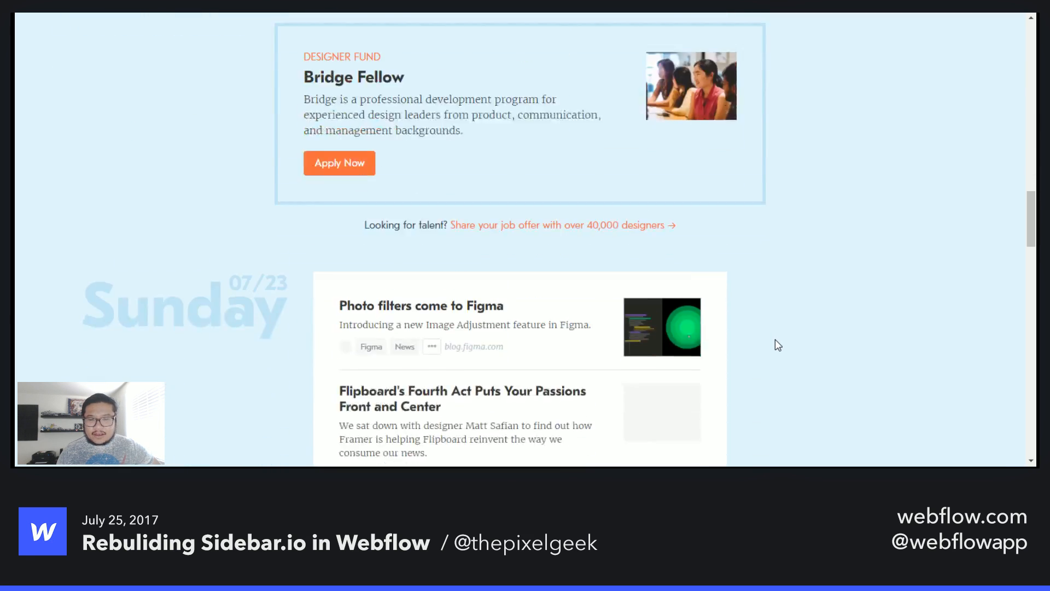
scroll(775, 340, "down", 20)
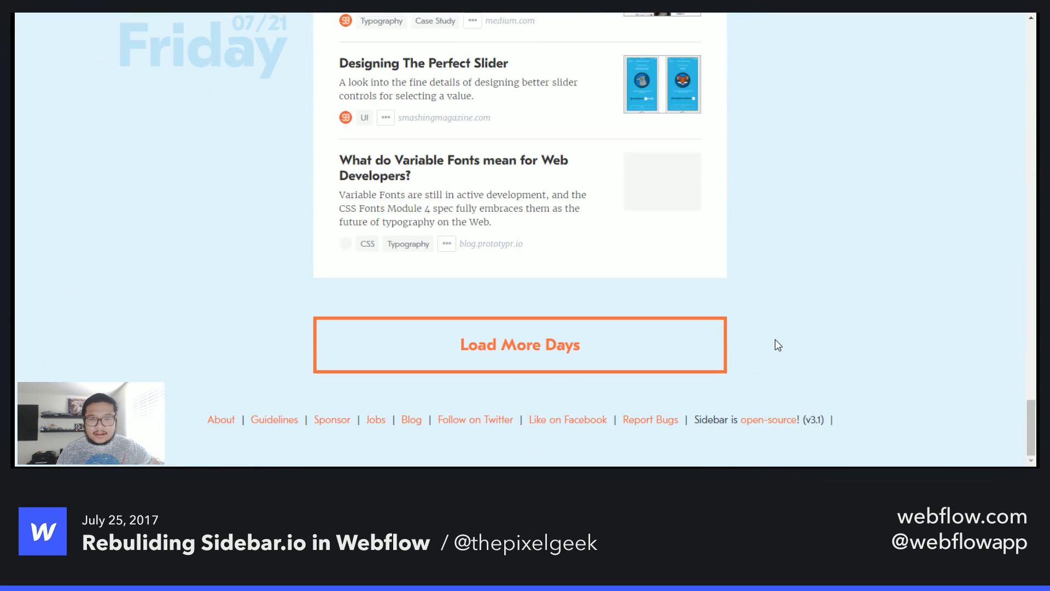
- Load more days on the Sidebar.io page and browse the older daily entries
left_click(549, 354)
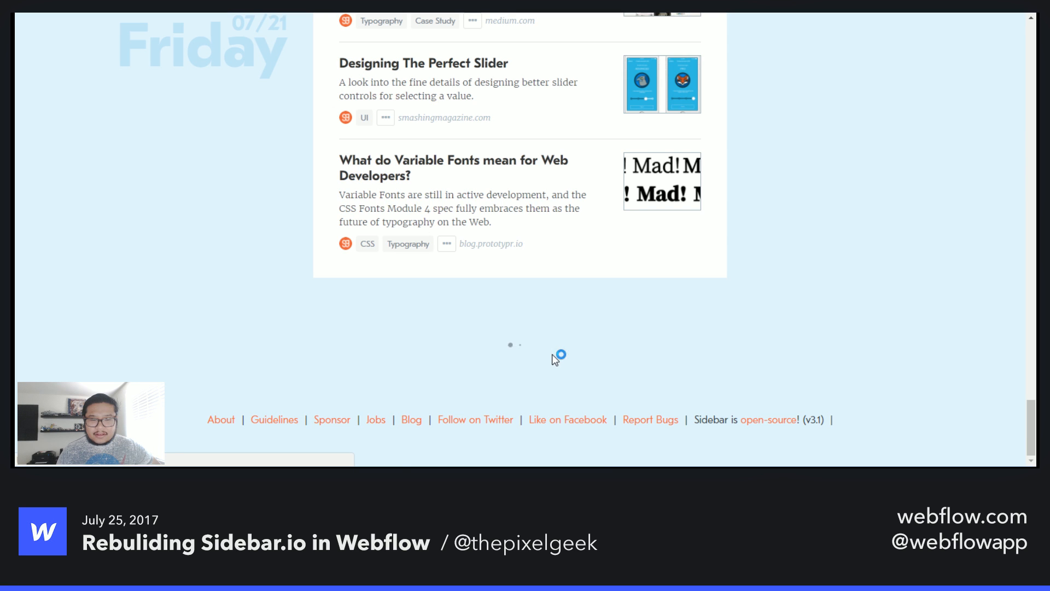
scroll(600, 355, "down", 15)
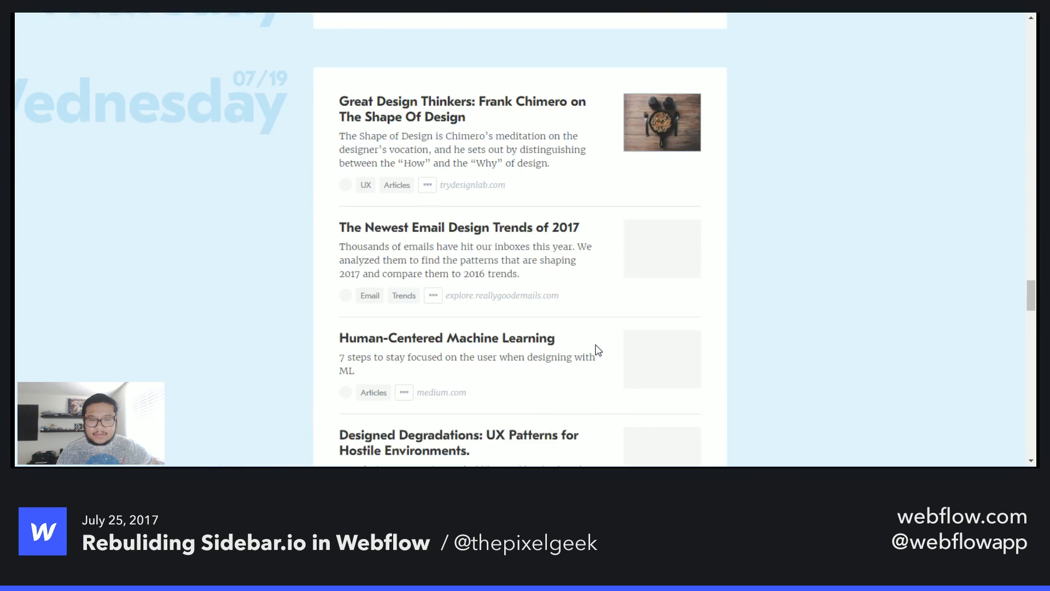
scroll(598, 351, "down", 18)
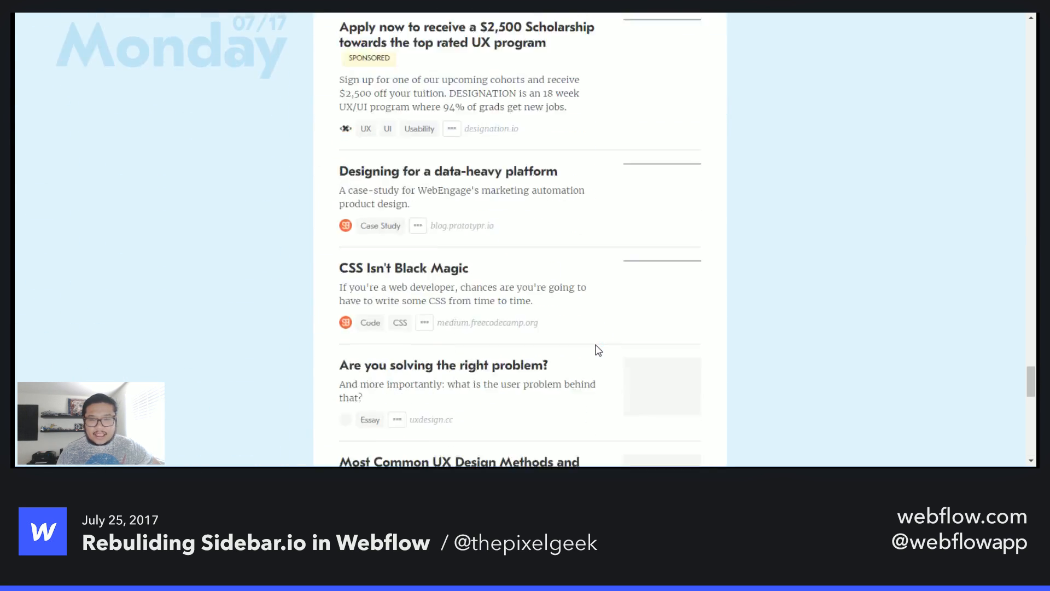
scroll(598, 350, "down", 5)
scroll(597, 348, "up", 20)
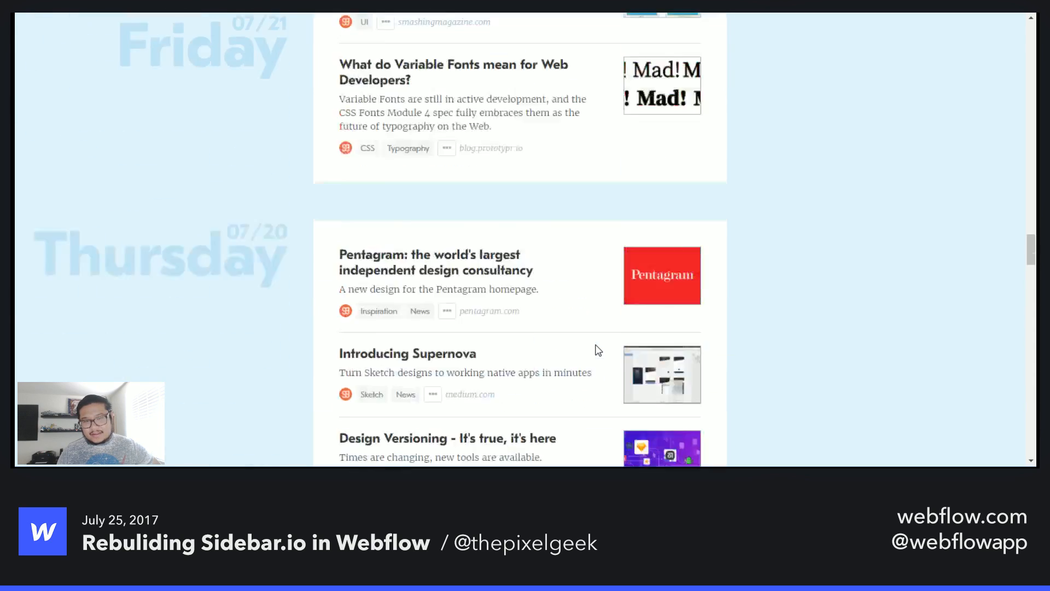
scroll(599, 350, "up", 10)
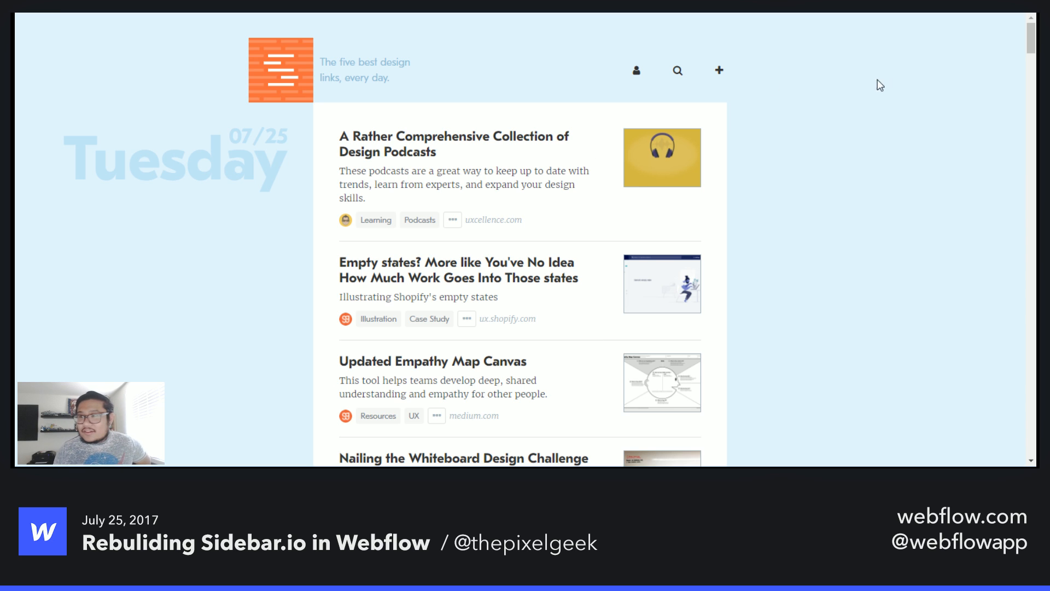
left_click(307, 13)
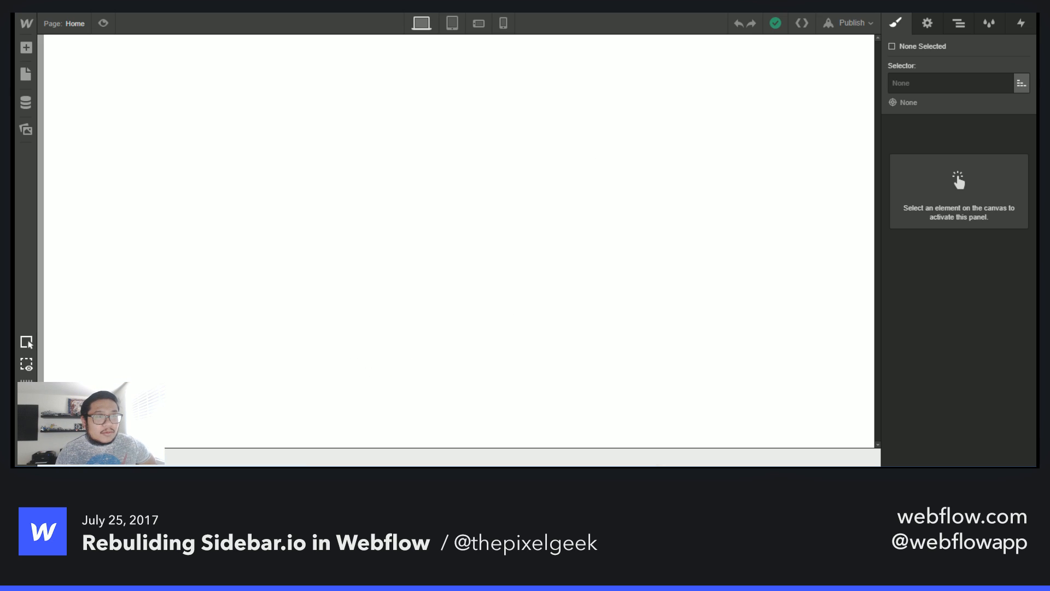
left_click(199, 145)
left_click(203, 13)
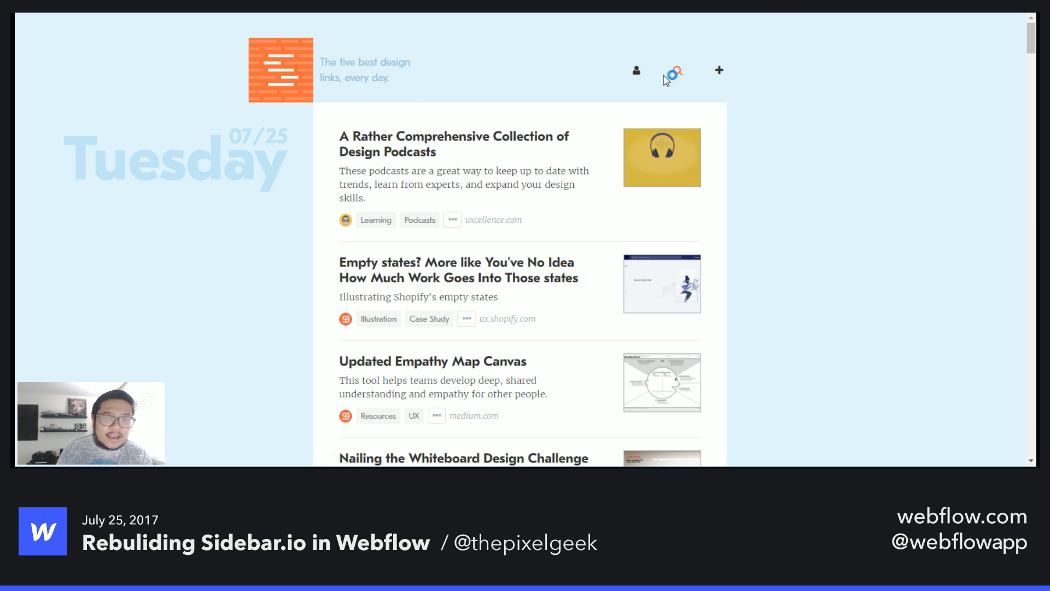
- Examine the link cards of the first day on the Sidebar.io page
scroll(804, 188, "down", 2)
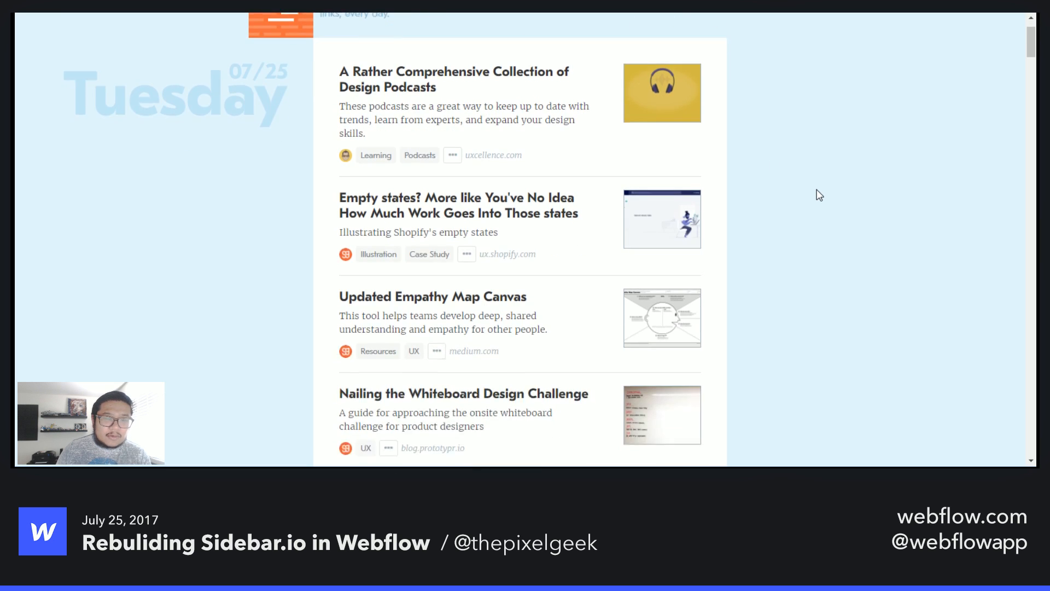
scroll(816, 193, "up", 2)
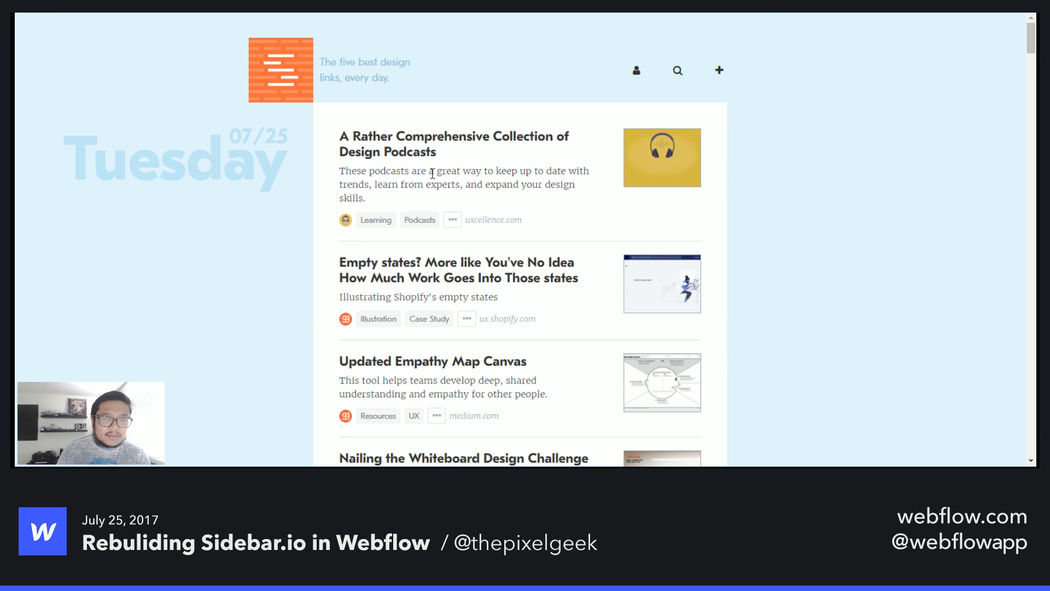
scroll(247, 300, "down", 2)
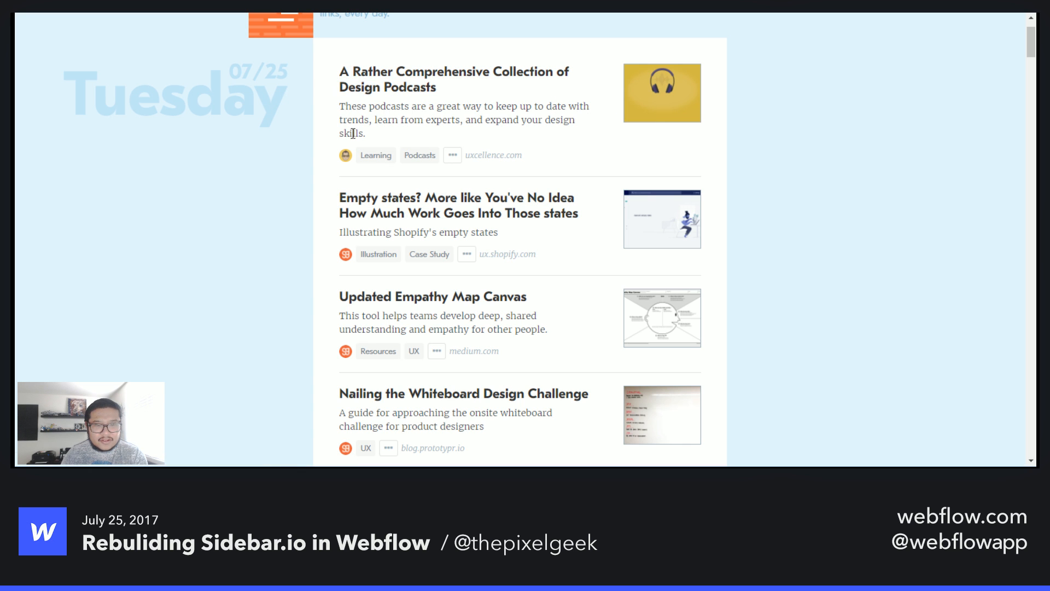
scroll(334, 158, "down", 4)
scroll(517, 290, "up", 5)
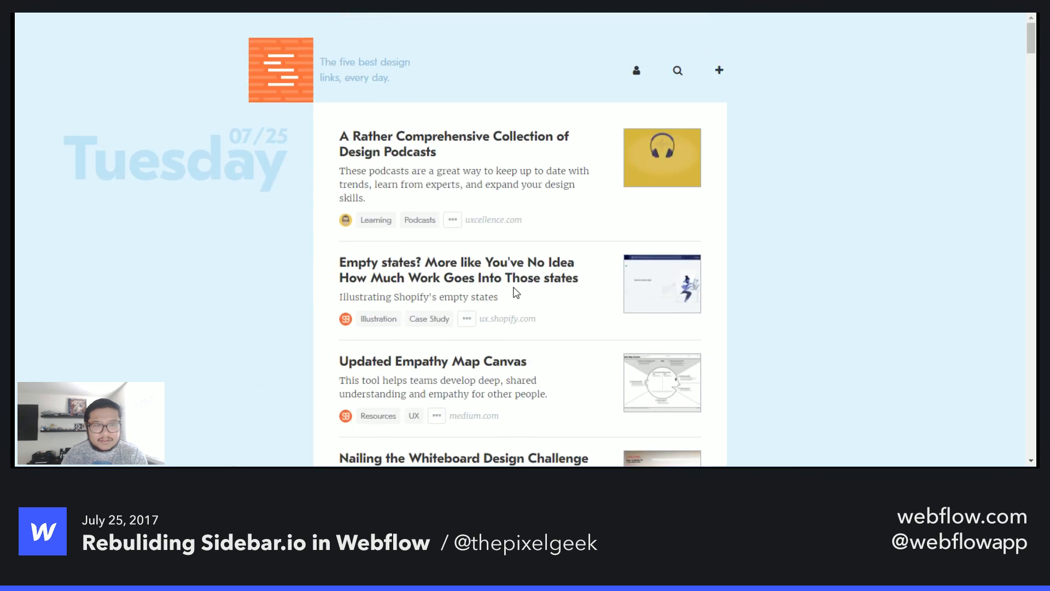
scroll(434, 300, "down", 8)
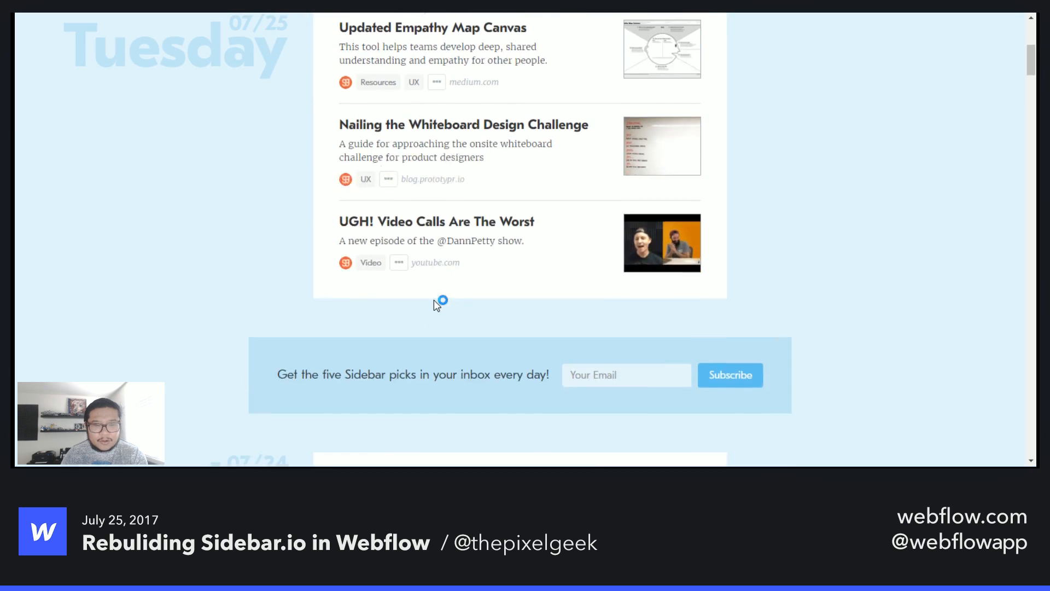
scroll(434, 301, "down", 5)
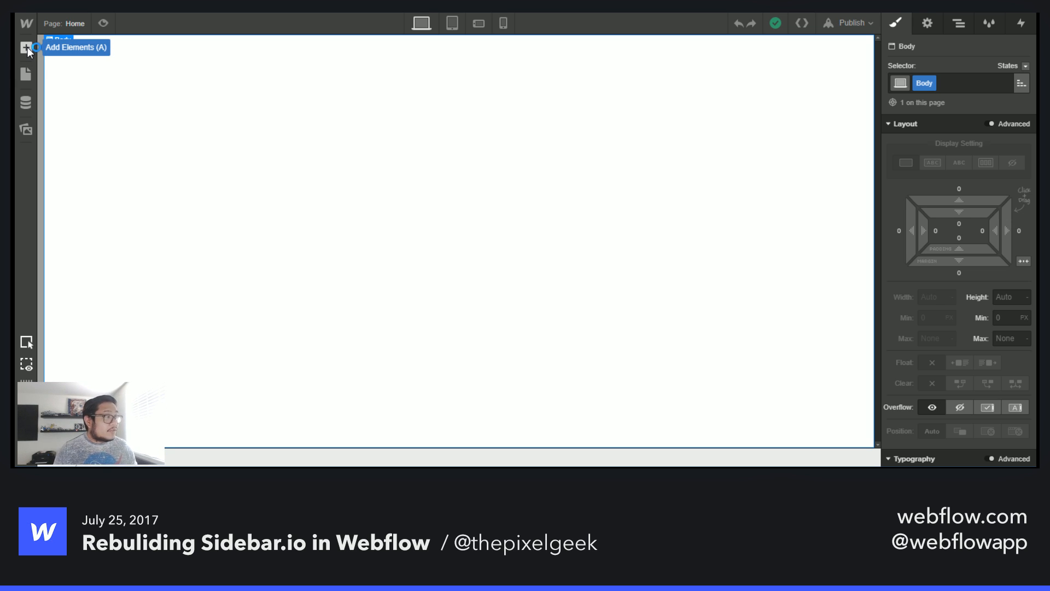
- Create a new CMS collection named "link dates" with the collection URL link-dates
left_click(28, 101)
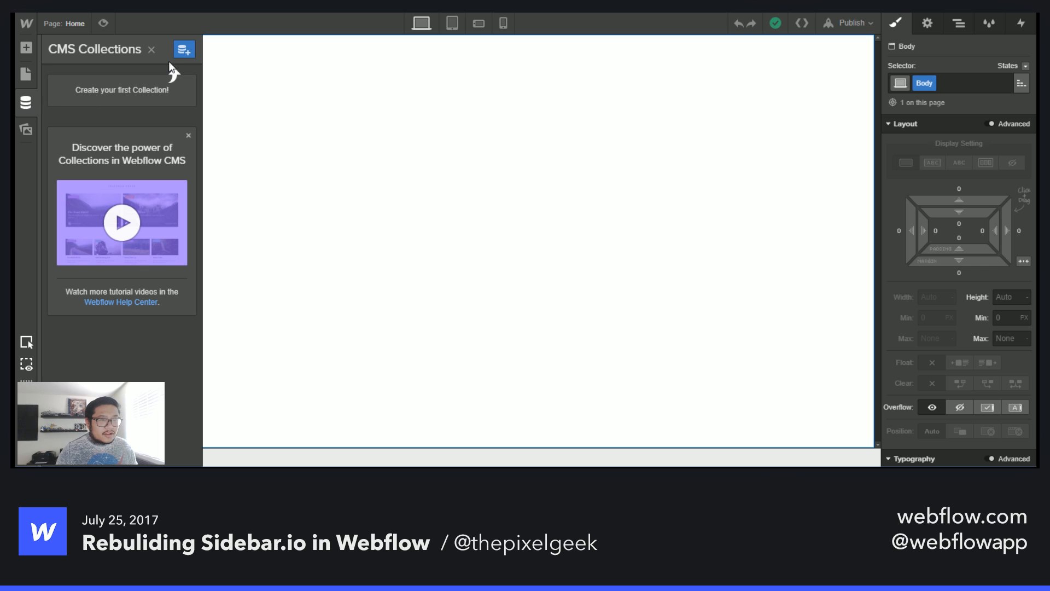
left_click(184, 48)
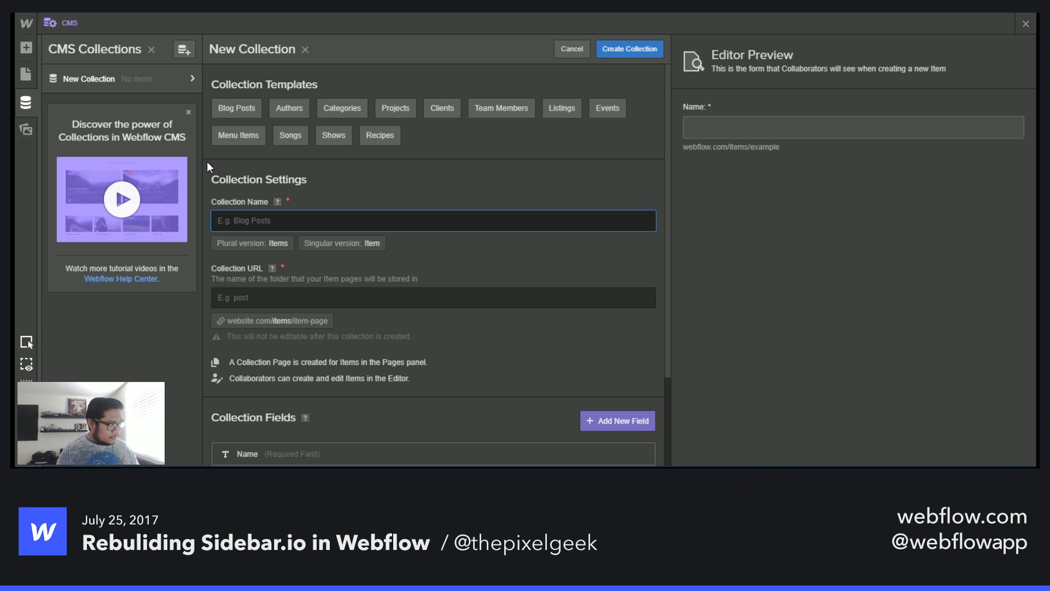
type("B")
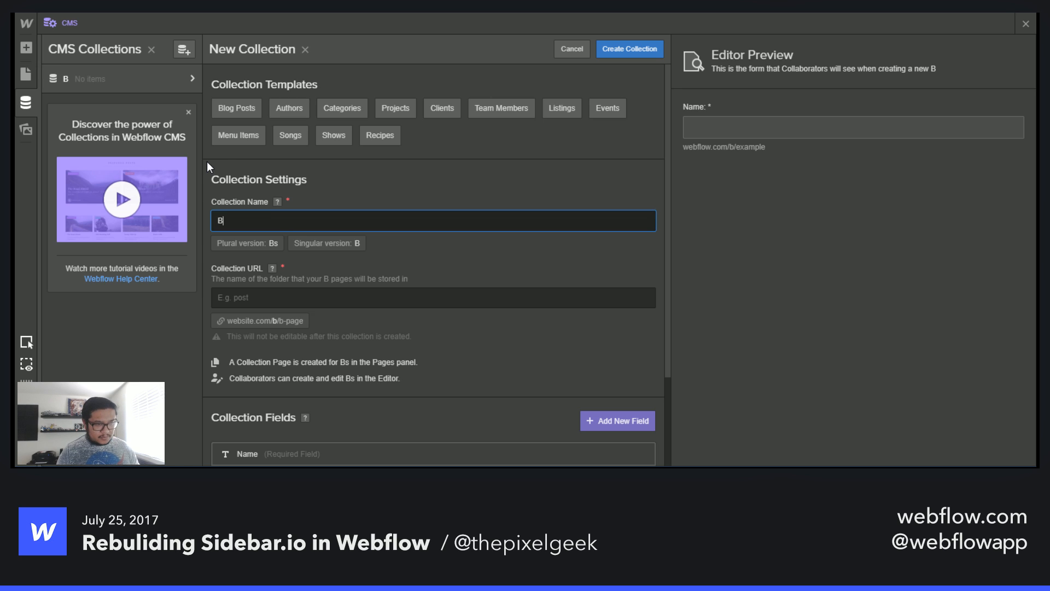
key("BackSpace")
type("links")
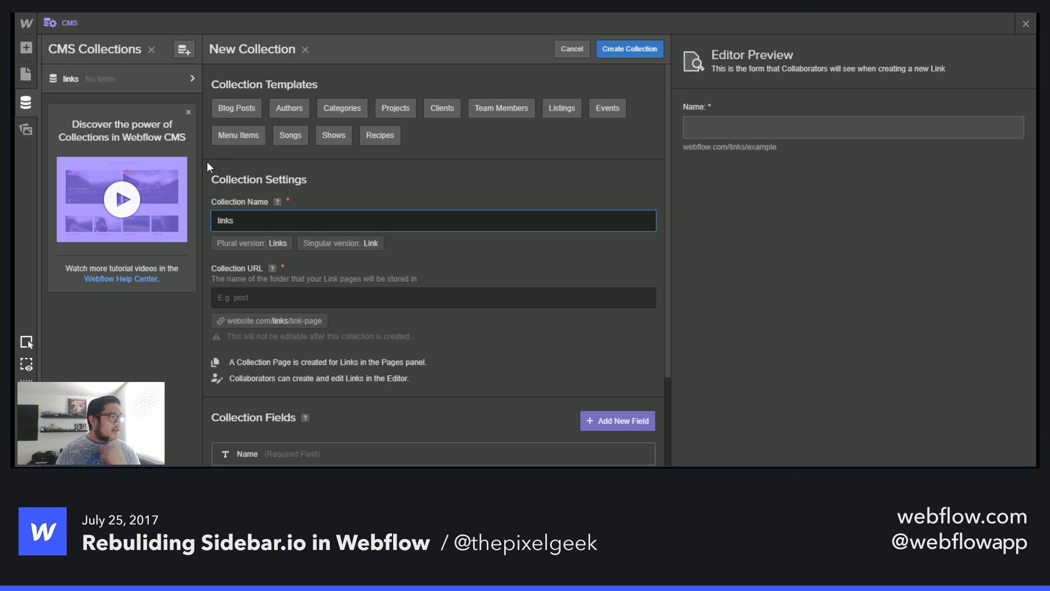
key("BackSpace")
key("BackSpace")
key("BackSpace")
key("BackSpace")
key("BackSpace")
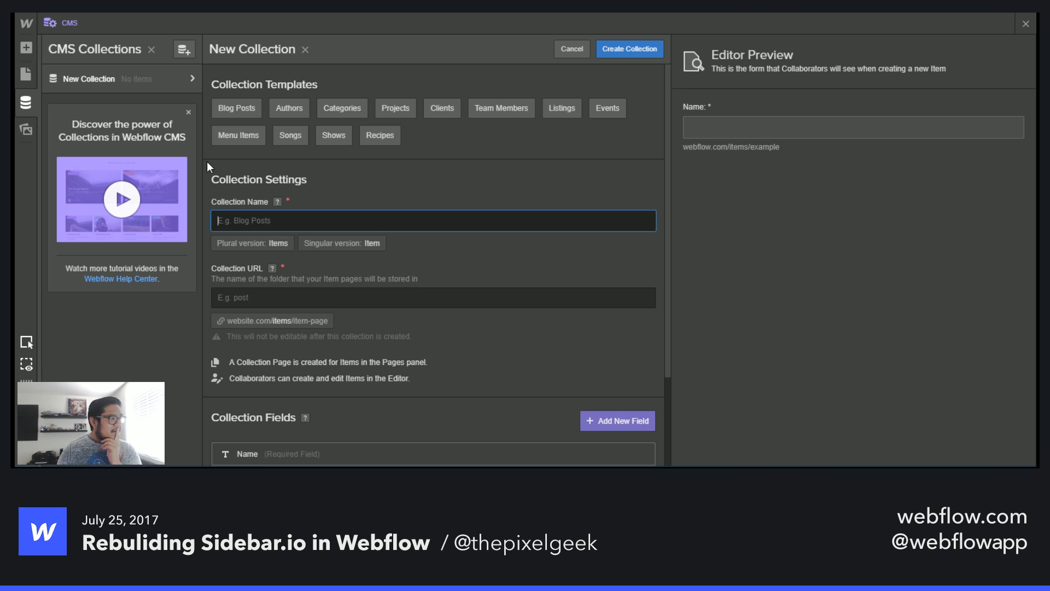
type("l")
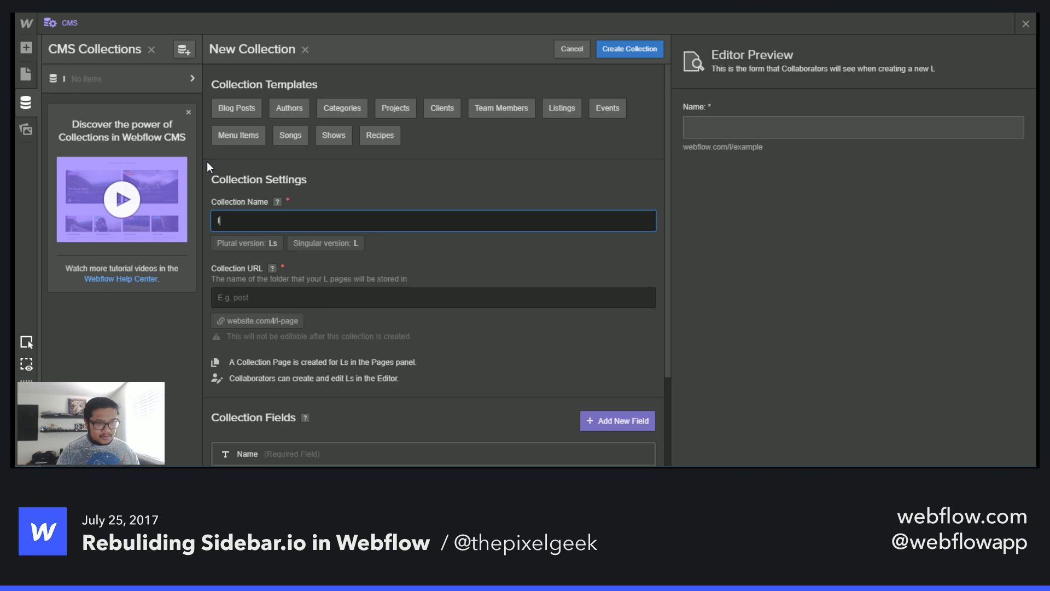
type("ink dates")
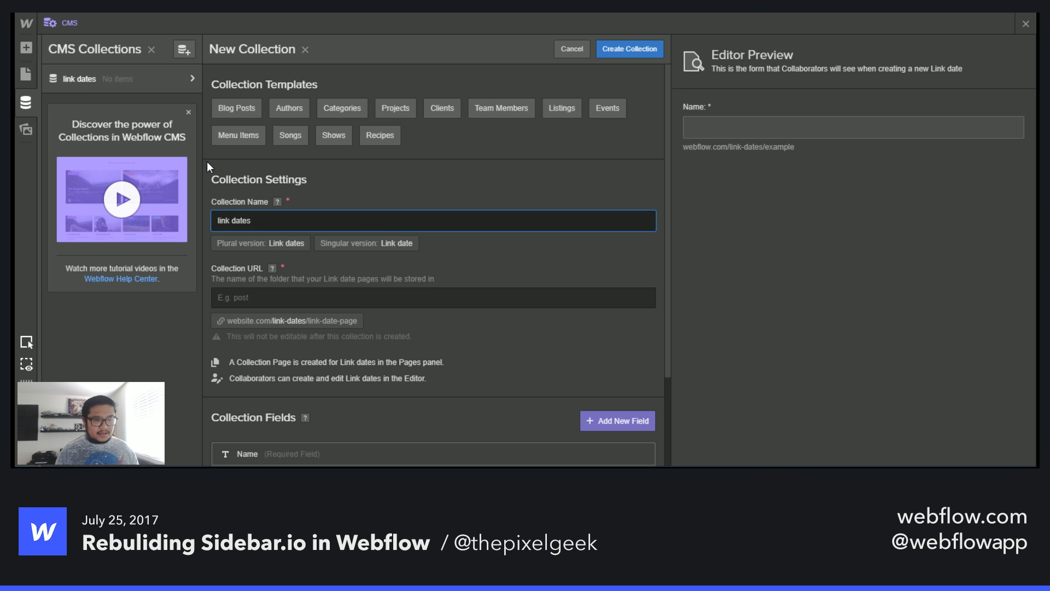
left_click(259, 298)
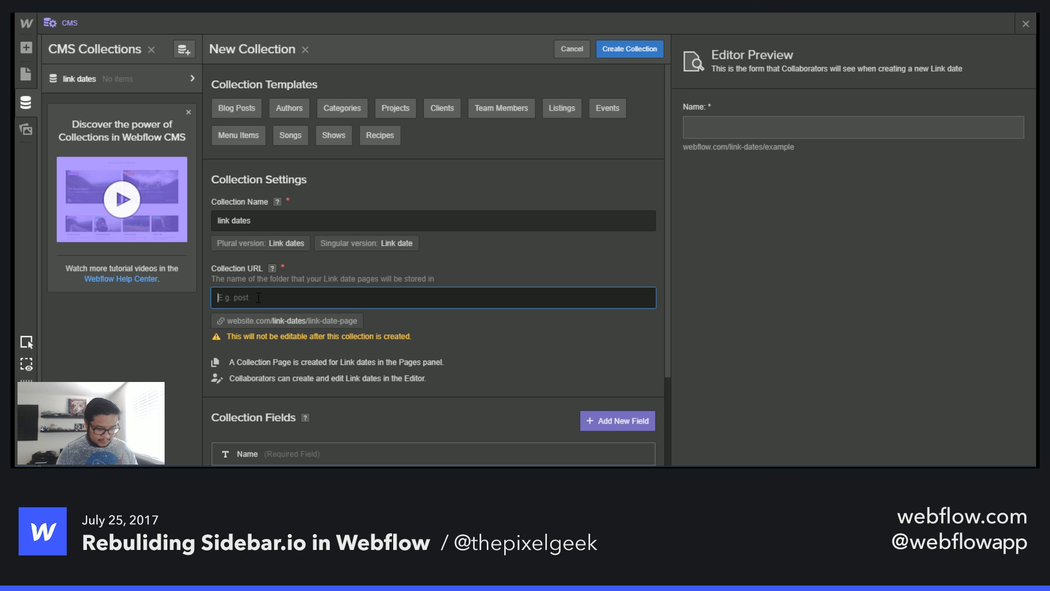
type("link-dates")
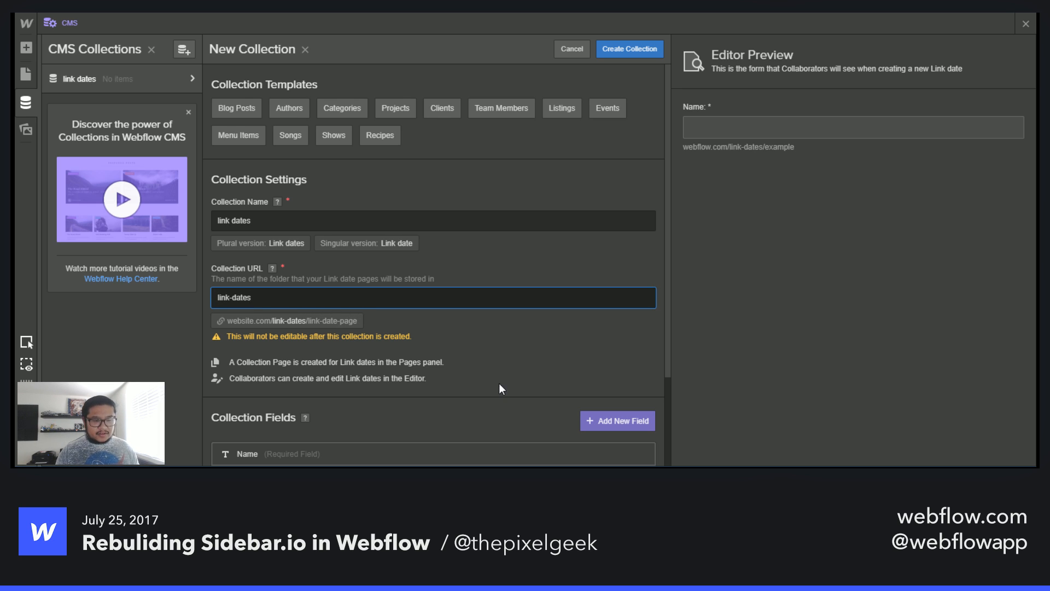
- Add a required Date/Time field labelled Date and create the link dates collection
scroll(499, 388, "down", 2)
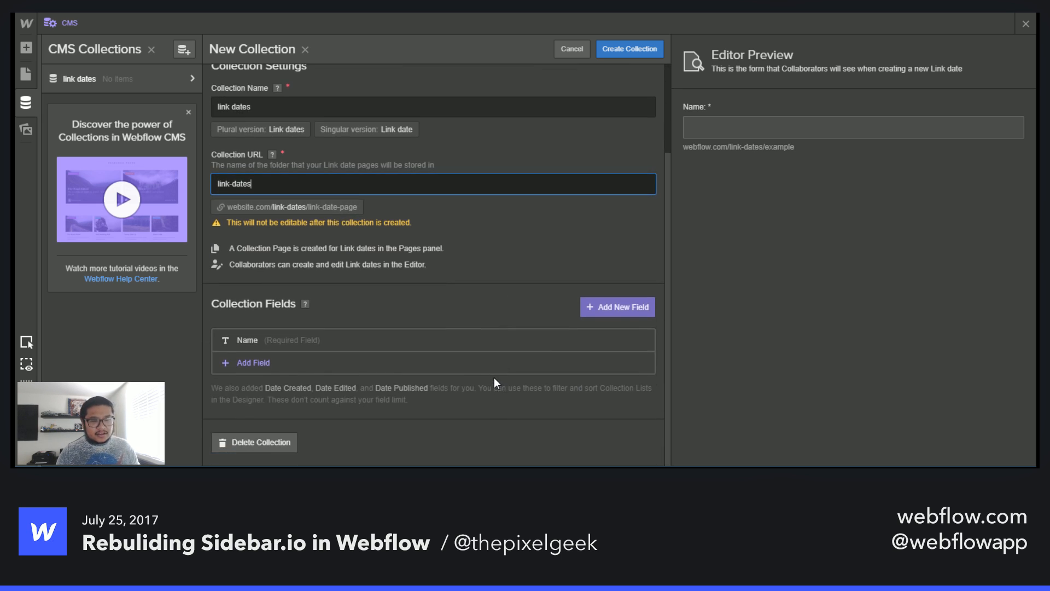
left_click(304, 363)
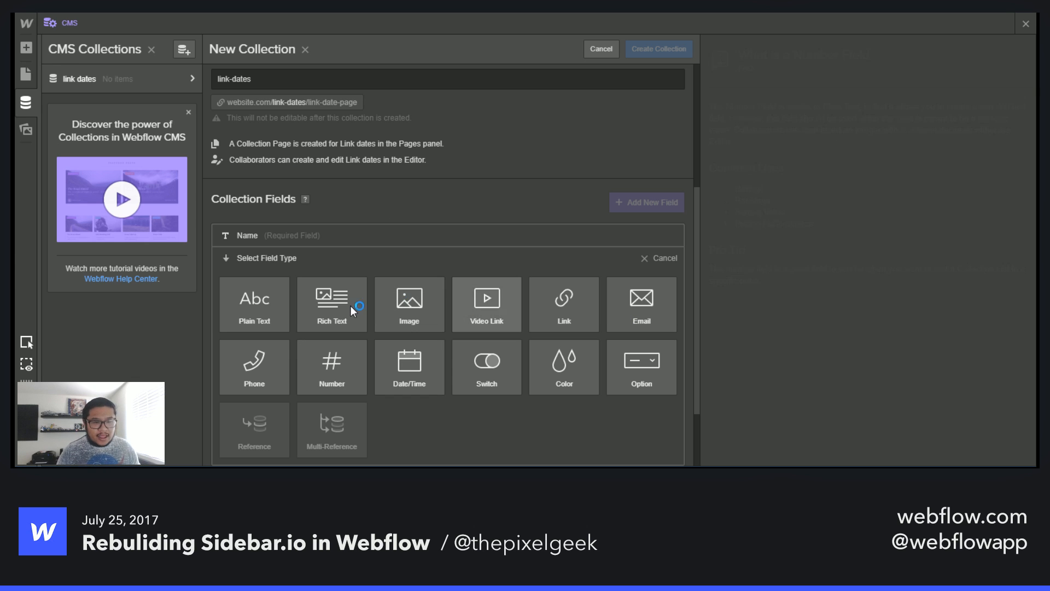
left_click(426, 371)
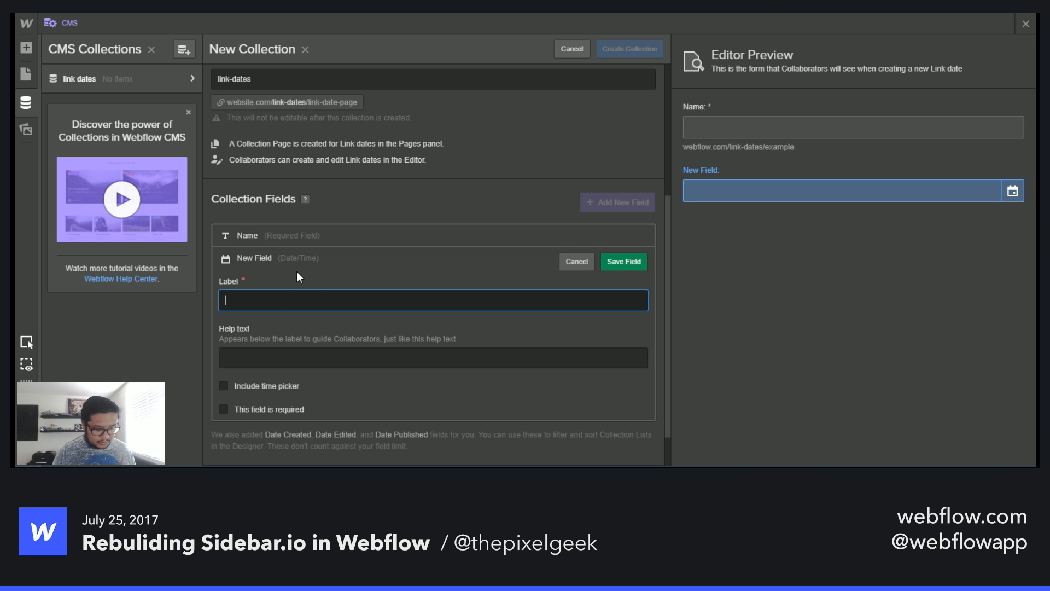
type("Date")
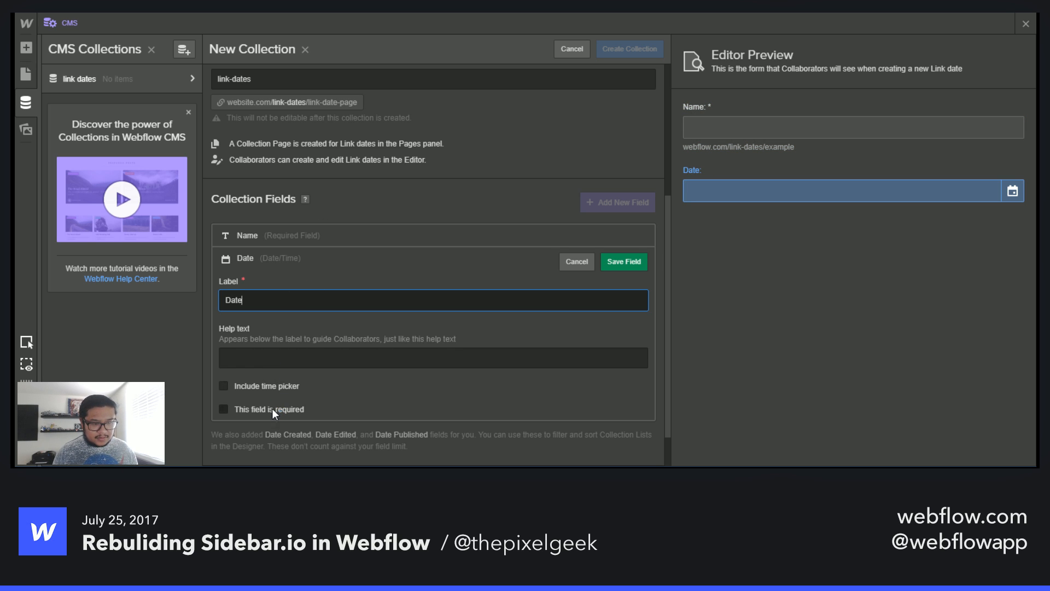
left_click(271, 408)
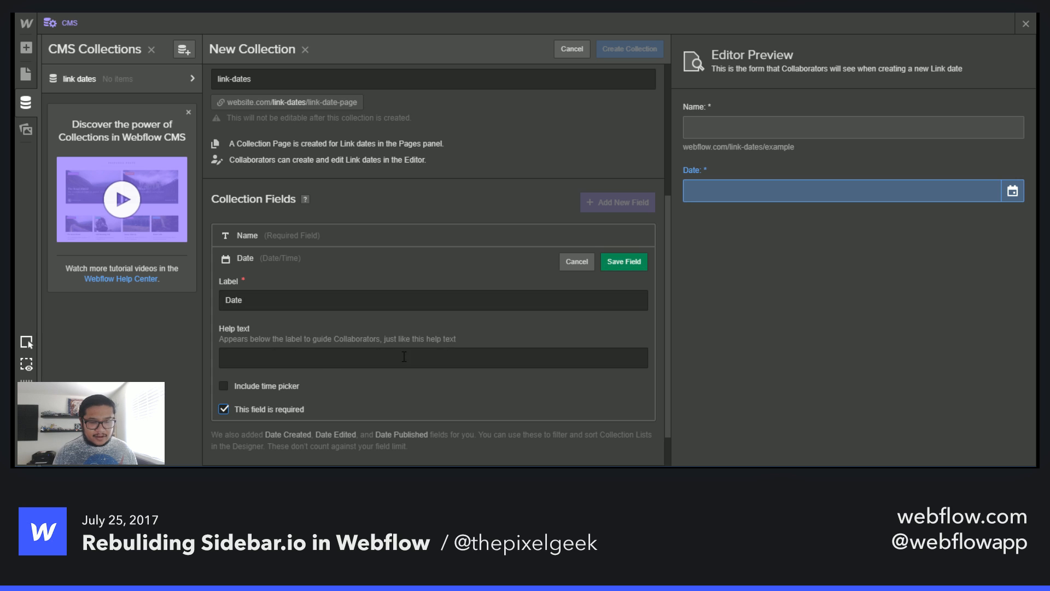
left_click(619, 261)
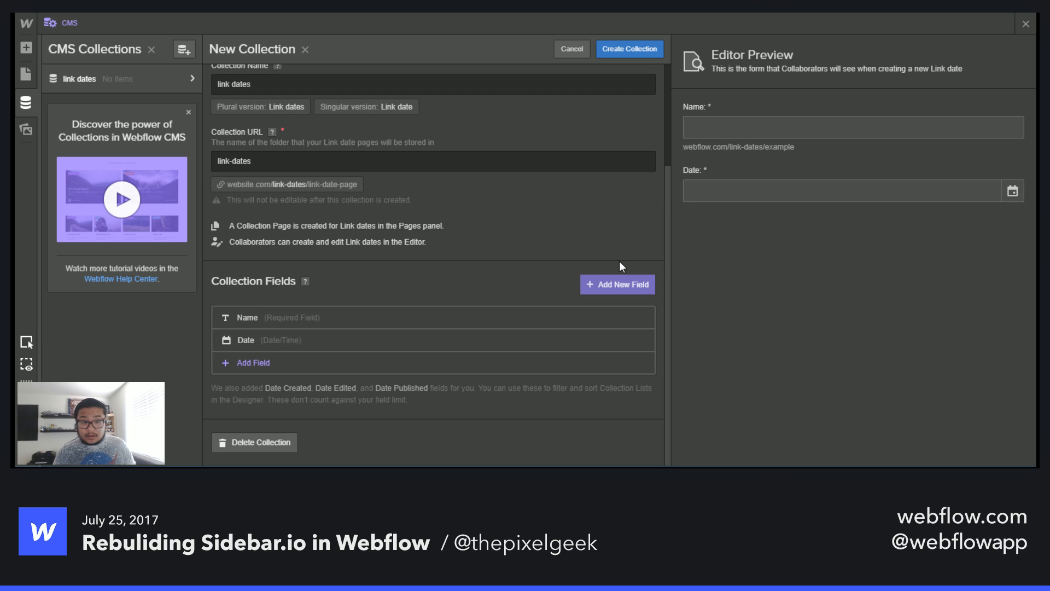
left_click(638, 52)
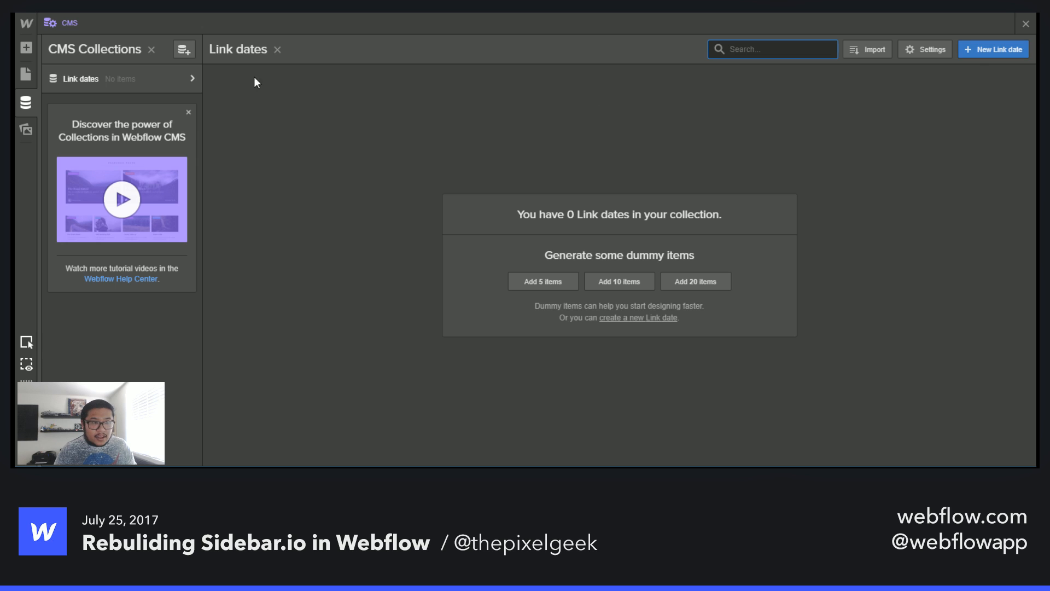
- Start another new collection named Links and begin entering its collection URL
left_click(185, 51)
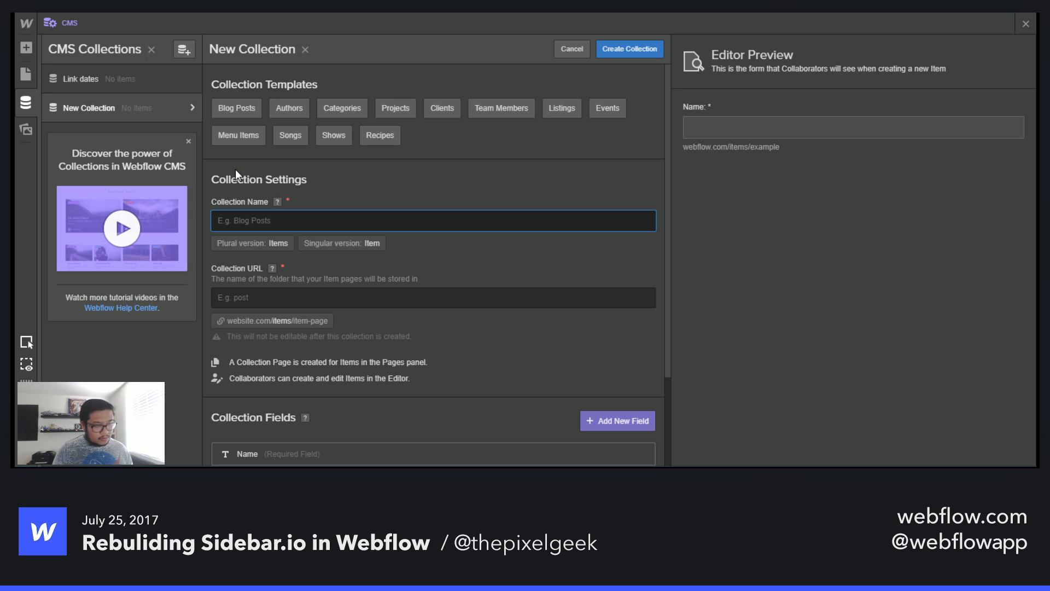
type("Links")
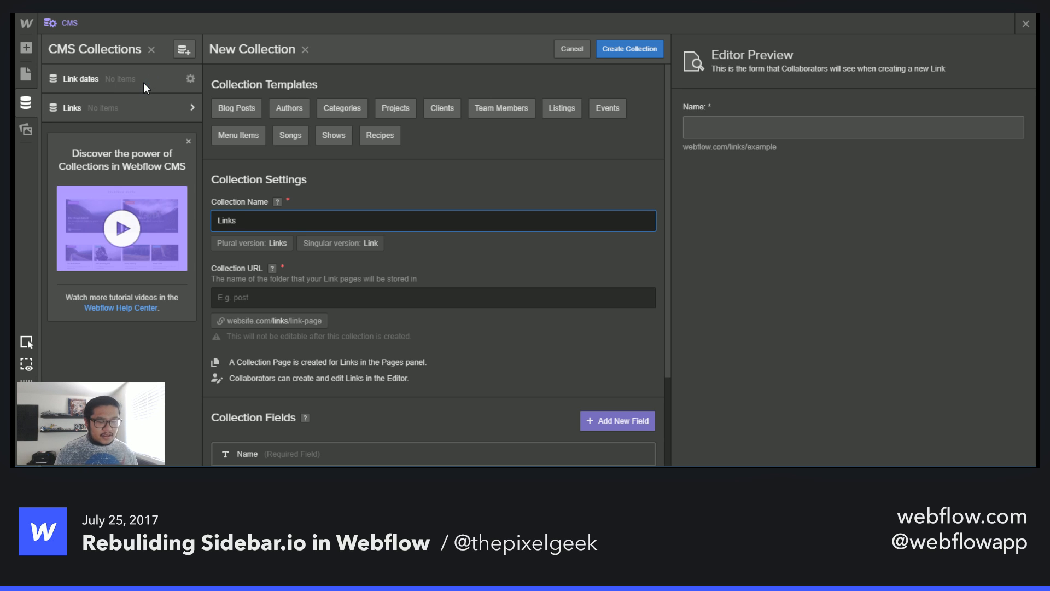
left_click(278, 295)
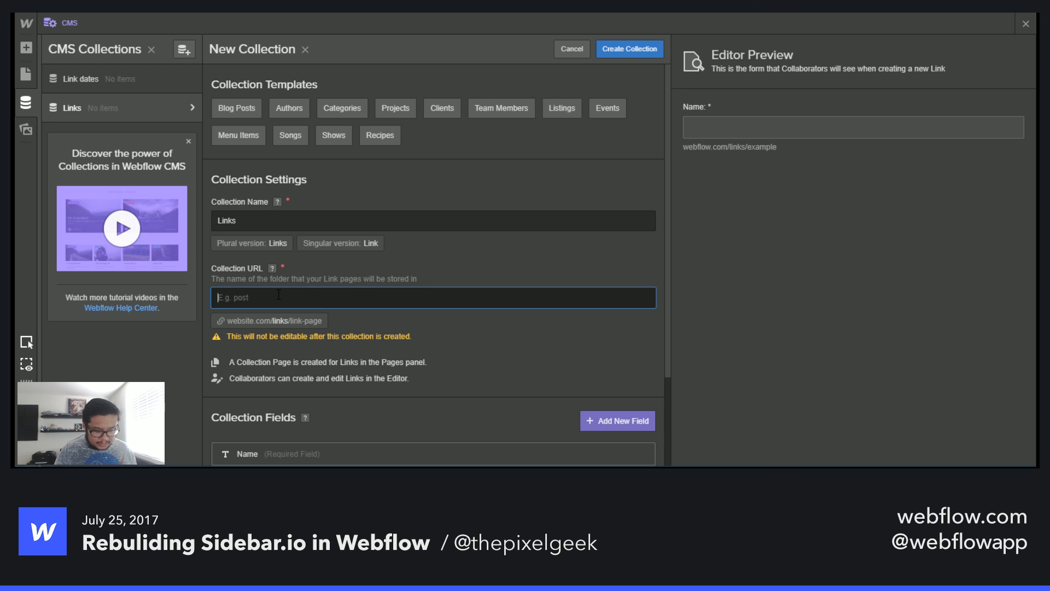
type("lnks")
scroll(350, 357, "down", 2)
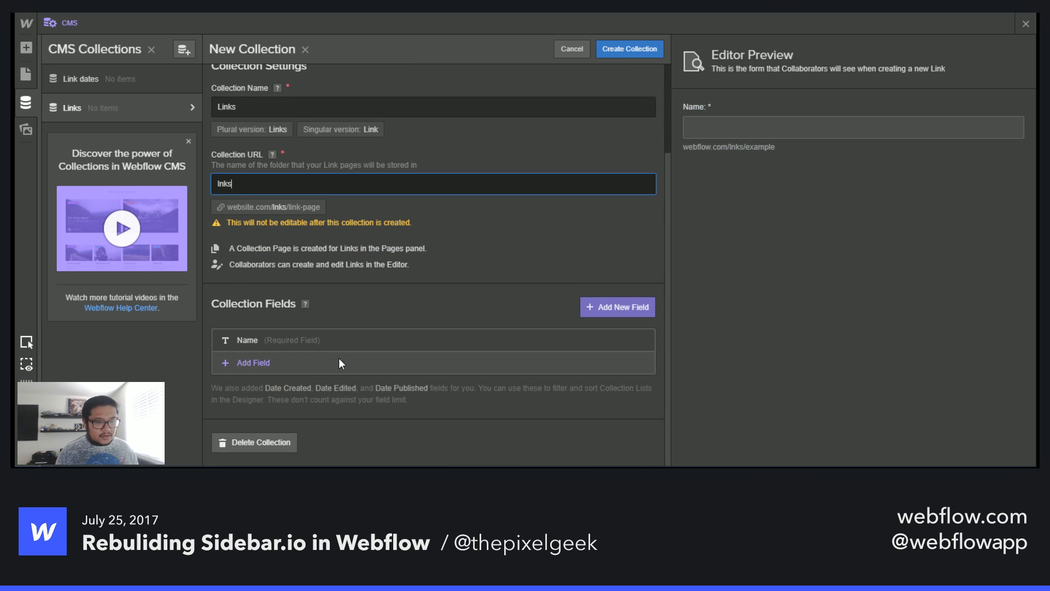
- Switch to the Sidebar.io page and examine the sponsored link card's description, share menu and source domain
key("ctrl+Tab")
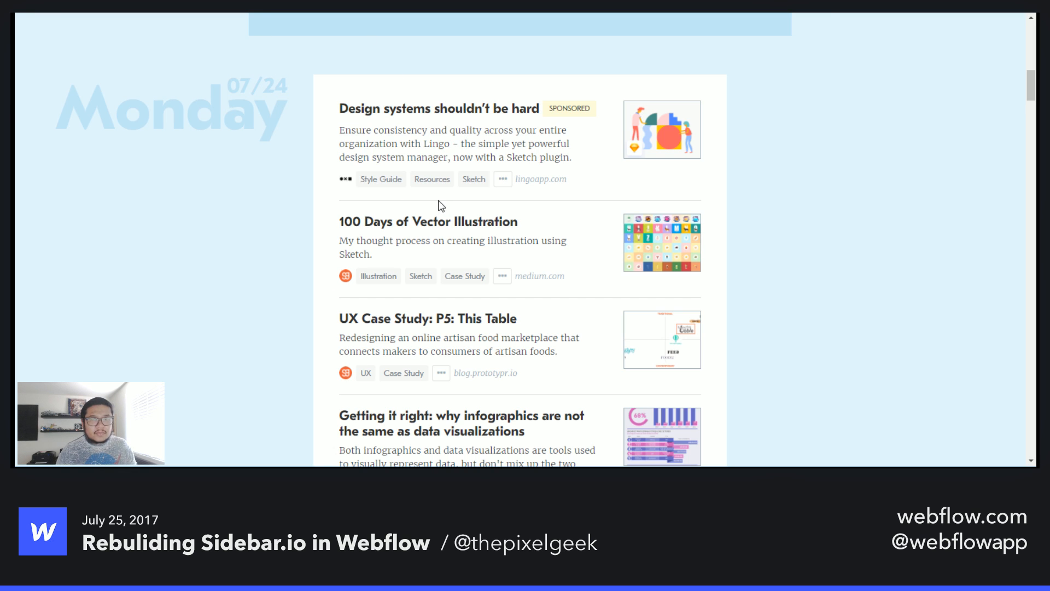
scroll(383, 123, "up", 3)
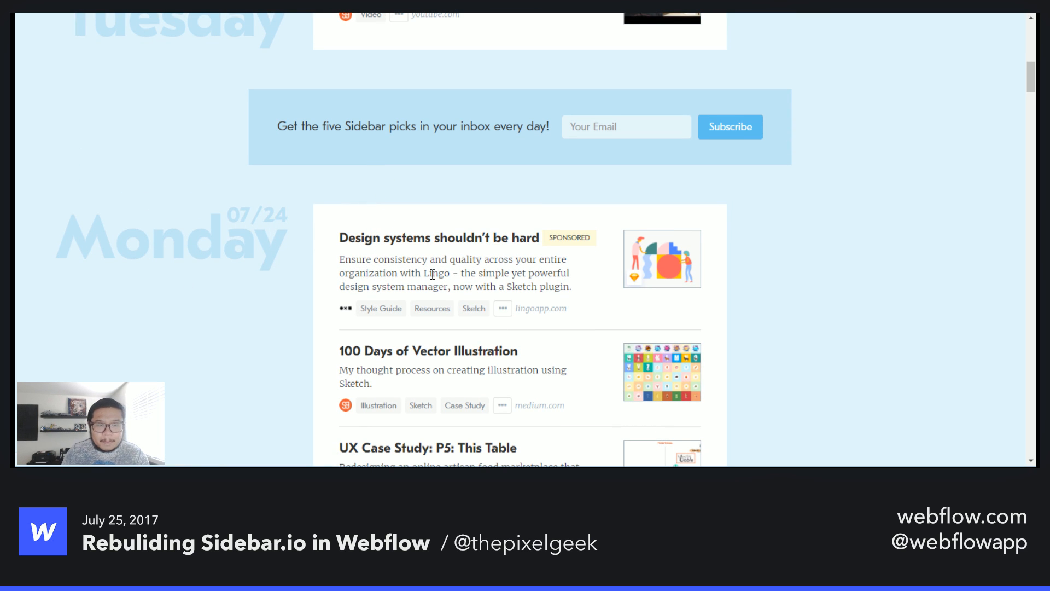
scroll(433, 273, "down", 1)
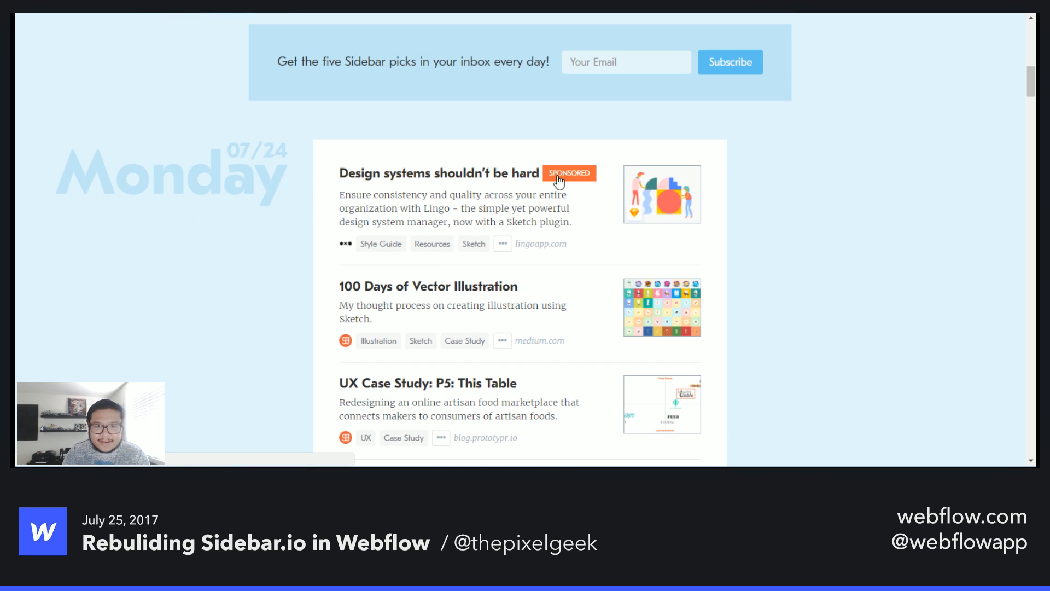
left_click_drag(564, 222, 345, 195)
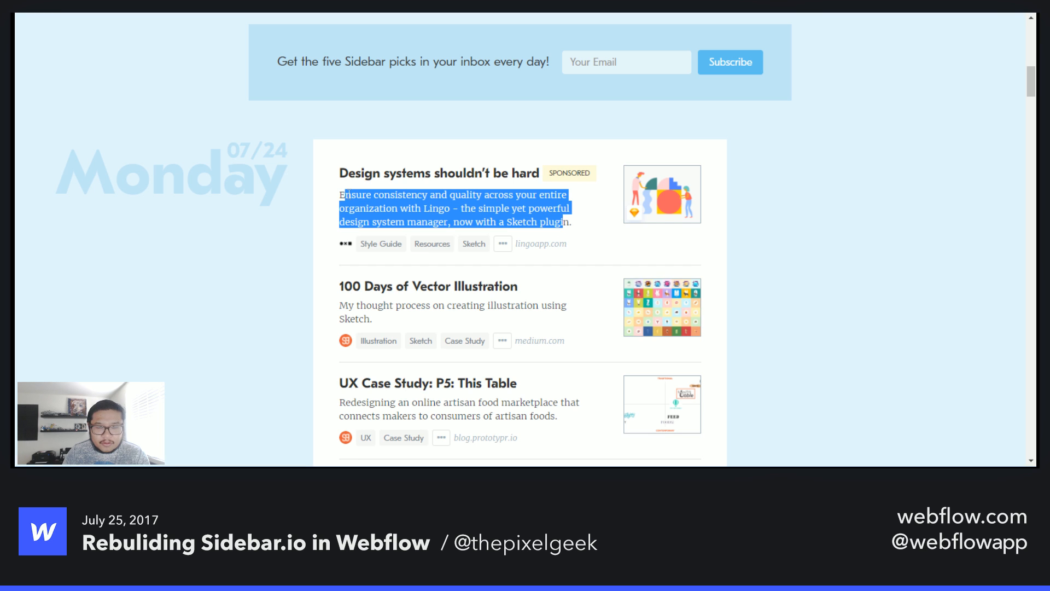
left_click(610, 253)
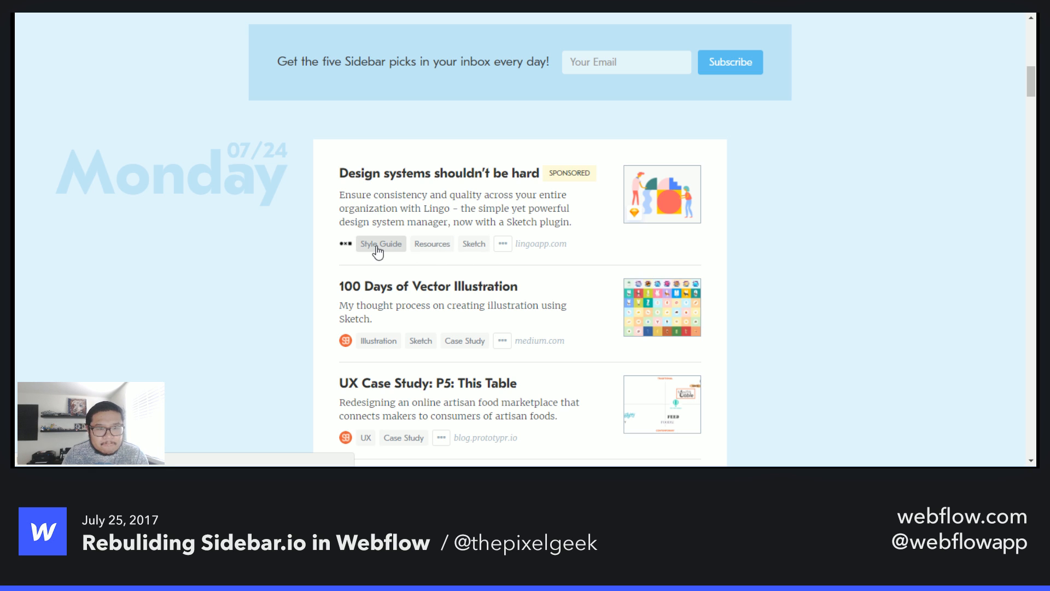
left_click(504, 245)
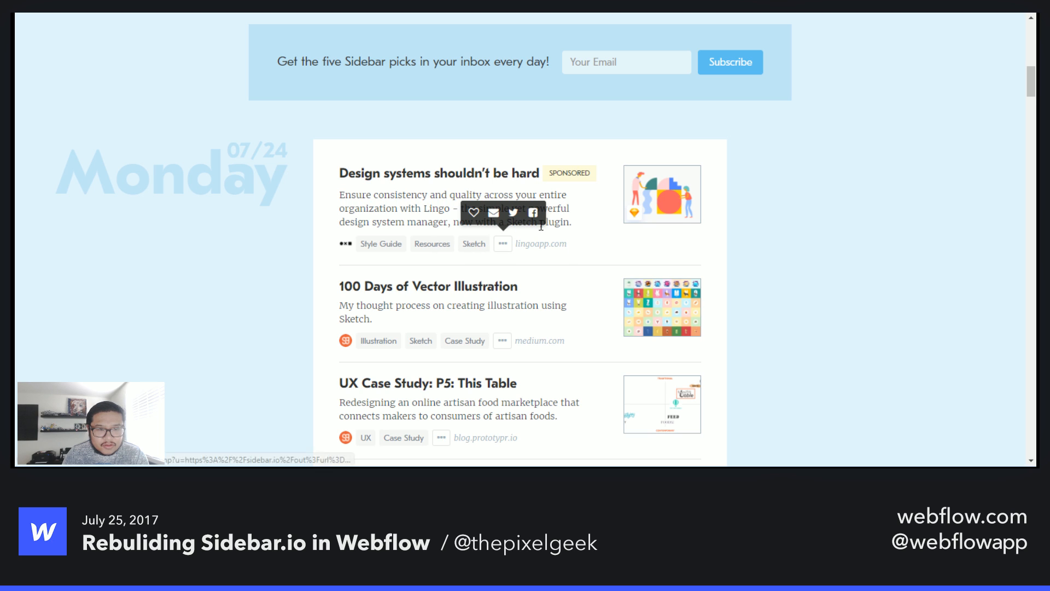
mouse_move(346, 246)
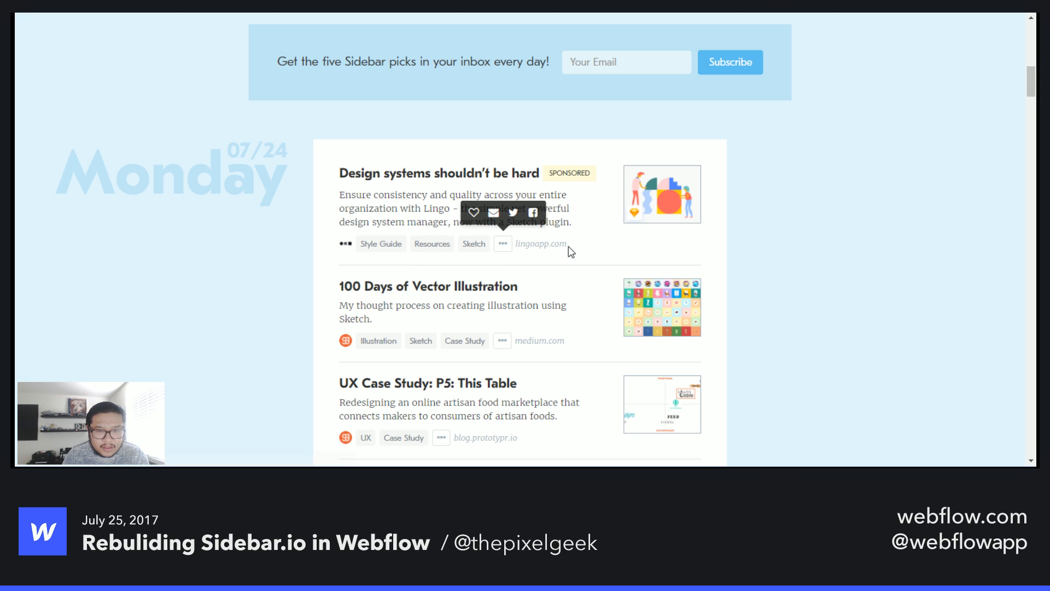
left_click_drag(570, 250, 514, 246)
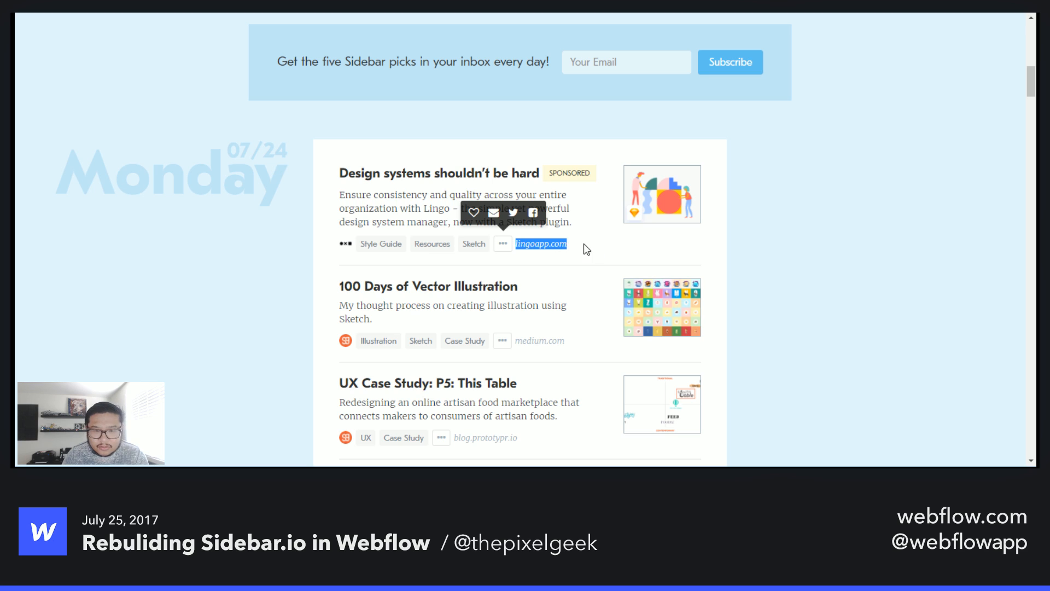
left_click(535, 243)
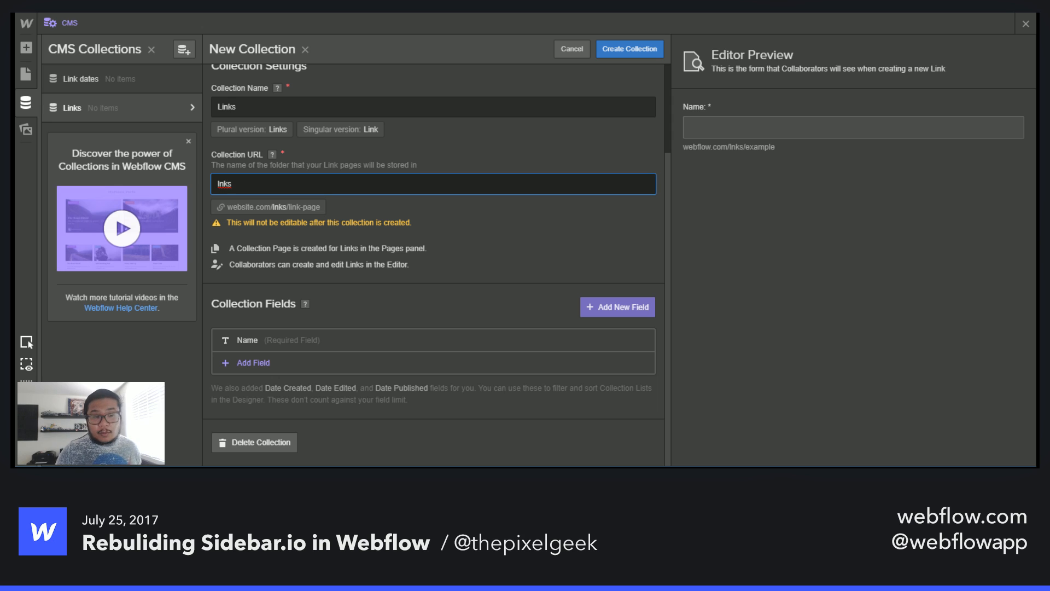
- Correct the Links collection URL to links
key("BackSpace")
key("BackSpace")
key("BackSpace")
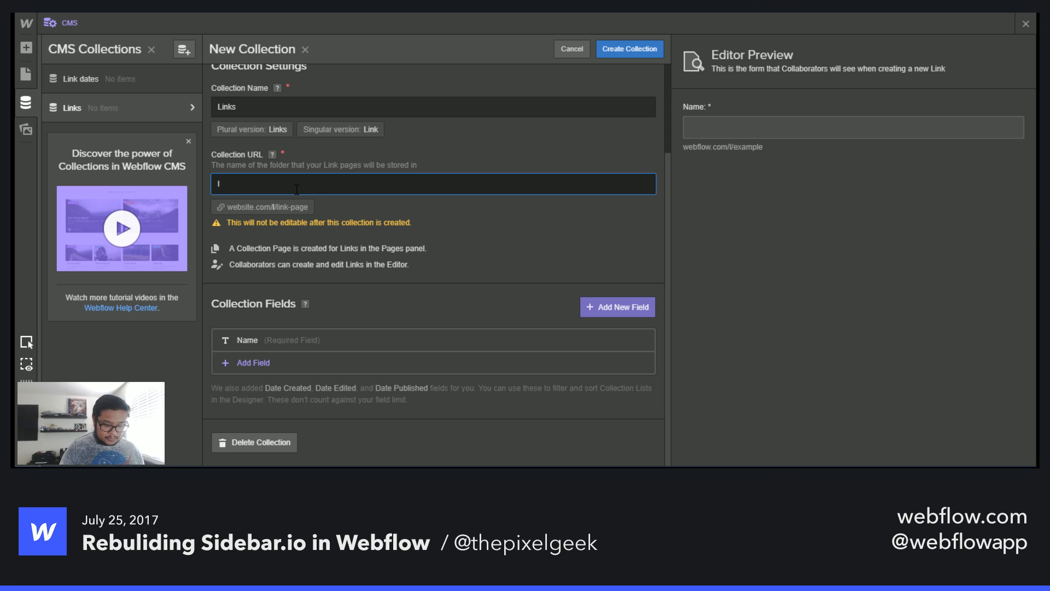
type("inks")
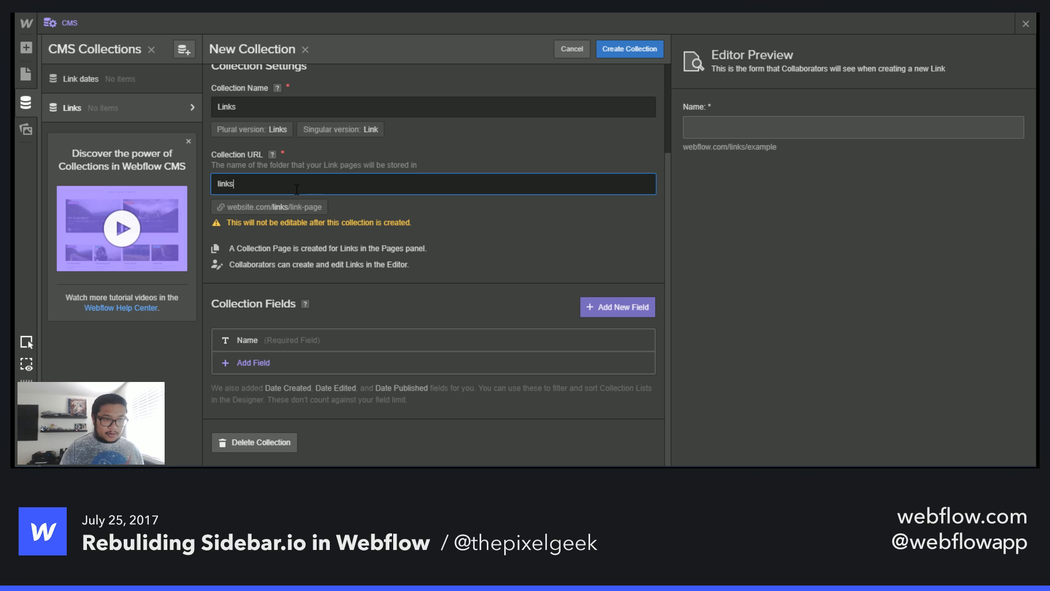
- Add a multi-line Plain Text field labelled Summary to the Links collection
left_click(238, 362)
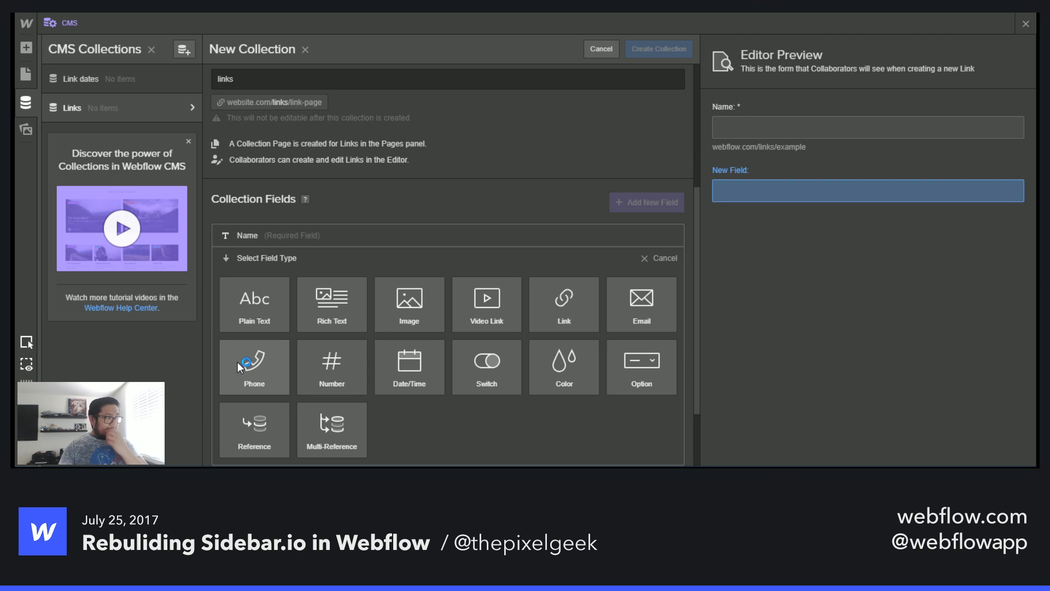
left_click(263, 304)
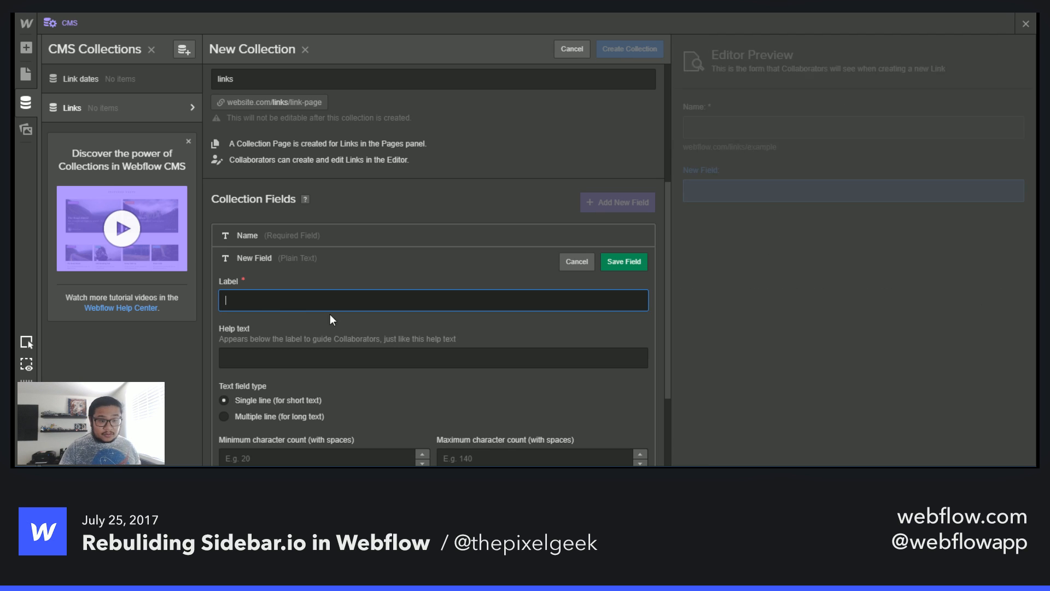
scroll(412, 338, "down", 3)
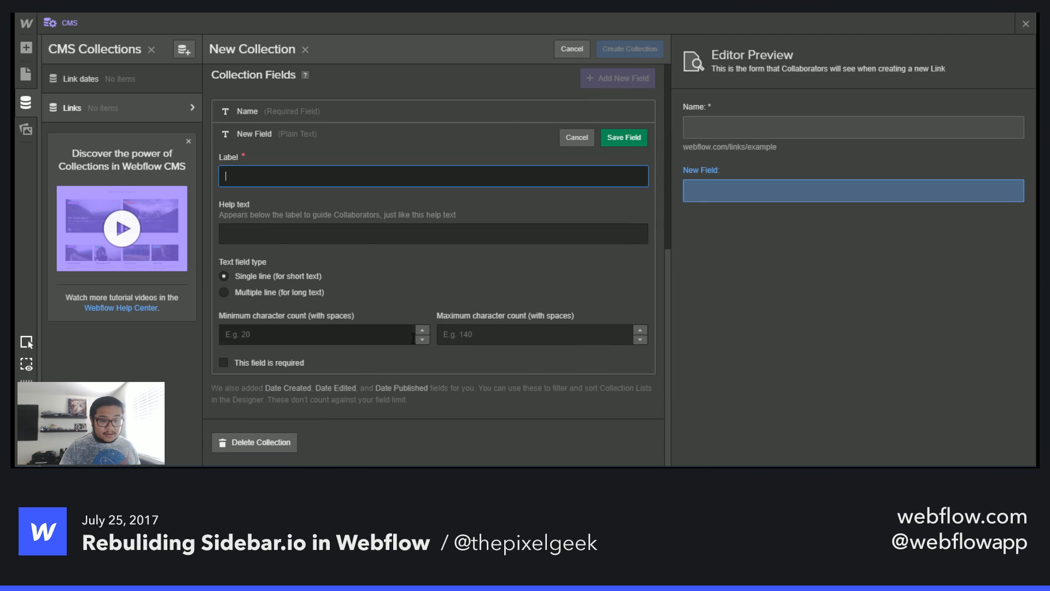
left_click(316, 291)
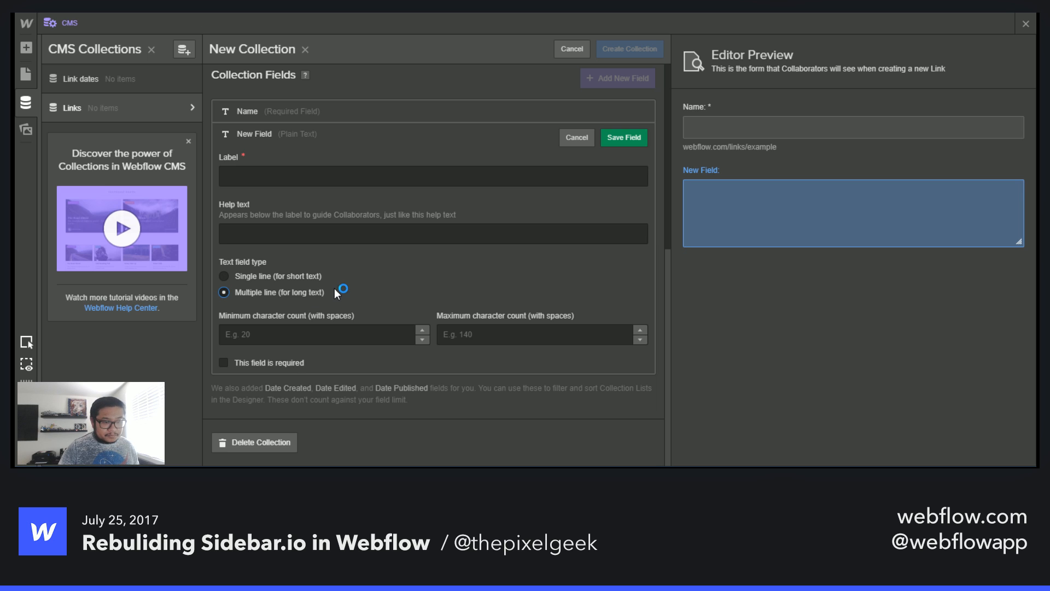
left_click(298, 363)
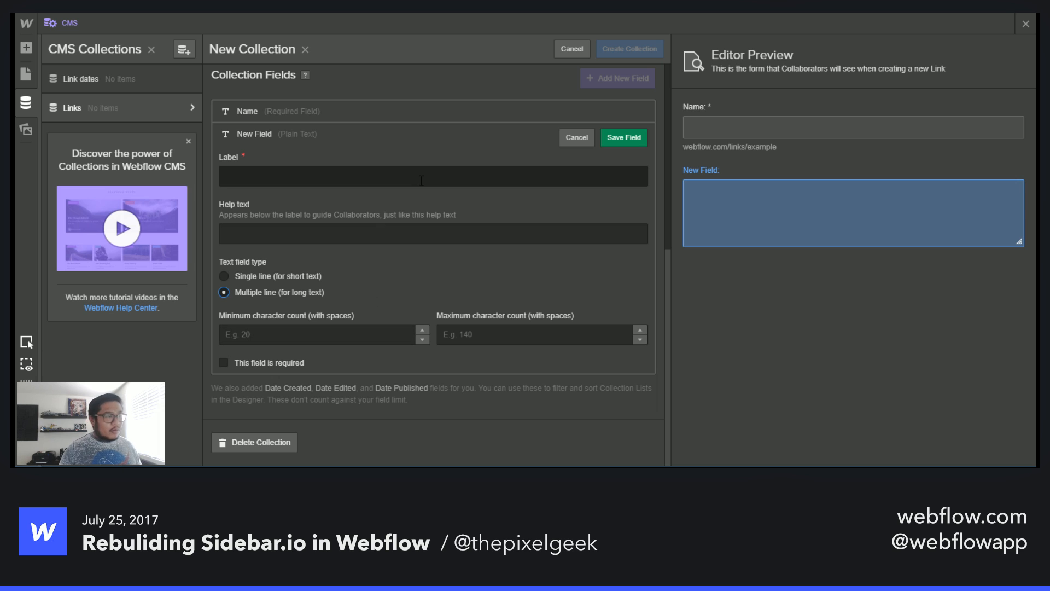
left_click(437, 174)
type("S")
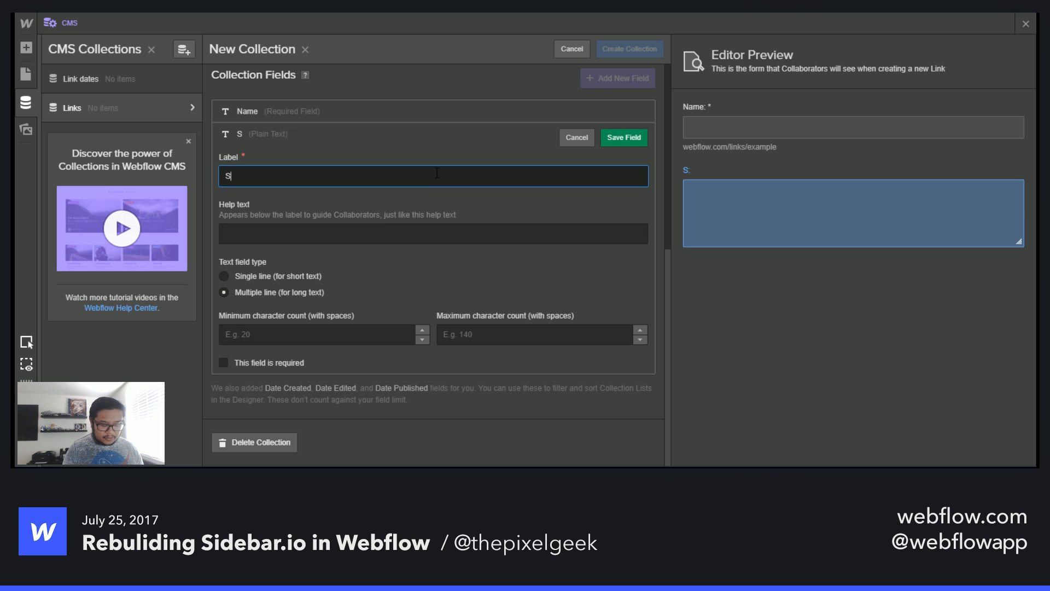
type("ummary")
key("Return")
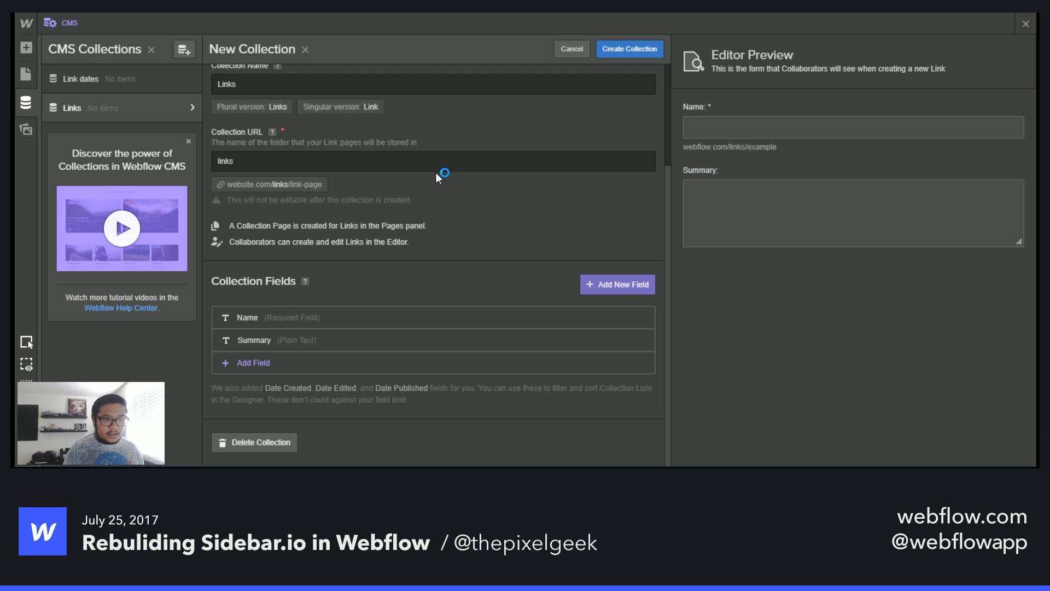
- Add an Image field labelled Thumbnail
left_click(284, 366)
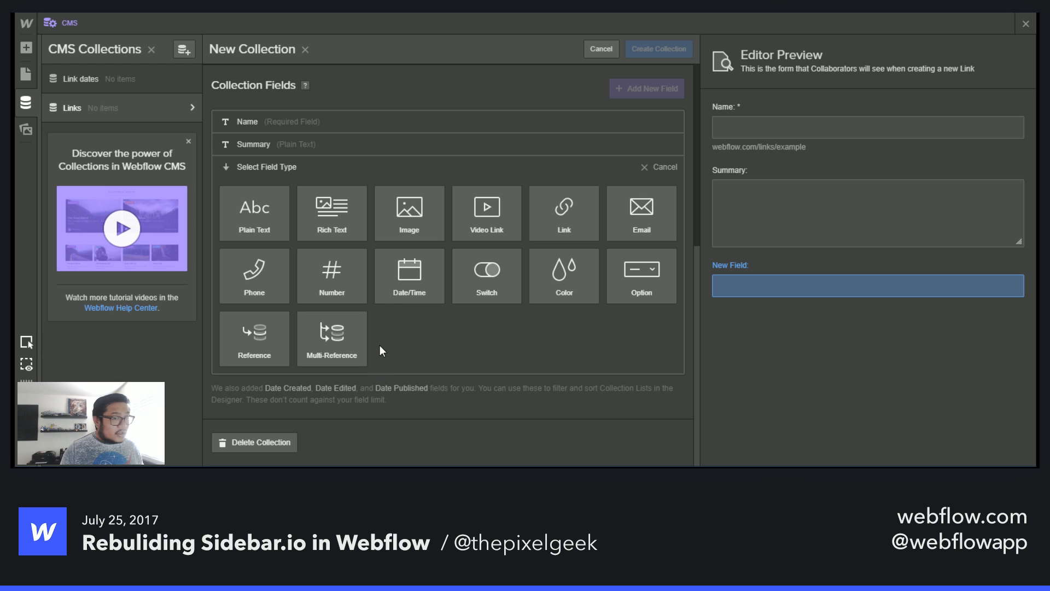
left_click(418, 211)
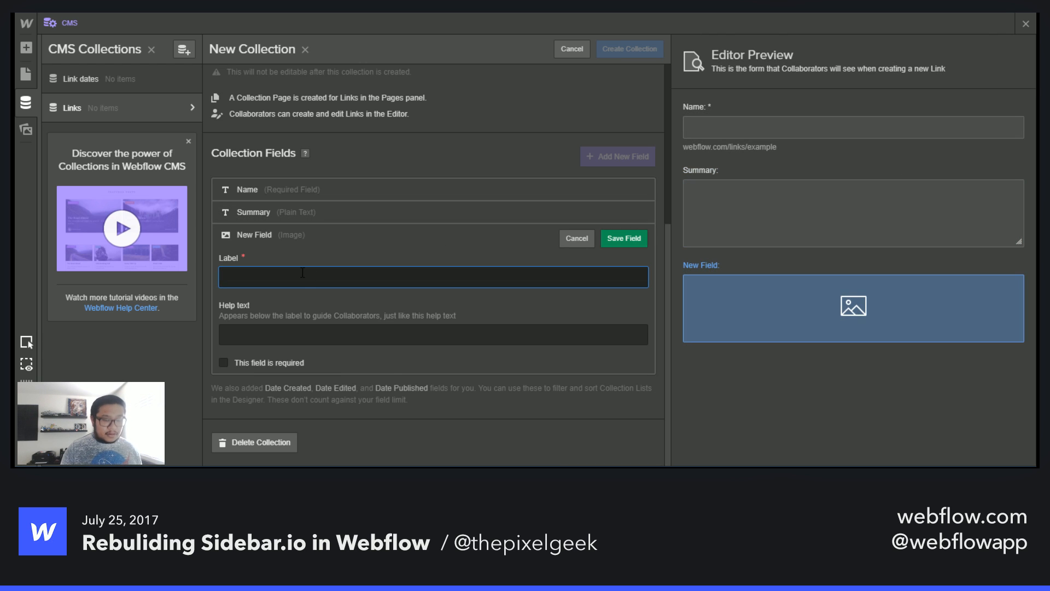
type("Thumbnail")
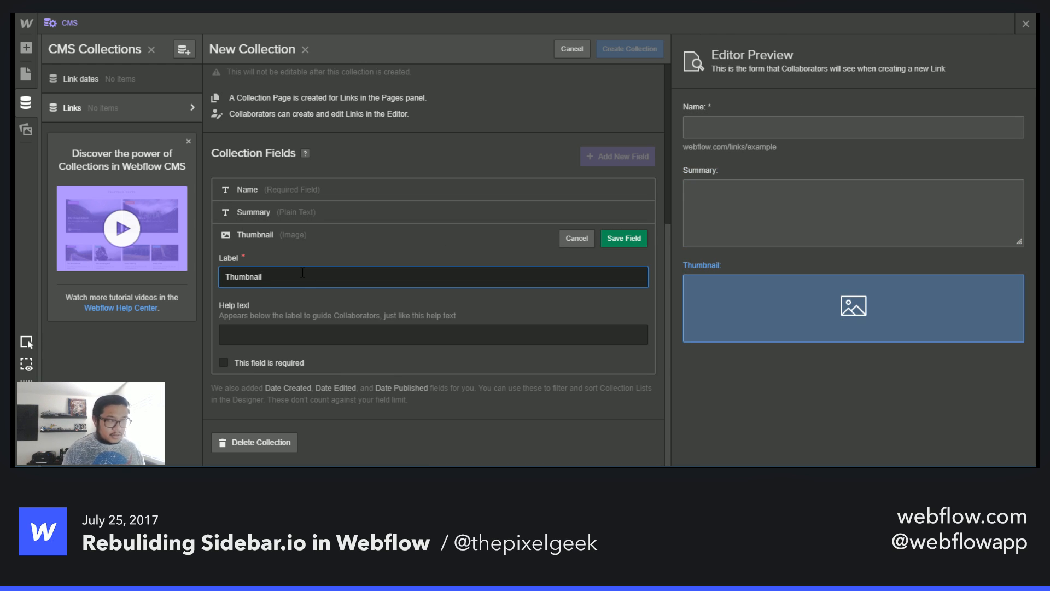
left_click(622, 238)
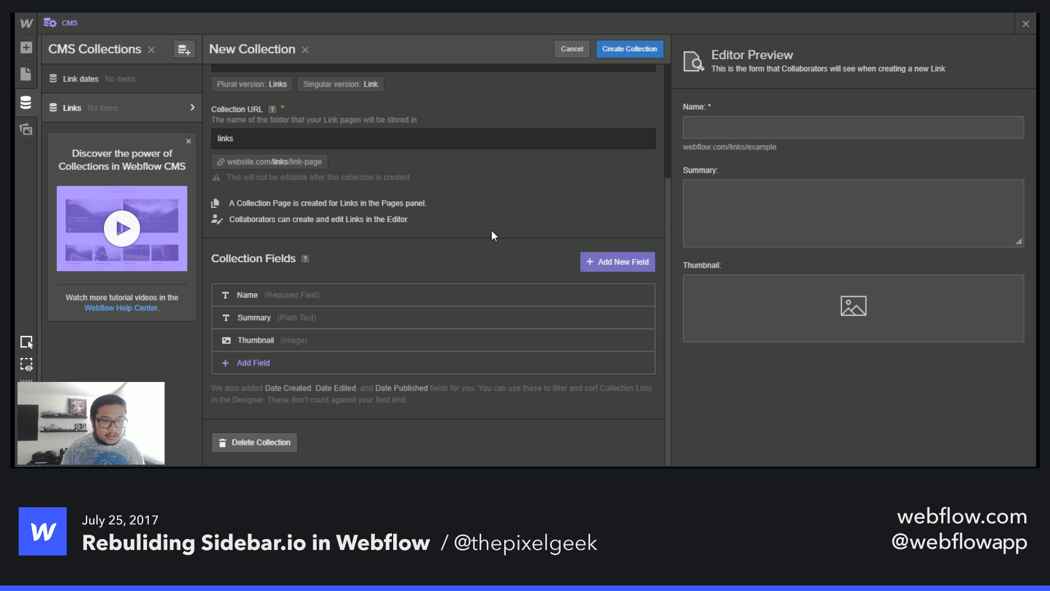
- Add an Image field labelled Submitter Avatar
left_click(226, 362)
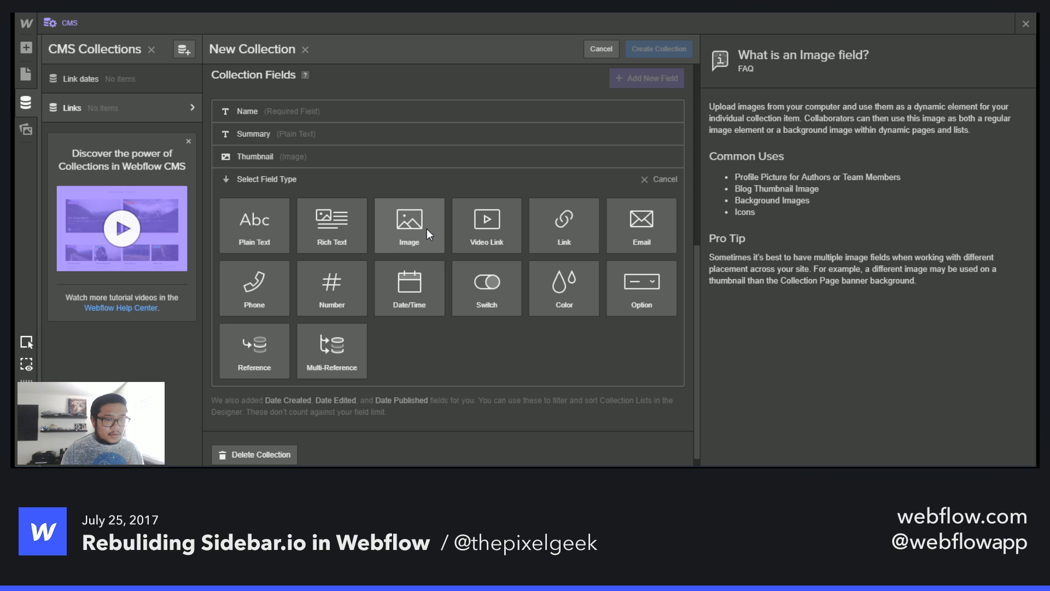
left_click(427, 229)
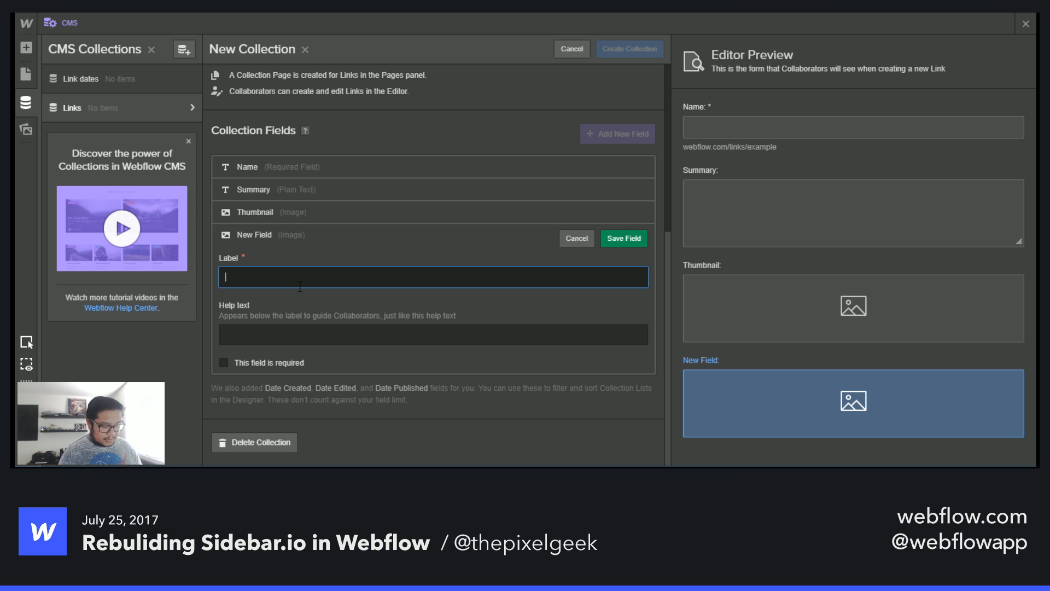
type("Submit")
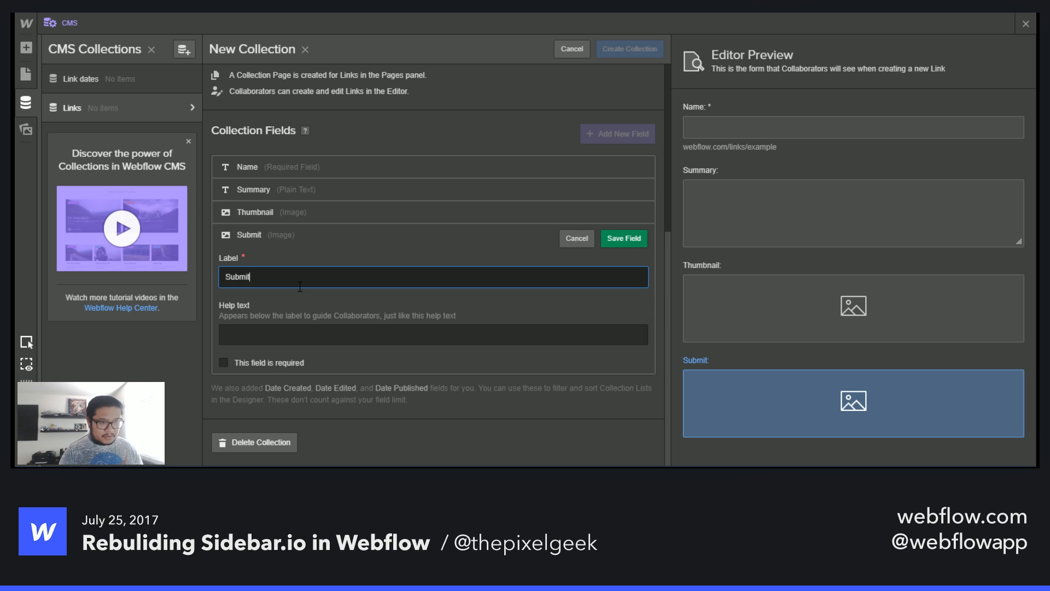
type("ter Avatar")
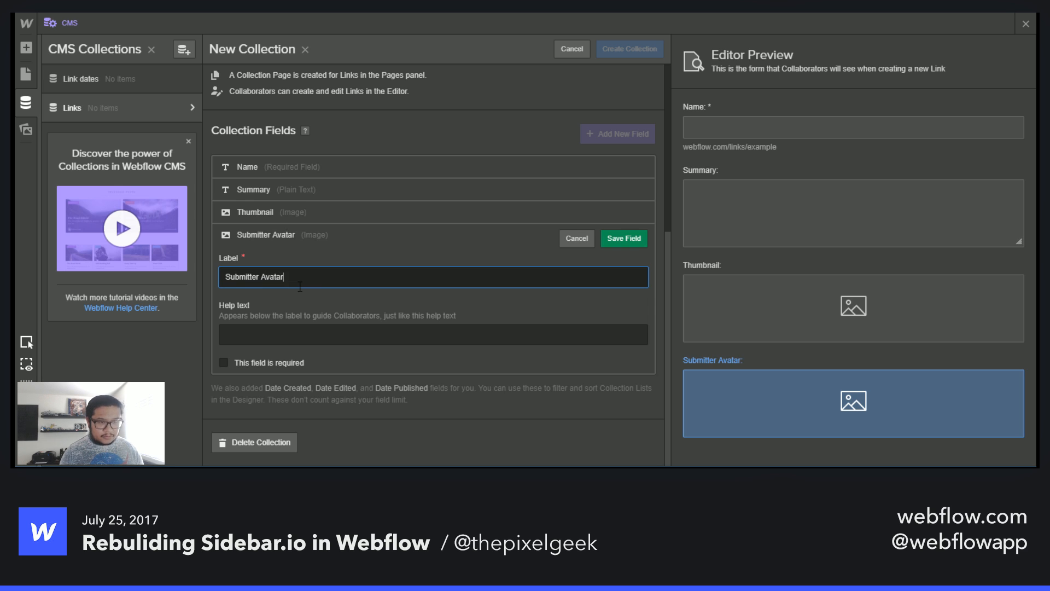
key("Return")
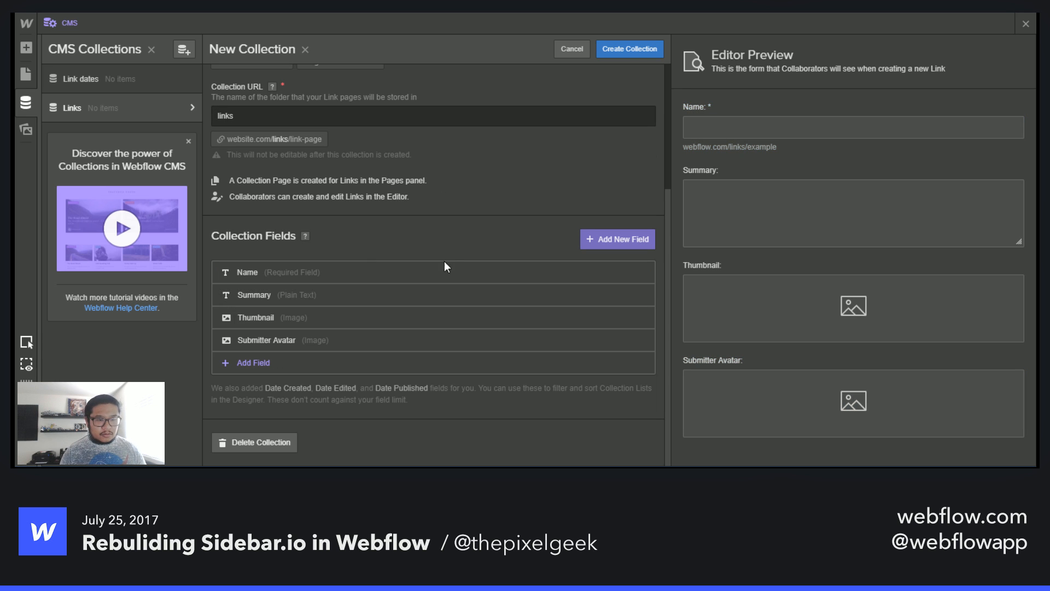
left_click(256, 362)
mouse_move(310, 317)
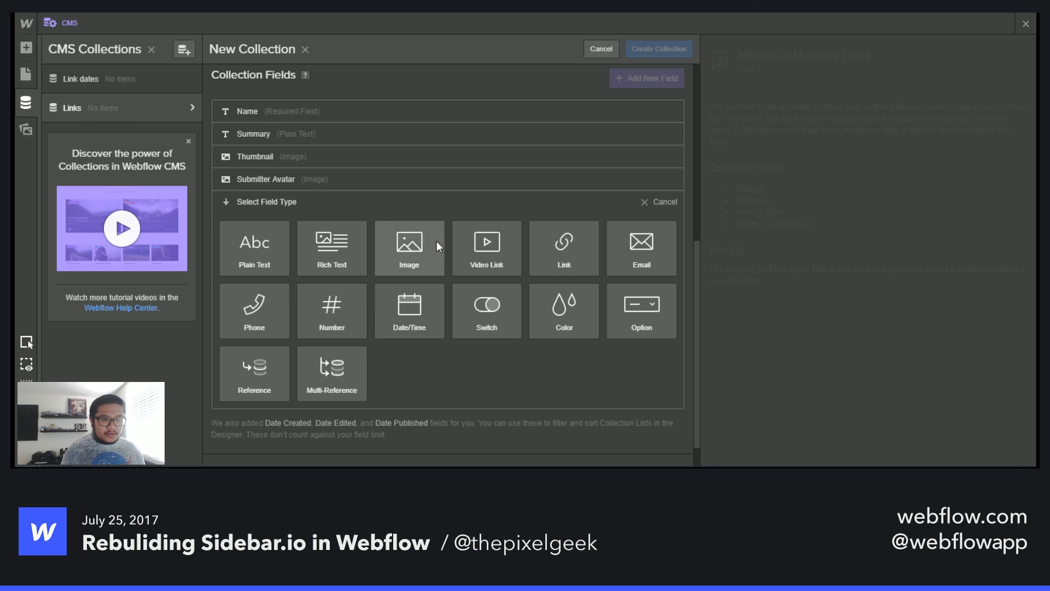
left_click(665, 202)
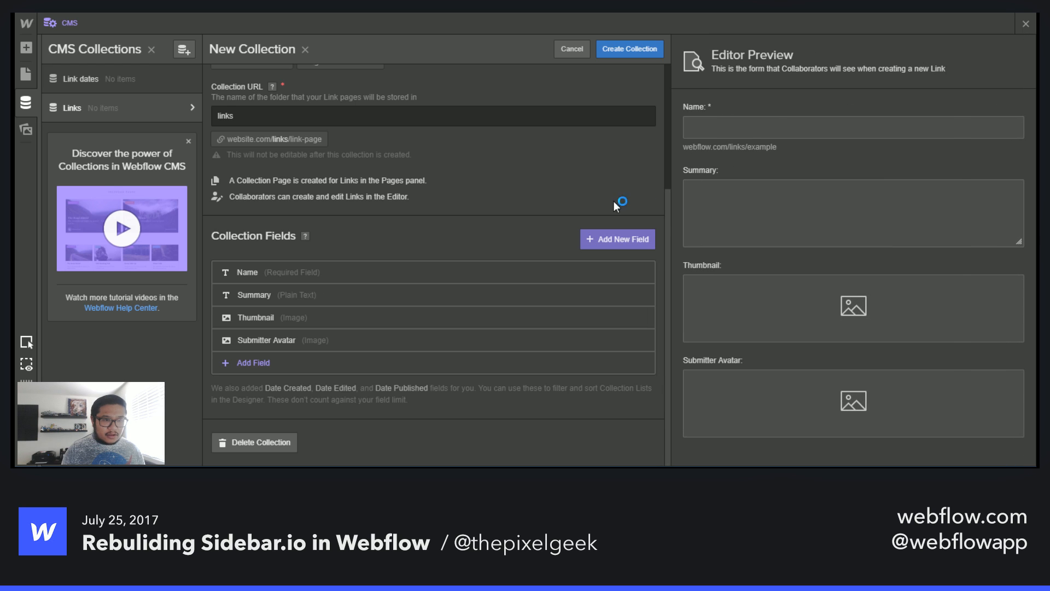
- Add a single-line Plain Text field labelled Domain name, checking the source domain on the Sidebar.io card
left_click(242, 359)
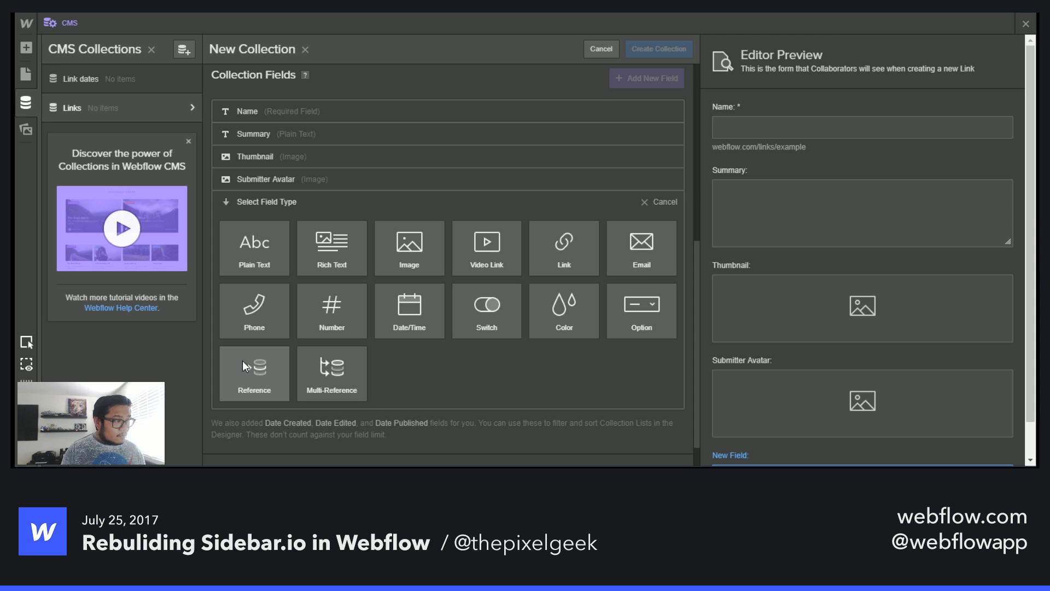
left_click(274, 258)
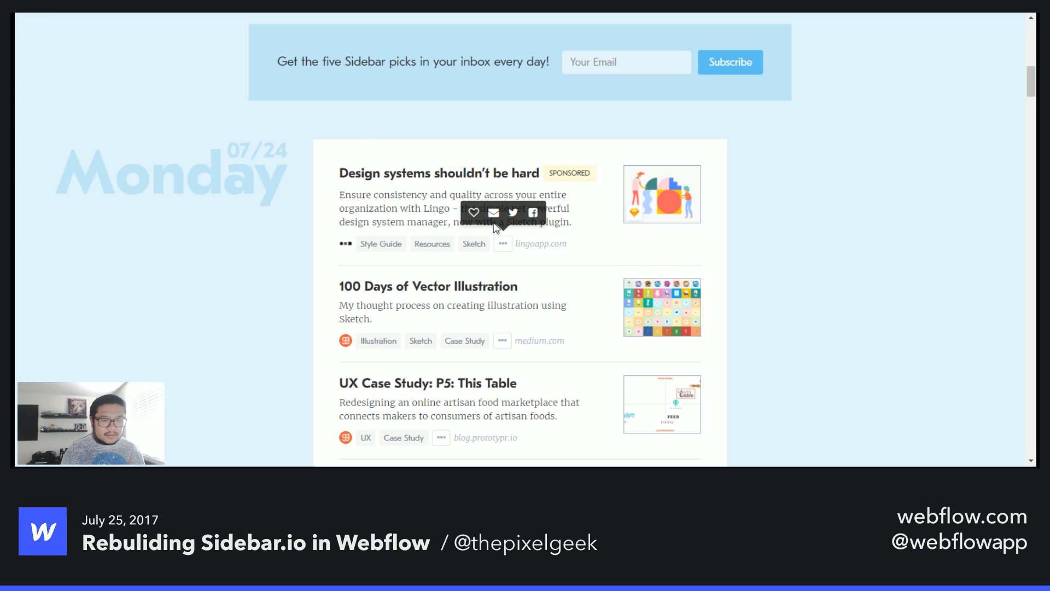
mouse_move(516, 244)
left_mouse_down()
mouse_move(572, 244)
mouse_move(536, 244)
left_mouse_up()
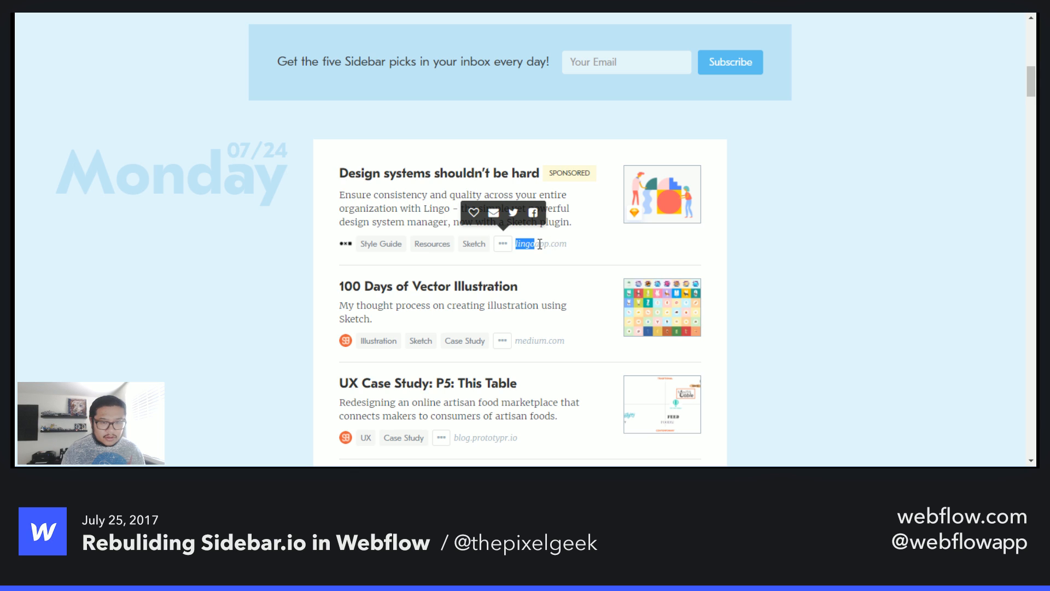
left_click(583, 245)
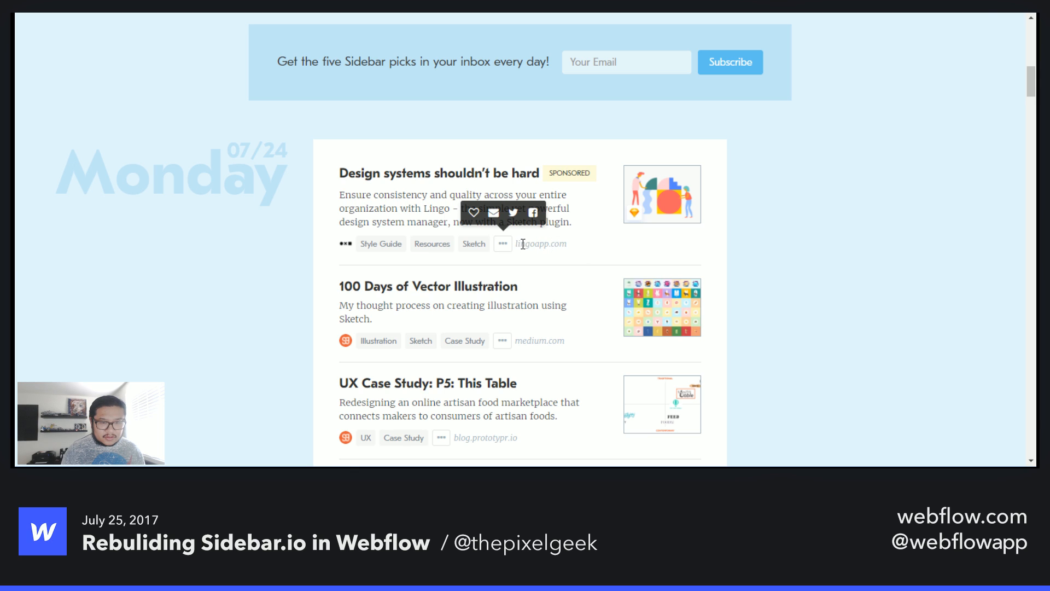
left_click_drag(531, 241, 584, 250)
left_click(584, 250)
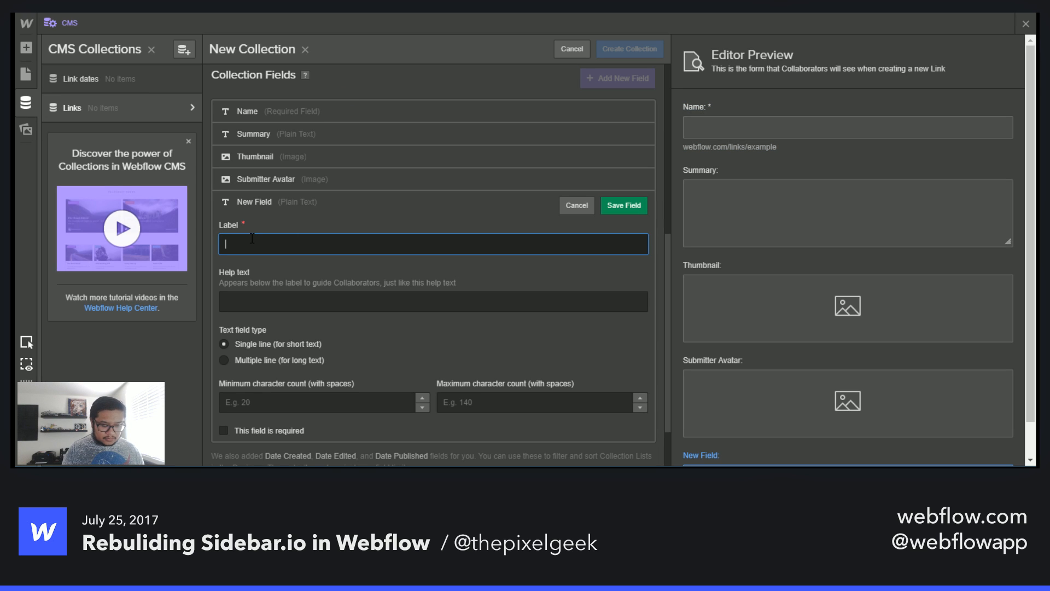
type("Domain name")
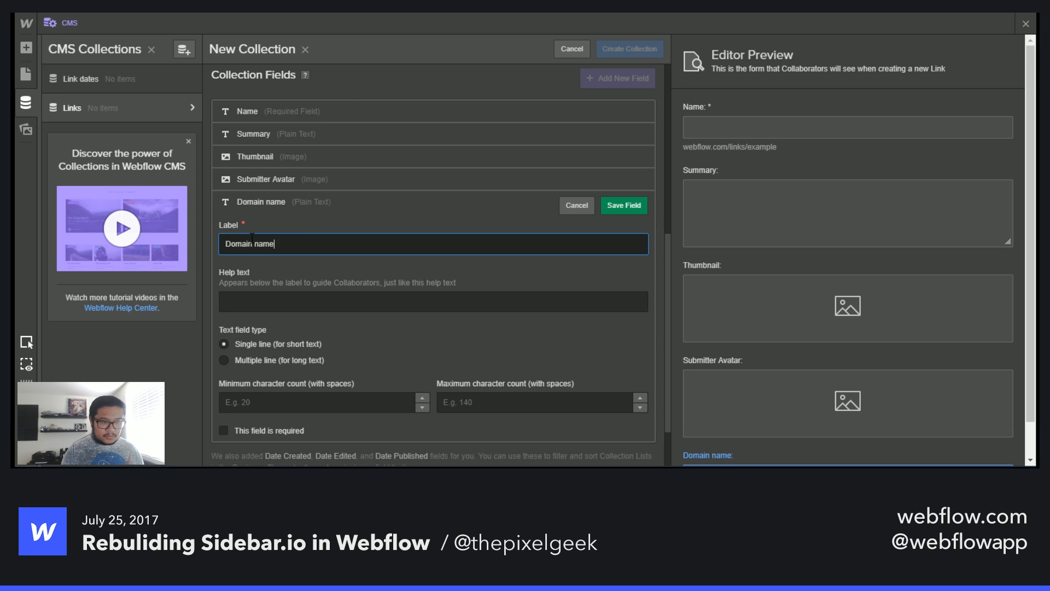
key("Return")
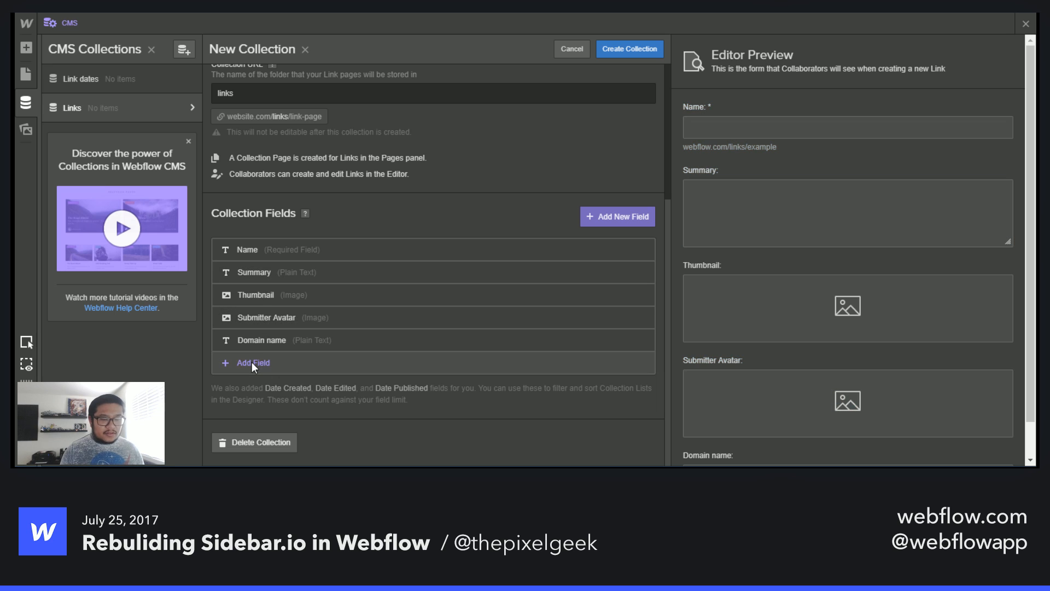
- Add a Link field labelled Article Link
left_click(252, 362)
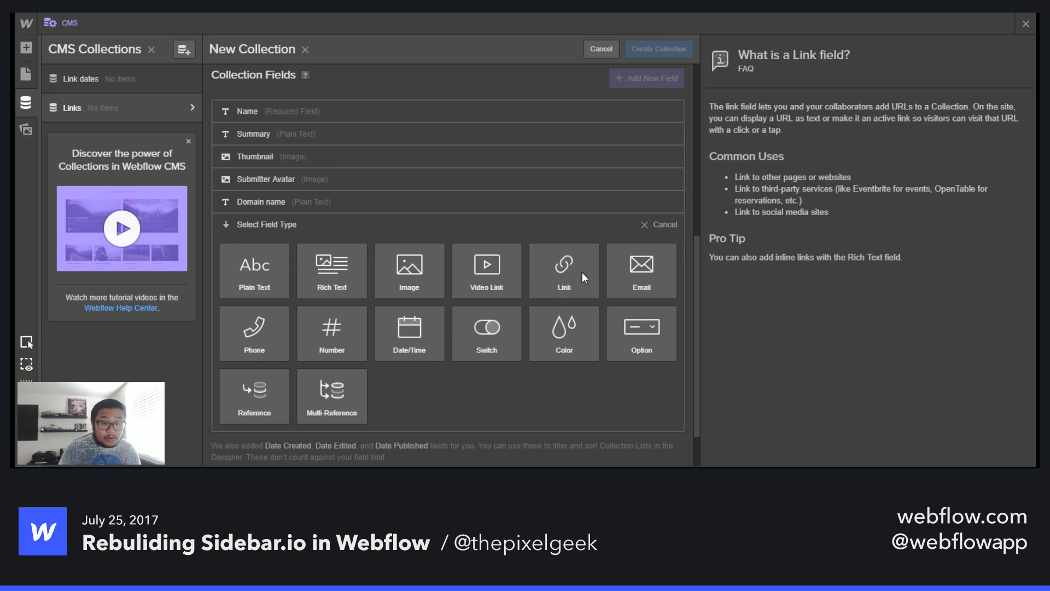
left_click(564, 272)
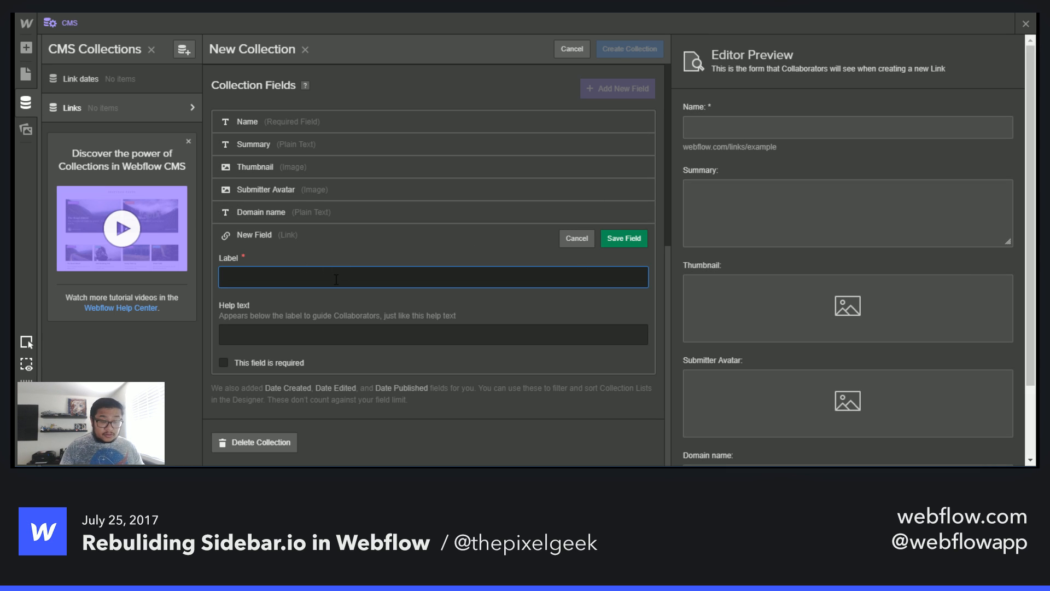
type("Article Link")
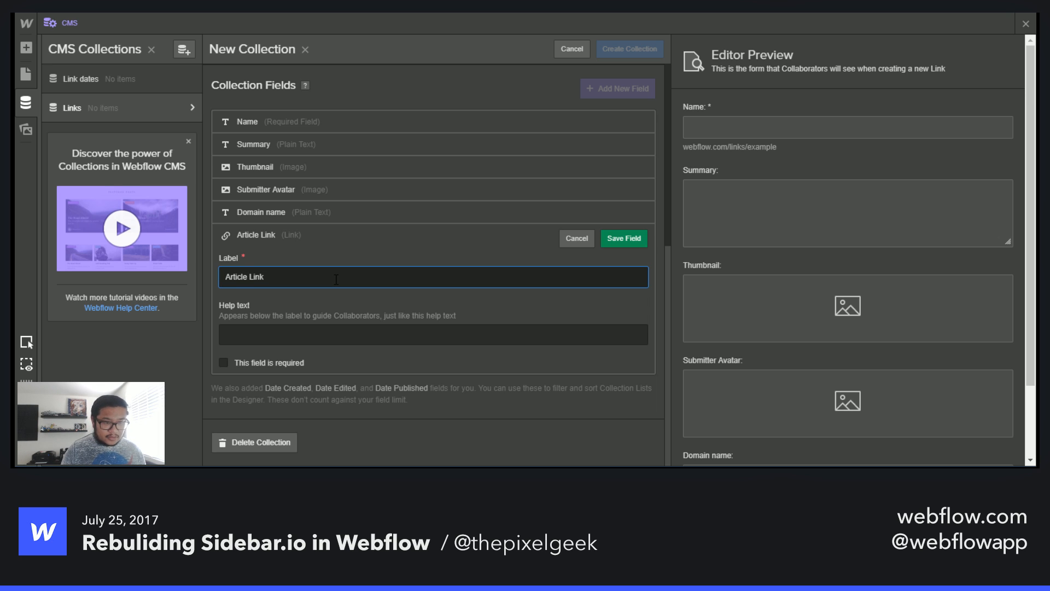
key("Return")
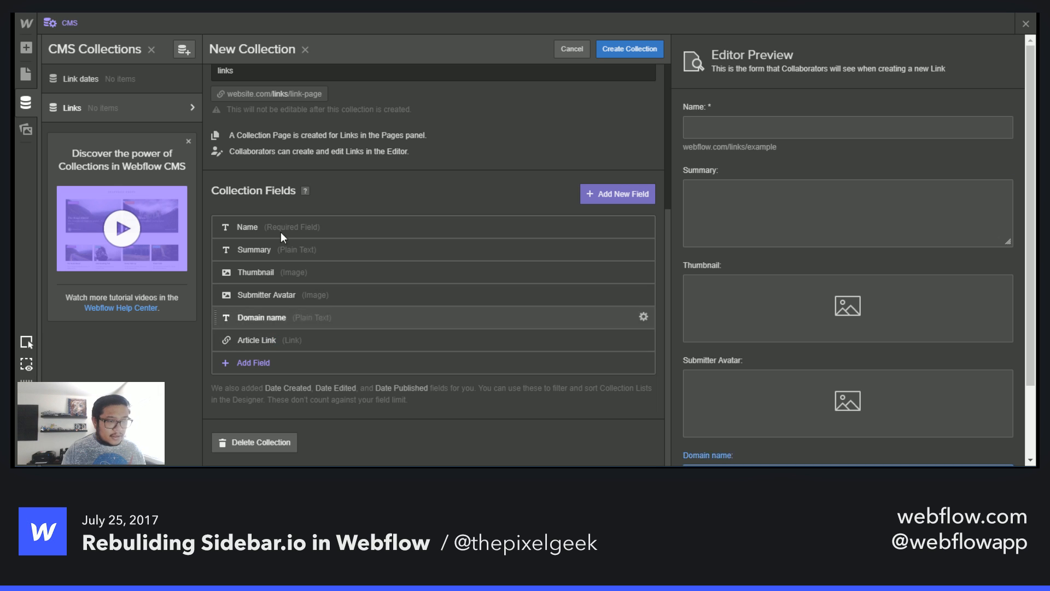
- Add a Reference field labelled Date referencing the Link dates collection, and create the Links collection
left_click(253, 363)
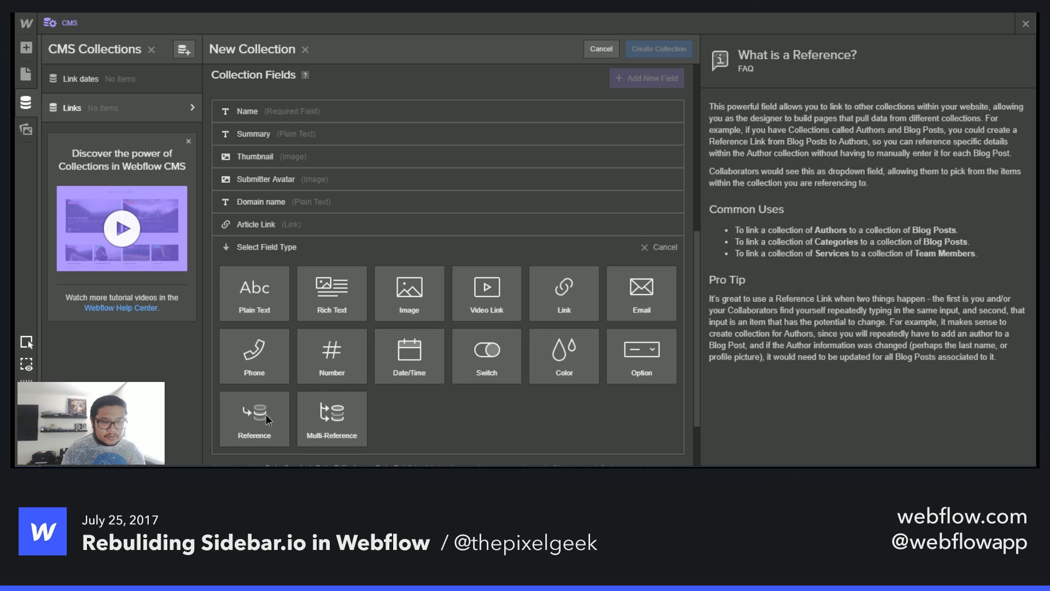
left_click(266, 415)
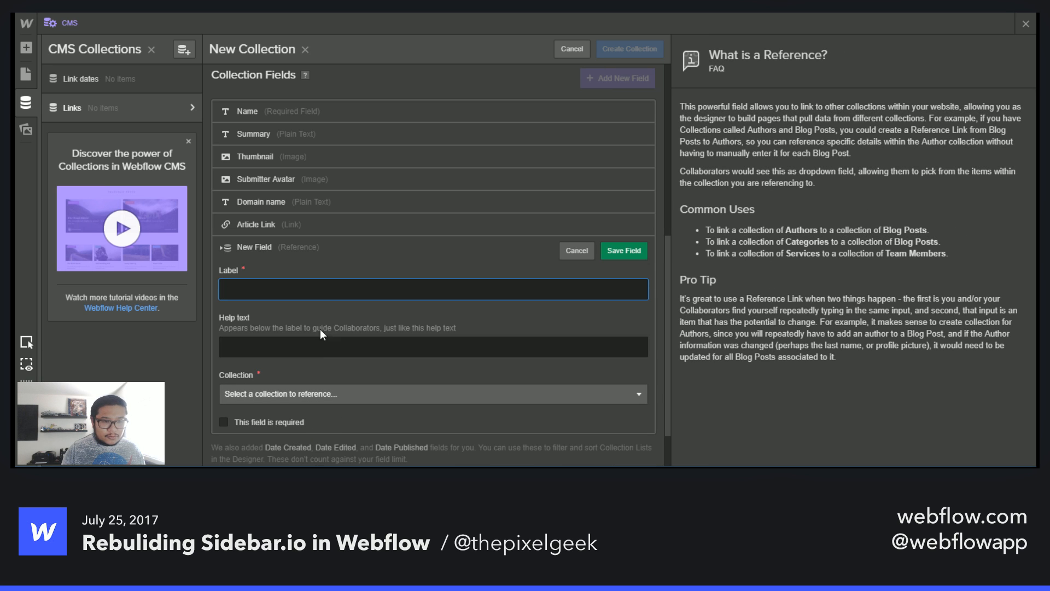
left_click(322, 316)
type("Date")
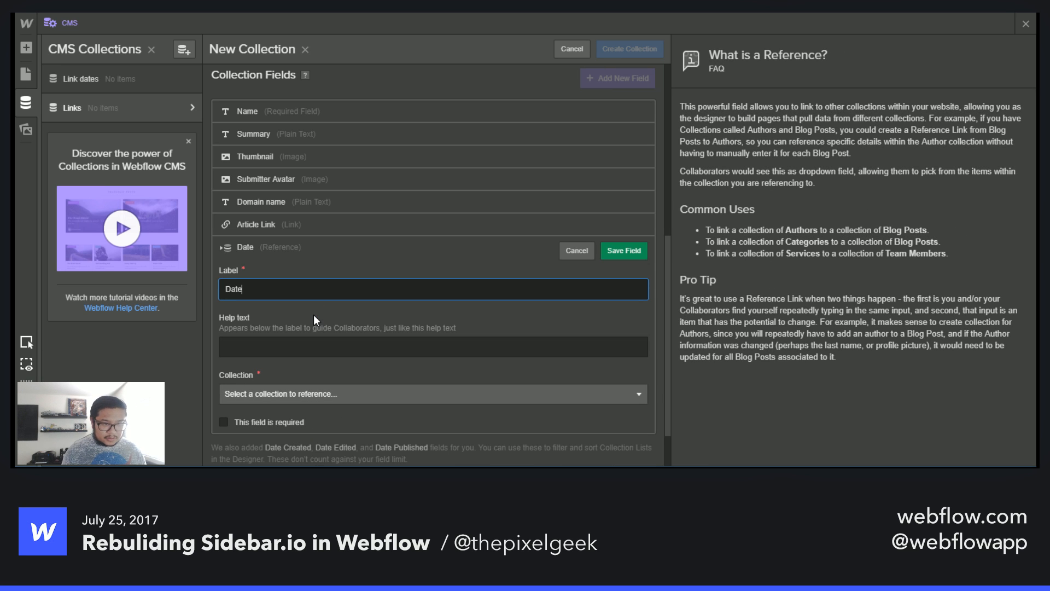
left_click(304, 396)
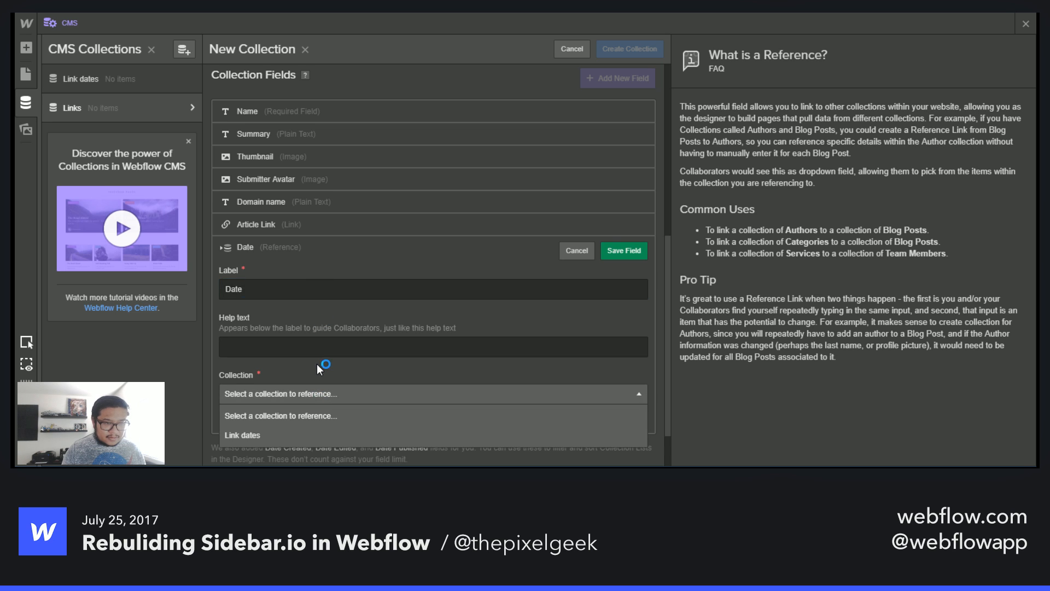
scroll(317, 363, "down", 1)
left_click(259, 374)
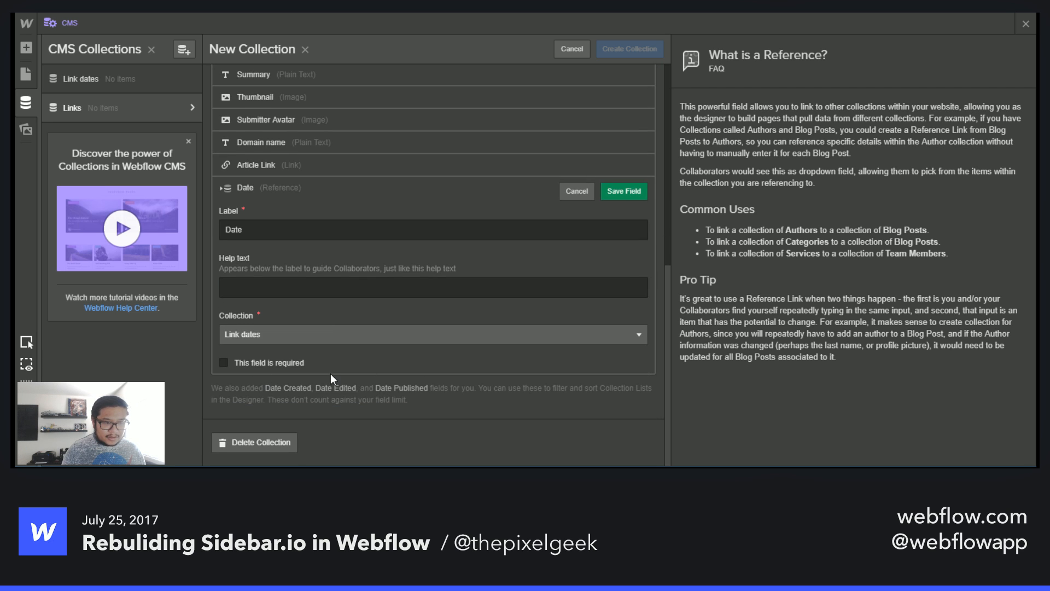
left_click(625, 193)
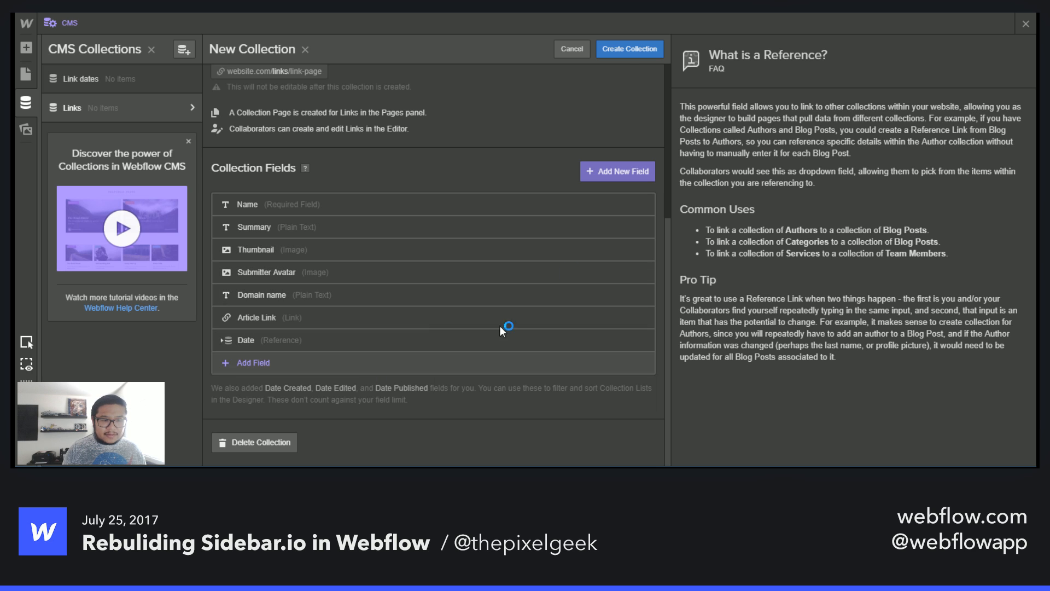
left_click(629, 50)
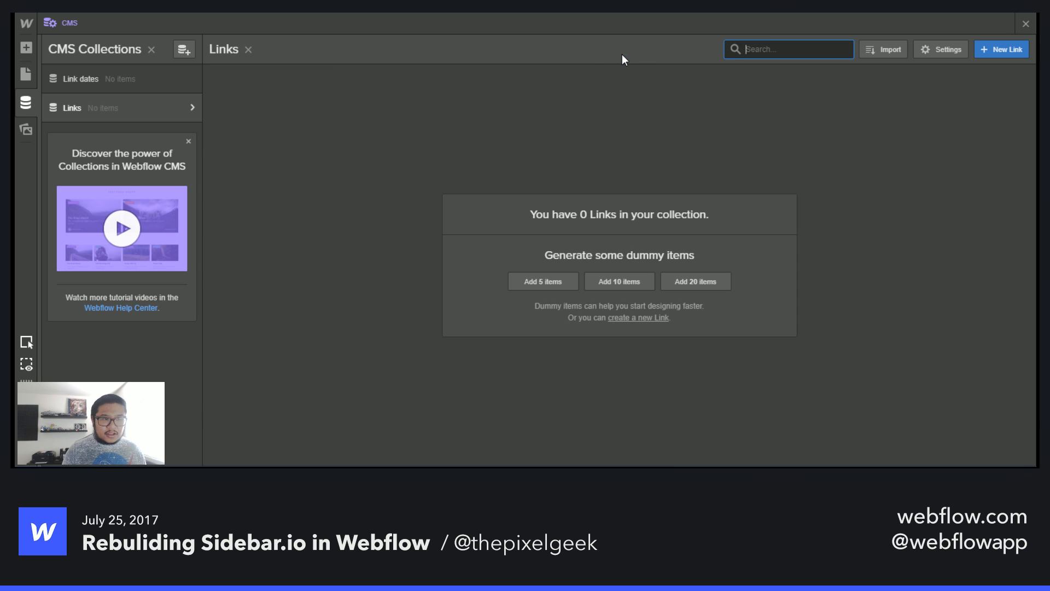
- Create a new collection named Tags with the collection URL tags
left_click(185, 49)
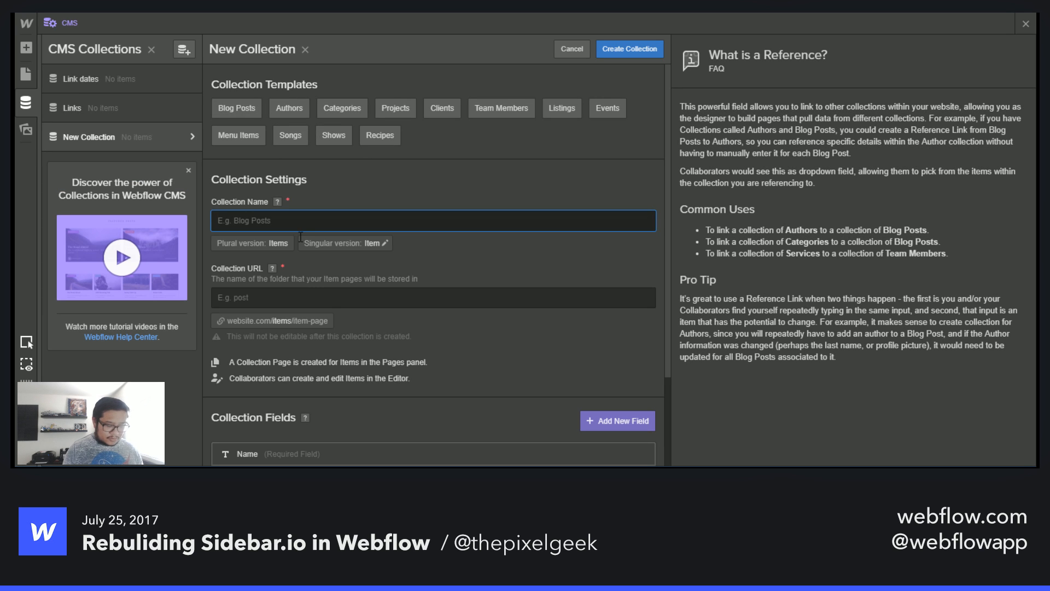
type("Tags")
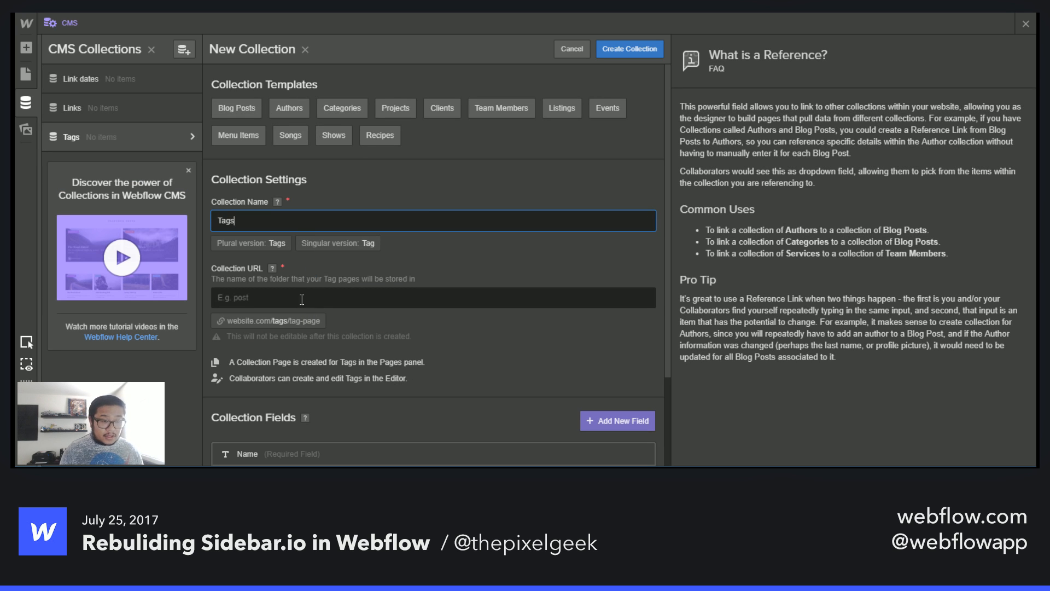
left_click(302, 300)
type("tags")
scroll(307, 400, "down", 2)
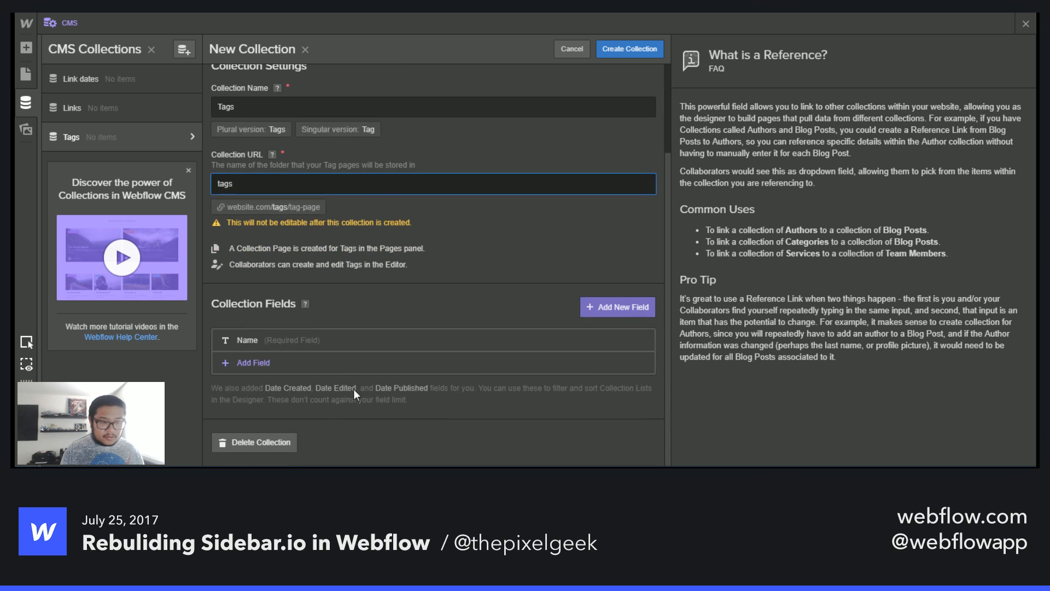
left_click(256, 362)
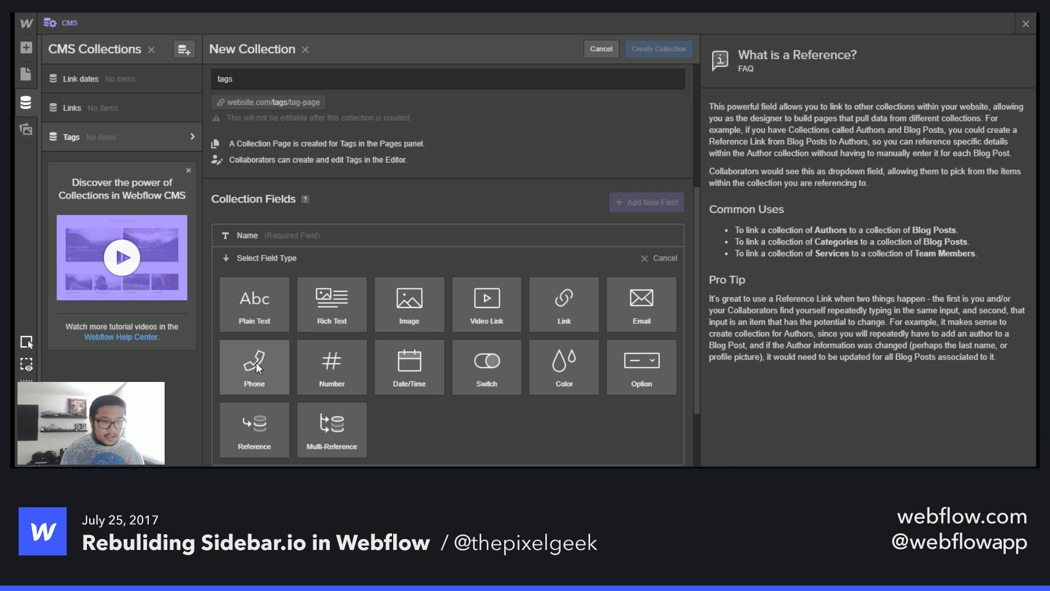
left_click(652, 257)
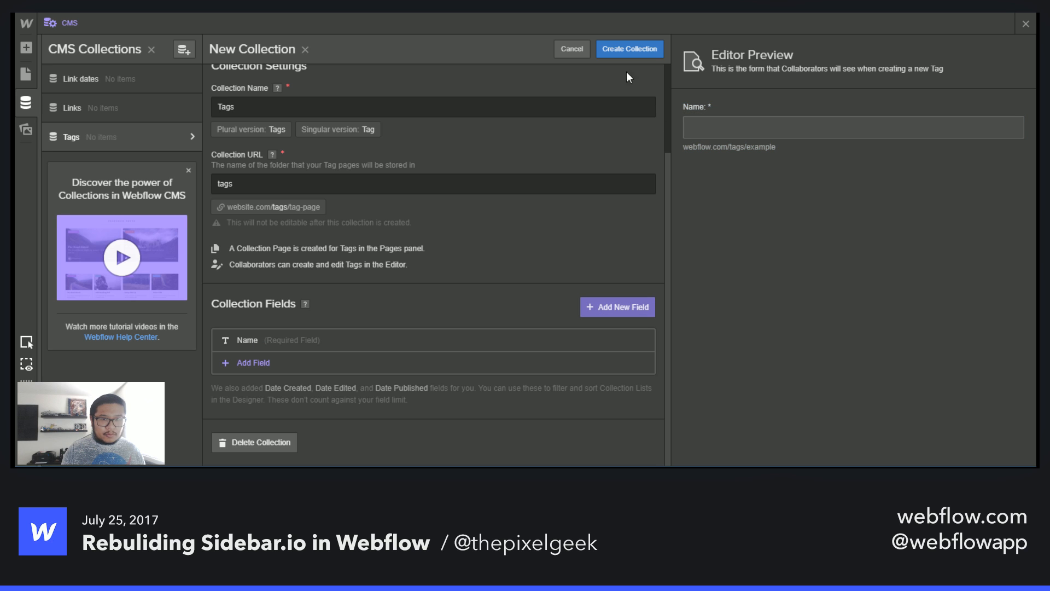
left_click(624, 48)
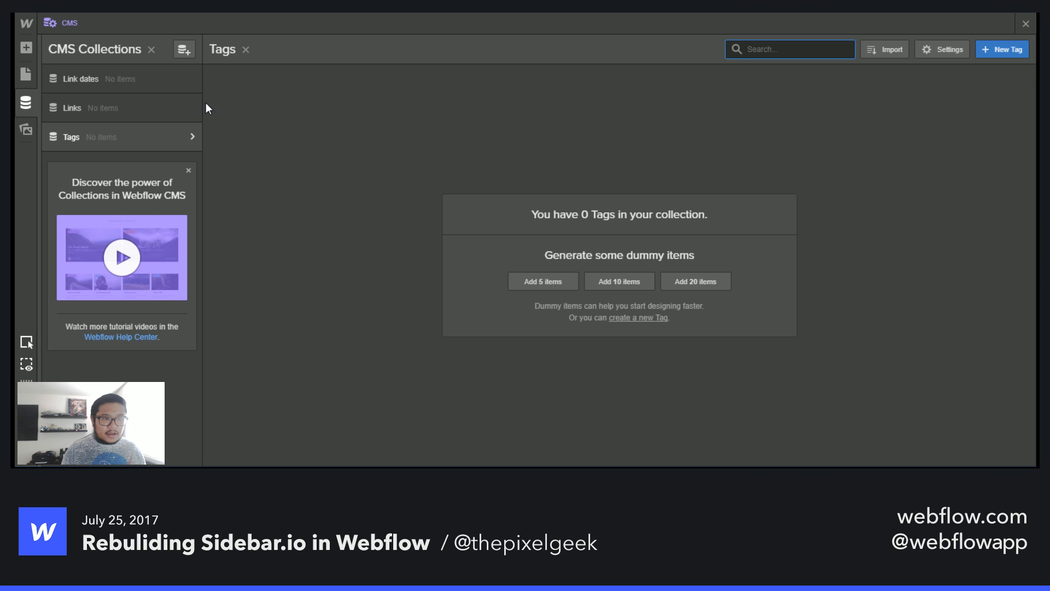
- Add a Multi-Reference field labelled Tags referencing the Tags collection to the Links collection, and save the collection
left_click(192, 107)
scroll(392, 232, "down", 5)
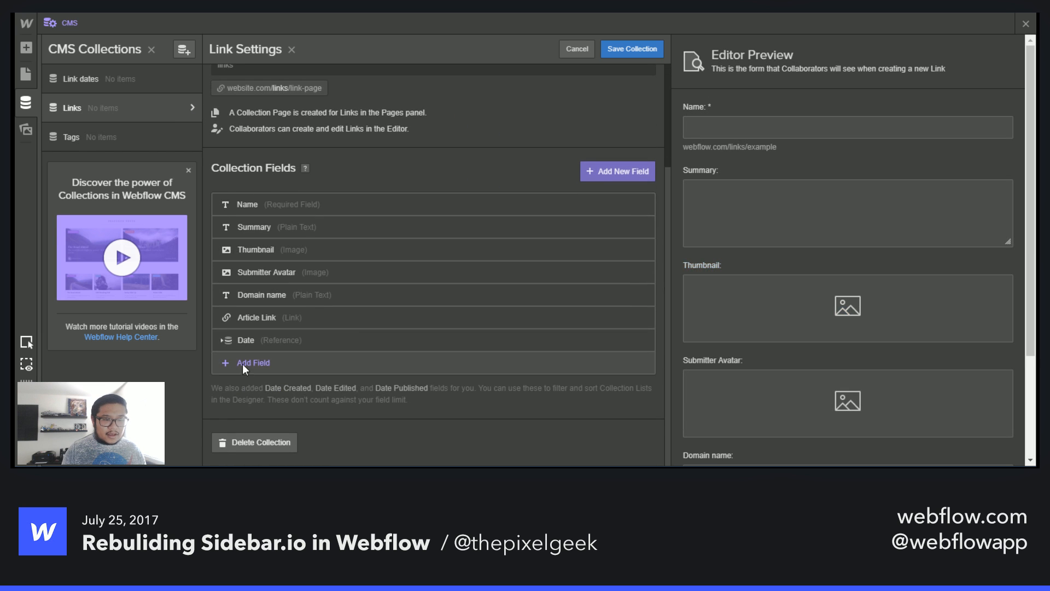
left_click(242, 363)
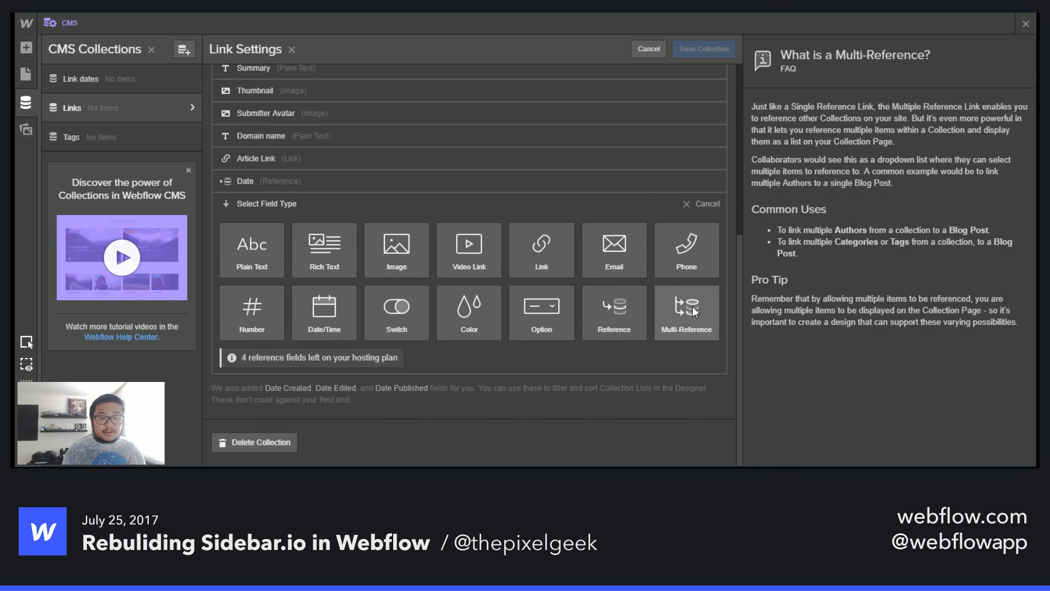
left_click(693, 309)
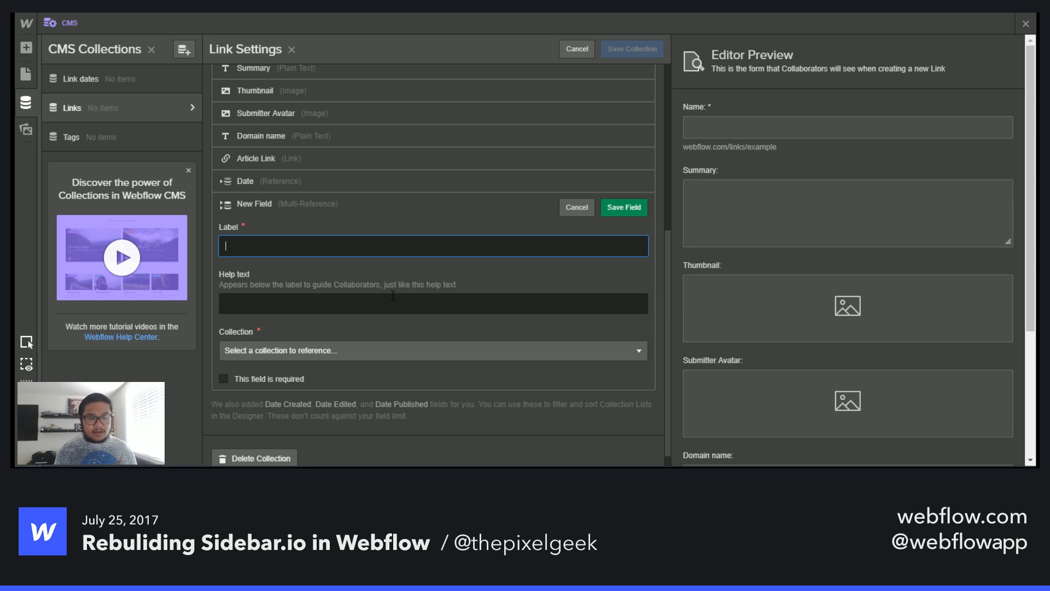
type("Tags")
left_click(337, 352)
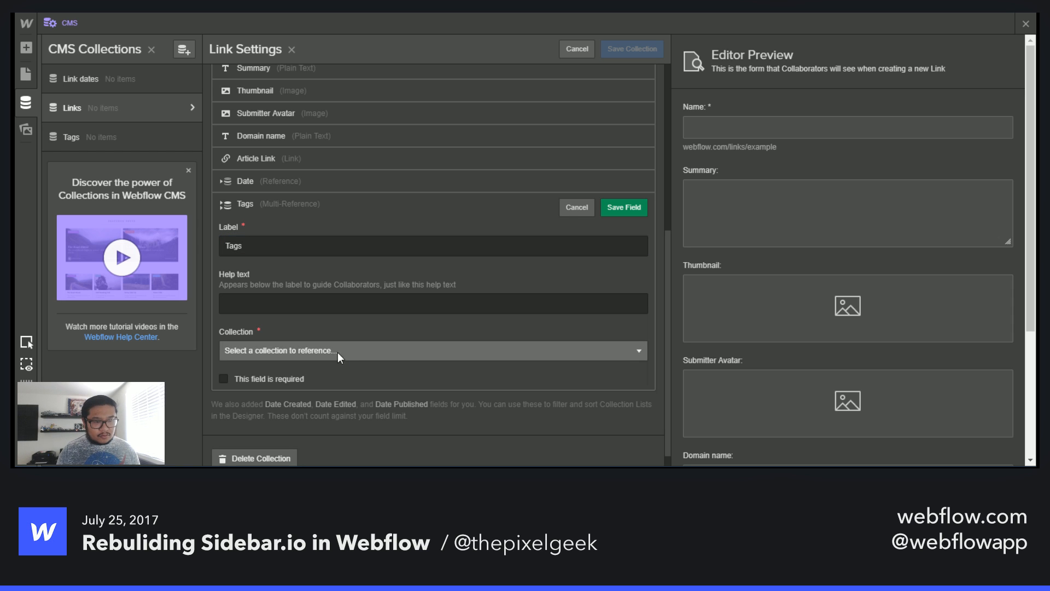
left_click(265, 427)
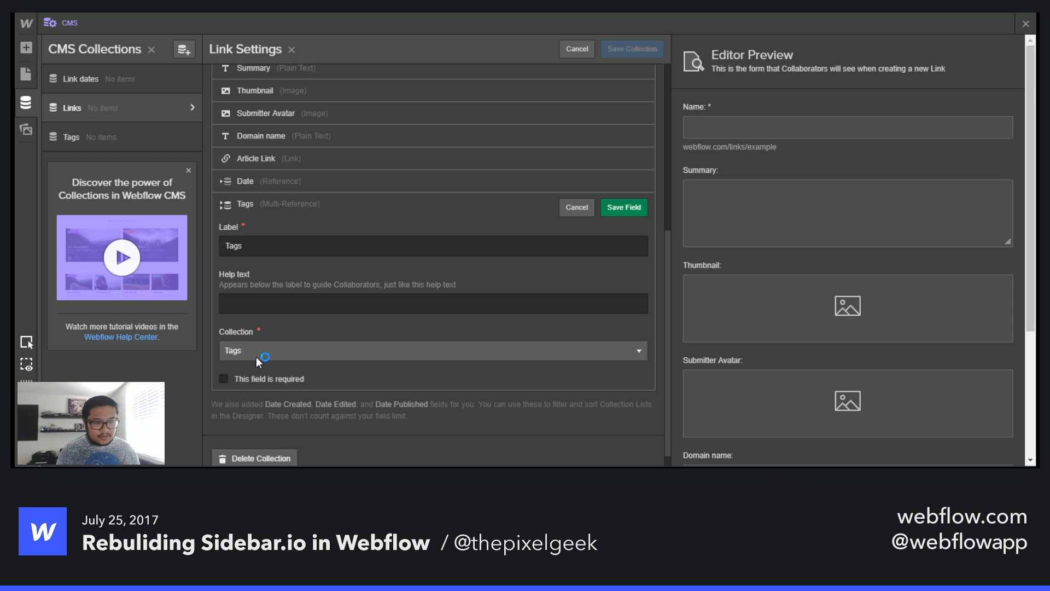
left_click(624, 207)
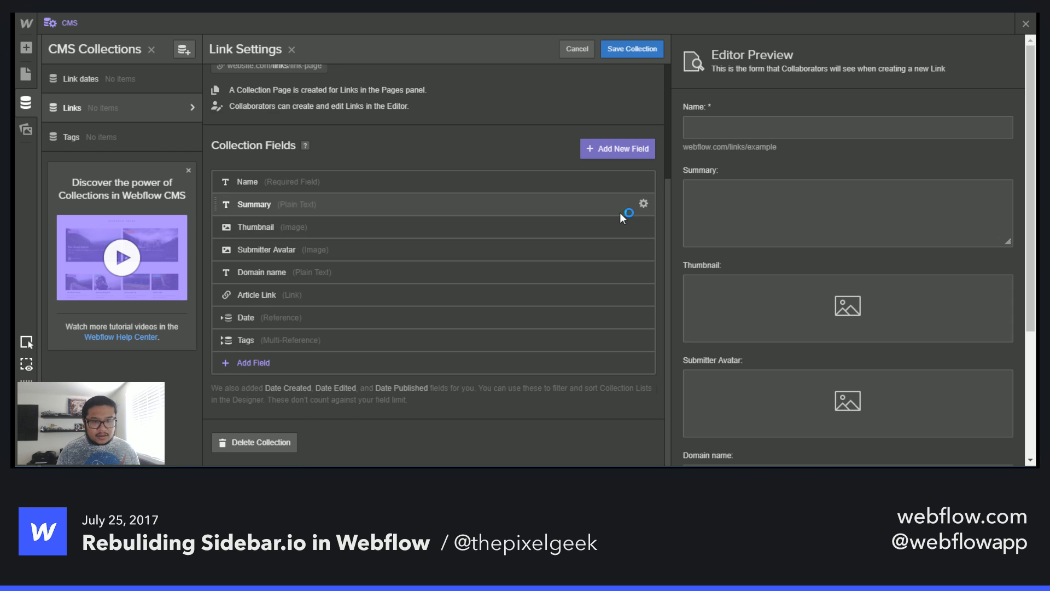
left_click(651, 49)
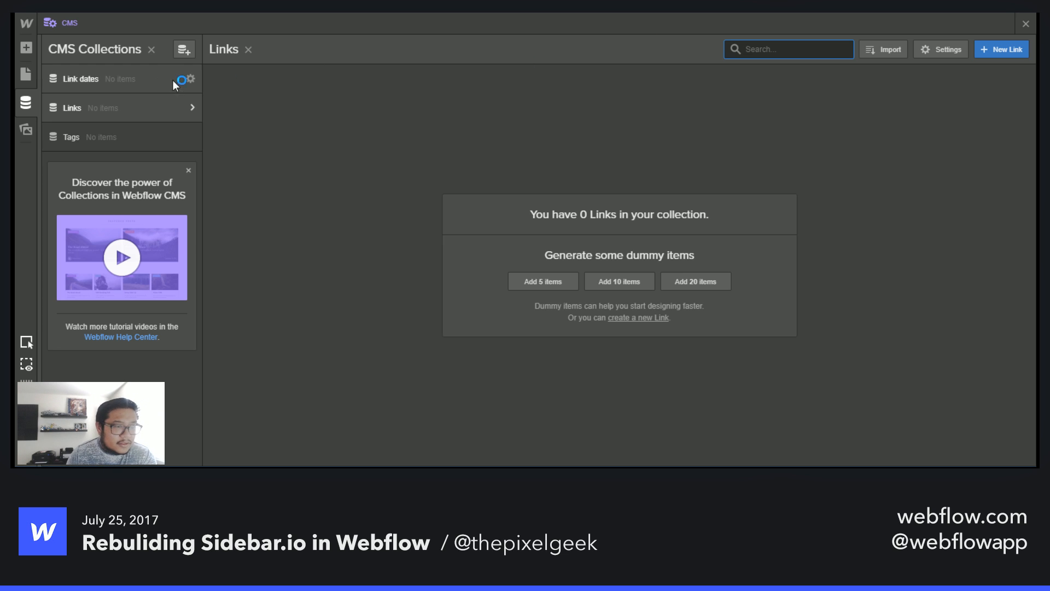
- Create a Link dates item named Tuesday 07/25 with the date July 25, 2017
left_click(145, 81)
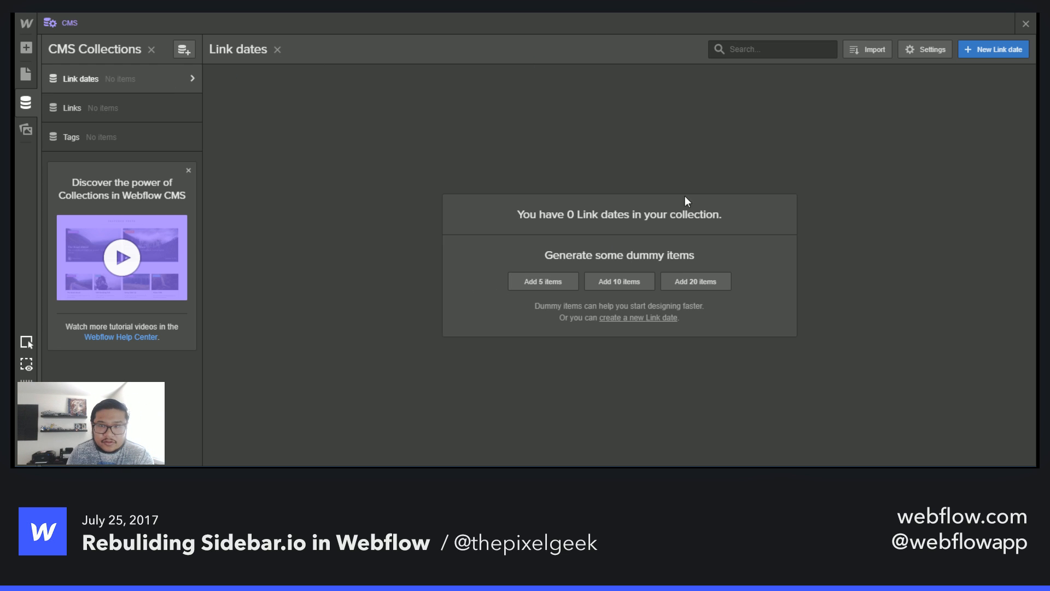
left_click(993, 50)
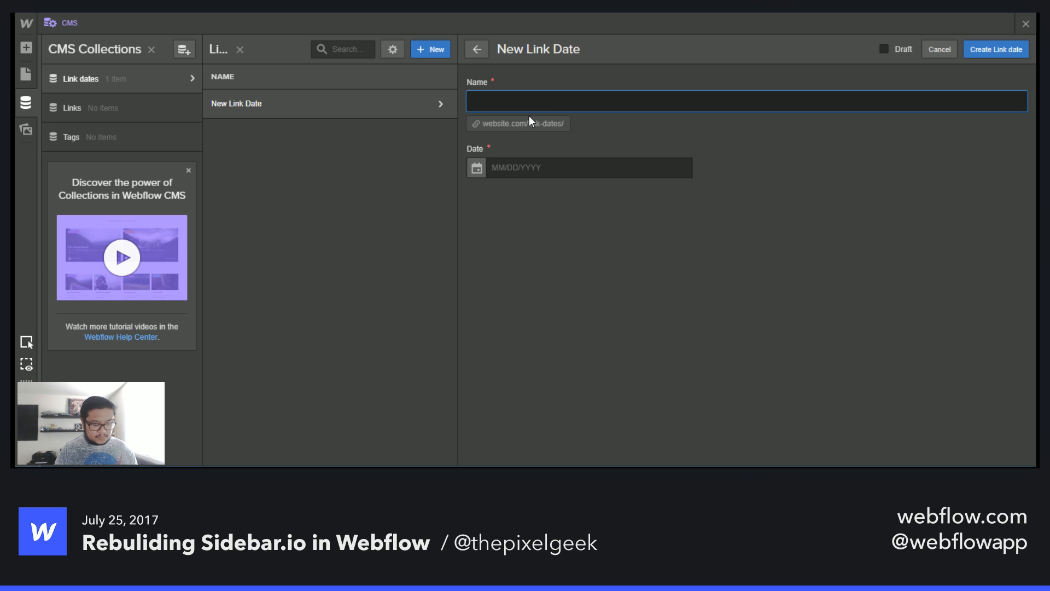
type("Tuesday")
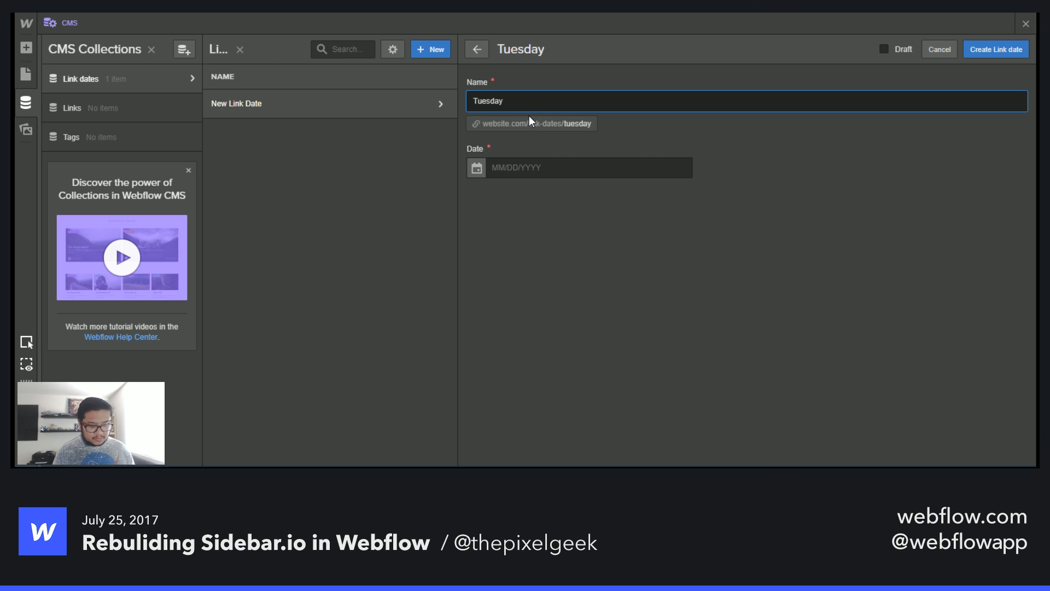
type(" 07/25")
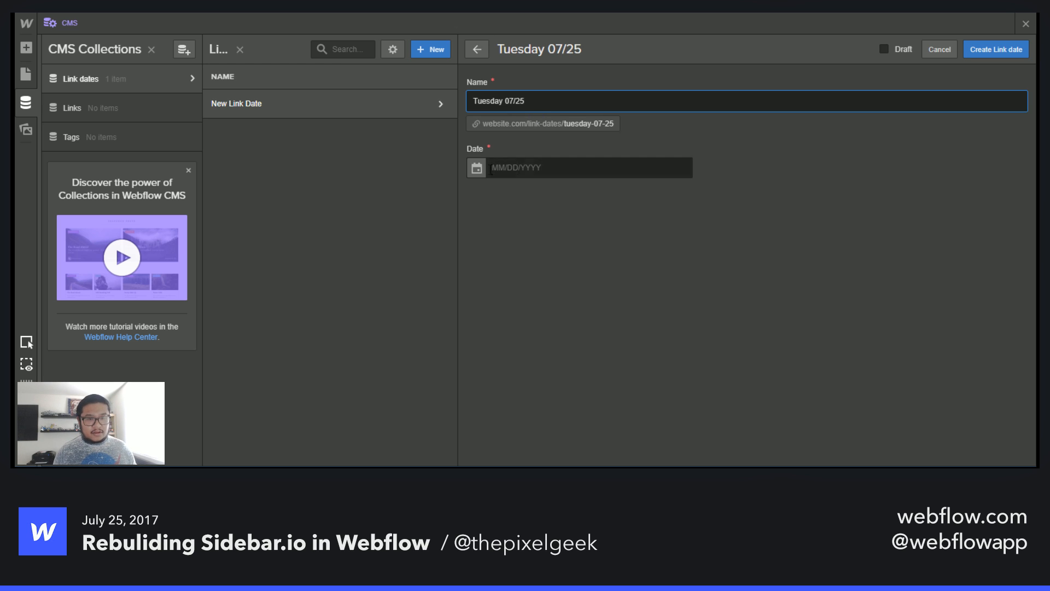
left_click(491, 171)
left_click(525, 332)
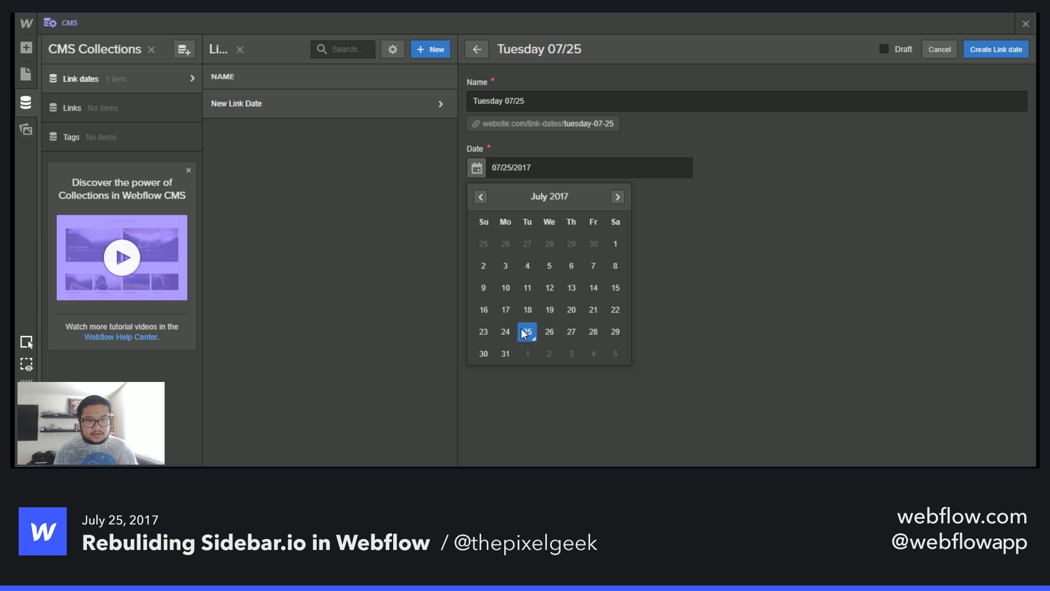
left_click(747, 261)
left_click(998, 49)
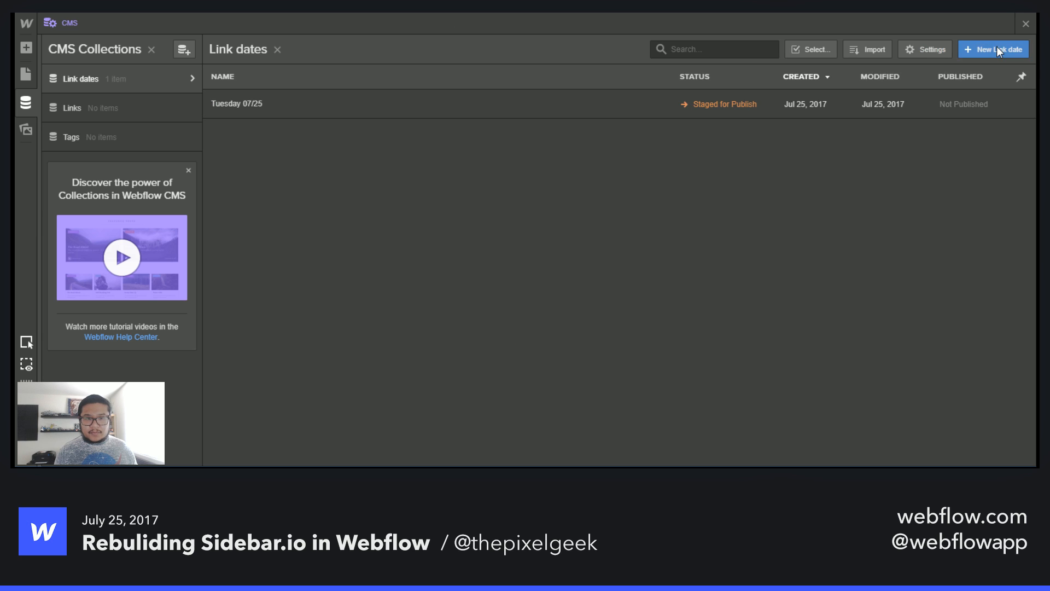
- Create a Link dates item named Monday 07/24 with the date July 24, 2017
left_click(998, 48)
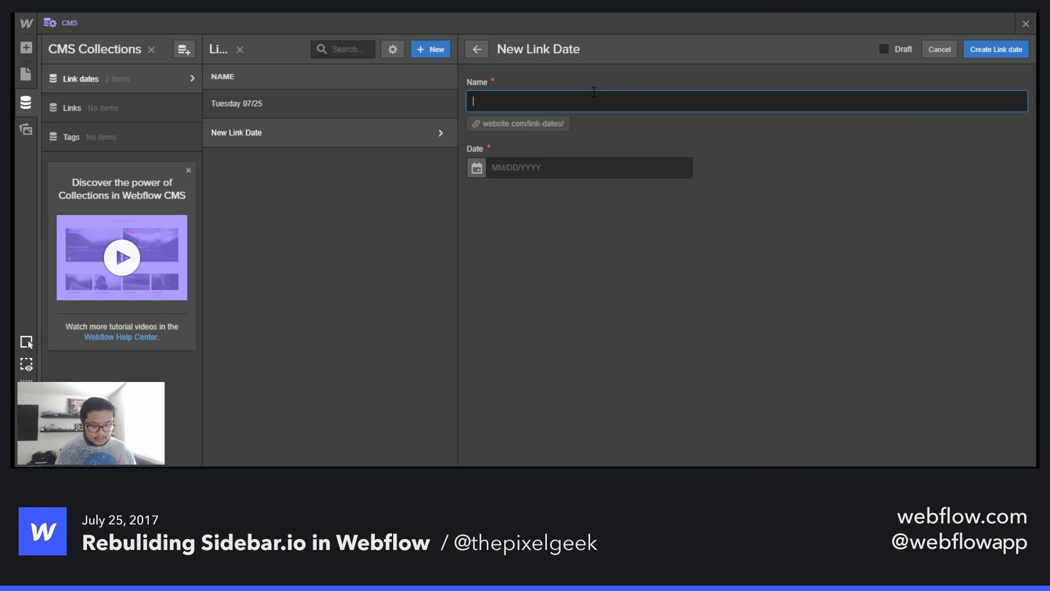
type("Monday")
key("Tab")
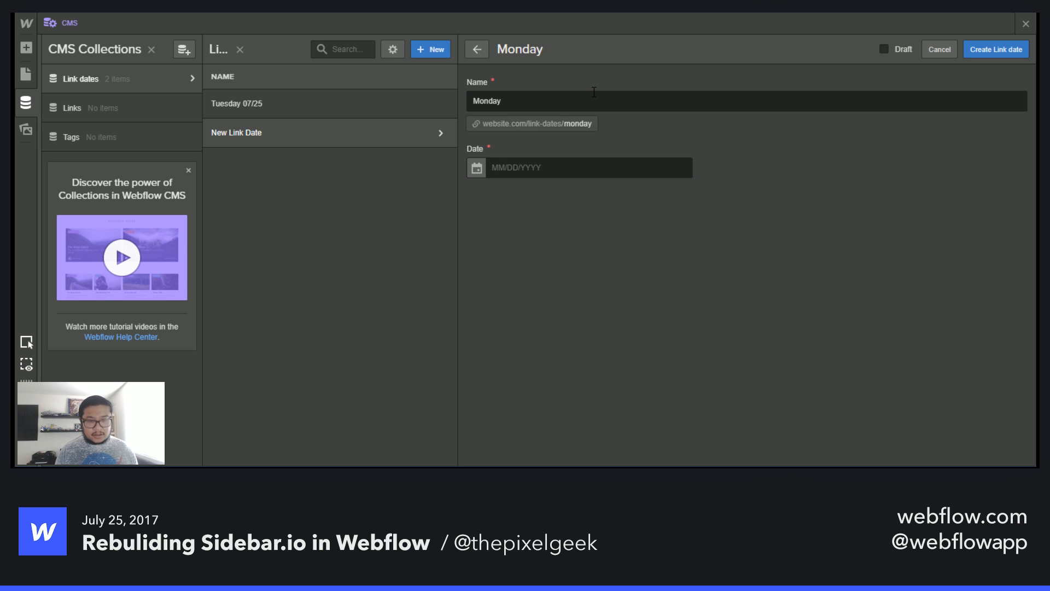
key("shift+Tab")
left_click(594, 92)
type("07/")
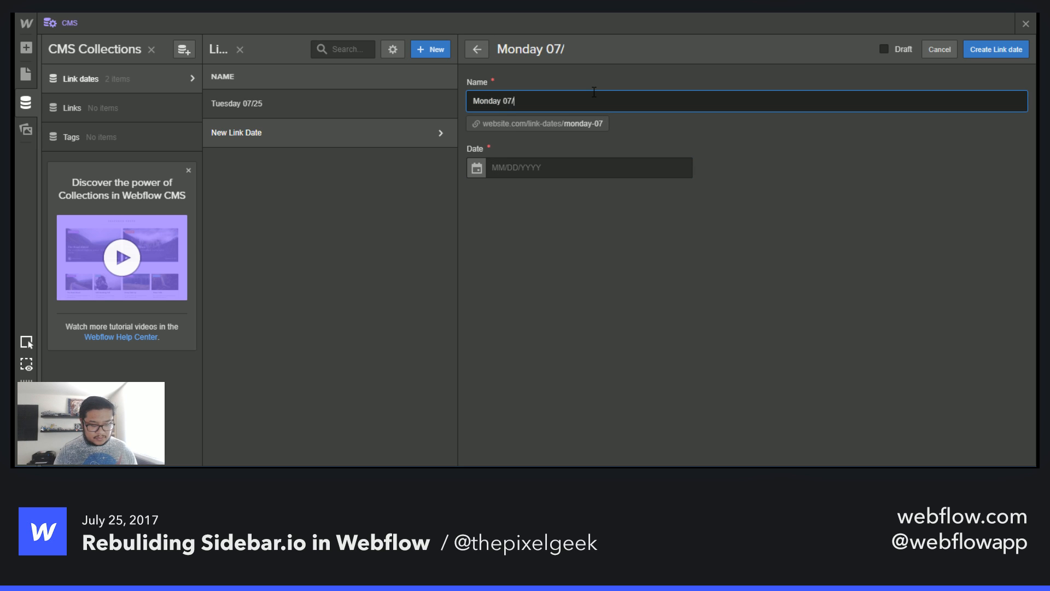
type("24")
left_click(477, 168)
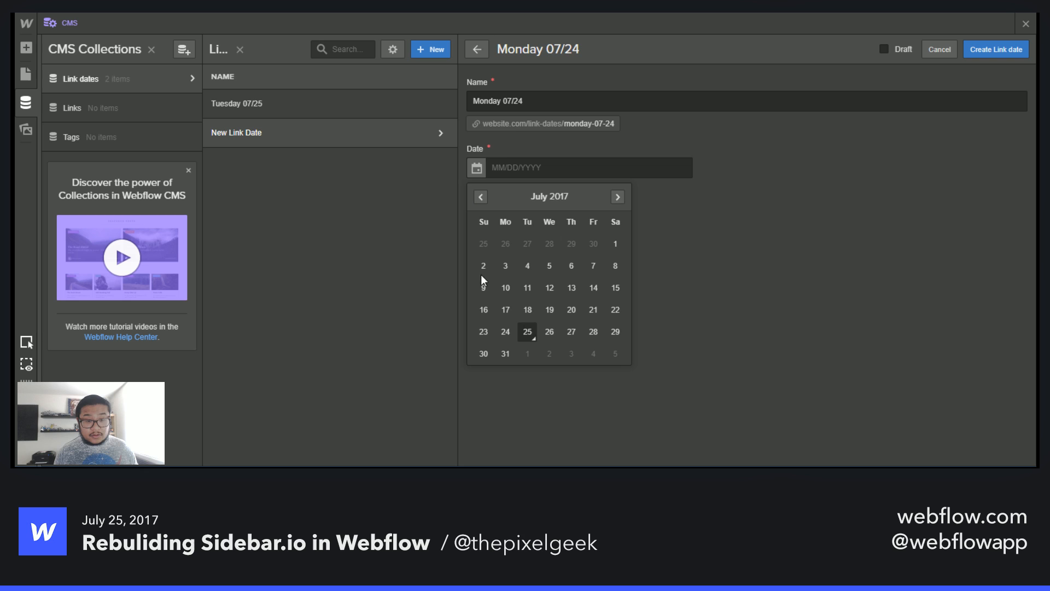
left_click(502, 337)
left_click(1006, 52)
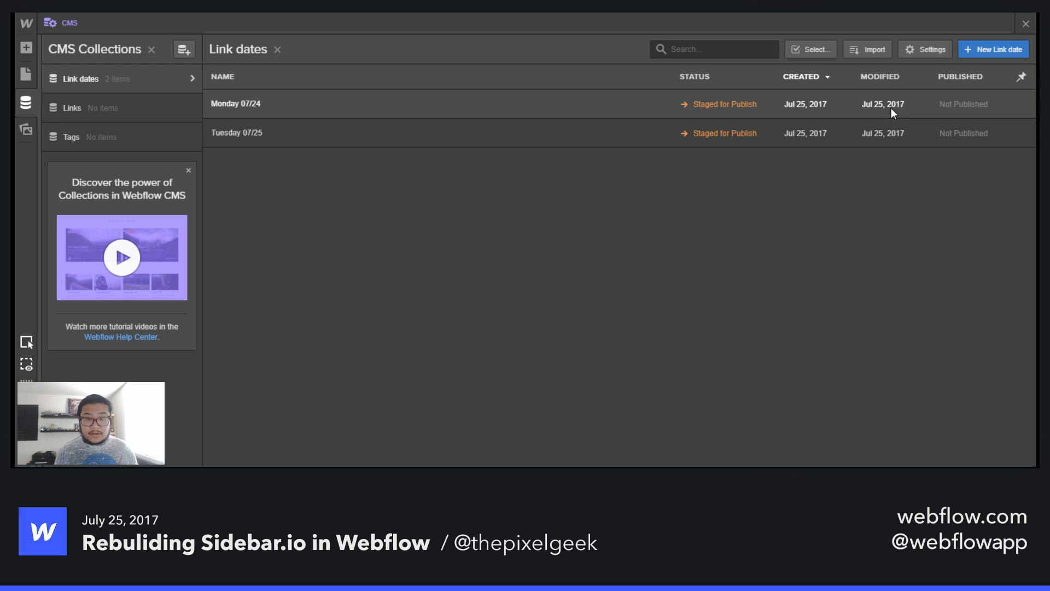
- Create a Link dates item named Sunday 07/23 with the date July 23, 2017
left_click(999, 50)
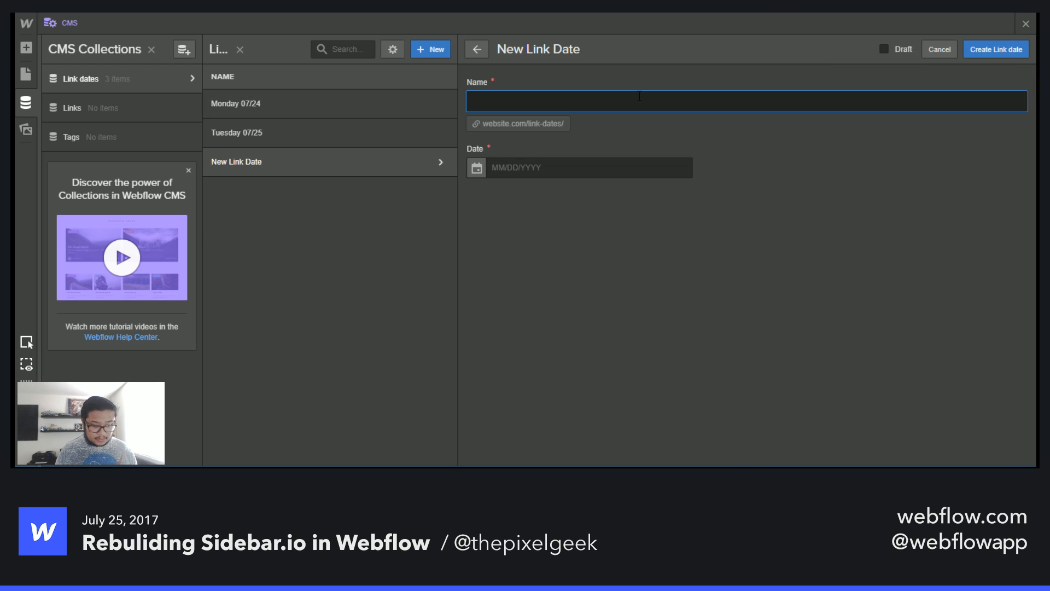
type("Sunday ")
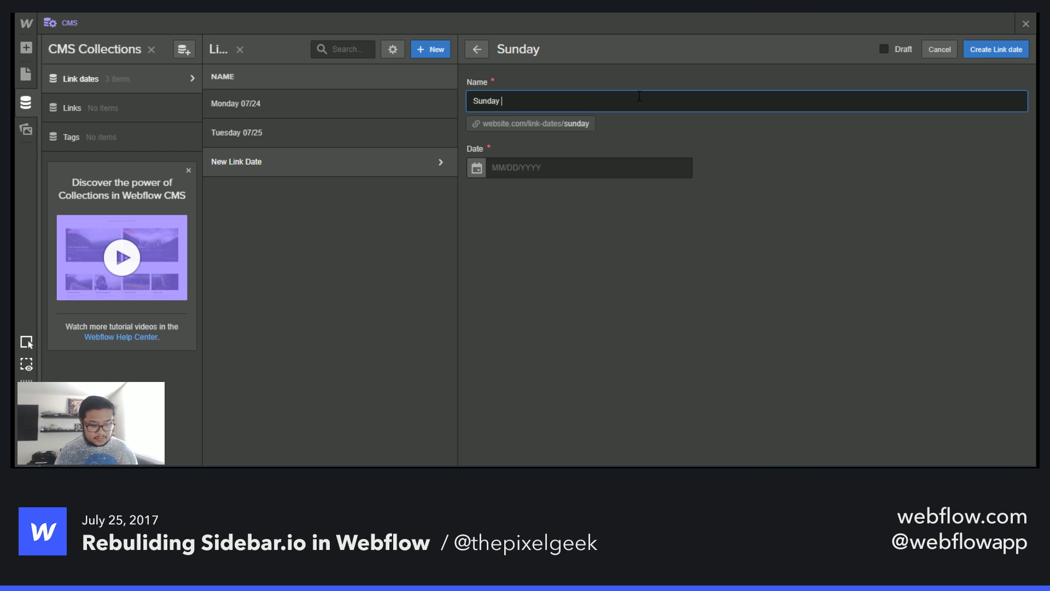
type("07/")
type("23")
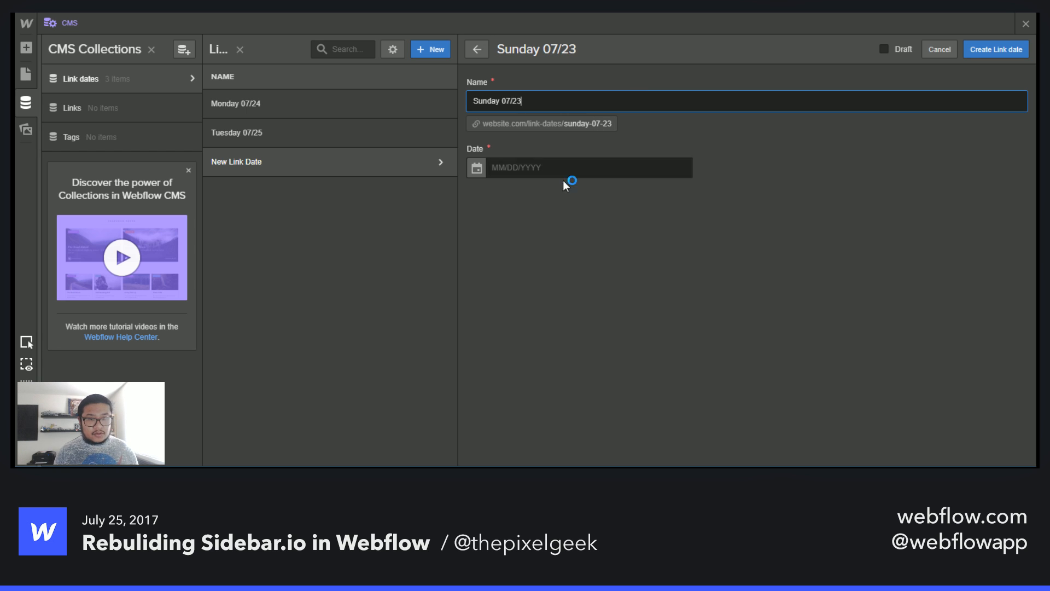
left_click(478, 172)
left_click(484, 332)
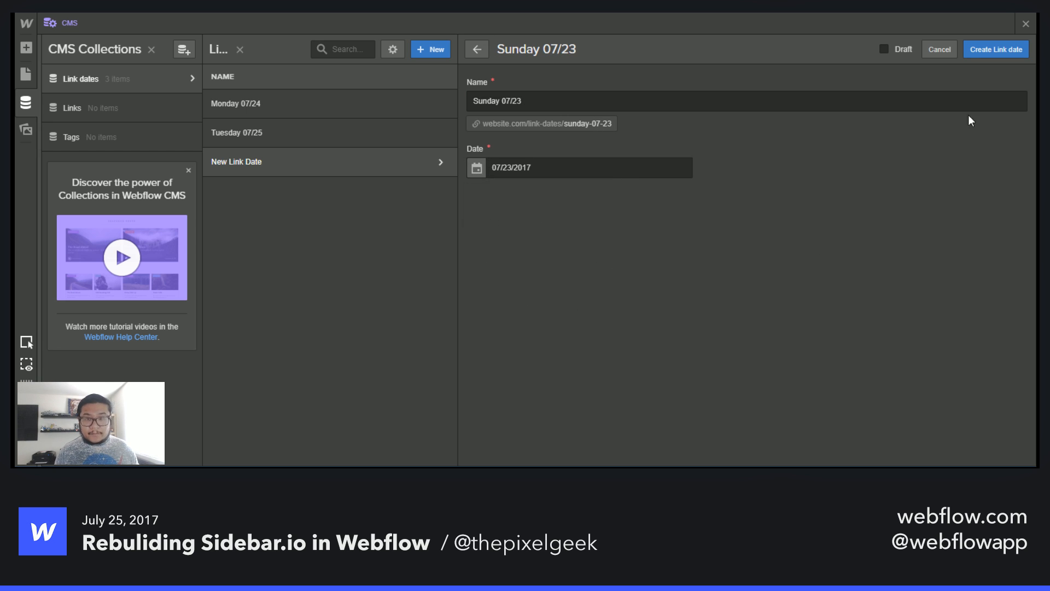
left_click(996, 49)
- Create a Link dates item named Saturday 07/22 with the date July 22, 2017
left_click(986, 49)
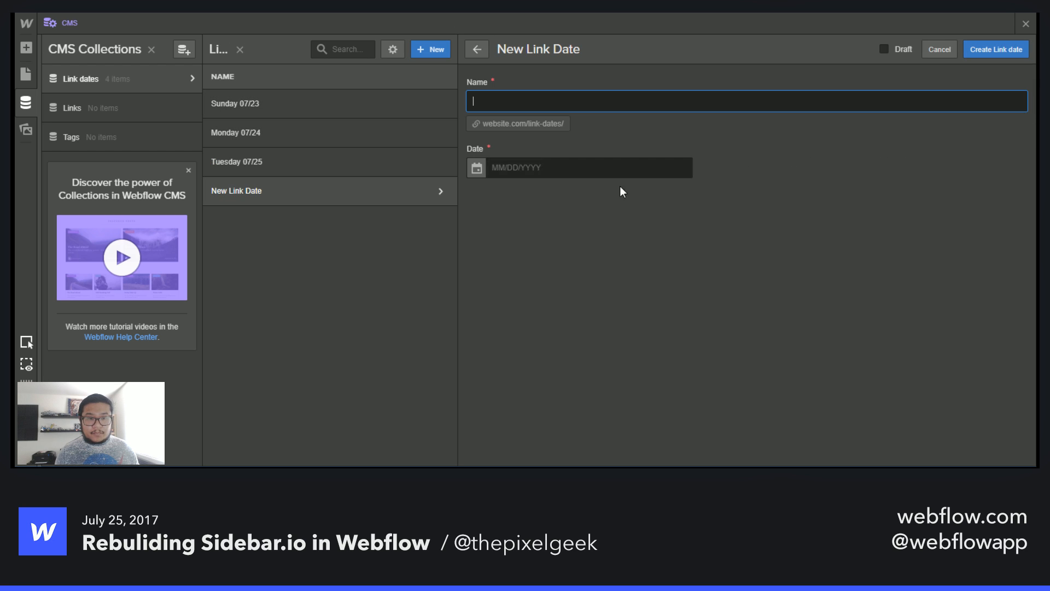
type("Satur")
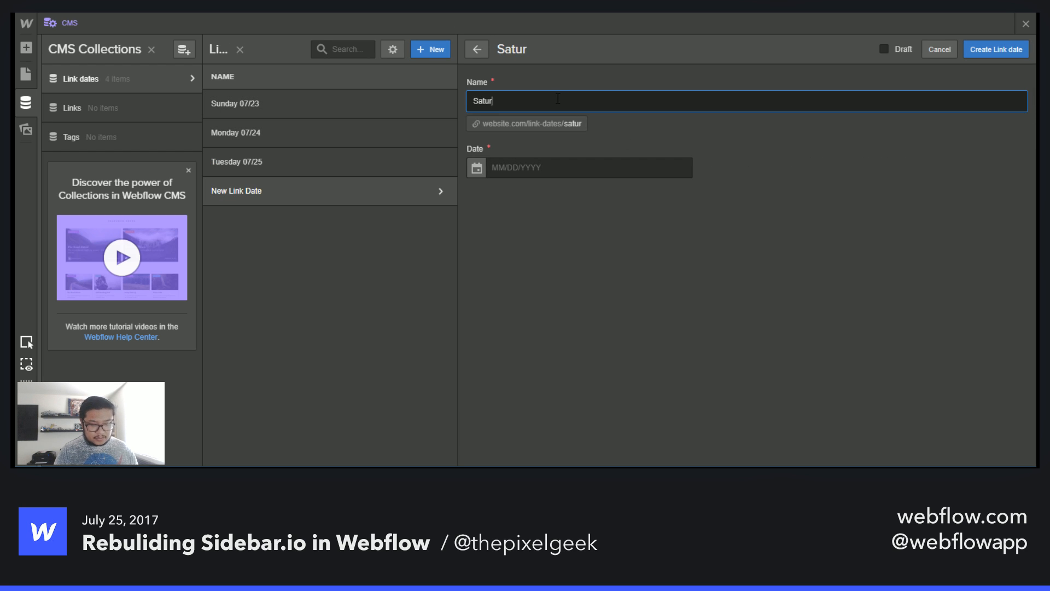
type("day 07/22")
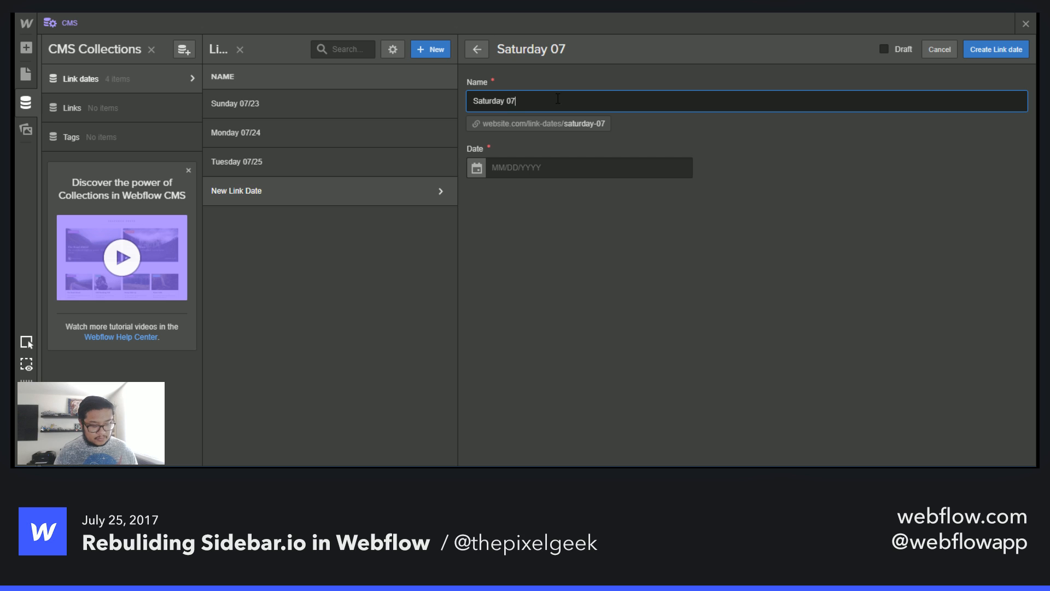
left_click(497, 163)
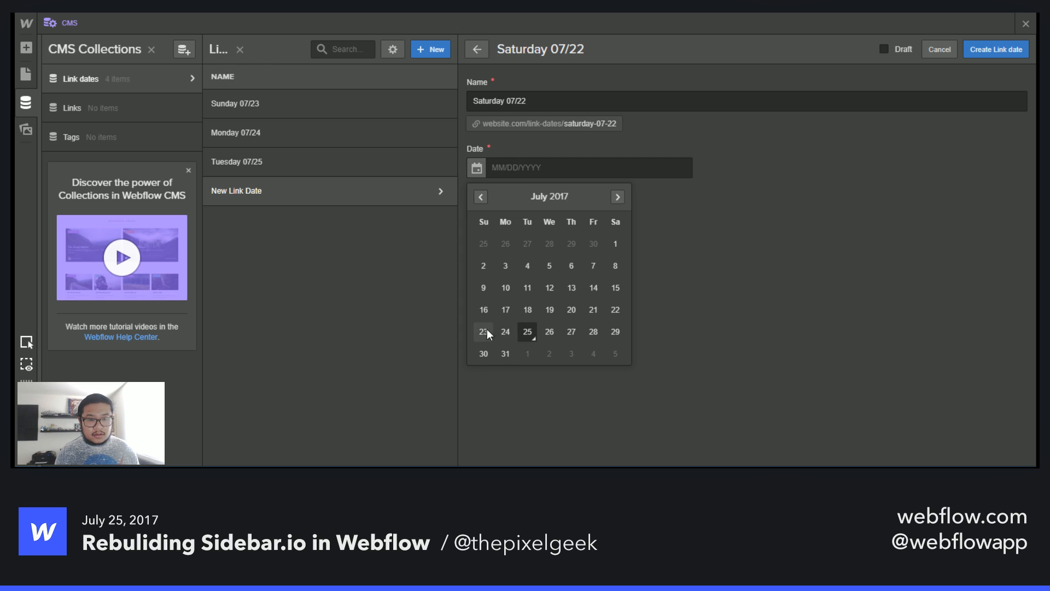
left_click(616, 309)
left_click(999, 47)
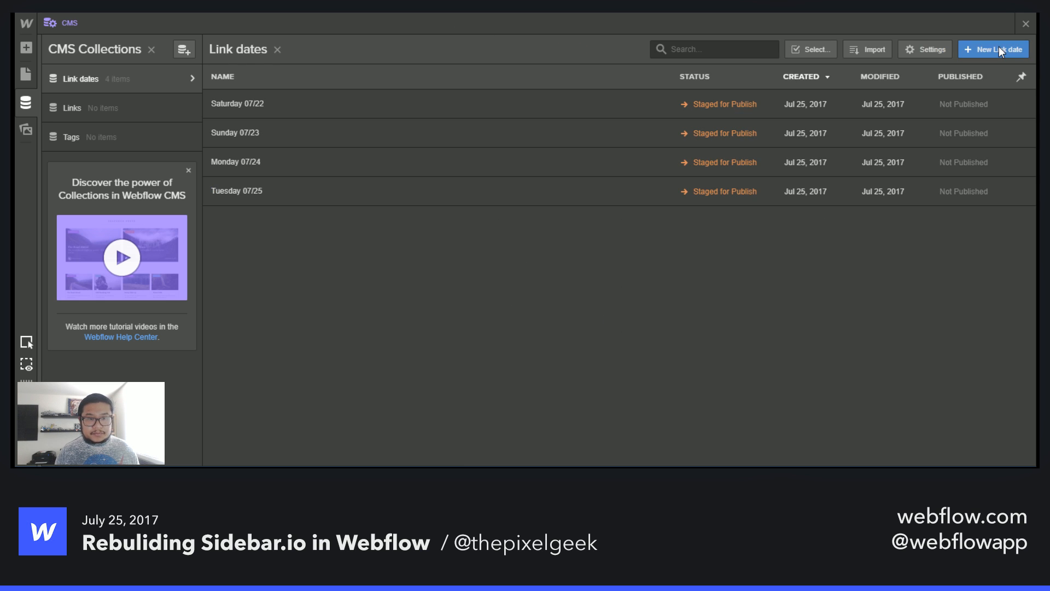
- Create a Link dates item named Friday 07/21 with the date July 21, 2017
left_click(999, 47)
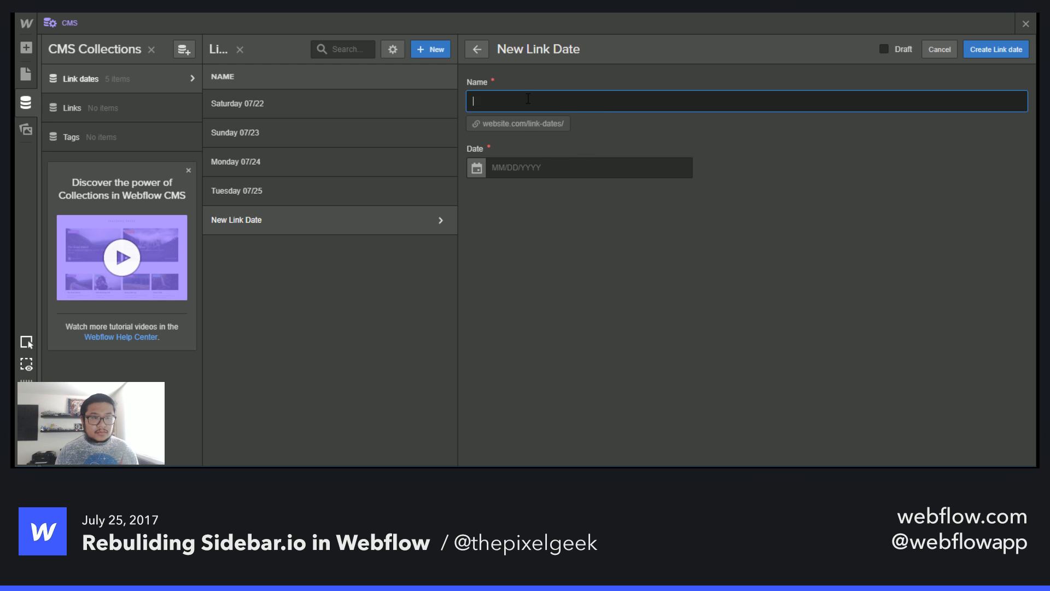
type("Frid")
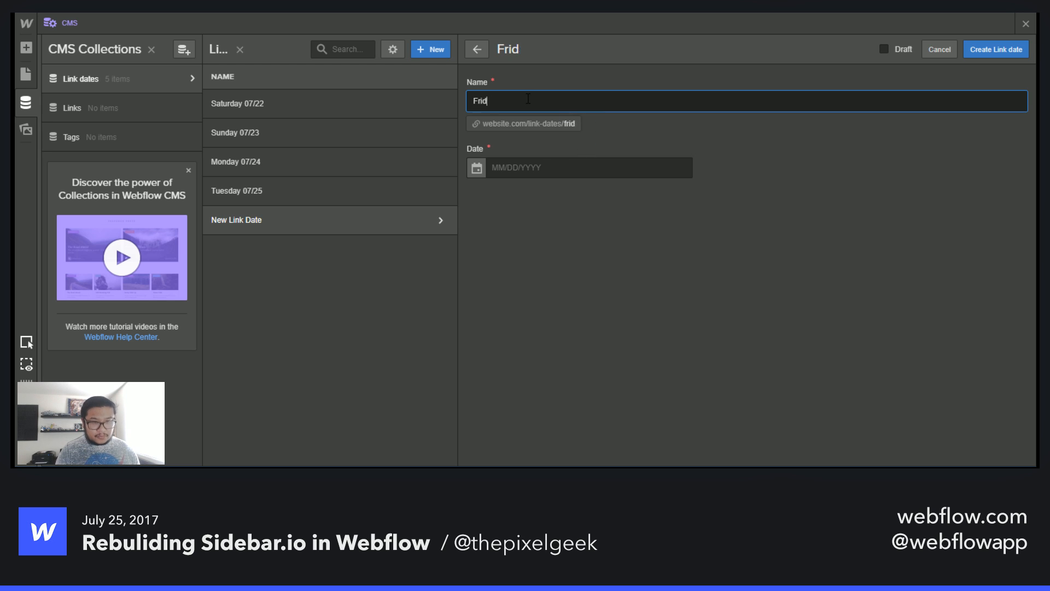
type("ay ")
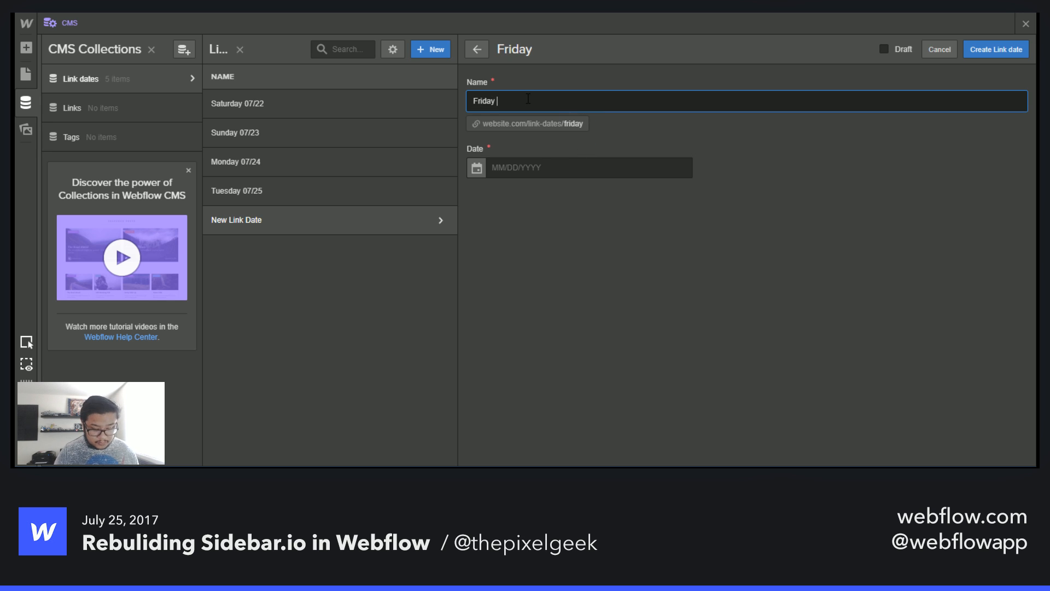
type("07/21")
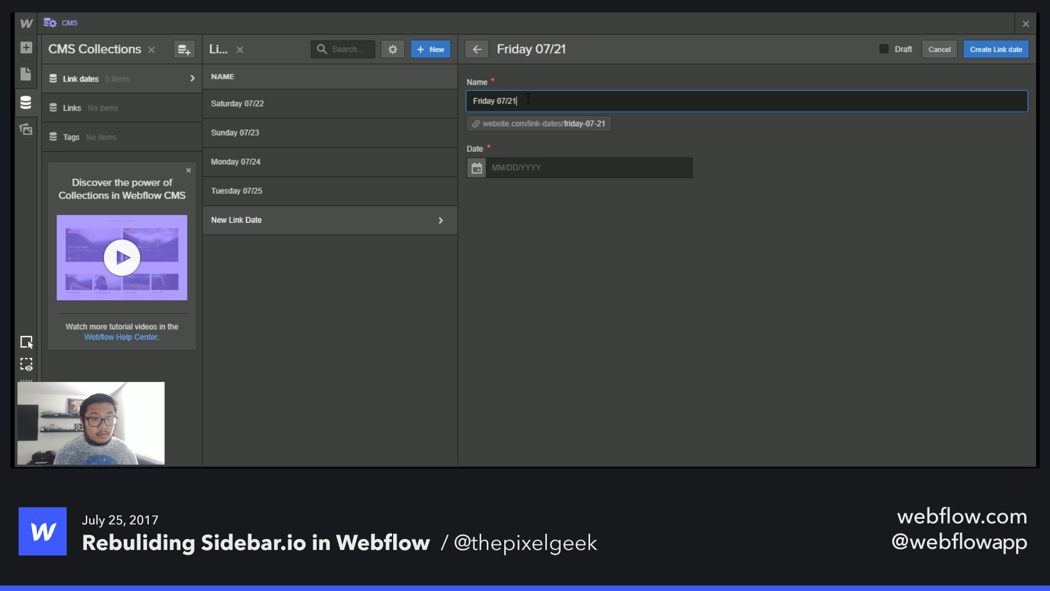
left_click(476, 168)
left_click(594, 309)
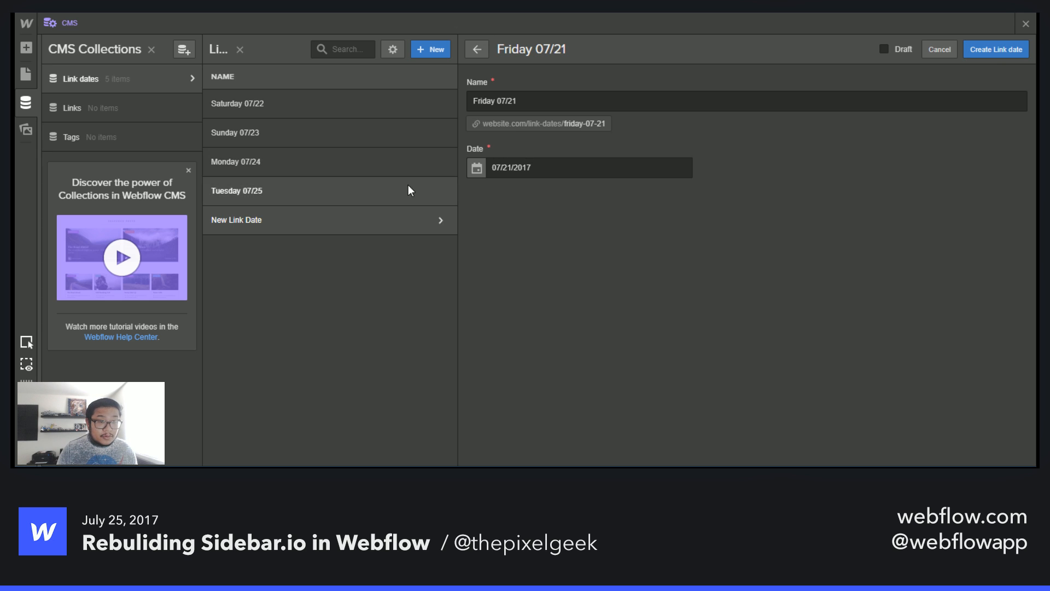
left_click(981, 49)
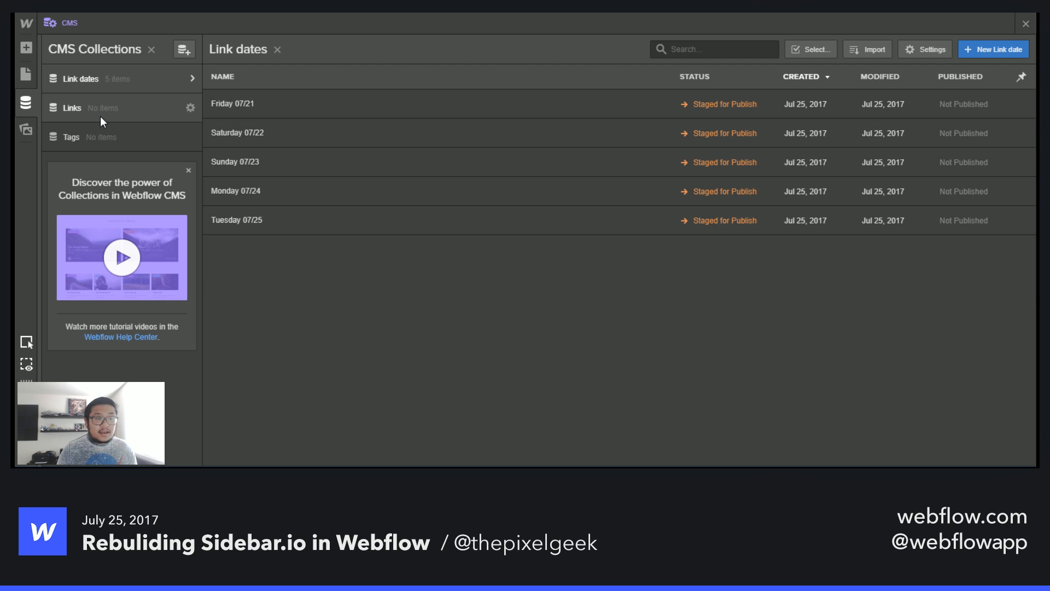
- Create a Tags item named Learning
left_click(116, 114)
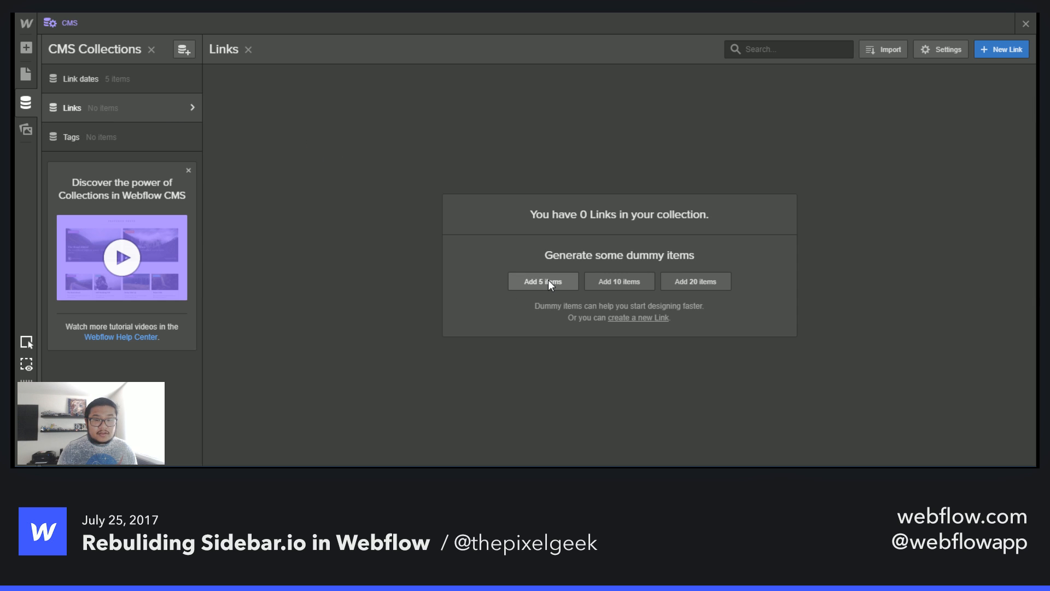
left_click(136, 146)
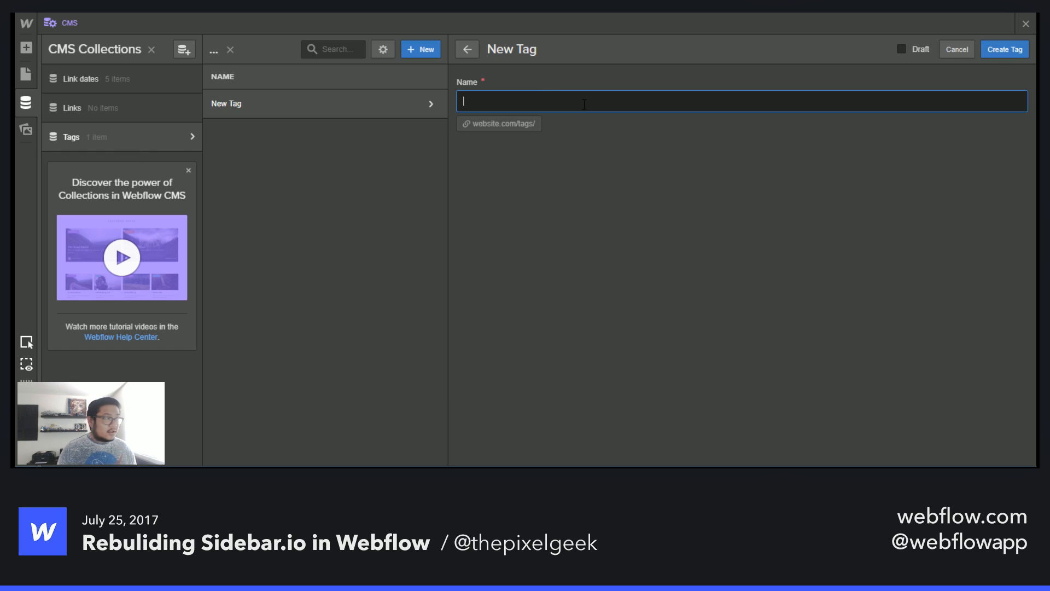
type("Learning")
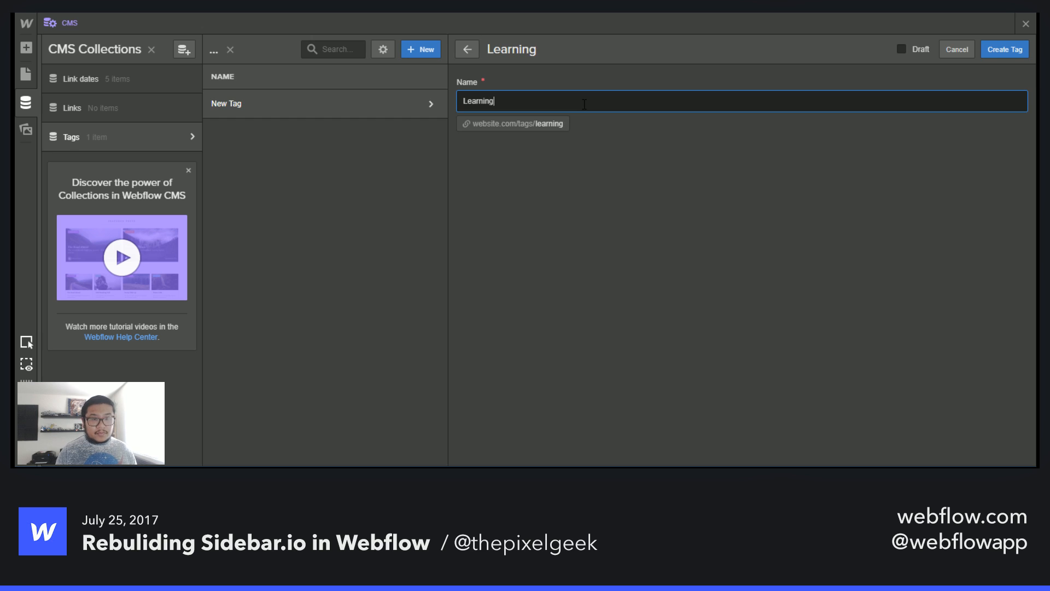
left_click(1005, 49)
left_click(995, 53)
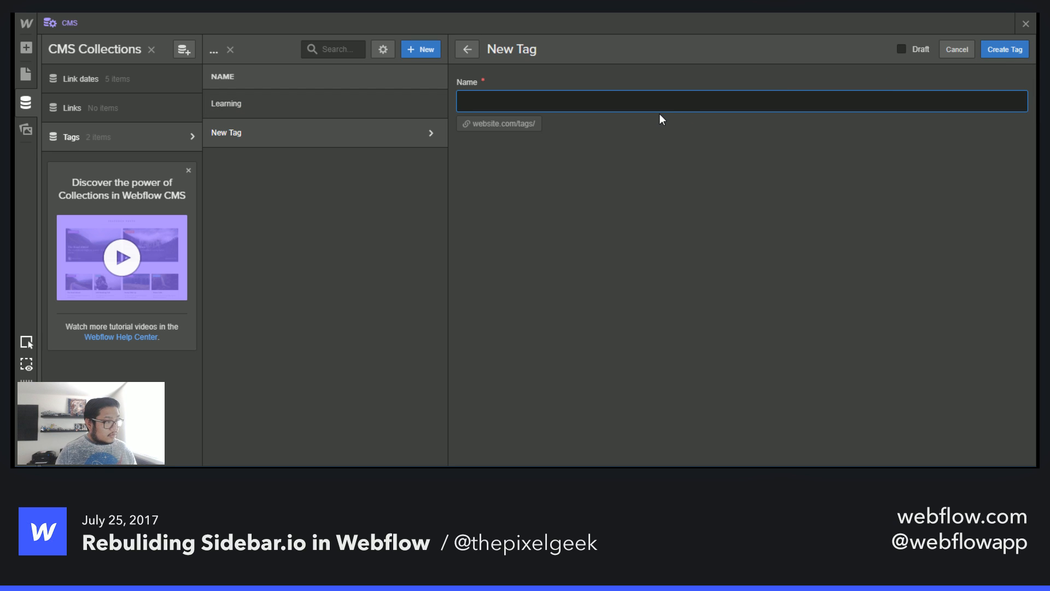
- Create two Tags items named Illustration and Case Study
type("Illustration")
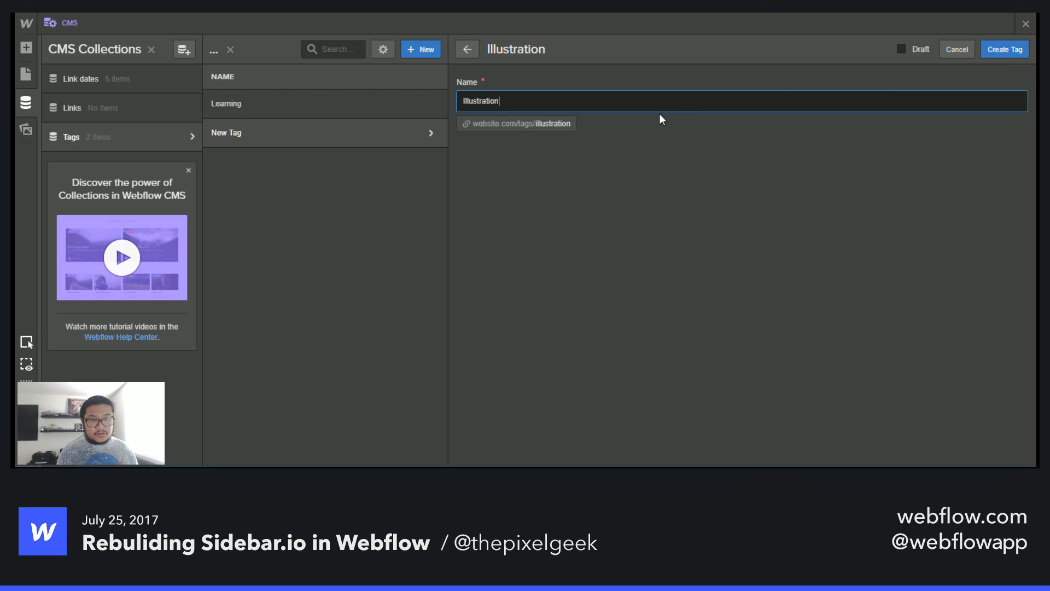
key("Return")
left_click(1007, 49)
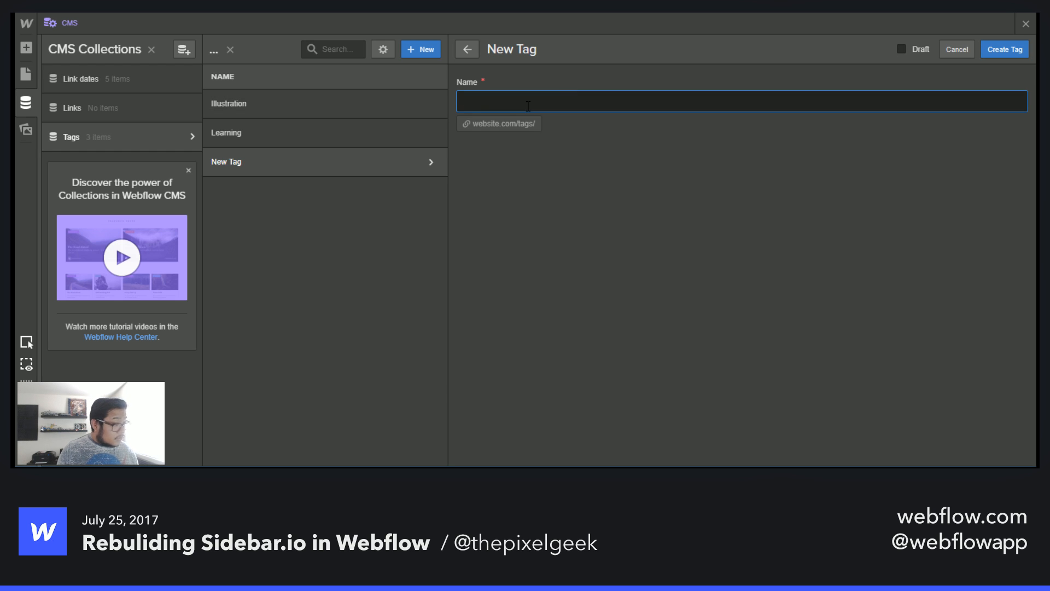
type("Case Study")
key("Return")
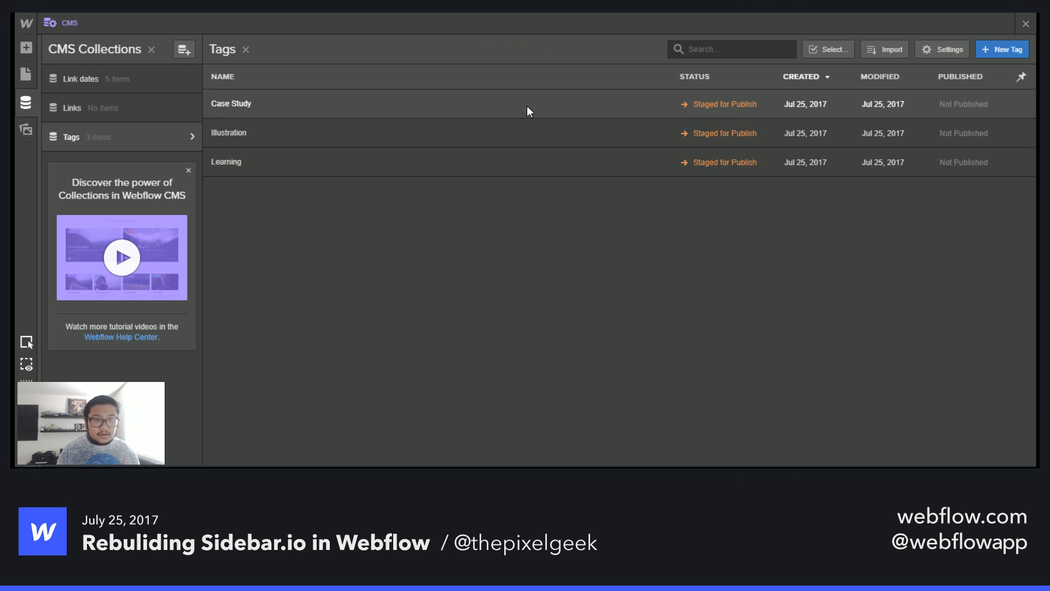
left_click(982, 51)
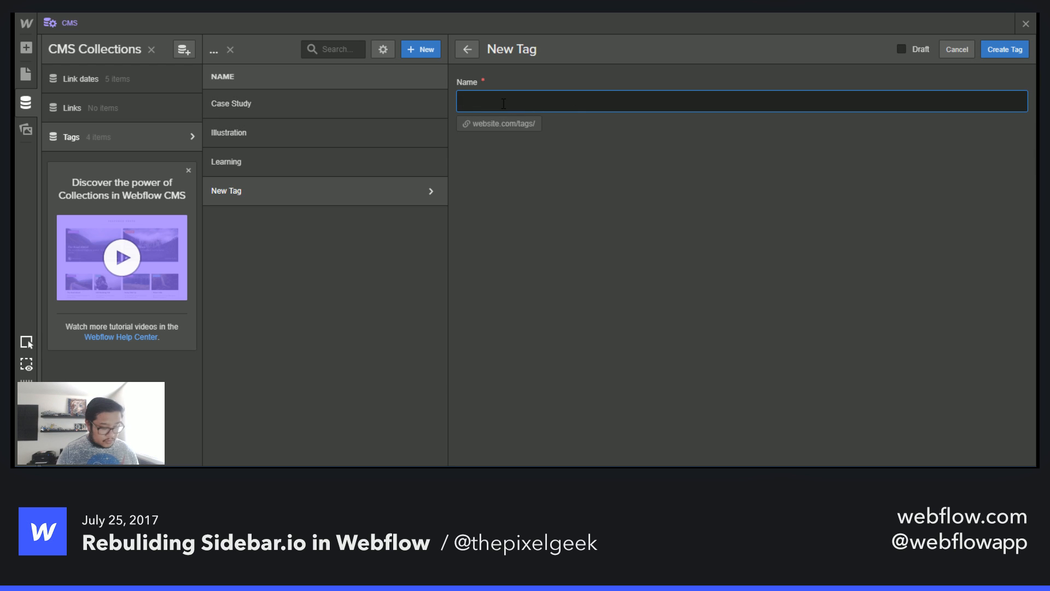
- Create two Tags items named Resources and UX
type("Resources")
key("Return")
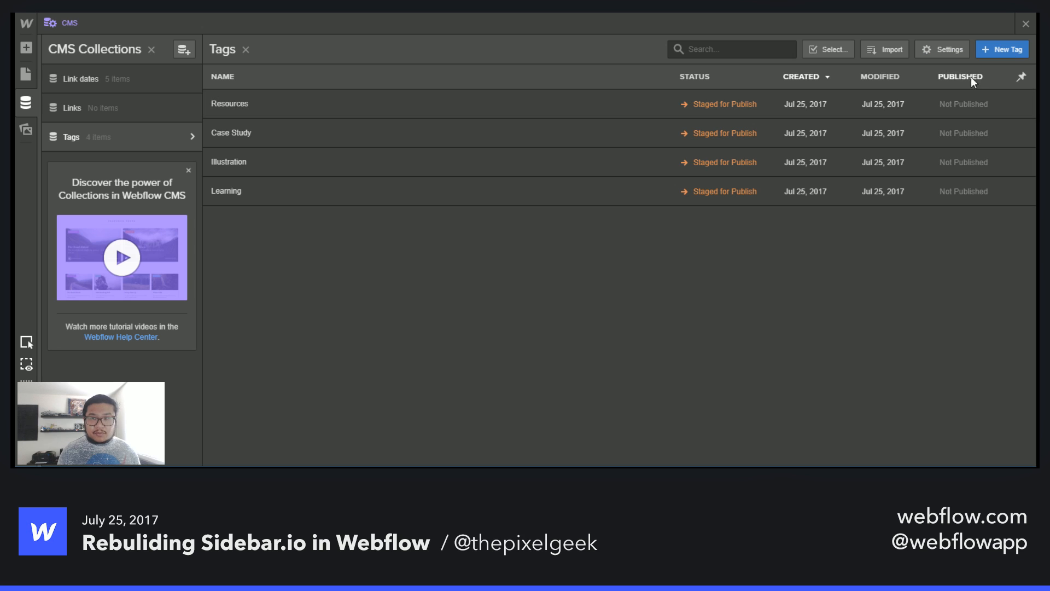
left_click(997, 51)
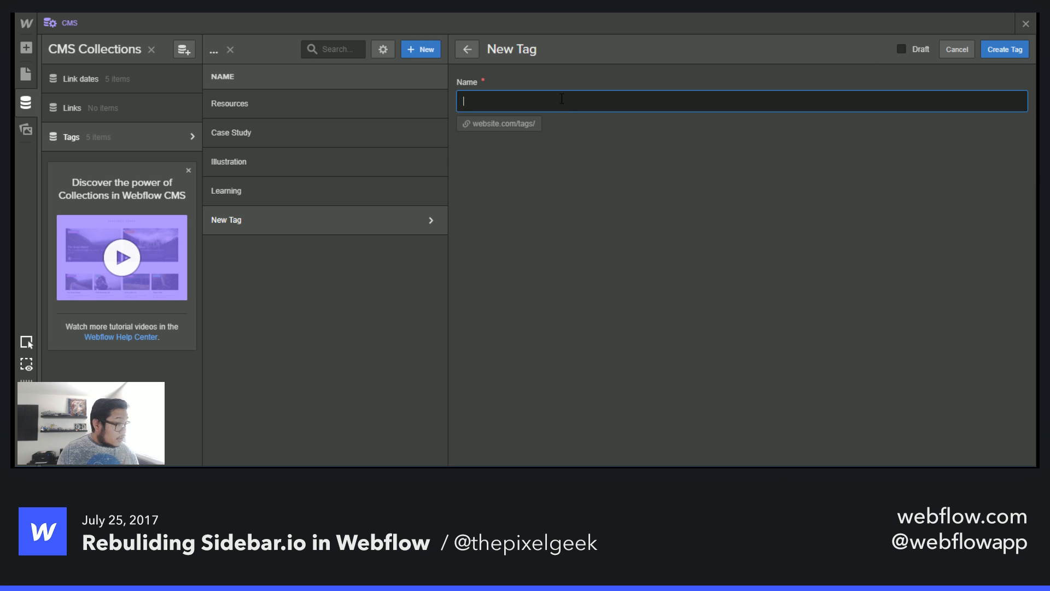
type("UX")
key("Return")
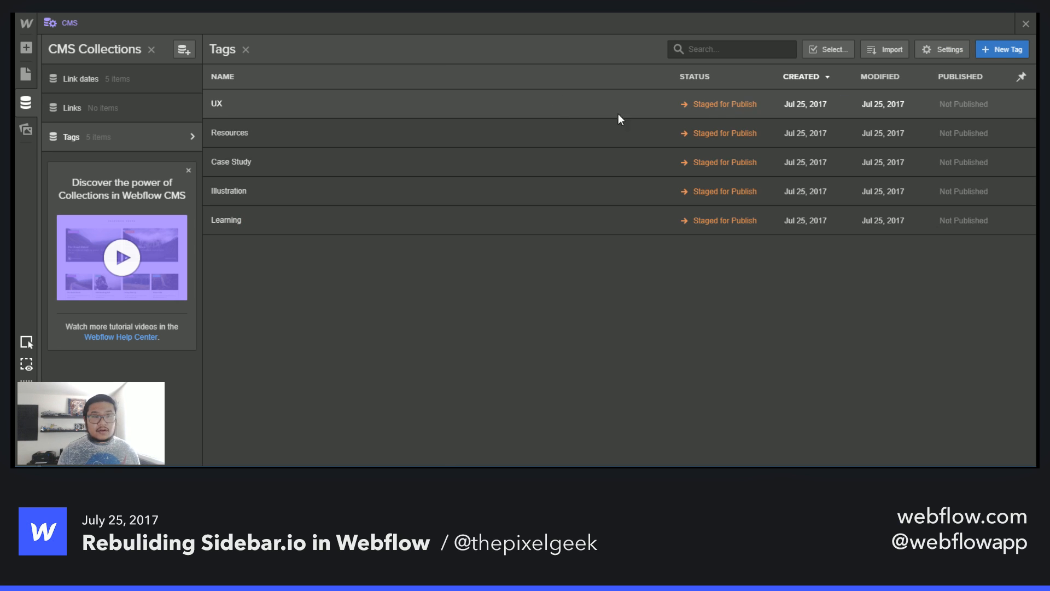
- Generate five dummy items in the Links collection and open the Dolorum Quam link
left_click(104, 106)
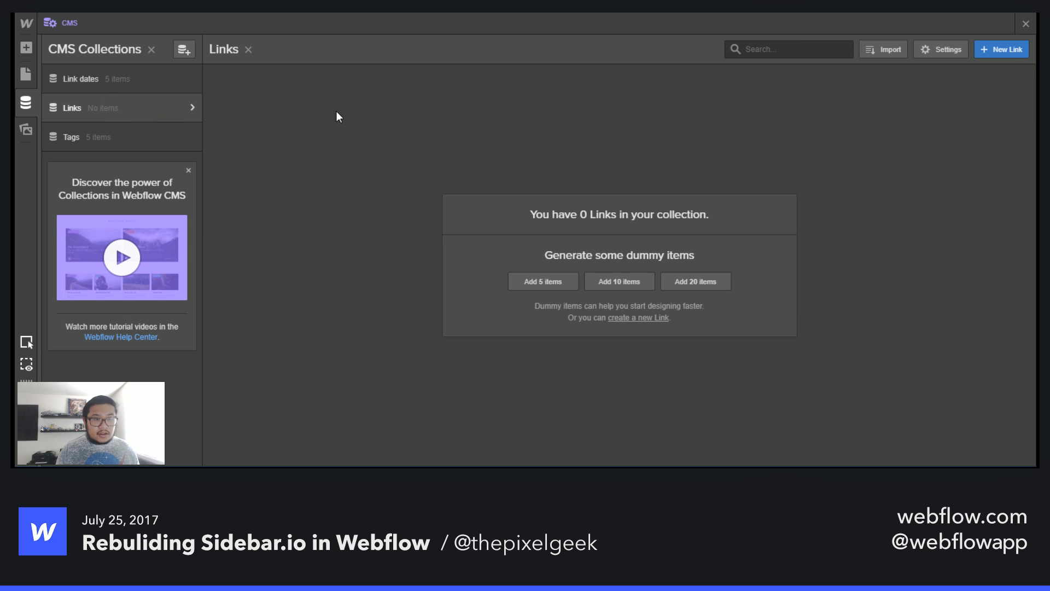
left_click(556, 280)
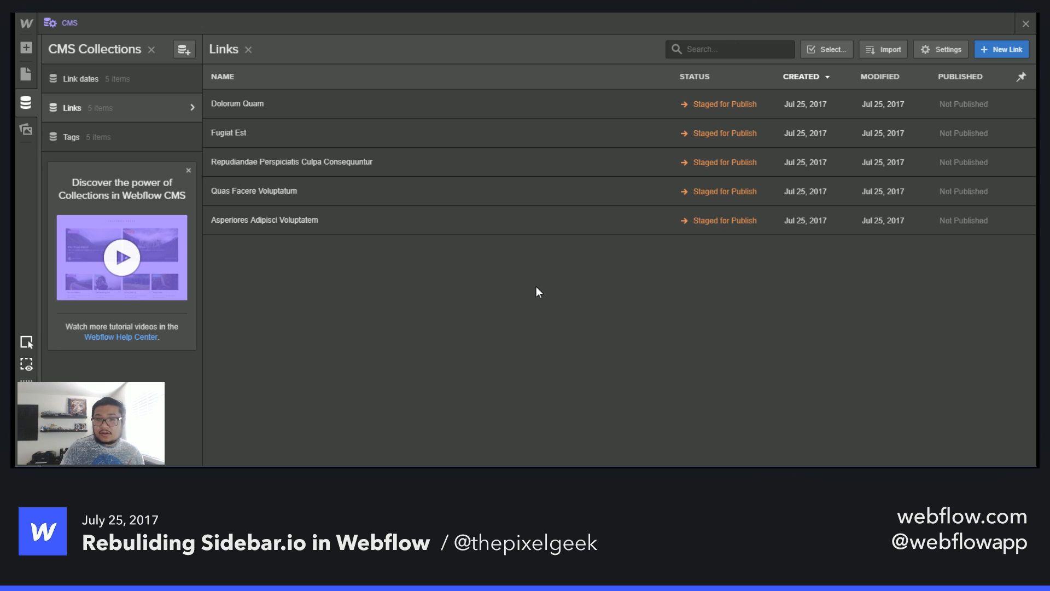
left_click(366, 105)
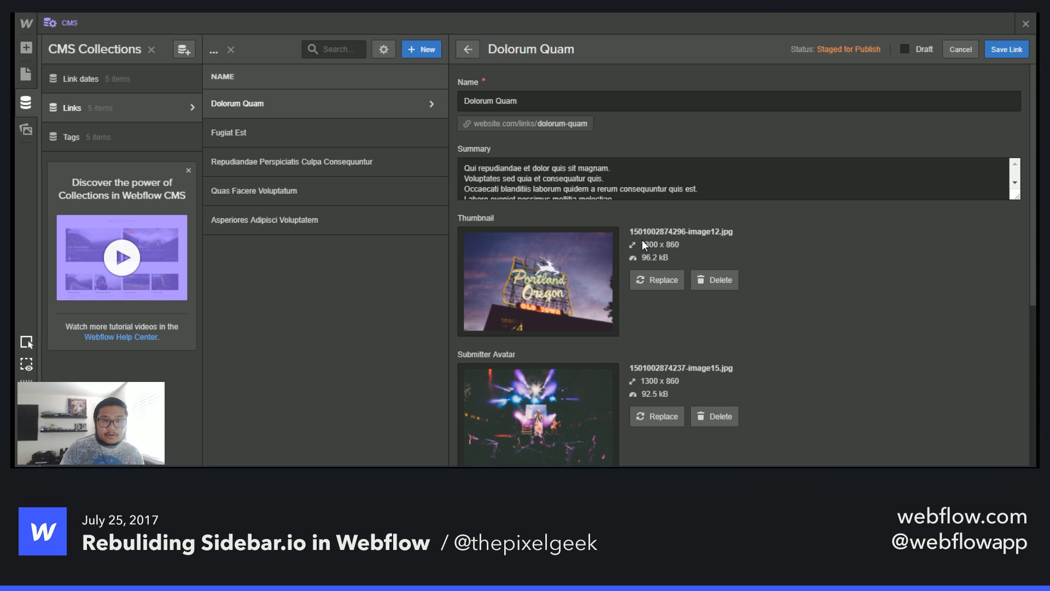
- Add the Learning tag to the Dolorum Quam link and save the changes
scroll(642, 240, "down", 4)
scroll(656, 164, "up", 1)
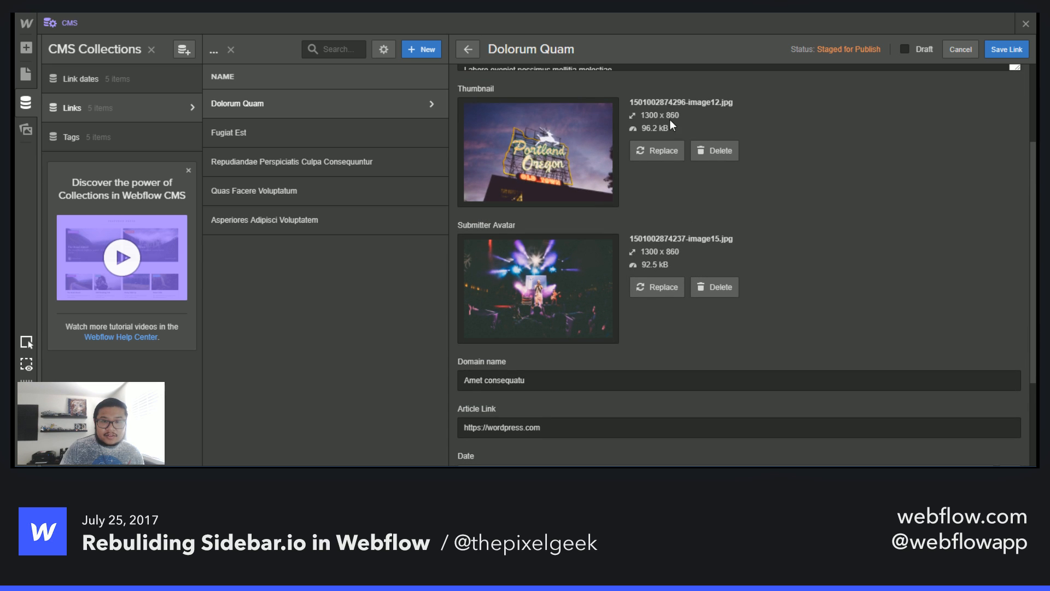
scroll(810, 237, "up", 1)
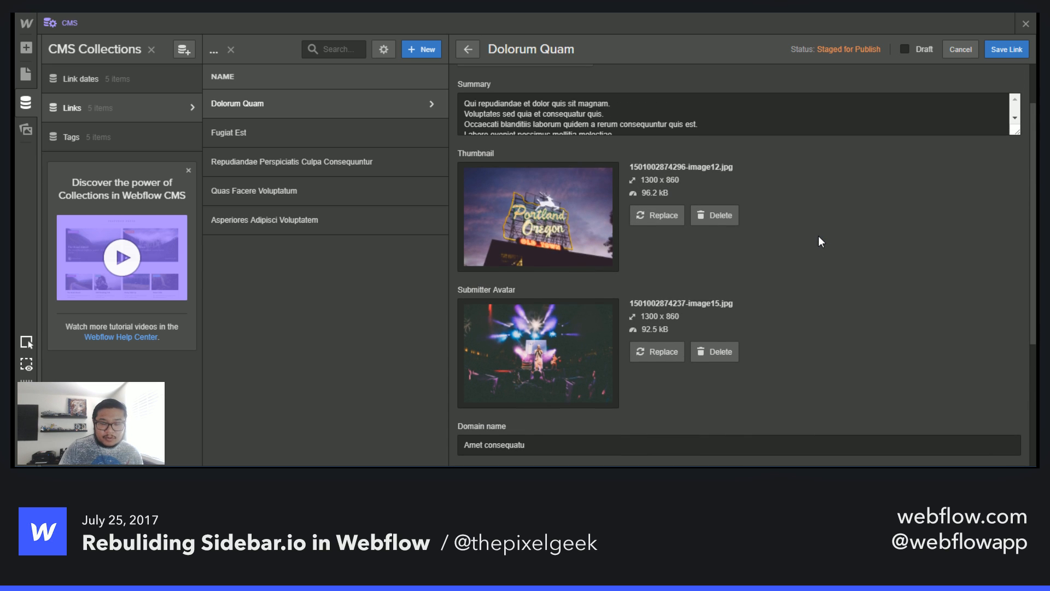
scroll(818, 236, "down", 3)
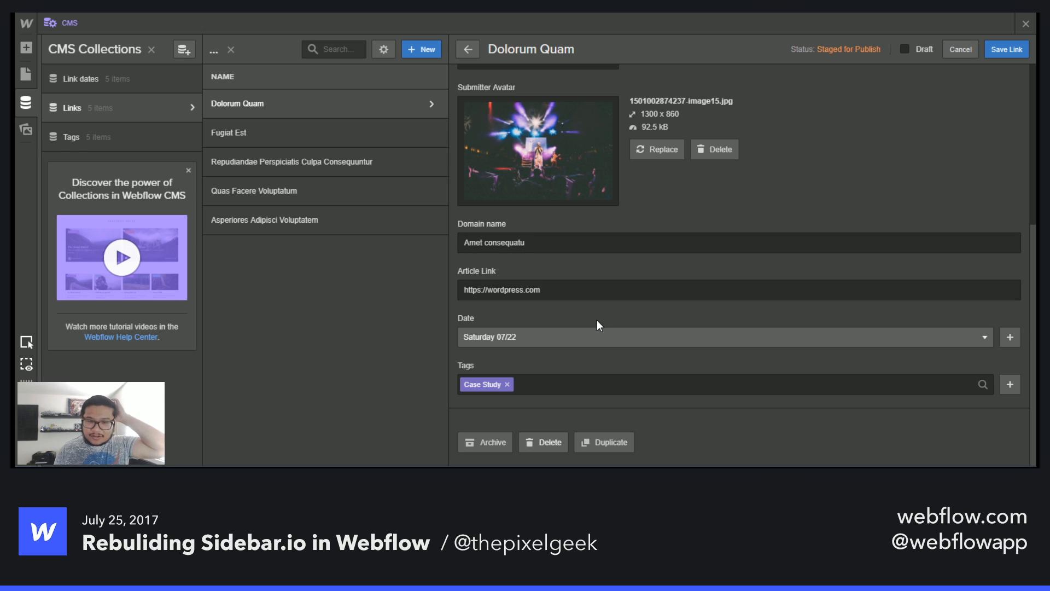
left_click(591, 385)
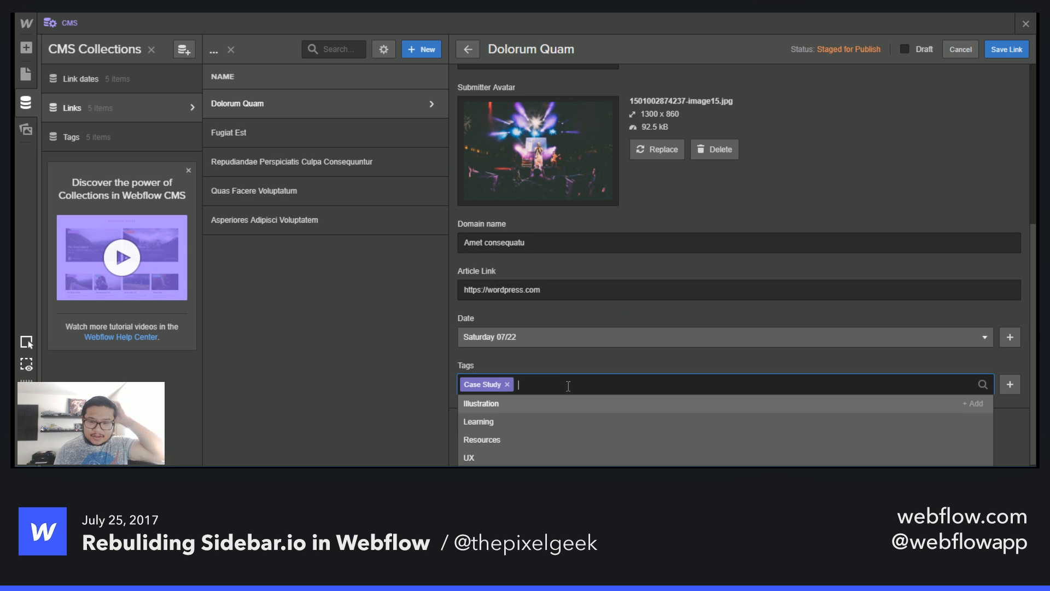
left_click(518, 422)
left_click(625, 360)
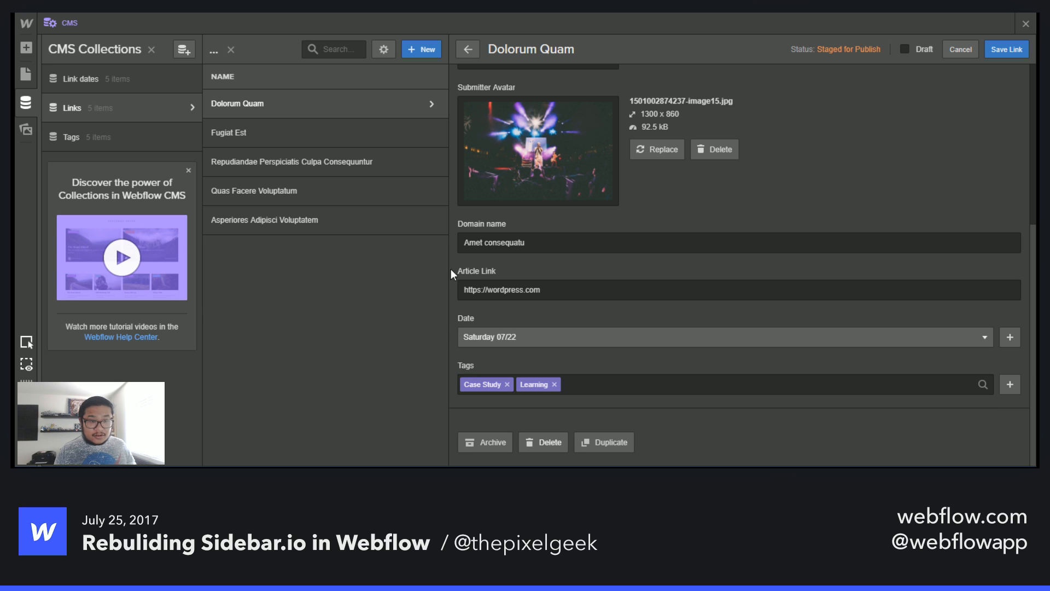
left_click(349, 140)
left_click(647, 280)
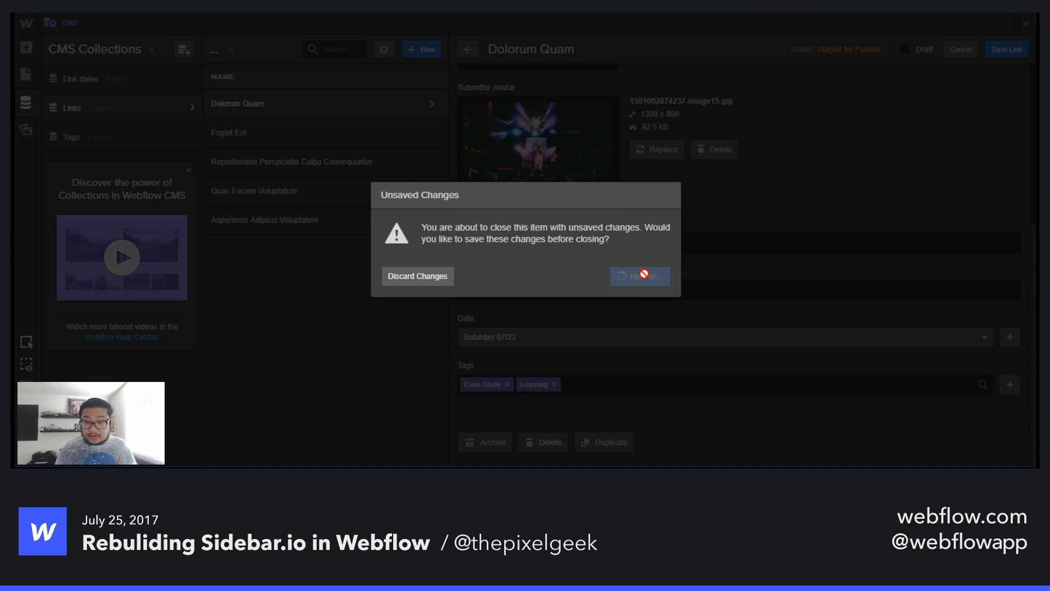
- Compare the date and tag fields of the Fugiat Est and Dolorum Quam links
scroll(706, 361, "down", 4)
scroll(706, 361, "down", 1)
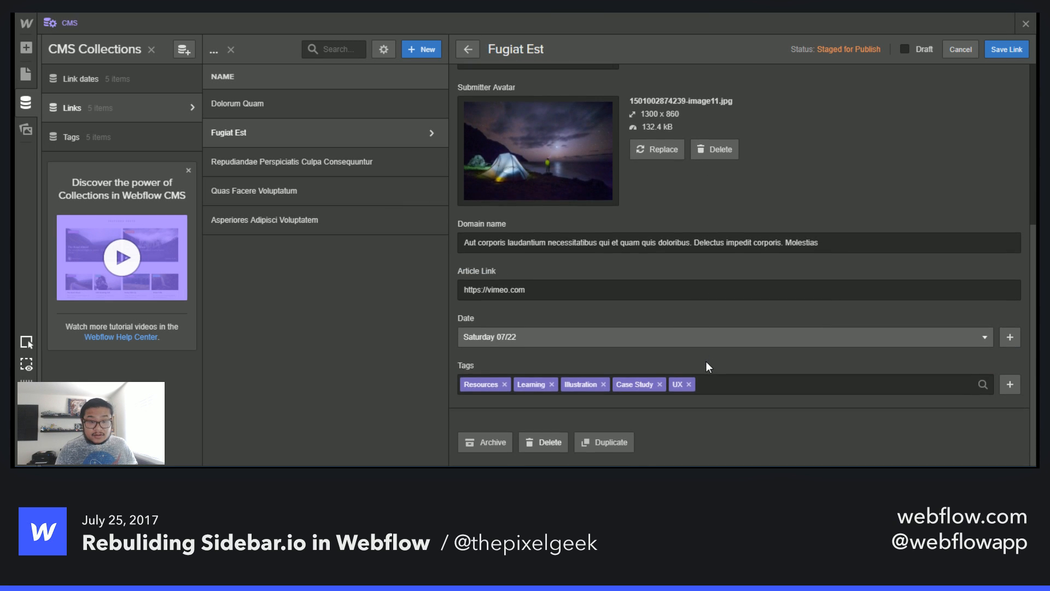
left_click(555, 338)
left_click(598, 316)
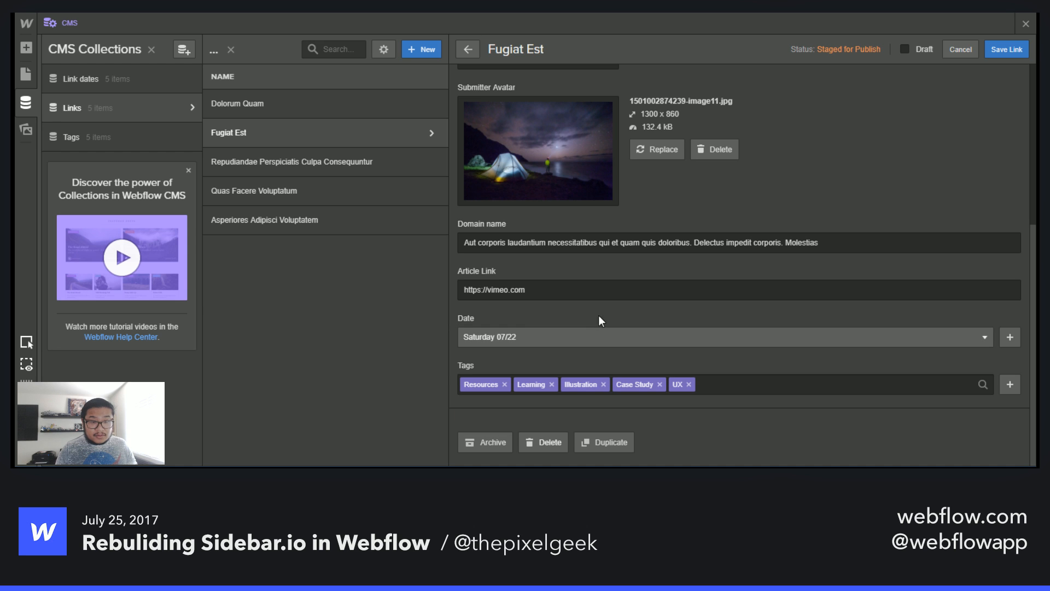
left_click(374, 99)
scroll(517, 350, "down", 5)
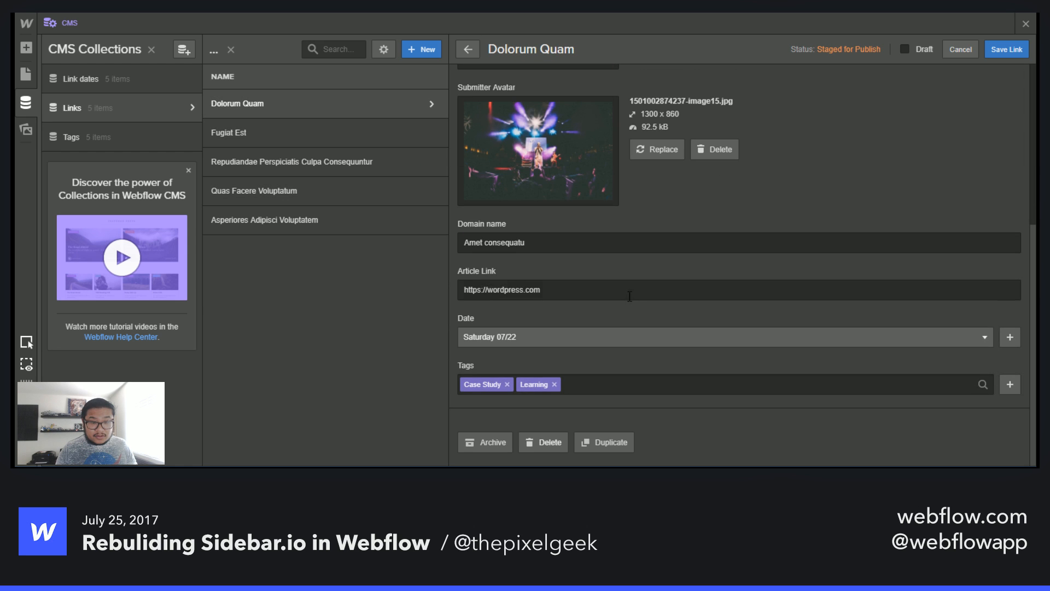
left_click(366, 136)
scroll(659, 344, "down", 5)
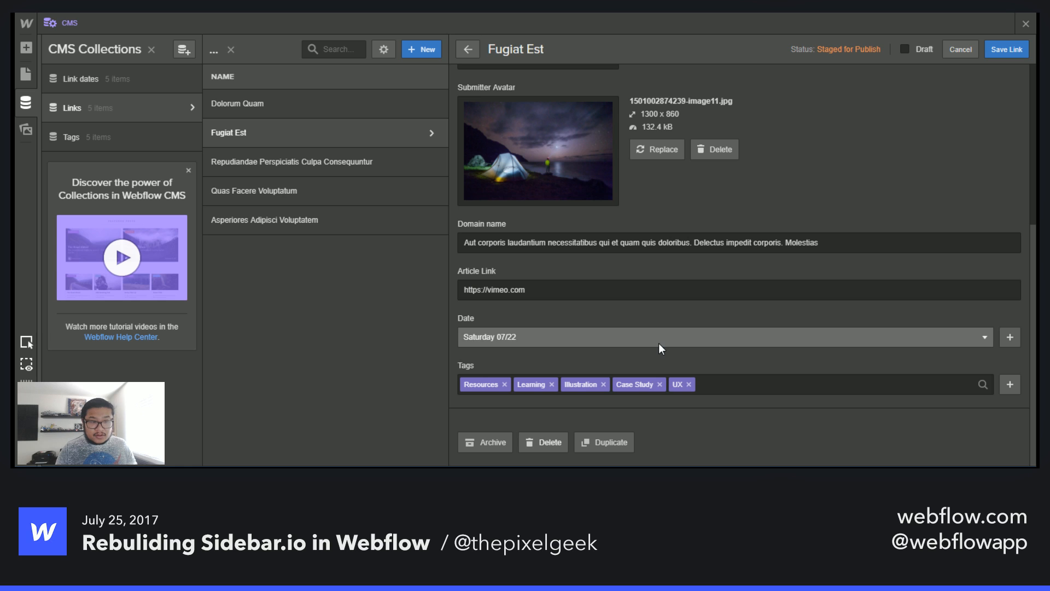
- Set the Fugiat Est link's date to Tuesday 07/25 and save it
left_click(580, 335)
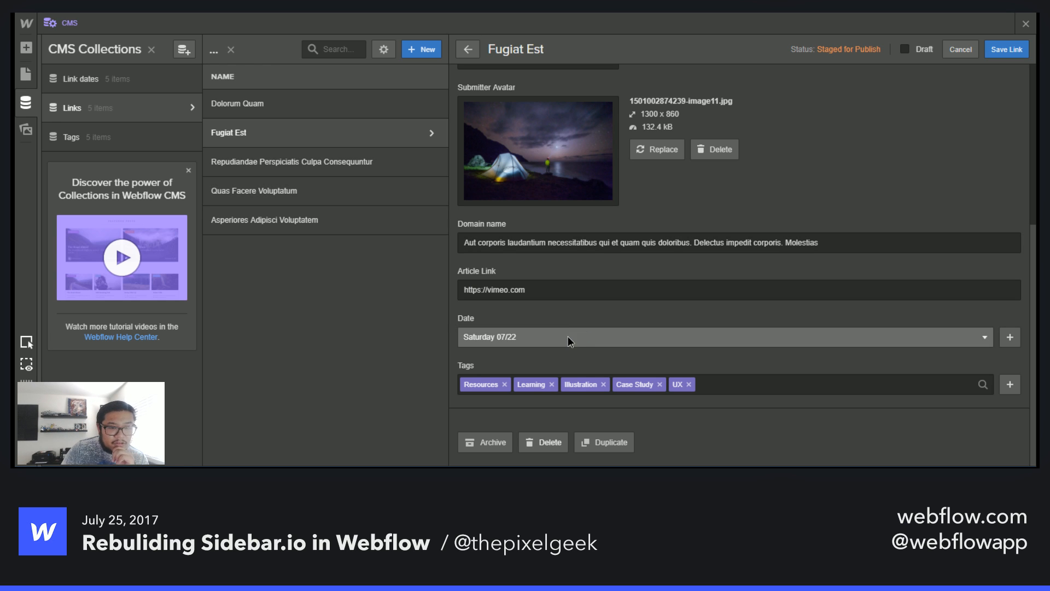
left_click(568, 335)
left_click(530, 455)
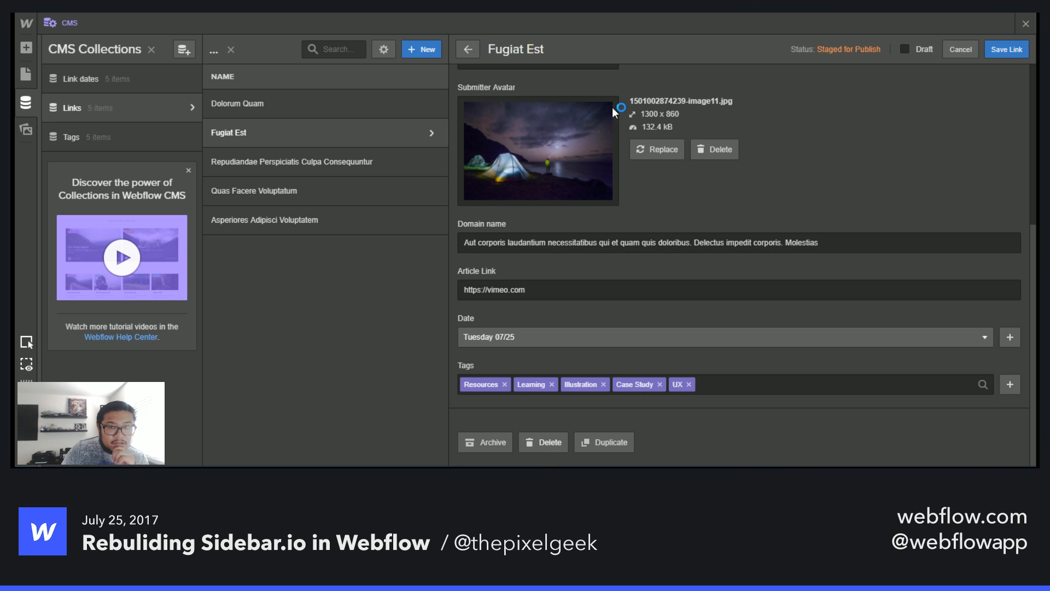
left_click(391, 109)
left_click(637, 275)
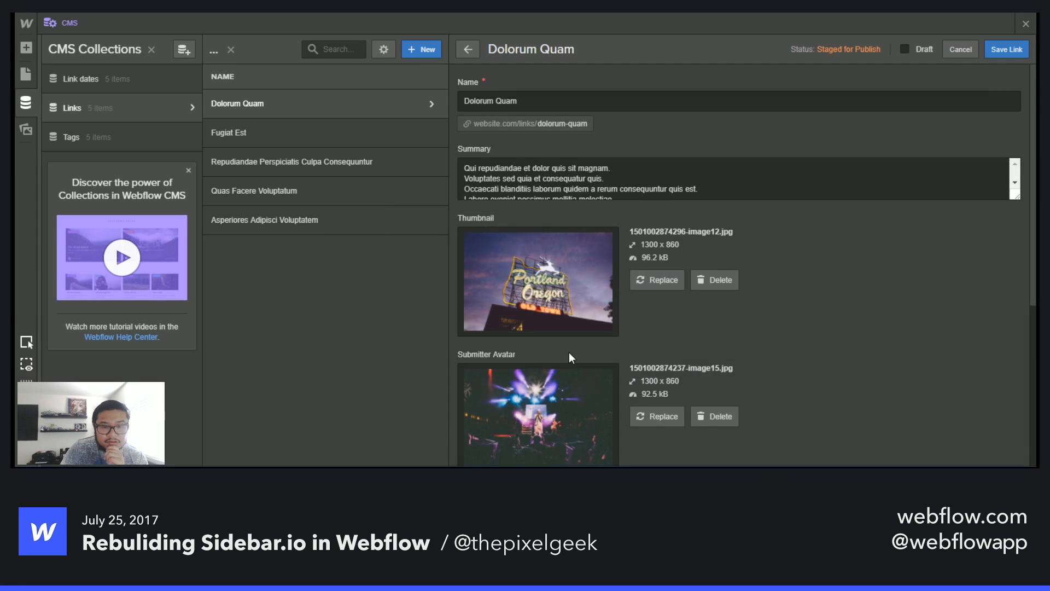
- Review the Dolorum Quam link's tags and save its changes when switching to the Fugiat Est link
left_click(555, 337)
left_click(505, 454)
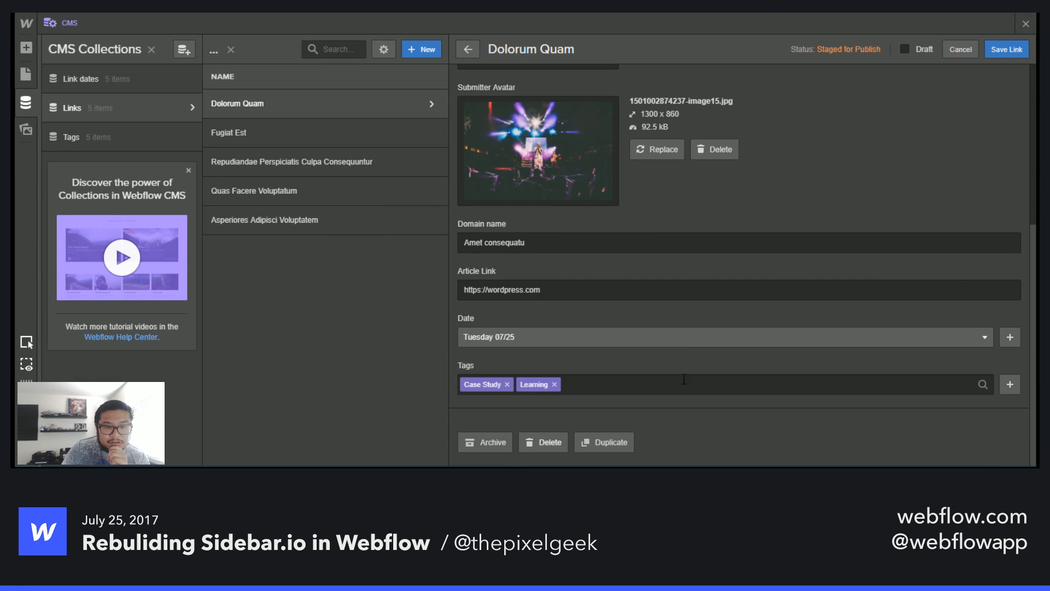
left_click(384, 136)
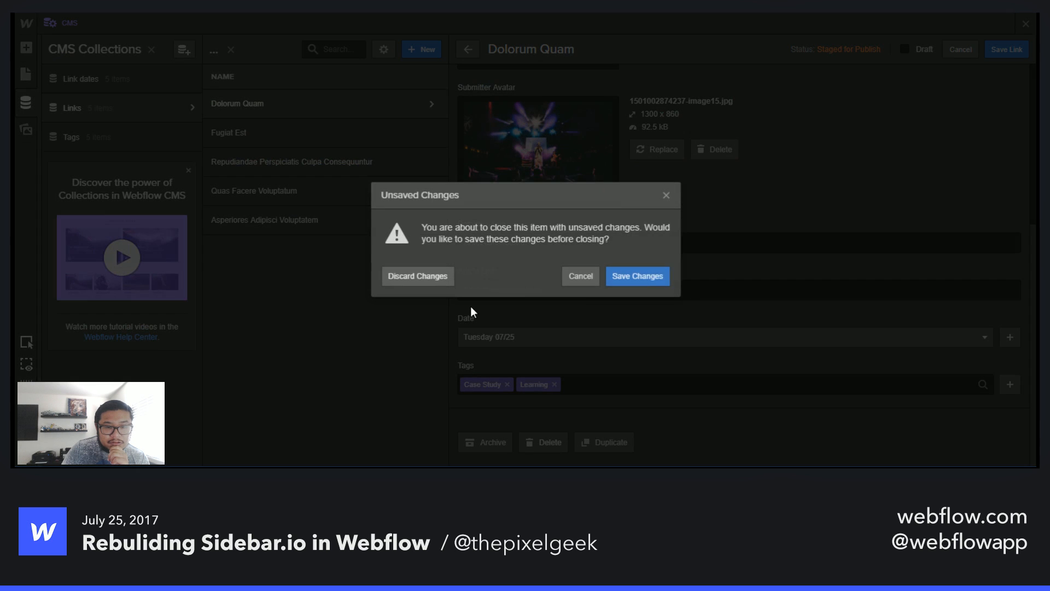
left_click(645, 274)
- Remove the Case Study and UX tags from the Fugiat Est link and save the changes
scroll(580, 395, "down", 5)
left_click(720, 383)
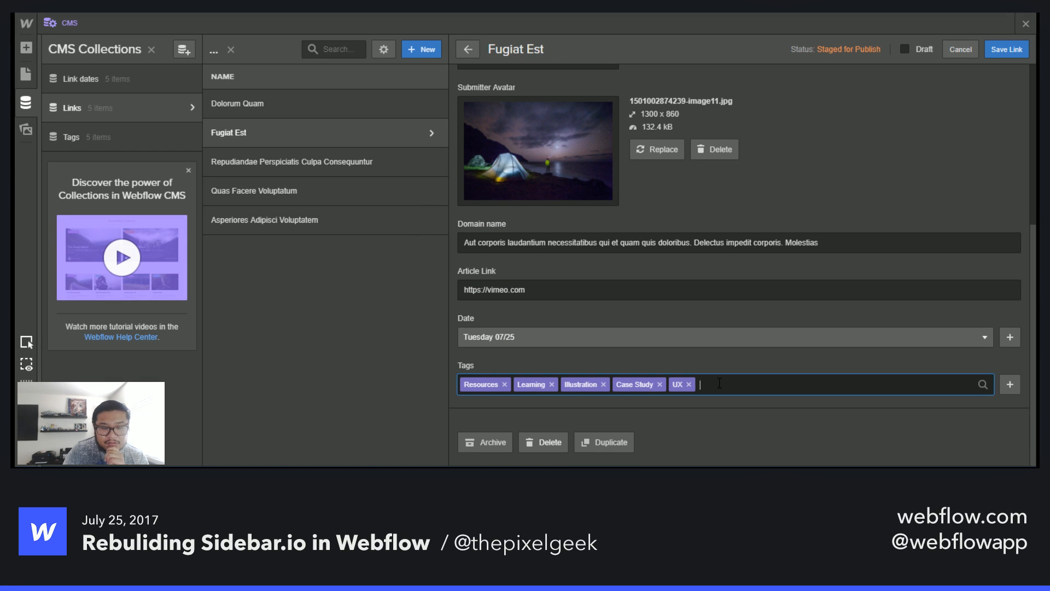
key("BackSpace")
key("BackSpace")
left_click(688, 354)
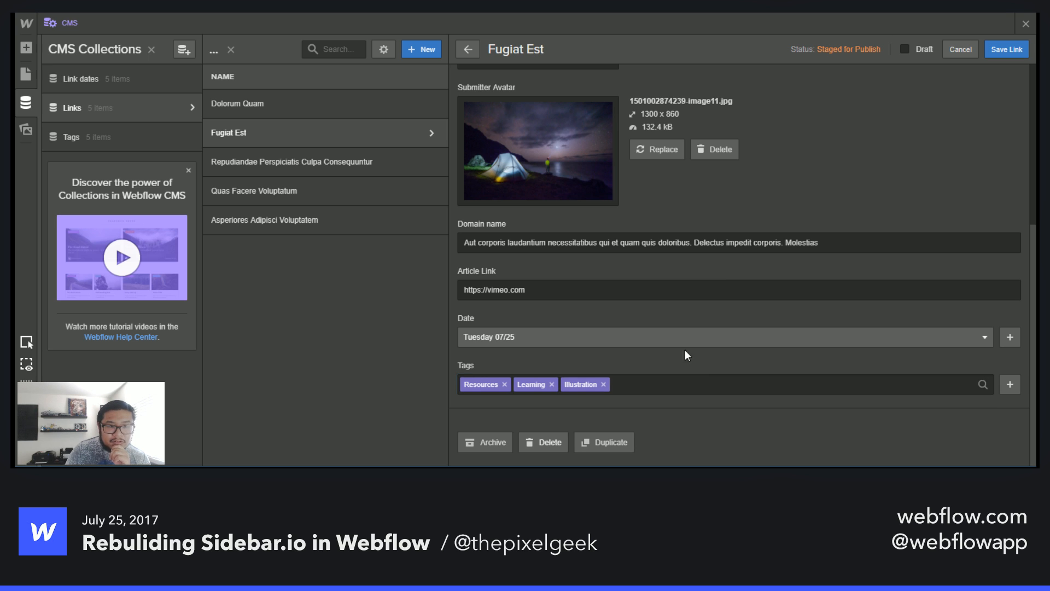
left_click(389, 162)
left_click(639, 276)
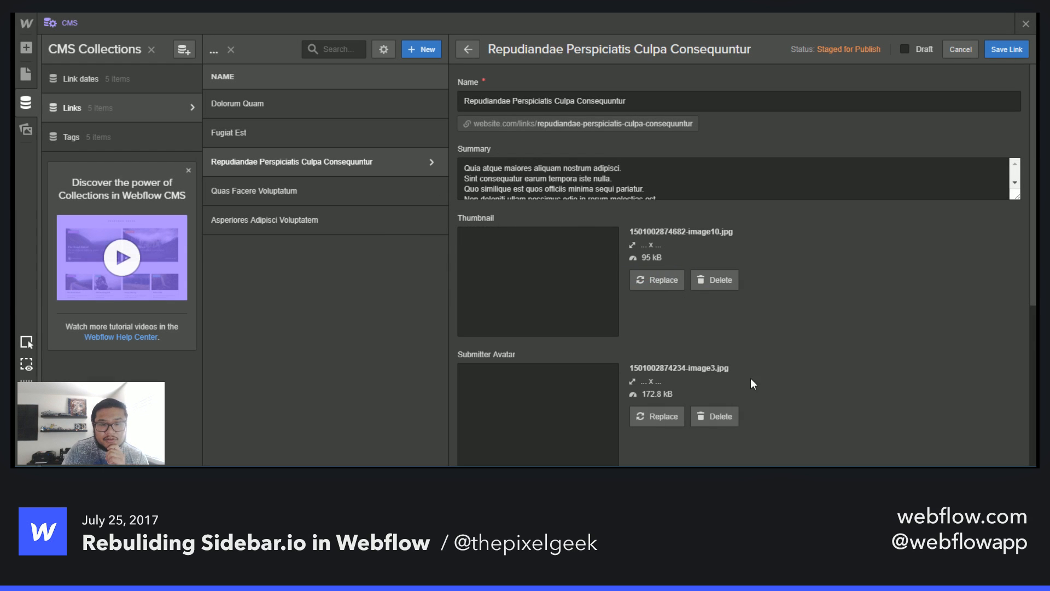
- Set the Repudiandae Perspiciatis Culpa Consequuntur link's date to Tuesday 07/25, remove its Case Study tag, and save
scroll(676, 387, "down", 5)
left_click(512, 338)
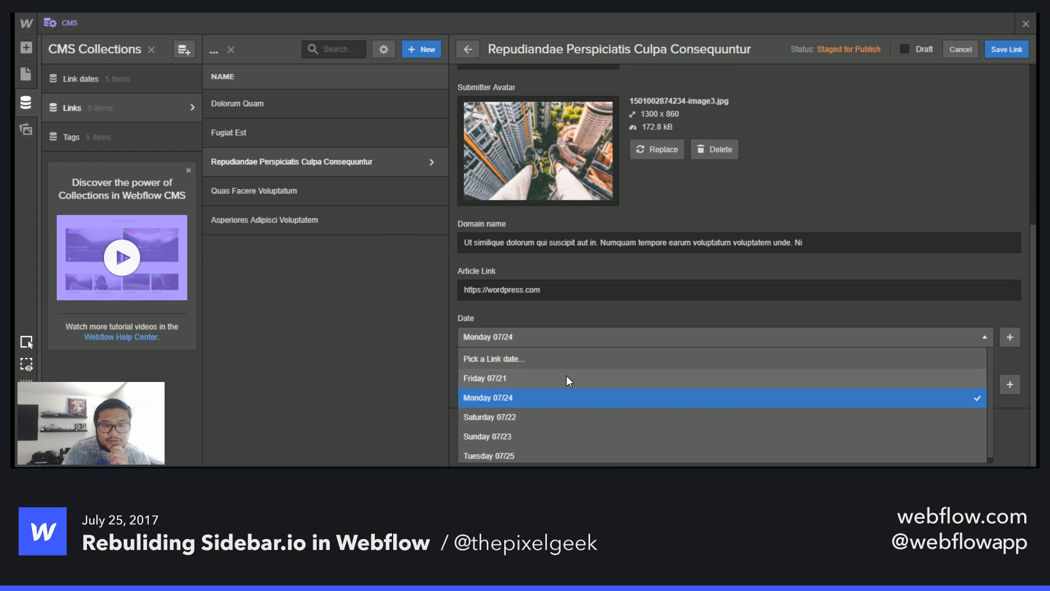
left_click(538, 450)
left_click(629, 390)
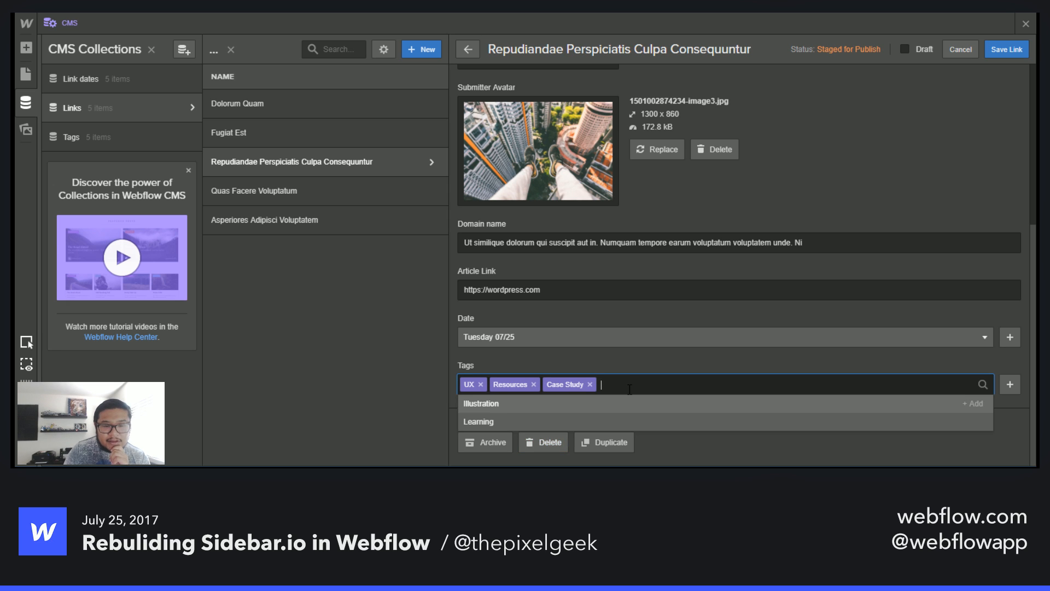
key("BackSpace")
left_click(613, 366)
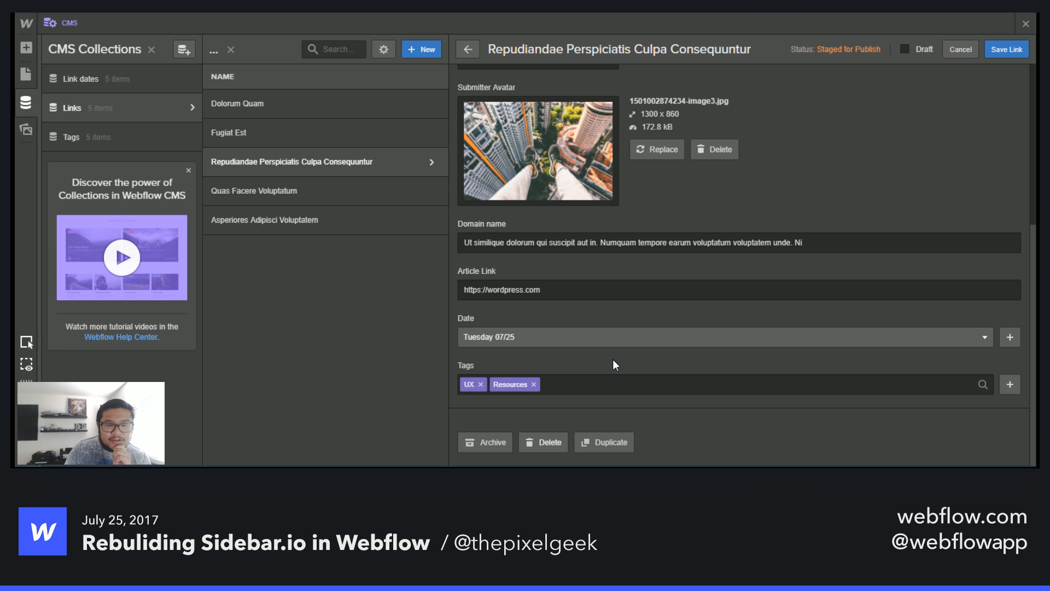
left_click(306, 189)
left_click(661, 277)
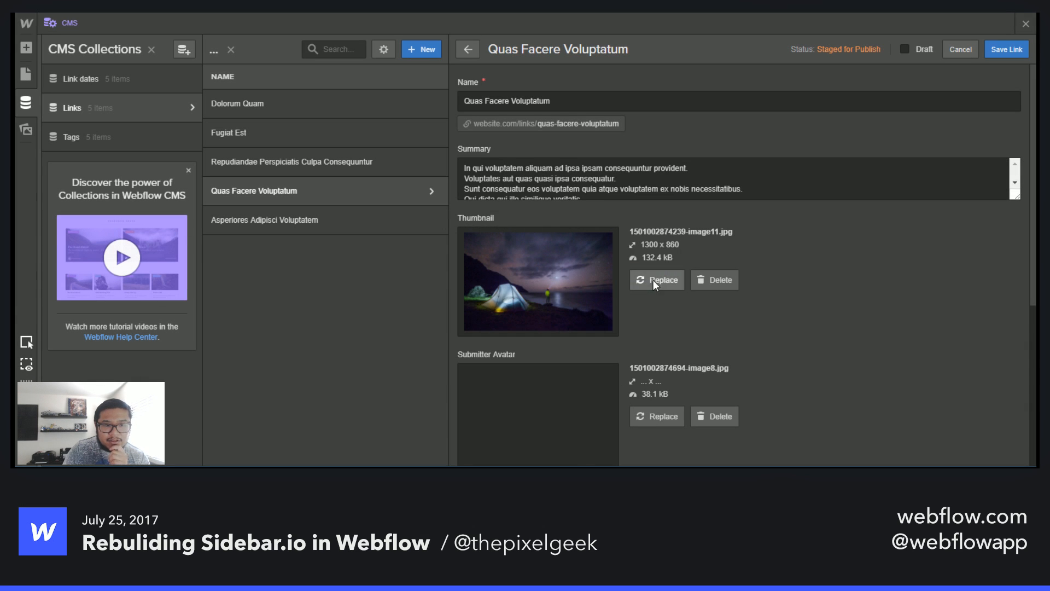
- Set the Asperiores Adipisci Voluptatem link's date to Tuesday 07/25 and save the link
scroll(776, 374, "down", 5)
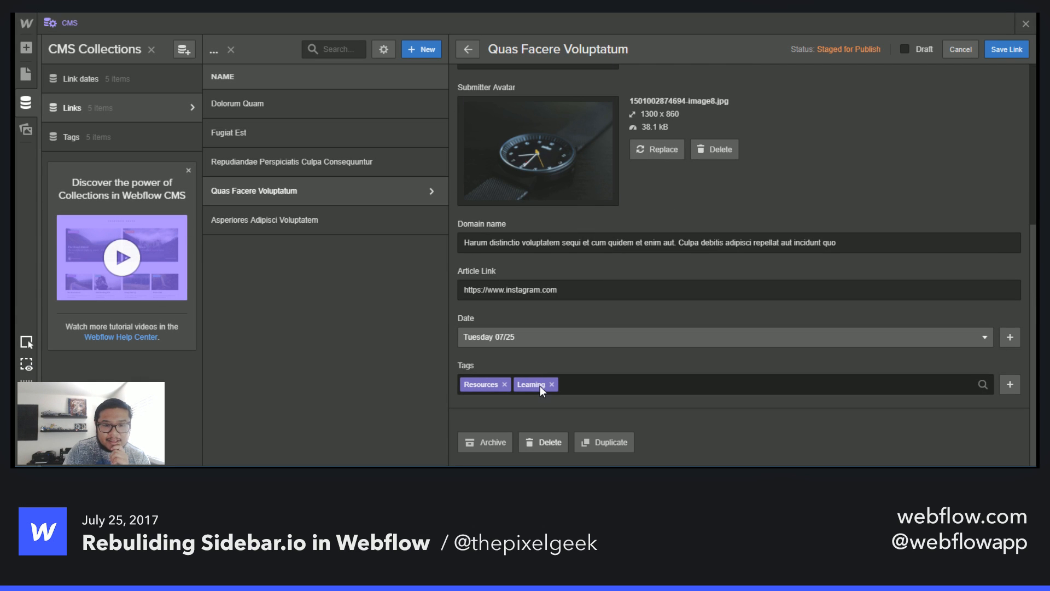
left_click(597, 385)
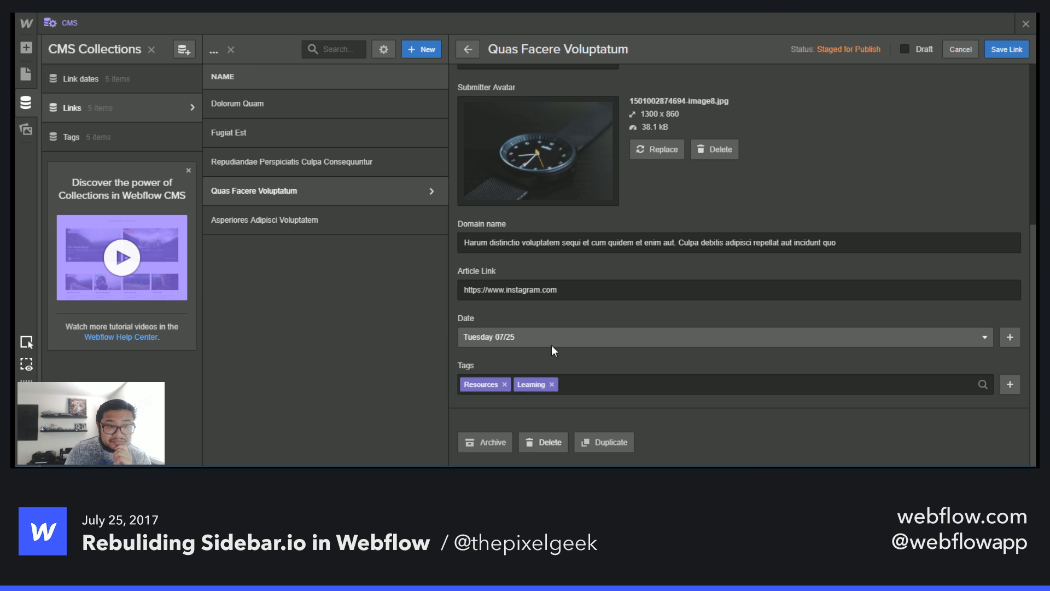
left_click(297, 212)
scroll(611, 363, "down", 5)
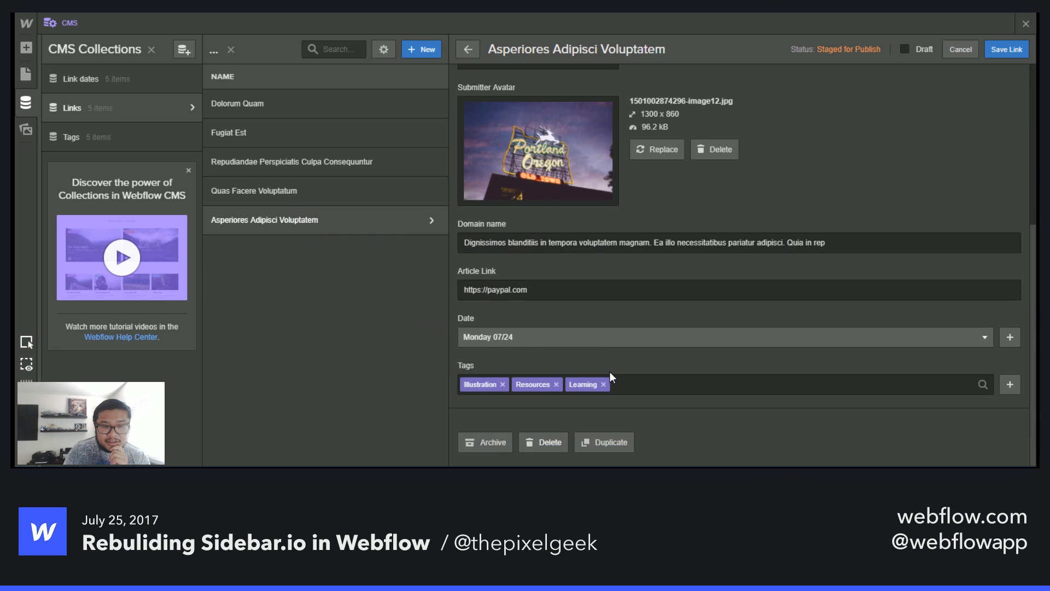
left_click(529, 343)
left_click(534, 449)
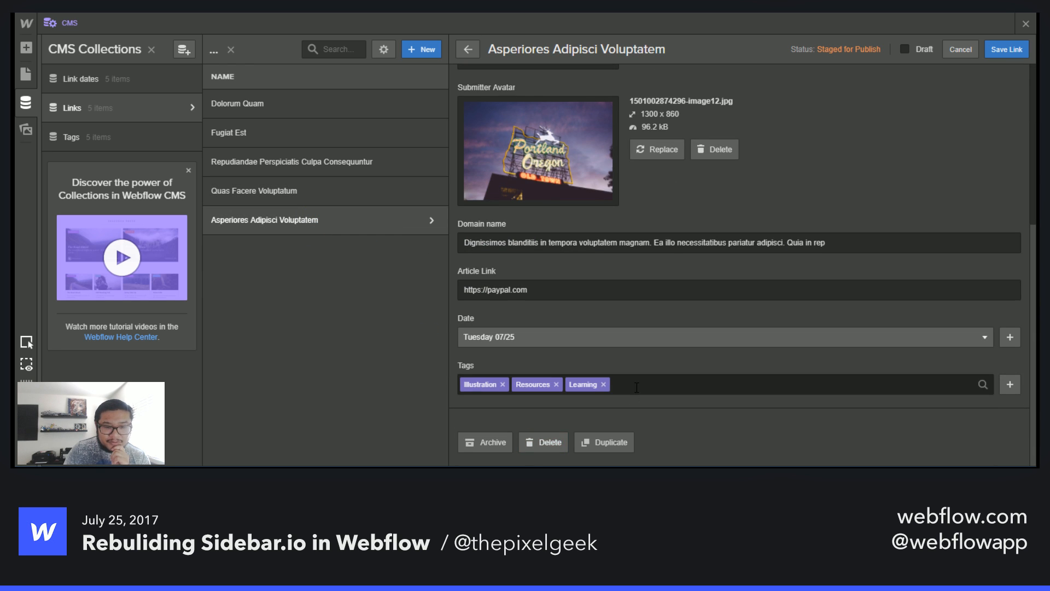
left_click(1006, 48)
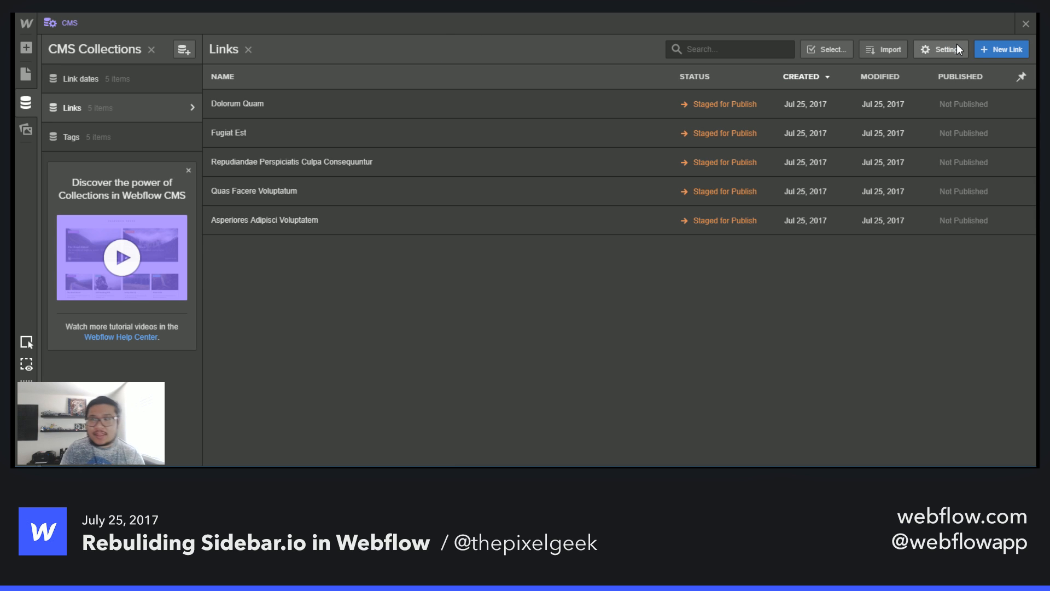
- Close the CMS and remove the custom text color style from the Body element
left_click(1027, 25)
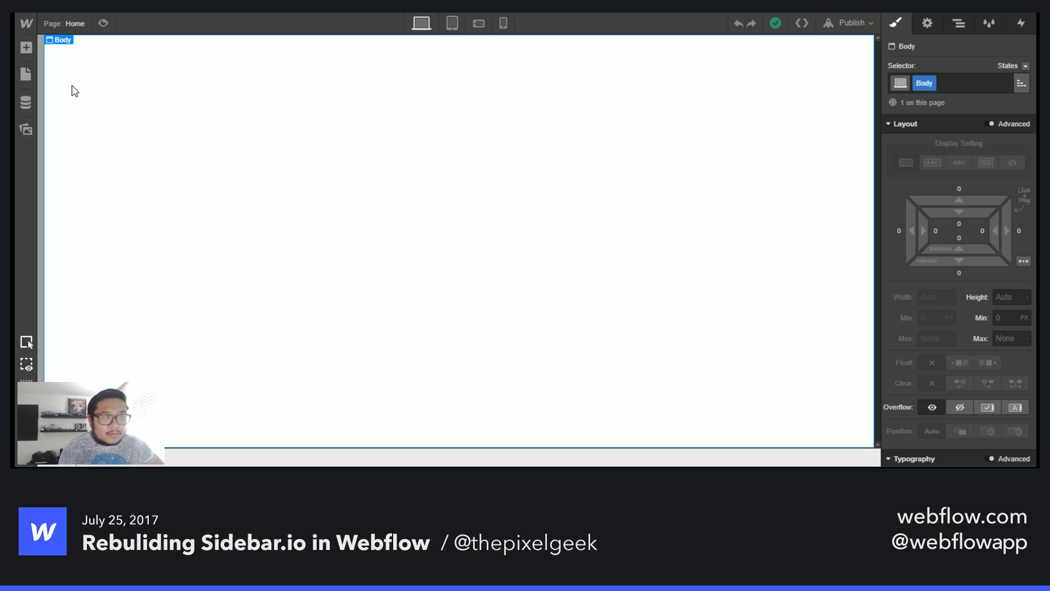
left_click(25, 129)
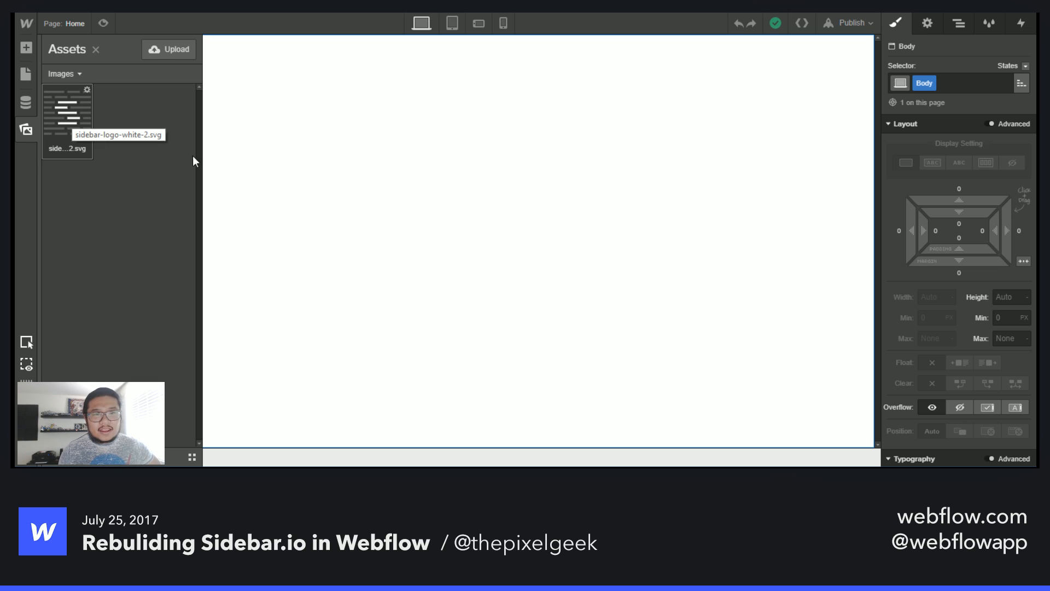
left_click(796, 209)
scroll(970, 251, "down", 5)
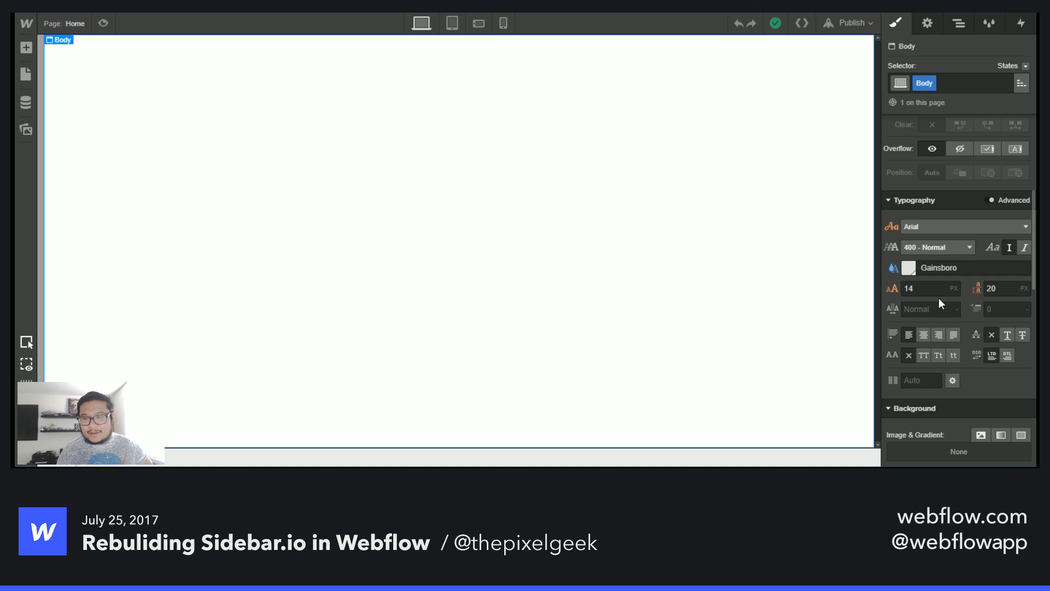
left_click(894, 269)
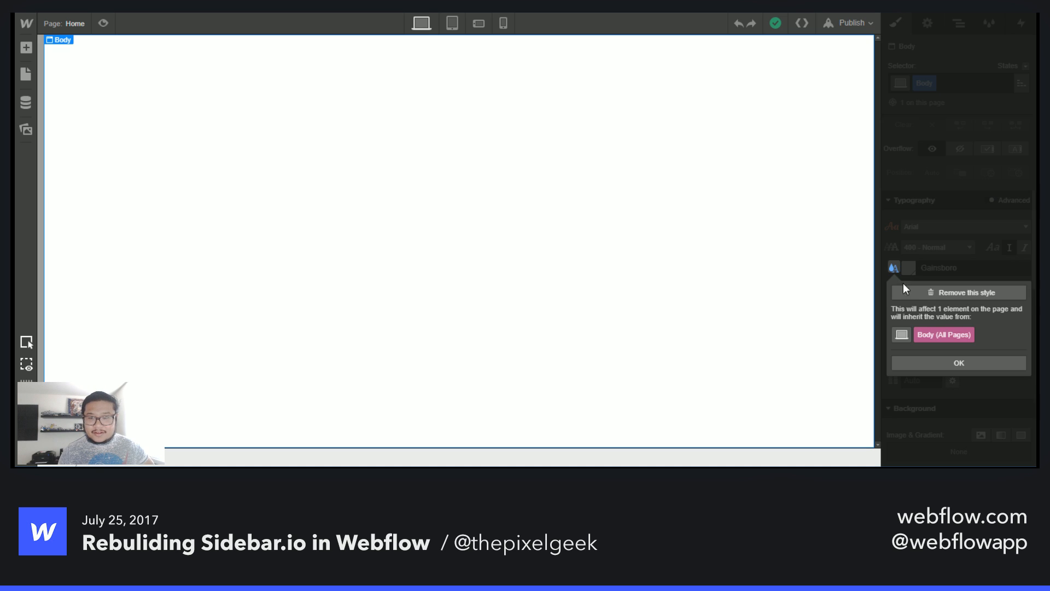
left_click(925, 291)
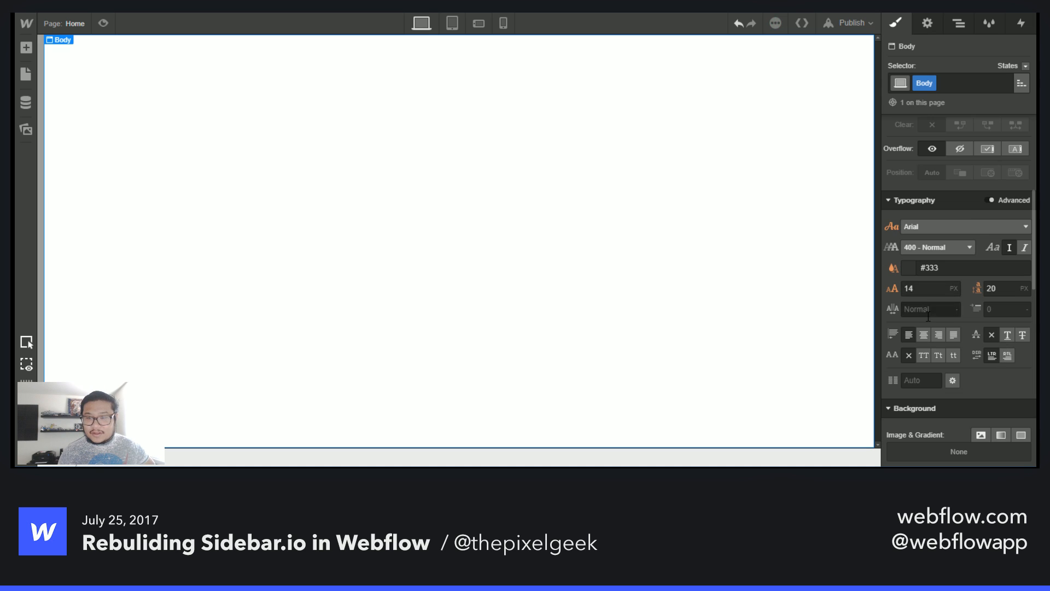
- Remove the Body class from the page's body element
left_click(966, 83)
key("BackSpace")
left_click(958, 49)
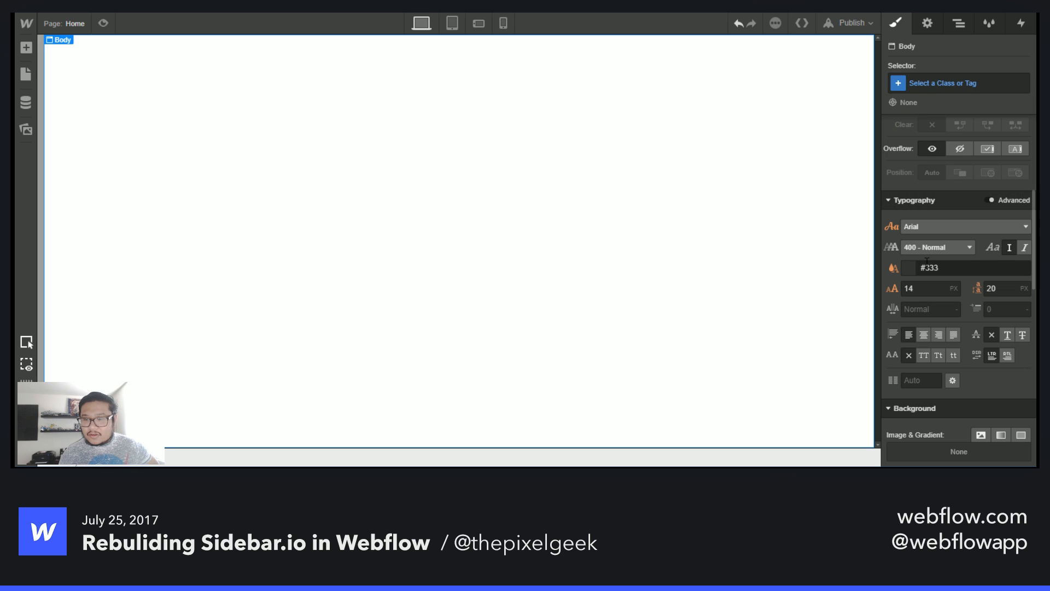
left_click(907, 268)
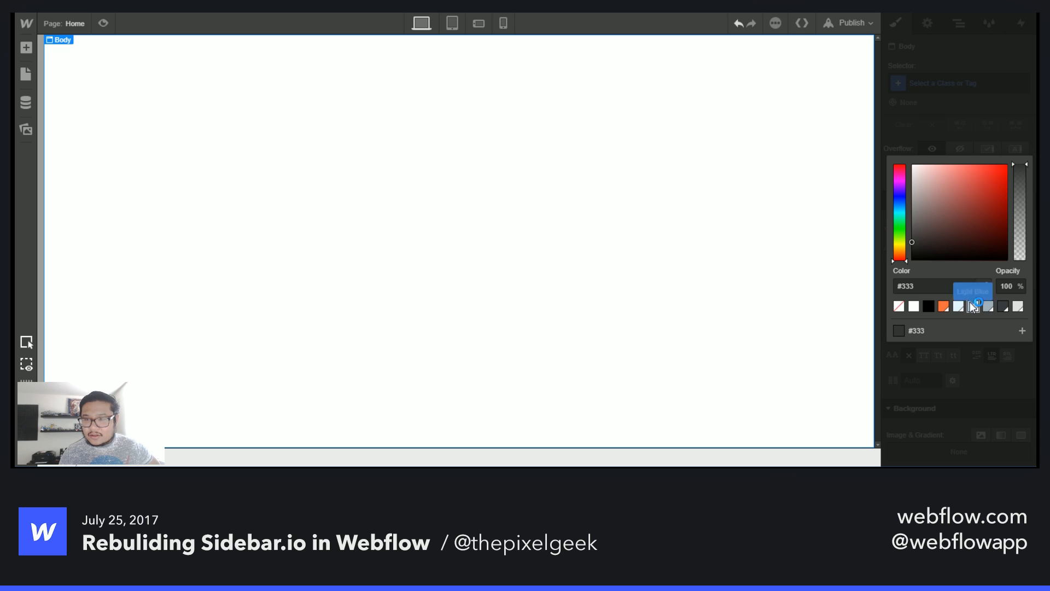
left_click(940, 114)
scroll(949, 346, "up", 5)
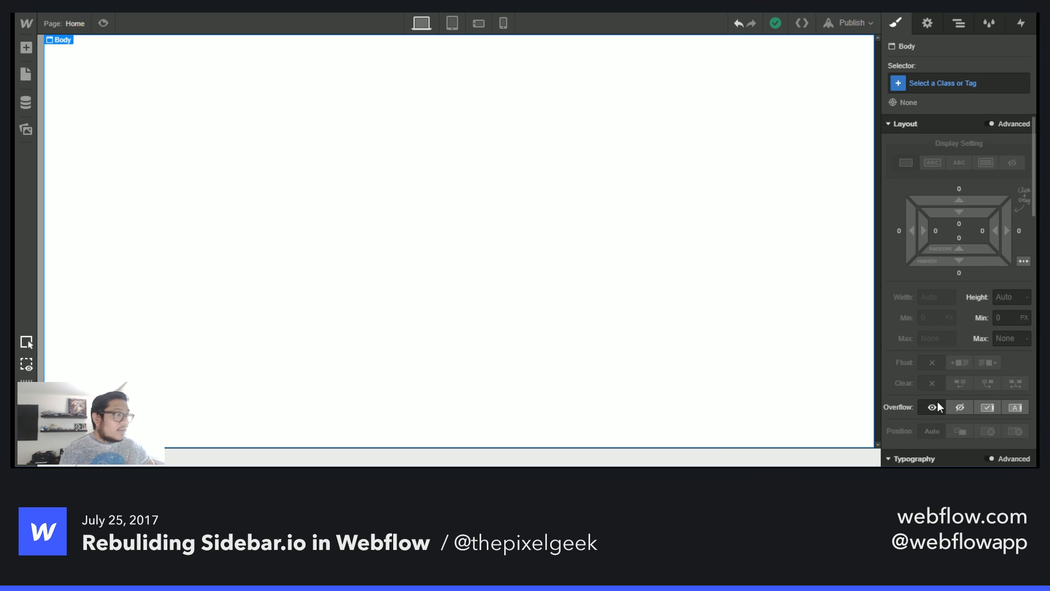
- Set the Body (All Pages) tag's background color to Alice Blue
left_click(976, 83)
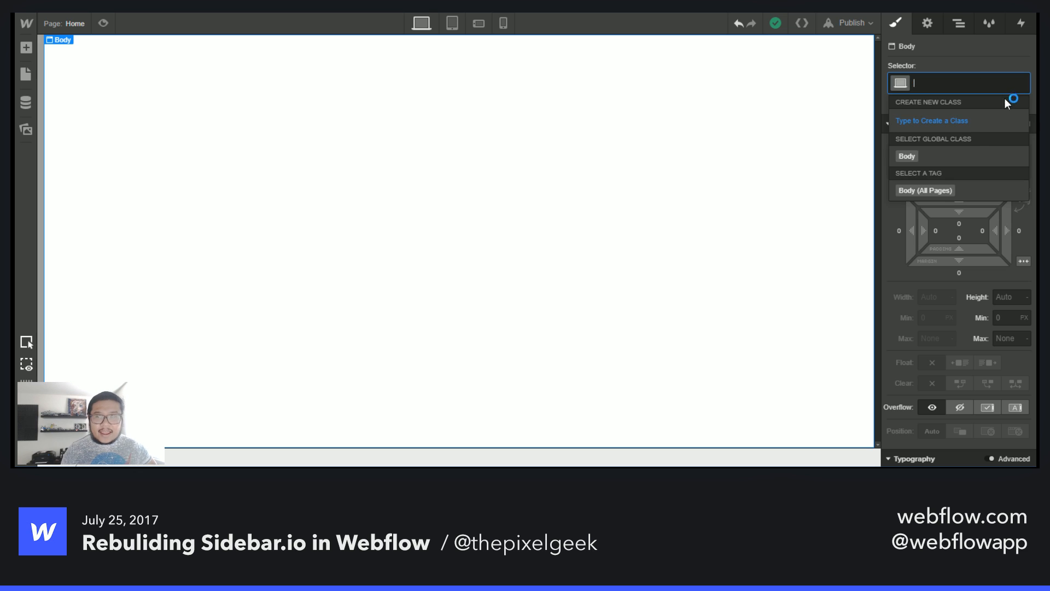
left_click(939, 193)
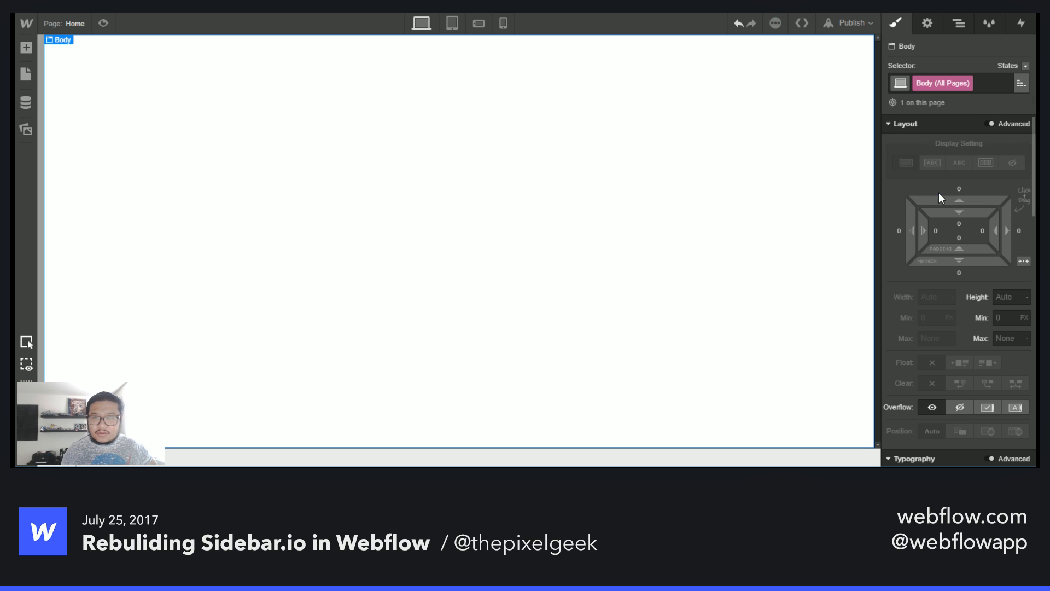
left_click(989, 81)
left_click(950, 118)
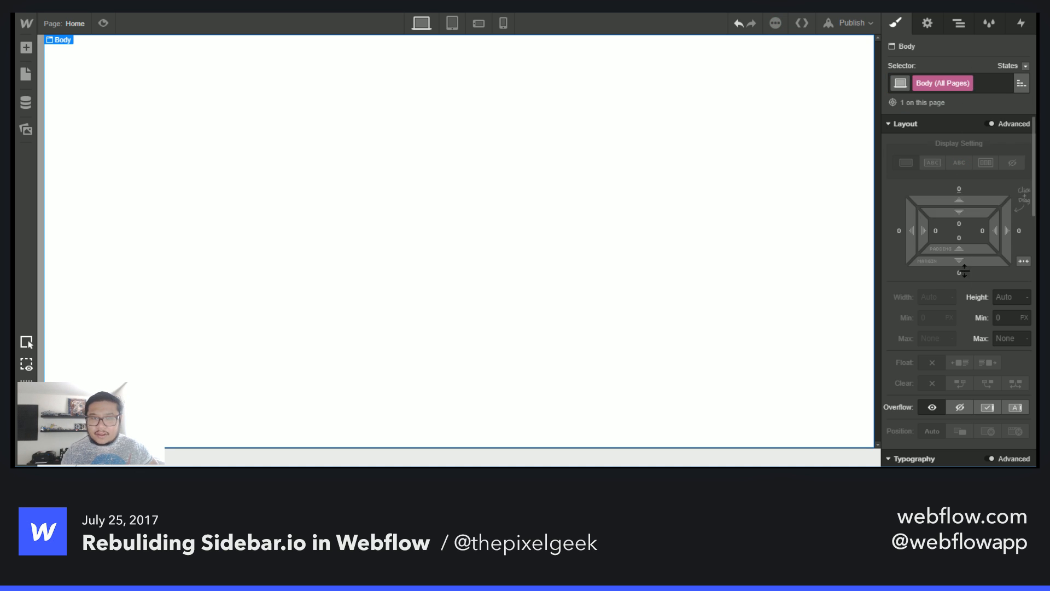
scroll(967, 355, "down", 3)
scroll(967, 355, "down", 5)
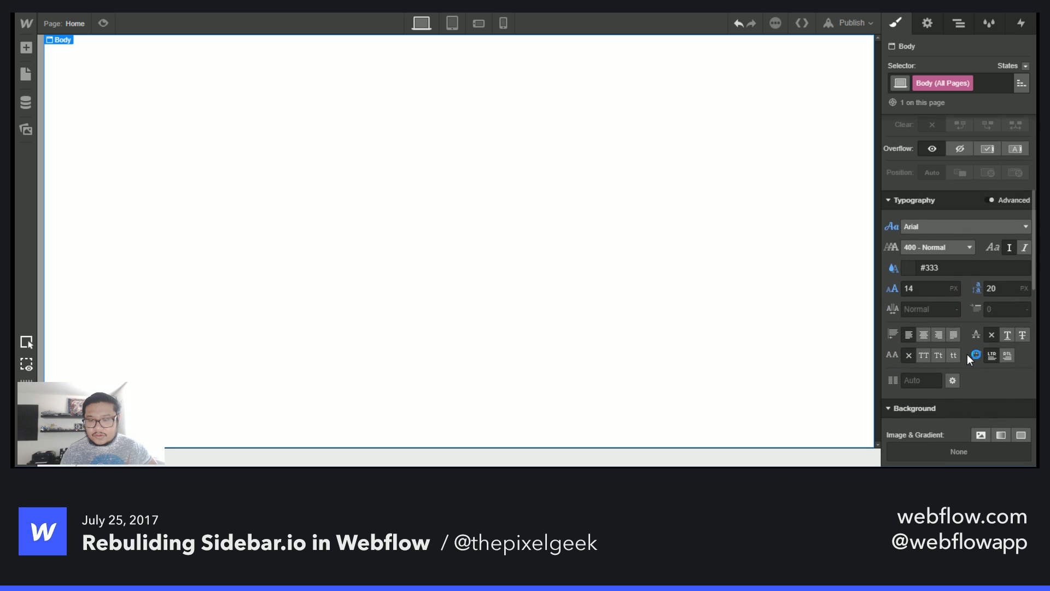
left_click(909, 289)
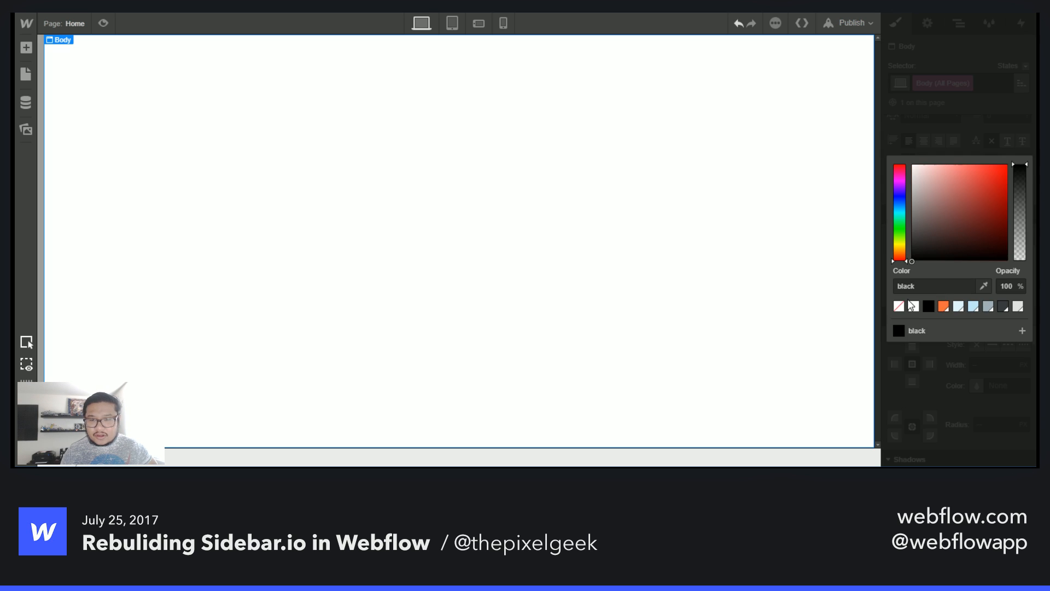
left_click(959, 307)
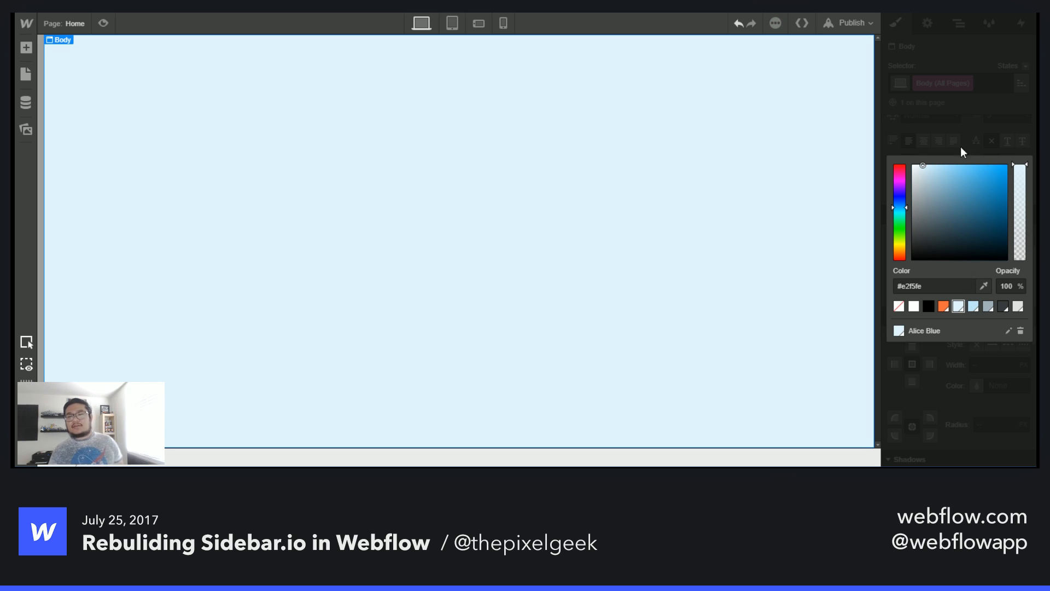
left_click(947, 123)
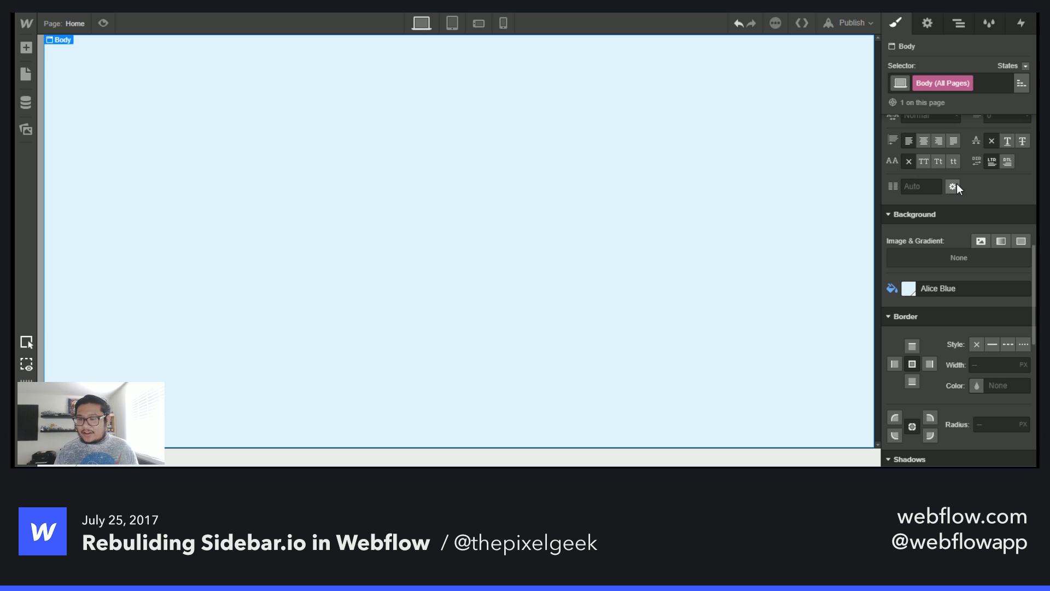
- Set the body's top padding to 50 px
left_click(597, 260)
left_click(550, 243)
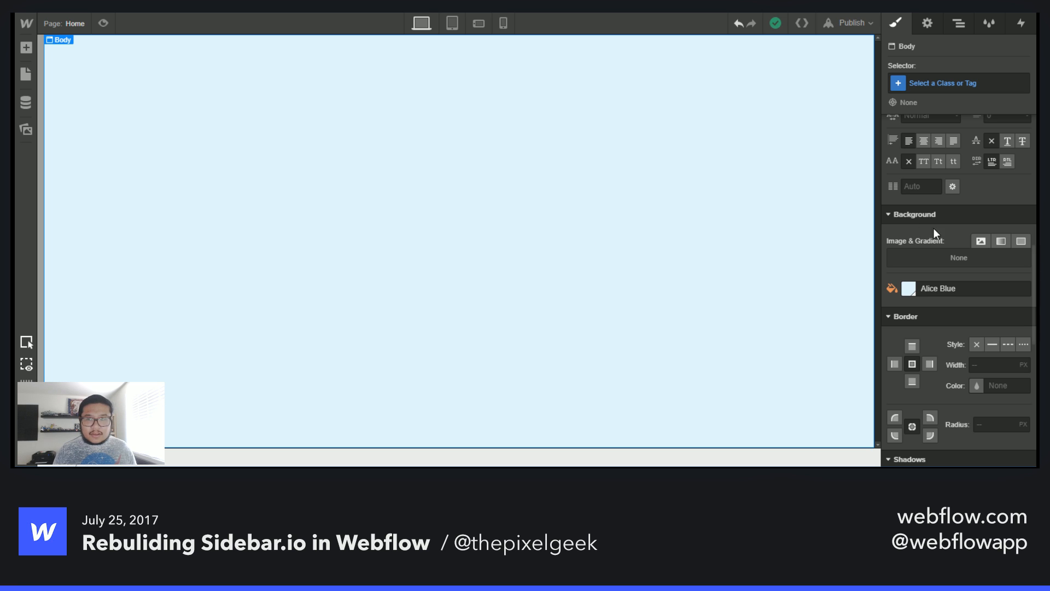
scroll(934, 228, "up", 5)
left_click_drag(963, 214, 959, 305)
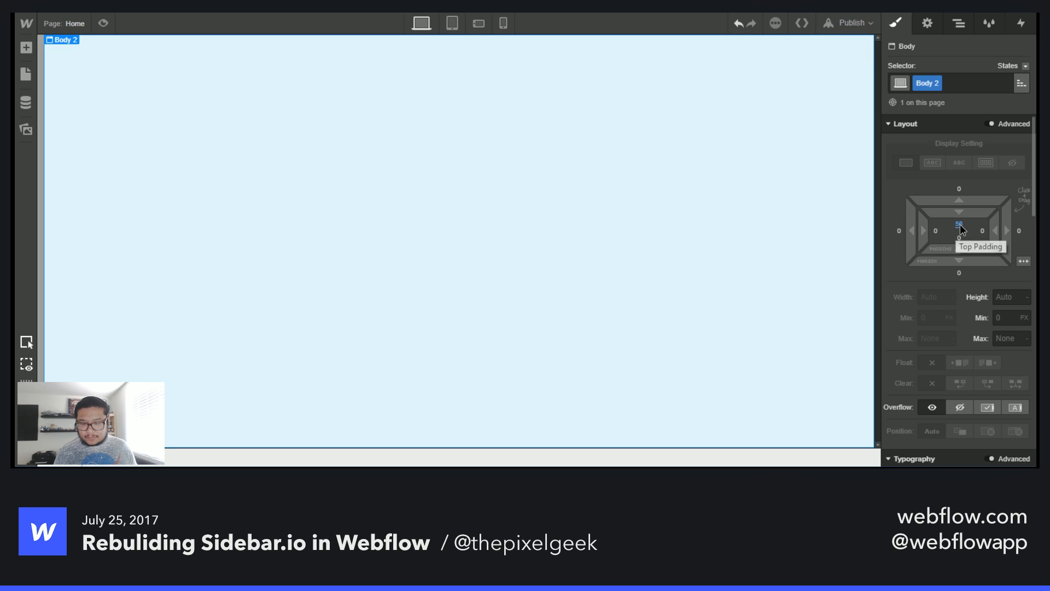
left_click(960, 224)
type("50")
key("Return")
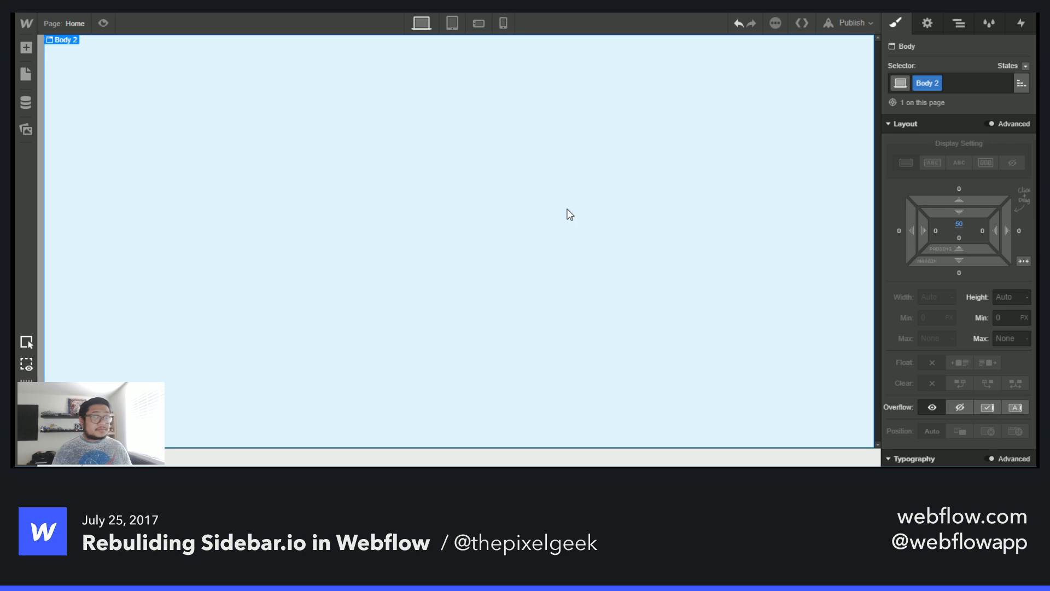
key("a")
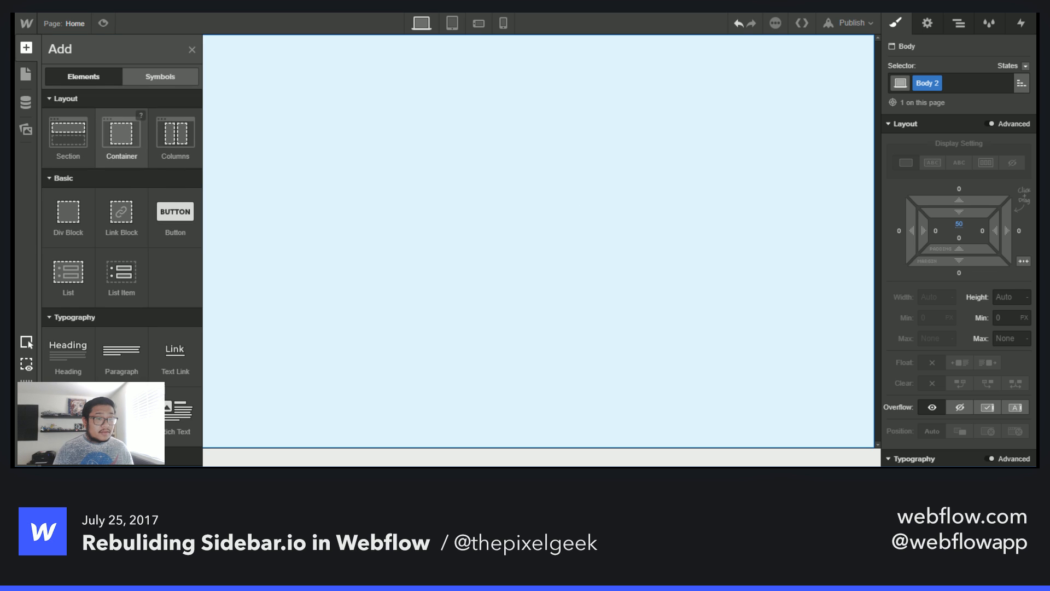
left_click_drag(121, 134, 410, 295)
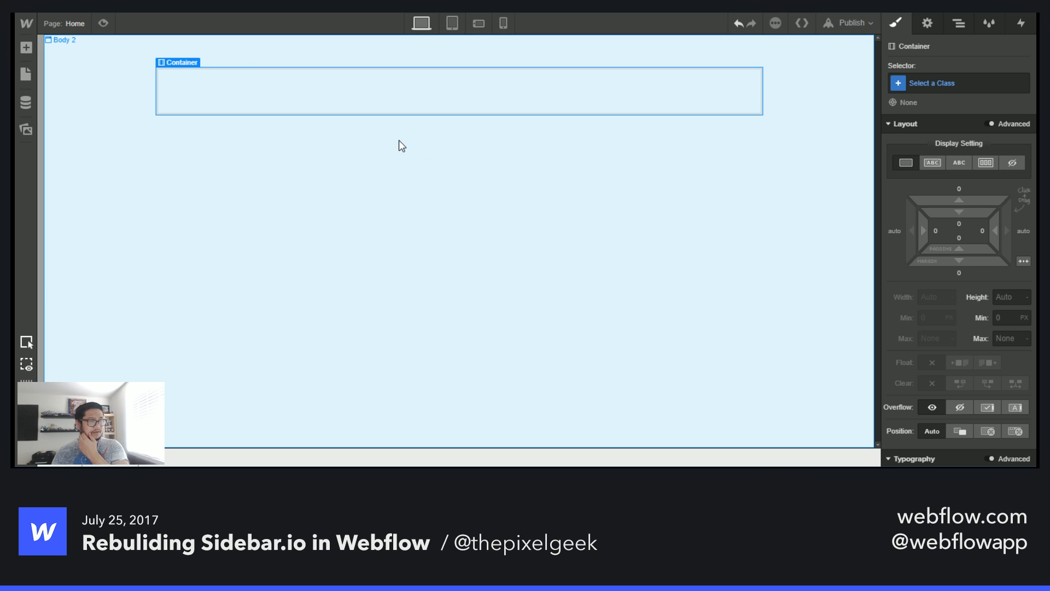
key("Delete")
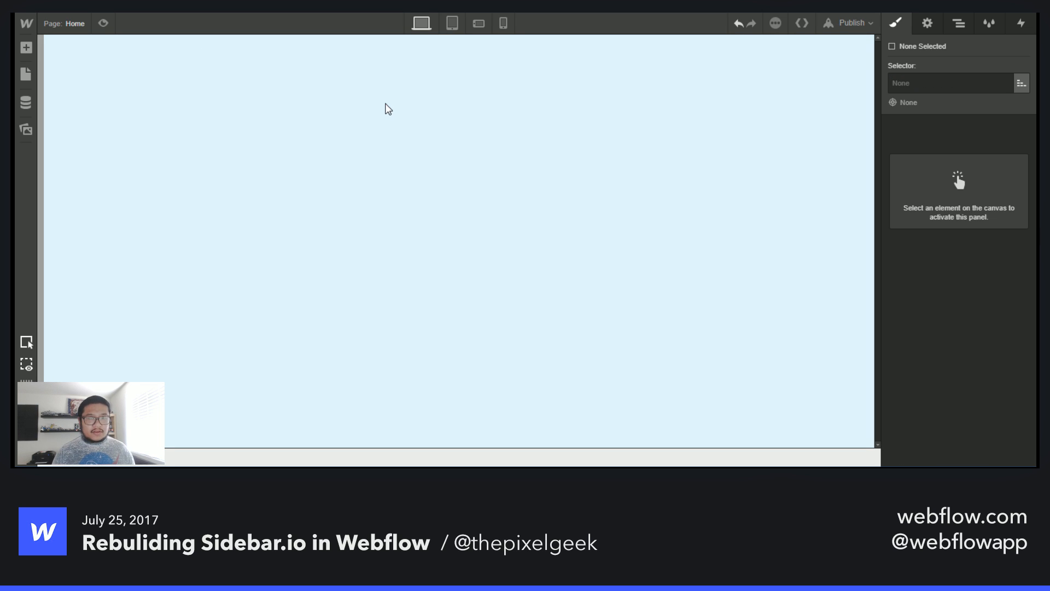
- Remove the Body 2 class from the page's body element
left_click(484, 113)
key("a")
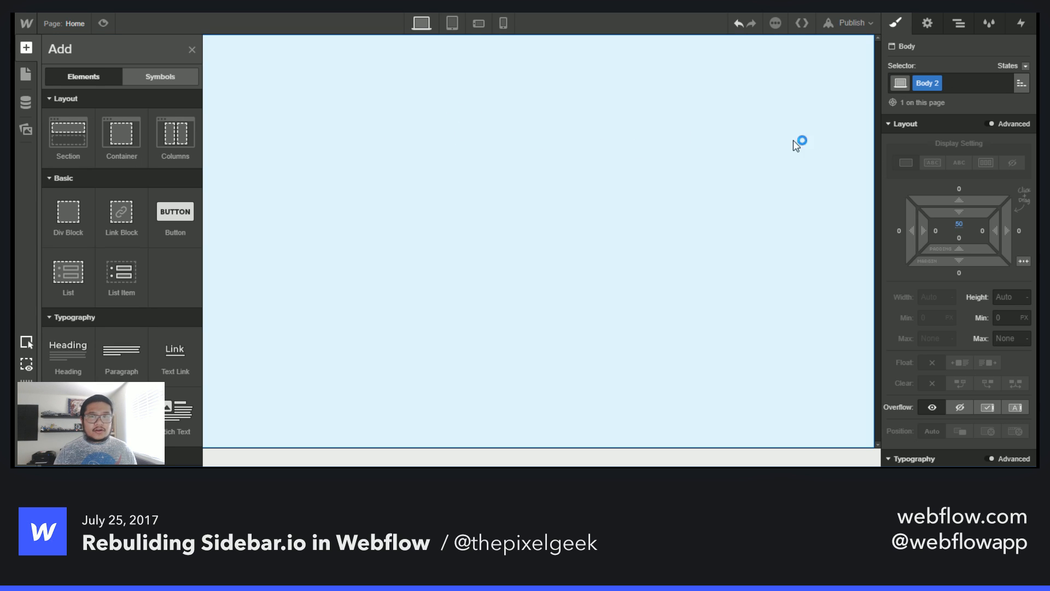
key("a")
left_click(962, 87)
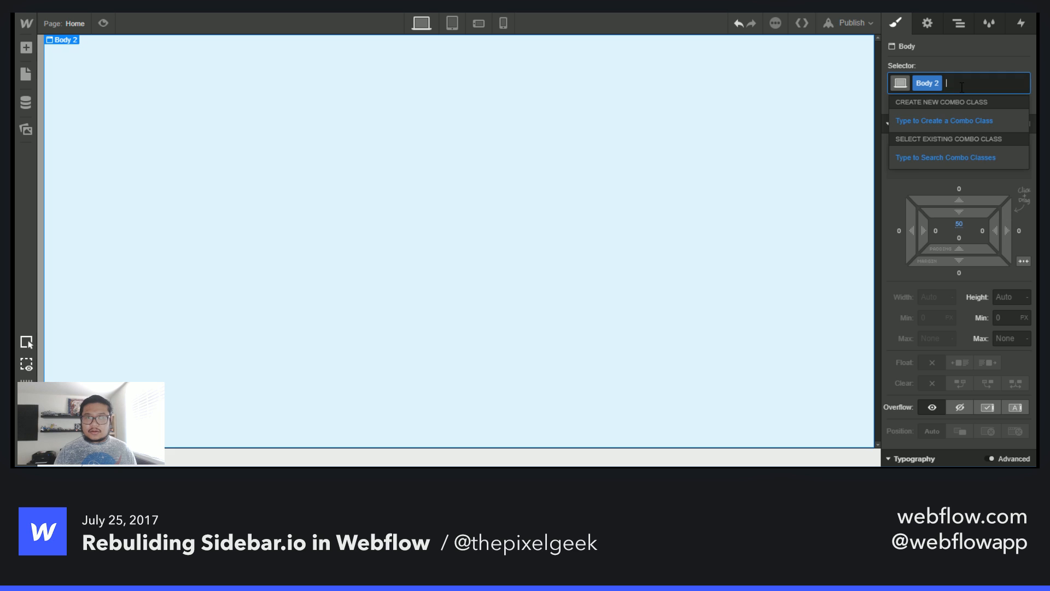
key("BackSpace")
- Select the Body (All Pages) tag on the body and inspect its top padding
left_click(952, 72)
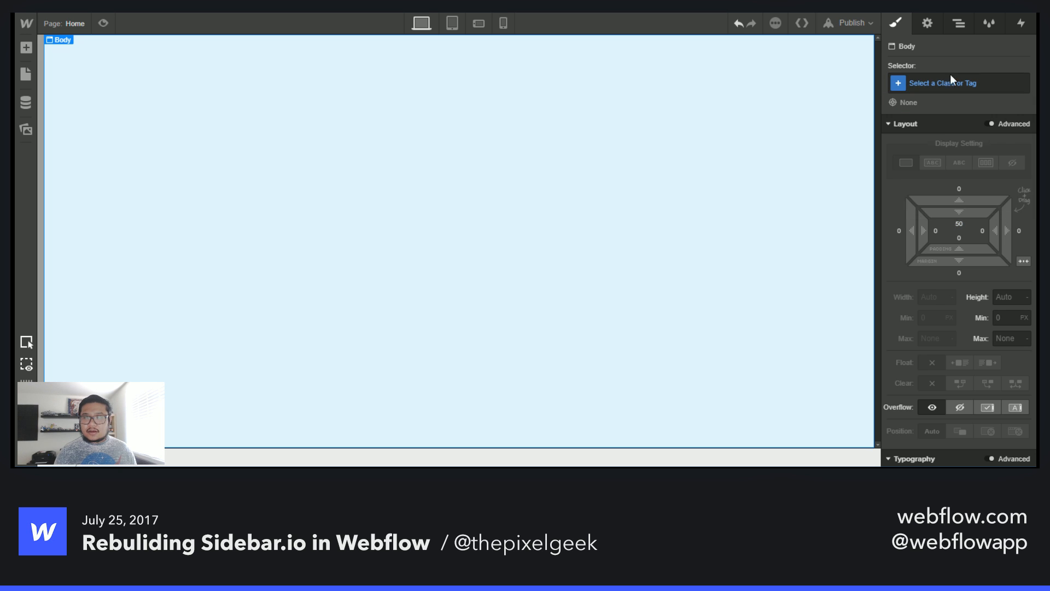
left_click(943, 87)
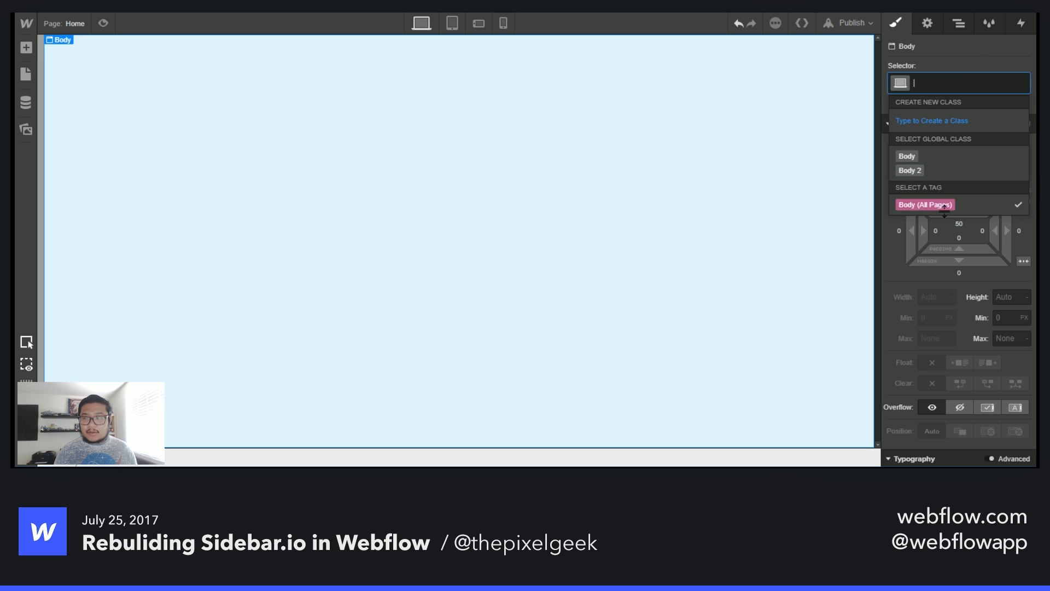
left_click(944, 206)
left_click(960, 225)
left_click(961, 225)
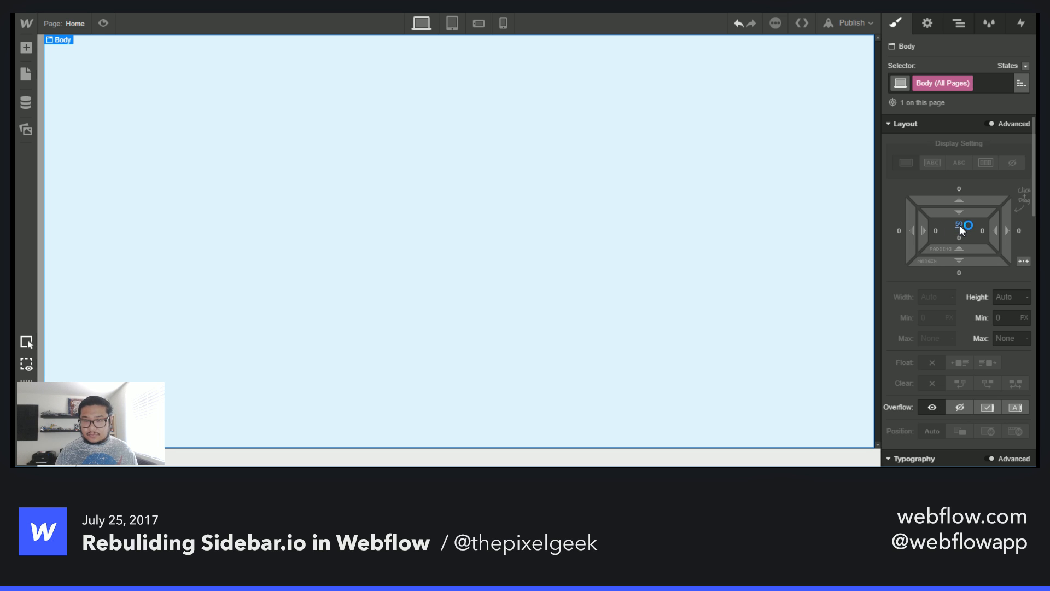
left_click(633, 183)
key("a")
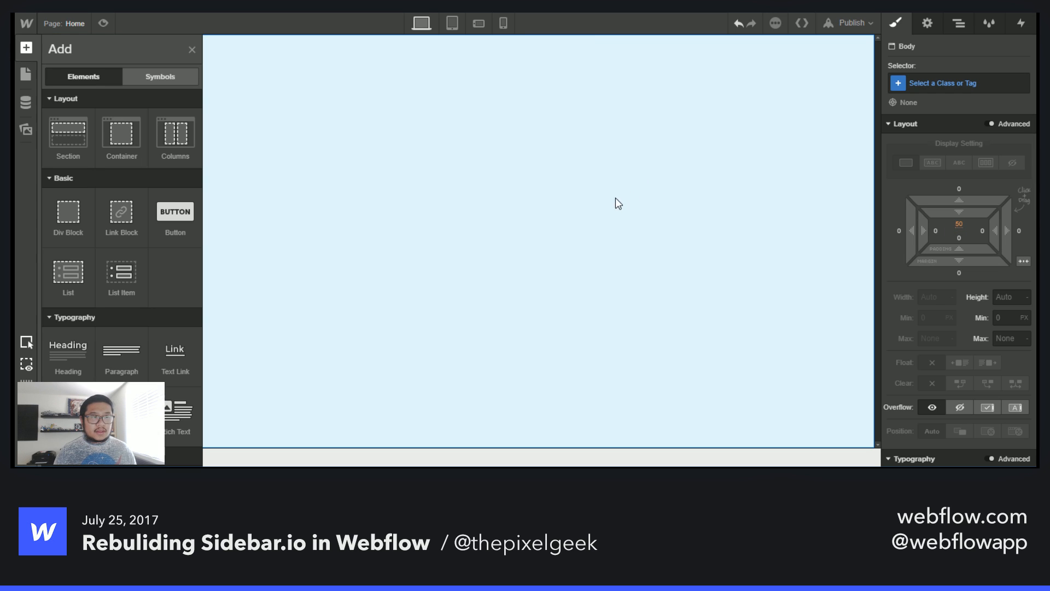
- Clean up the unused Body and Body 2 classes in the Style Manager
left_click(993, 24)
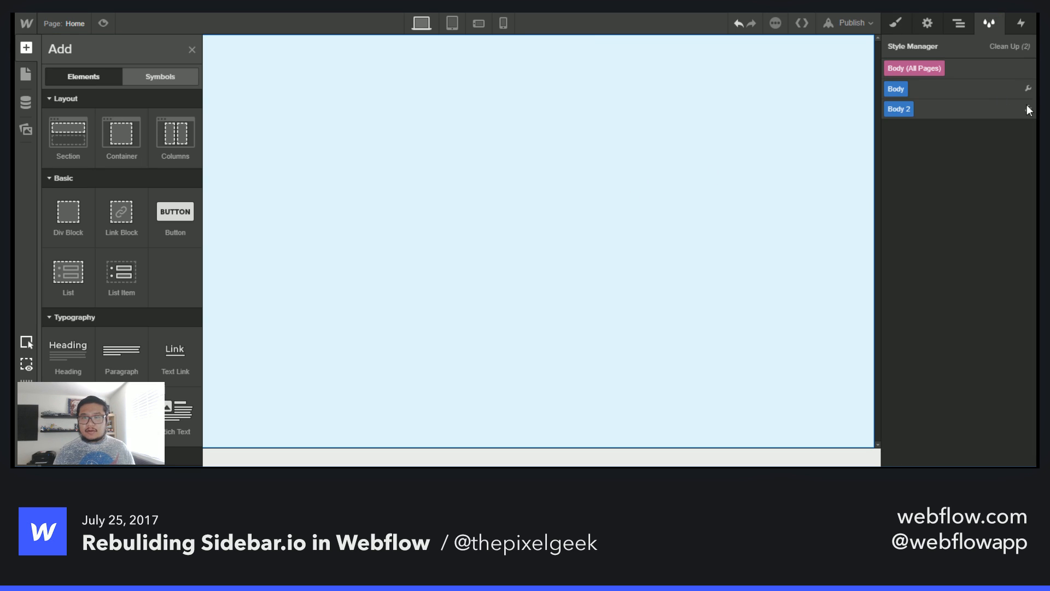
left_click(1012, 47)
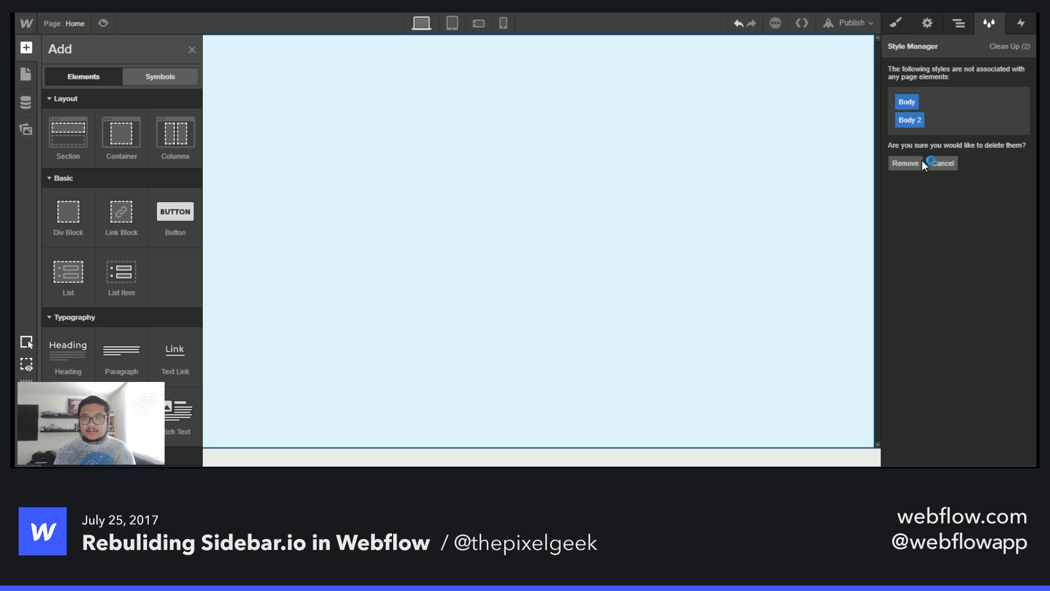
left_click(906, 163)
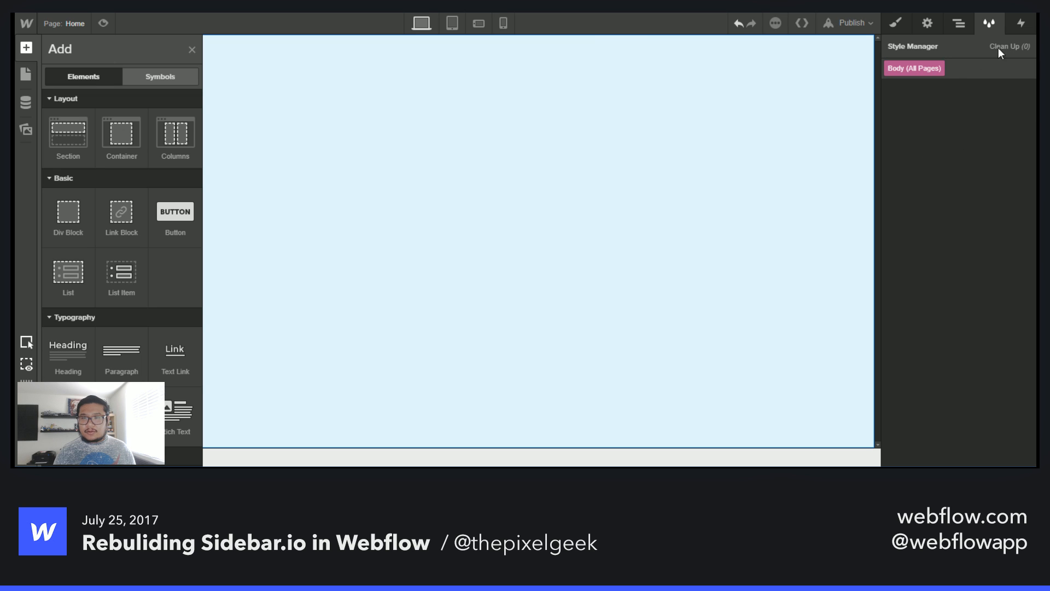
- Add a Div Block to the body and give it the new class container
left_click(895, 23)
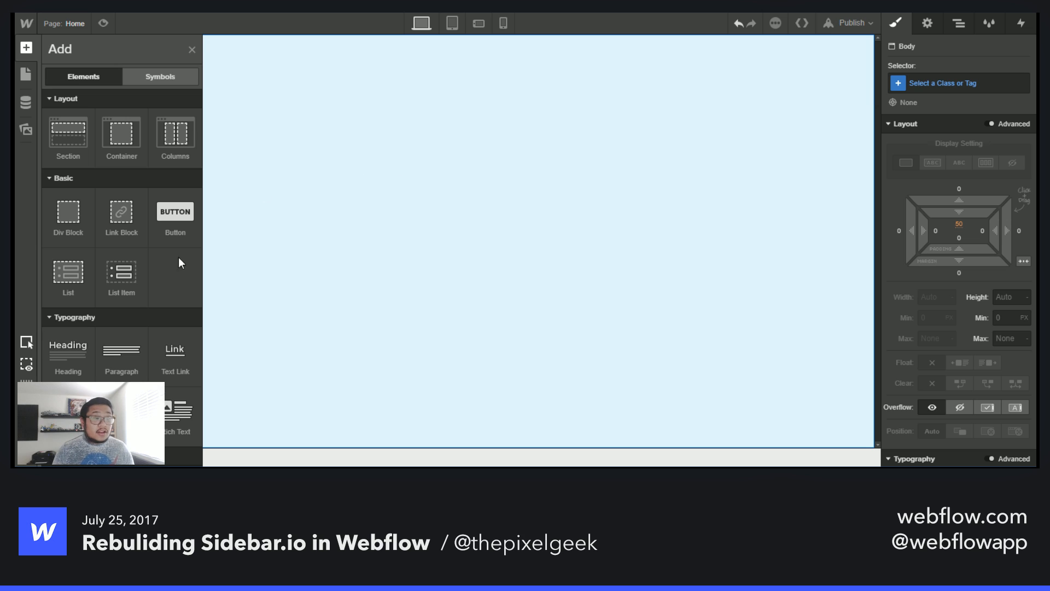
left_click_drag(68, 214, 480, 173)
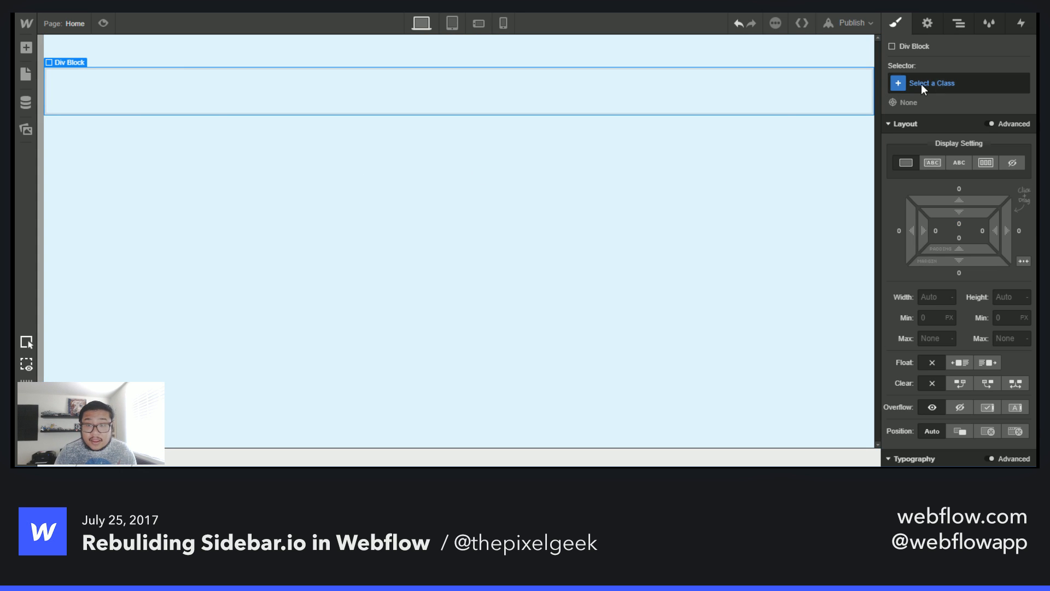
left_click(939, 81)
type("container")
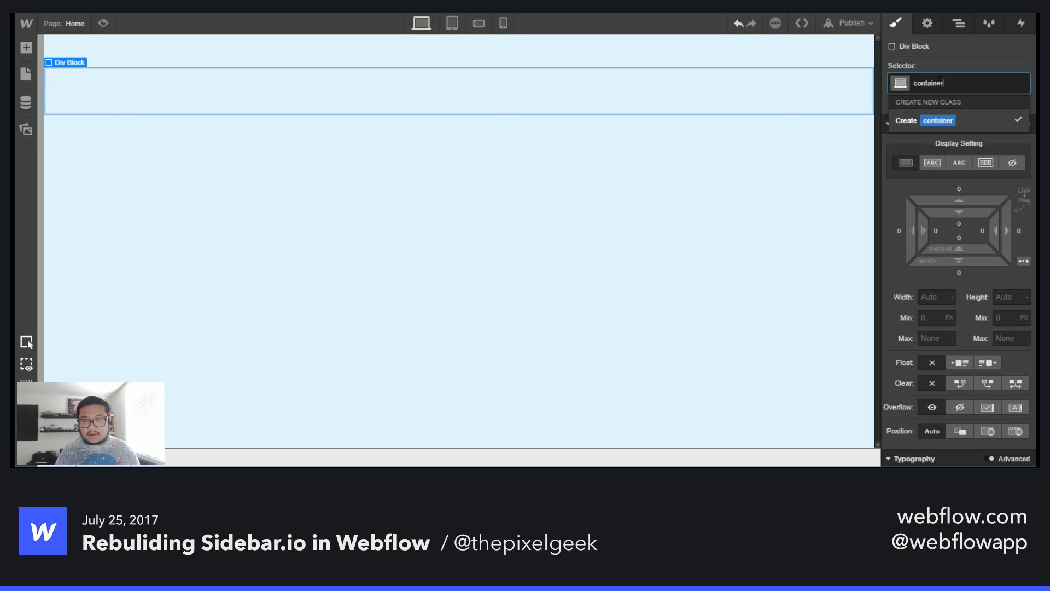
key("Return")
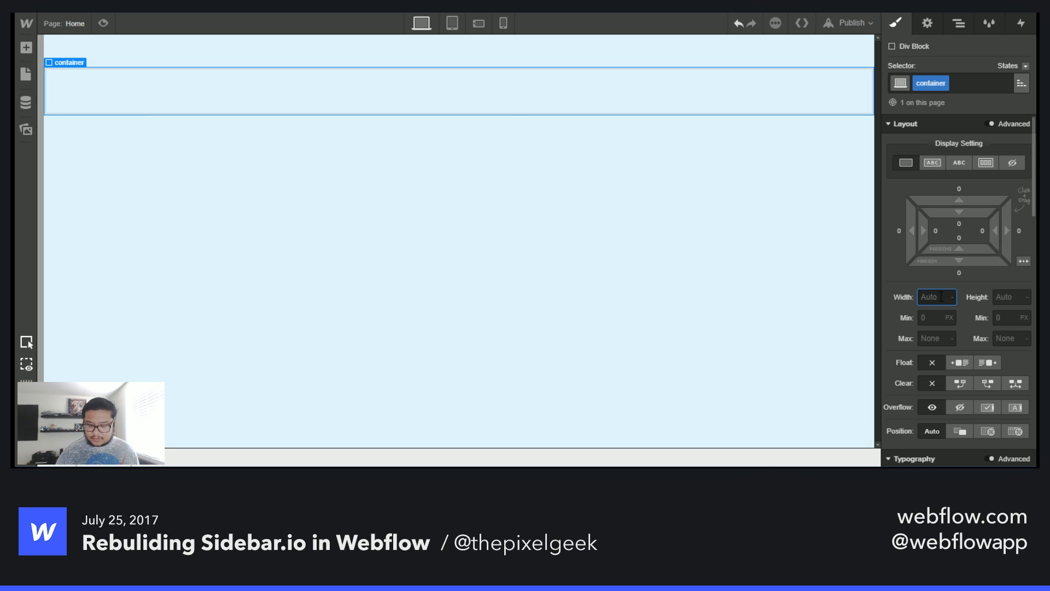
- Set the container's width to 700 px and its left and right margins to auto
type("750")
key("Return")
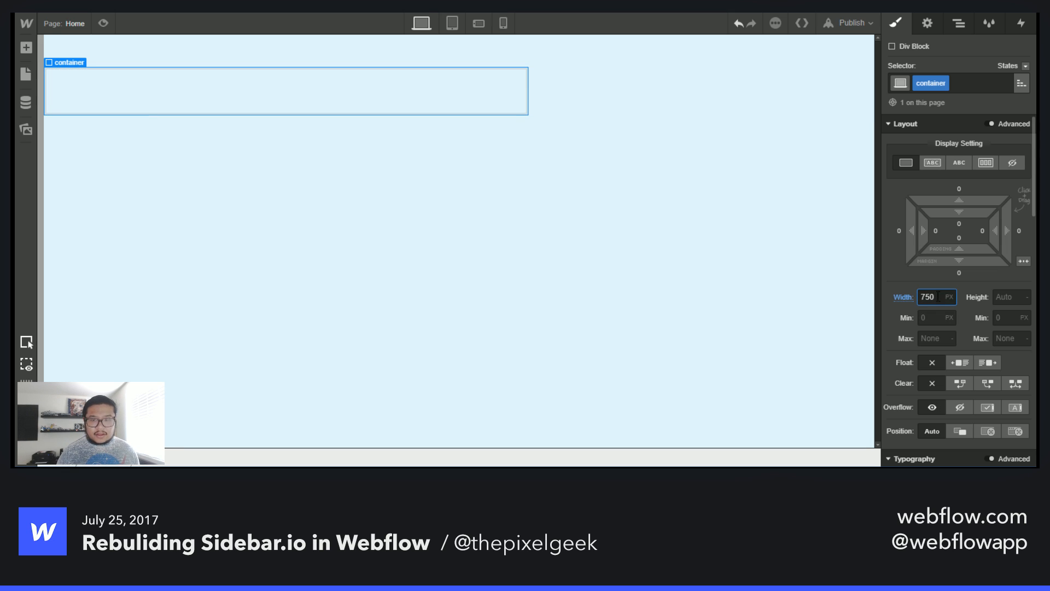
left_click(1023, 261)
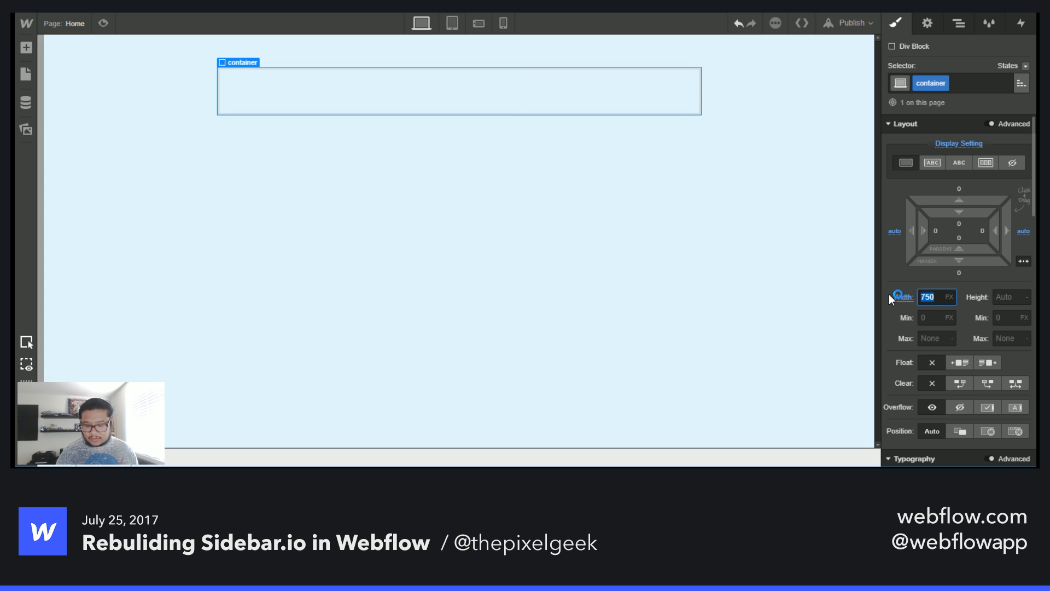
type("700")
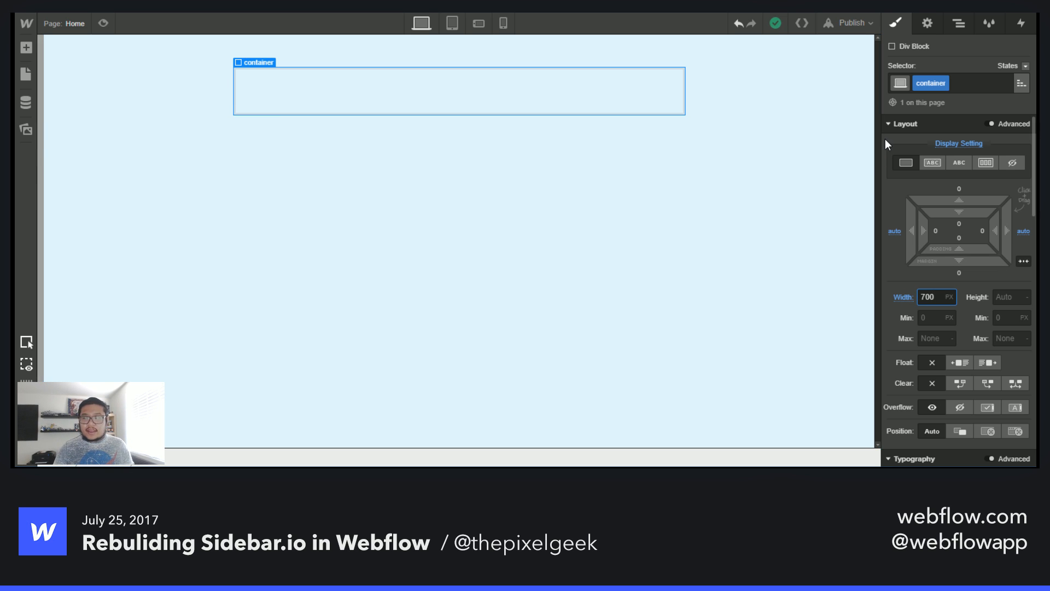
- Examine the header logo and tagline on the live Sidebar.io site
left_click(529, 105)
left_click(529, 105)
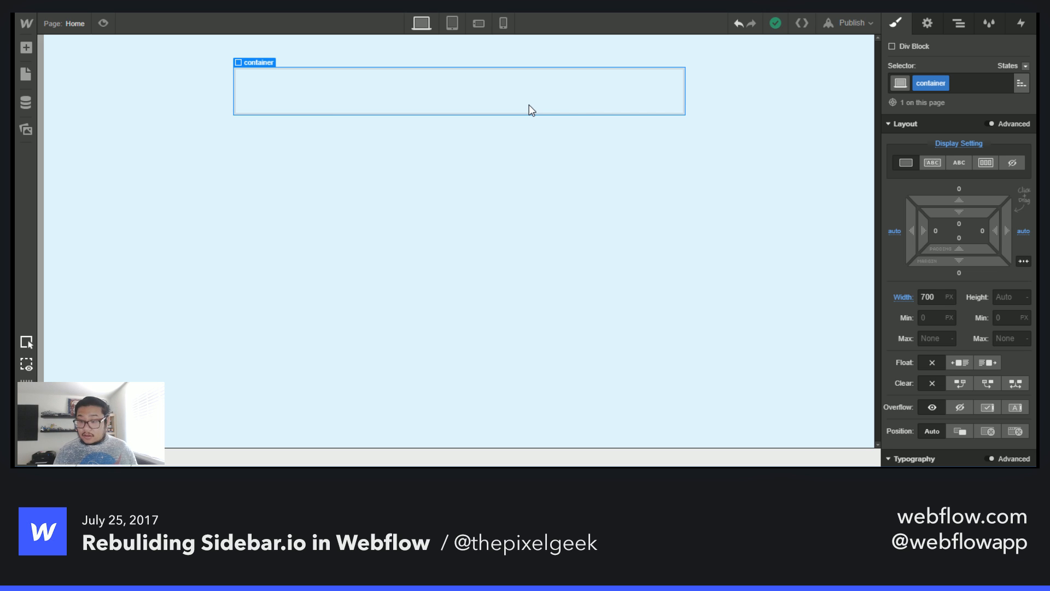
left_click(530, 105)
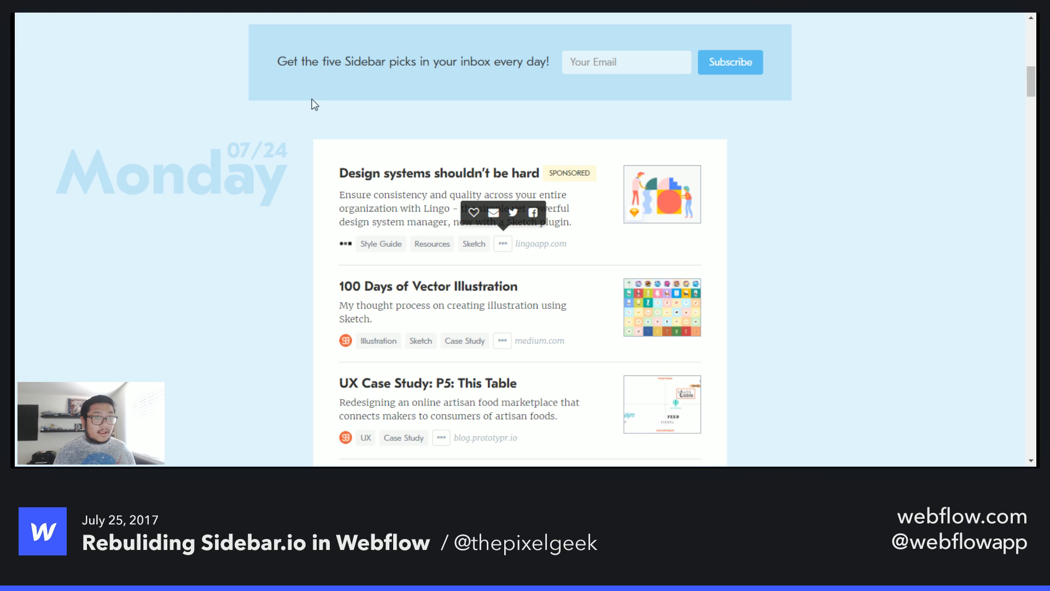
scroll(319, 240, "up", 10)
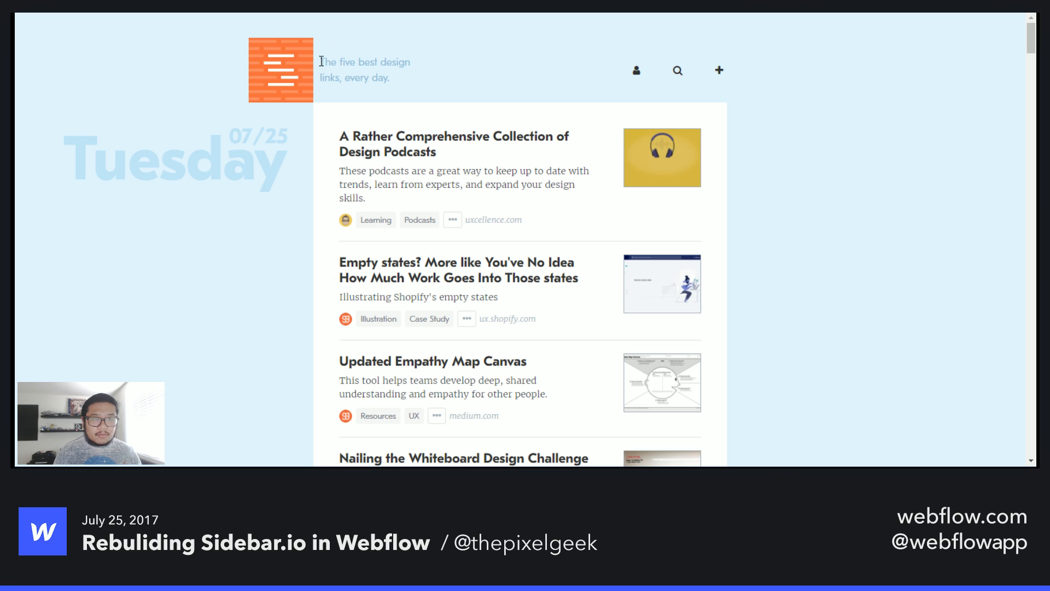
left_click_drag(321, 61, 408, 77)
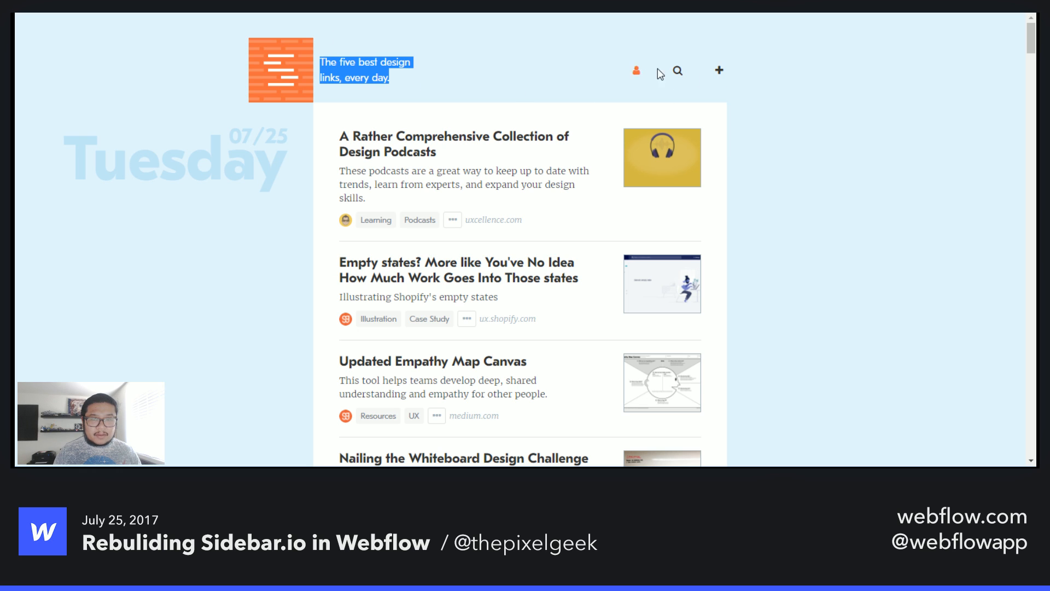
left_click(514, 87)
left_click_drag(418, 83, 321, 62)
left_click(440, 85)
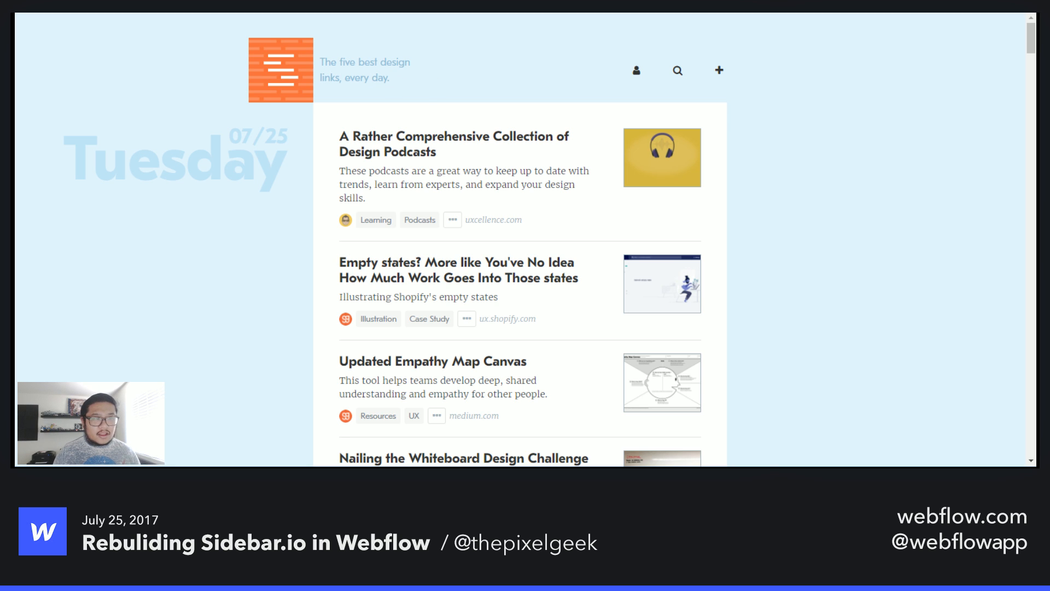
key("ctrl+Tab")
key("a")
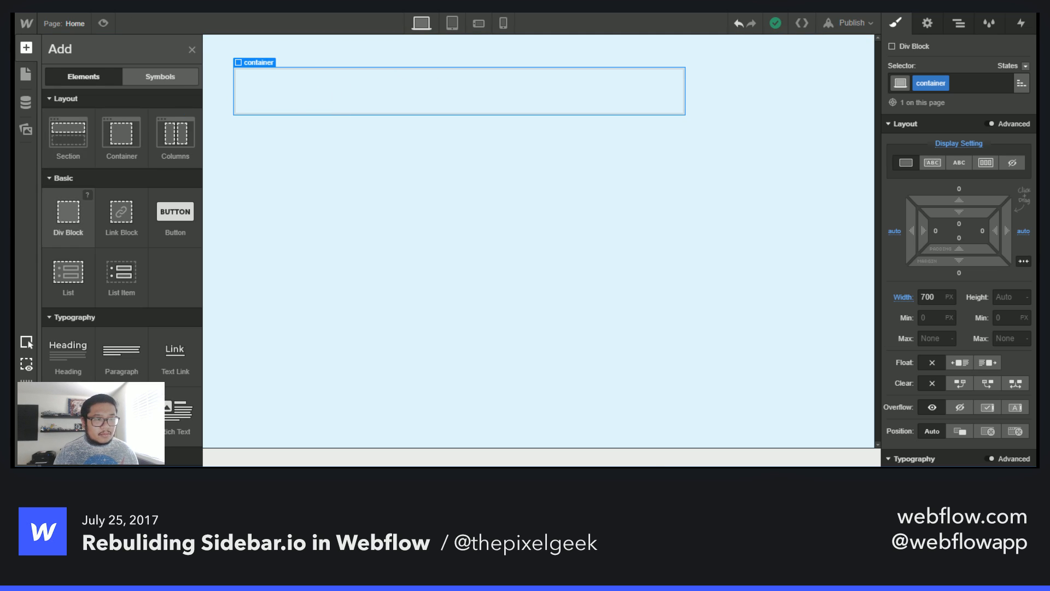
- Add a Div Block inside the container, class it logo row, and set its display to flex
left_click_drag(67, 213, 279, 101)
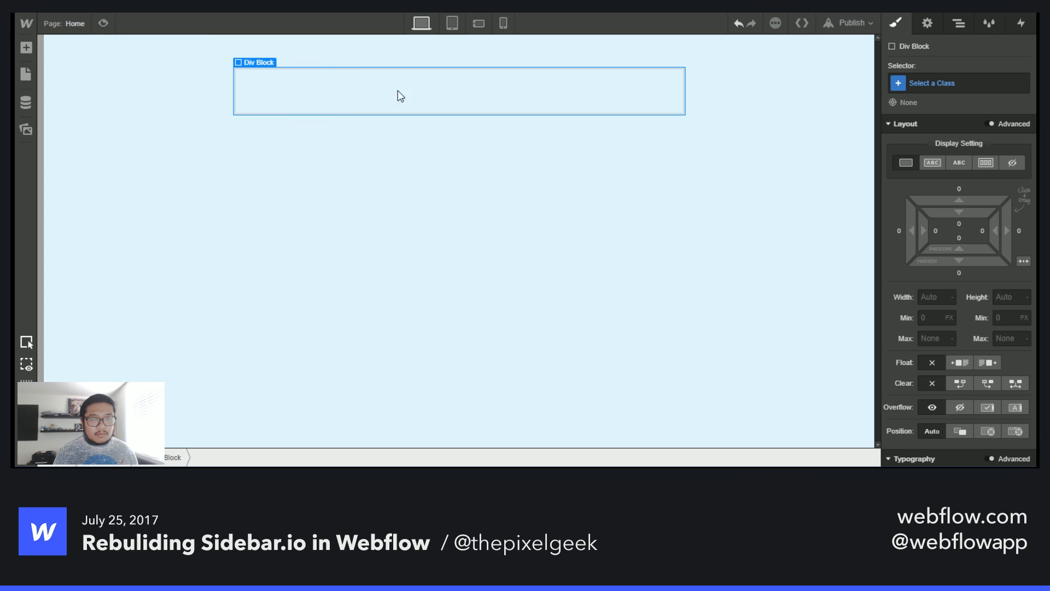
left_click(934, 84)
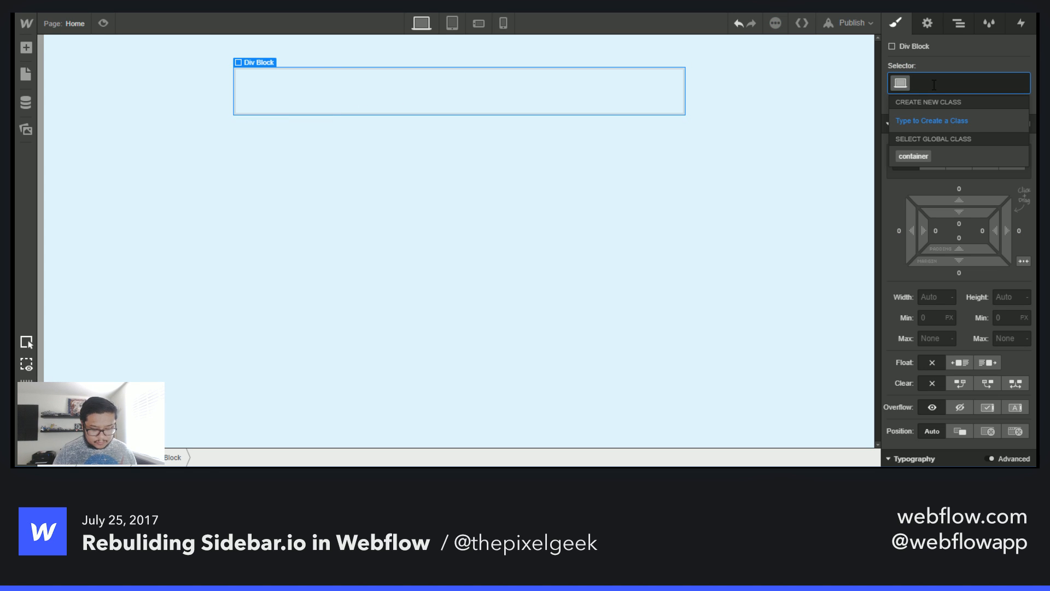
type("l")
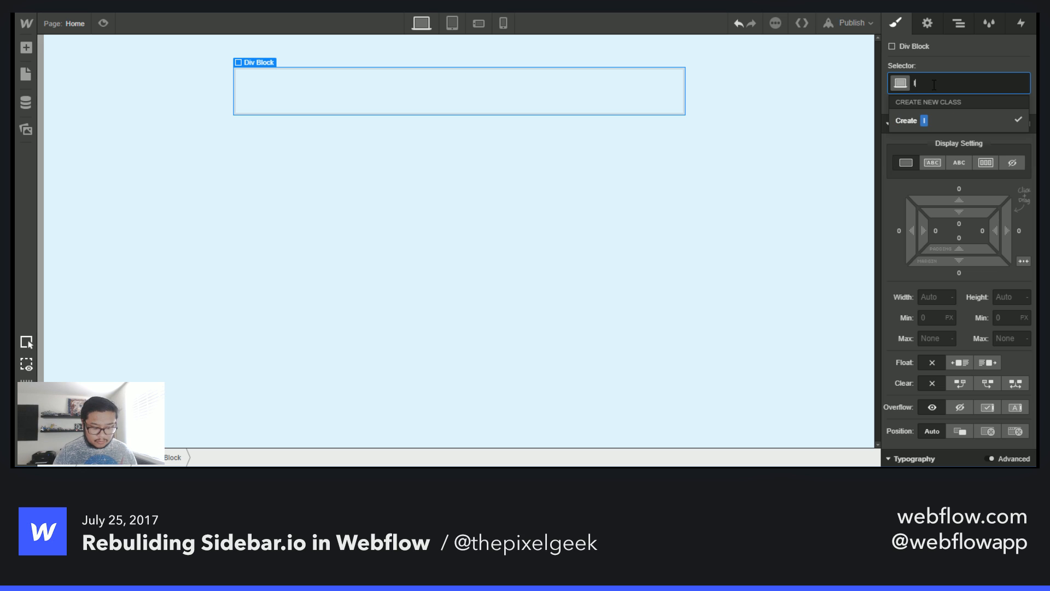
type("ogo r")
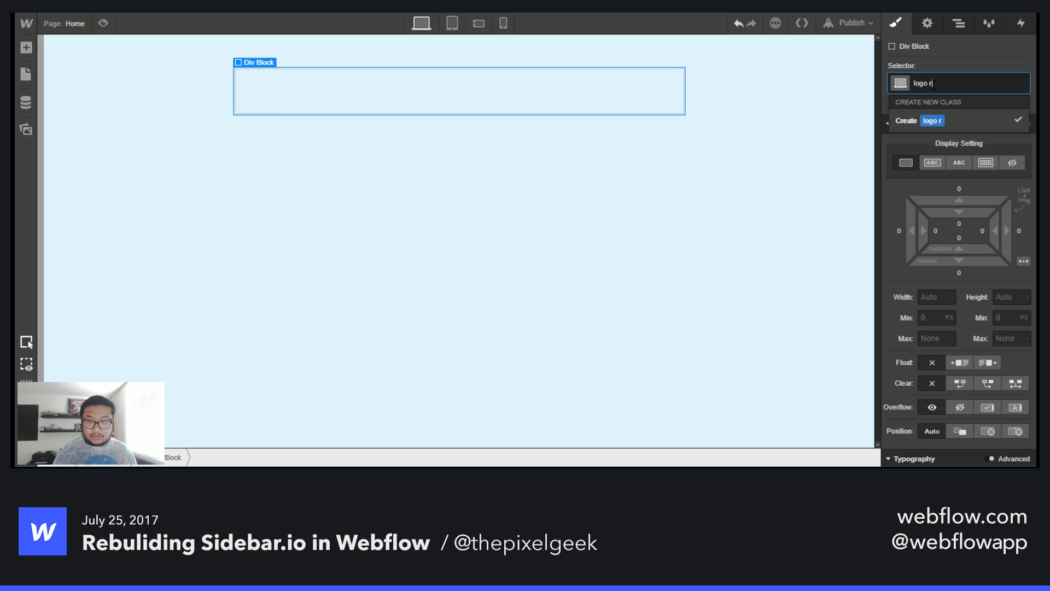
type("ow")
key("Return")
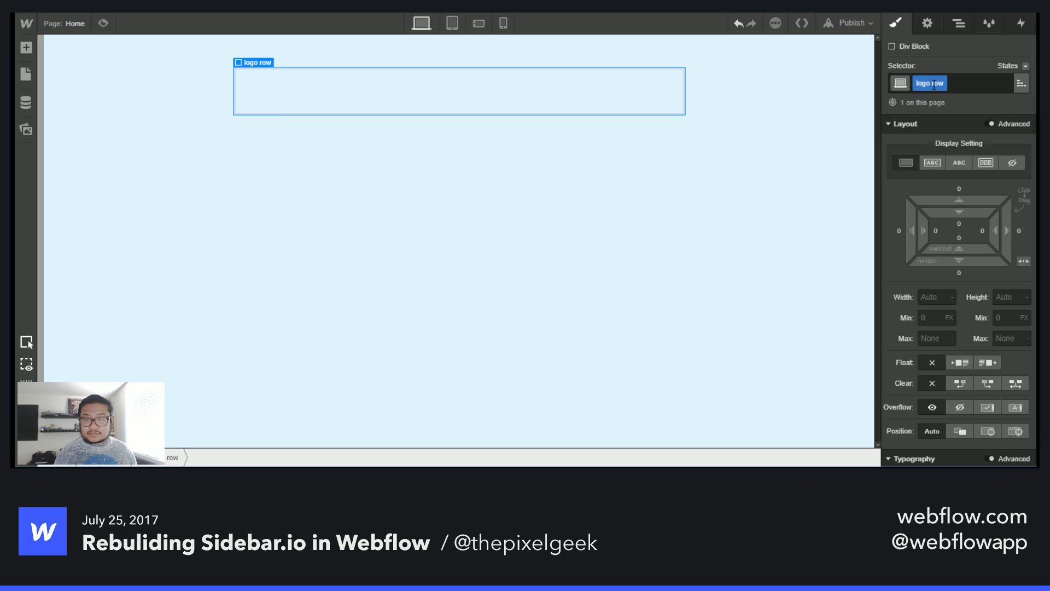
left_click(988, 162)
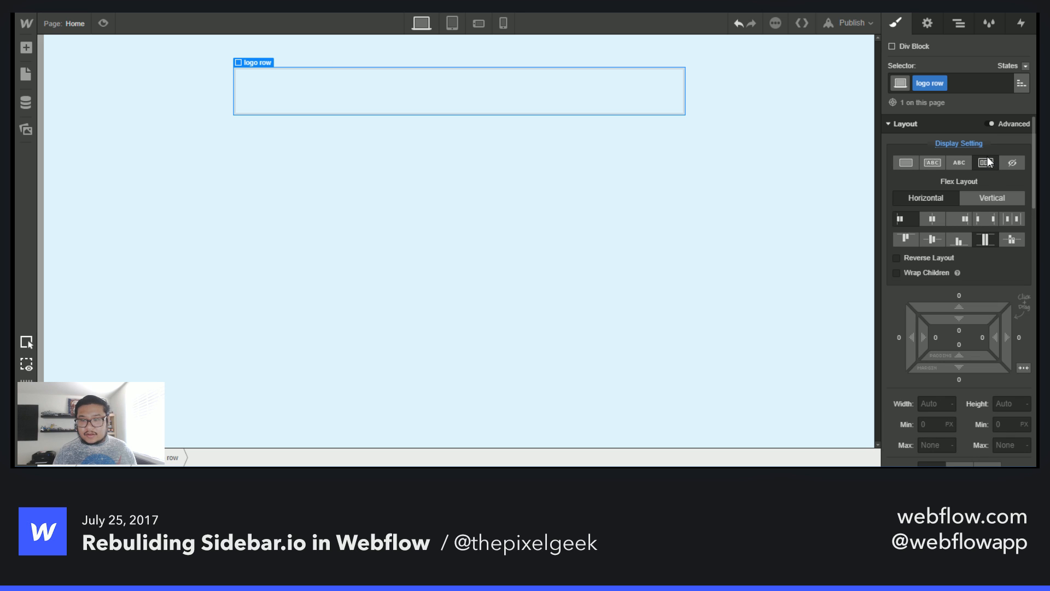
- Browse the images in the Assets panel
key("a")
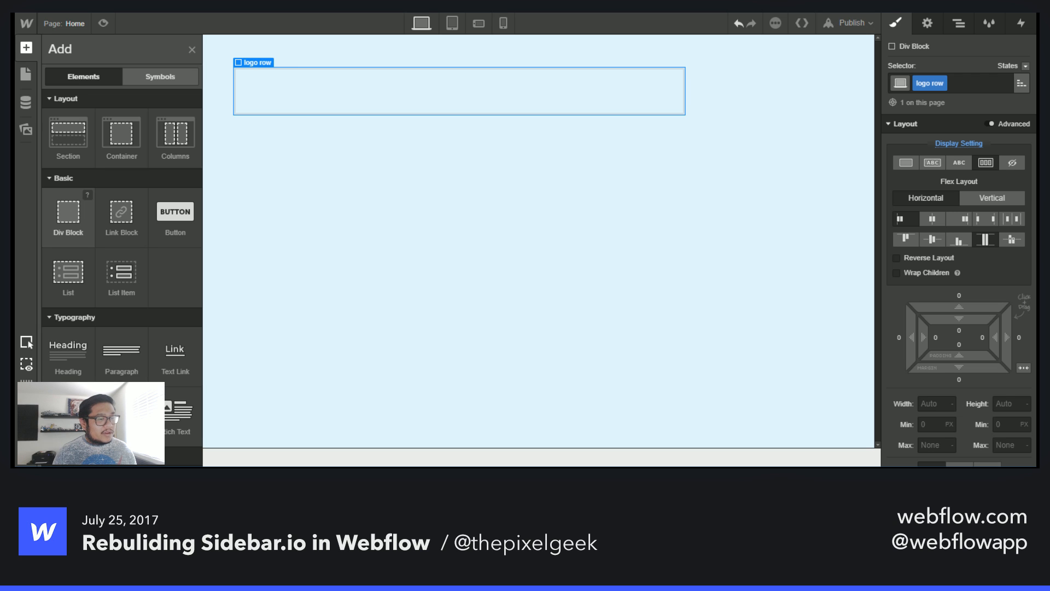
scroll(122, 235, "down", 4)
left_click(23, 131)
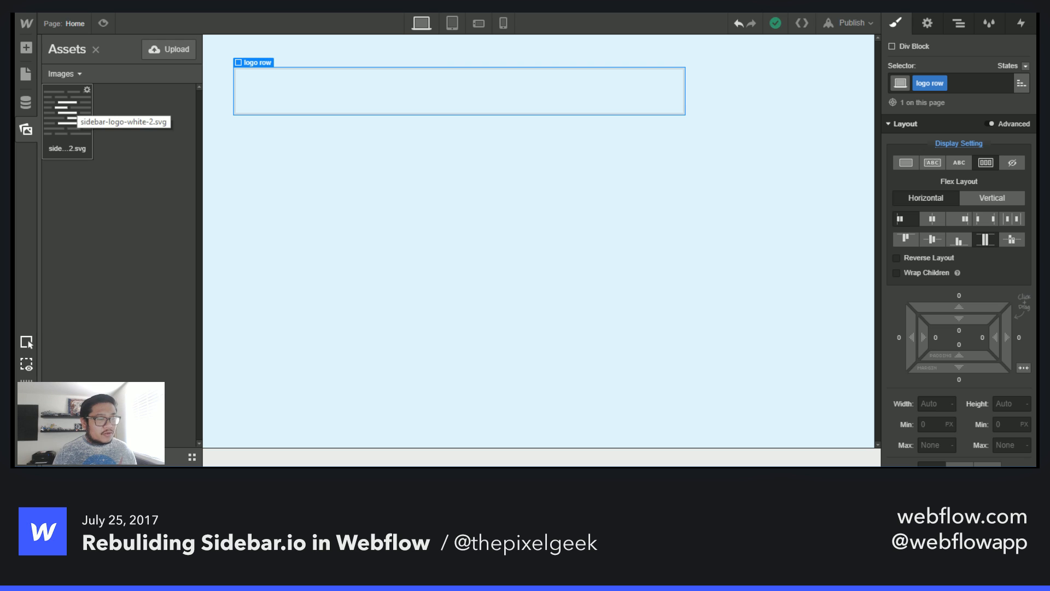
left_click(29, 74)
key("a")
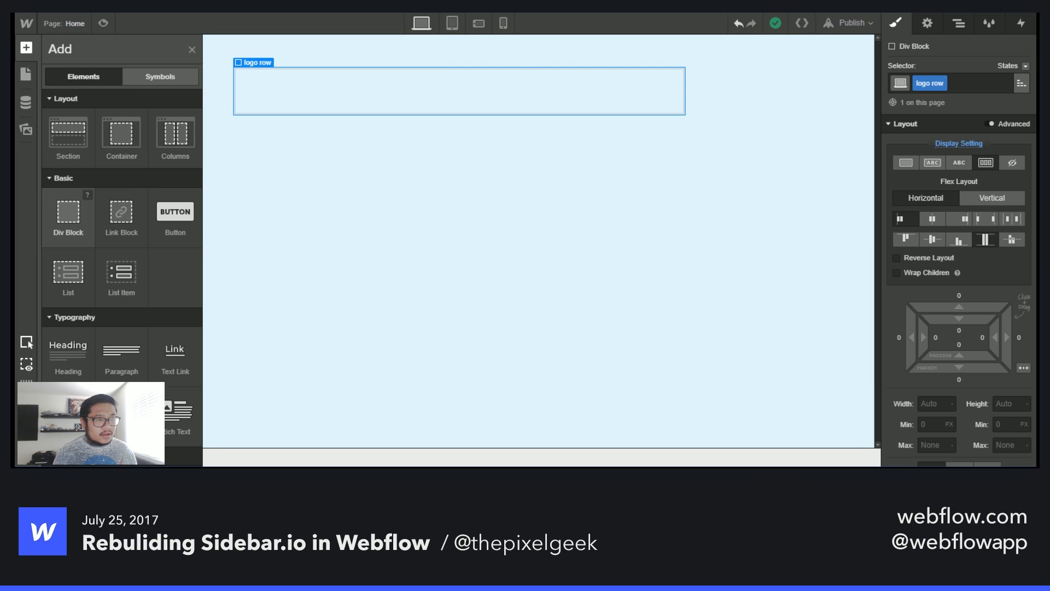
- Add a Div Block inside the logo row and give it the new class logo
left_click_drag(68, 211, 258, 90)
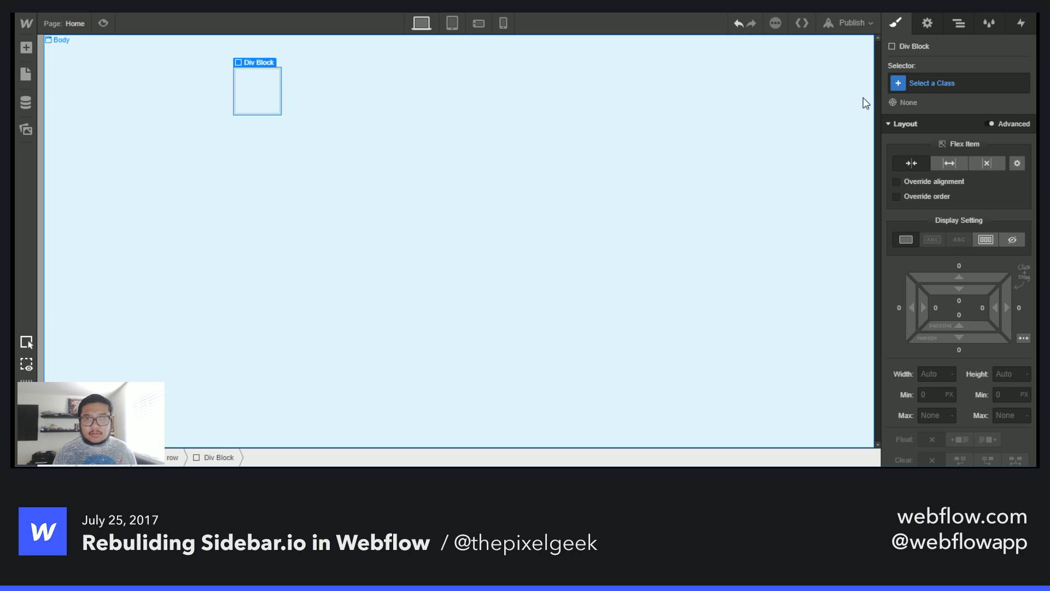
left_click(936, 83)
type("logo")
key("Return")
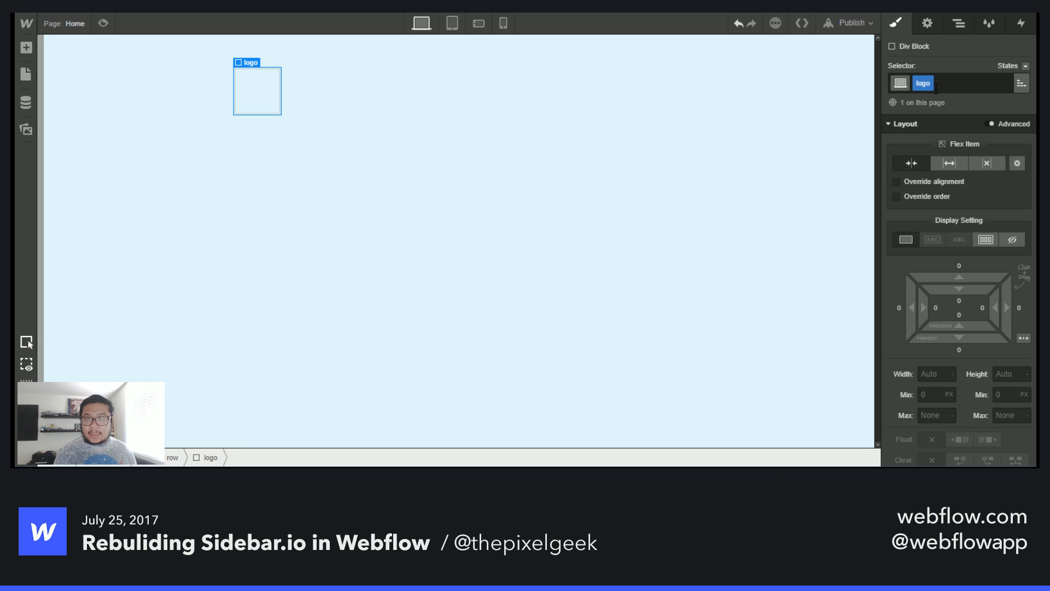
- Set the logo block's background color to the Coral swatch
scroll(973, 261, "down", 5)
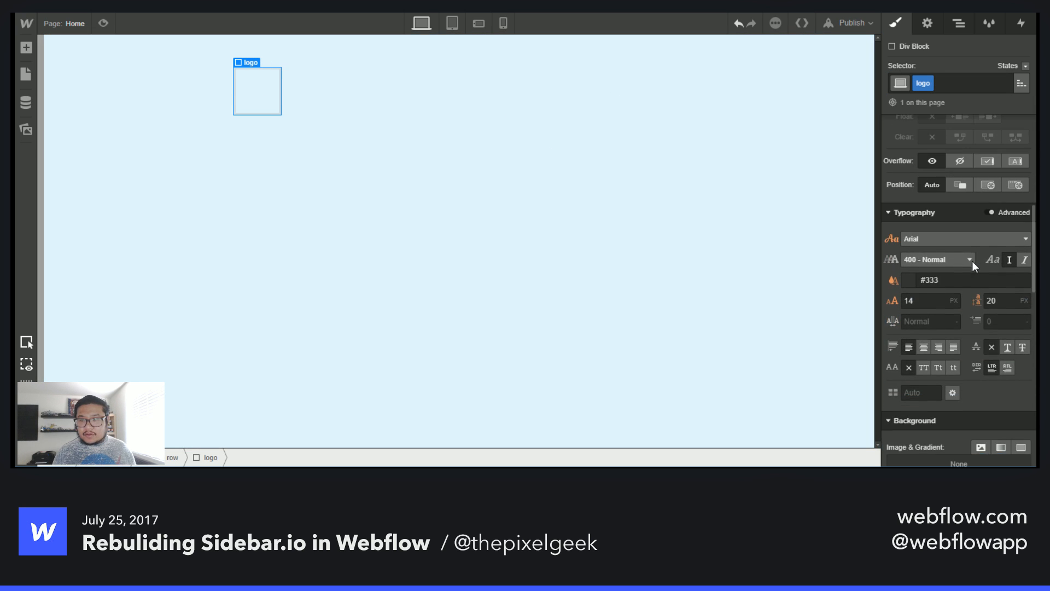
scroll(972, 261, "down", 4)
left_click(959, 302)
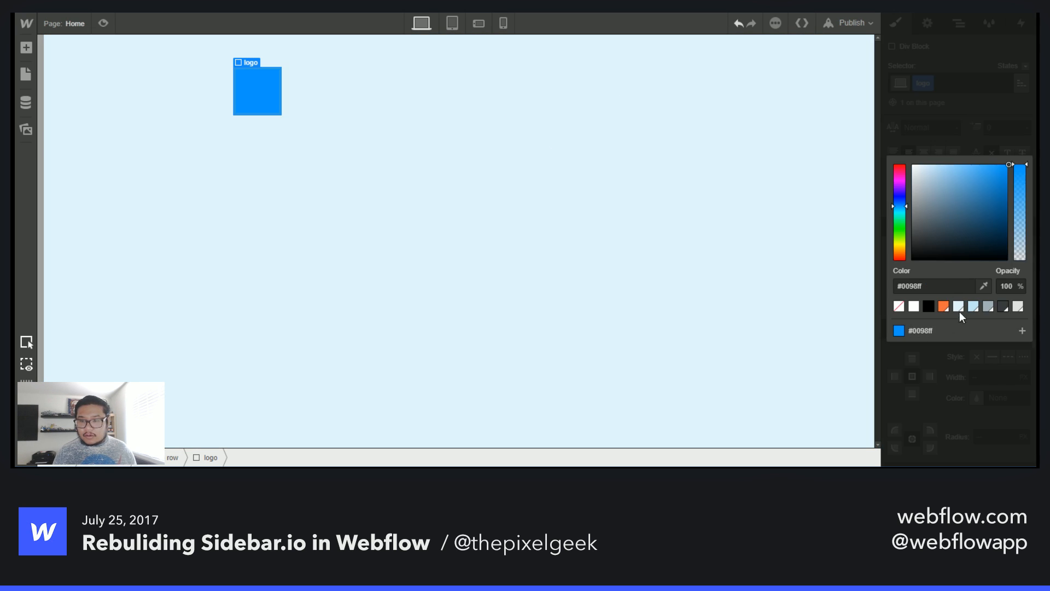
left_click(943, 305)
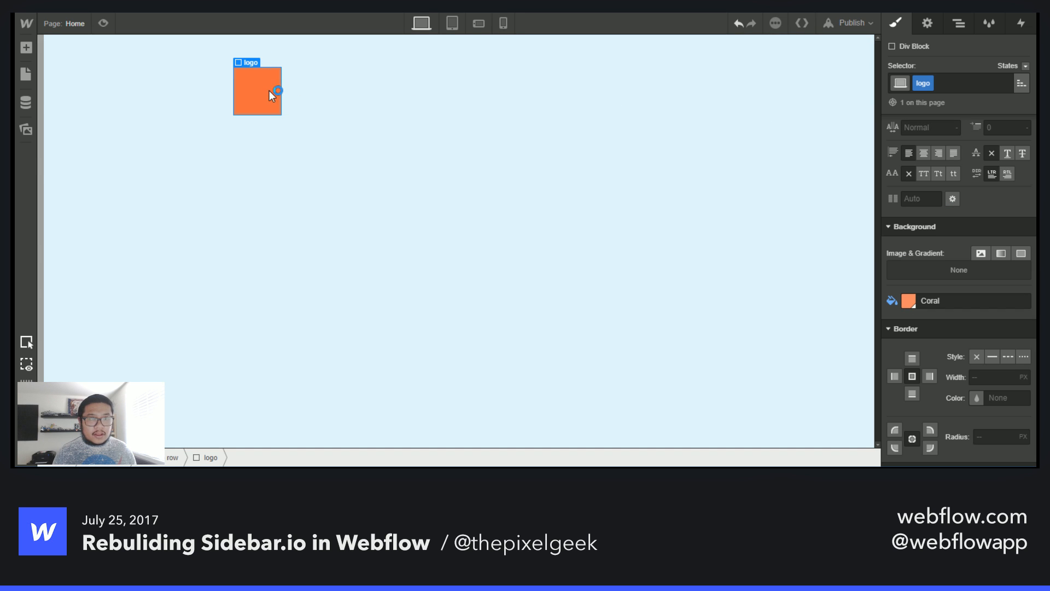
- Place the sidebar SVG image from the Assets panel inside the logo block
key("a")
left_click(20, 125)
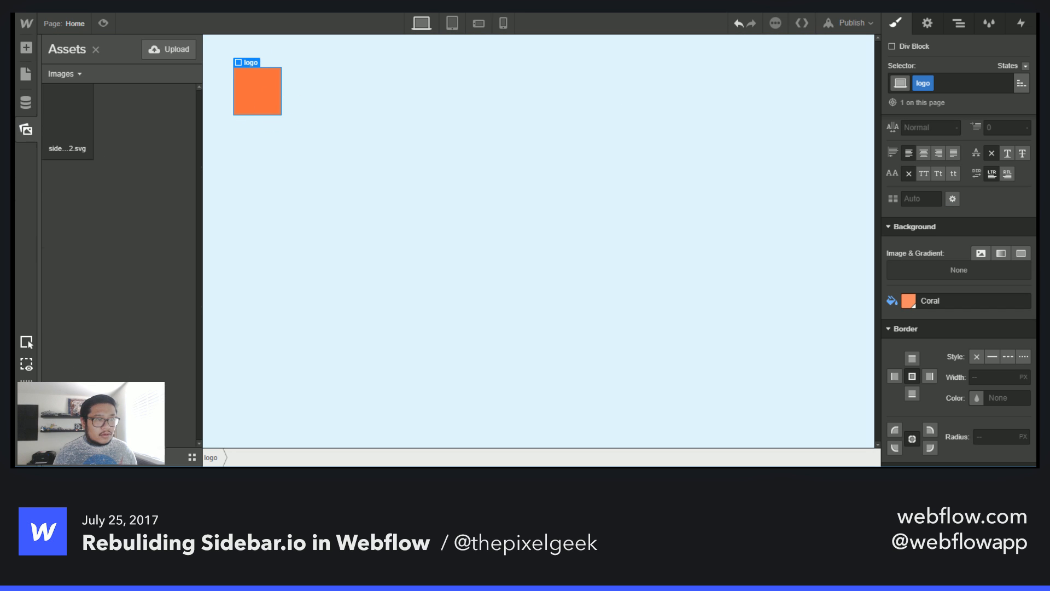
left_click_drag(68, 118, 257, 82)
key("Escape")
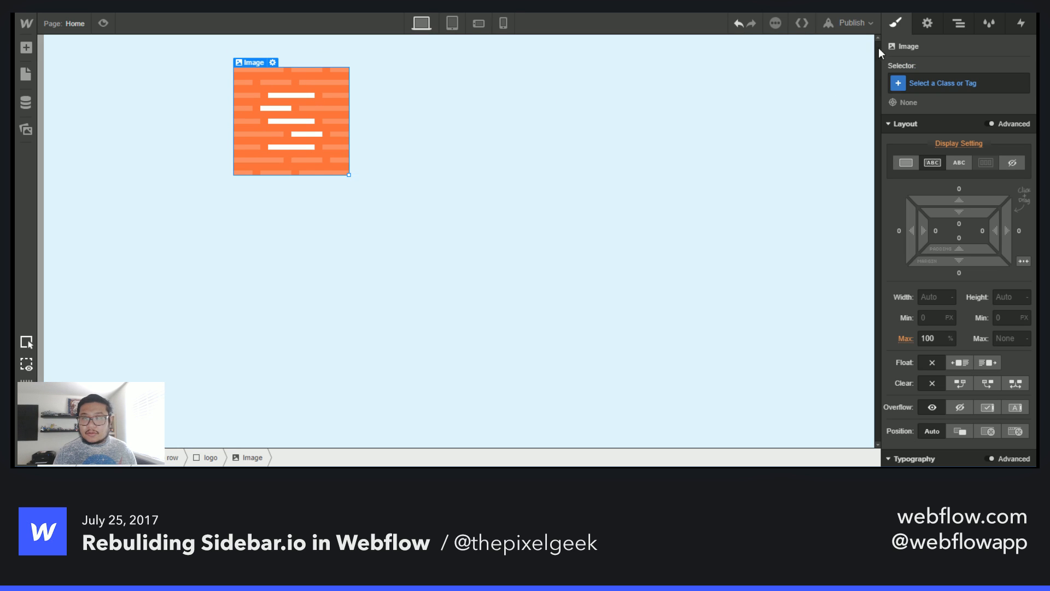
- Select the logo block in the Navigator and set its maximum width to 100 px
left_click(958, 23)
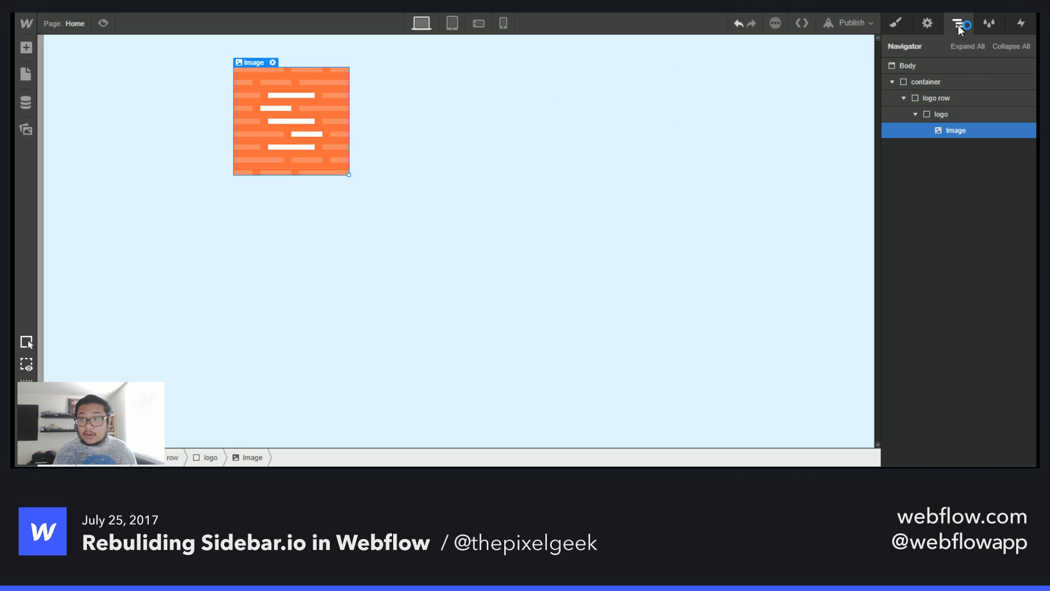
left_click(935, 114)
left_click(895, 27)
scroll(970, 363, "down", 3)
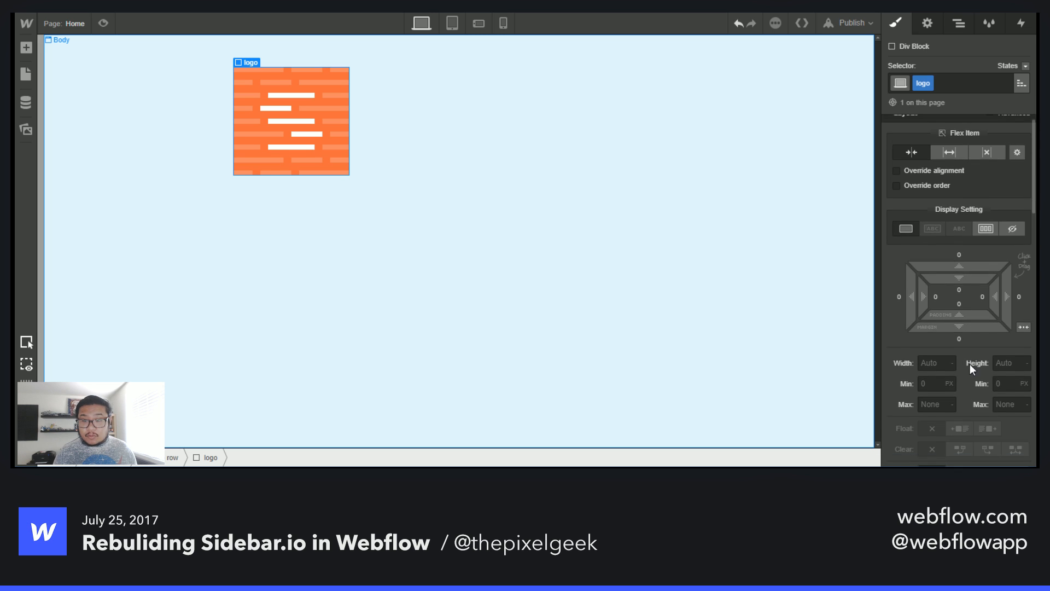
left_click(930, 350)
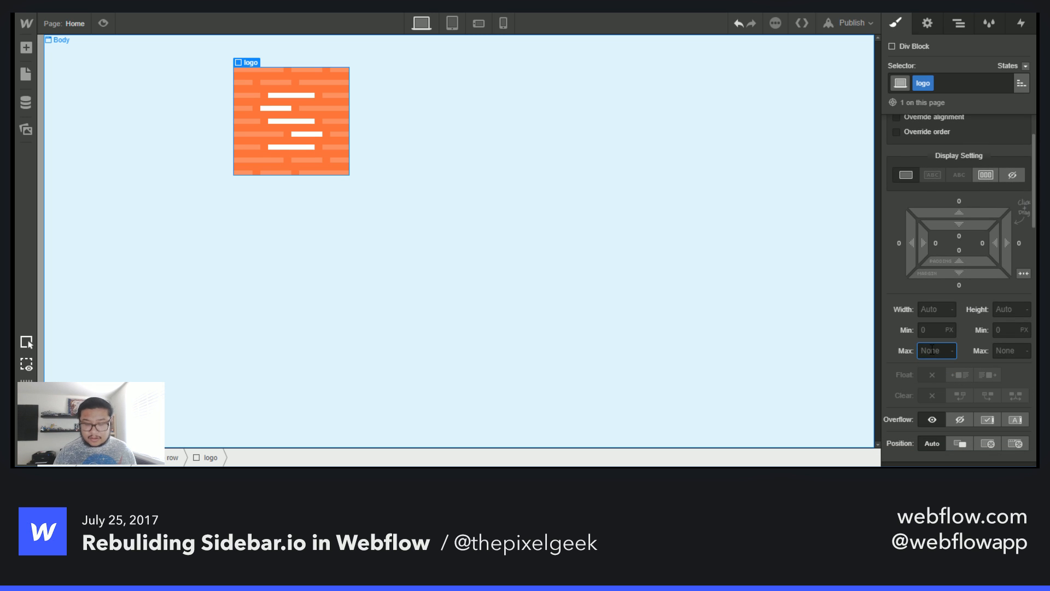
type("150")
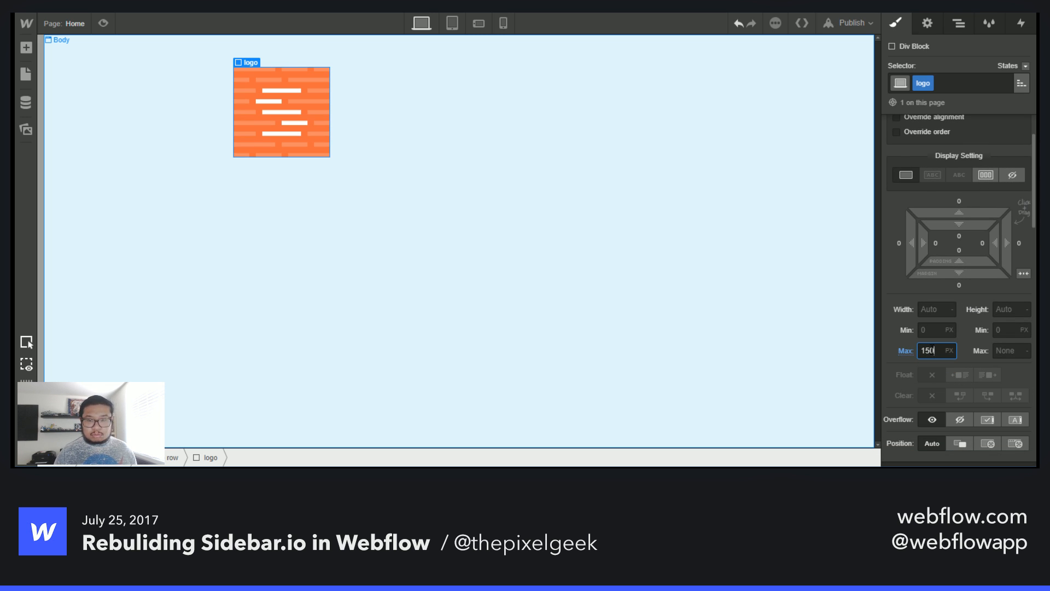
key("shift+Down")
key("shift+Down")
key("shift+Down")
key("shift+Down")
key("shift+Down")
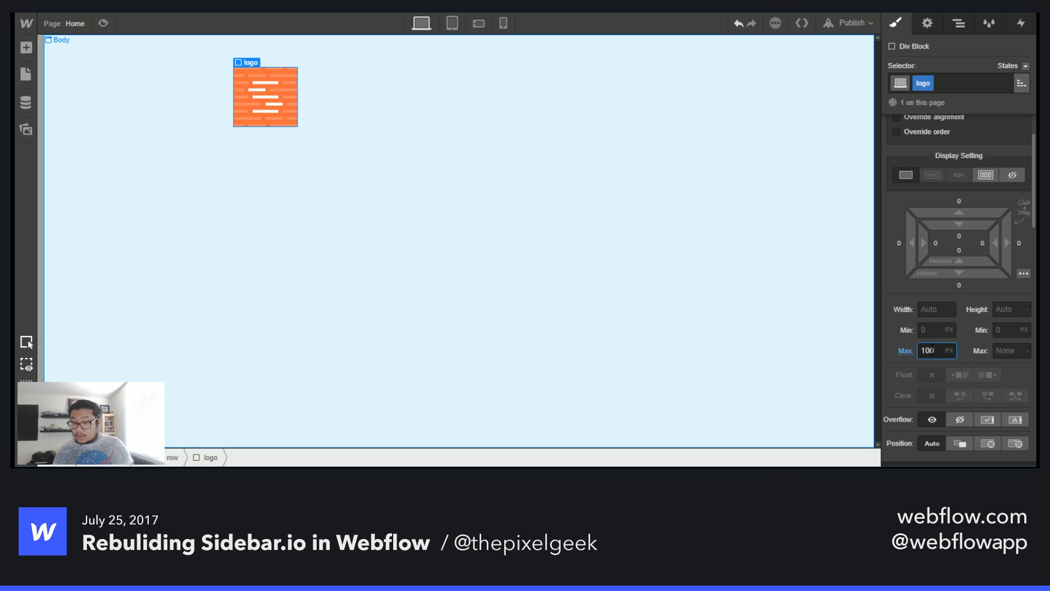
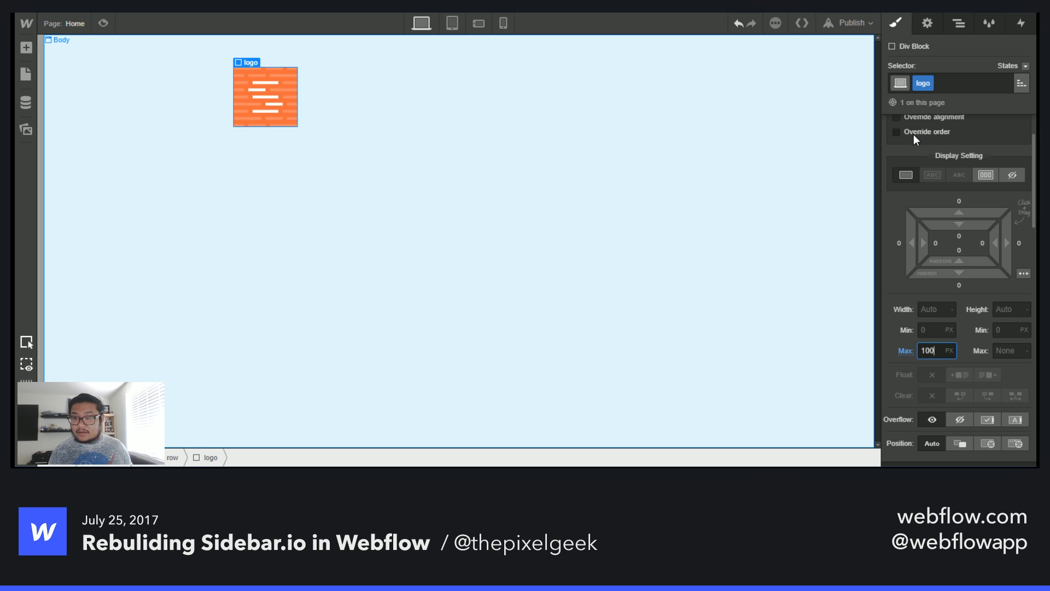
- Set the Body (All Pages) tag's font to Open Sans
scroll(970, 290, "down", 5)
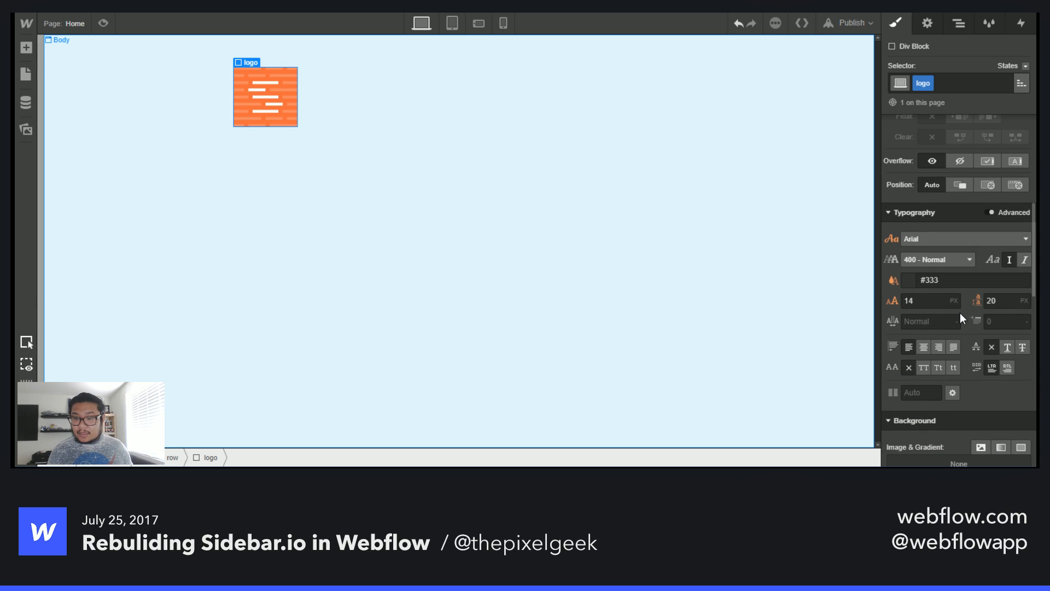
scroll(960, 313, "up", 6)
left_click(958, 23)
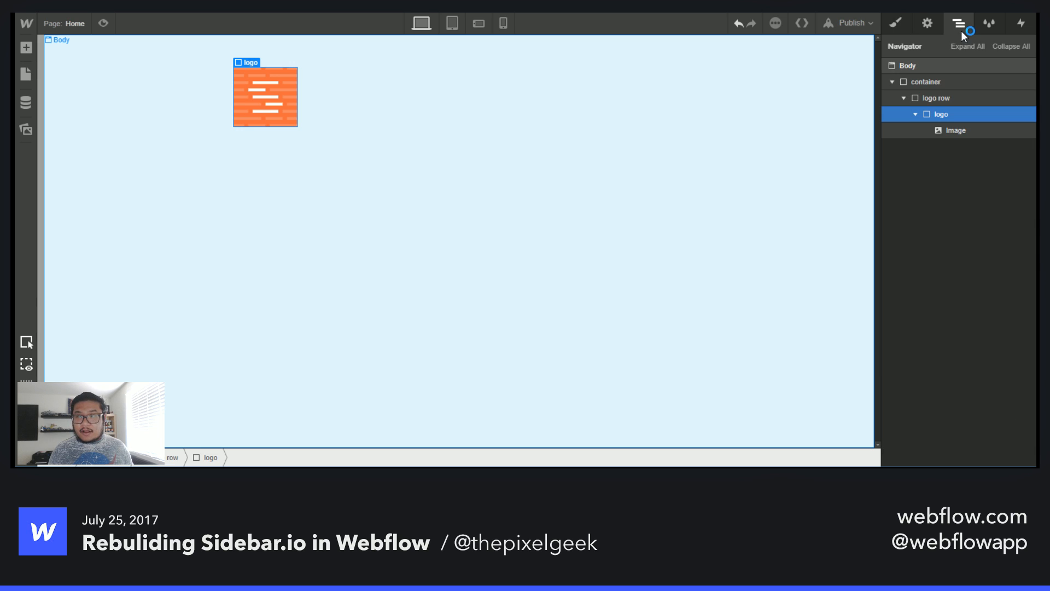
left_click(931, 66)
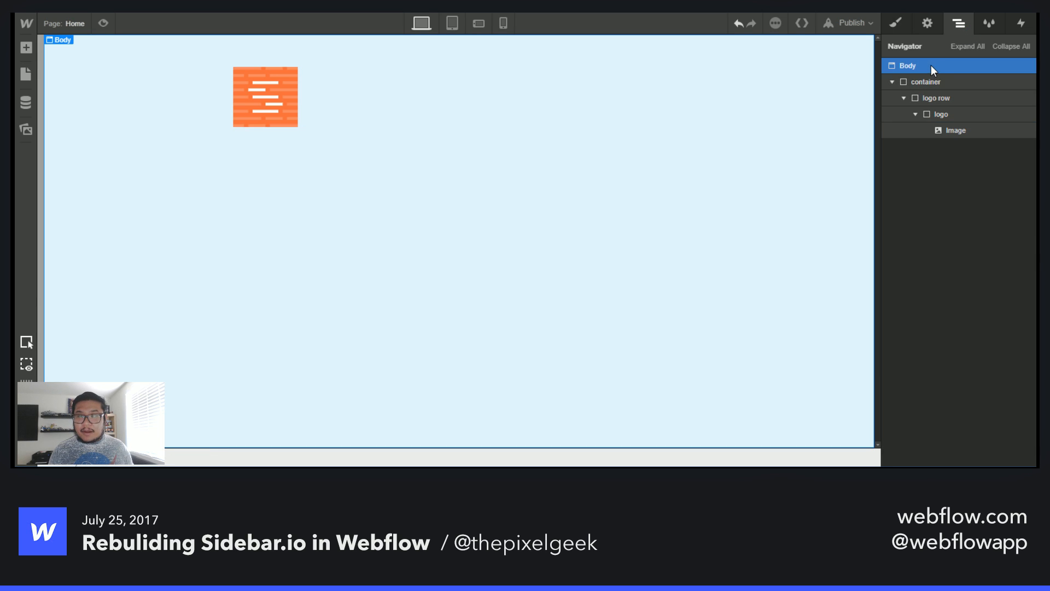
left_click(897, 23)
left_click(966, 81)
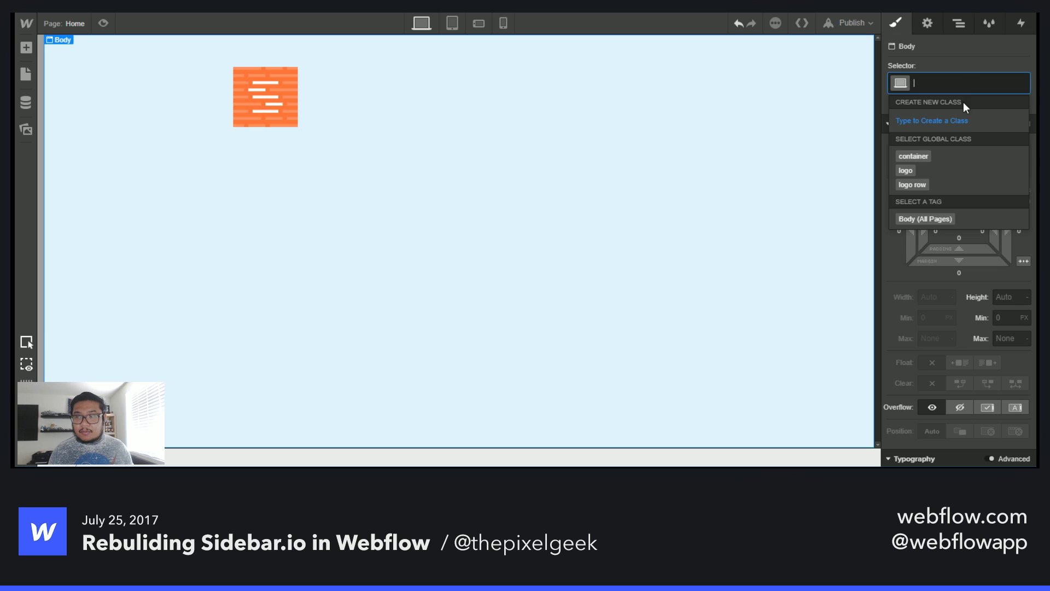
left_click(934, 219)
scroll(943, 343, "down", 5)
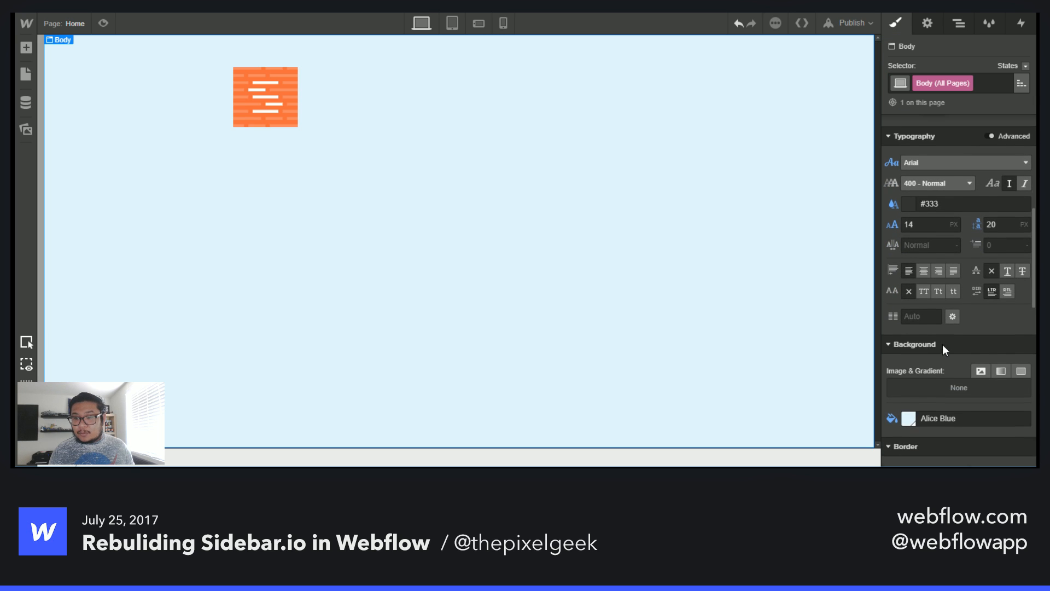
left_click(953, 160)
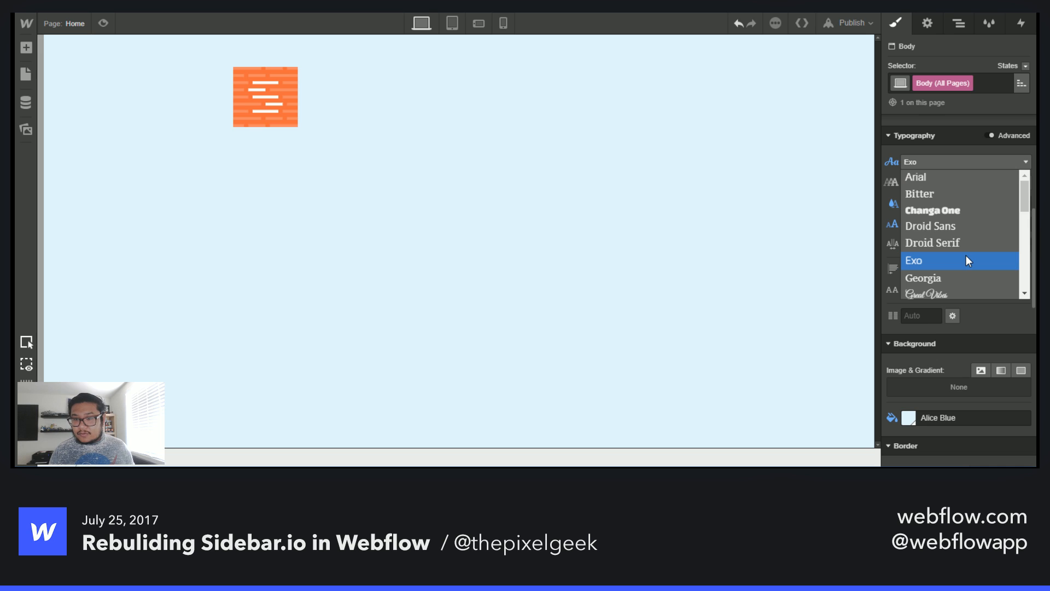
scroll(966, 255, "down", 5)
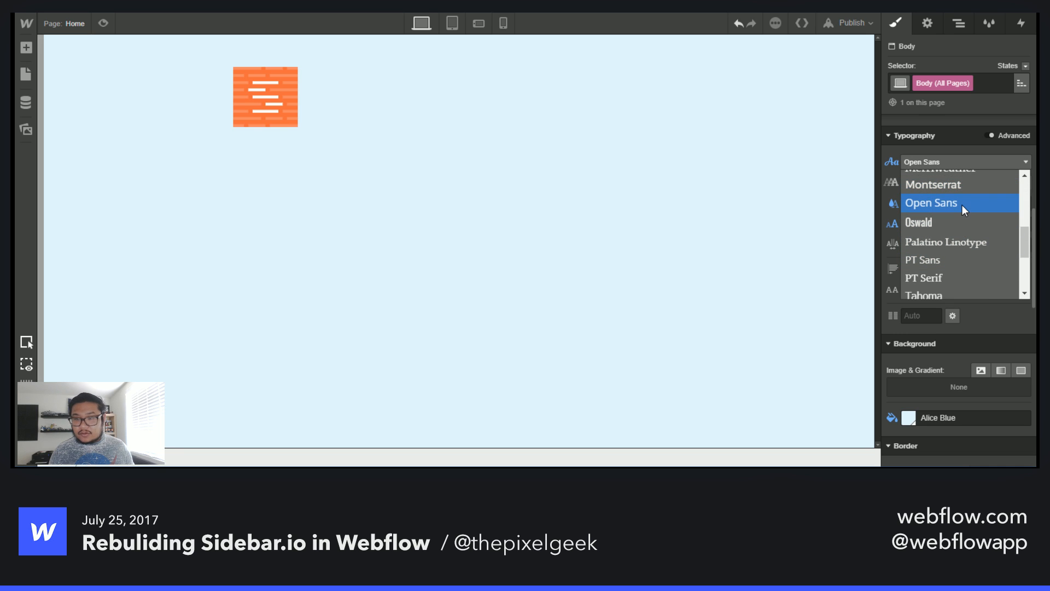
left_click(963, 205)
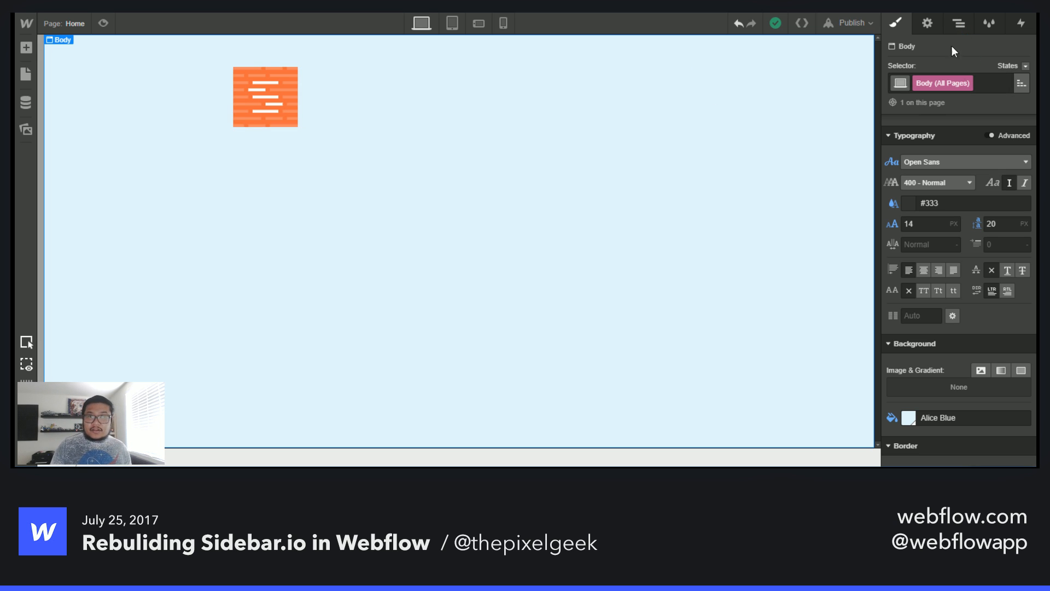
- Create a new interaction named logo hover on the logo block and add a Hover trigger
left_click(958, 22)
left_click(951, 117)
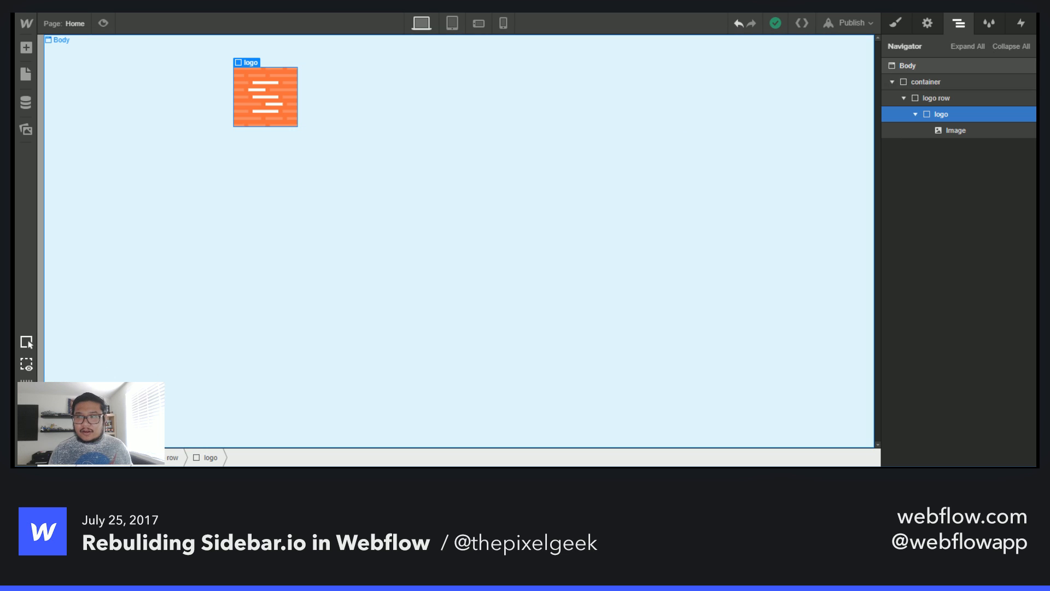
left_click(1021, 26)
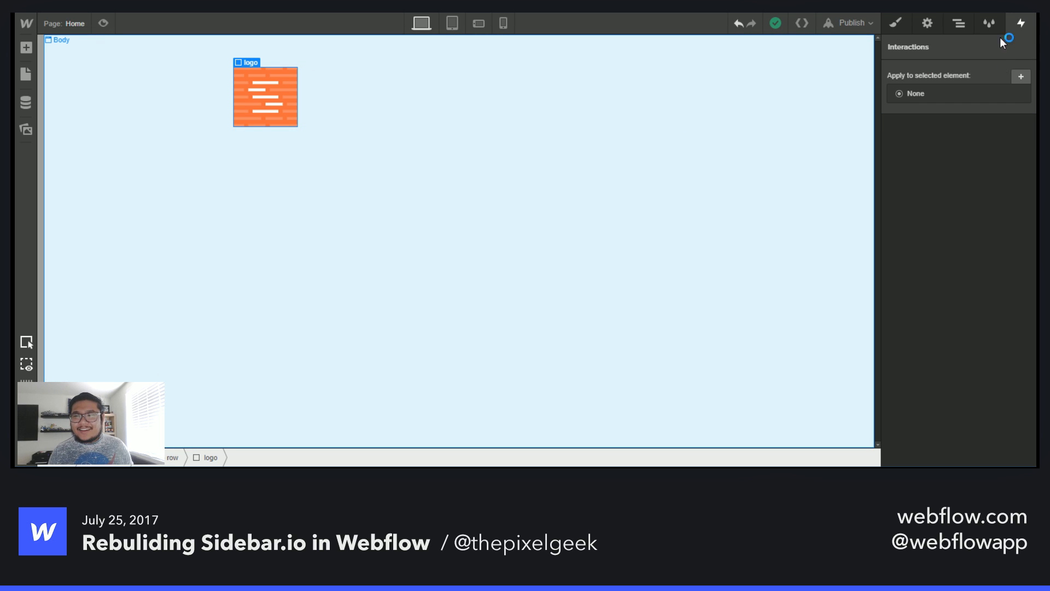
left_click(1021, 77)
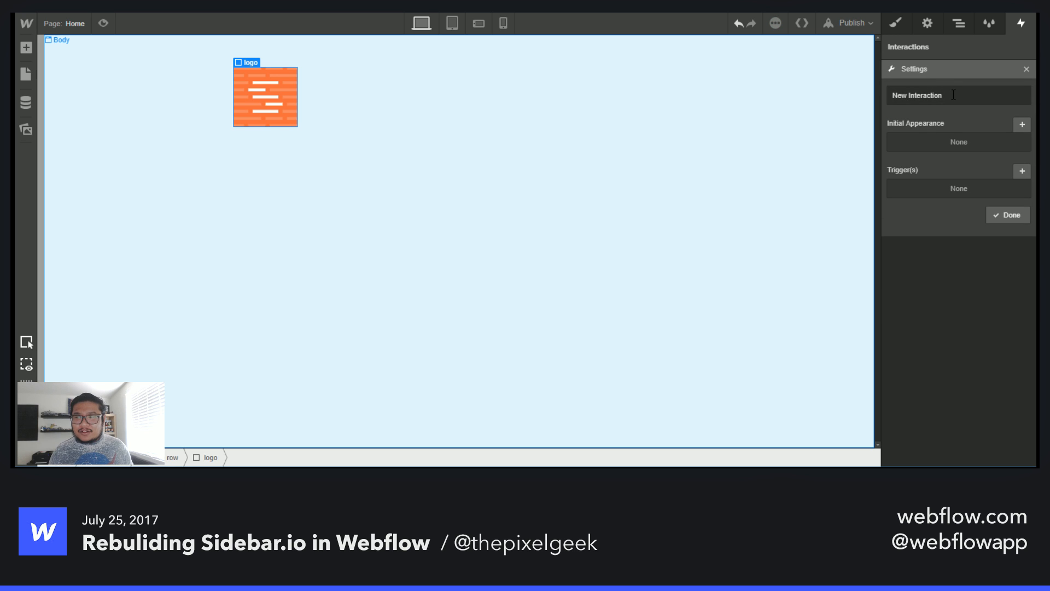
key("ctrl+a")
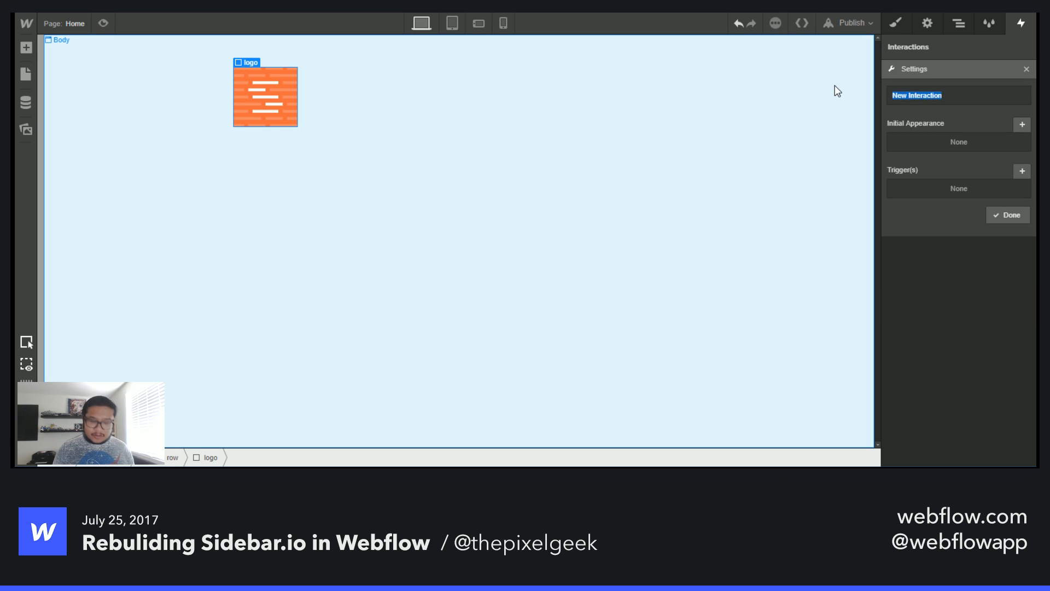
type("logo hover")
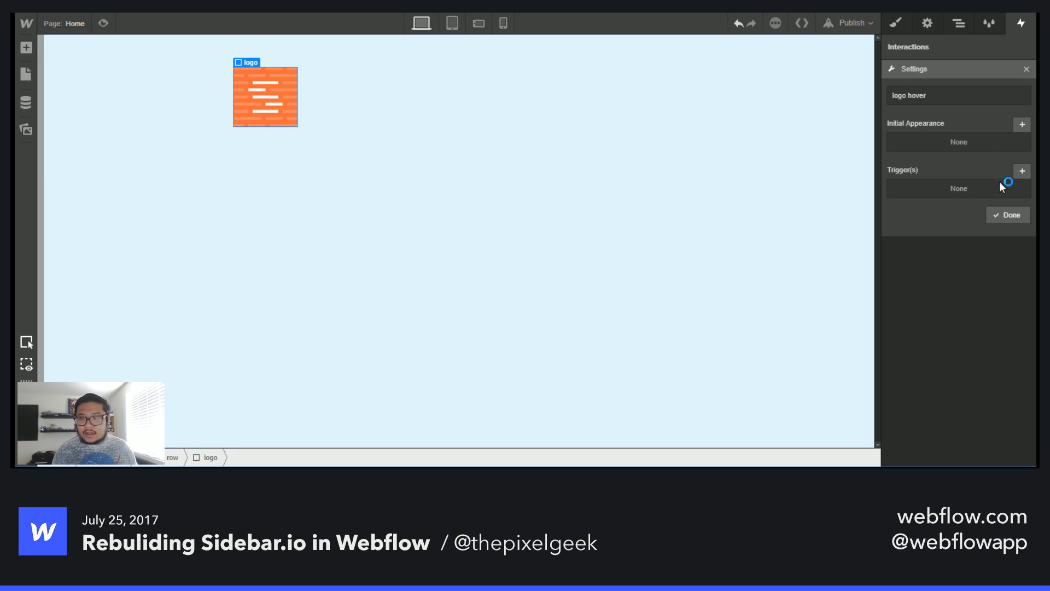
left_click(1022, 171)
left_click(1010, 225)
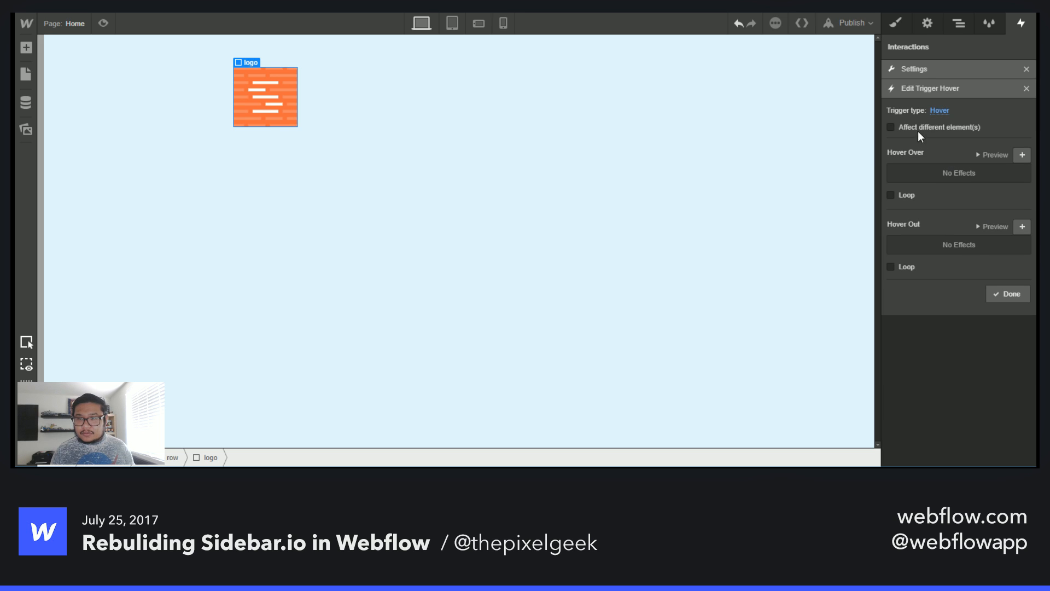
- Add a Hover Over step that rotates the logo 180° on the Z axis with a 250 ms transition
left_click(1022, 155)
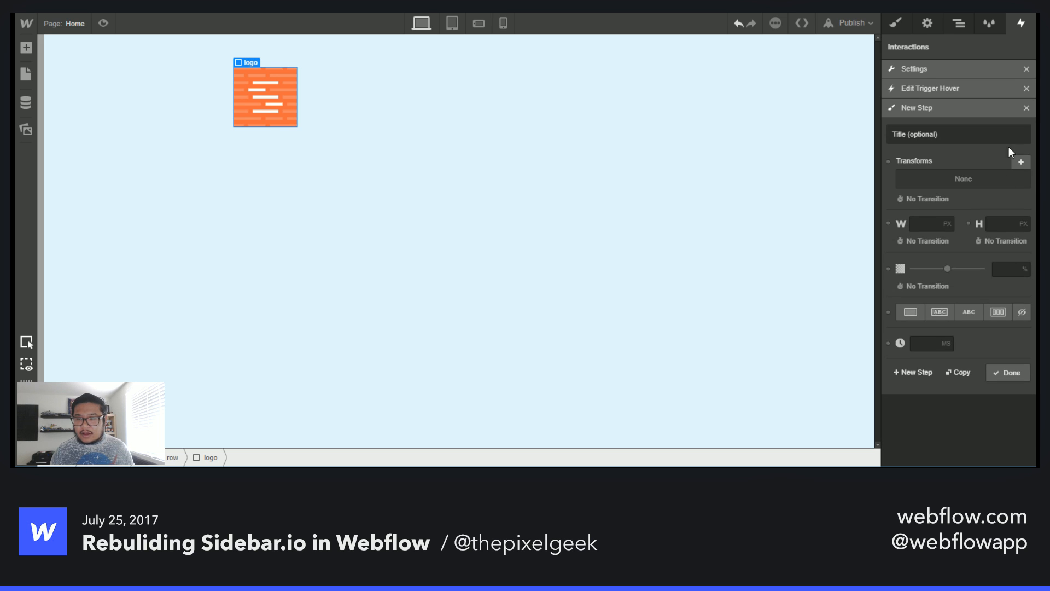
left_click(1021, 162)
left_click(977, 227)
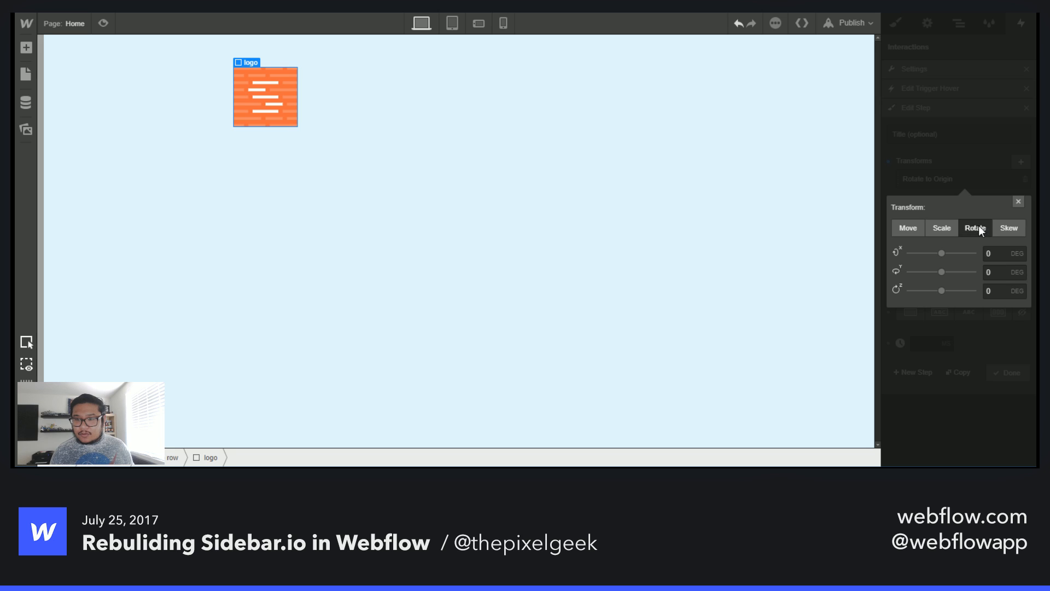
left_click(985, 291)
type("180")
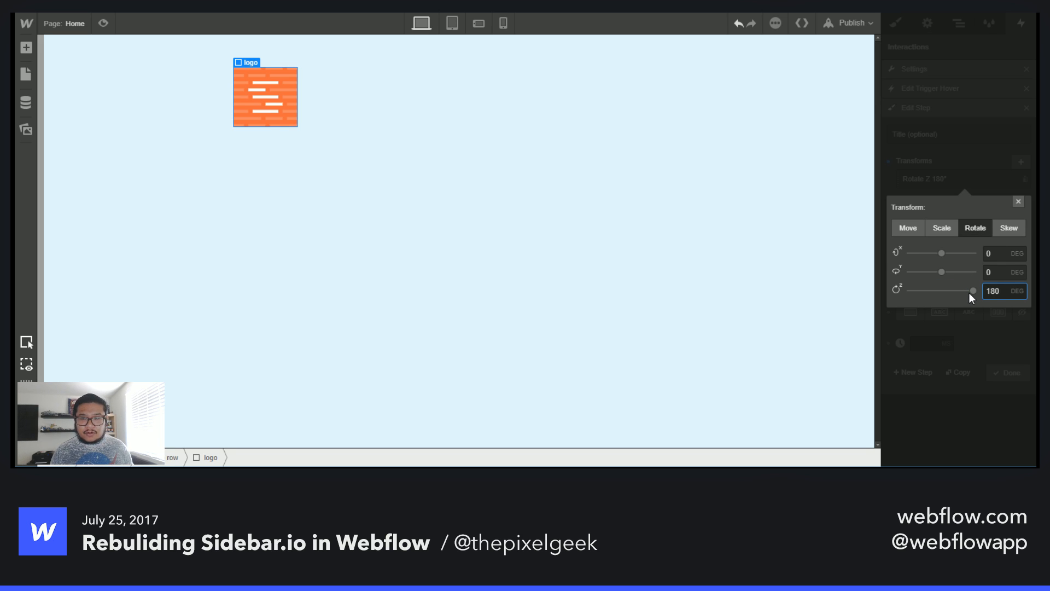
key("Return")
mouse_move(972, 292)
left_mouse_down()
mouse_move(941, 291)
mouse_move(982, 289)
left_mouse_up()
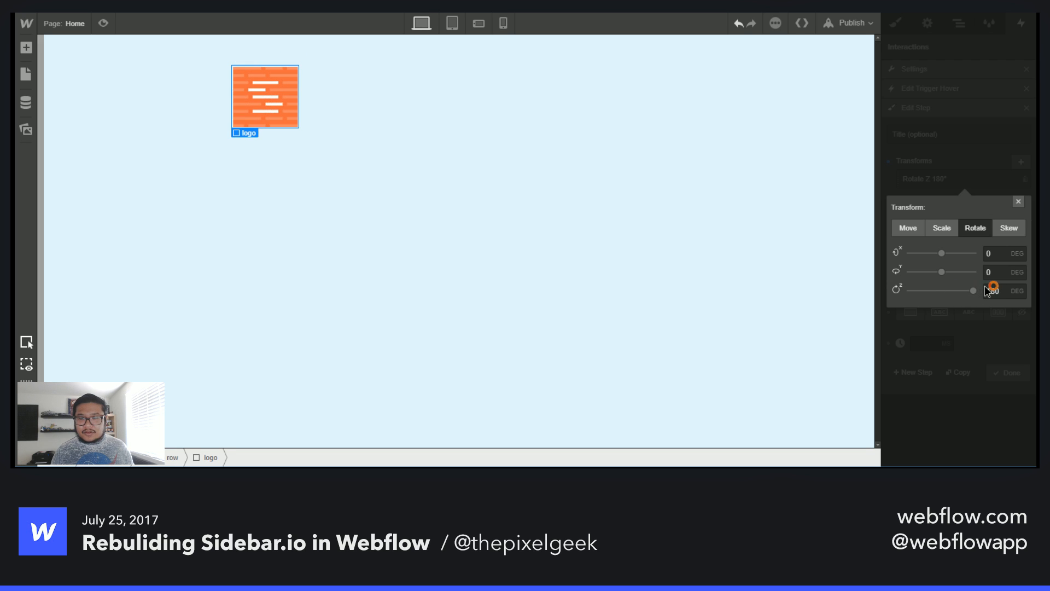
left_click(995, 160)
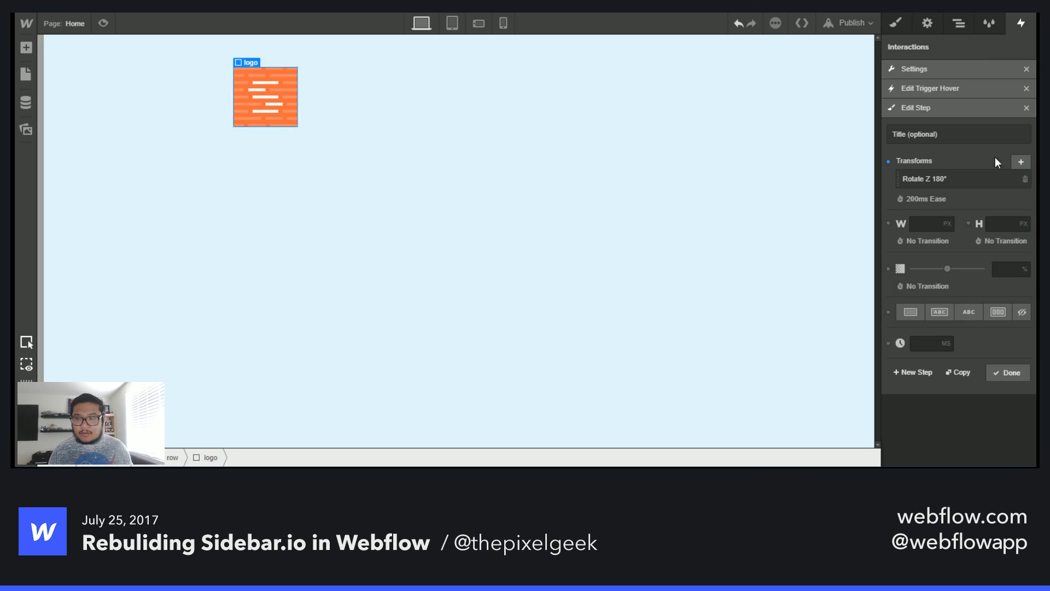
left_click(940, 198)
type("250")
key("Return")
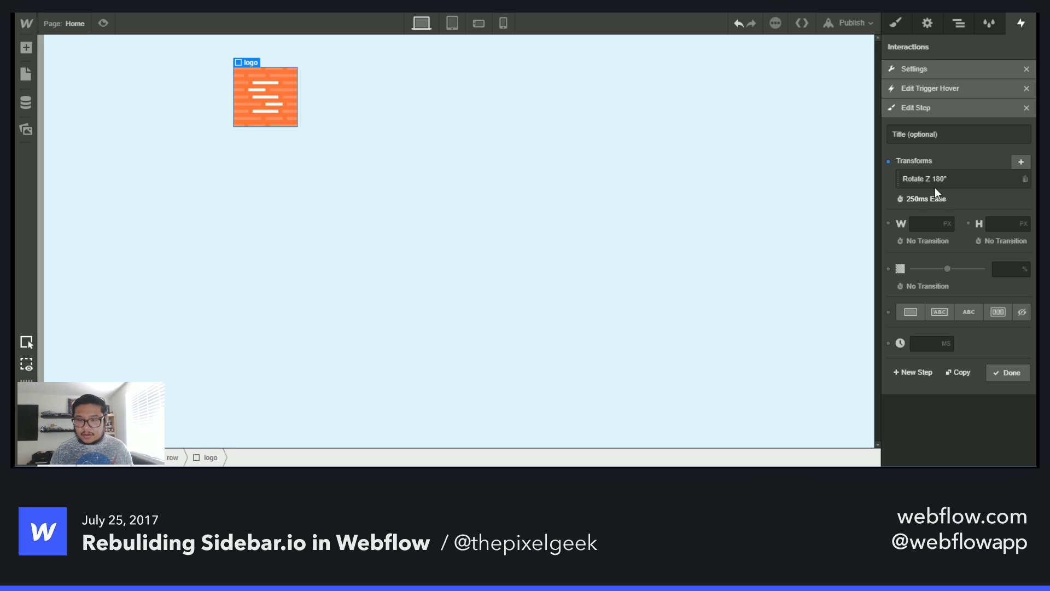
left_click(1006, 372)
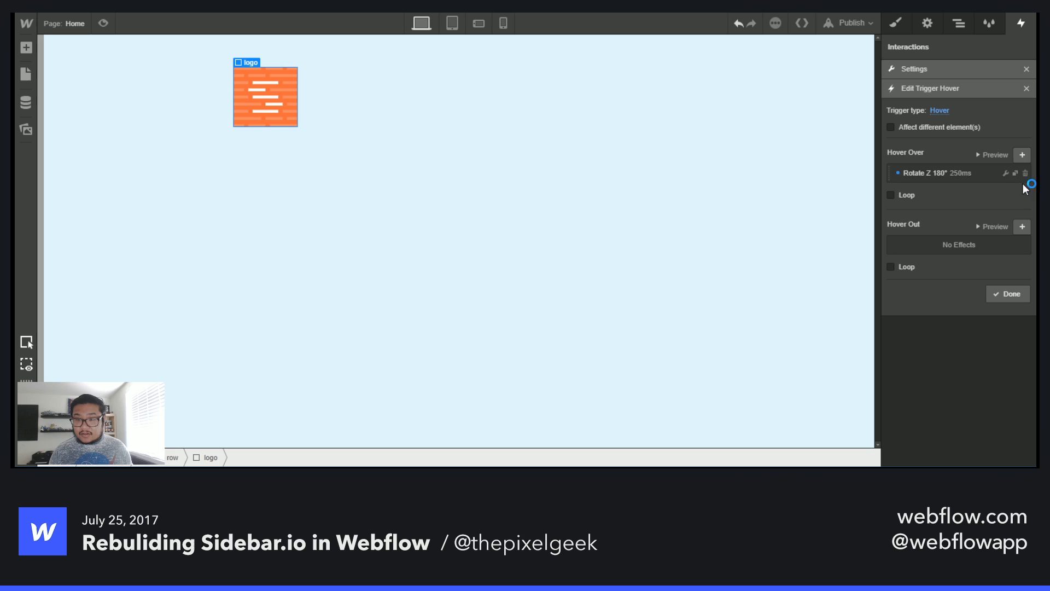
- Preview the hover animation and close the trigger and interaction settings
left_click(997, 154)
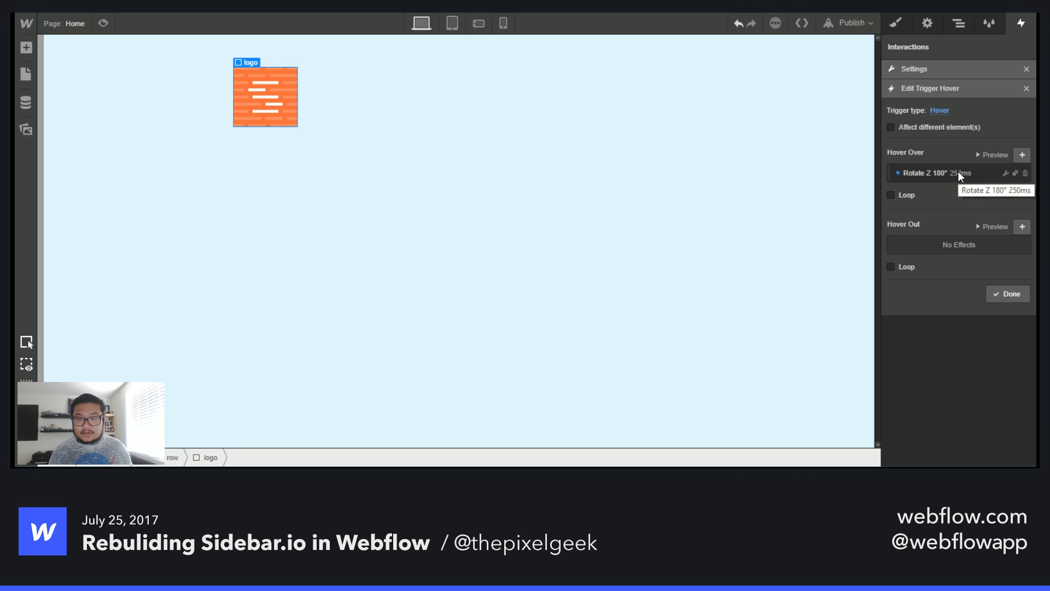
left_click(993, 155)
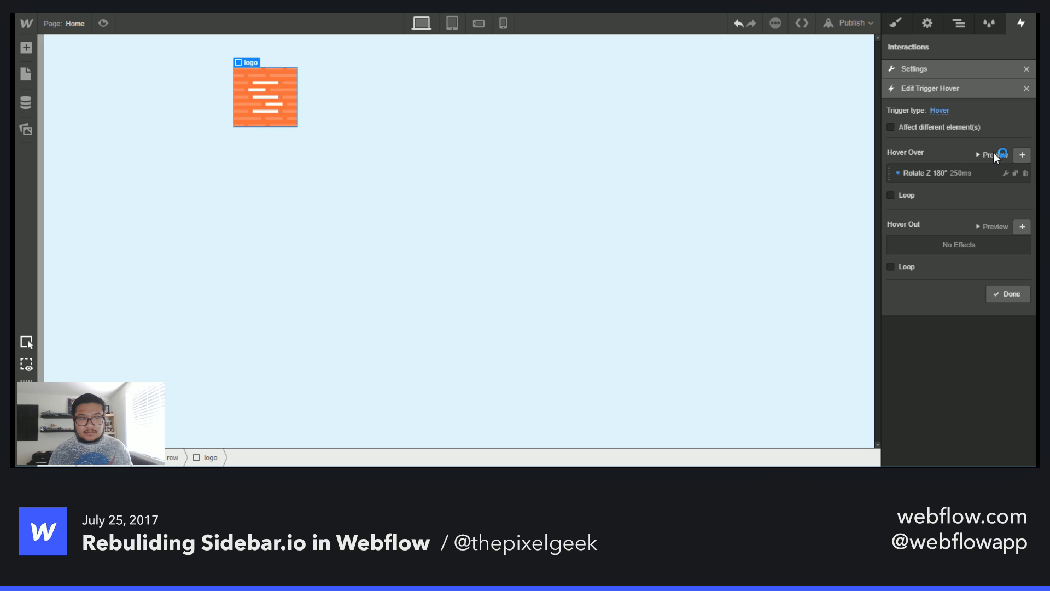
left_click(1012, 296)
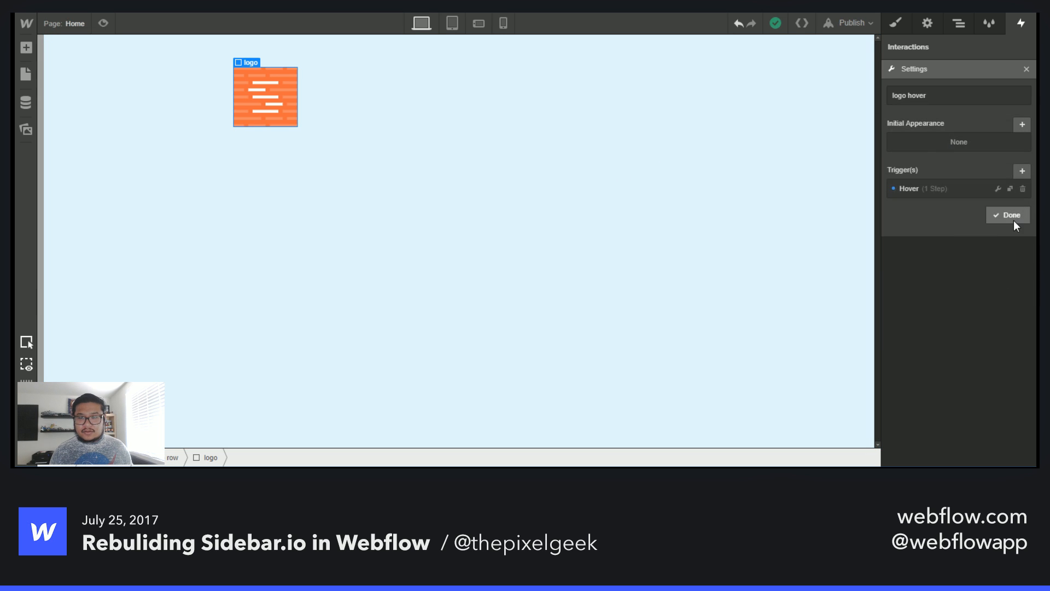
left_click(1014, 220)
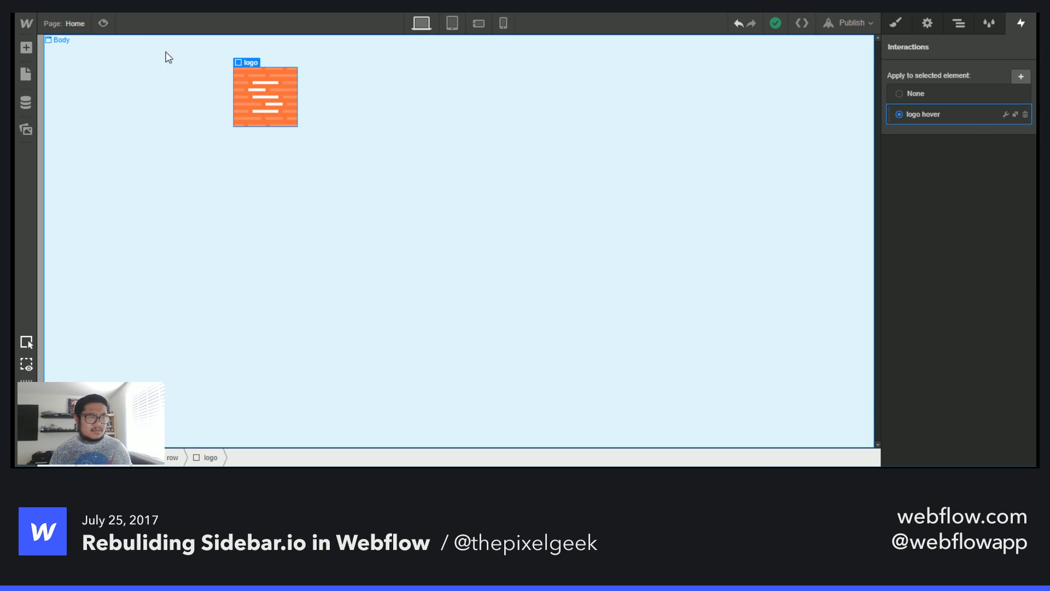
- Test the logo's hover rotation in preview mode on the canvas
left_click(103, 23)
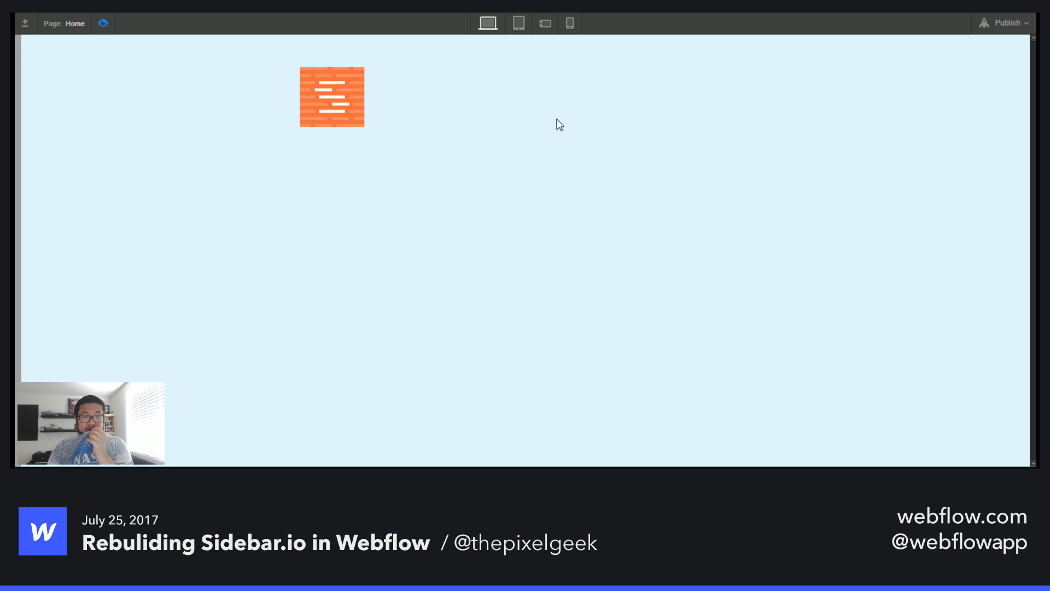
left_click(103, 23)
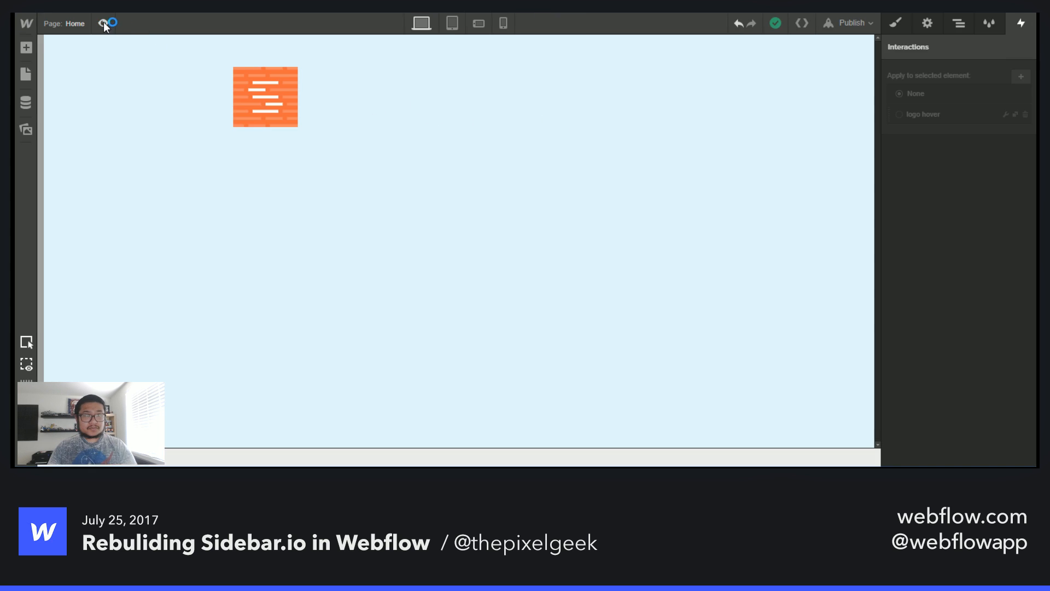
left_click(103, 23)
left_click(102, 23)
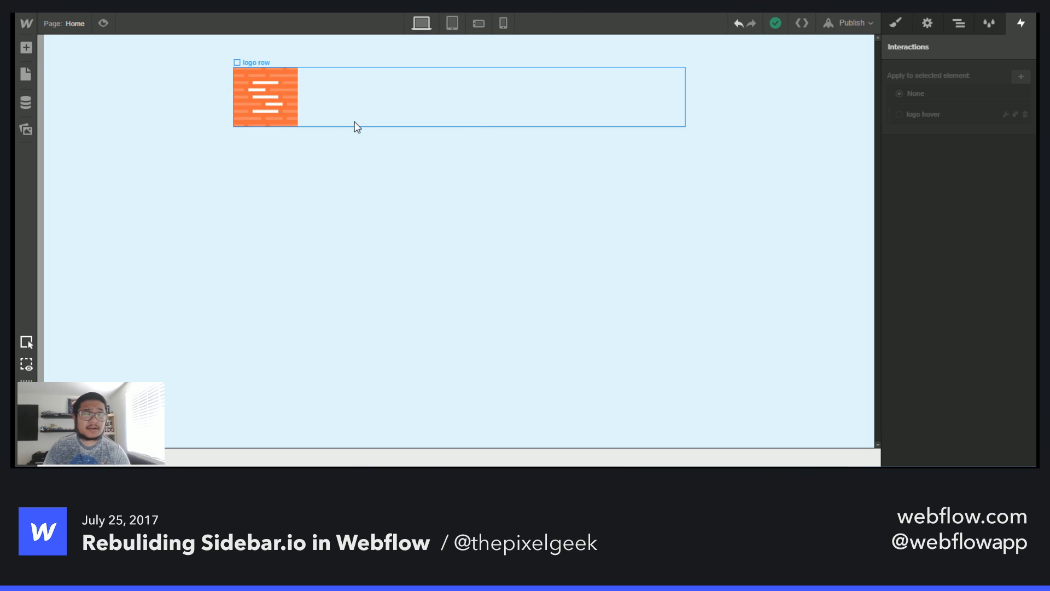
left_click(103, 24)
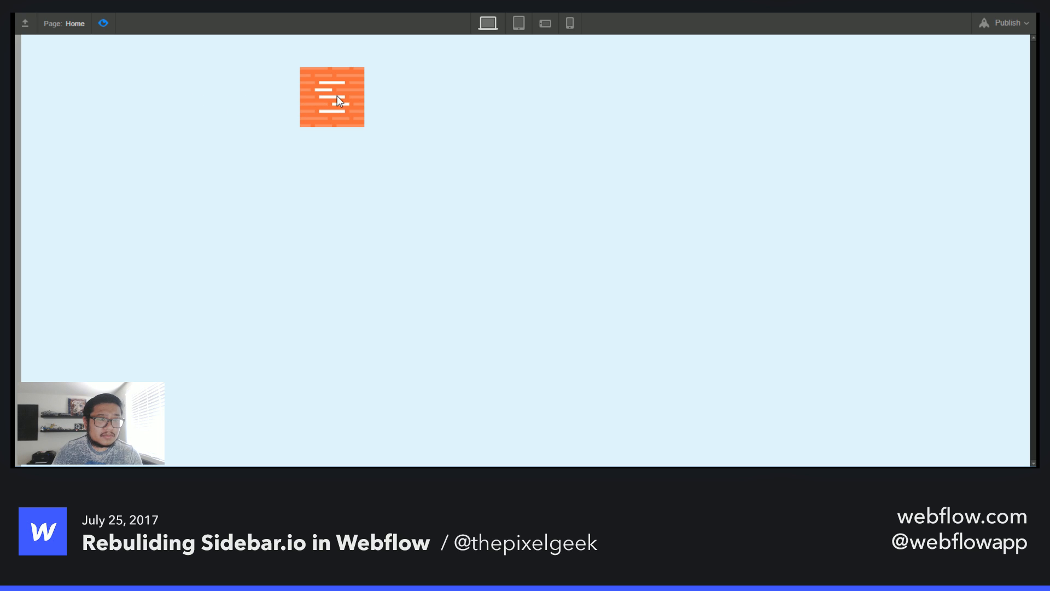
left_click(100, 17)
left_click(256, 84)
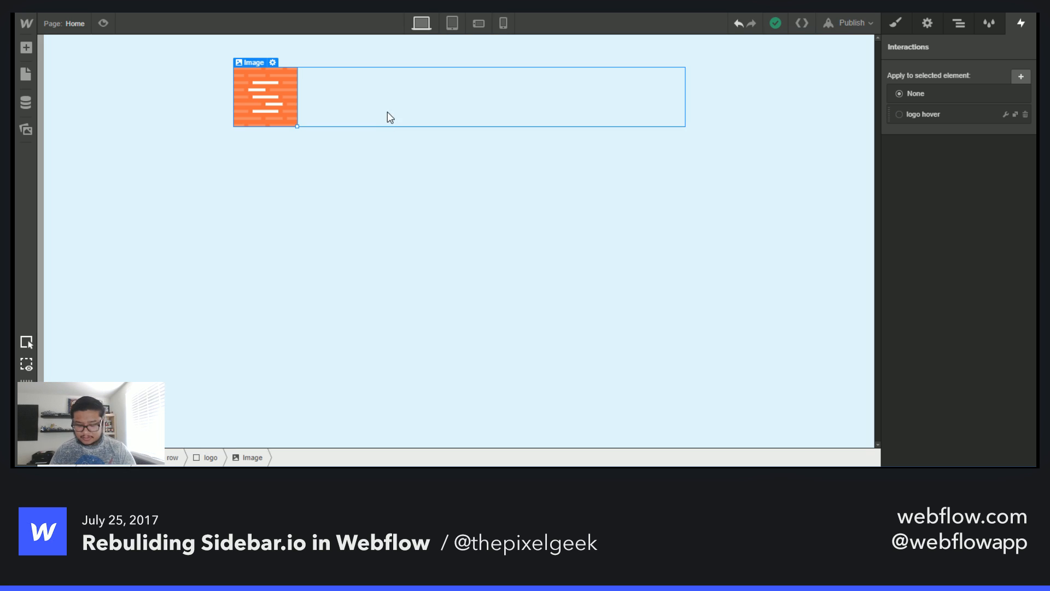
left_click(388, 114)
- Set the logo hover rotation's transition duration to 500 ms and preview the Hover Over animation
left_click(1006, 114)
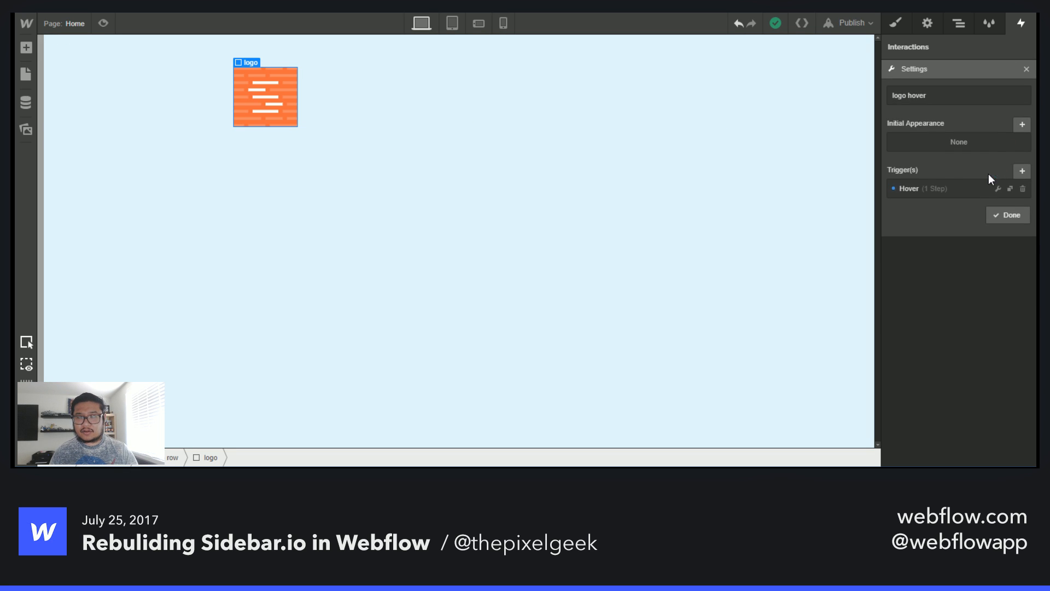
left_click(935, 188)
left_click(980, 174)
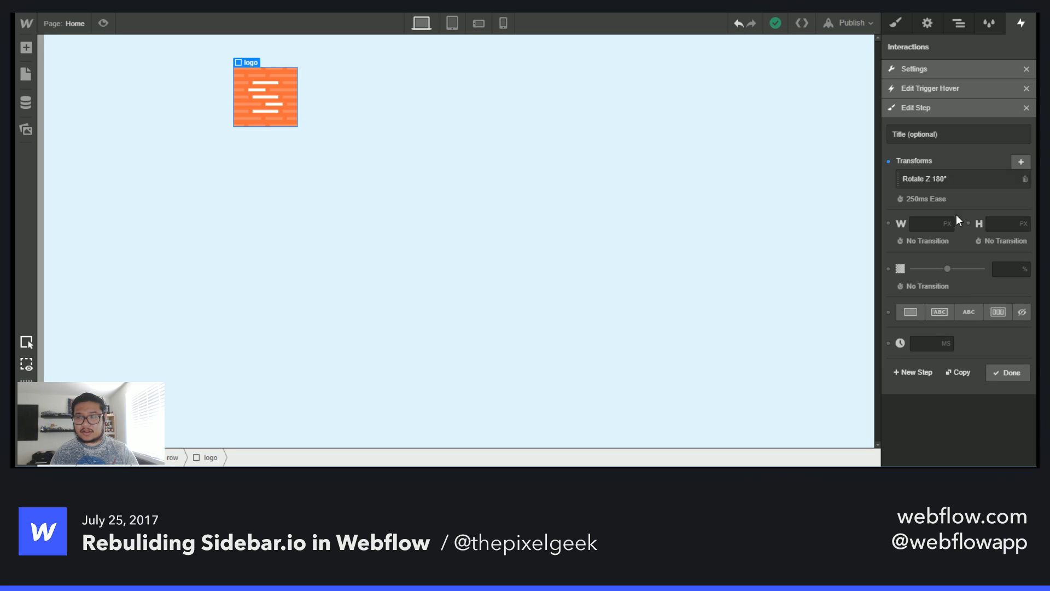
left_click(930, 197)
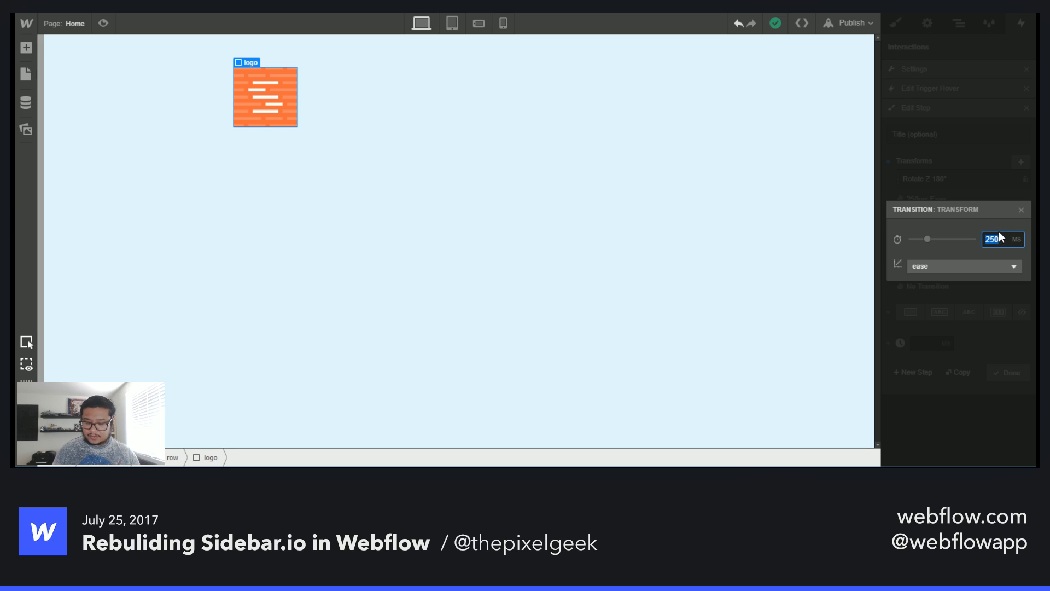
type("500")
key("Return")
left_click(1007, 372)
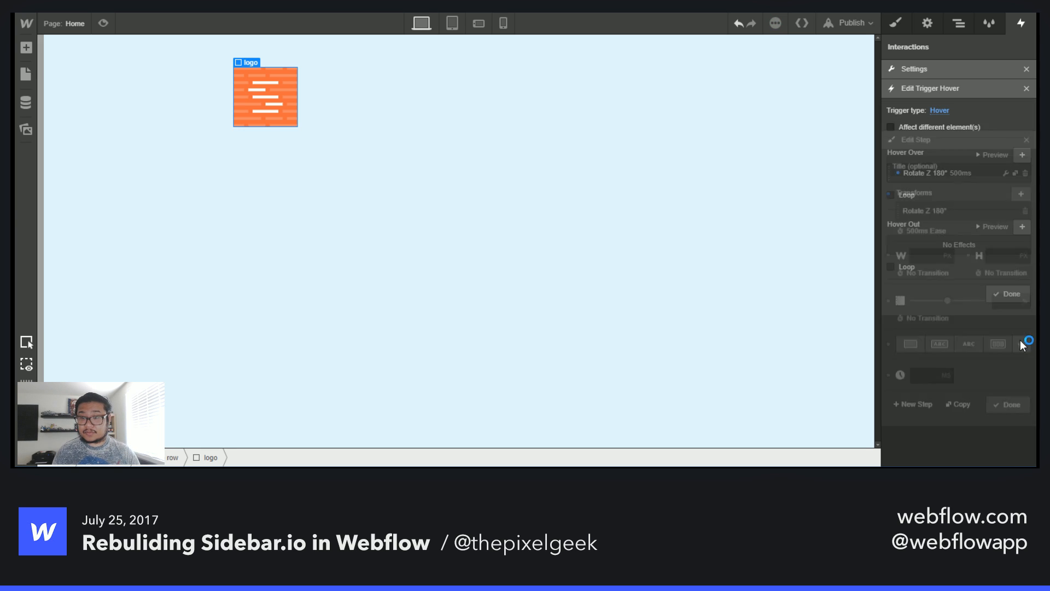
left_click(993, 154)
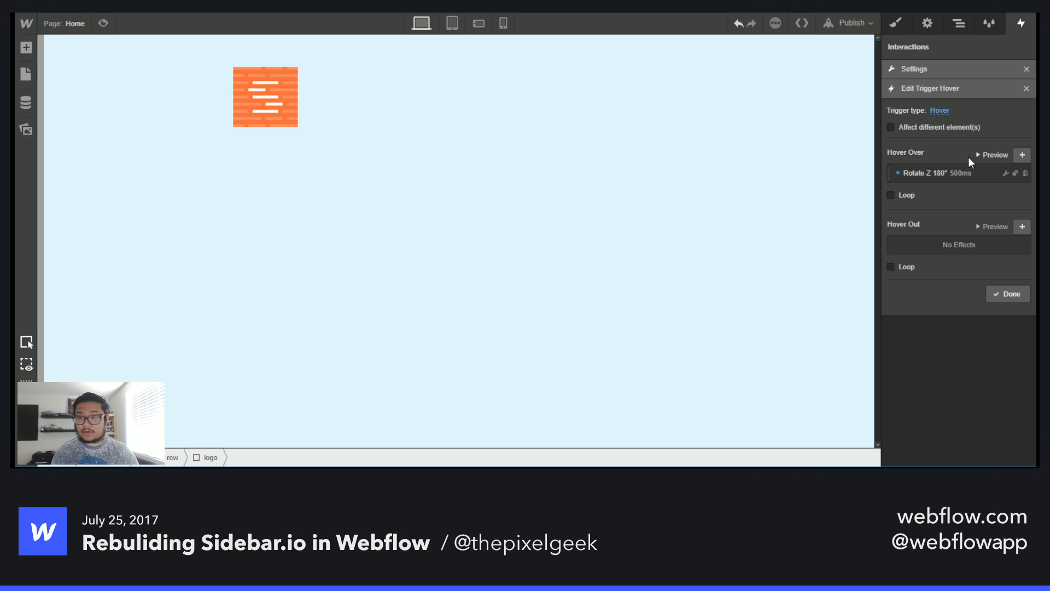
- Preview the page to test the logo's 500 ms hover rotation, toggling preview on and off twice
left_click(105, 22)
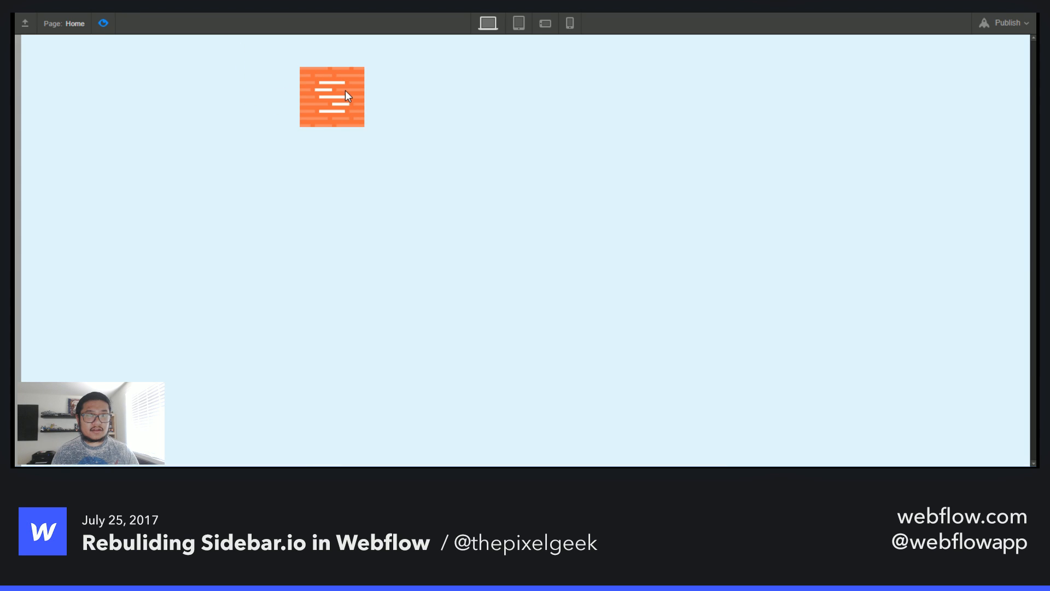
left_click(105, 24)
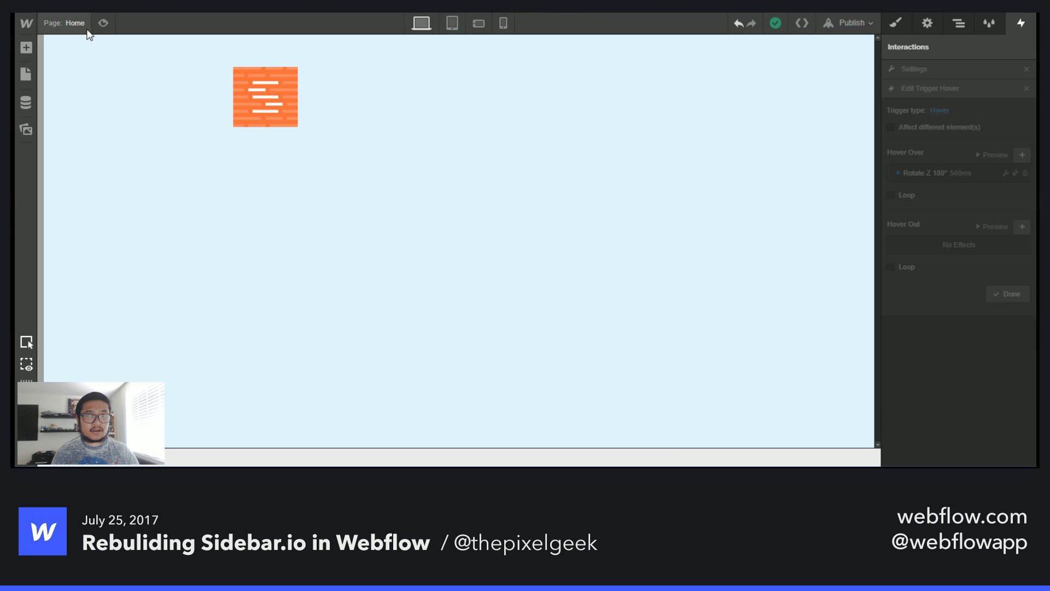
left_click(105, 23)
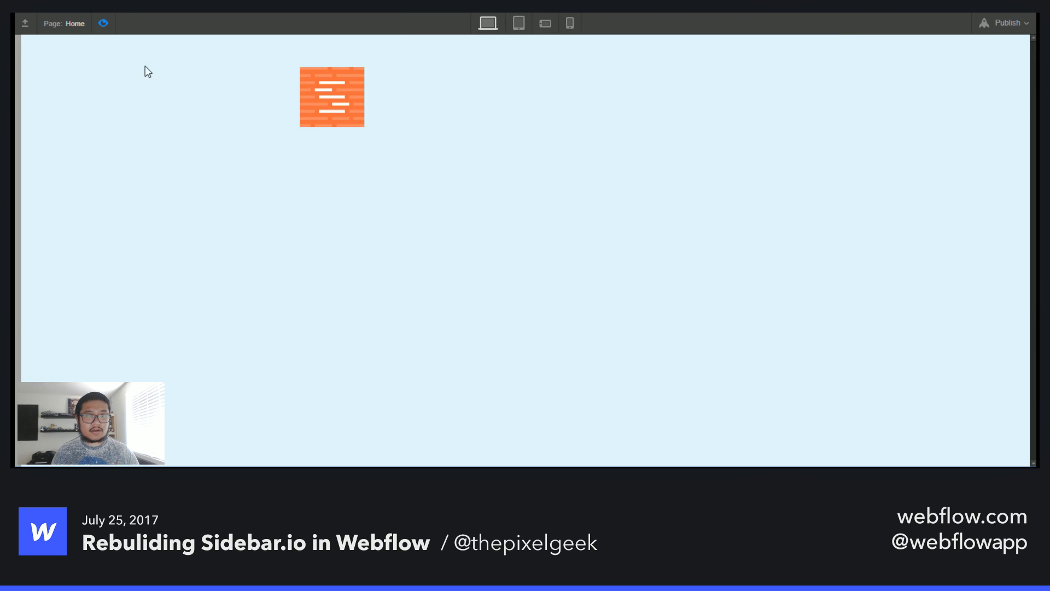
left_click(103, 23)
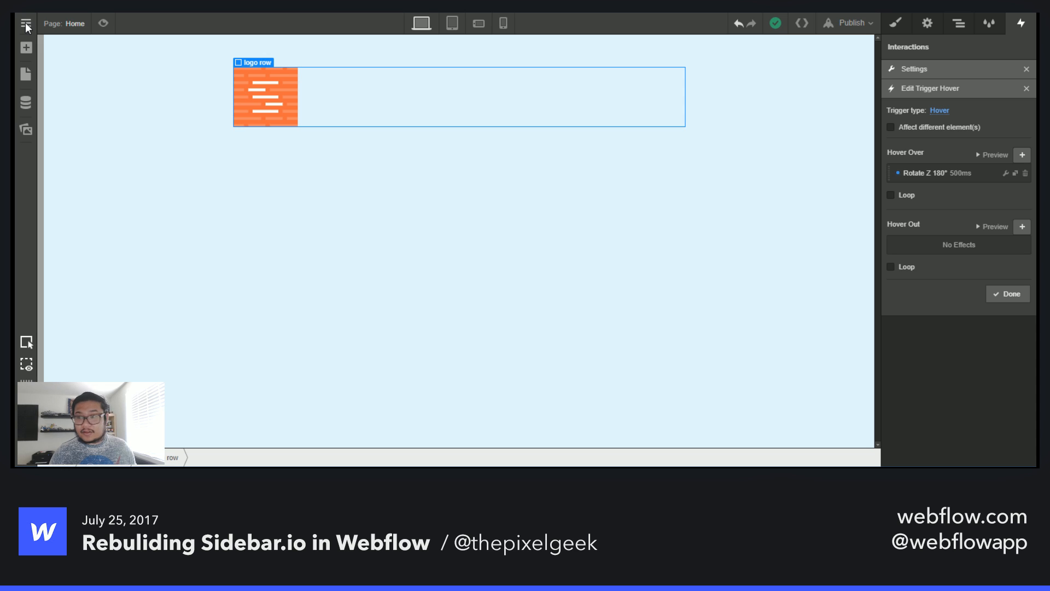
- Close the hover trigger and the logo hover interaction settings, then deselect the logo row
left_click(1008, 295)
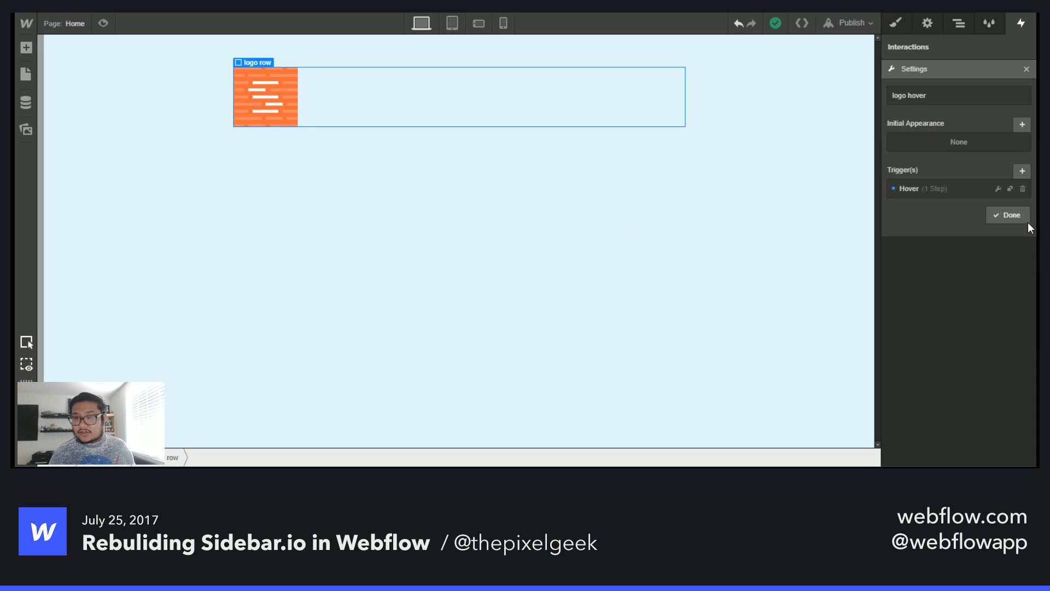
left_click(1006, 216)
left_click(447, 229)
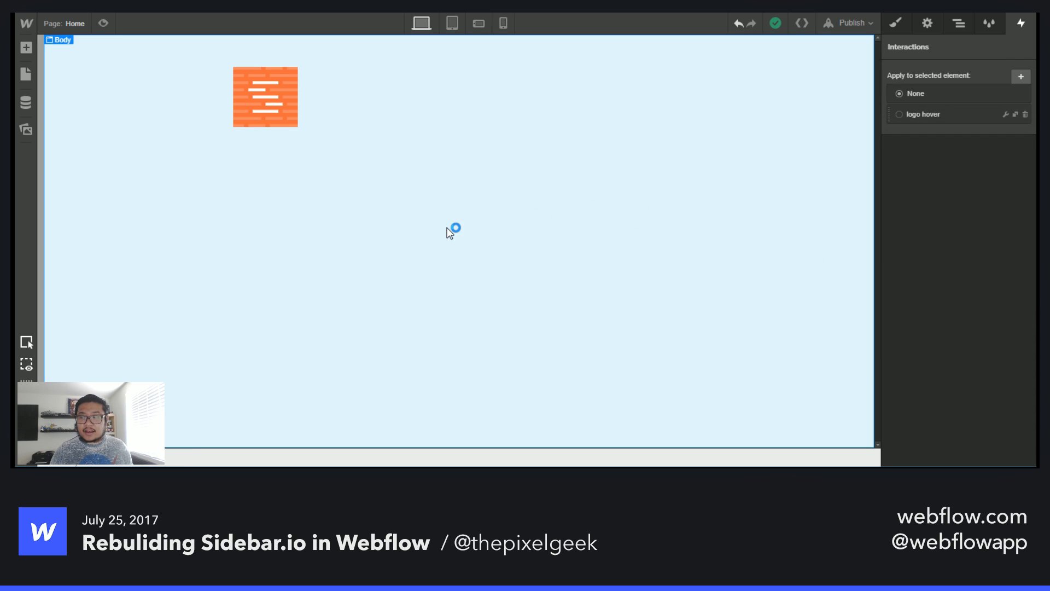
- Open the project's font settings and choose the Google font Poppins from the list
left_click(31, 19)
left_click(72, 64)
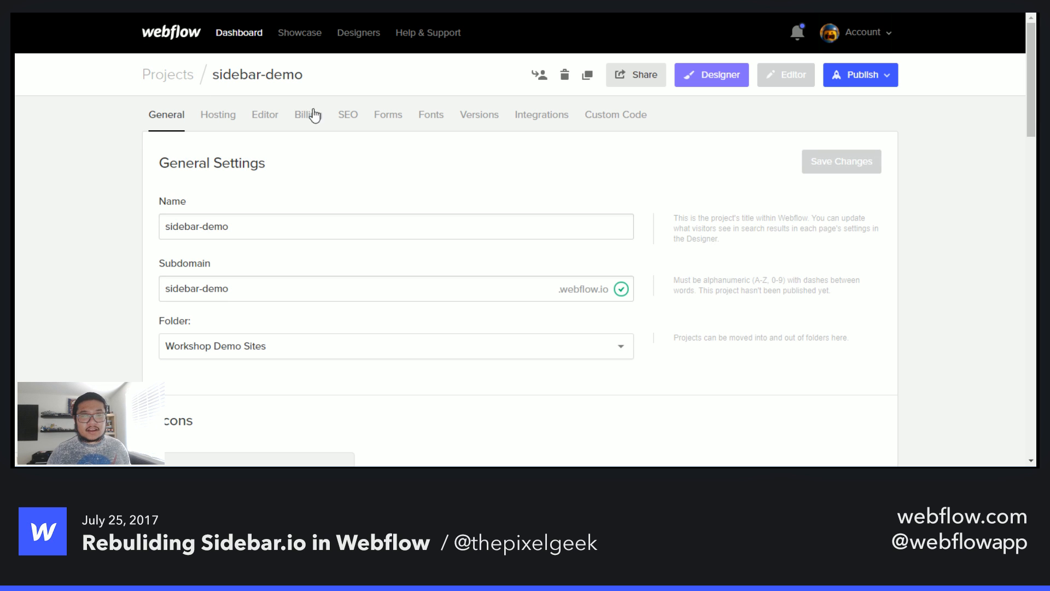
left_click(441, 127)
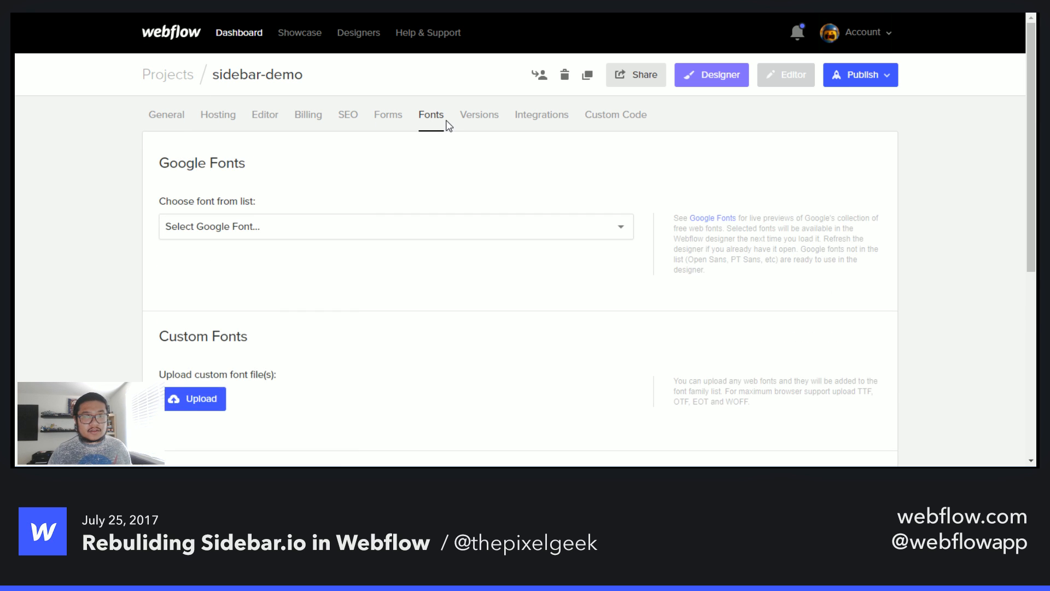
left_click(331, 225)
type("pop")
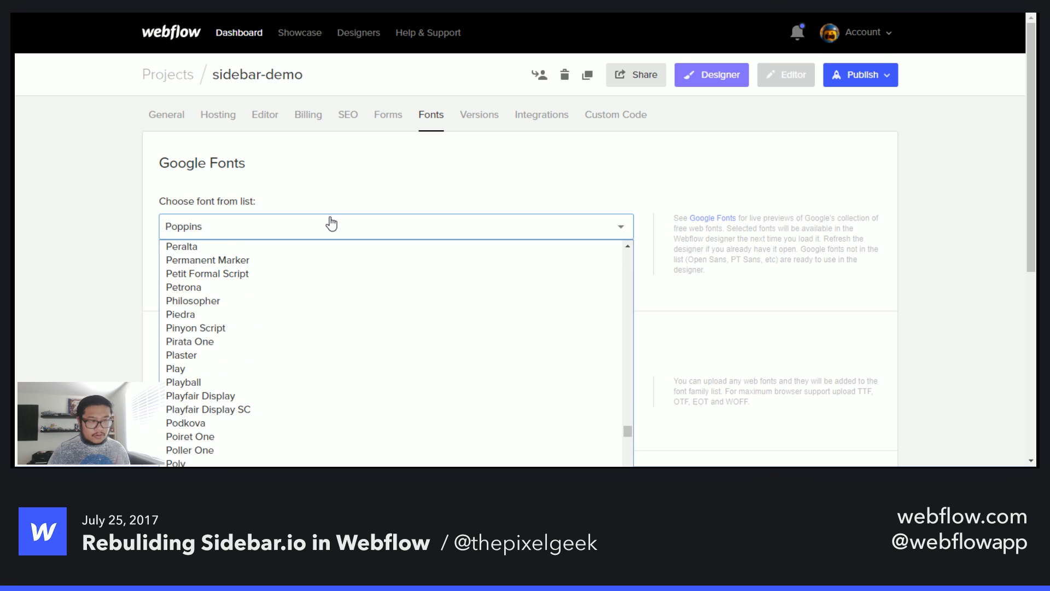
scroll(281, 405, "down", 4)
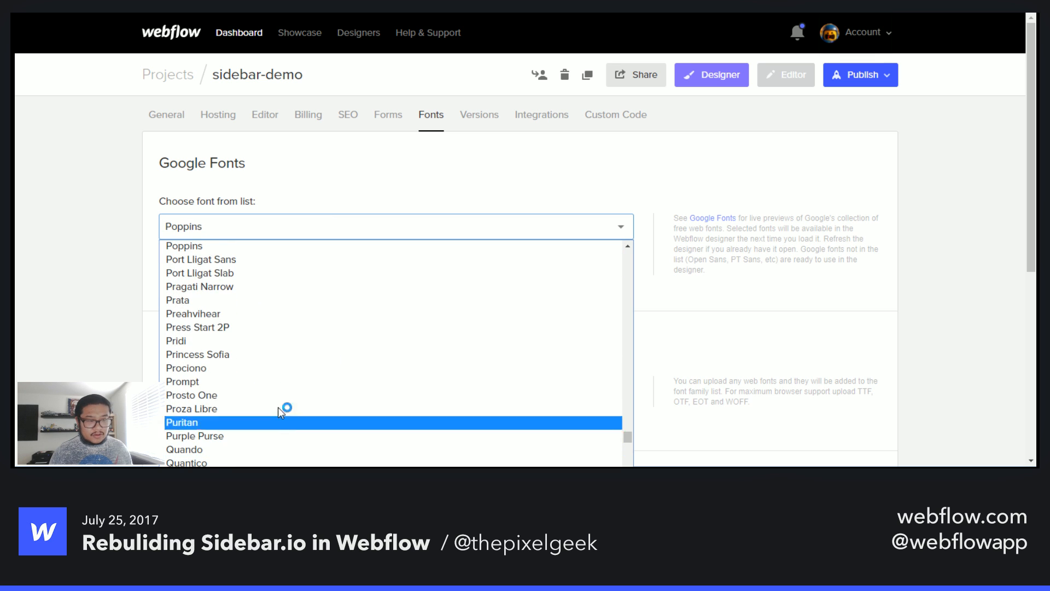
left_click(261, 246)
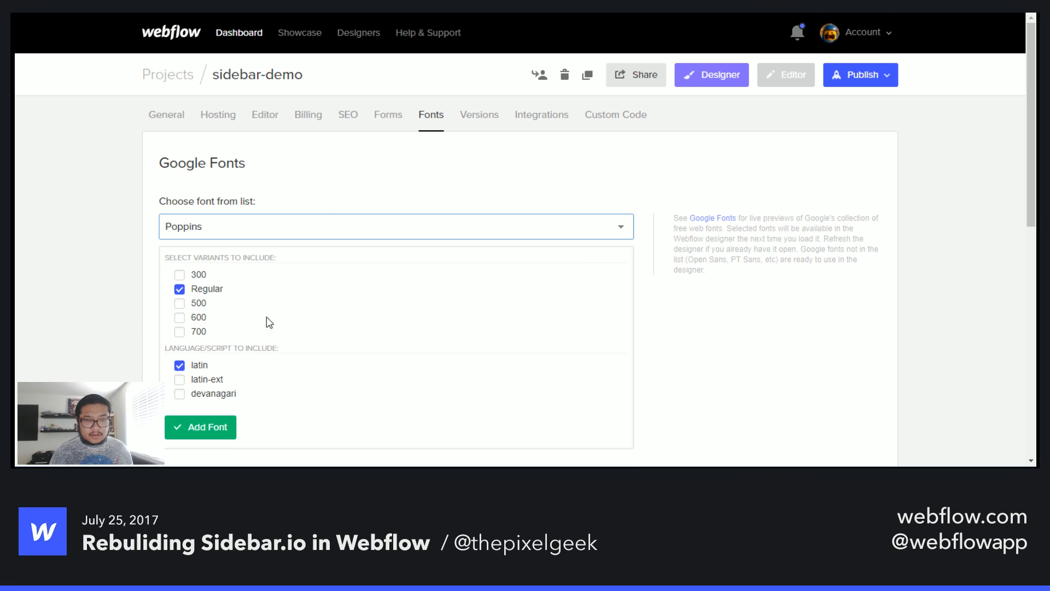
- Include the 500, 600 and 700 variants of Poppins and add the font to the project
left_click(198, 304)
left_click(199, 317)
left_click(199, 331)
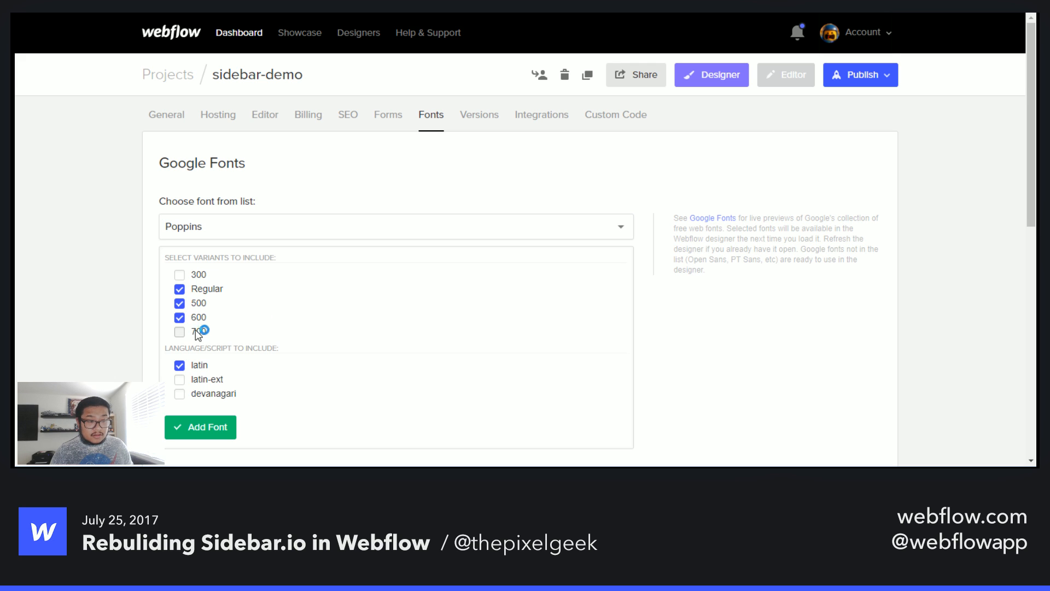
left_click(211, 432)
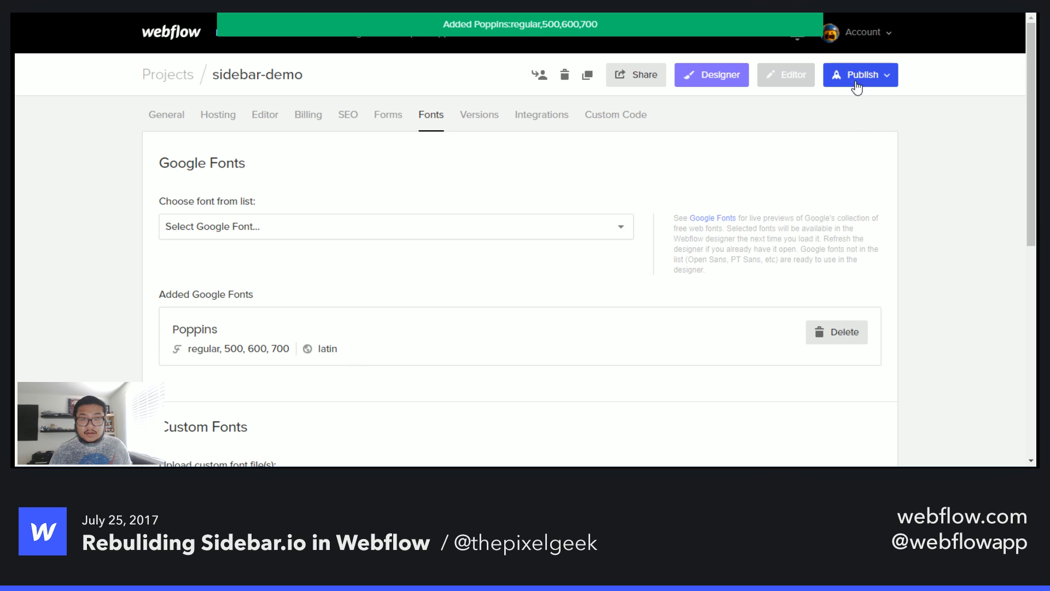
- Return to the Designer and set the Body's font family to Poppins
left_click(712, 77)
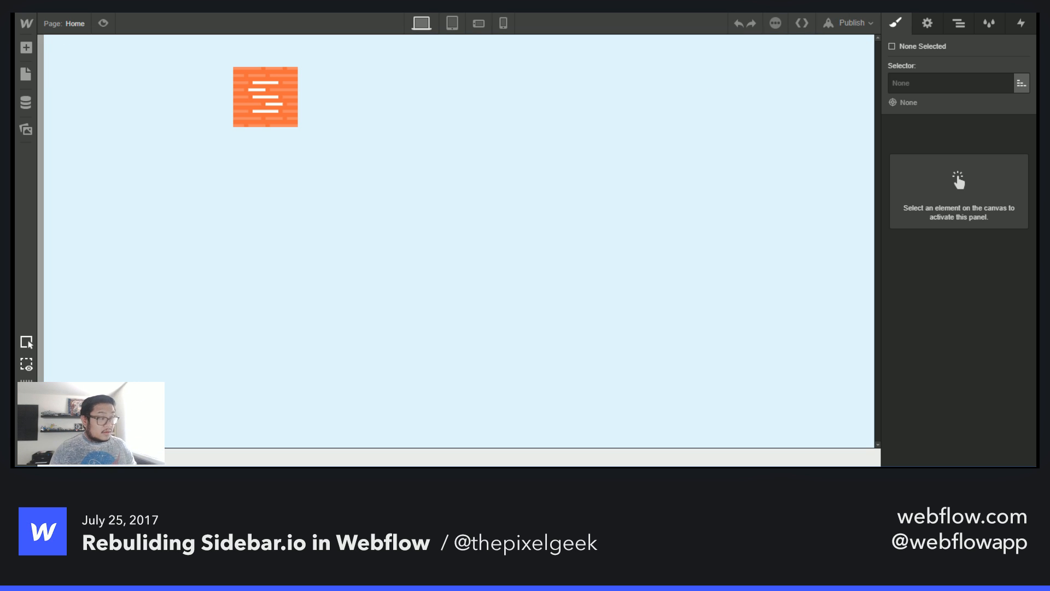
left_click(279, 96)
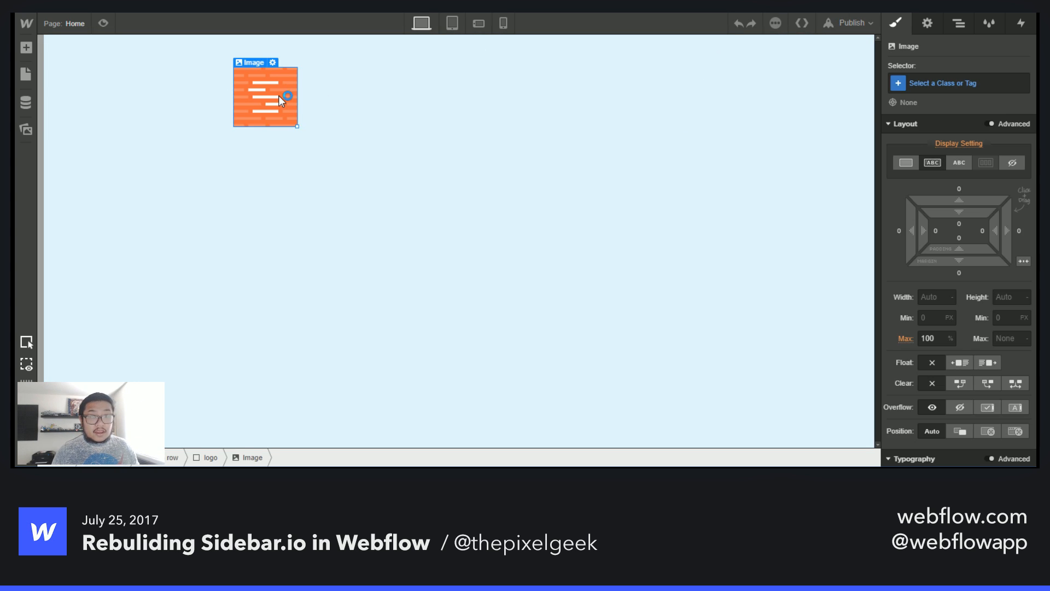
left_click(346, 91)
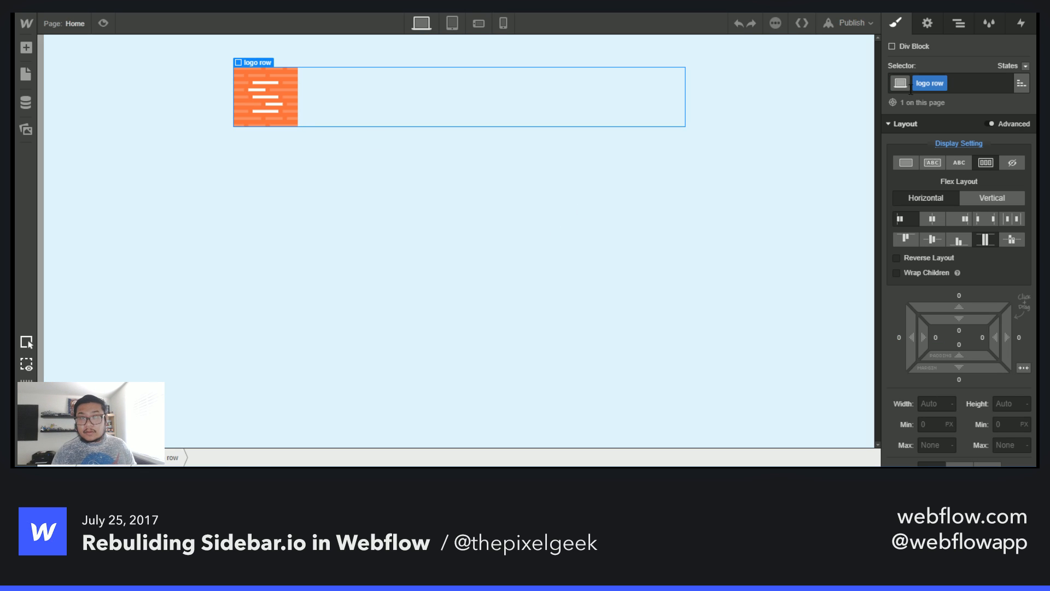
left_click(957, 24)
left_click(946, 62)
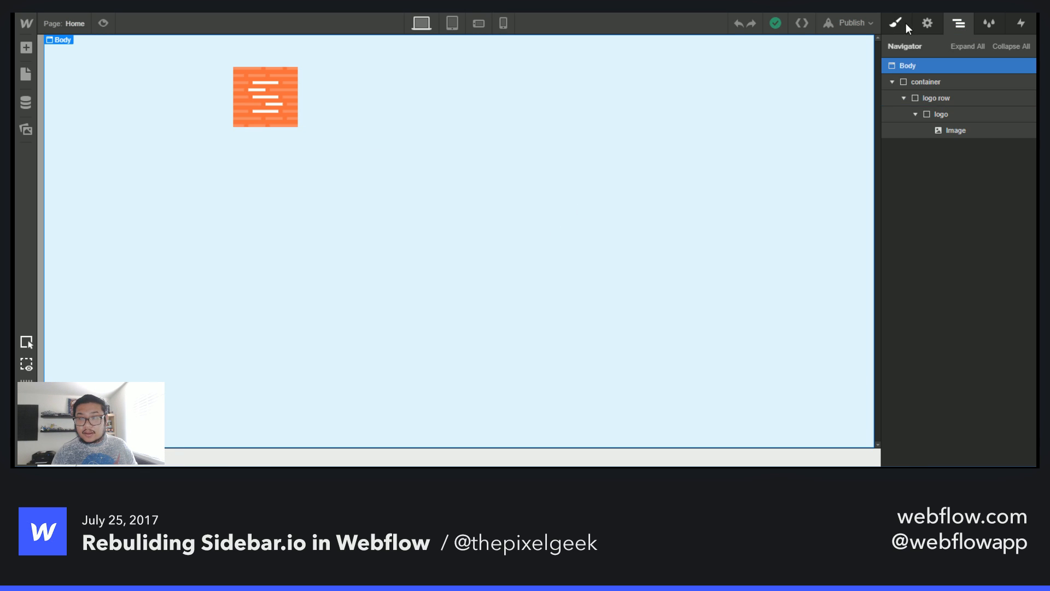
left_click(903, 23)
left_click(930, 84)
left_click(933, 214)
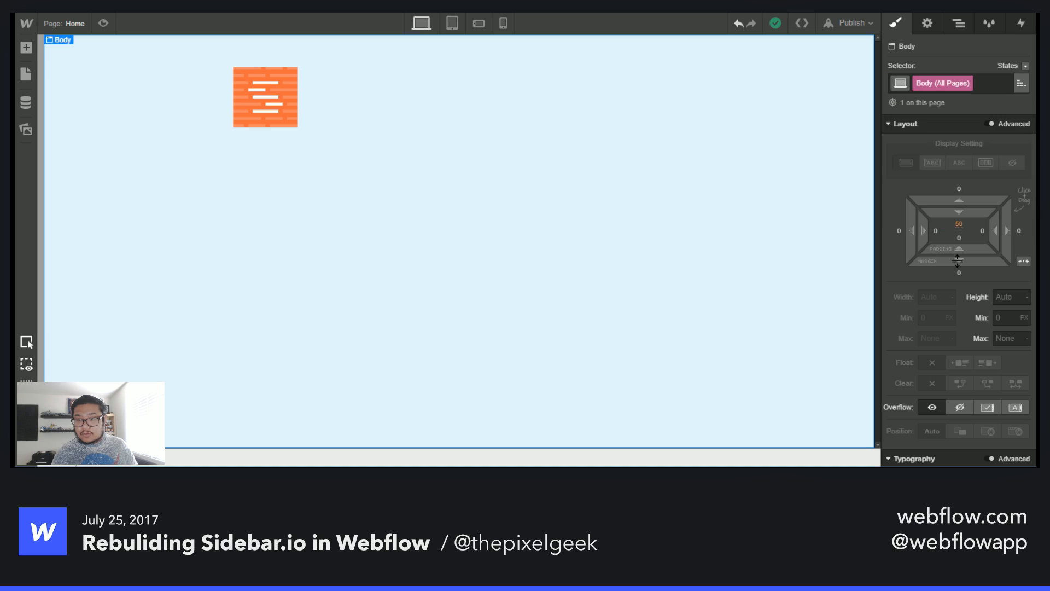
scroll(968, 328, "down", 5)
left_click(934, 226)
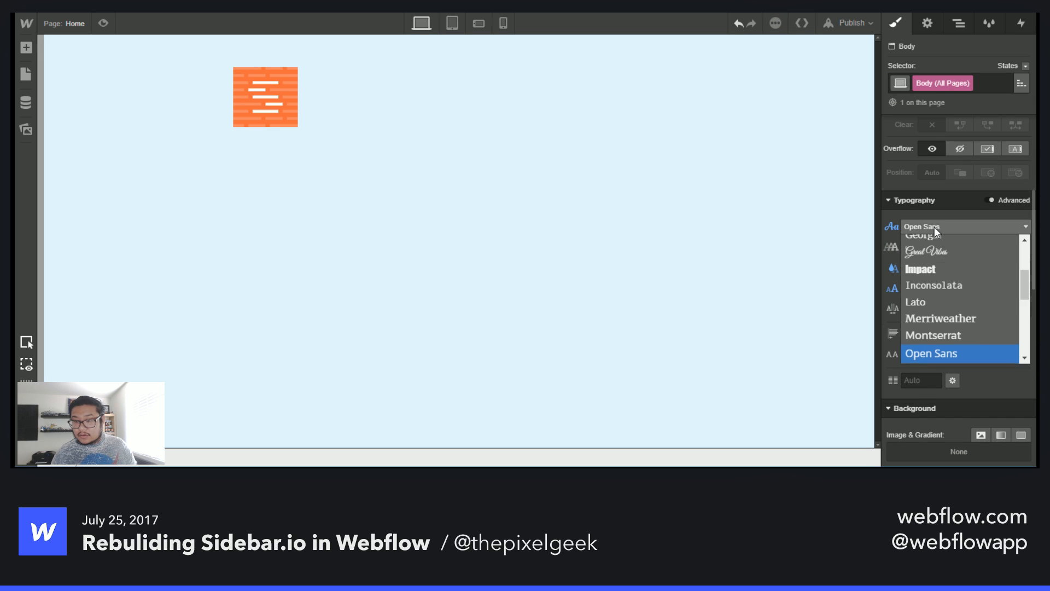
scroll(956, 304, "down", 2)
scroll(956, 304, "down", 3)
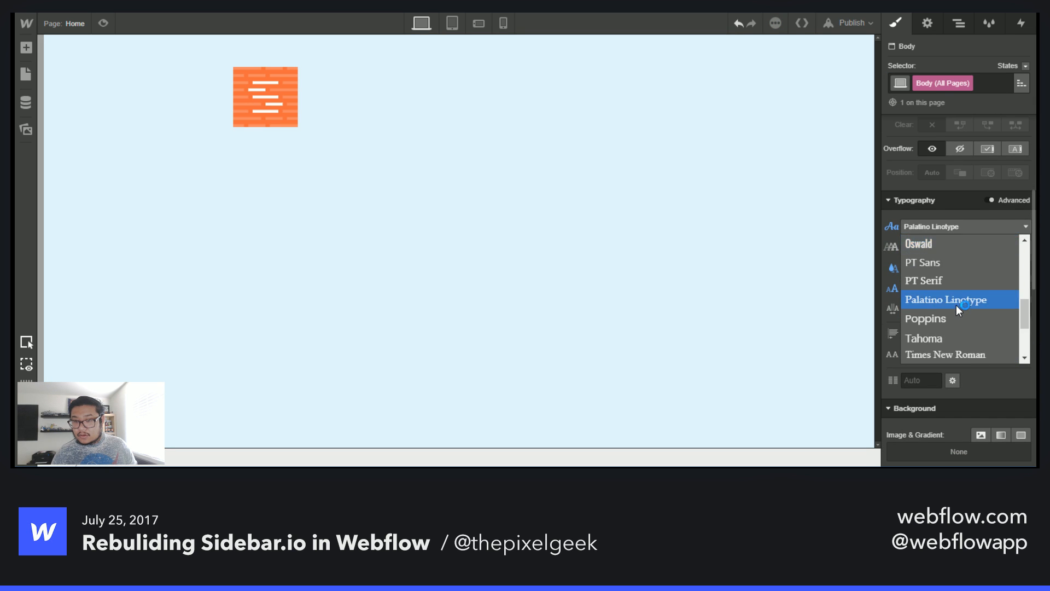
left_click(953, 254)
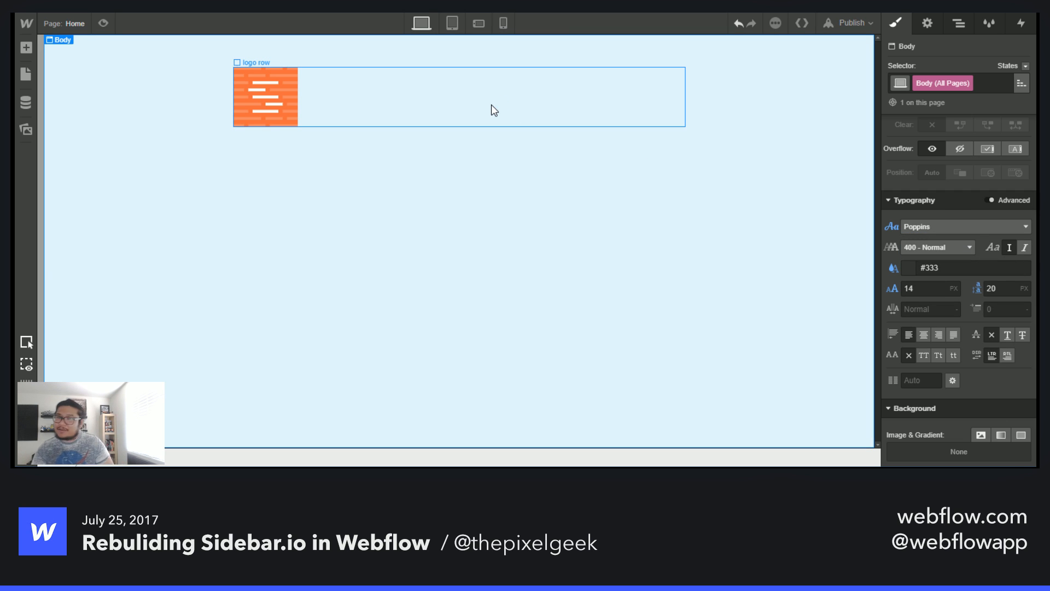
- Switch to the live Sidebar.io site and copy the tagline text beside its logo
left_click(491, 105)
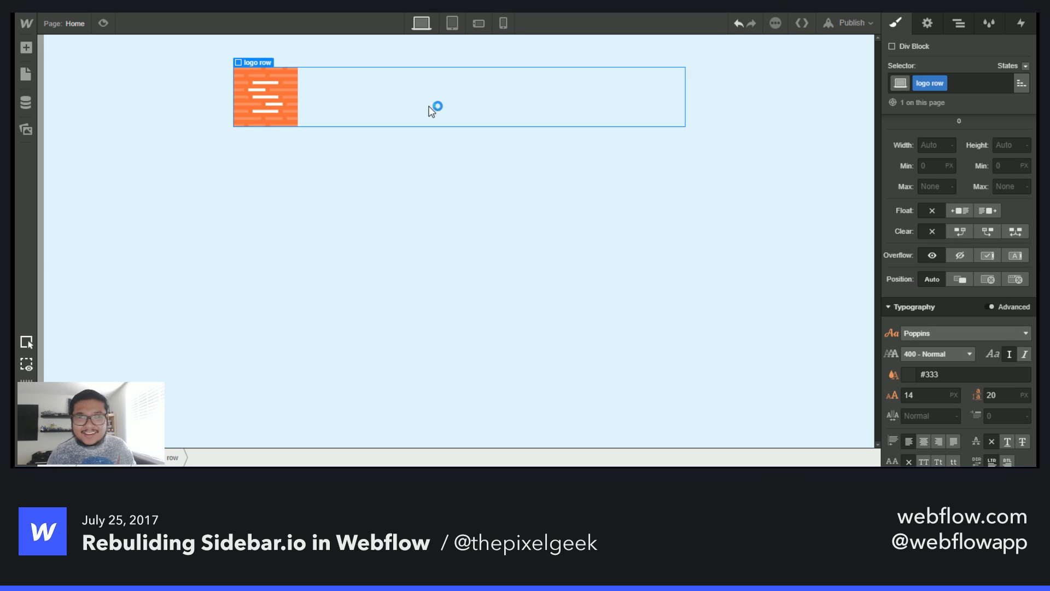
key("a")
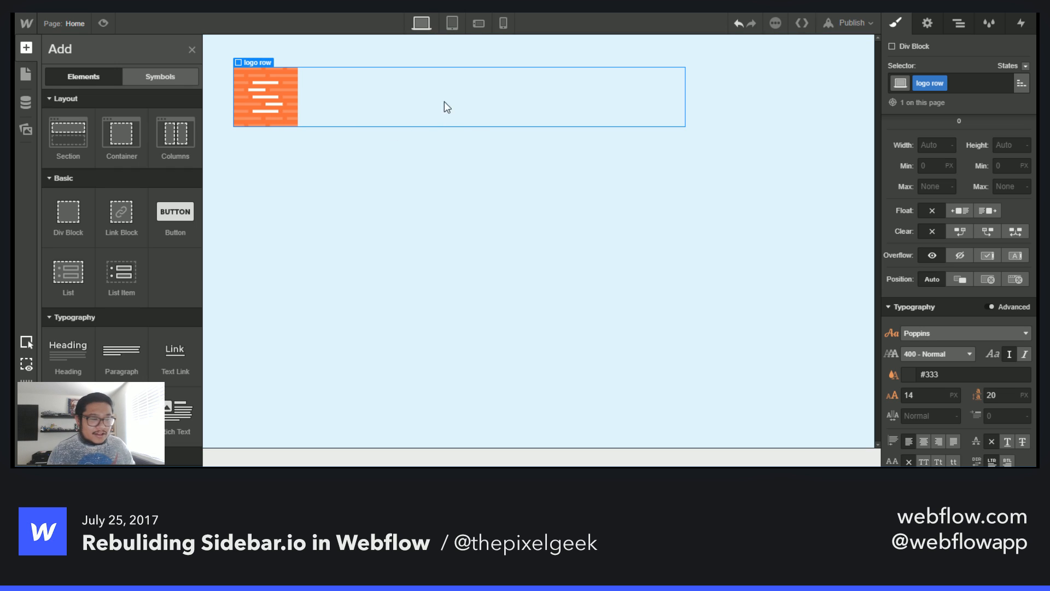
left_click(235, 7)
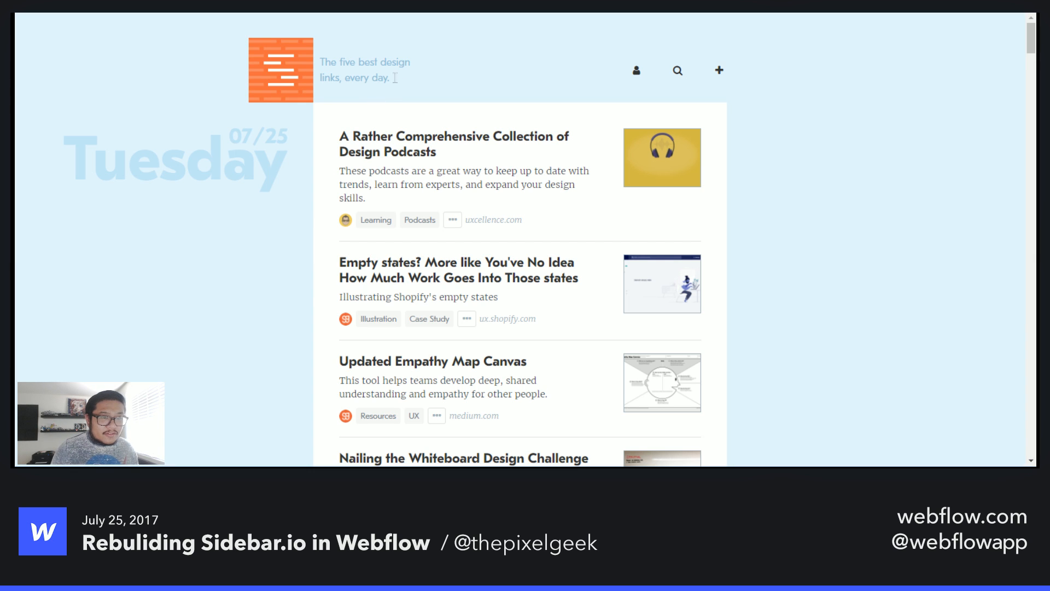
left_click_drag(390, 80, 323, 58)
key("ctrl+c")
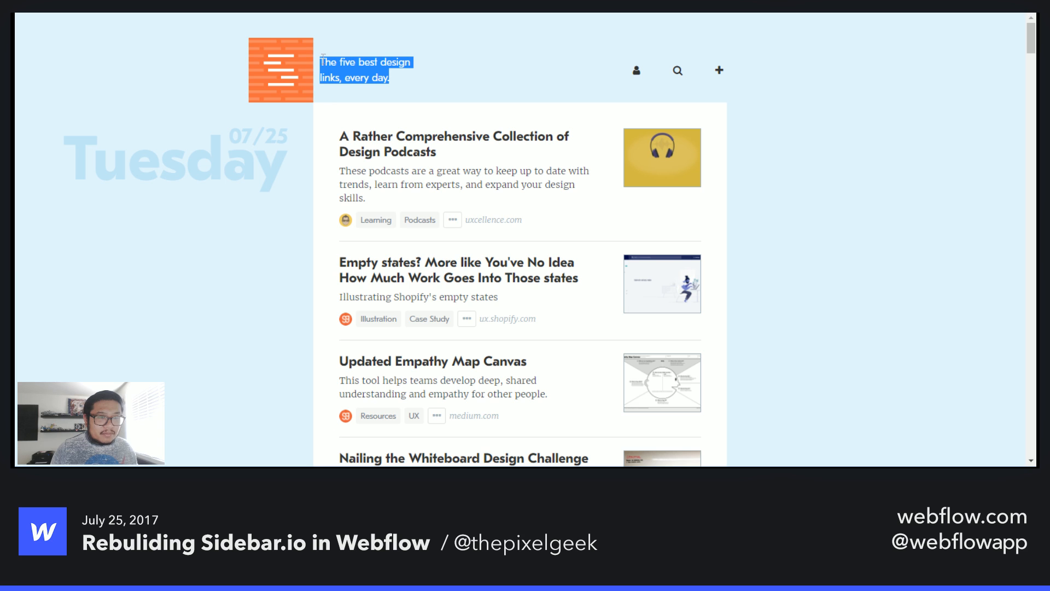
key("ctrl+Tab")
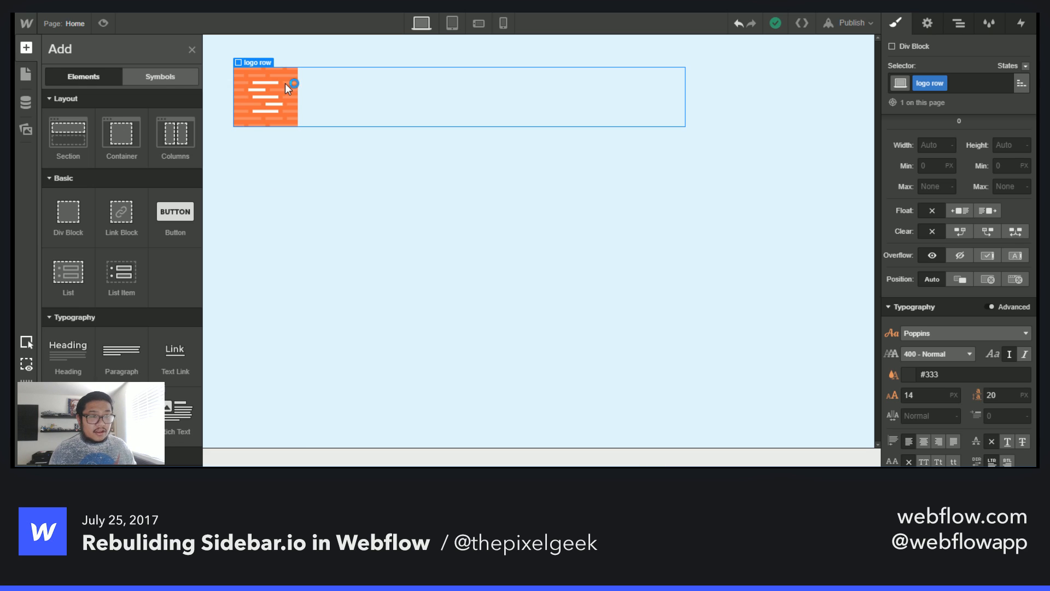
- Add a Heading element inside the logo row next to the logo
left_click(386, 106)
key("a")
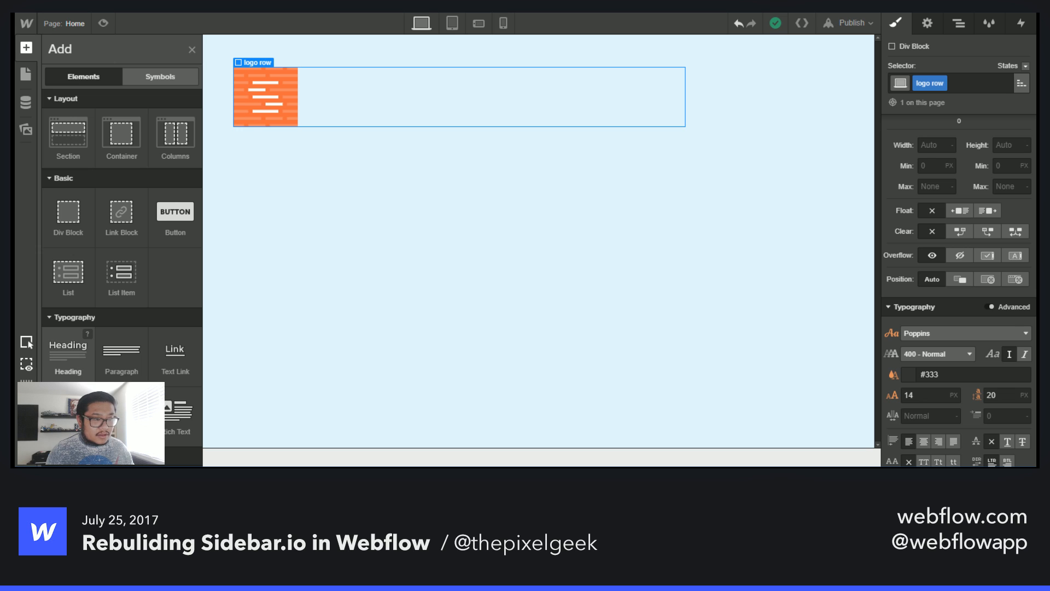
left_click_drag(67, 347, 354, 101)
left_click(386, 98)
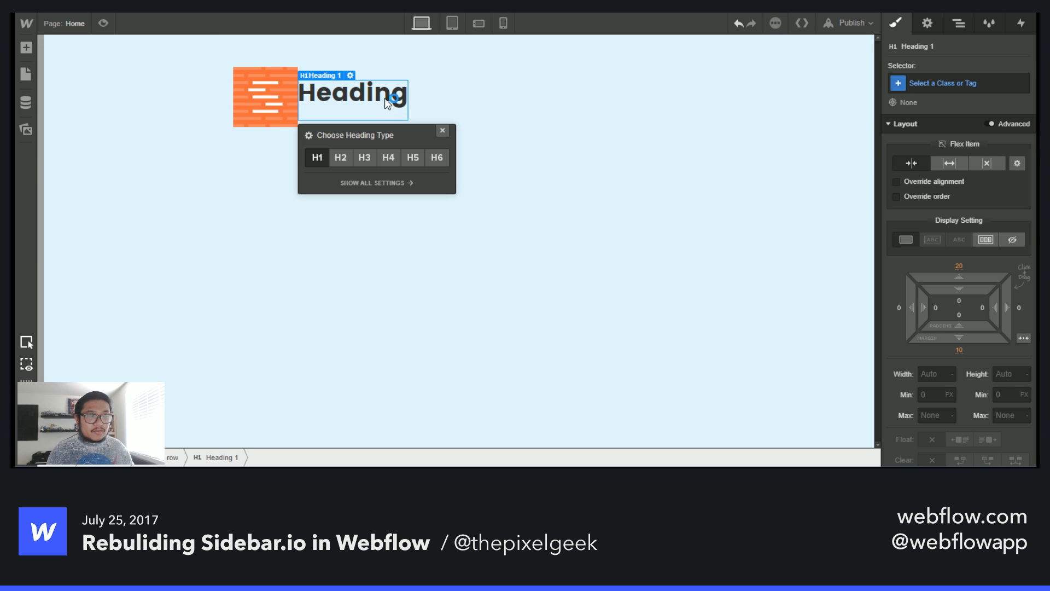
left_click(442, 132)
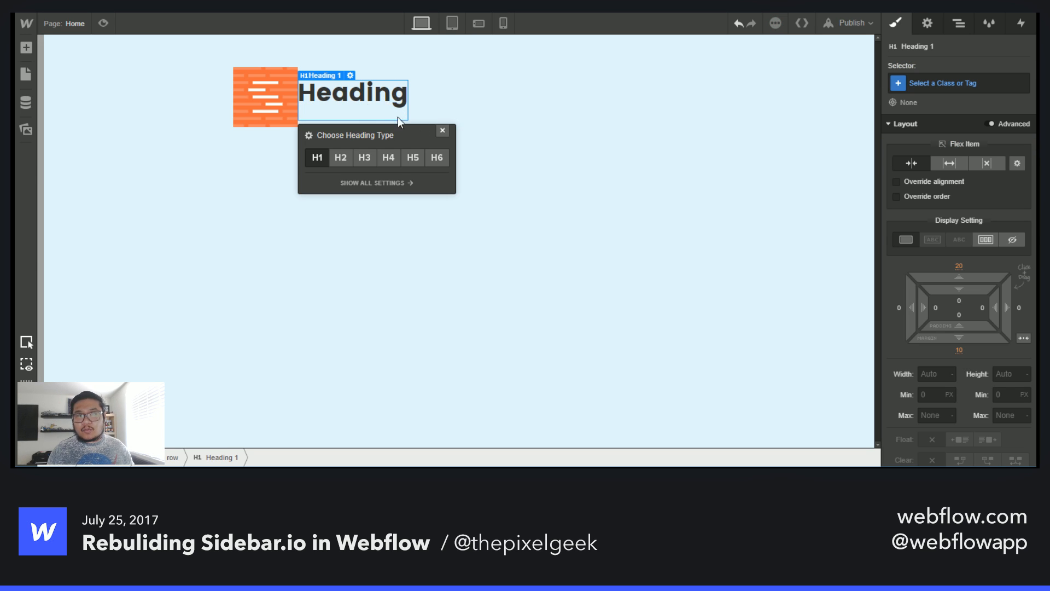
- Replace the heading text with the pasted tagline 'The five best design links, every day.'
double_click(354, 95)
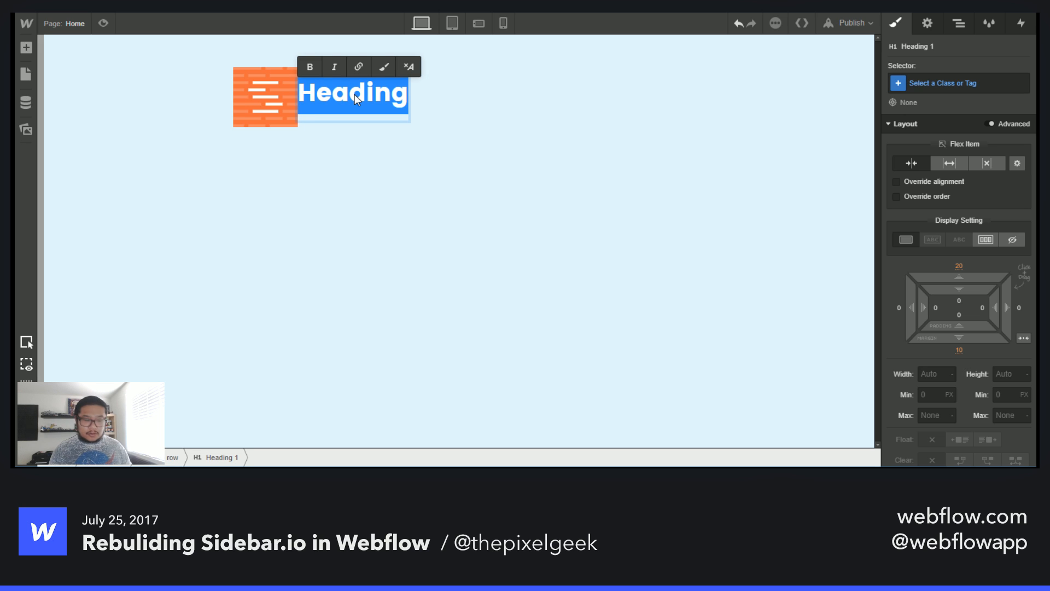
key("ctrl+v")
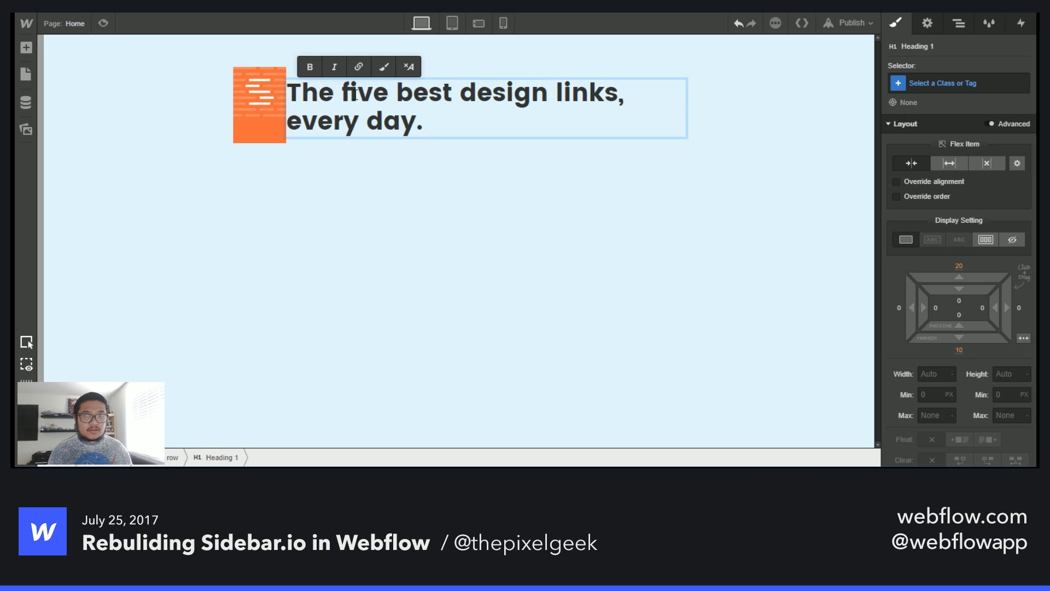
left_click(504, 163)
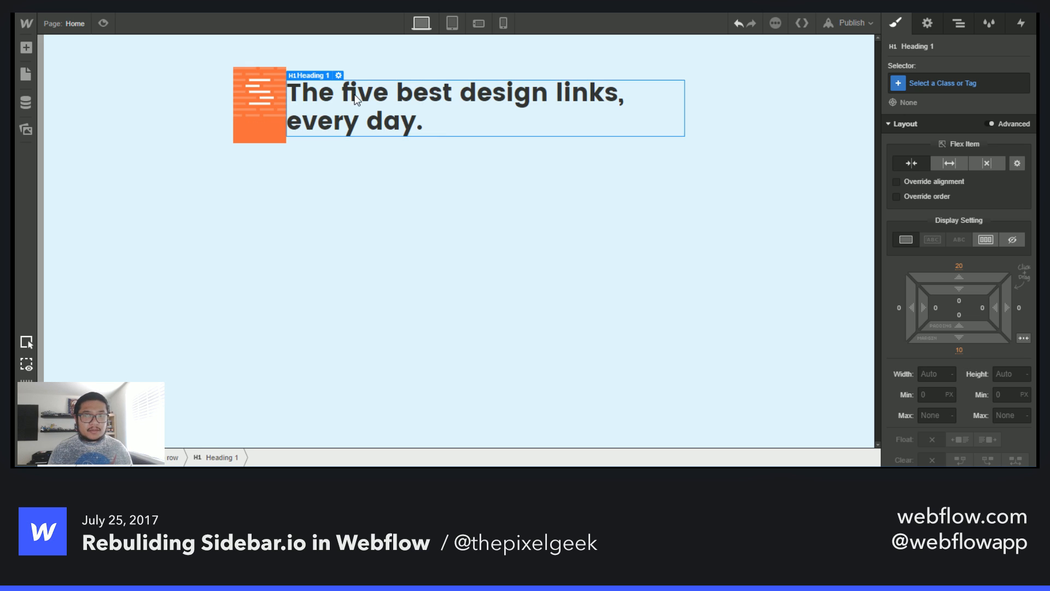
- Create and apply a class named tagline to the heading
left_click(962, 85)
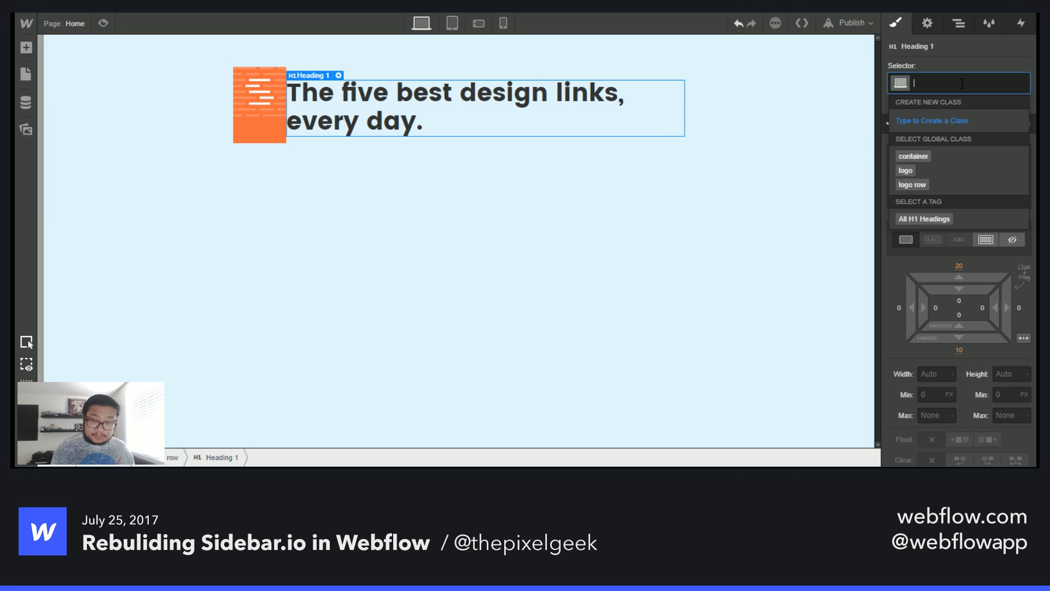
type("taglin")
key("BackSpace")
key("BackSpace")
key("BackSpace")
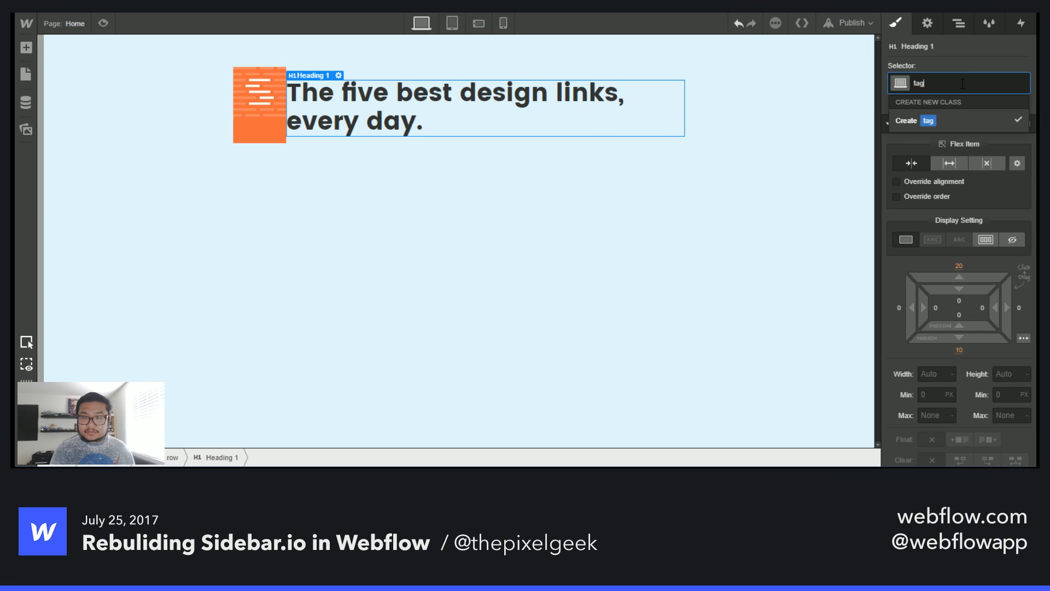
type("line")
key("Return")
scroll(954, 314, "down", 3)
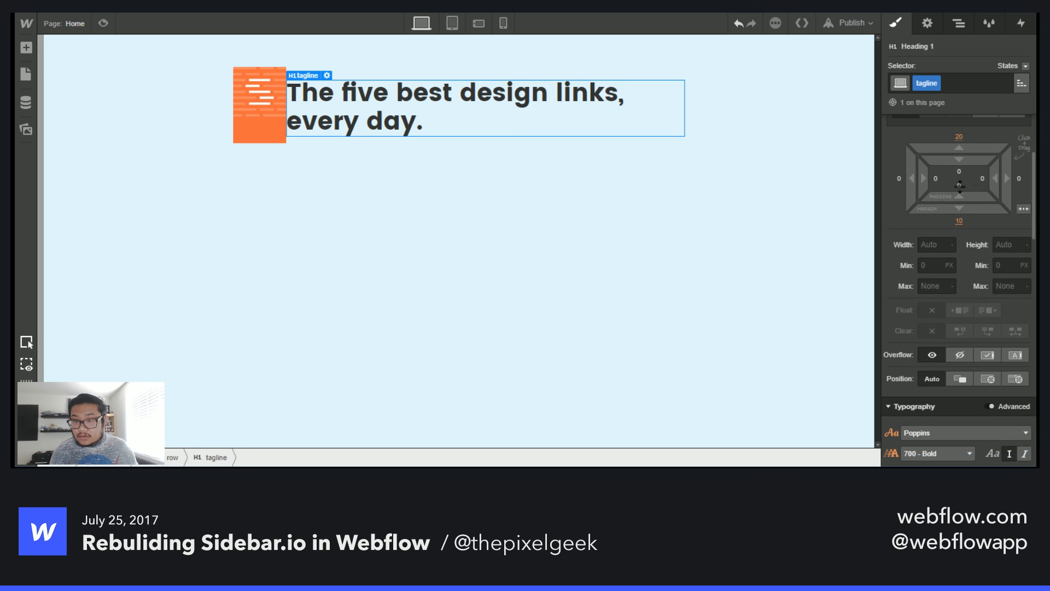
- Set the tagline heading's top and bottom margins to 0
left_click(960, 137)
type("0")
key("Return")
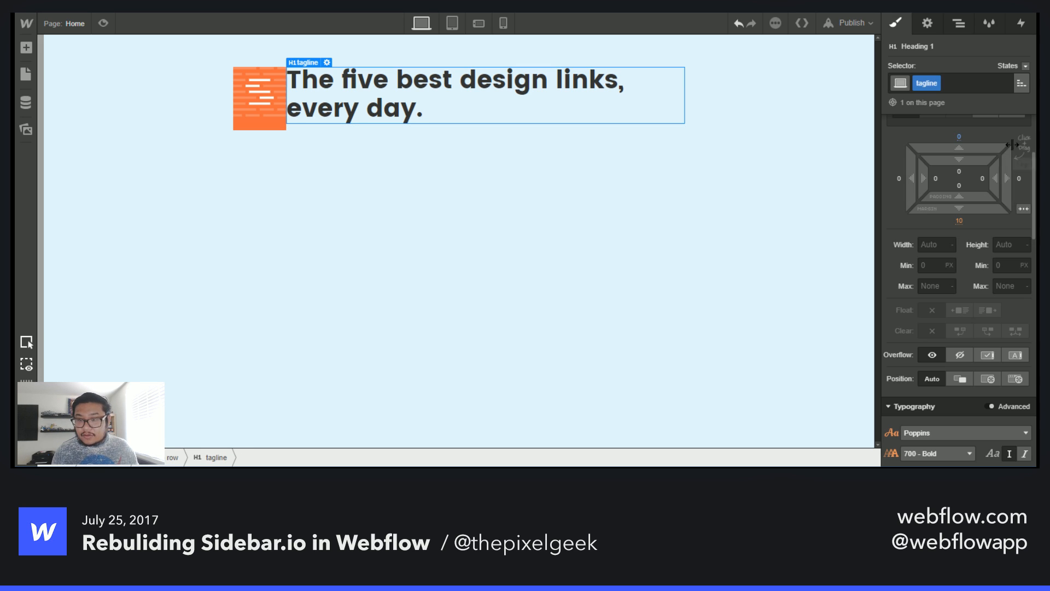
left_click(960, 222)
type("0")
key("Return")
- Set the tagline's text colour to the Light Blue swatch and its font weight to 400 - Normal
scroll(963, 260, "down", 1)
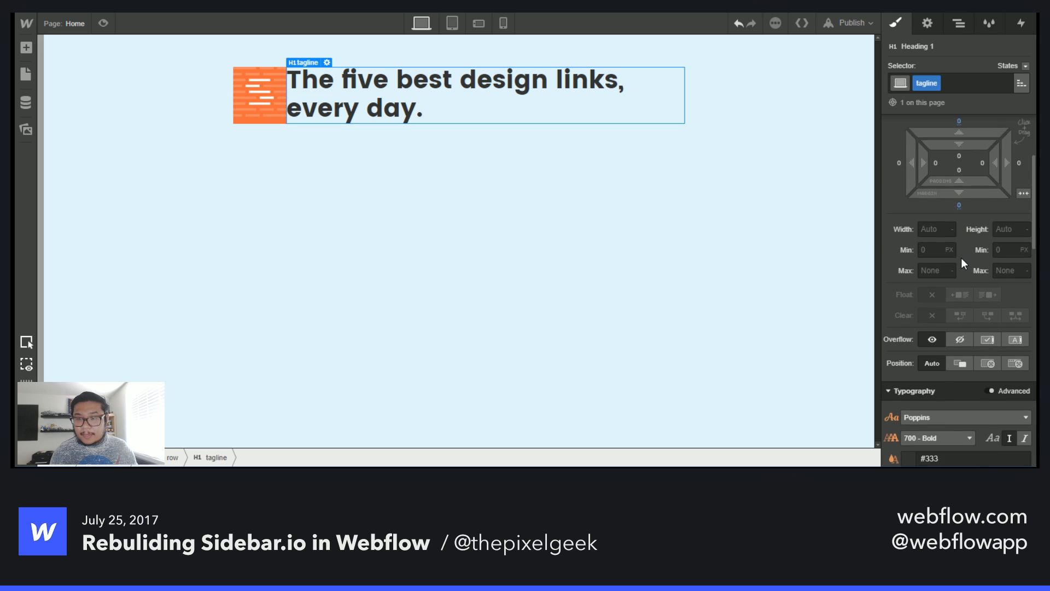
scroll(955, 273, "down", 2)
left_click(909, 345)
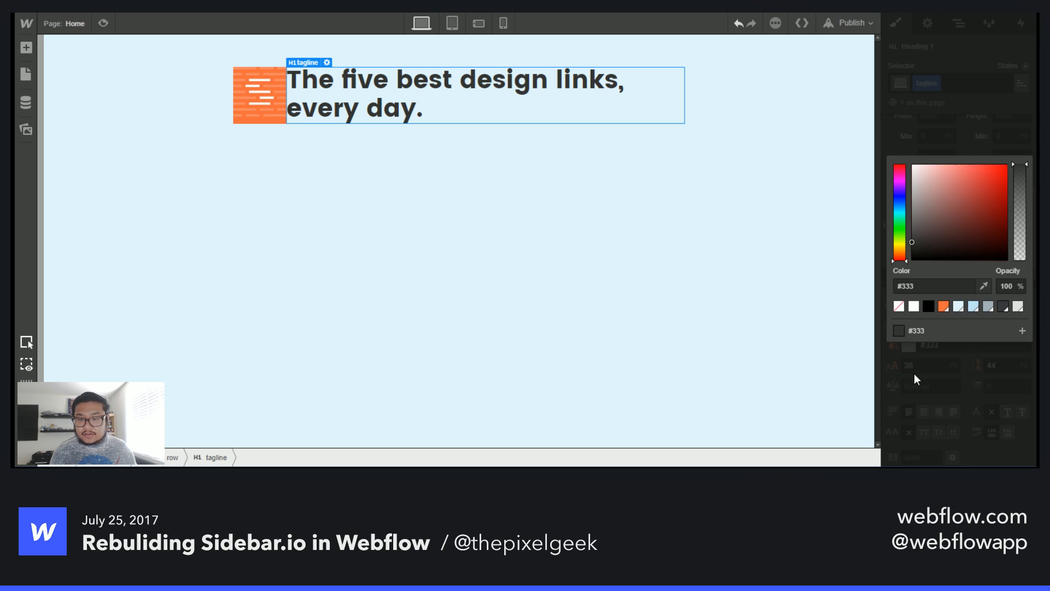
left_click(988, 307)
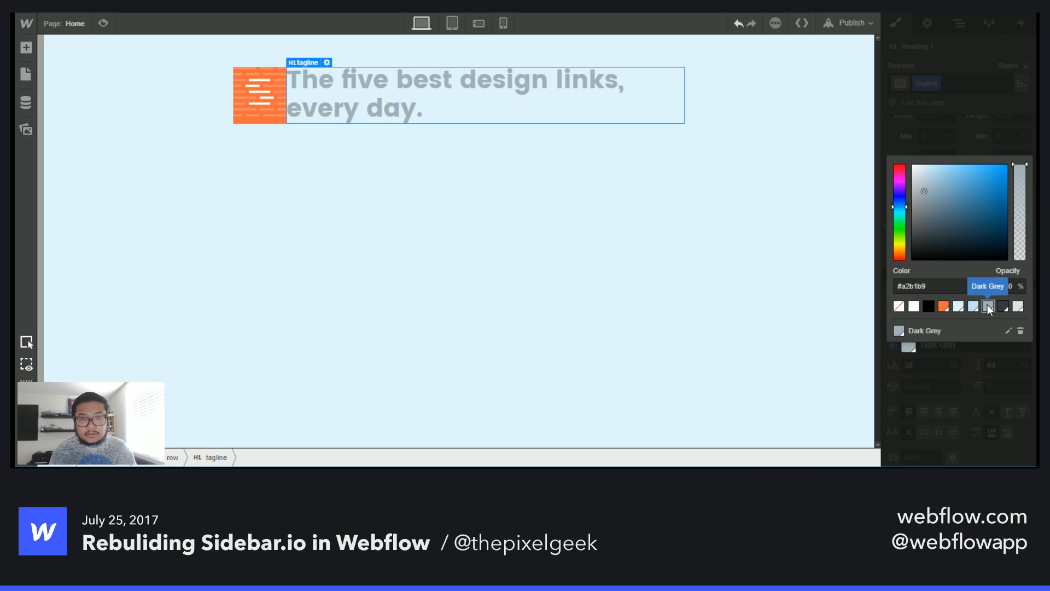
left_click(974, 306)
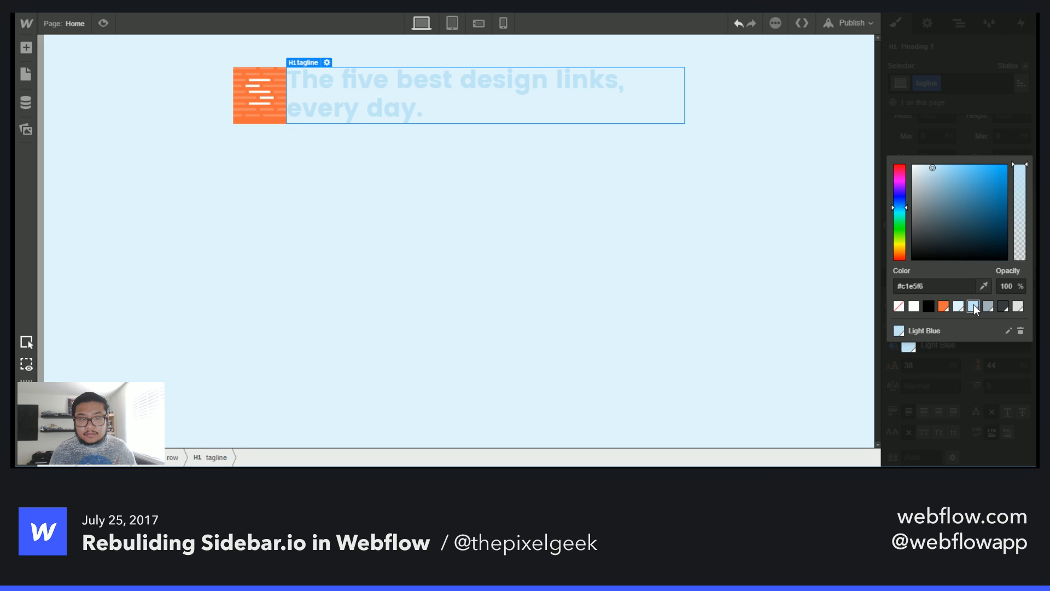
left_click(957, 133)
left_click(935, 324)
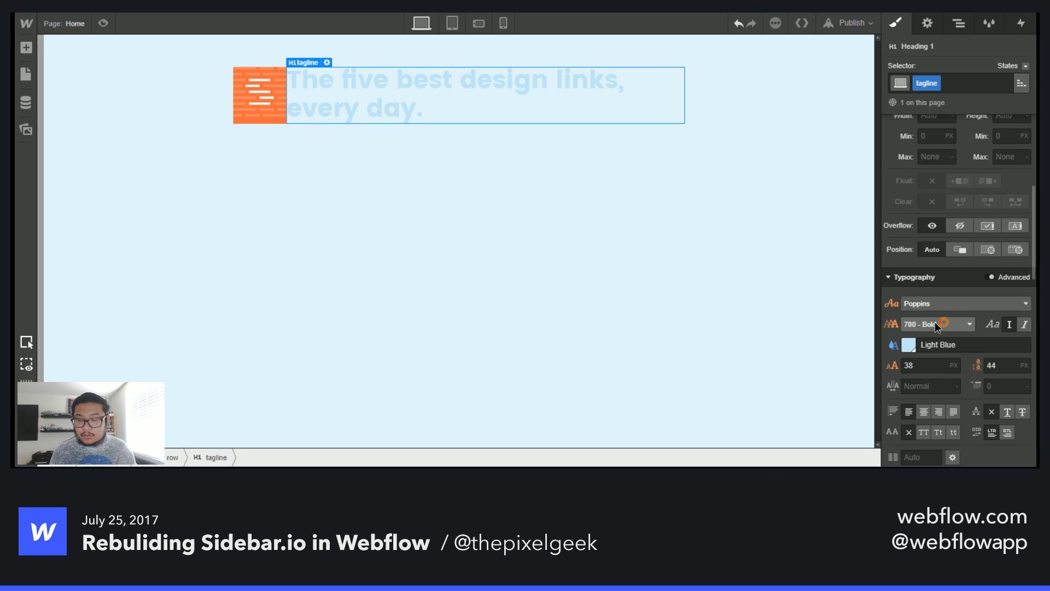
left_click(958, 374)
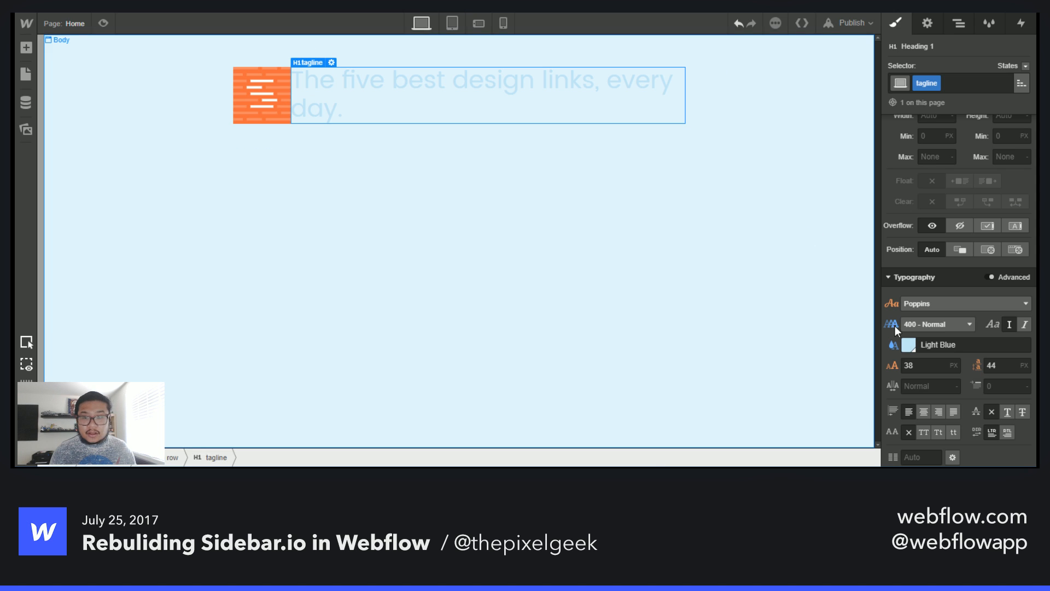
- Set the tagline's font size to 14 px and its line height to 20 px
left_click(930, 363)
type("8")
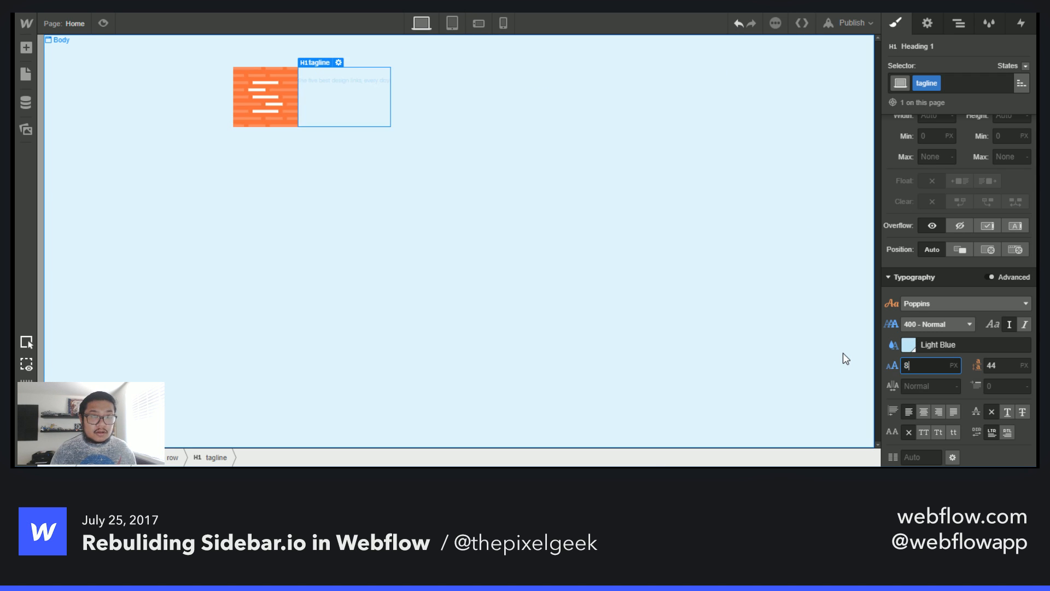
type("1")
key("Down")
key("Down")
key("Down")
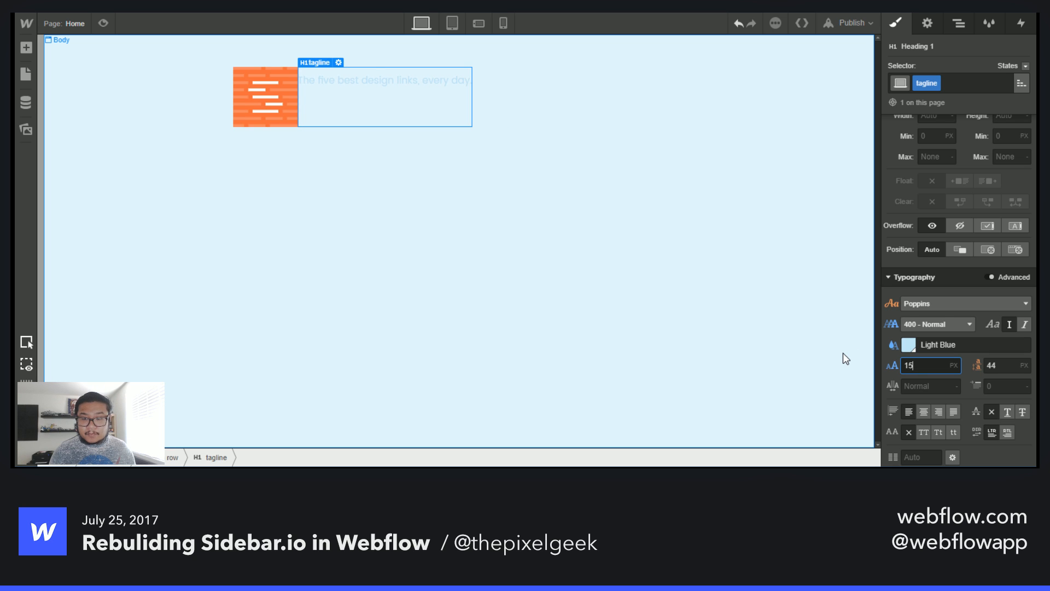
key("Down")
key("Tab")
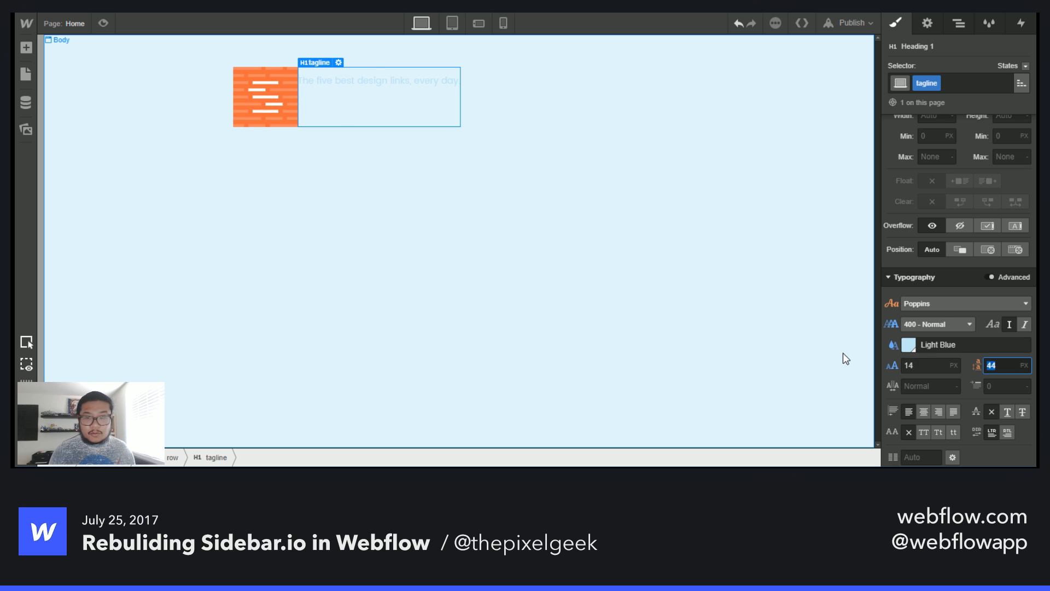
type("20")
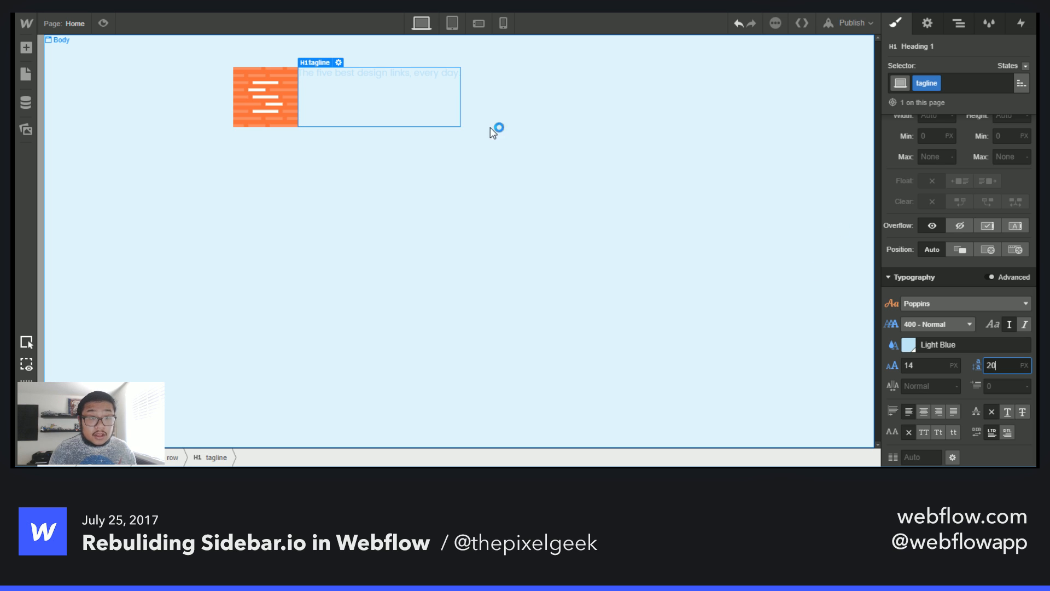
- Break the tagline text after 'design' so 'links, every day.' sits on a second line
double_click(400, 72)
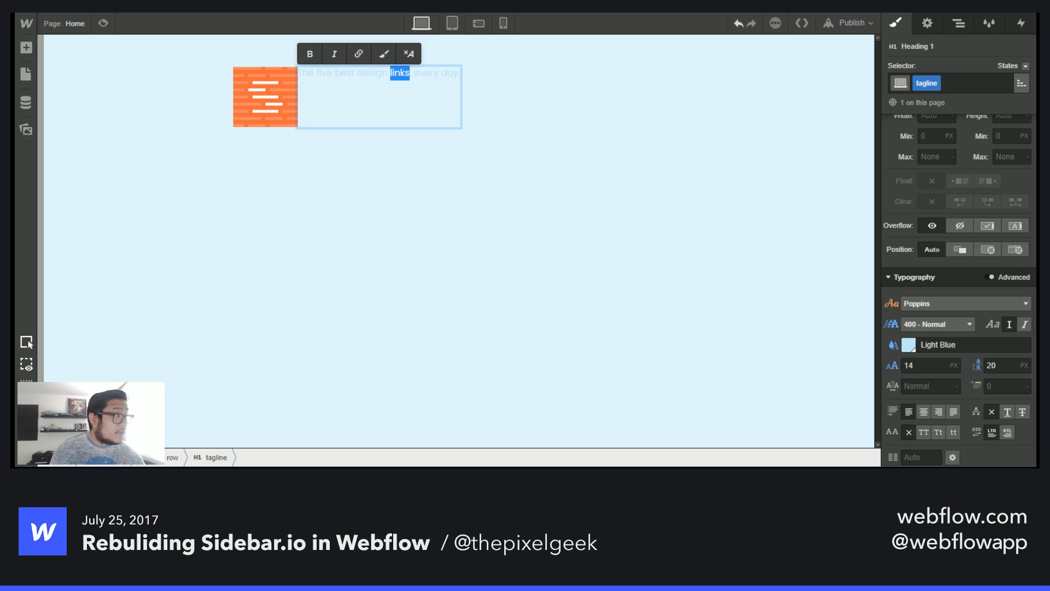
left_click(389, 74)
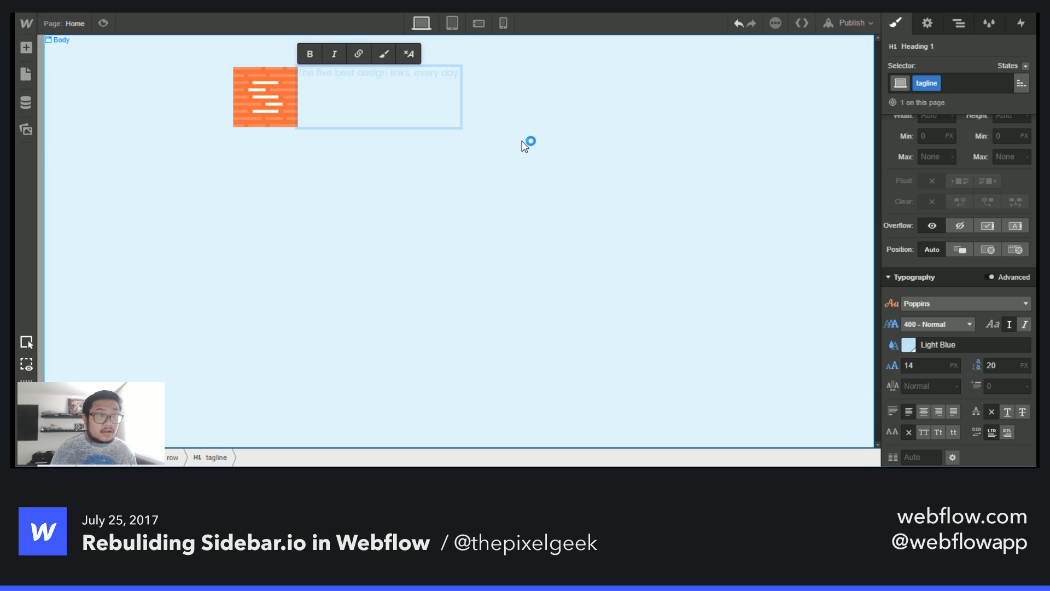
key("BackSpace")
key("Return")
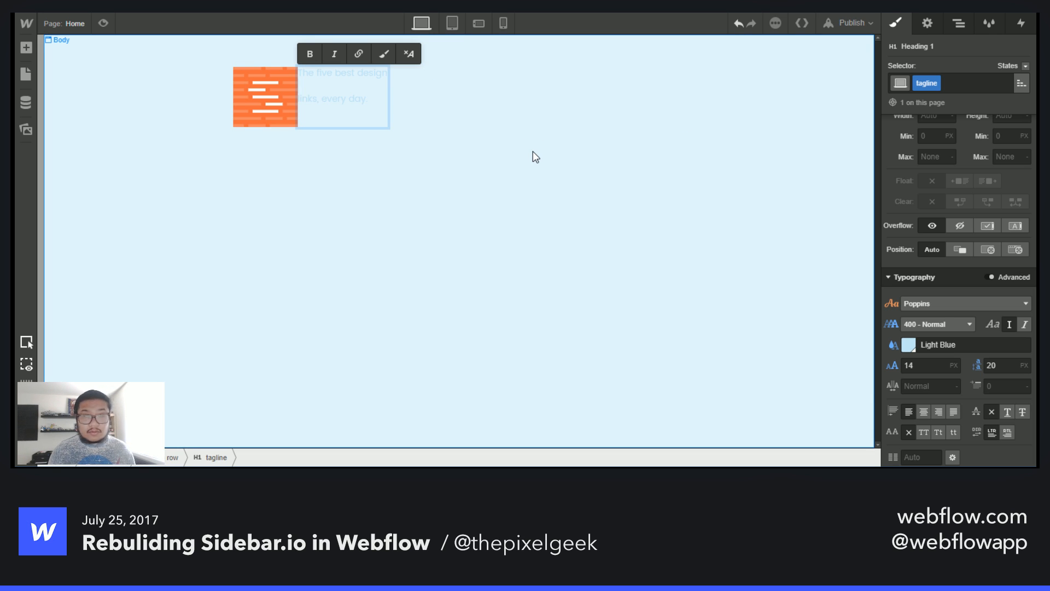
key("Escape")
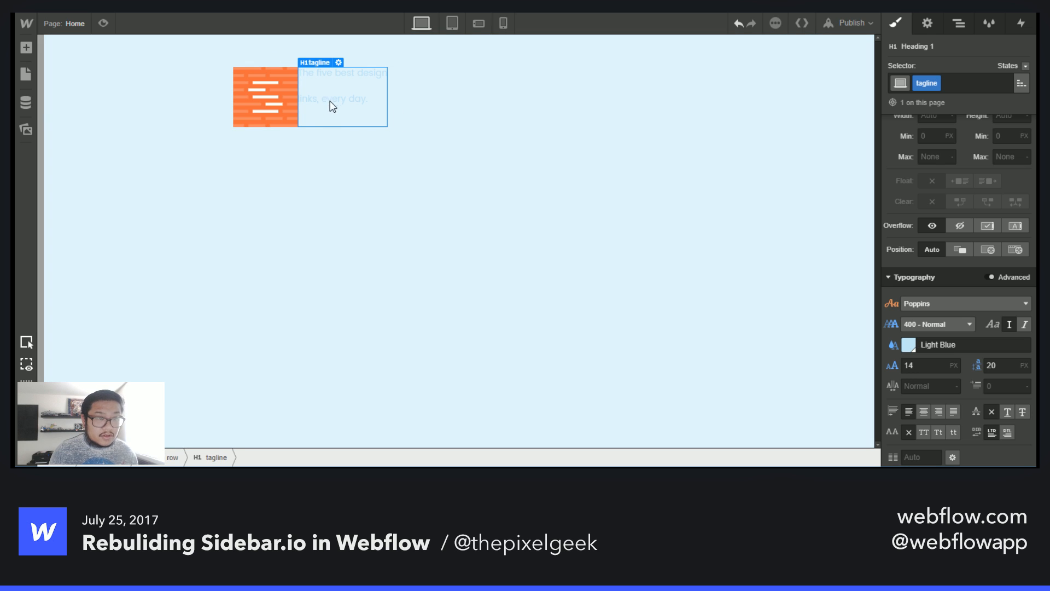
double_click(317, 83)
left_click(349, 83)
key("BackSpace")
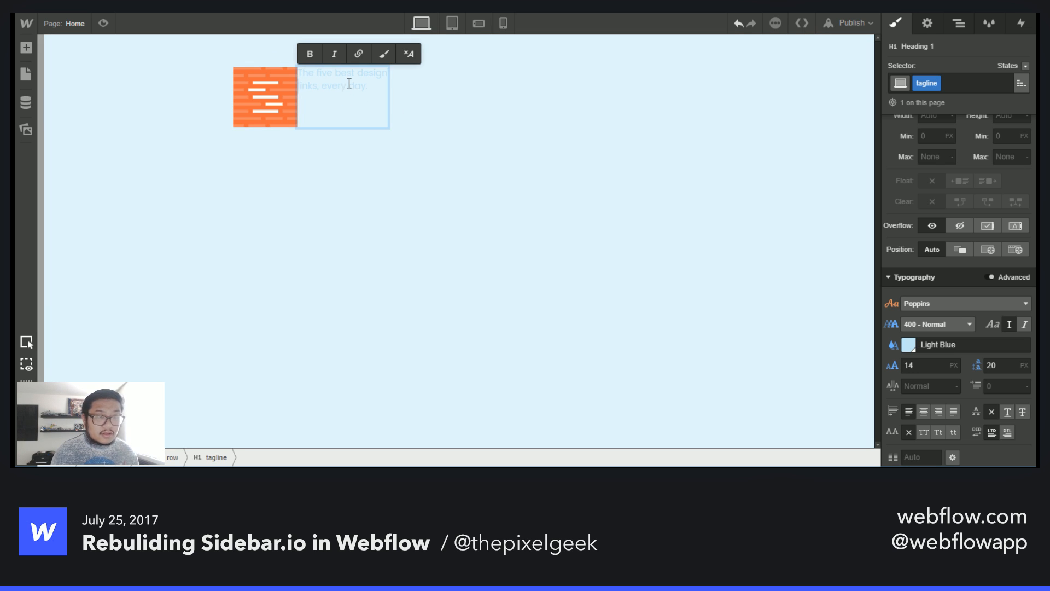
key("Escape")
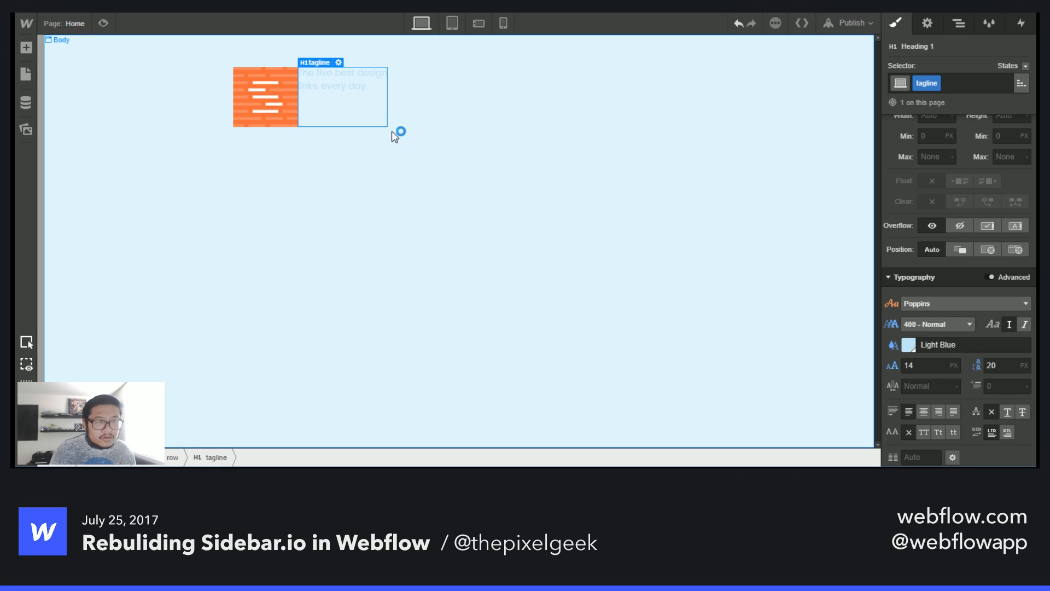
left_click(392, 131)
- Change the tagline's font weight to 500 - Medium
left_click(351, 74)
left_click(924, 324)
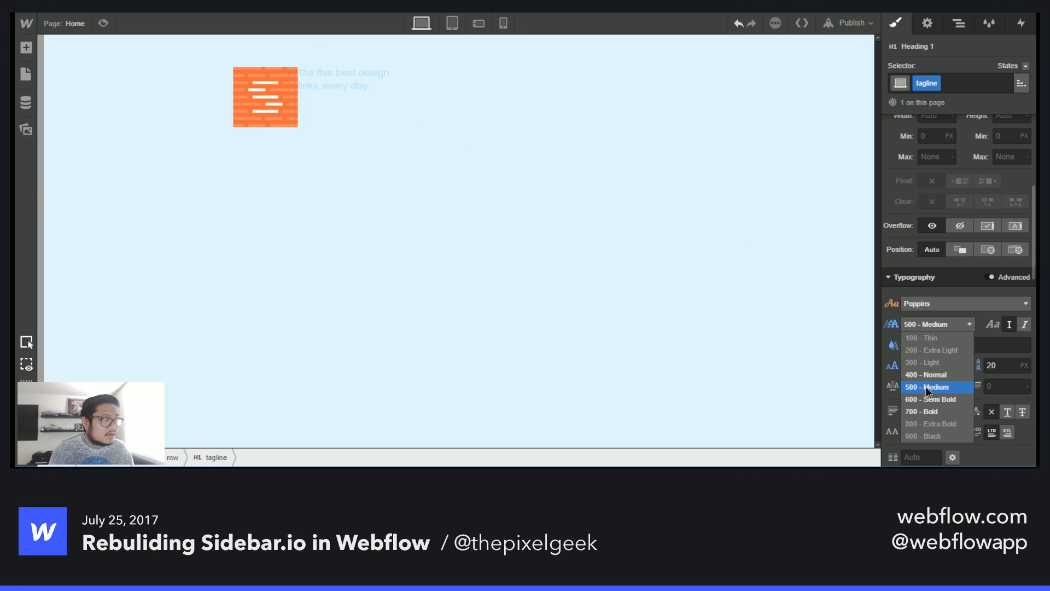
left_click(925, 386)
- Pick the lighter blue #92d7f8 for the tagline text and save it as a colour swatch
left_click(909, 344)
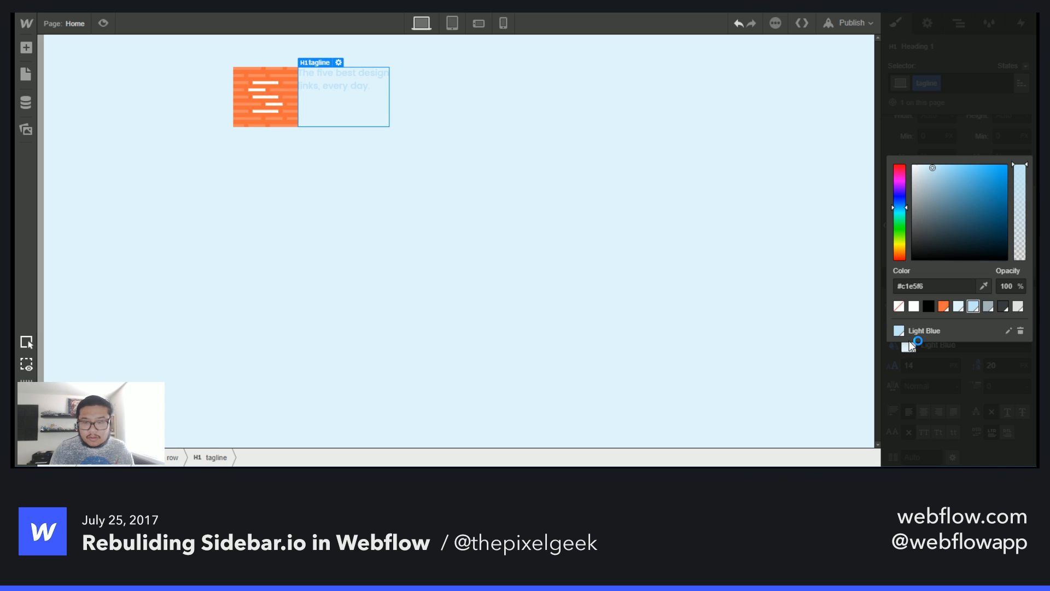
left_click_drag(936, 168, 952, 166)
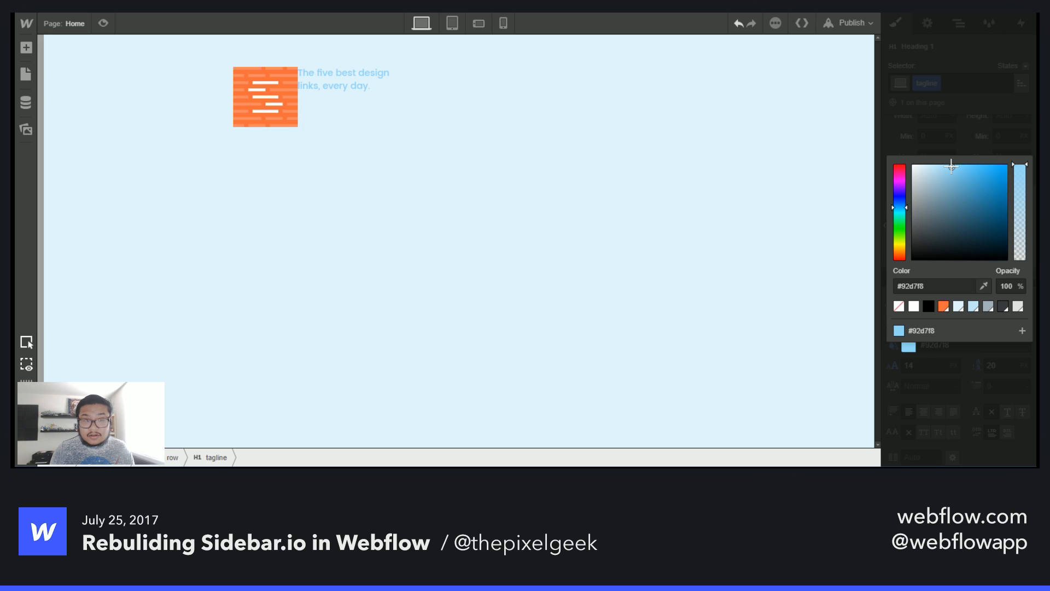
left_click(1021, 330)
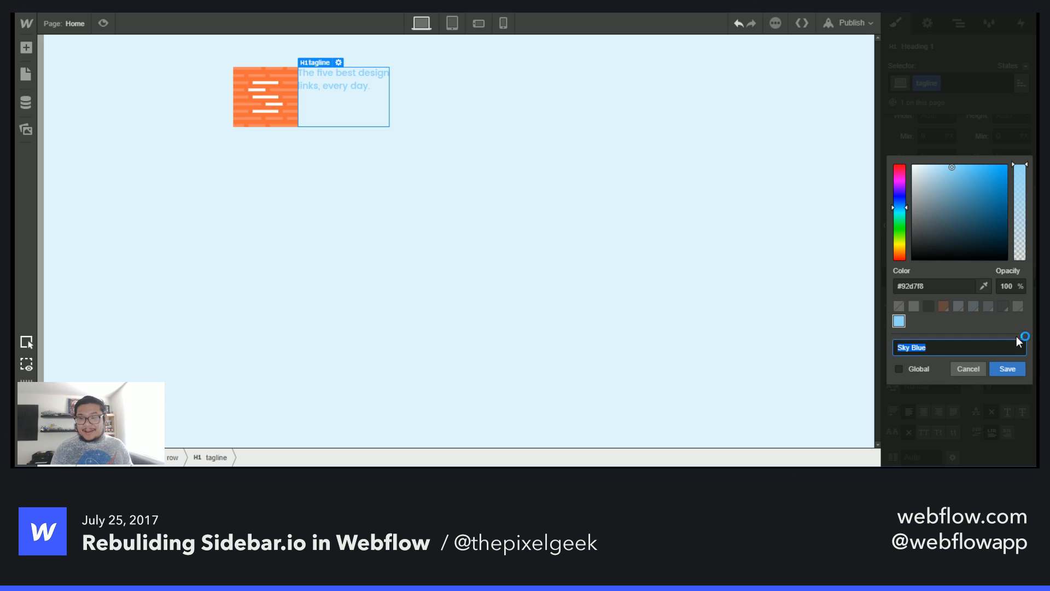
left_click(1012, 372)
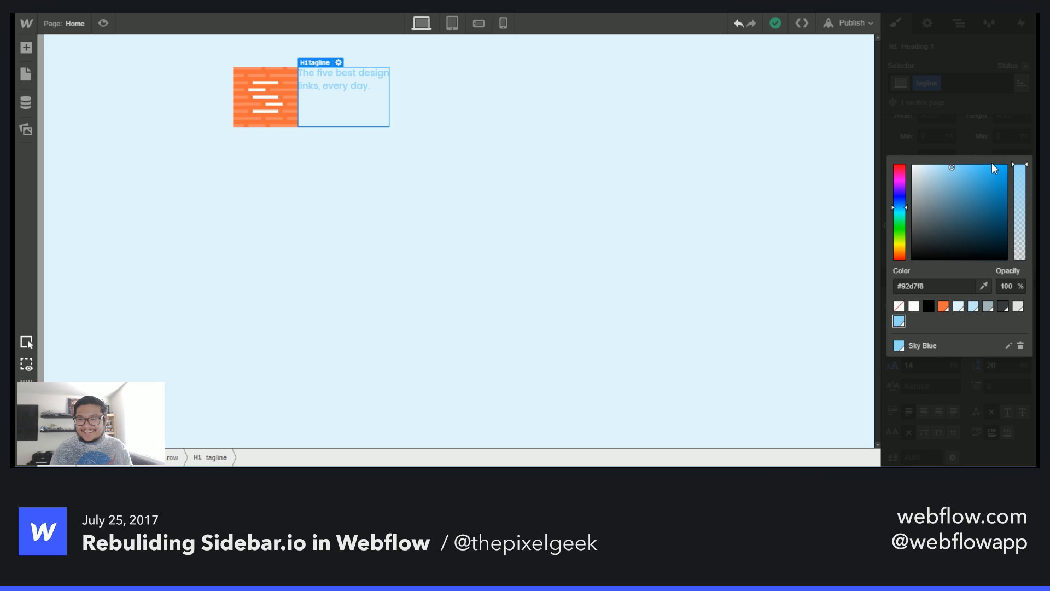
left_click(572, 177)
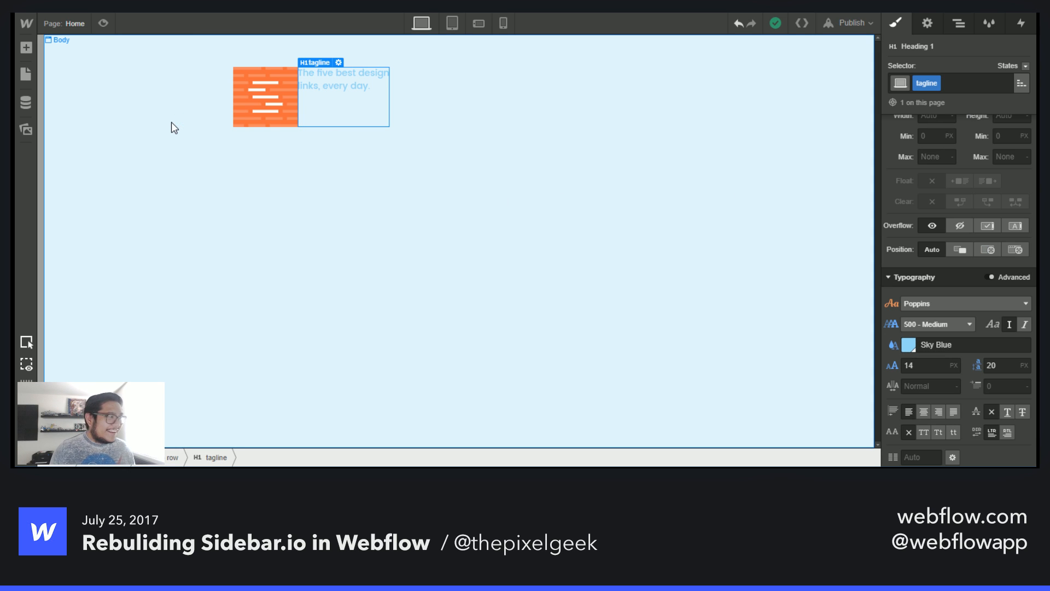
- Vertically centre the items inside the logo row
left_click(440, 103)
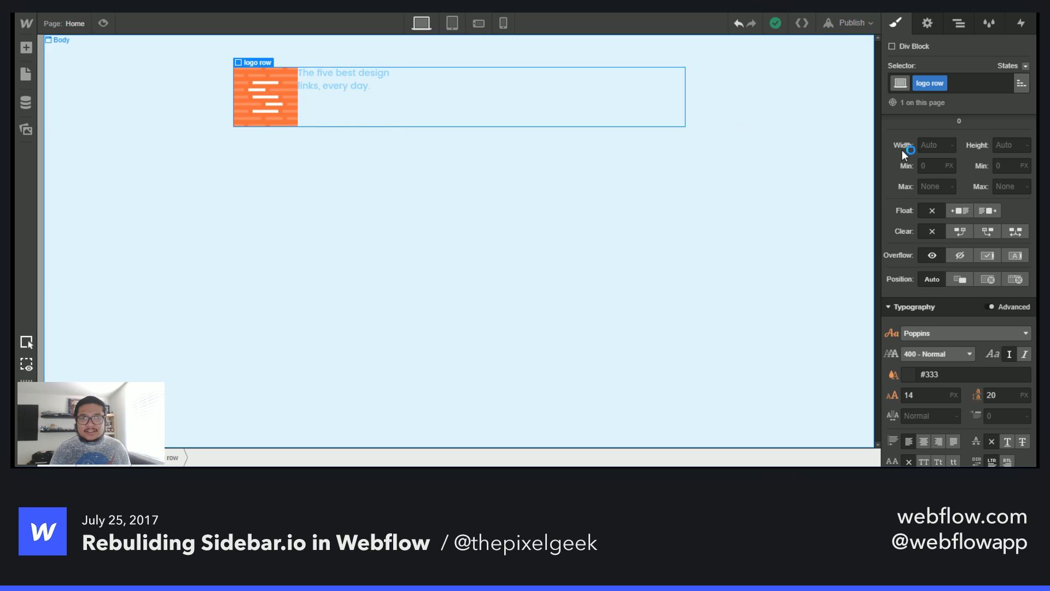
scroll(901, 150, "up", 5)
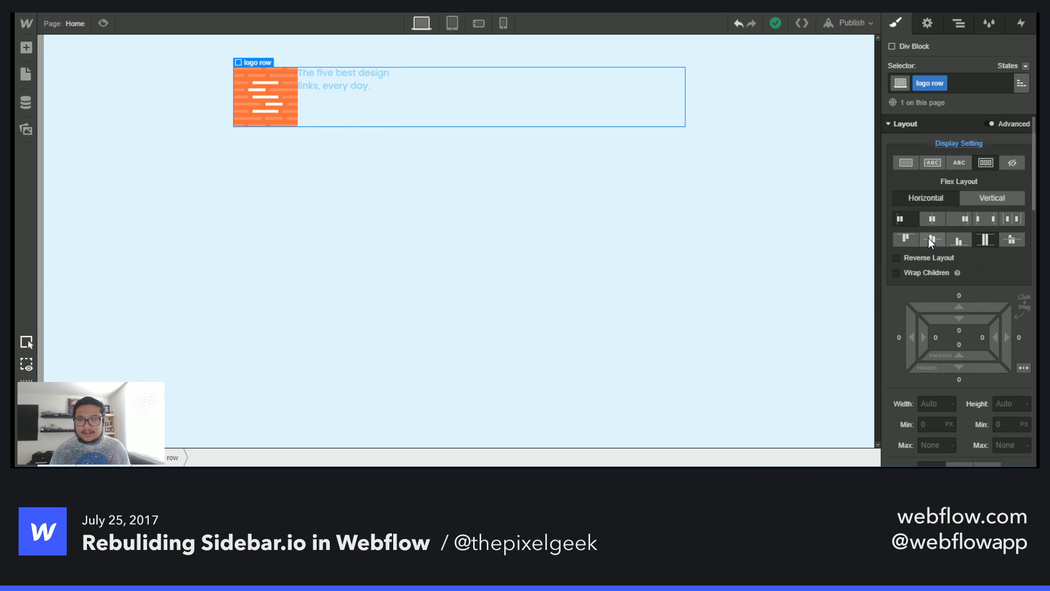
left_click(931, 241)
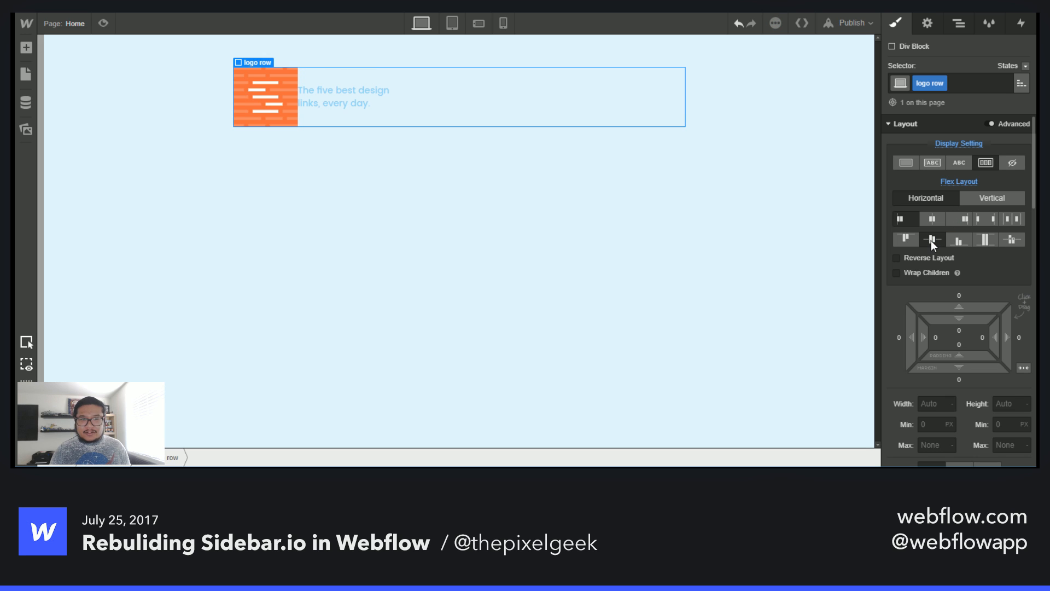
- Give the tagline heading a left margin of 15 px
left_click(346, 103)
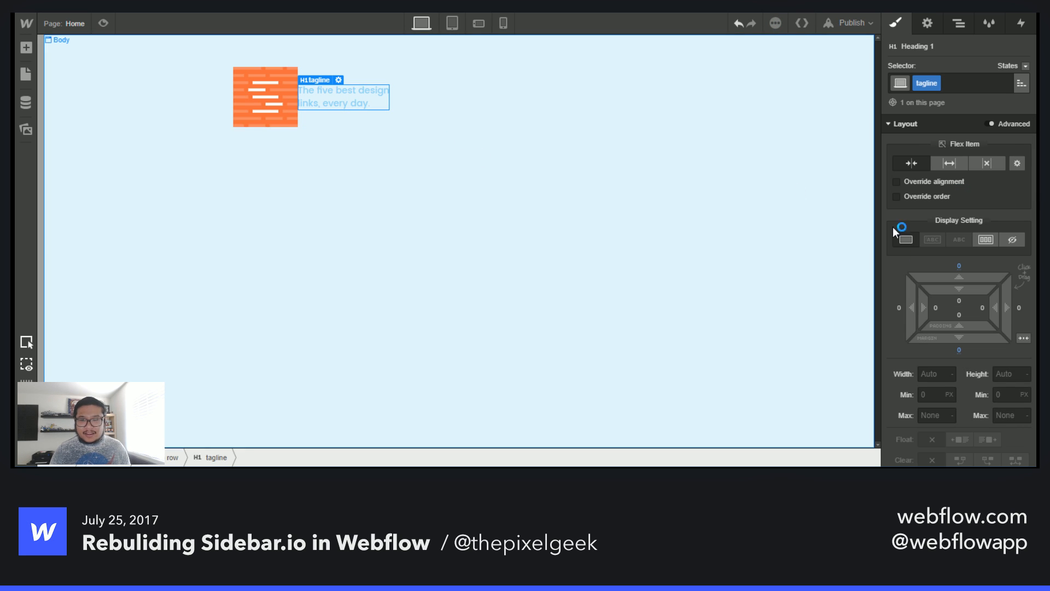
left_click_drag(912, 308, 882, 305)
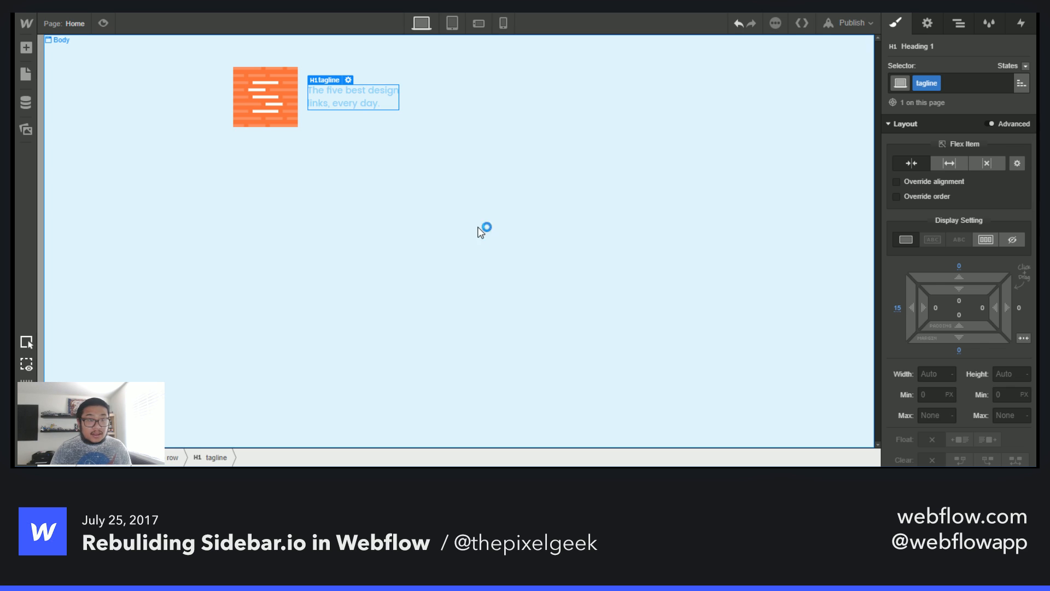
left_click(448, 217)
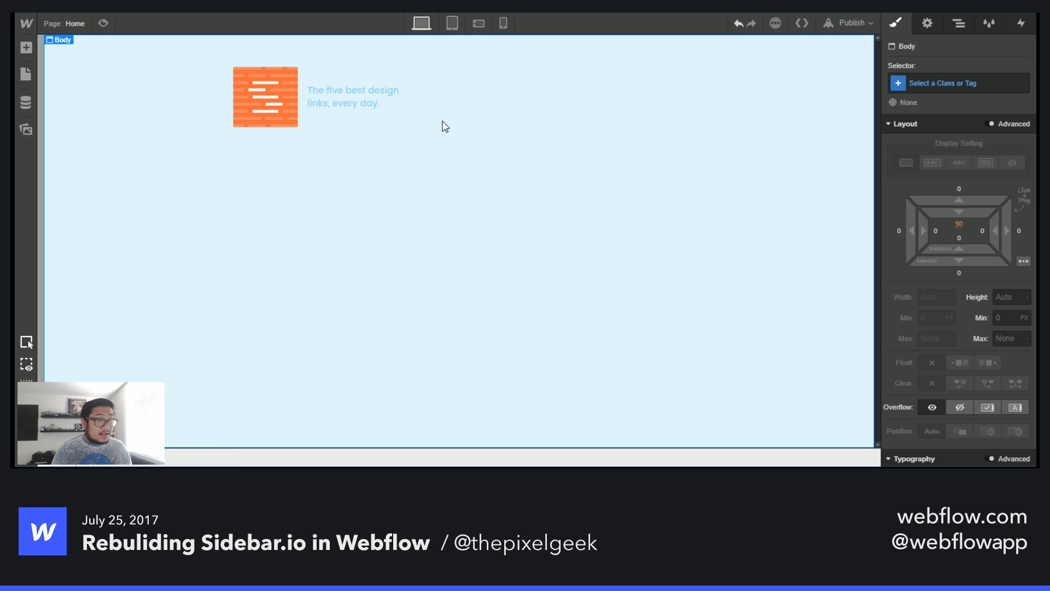
- Compare the tagline's spacing and look against the live Sidebar.io site
left_click(486, 108)
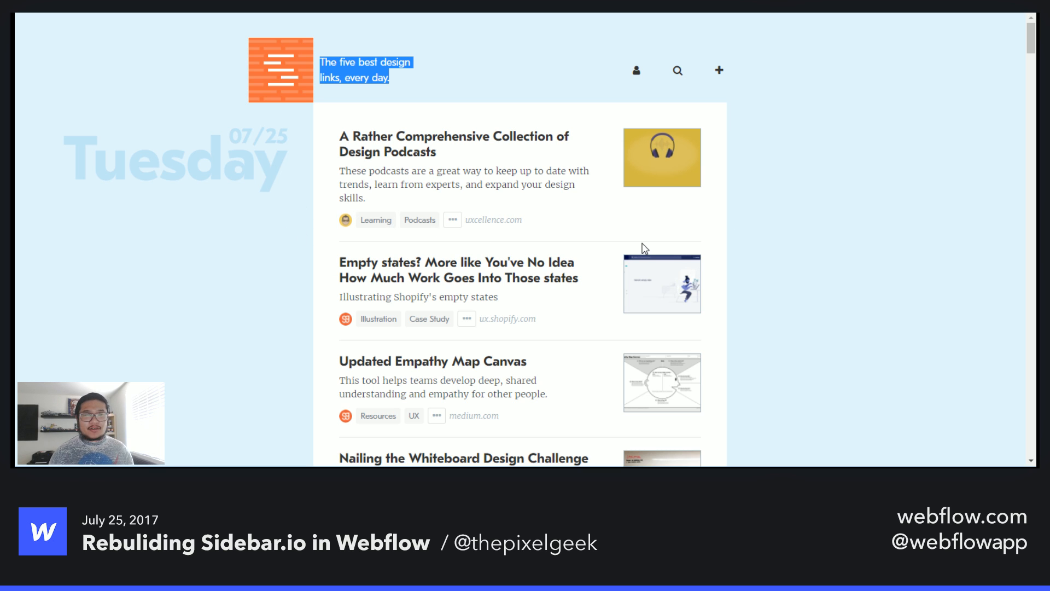
left_click(485, 70)
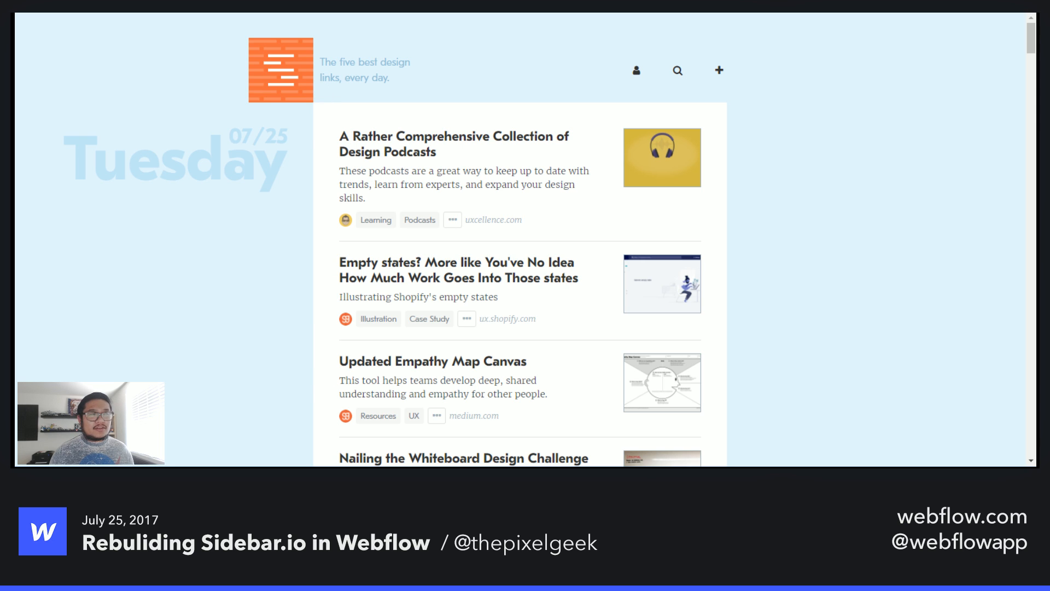
key("ctrl+Tab")
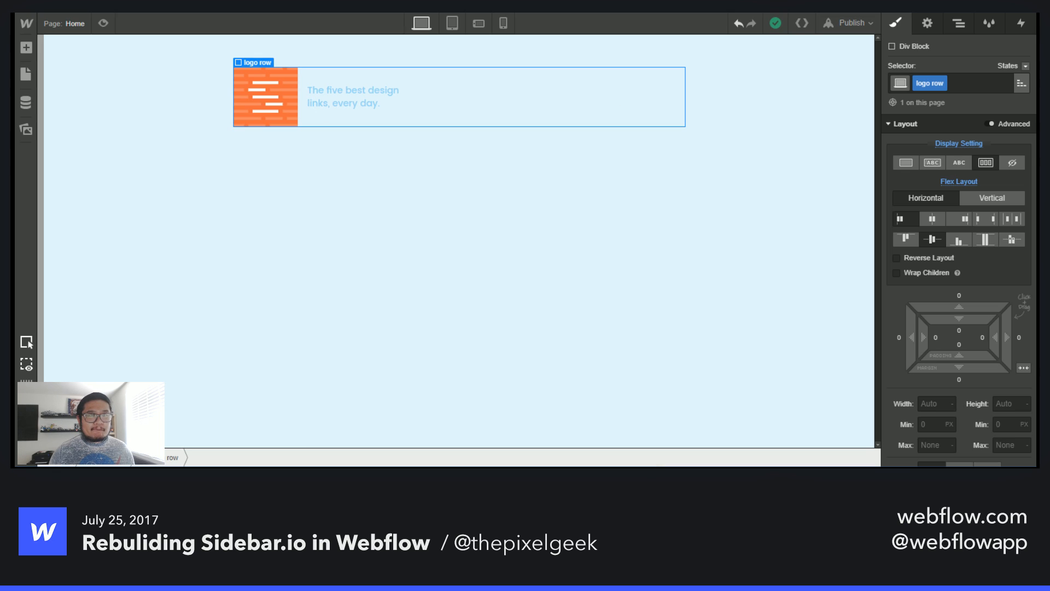
- Add a Div Block inside the container below the logo row
left_click(958, 24)
left_click(904, 99)
key("a")
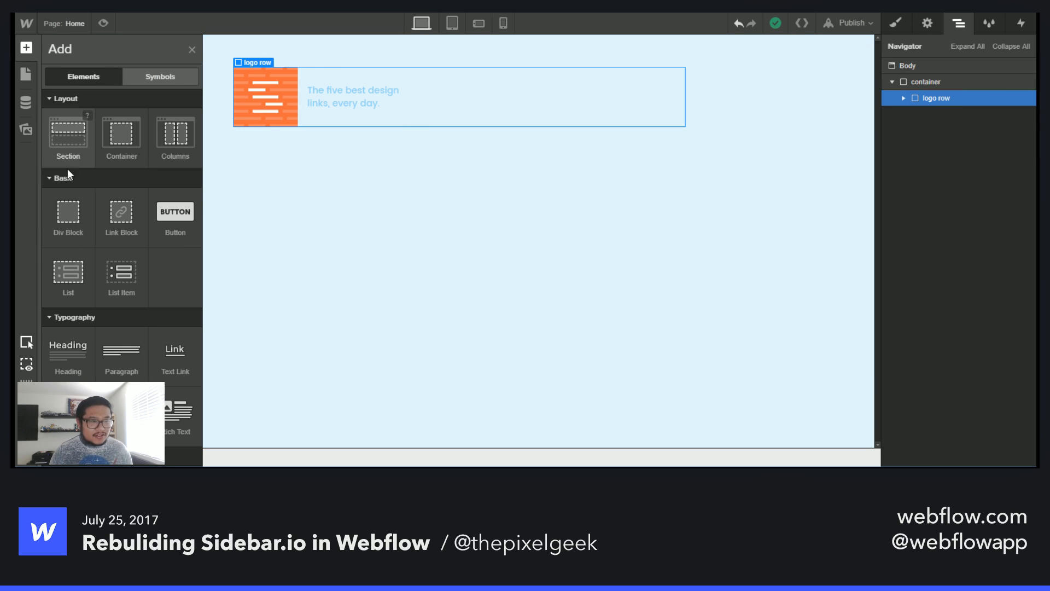
left_click_drag(68, 212, 950, 118)
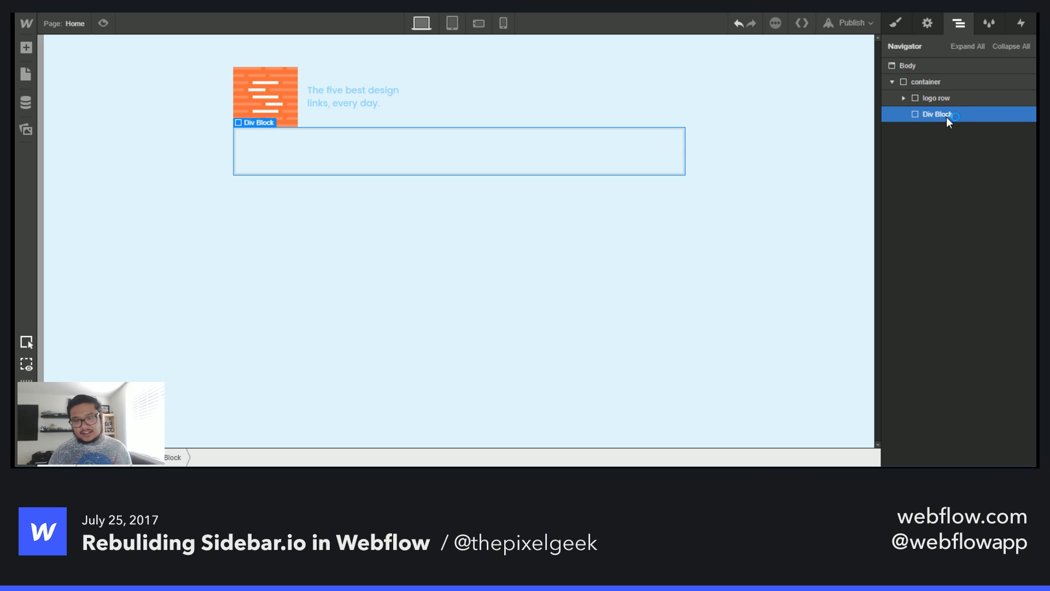
- Give the new Div Block the class content wrapper
left_click(895, 20)
left_click(934, 83)
type("content")
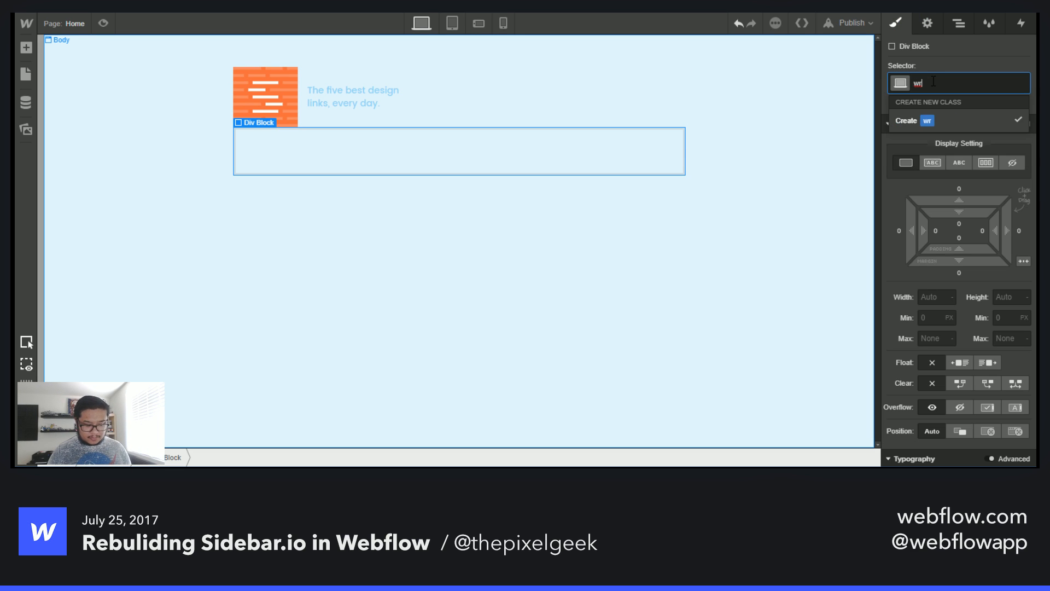
type(" wrapper")
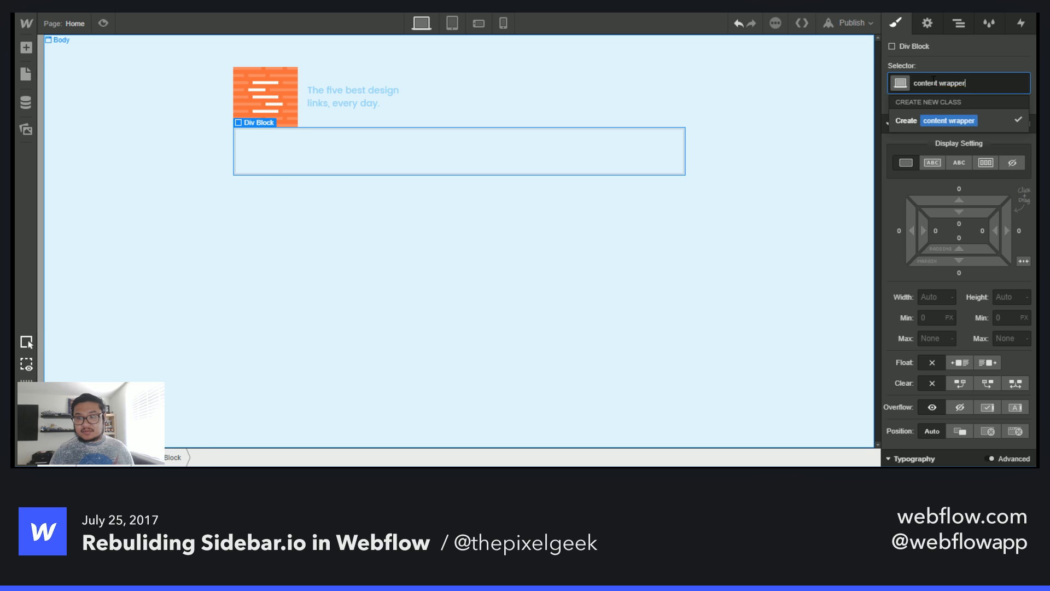
key("Return")
- Set the content wrapper's background colour to white and its padding to 30 px on all sides
scroll(947, 307, "down", 10)
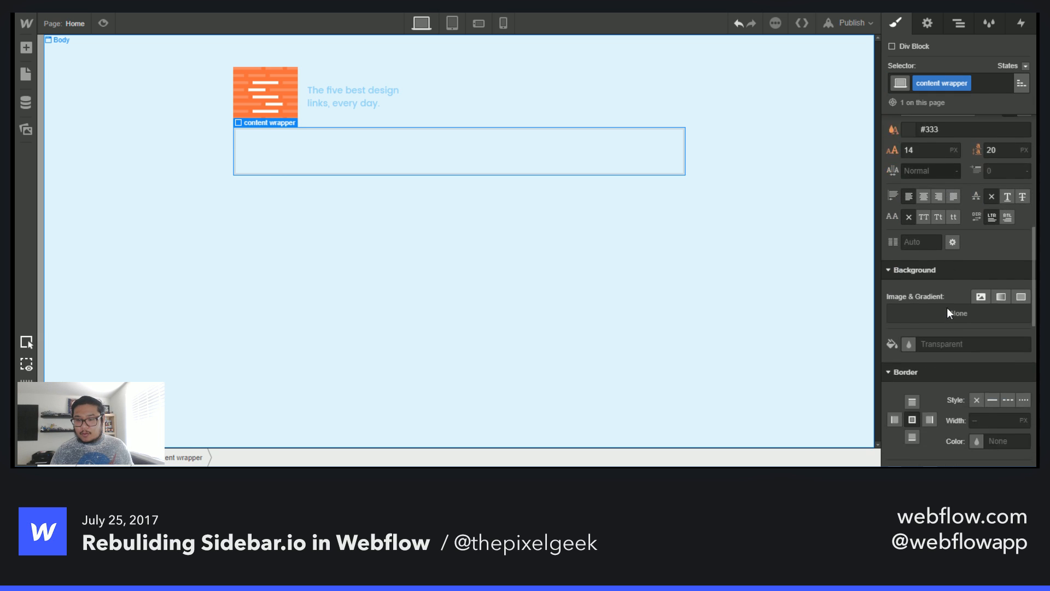
left_click(941, 224)
type("white")
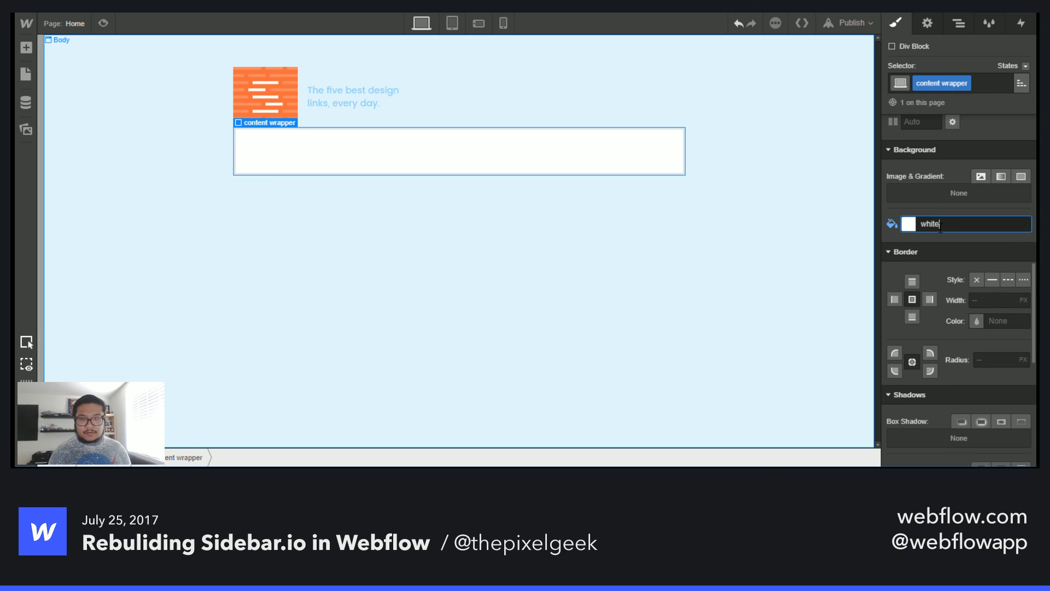
scroll(941, 224, "up", 10)
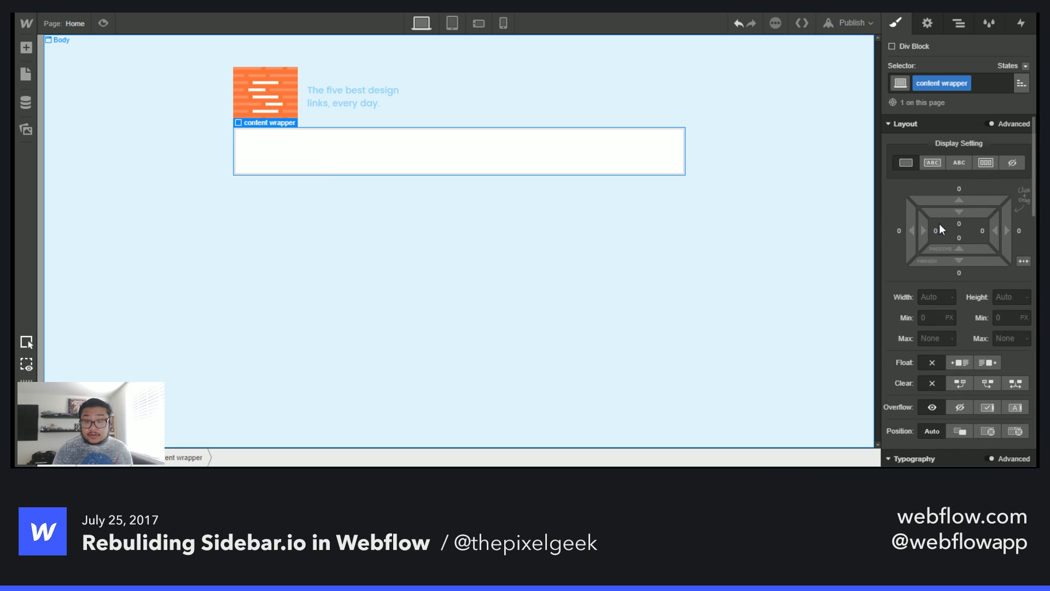
left_click_drag(972, 215, 971, 275)
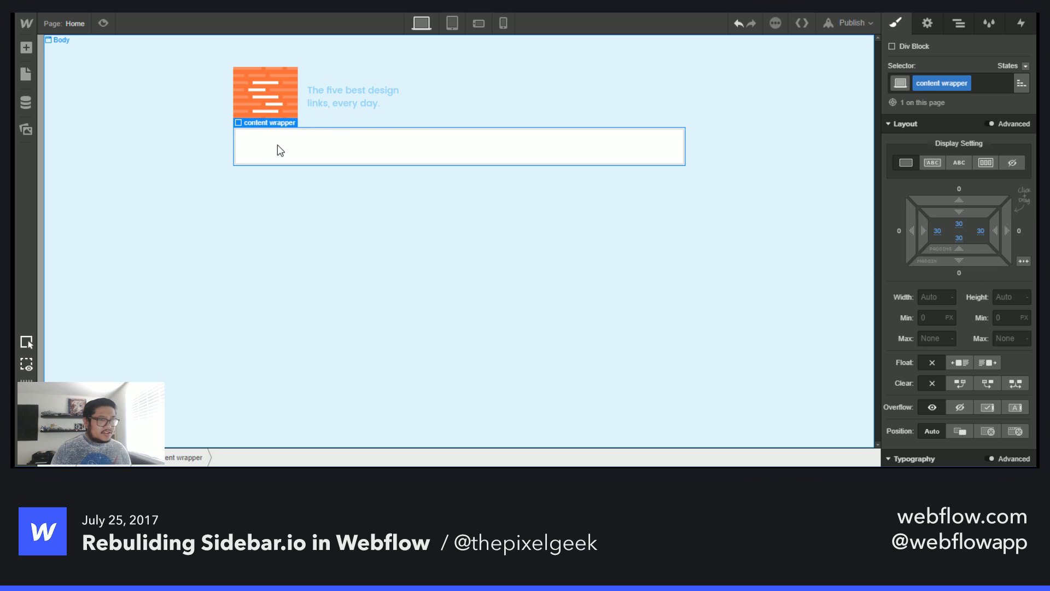
- Add a Collection List inside the content wrapper and connect it to the Links collection
key("a")
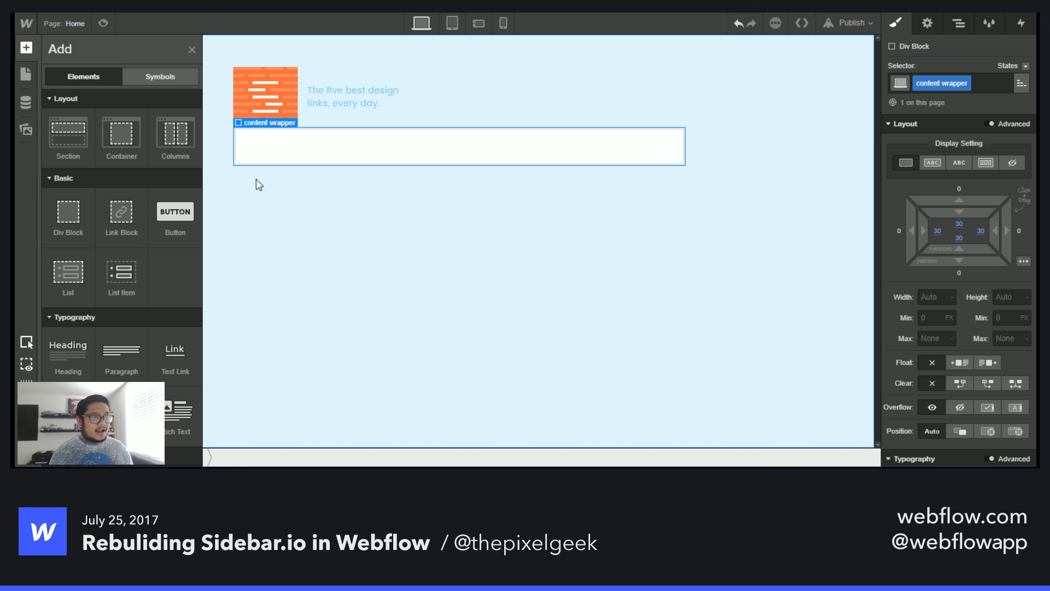
scroll(121, 246, "down", 4)
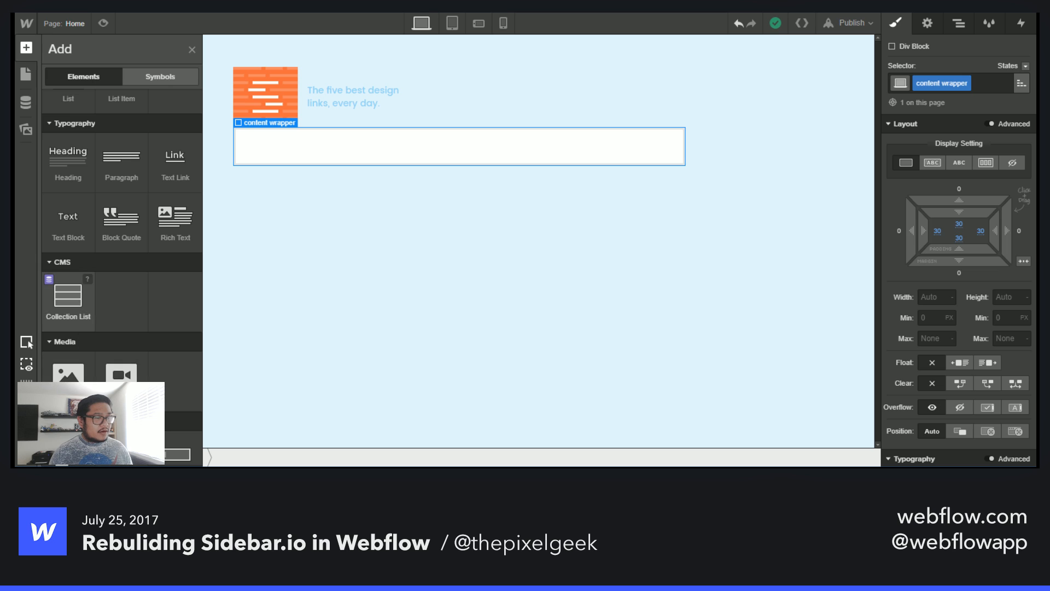
left_click_drag(68, 298, 405, 164)
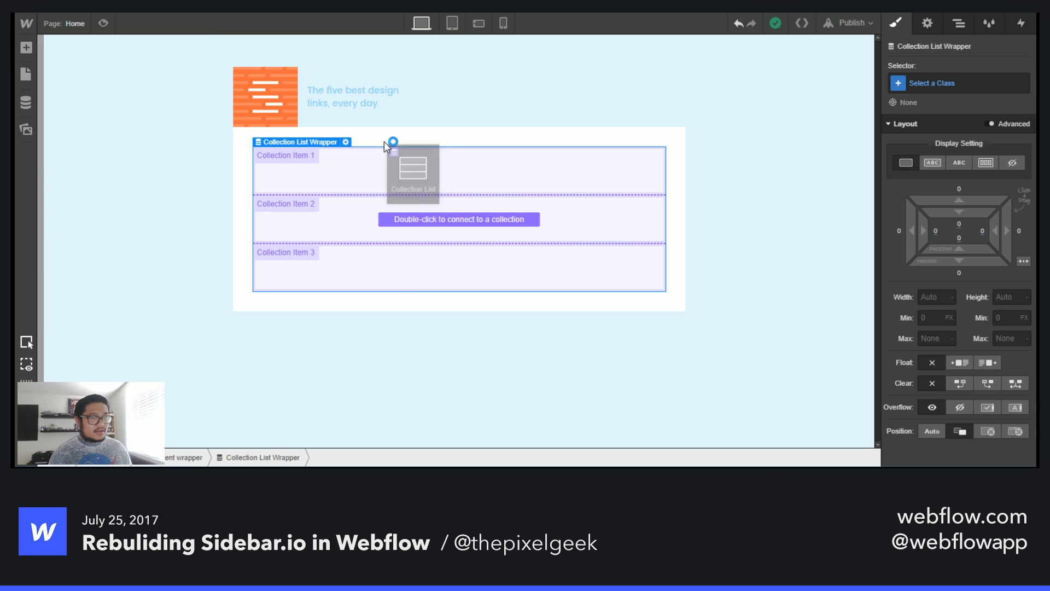
left_click(384, 141)
left_click(367, 330)
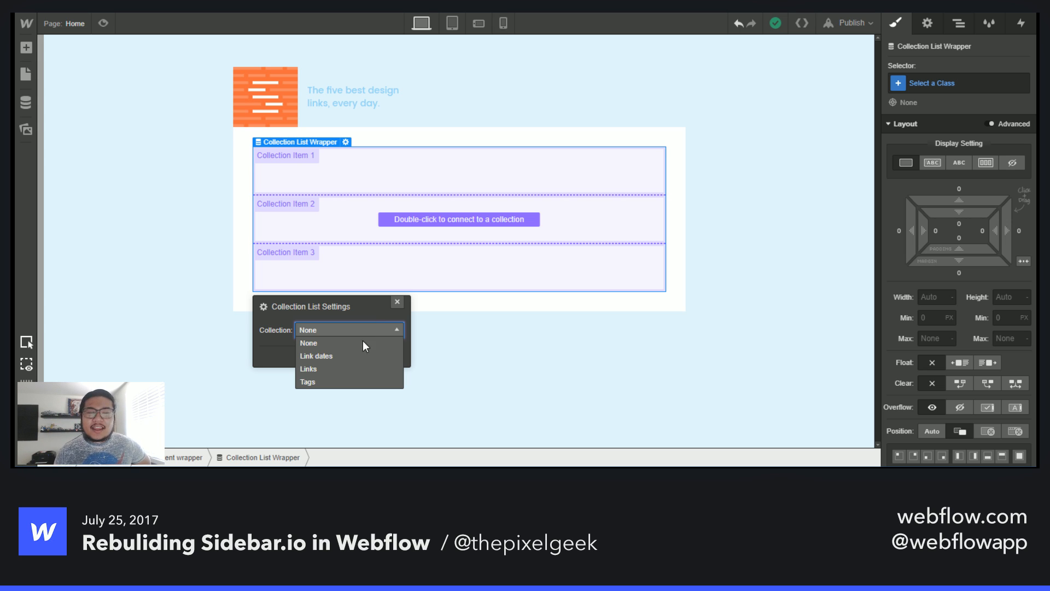
left_click(361, 368)
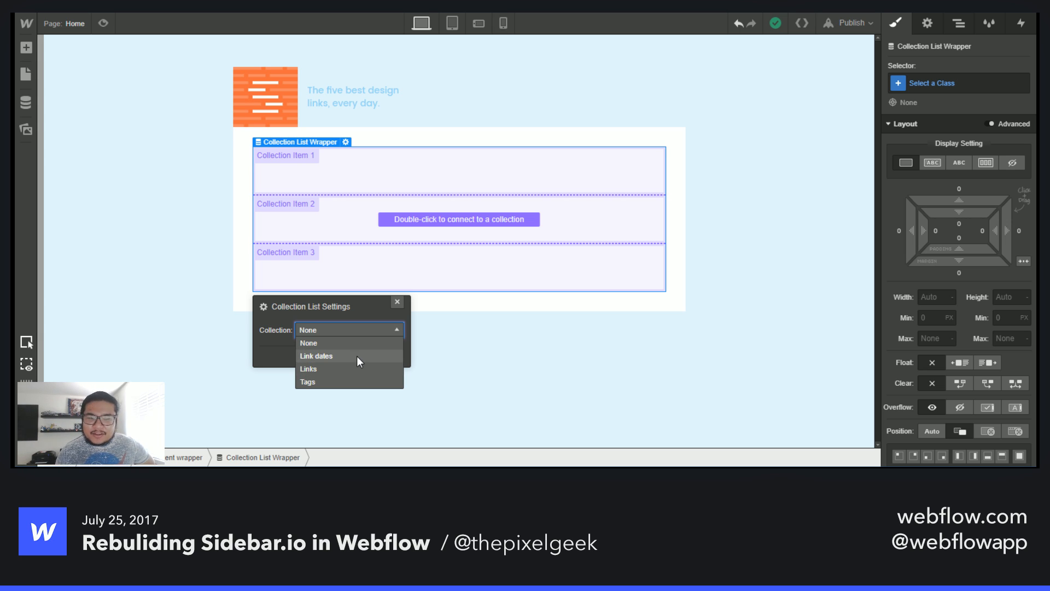
left_click(357, 355)
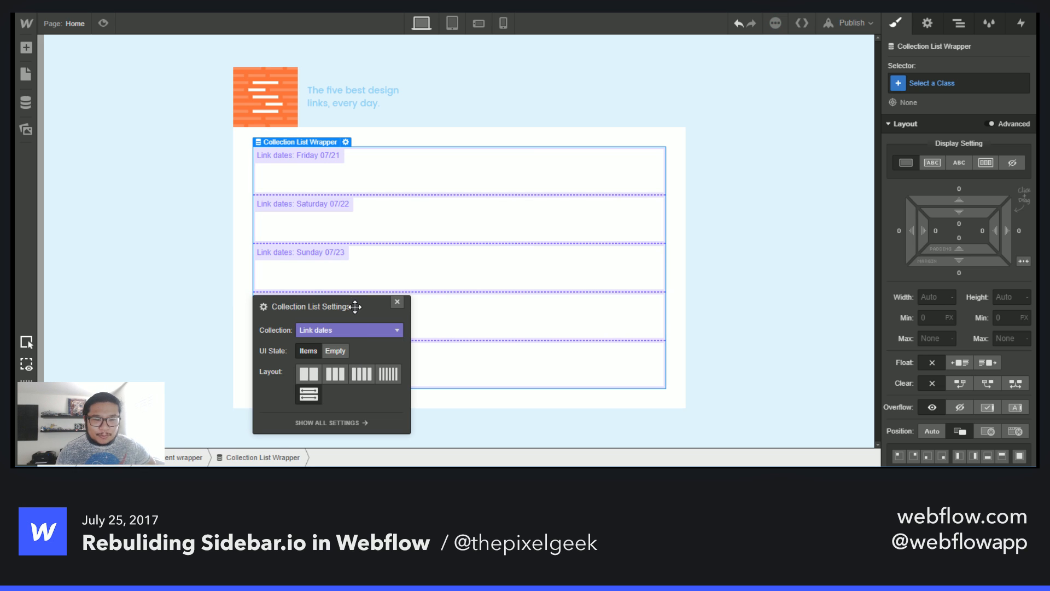
left_click_drag(354, 307, 777, 74)
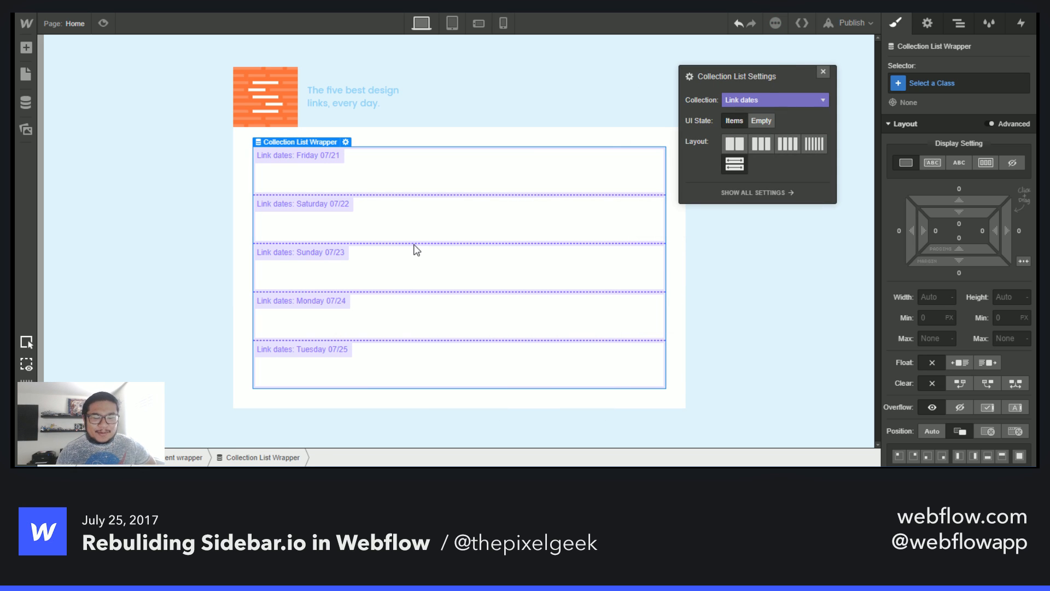
left_click(602, 212)
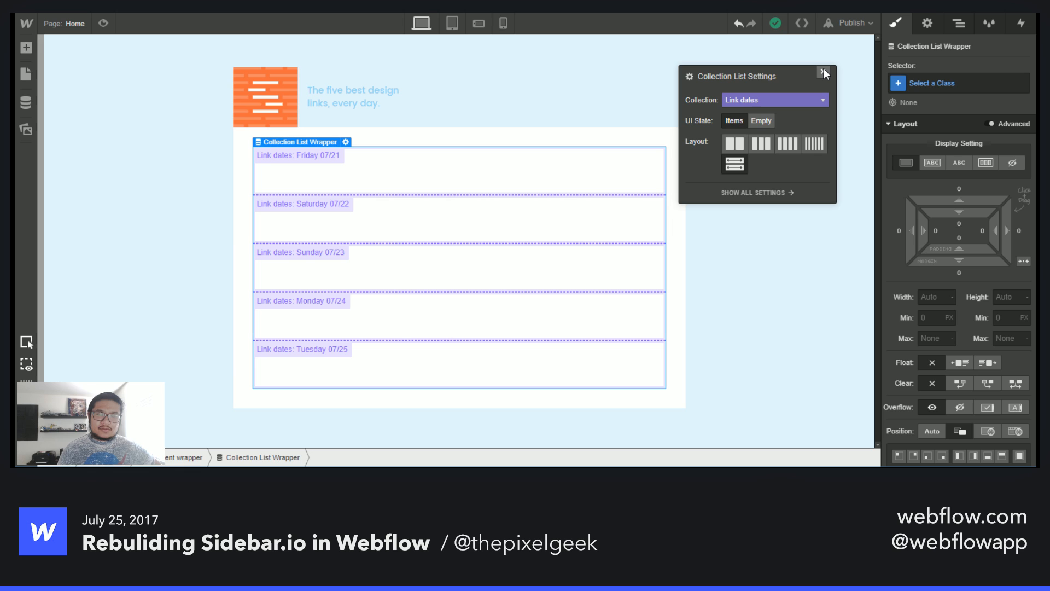
left_click(783, 99)
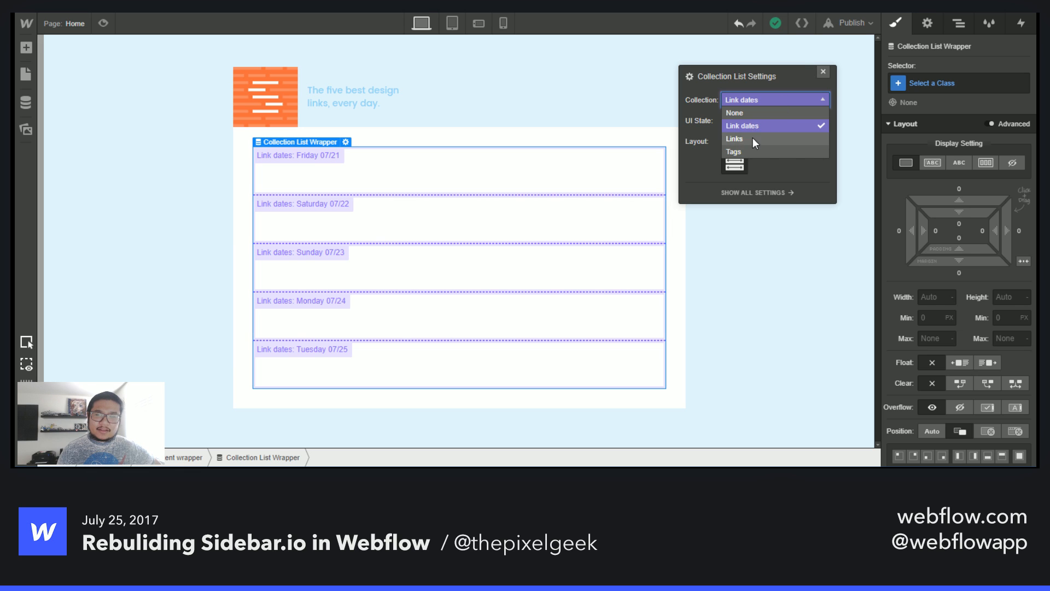
left_click(743, 138)
left_click(823, 71)
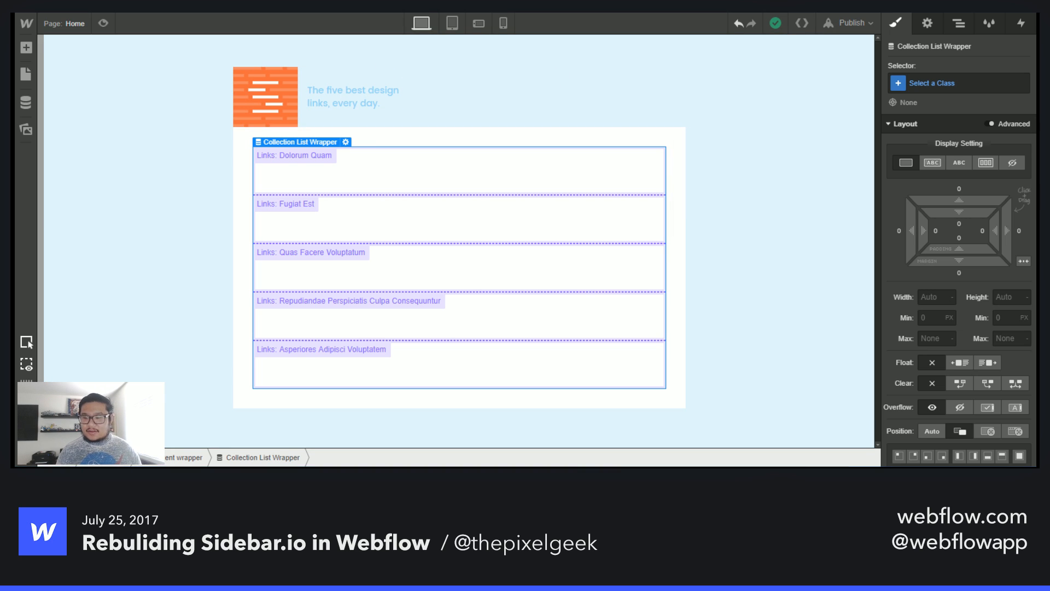
- Set the tagline heading's text colour to #91c1d8
left_click(336, 104)
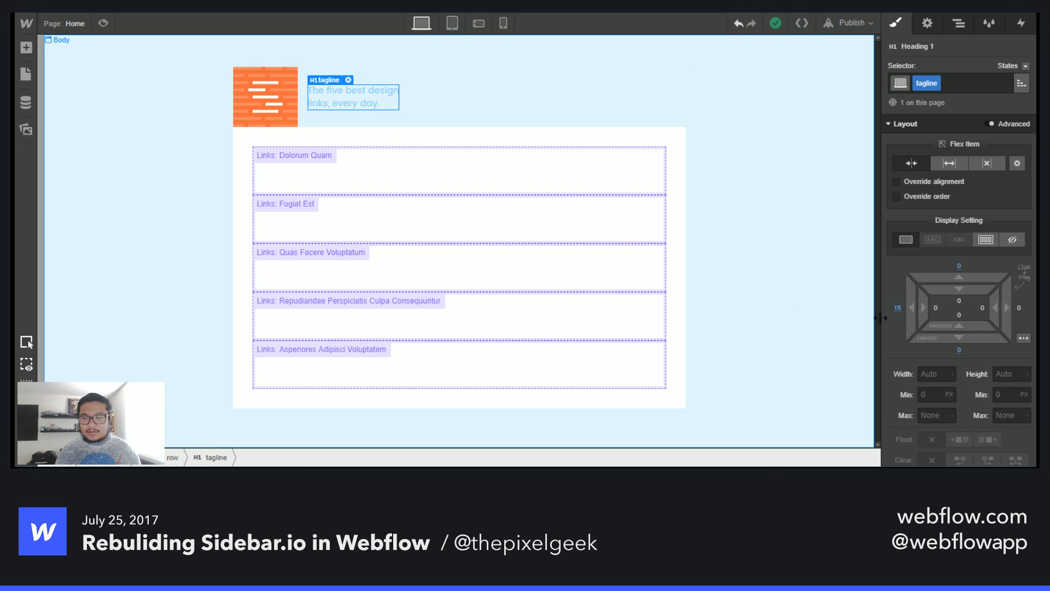
scroll(966, 323, "down", 10)
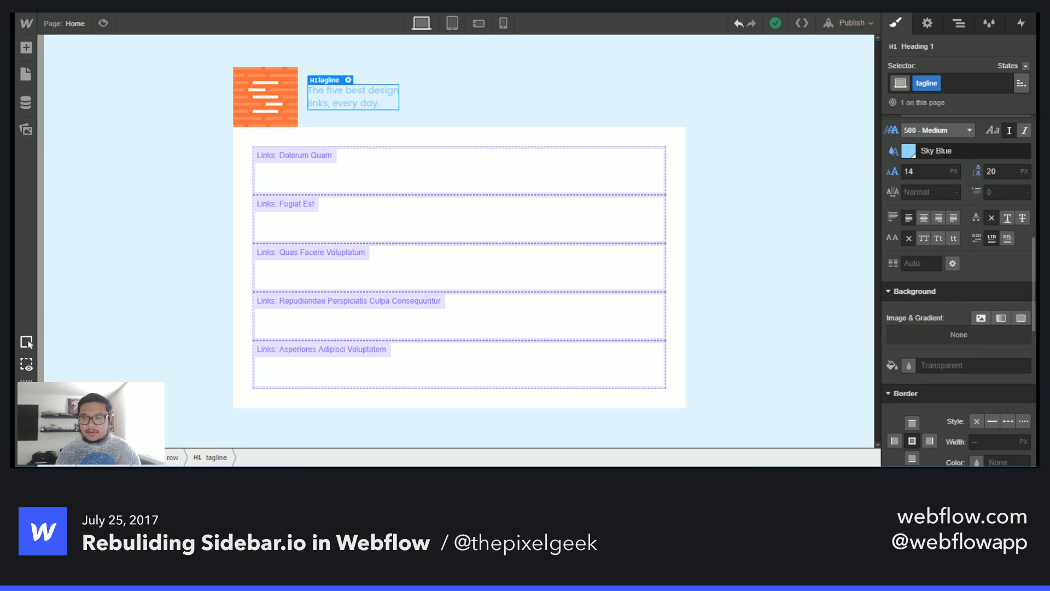
left_click(946, 152)
type("av")
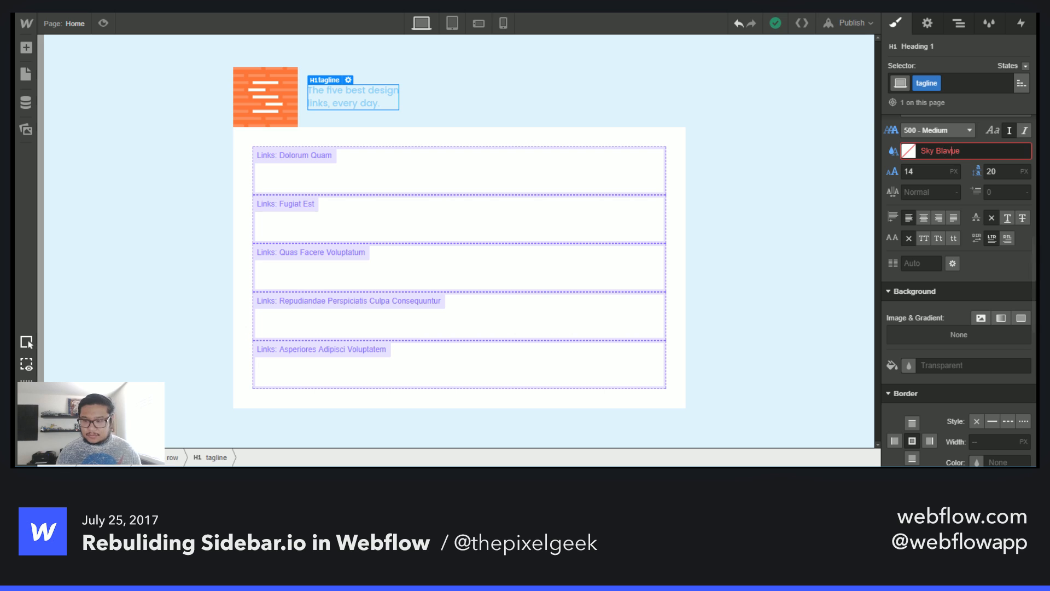
key("Escape")
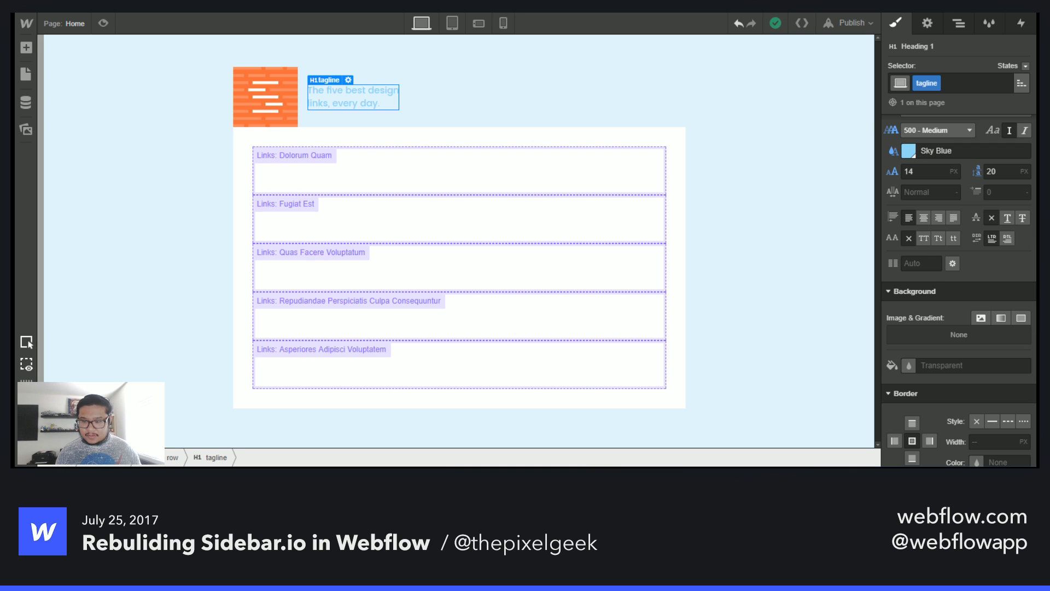
left_click(947, 149)
key("ctrl+a")
type("#91c1d8")
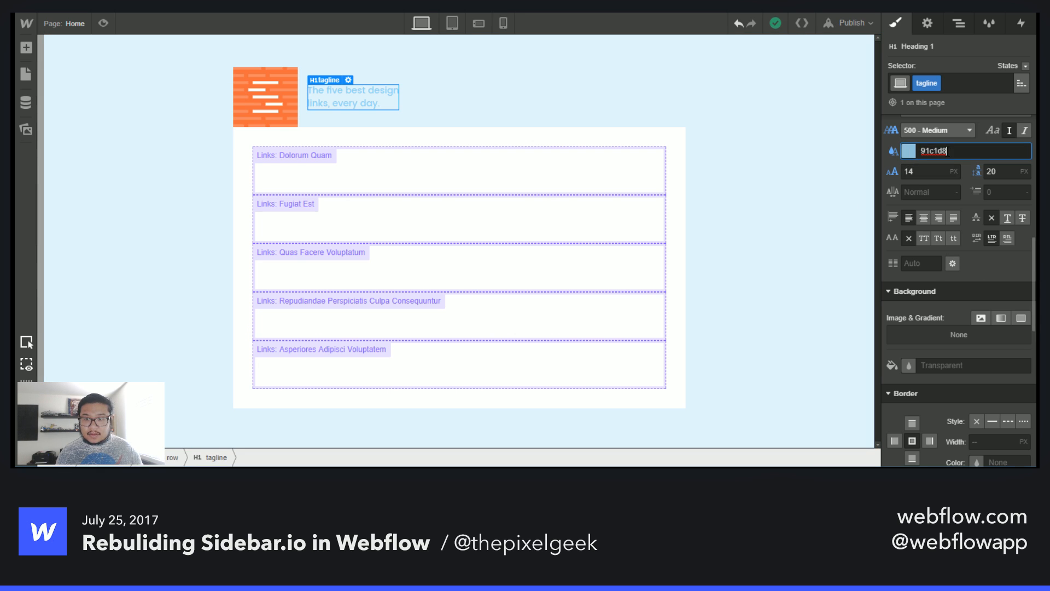
- Add a Text Link inside the first collection item
left_click(453, 225)
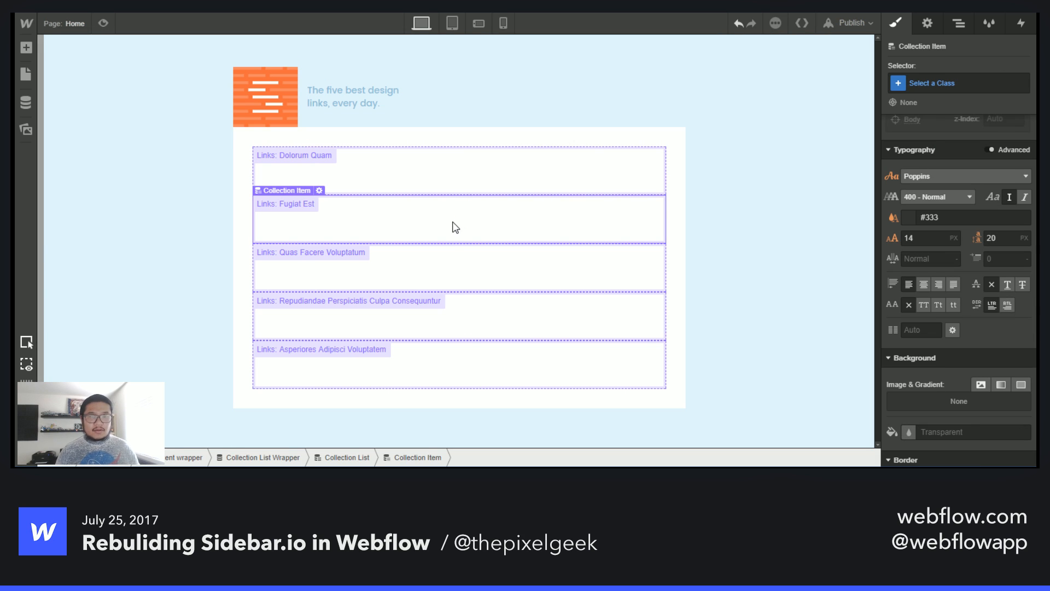
left_click(461, 158)
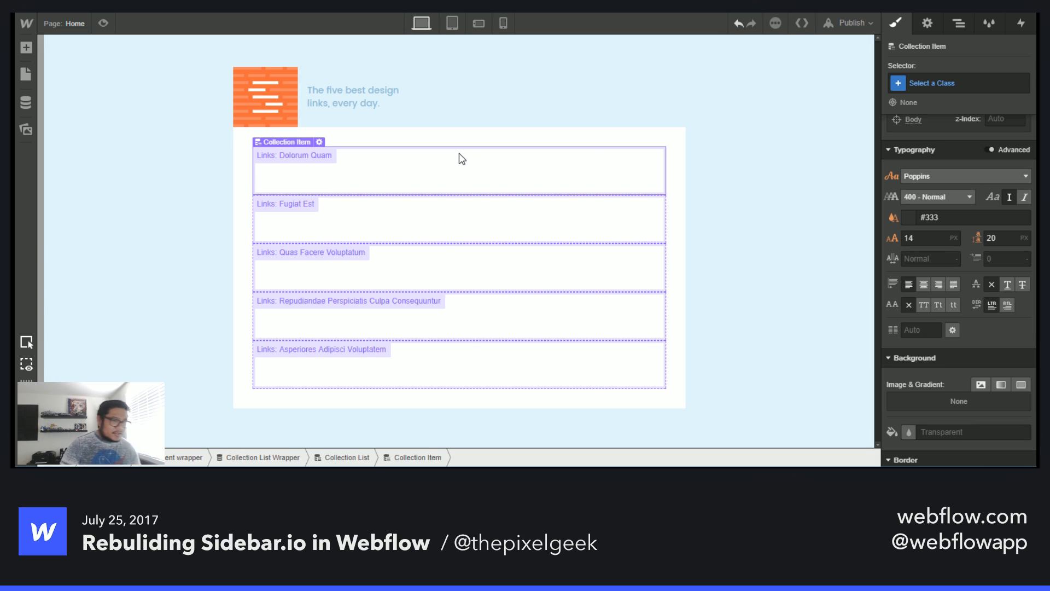
key("a")
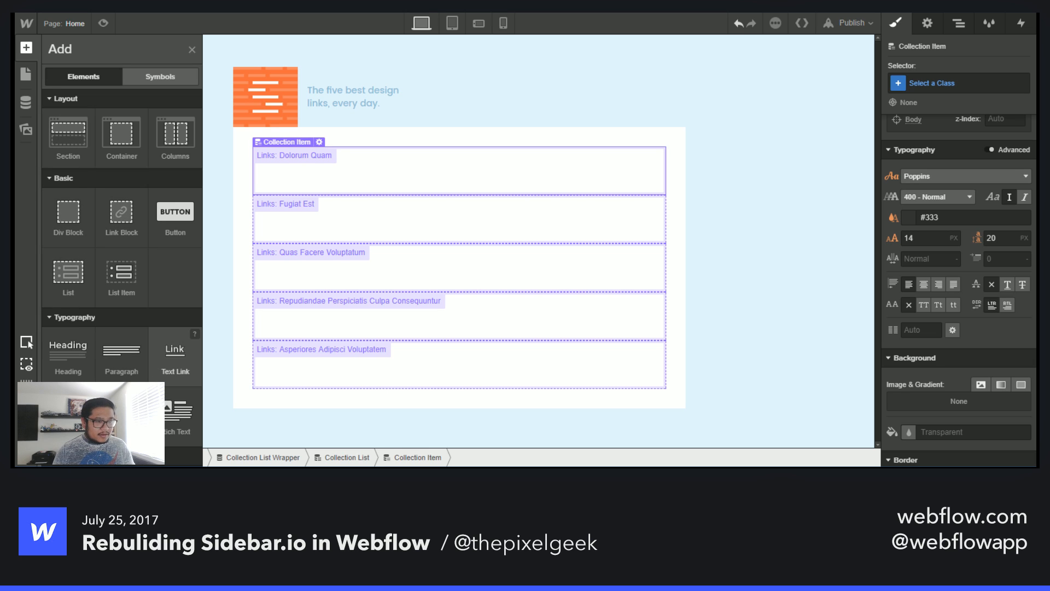
left_click_drag(175, 356, 713, 193)
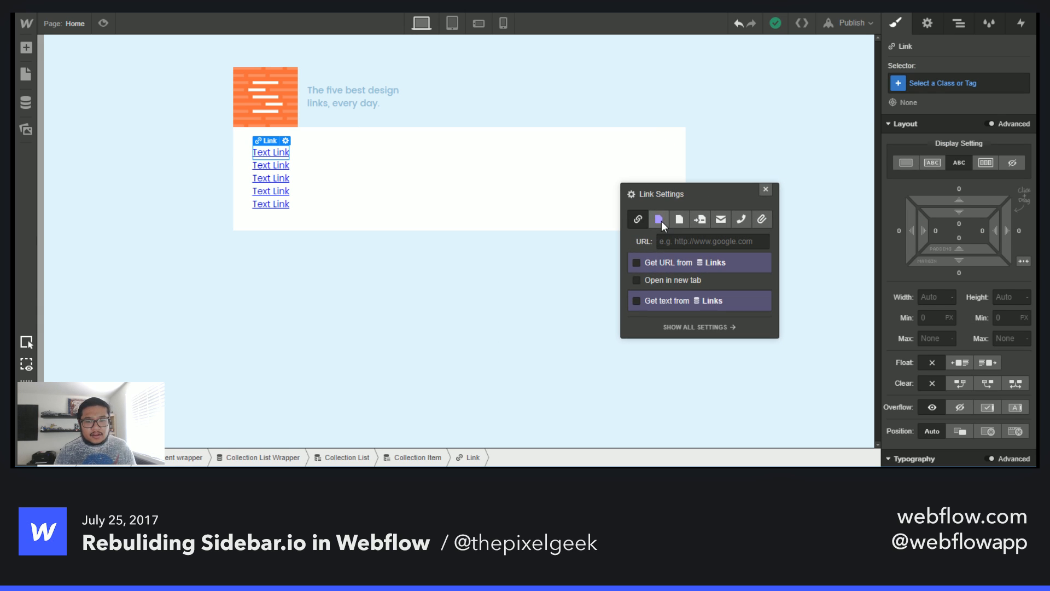
- Bind the link's URL to Article Link and its text to Name, opening in a new tab
left_click(656, 281)
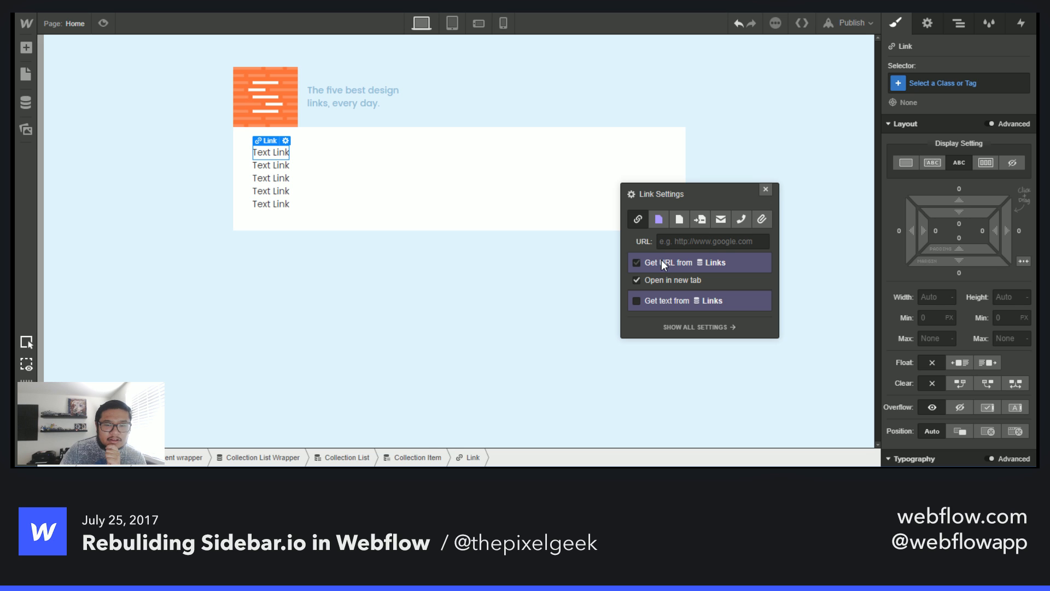
left_click(662, 261)
left_click(662, 277)
left_click(668, 302)
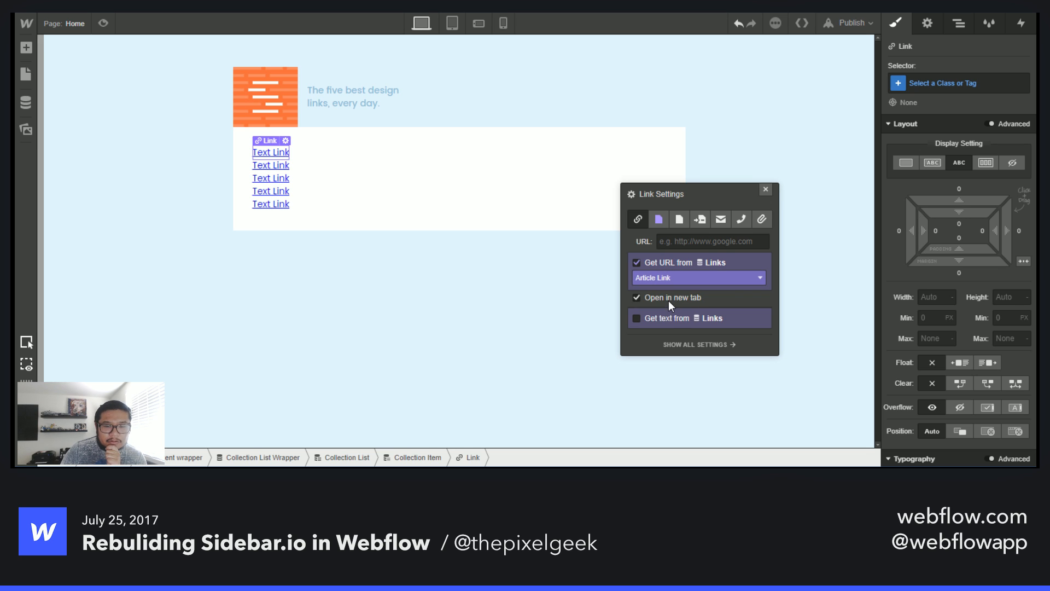
left_click(674, 317)
left_click(663, 337)
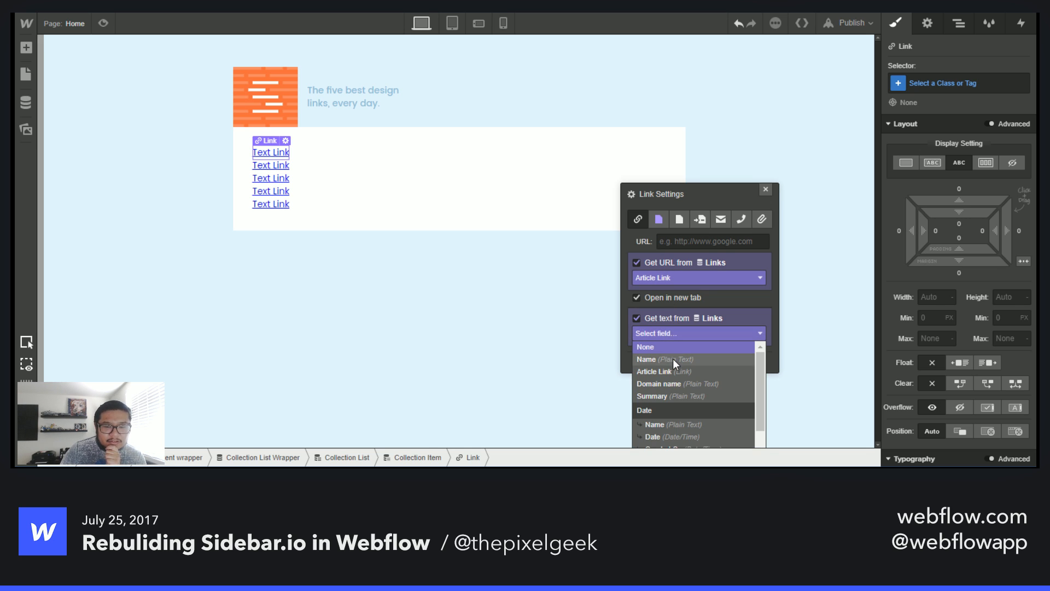
left_click(673, 359)
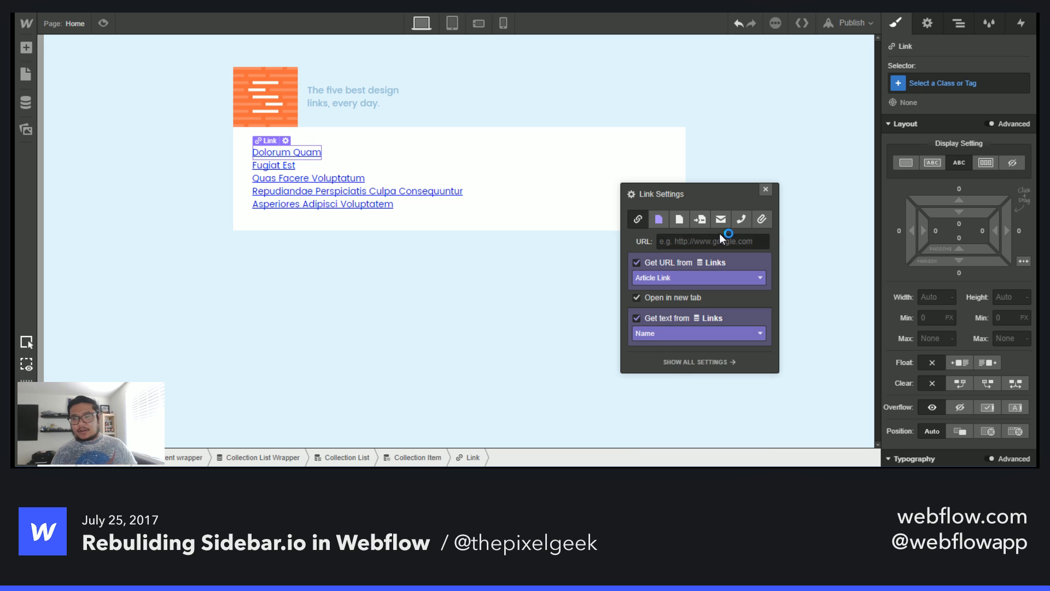
left_click(765, 189)
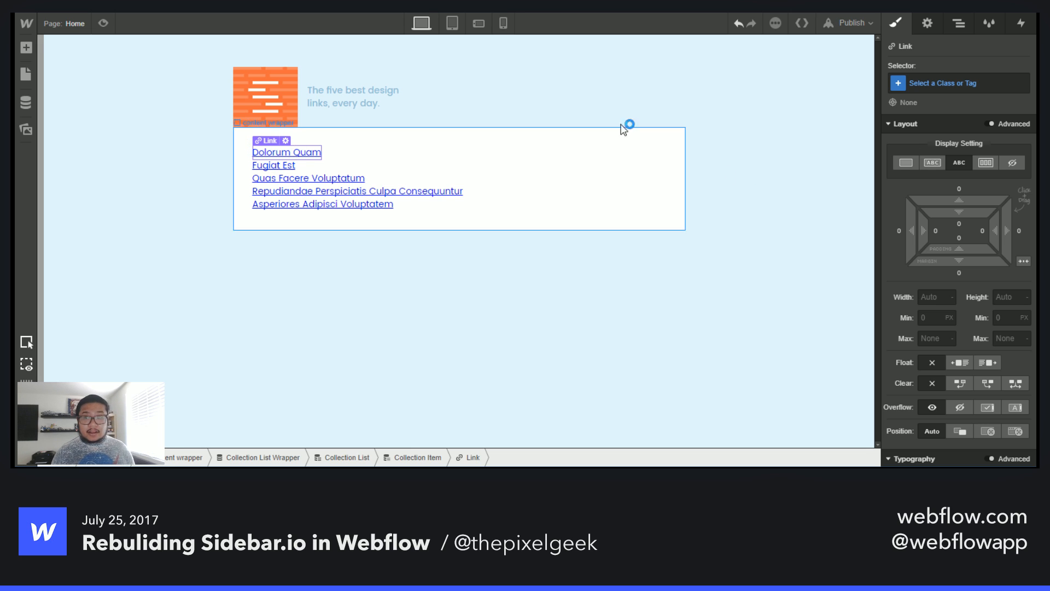
- Give the link the class design link
left_click(952, 83)
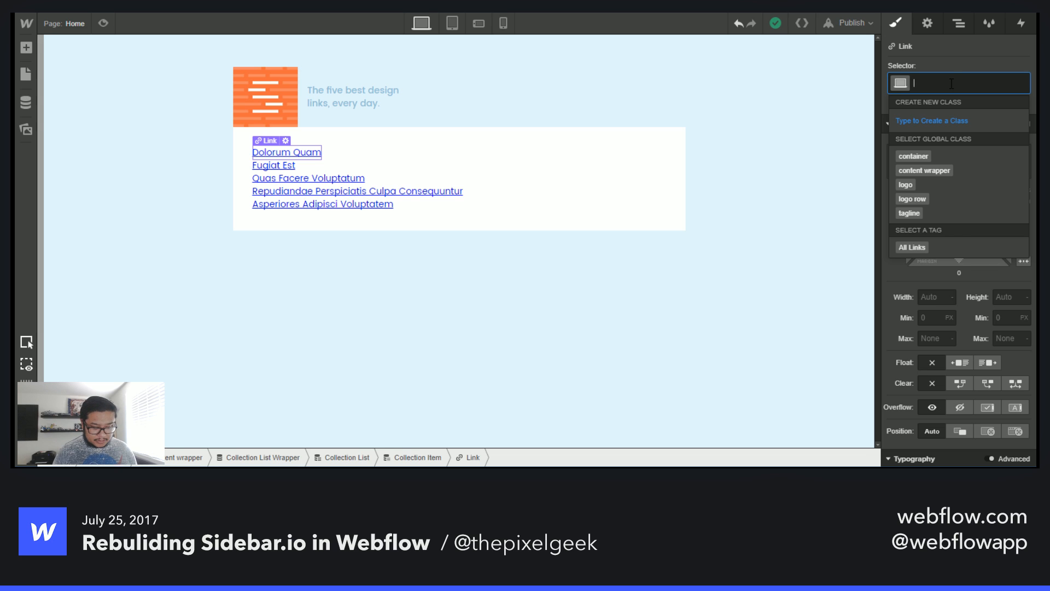
type("s")
key("BackSpace")
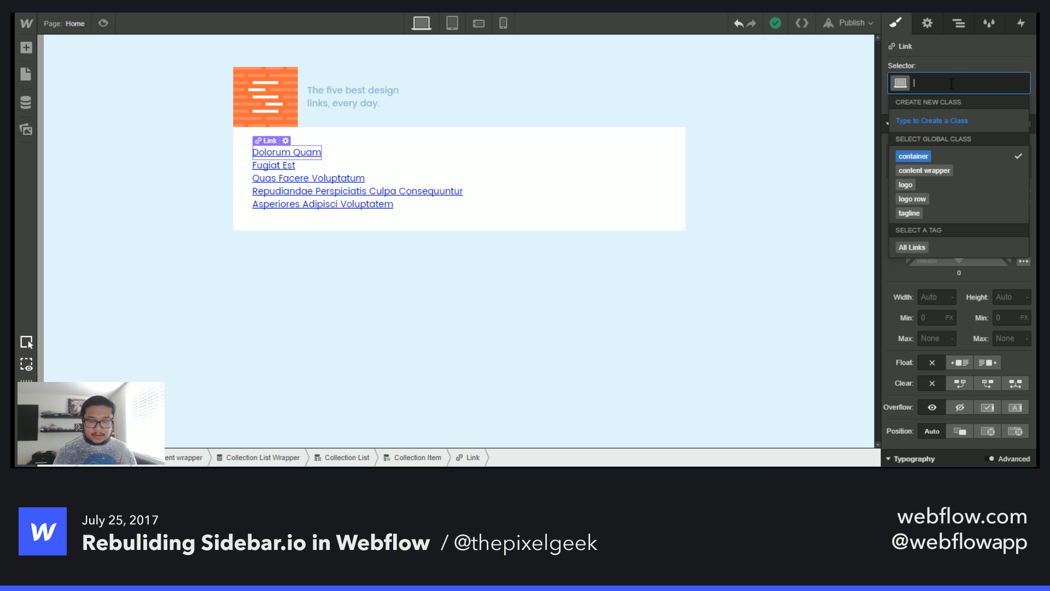
type("des")
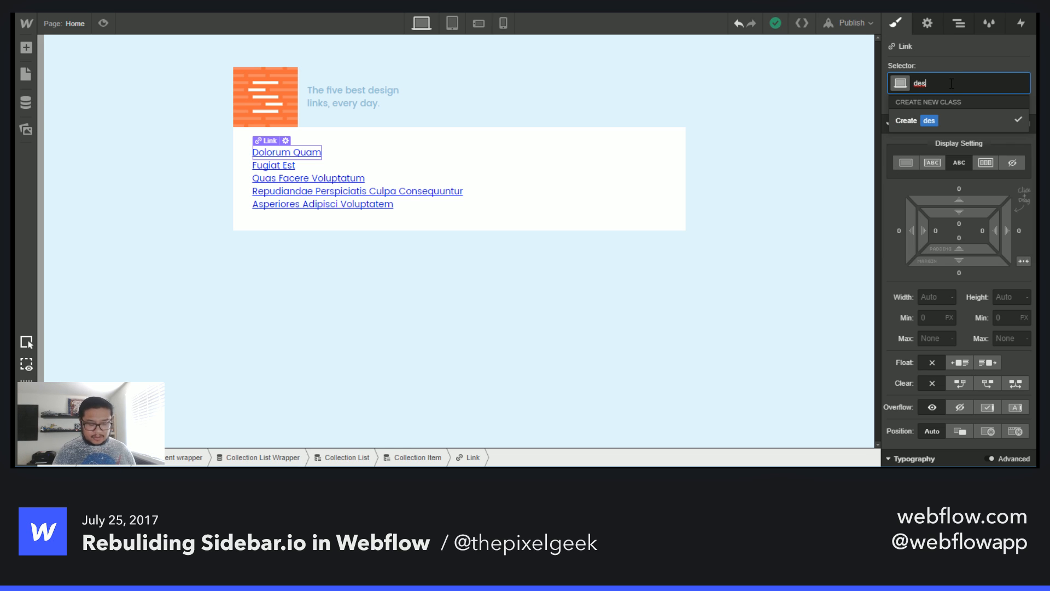
type("ign link")
key("Return")
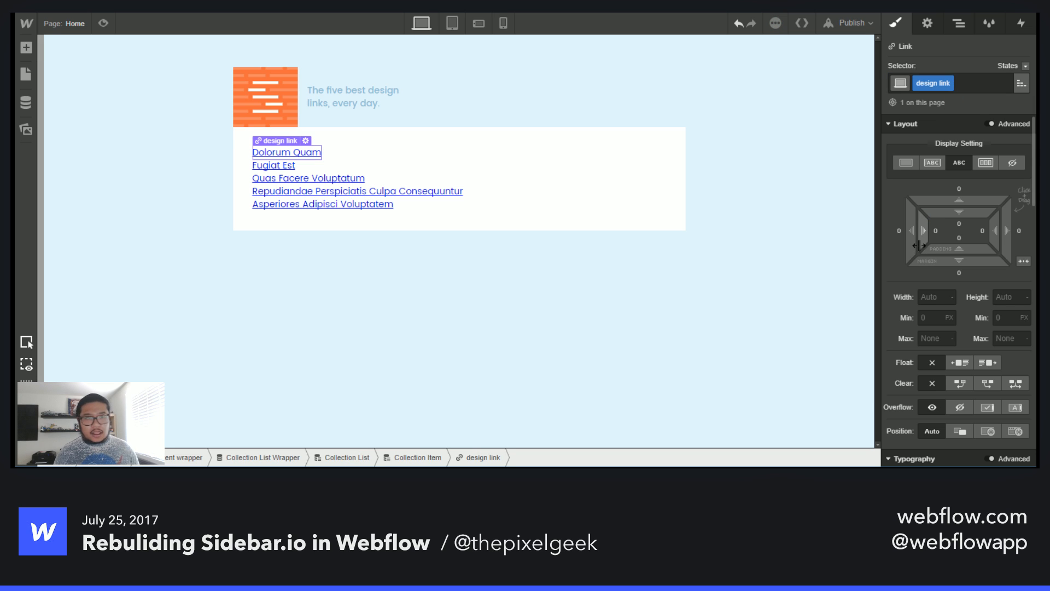
scroll(974, 382, "down", 5)
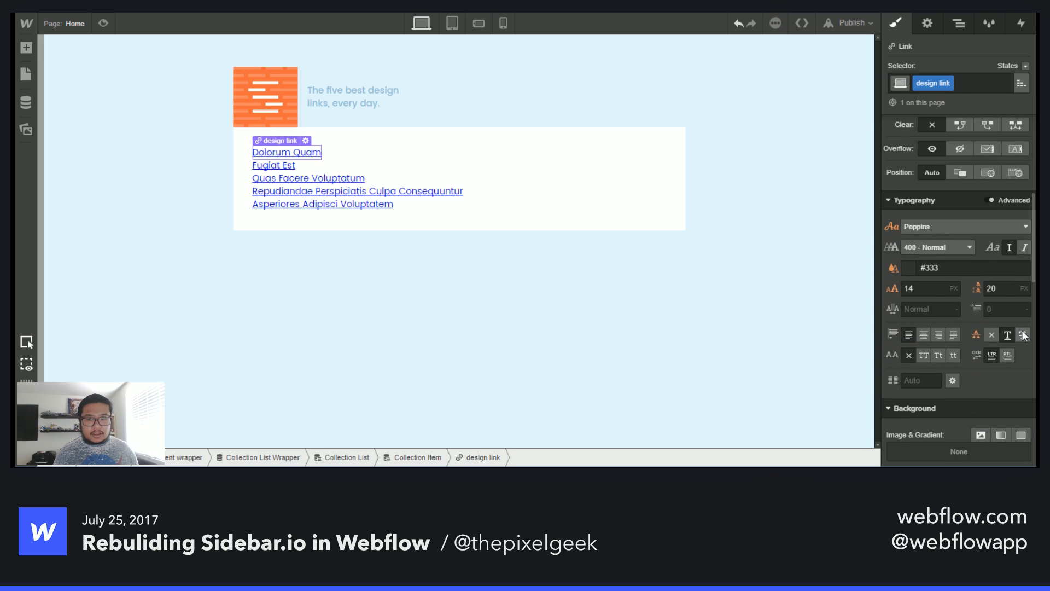
- Remove the link's underline and set its text colour to the Dark Slate Grey swatch
left_click(990, 335)
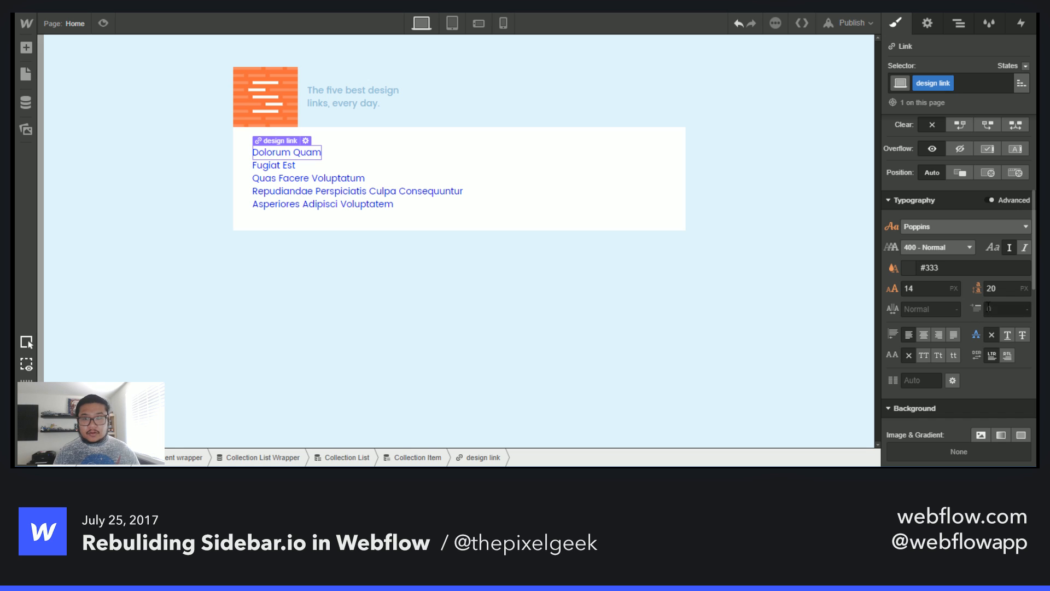
left_click(915, 268)
left_click(1003, 306)
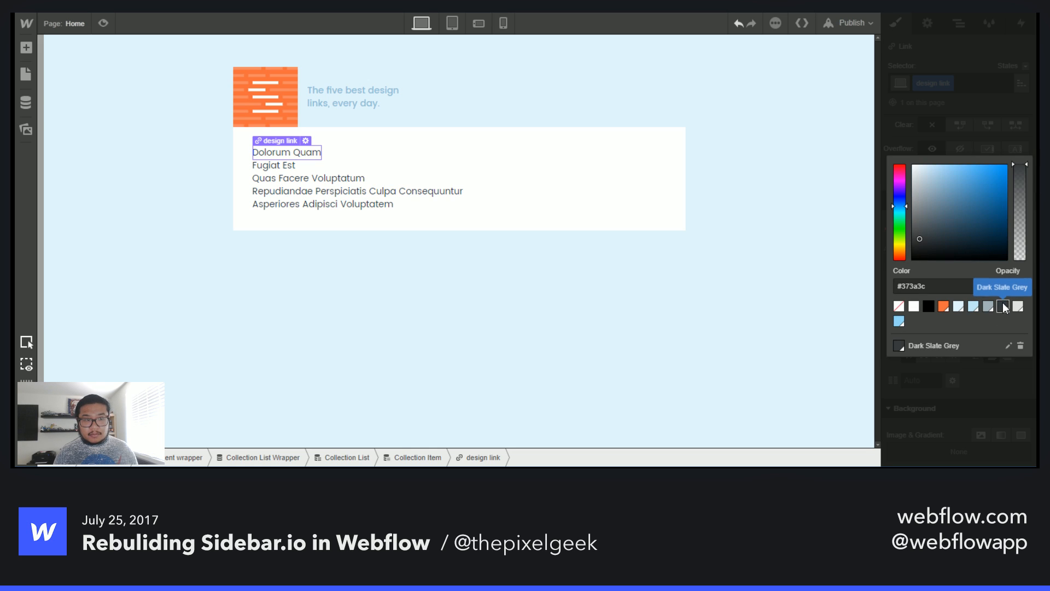
left_click(986, 140)
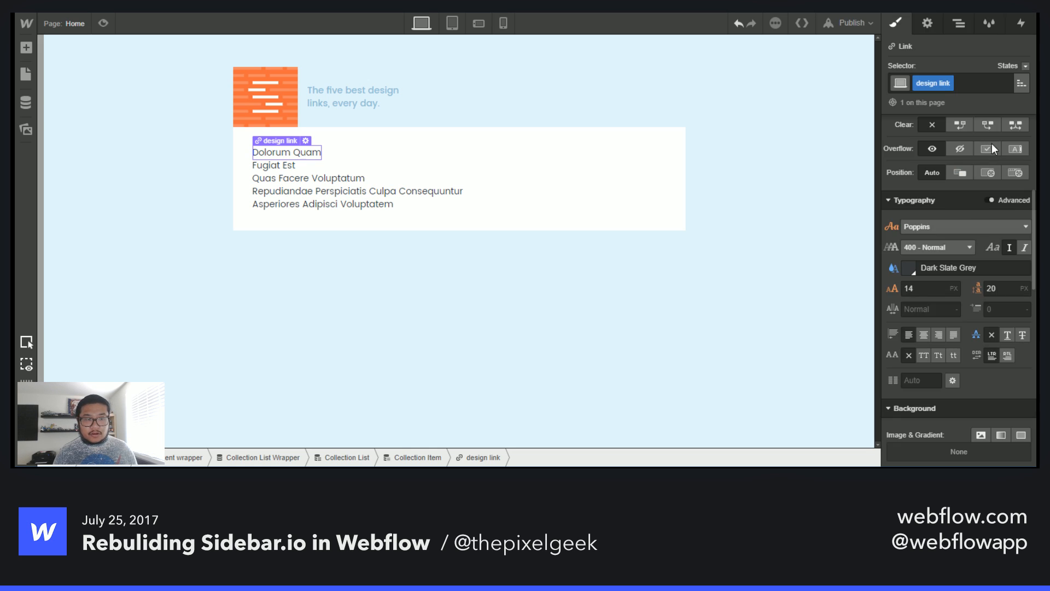
- Set the design link's font weight to 700 - Bold and its font size to 20 px
left_click(934, 242)
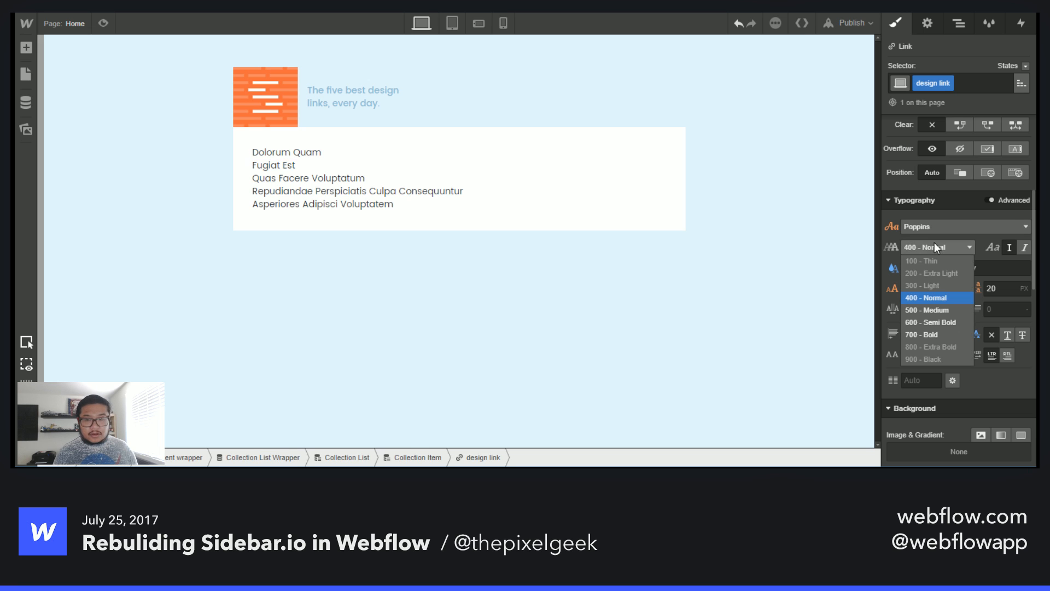
left_click(940, 335)
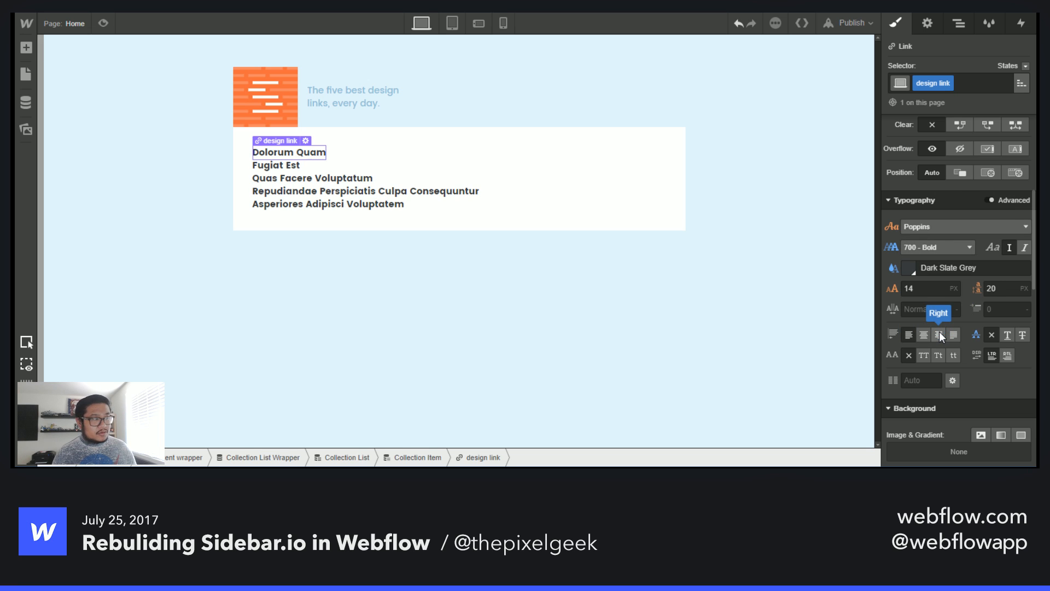
left_click(930, 288)
type("15")
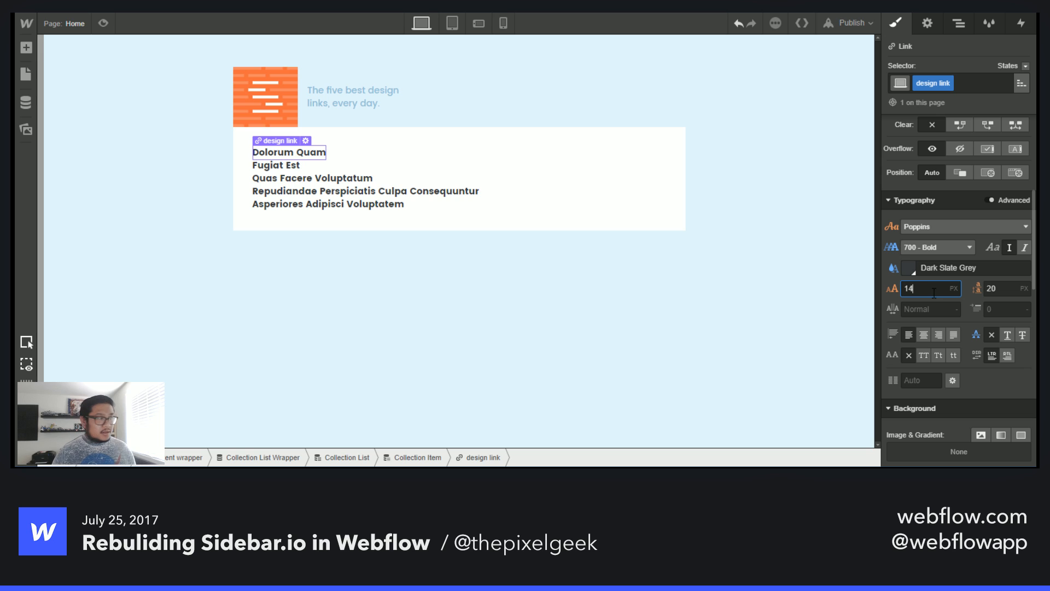
key("Up")
key("Up")
key("Up")
key("Up")
key("Up")
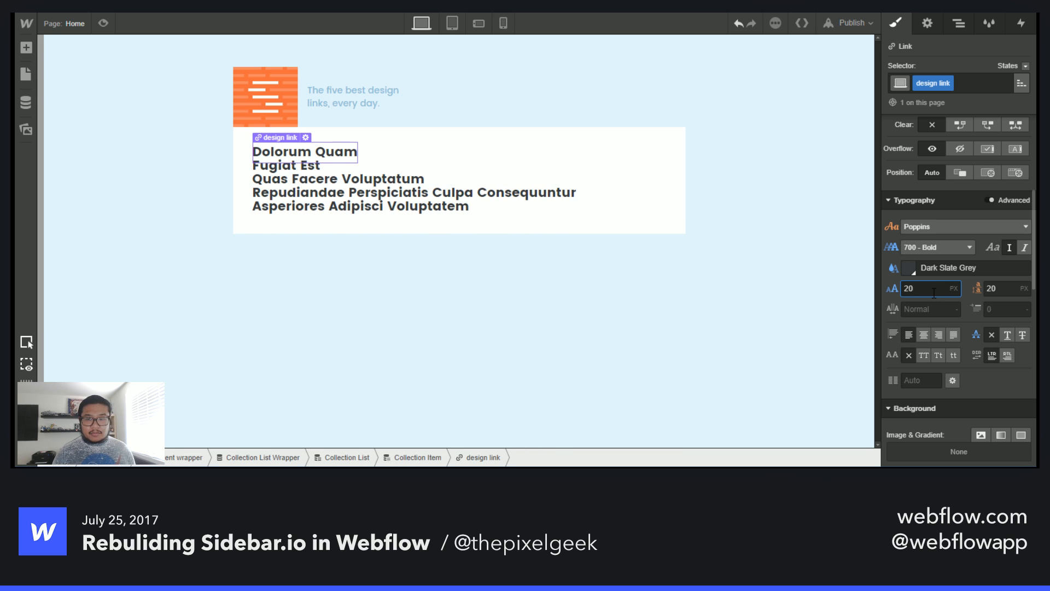
key("Up")
key("Up")
key("Down")
key("Down")
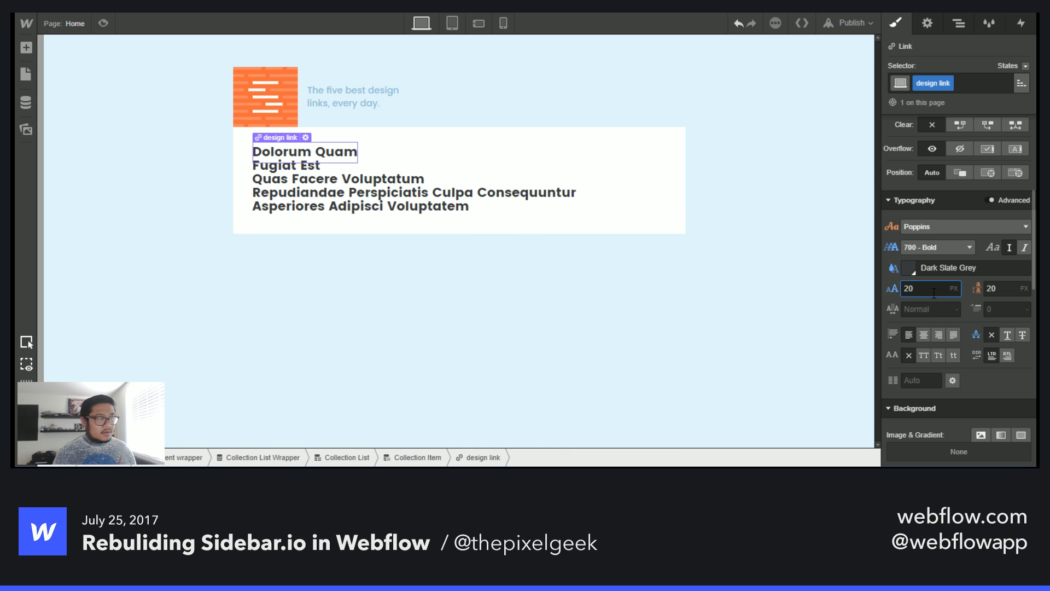
- Set the design link's line height to 26 px
key("Tab")
key("Up")
key("Up")
key("Up")
key("Up")
key("Up")
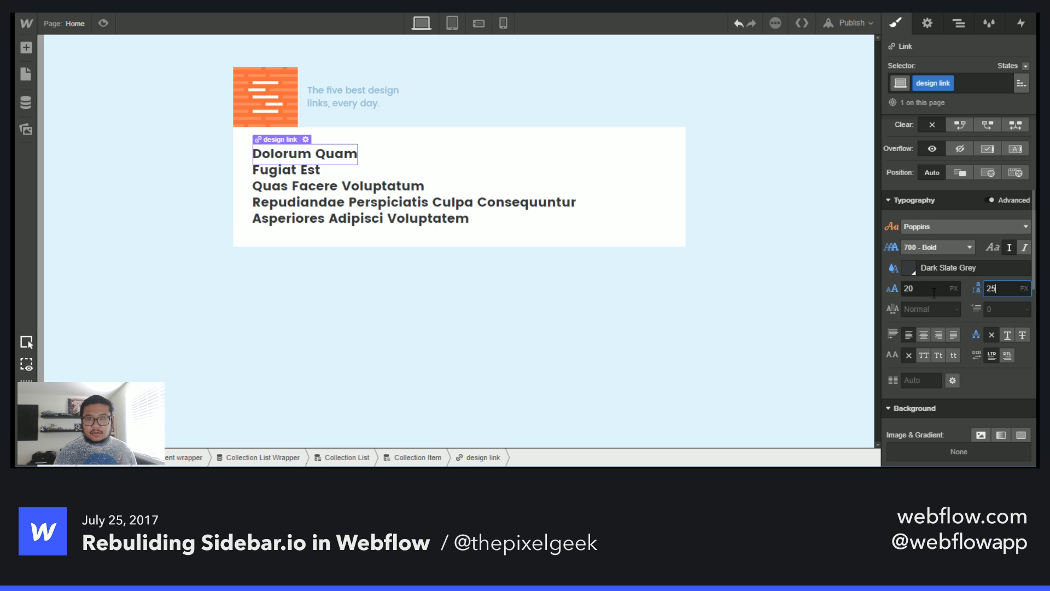
key("Up")
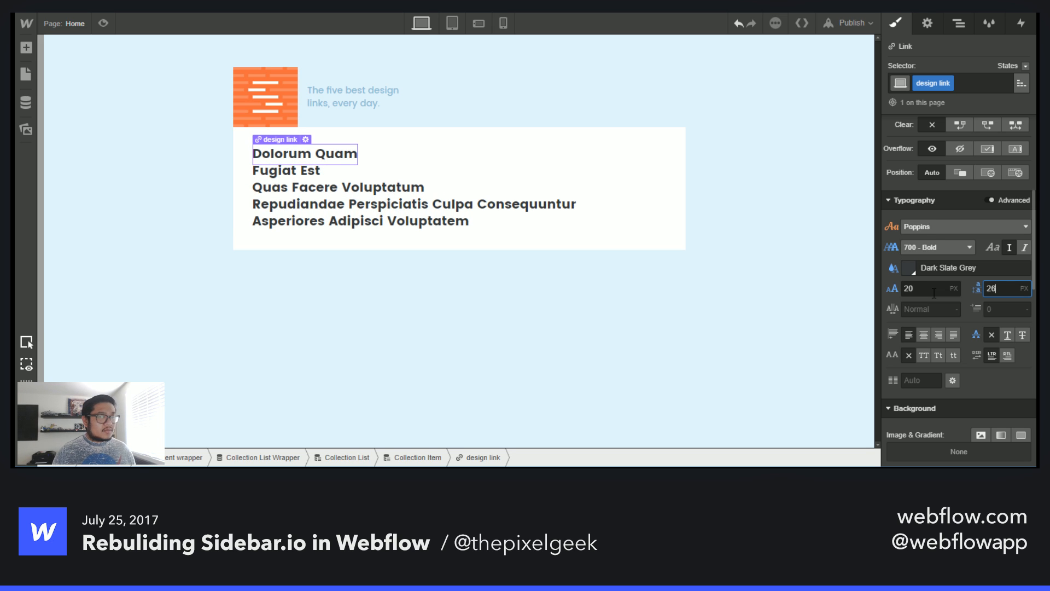
- Set the design link's display to inline block
scroll(977, 327, "up", 5)
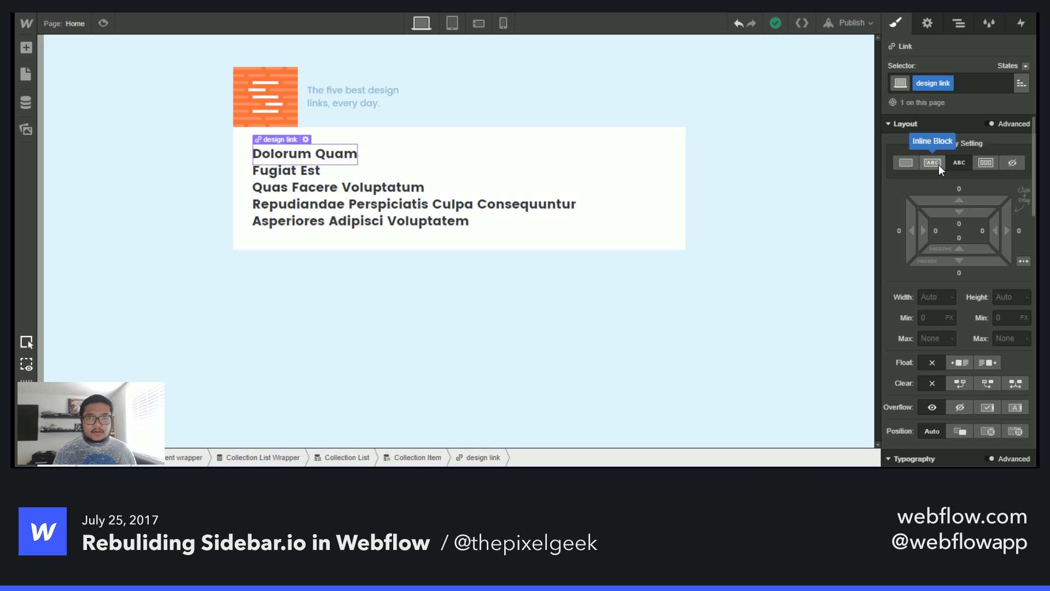
left_click(907, 163)
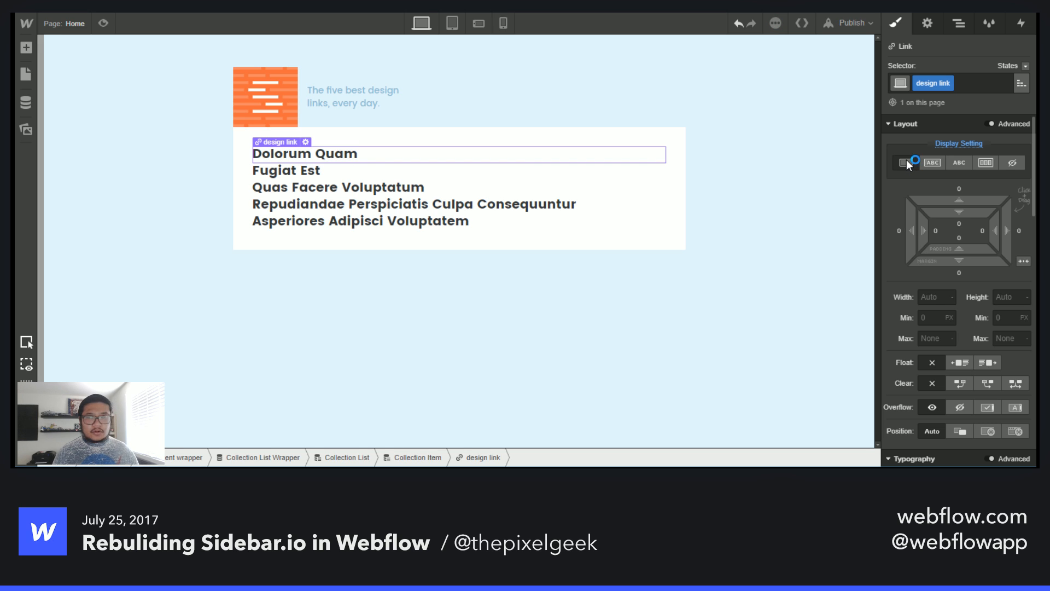
left_click(962, 168)
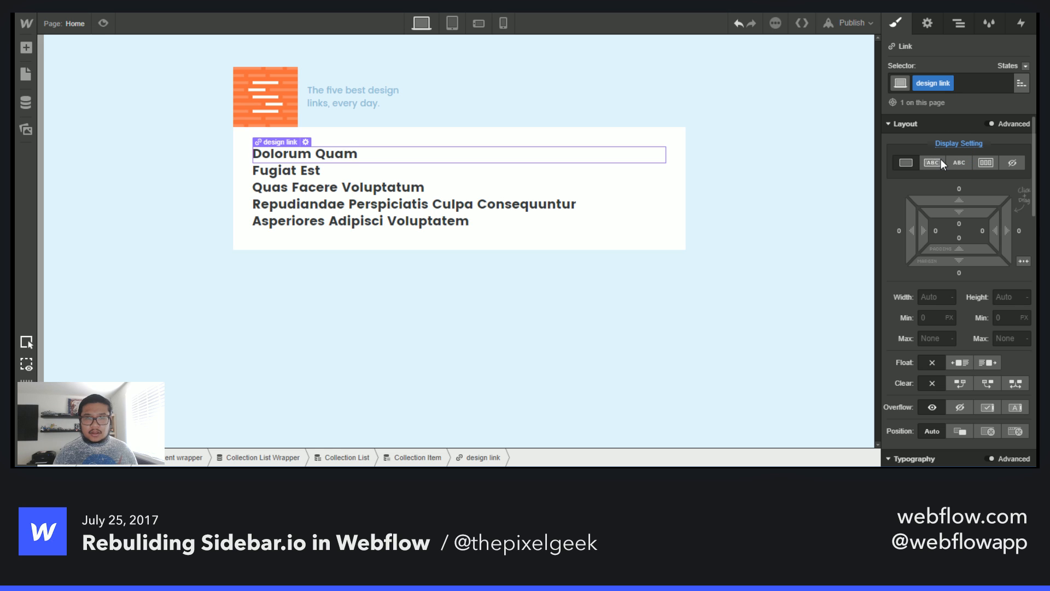
left_click(941, 160)
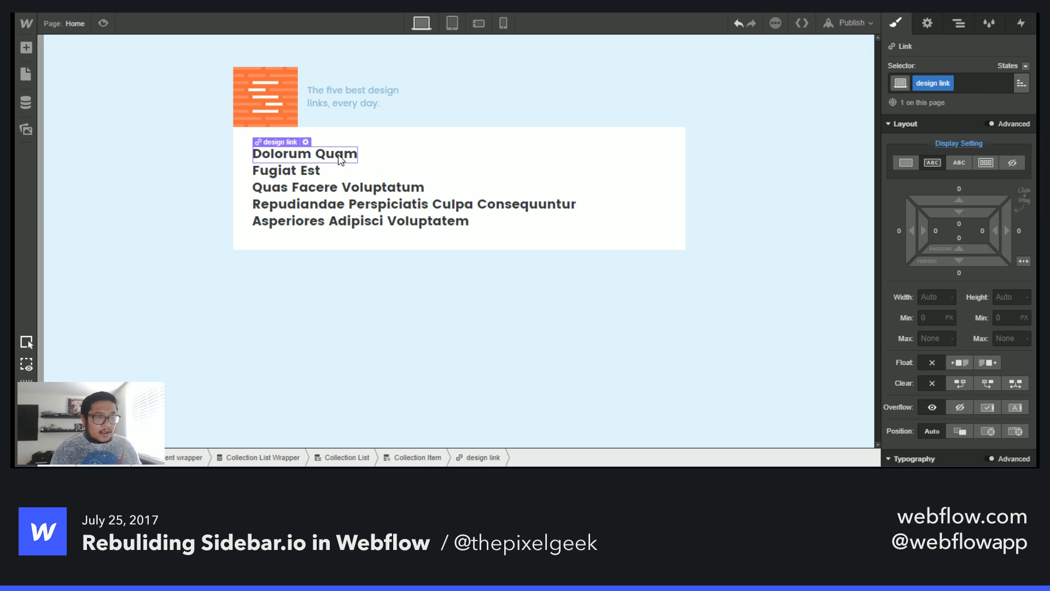
- Add a Text Block below the link in the collection item and bind its text to the Summary field
key("a")
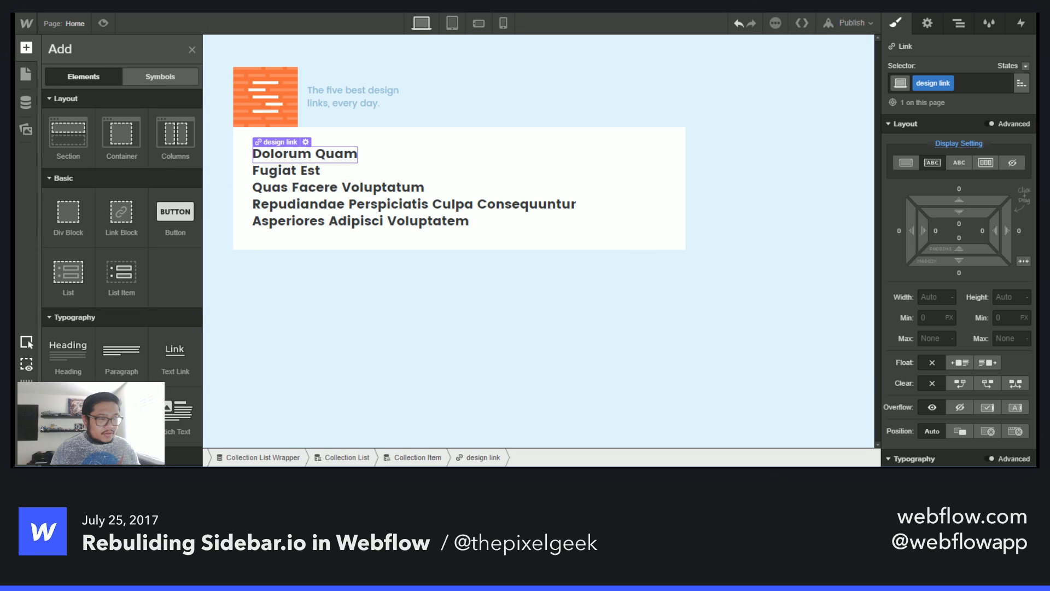
left_click_drag(68, 411, 353, 156)
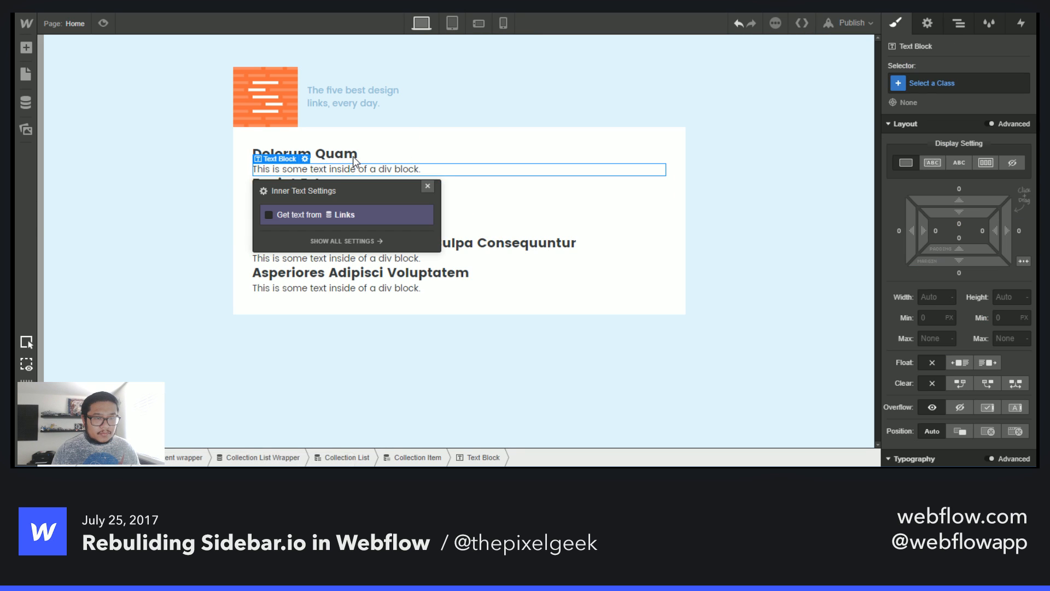
left_click(283, 214)
left_click(298, 230)
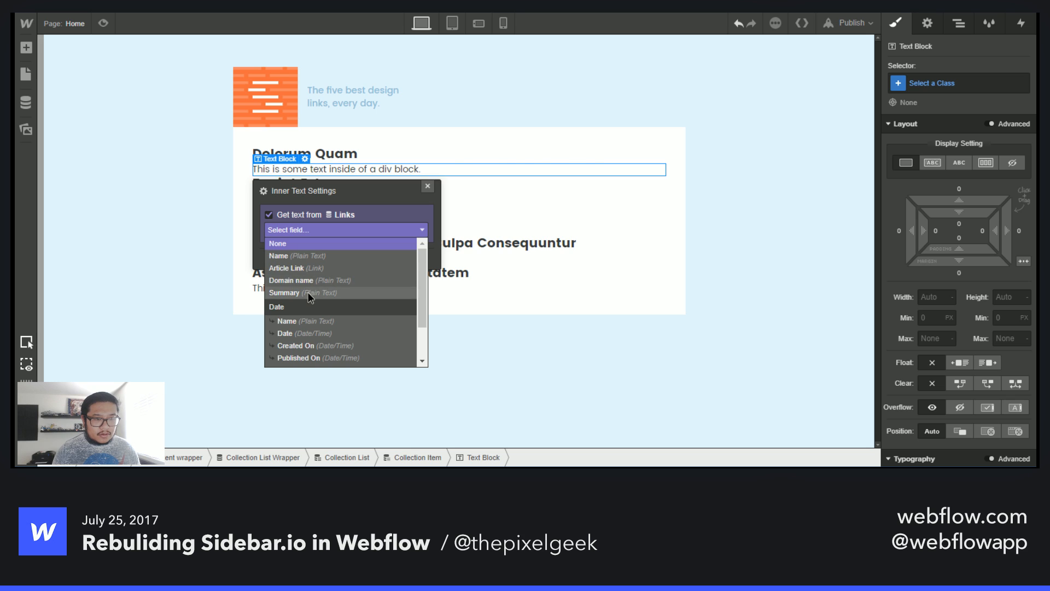
left_click(310, 294)
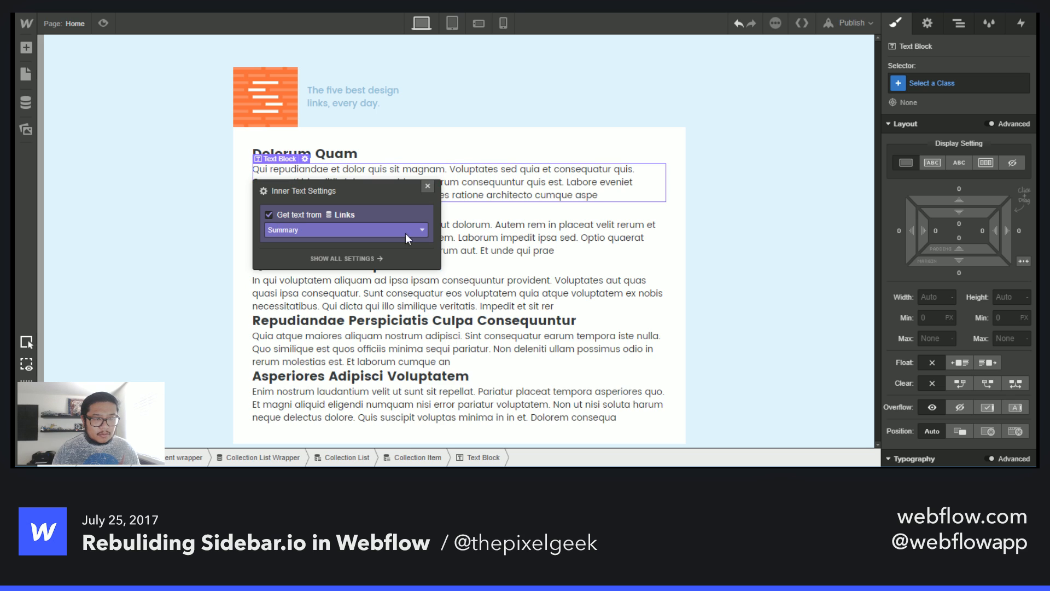
left_click(428, 186)
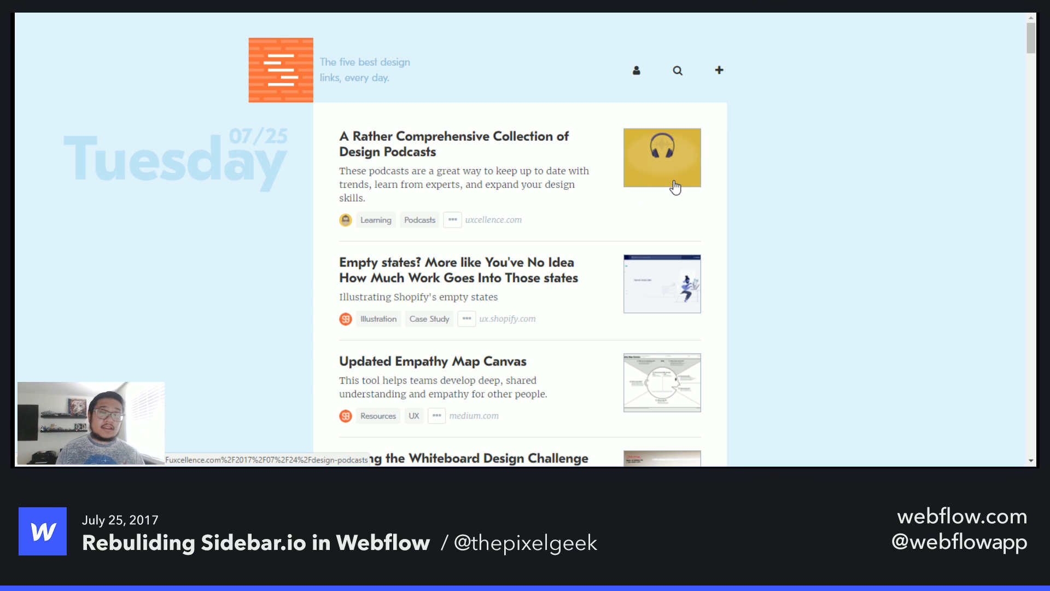
- Wrap the design link and summary text block together in a new Div Block inside the collection item
key("ctrl+Tab")
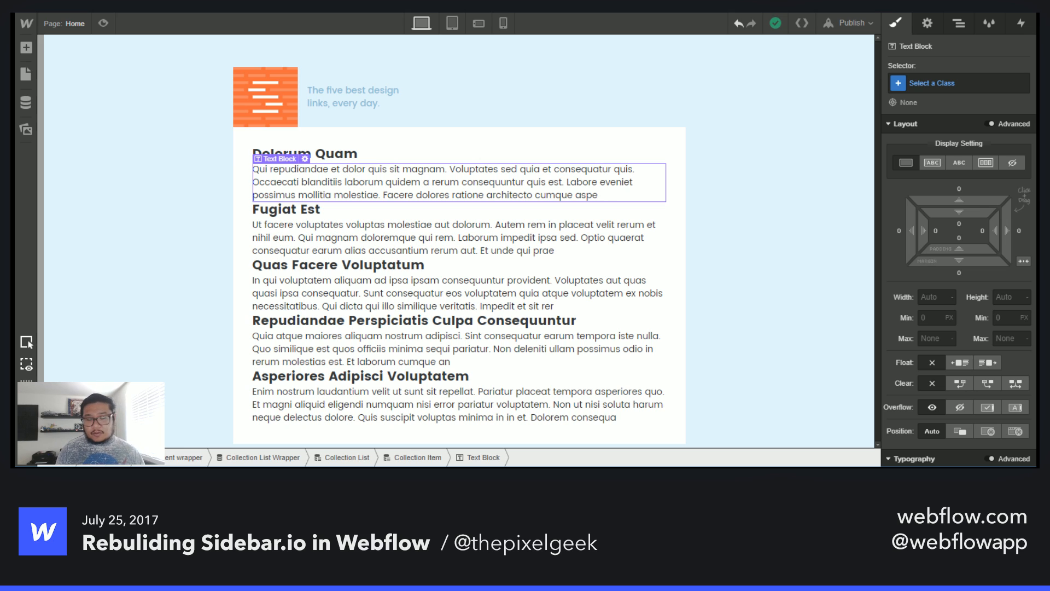
left_click(347, 155)
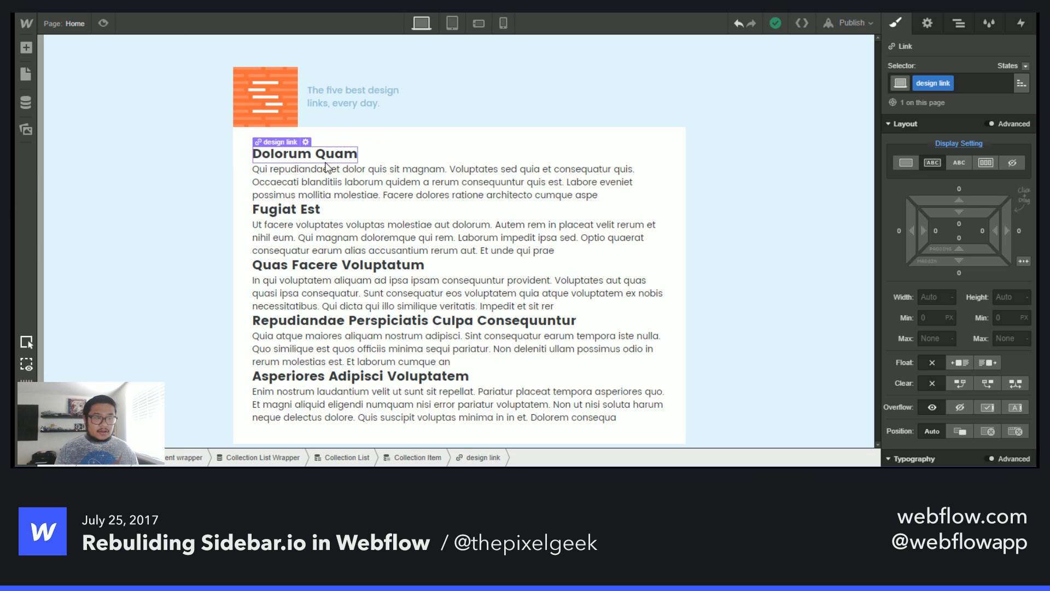
key("a")
left_click_drag(68, 211, 292, 205)
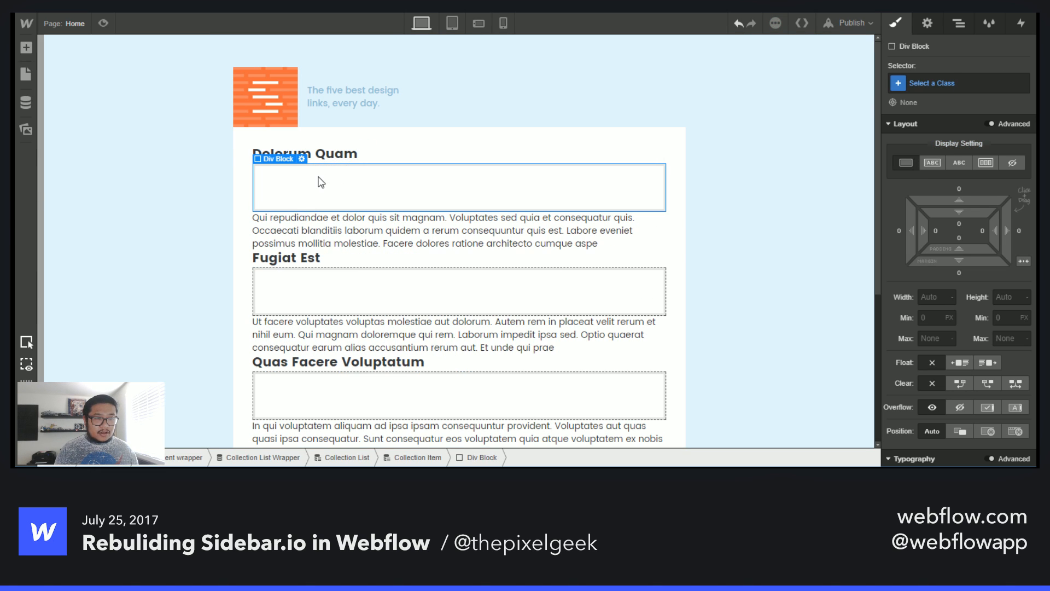
left_click_drag(353, 155, 382, 196)
key("z")
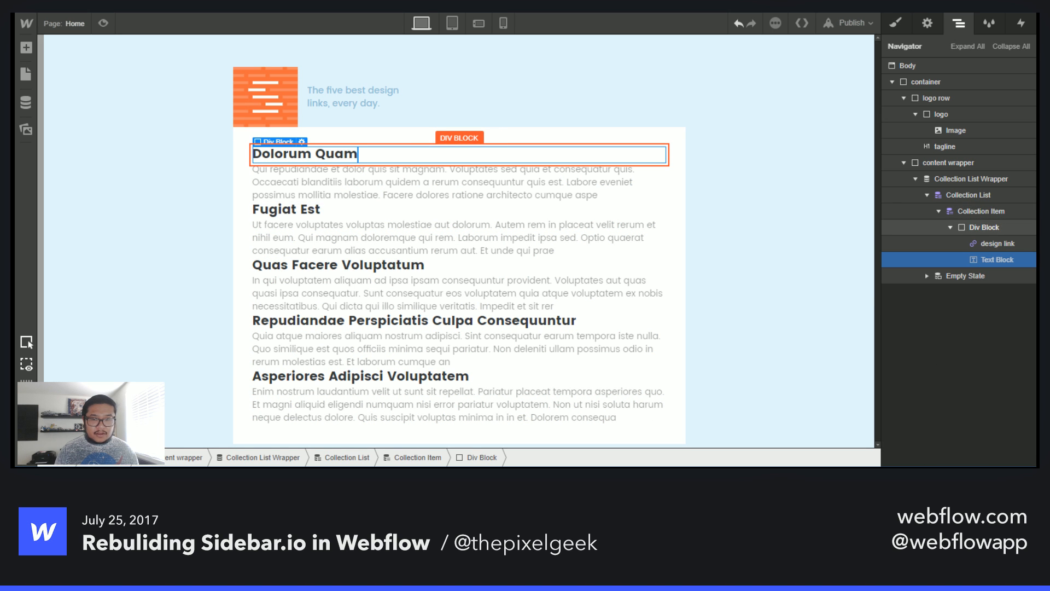
left_click_drag(387, 159, 387, 164)
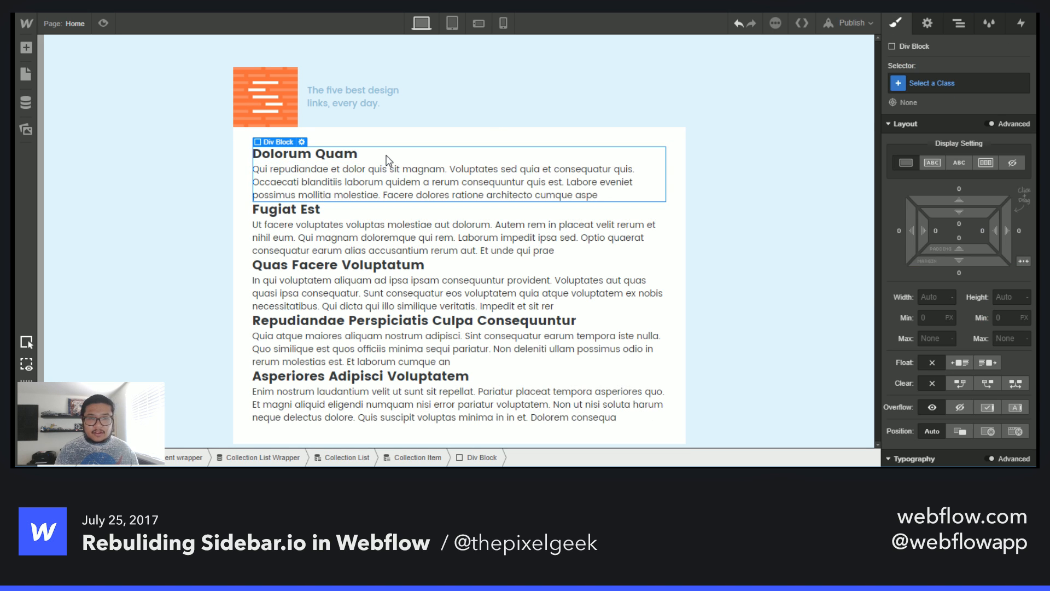
- Give the wrapper div block the class flex
left_click(937, 83)
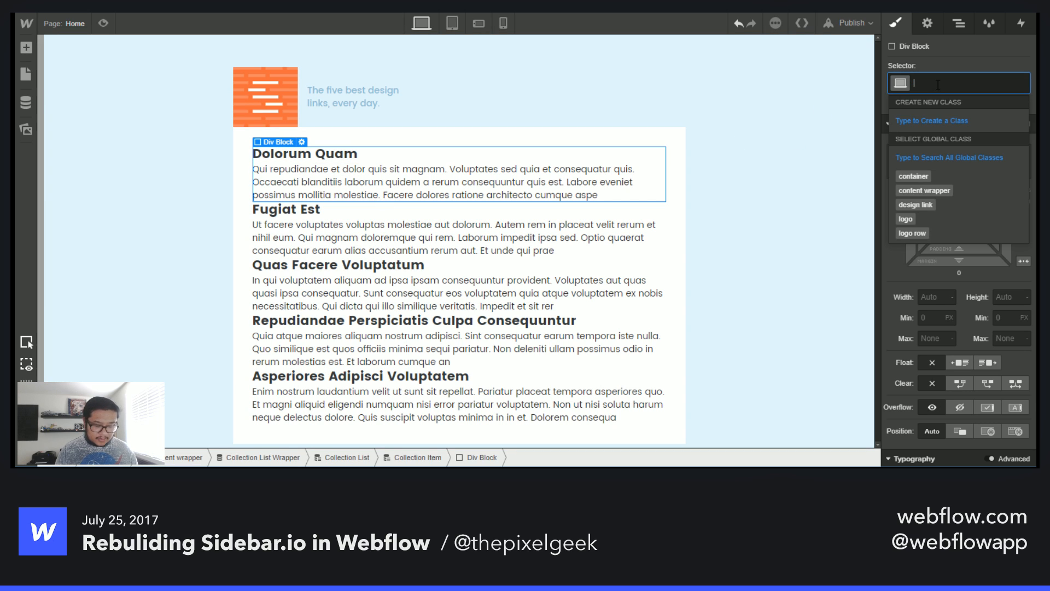
type("flex")
key("Return")
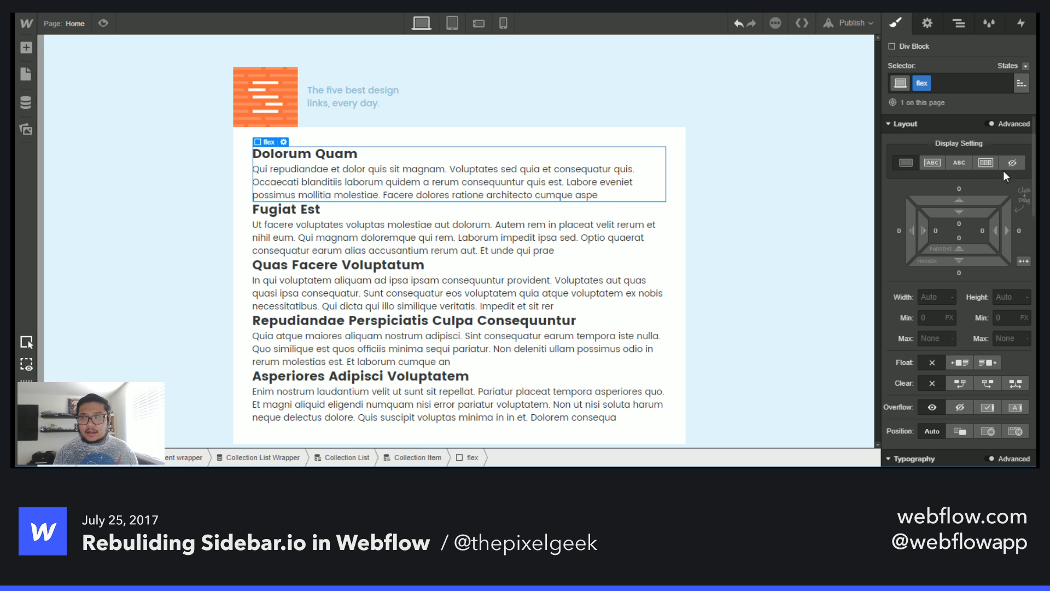
- Try a flex display with an alignment option on the wrapper div, then clear its display setting
left_click(988, 163)
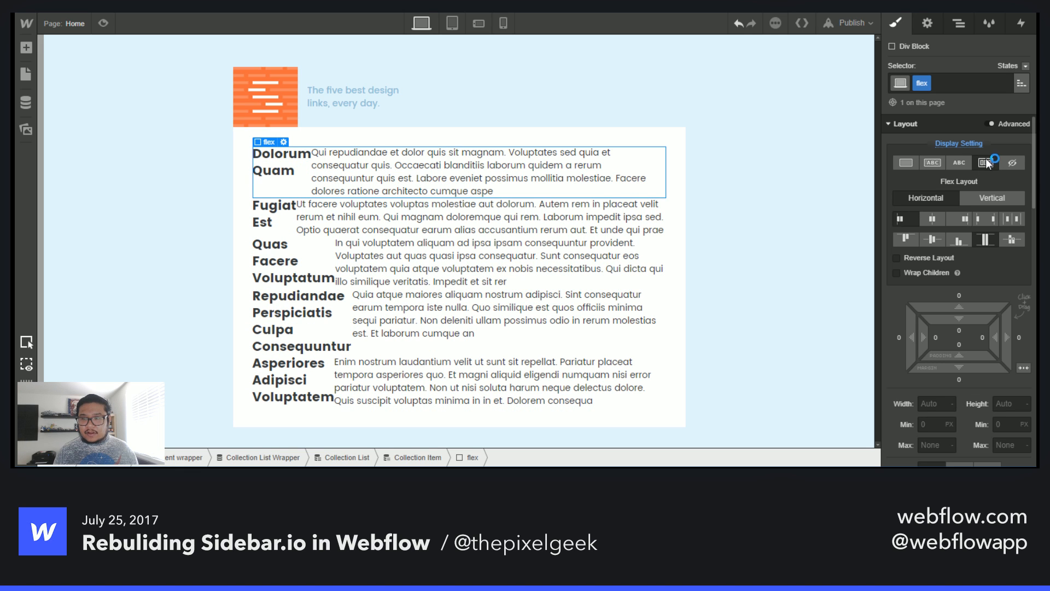
left_click(989, 220)
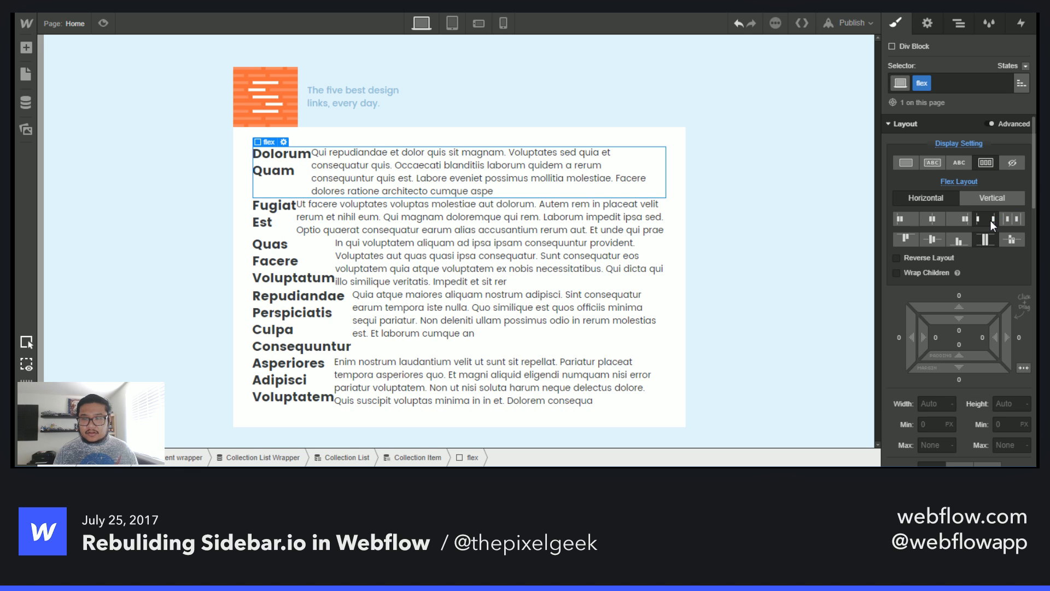
left_click(970, 143, "alt")
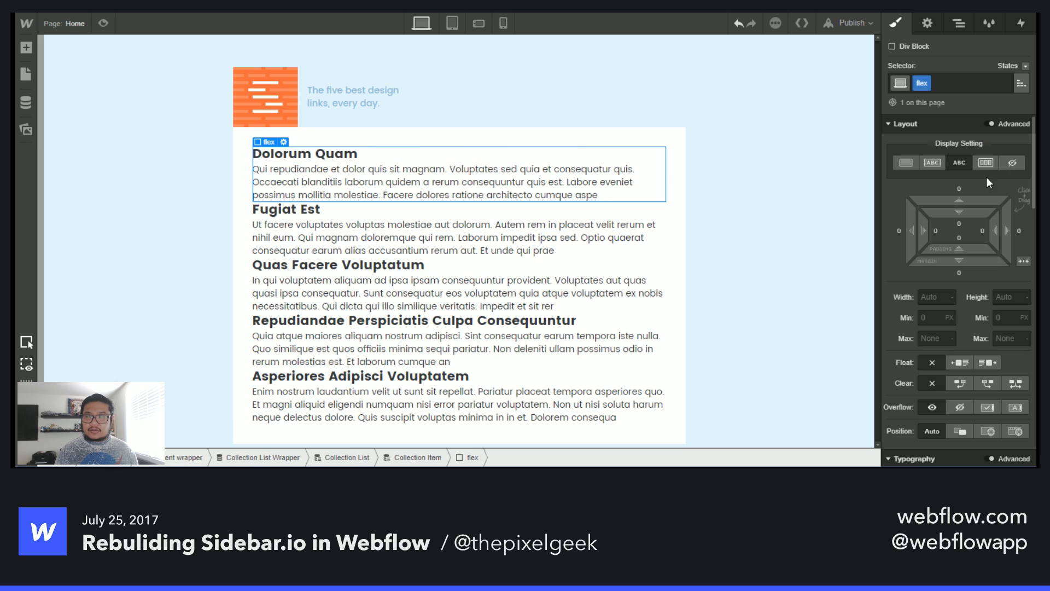
- Remove the flex class from the wrapper div block
left_click(964, 24)
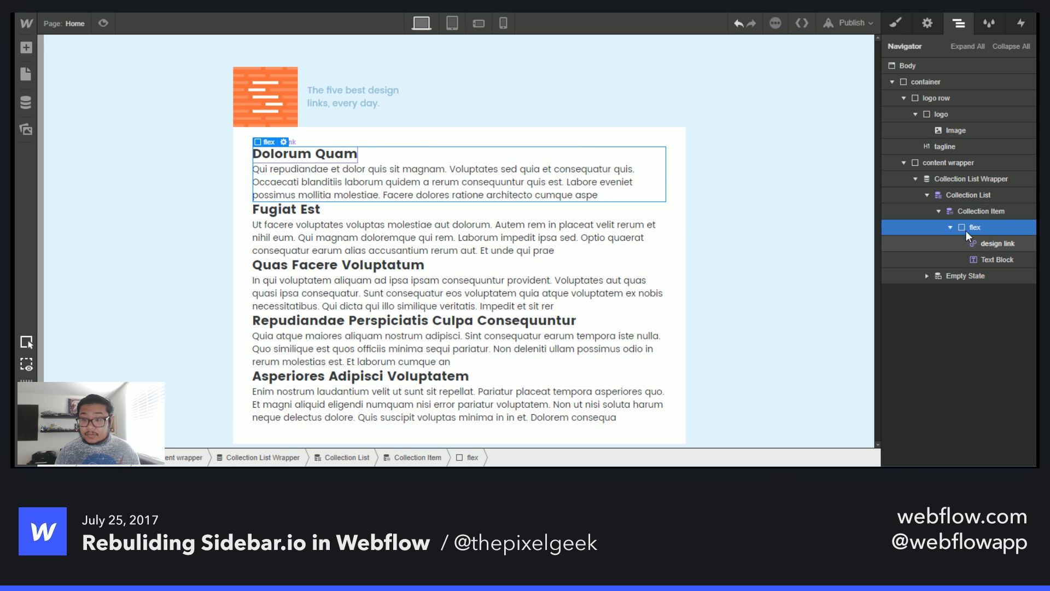
key("s")
left_click(927, 83)
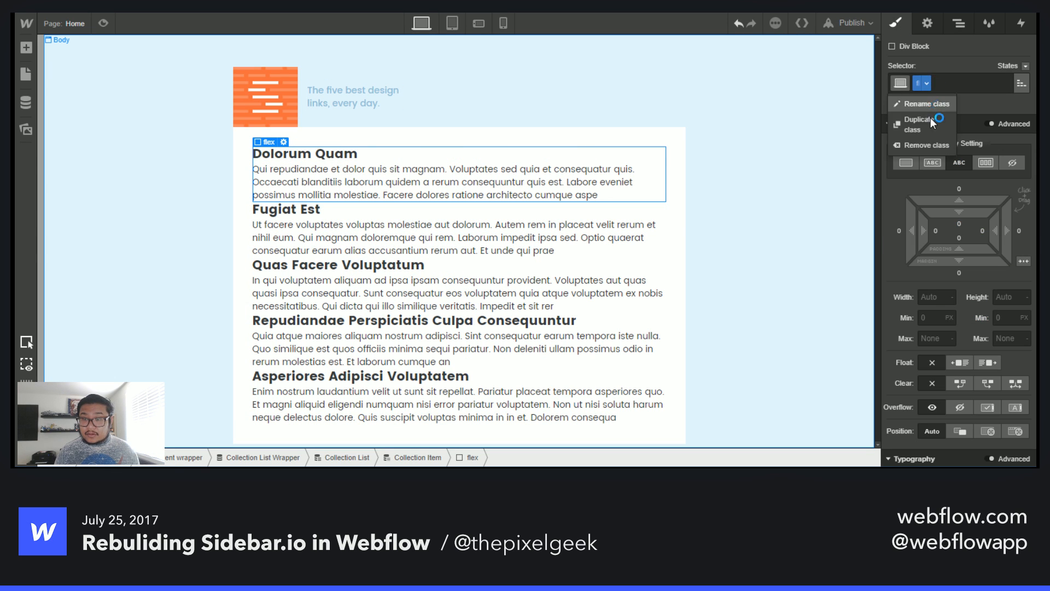
left_click(931, 145)
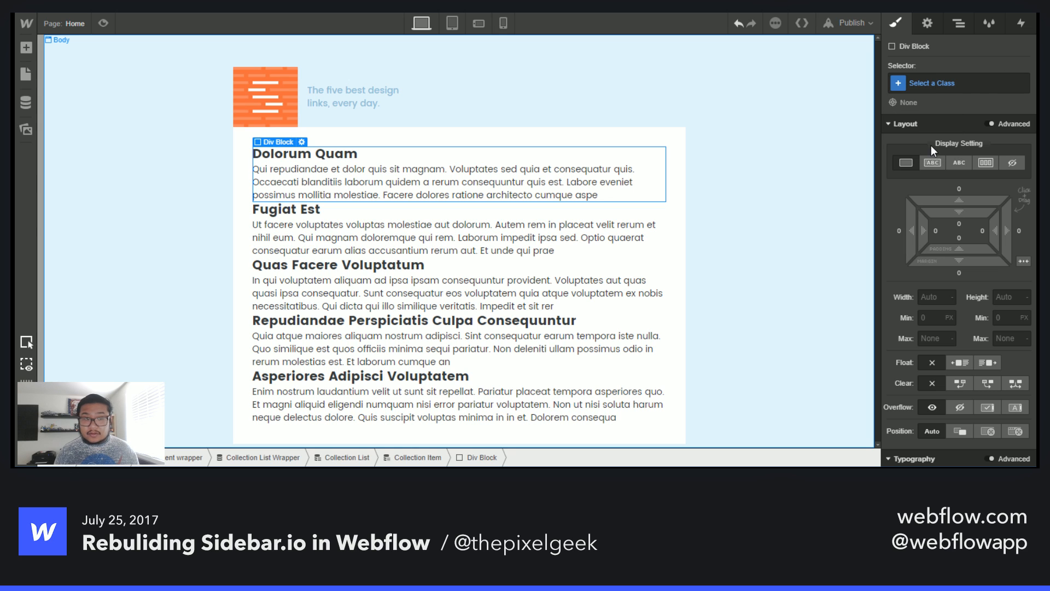
- Add a new Div Block inside the collection item, below the wrapper div block
left_click(957, 24)
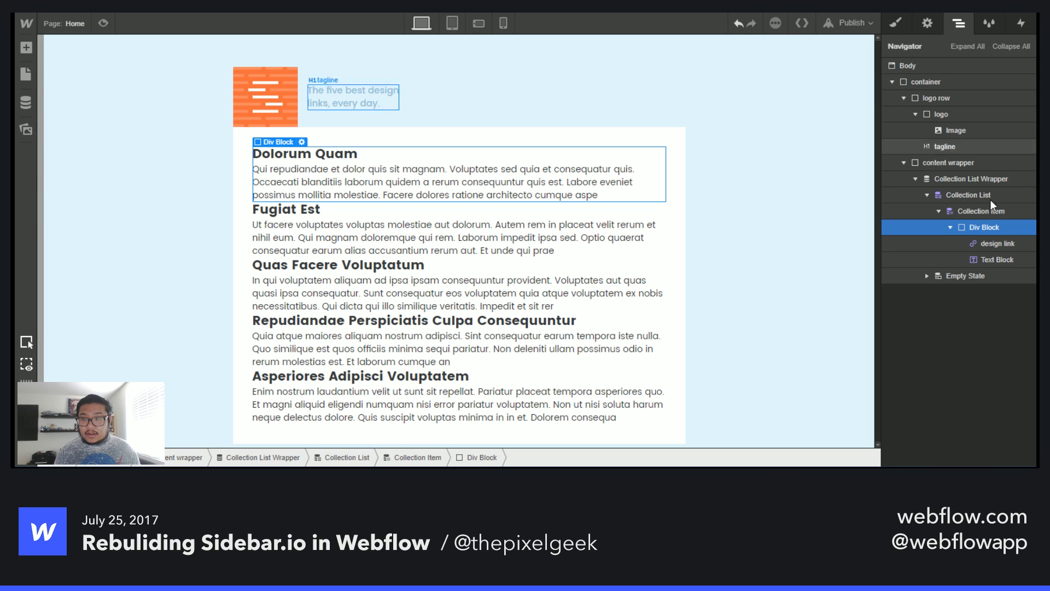
left_click(950, 227)
key("a")
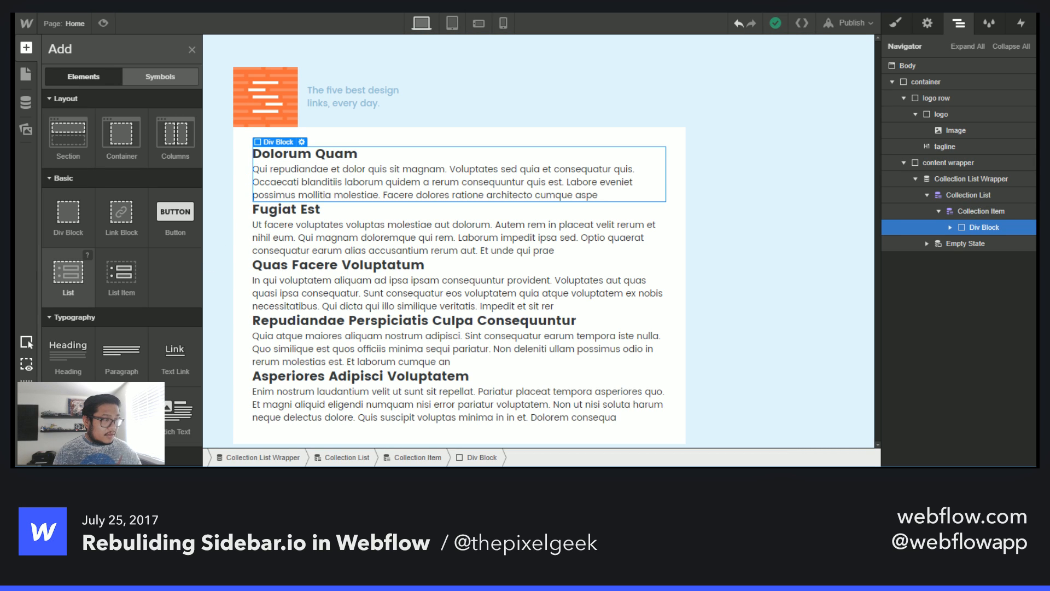
scroll(68, 235, "down", 3)
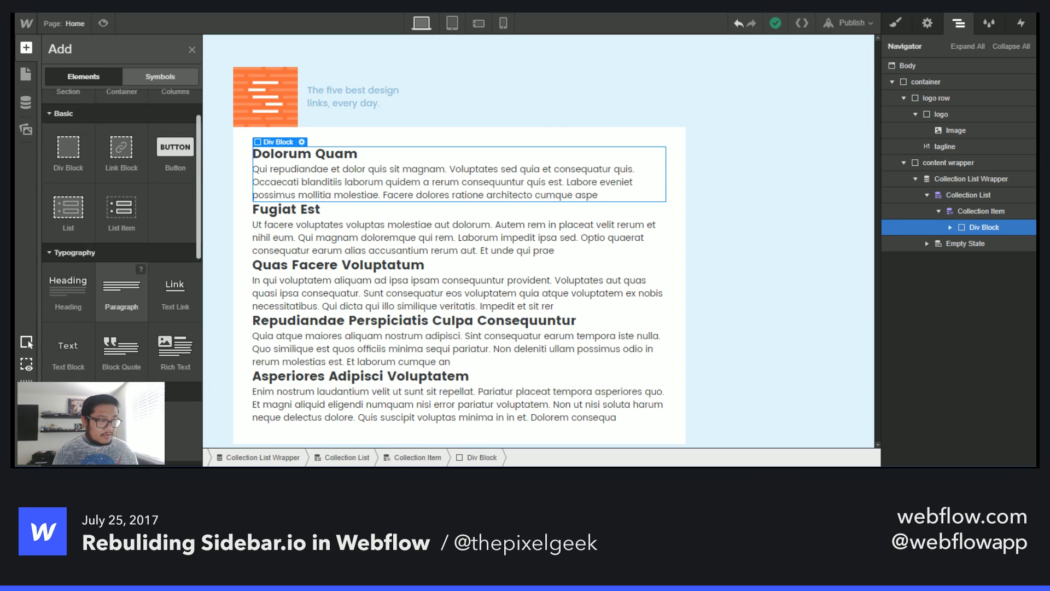
scroll(122, 219, "up", 3)
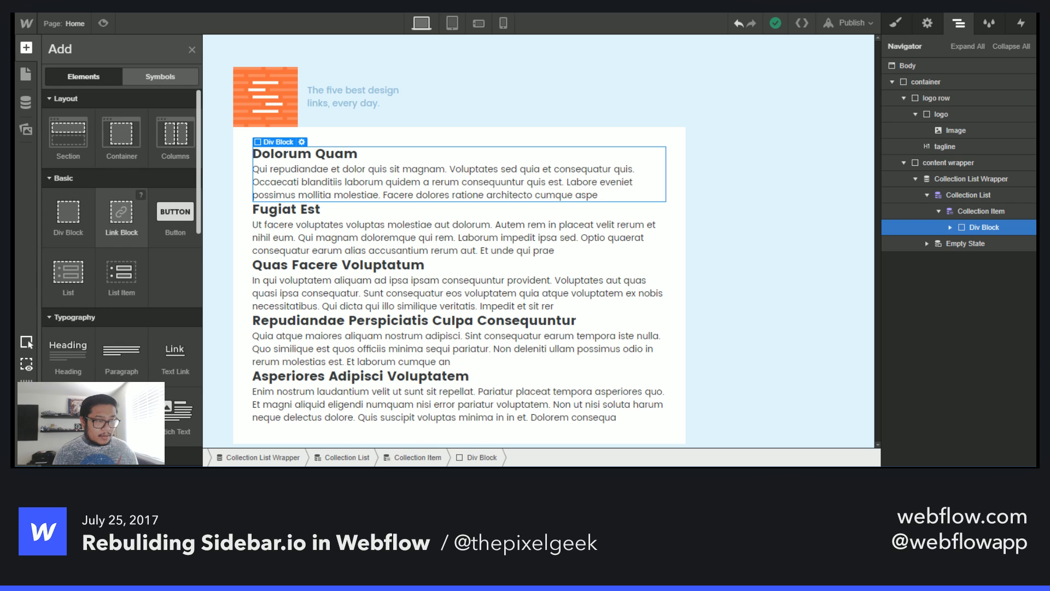
left_click_drag(68, 217, 999, 277)
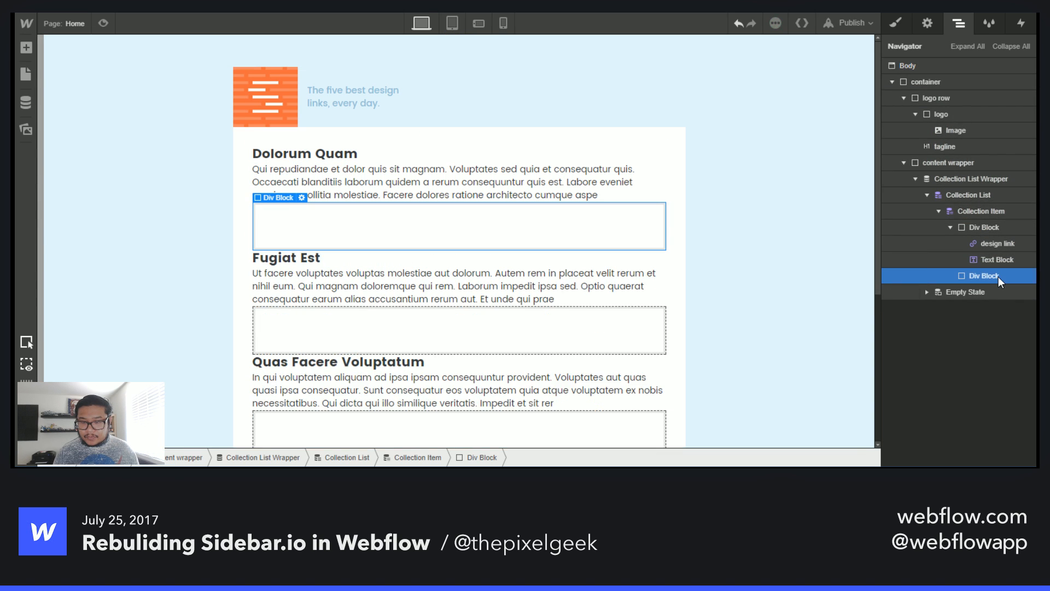
- Give the new div block the class link thumb
left_click(895, 23)
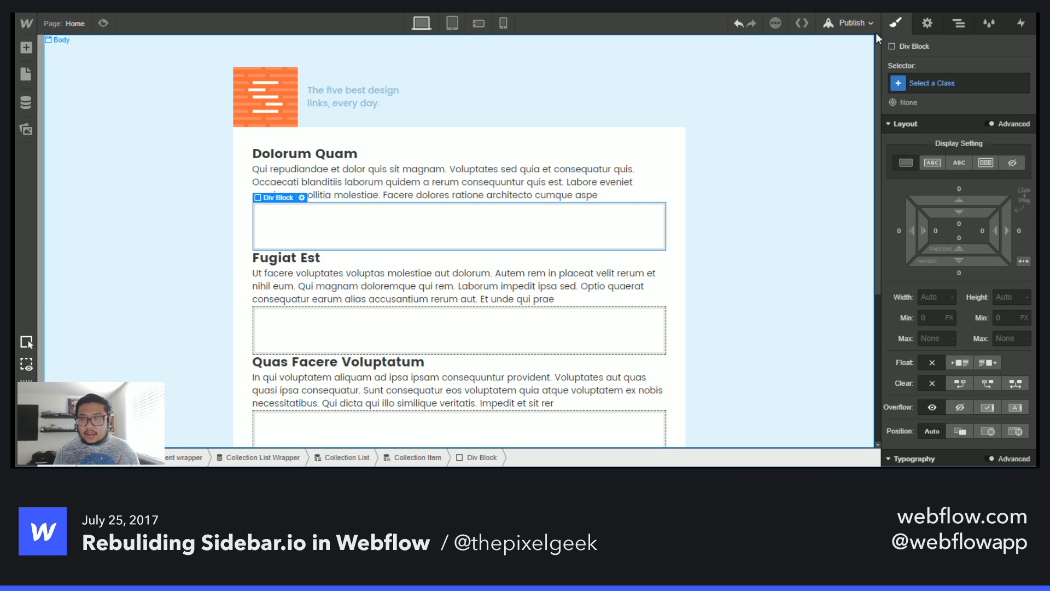
left_click(925, 84)
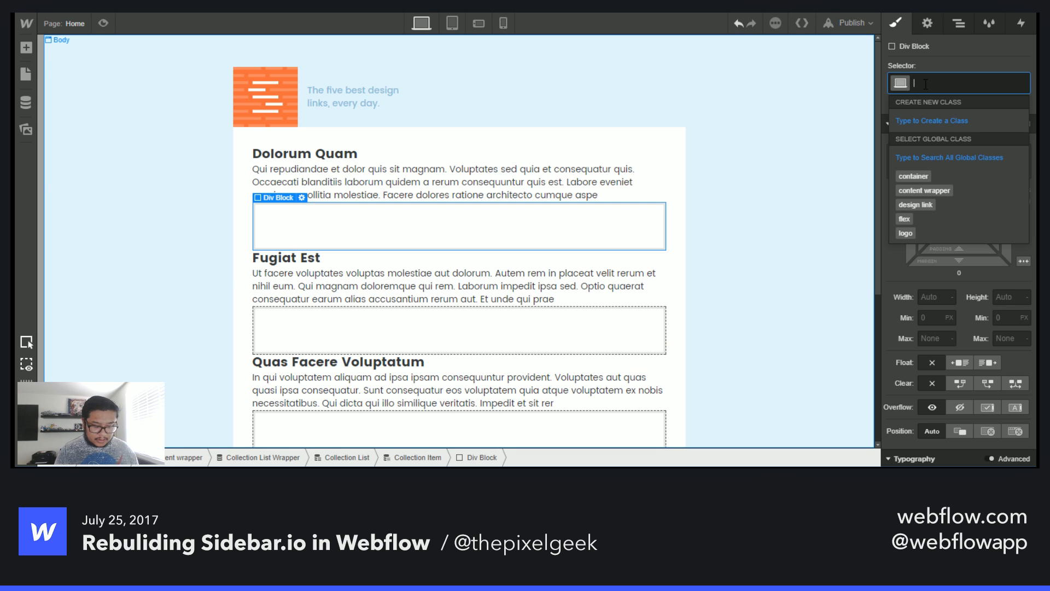
type("link thumb")
key("Return")
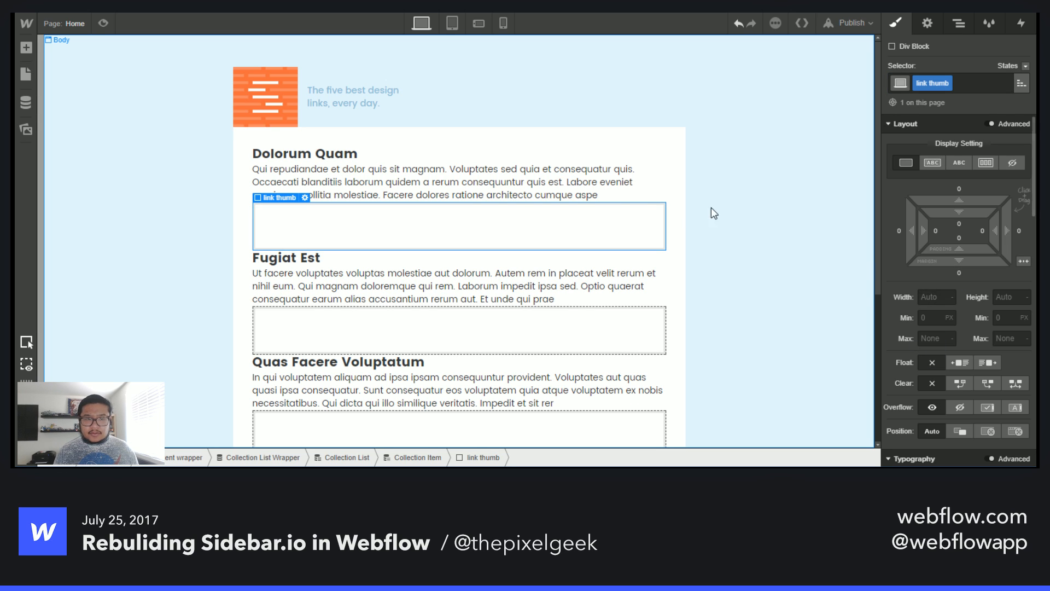
- Bind the link thumb's background image to the Thumbnail field of the Links collection
left_click(935, 26)
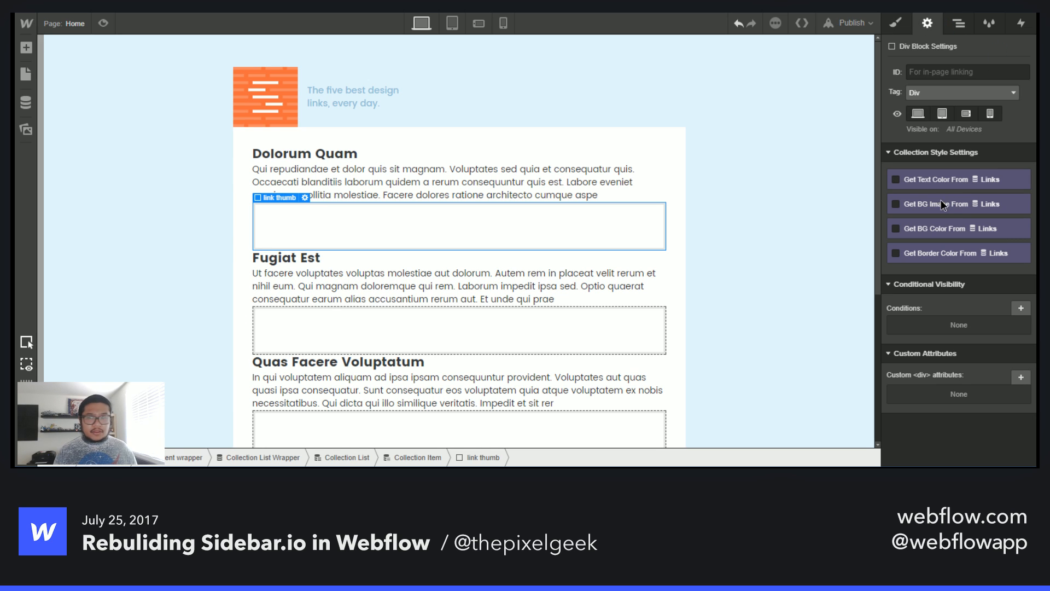
left_click(923, 202)
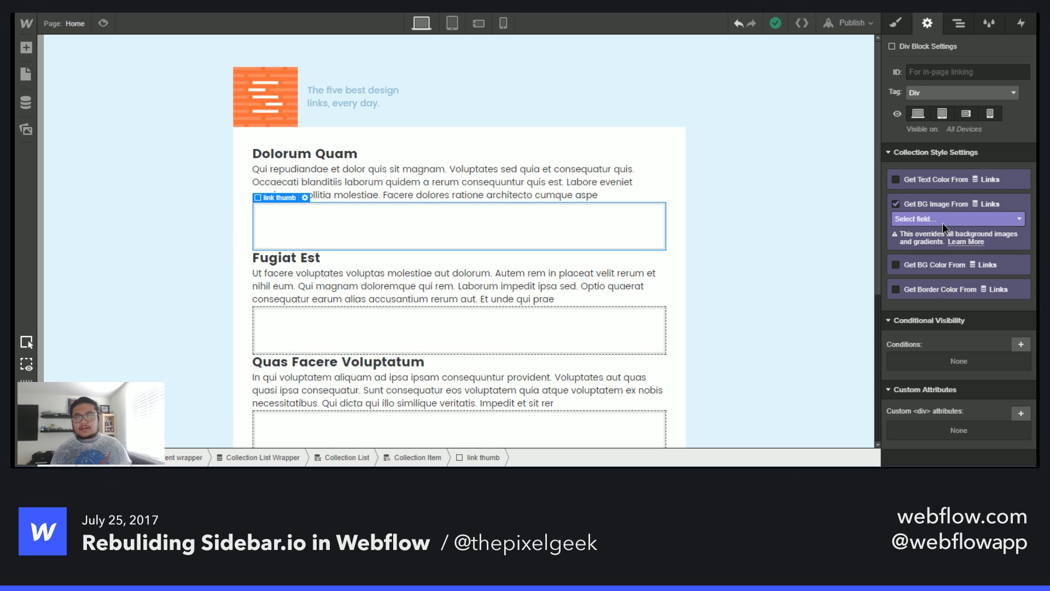
left_click(943, 222)
left_click(937, 258)
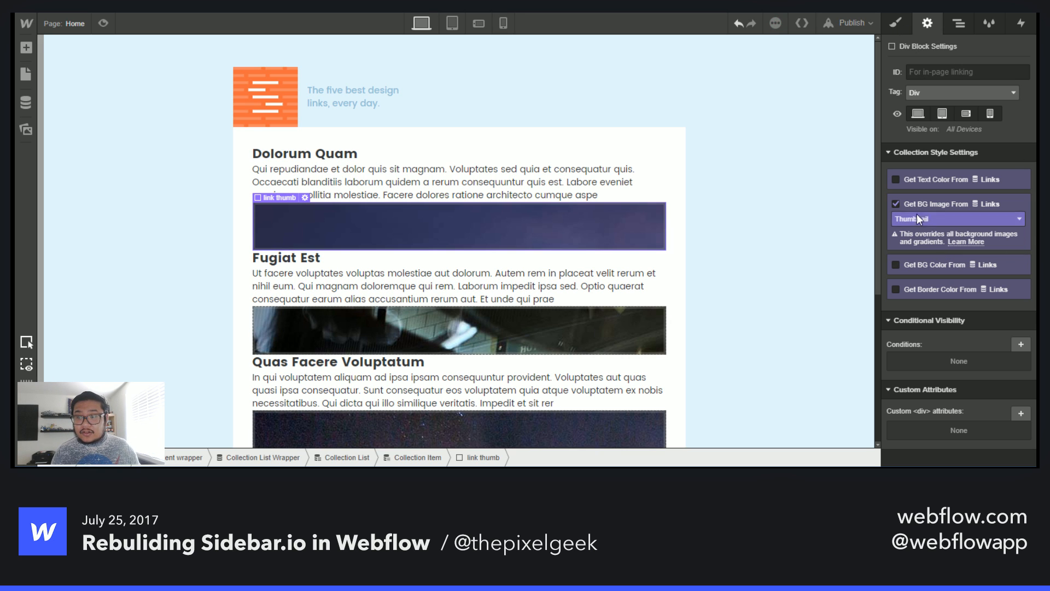
- Set the link thumb's background image to cover, centered, with no tiling
left_click(894, 18)
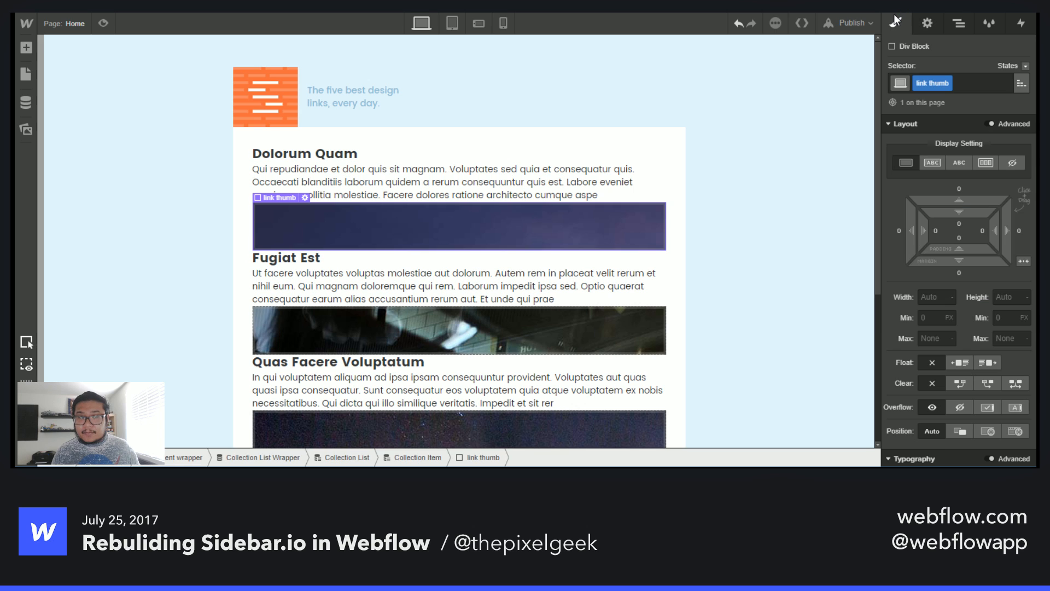
scroll(937, 249, "down", 3)
scroll(936, 249, "down", 5)
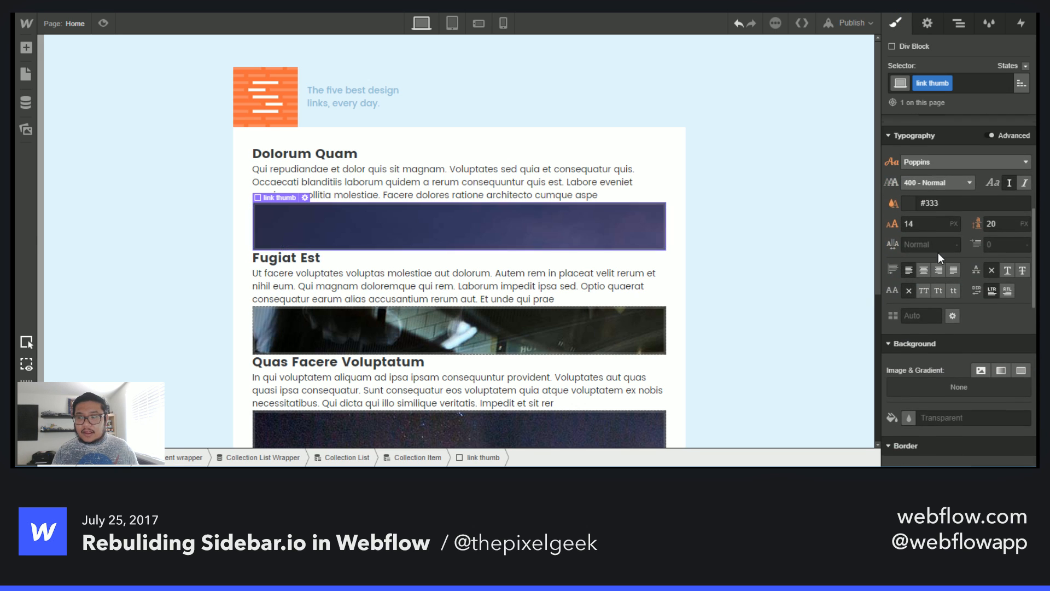
left_click(986, 241)
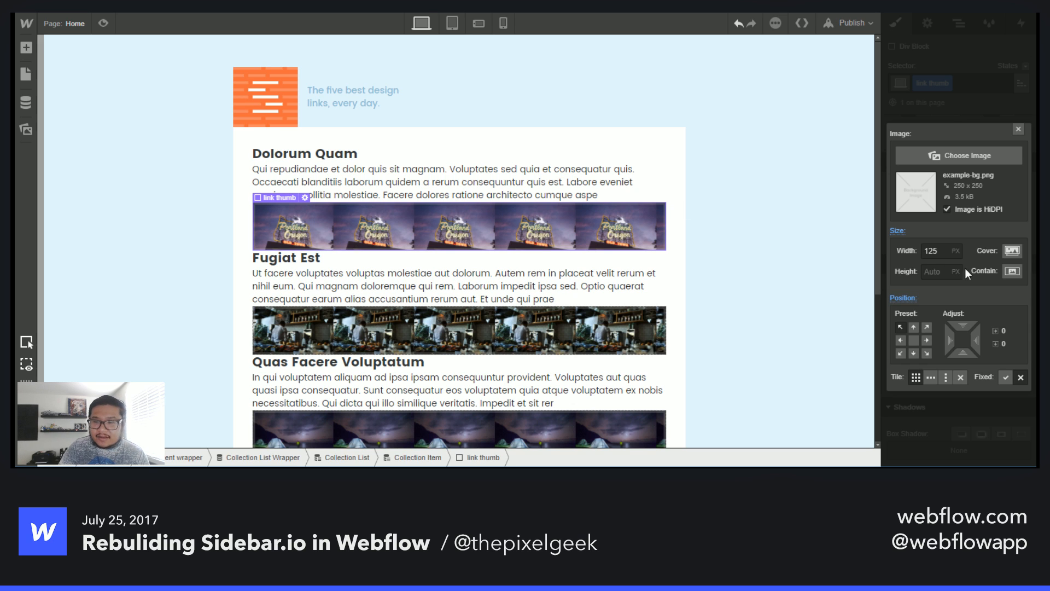
left_click(1011, 251)
left_click(914, 339)
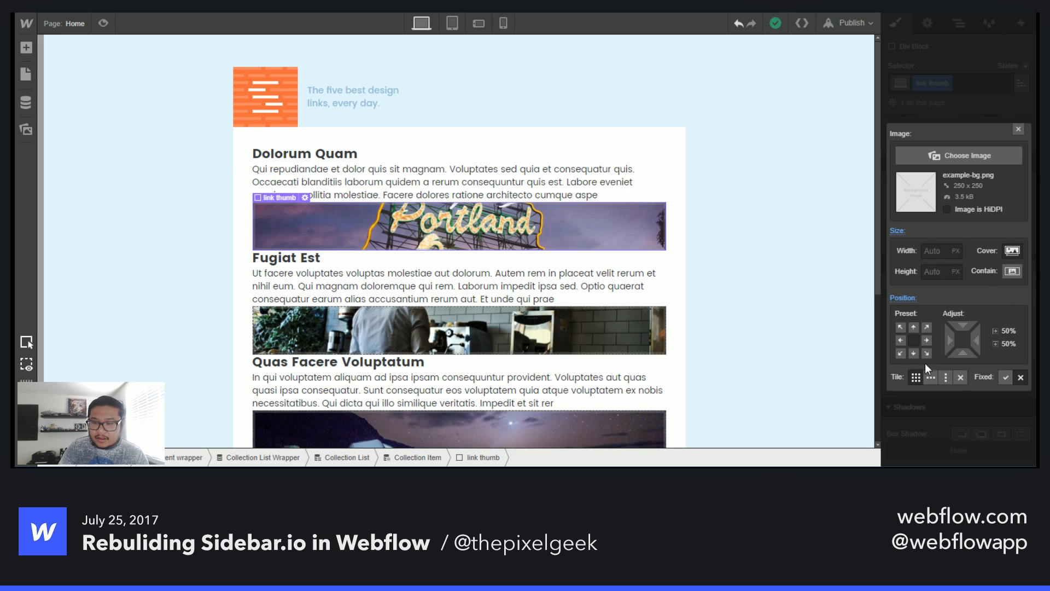
left_click(960, 377)
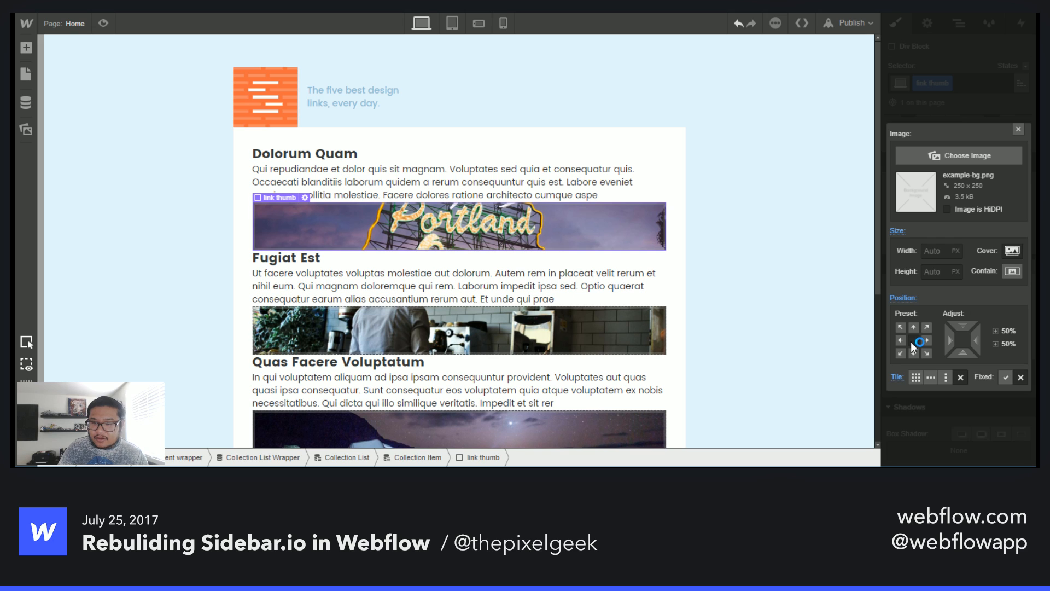
left_click(1019, 129)
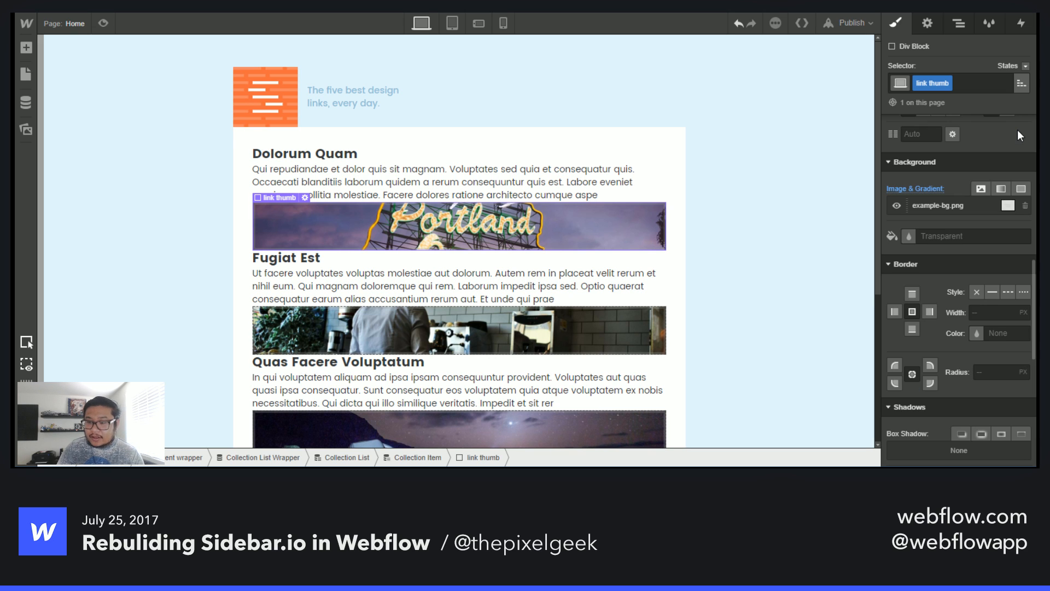
- Add another Div Block inside the collection item to wrap the content and thumbnail
scroll(972, 260, "up", 6)
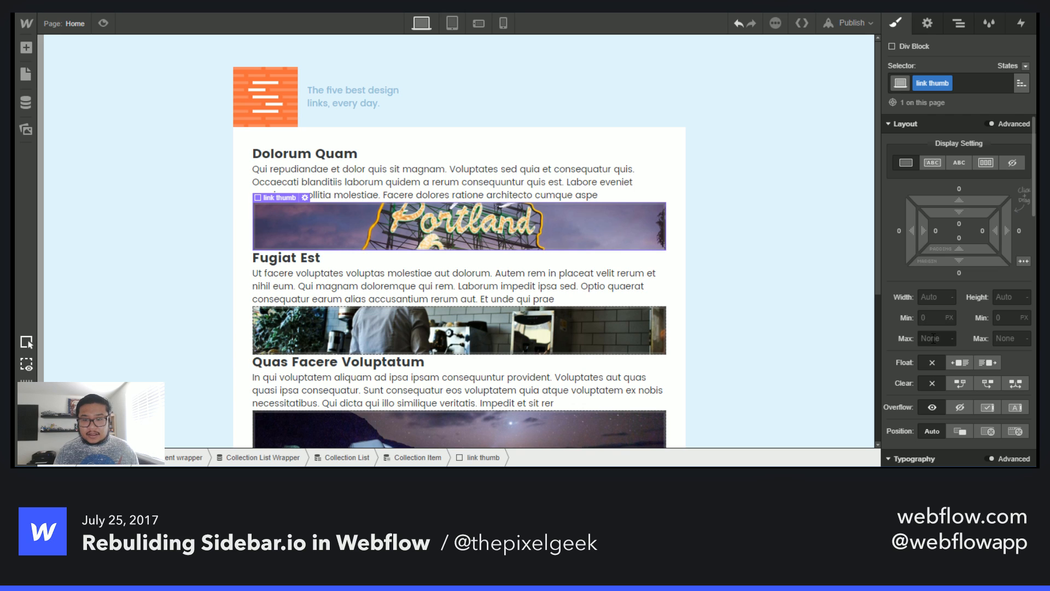
left_click(957, 23)
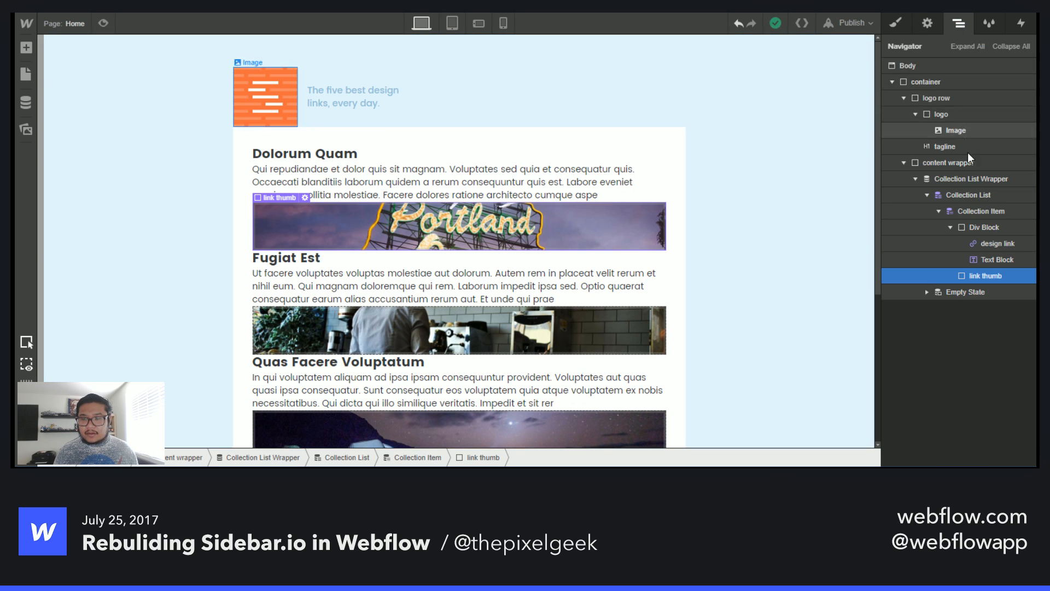
left_click(951, 227)
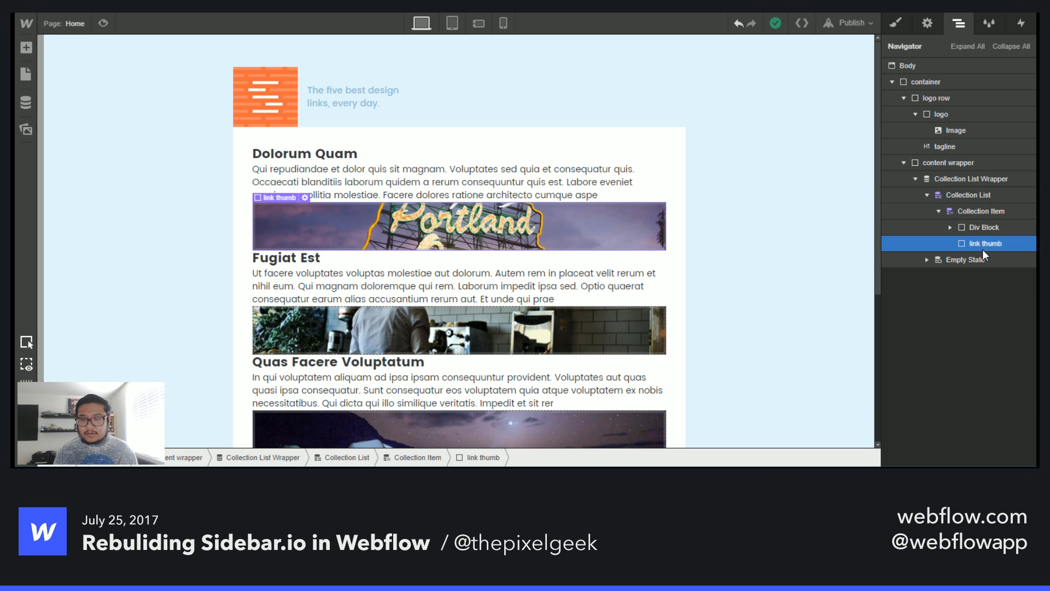
left_click(990, 212)
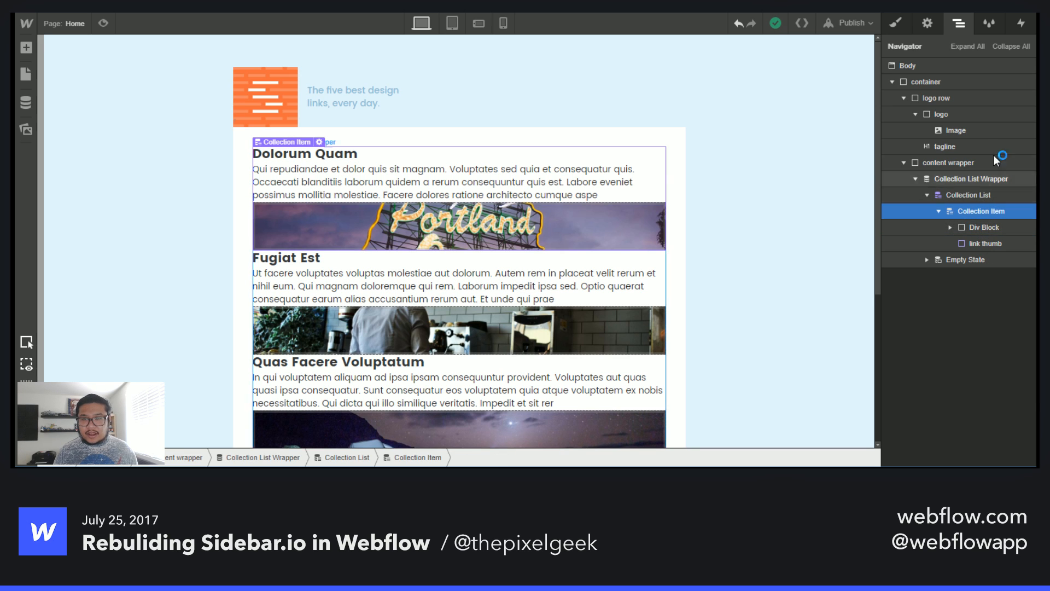
left_click(1006, 227)
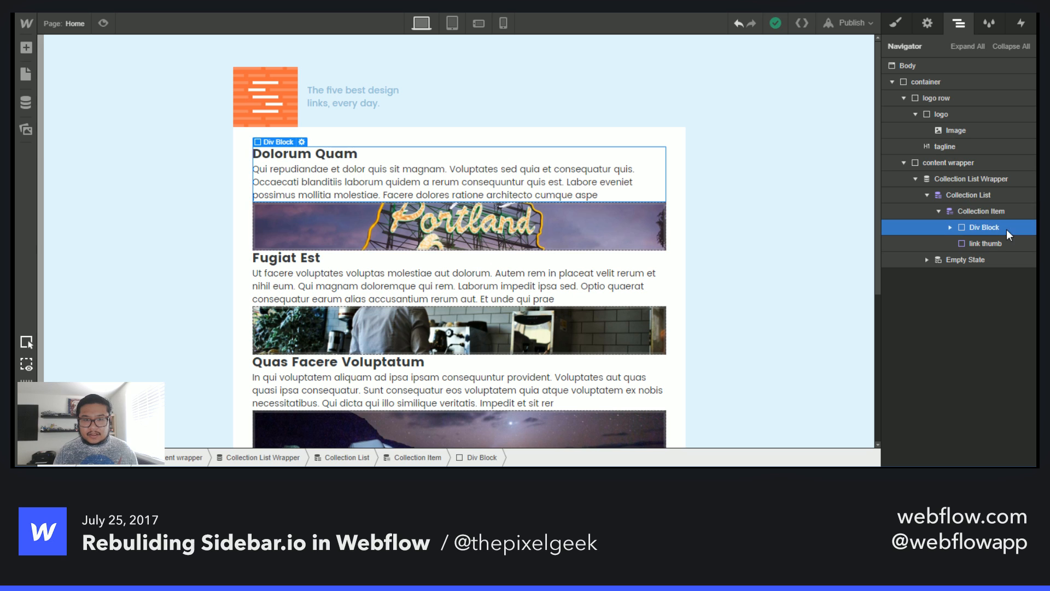
key("a")
mouse_move(69, 216)
left_mouse_down()
mouse_move(903, 292)
mouse_move(990, 232)
mouse_move(987, 259)
mouse_move(997, 258)
left_mouse_up()
- Give the wrapper div the class flex and set it to a horizontal flex layout justified with space between
left_click(895, 24)
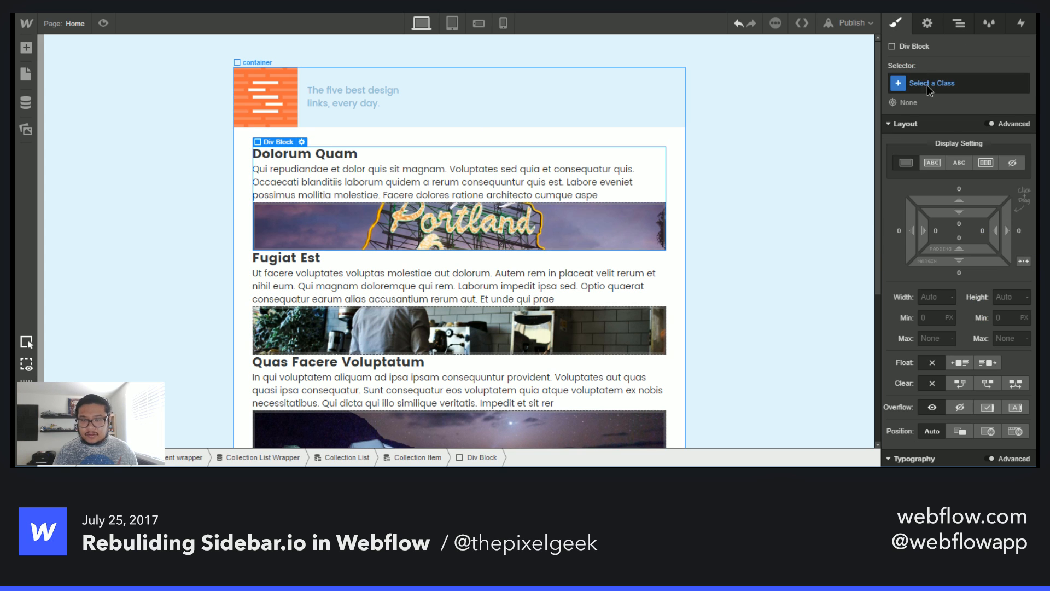
left_click(927, 85)
type("flex")
key("Return")
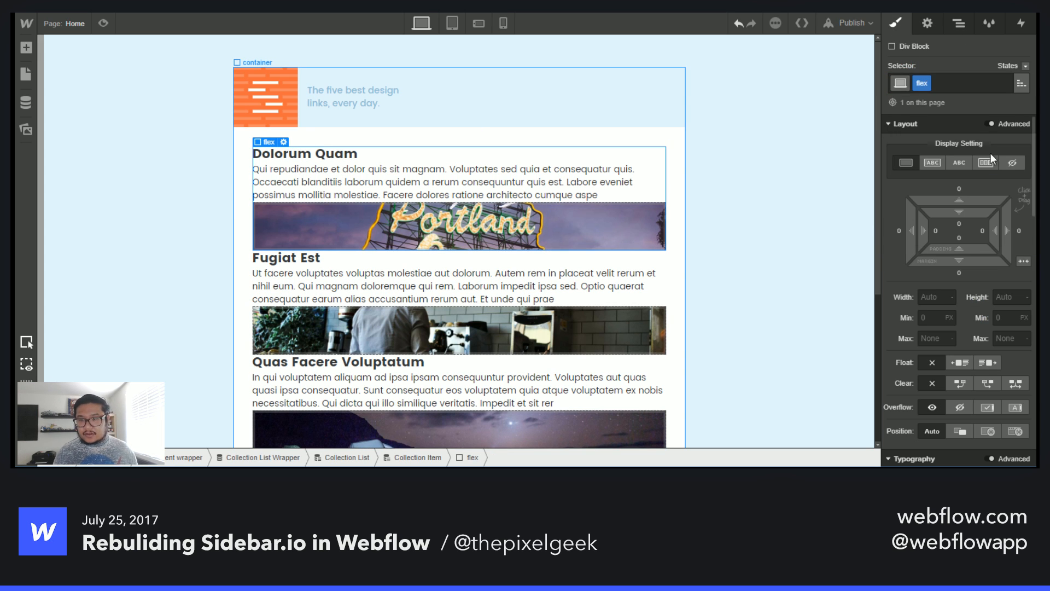
left_click(986, 163)
left_click(984, 220)
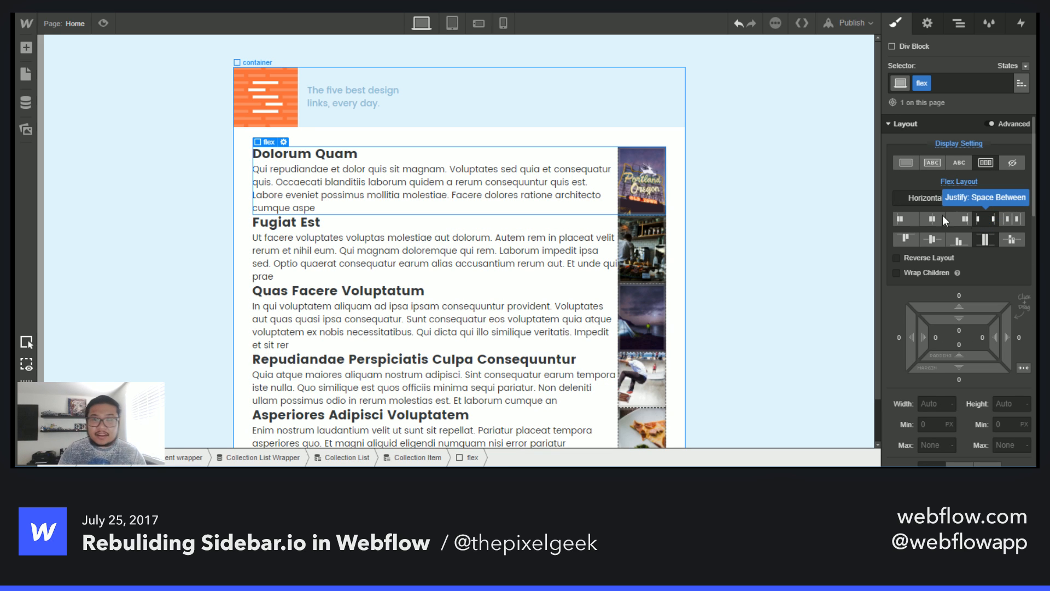
- Set the link thumb flex item to grow and shrink with a flex basis of 150 px
left_click(641, 204)
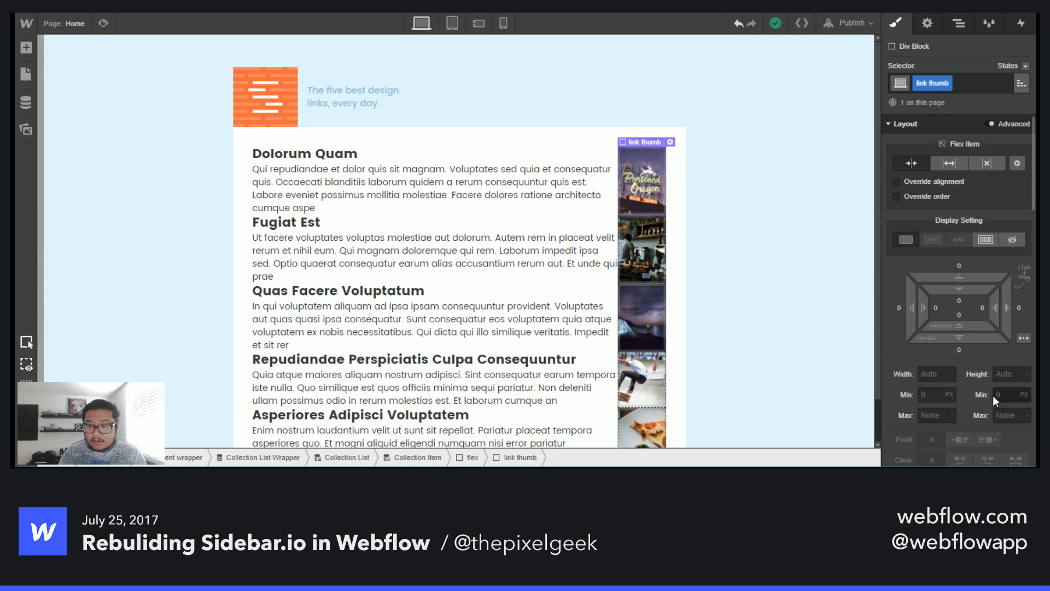
left_click(1021, 163)
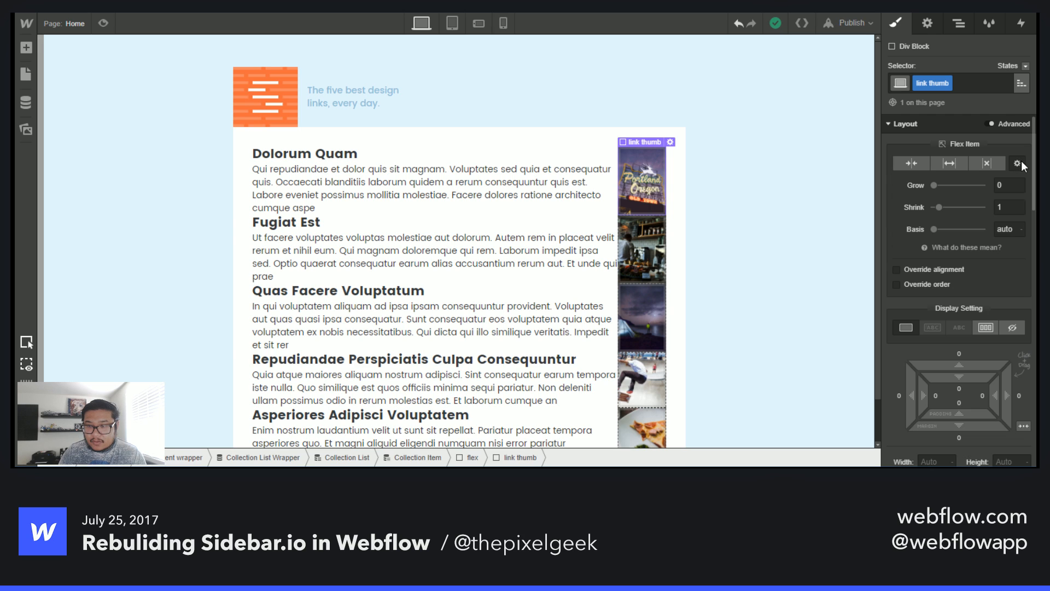
left_click(994, 229)
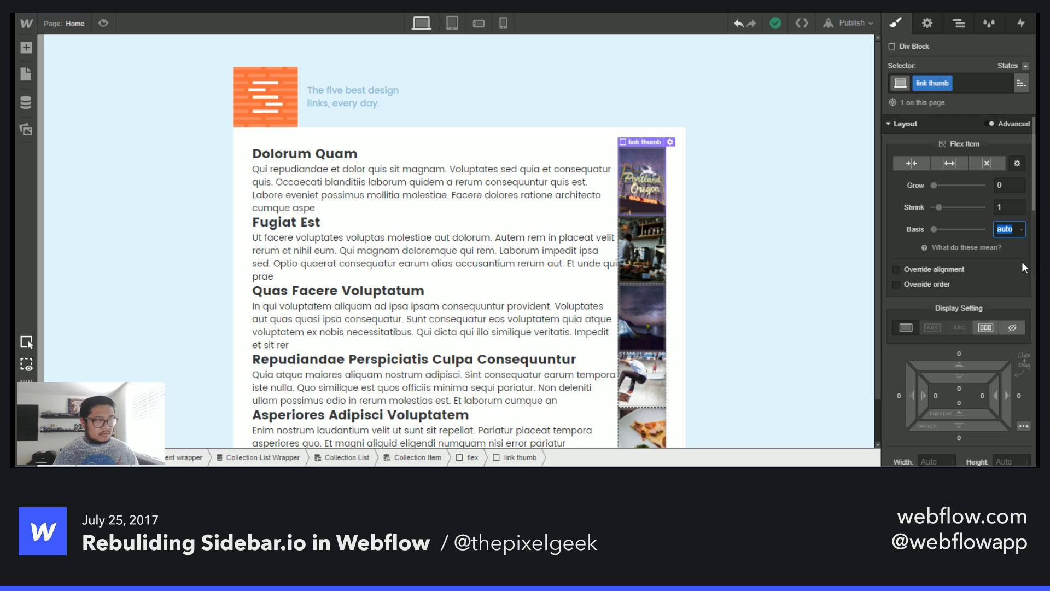
type("150")
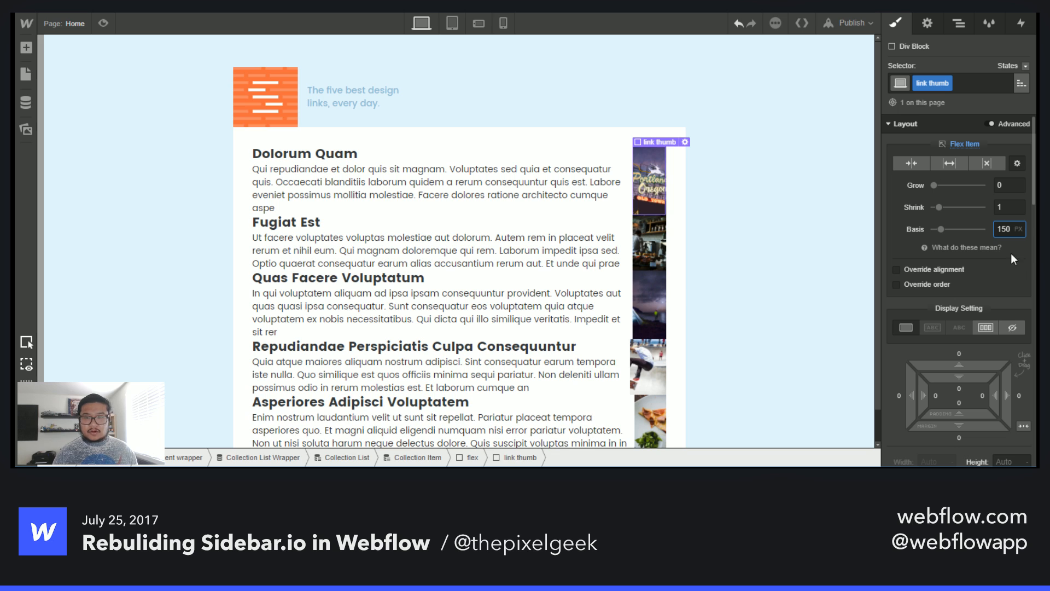
left_click(947, 163)
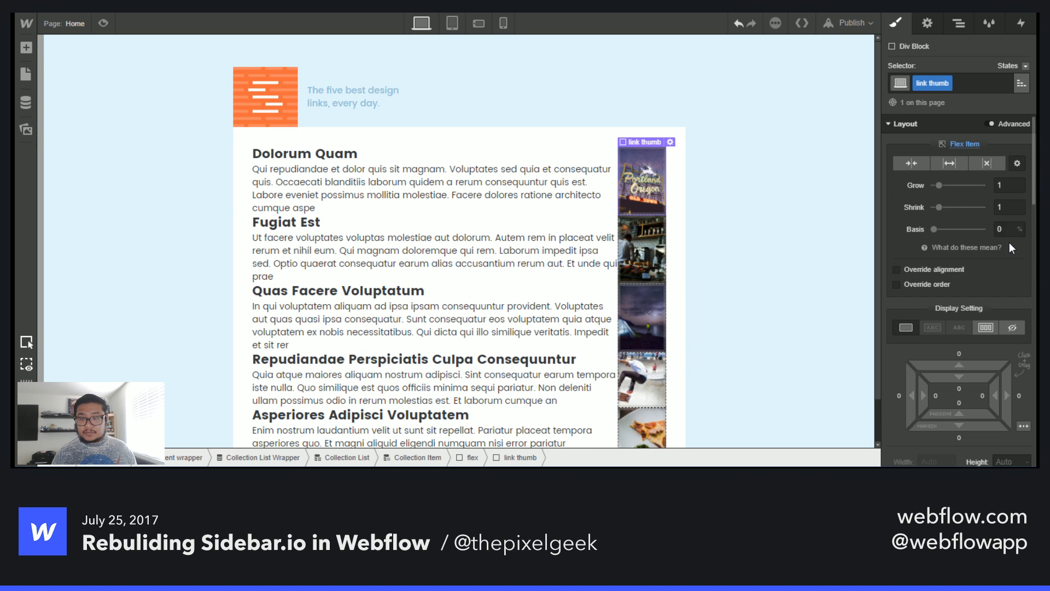
type("150")
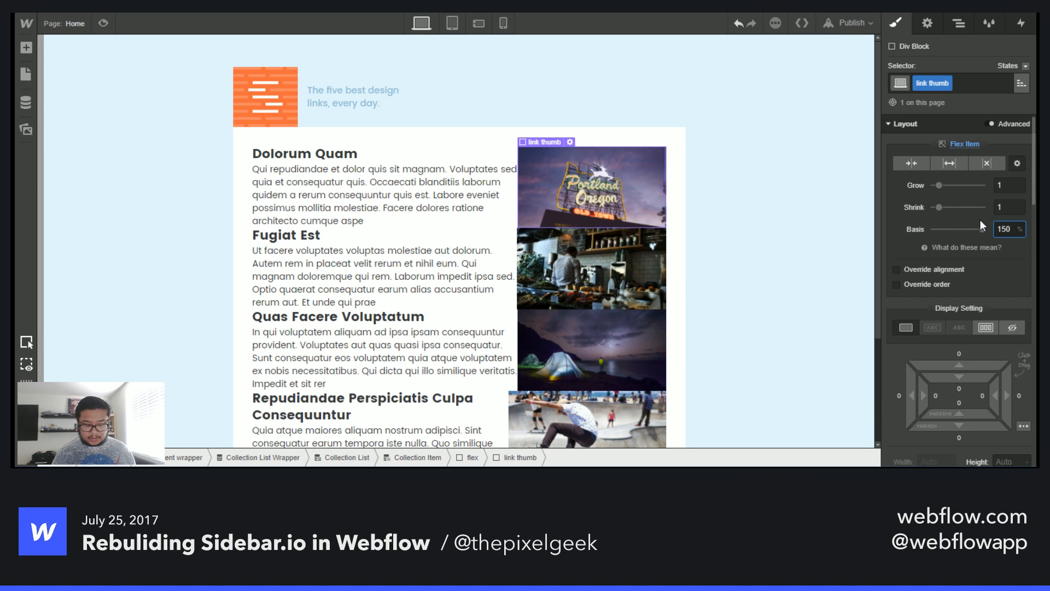
type("px")
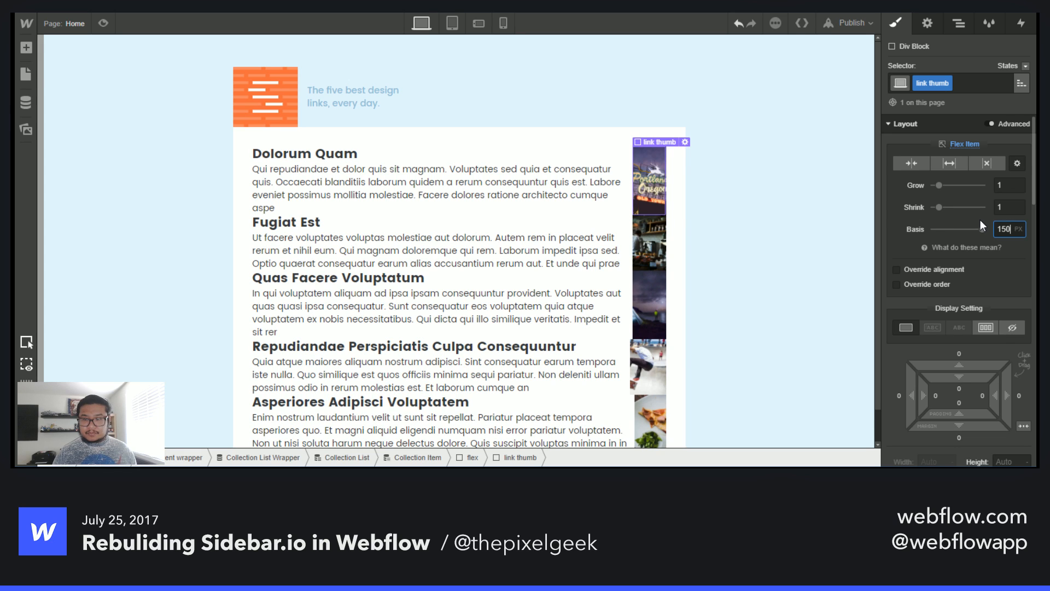
- Increase the link thumb's flex basis to 300 px
key("shift+Up")
key("shift+Up")
key("shift+Up")
key("shift+Up")
key("shift+Up")
key("shift+Up")
key("shift+Up")
key("shift+Up")
key("shift+Up")
key("shift+Up")
key("shift+Up")
key("shift+Up")
key("shift+Up")
key("shift+Up")
key("shift+Up")
key("shift+Up")
key("shift+Up")
key("shift+Up")
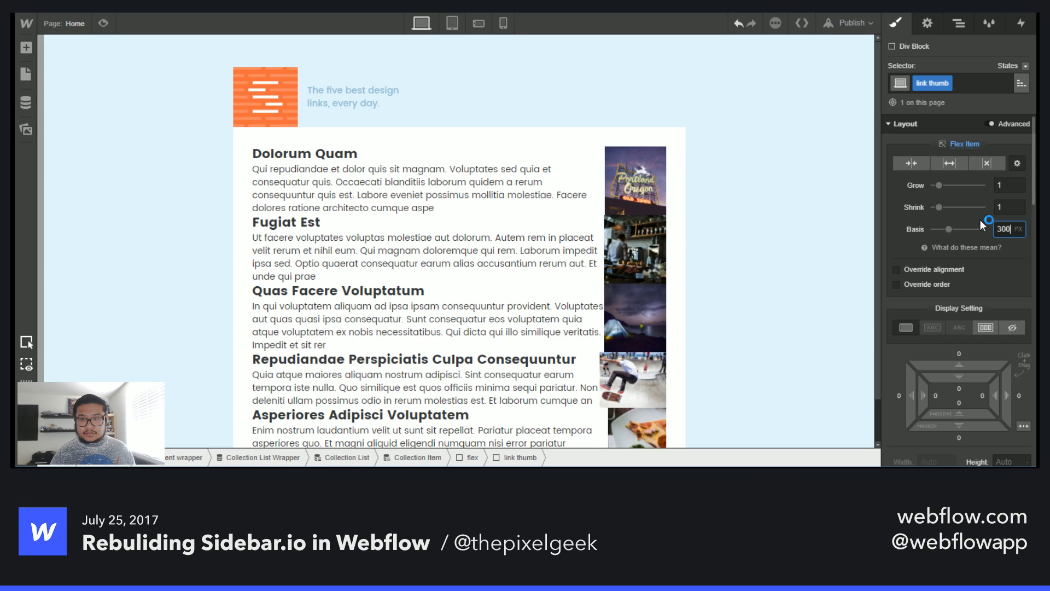
key("shift+Down")
key("shift+Down")
key("shift+Down")
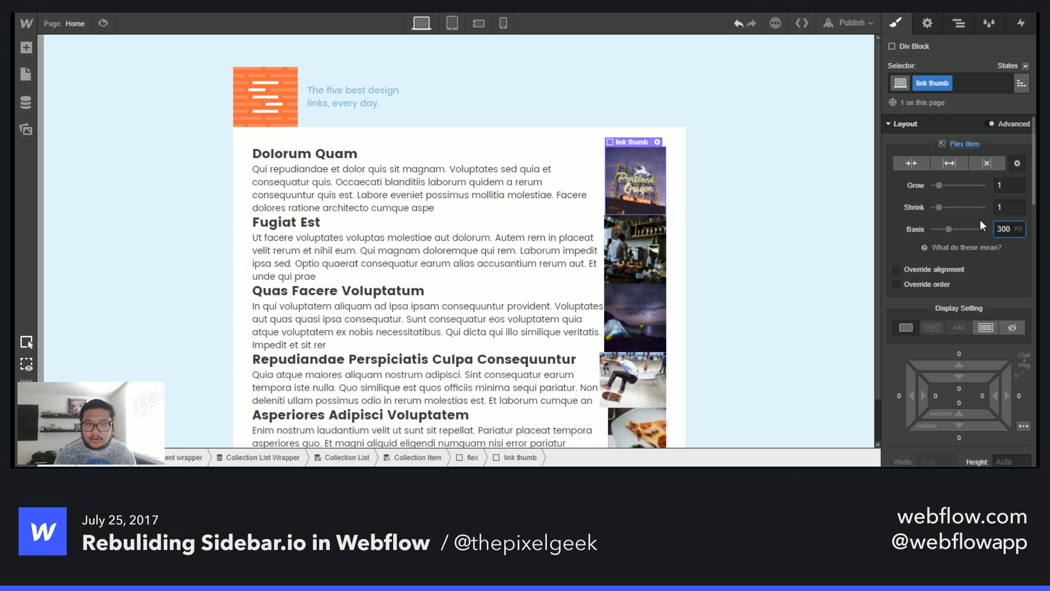
scroll(980, 224, "down", 3)
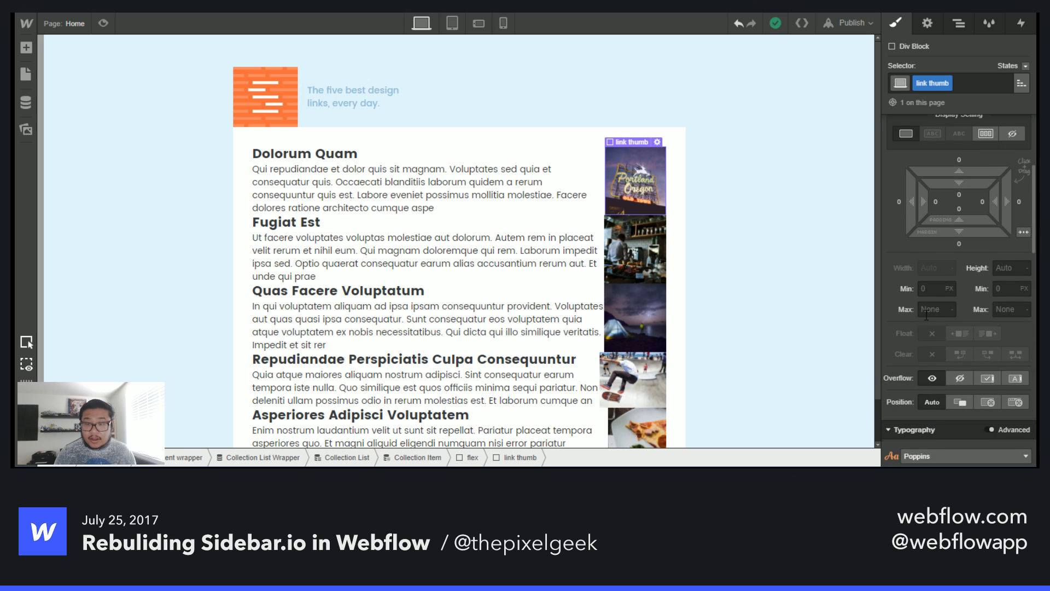
- Set the flex wrapper's cross-axis alignment to start so the content and thumbnail align to the top
scroll(905, 310, "up", 3)
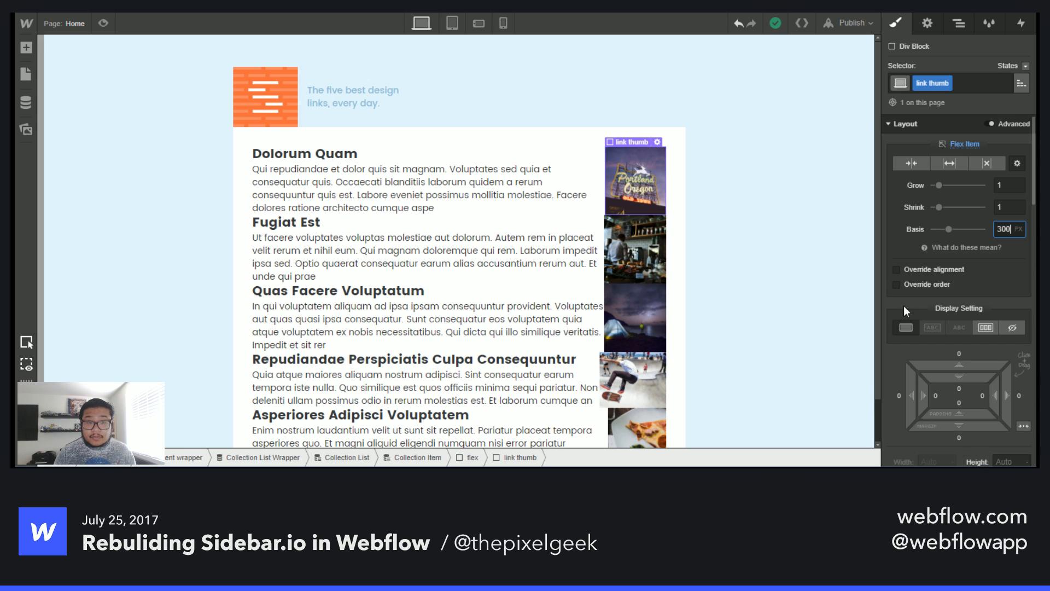
left_click(576, 153)
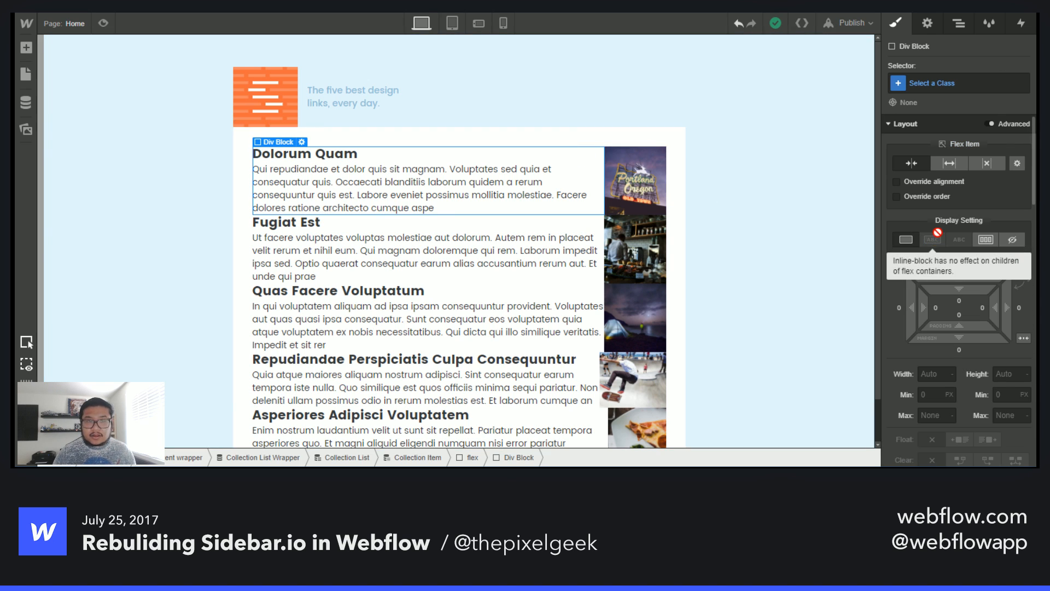
key("Up")
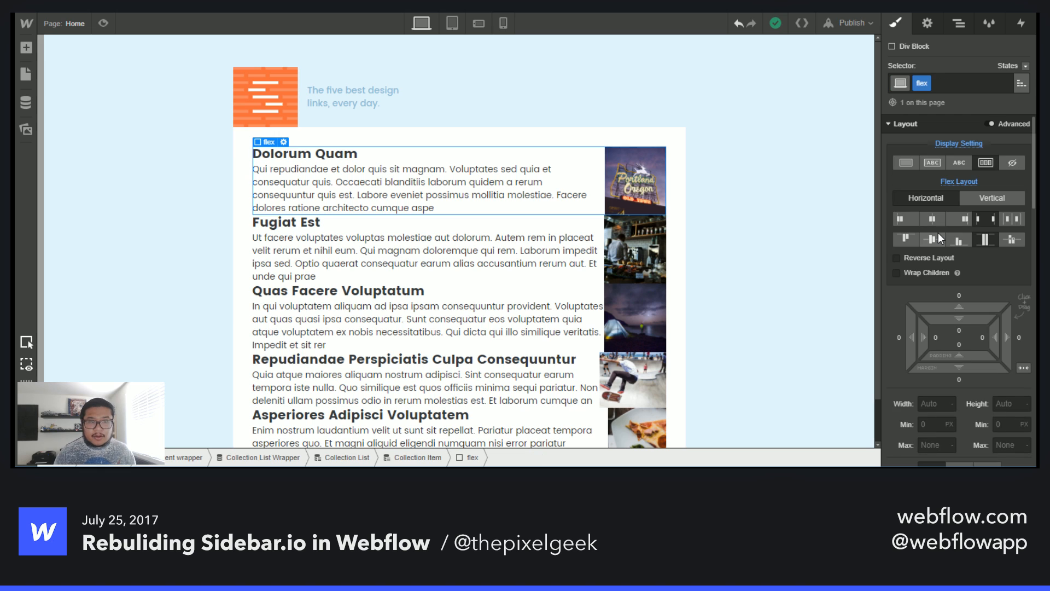
left_click(957, 25)
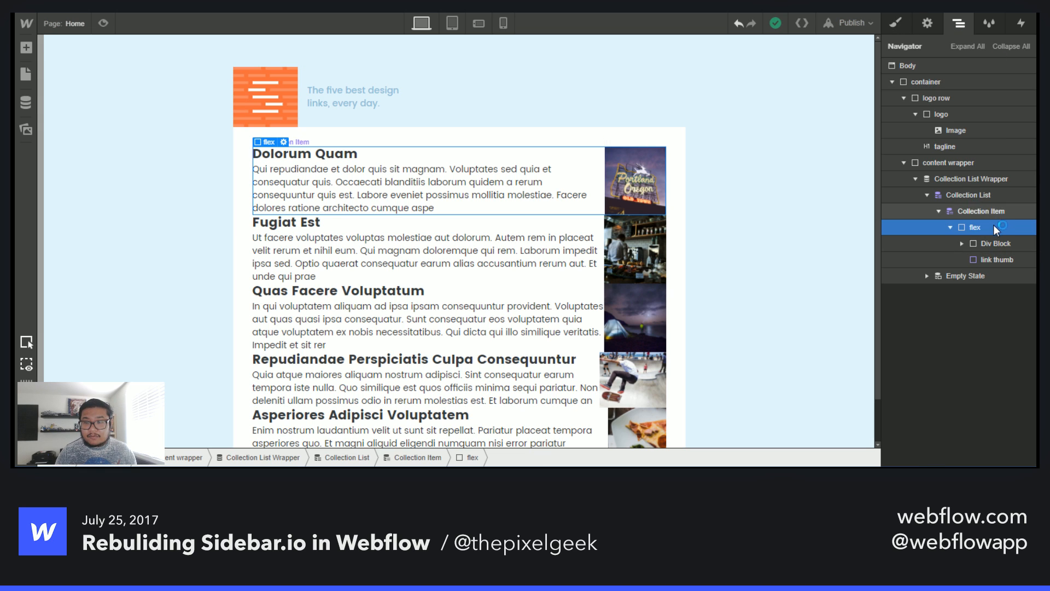
left_click(896, 25)
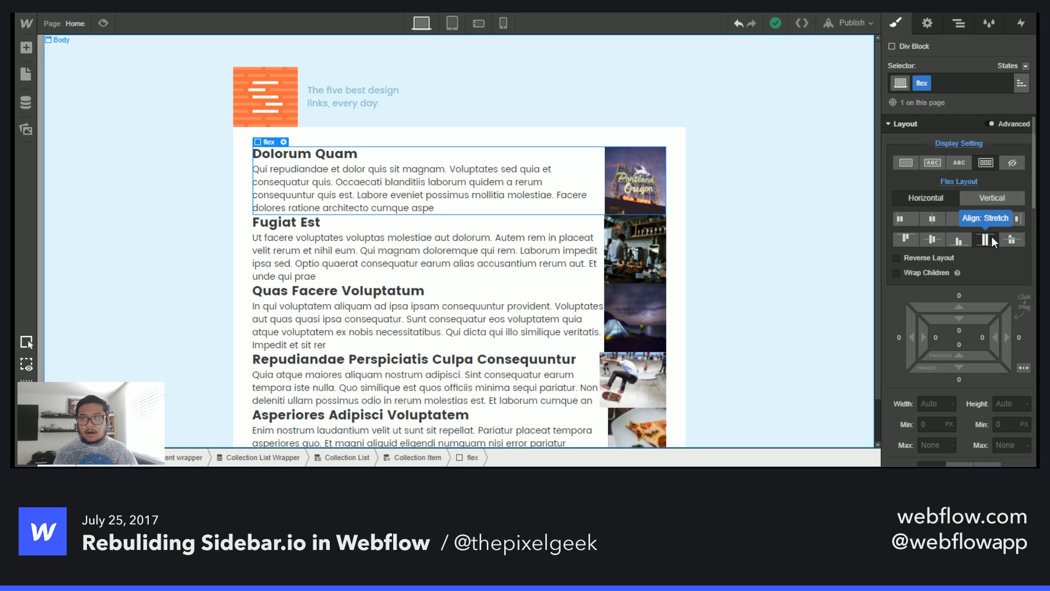
left_click(906, 241)
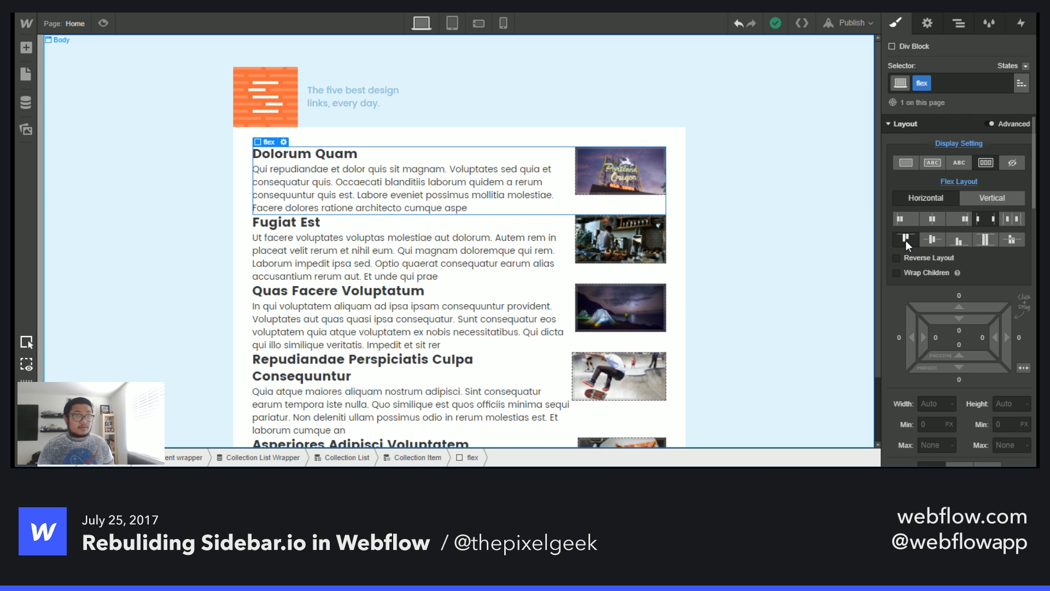
- Reduce the link thumb's flex basis to 200 px
left_click(609, 174)
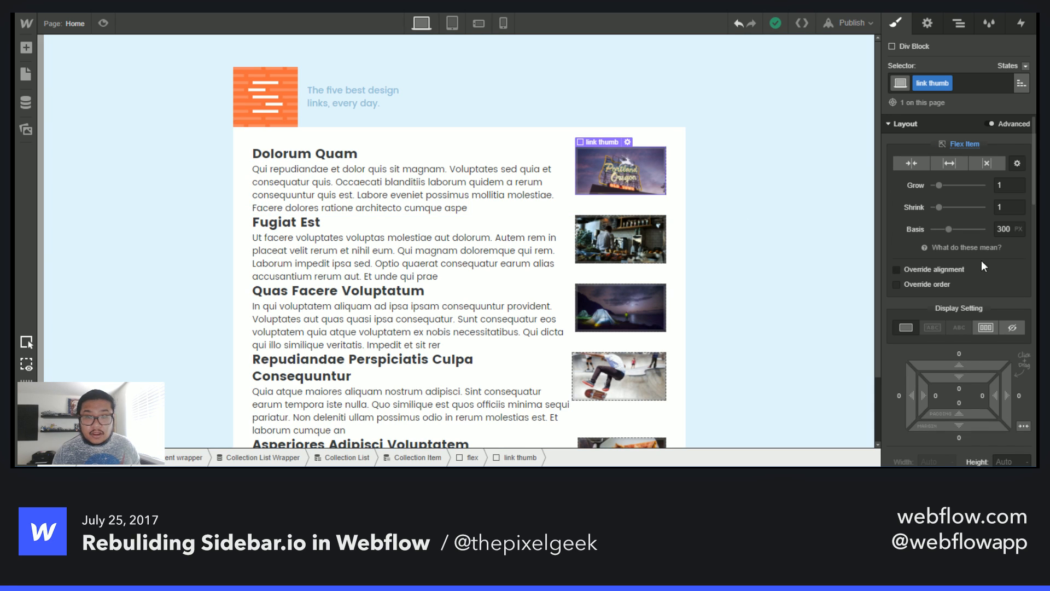
left_click(1003, 229)
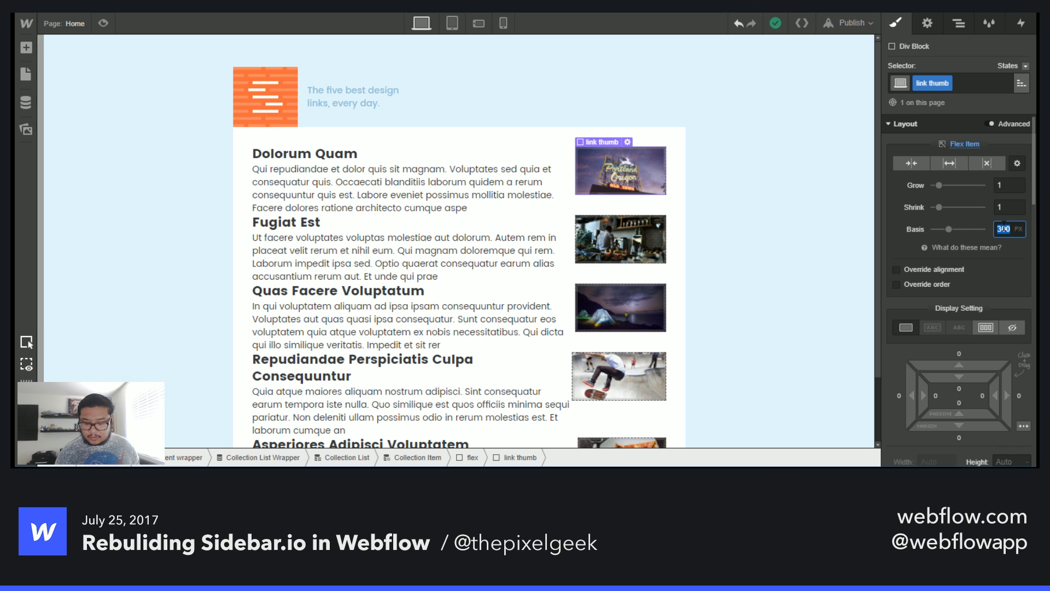
type("200")
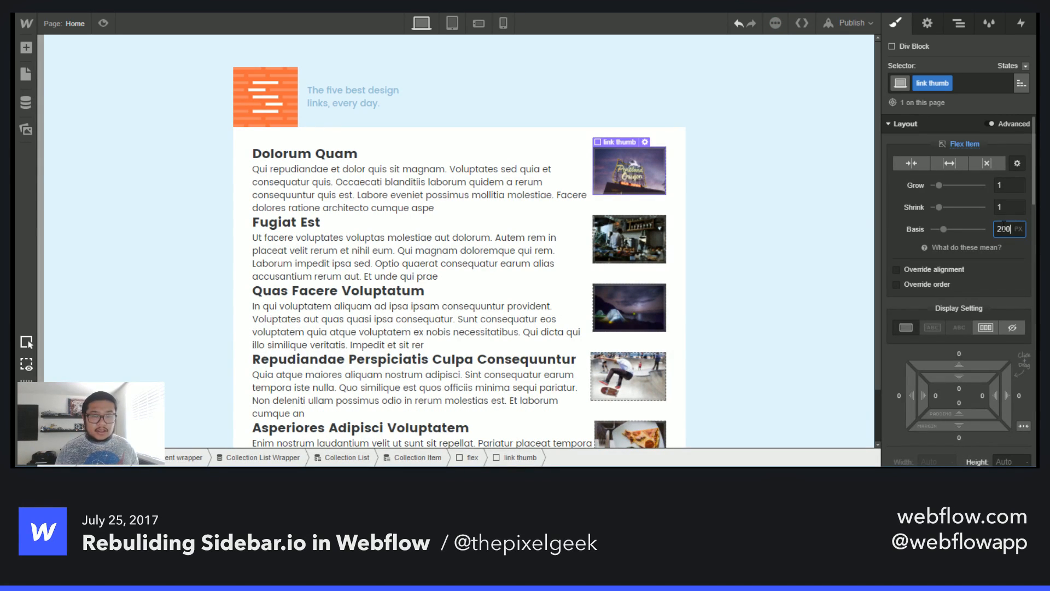
- Give the link thumb a solid border coloured Gainsboro (#e2e2e2)
scroll(924, 308, "down", 15)
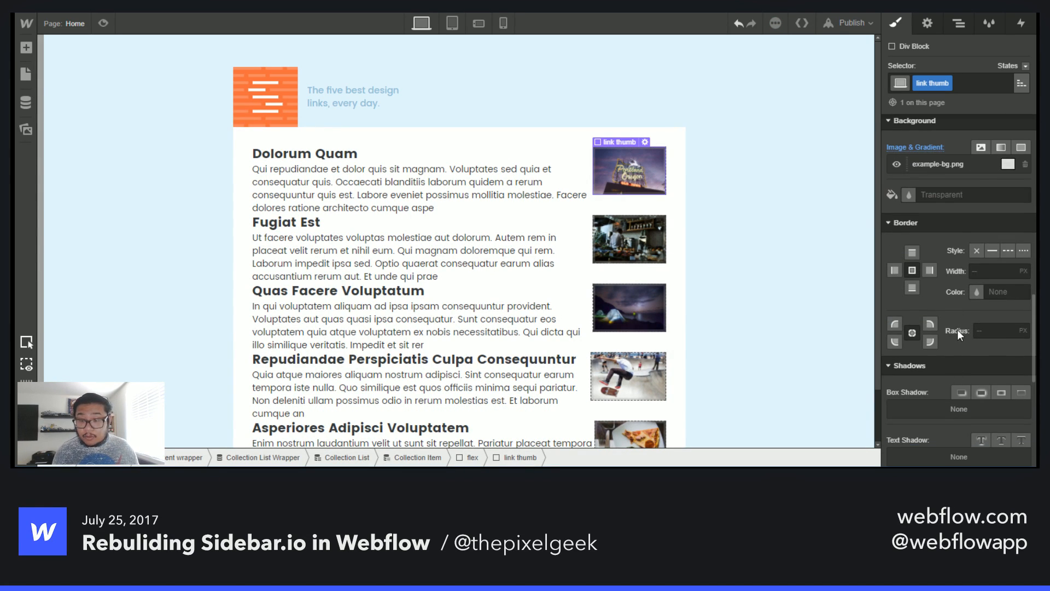
left_click(997, 249)
left_click(977, 290)
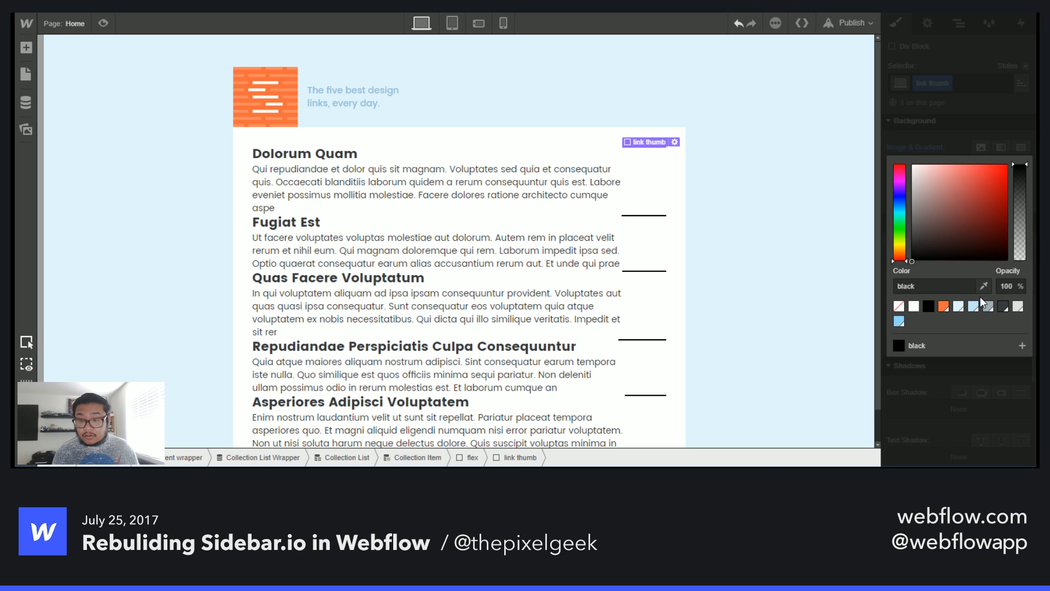
left_click(1017, 307)
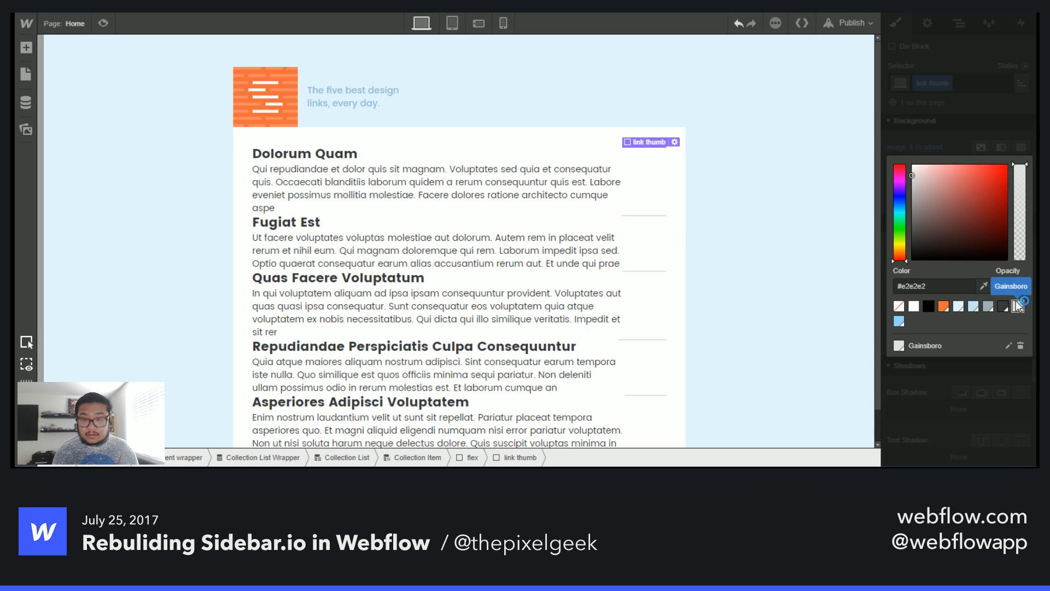
left_click(993, 109)
- Set the link thumb's height to 100 px
scroll(933, 327, "up", 12)
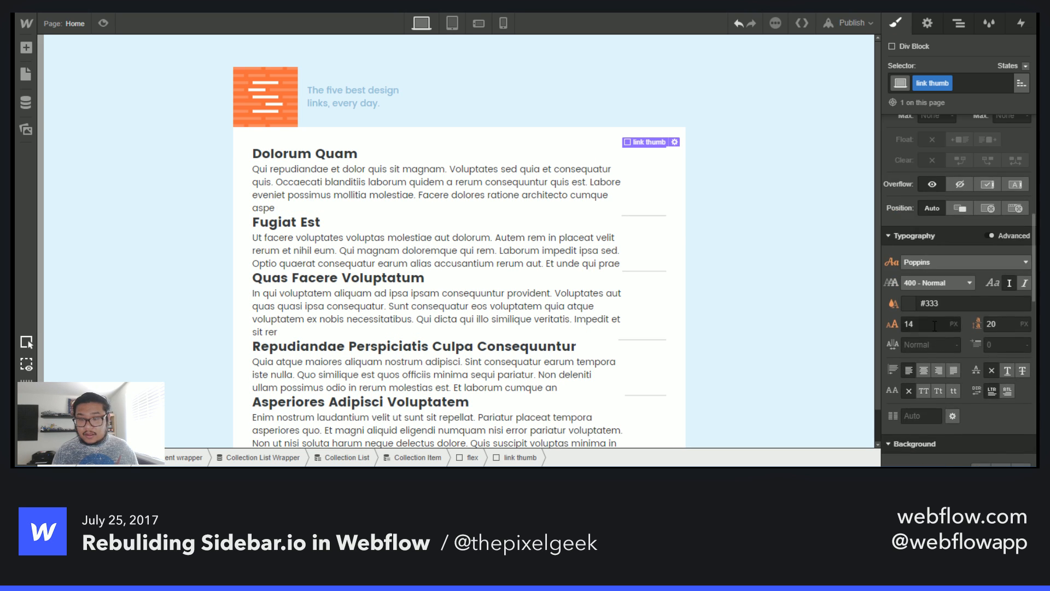
scroll(931, 240, "down", 4)
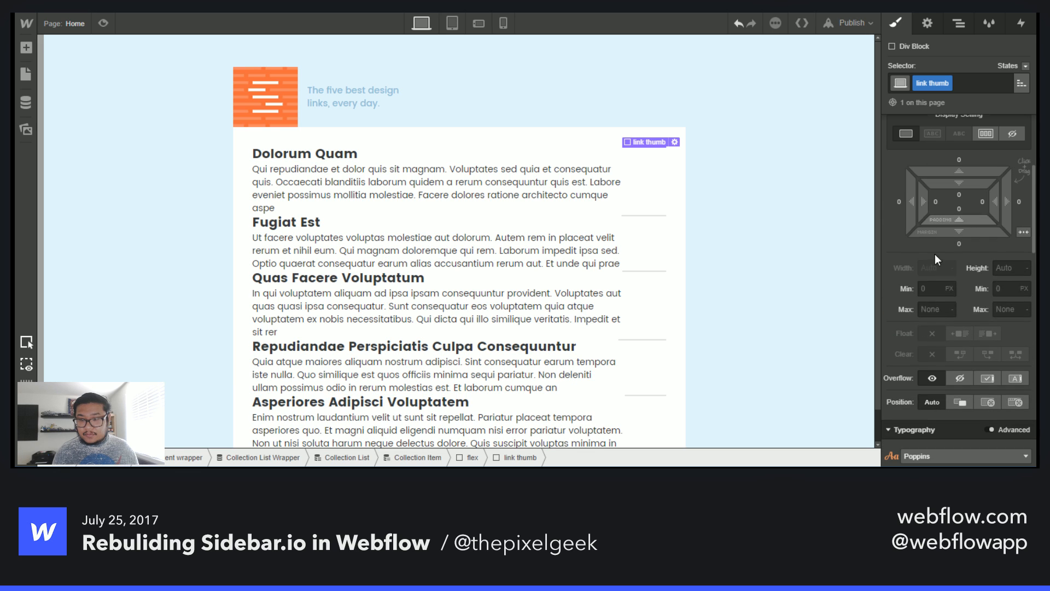
left_click(1008, 268)
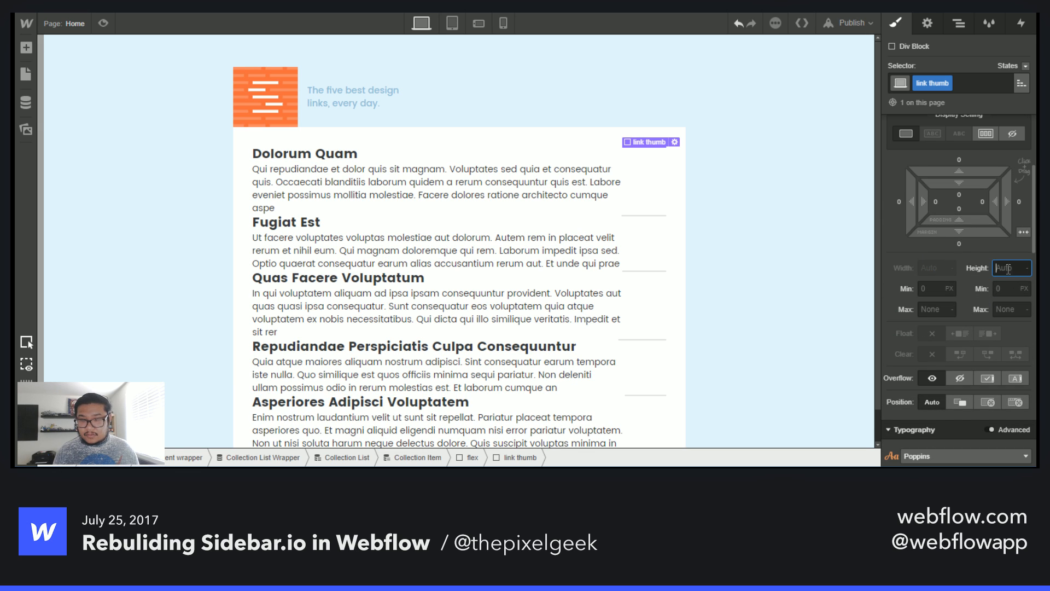
type("200")
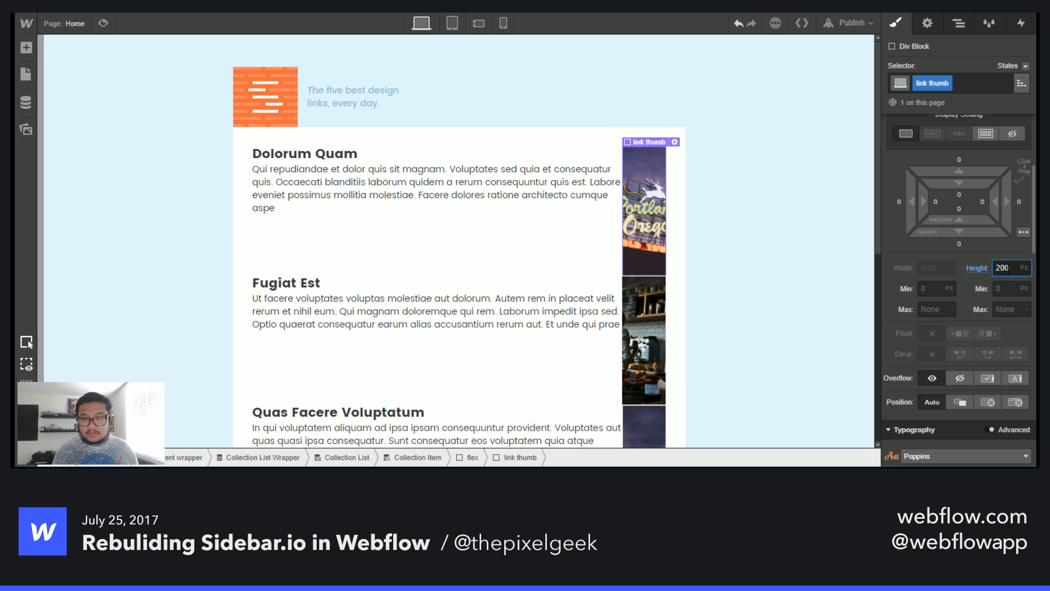
key("Return")
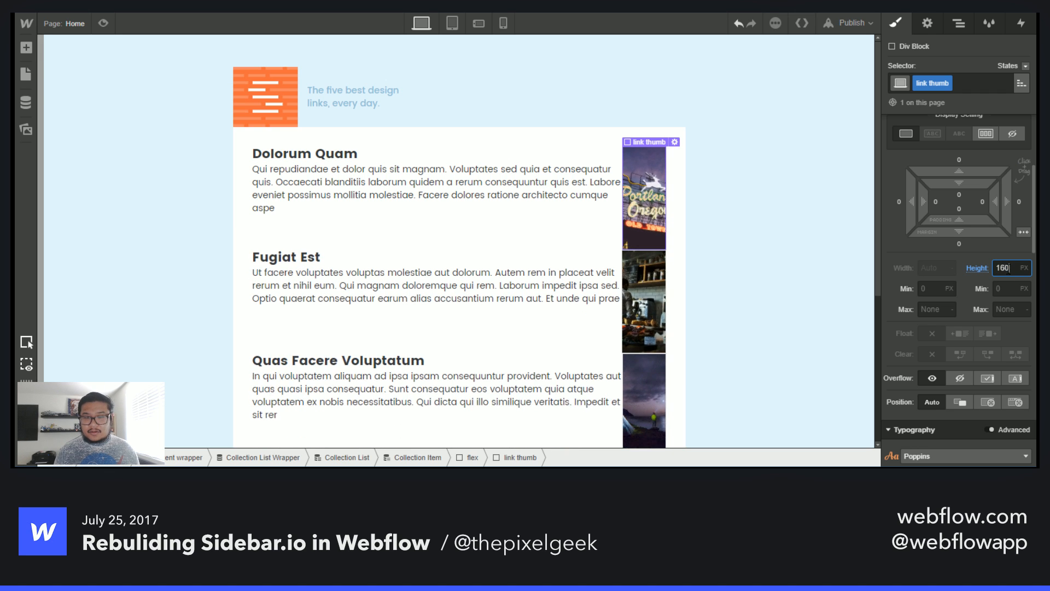
type("80")
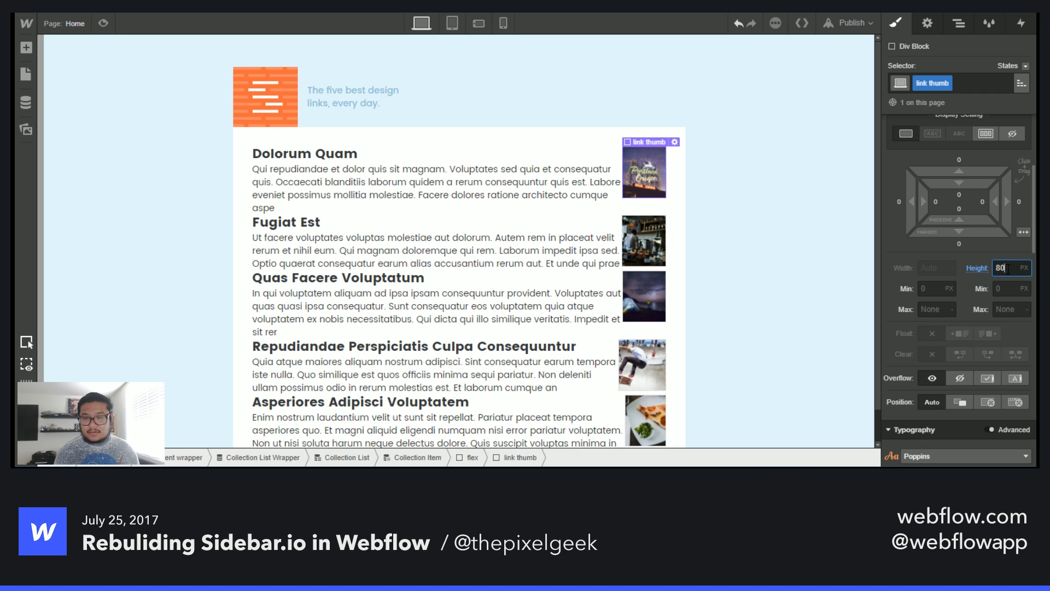
key("BackSpace")
key("BackSpace")
type("100")
- Increase the link thumb's flex basis to about 290 px
scroll(976, 242, "up", 2)
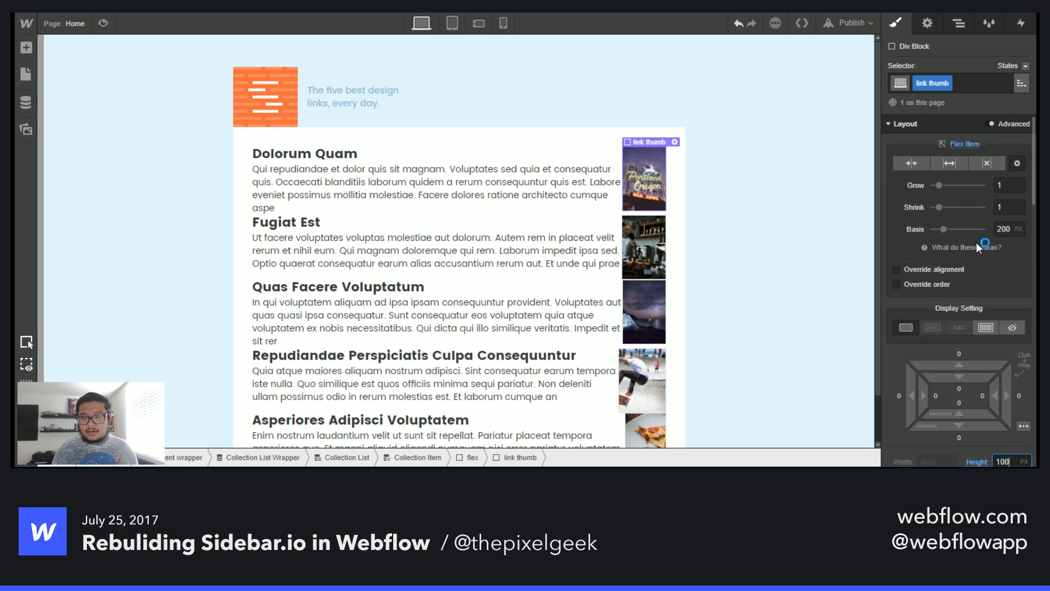
scroll(963, 315, "down", 2)
scroll(963, 314, "up", 2)
left_click(1007, 229)
type("220")
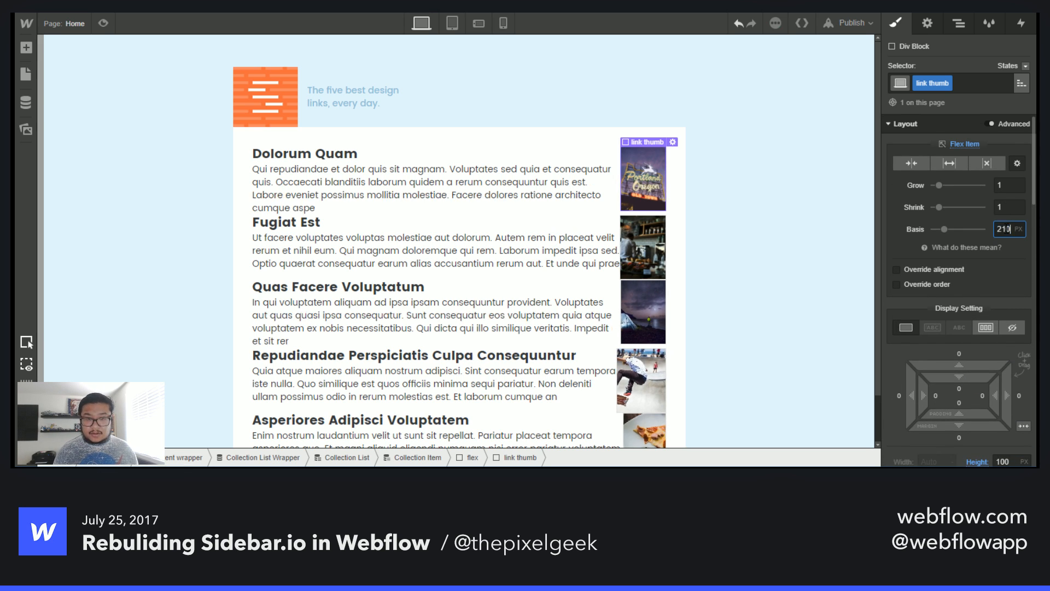
key("shift+Up")
key("shift+Up")
key("shift+Up")
key("shift+Up")
key("shift+Up")
key("shift+Up")
key("shift+Up")
key("shift+Up")
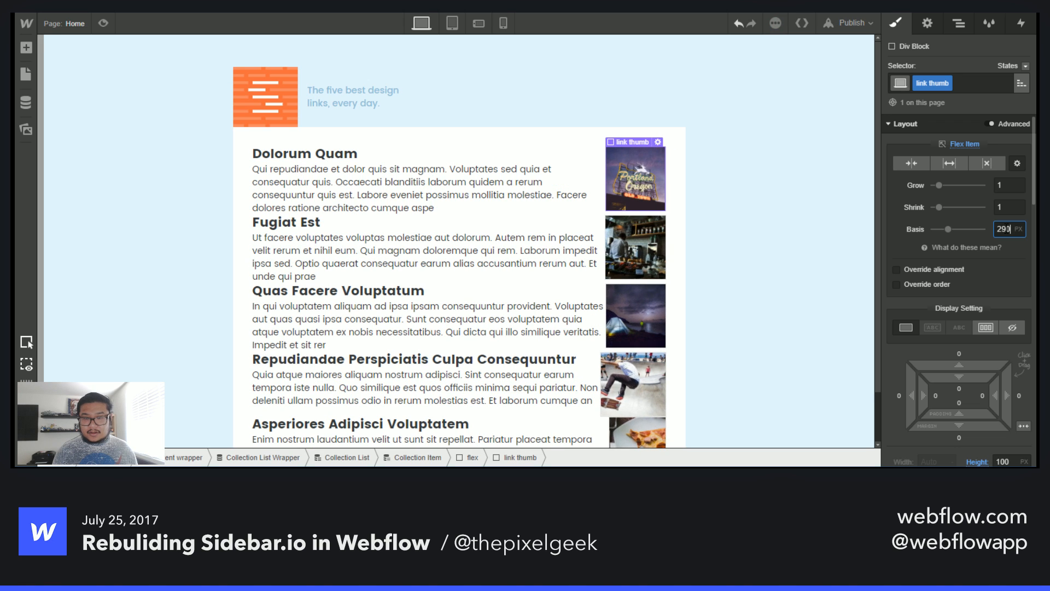
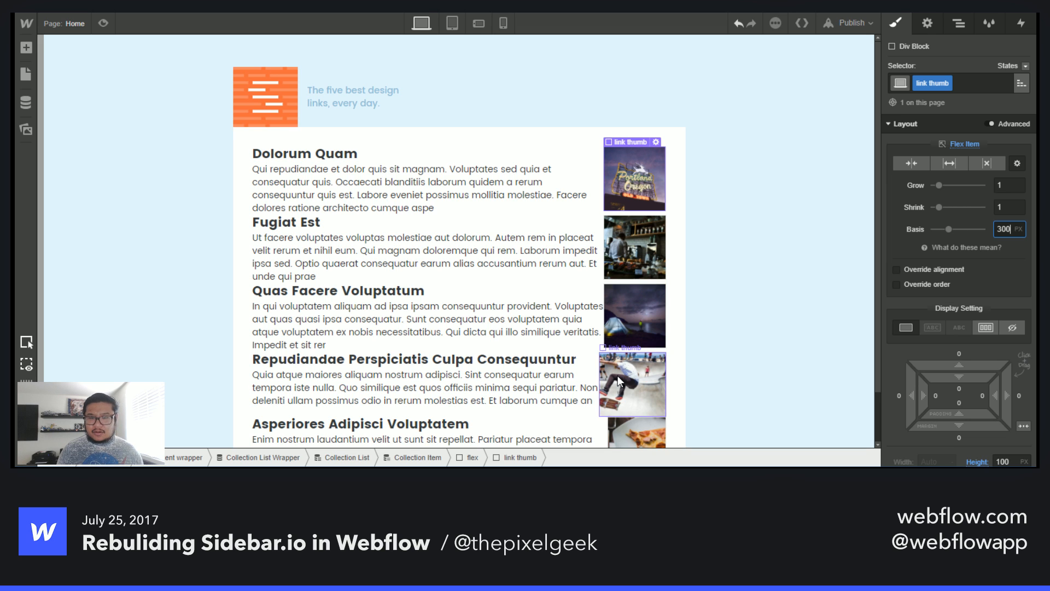
- Preview the page to check the list layout, then return to the designer
scroll(619, 375, "down", 2)
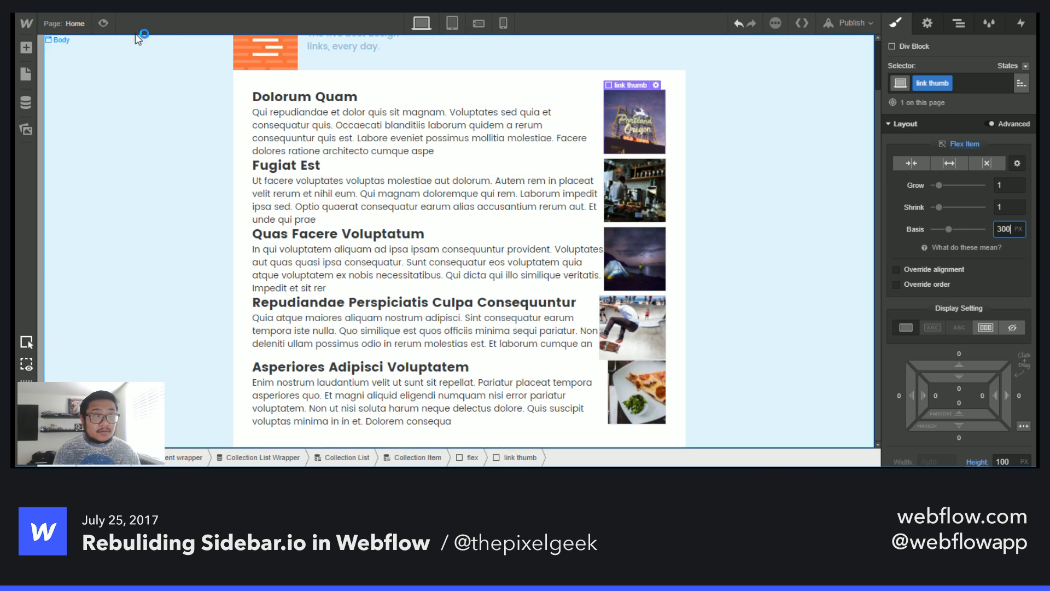
left_click(103, 24)
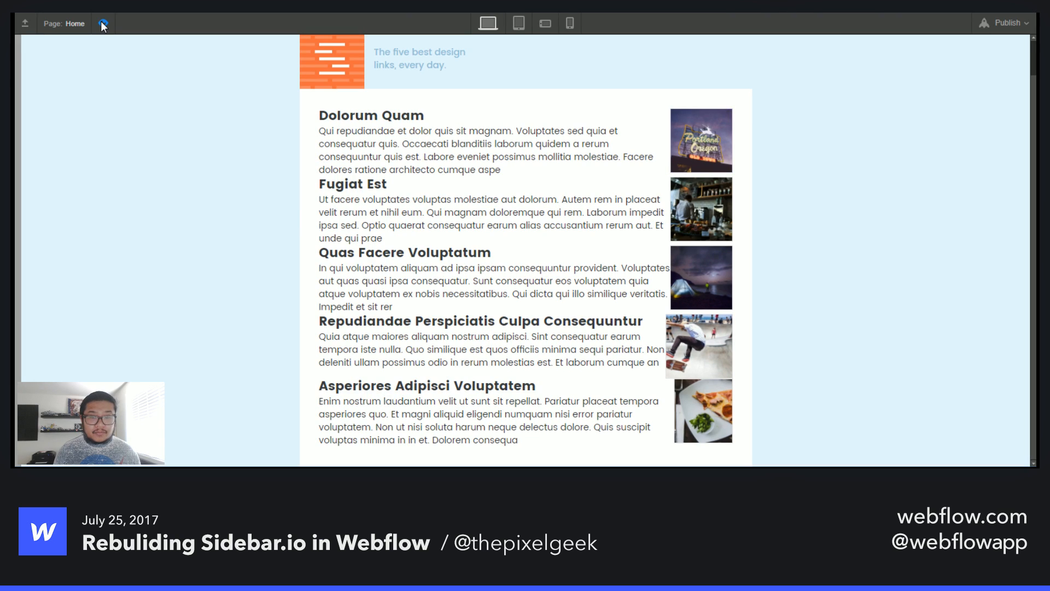
left_click(103, 24)
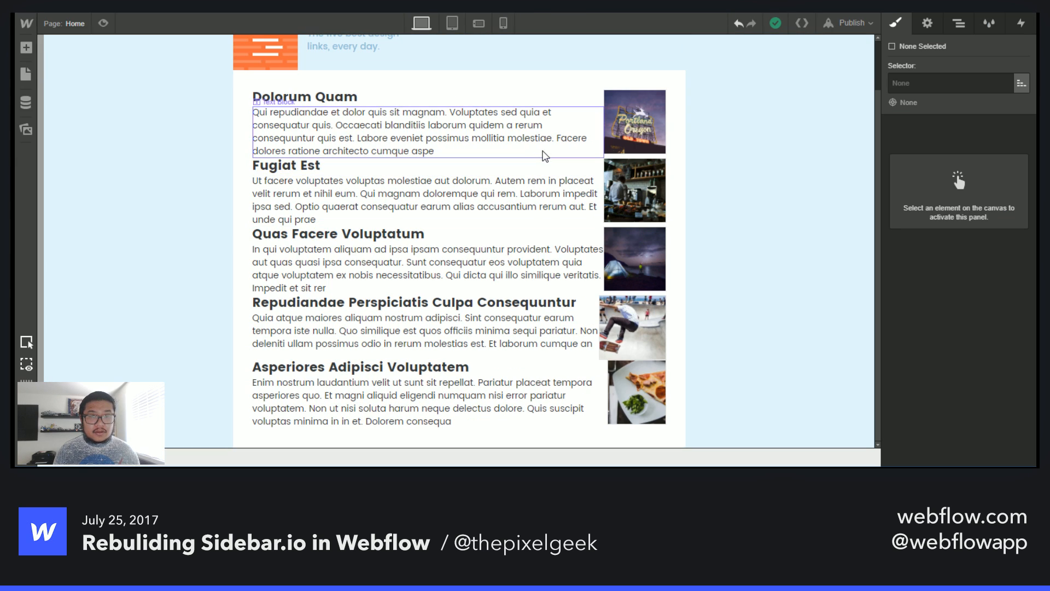
- Give the div block holding the link title and summary about 55 px of right padding
left_click(525, 101)
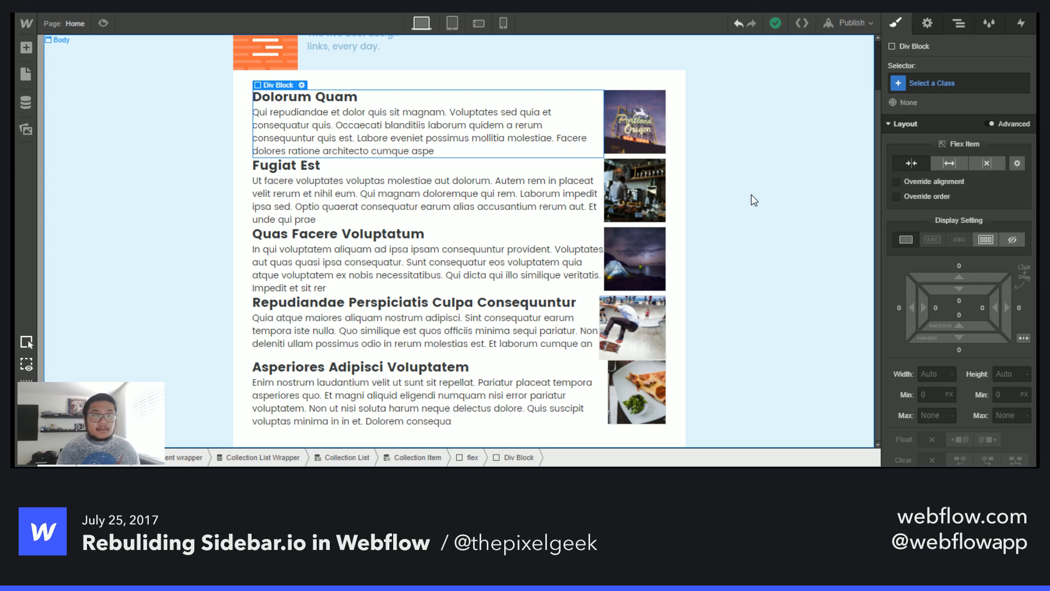
left_click(958, 24)
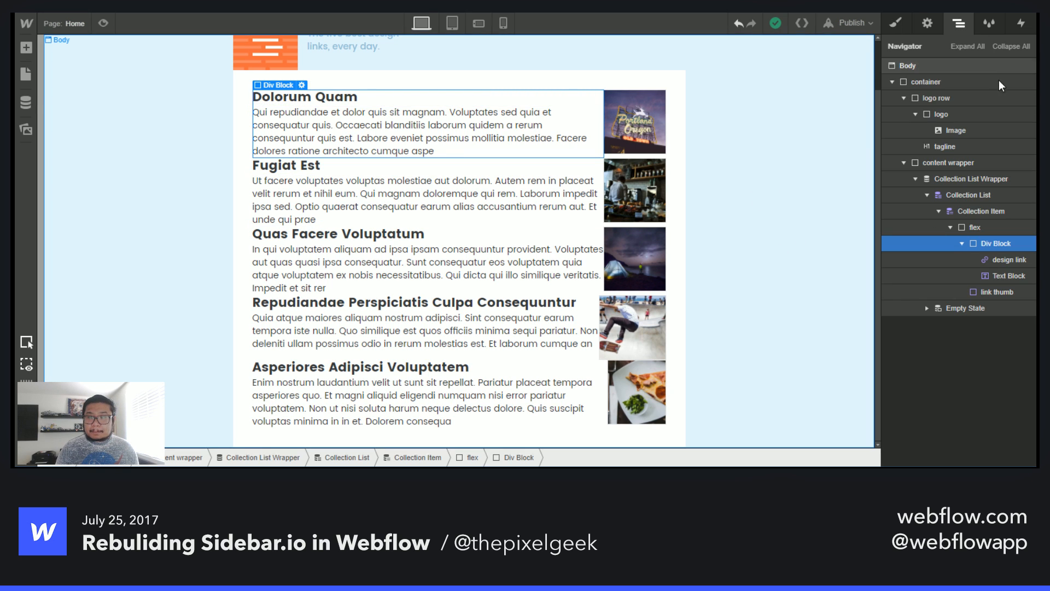
left_click(963, 243)
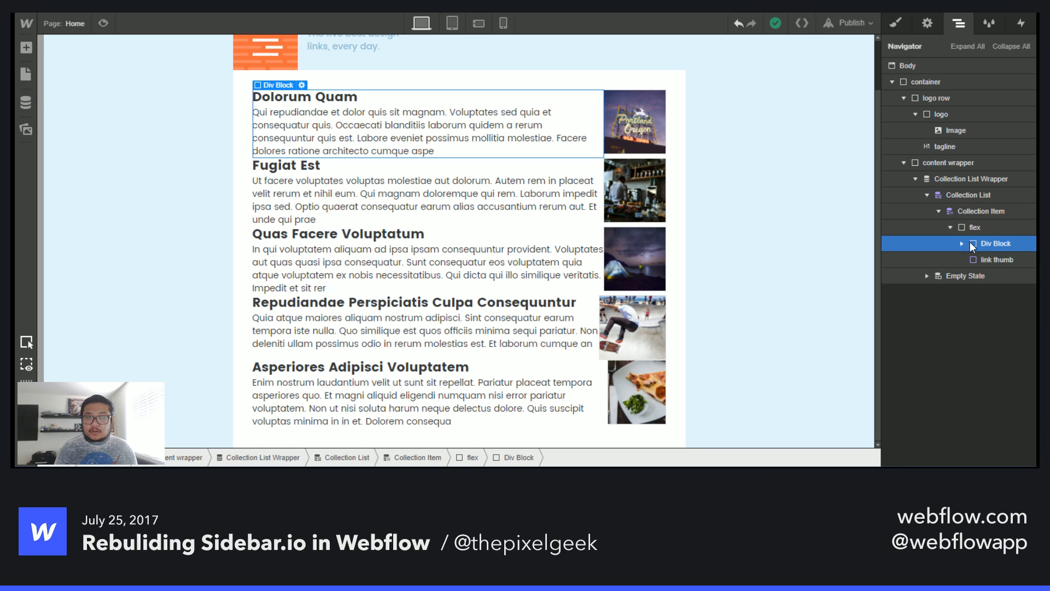
left_click(889, 19)
left_click_drag(984, 296, 888, 300)
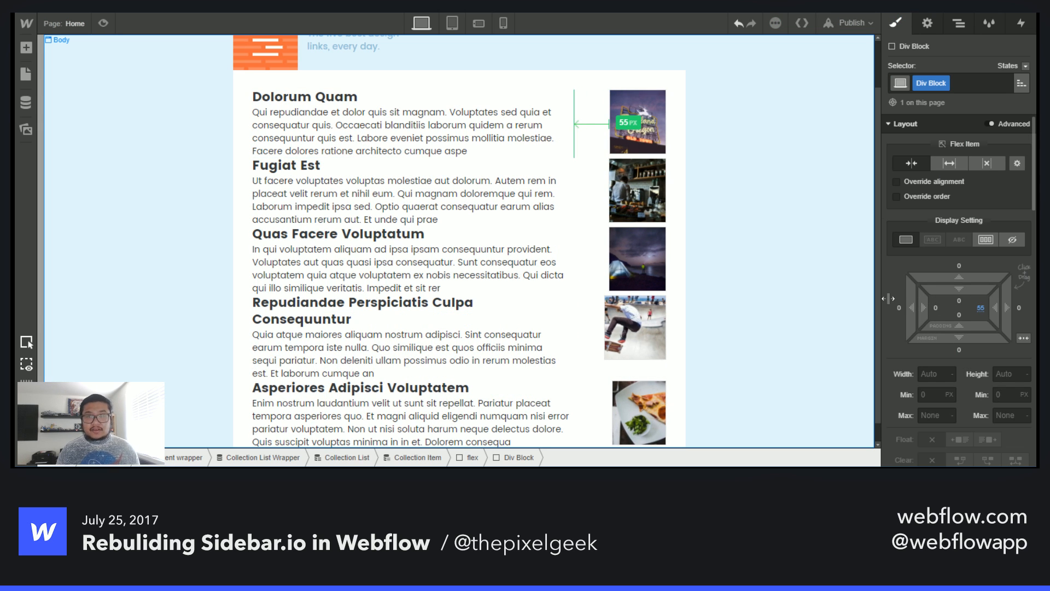
- Set the link thumb's flex basis to 50%
left_click(643, 143)
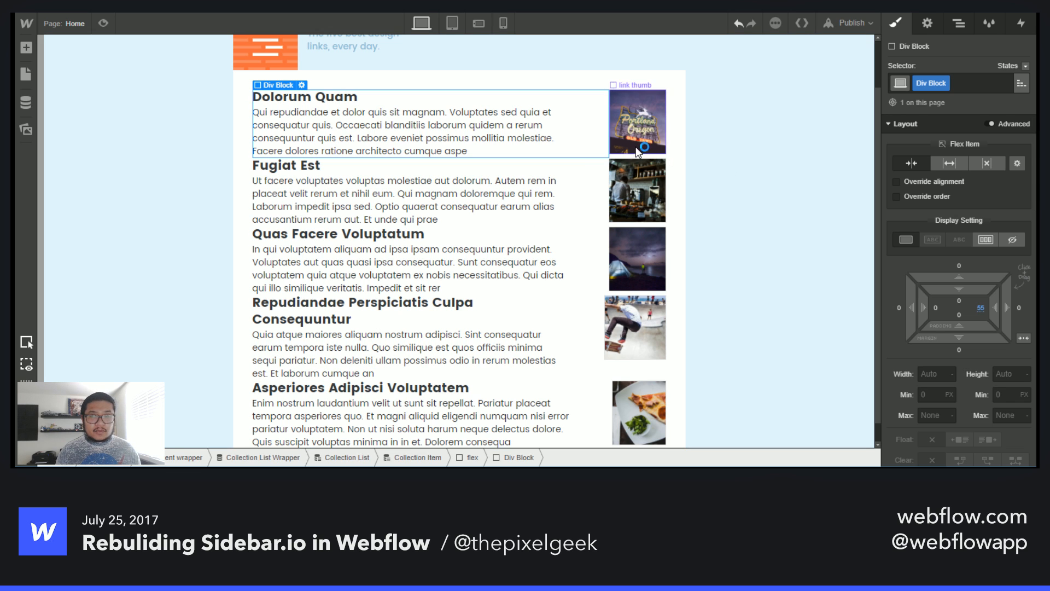
mouse_move(983, 247)
left_click(1002, 225)
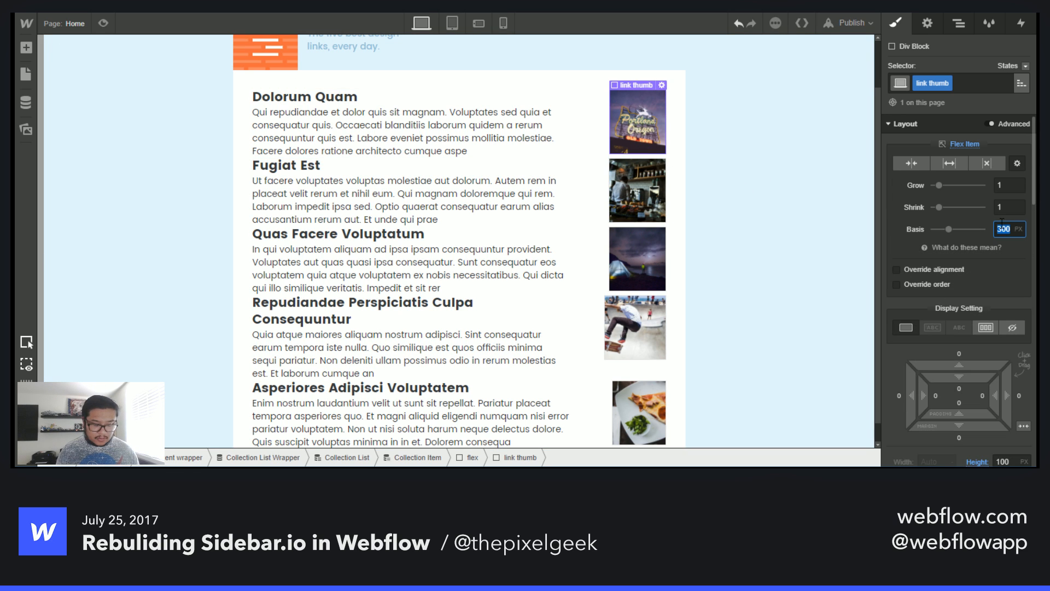
type("25%")
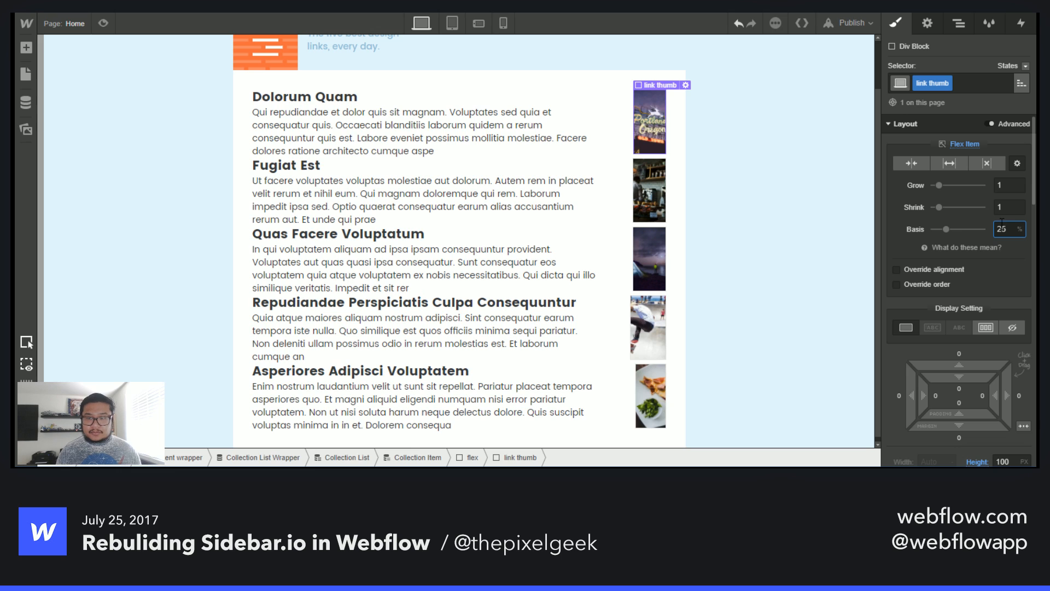
key("shift+Up")
key("shift+Up")
key("shift+Up")
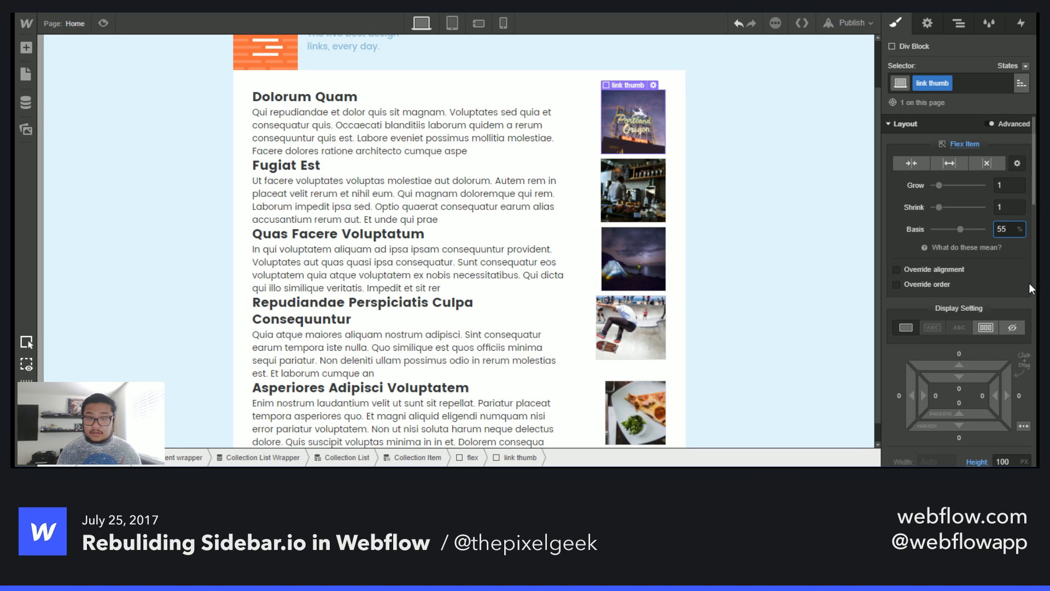
key("Down")
key("Down")
key("Down")
key("Down")
key("Down")
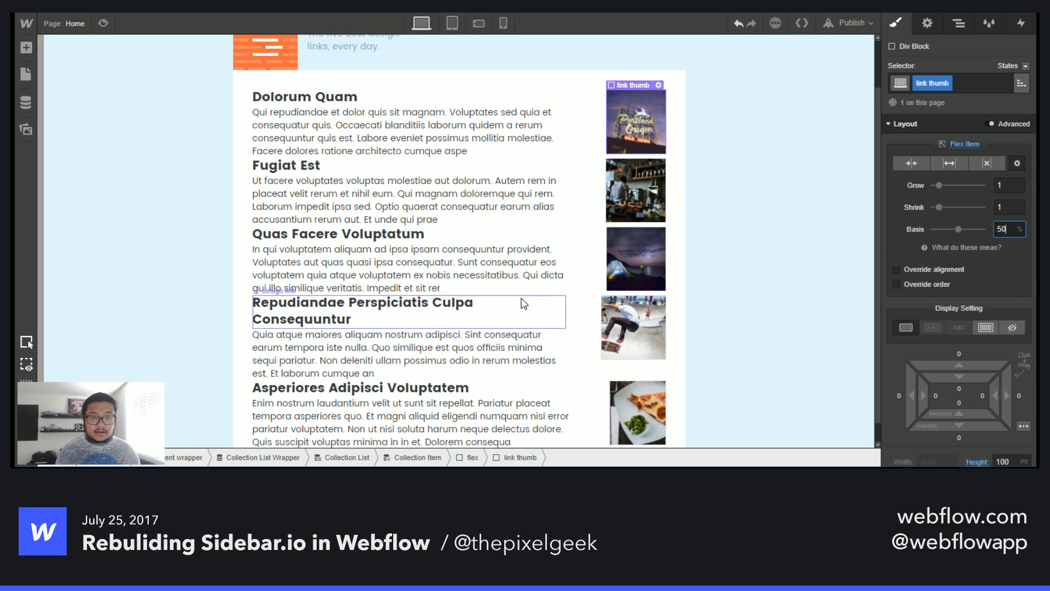
- Reset the link thumb's height to auto and preview the result
left_click(624, 348)
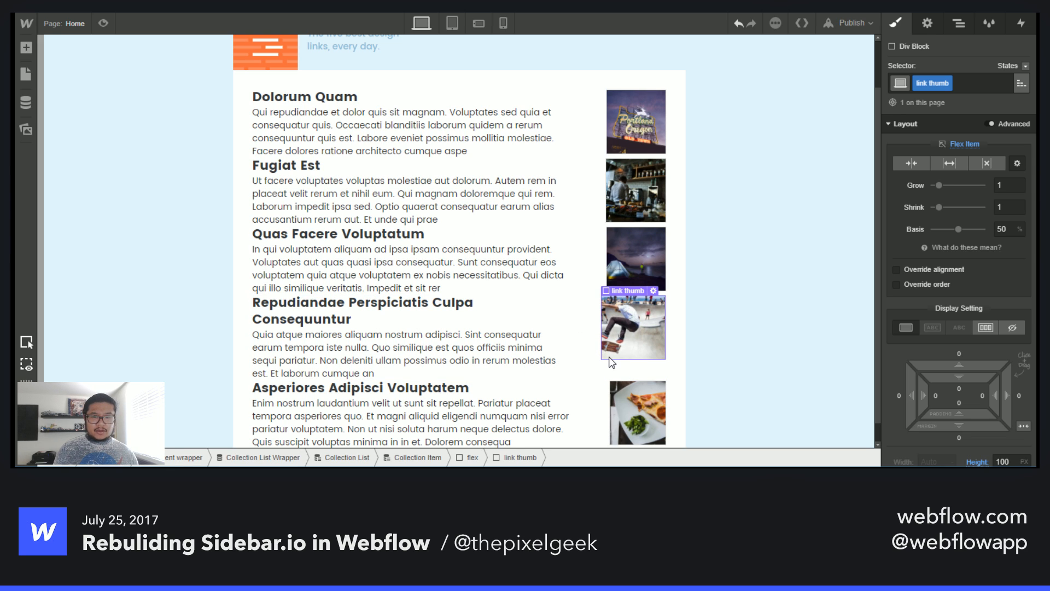
scroll(960, 247, "down", 3)
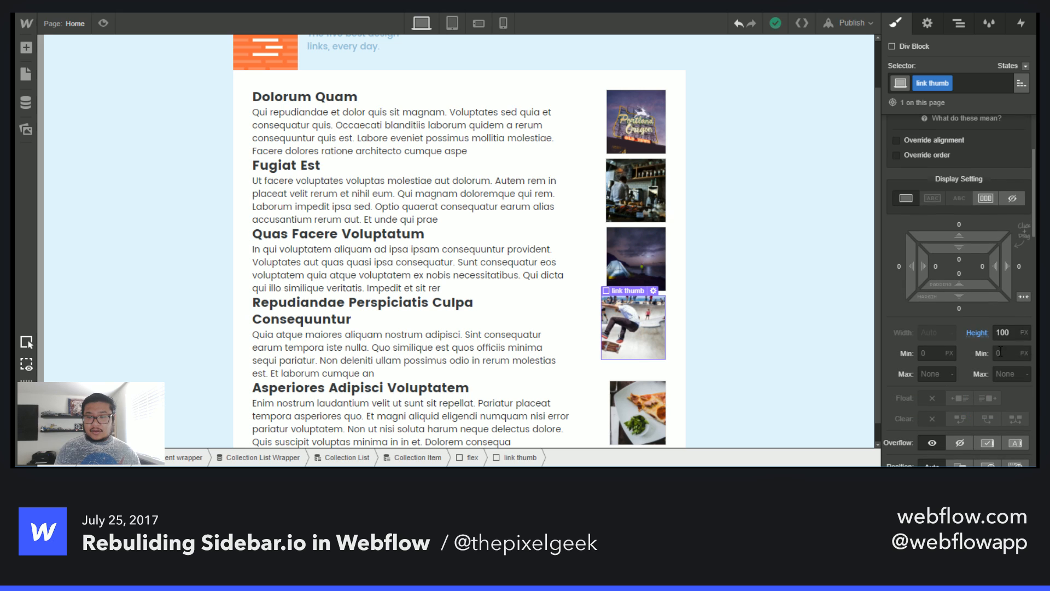
left_click(977, 333, "alt")
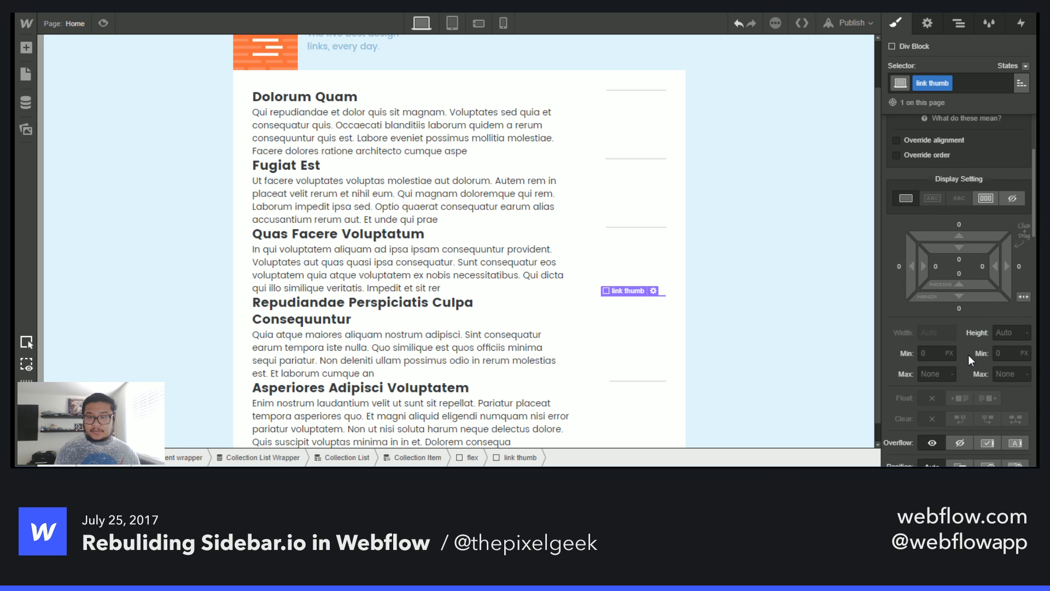
left_click(103, 24)
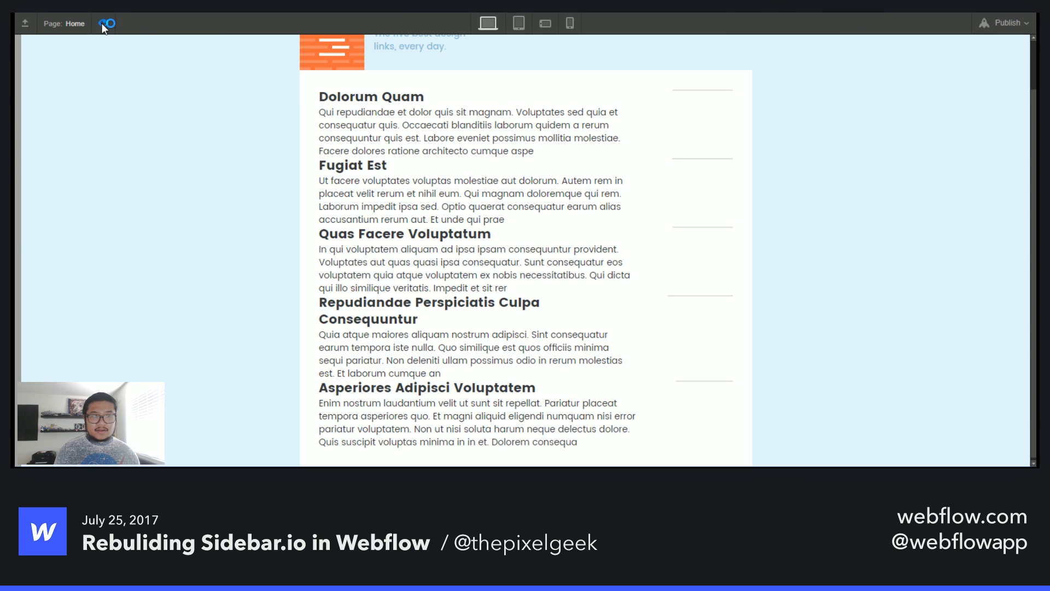
left_click(103, 23)
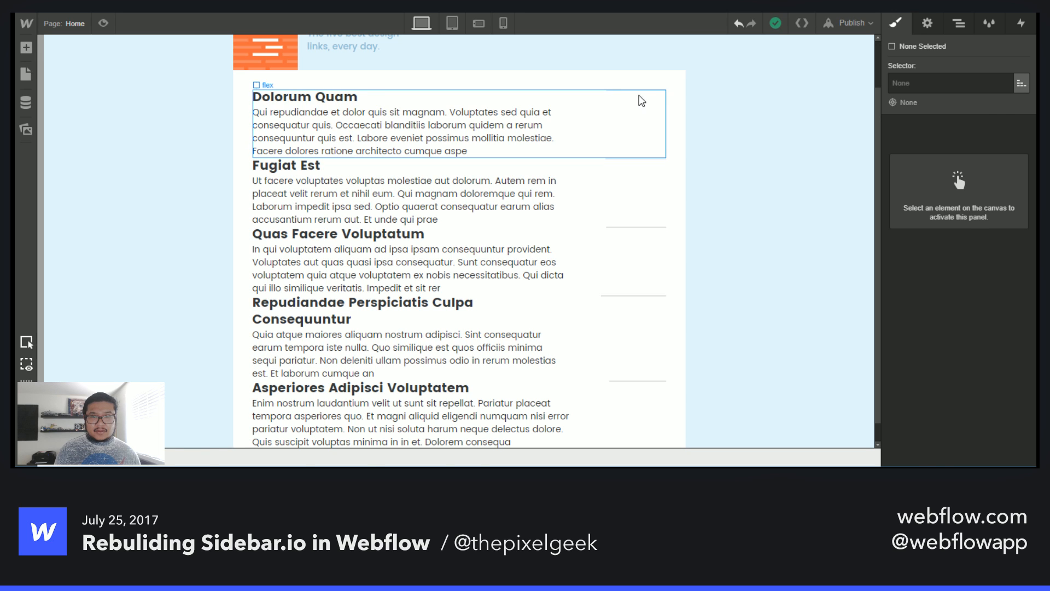
- Select the link thumb and stop it getting its background image from the Links collection
left_click(642, 100)
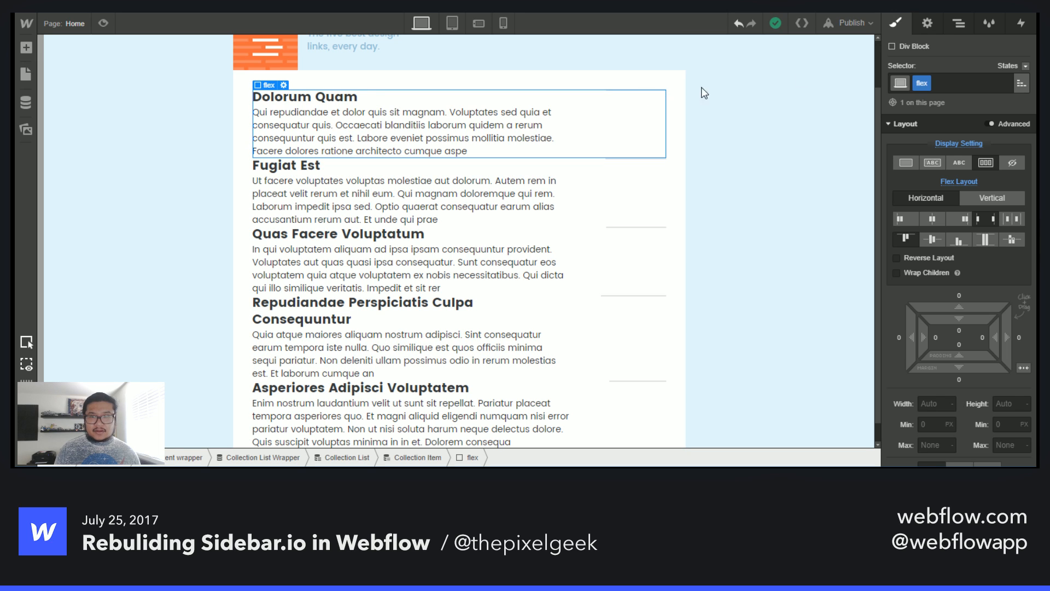
left_click(960, 25)
left_click(985, 261)
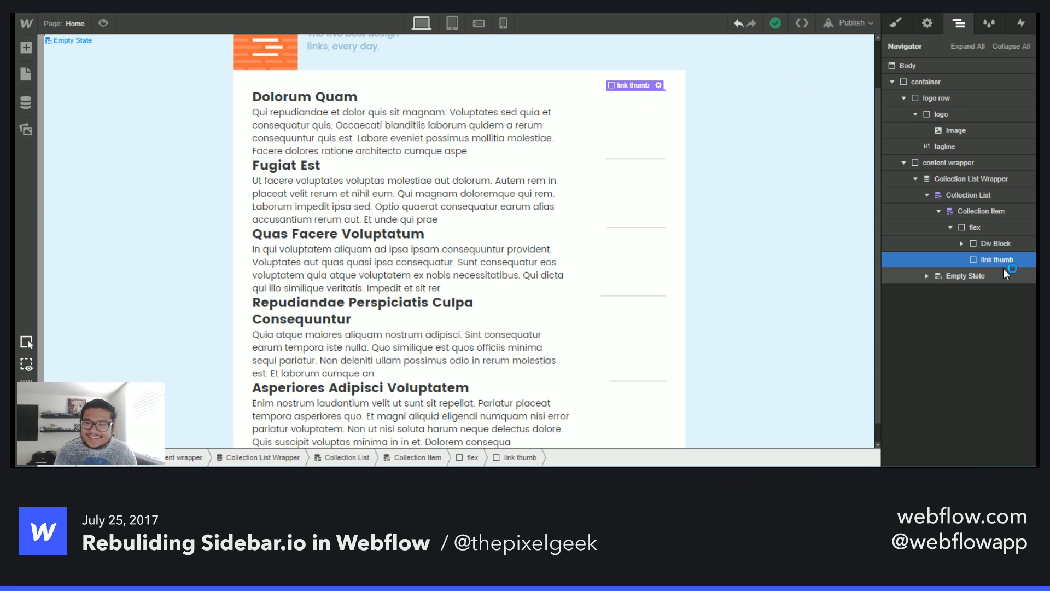
left_click(896, 25)
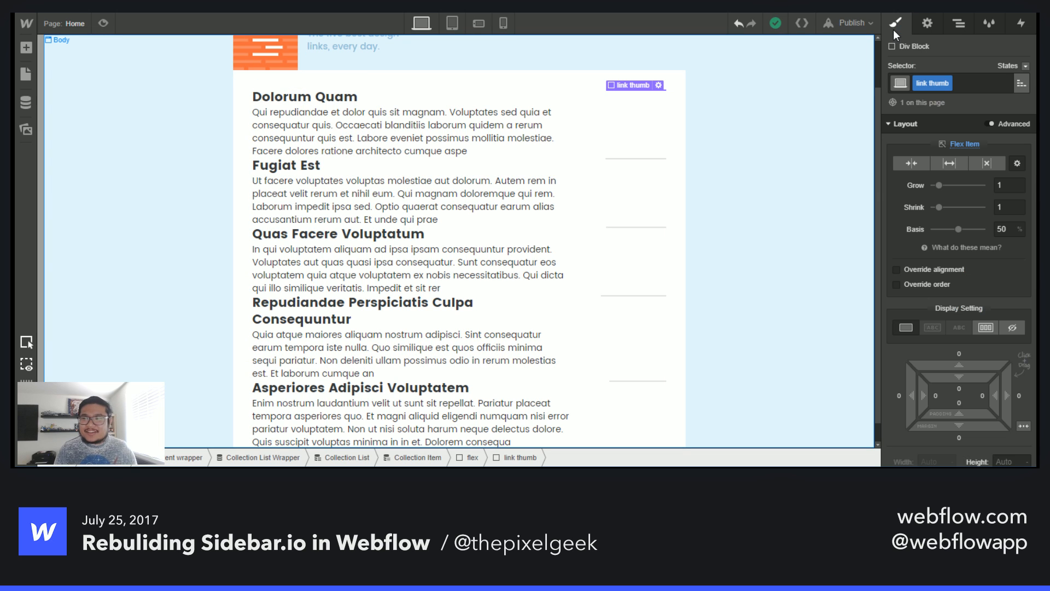
left_click(926, 24)
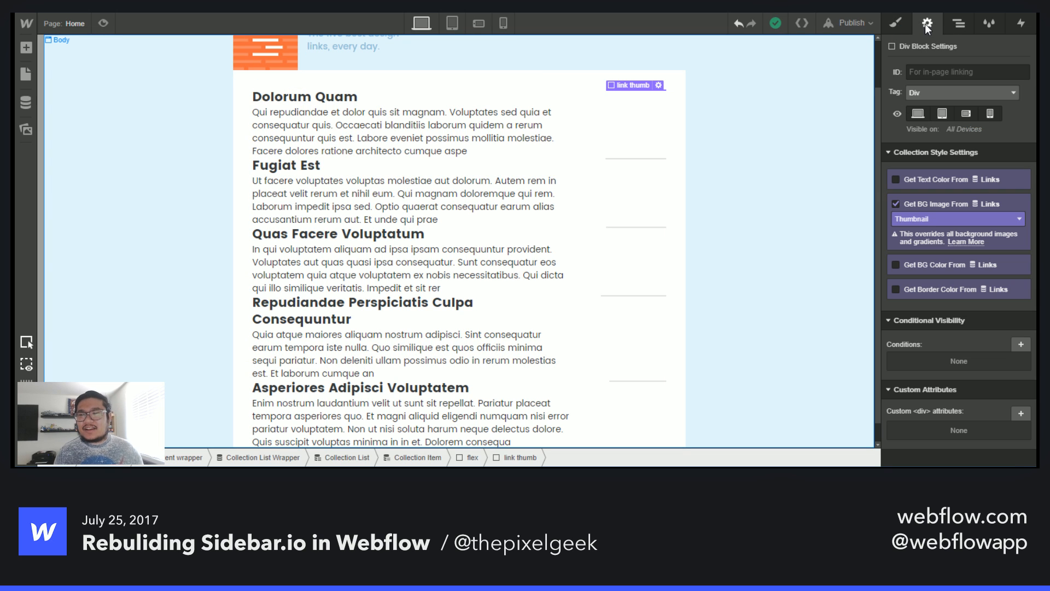
left_click(924, 201)
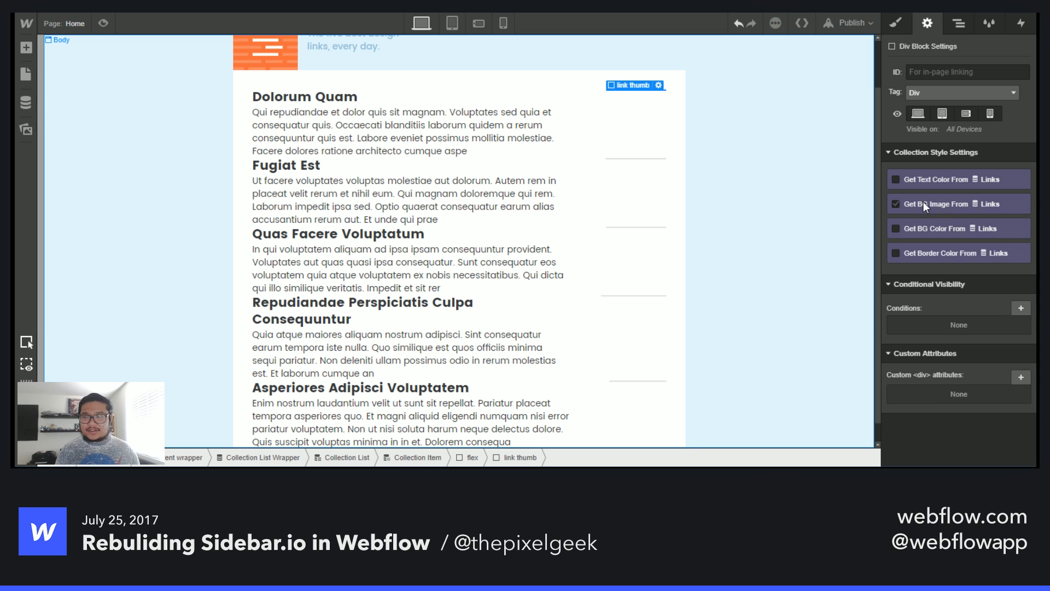
- Add an Image element inside the link thumb
left_click(896, 23)
scroll(949, 304, "down", 5)
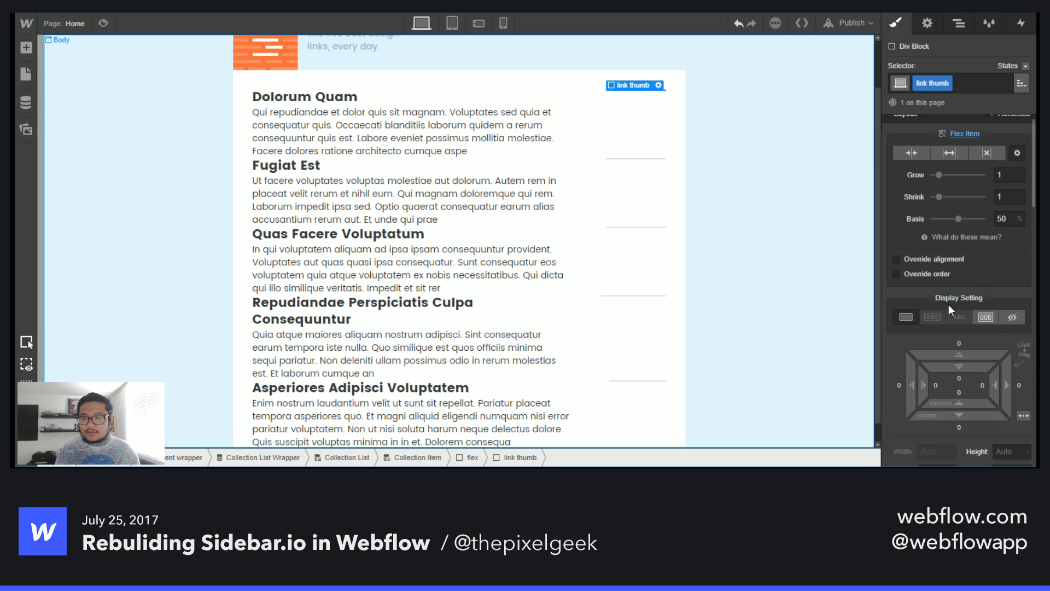
scroll(945, 329, "down", 4)
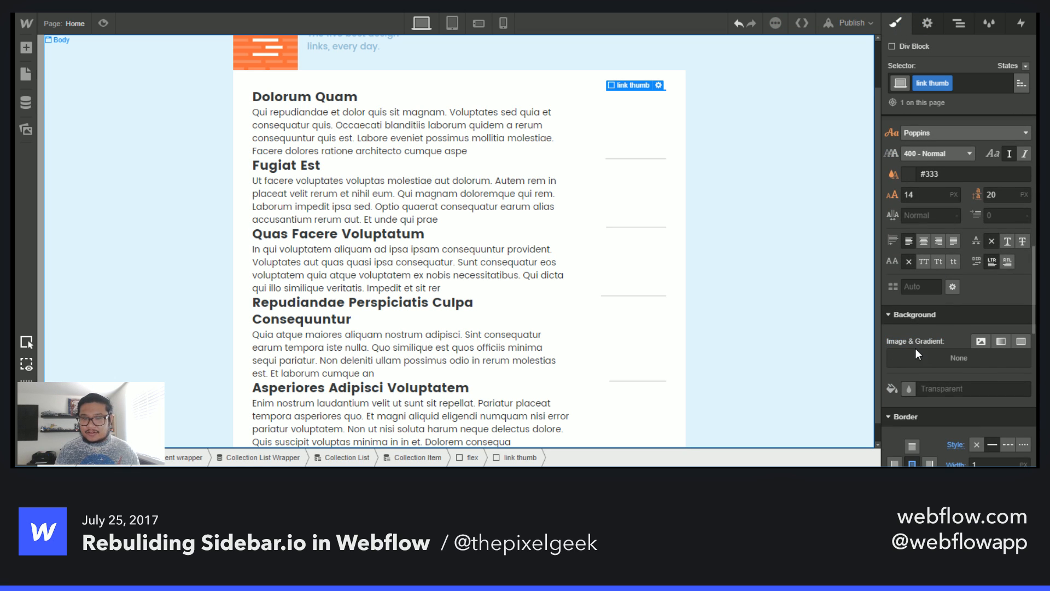
left_click(957, 22)
key("a")
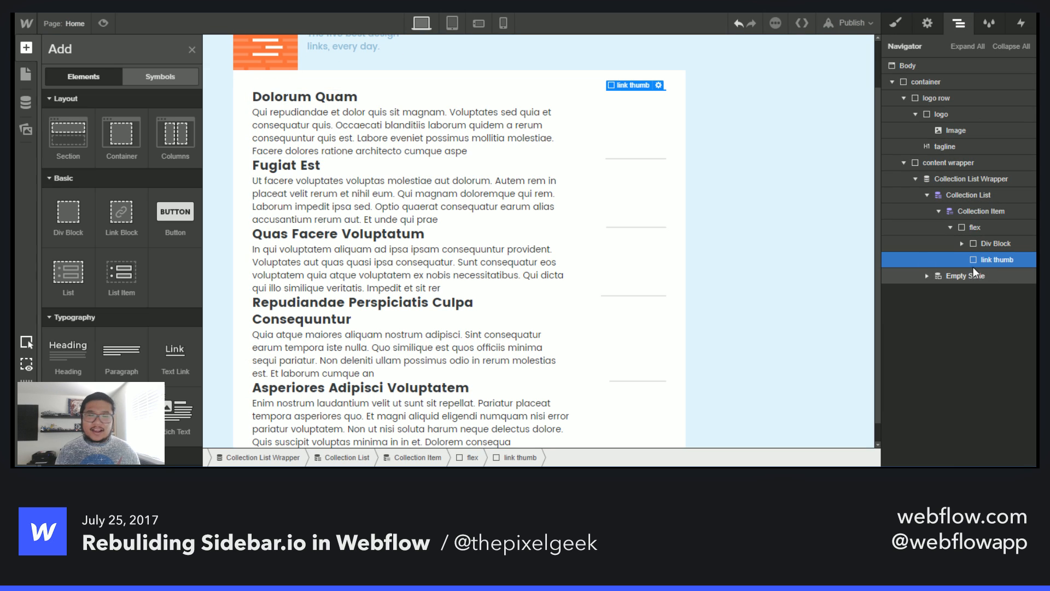
left_click(28, 129)
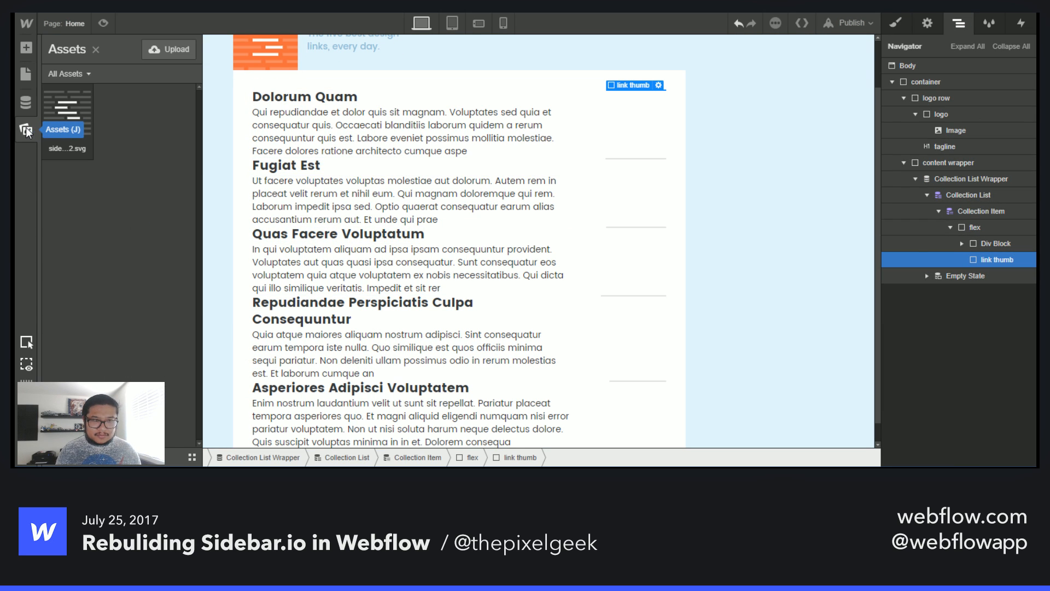
left_click(24, 52)
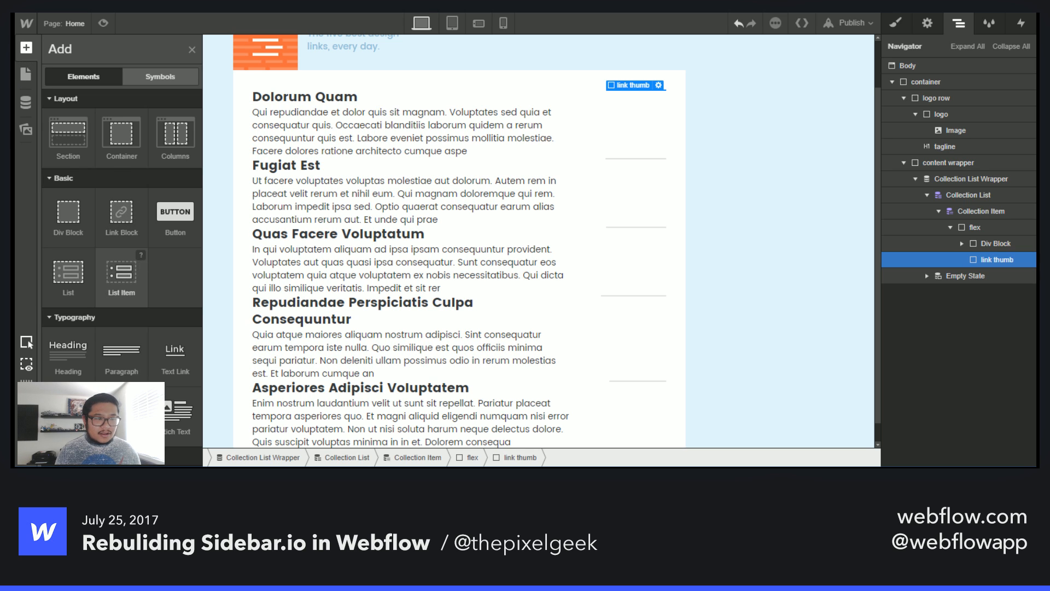
scroll(122, 246, "down", 4)
left_click_drag(68, 246, 1010, 307)
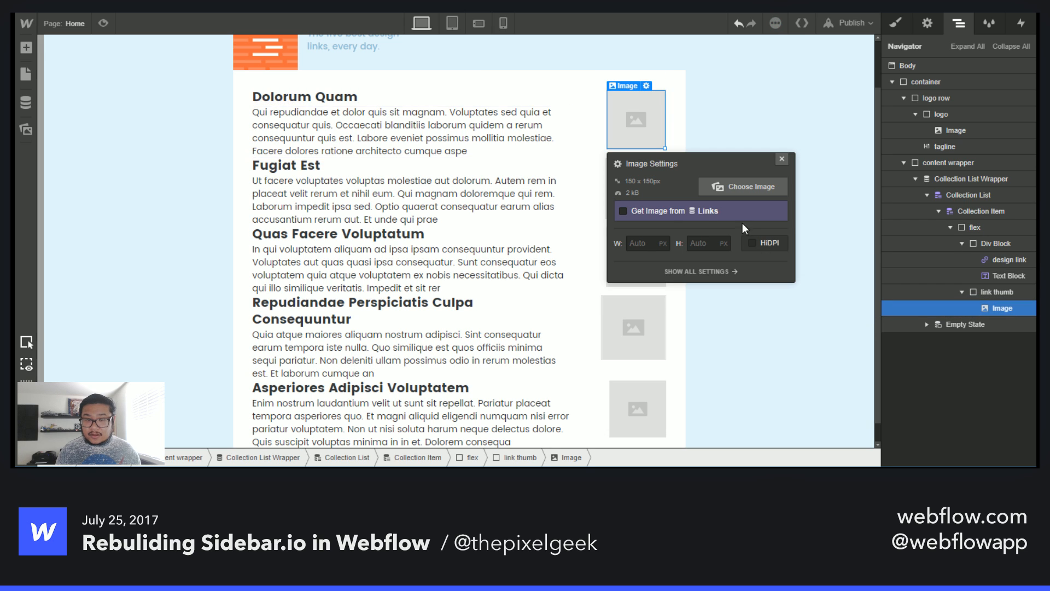
- Bind the image to the Links collection's Thumbnail field
left_click(663, 214)
left_click(662, 226)
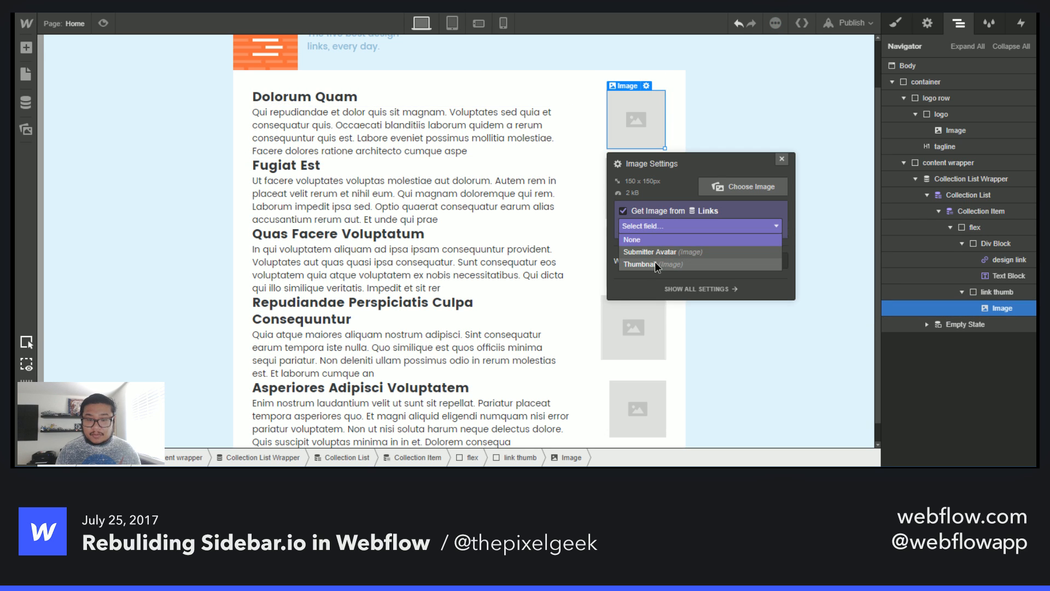
left_click(655, 263)
left_click(782, 160)
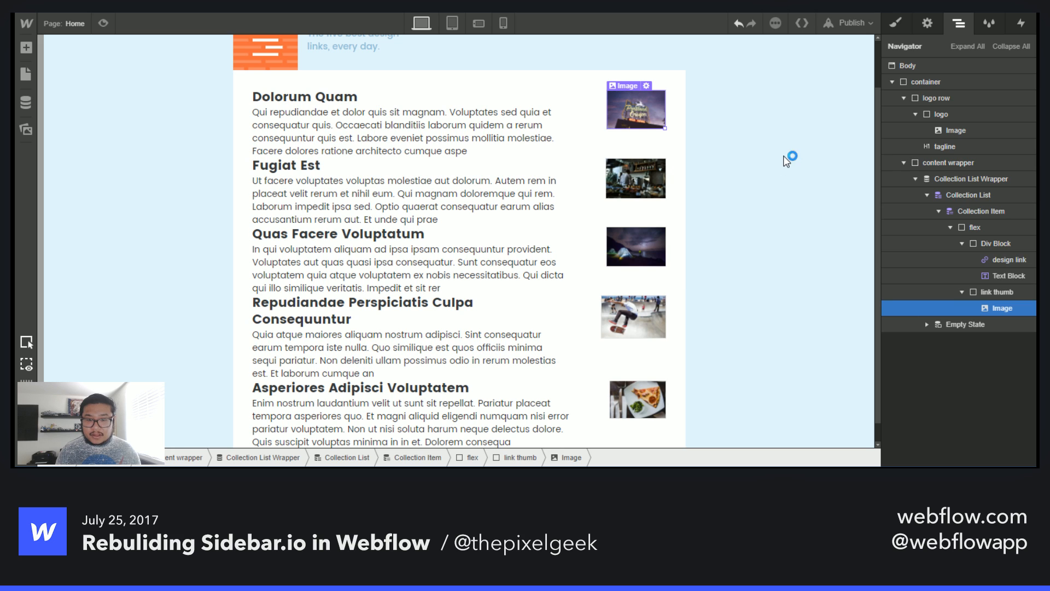
- Set the link thumb's flex basis to 500 px
left_click(636, 329)
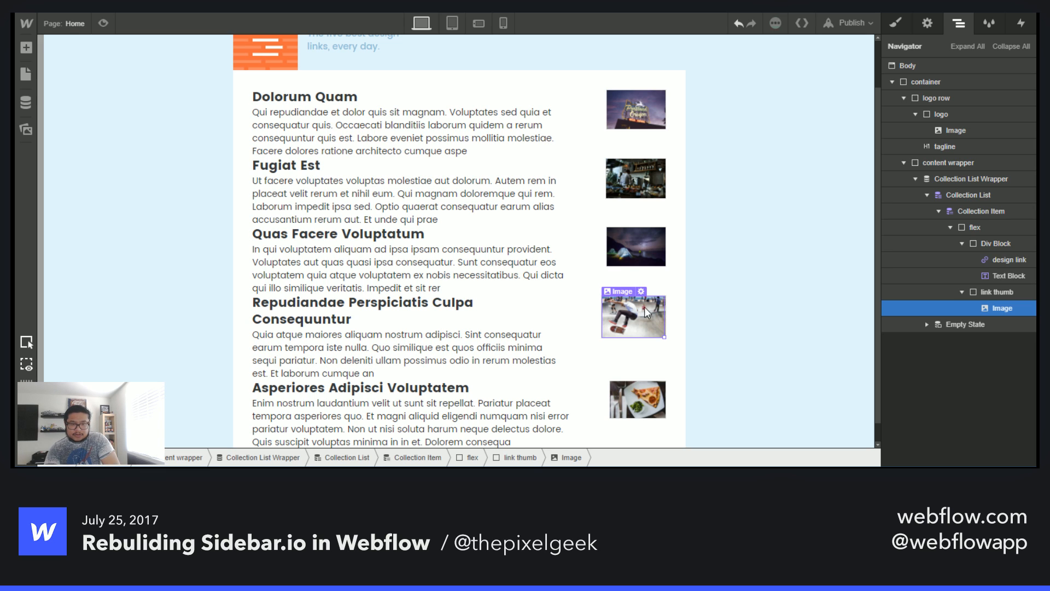
left_click(656, 110)
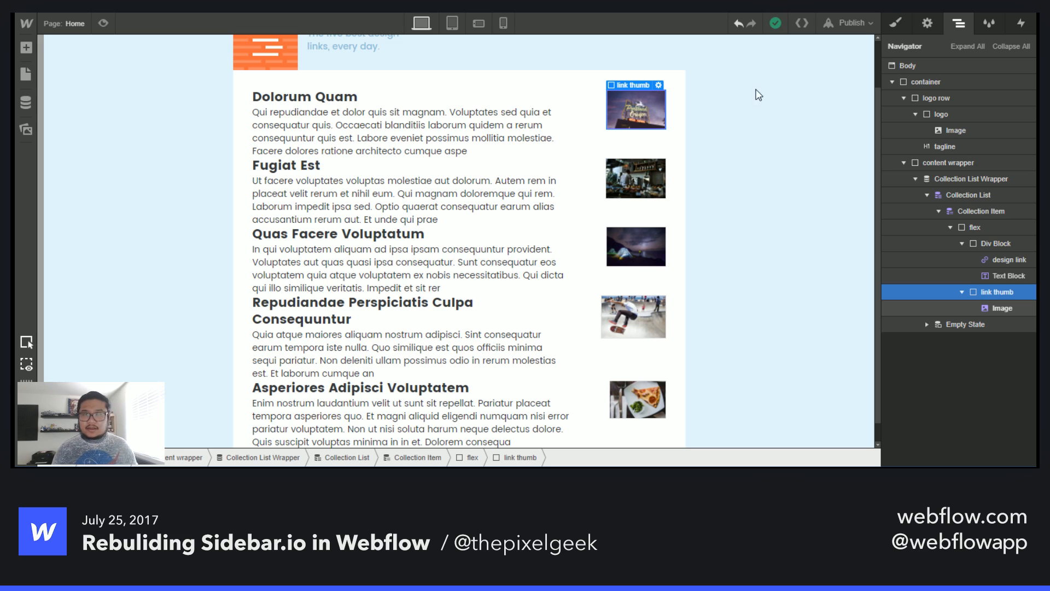
left_click(895, 23)
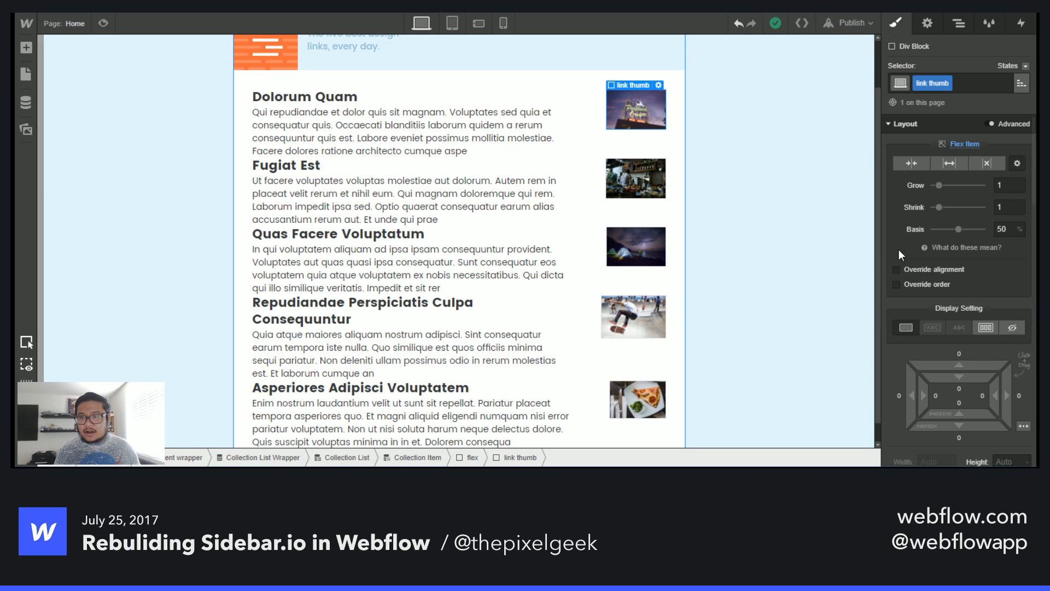
double_click(1011, 229)
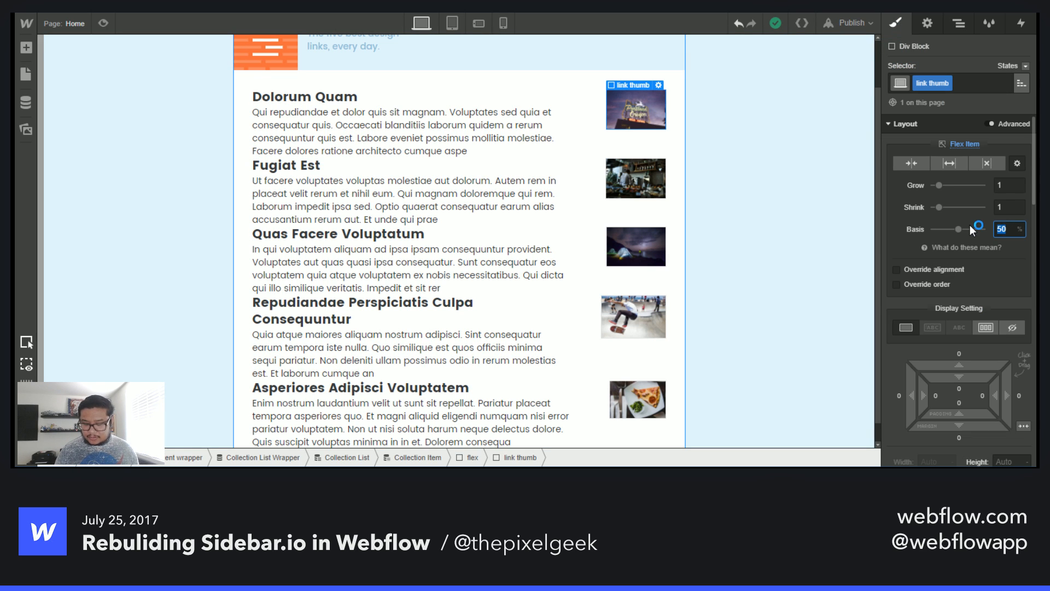
type("3")
type("200p")
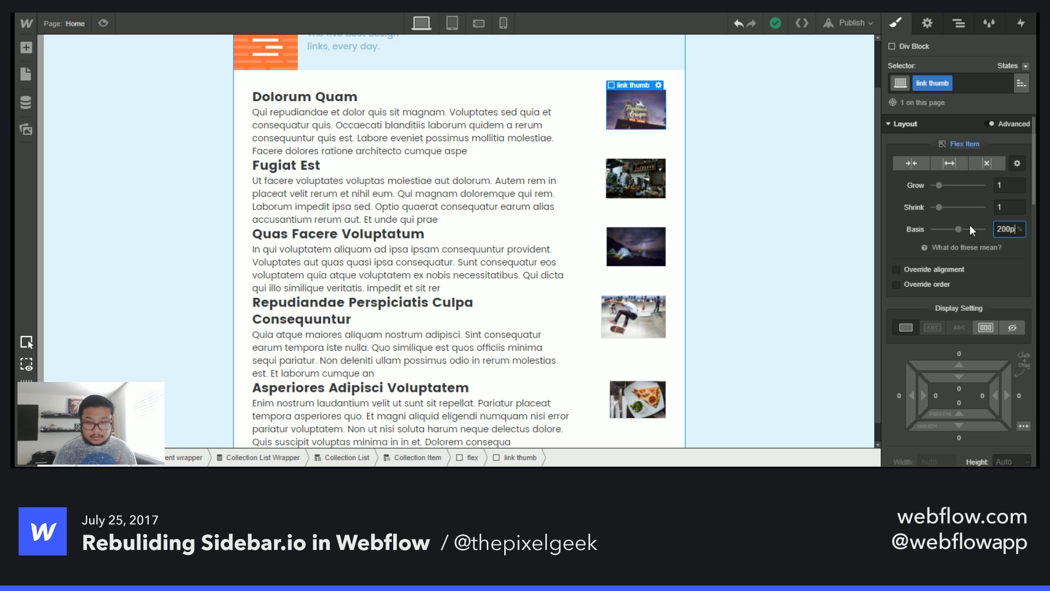
key("shift+Up")
key("shift+Up")
key("shift+Up")
key("shift+Up")
key("shift+Up")
key("shift+Up")
key("shift+Up")
key("shift+Up")
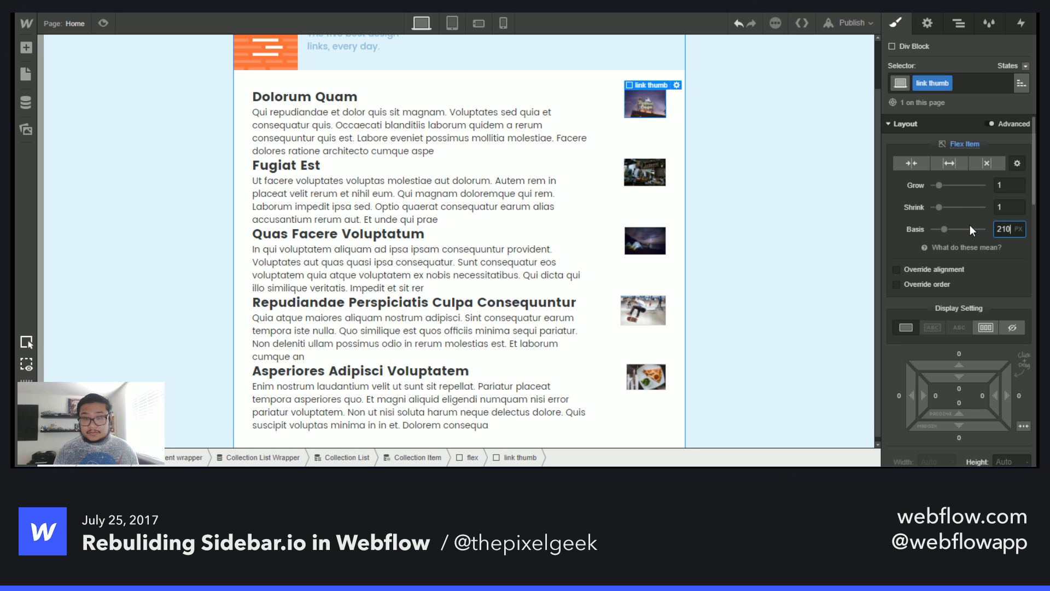
key("shift+Up")
key("shift+Up")
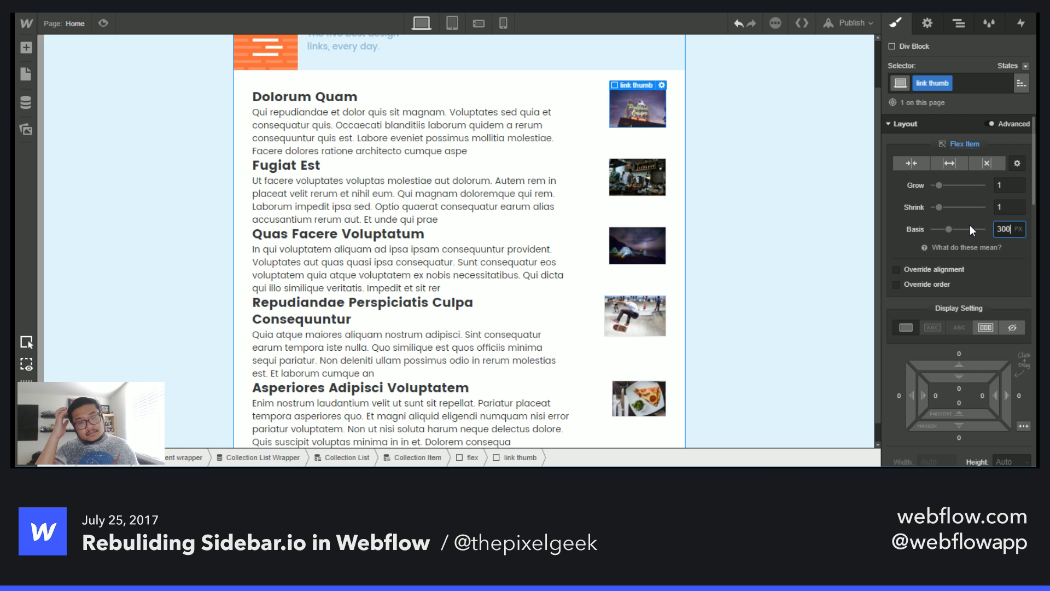
scroll(984, 251, "down", 8)
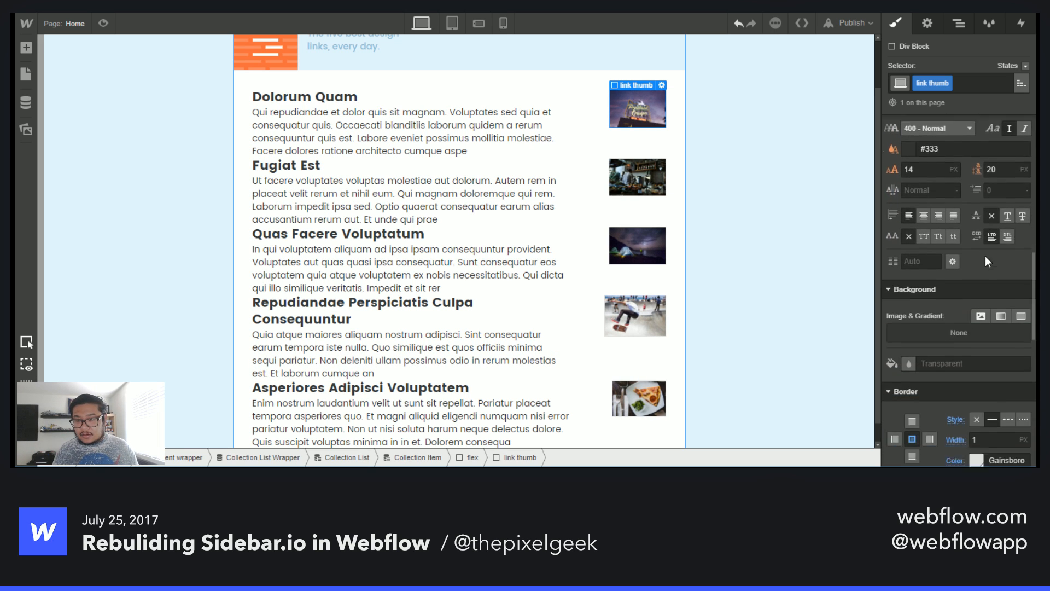
scroll(988, 261, "down", 5)
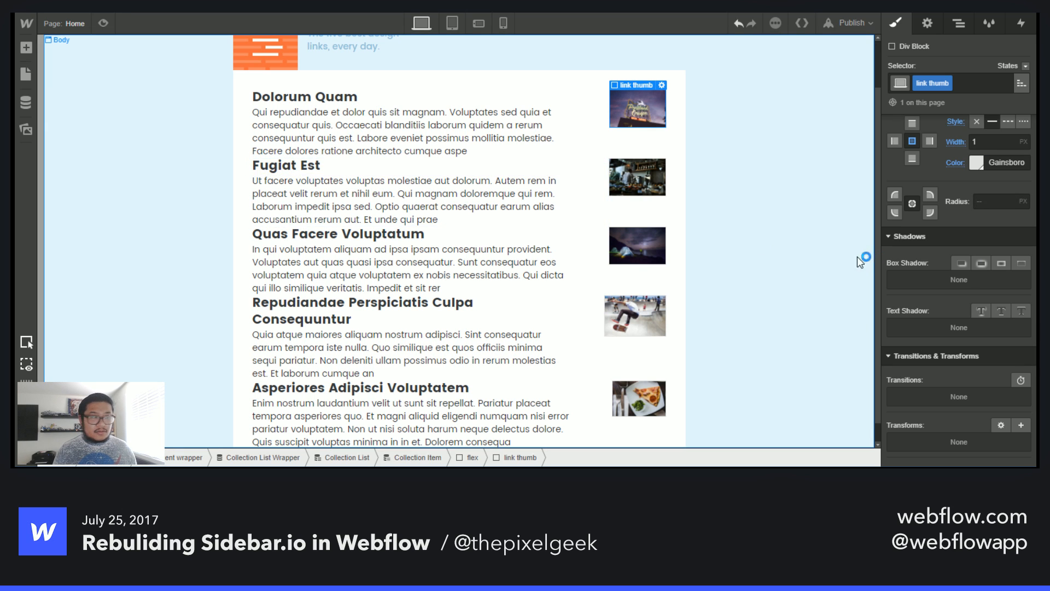
scroll(546, 268, "up", 1)
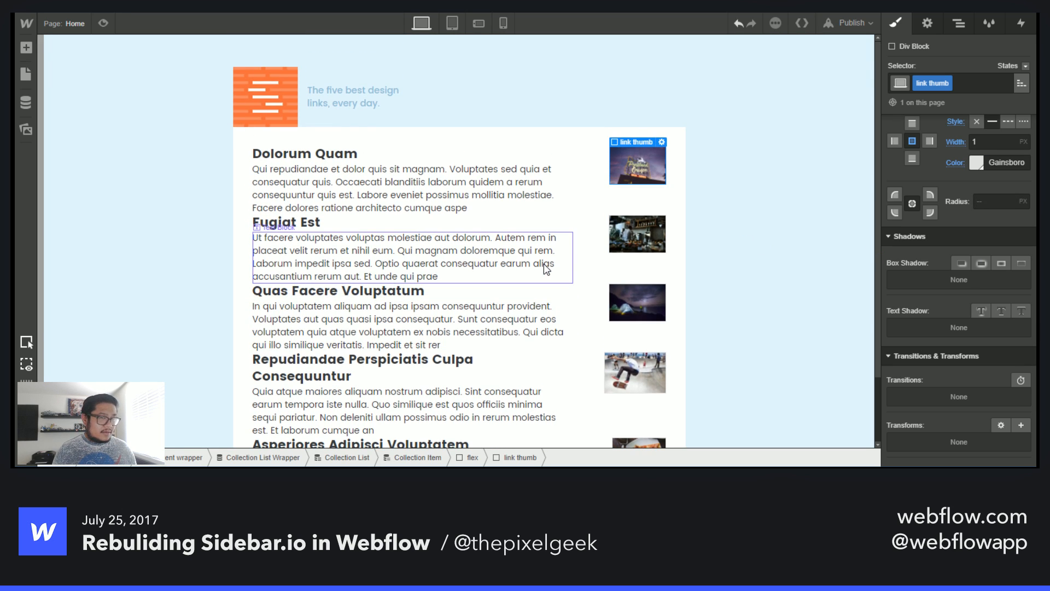
scroll(943, 322, "up", 5)
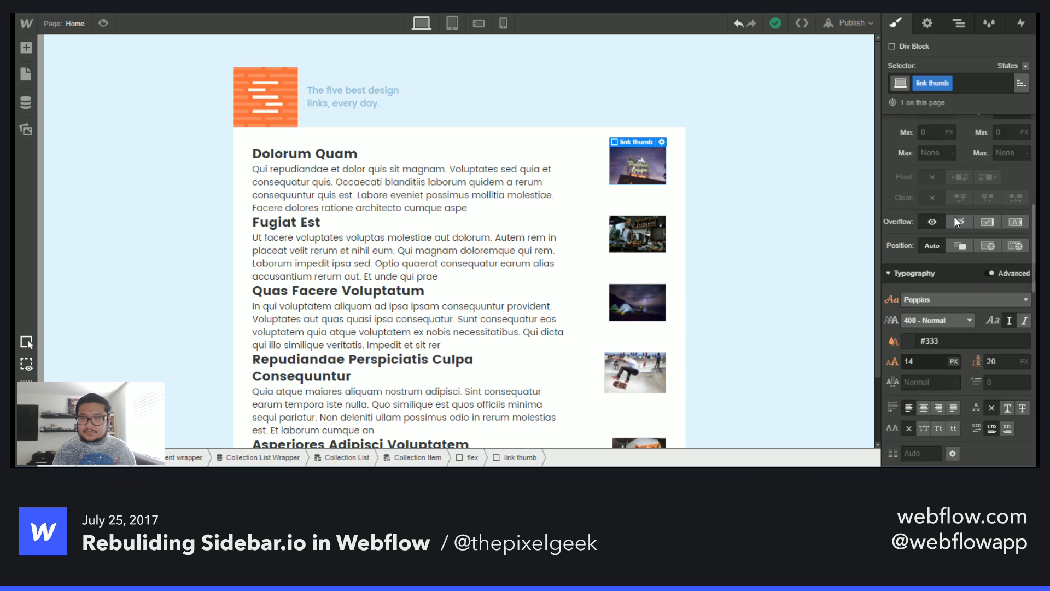
scroll(954, 329, "up", 5)
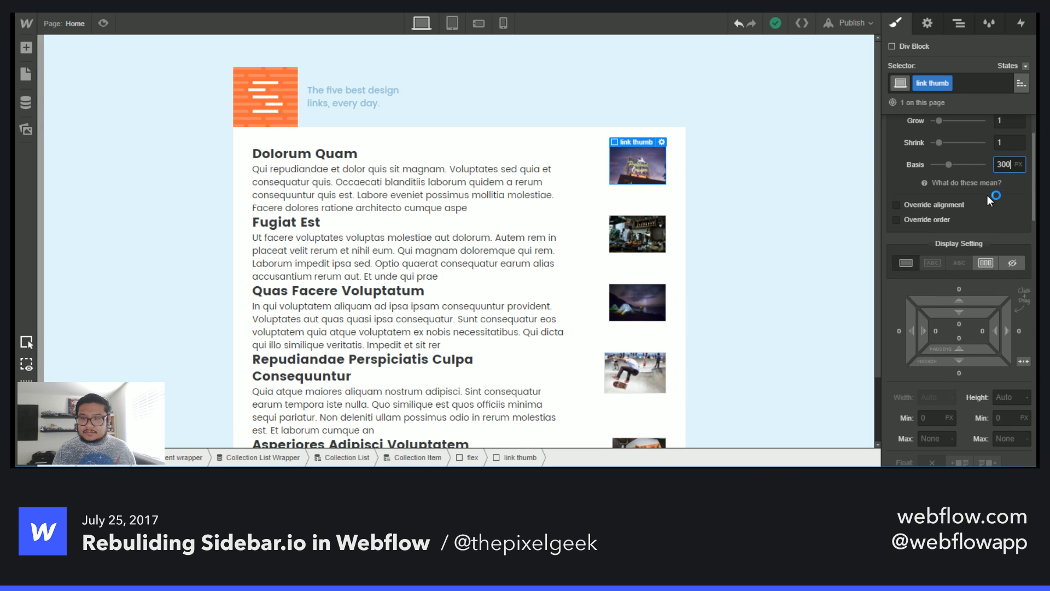
double_click(1003, 163)
key("Return")
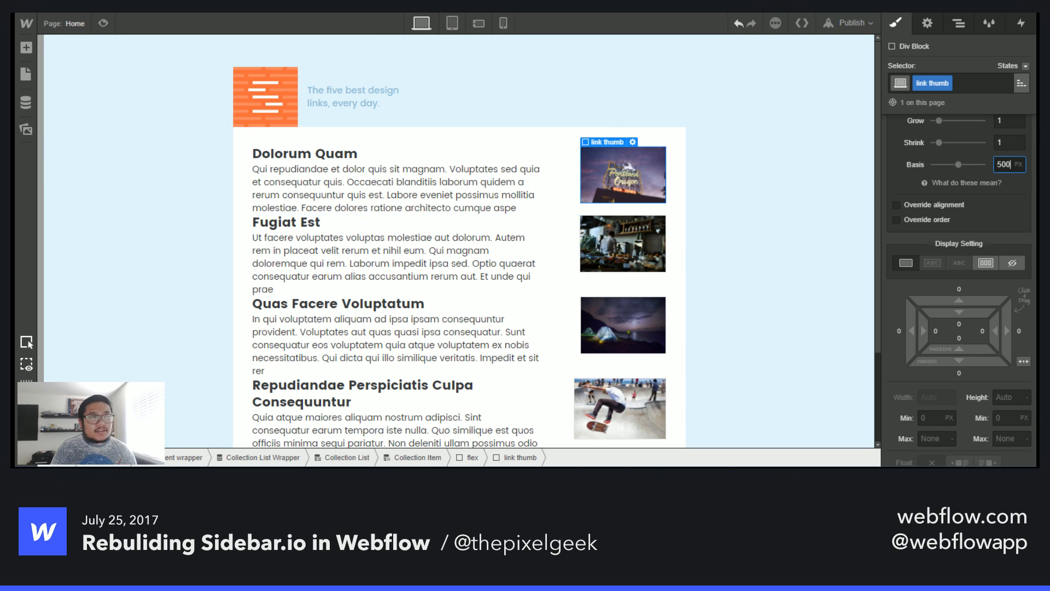
- Look at the original Sidebar.io site to compare the link layout
left_click(525, 6)
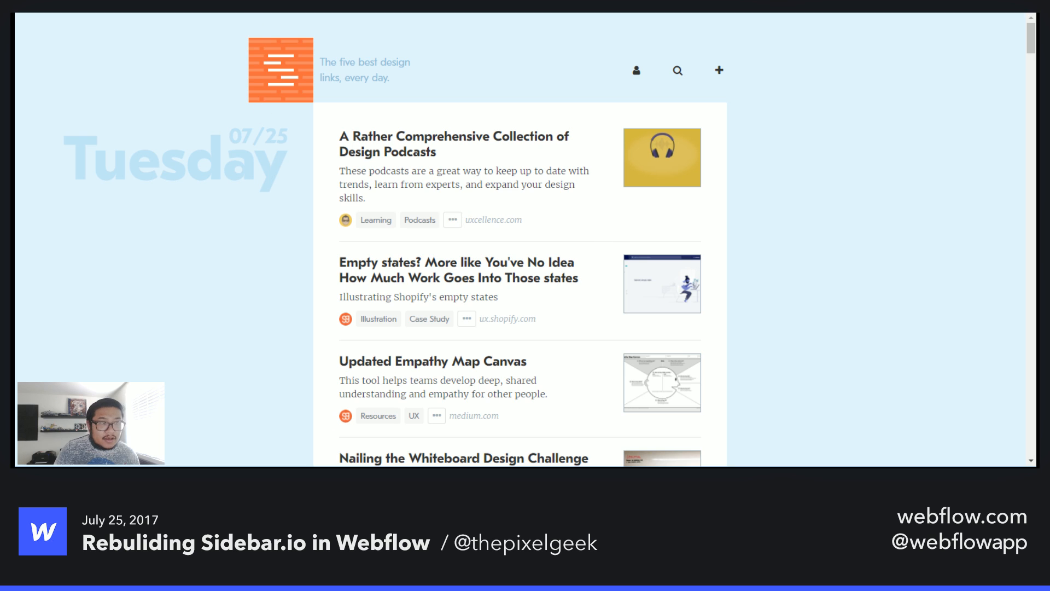
left_click(547, 6)
left_click(959, 23)
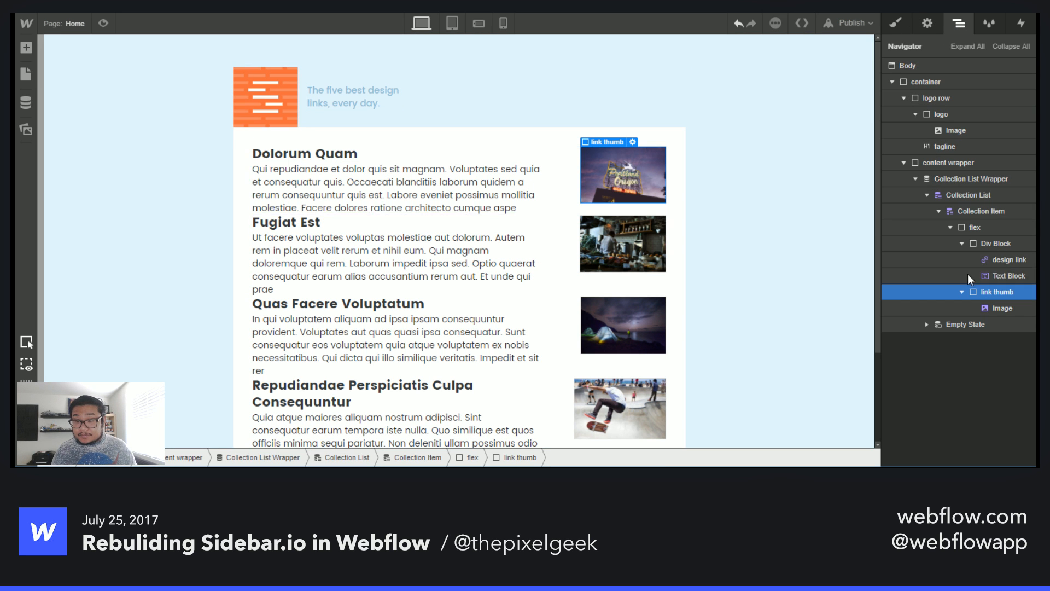
- Add a Div Block inside the Collection Item, below the flex row
left_click(951, 227)
left_click(973, 228)
key("a")
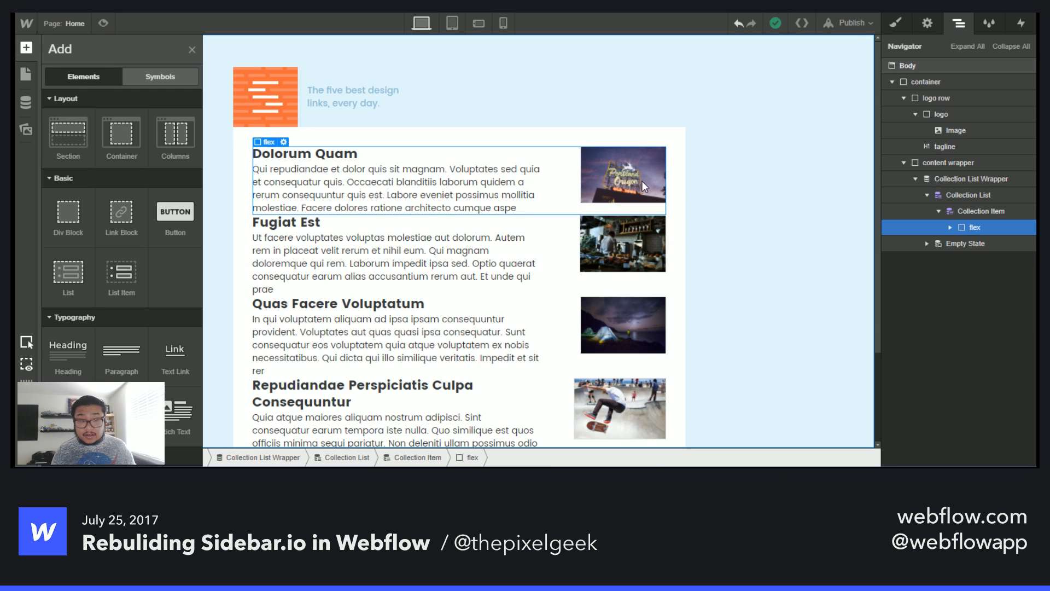
left_click_drag(68, 212, 997, 324)
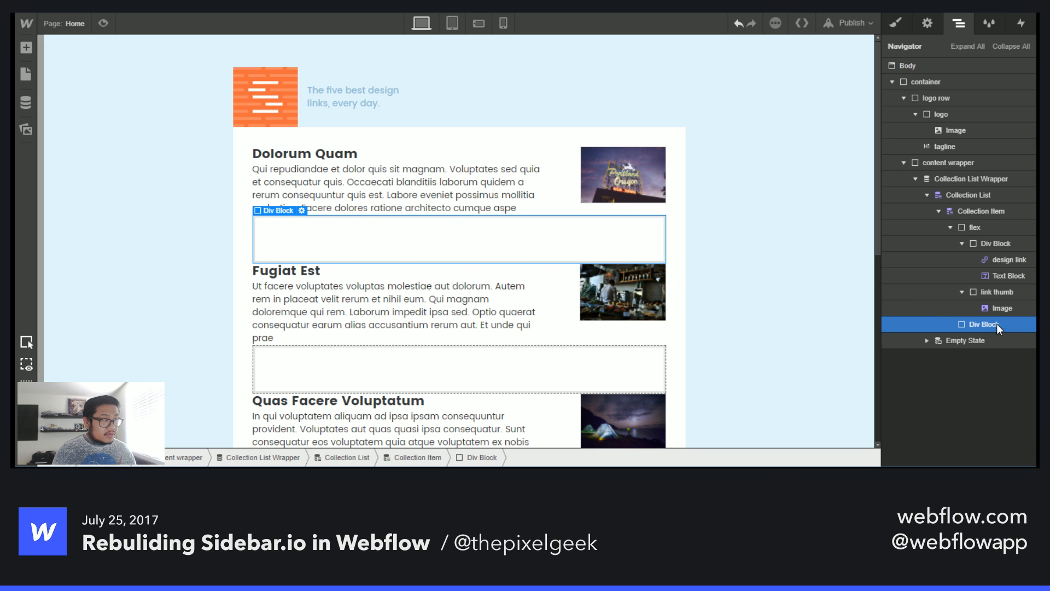
- Apply the flex class to the new div block
left_click(899, 23)
left_click(956, 84)
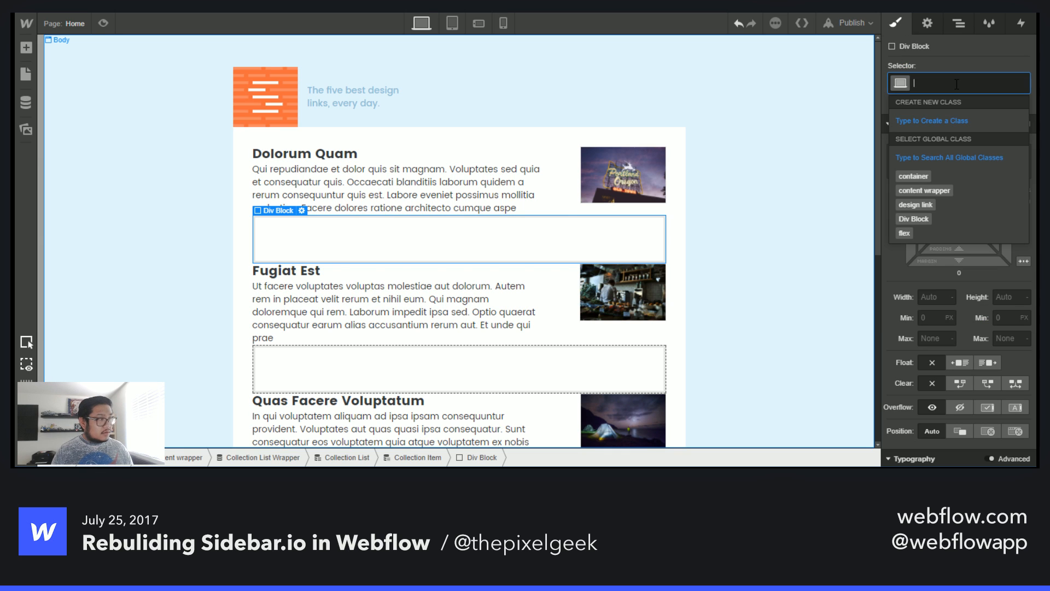
type("flex")
key("Return")
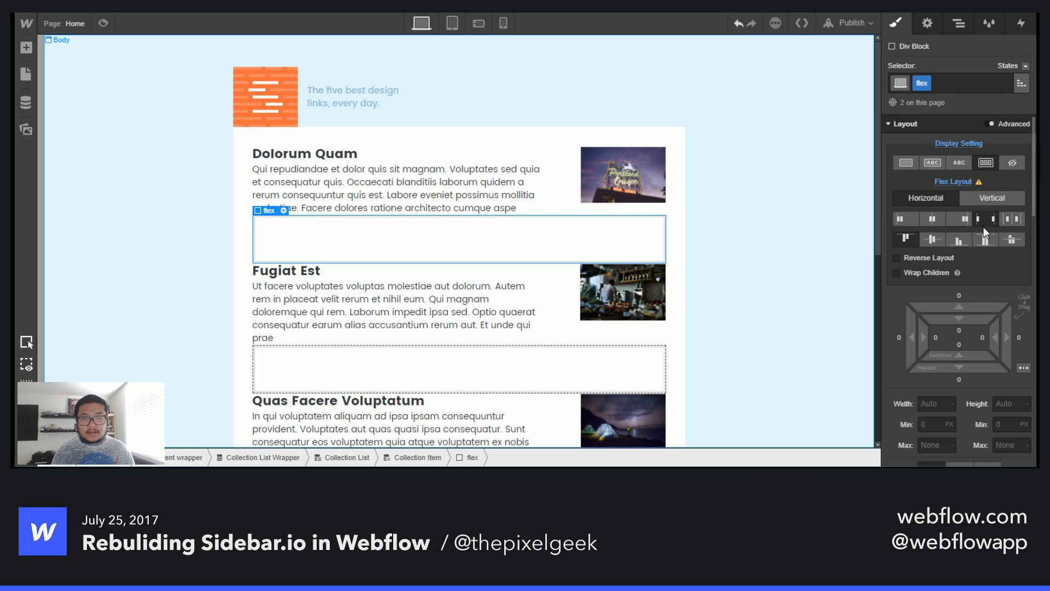
- Rename the first row's flex class to flex sides
left_click(561, 185)
key("Up")
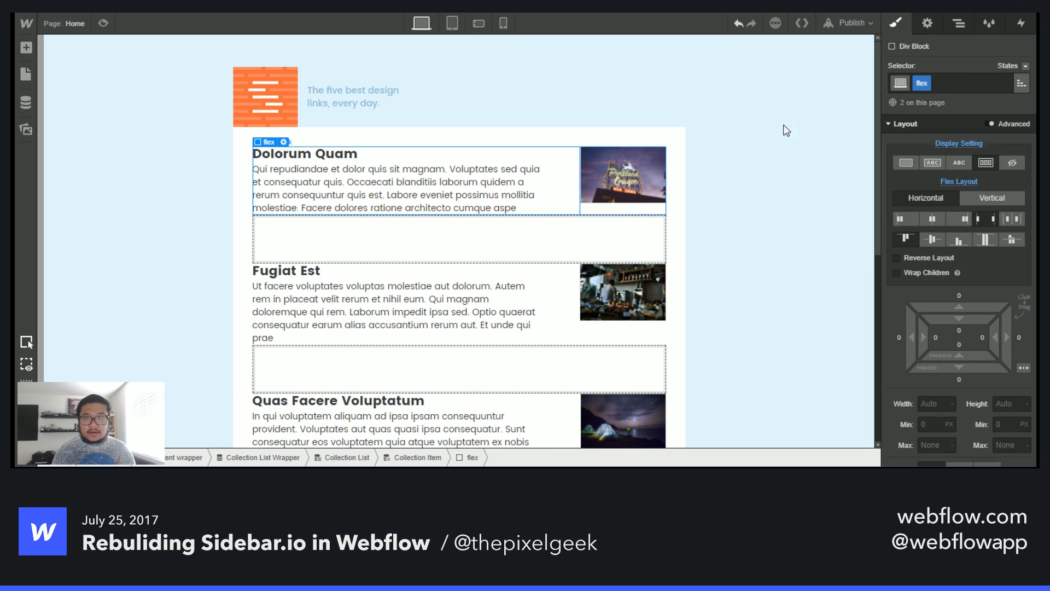
double_click(922, 84)
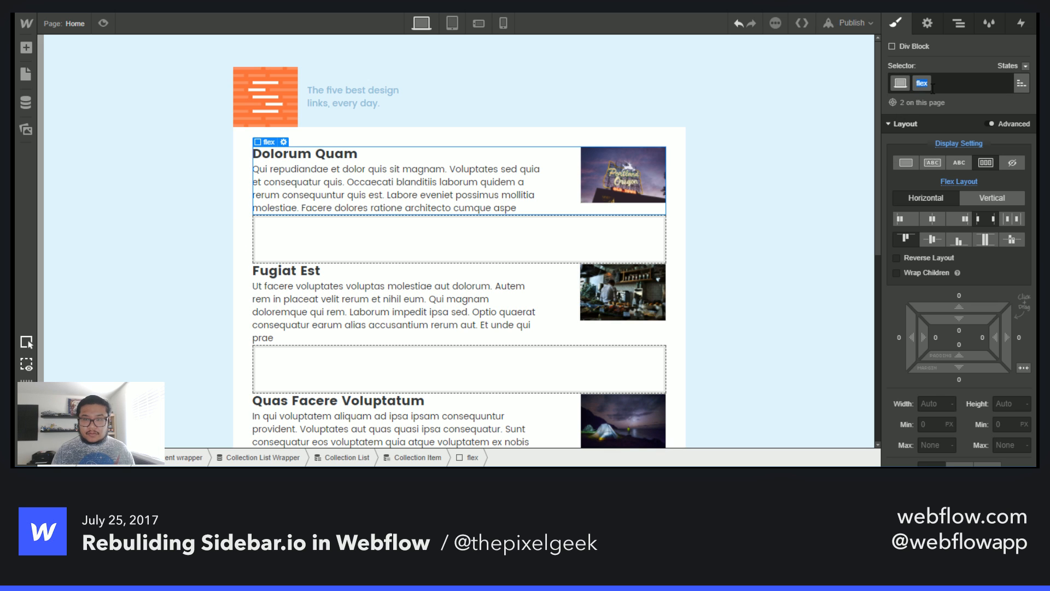
type("sides")
key("Return")
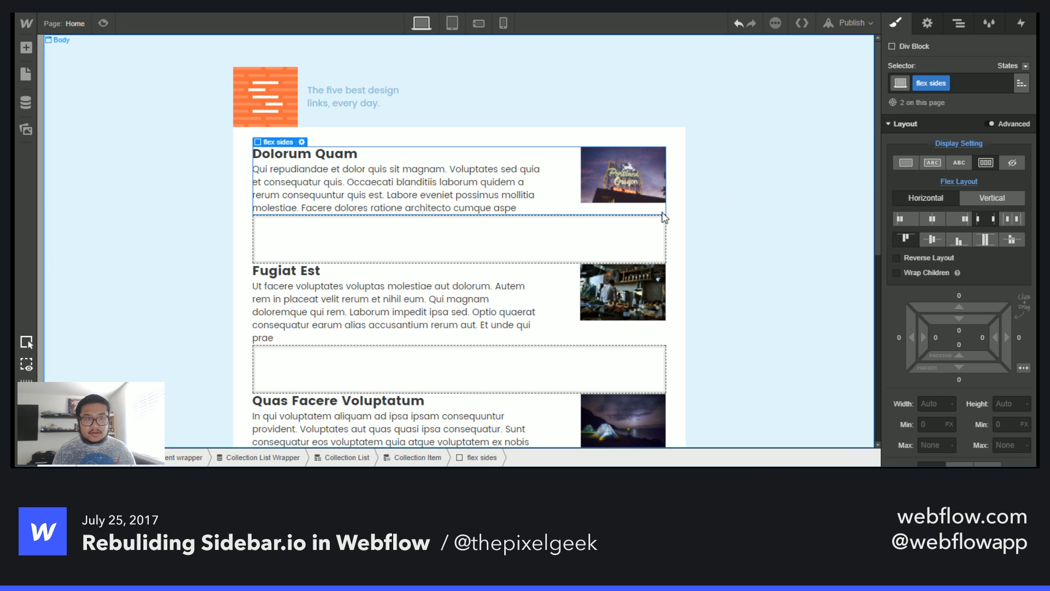
- Give the new div a new class named flex and set its display to flex
left_click(523, 247)
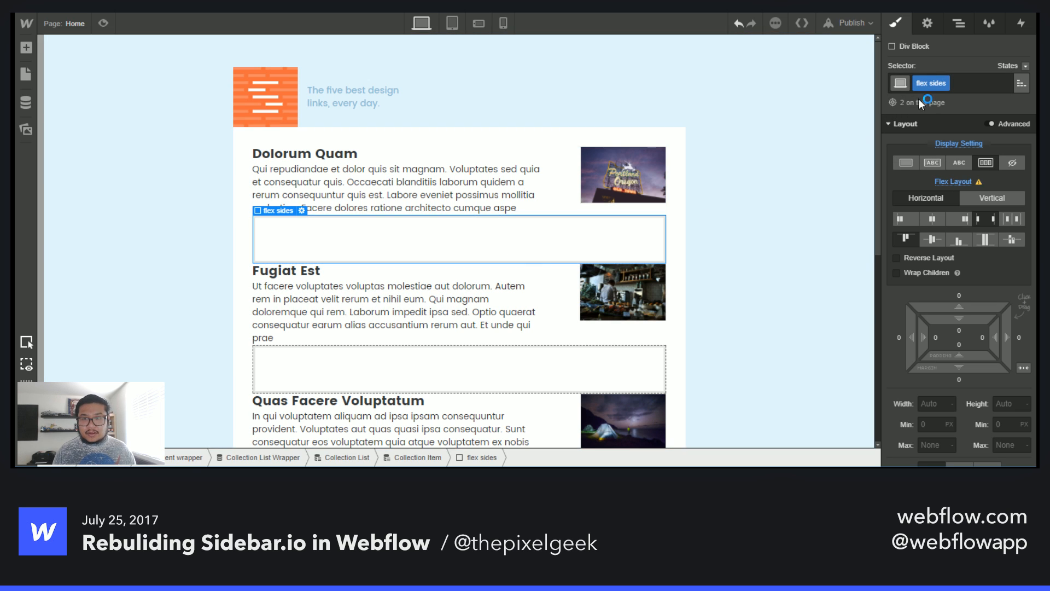
left_click(982, 83)
key("BackSpace")
type("flex")
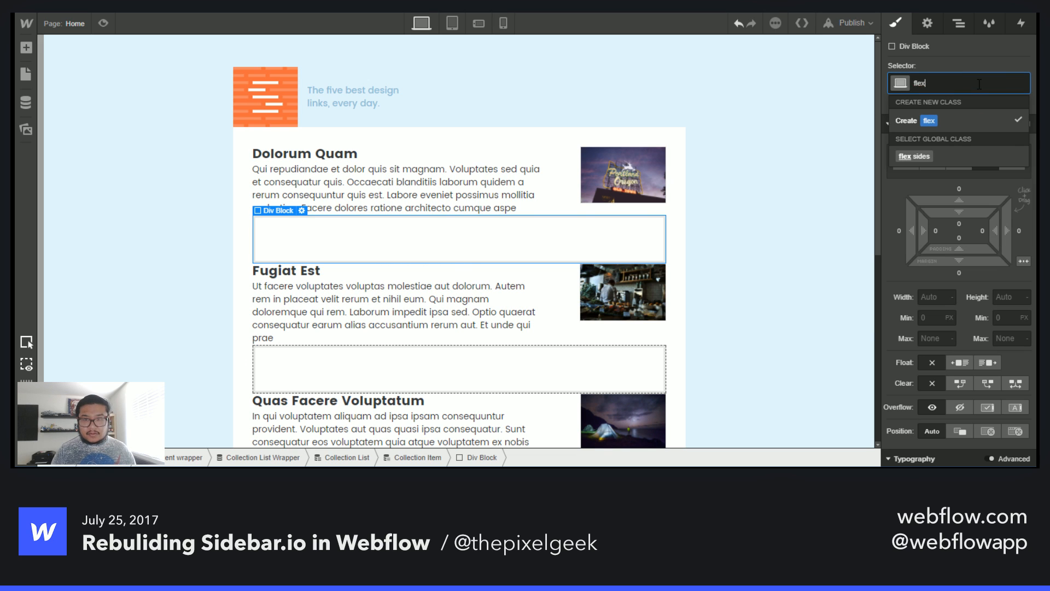
key("Return")
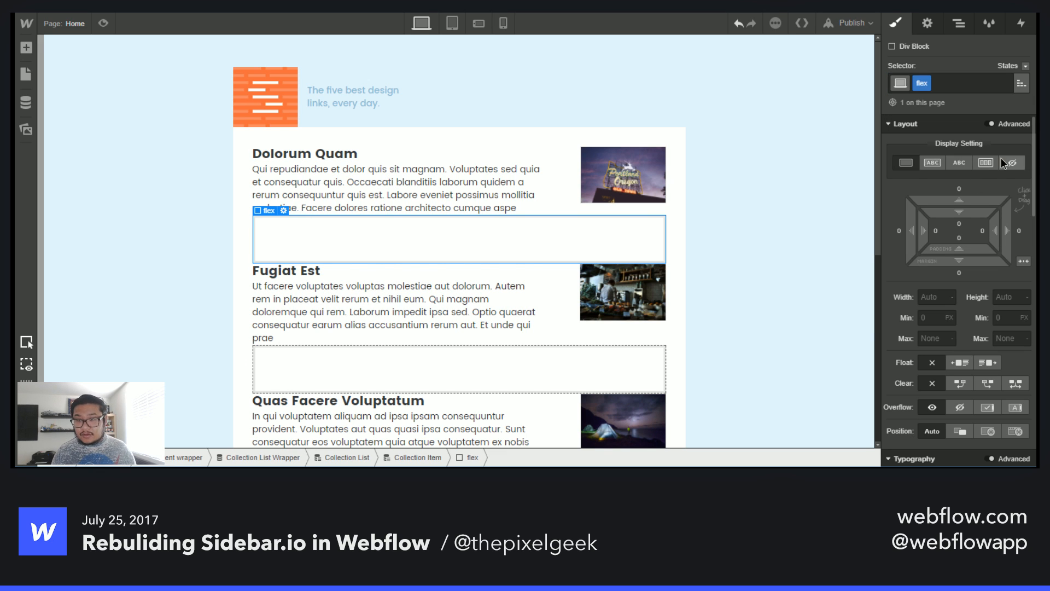
left_click(992, 162)
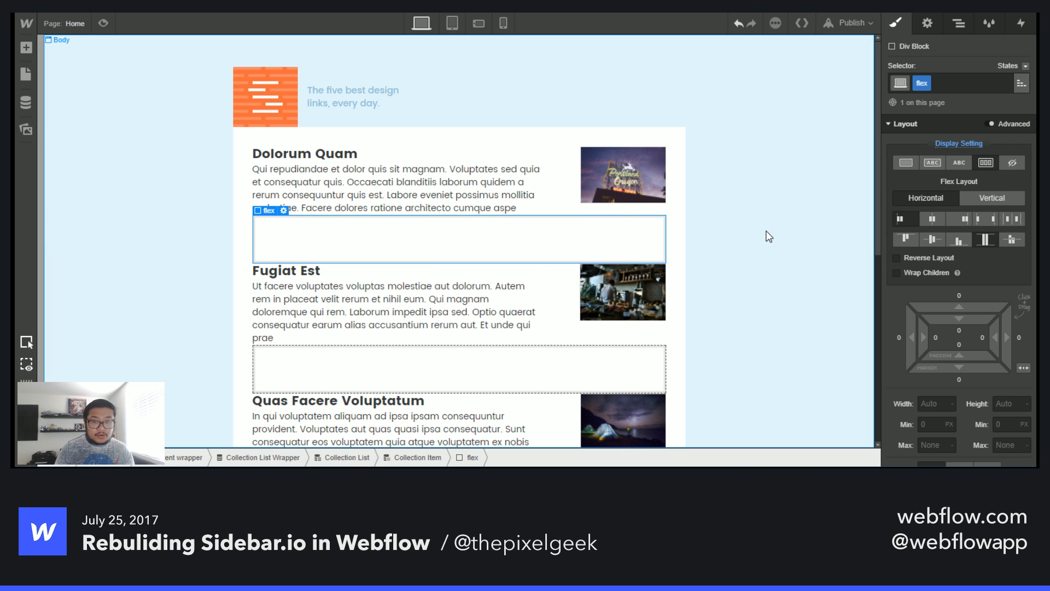
- Add an Image element inside the new flex div
key("a")
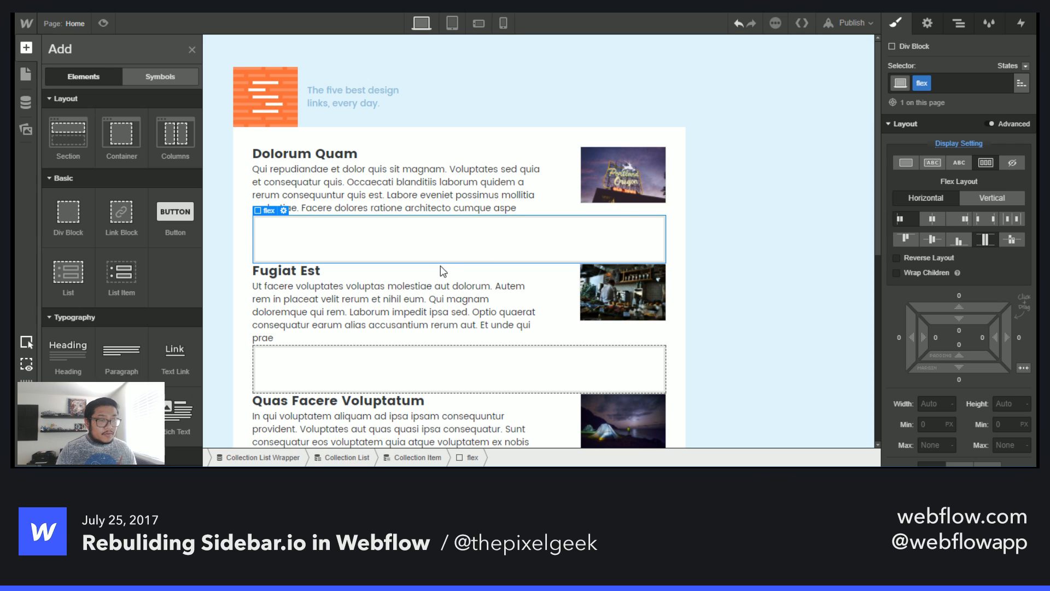
scroll(122, 350, "down", 5)
scroll(110, 274, "up", 2)
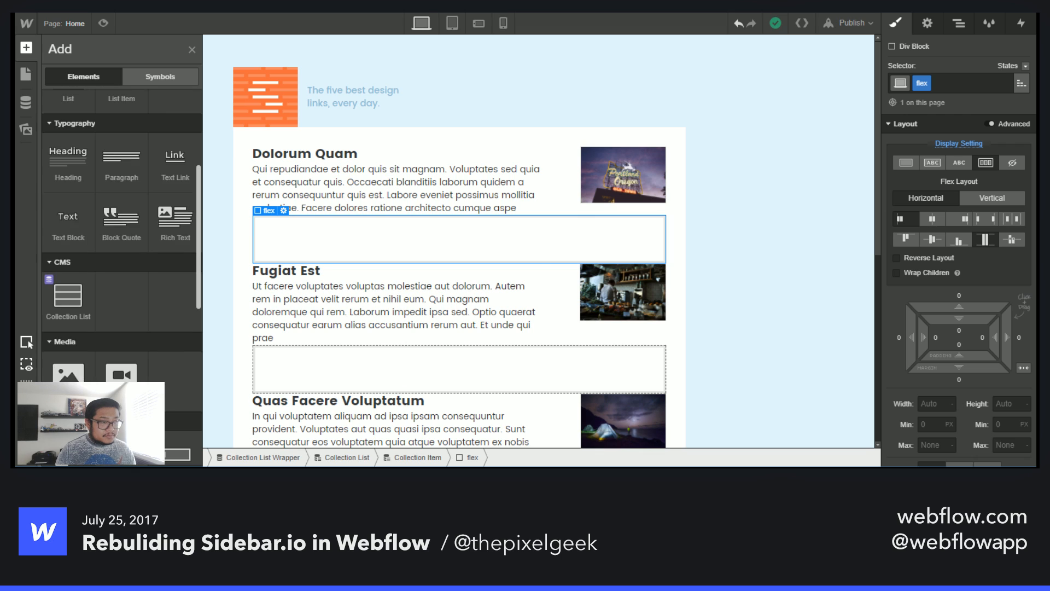
scroll(109, 273, "down", 4)
left_click_drag(67, 246, 302, 270)
- Set the new image to get its source from a field of the Links collection
left_click(324, 367)
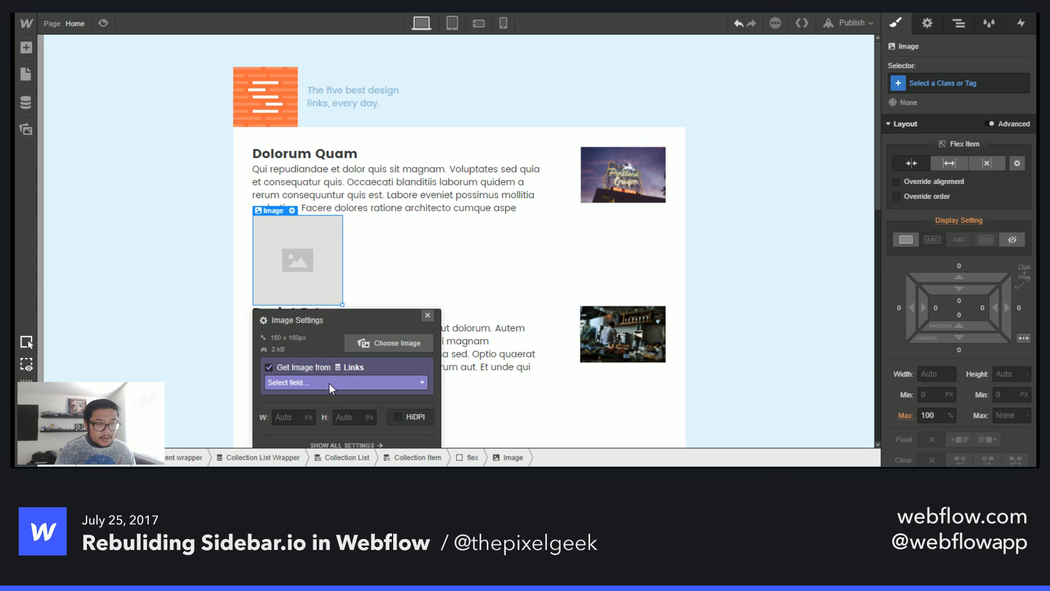
left_click(330, 383)
left_click(327, 409)
left_click(428, 315)
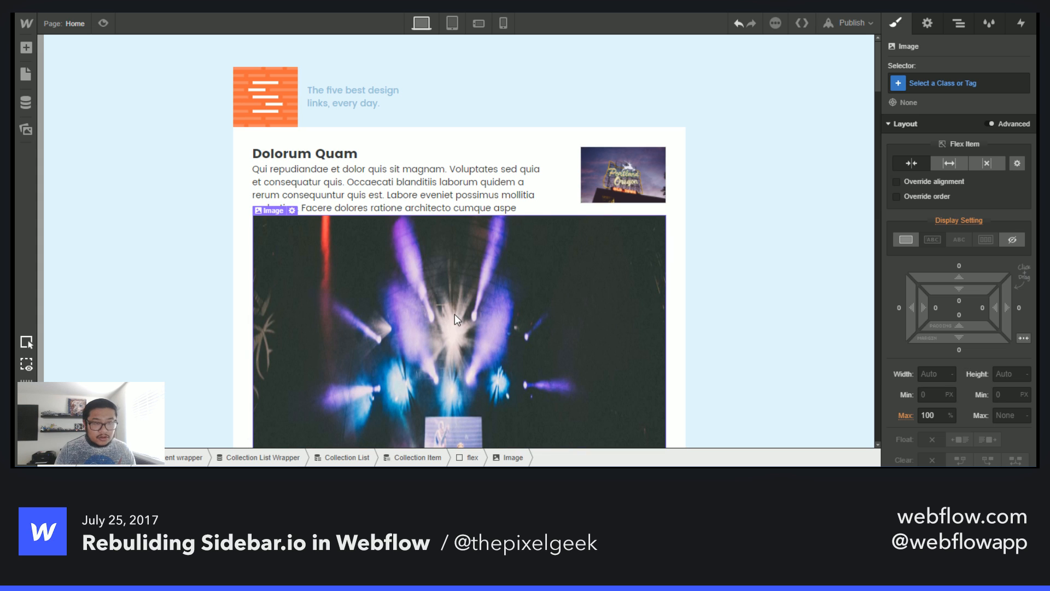
- Give the image a new class named avatar
left_click(933, 85)
type("avatar")
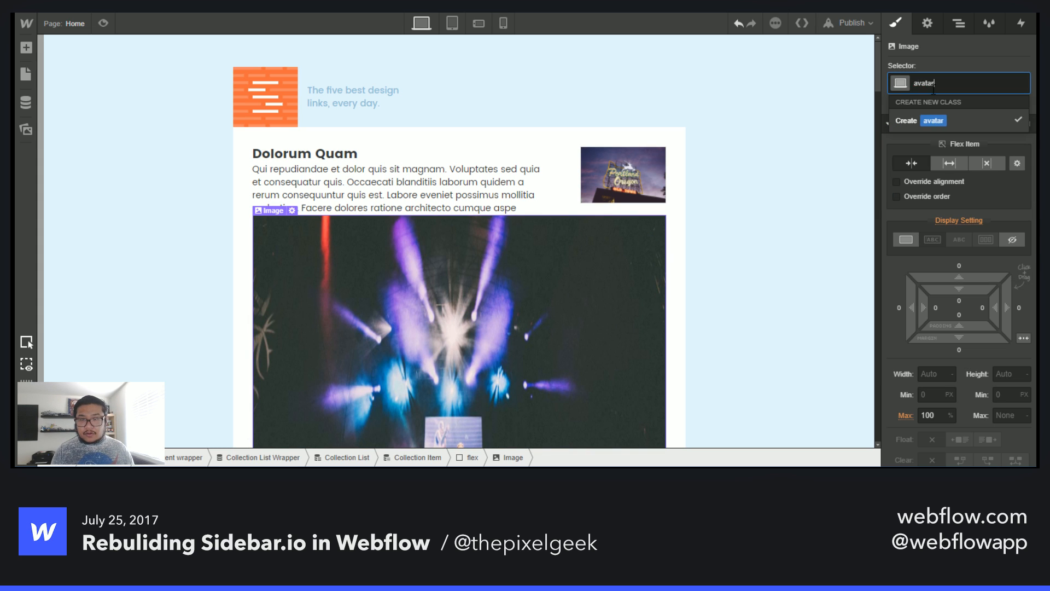
key("Return")
- Set the avatar's maximum width to 50 px
scroll(932, 276, "down", 3)
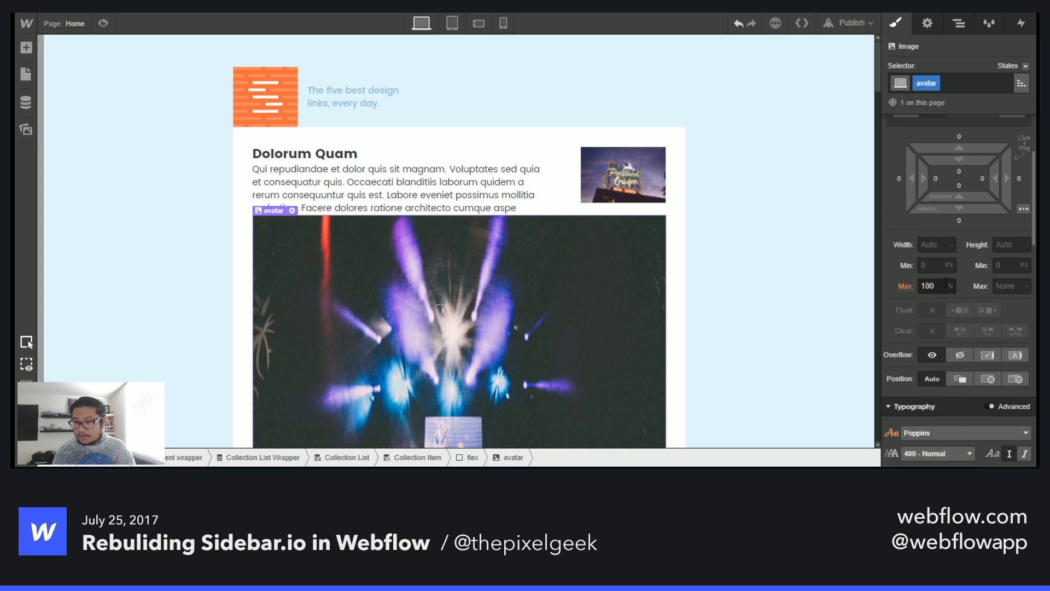
left_click(946, 285)
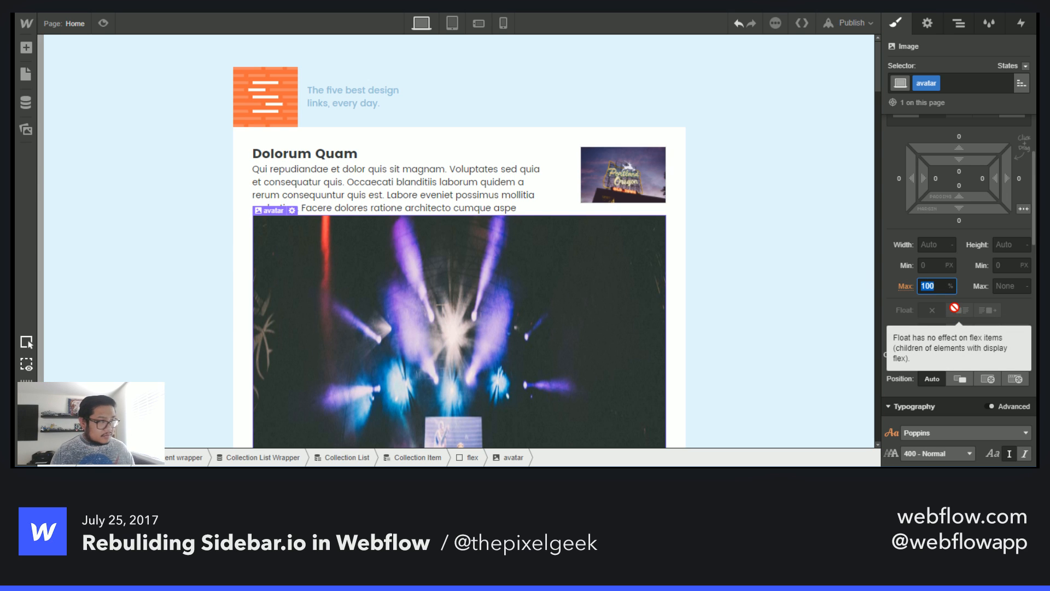
key("Return")
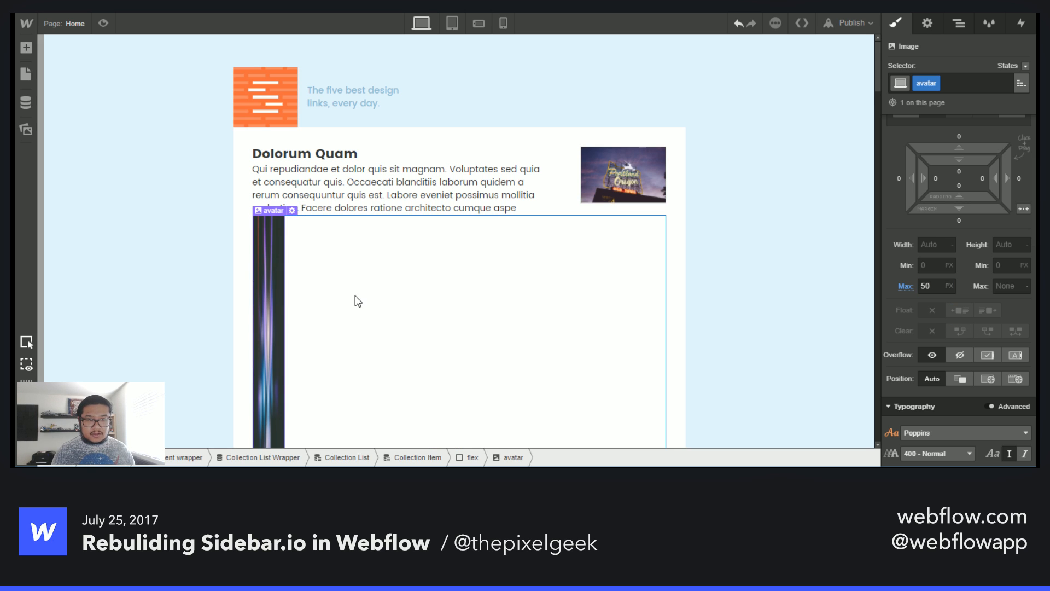
left_click(665, 315)
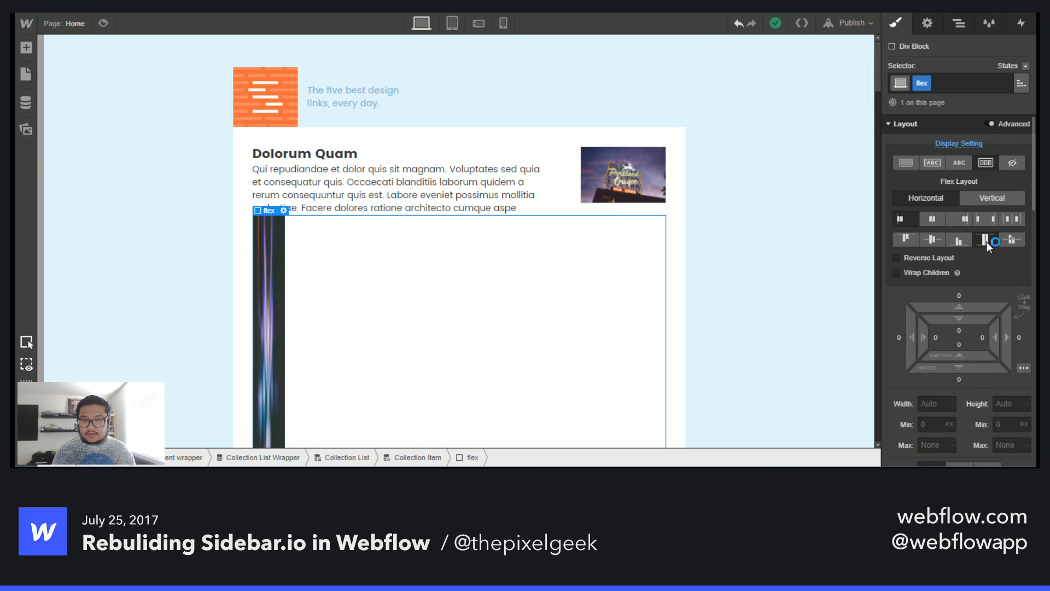
- Change the flex div's alignment and give the avatar image a 50% border radius
left_click(907, 239)
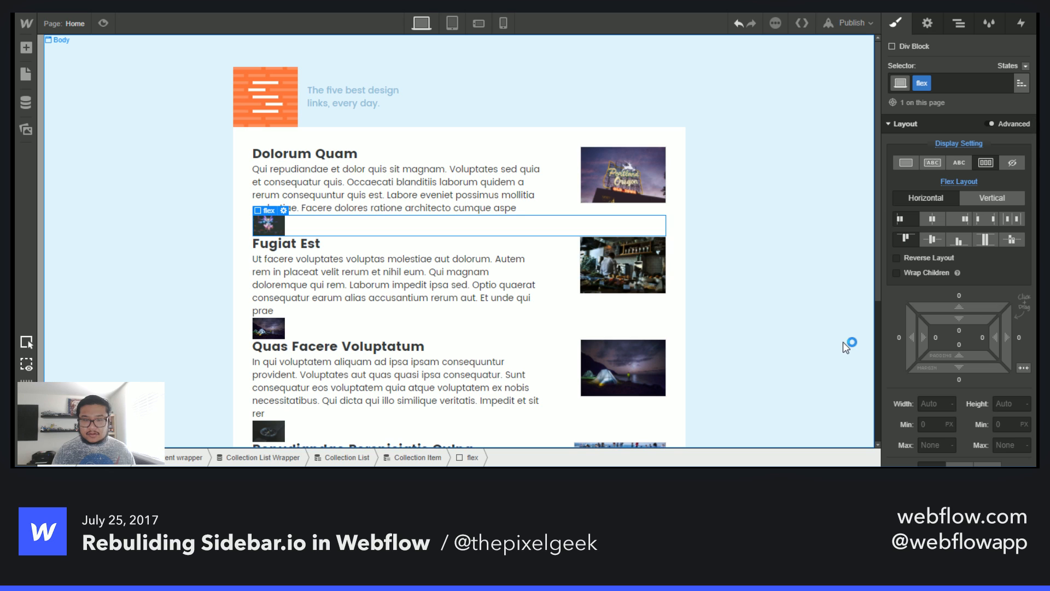
left_click(268, 225)
scroll(930, 291, "down", 3)
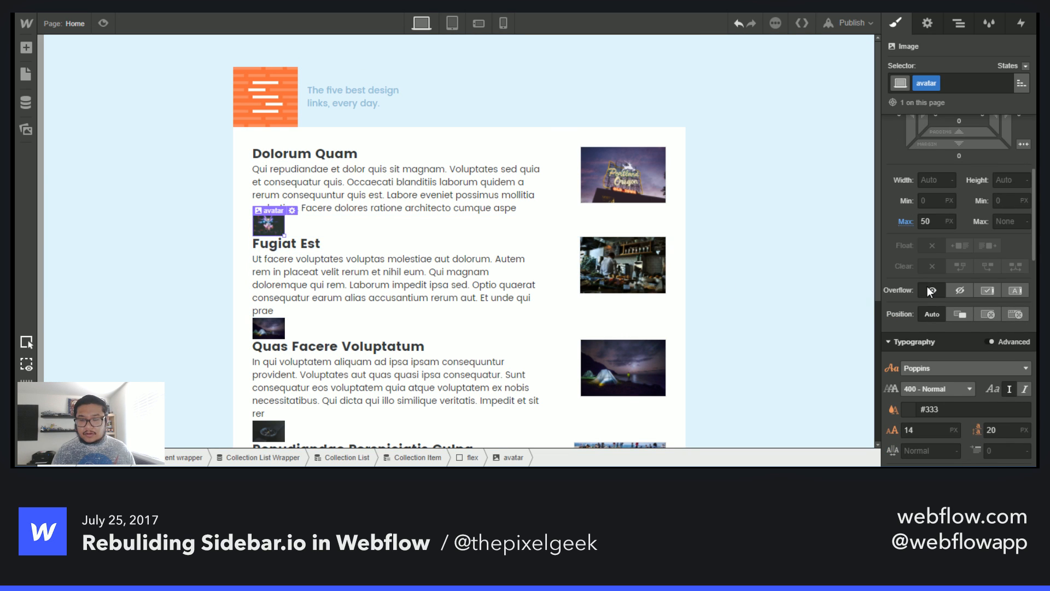
scroll(927, 286, "down", 6)
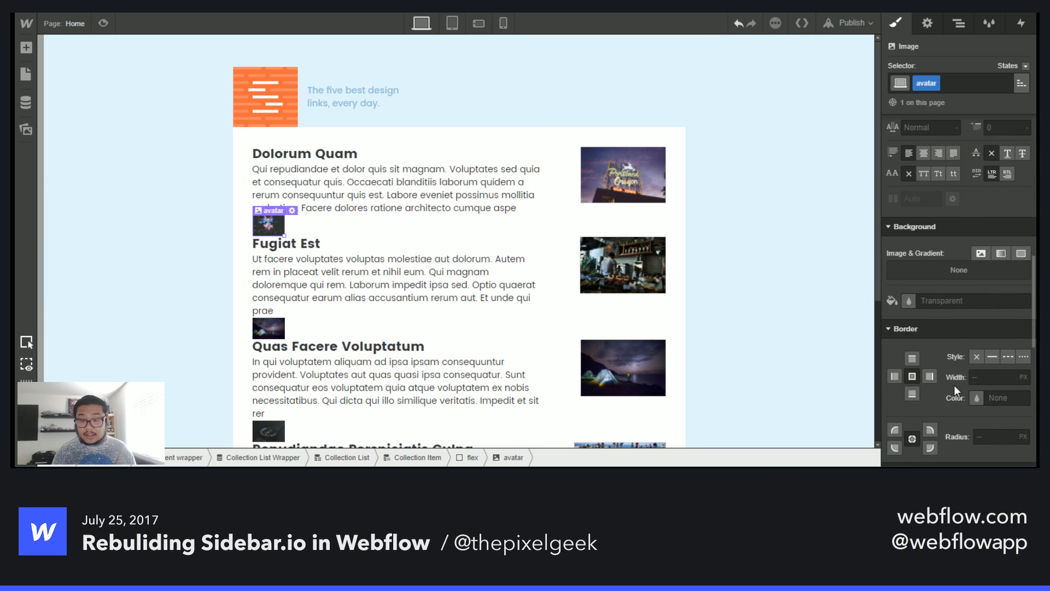
left_click(997, 435)
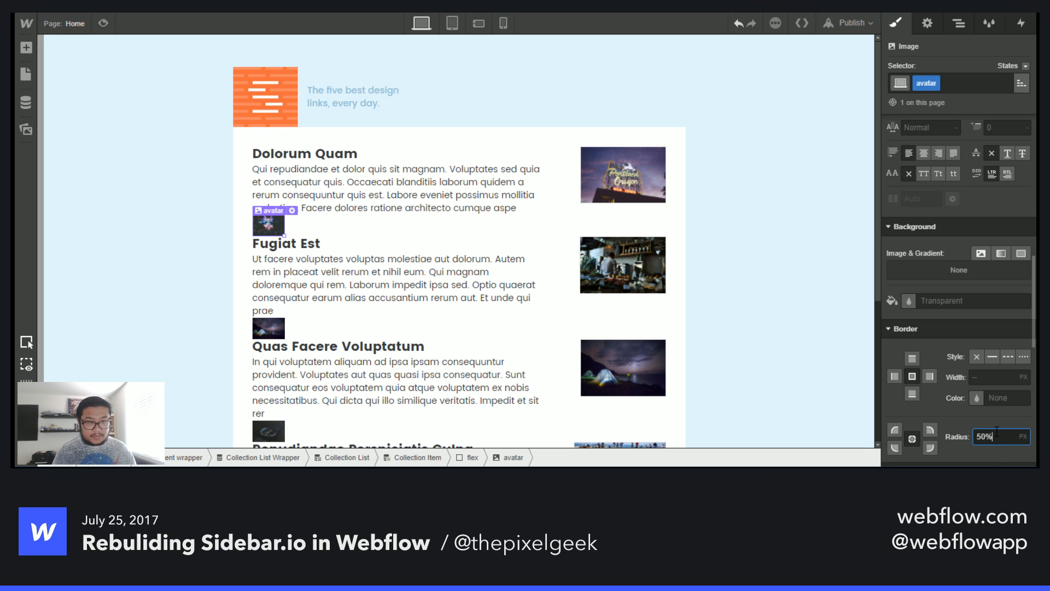
type("50%")
key("Return")
- Clear the avatar's maximum width and set its width and height to 25 px
scroll(954, 283, "up", 4)
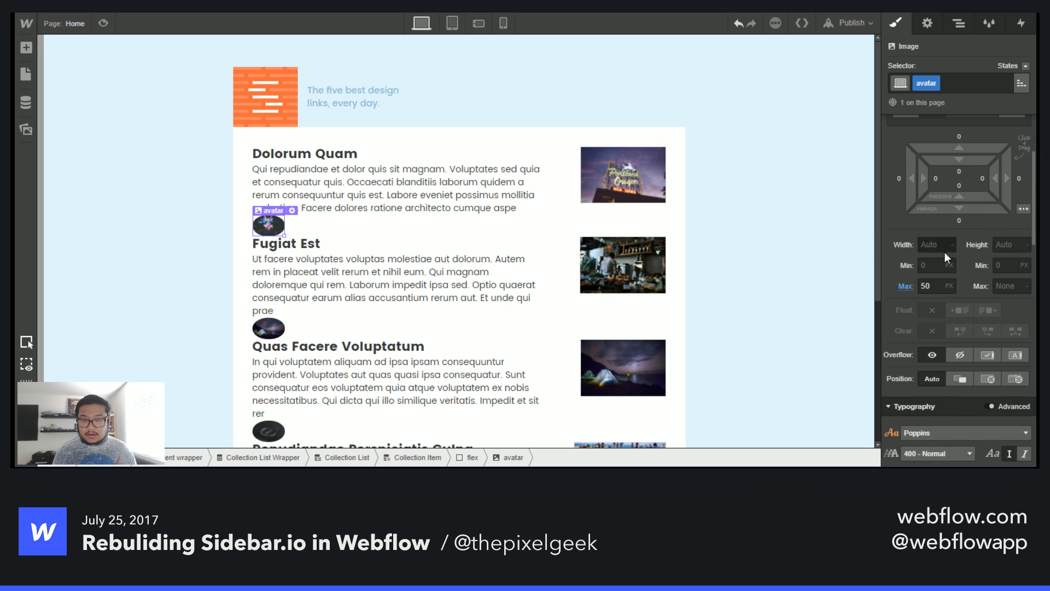
left_click(937, 245)
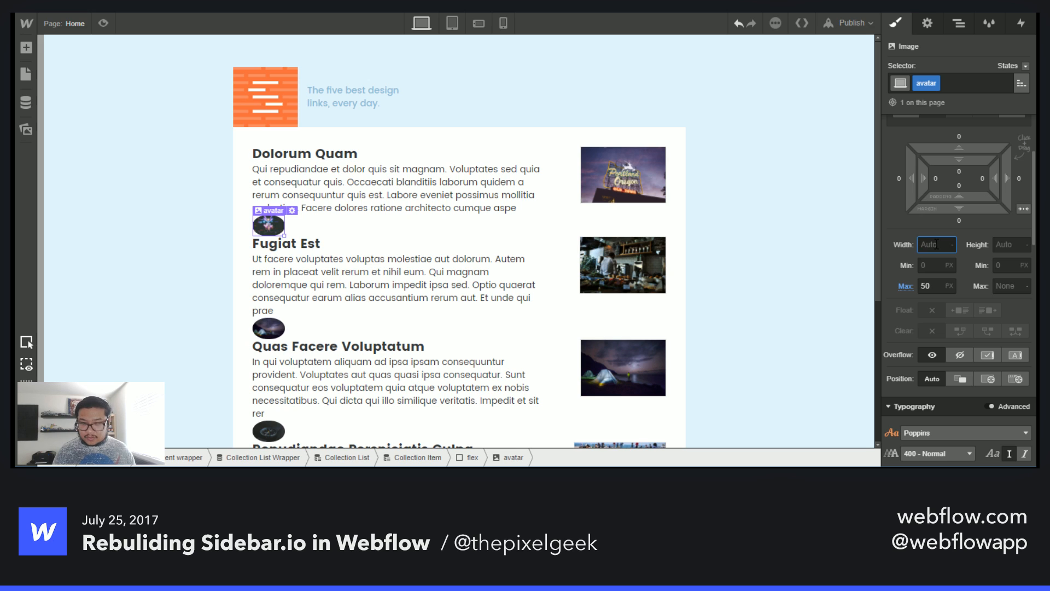
key("Tab")
key("Tab")
key("Tab")
key("Tab")
key("BackSpace")
key("Return")
left_click(937, 244)
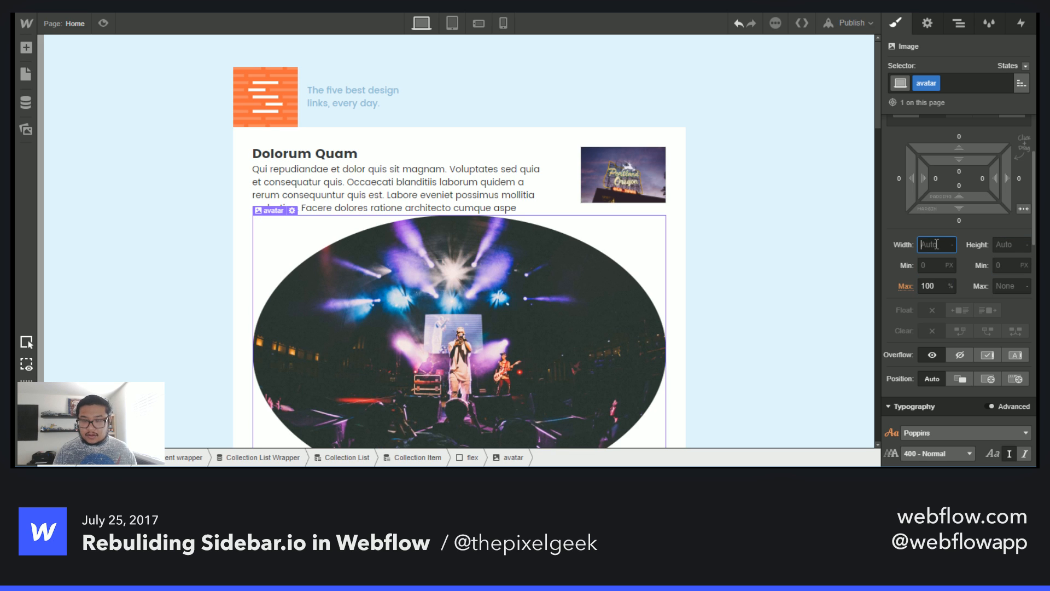
type("50")
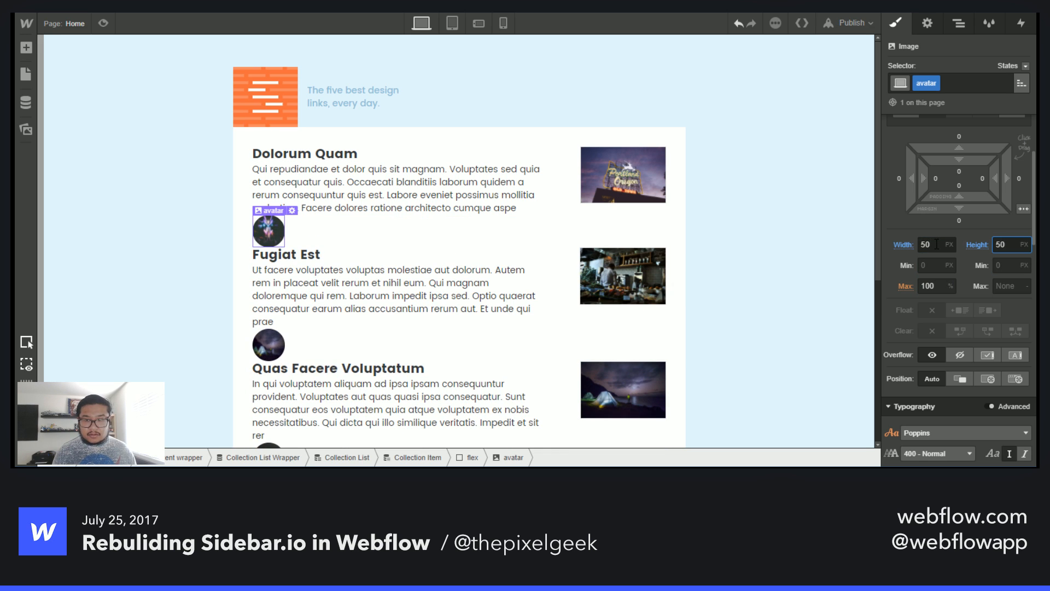
key("Return")
type("25")
key("Tab")
type("25")
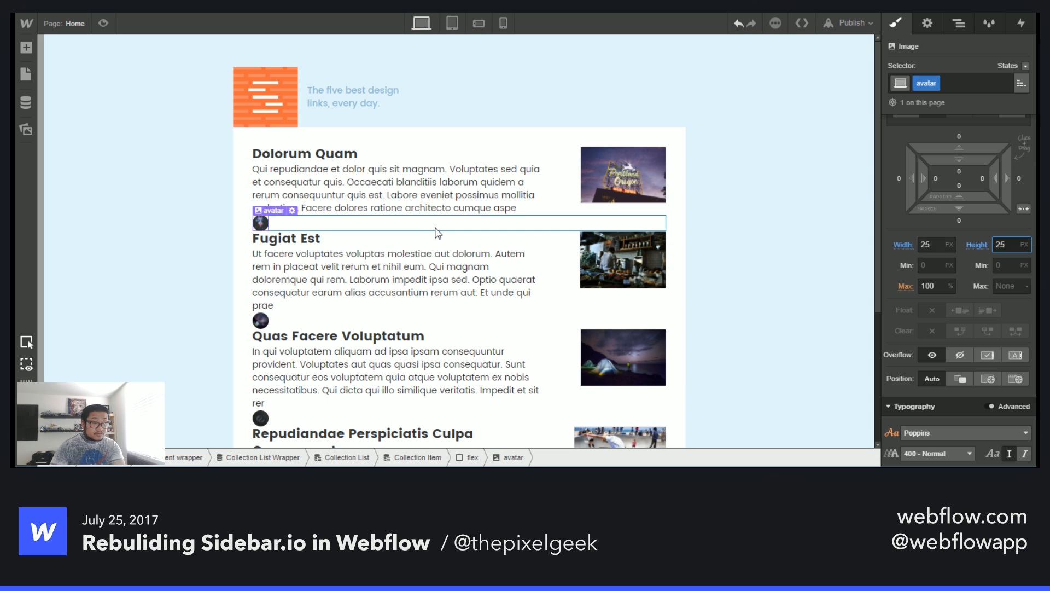
- Rename the flex div's class to link details
scroll(392, 304, "down", 4)
scroll(392, 304, "up", 4)
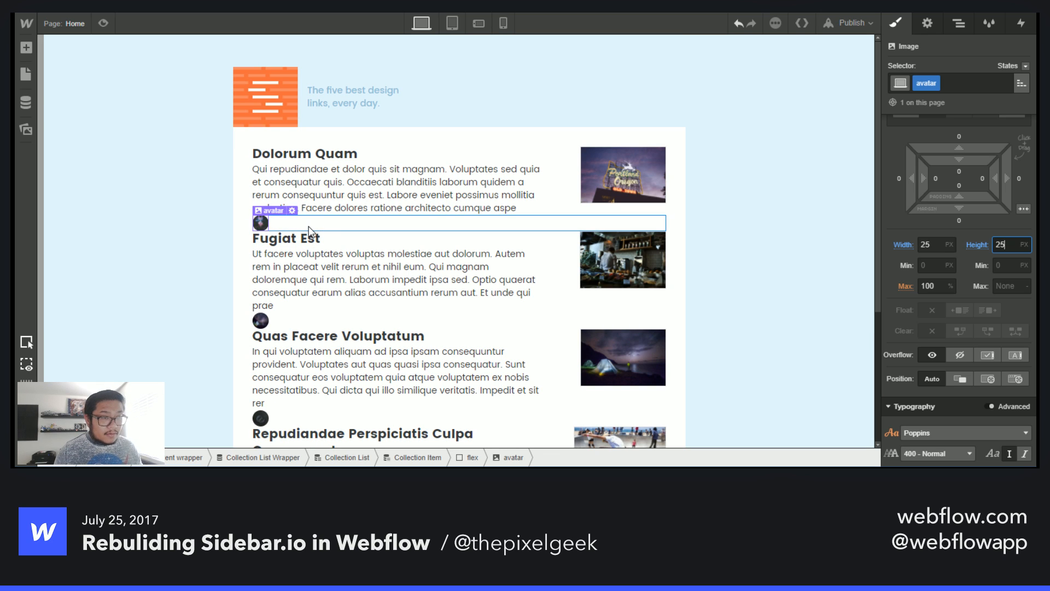
left_click(461, 223)
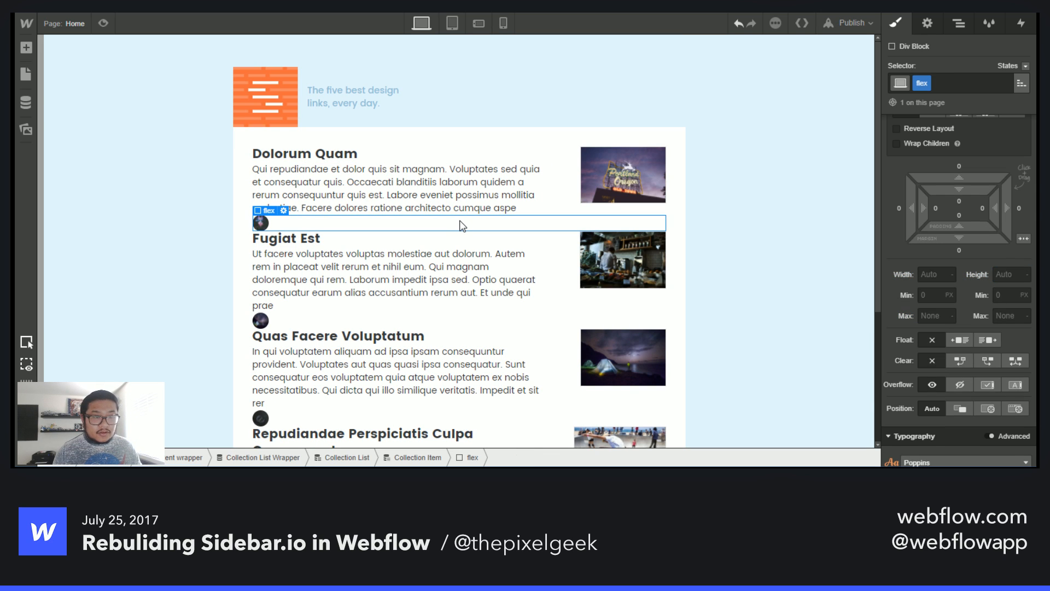
double_click(919, 83)
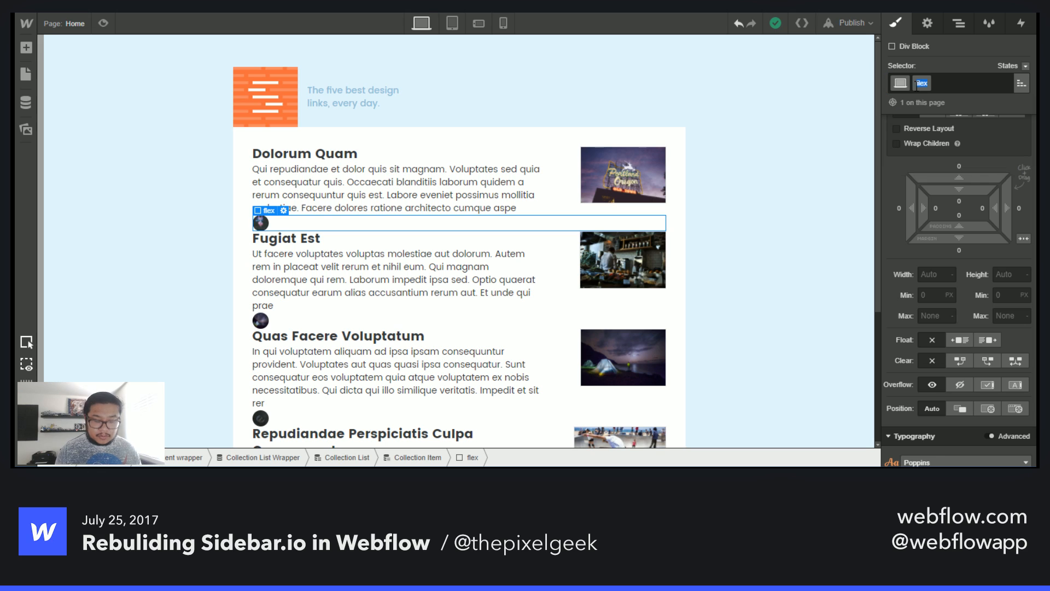
type("link details")
key("Return")
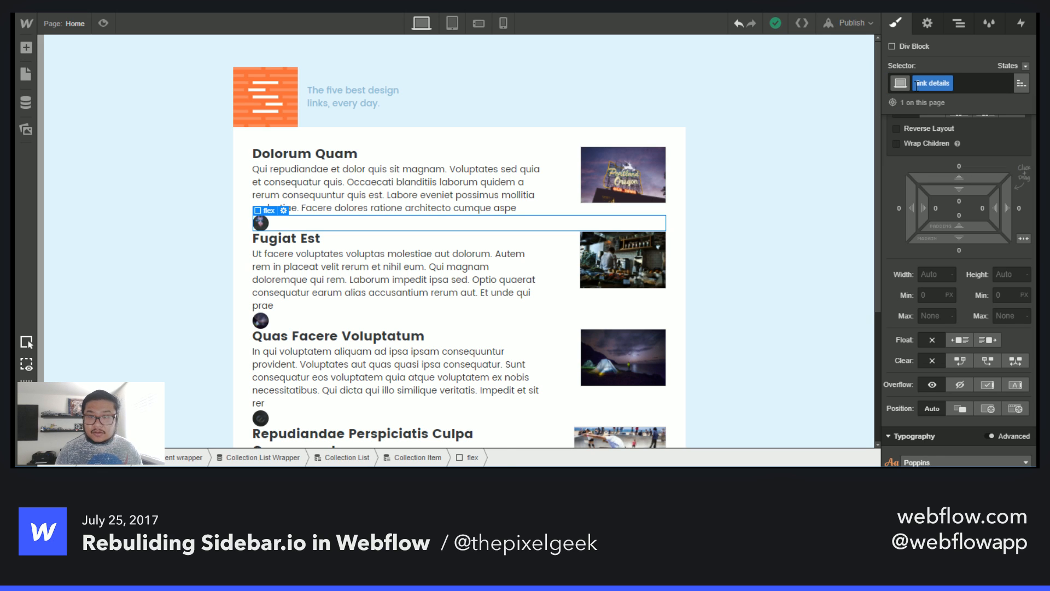
- Give the link details div a 10 px top margin, 20 px bottom padding and 20 px bottom margin
scroll(944, 278, "up", 1)
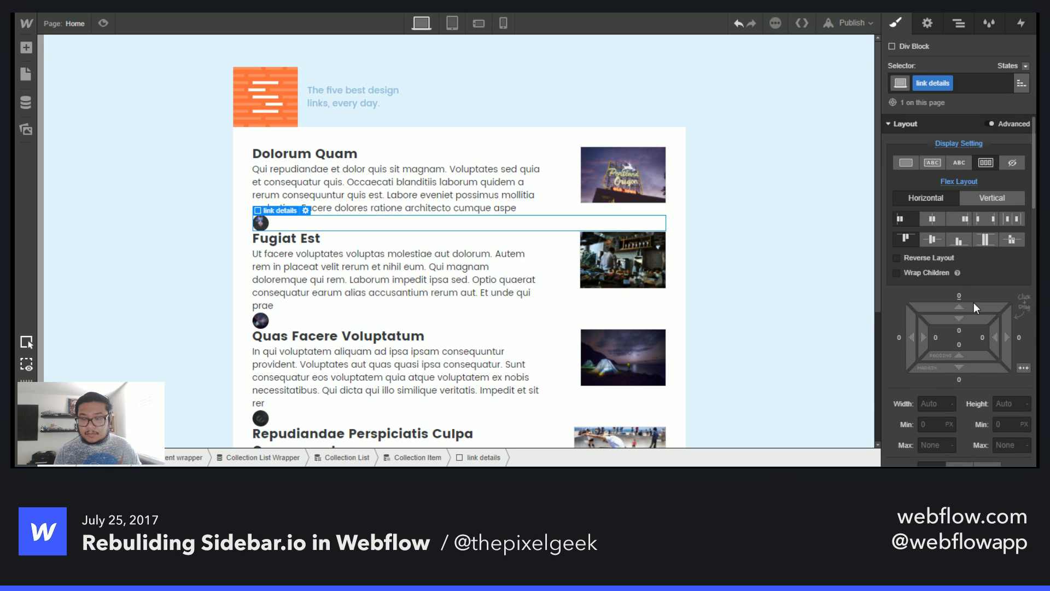
left_click_drag(974, 303, 981, 289)
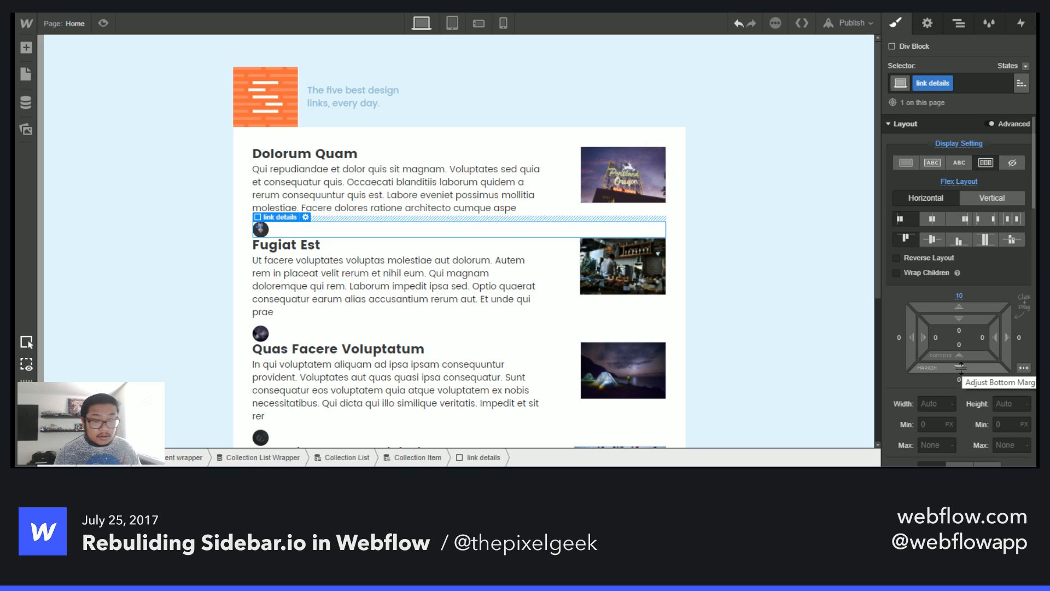
left_click(961, 344)
type("20")
key("Return")
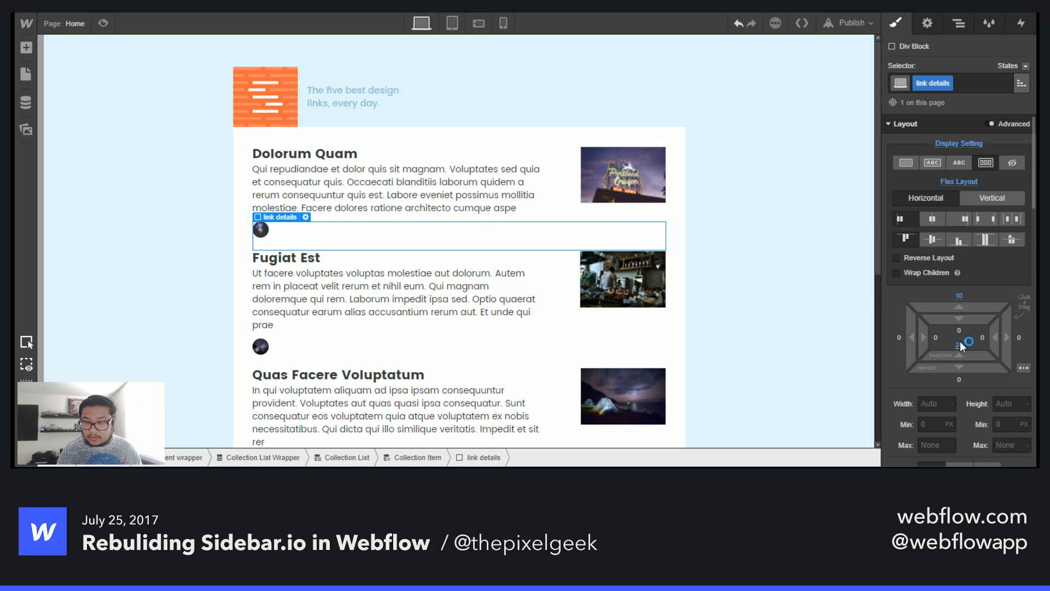
left_click(961, 378)
type("20")
key("Return")
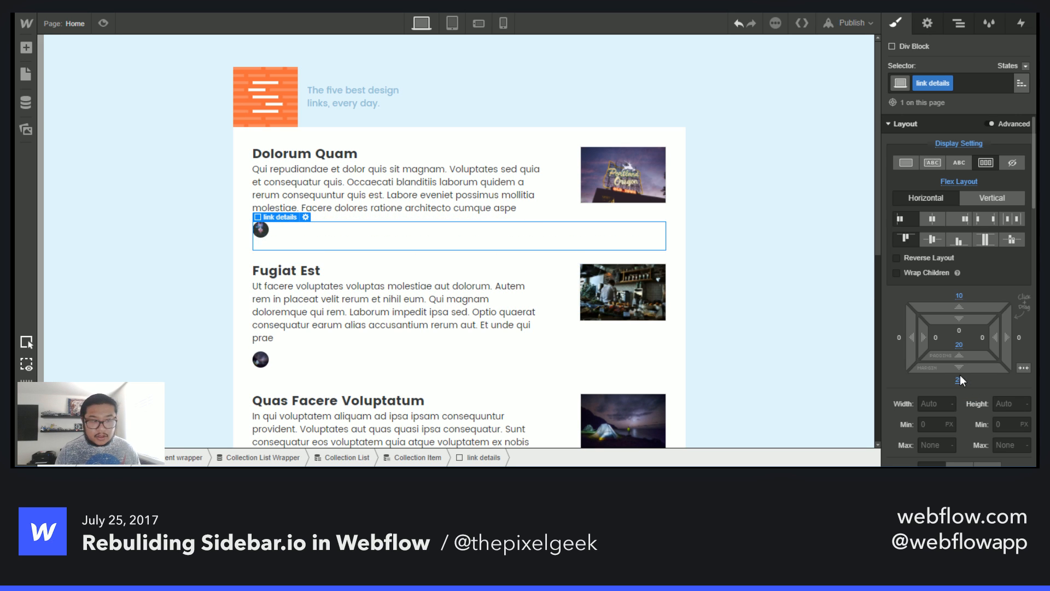
- Add a 1 px solid bottom border in Gainsboro to the link details div
scroll(961, 386, "down", 10)
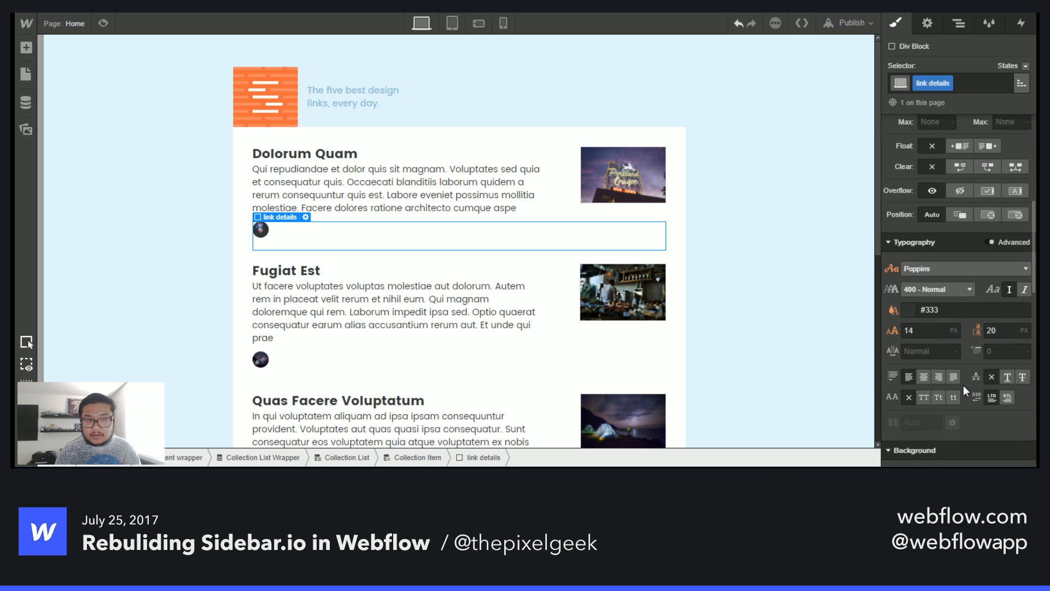
left_click(991, 258)
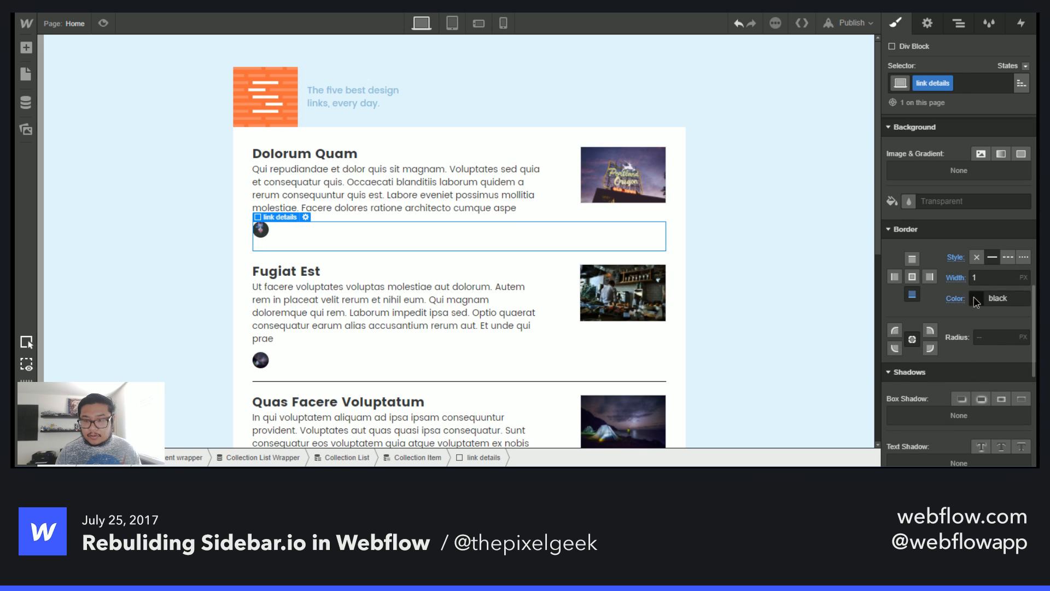
left_click(976, 297)
left_click(992, 307)
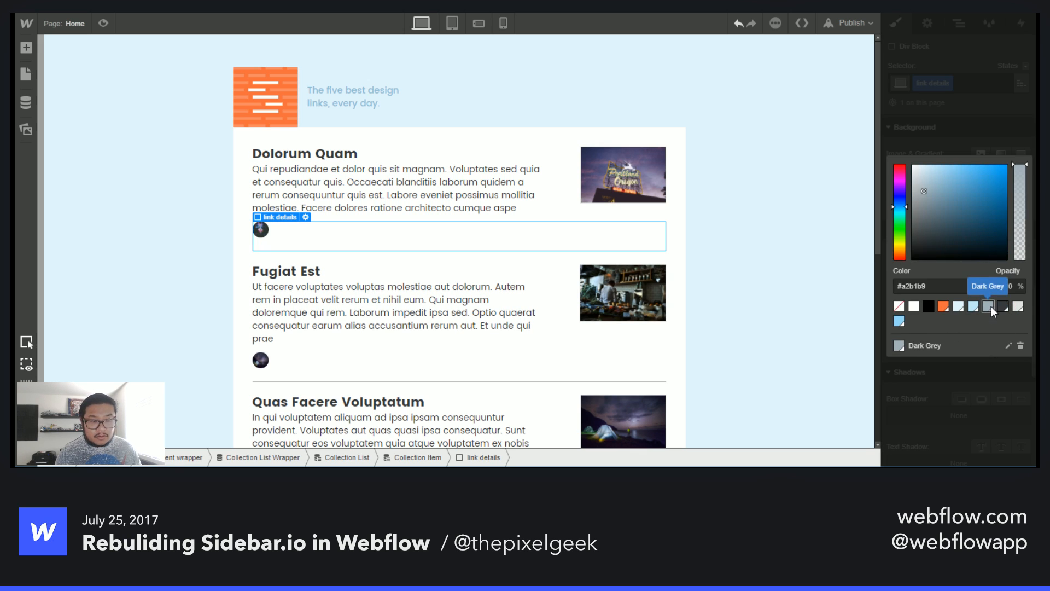
left_click(1018, 307)
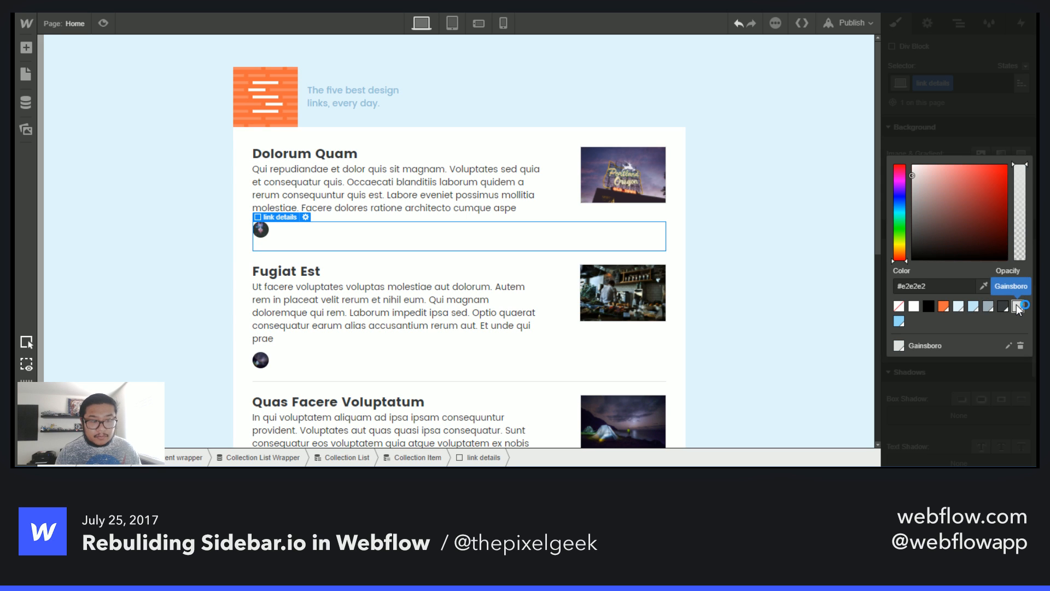
left_click(988, 126)
scroll(484, 339, "down", 4)
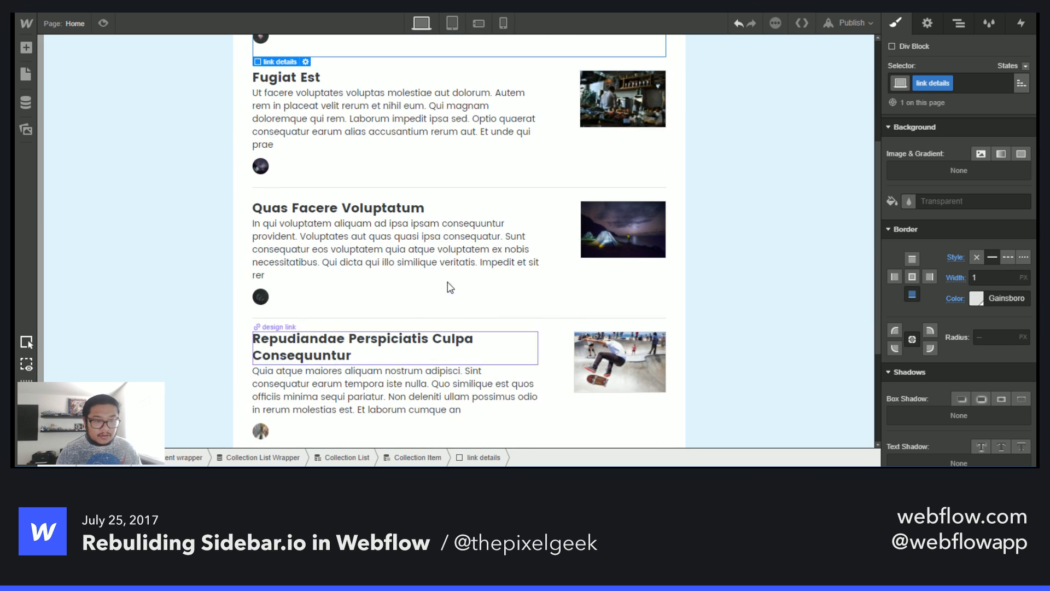
scroll(454, 290, "down", 3)
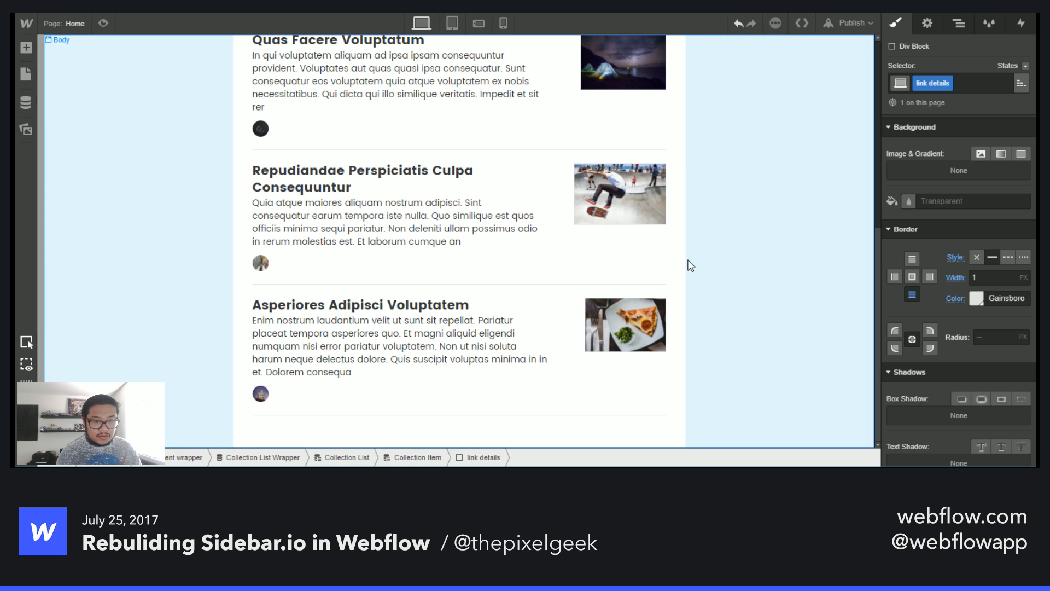
scroll(520, 397, "up", 7)
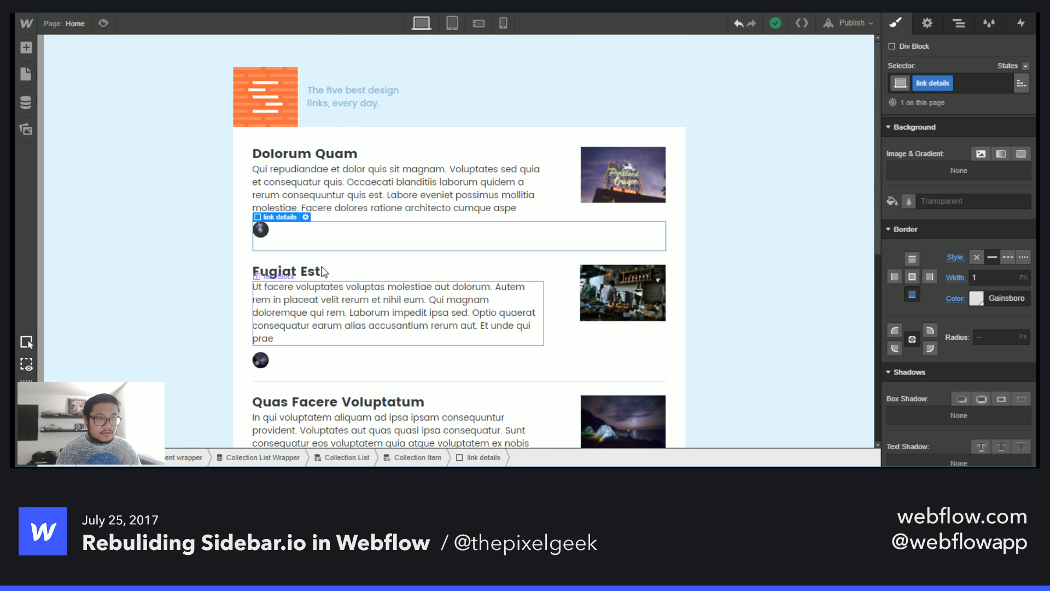
- Try to add a Collection List inside the link details div
left_click(261, 230)
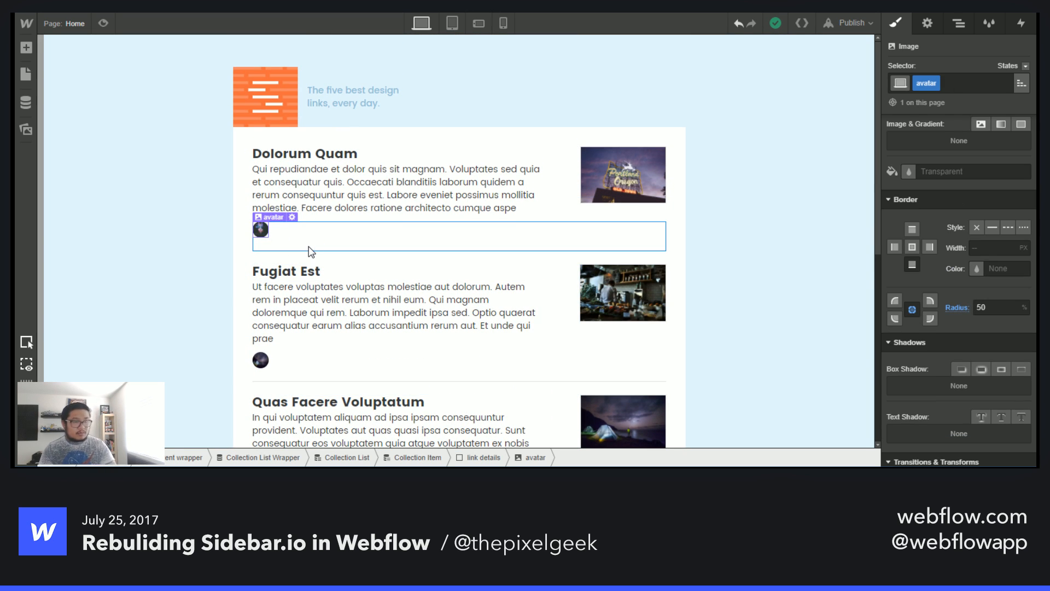
scroll(979, 208, "up", 6)
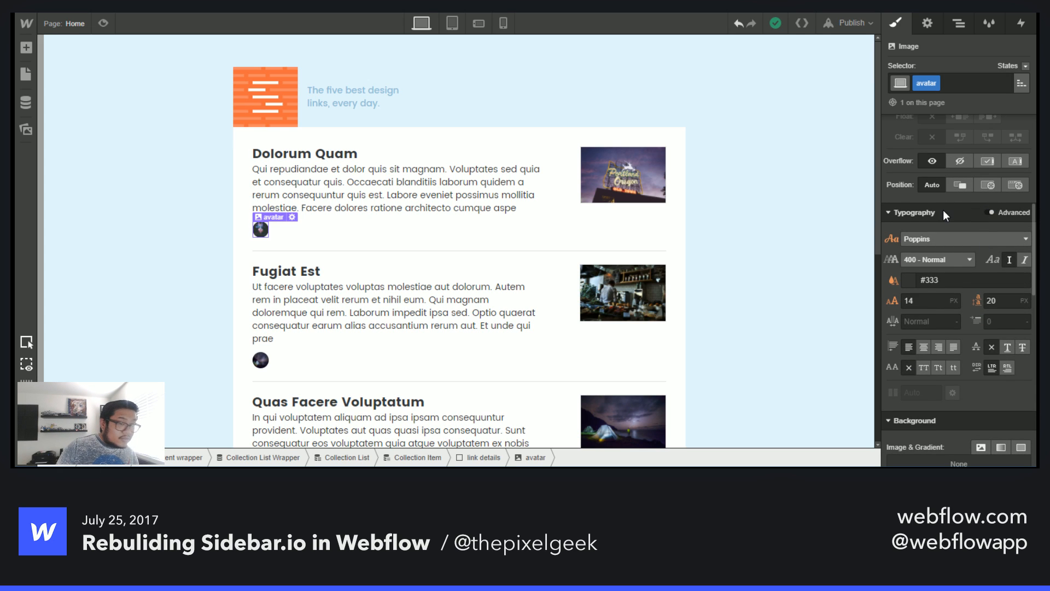
left_click(308, 230)
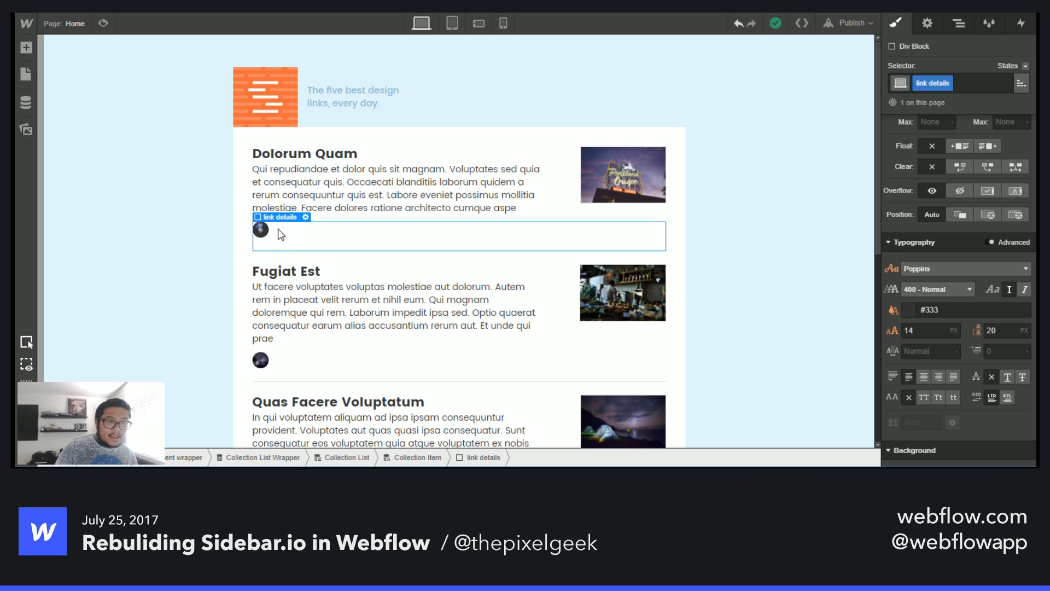
key("a")
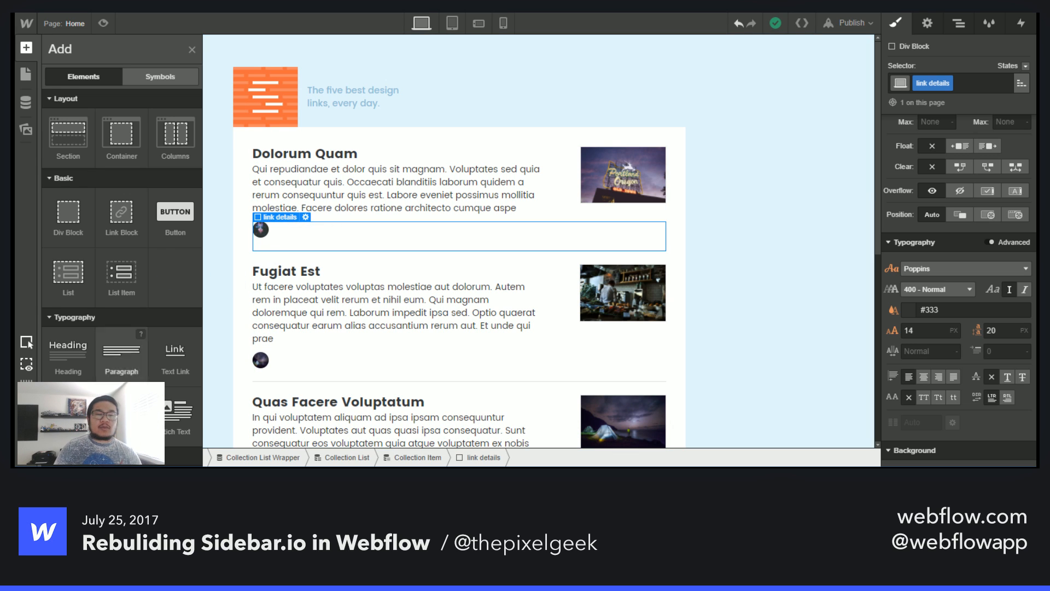
scroll(109, 349, "down", 4)
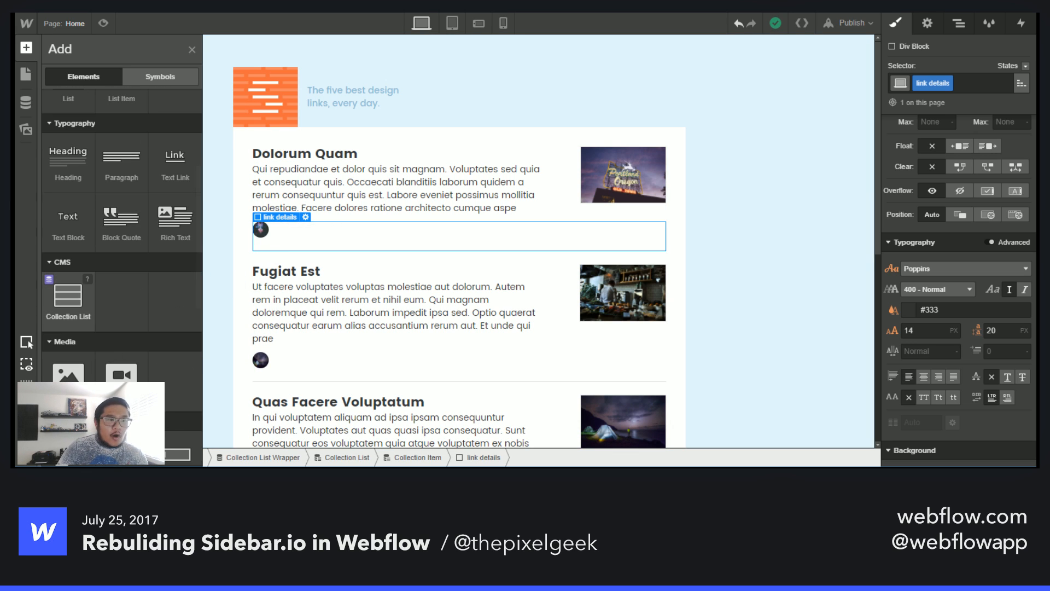
left_click_drag(68, 298, 327, 232)
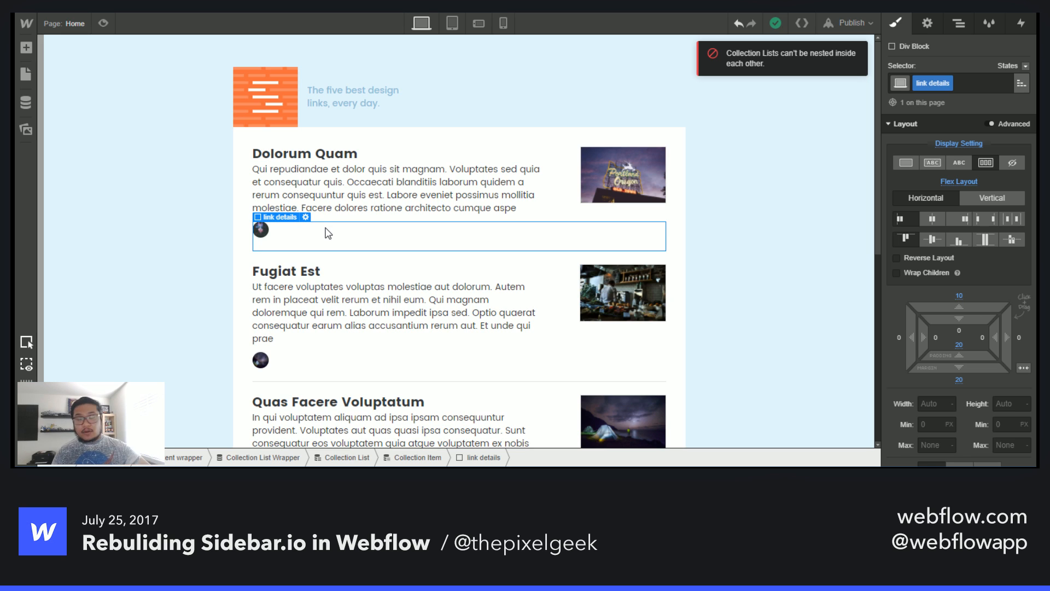
- Add a Text Block beside the avatar, set it to get text from Links, then delete it
key("a")
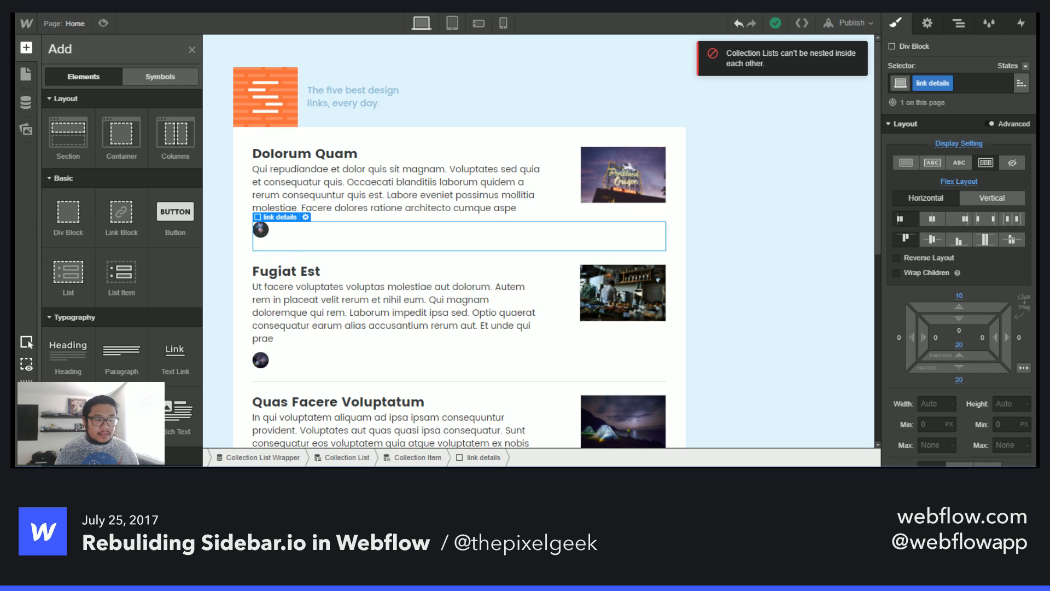
left_click_drag(68, 410, 324, 232)
left_click(335, 275)
left_click(353, 290)
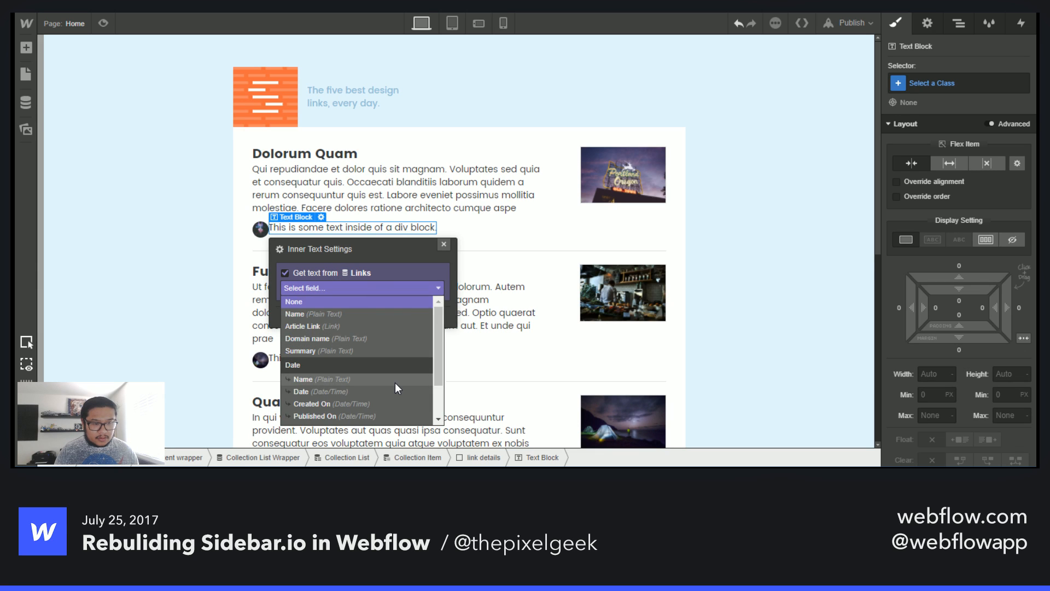
scroll(395, 382, "down", 2)
scroll(395, 382, "up", 2)
scroll(395, 382, "down", 2)
scroll(395, 382, "up", 2)
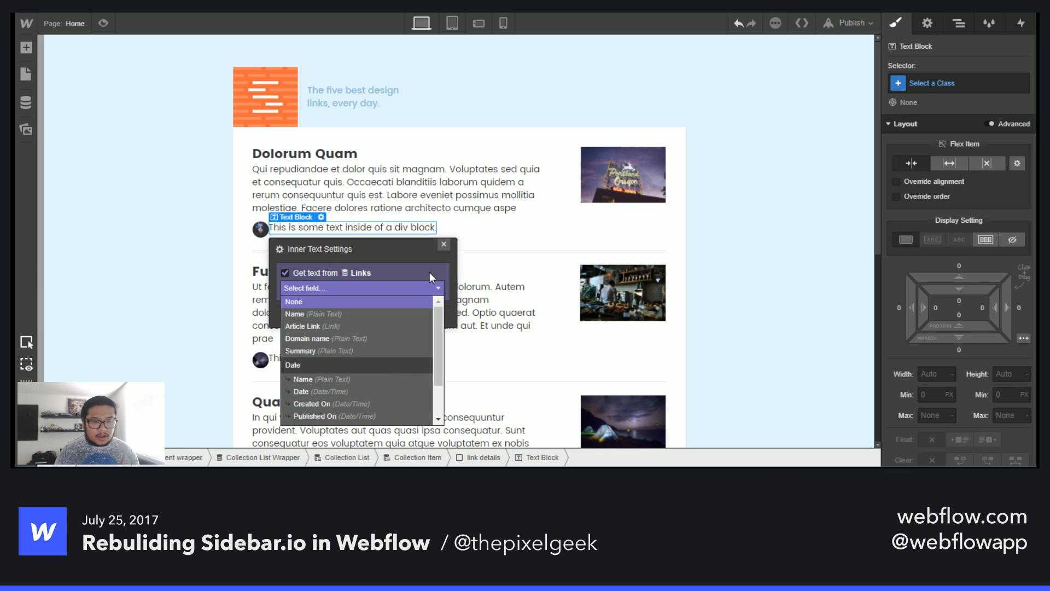
left_click(444, 244)
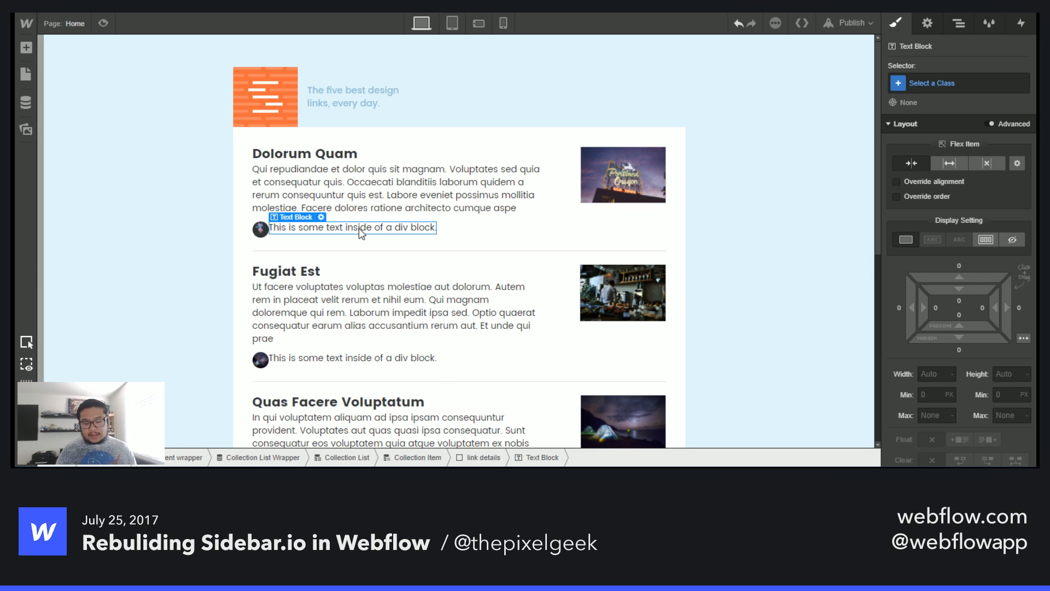
key("Delete")
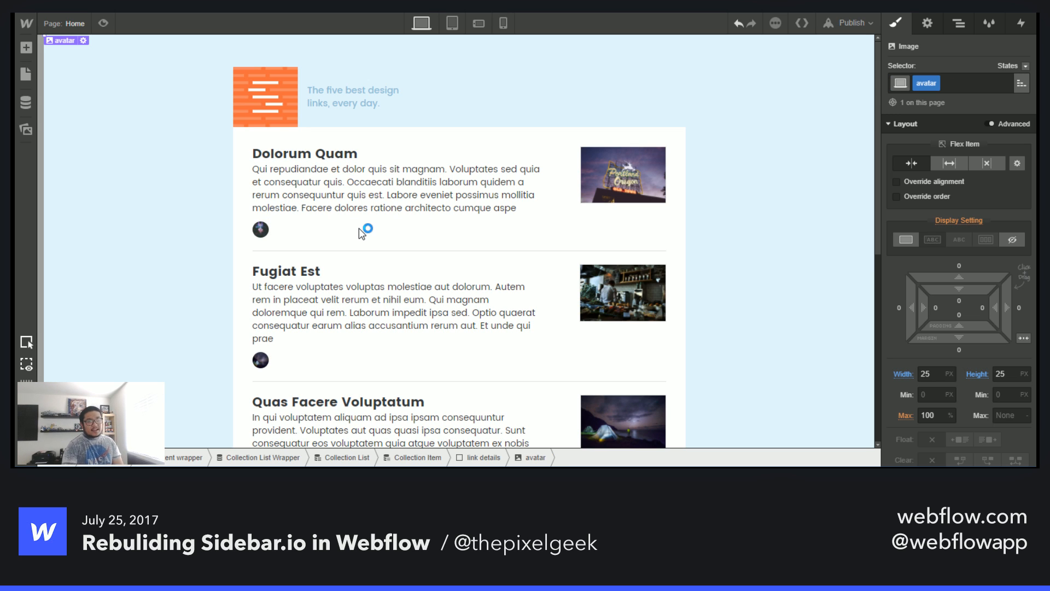
- Add a Text Block beside the avatar in the link details div and bind its text to the Links Domain name field
left_click(76, 25)
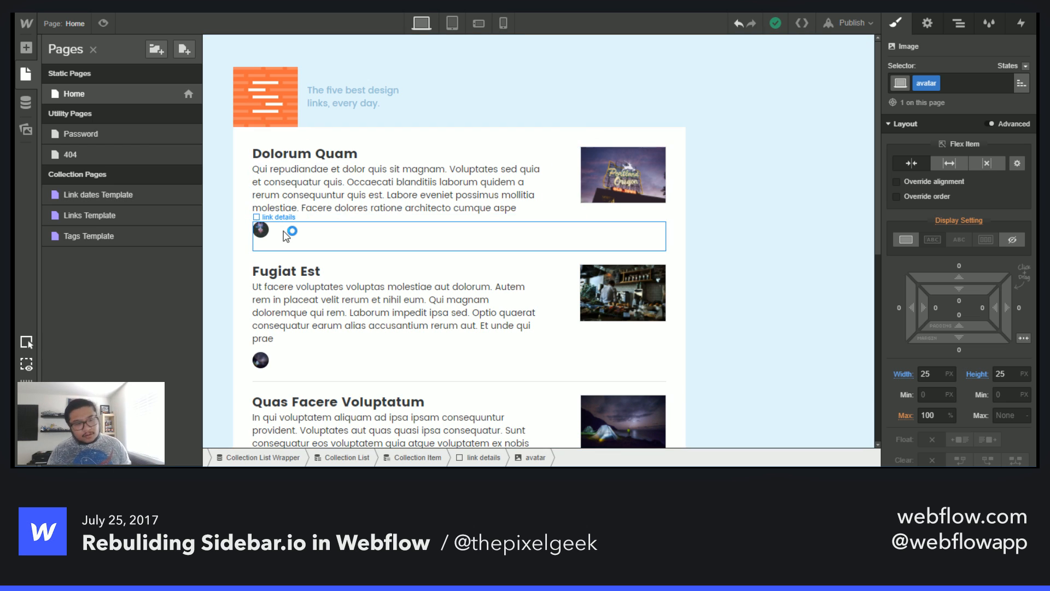
left_click(264, 228)
left_click(274, 230)
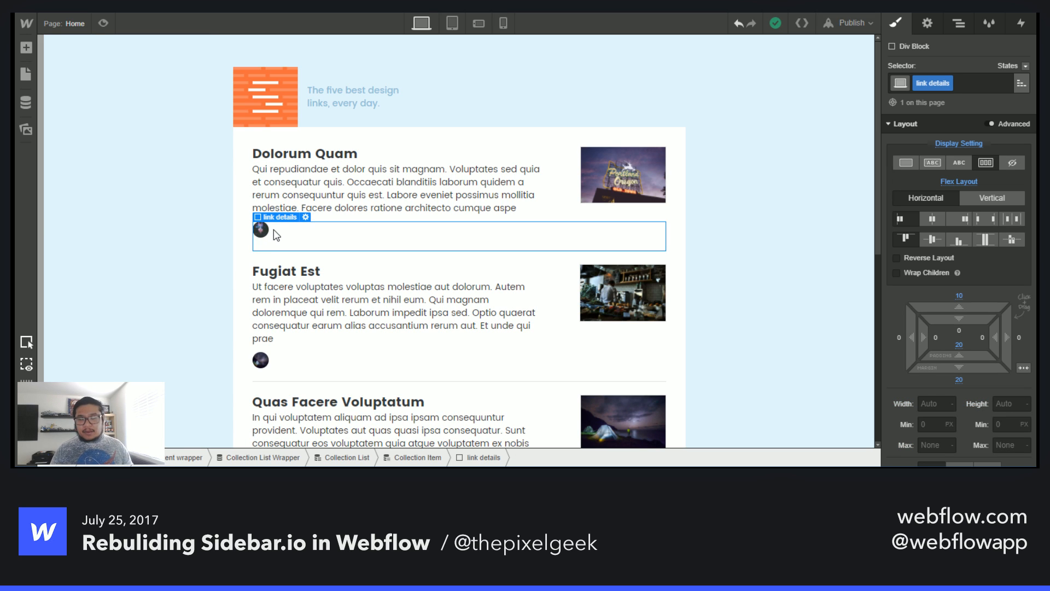
key("a")
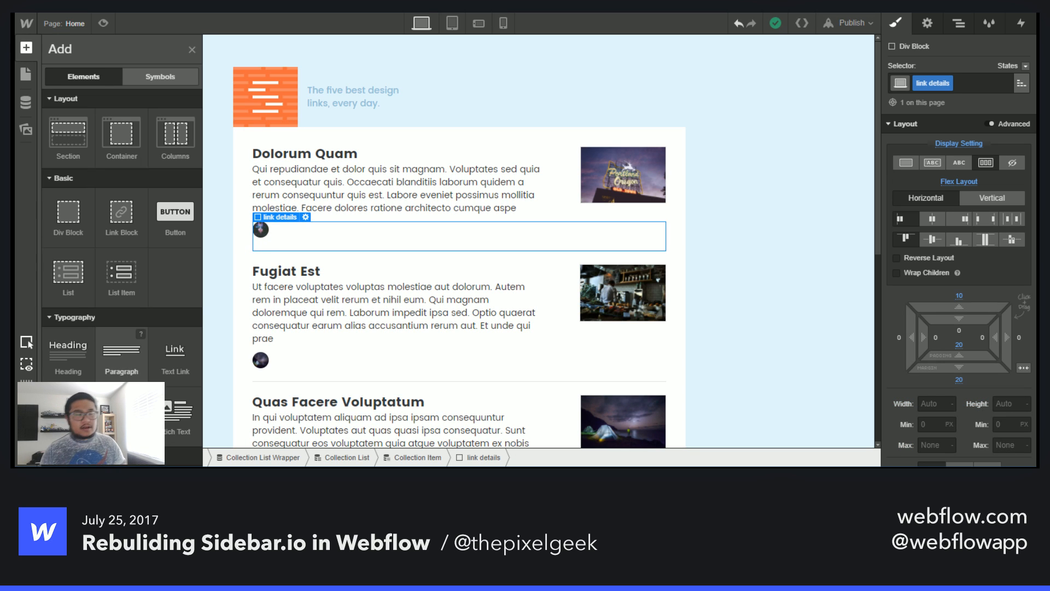
left_click_drag(69, 405, 320, 228)
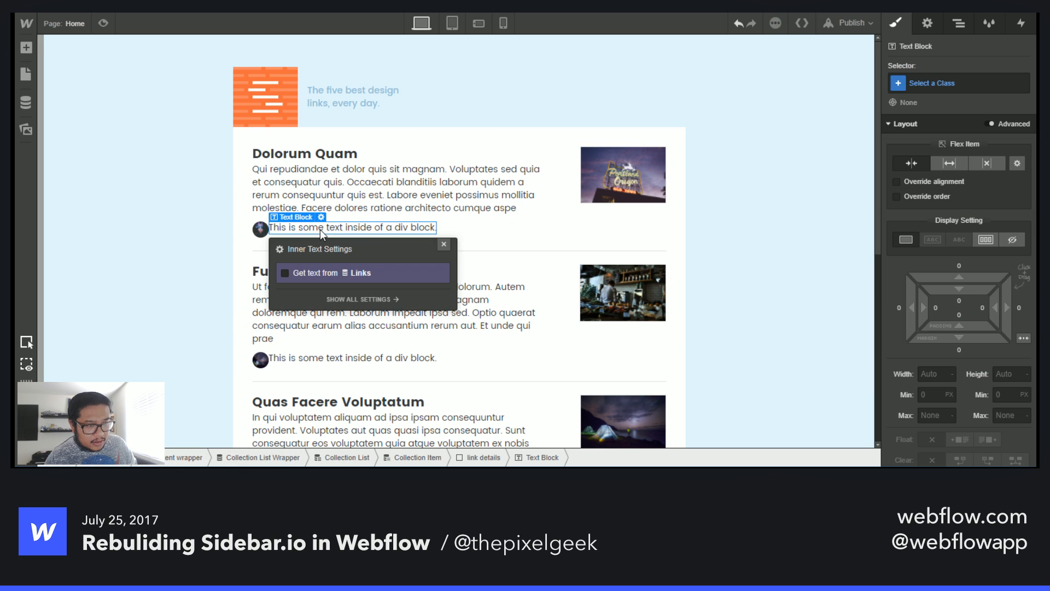
left_click(310, 271)
left_click(359, 287)
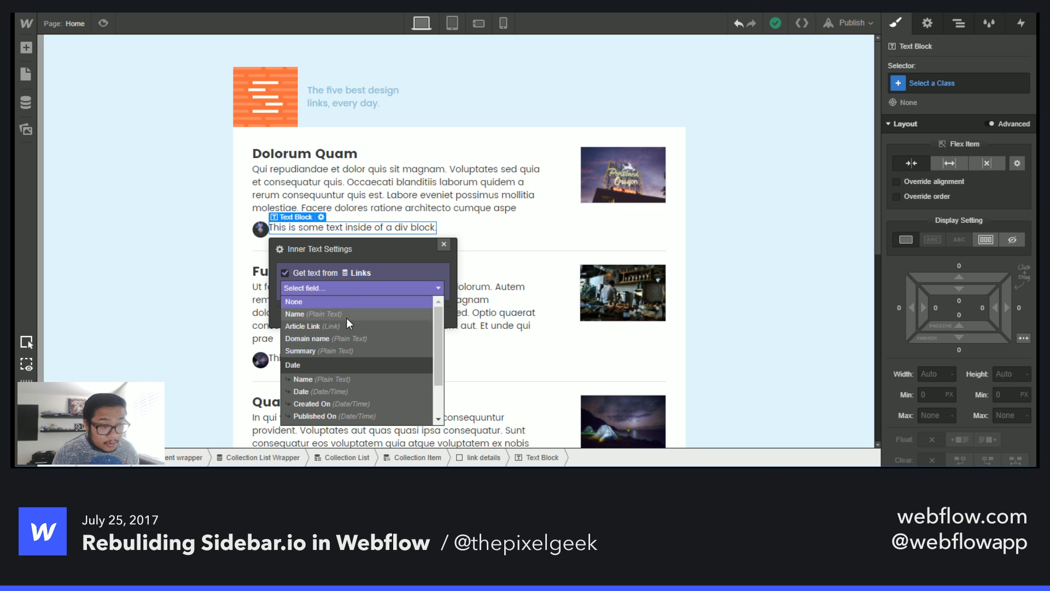
left_click(340, 341)
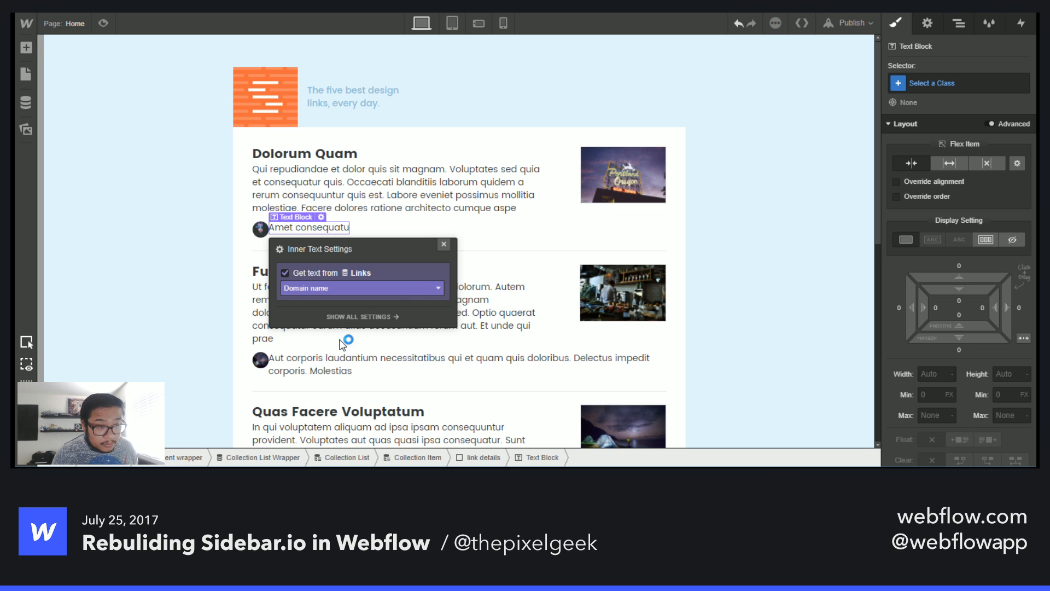
left_click(444, 244)
- Give the text block a new class named "domain name" and set its text colour to Dark Grey
left_click(930, 83)
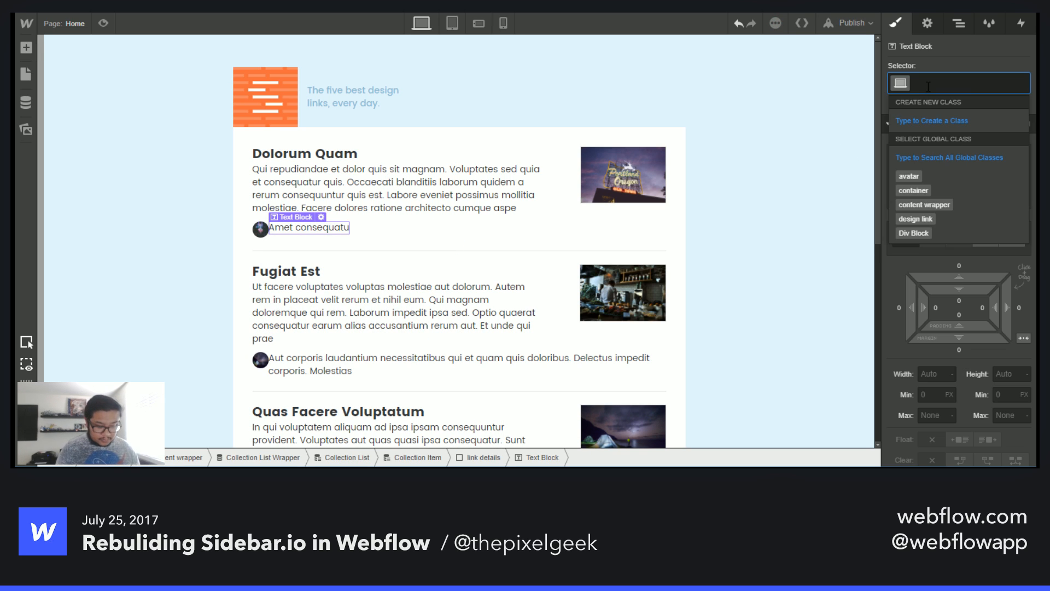
type("domain name")
key("Return")
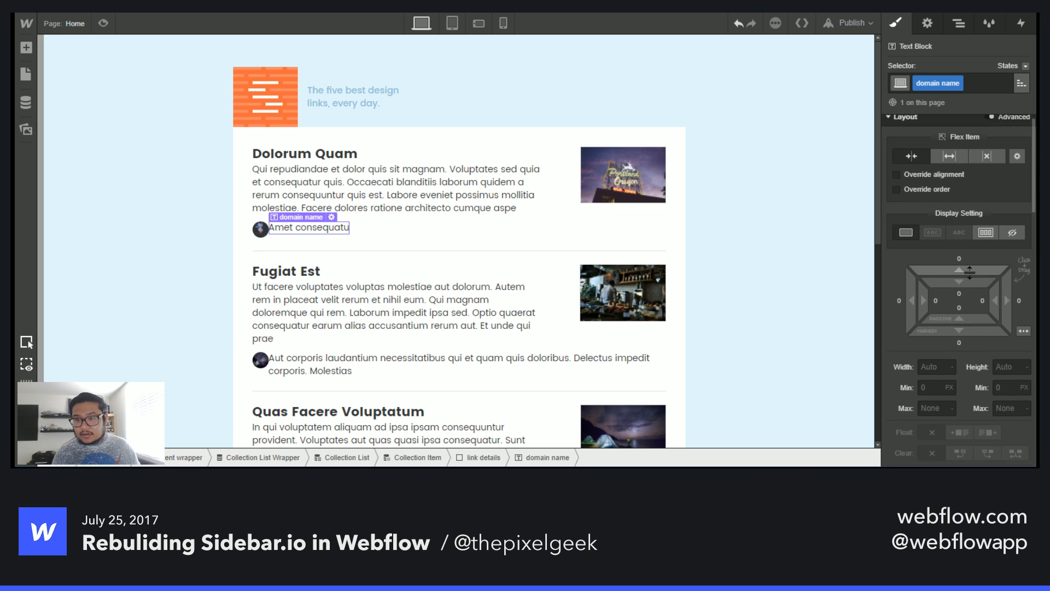
scroll(970, 273, "down", 5)
left_click(910, 211)
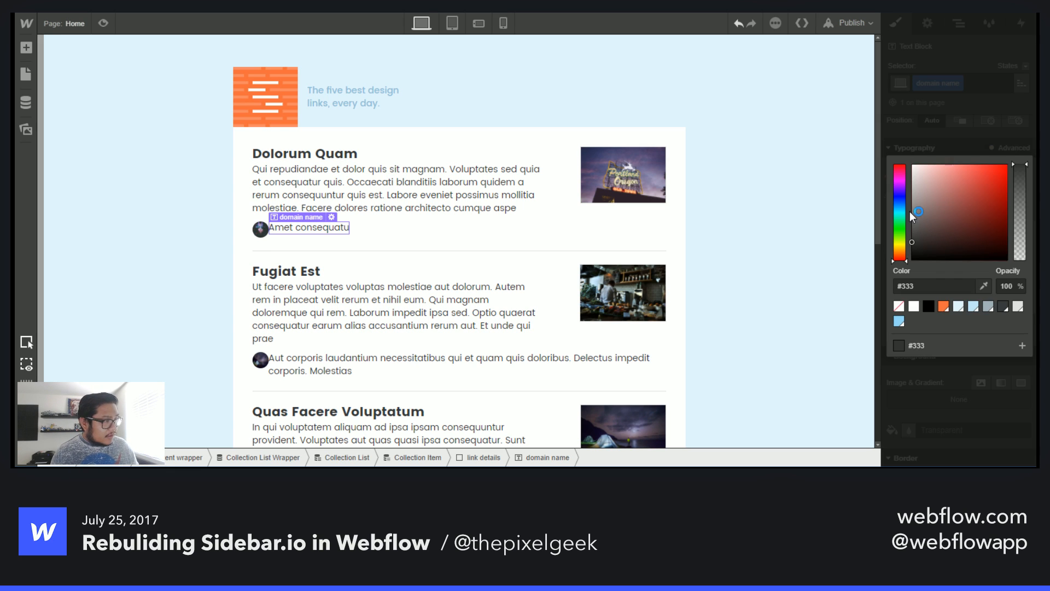
left_click(1018, 307)
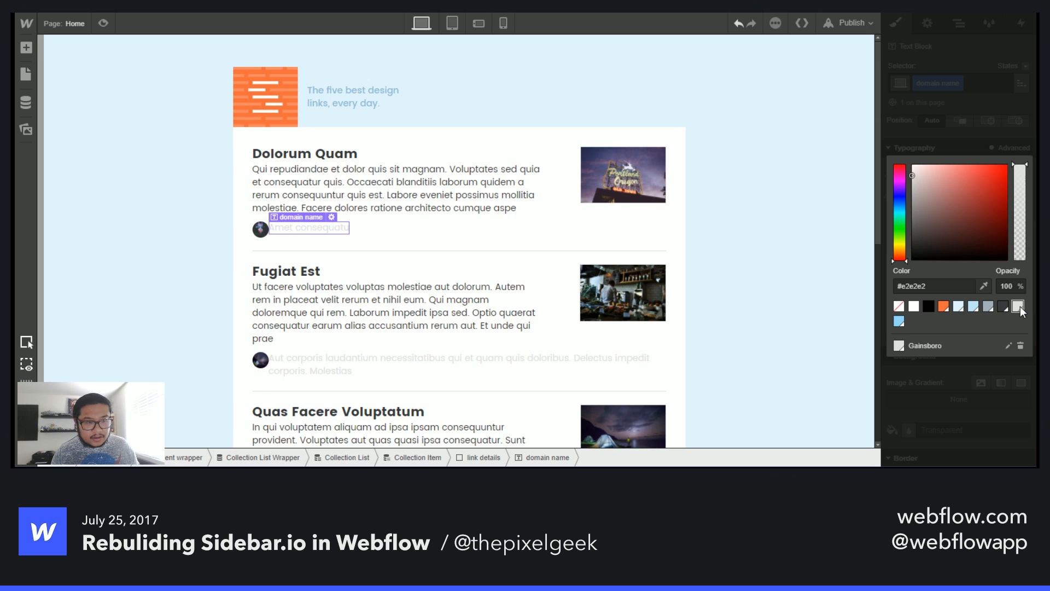
left_click(988, 307)
left_click(961, 127)
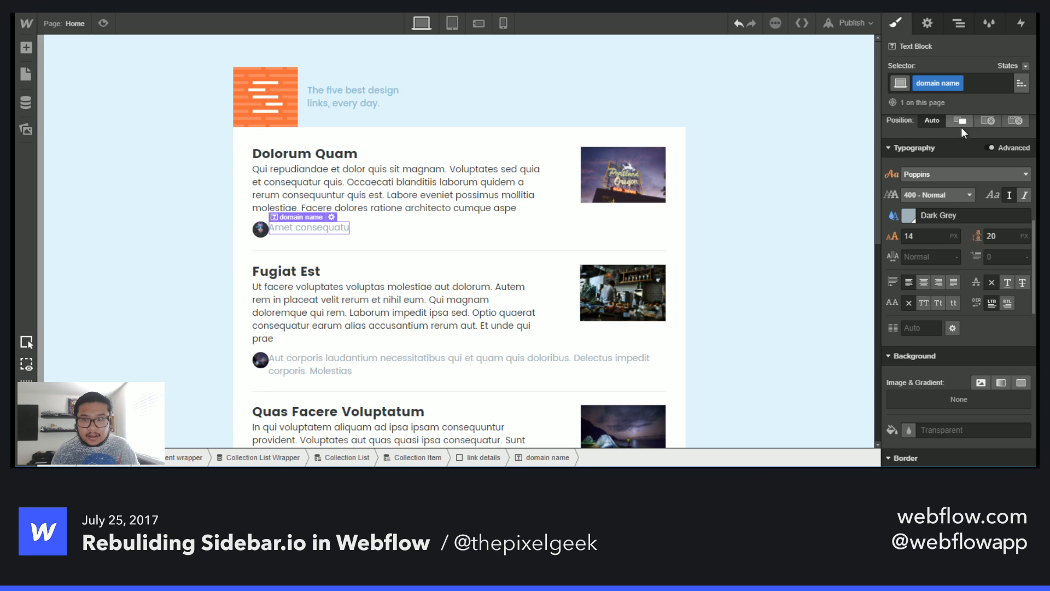
- Set the domain name text to 12 px font size, 18 px line height and italic style
left_click(929, 237)
key("BackSpace")
type("1")
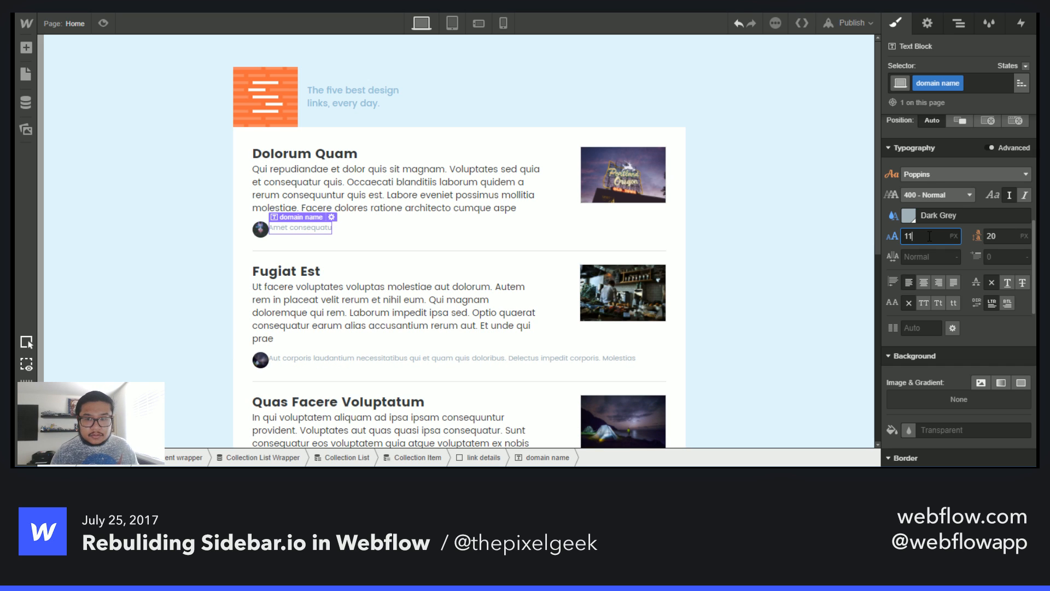
key("Up")
key("Tab")
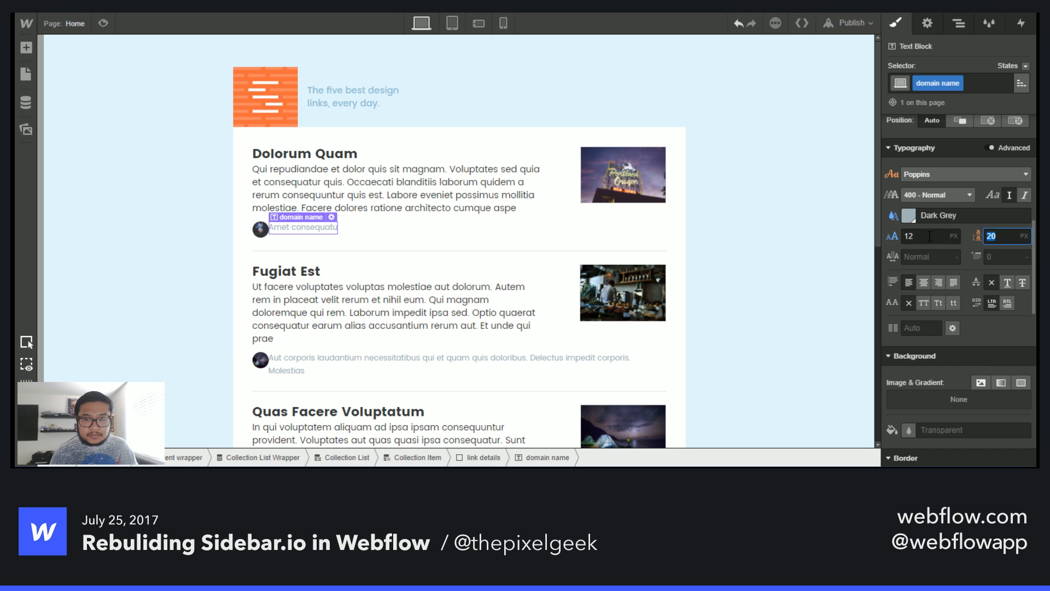
type("17")
key("Up")
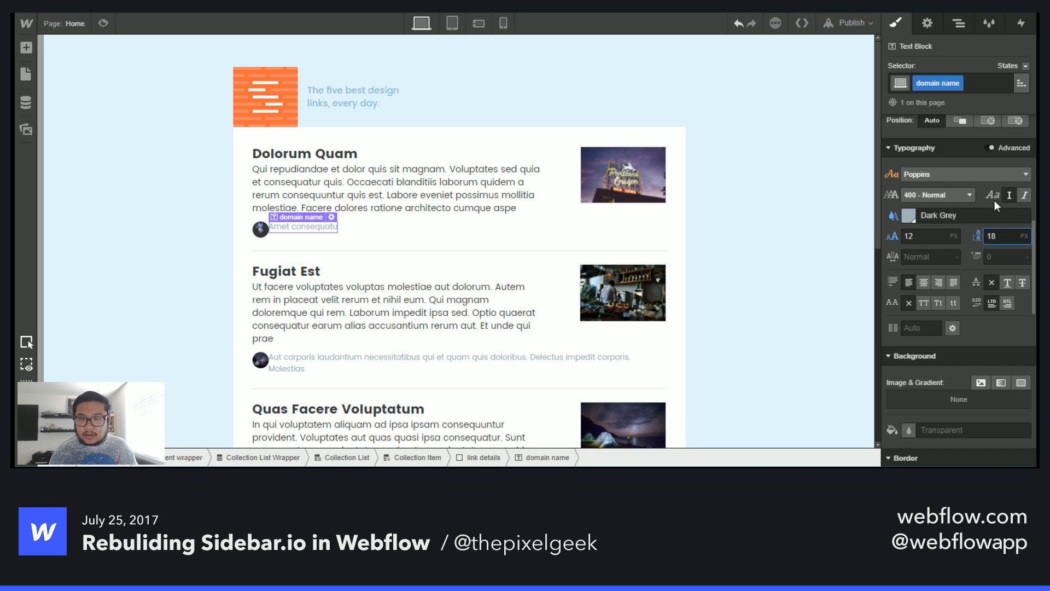
left_click(1026, 195)
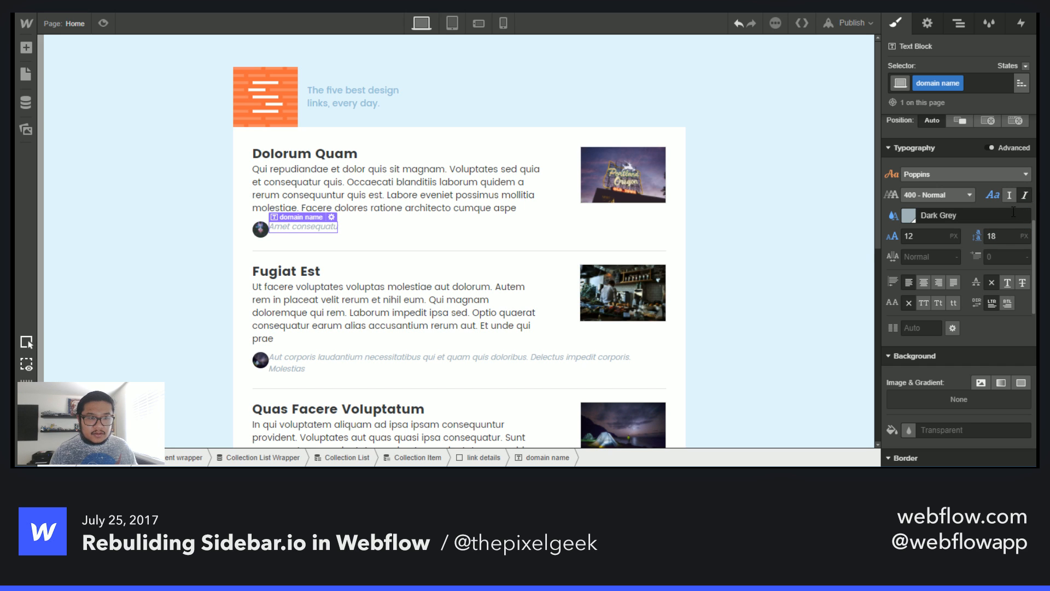
- Give the domain name text block a 10 px left margin
left_click(569, 253)
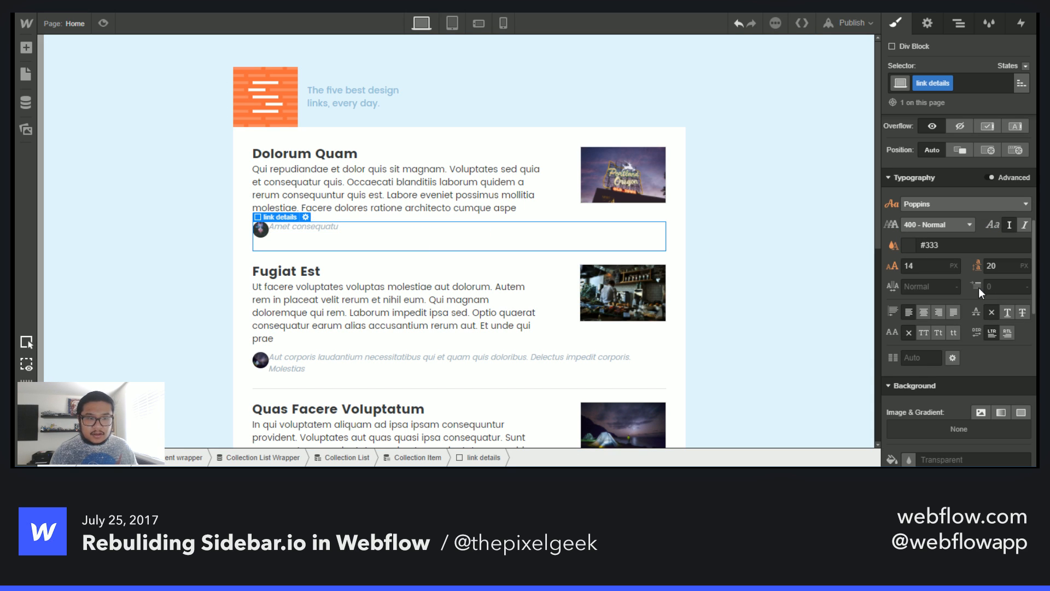
scroll(979, 280, "up", 3)
scroll(979, 280, "up", 5)
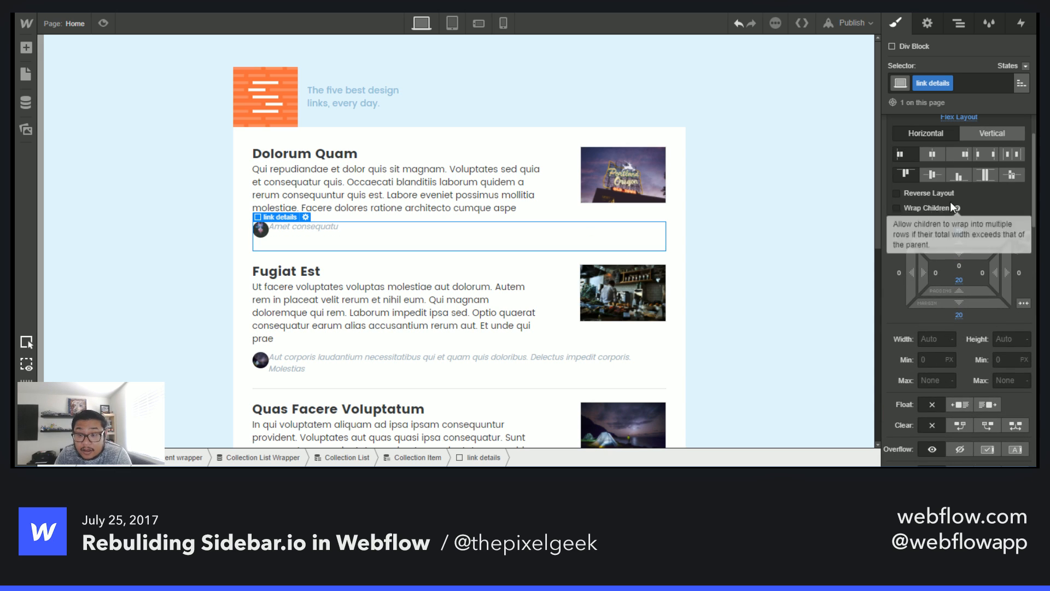
left_click(304, 229)
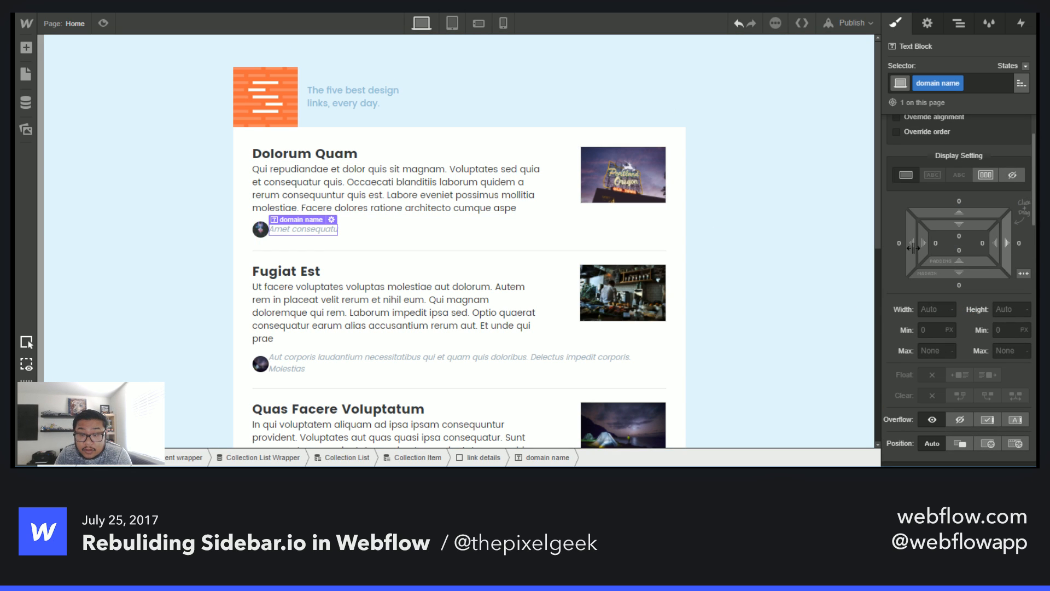
left_click_drag(904, 243, 894, 243)
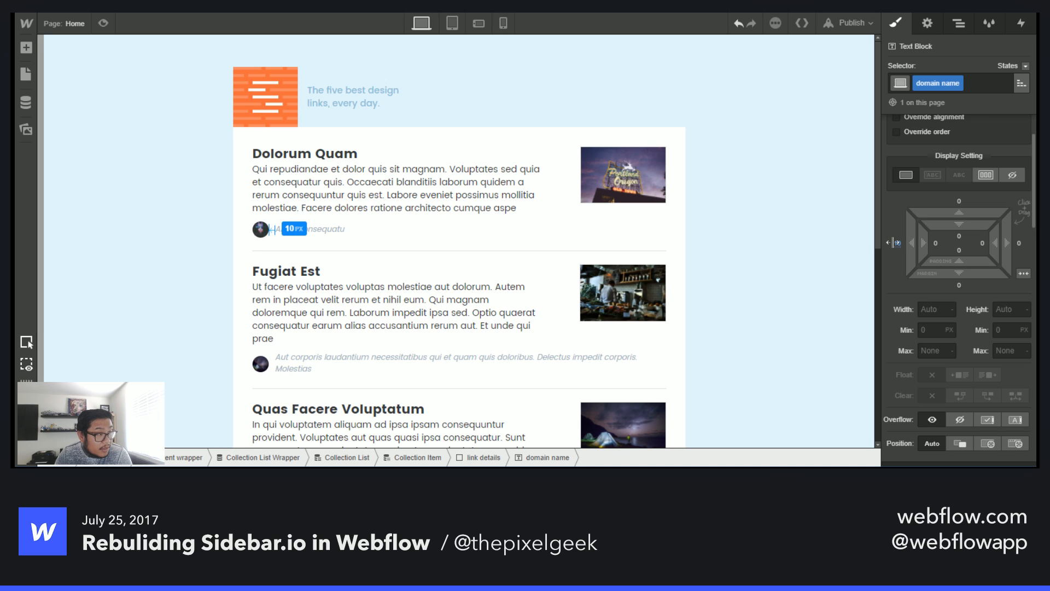
left_click_drag(894, 243, 894, 243)
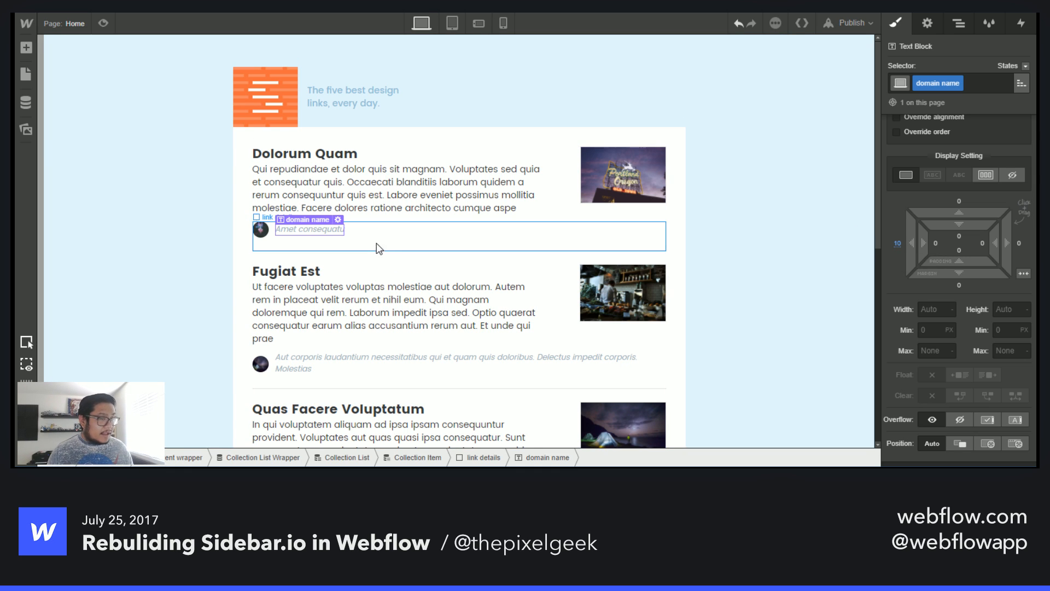
- Switch to the browser and inspect the markup of the ellipsis icon on the original Sidebar.io link row in developer tools
key("a")
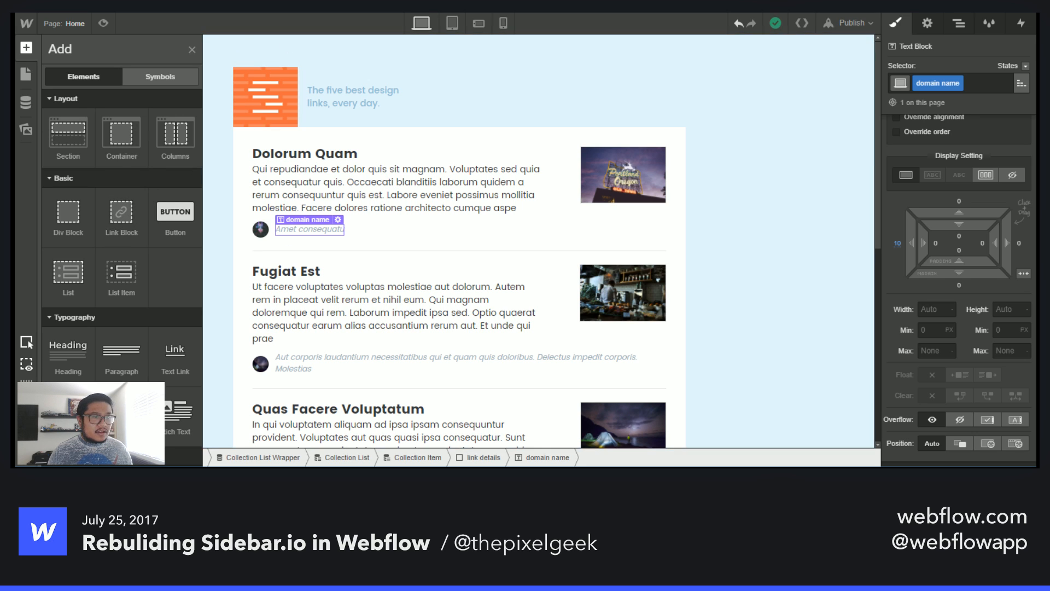
key("ctrl+Tab")
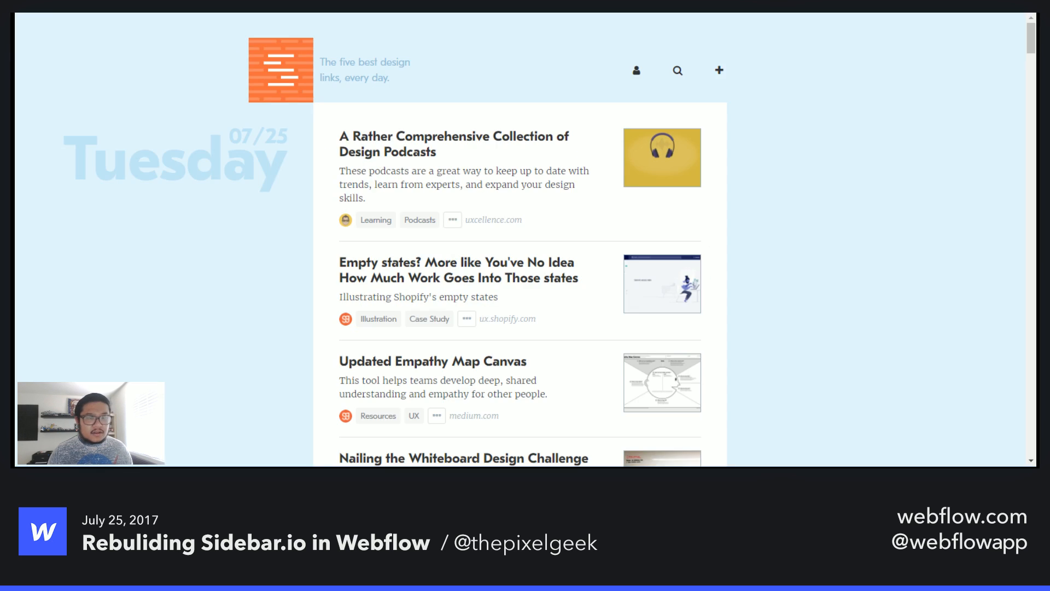
right_click(455, 221)
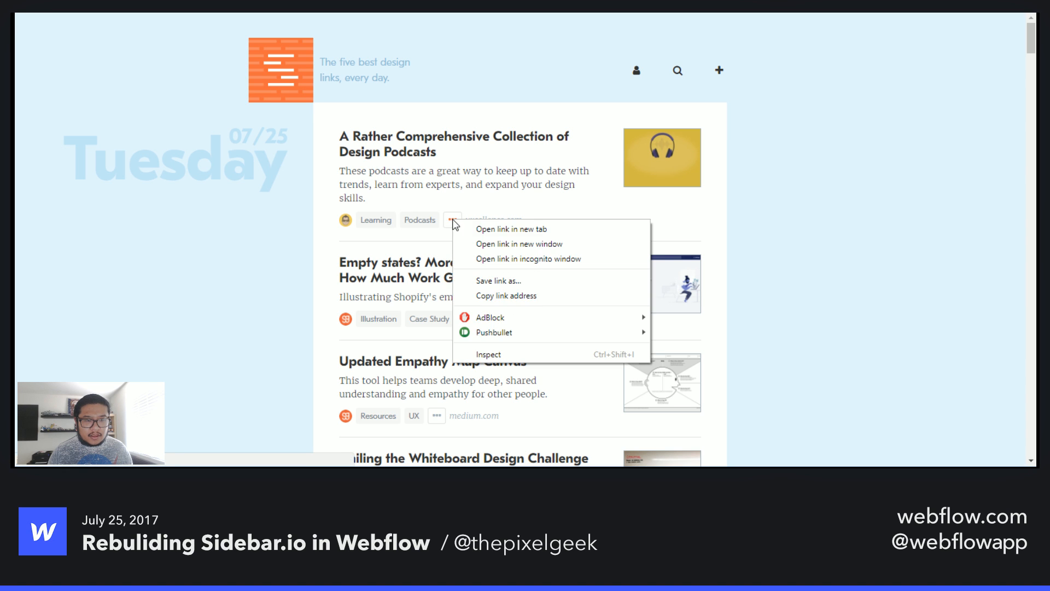
left_click(511, 354)
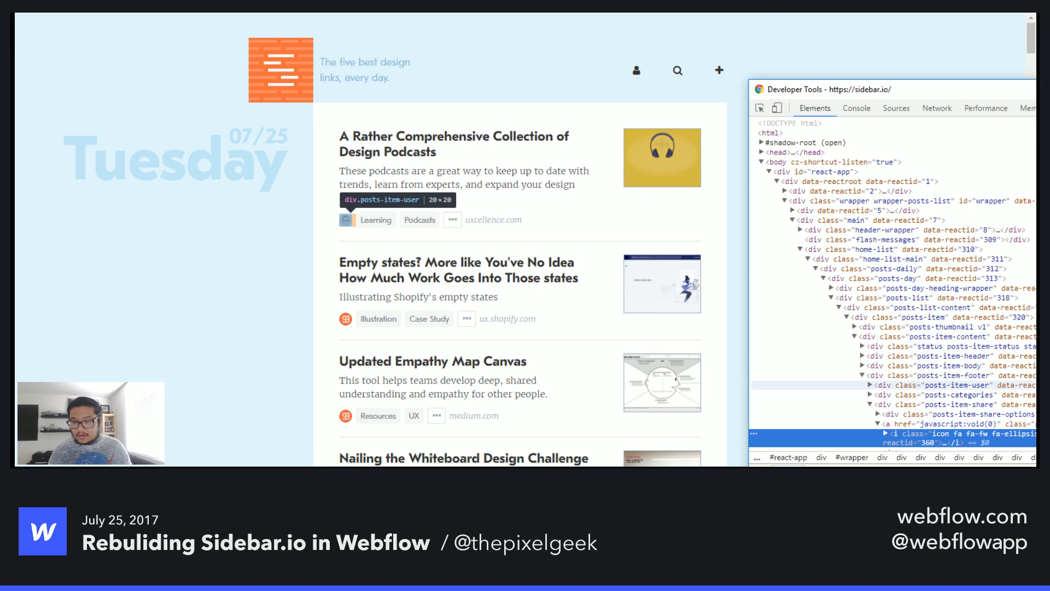
scroll(903, 394, "down", 1)
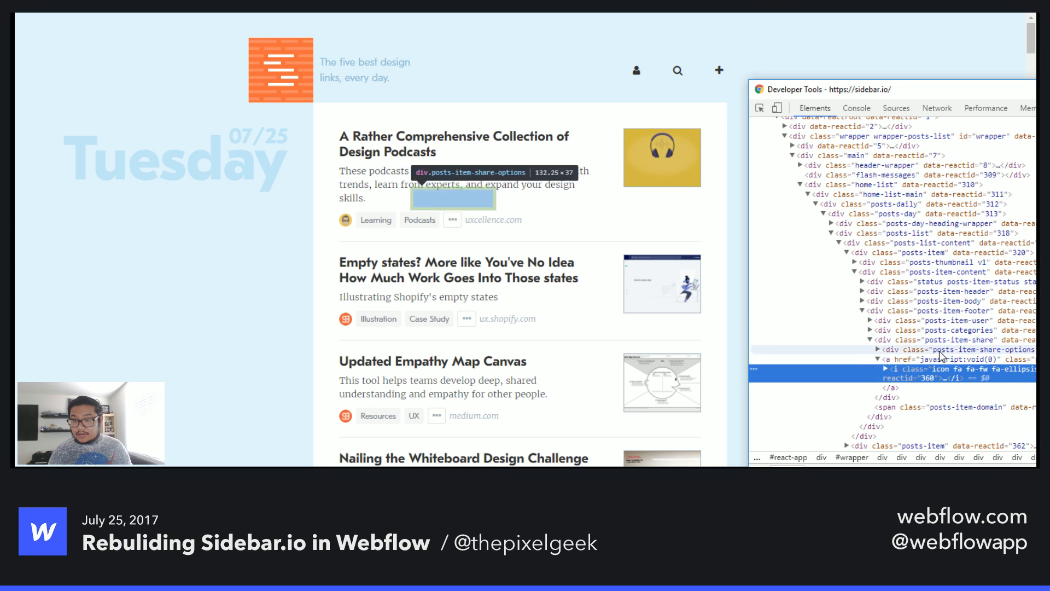
left_click_drag(884, 89, 704, 51)
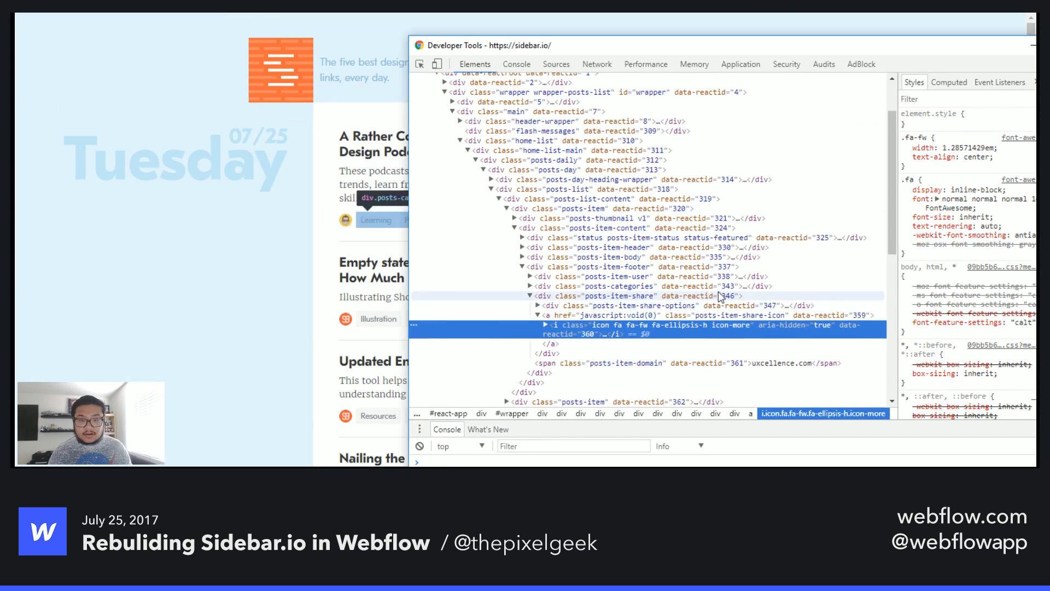
double_click(649, 325)
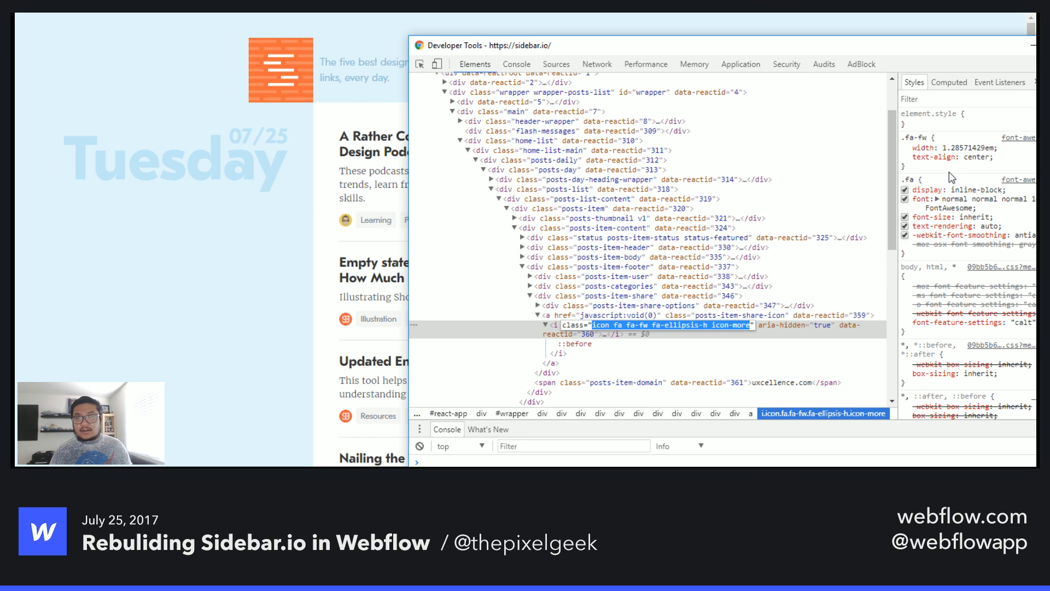
key("F12")
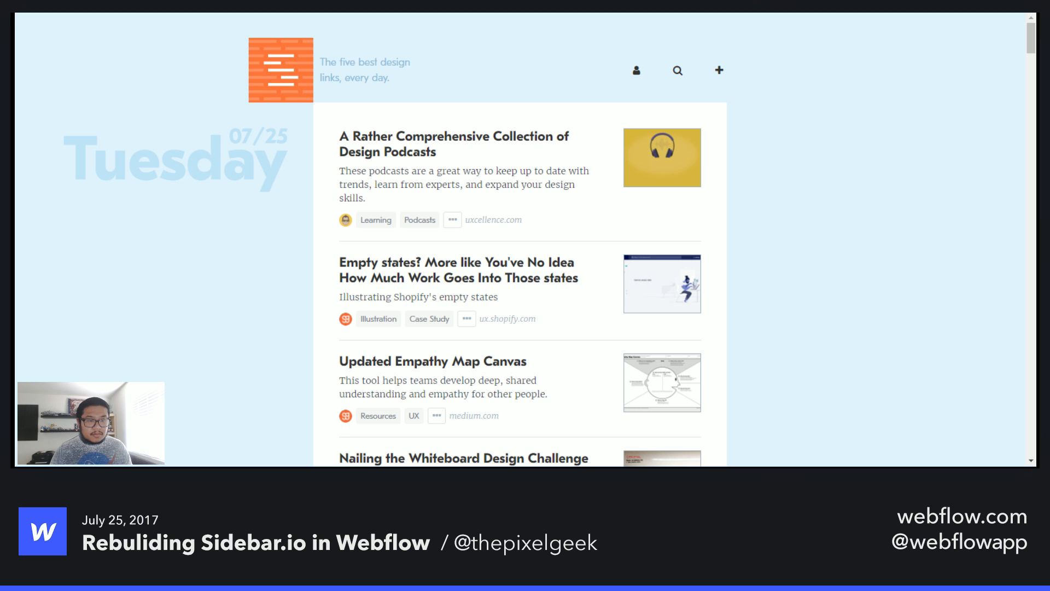
- Return to Webflow and set the logo row's left margin to -100 px
key("alt+Tab")
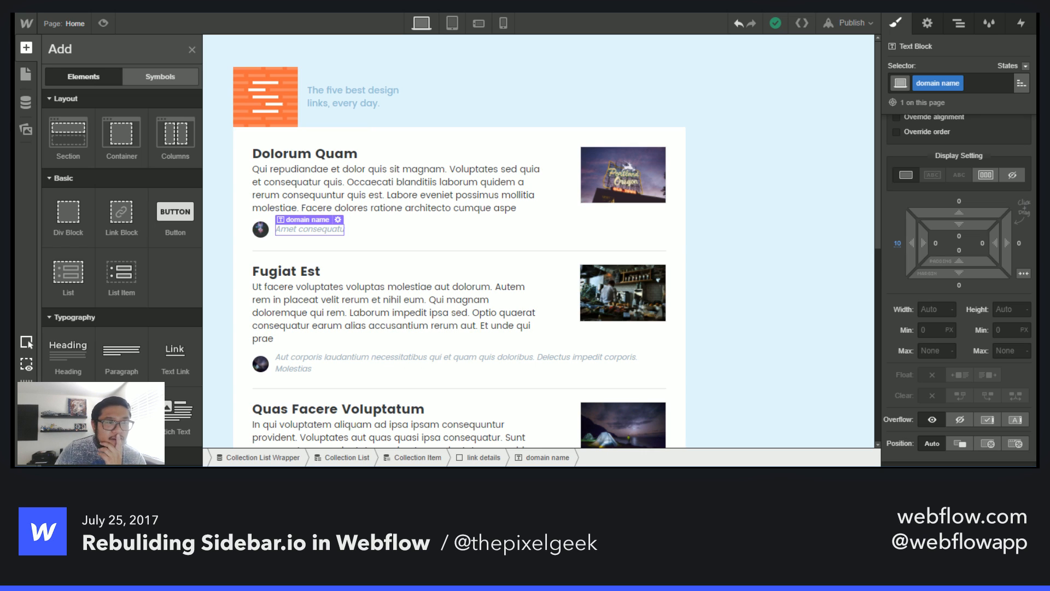
left_click(474, 70)
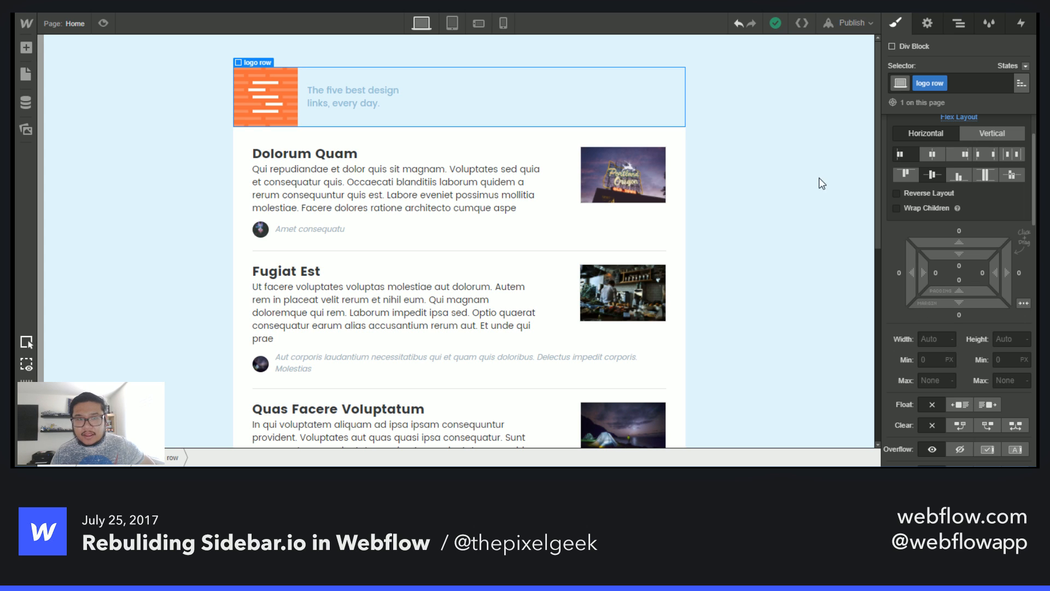
left_click(956, 24)
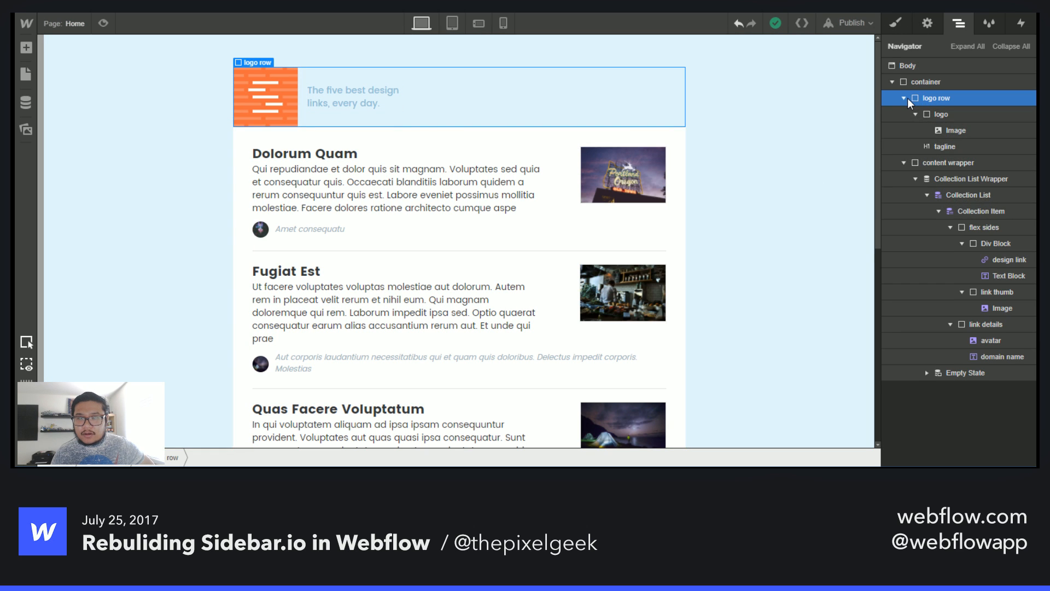
left_click(896, 25)
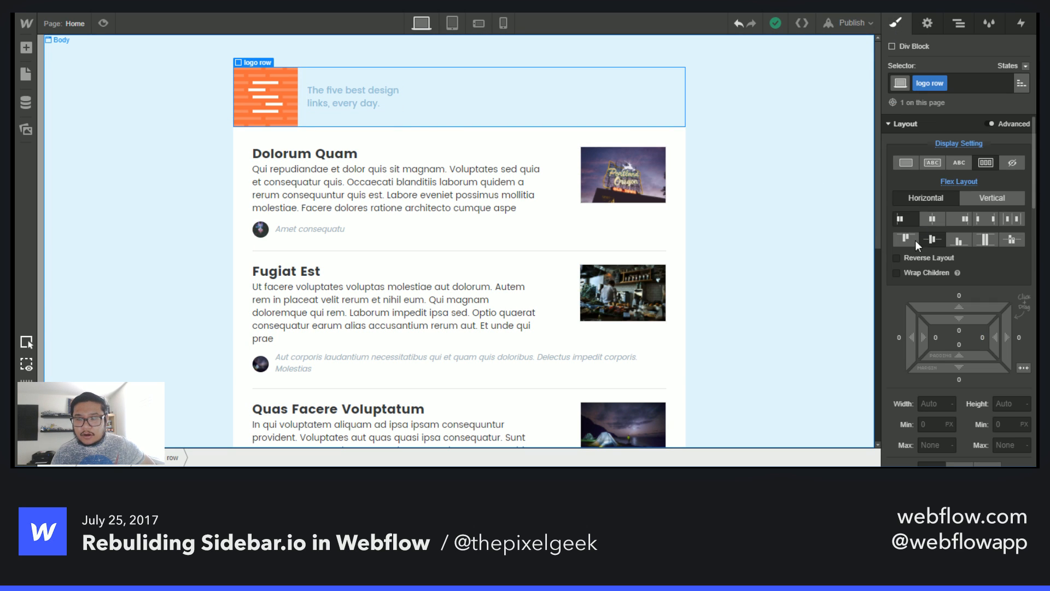
left_click(896, 336)
type("-100")
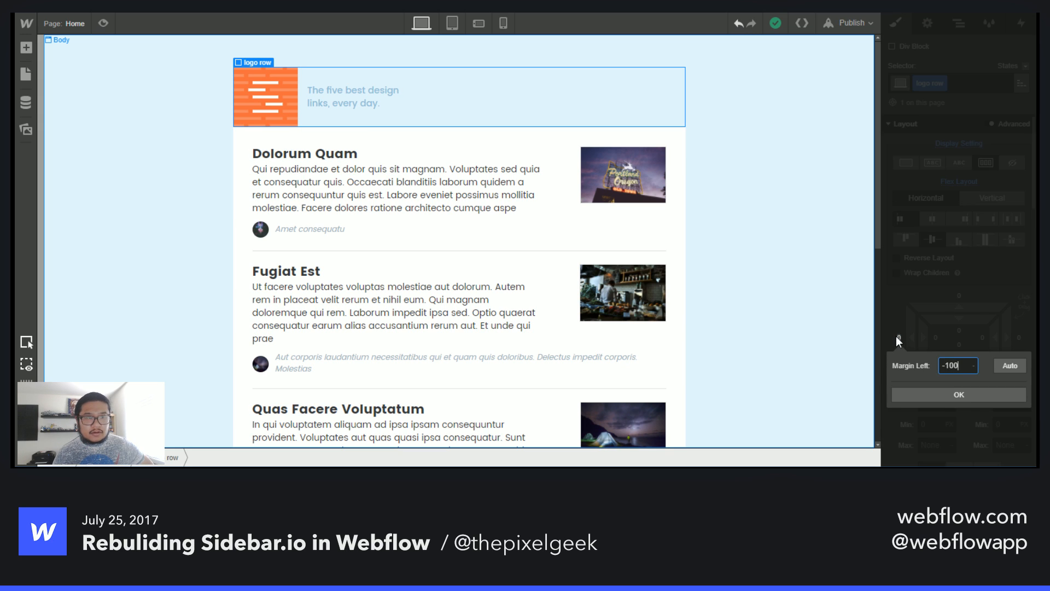
key("Return")
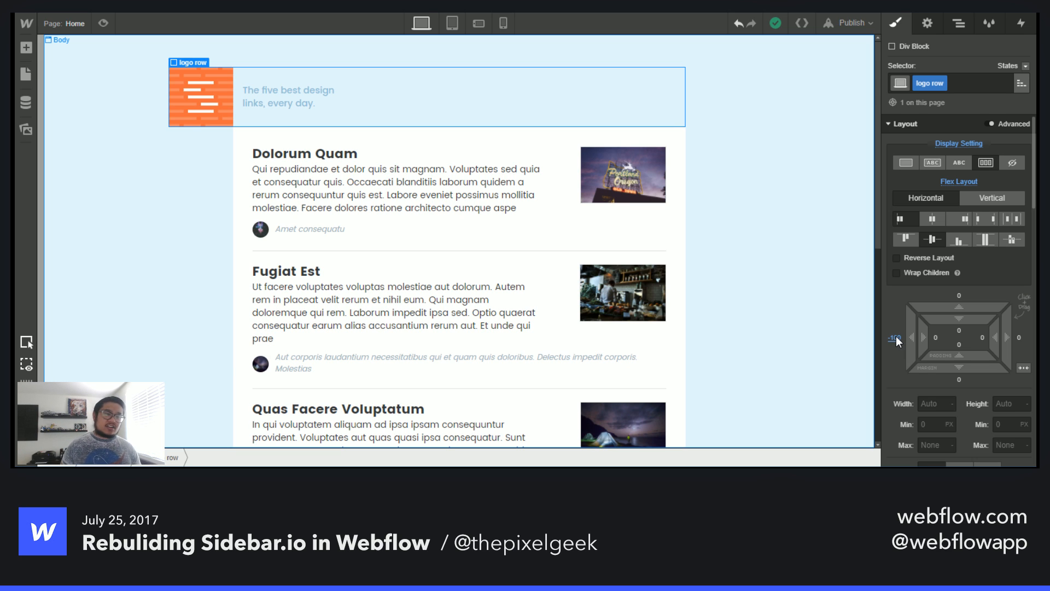
left_click(410, 245)
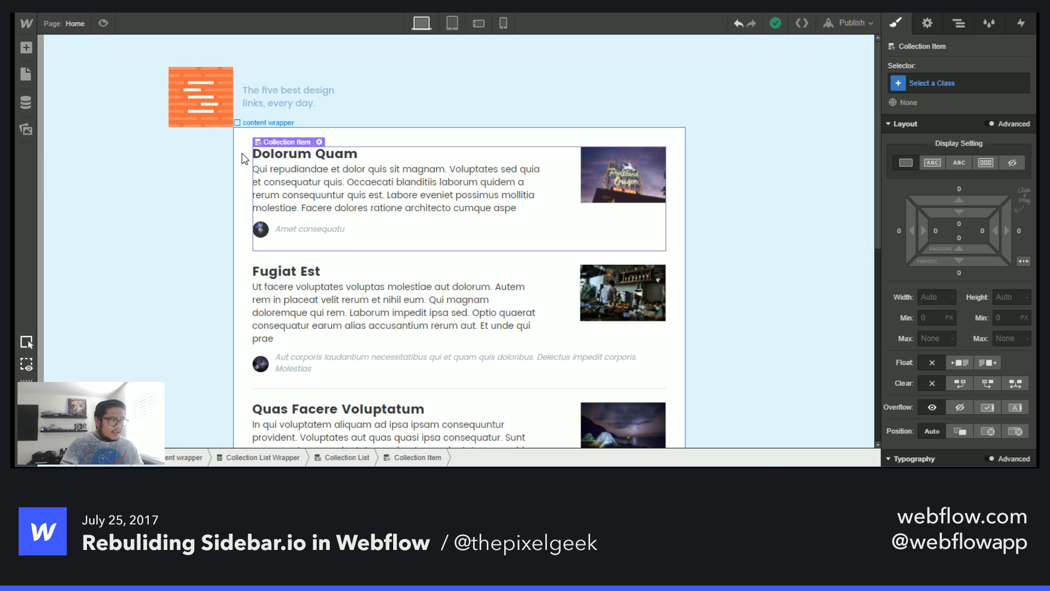
- Compare the original Sidebar.io page with the link rows on the Webflow canvas
key("ctrl+Tab")
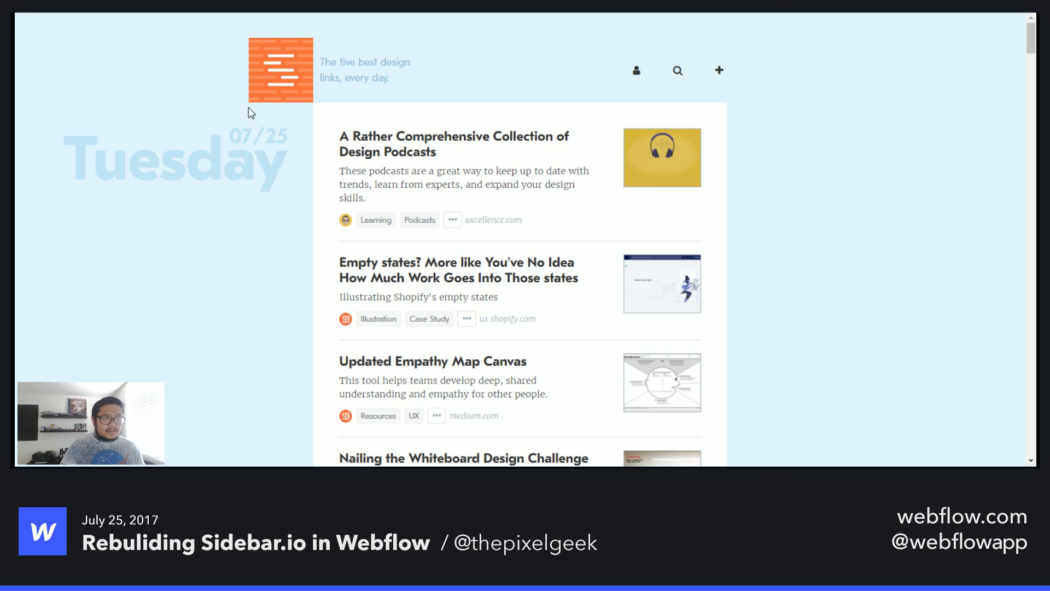
key("ctrl+shift+Tab")
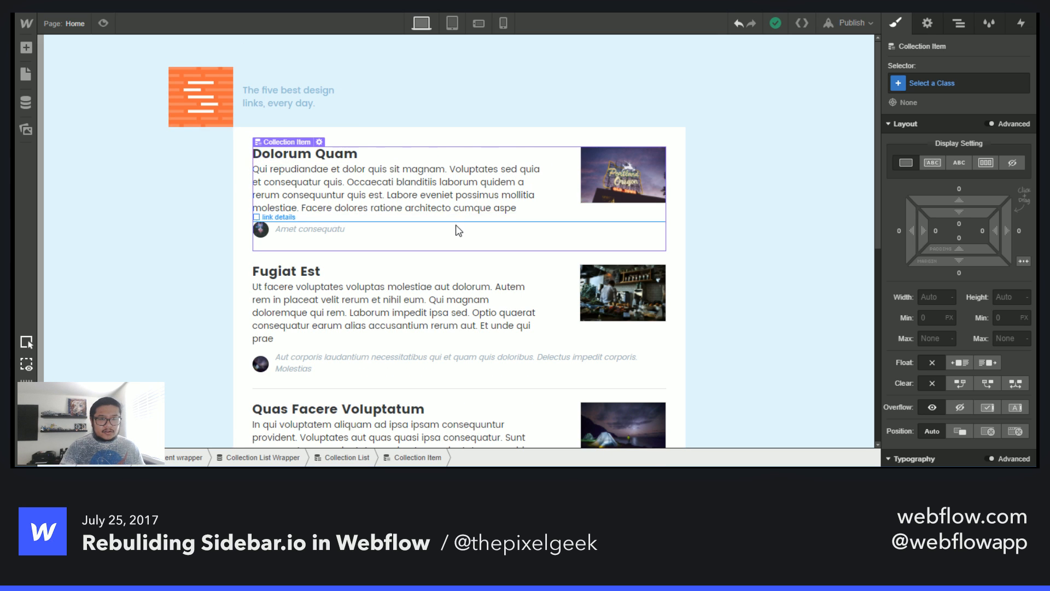
scroll(481, 122, "down", 3)
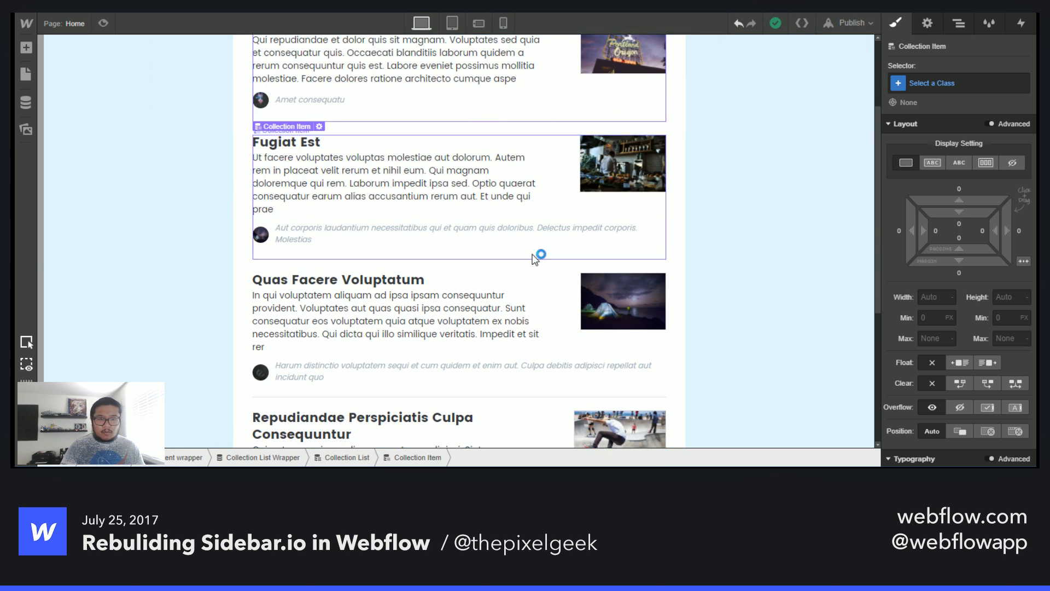
scroll(535, 255, "down", 5)
scroll(524, 262, "up", 6)
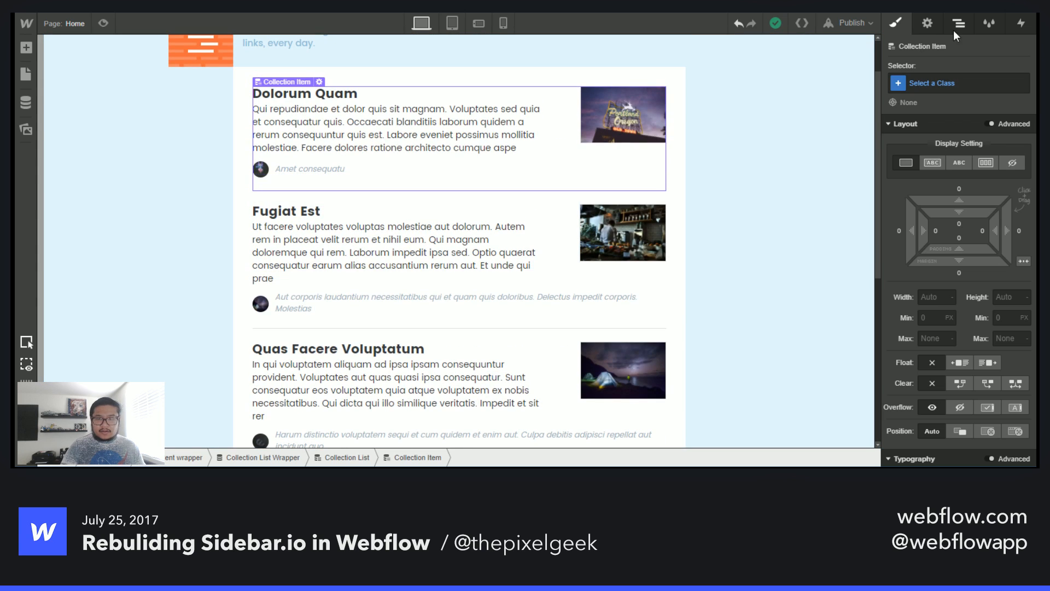
- Select the Collection List Wrapper and give it a class named Collection List Wrapper
left_click(957, 24)
left_click(927, 147)
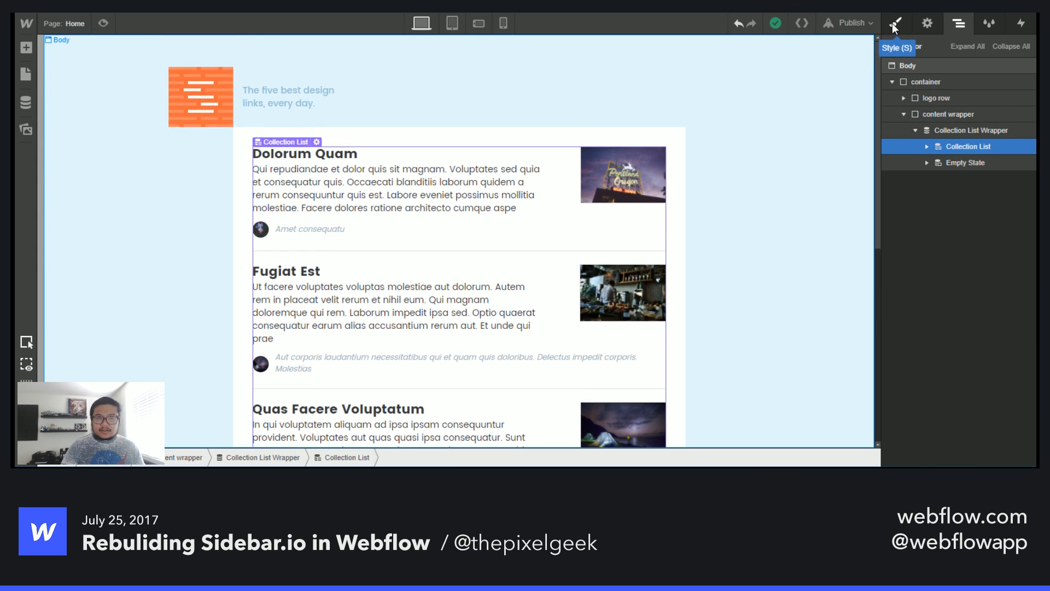
left_click(966, 130)
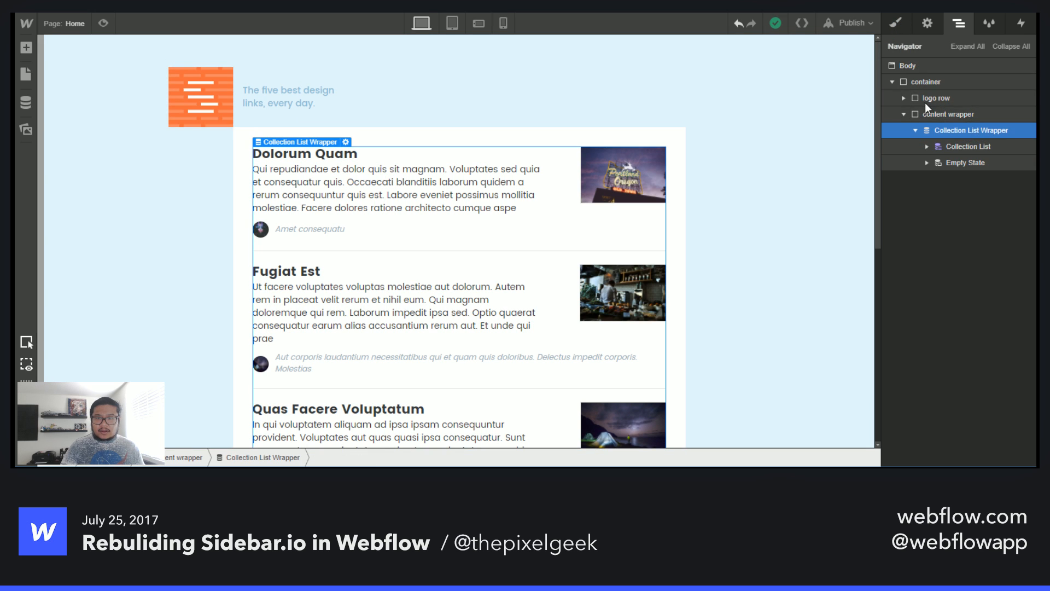
left_click(894, 24)
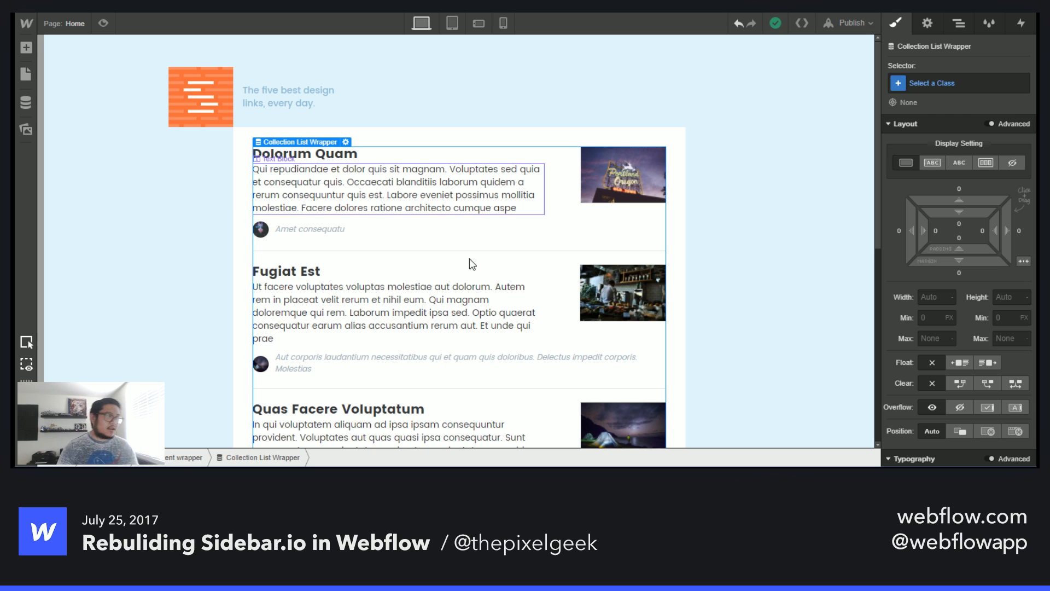
key("a")
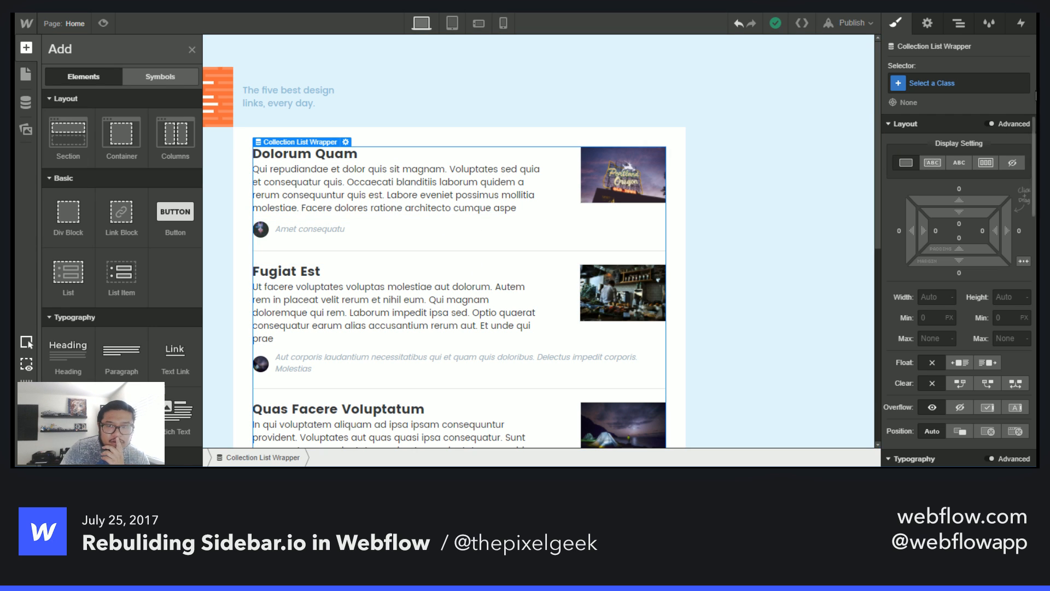
left_click(960, 431)
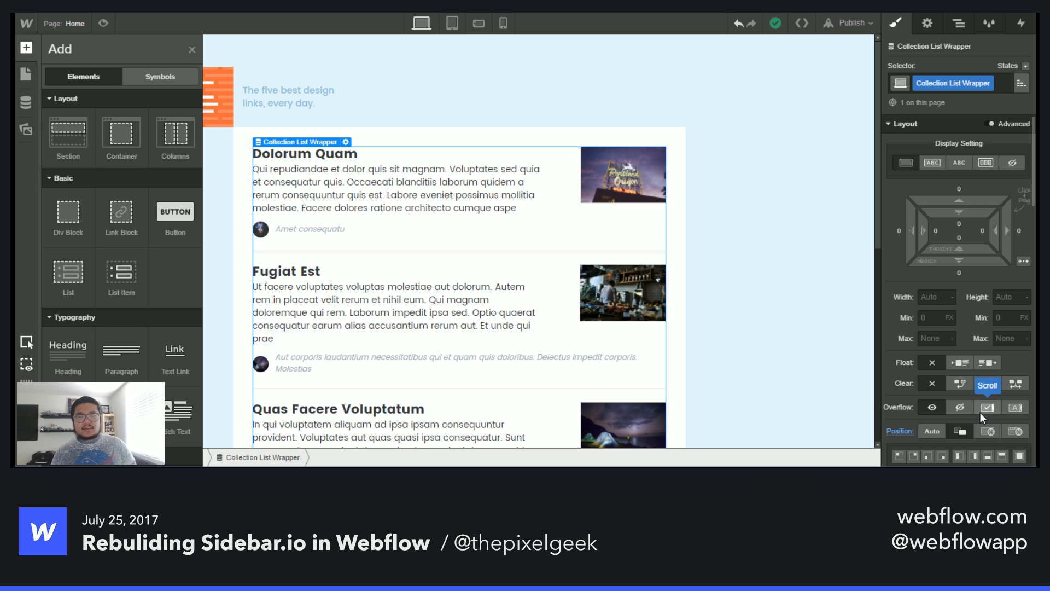
- Add a Text Block at the top of the Collection Item, above the flex sides row
left_click(391, 164)
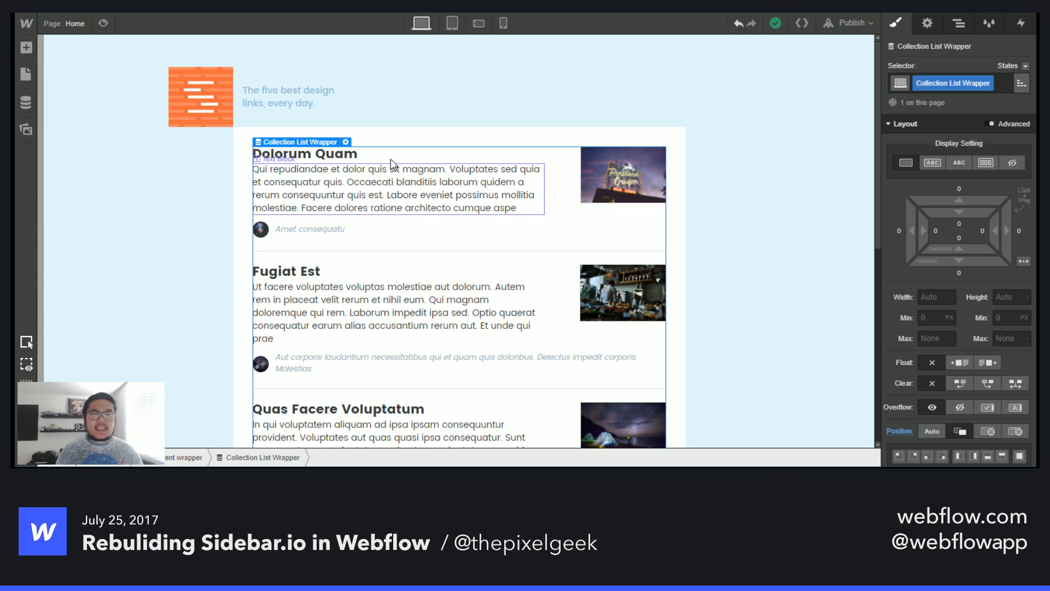
left_click(959, 23)
left_click(928, 147)
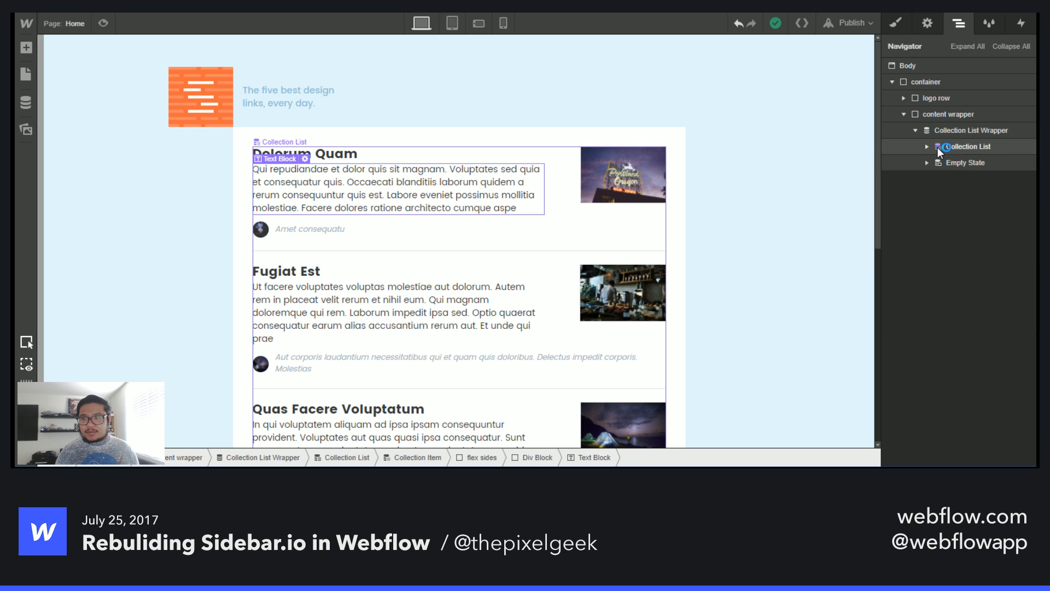
left_click(982, 133)
left_click(928, 146)
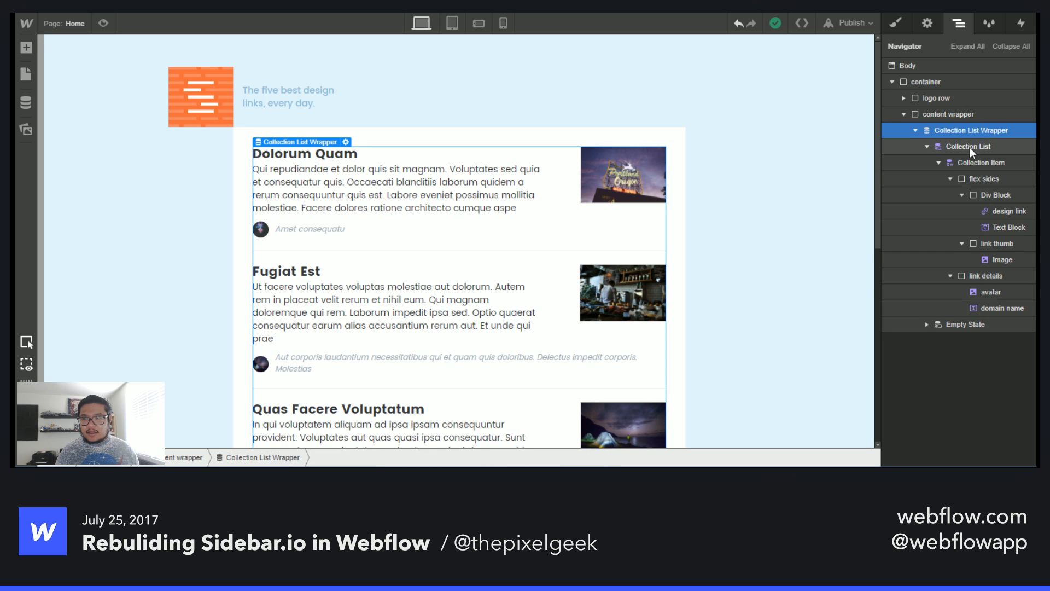
left_click(970, 147)
key("a")
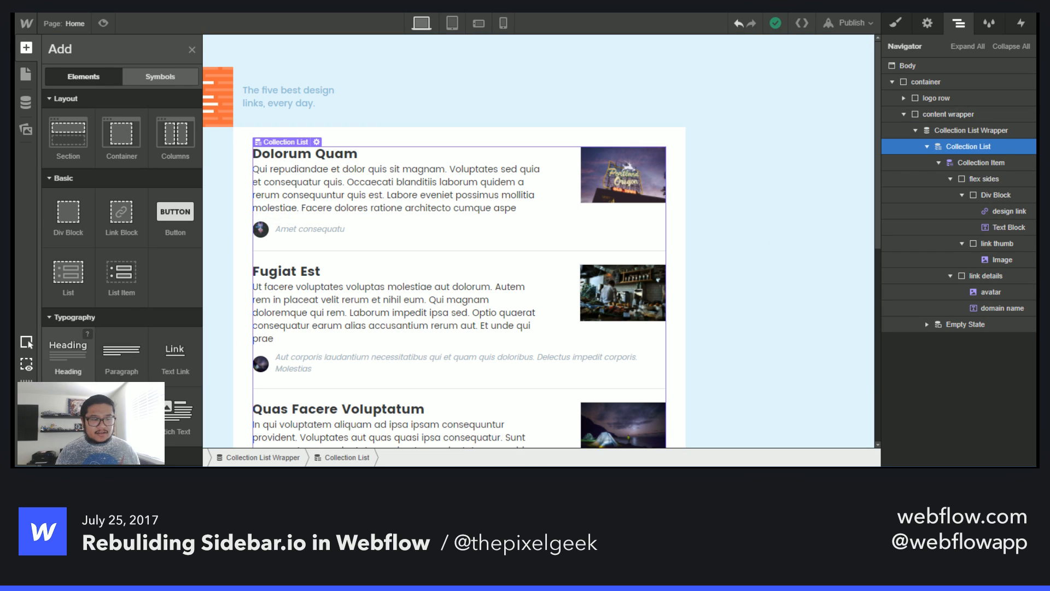
left_click_drag(68, 415, 996, 176)
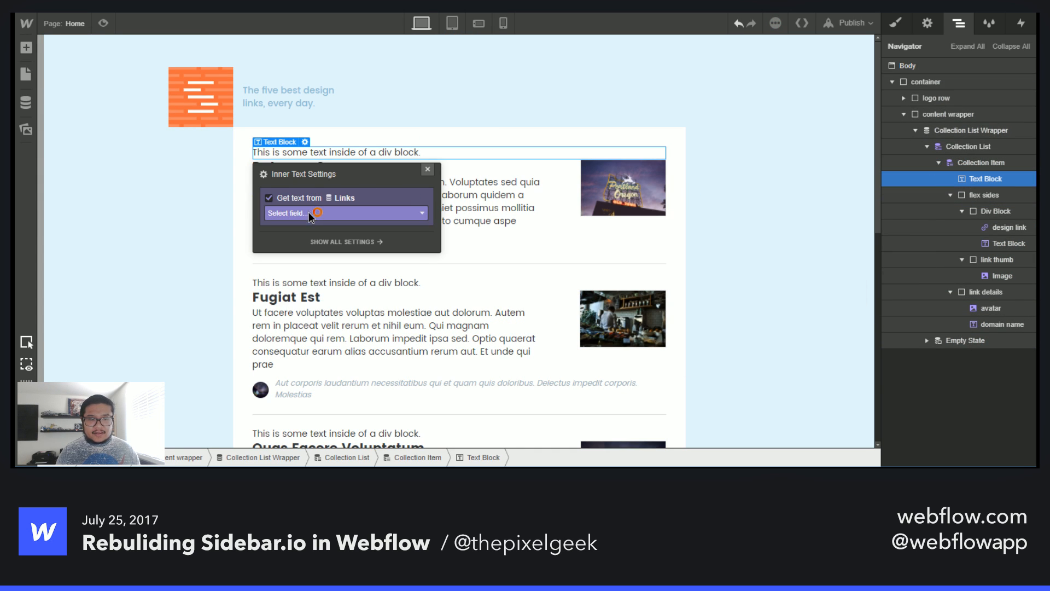
- Bind the new text block to the link's Date field, formatted as the full weekday name
left_click(309, 212)
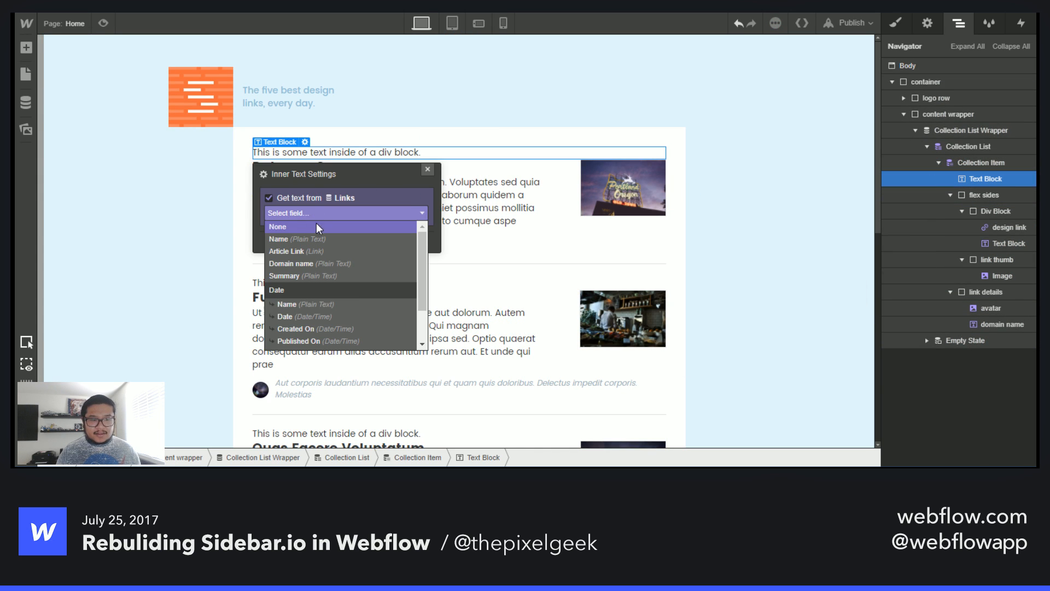
left_click(353, 317)
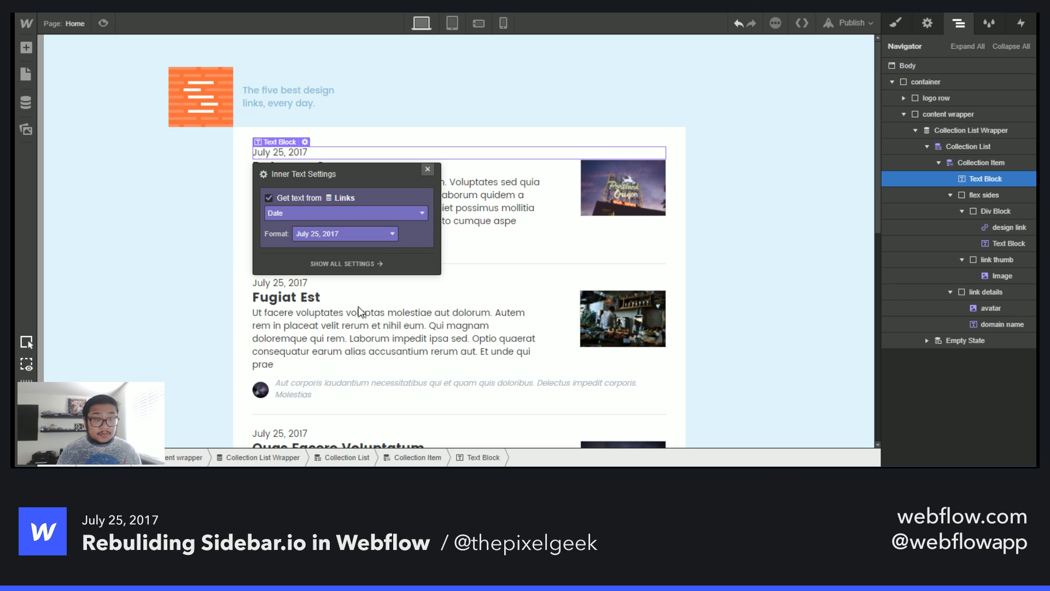
left_click(344, 236)
scroll(334, 274, "down", 3)
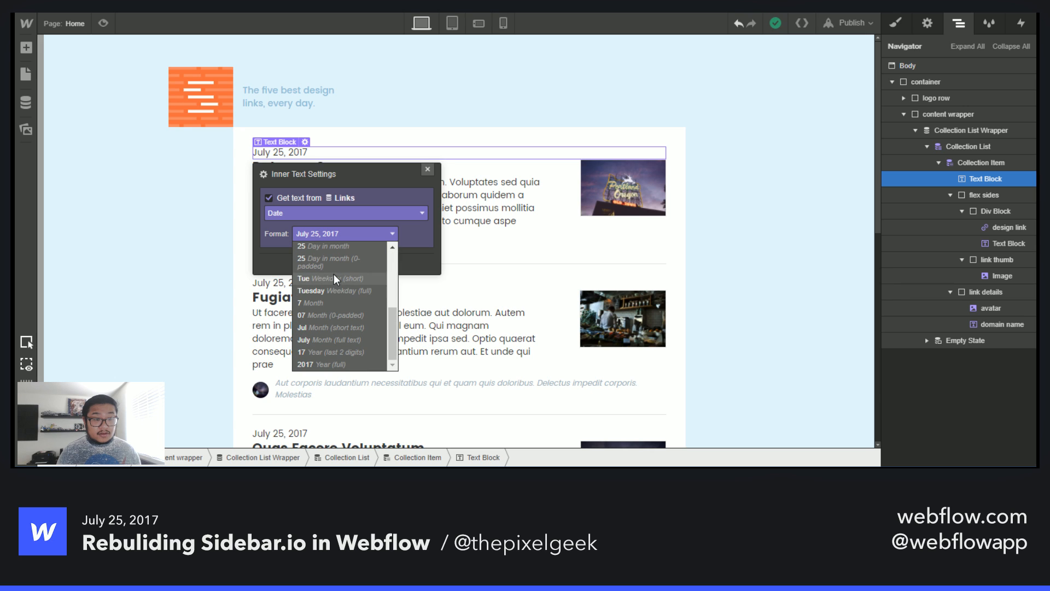
left_click(330, 290)
left_click(428, 169)
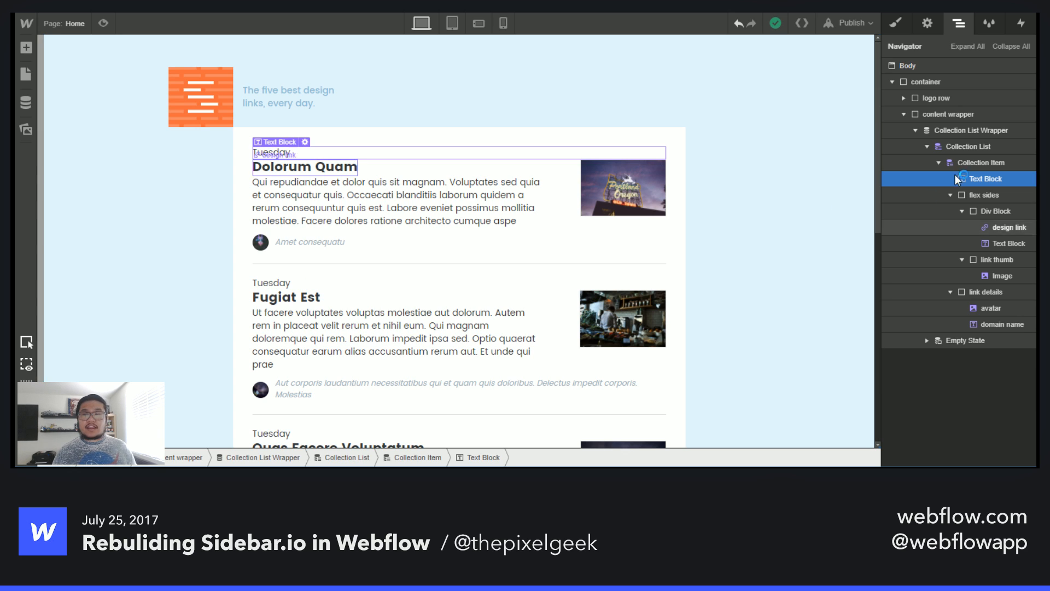
- Add a new Collection List above the existing wrapper and connect it to the Link dates collection
left_click(964, 134)
key("a")
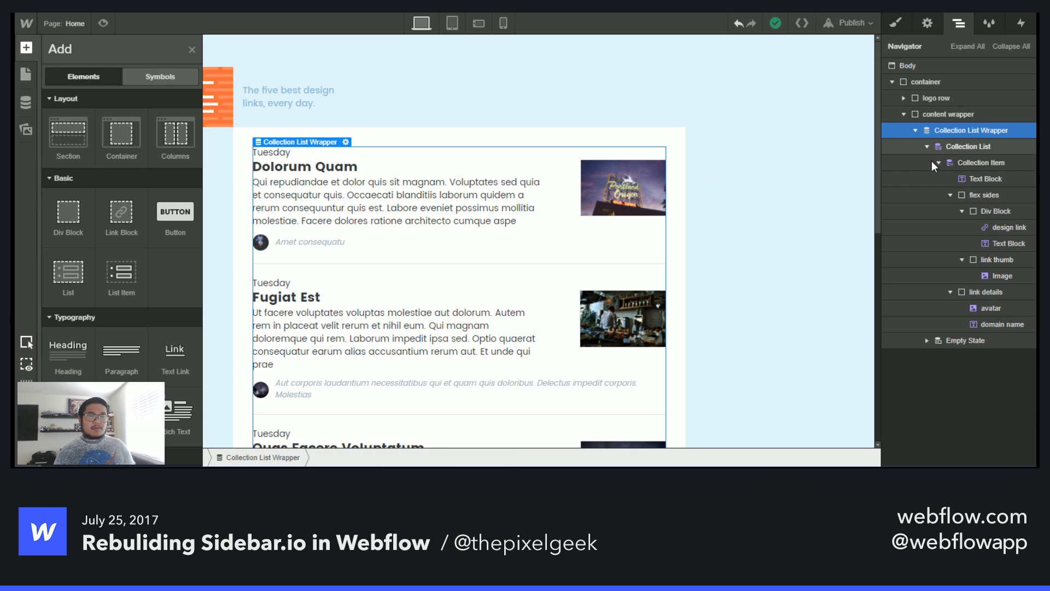
scroll(120, 247, "down", 5)
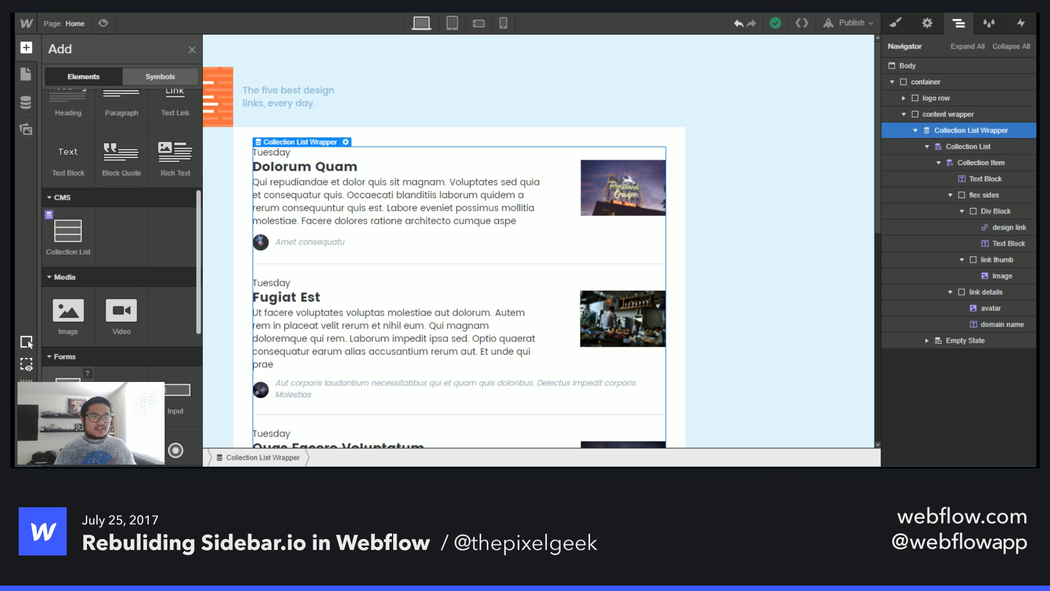
left_click_drag(69, 235, 954, 146)
left_click(356, 331)
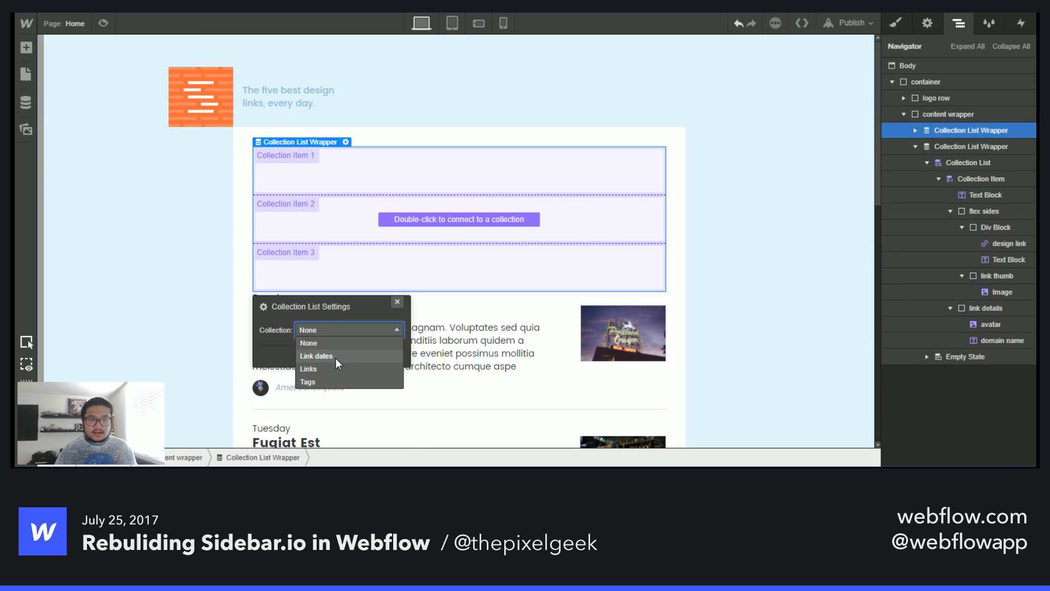
left_click(336, 358)
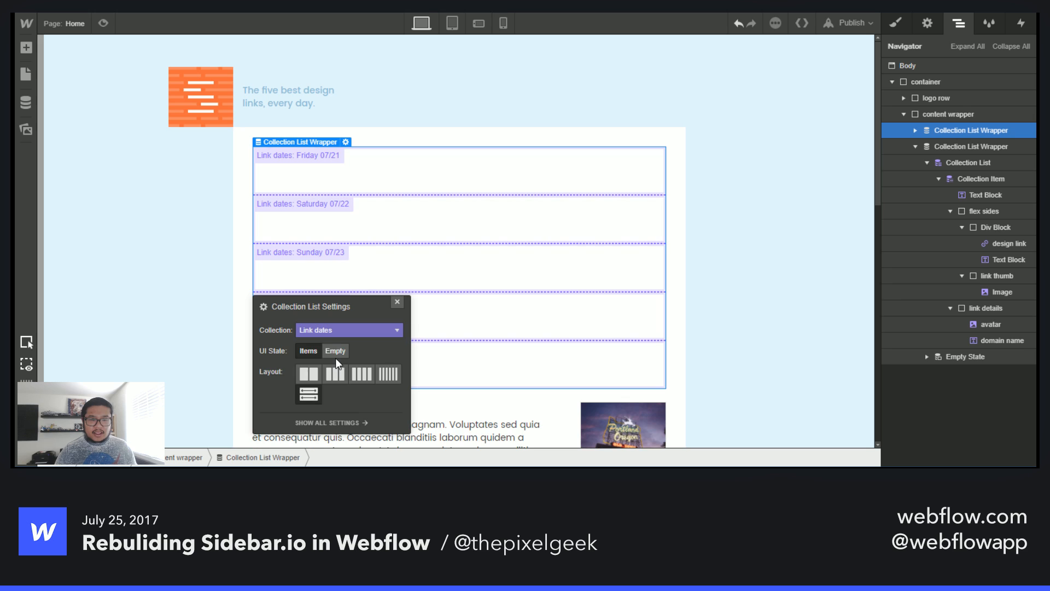
left_click(397, 302)
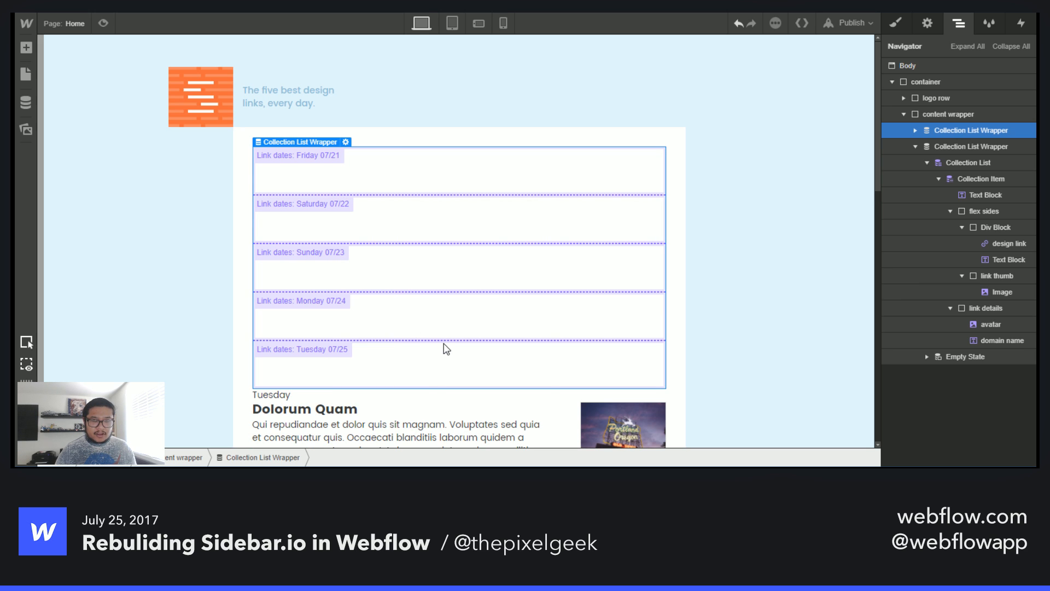
- Review the new date list on the canvas and the date heading on the original site
scroll(447, 349, "down", 3)
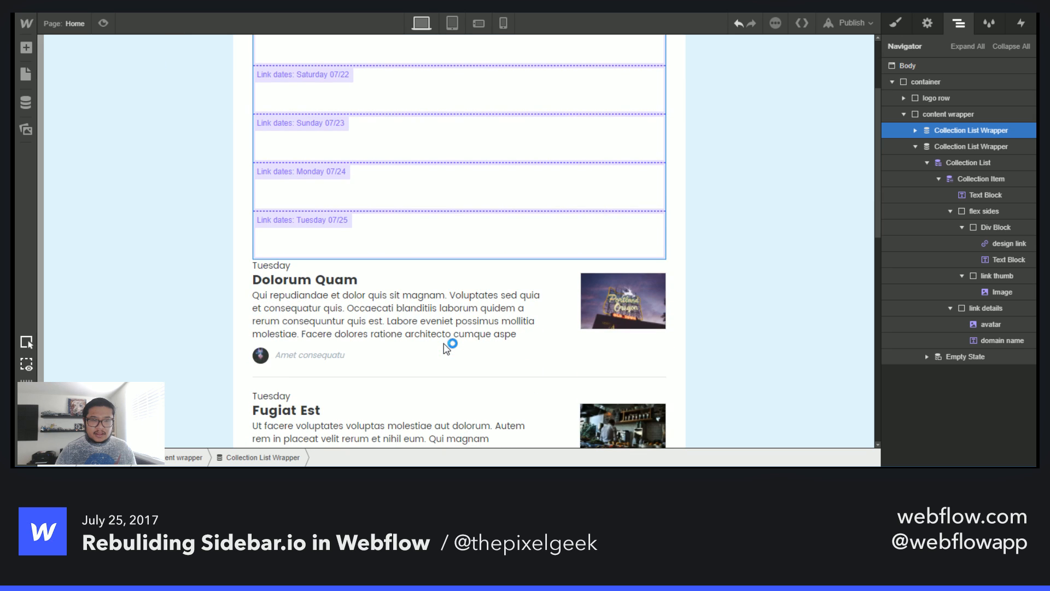
scroll(441, 290, "up", 3)
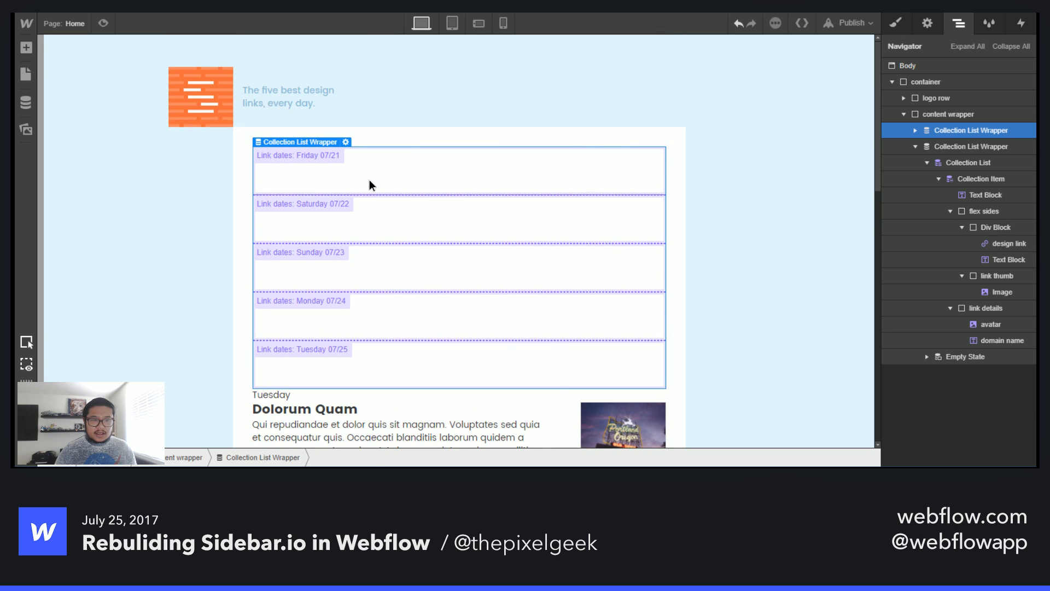
left_click(369, 179)
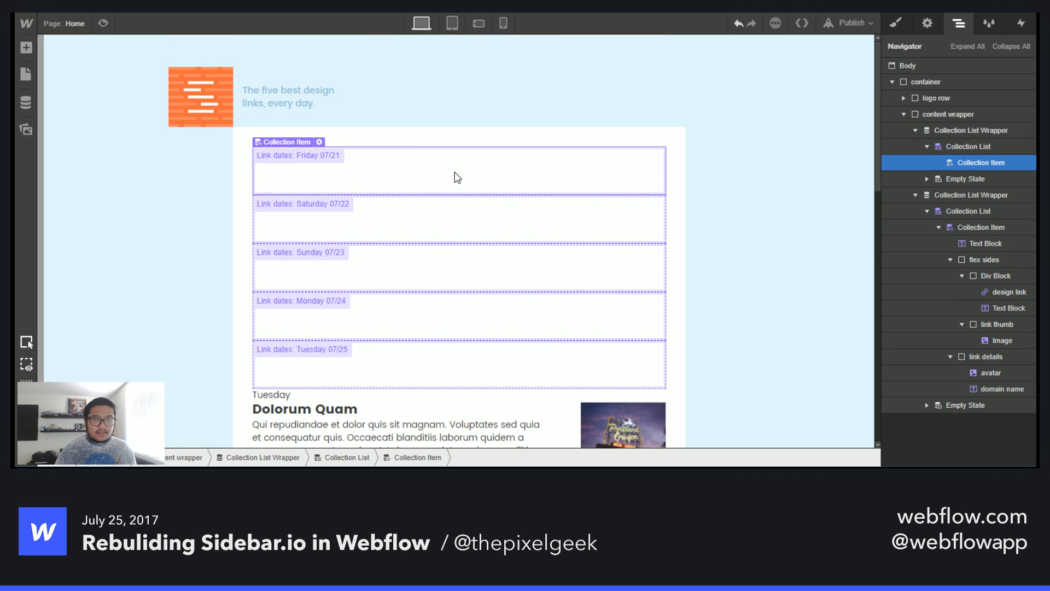
key("a")
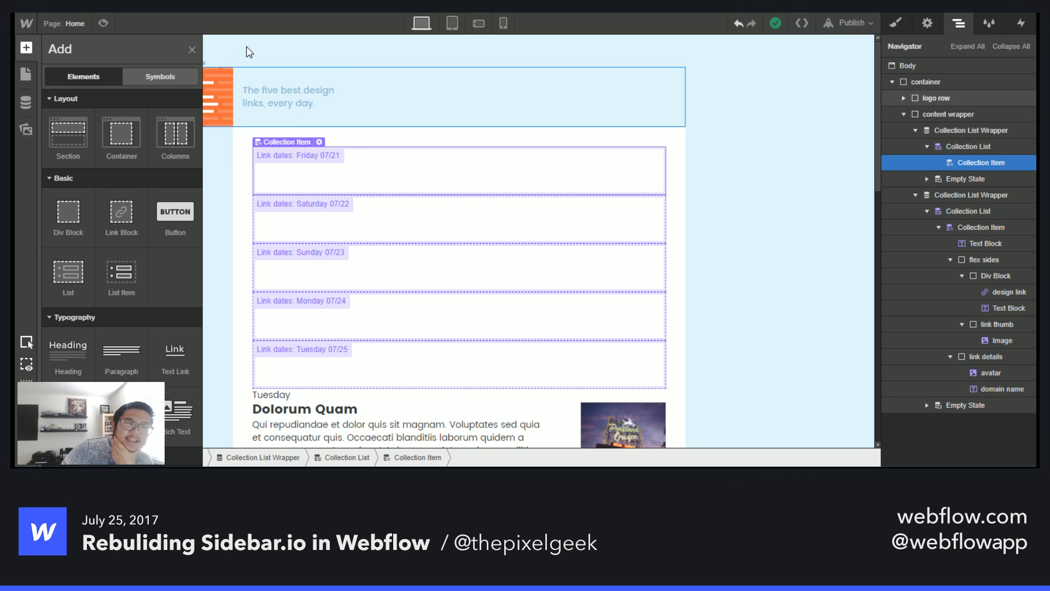
left_click(192, 51)
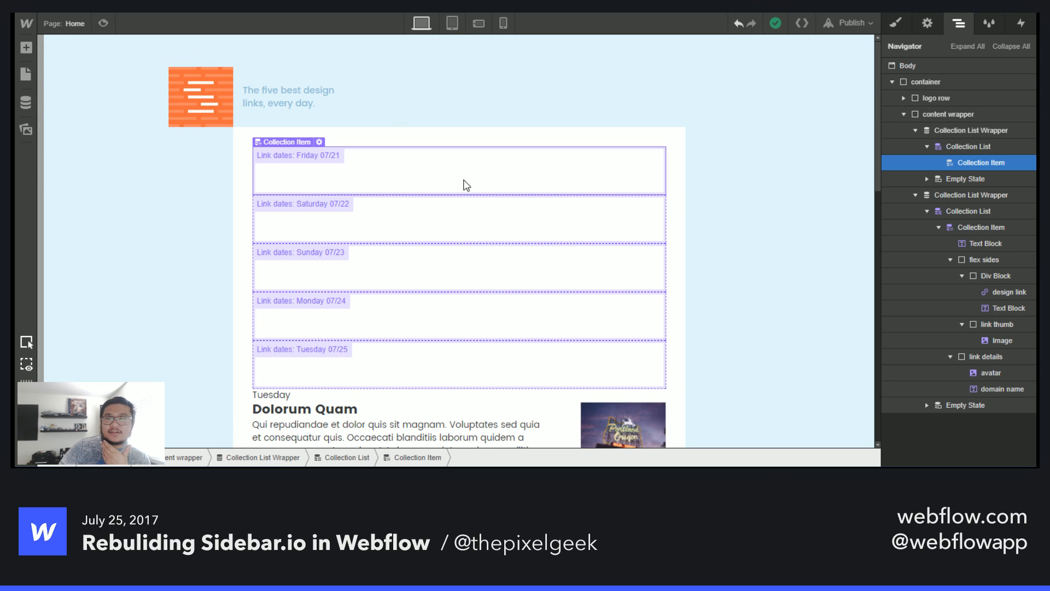
left_click(951, 133)
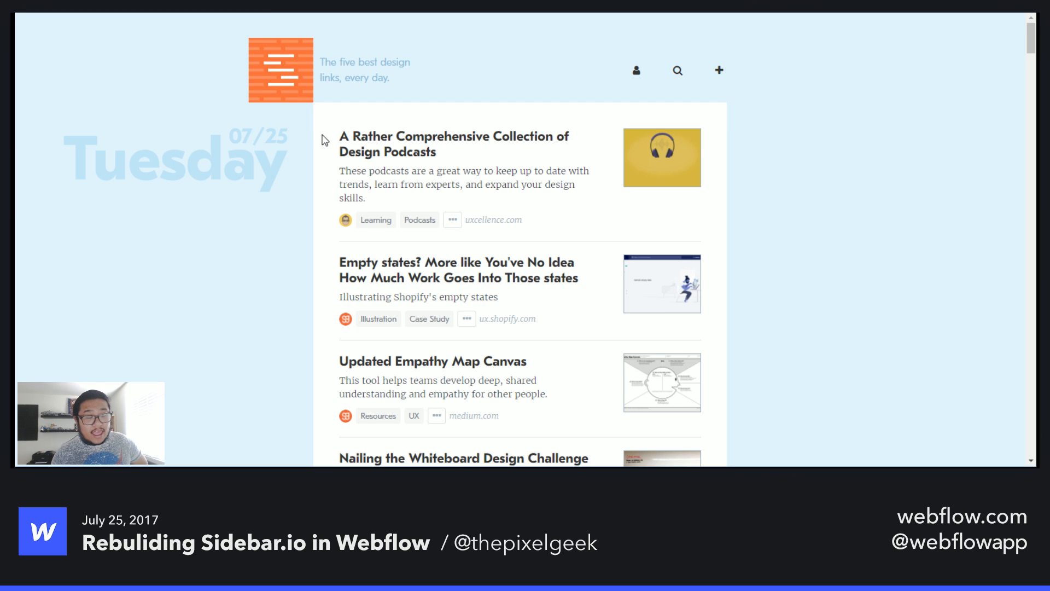
scroll(323, 141, "down", 2)
scroll(336, 109, "up", 1)
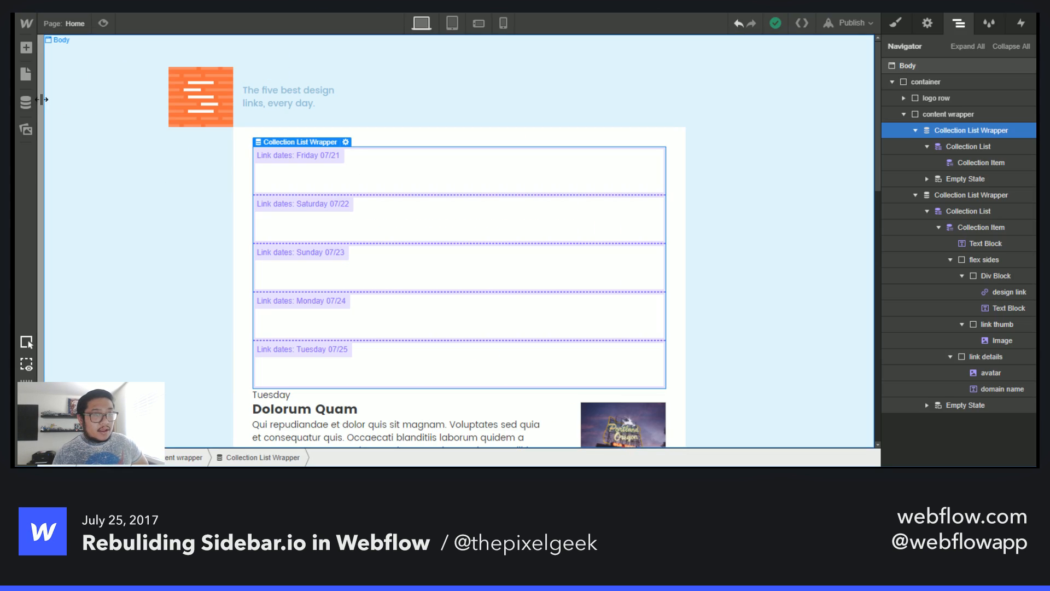
- Inspect the Dolorum Quam item in Links and the Friday 07/21 item in Link dates in the CMS
left_click(26, 103)
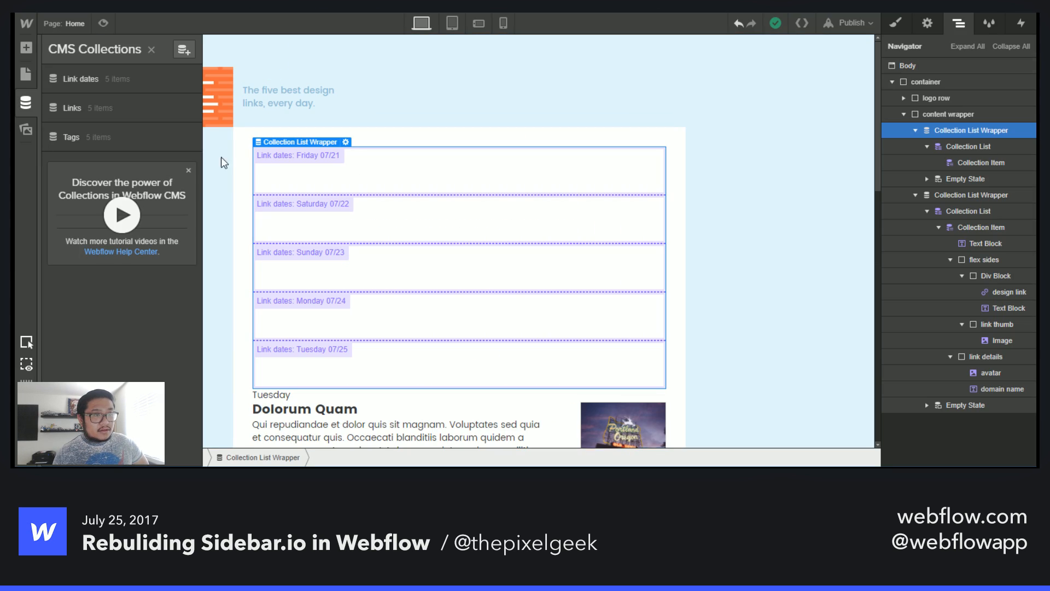
left_click(135, 101)
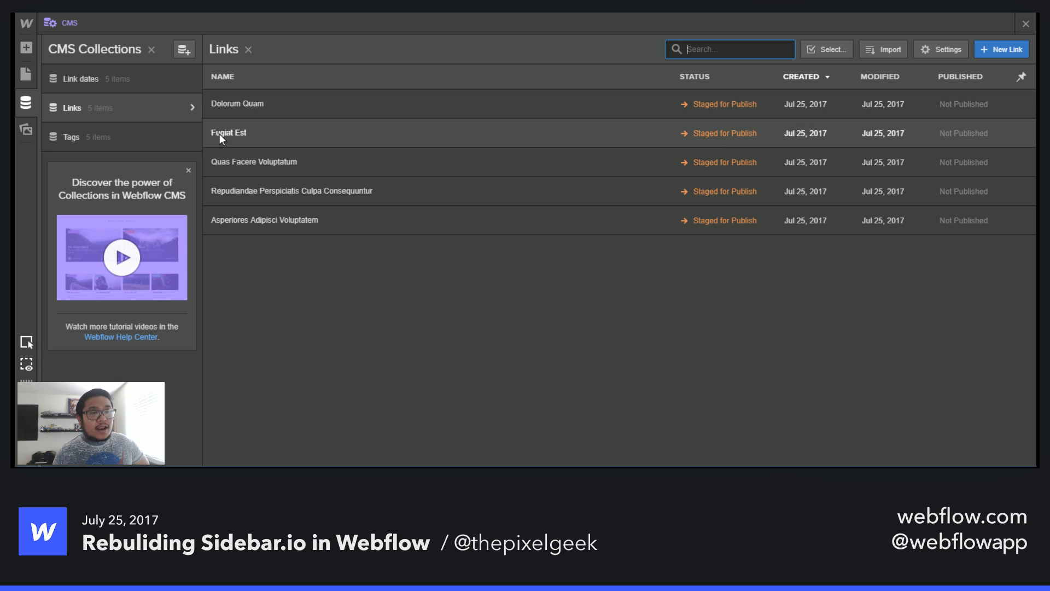
left_click(313, 104)
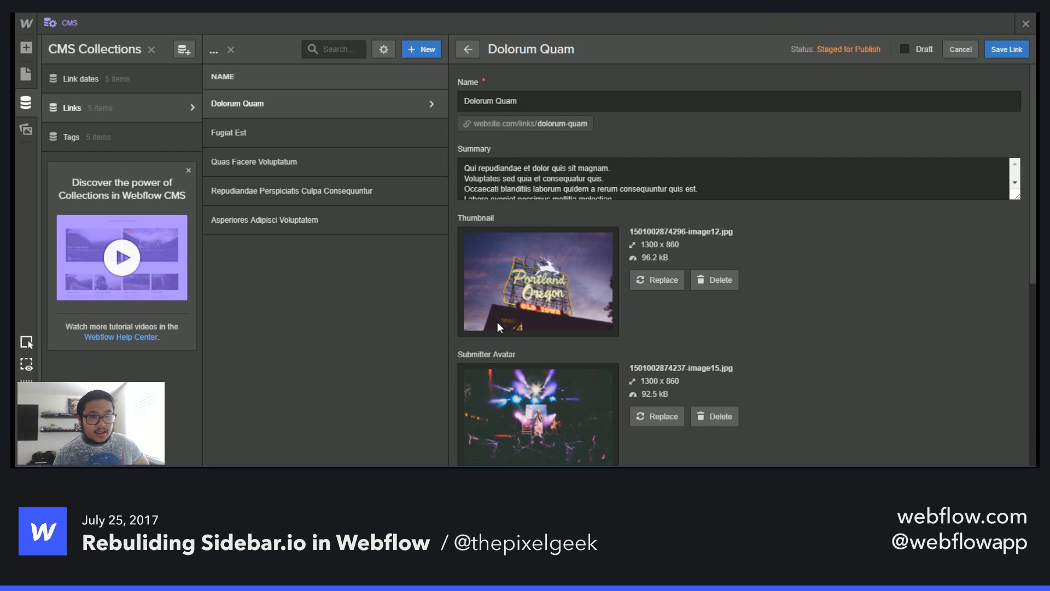
scroll(498, 322, "down", 5)
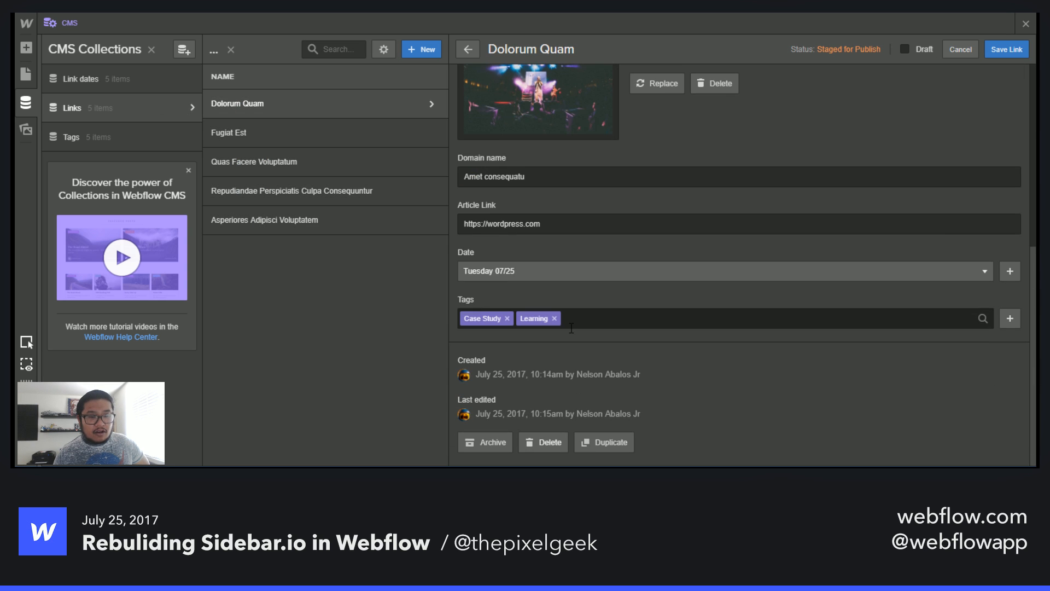
left_click(132, 87)
left_click(238, 104)
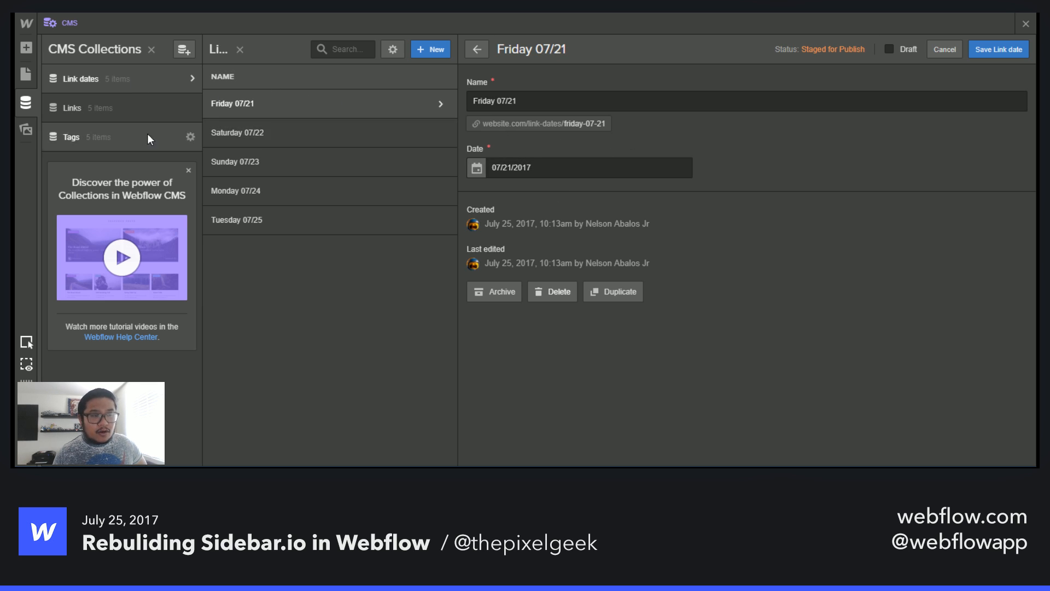
- Close the CMS and delete the newly added Link dates collection list from the page
left_click(110, 117)
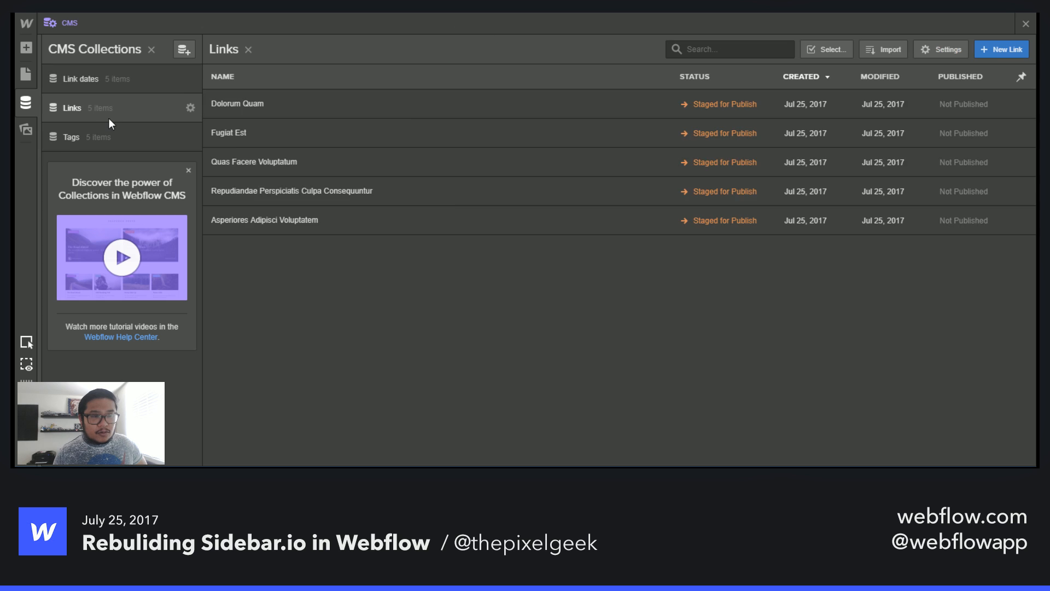
left_click(1027, 25)
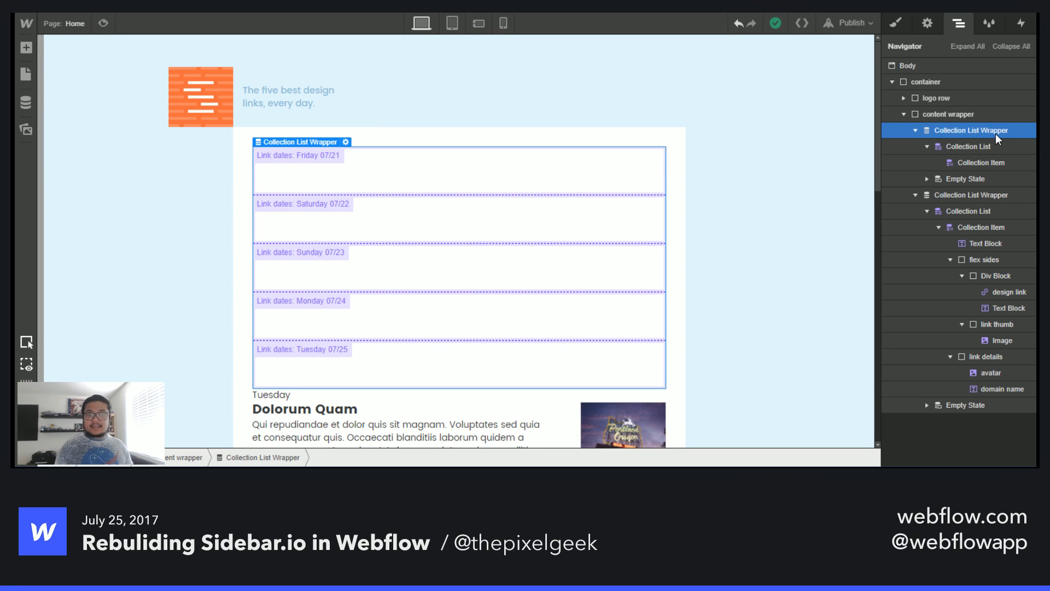
key("Delete")
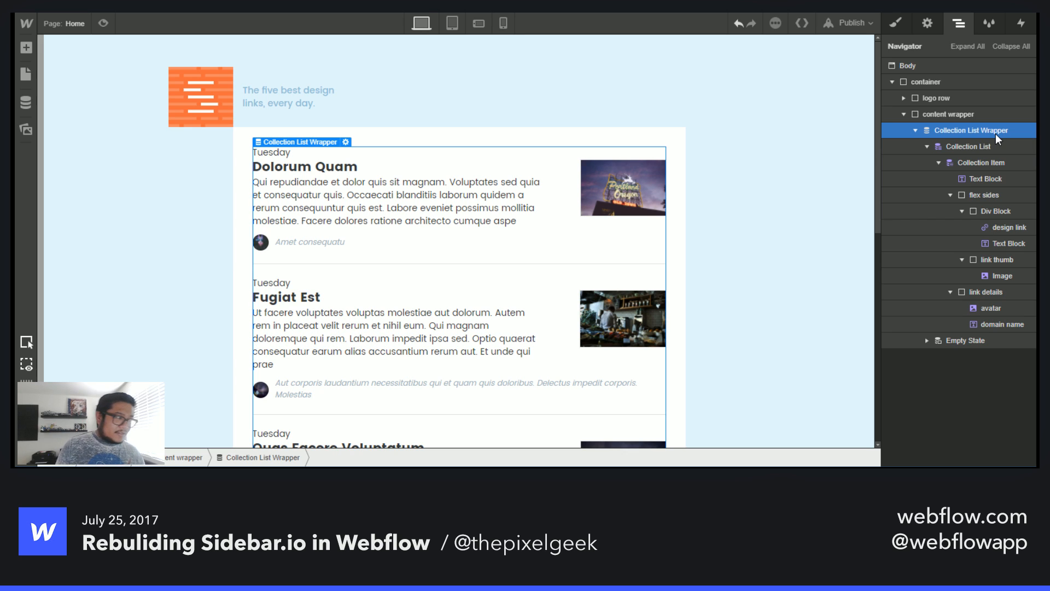
- Examine the date text blocks and details across several link items on the canvas
left_click(270, 156)
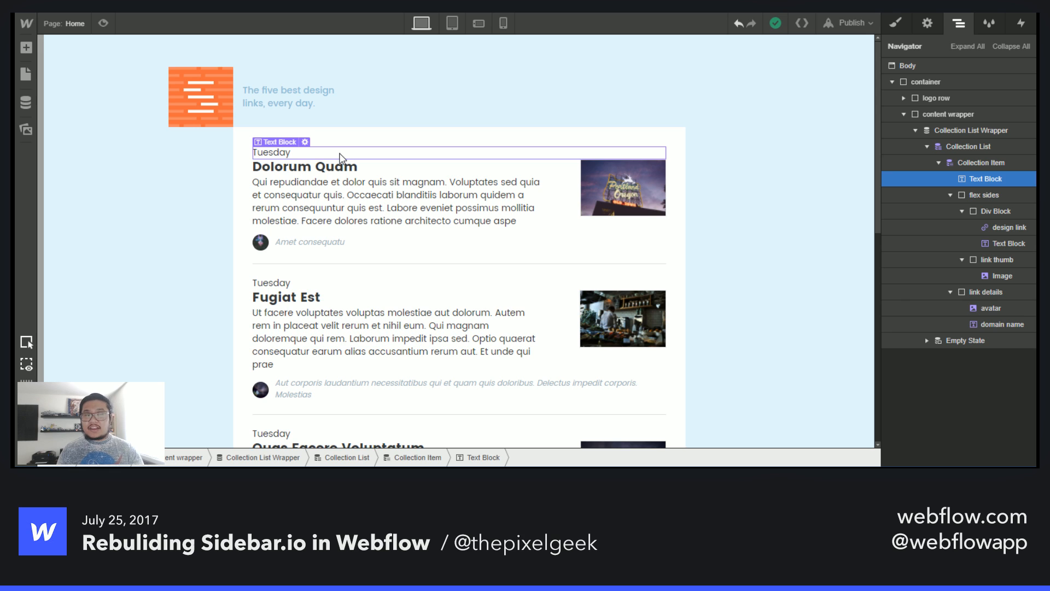
left_click(276, 282)
scroll(363, 317, "down", 2)
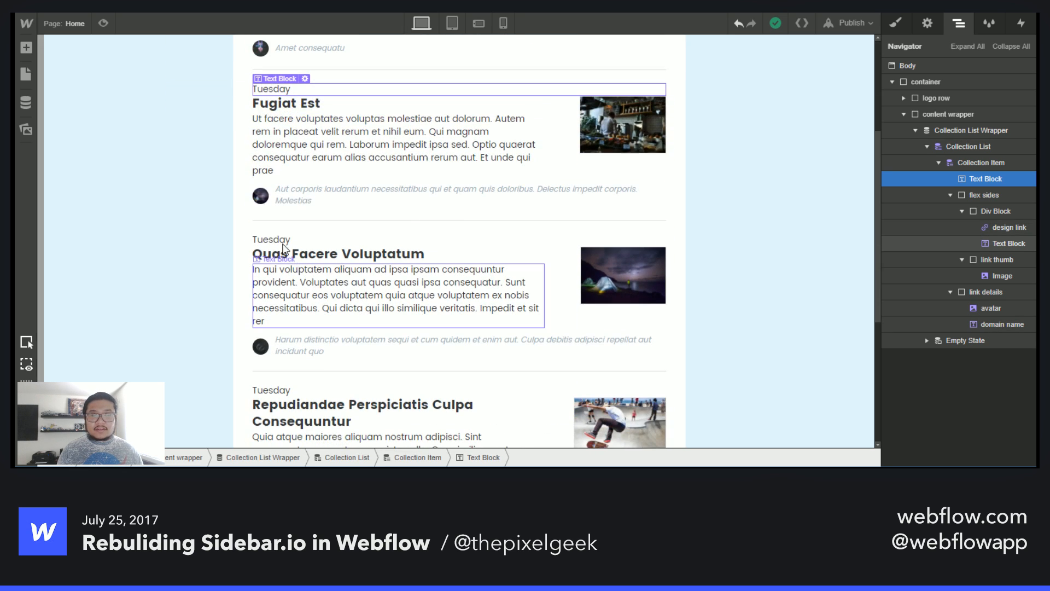
left_click(271, 239)
left_click(298, 392)
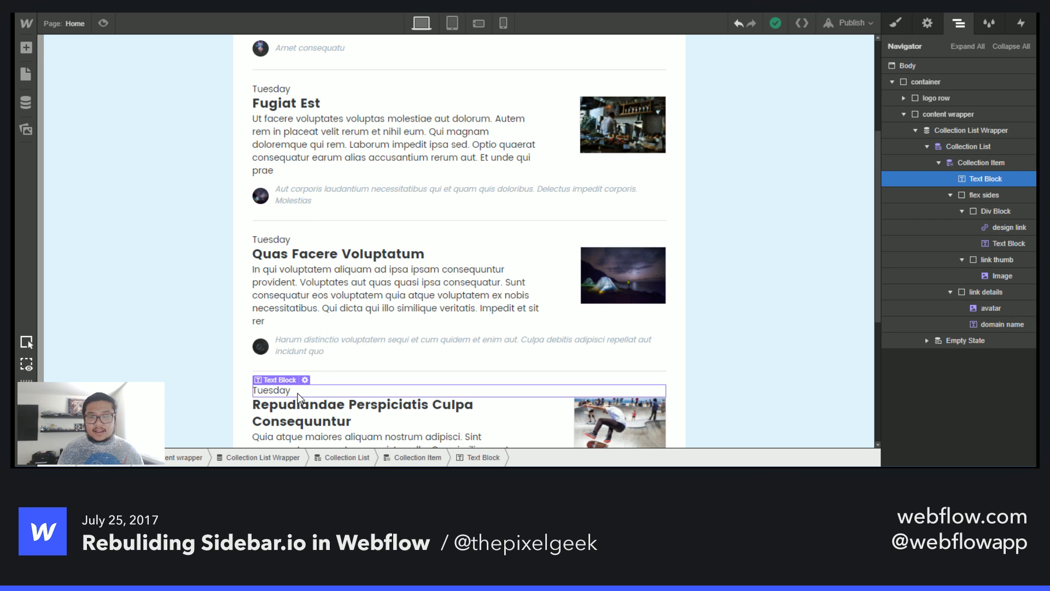
scroll(299, 395, "up", 3)
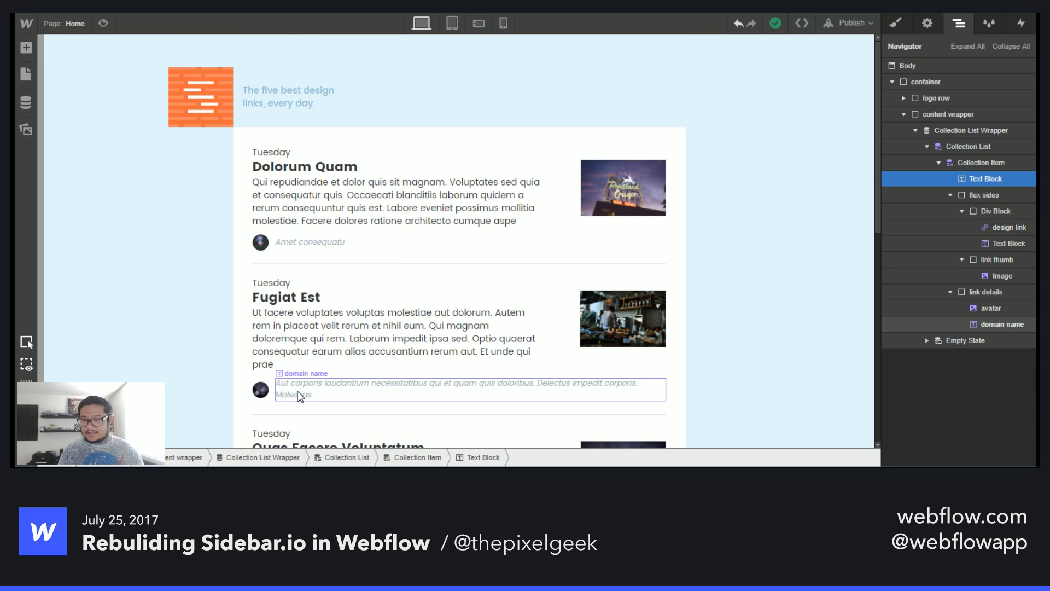
left_click(300, 395)
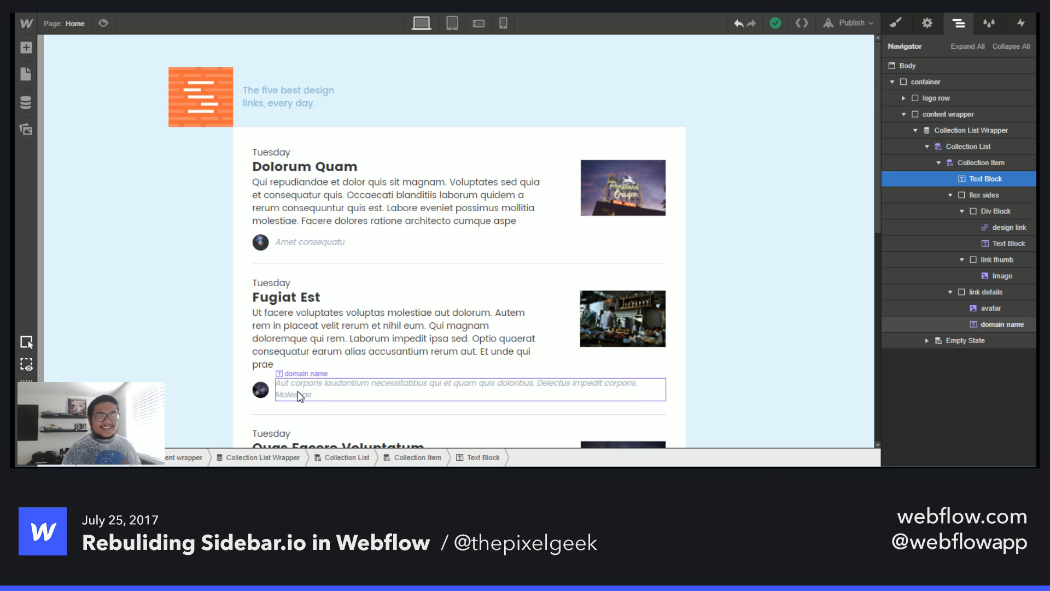
left_click(310, 281)
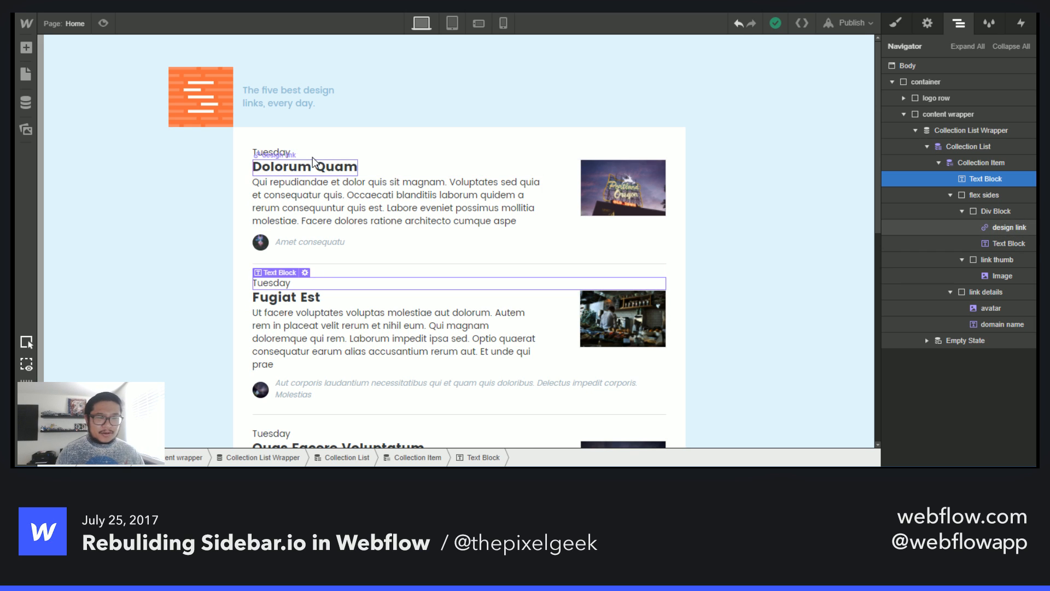
- Give the date text block in the collection item the new class link date
left_click(338, 166)
left_click(917, 179)
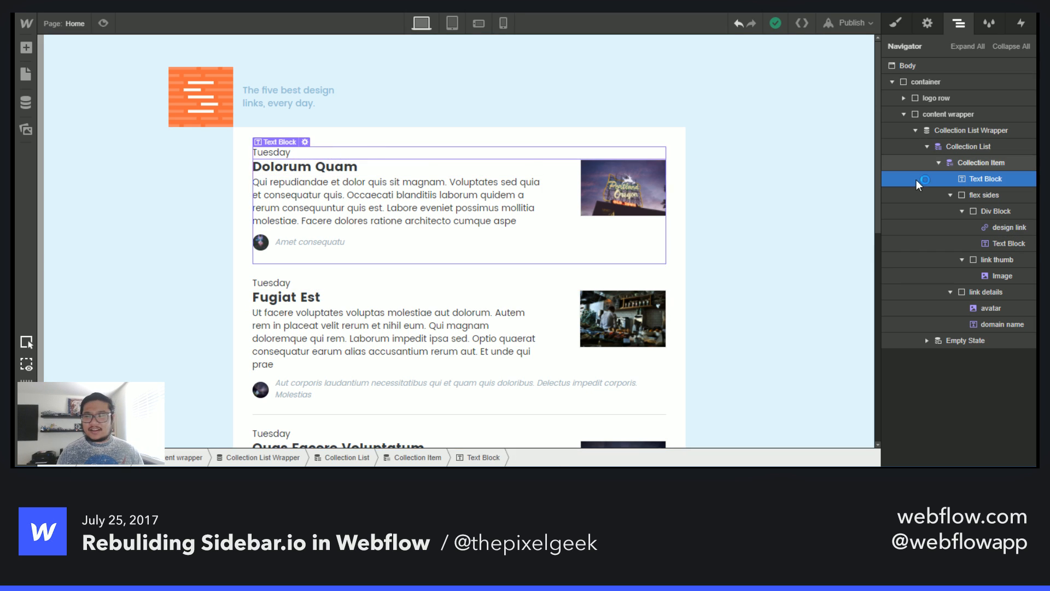
left_click(896, 24)
left_click(958, 79)
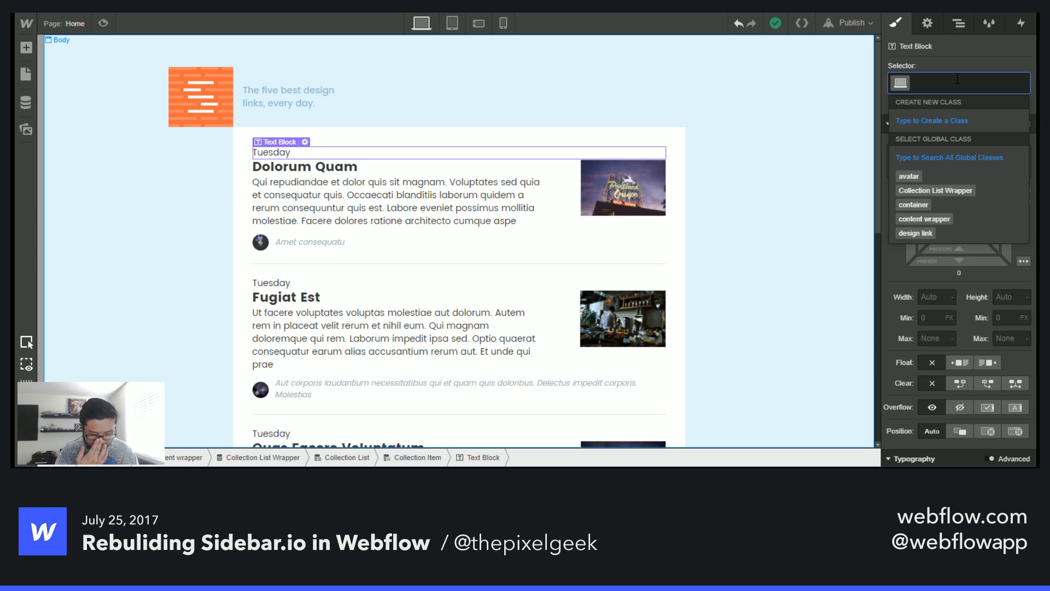
type("D")
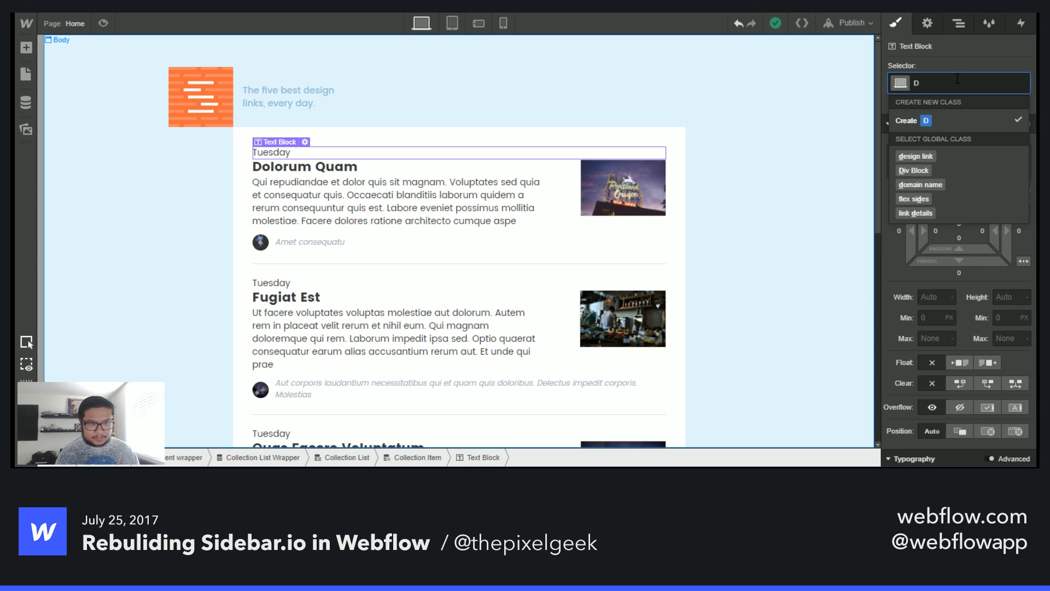
key("BackSpace")
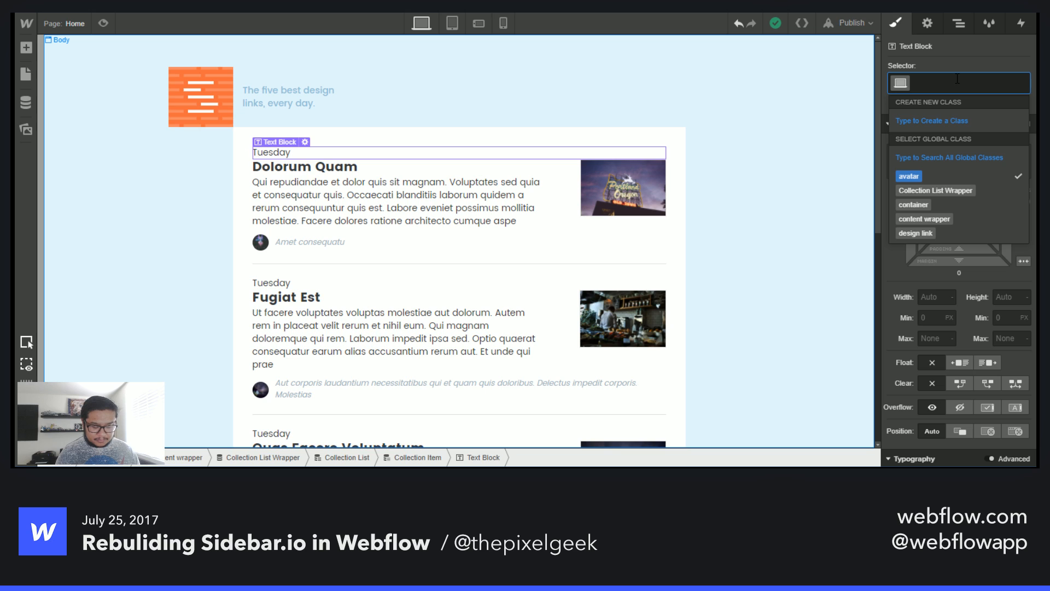
type("link date")
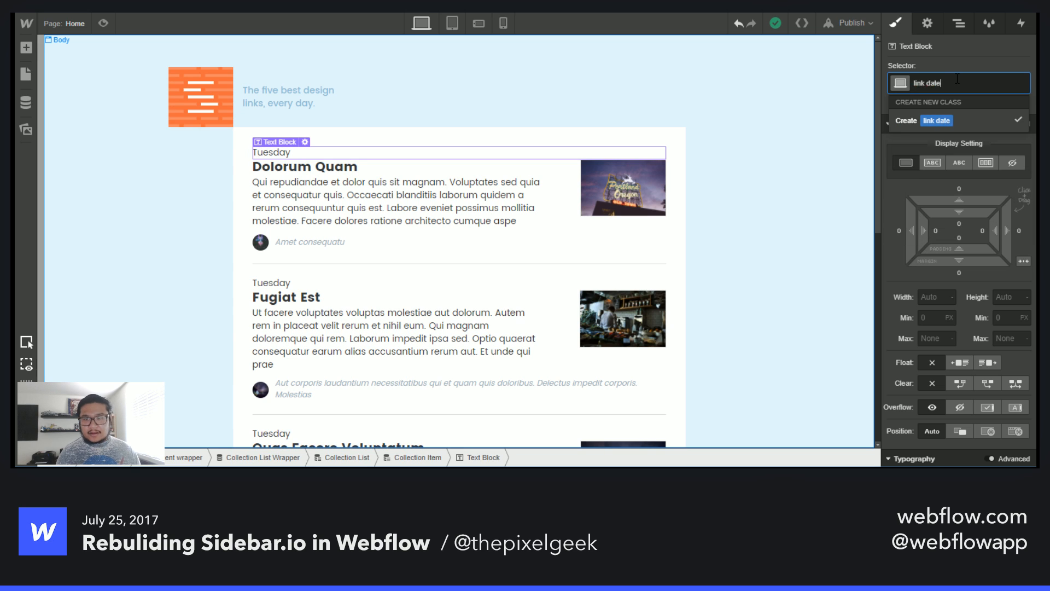
key("Return")
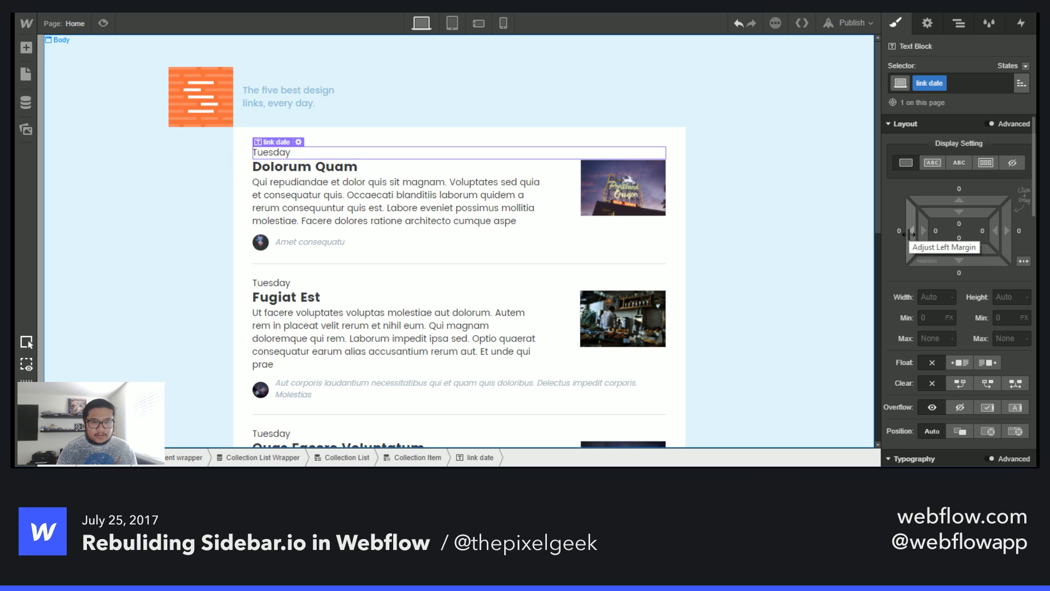
- Wrap the link date text block inside a new Div Block within the collection item
scroll(953, 390, "down", 4)
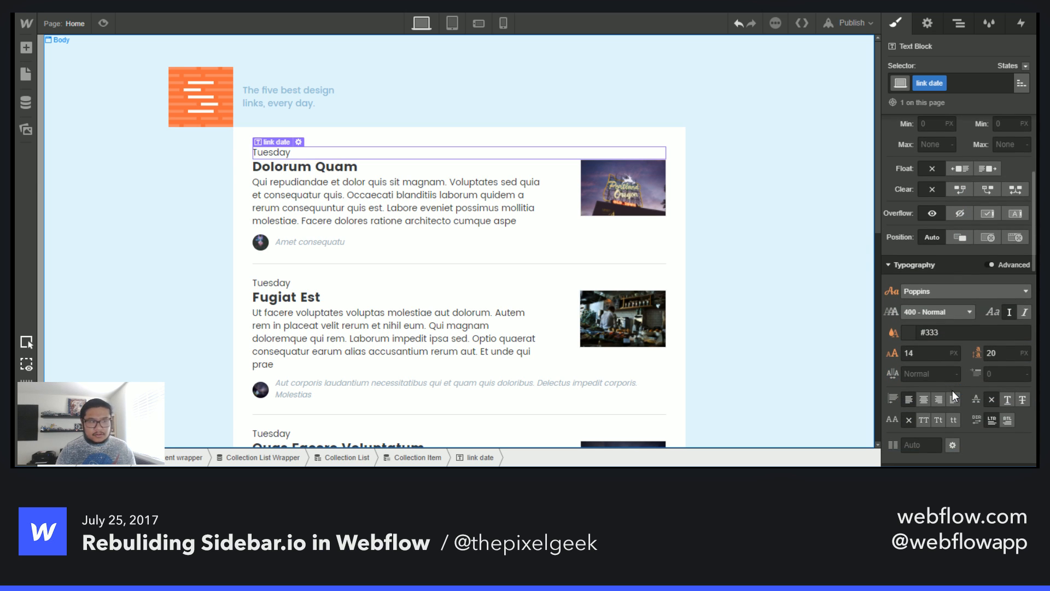
scroll(953, 389, "down", 2)
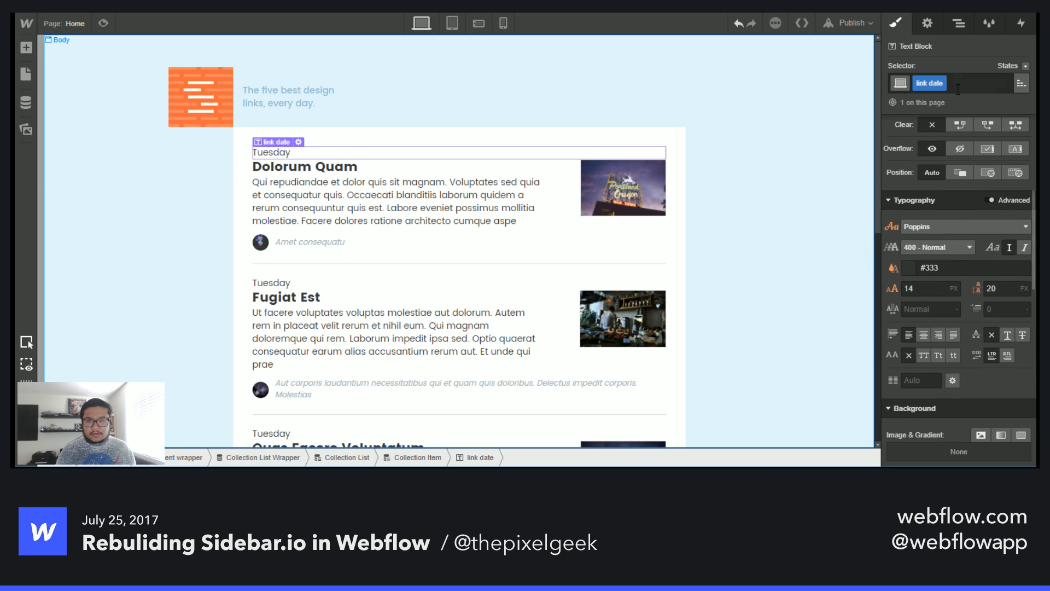
double_click(941, 83)
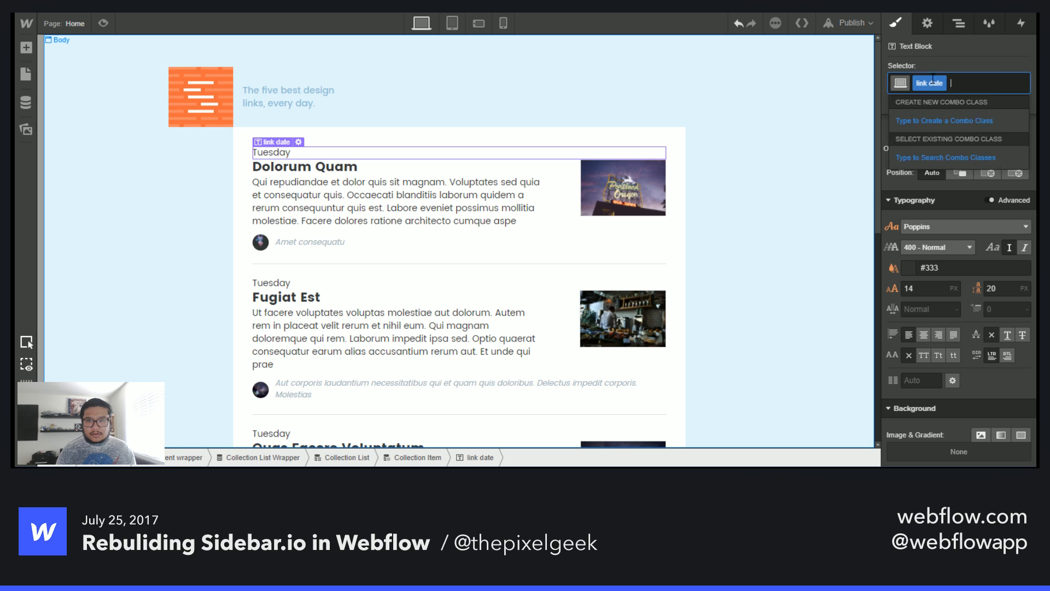
left_click(956, 24)
key("a")
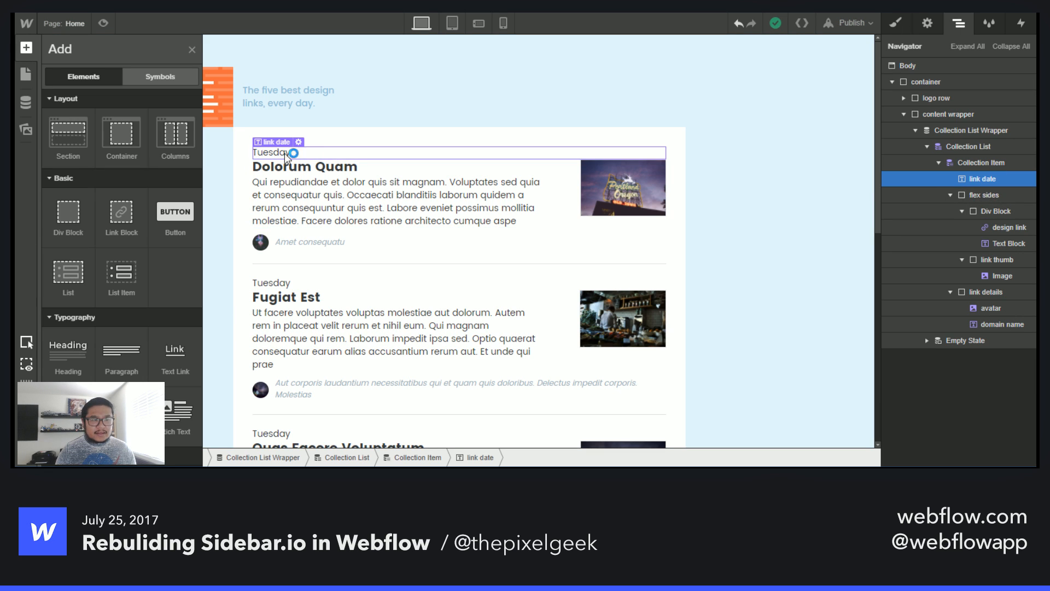
left_click_drag(285, 157, 285, 158)
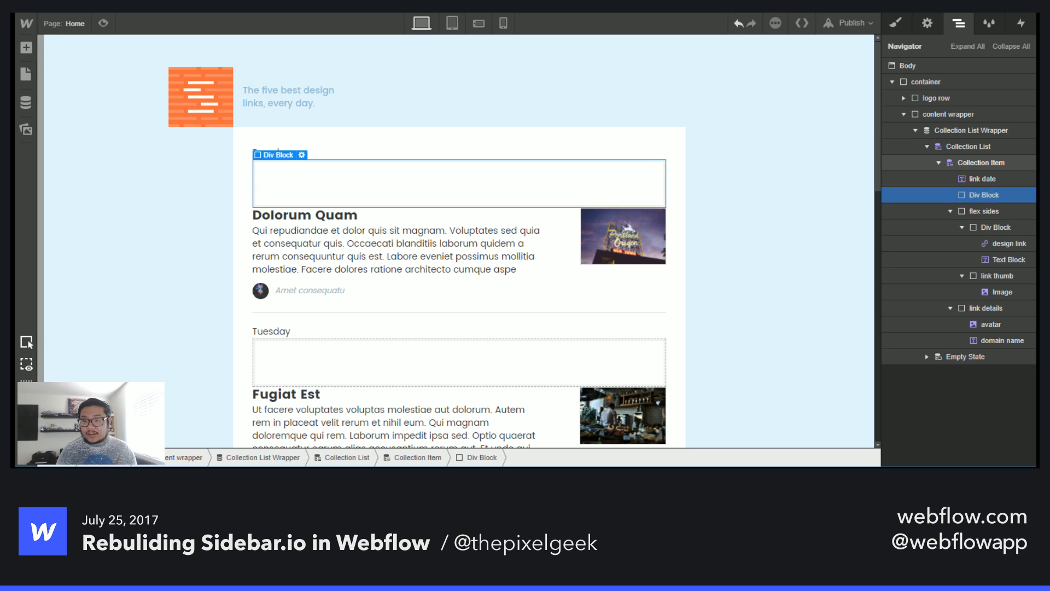
mouse_move(980, 195)
left_mouse_down()
mouse_move(977, 176)
mouse_move(980, 189)
mouse_move(992, 182)
left_mouse_up()
left_click(973, 199)
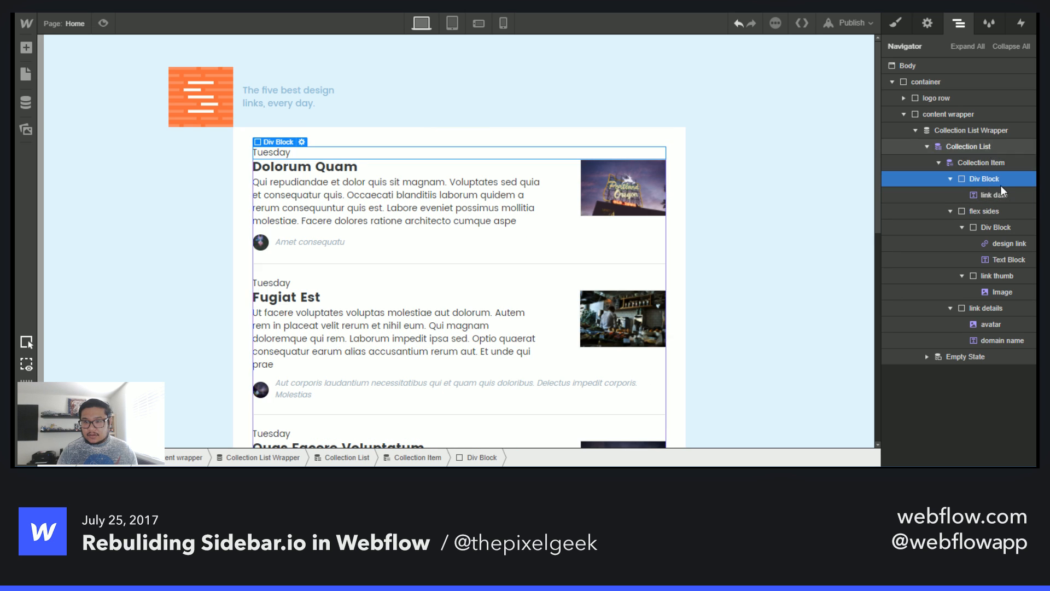
- Give the new Div Block the class link date wrapper
key("s")
left_click(940, 87)
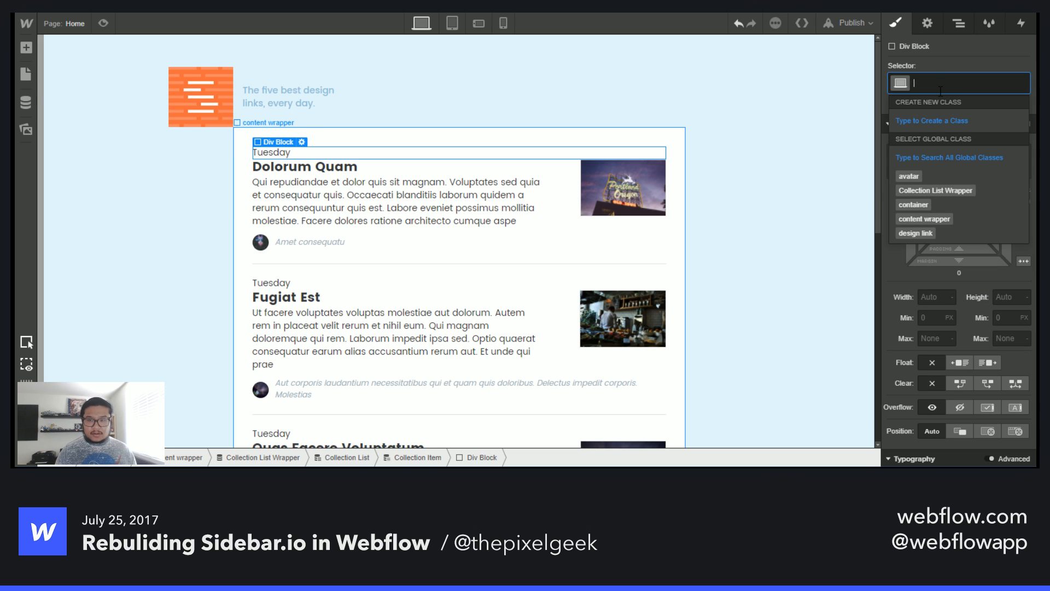
type("link date")
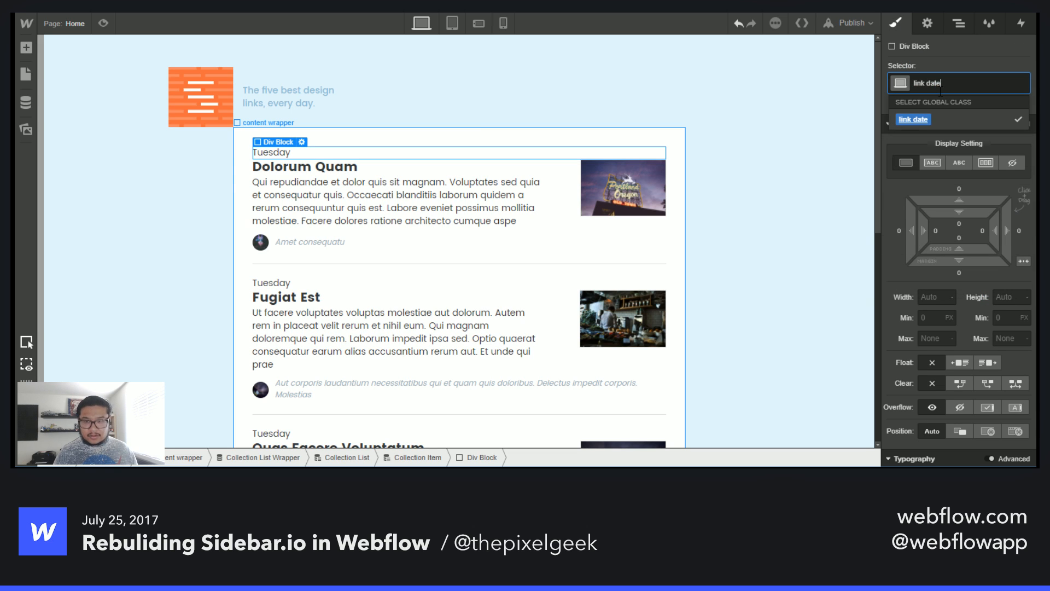
type(" wrapper")
key("Return")
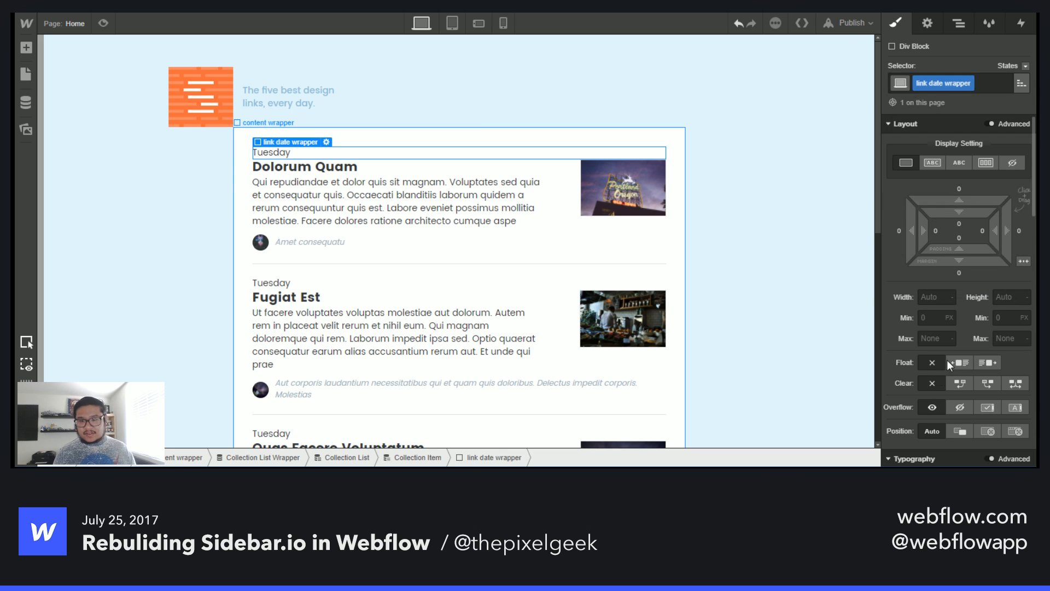
- Position the link date wrapper absolutely at the top left, offset -192 px to the left
left_click(991, 431)
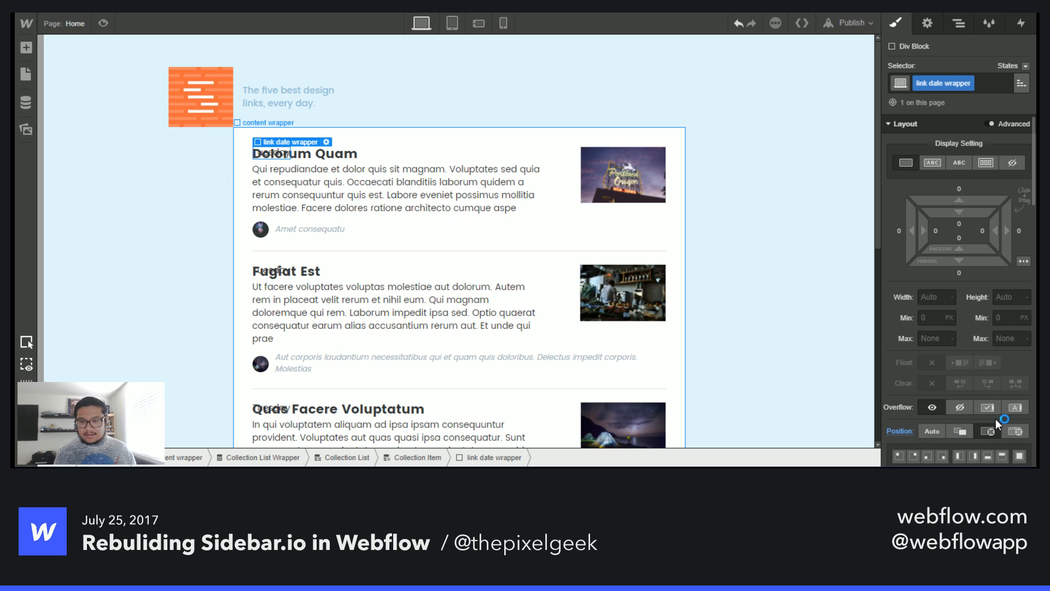
scroll(985, 383, "down", 4)
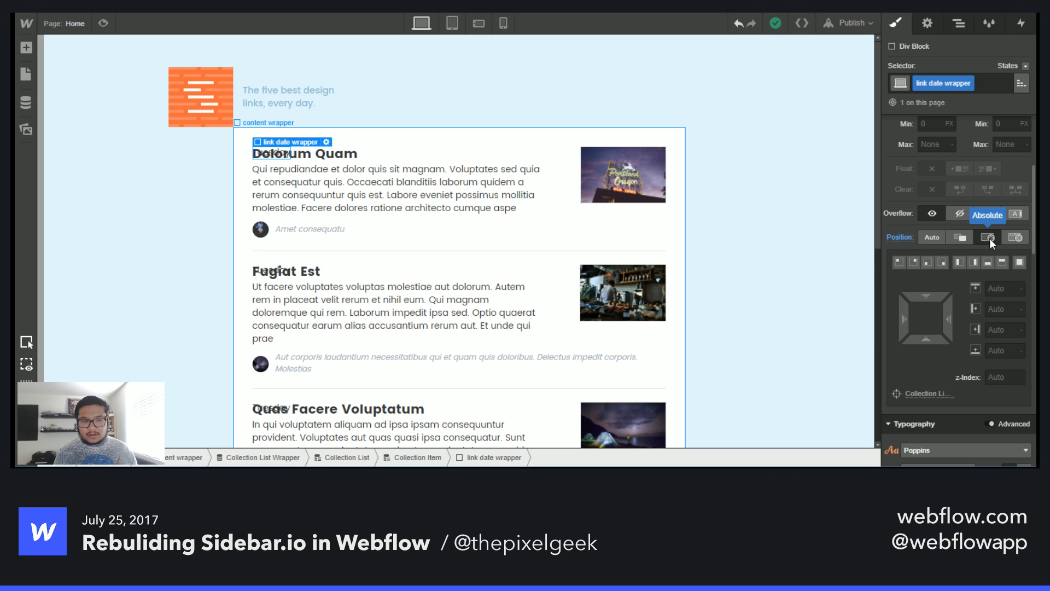
left_click(901, 261)
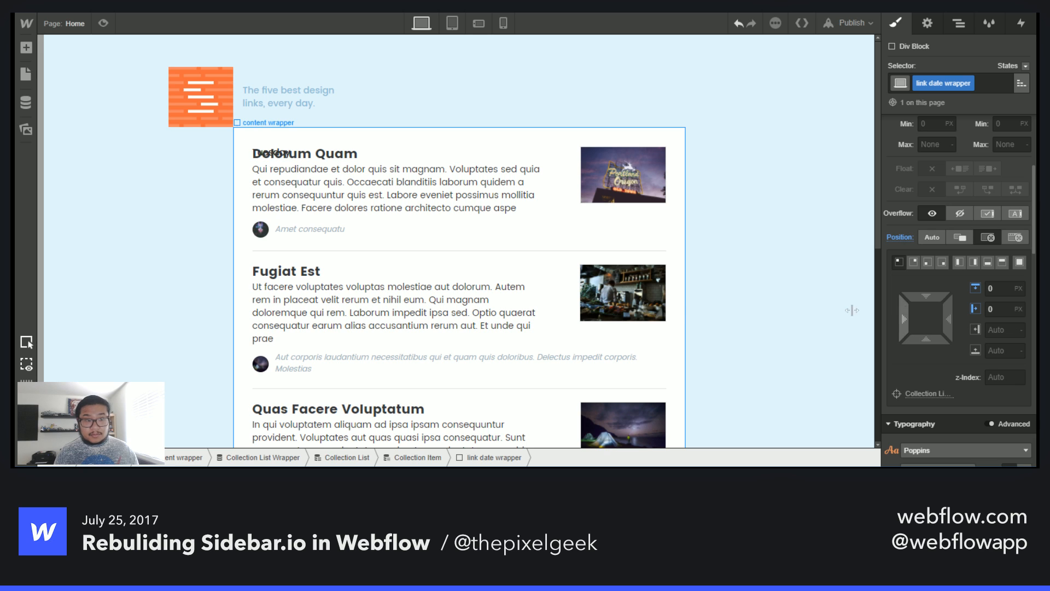
left_click_drag(853, 310, 534, 301)
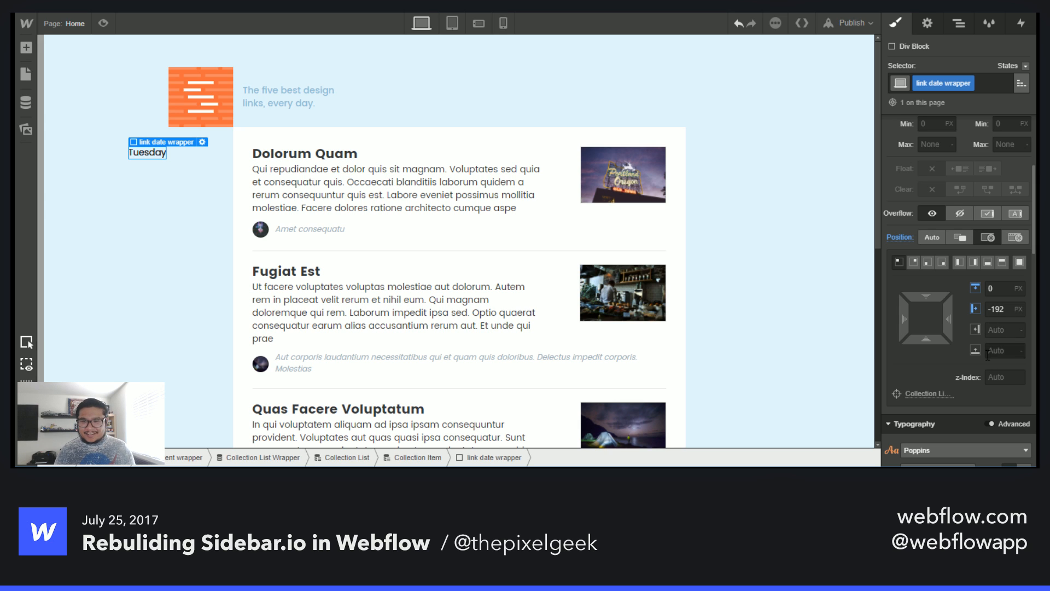
scroll(989, 317, "down", 3)
scroll(980, 353, "up", 4)
scroll(981, 354, "down", 4)
- Try styling the wrapper's text Sky Blue at 700 - Bold, then reset the colour and weight
left_click(913, 293)
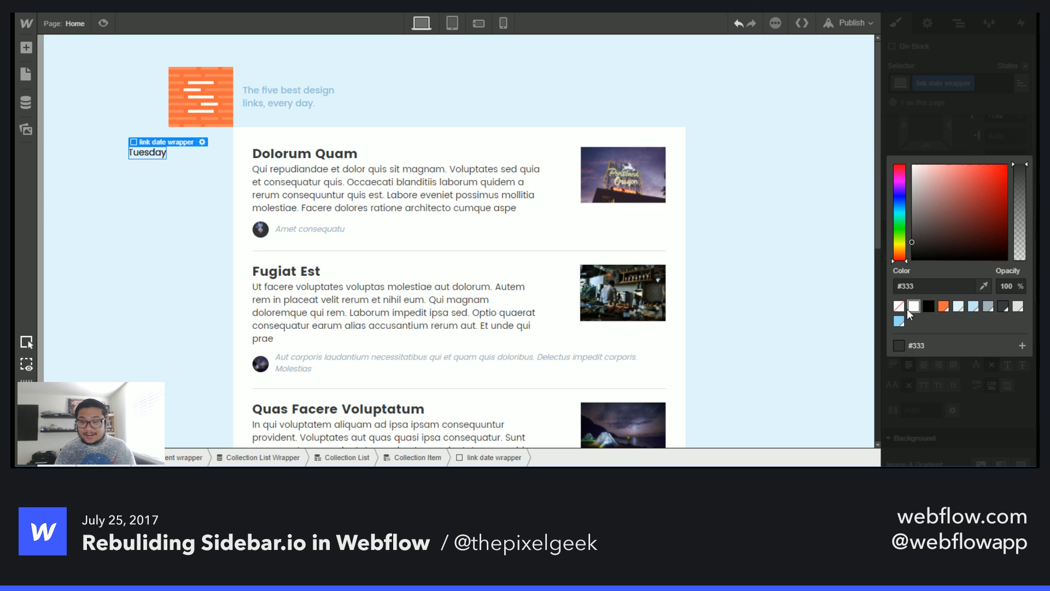
left_click(899, 321)
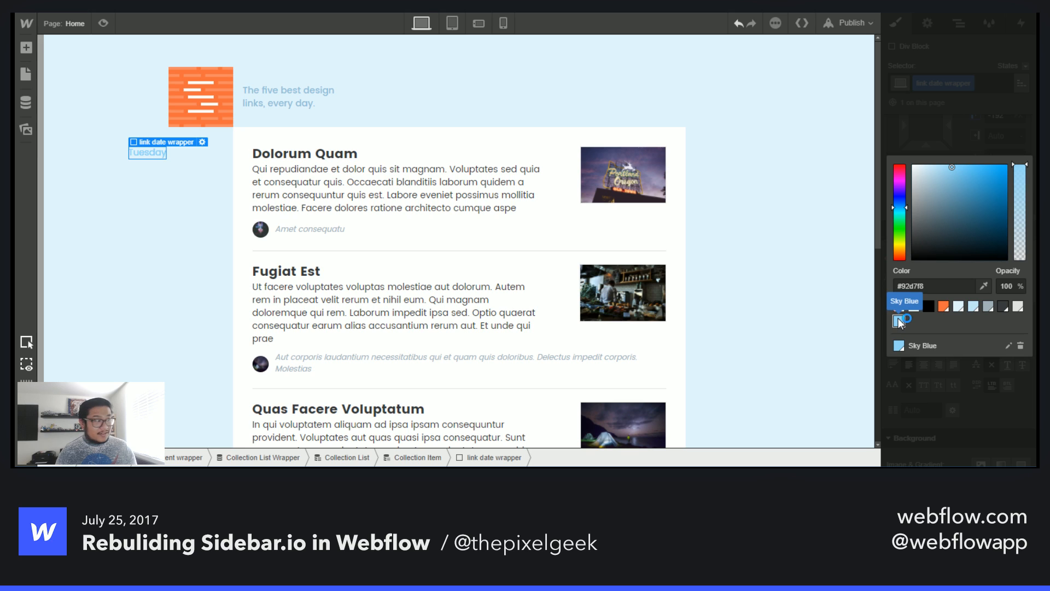
left_click(983, 137)
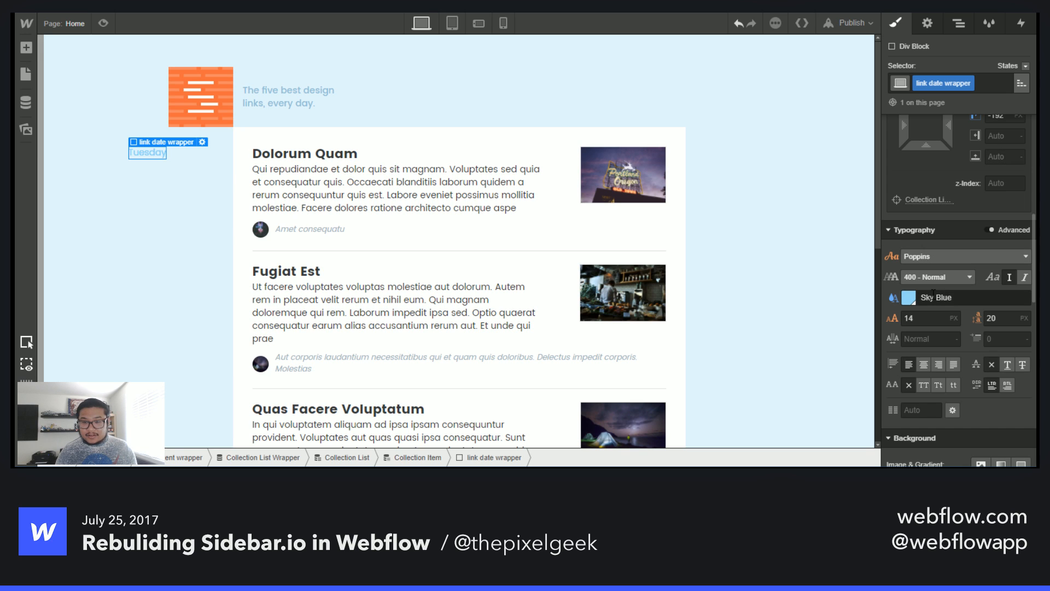
left_click(920, 319)
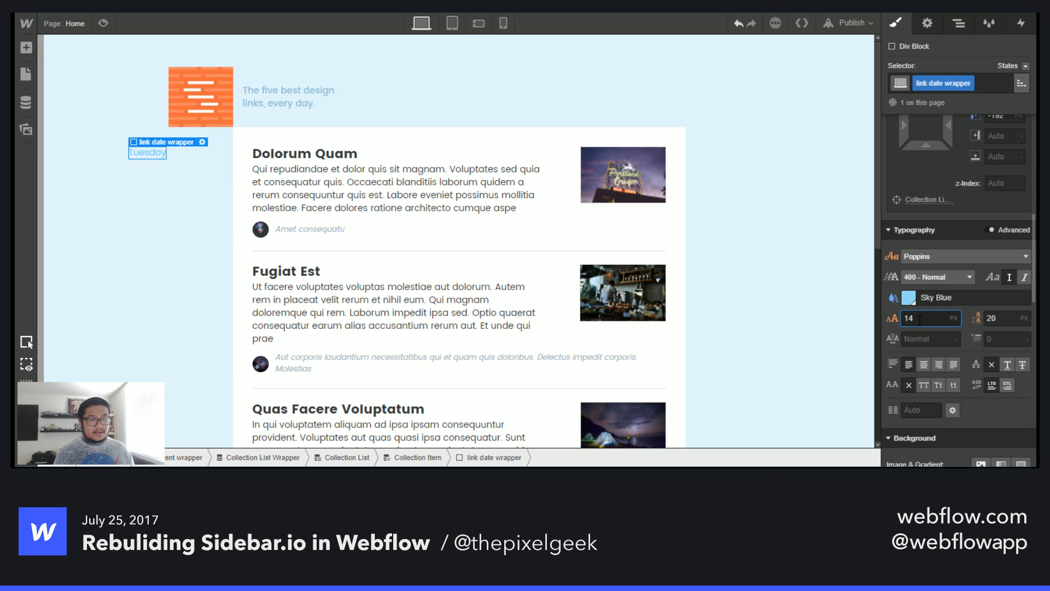
left_click(941, 271)
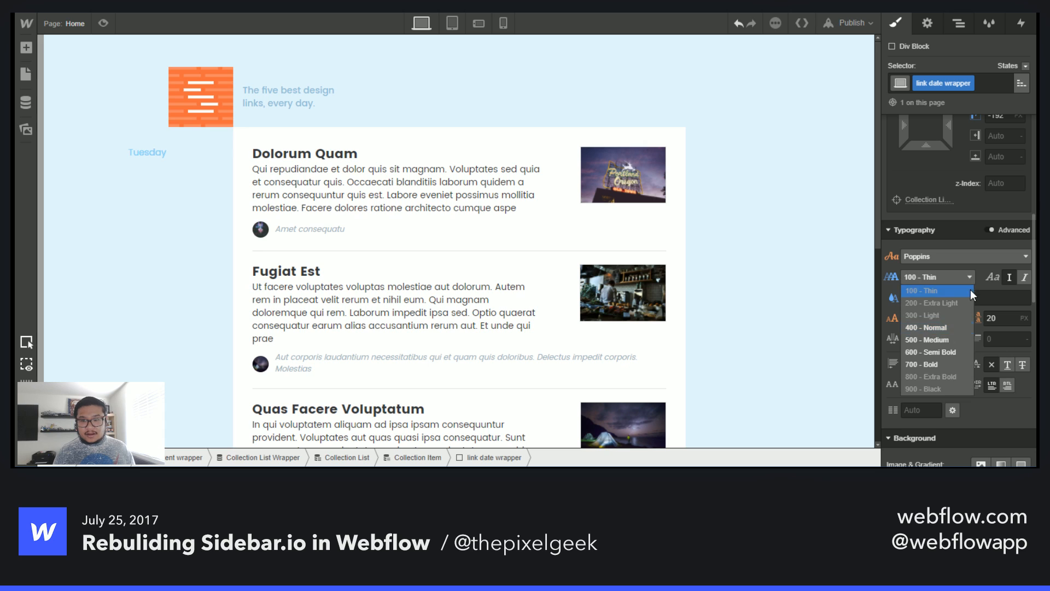
left_click(933, 363)
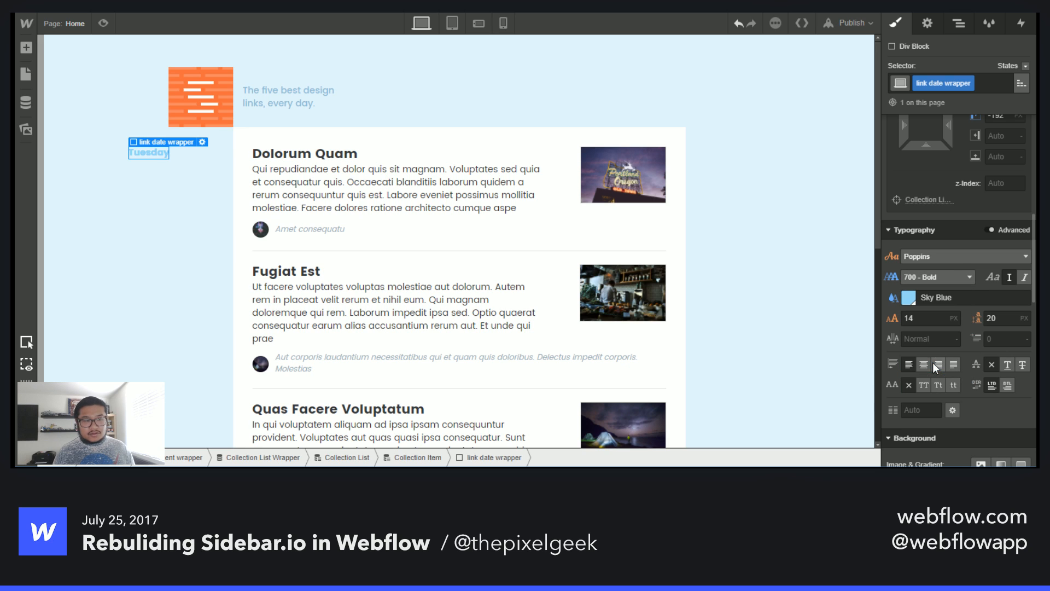
left_click(893, 298, "alt")
left_click(891, 277, "alt")
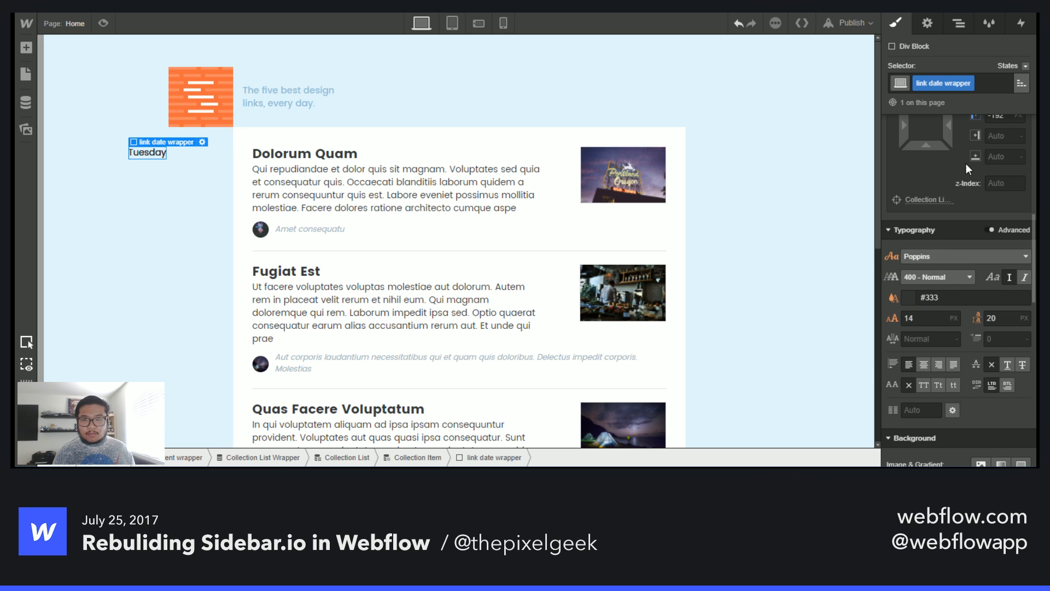
- Rename the date text block's class inside the link date wrapper to link day
left_click(958, 23)
left_click(990, 196)
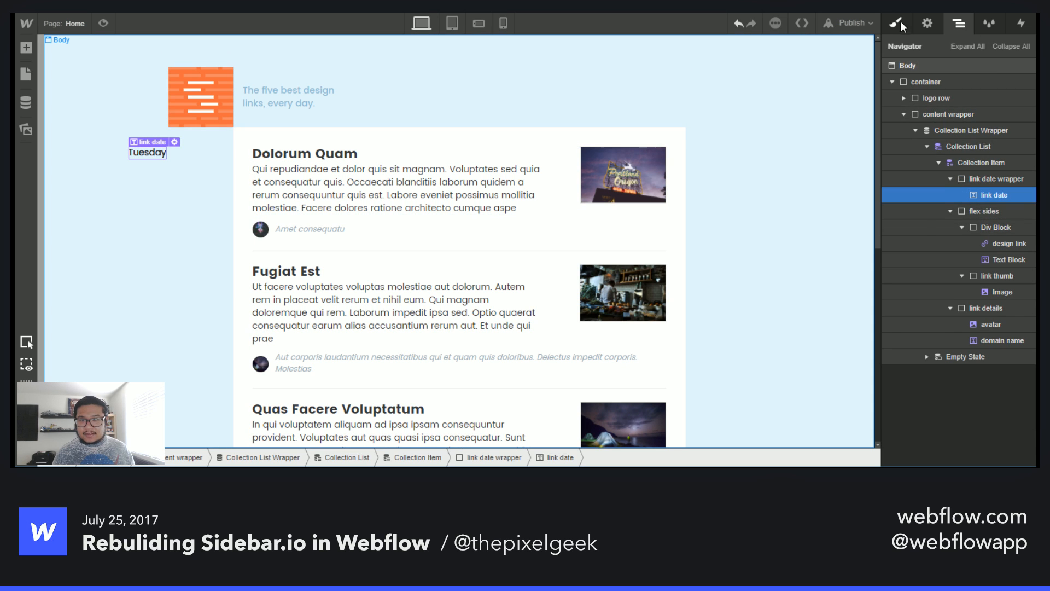
left_click(897, 23)
double_click(937, 83)
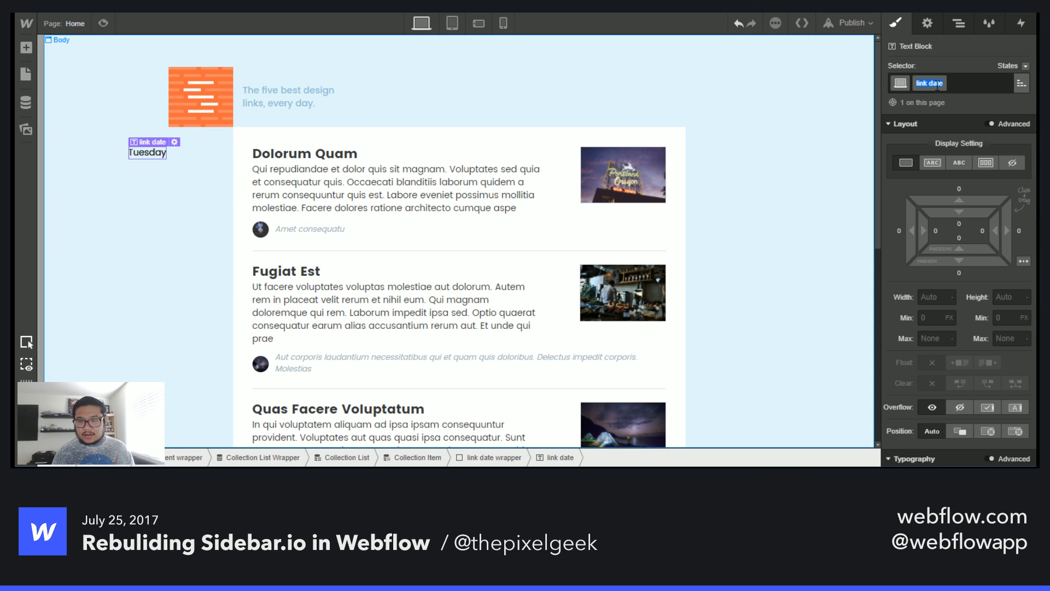
type("link day")
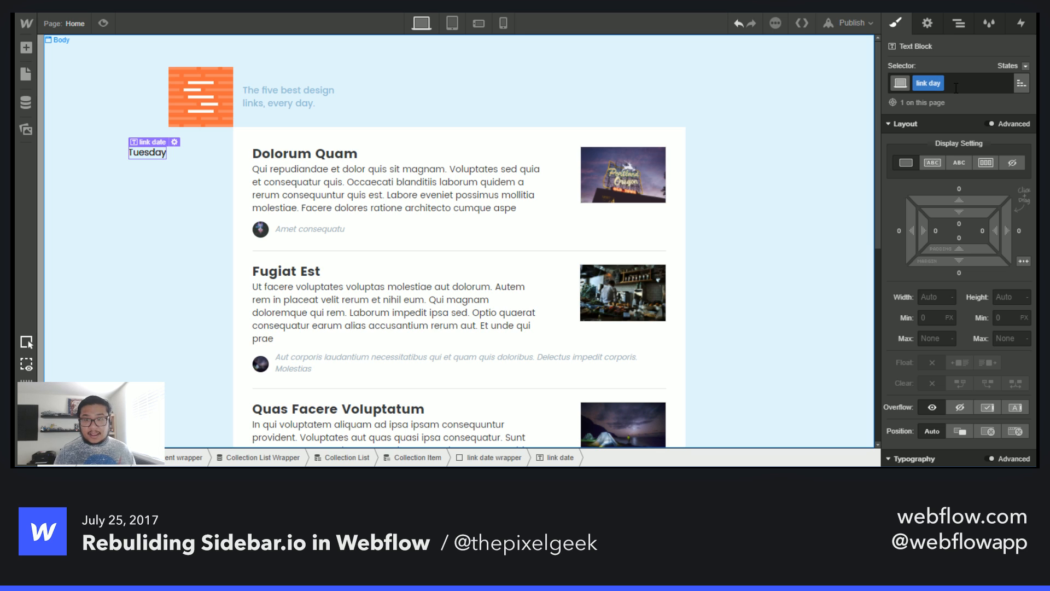
key("Return")
- Style the link day text with 700 - Bold weight and the Sky Blue colour swatch
scroll(973, 263, "down", 4)
scroll(972, 263, "down", 2)
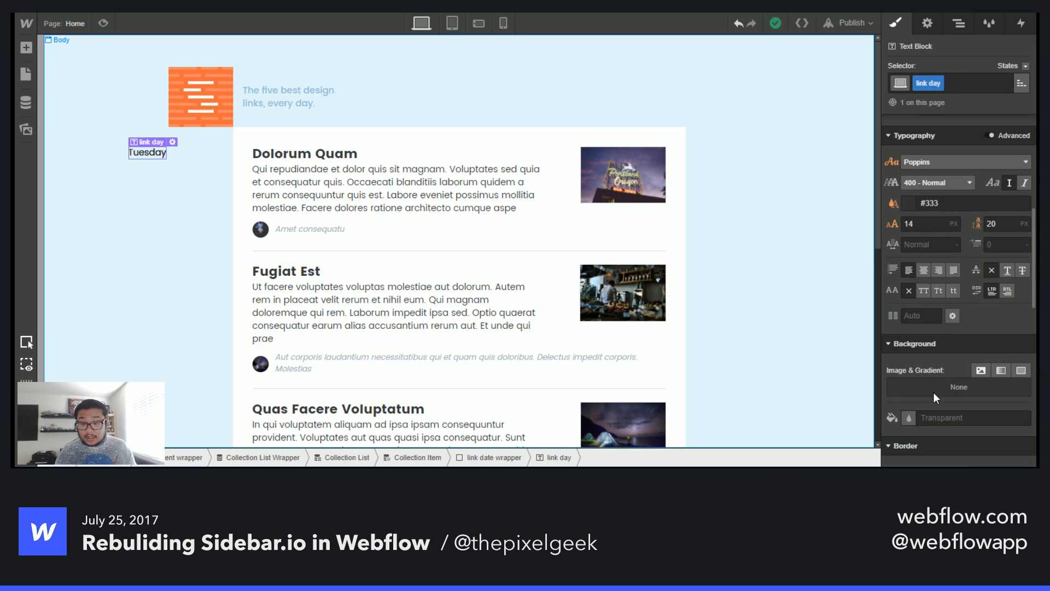
scroll(932, 367, "up", 2)
left_click(935, 248)
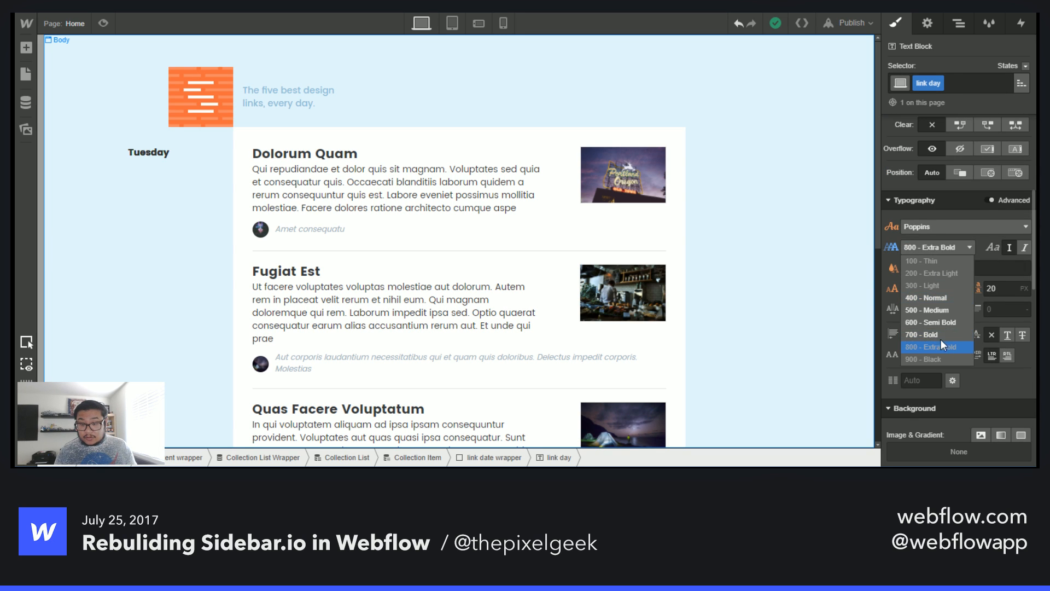
left_click(941, 344)
left_click(909, 268)
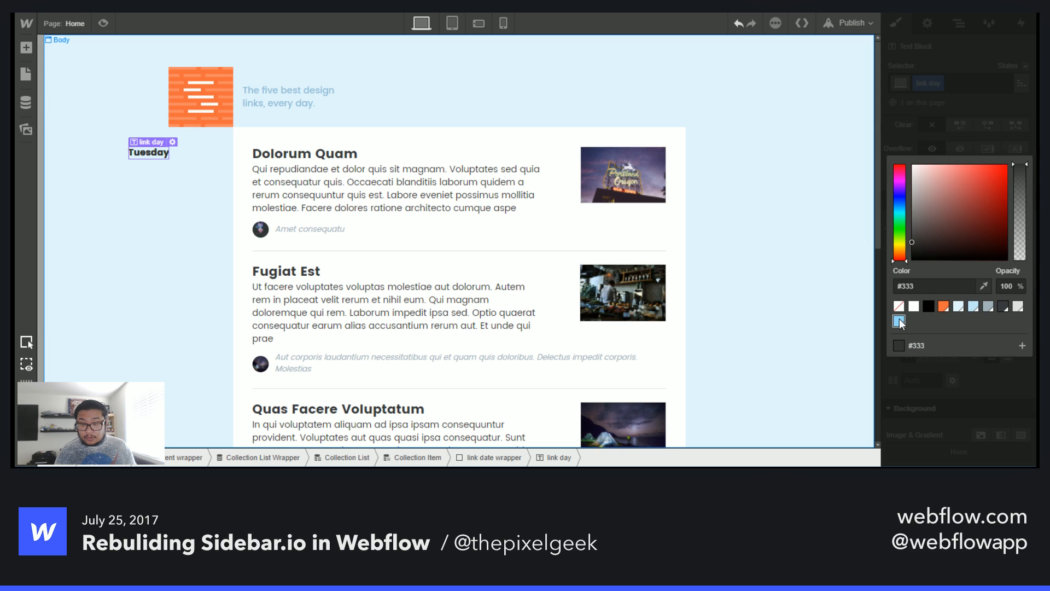
left_click(899, 322)
- Set the link day font size to 80 px and its line height to 80 px
left_click(930, 288)
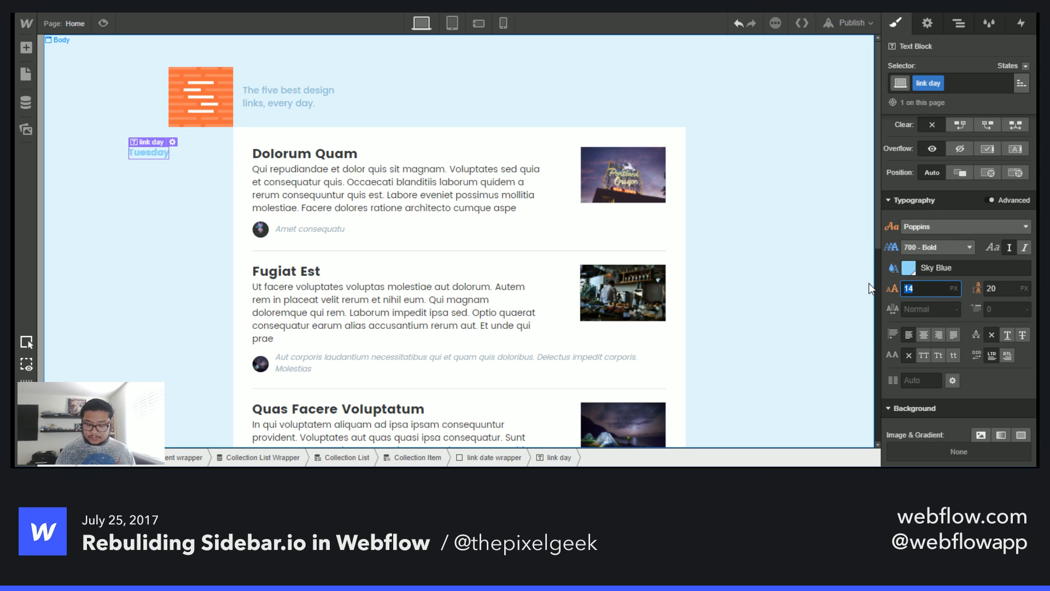
type("72")
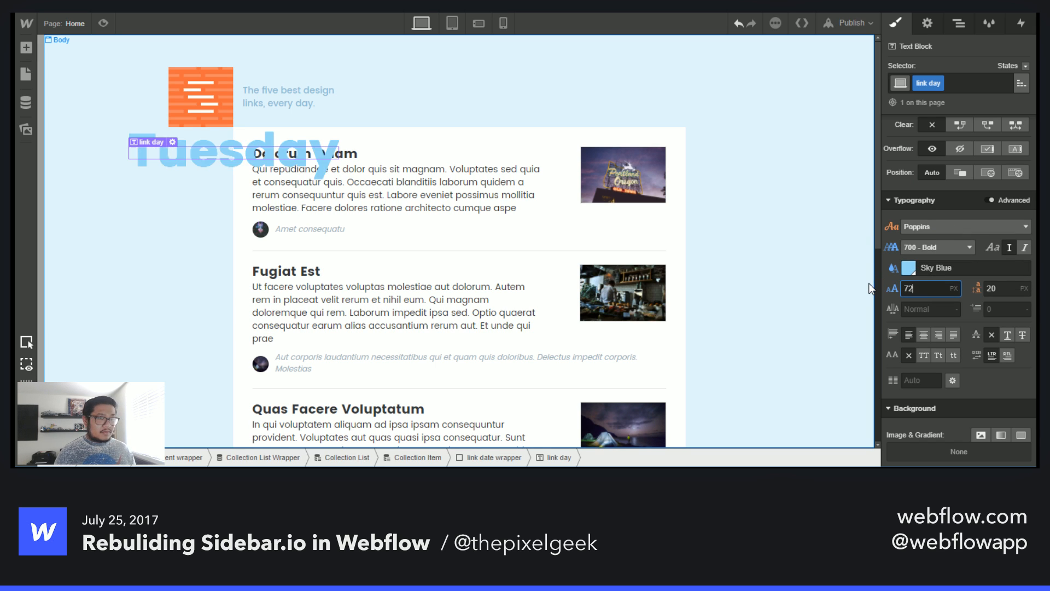
key("BackSpace")
key("BackSpace")
type("8")
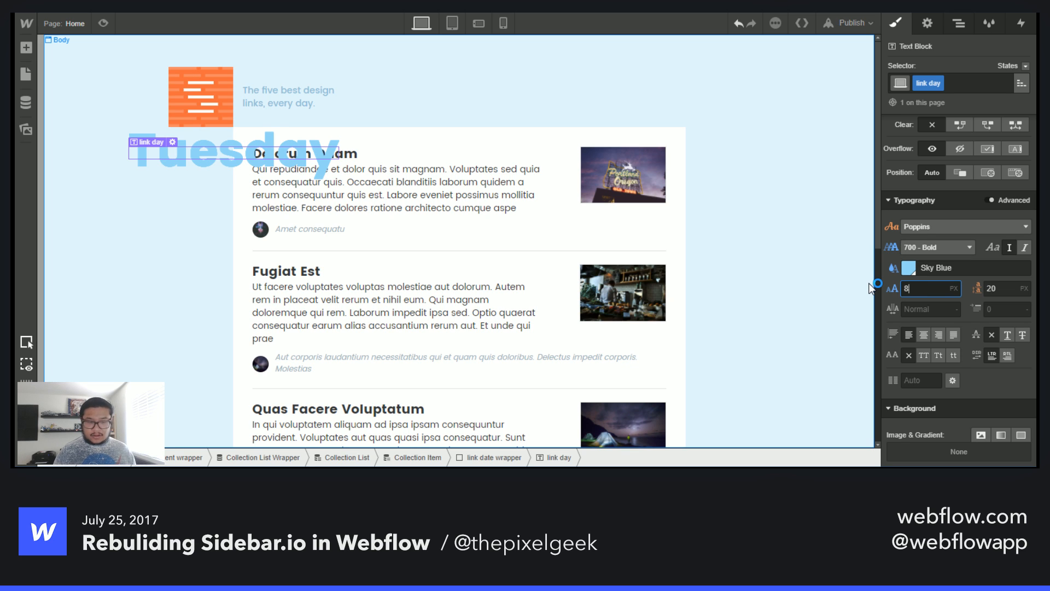
type("0")
key("Tab")
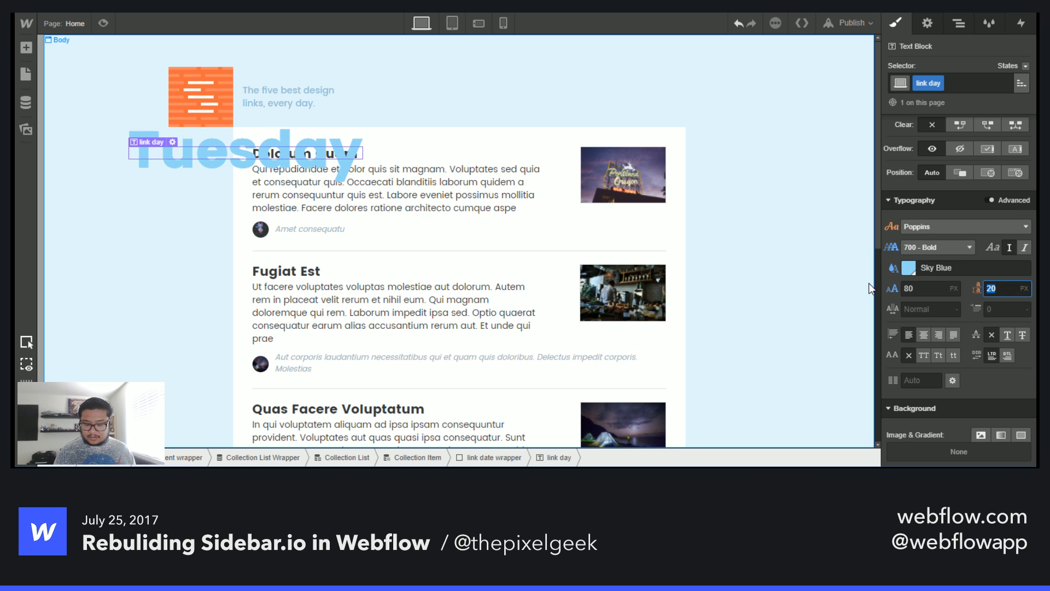
type("80")
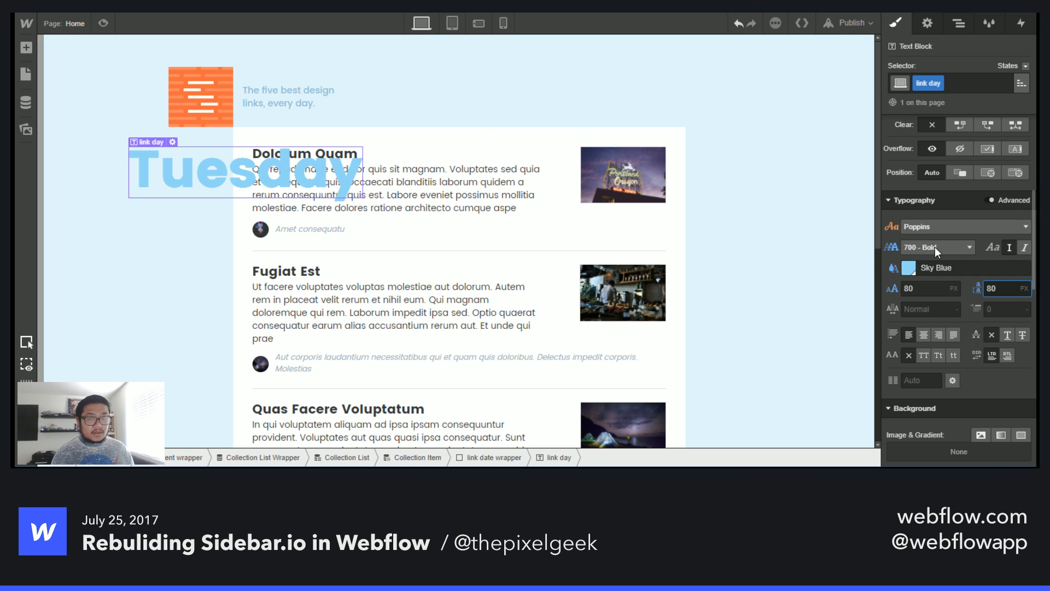
- Shift the link date wrapper's left offset to about -405 px
scroll(956, 312, "up", 2)
scroll(957, 312, "up", 6)
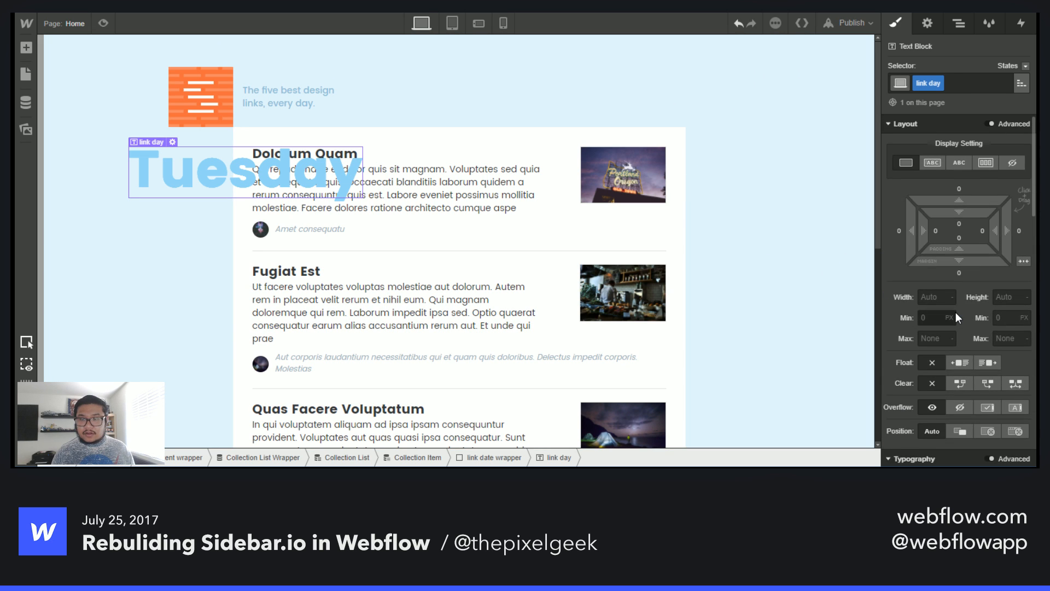
left_click(251, 182)
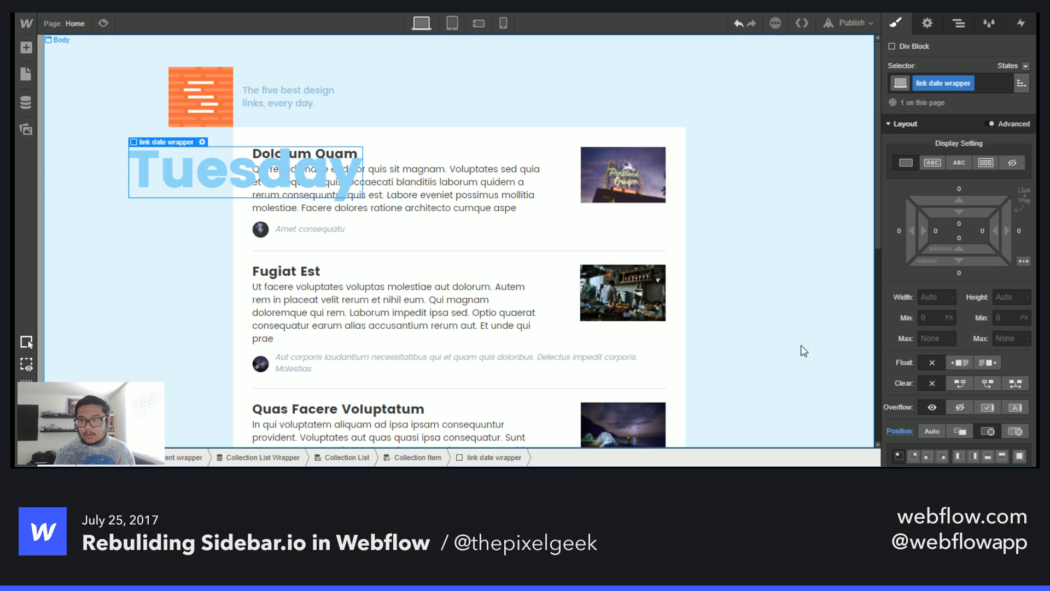
scroll(925, 407, "down", 3)
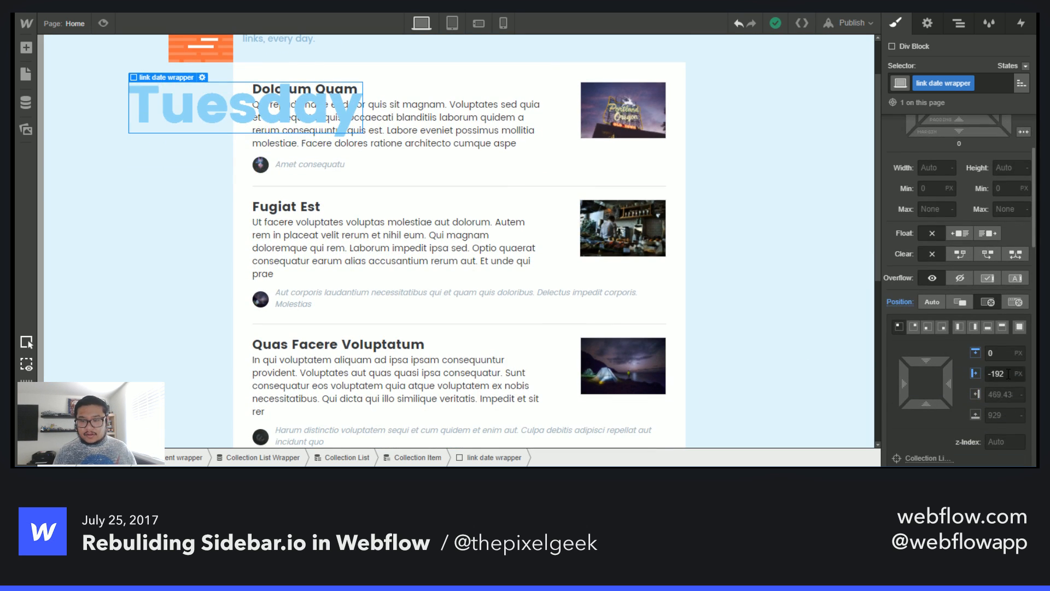
left_click_drag(905, 386, 502, 358)
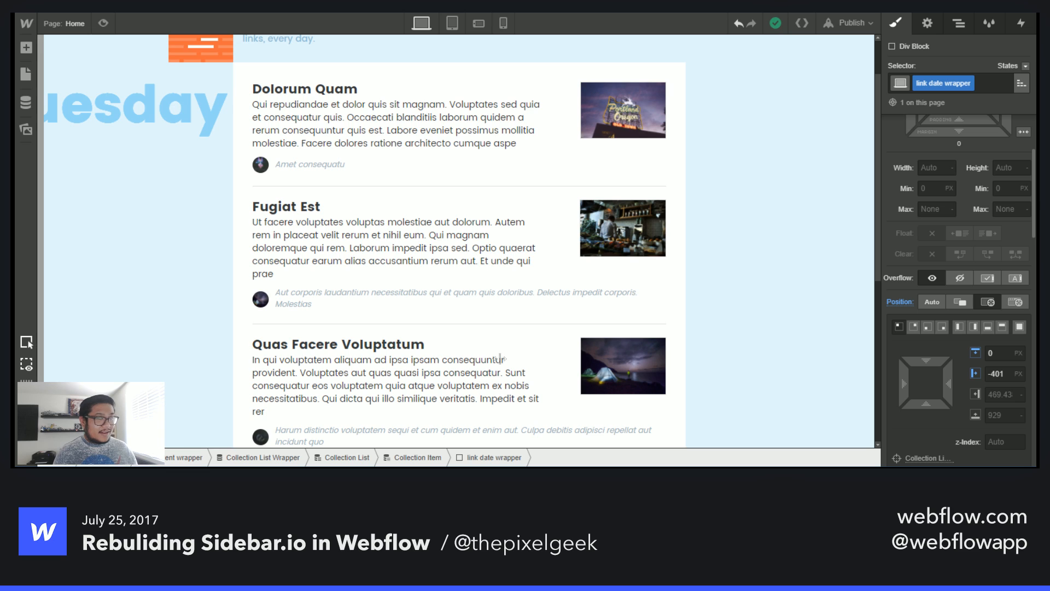
left_click_drag(500, 358, 491, 359)
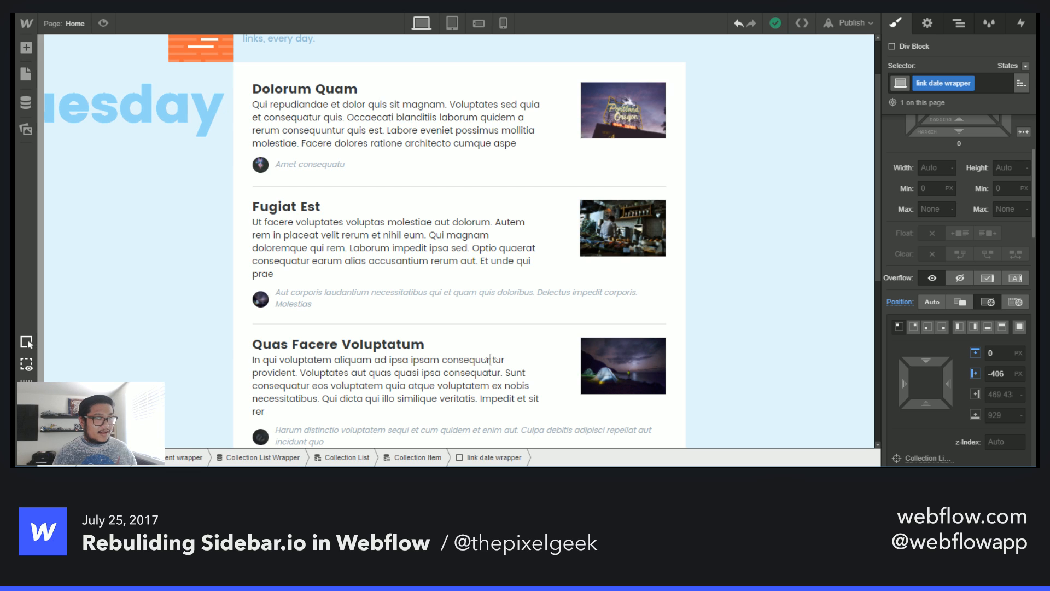
left_click_drag(490, 359, 489, 356)
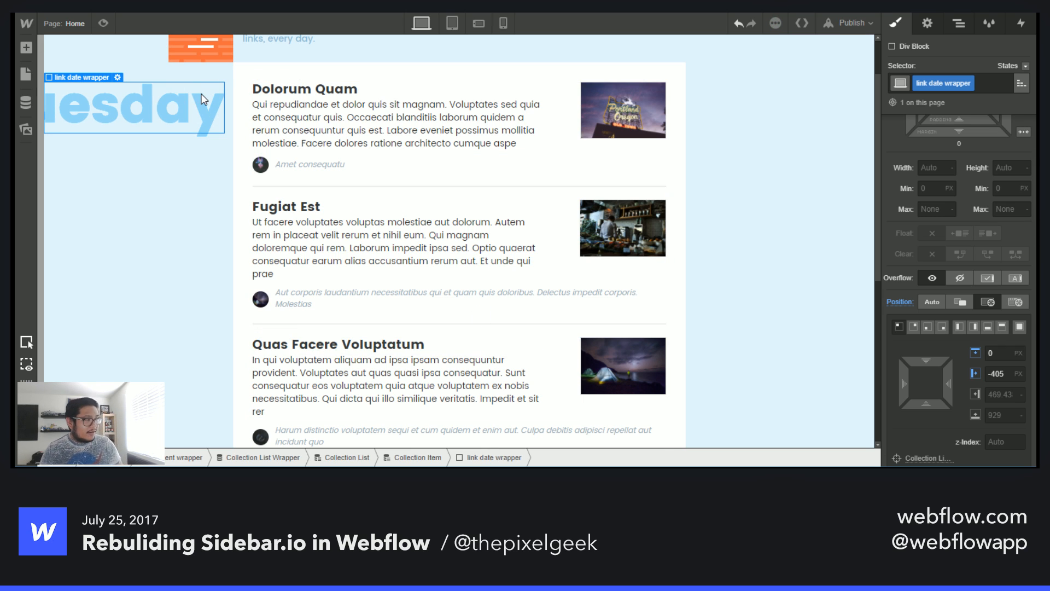
- Examine the day and date labels beside the link lists on the original Sidebar site
key("ctrl+Tab")
scroll(305, 263, "down", 10)
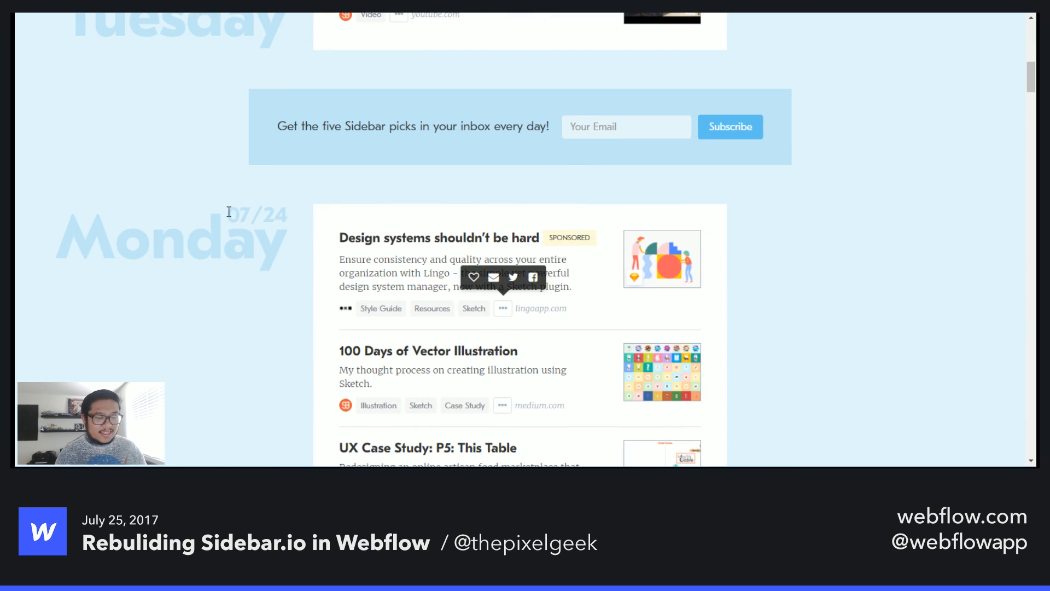
left_click_drag(229, 212, 305, 212)
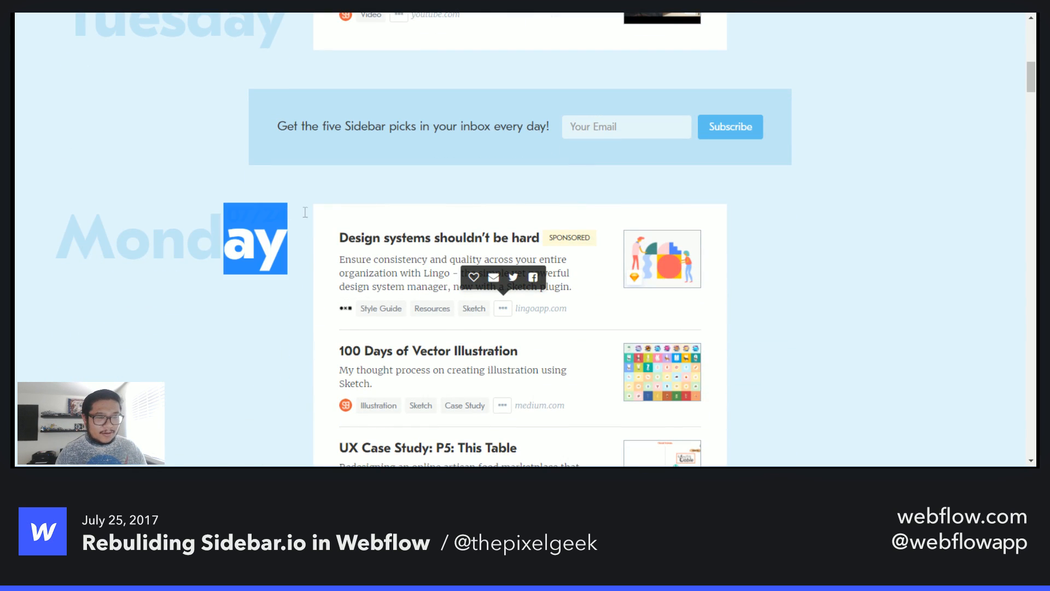
left_click(215, 225)
scroll(209, 321, "down", 10)
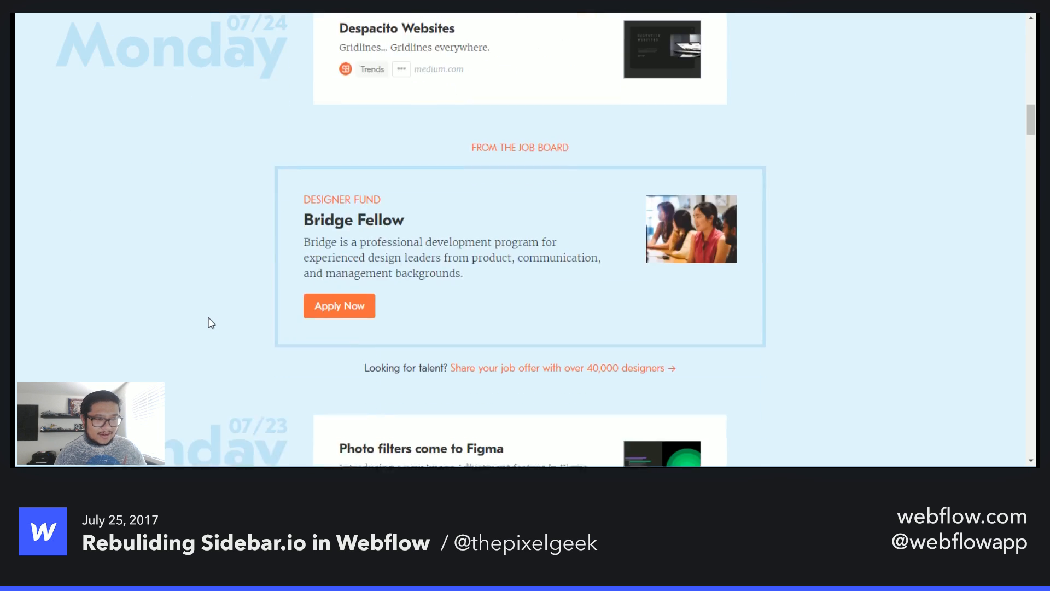
scroll(209, 323, "down", 5)
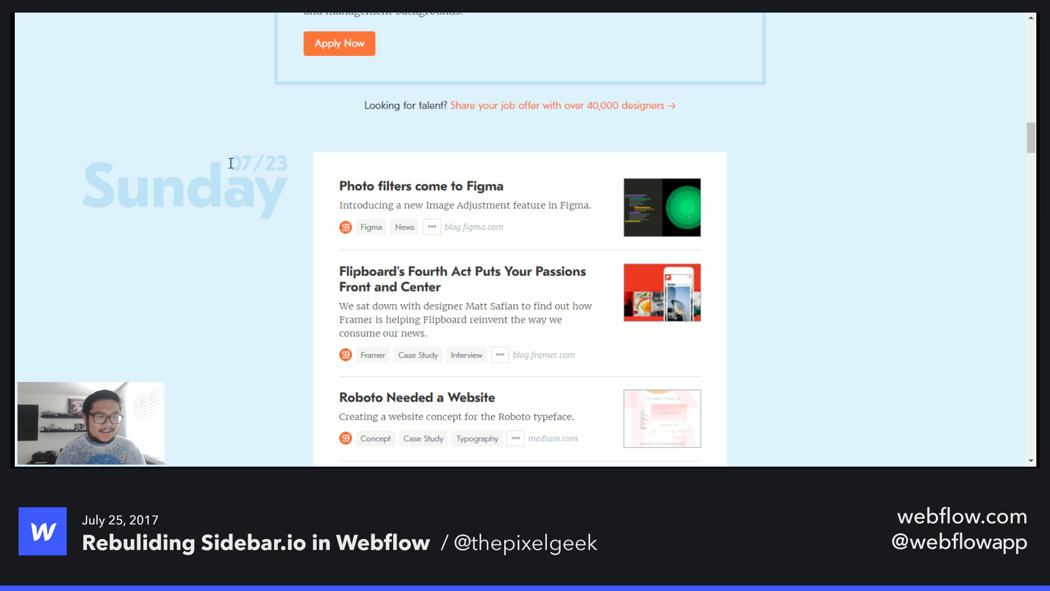
key("ctrl+Tab")
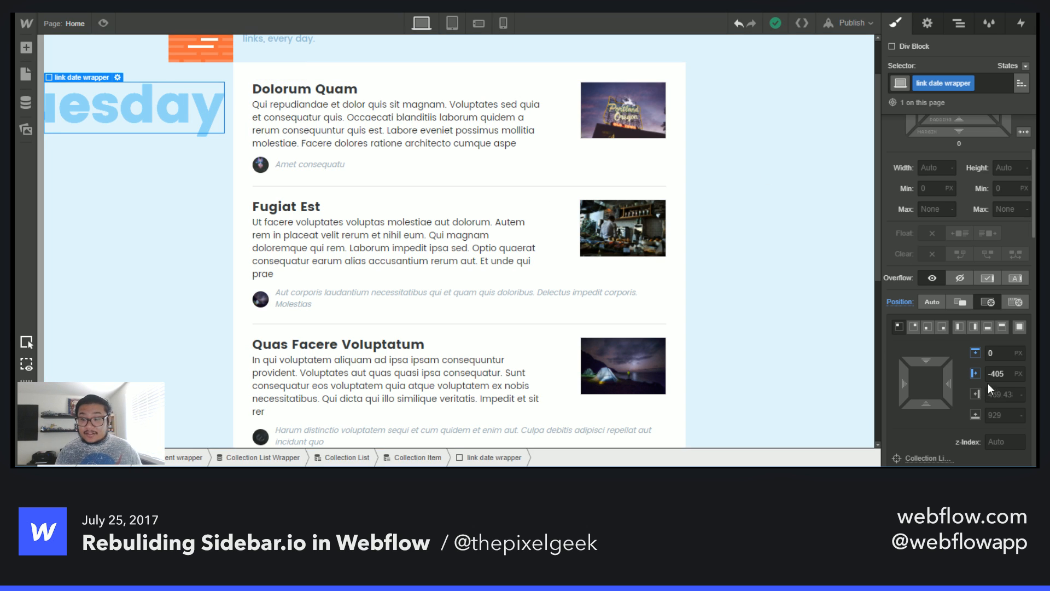
- Set the link date wrapper's top offset to 35 px
left_click_drag(926, 361, 935, 431)
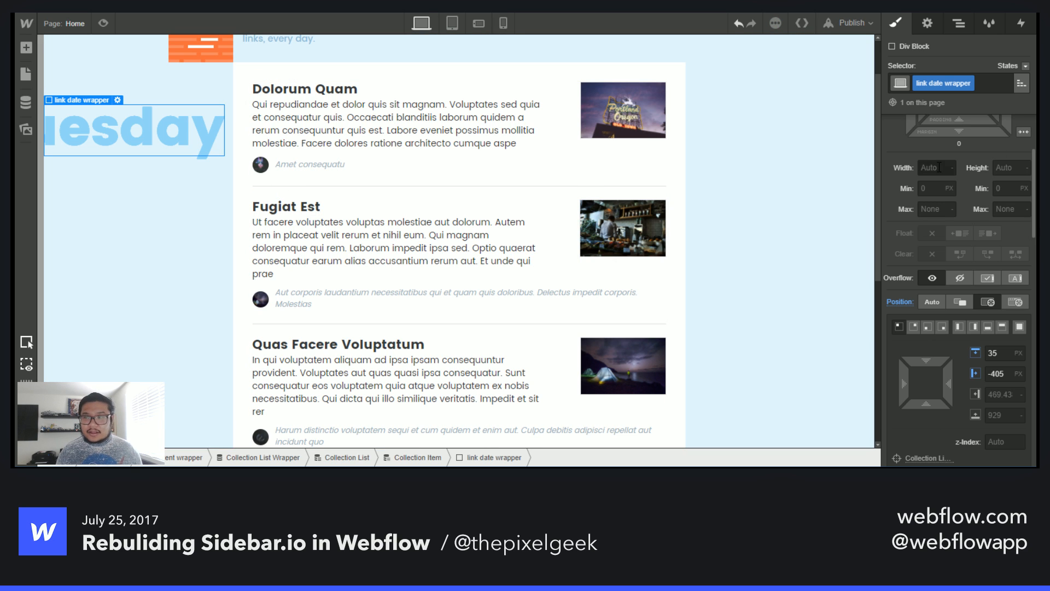
left_click(958, 23)
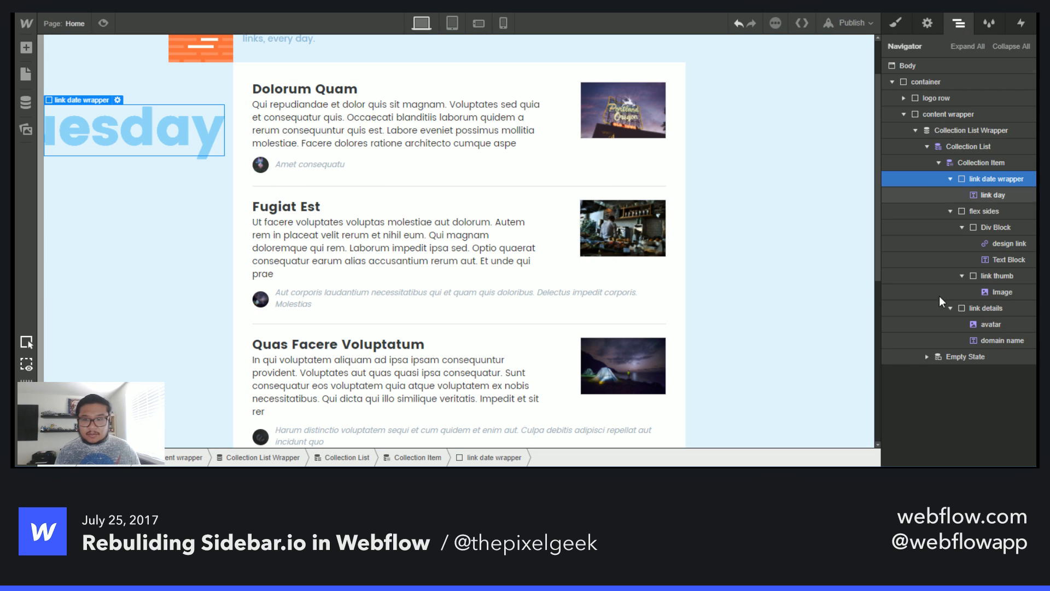
left_click(993, 195)
key("a")
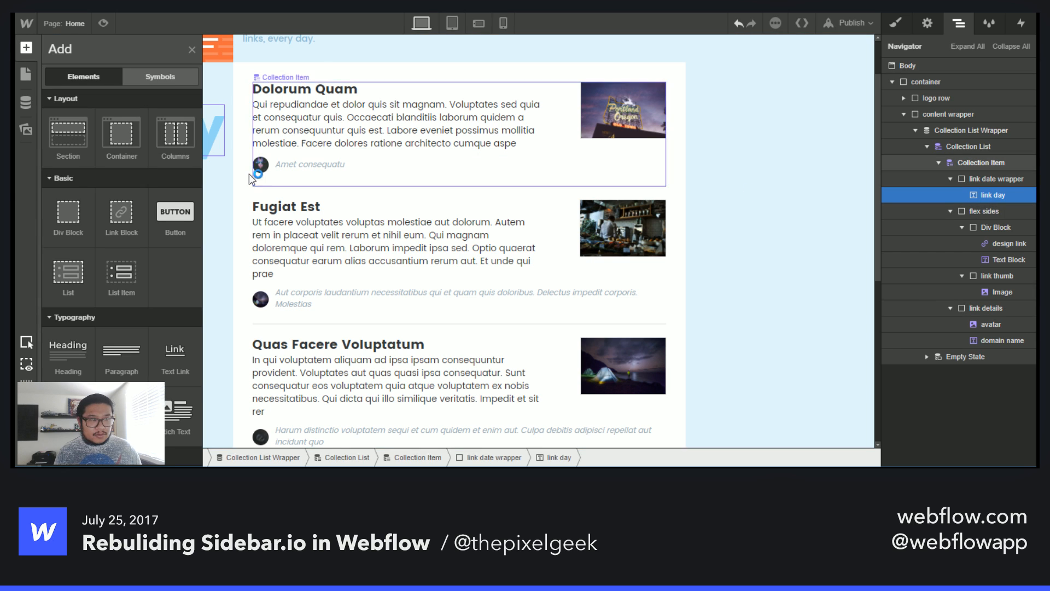
left_click(68, 350)
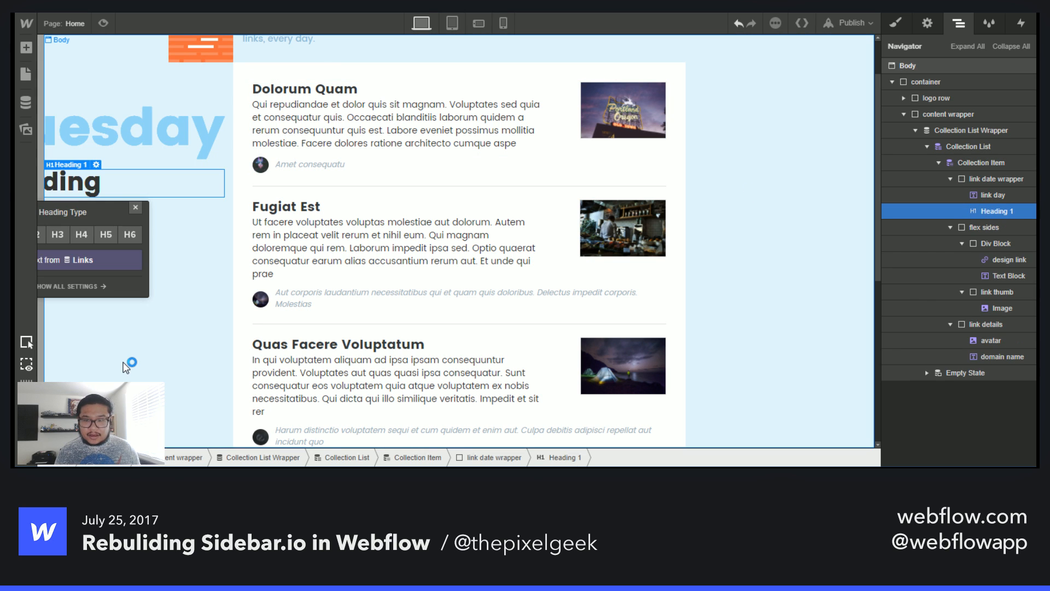
key("Delete")
- Add a Text Block below link day inside the link date wrapper
left_click(1013, 196)
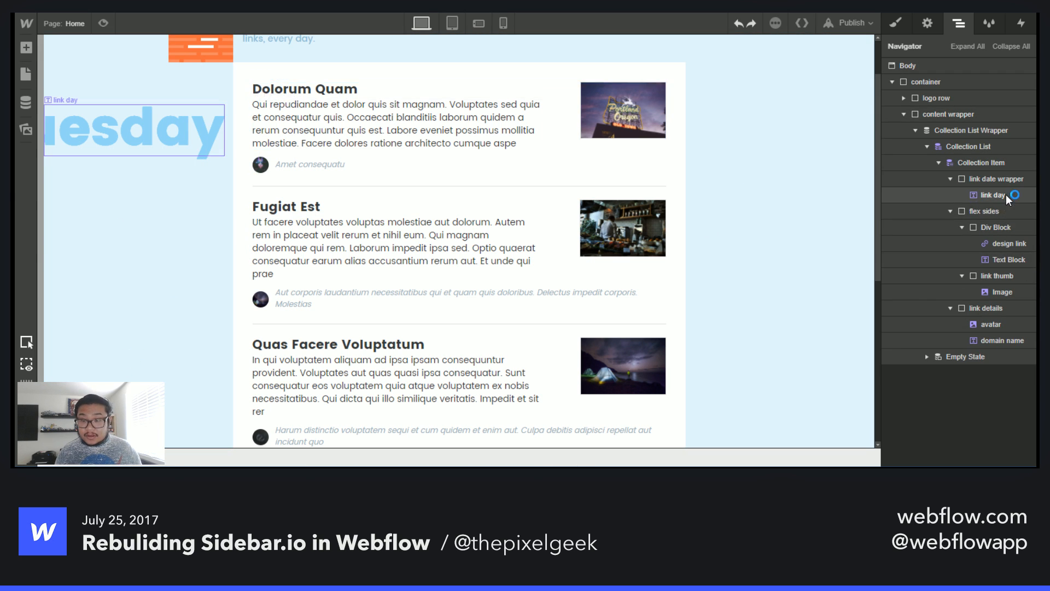
key("a")
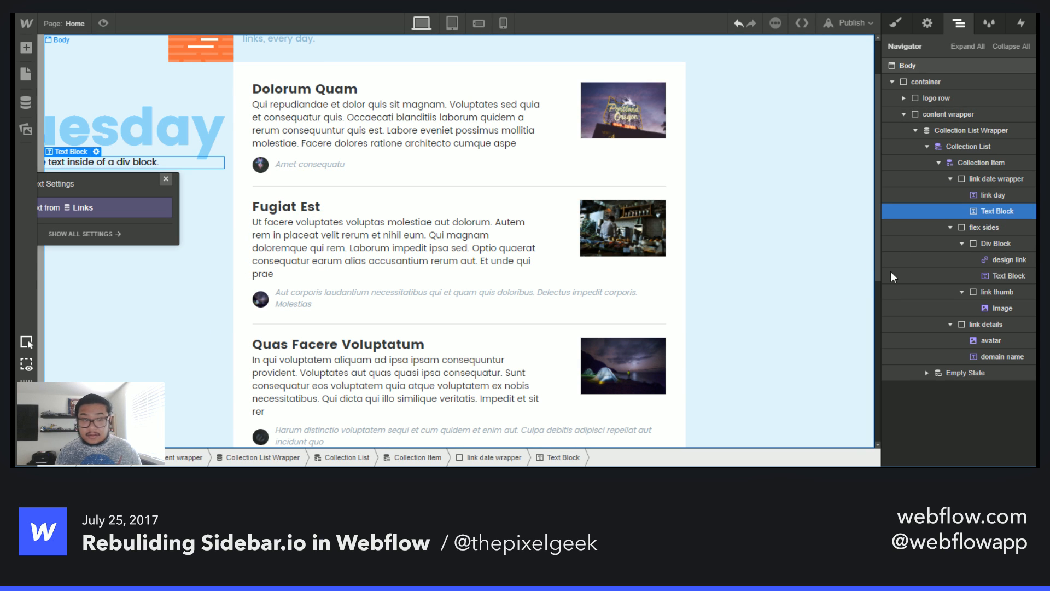
left_click_drag(99, 180, 457, 220)
- Bind the new text block to the Links collection's Date field using the 07 month format
left_click(391, 250)
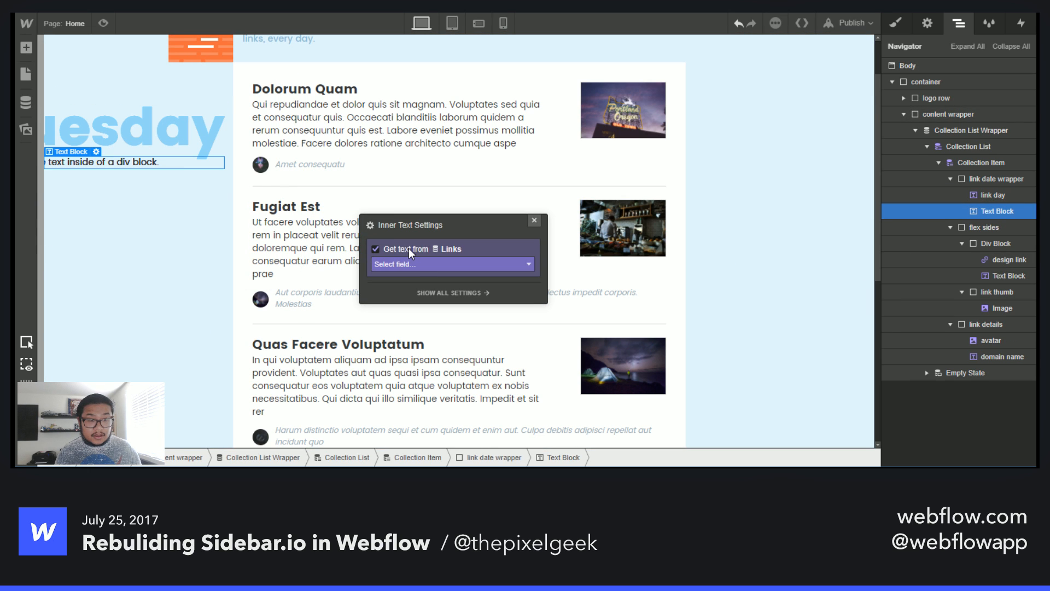
left_click(419, 267)
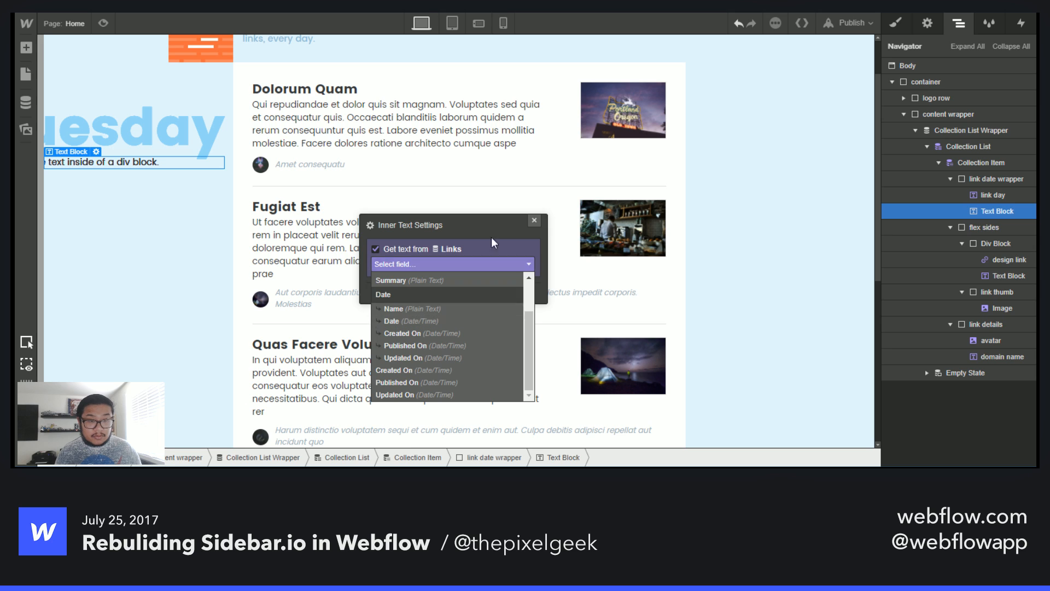
left_click(534, 220)
key("d")
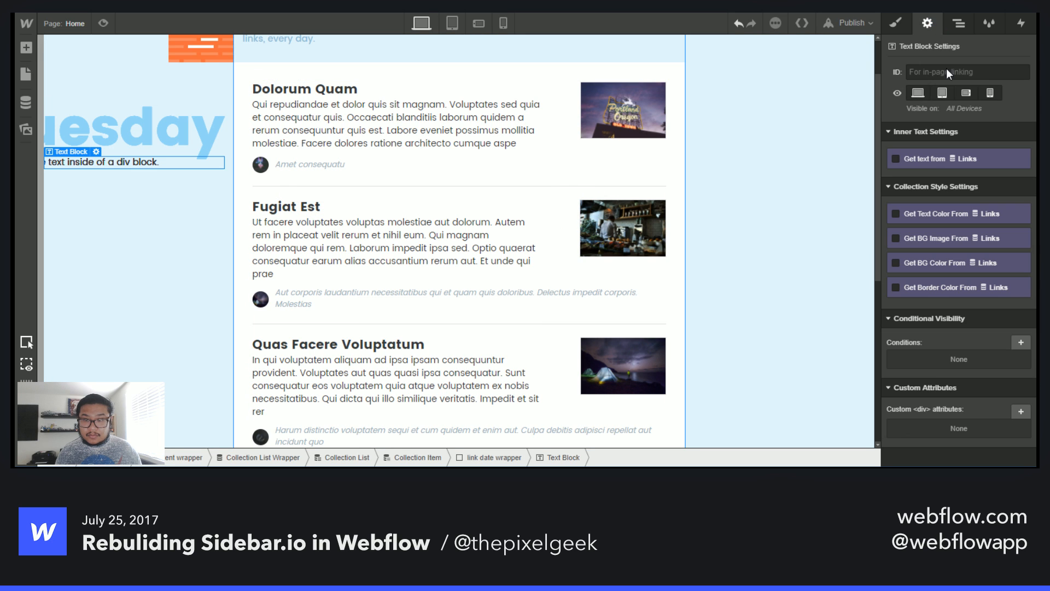
left_click(939, 164)
left_click(924, 174)
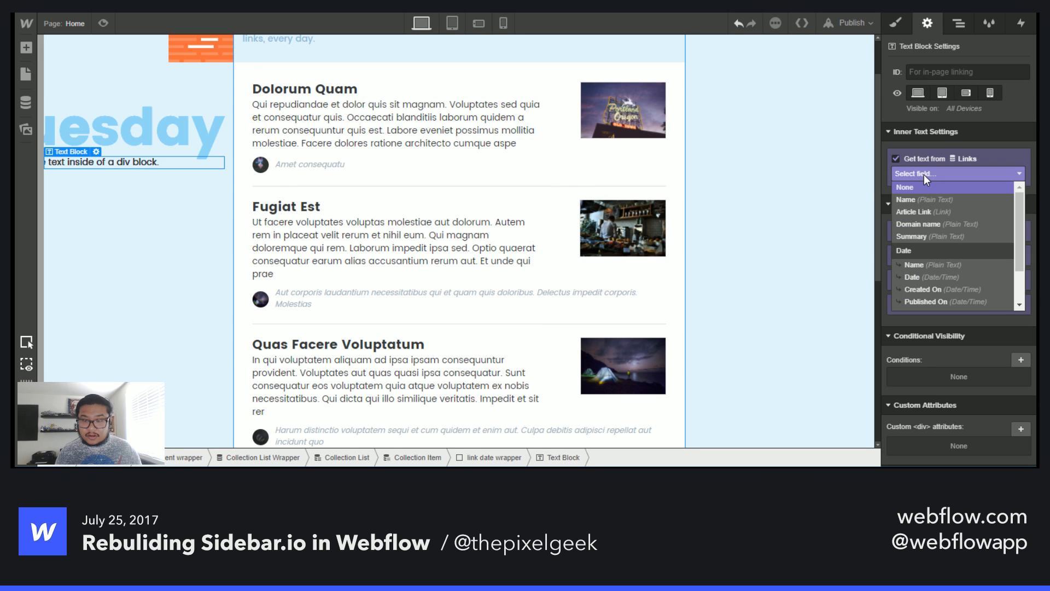
left_click(956, 277)
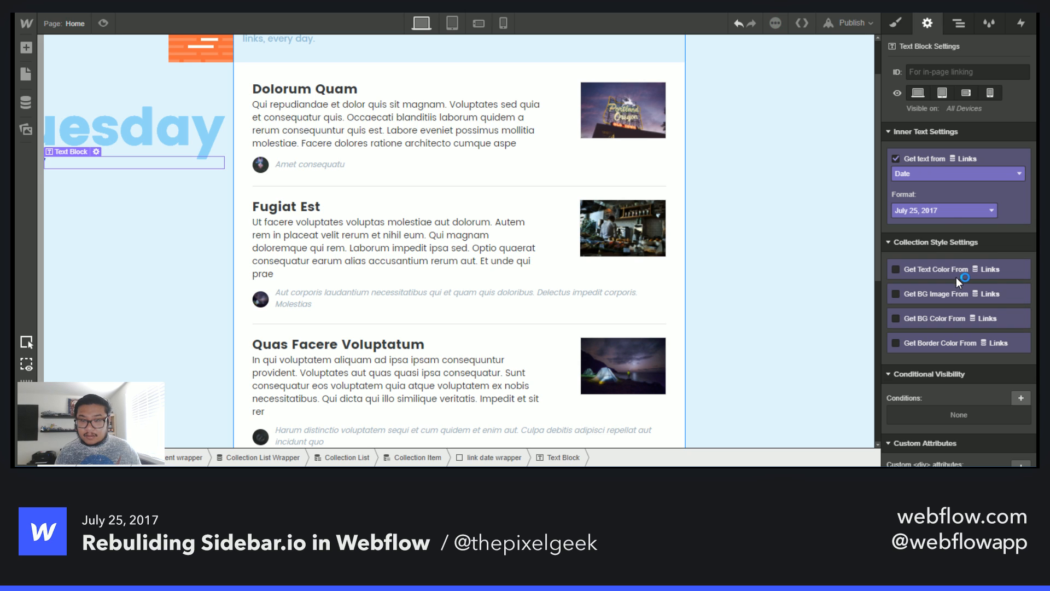
left_click(934, 209)
scroll(946, 319, "down", 3)
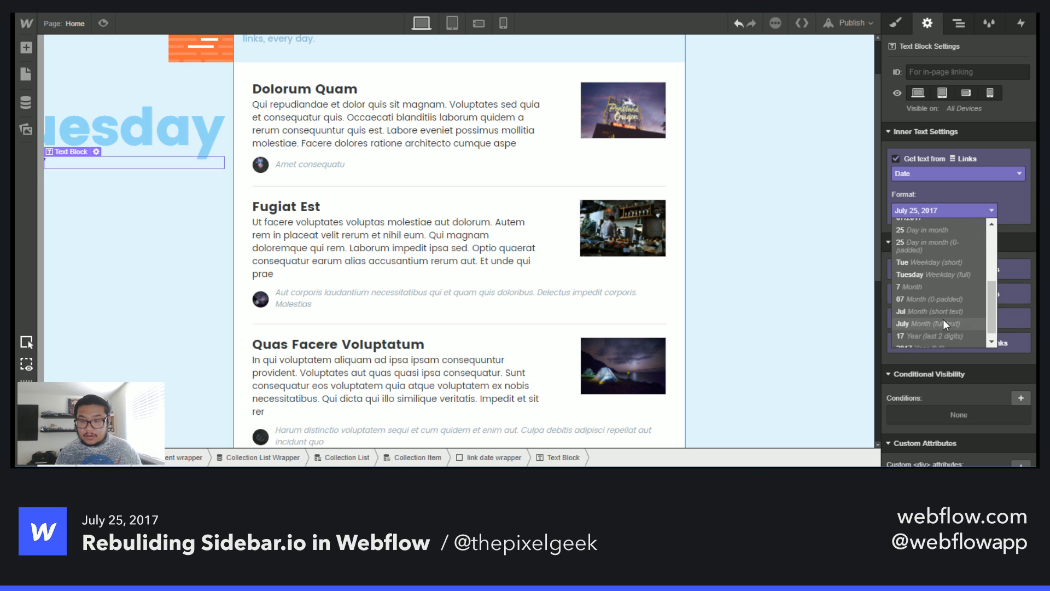
left_click(950, 300)
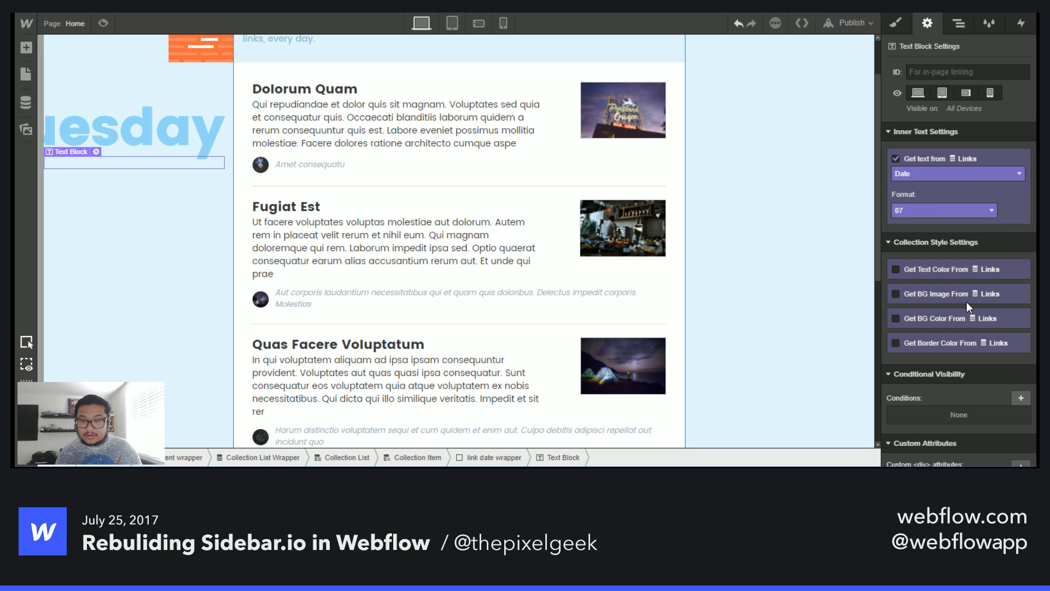
- Give the new text block the class "link month"
left_click(894, 24)
left_click(946, 79)
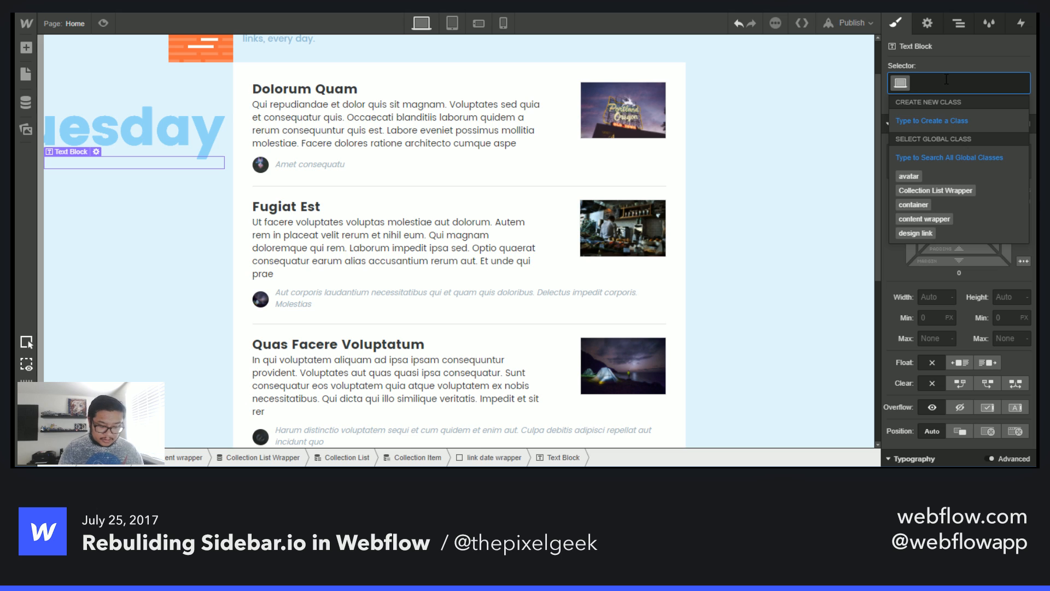
type("link month")
key("Return")
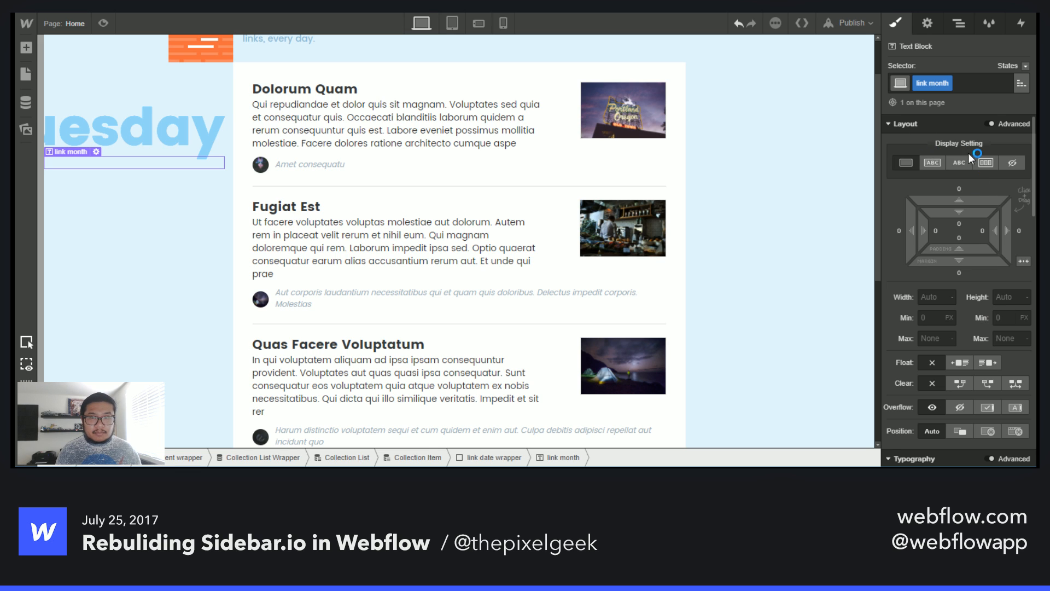
- Set the link month text colour to the Sky Blue swatch
scroll(961, 293, "down", 6)
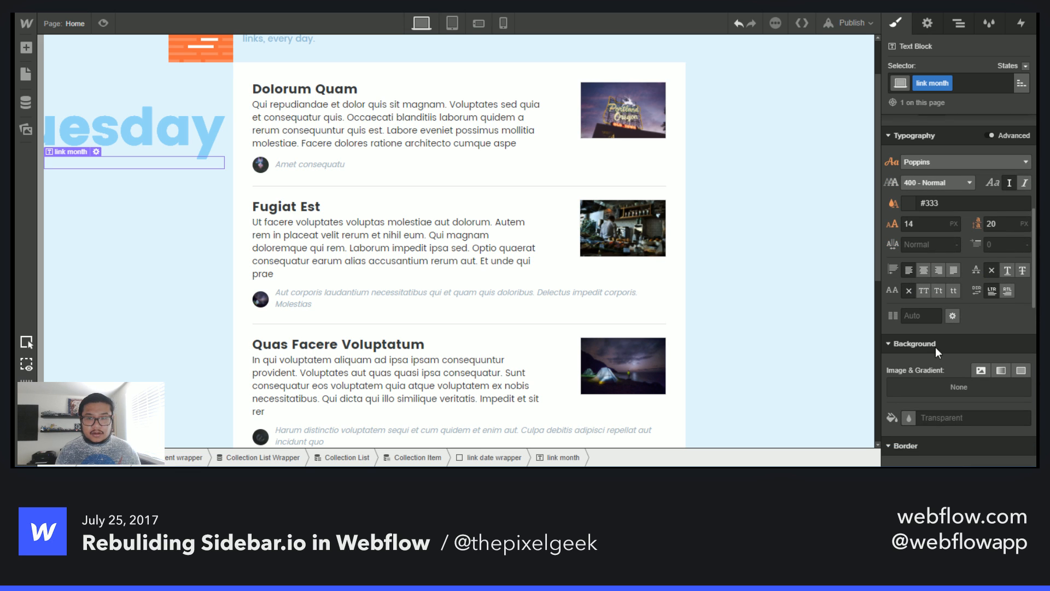
left_click(908, 203)
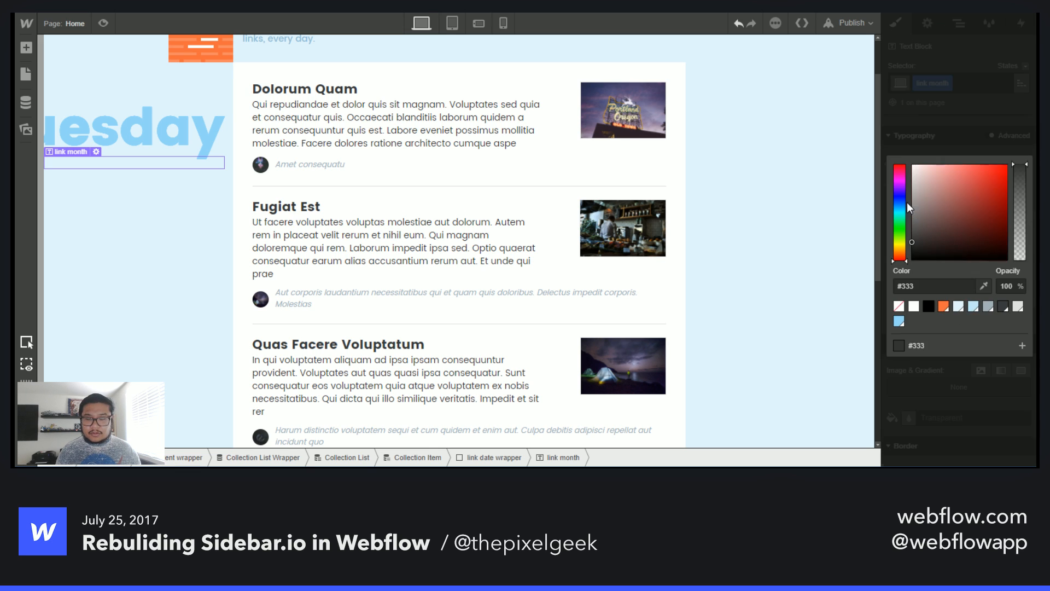
left_click(899, 320)
left_click(989, 127)
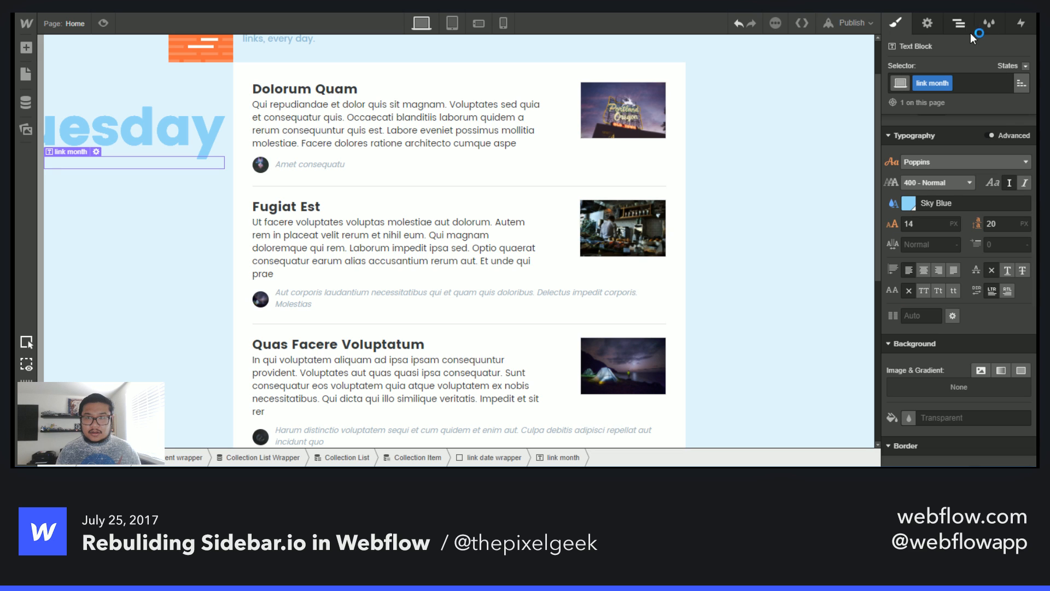
- Reselect the Links Date field and the 07 month format for the text block's content
left_click(957, 24)
left_click(935, 23)
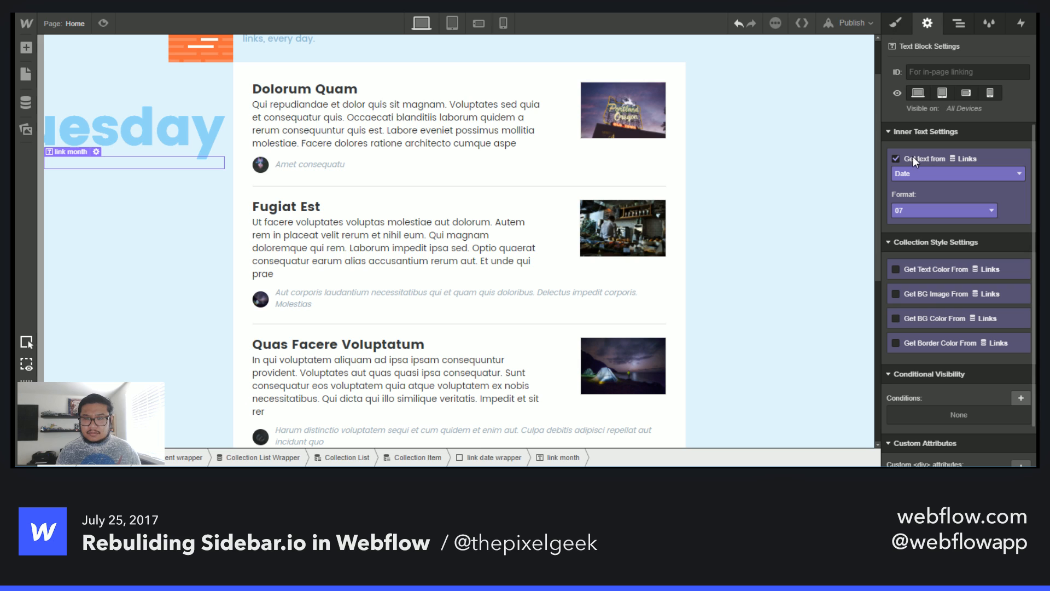
left_click(920, 170)
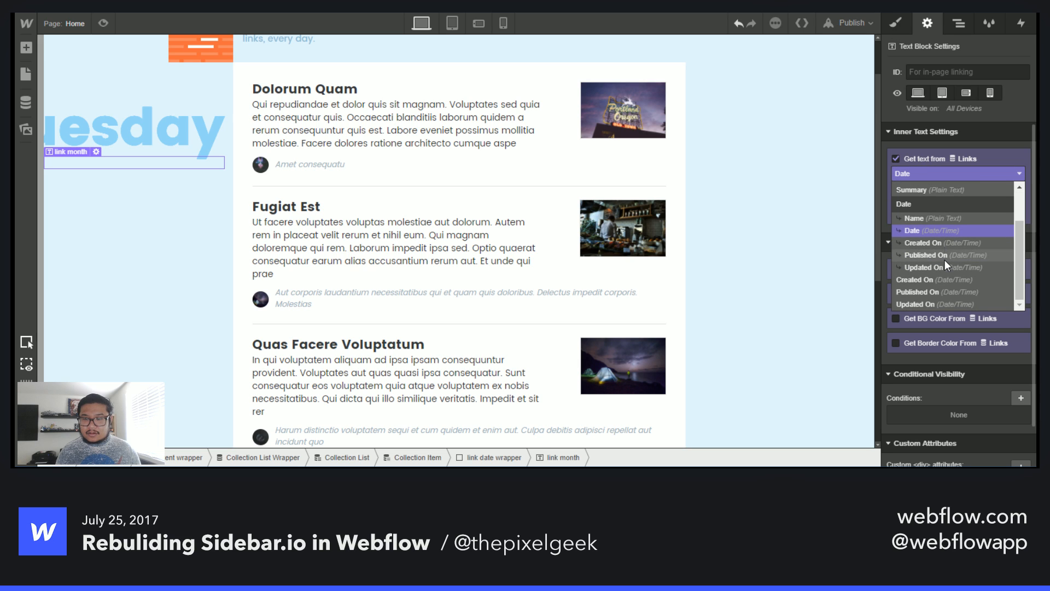
left_click(946, 229)
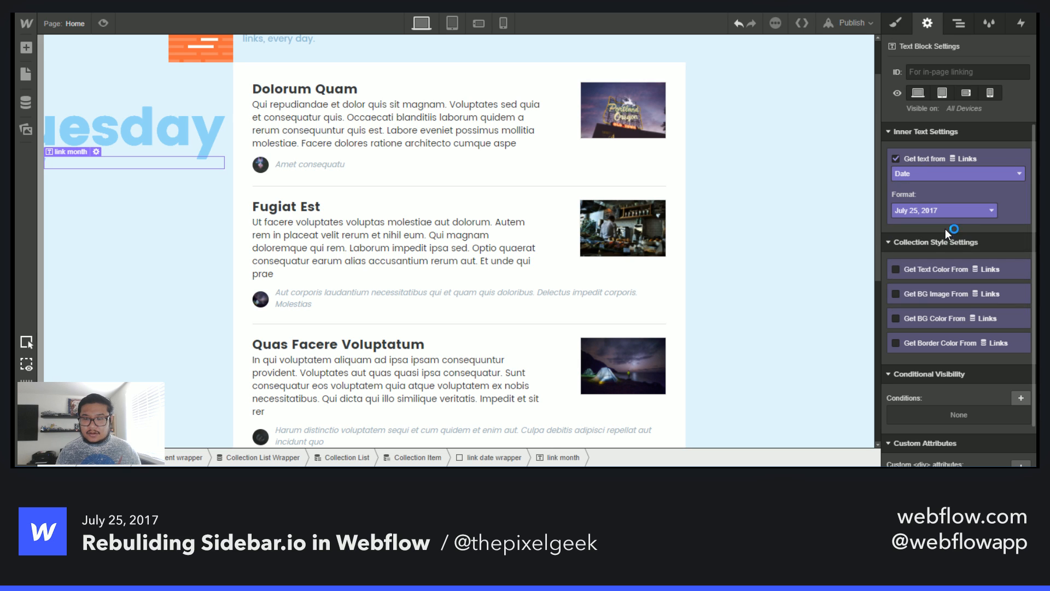
left_click(919, 211)
scroll(941, 305, "down", 2)
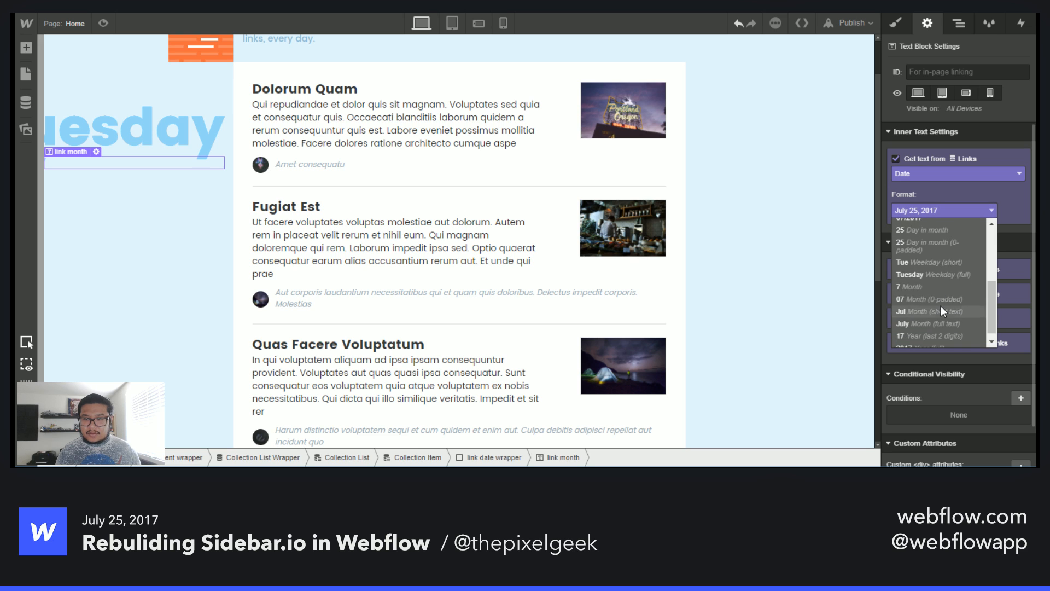
left_click(940, 298)
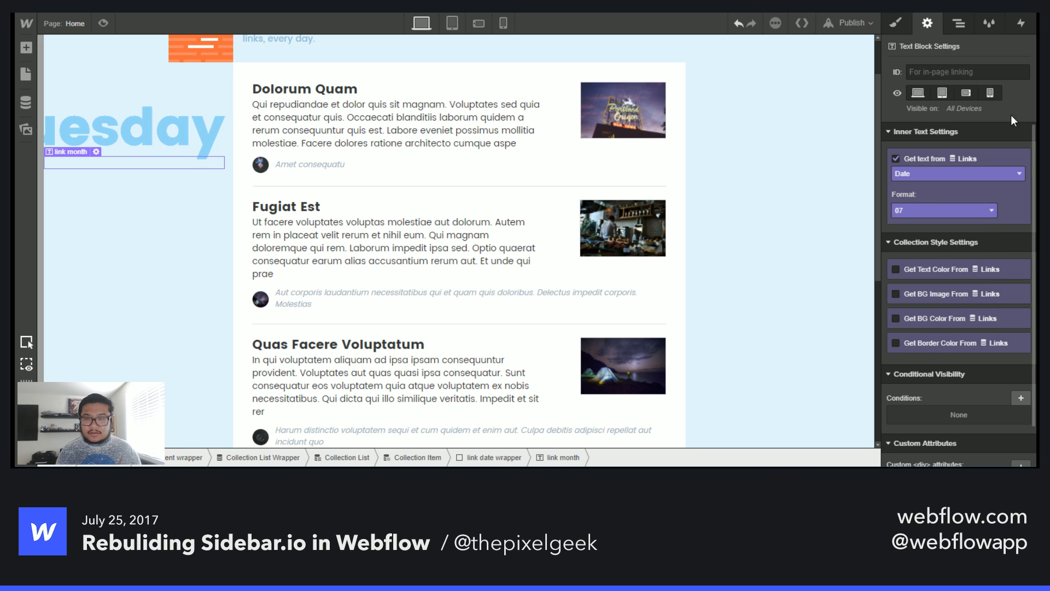
- Set the link month font size to 20 px
key("s")
scroll(972, 356, "down", 6)
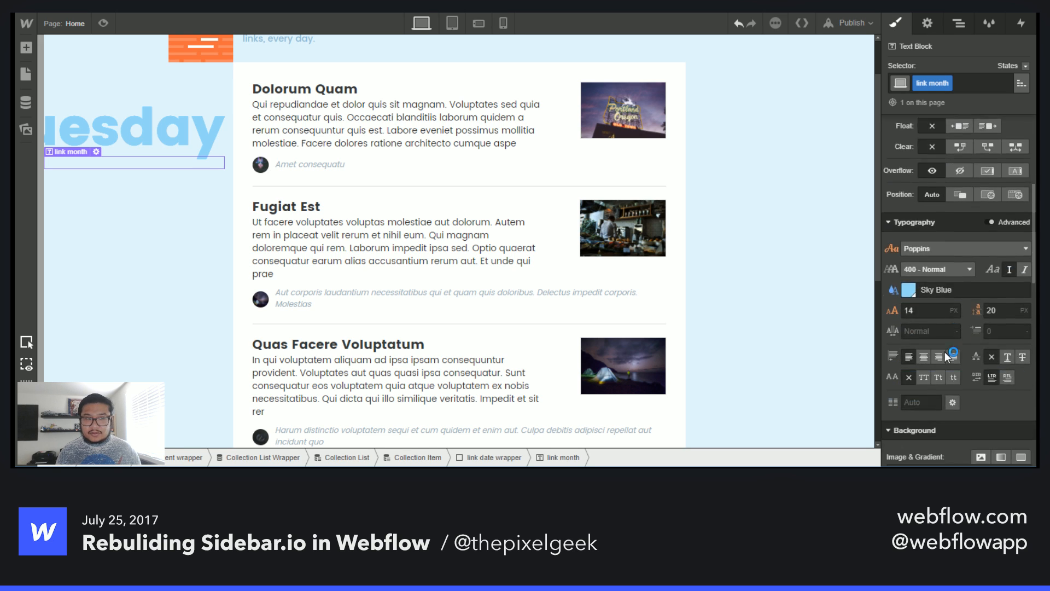
left_click(904, 227)
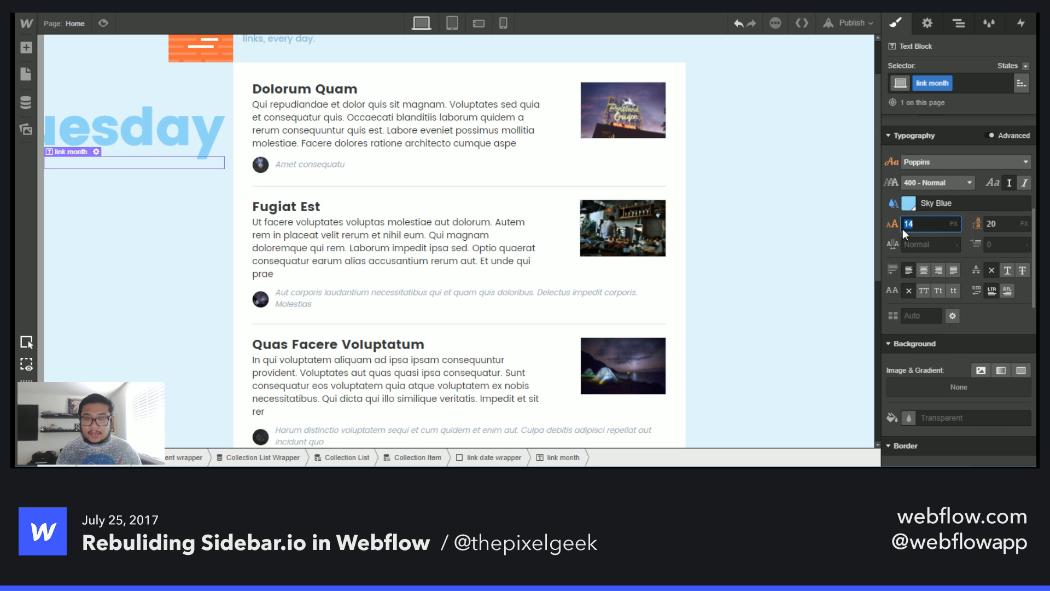
type("20")
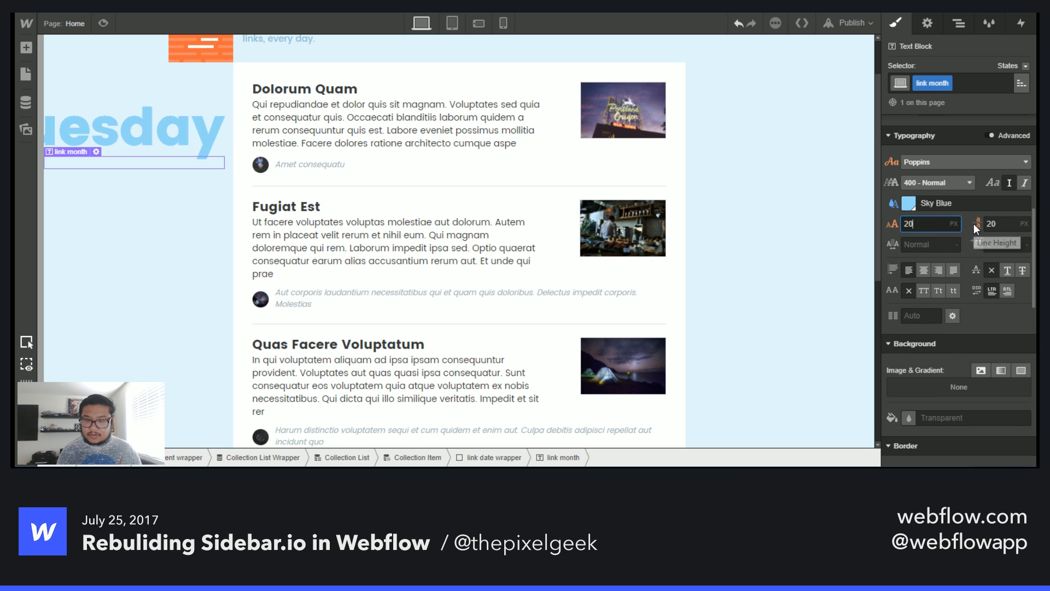
key("Tab")
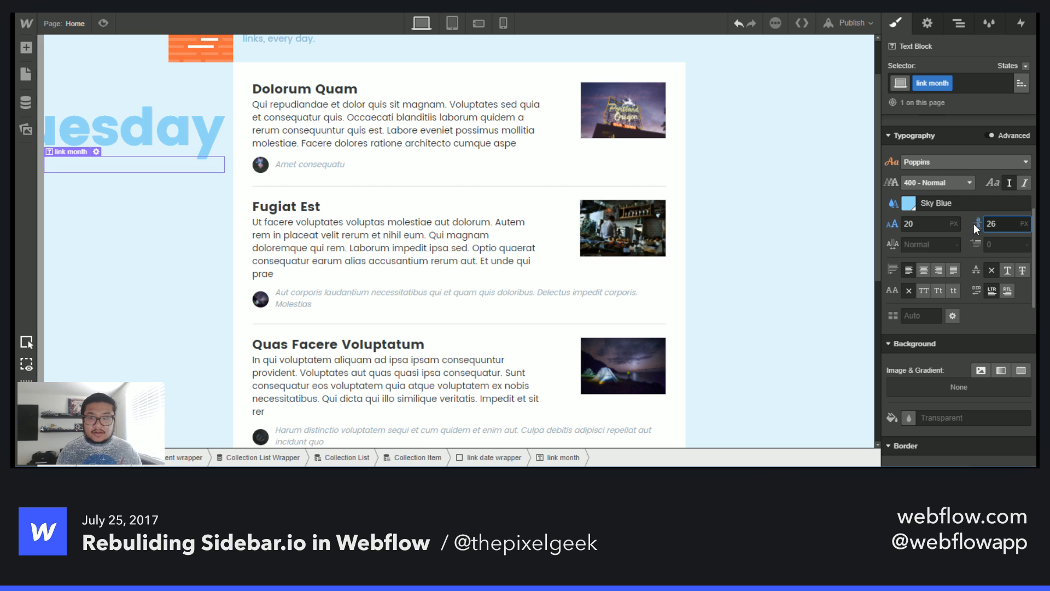
- Position the link month text block absolutely at the top-right corner of the link date wrapper
scroll(983, 311, "up", 5)
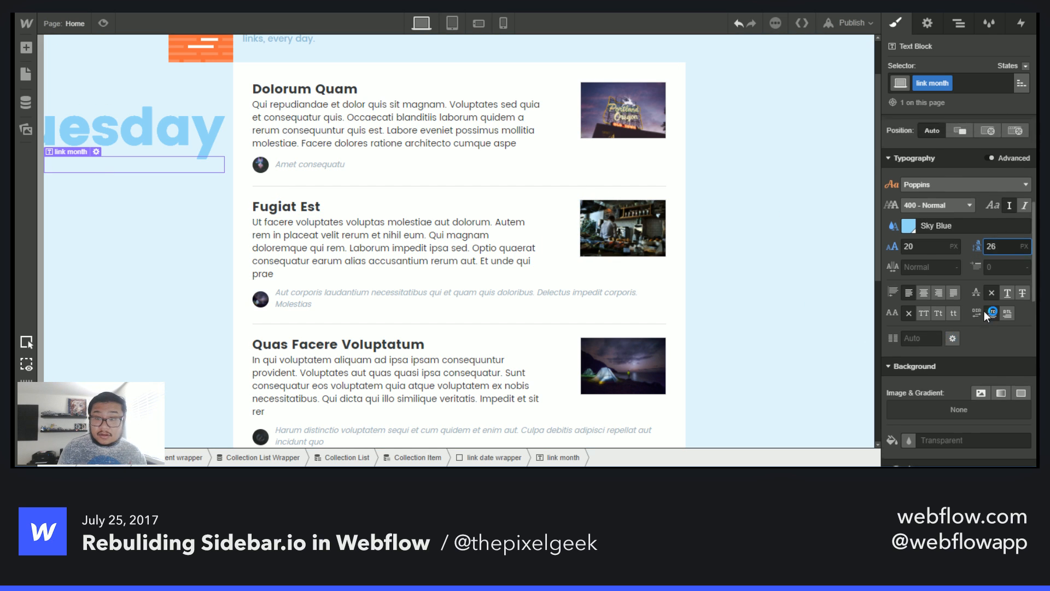
left_click(983, 365)
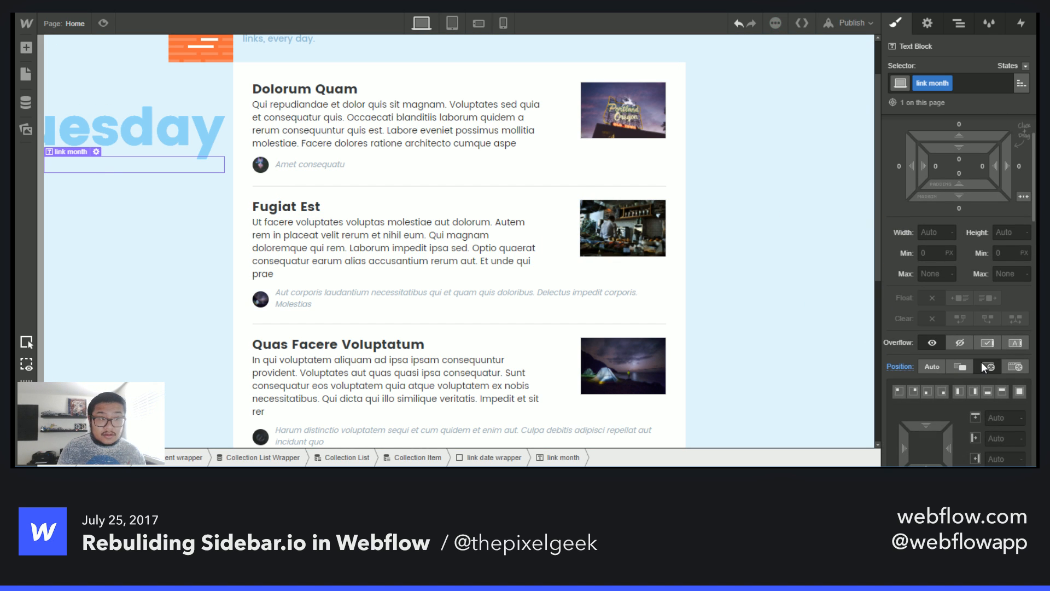
left_click(978, 369)
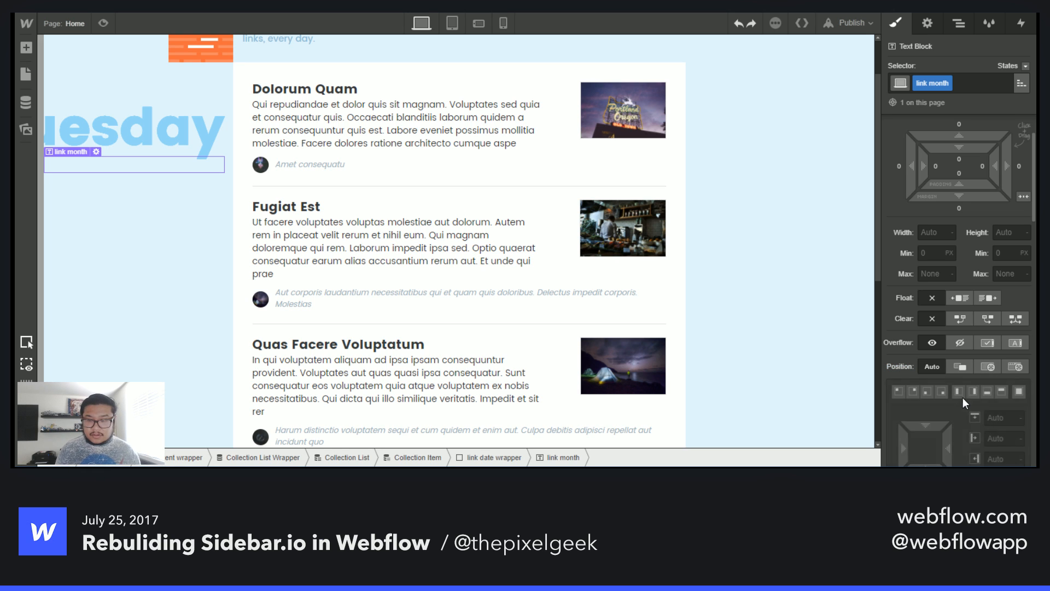
scroll(960, 386, "down", 3)
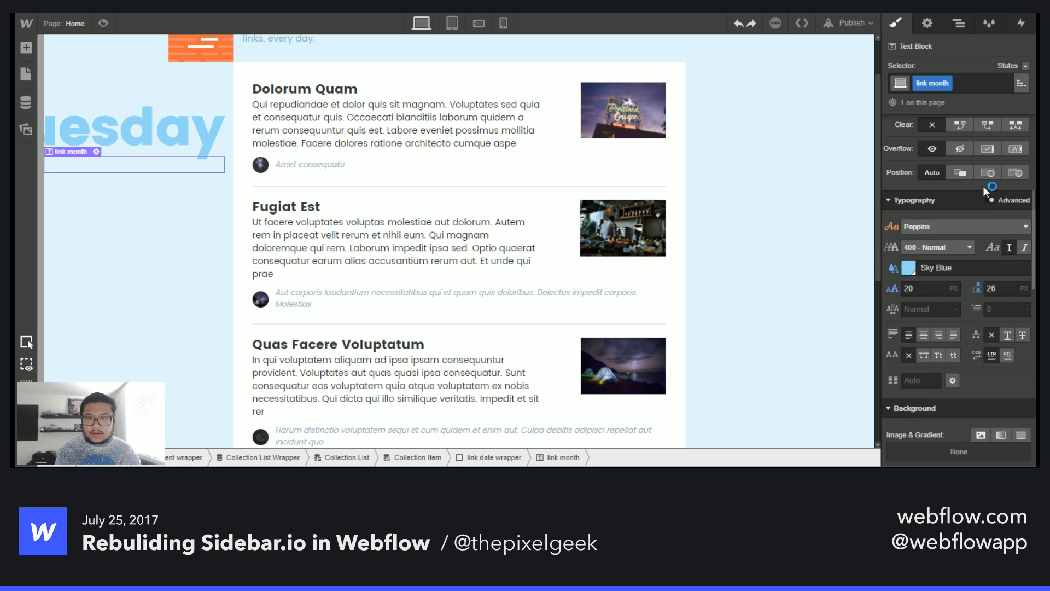
left_click(958, 24)
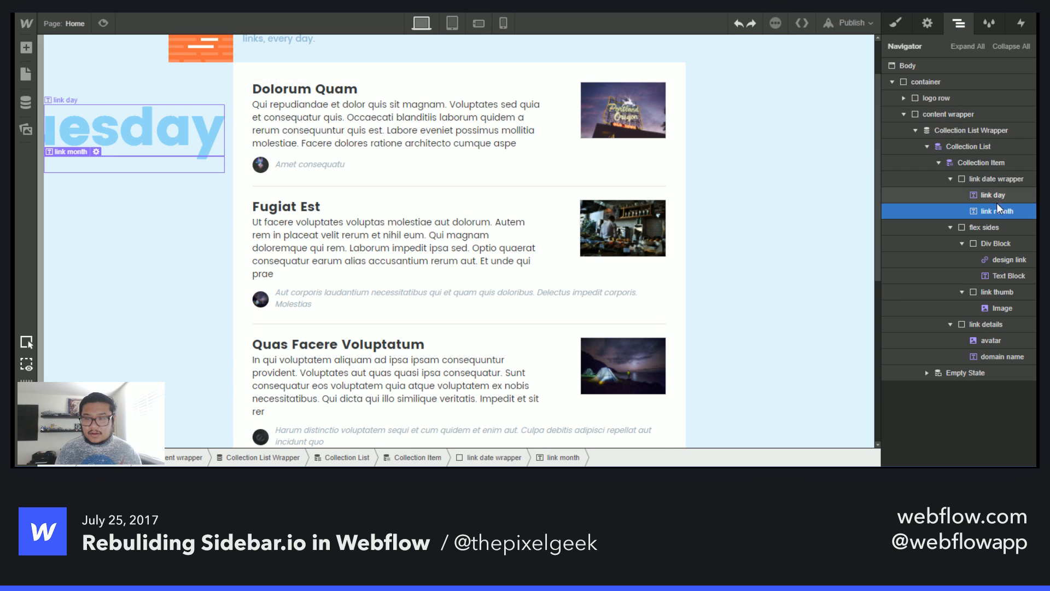
left_click(894, 23)
scroll(978, 360, "down", 5)
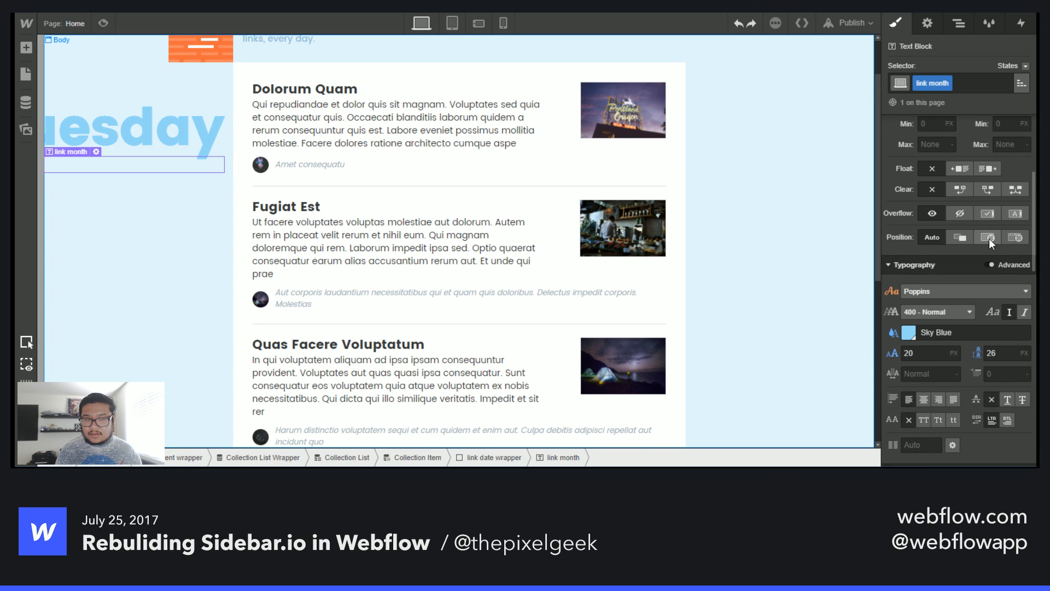
left_click(989, 239)
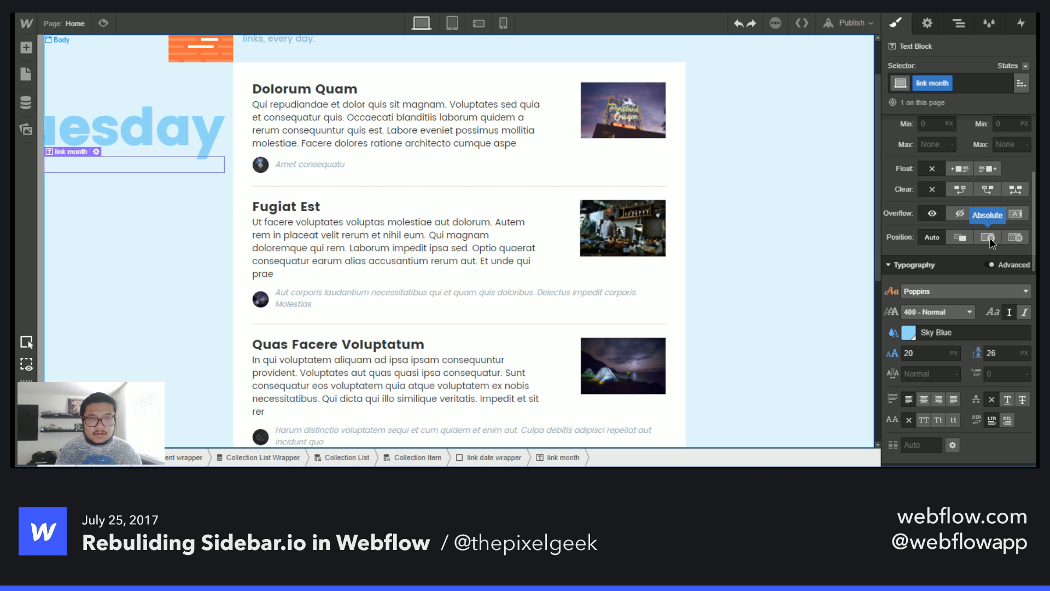
left_click(990, 238)
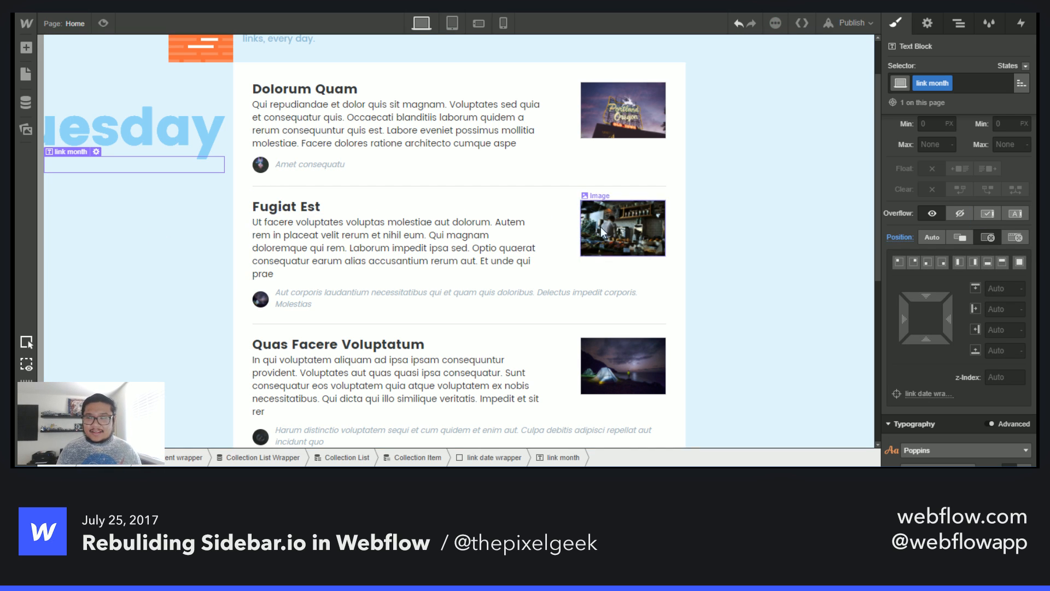
left_click(915, 261)
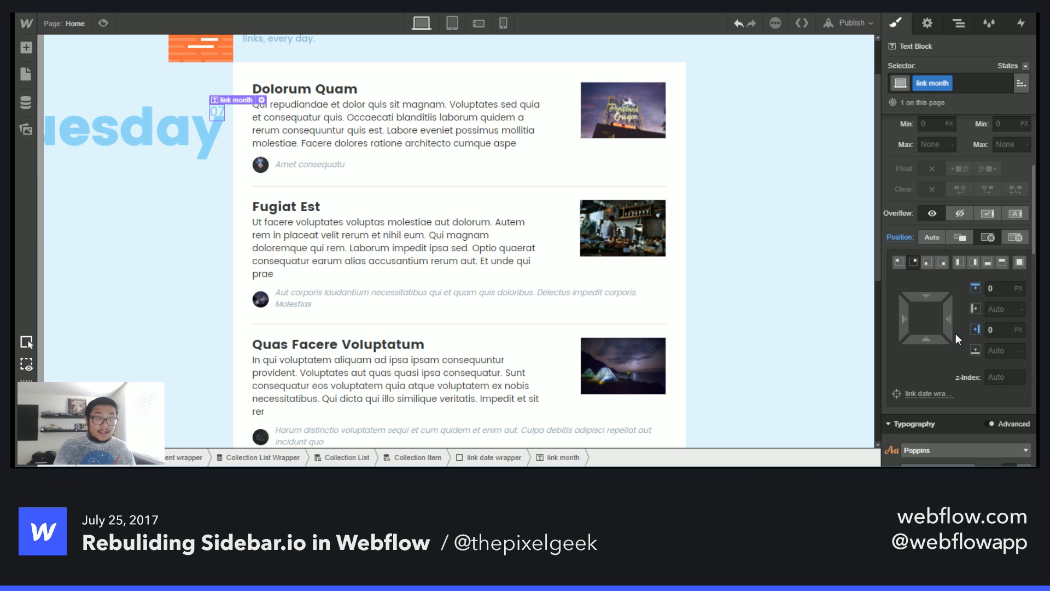
scroll(962, 348, "up", 1)
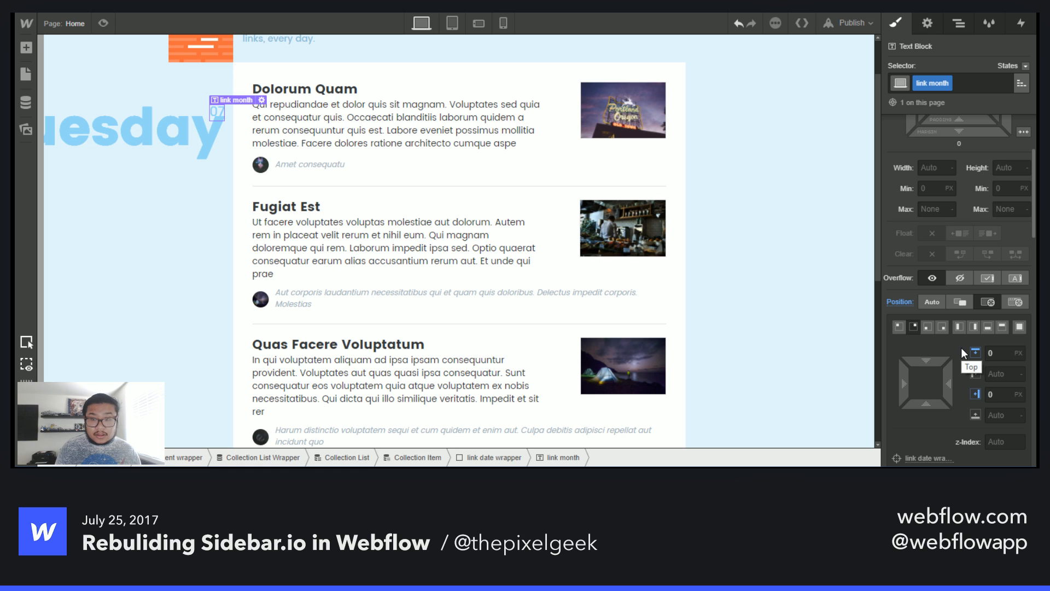
- Wrap link month in a new Div Block inside the link date wrapper and clear link month's position setting
left_click(960, 23)
key("a")
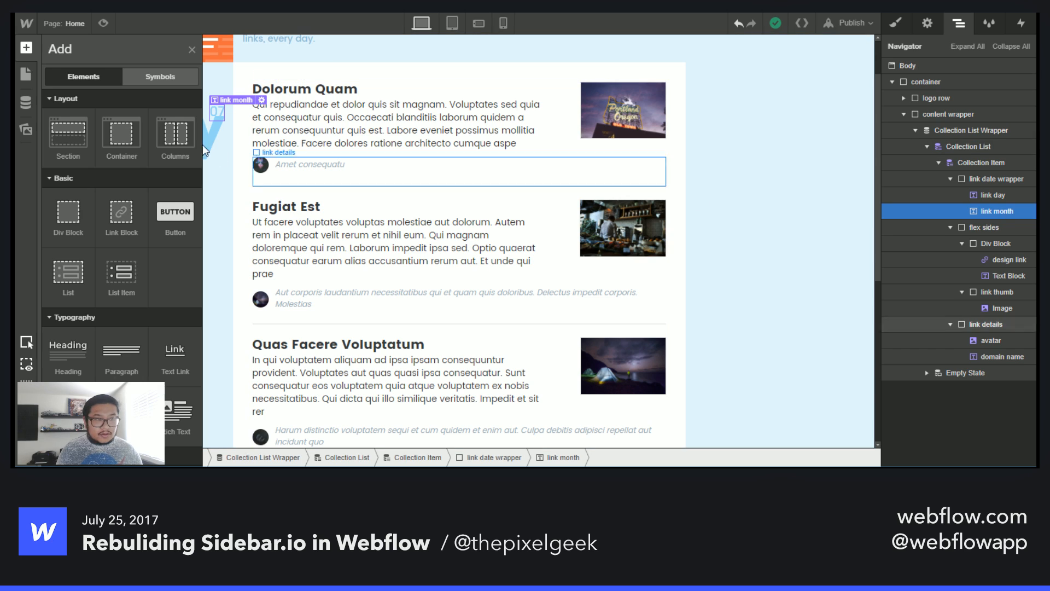
left_click_drag(823, 274, 999, 223)
left_click(1003, 226)
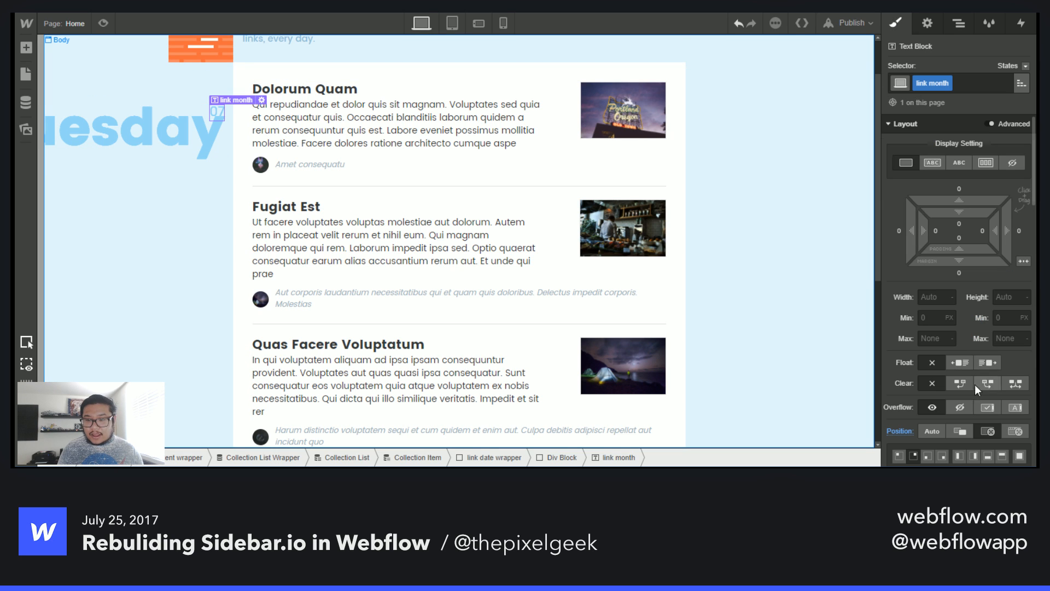
left_click(906, 435, "alt")
- Select the new Div Block and give it the class "link month date"
left_click(965, 25)
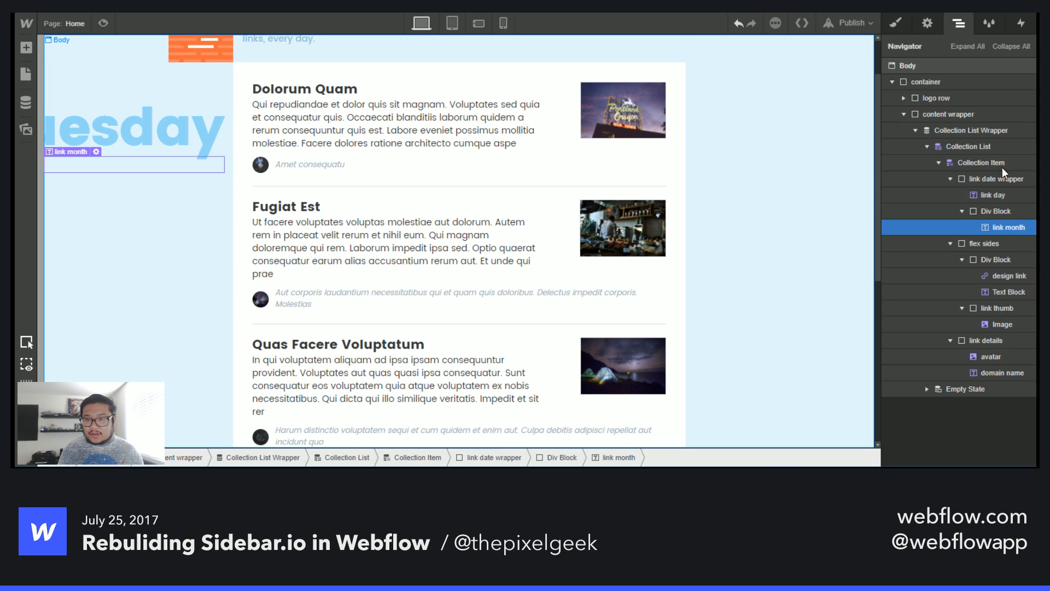
left_click(989, 212)
left_click(897, 23)
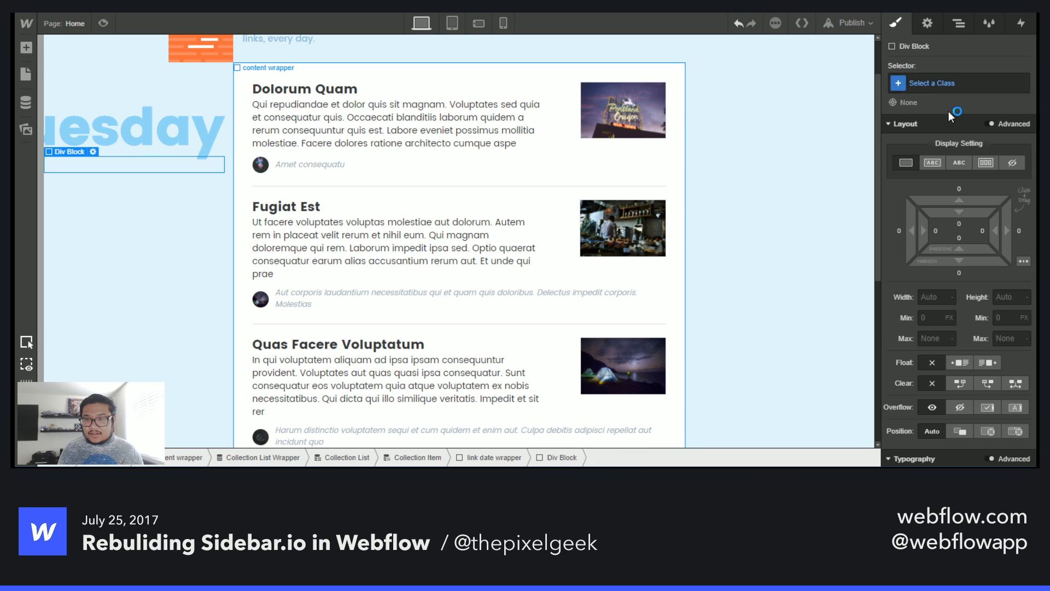
left_click(960, 84)
type("link")
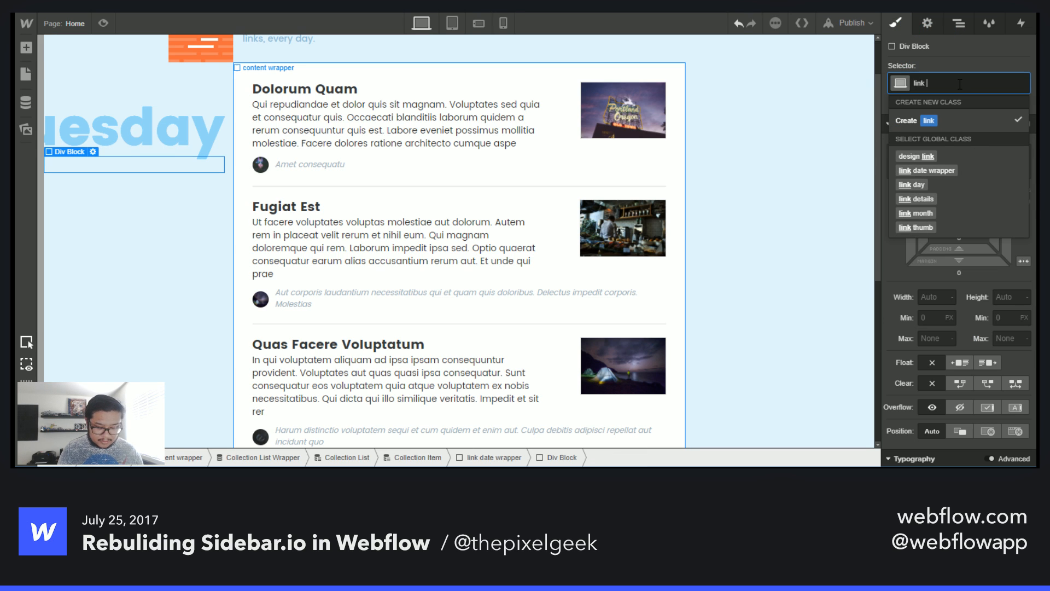
type(" month date")
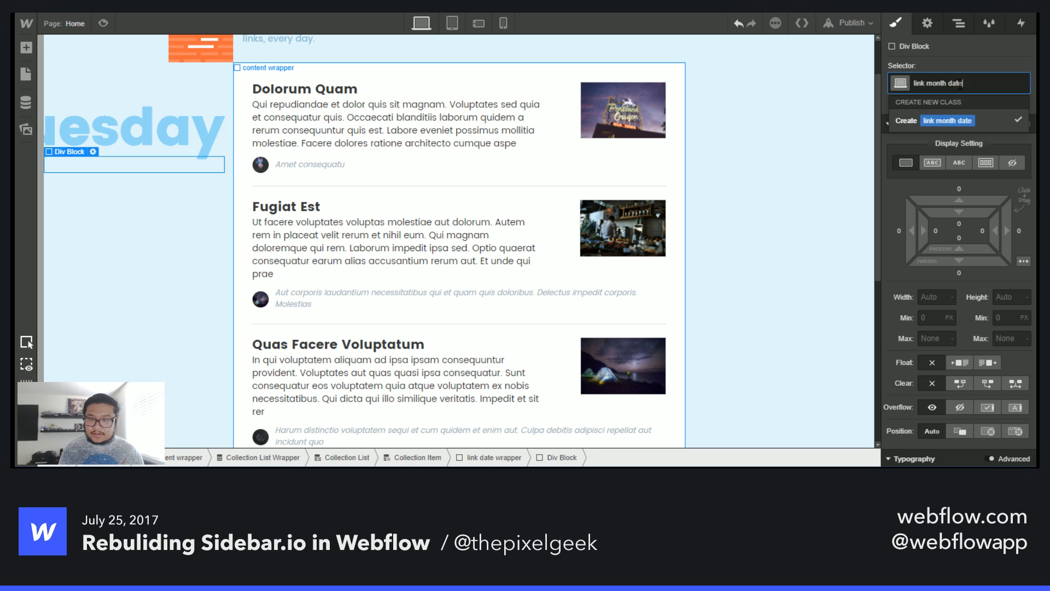
key("Return")
- Position the link month date block absolutely at the wrapper's top-right corner with a right offset of 72 px
left_click(988, 431)
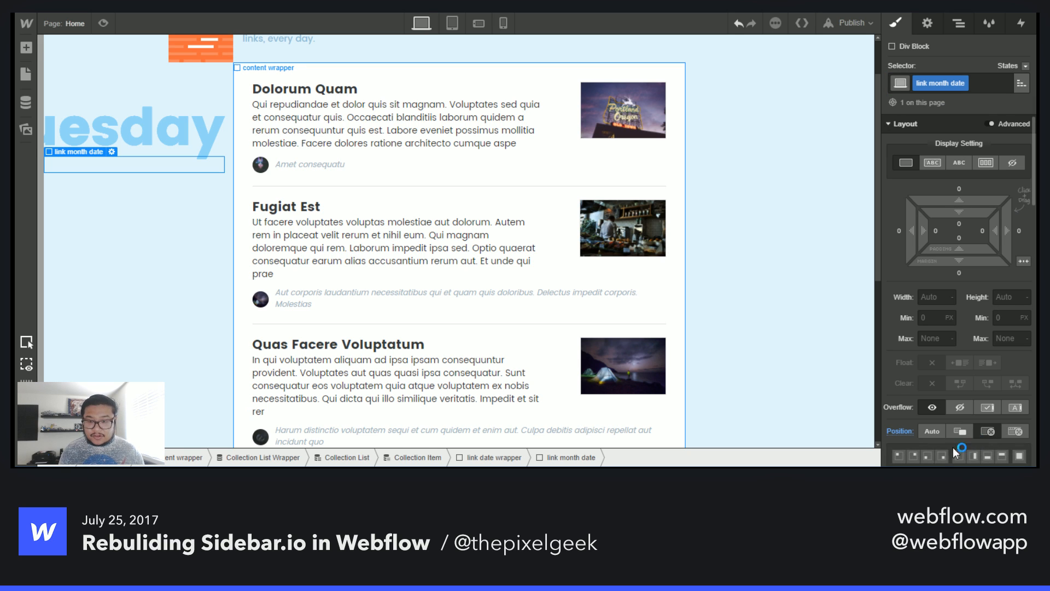
left_click(914, 453)
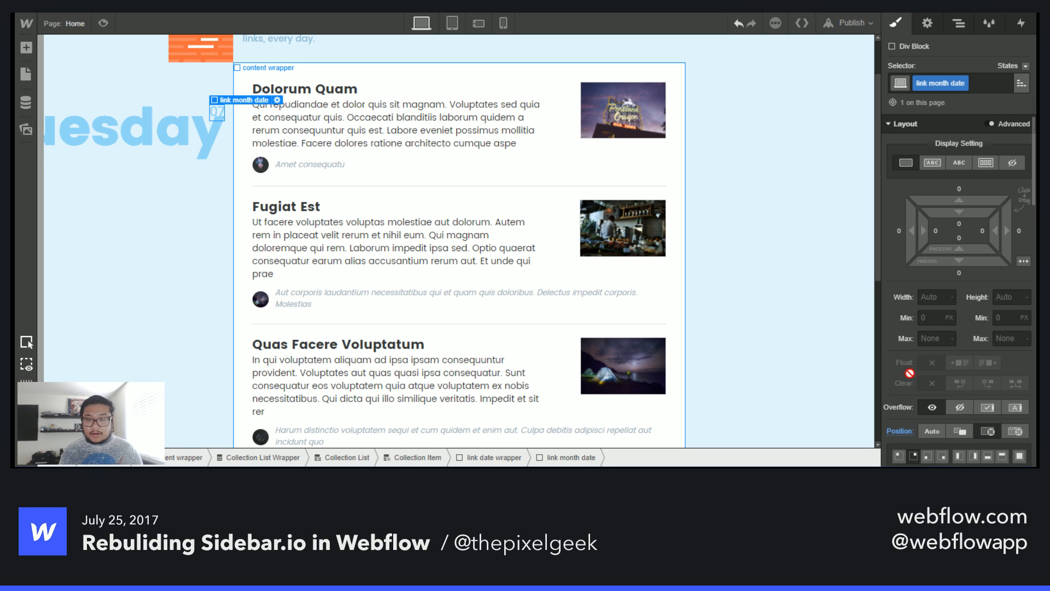
scroll(931, 332, "down", 4)
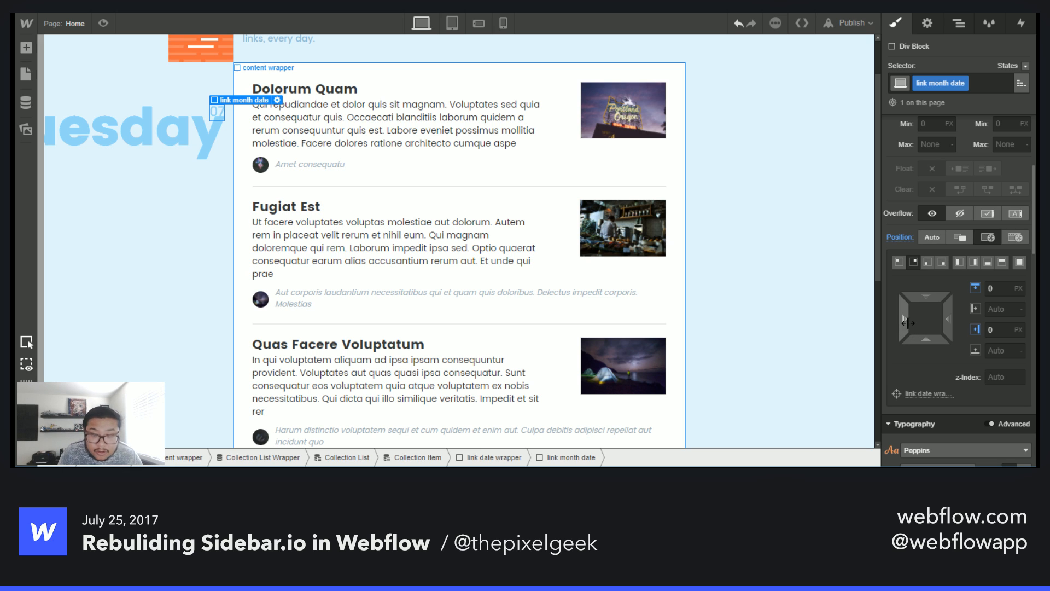
left_click_drag(908, 324, 850, 318)
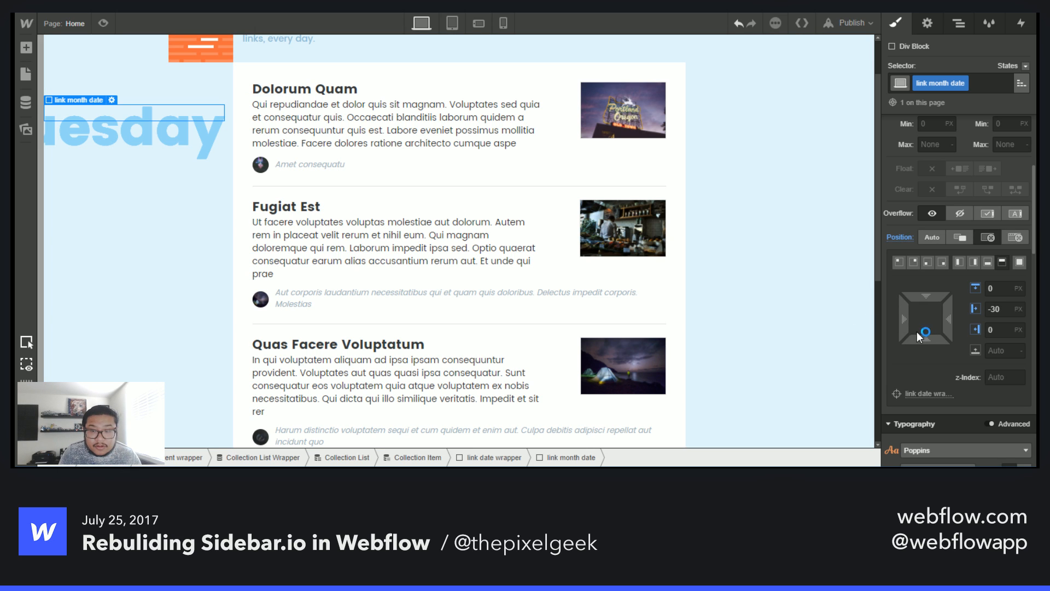
left_click(970, 319)
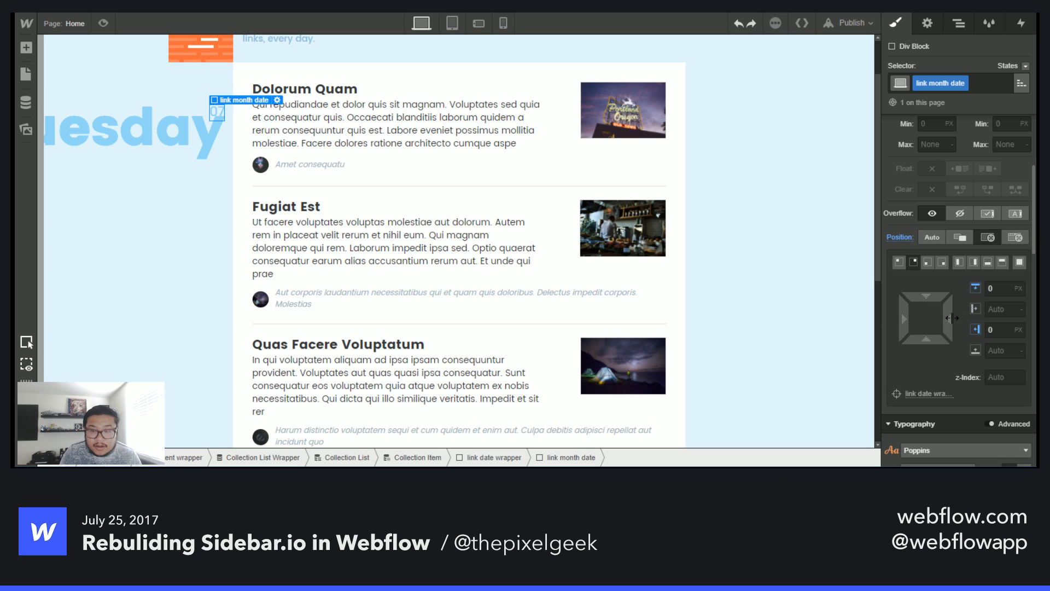
left_click_drag(929, 317, 809, 306)
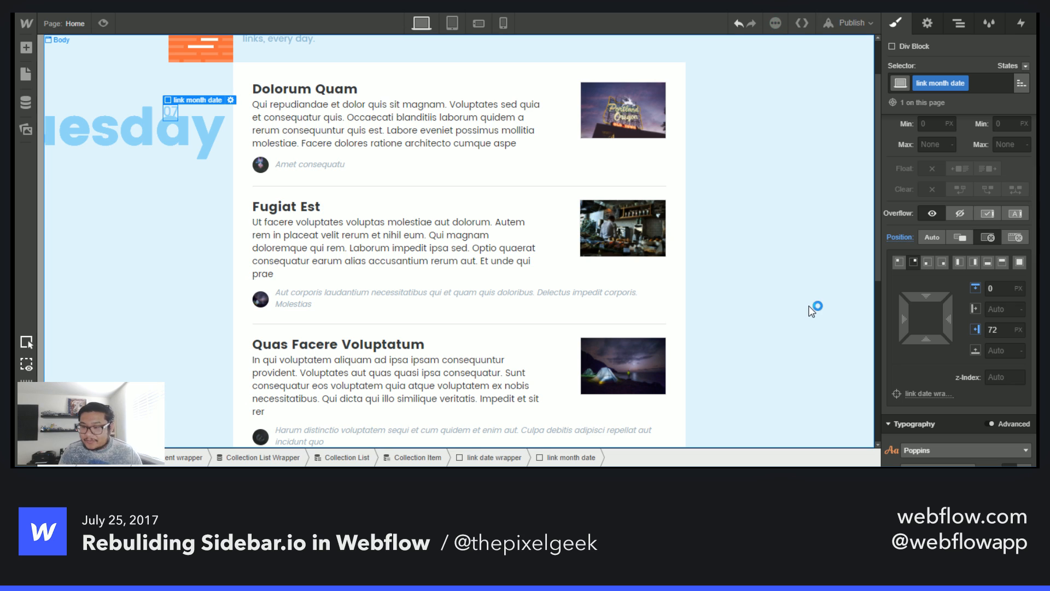
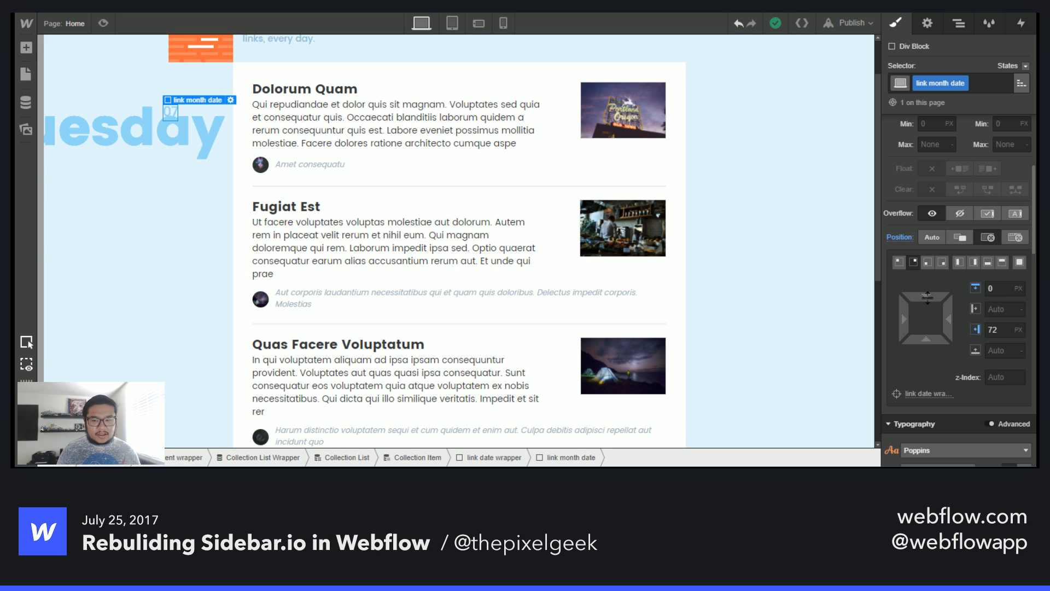
- Set the link month date block's font weight to 700 - Bold and its font size to 14 px
left_click_drag(927, 296, 932, 276)
scroll(926, 385, "down", 3)
scroll(926, 385, "down", 2)
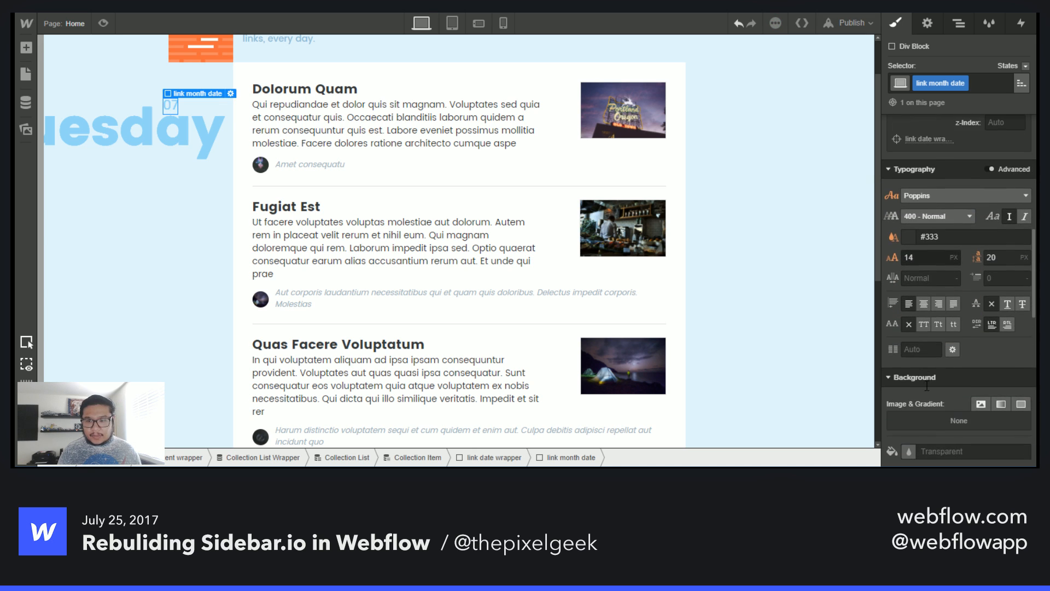
left_click(931, 213)
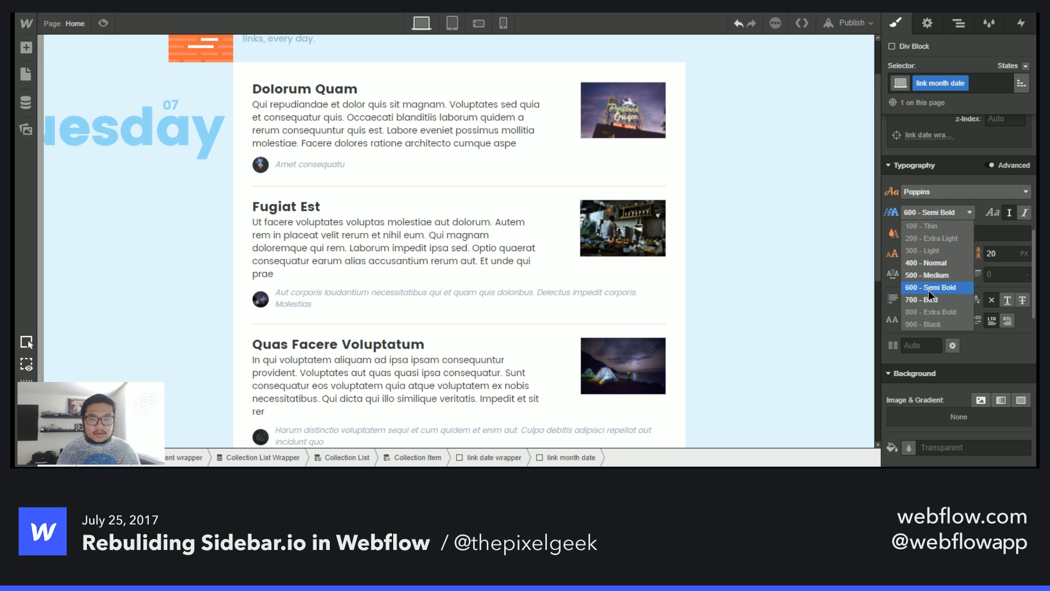
left_click(924, 299)
left_click(922, 254)
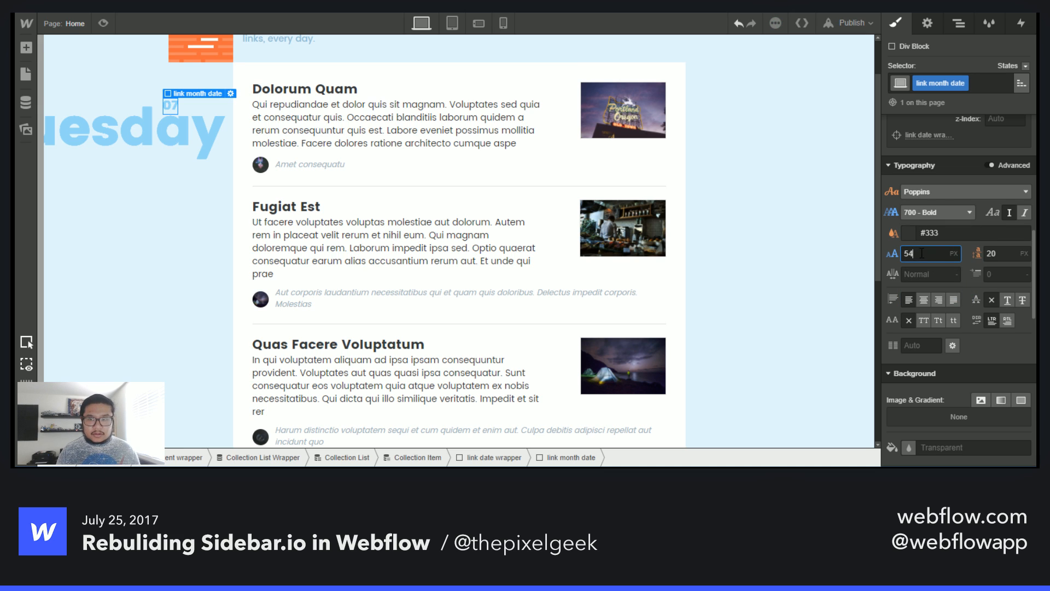
left_click_drag(922, 254, 857, 252)
type("14")
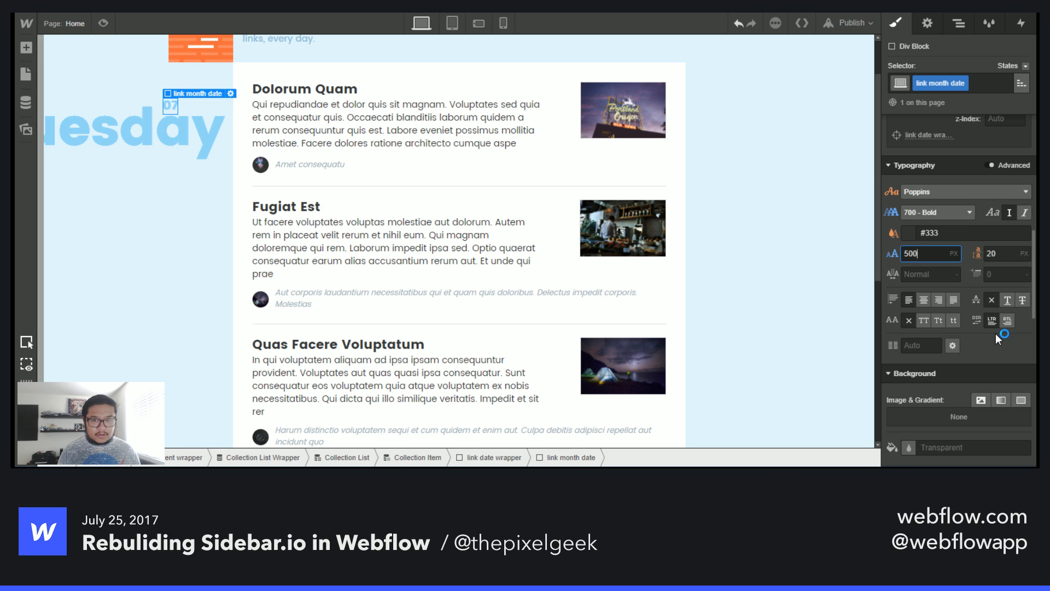
key("BackSpace")
key("BackSpace")
type("14")
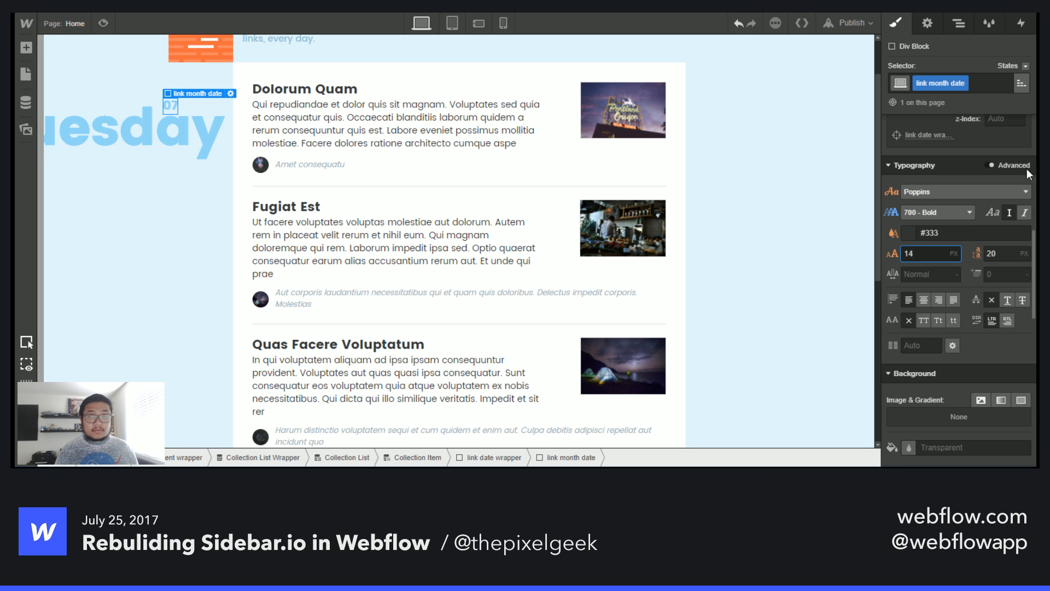
- Select link month and reset its font size and line height so it inherits from link month date
left_click(950, 30)
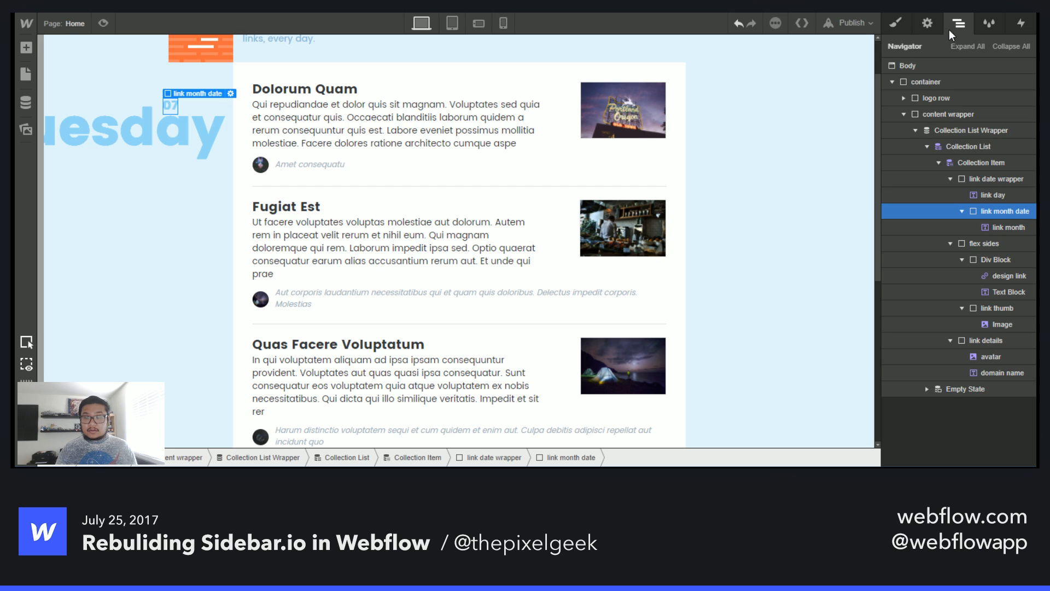
left_click(987, 222)
left_click(897, 23)
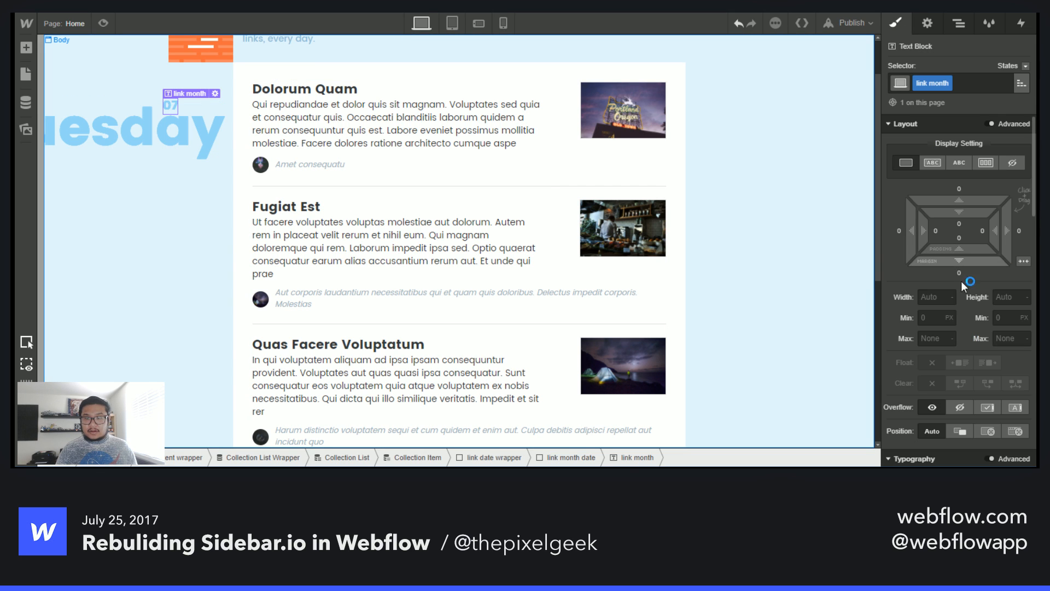
scroll(961, 281, "down", 5)
left_click(892, 268, "alt")
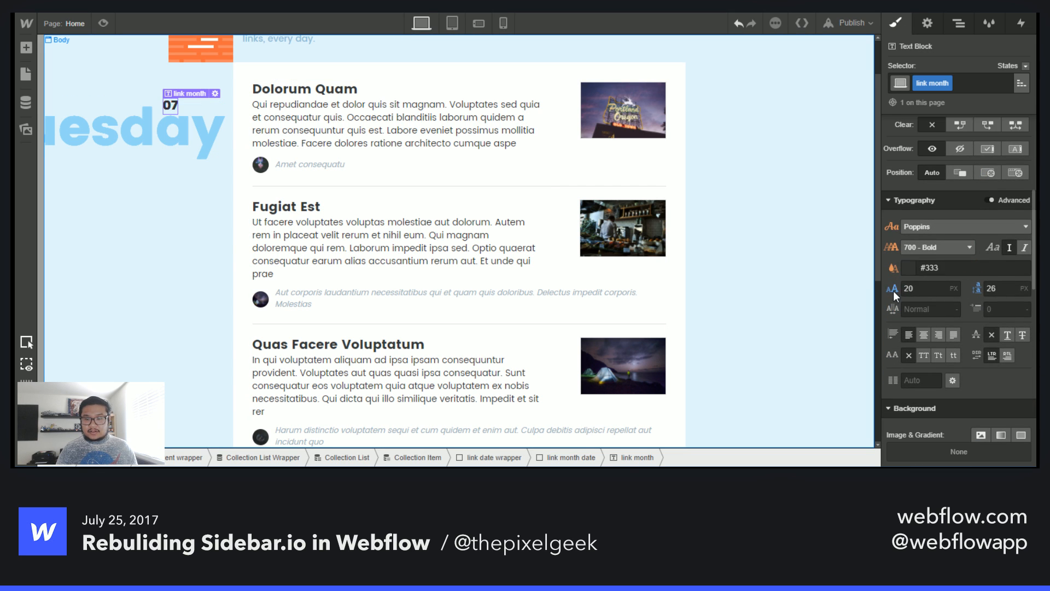
left_click(893, 289, "alt")
left_click(978, 289, "alt")
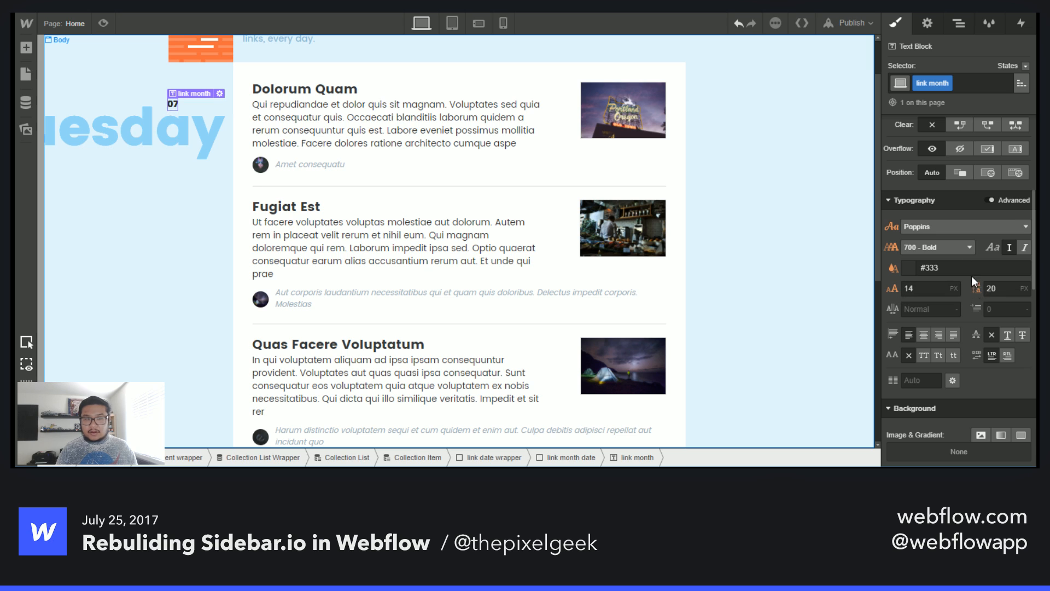
- Select the link month date block and set its text colour to Sky Blue
left_click(960, 24)
left_click(1007, 207)
left_click(898, 24)
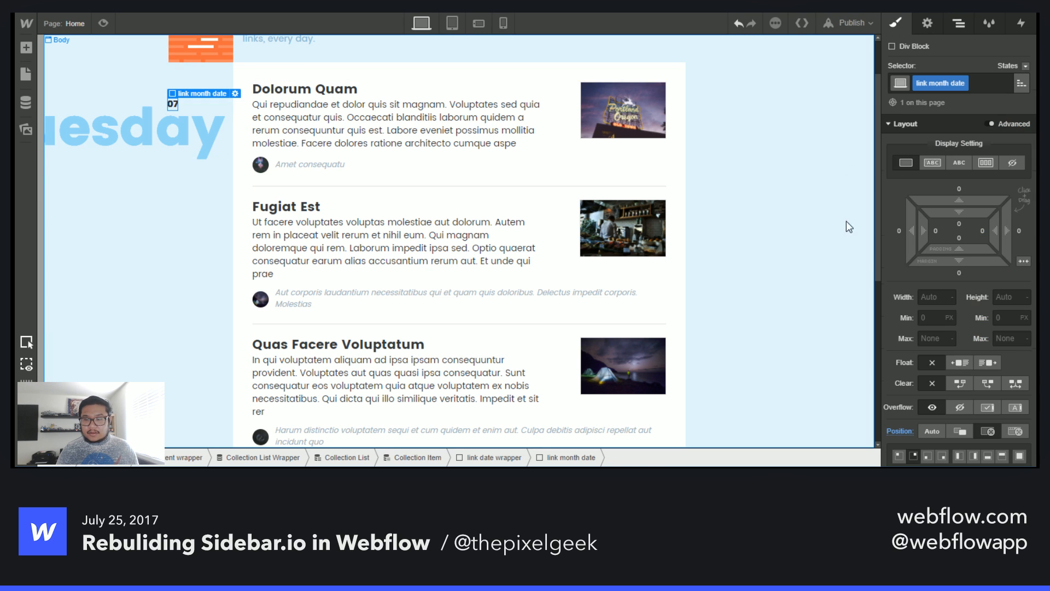
scroll(953, 396, "down", 10)
left_click(909, 316)
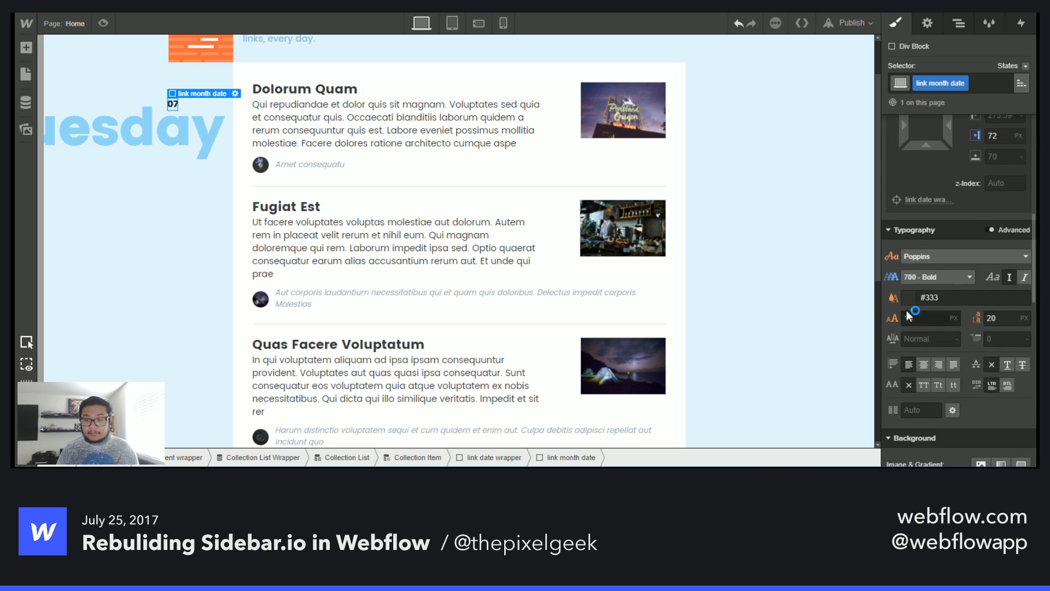
left_click(908, 302)
left_click(899, 322)
left_click(945, 376)
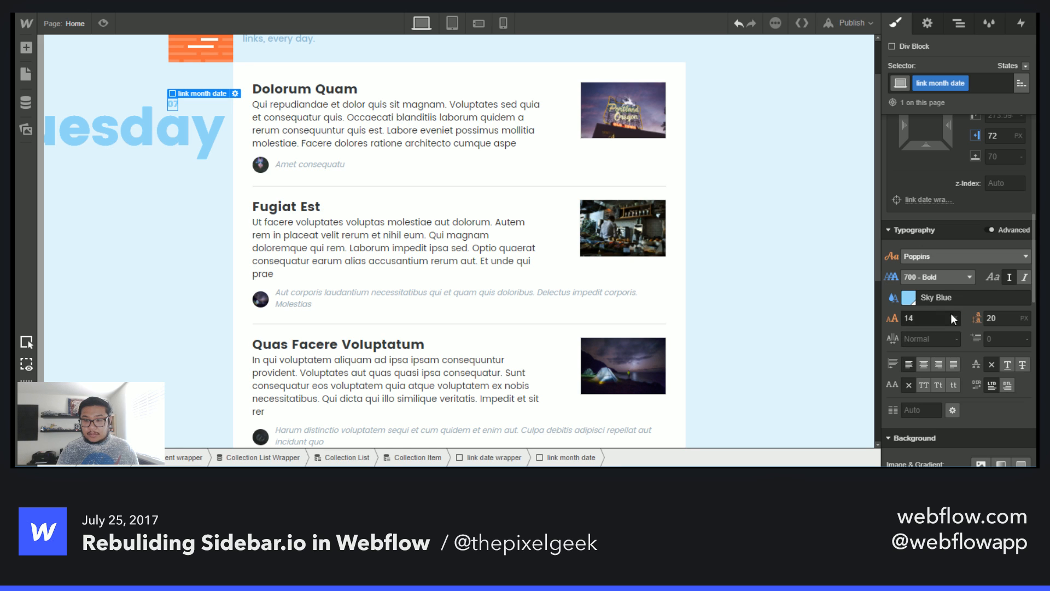
- Set link month date's font size to 30 px and line height to 36 px
left_click(951, 319)
type("50")
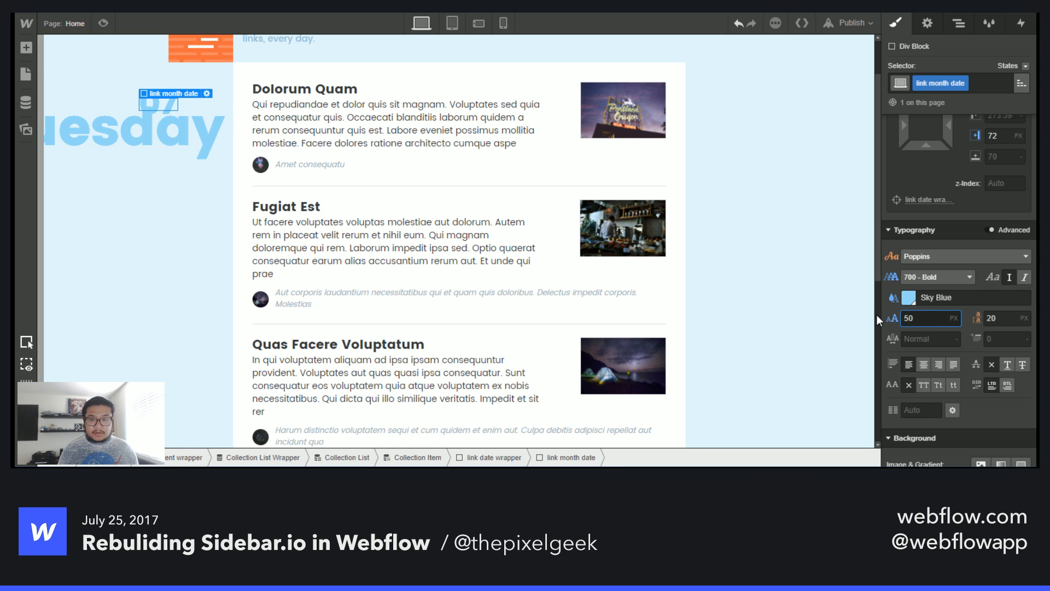
key("BackSpace")
key("BackSpace")
type("20")
key("BackSpace")
key("BackSpace")
type("40")
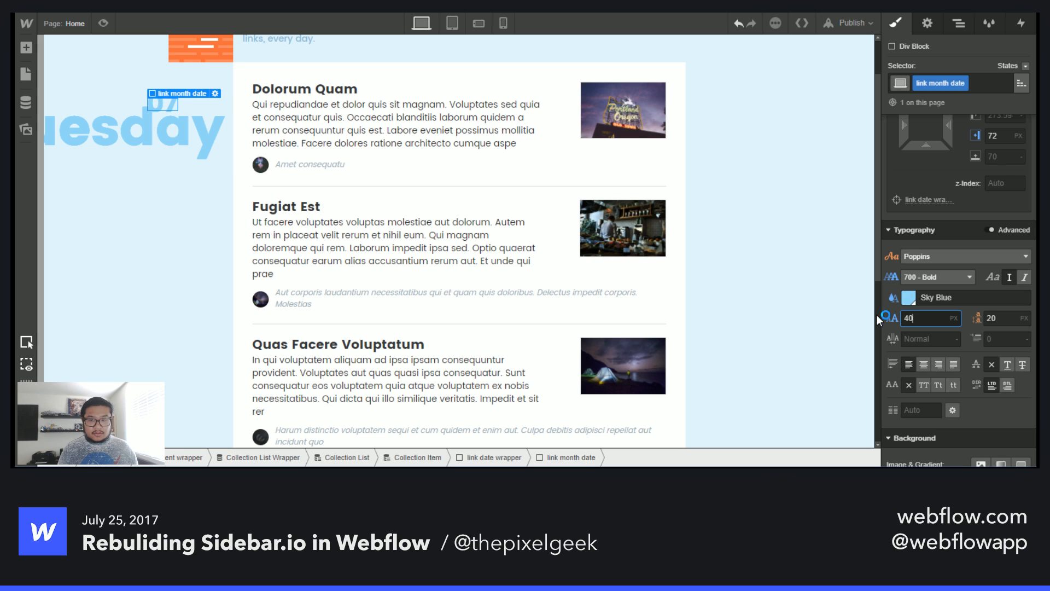
key("BackSpace")
key("BackSpace")
type("30")
key("Tab")
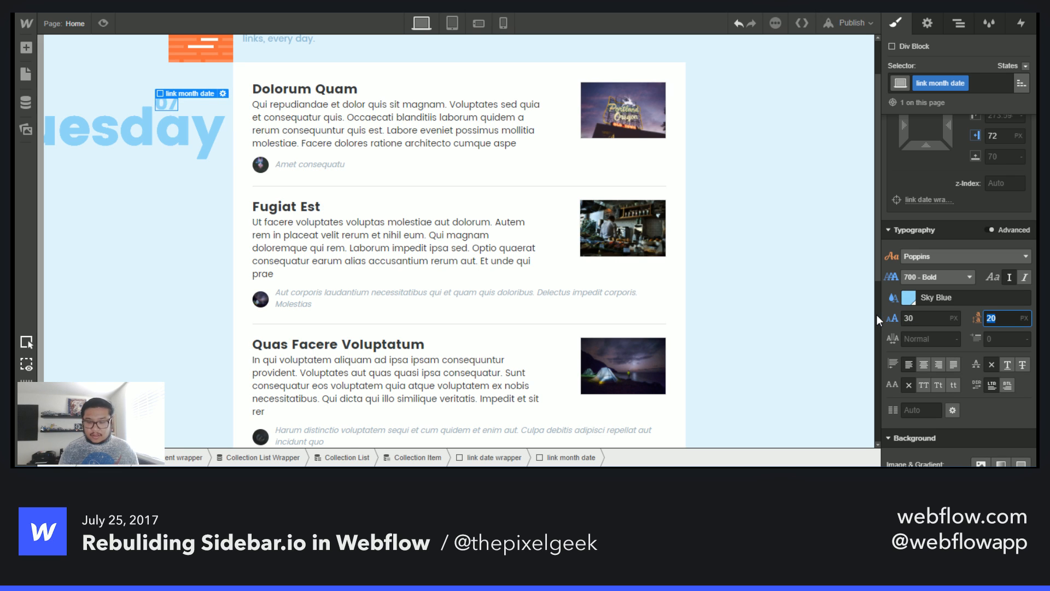
type("36")
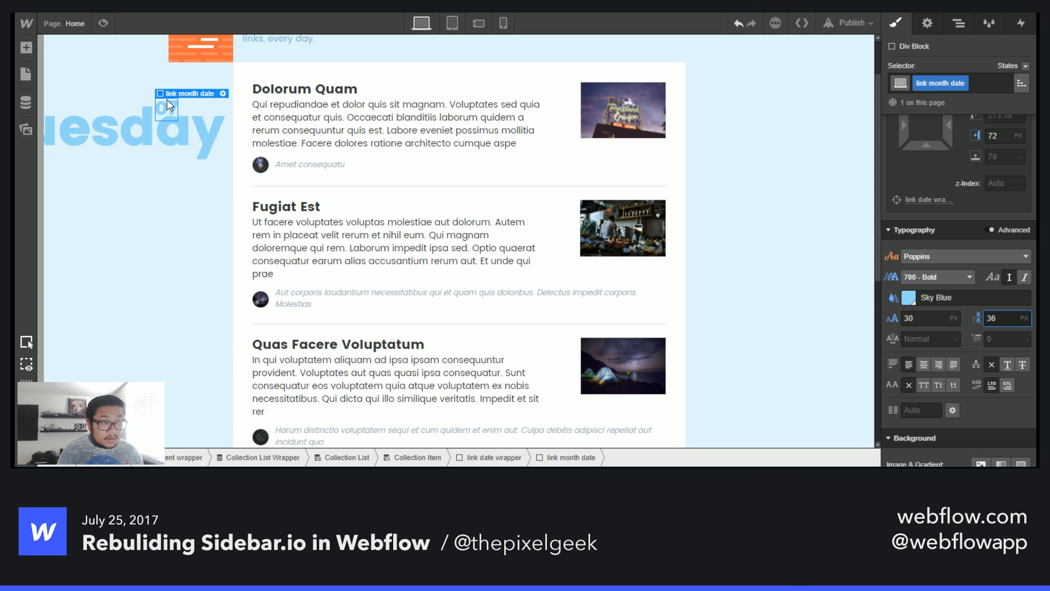
key("Return")
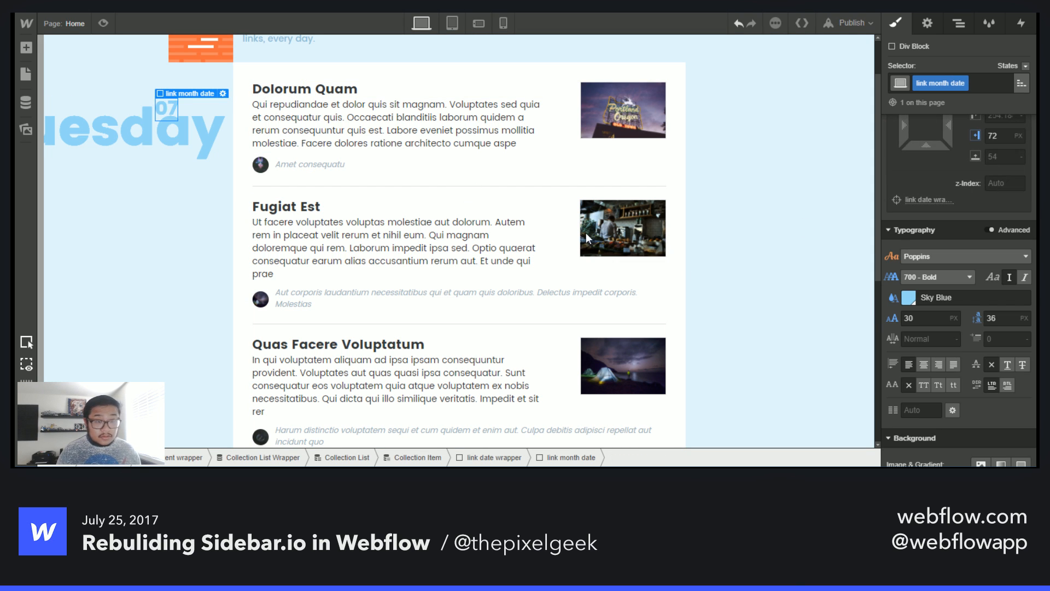
- Adjust link month date's offsets to about -16 px top and 67 px right
scroll(939, 359, "down", 5)
scroll(936, 357, "up", 7)
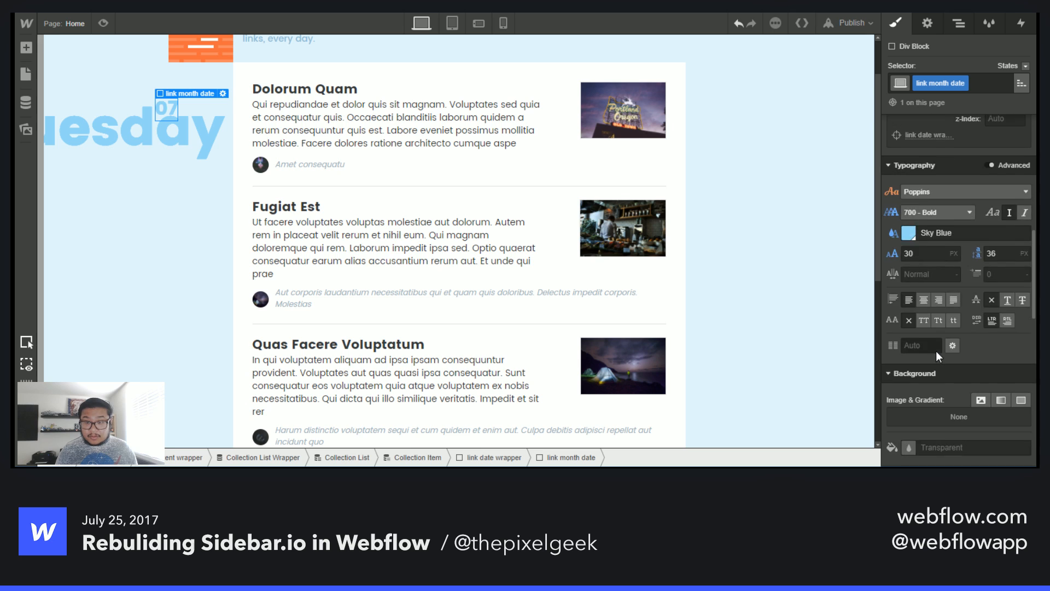
left_click_drag(924, 232, 955, 251)
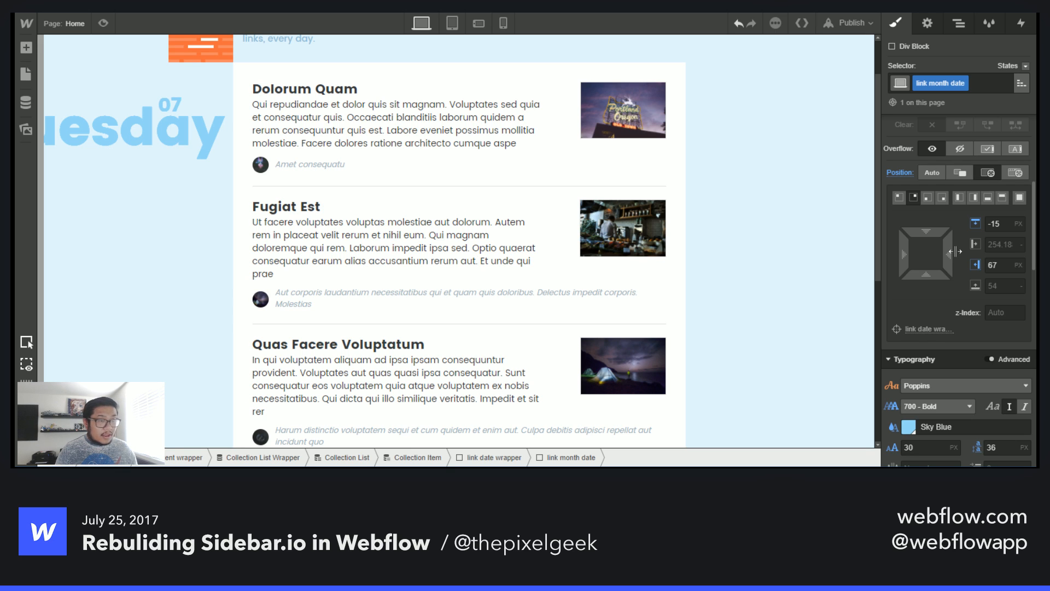
left_click_drag(917, 227, 917, 230)
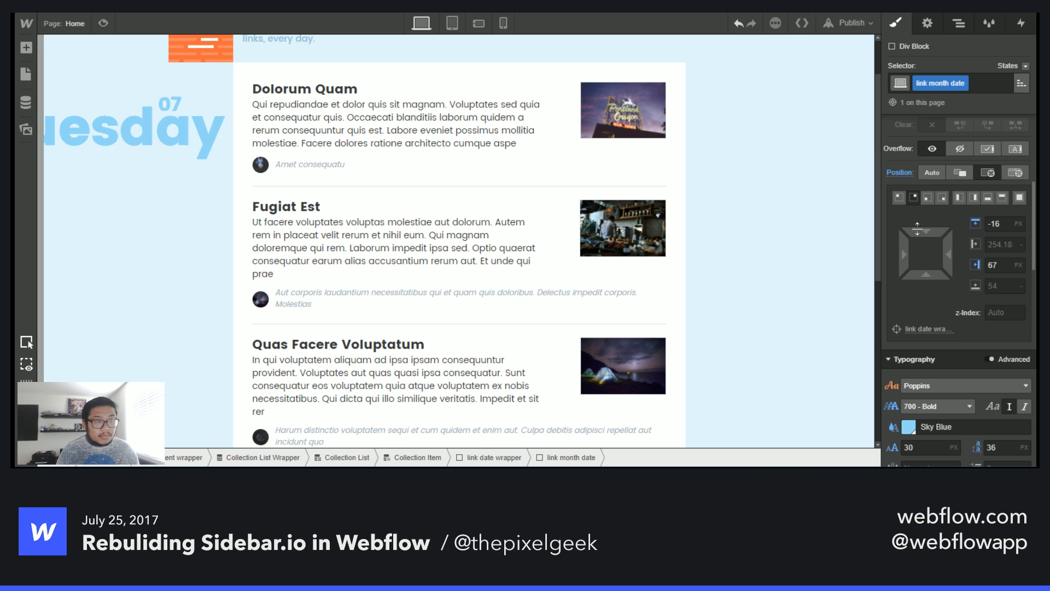
left_click(173, 113)
key("a")
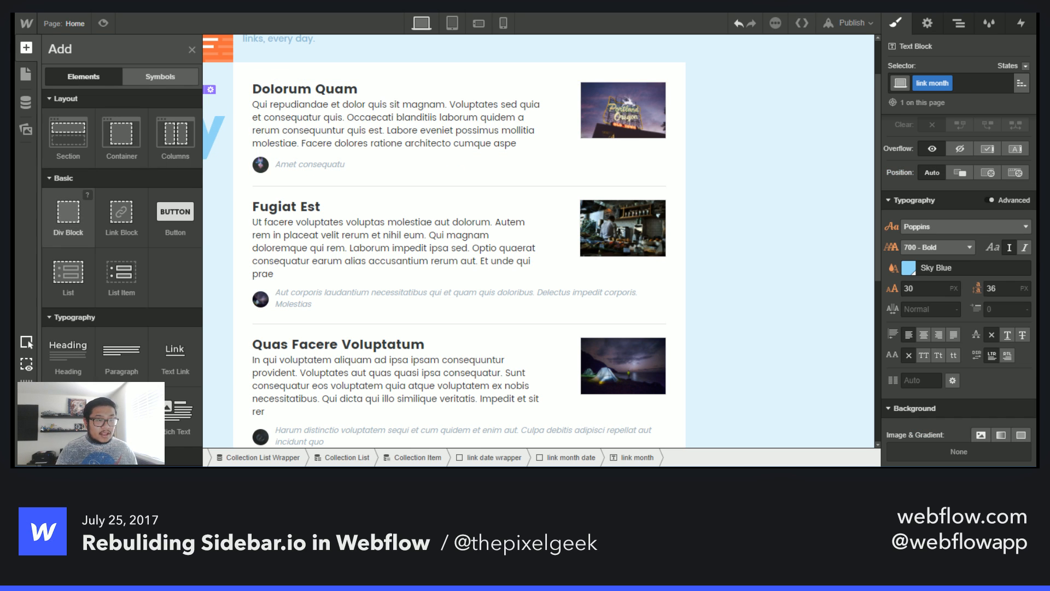
left_click(68, 412)
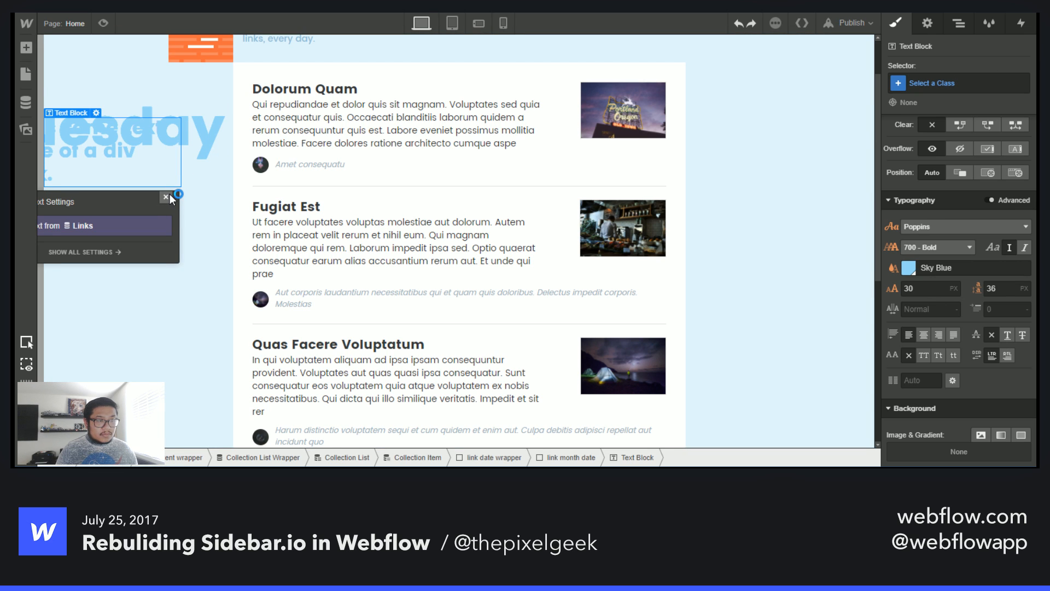
key("Delete")
- Add a Text Block after link month inside link month date and set its text to a slash
left_click(170, 102)
key("a")
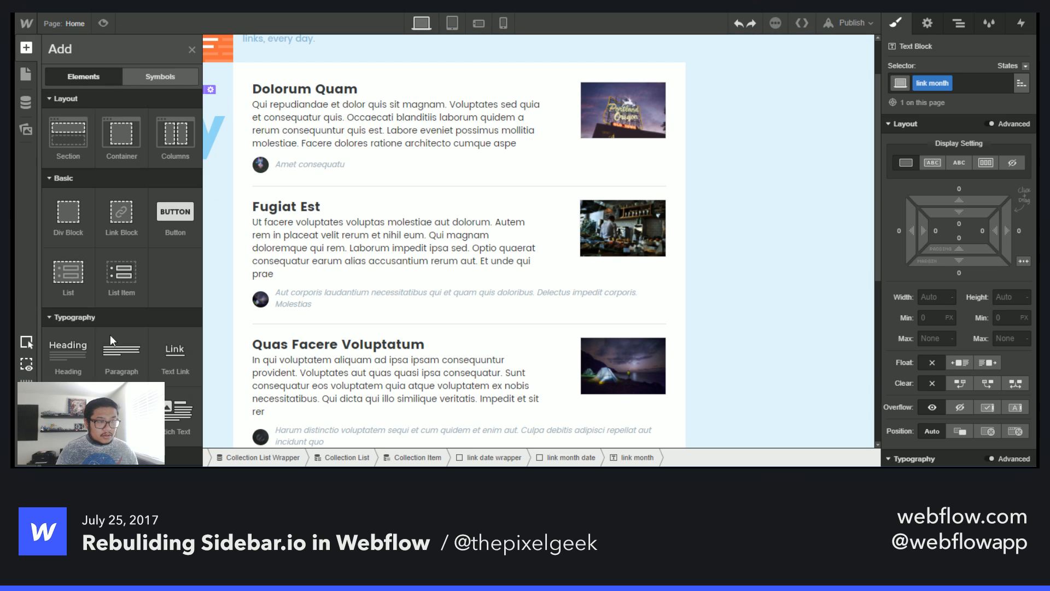
left_click(69, 411)
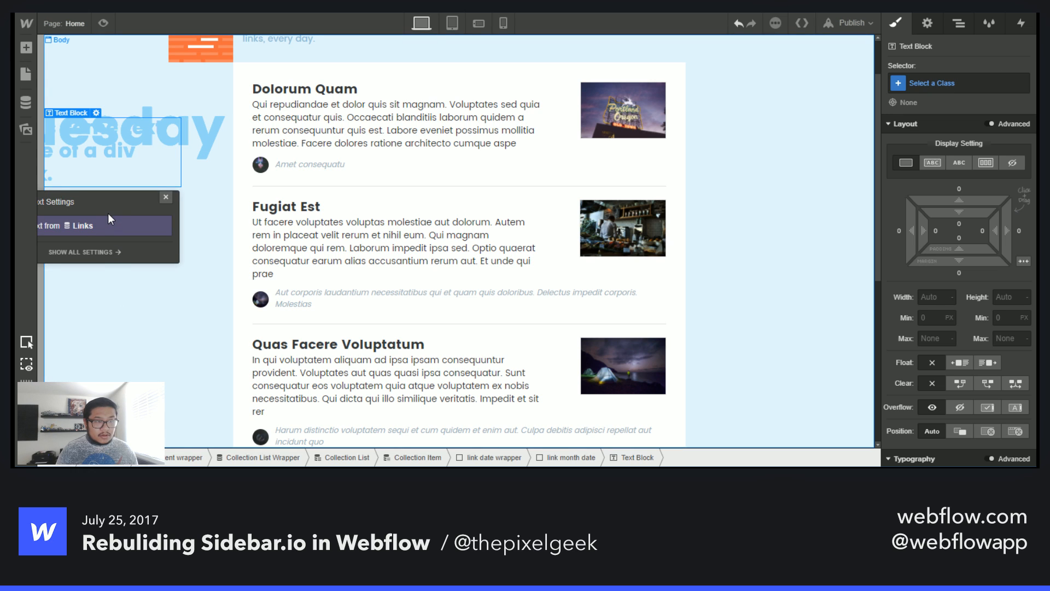
left_click(166, 198)
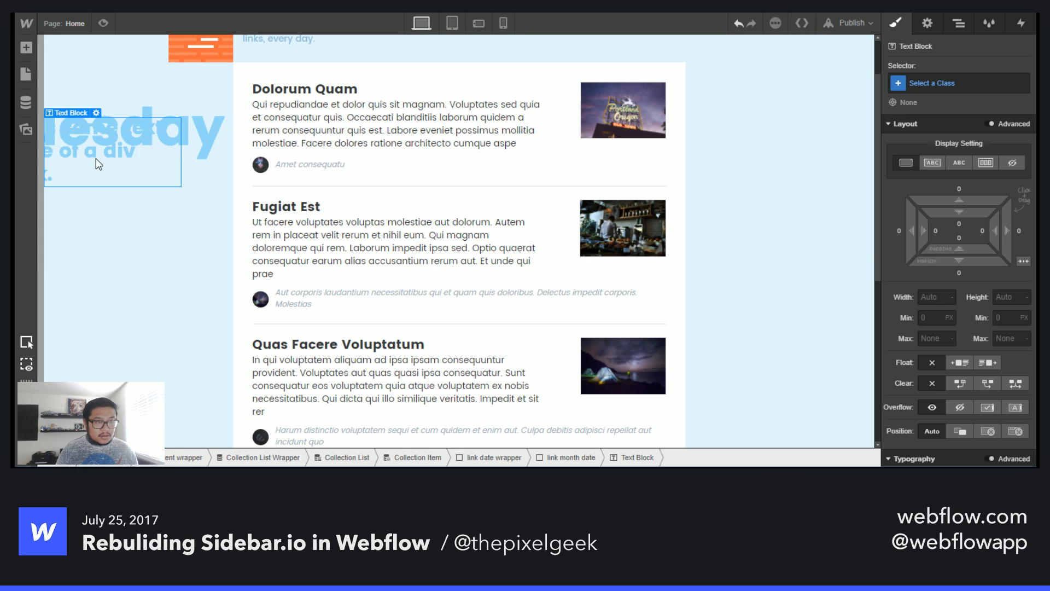
double_click(97, 159)
type("07")
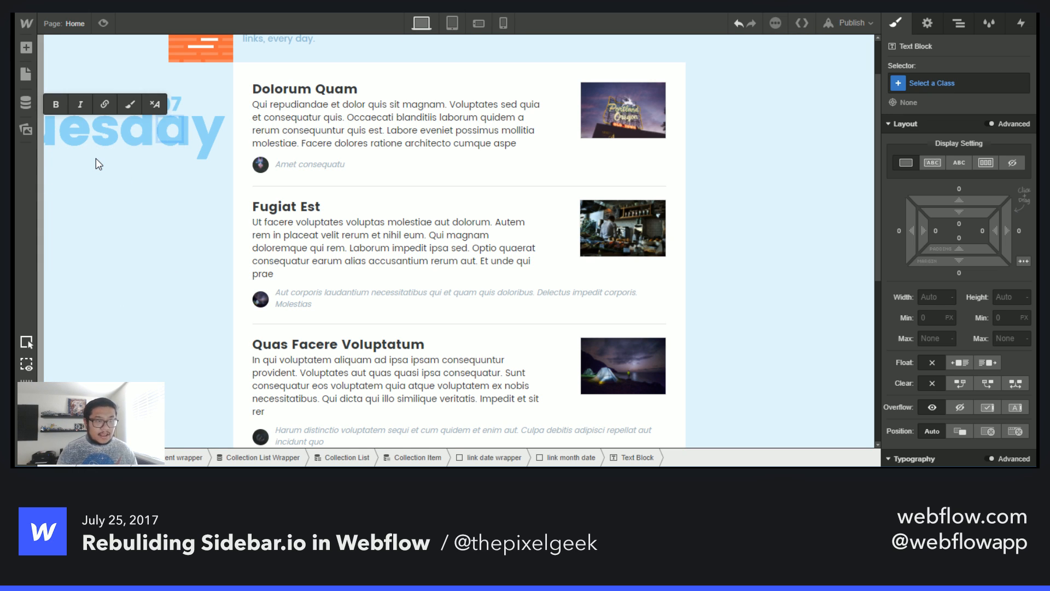
key("Escape")
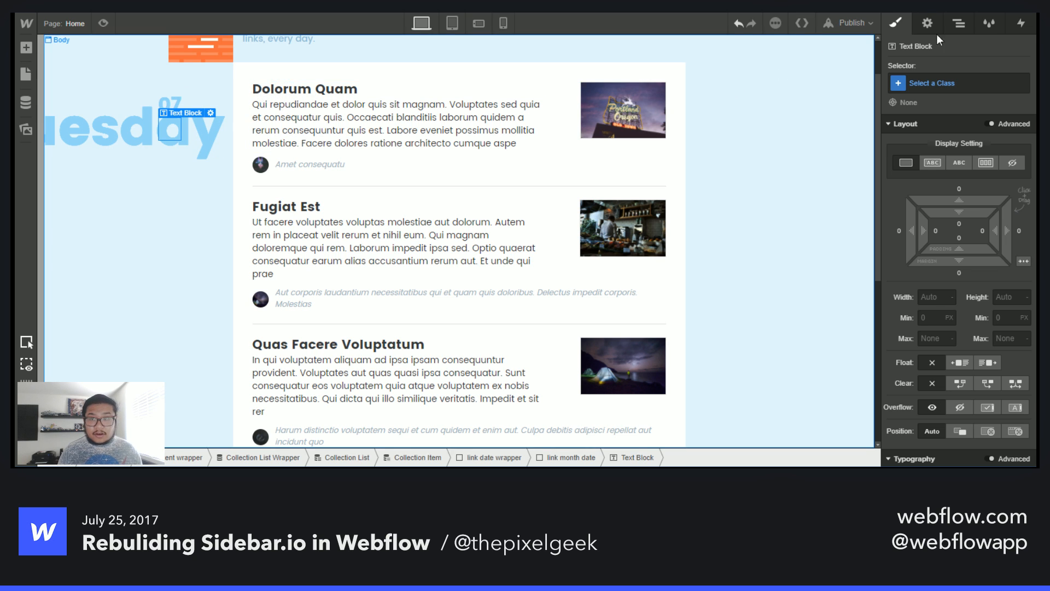
- Select the link month date block and set its display to Flex
left_click(959, 23)
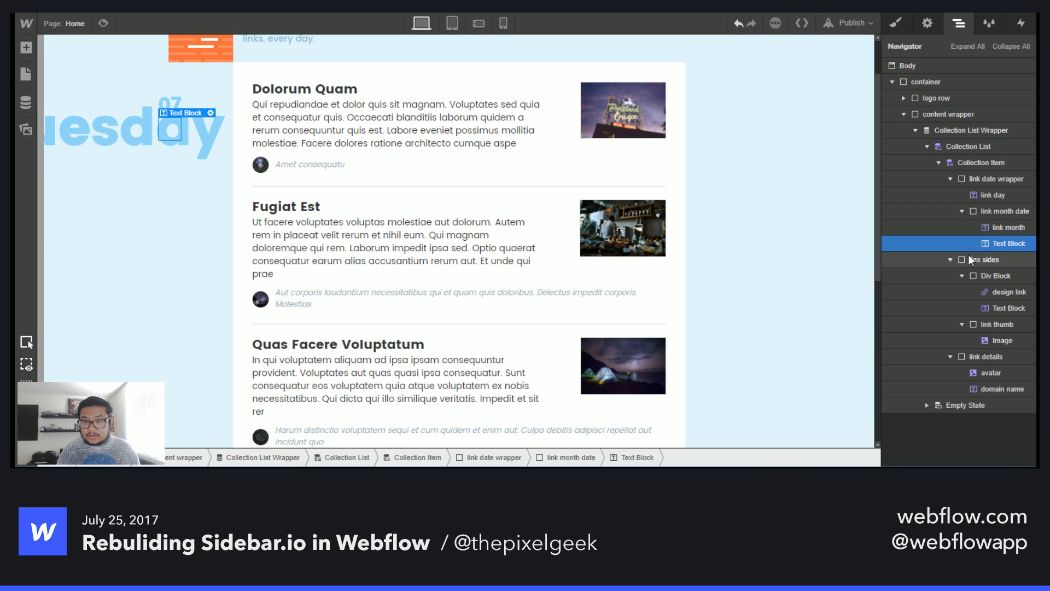
left_click(1006, 210)
left_click(894, 24)
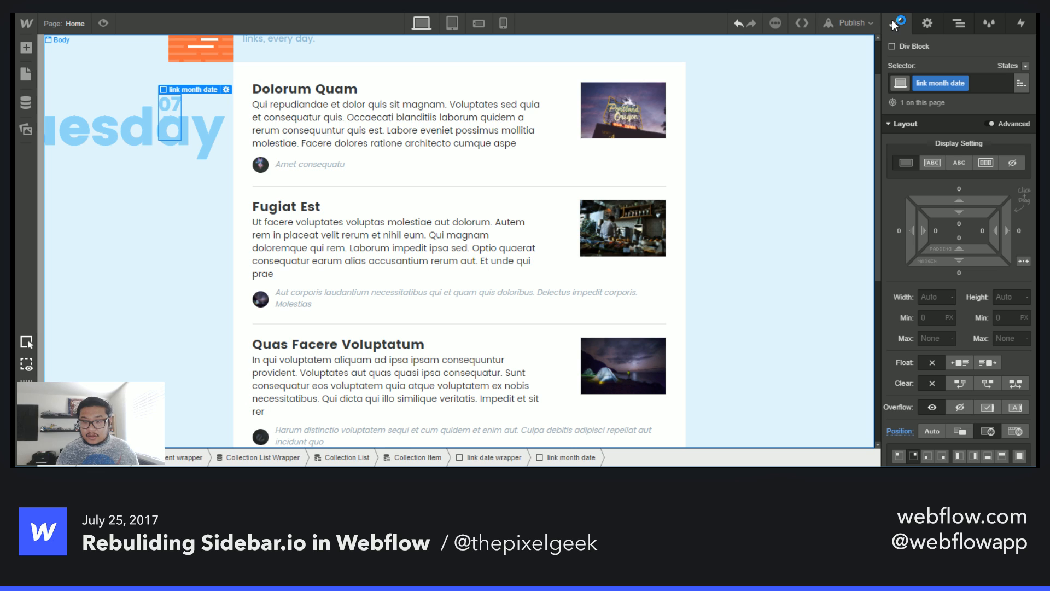
left_click(987, 163)
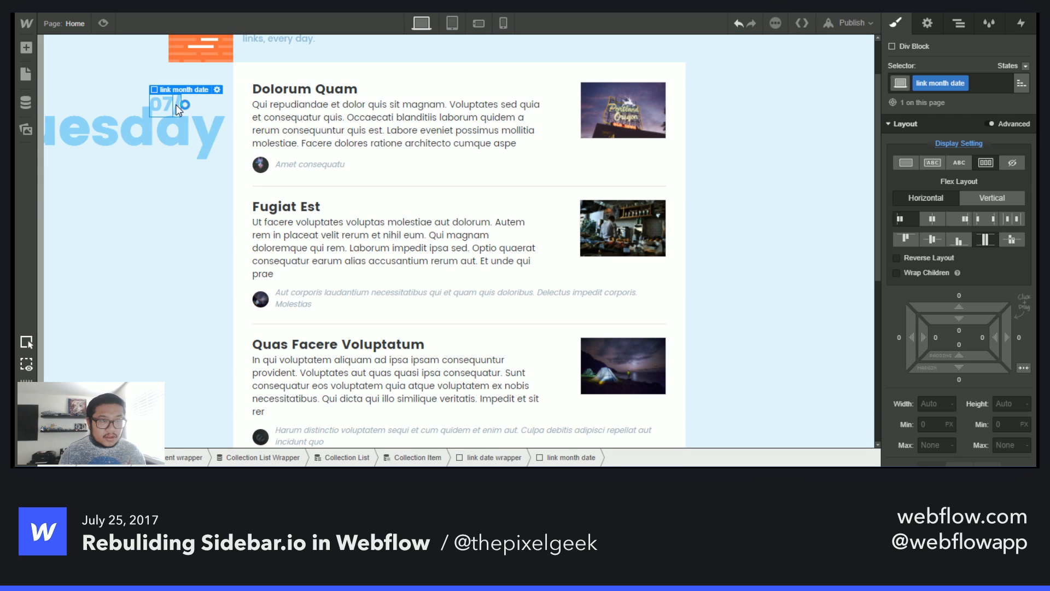
- Give the slash Text Block a new class named "date divider"
left_click(209, 109)
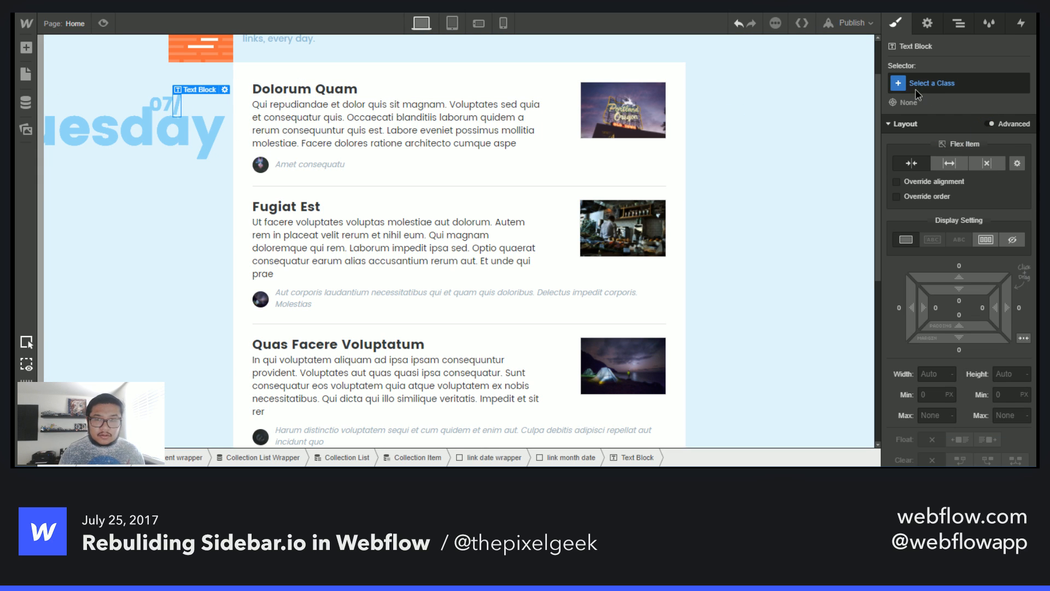
left_click(916, 87)
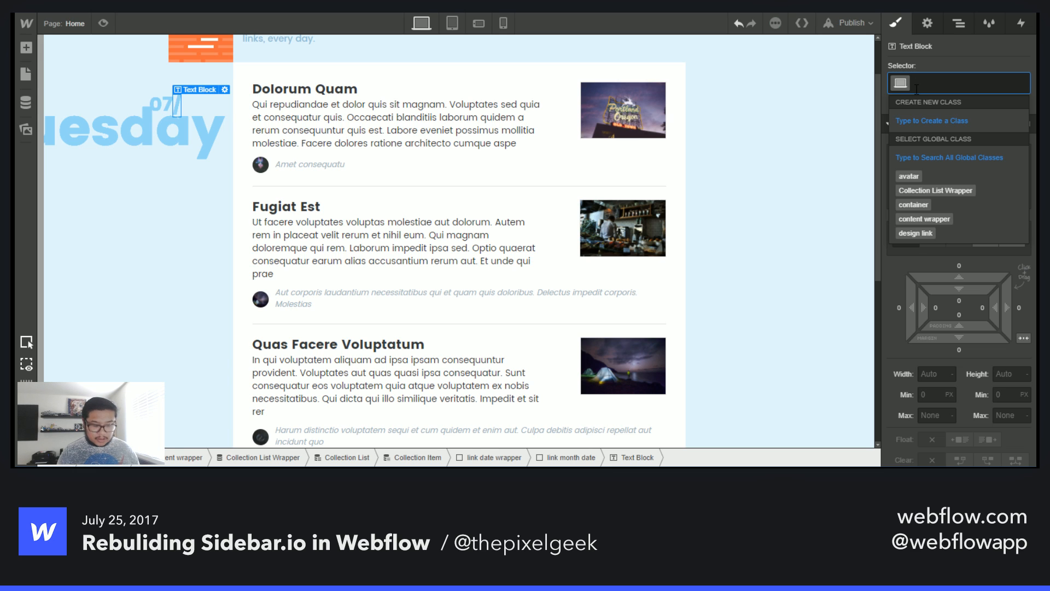
type("date divider")
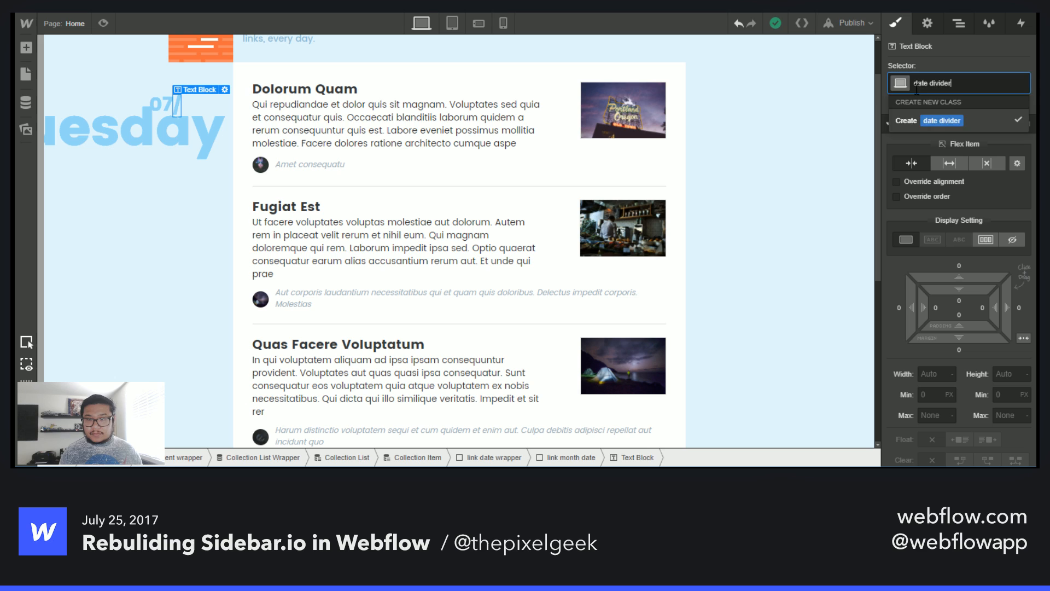
key("Return")
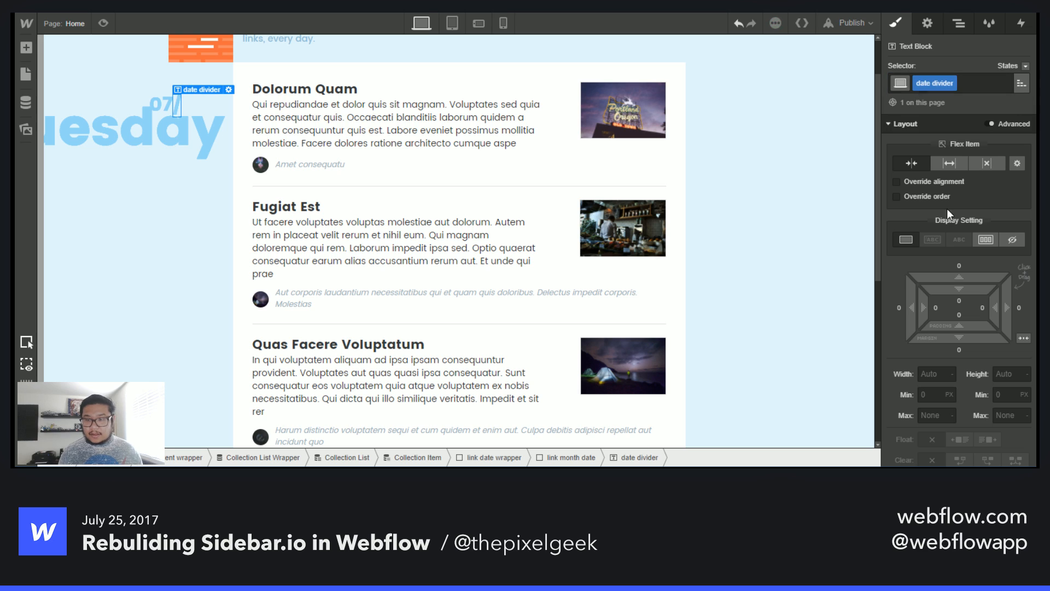
scroll(947, 277, "down", 3)
scroll(928, 237, "up", 2)
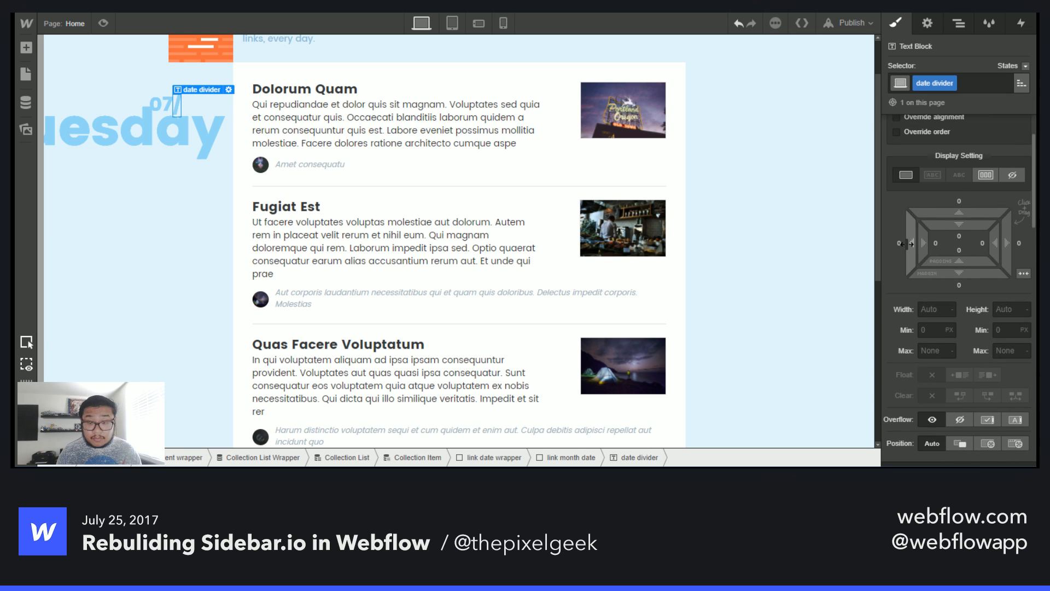
- Give the date divider 5 px horizontal margins on both sides
left_click_drag(908, 243, 905, 244)
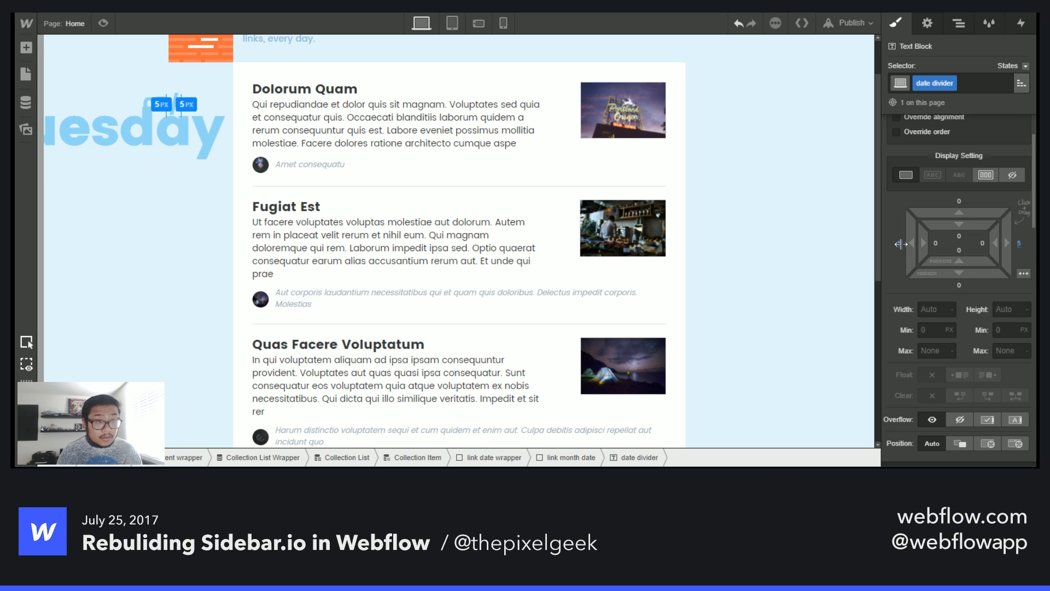
- Paste a second link month Text Block into link month date, placing it after the date divider
left_click(161, 99)
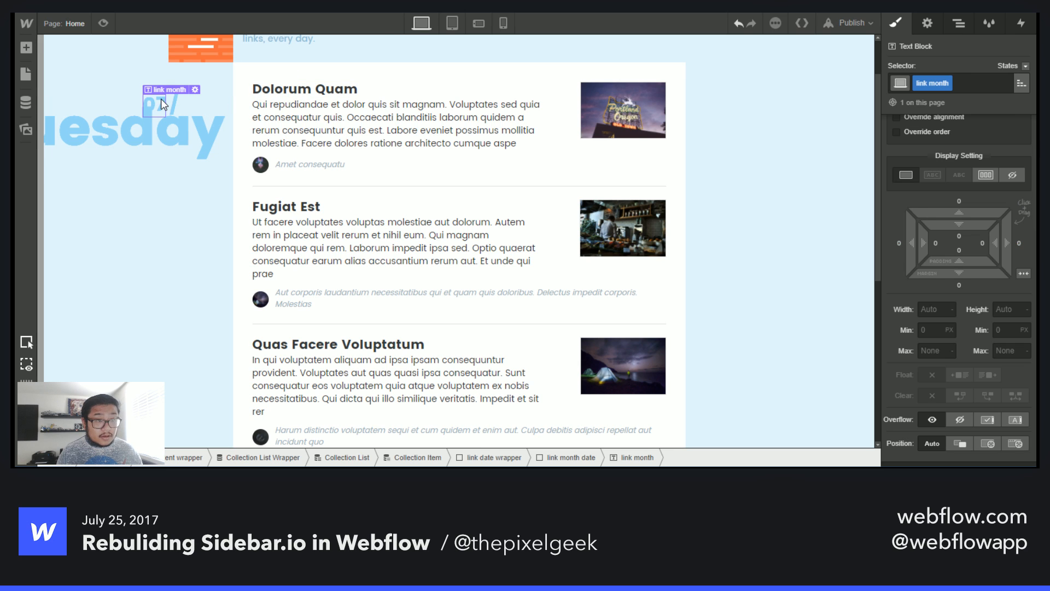
key("ctrl+v")
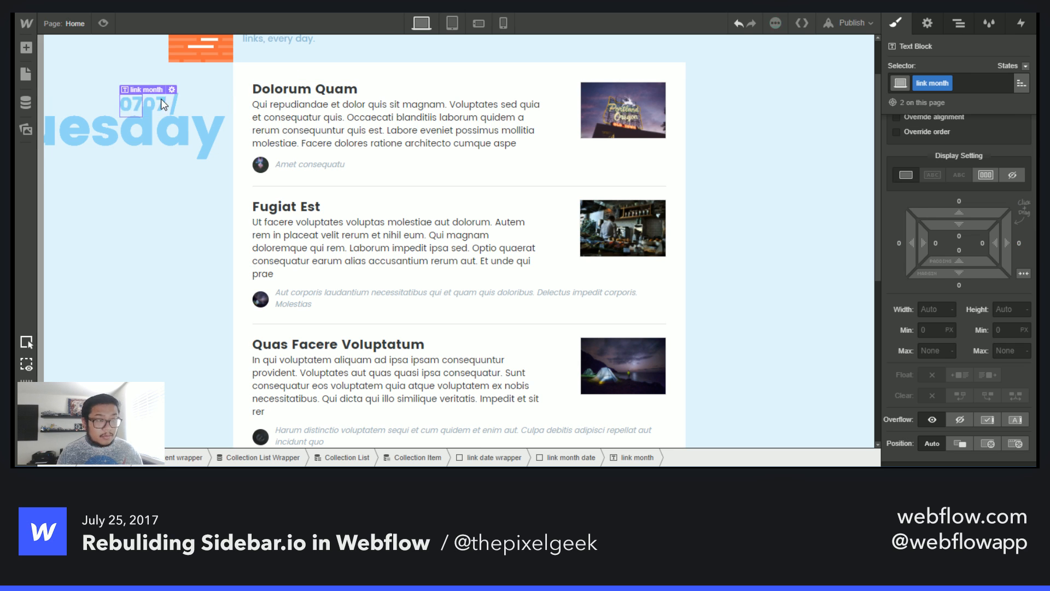
key("z")
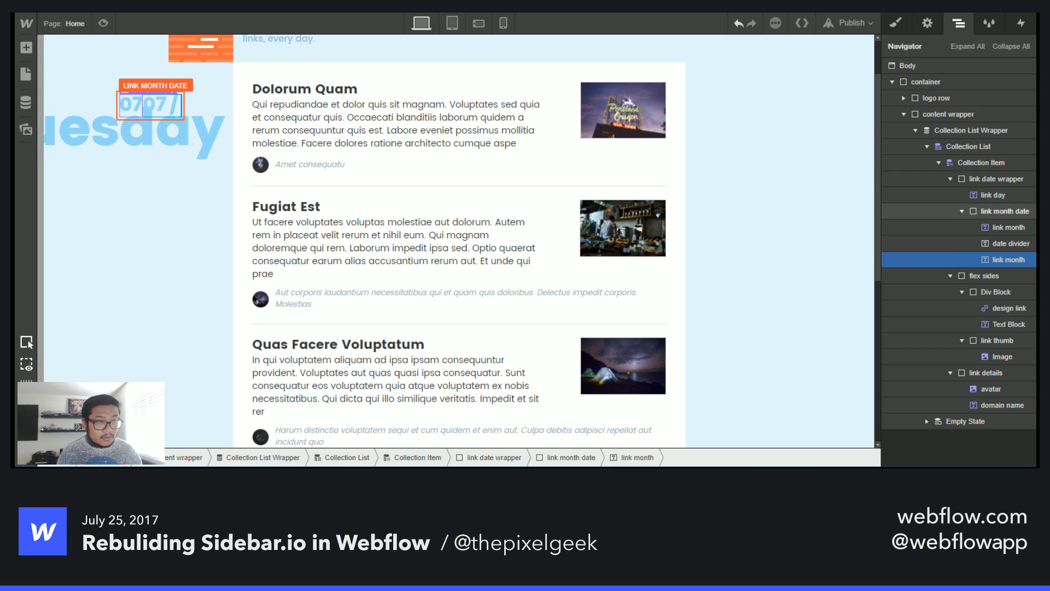
key("s")
- Set the second link month's date format to 25, day in month (0-padded)
double_click(173, 100)
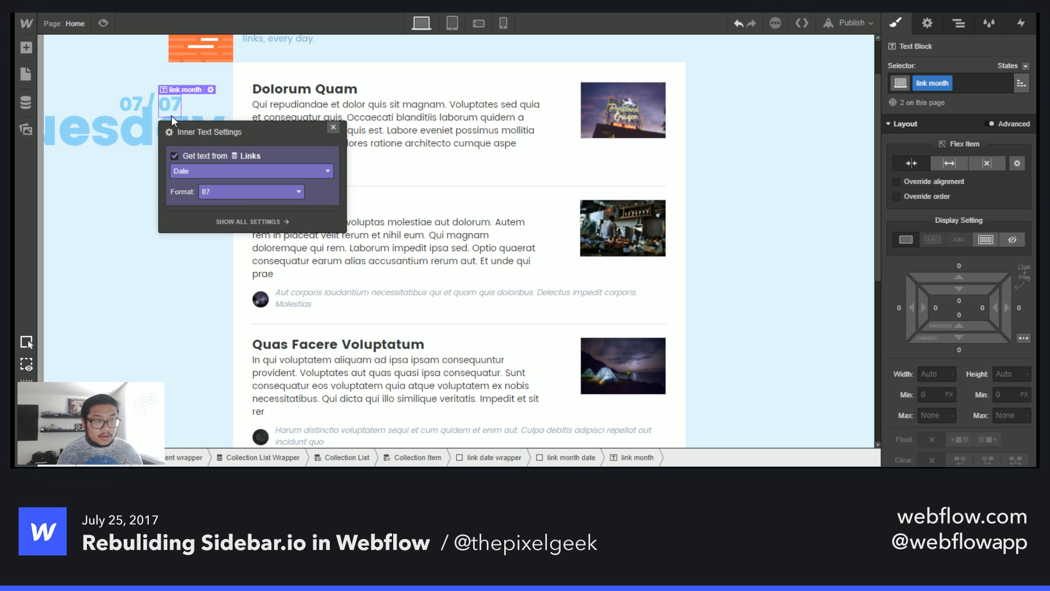
left_click(236, 192)
scroll(255, 274, "down", 3)
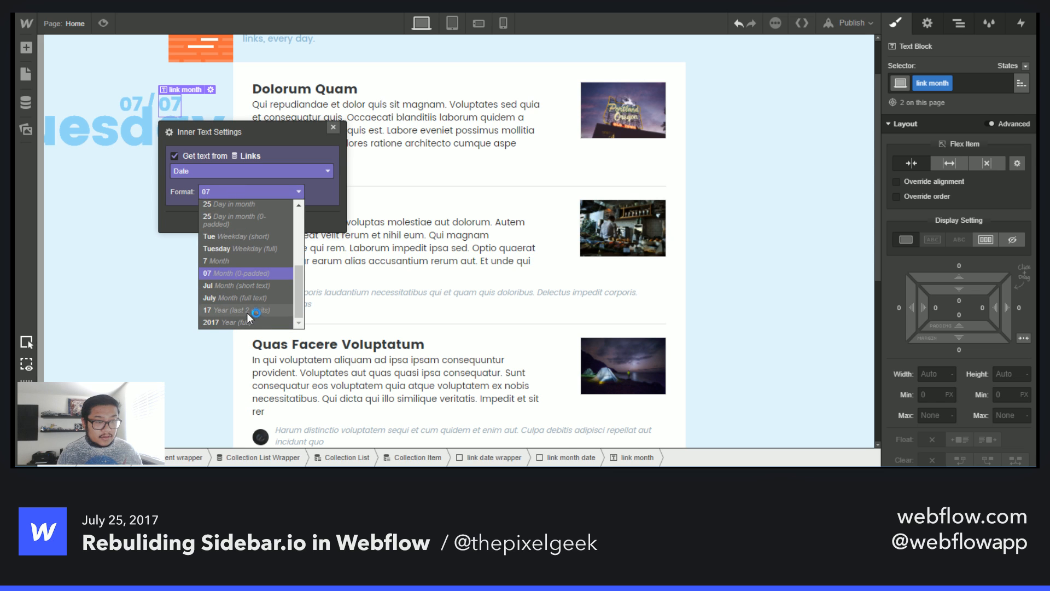
scroll(249, 229, "up", 3)
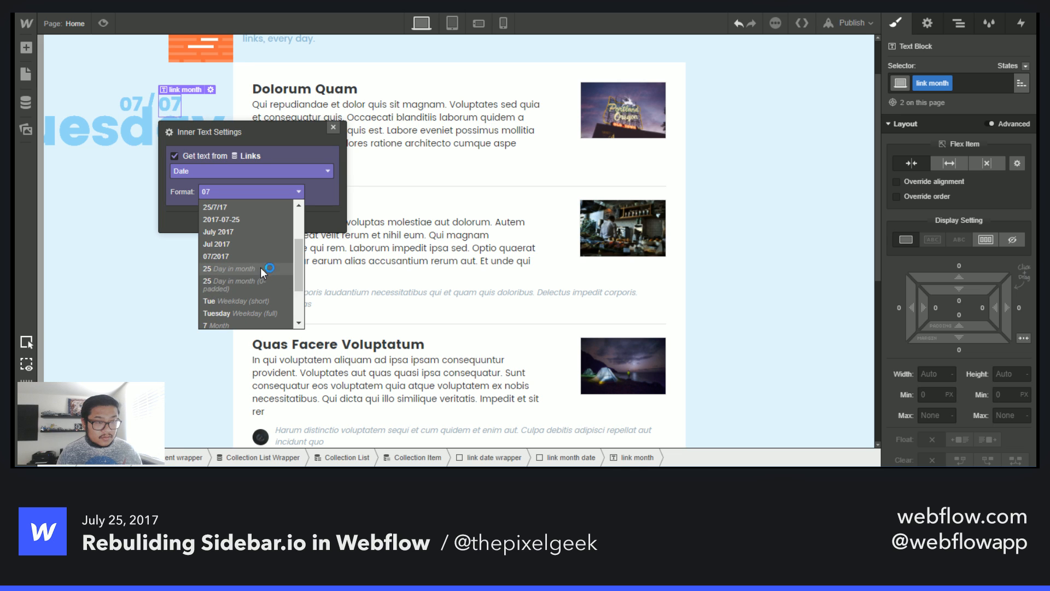
left_click(257, 283)
left_click(333, 127)
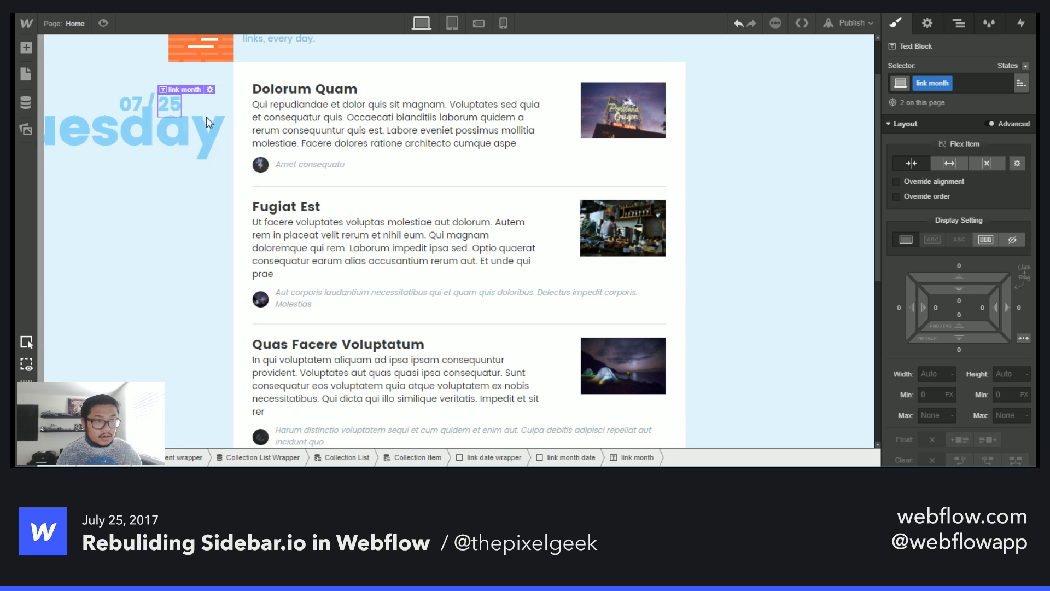
- Set the link month date block's offsets to 0 px right and -18 px top
key("Up")
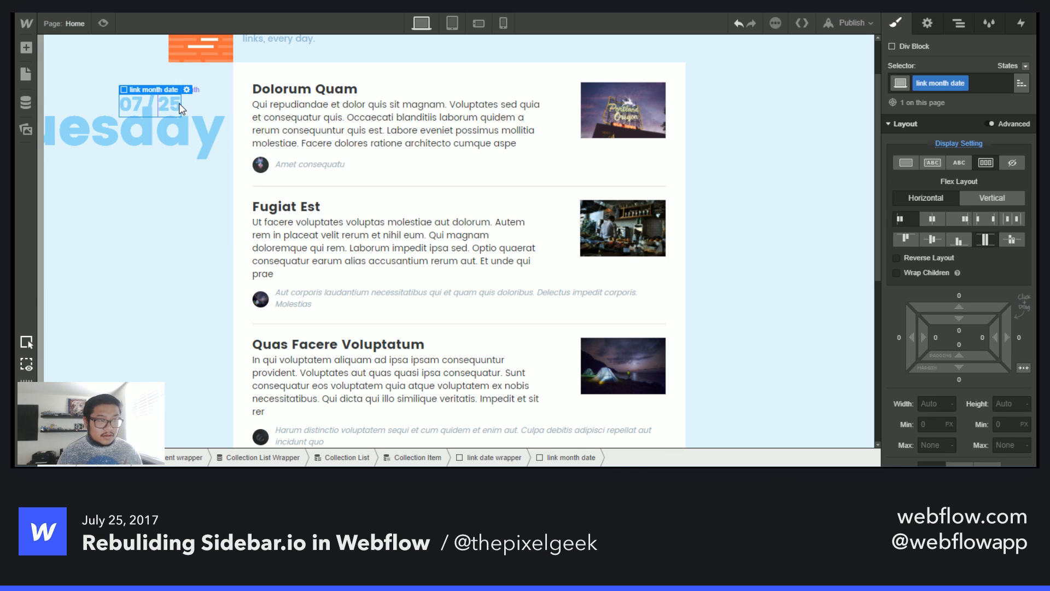
scroll(938, 332, "down", 3)
scroll(938, 331, "down", 1)
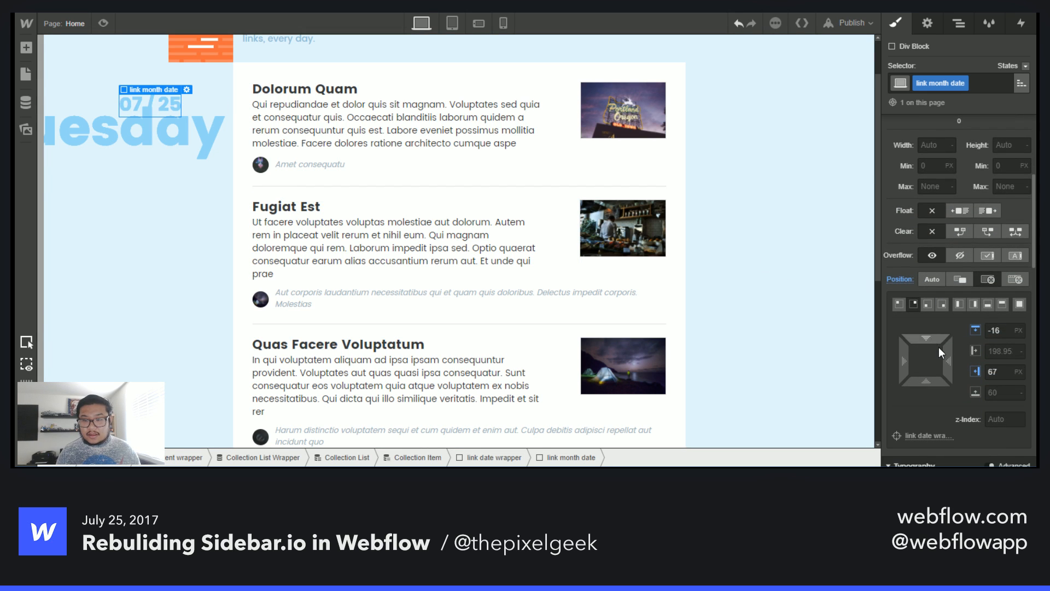
left_click_drag(950, 361, 913, 361)
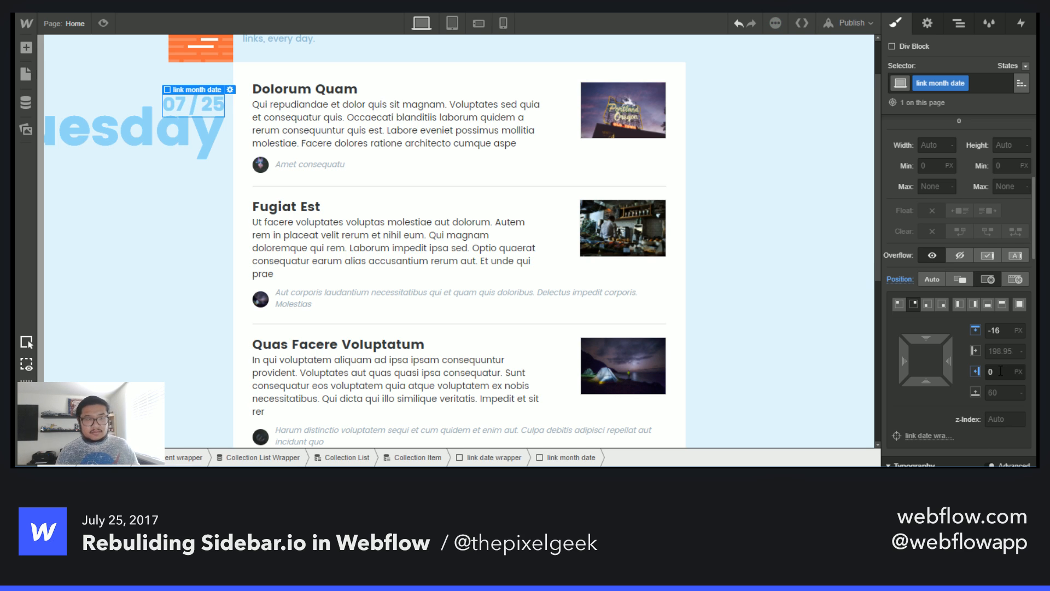
left_click_drag(931, 339, 932, 336)
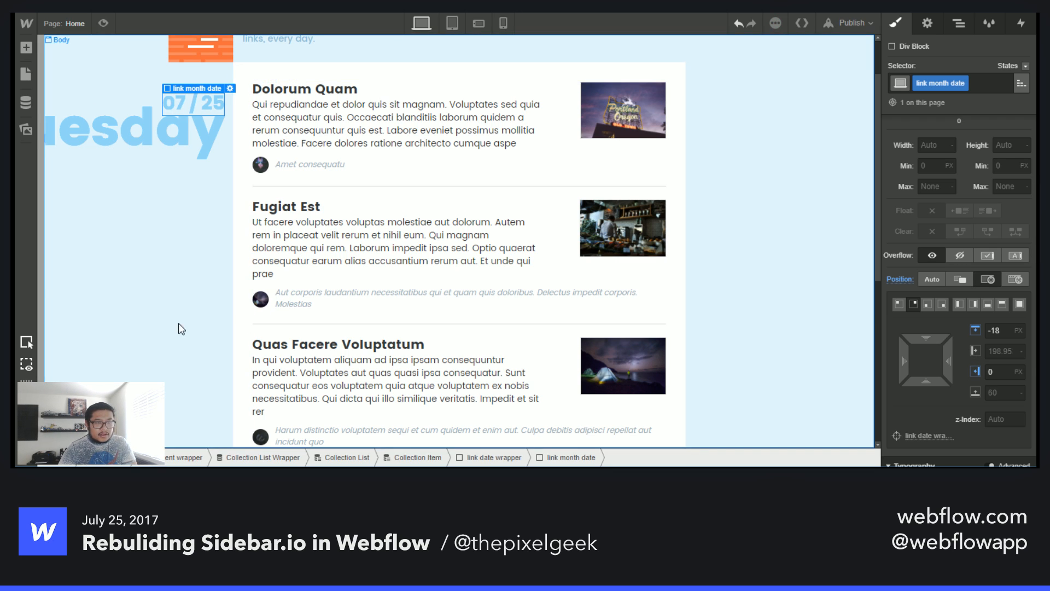
left_click(170, 340)
scroll(168, 340, "up", 1)
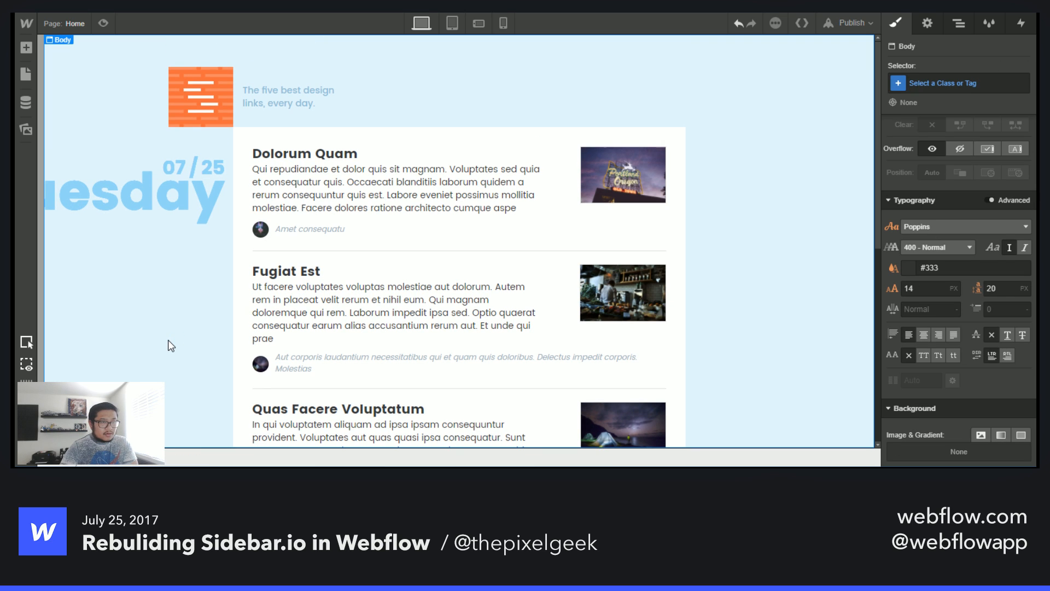
- Select the link date wrapper and set its top offset to 20 px
left_click(128, 206)
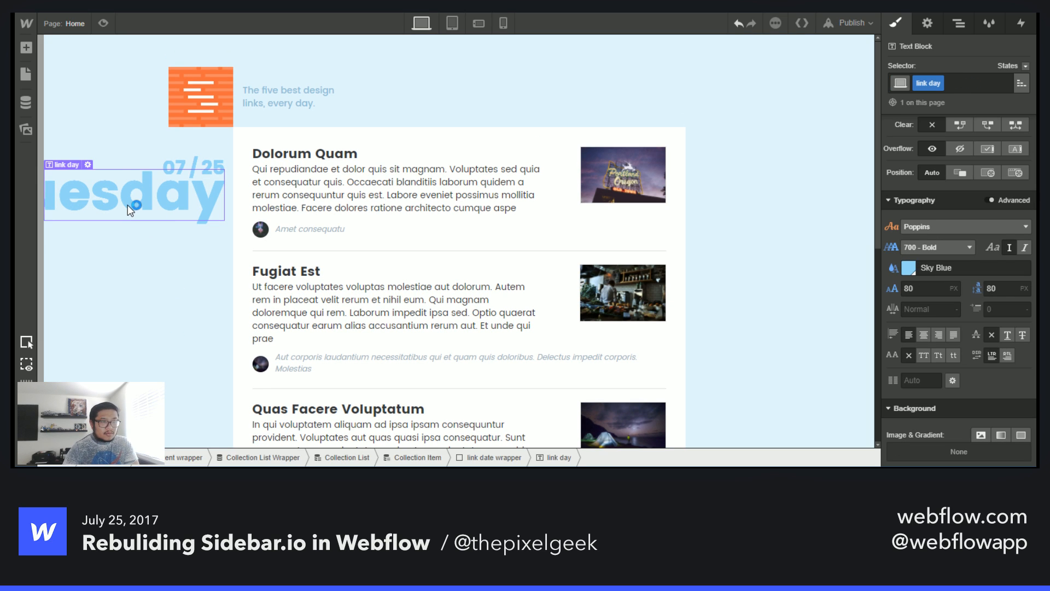
key("Up")
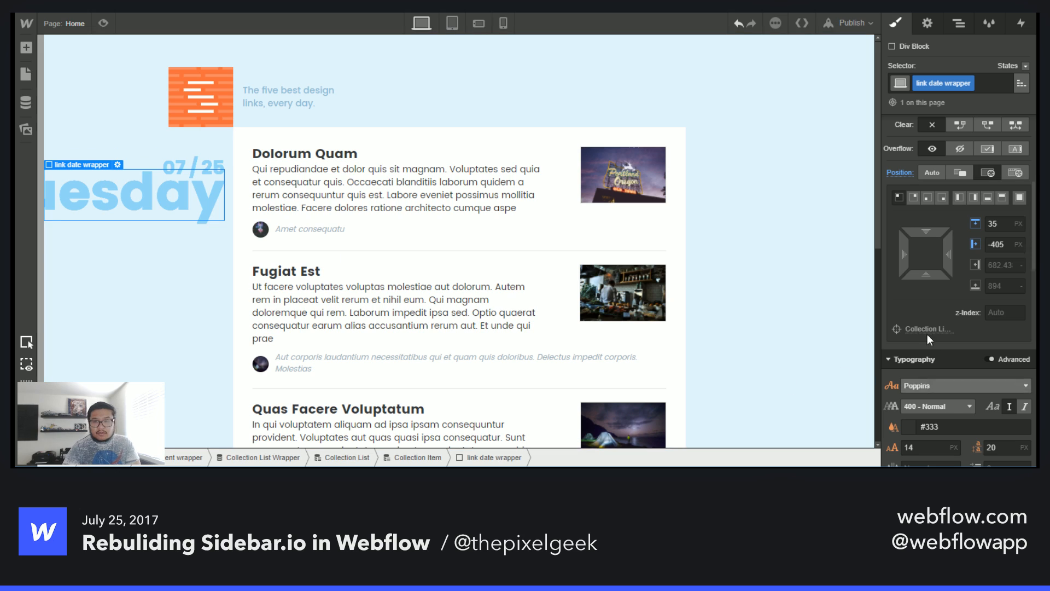
left_click_drag(942, 234, 930, 203)
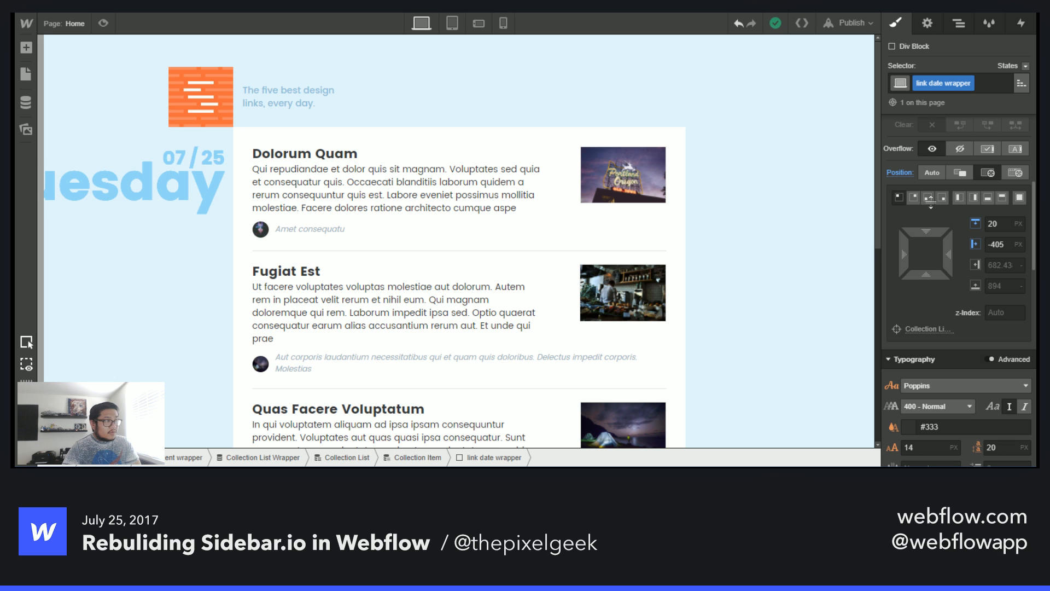
left_click_drag(931, 202, 933, 205)
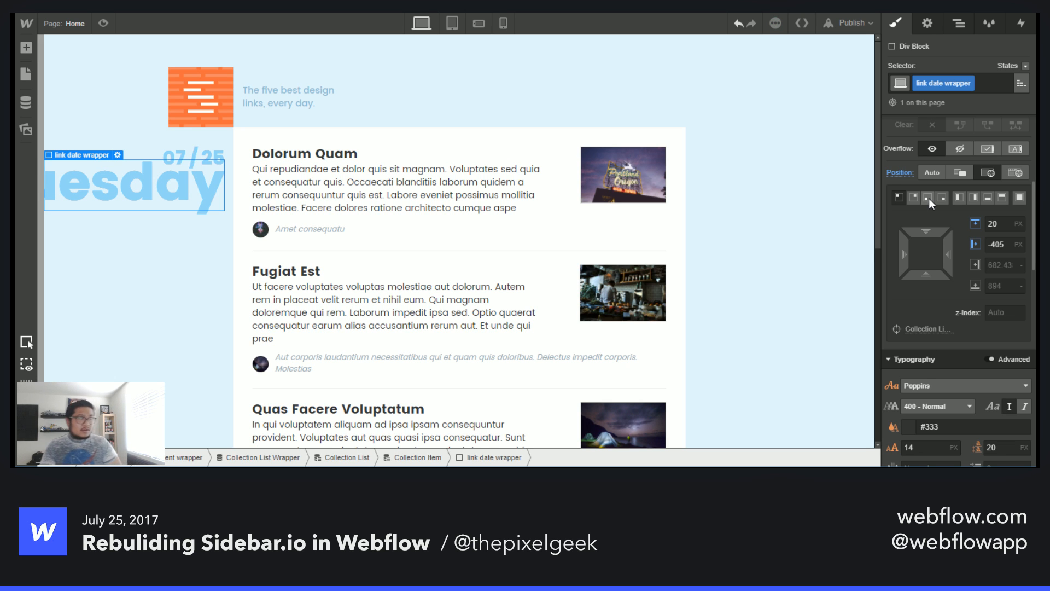
- Review the link rows, date labels and element structure across the page
scroll(249, 282, "down", 7)
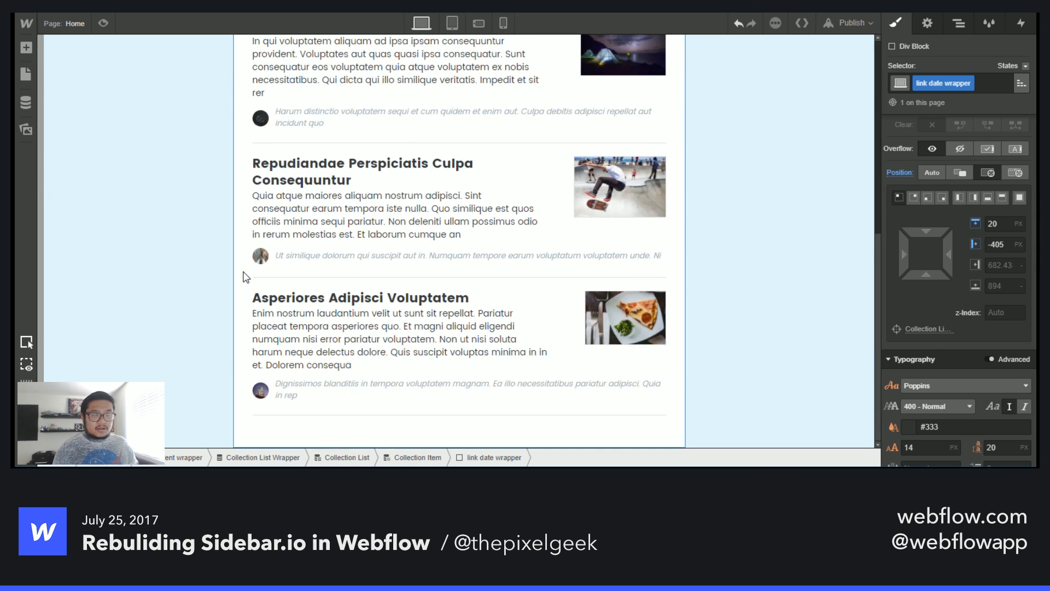
scroll(248, 276, "up", 8)
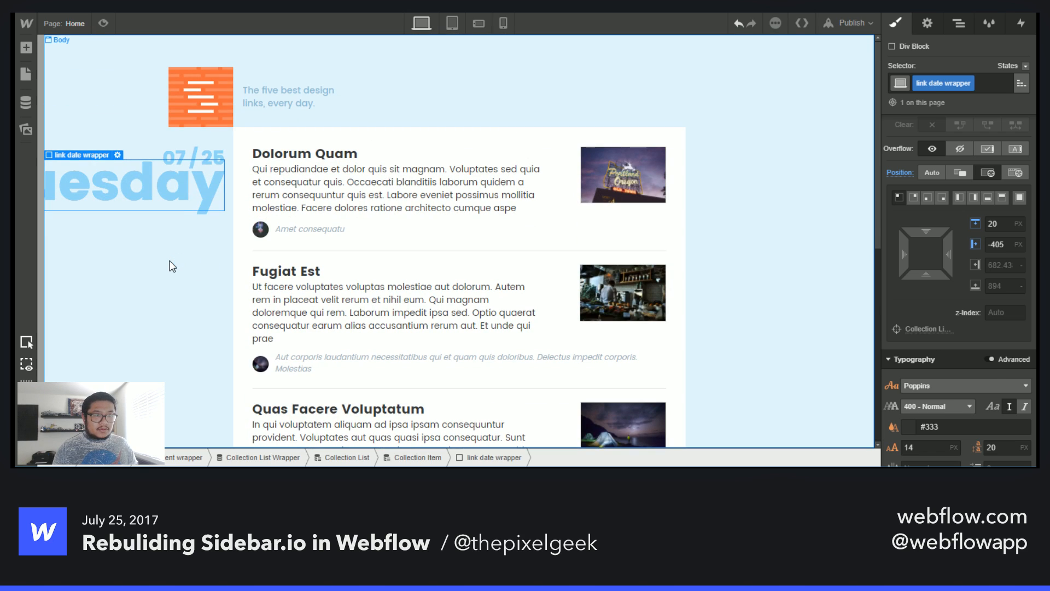
left_click(172, 267)
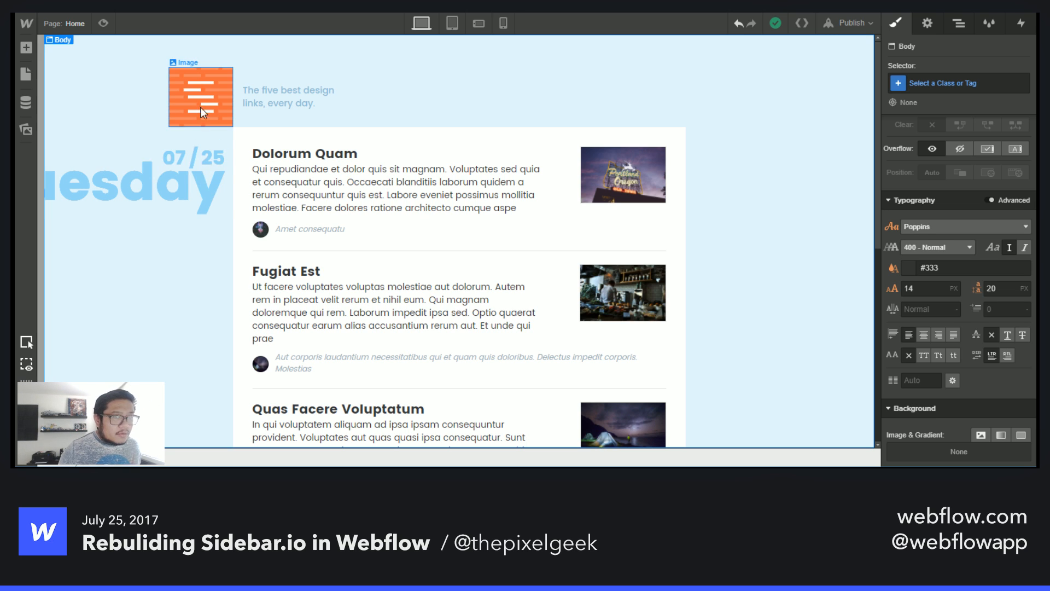
left_click(200, 210)
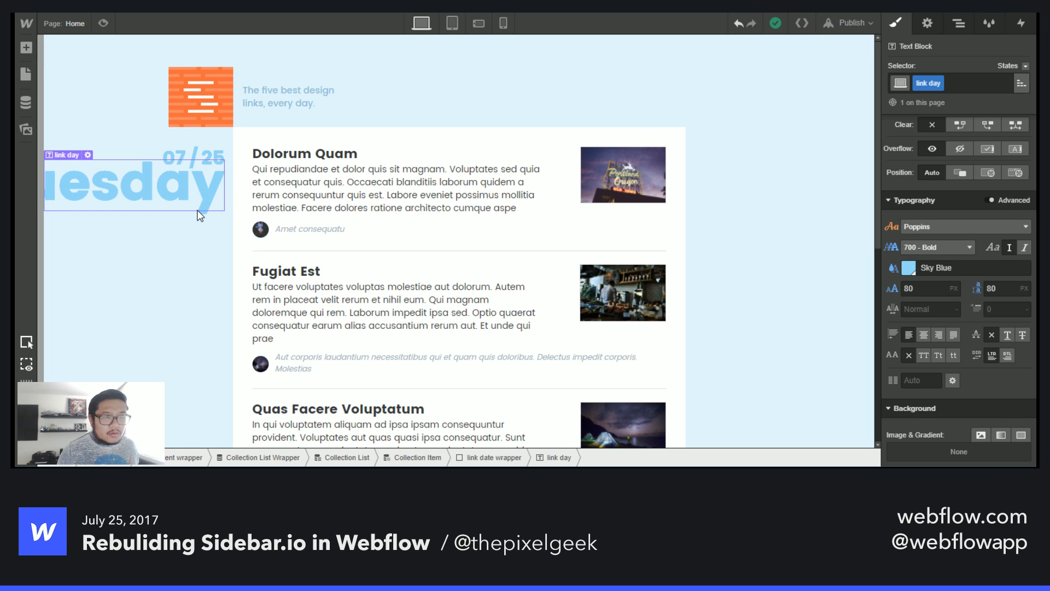
scroll(355, 319, "down", 2)
scroll(356, 320, "up", 2)
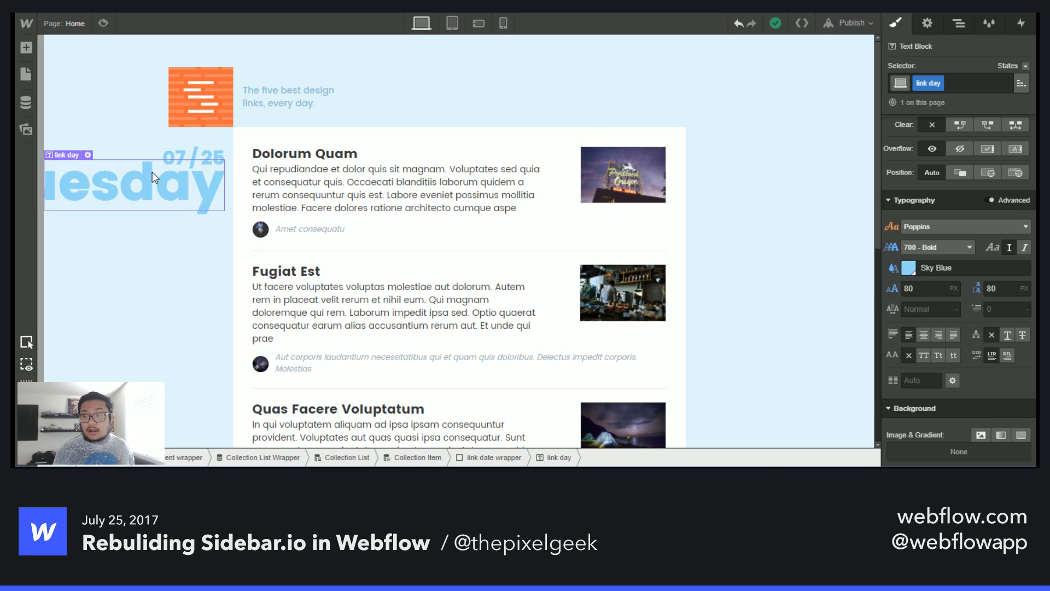
scroll(989, 370, "up", 5)
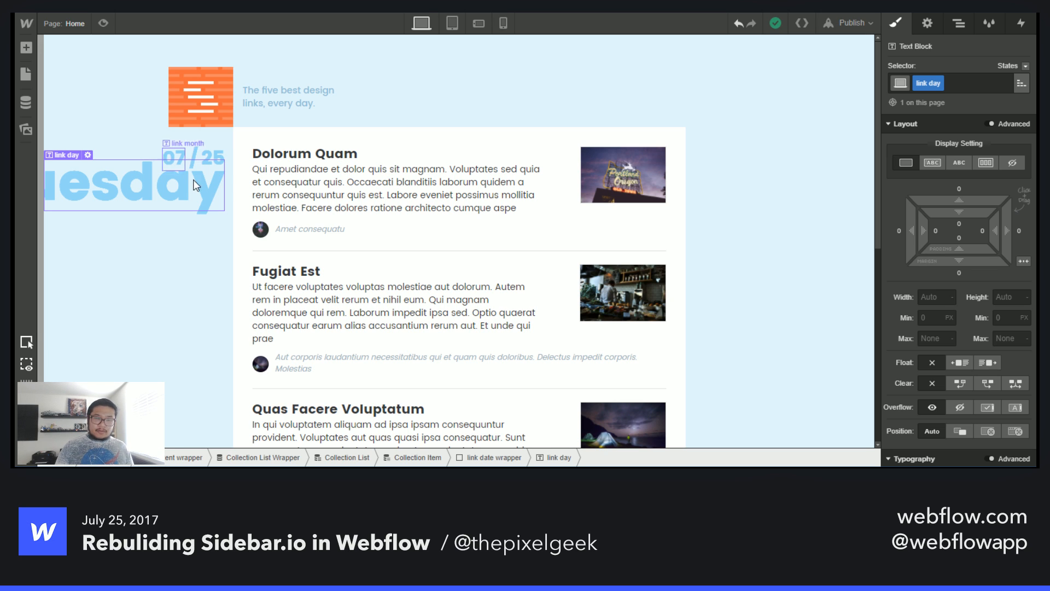
left_click(966, 28)
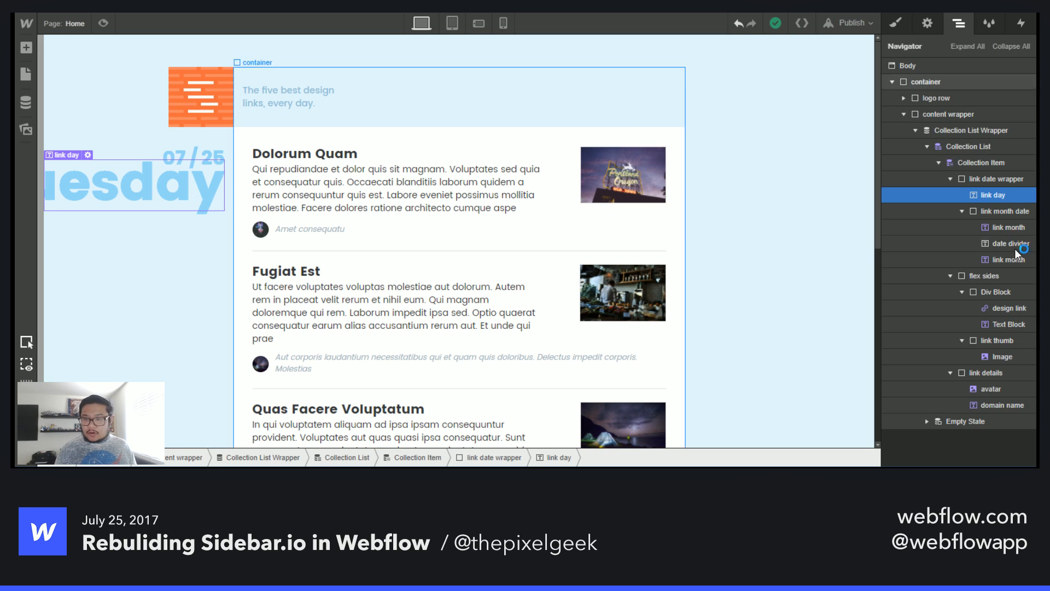
left_click(990, 179)
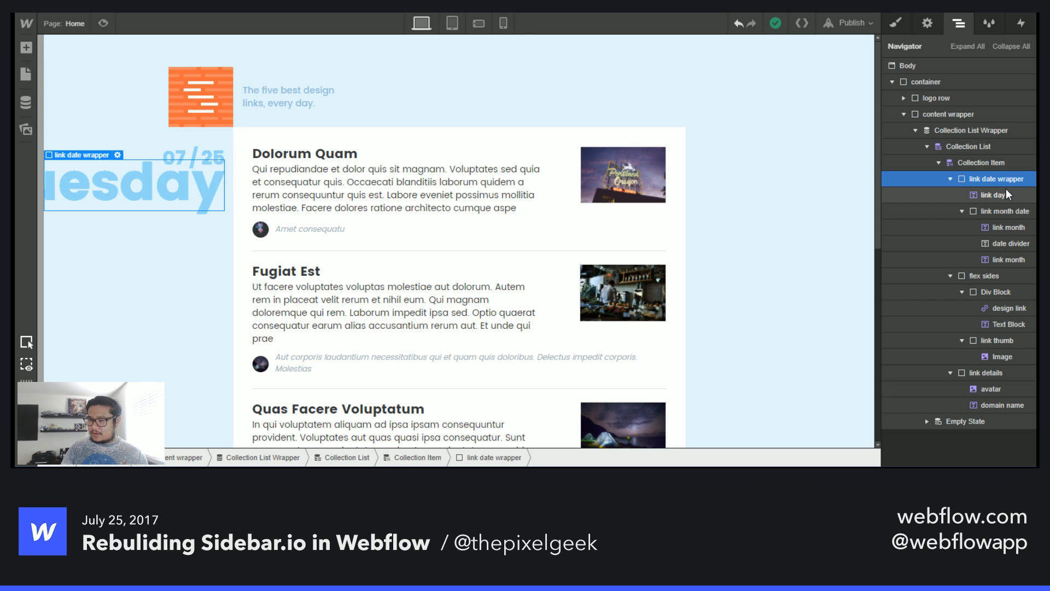
left_click(1009, 177)
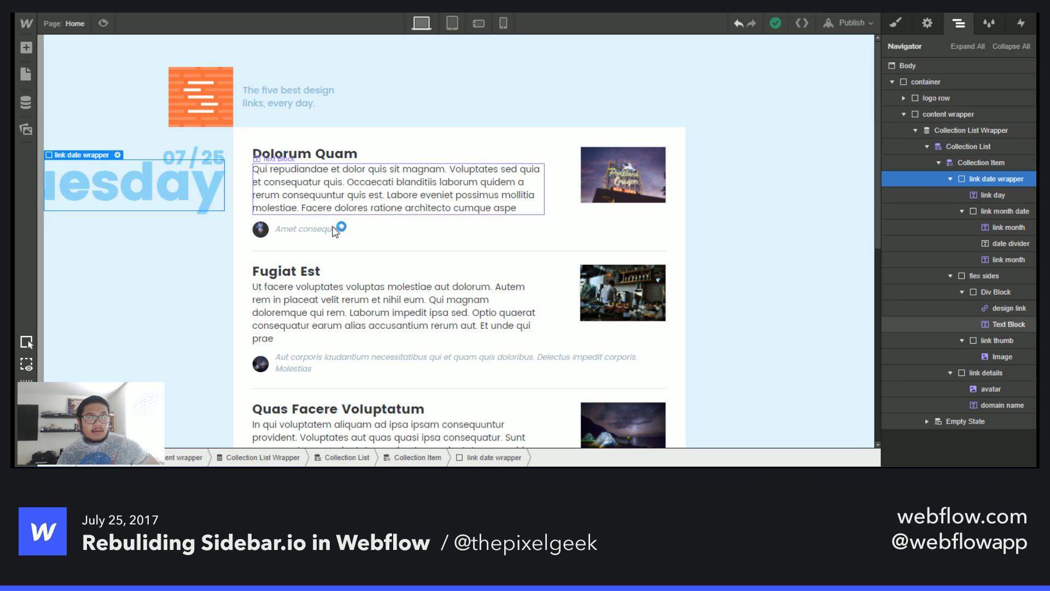
scroll(339, 273, "down", 7)
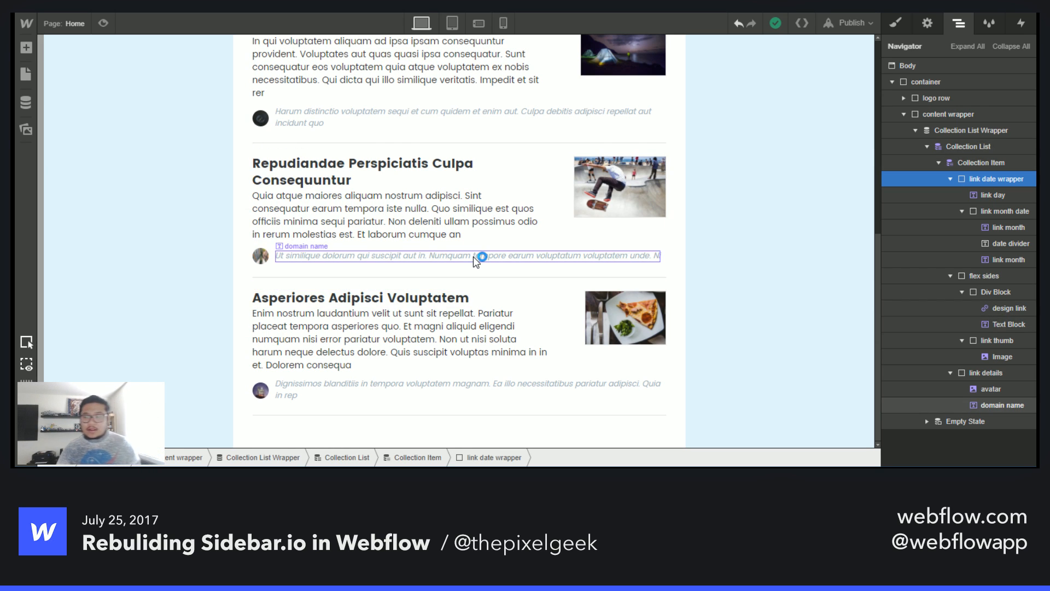
scroll(476, 268, "up", 7)
scroll(476, 268, "down", 7)
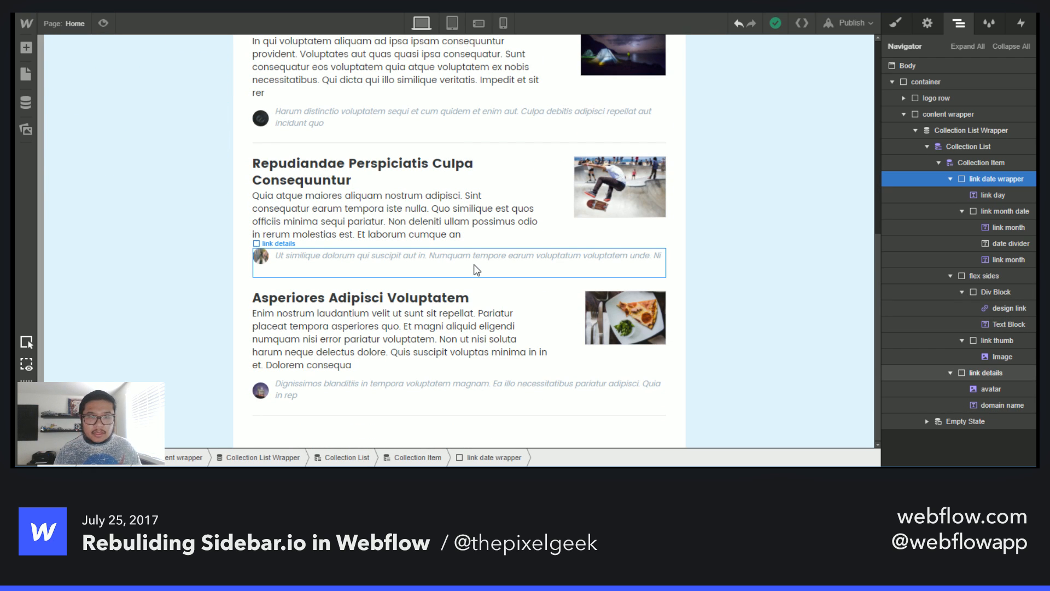
left_click(975, 129)
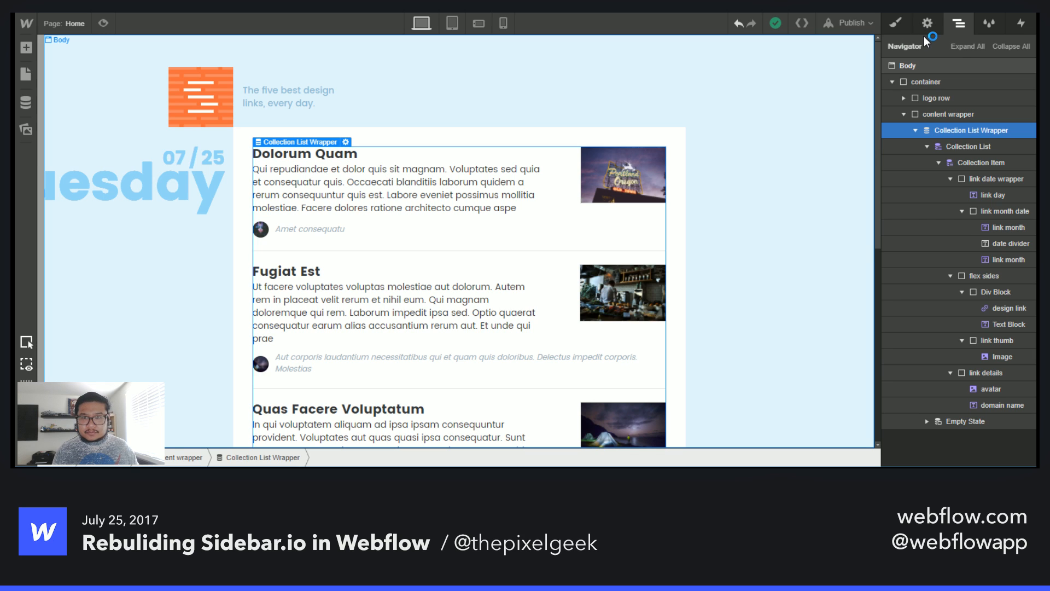
left_click(915, 130)
key("ctrl+d")
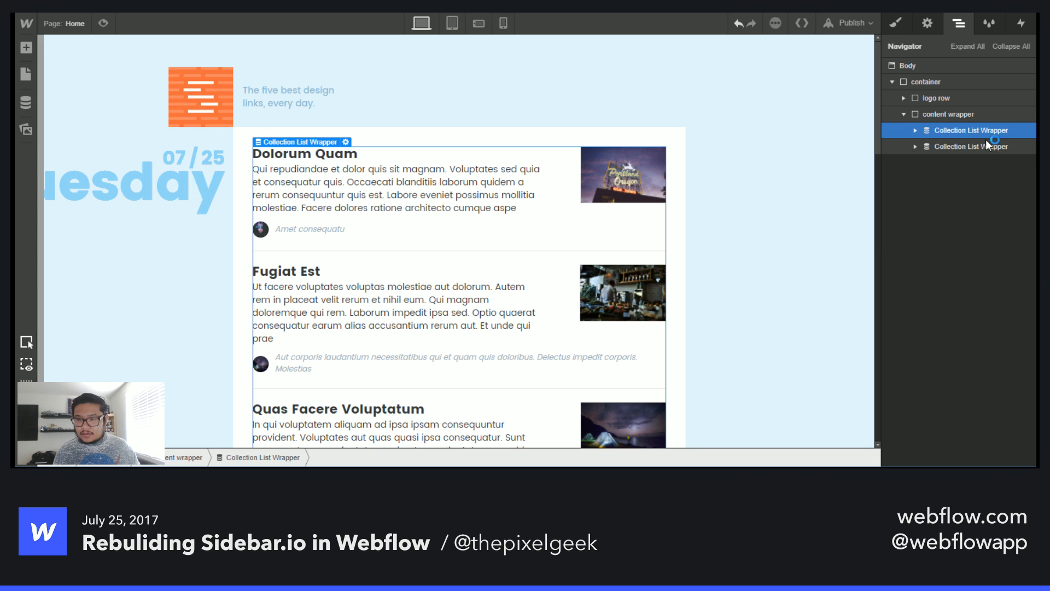
left_click(964, 145)
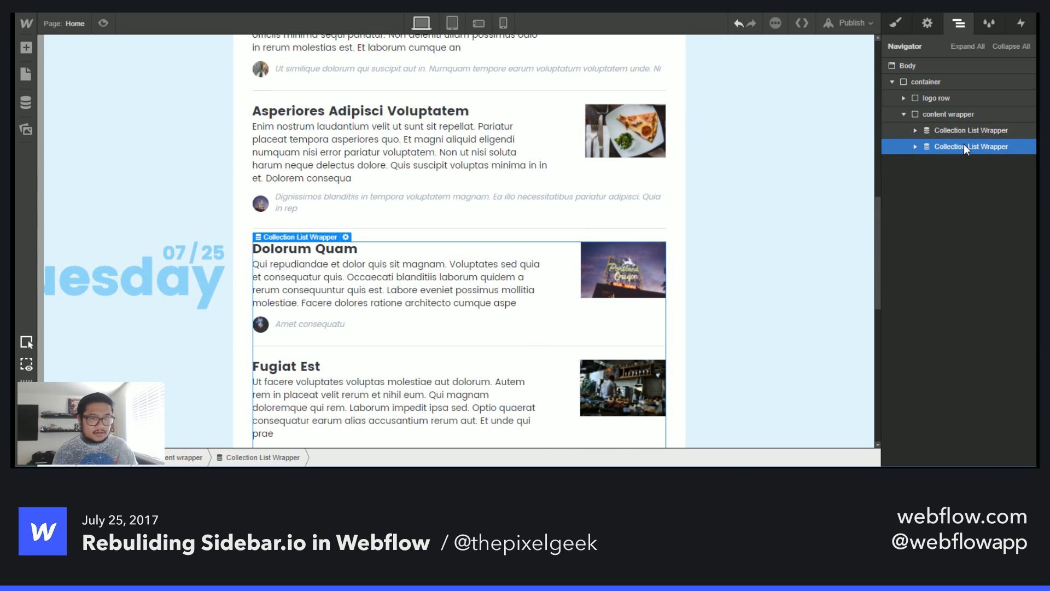
key("Delete")
- Duplicate the content wrapper and give the content wrapper class a 50 px bottom margin
left_click(944, 114)
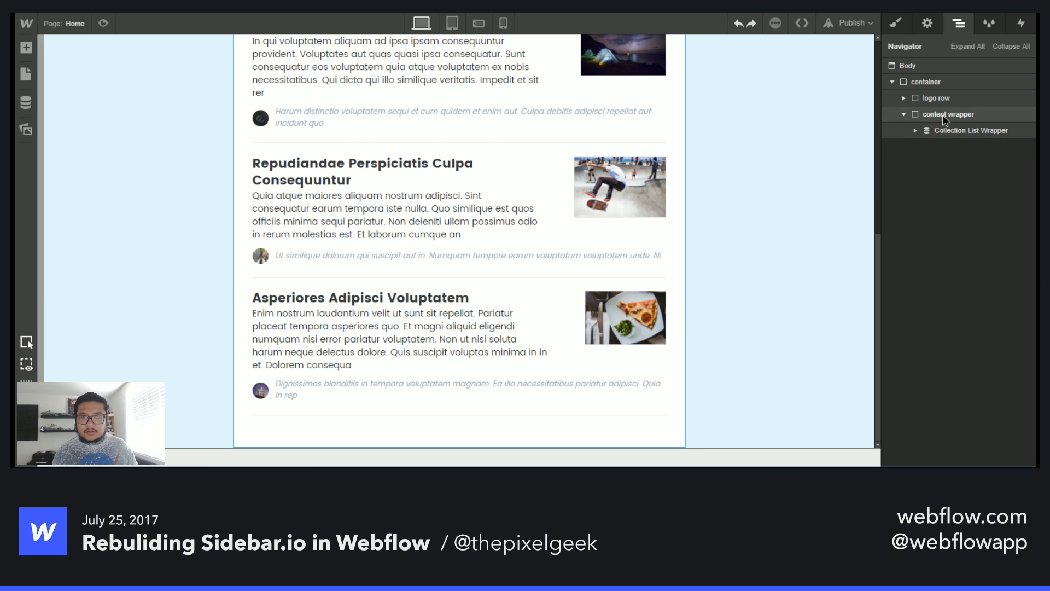
key("ctrl+d")
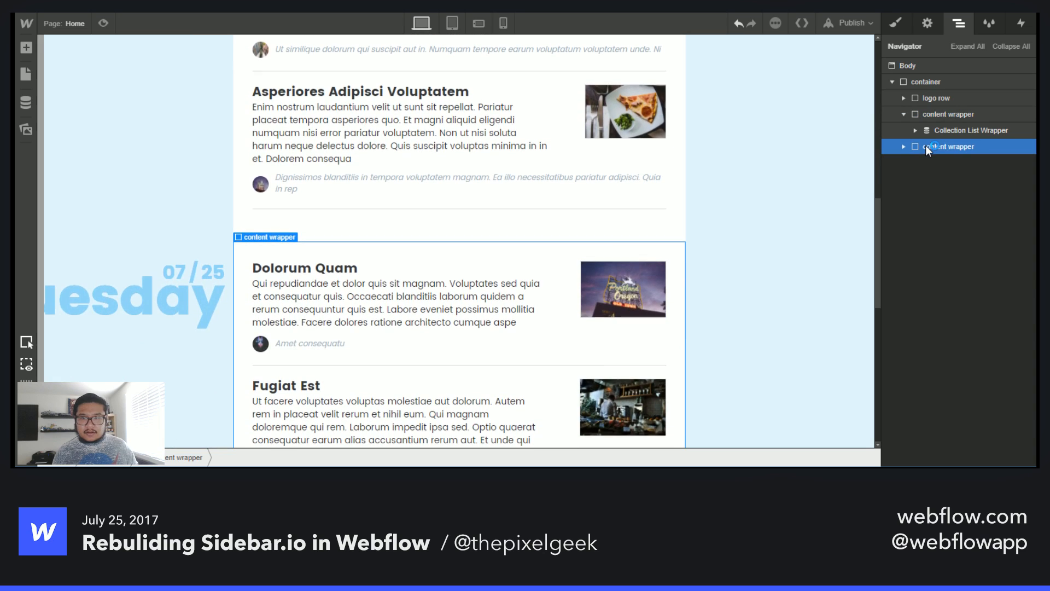
left_click(896, 24)
left_click(961, 271)
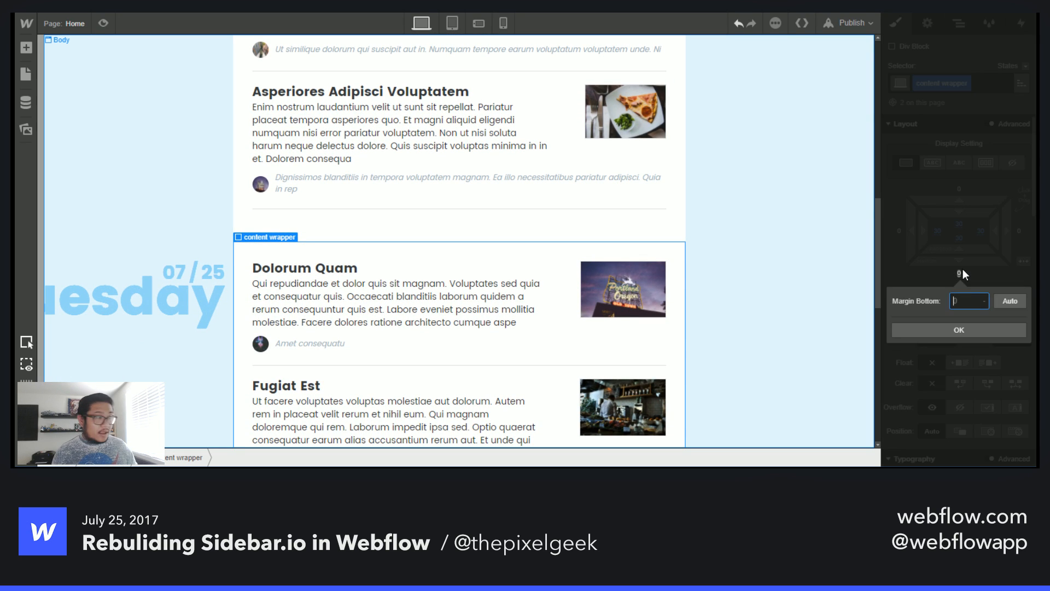
type("50")
key("Return")
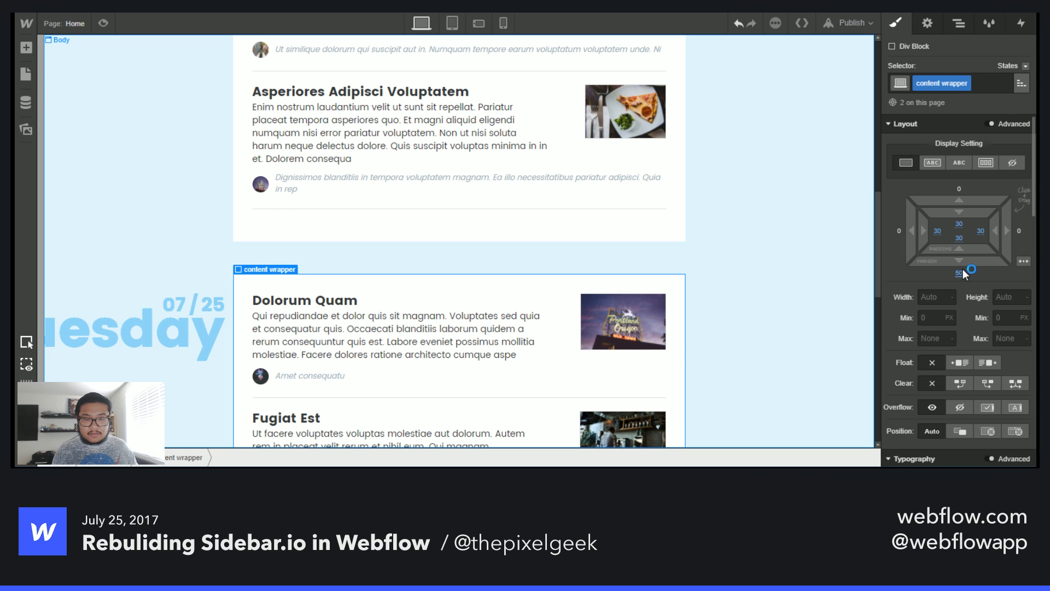
scroll(517, 376, "up", 6)
scroll(517, 377, "up", 5)
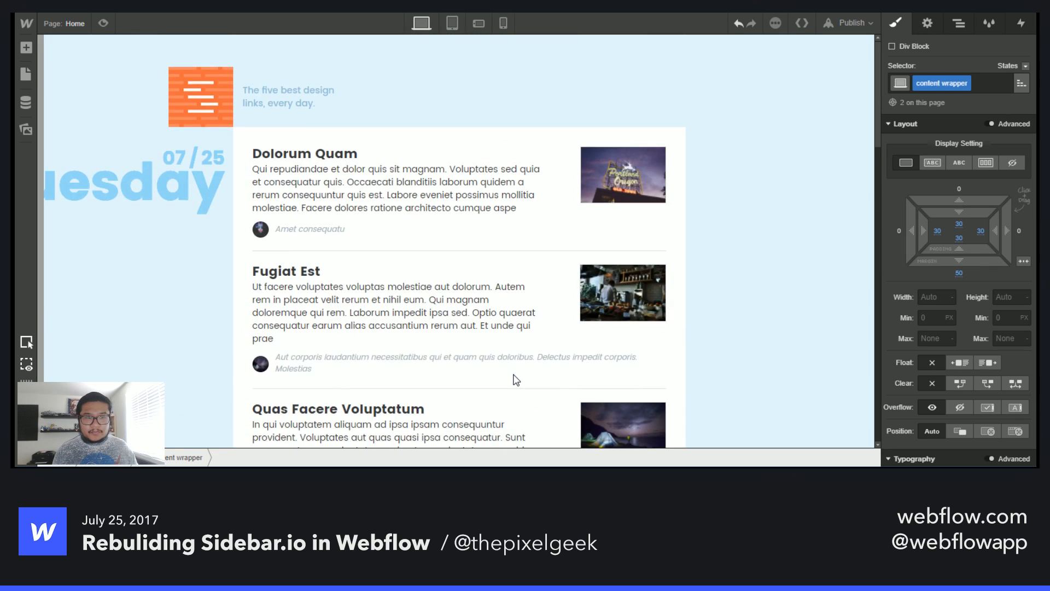
scroll(517, 377, "down", 6)
scroll(517, 383, "up", 4)
scroll(516, 382, "down", 3)
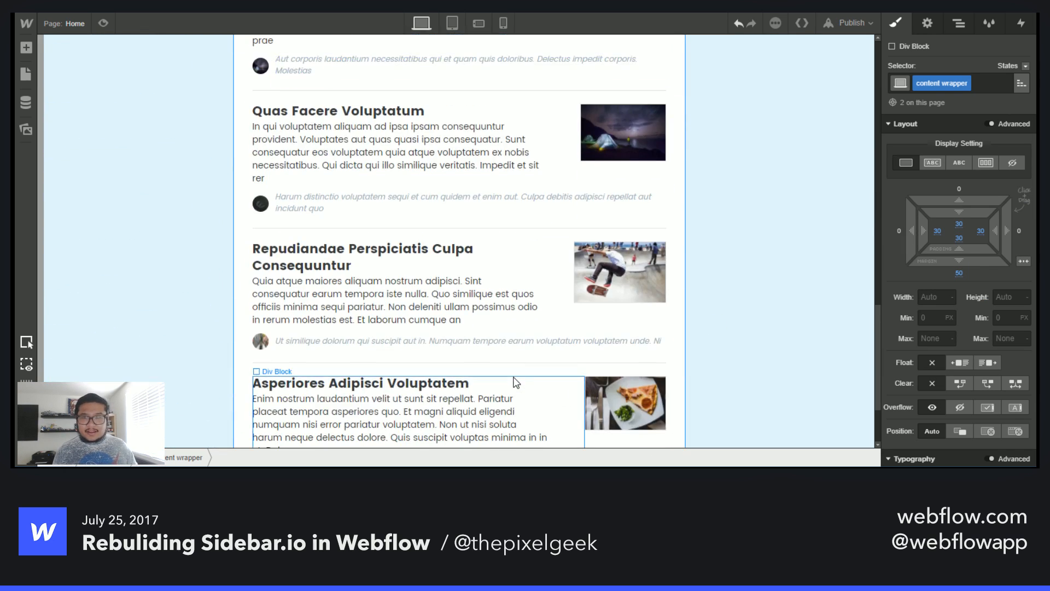
scroll(520, 378, "up", 6)
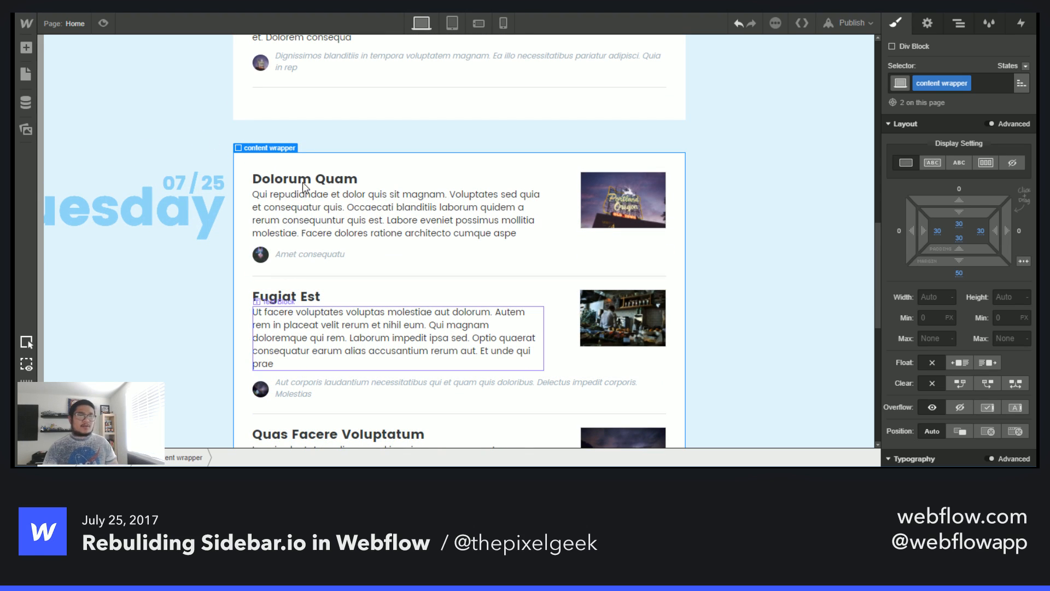
left_click(30, 107)
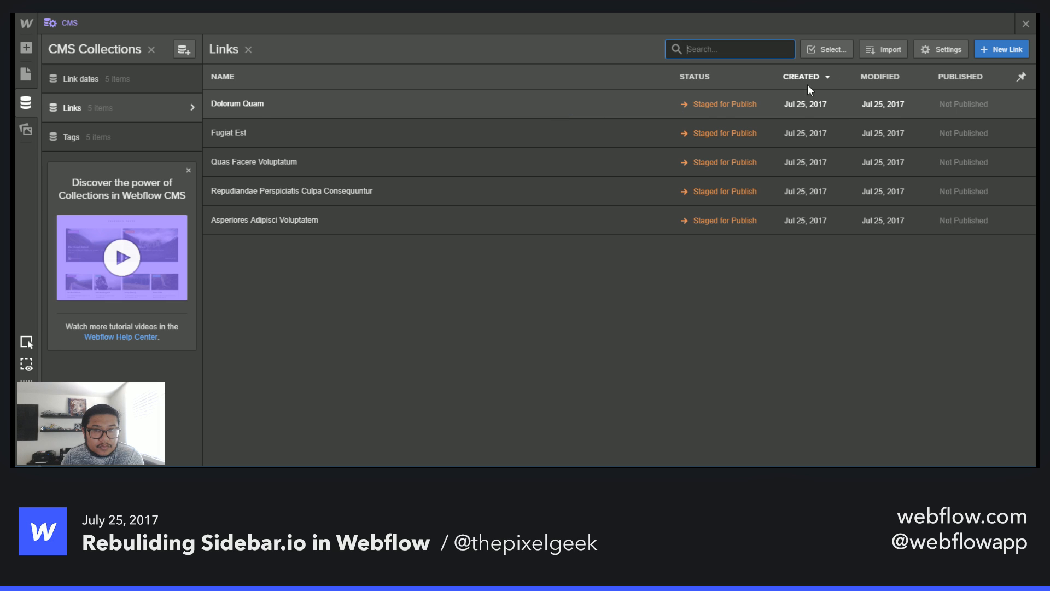
left_click(1014, 50)
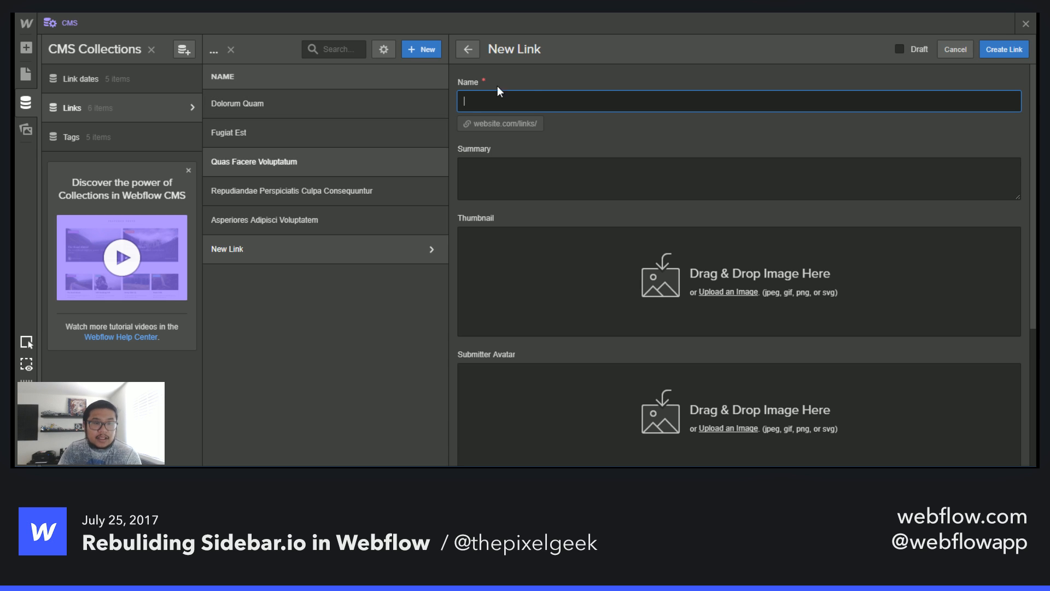
type("e4terg g")
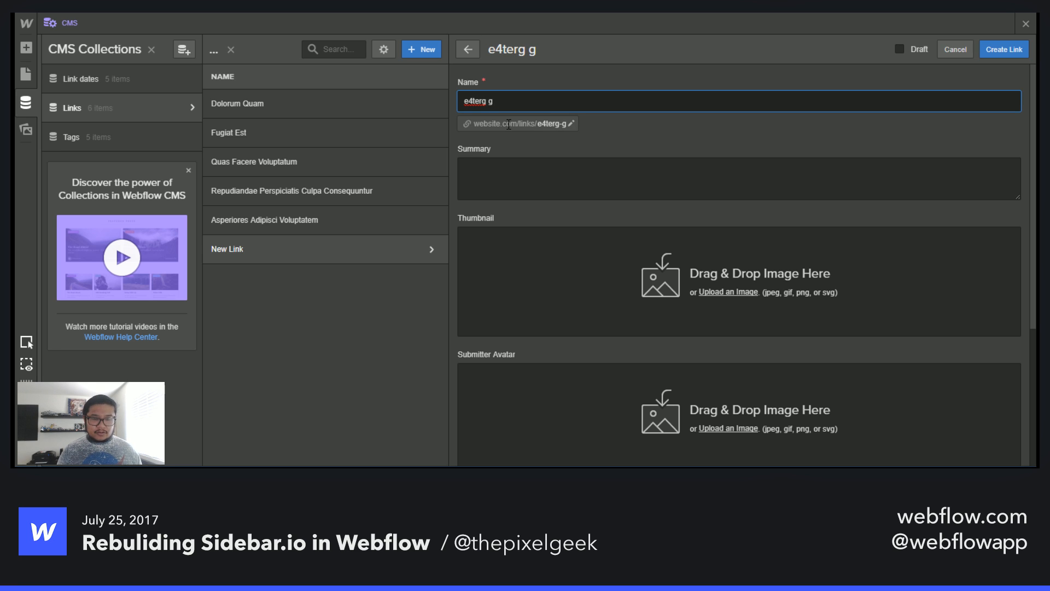
key("ctrl+a")
type("berbreberber")
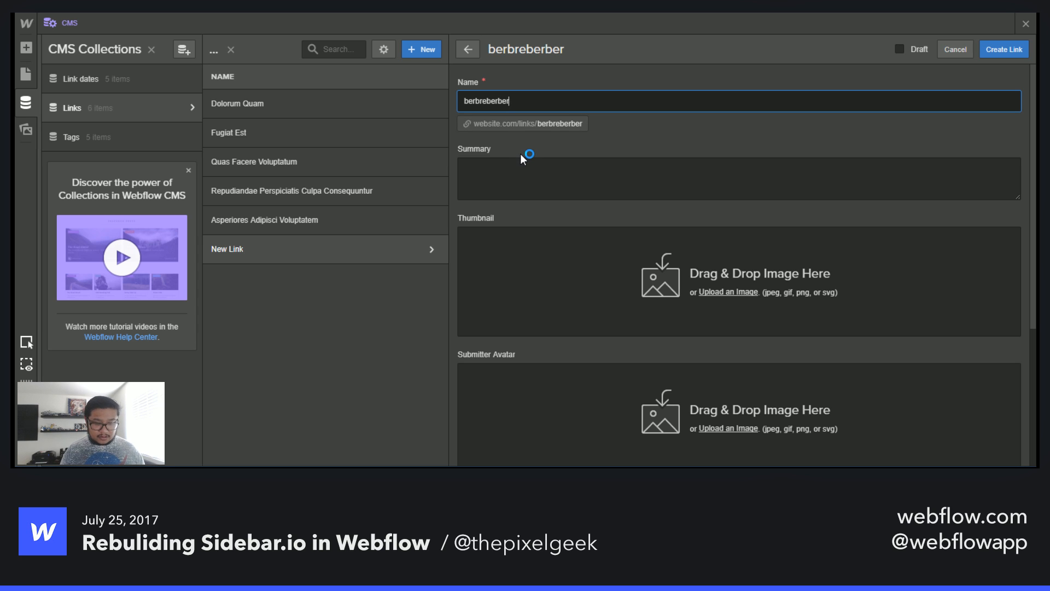
left_click(585, 174)
type("ber erhg wethbersbrt hnrt")
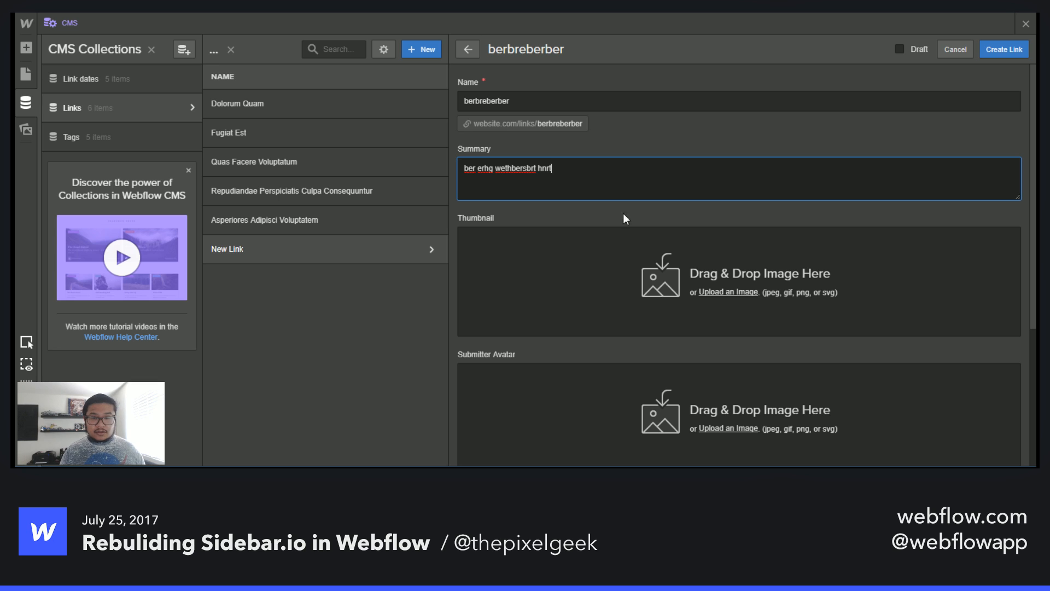
left_click(720, 268)
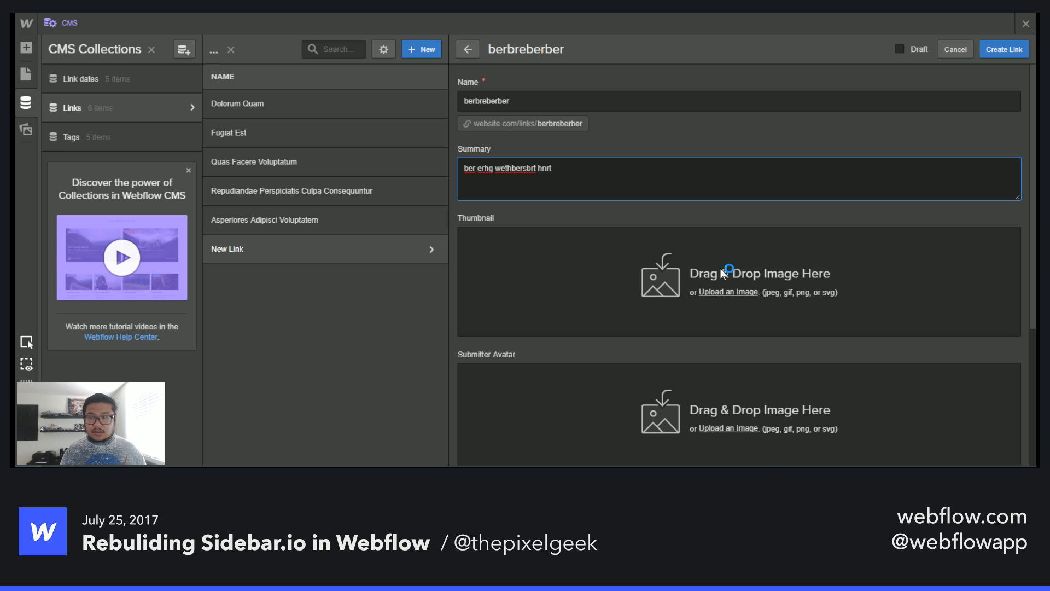
key("super+e")
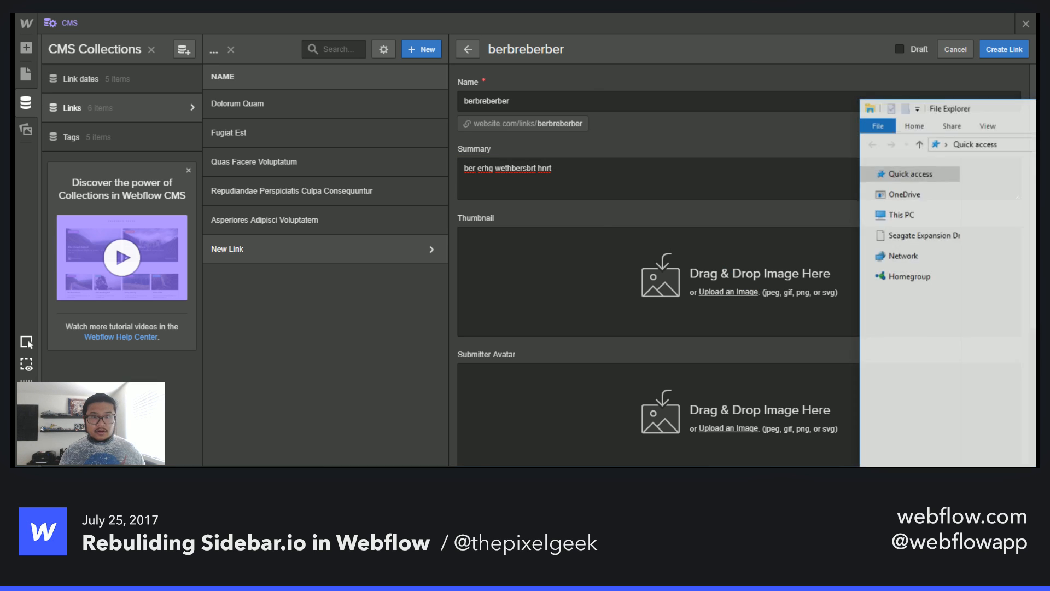
key("alt+F4")
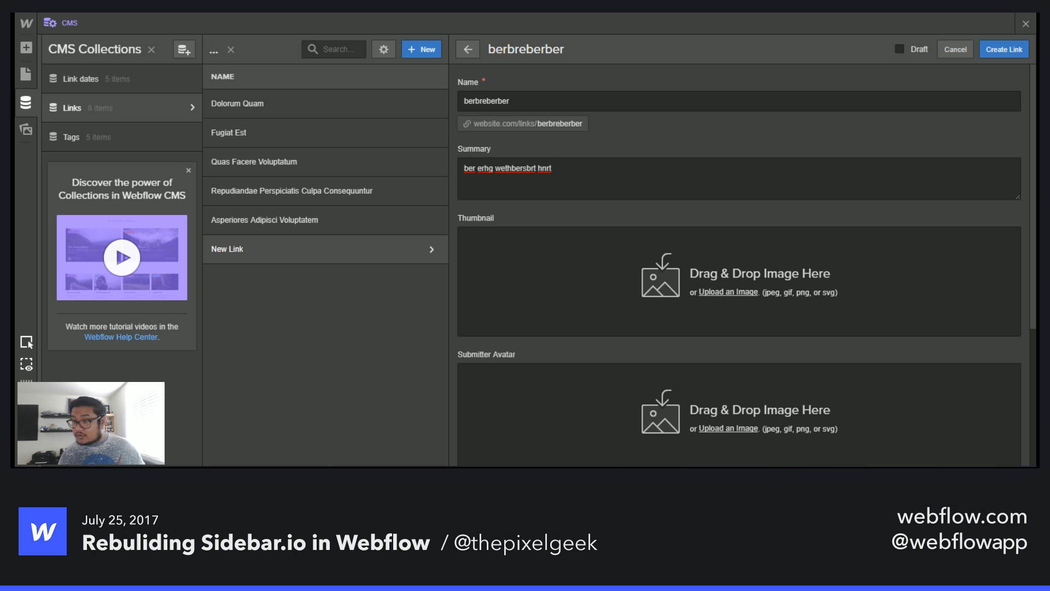
key("super+Left")
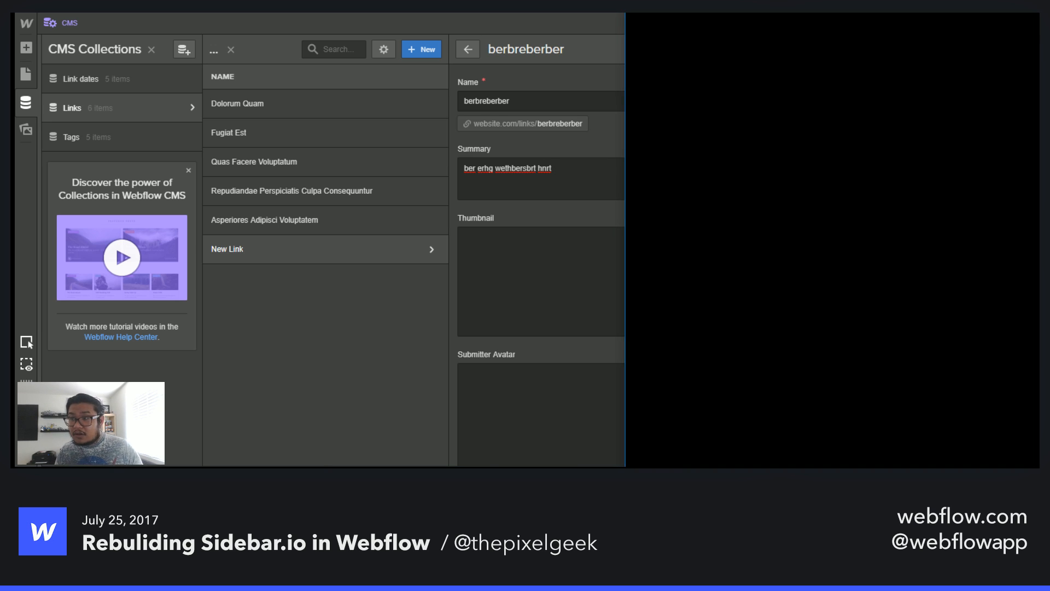
key("alt+Tab")
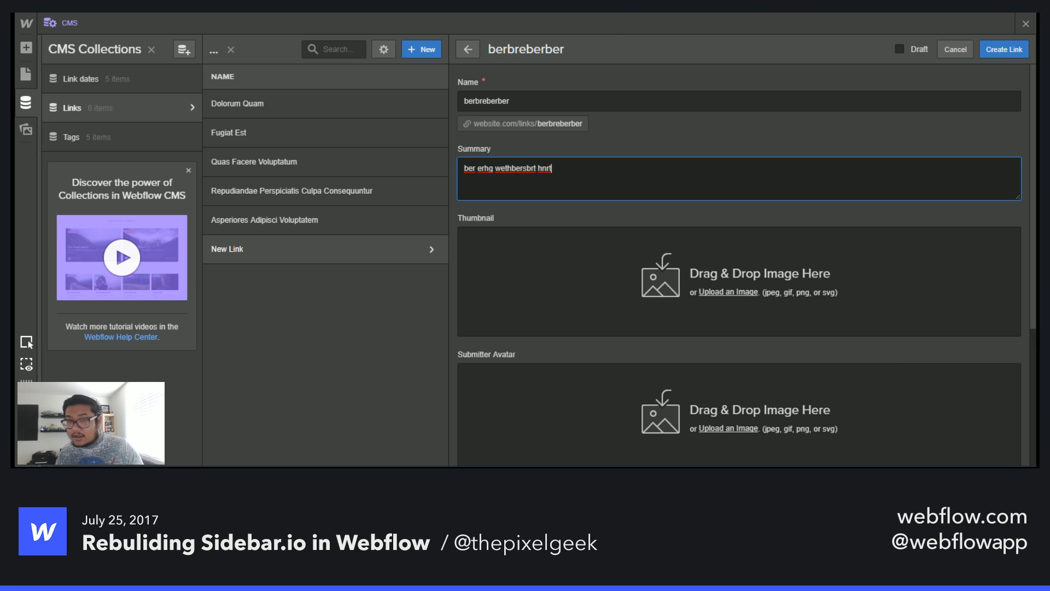
left_click(949, 53)
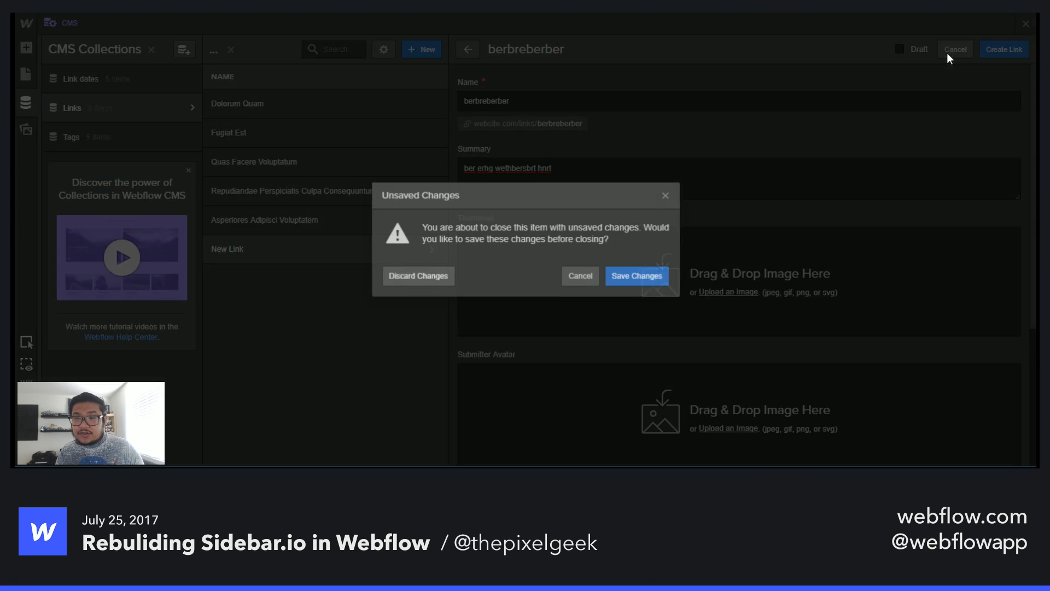
left_click(417, 276)
left_click(1027, 23)
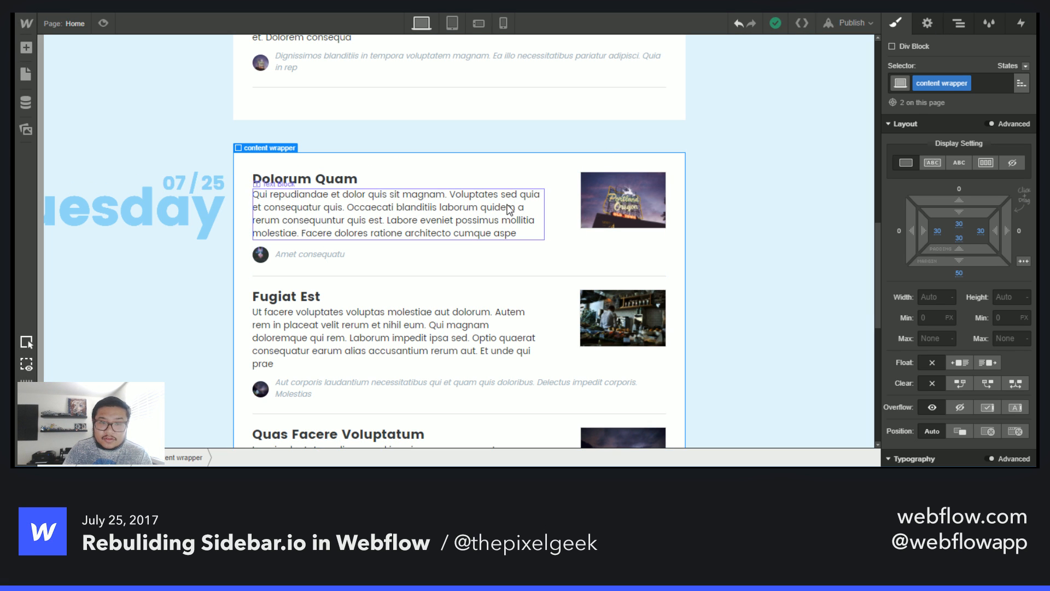
- Select the link collection item and limit the Links collection list to 5 items
left_click(564, 201)
key("Up")
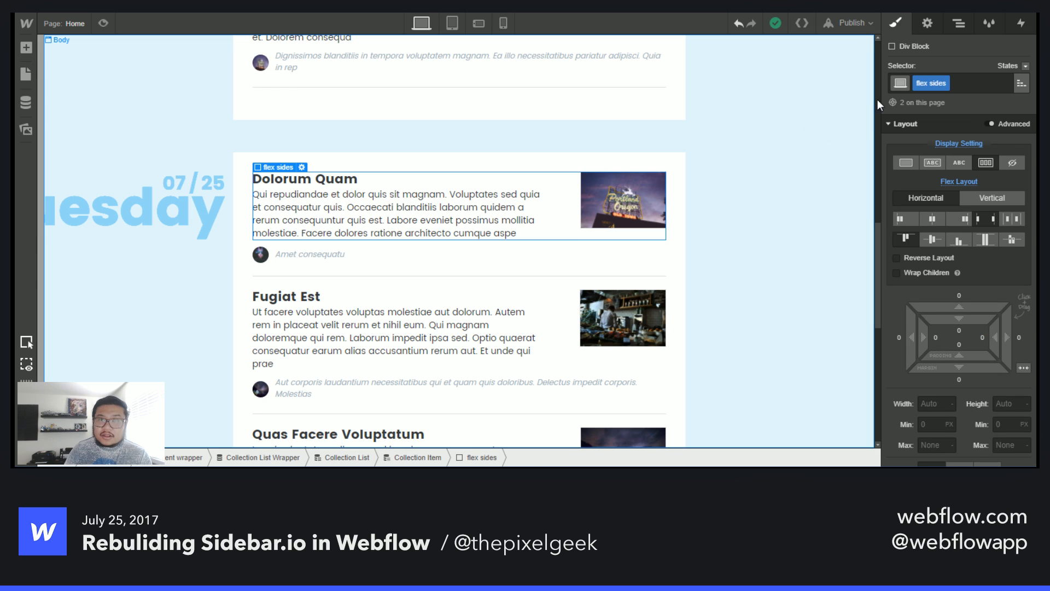
left_click(928, 24)
key("Up")
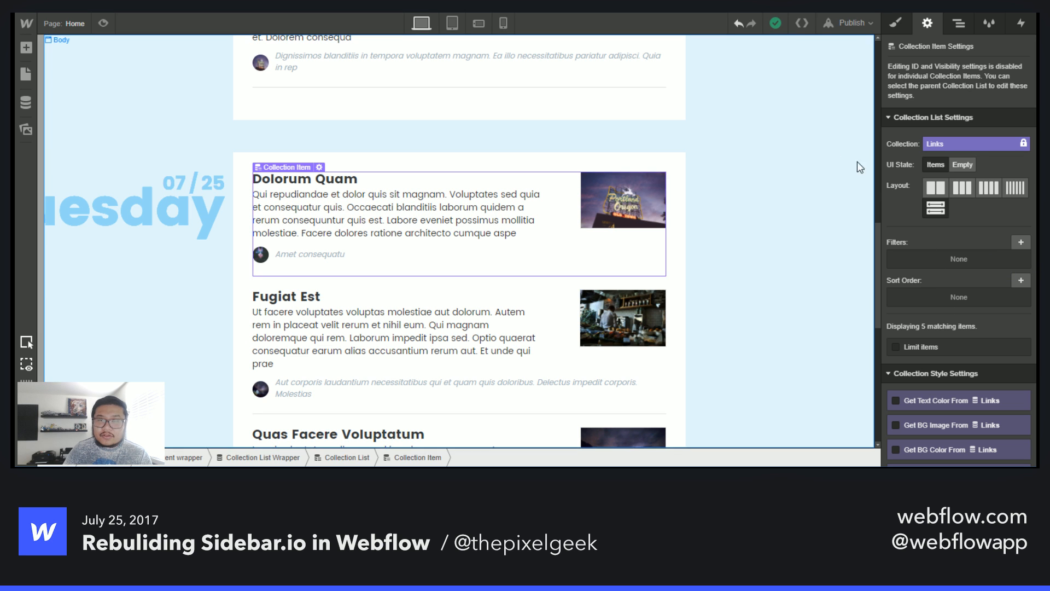
scroll(610, 234, "up", 3)
scroll(613, 241, "down", 8)
scroll(613, 241, "up", 4)
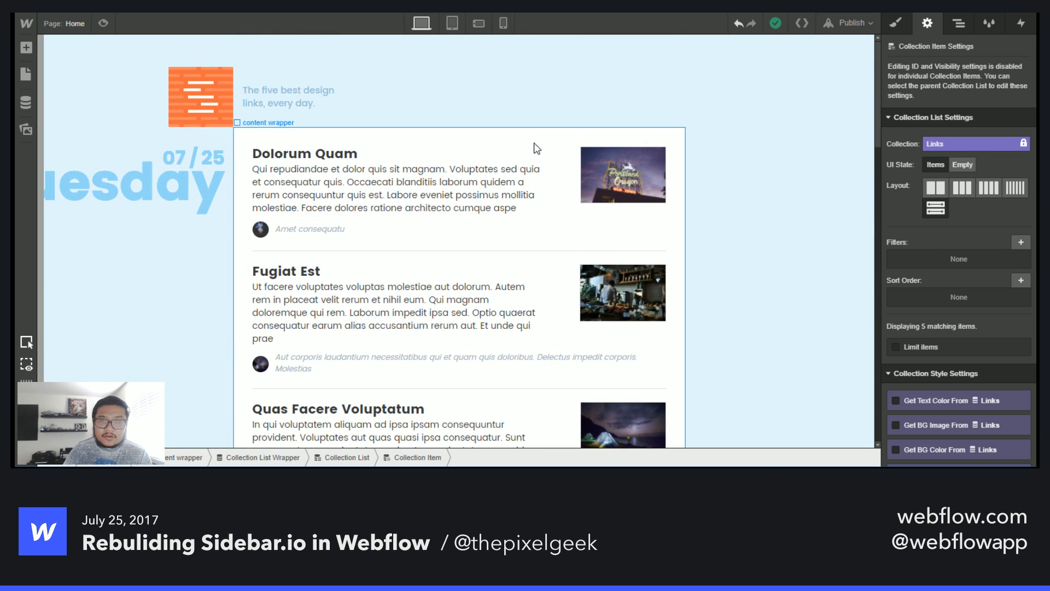
left_click(525, 155)
left_click(523, 157)
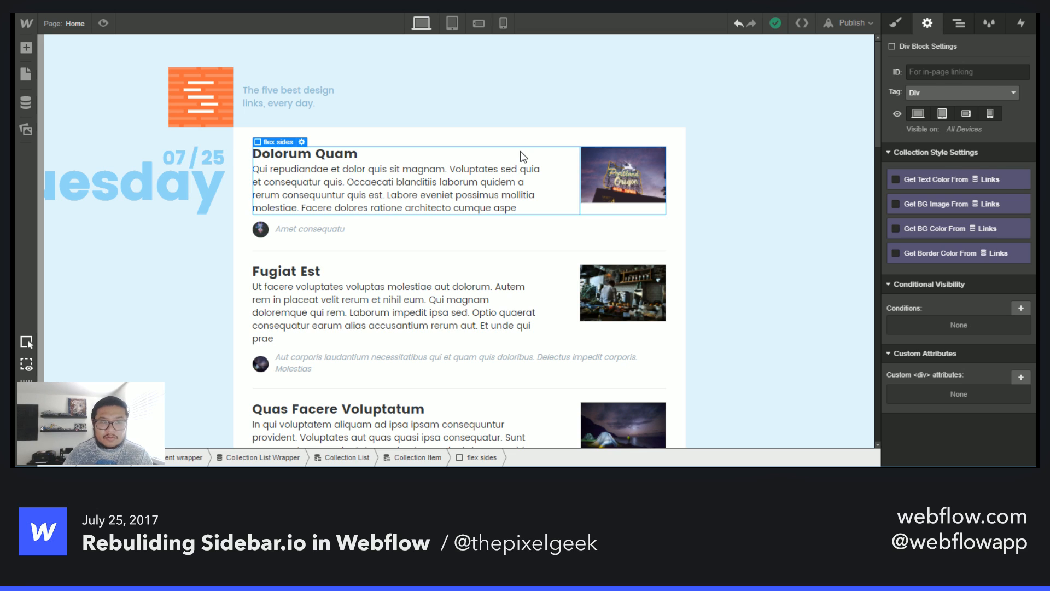
key("Up")
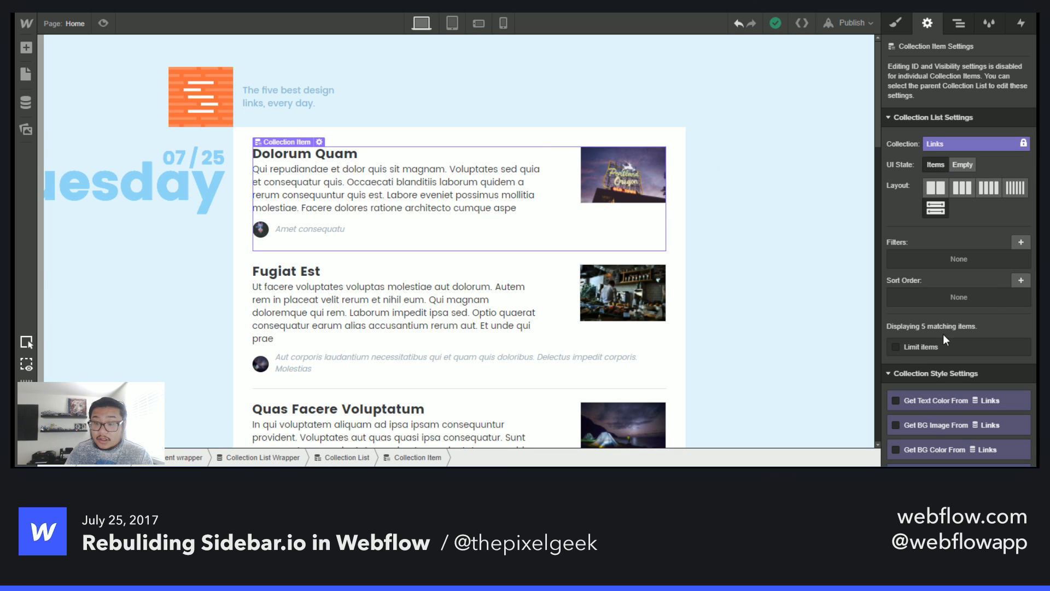
key("Escape")
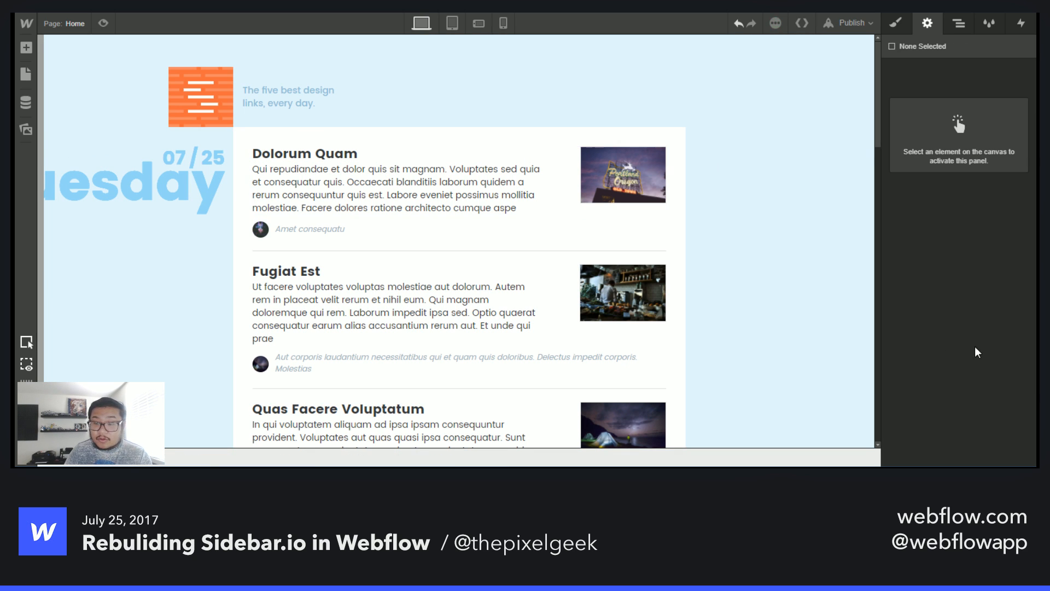
left_click(564, 216)
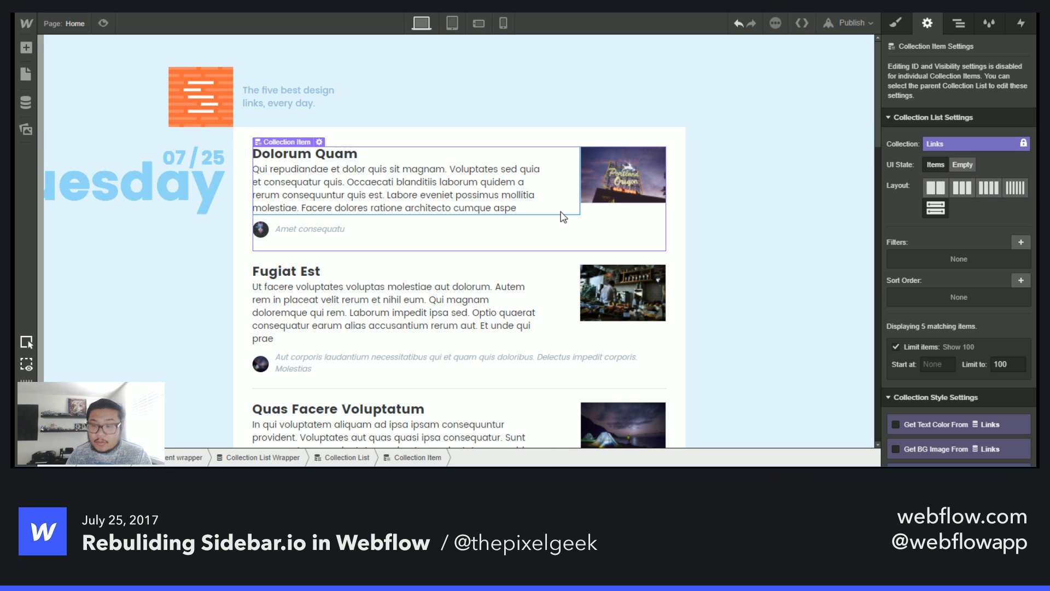
left_click(941, 364)
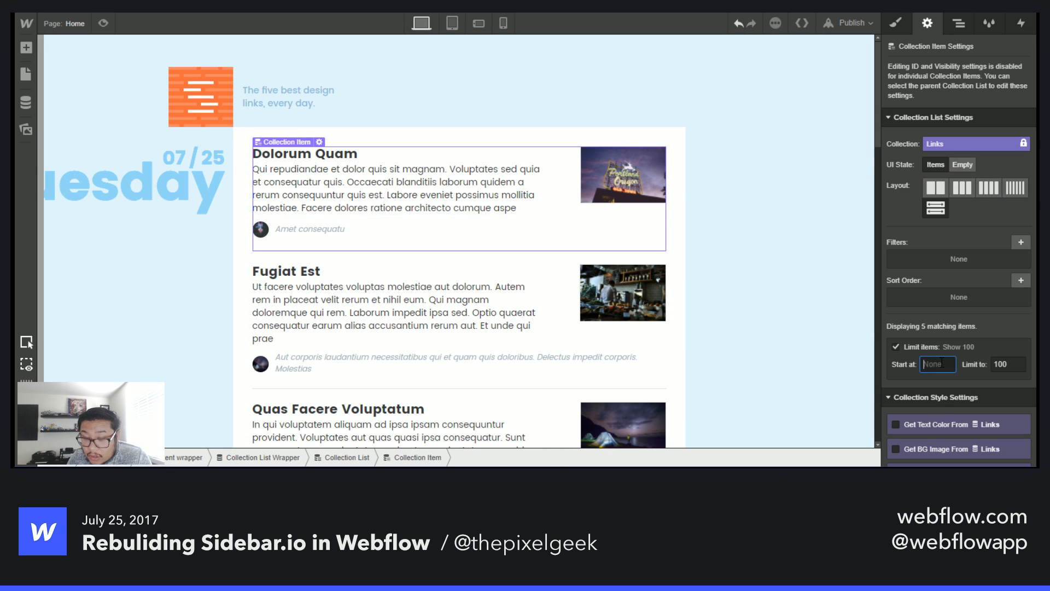
double_click(1007, 364)
type("5")
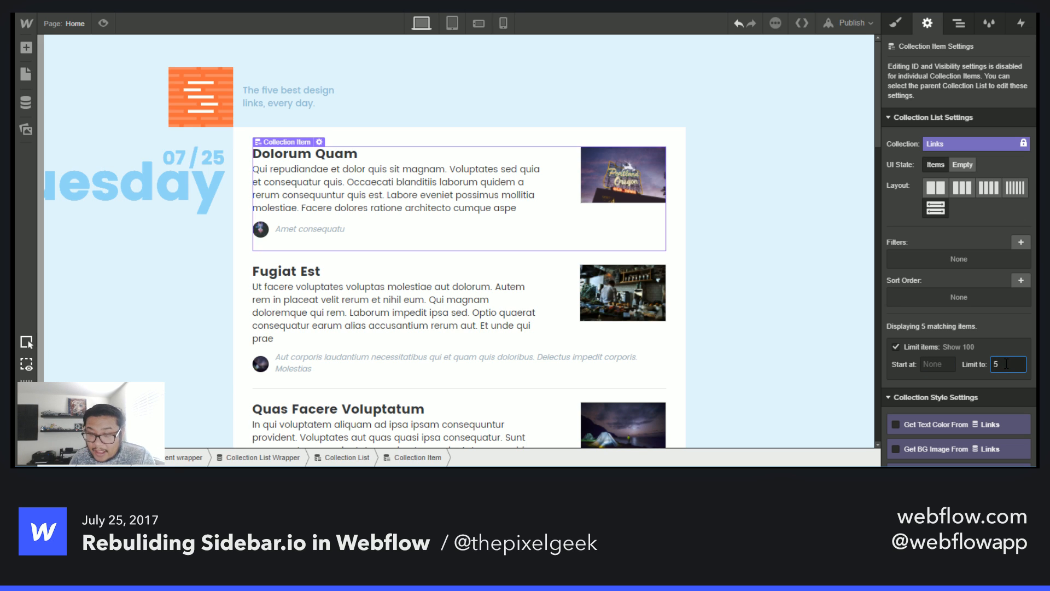
key("Return")
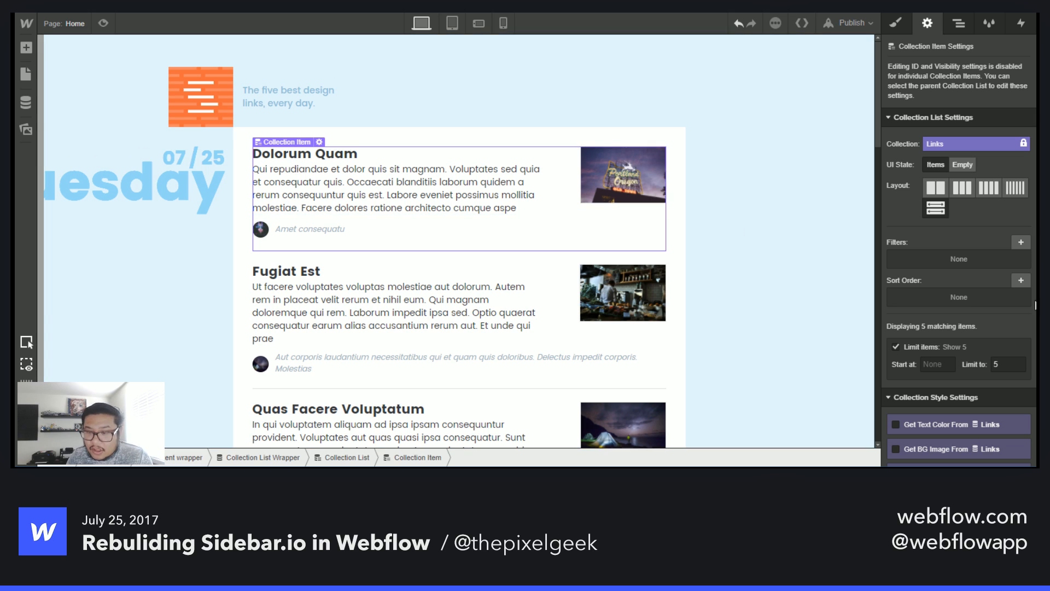
- Add a sort order to the collection list by Created On, newest to oldest
left_click(1016, 281)
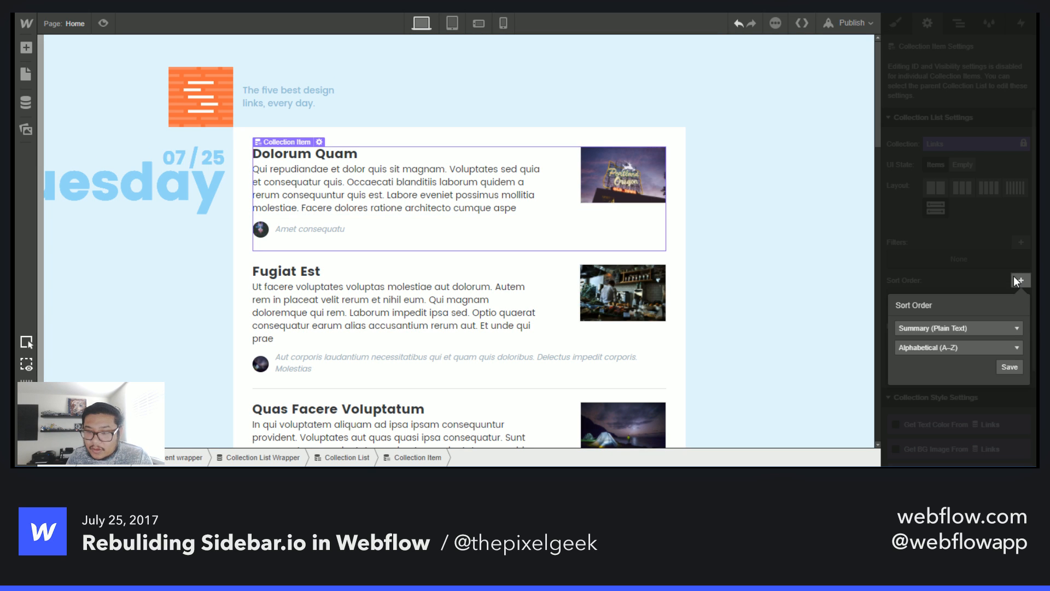
left_click(945, 329)
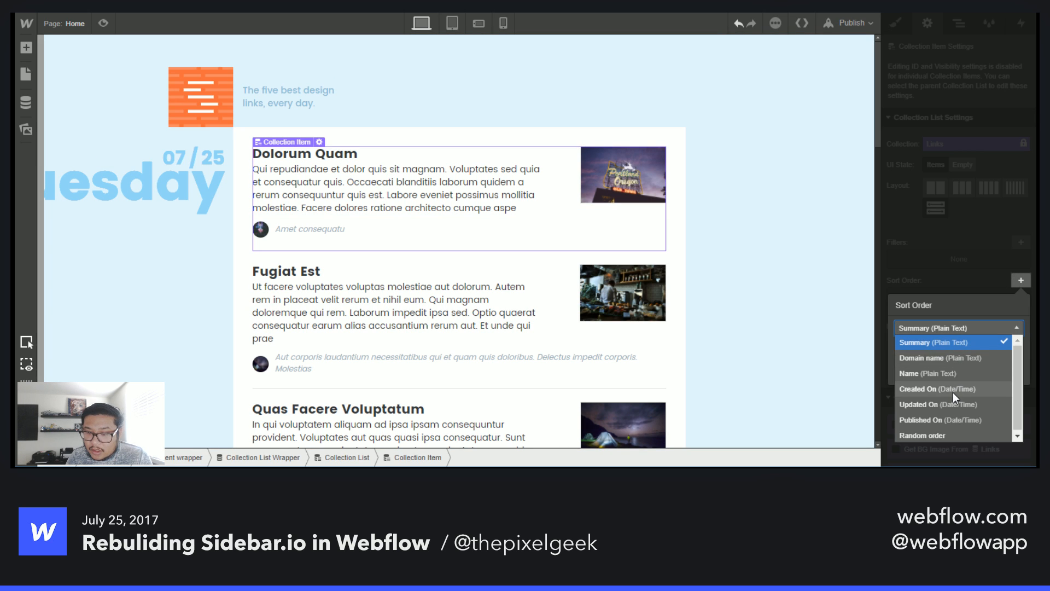
left_click(943, 308)
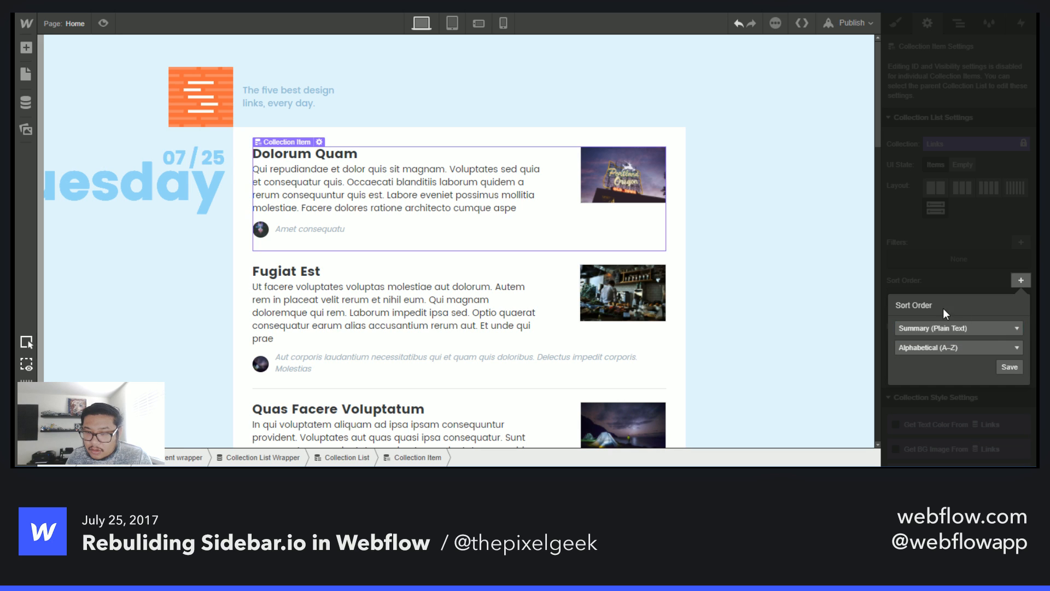
left_click(947, 330)
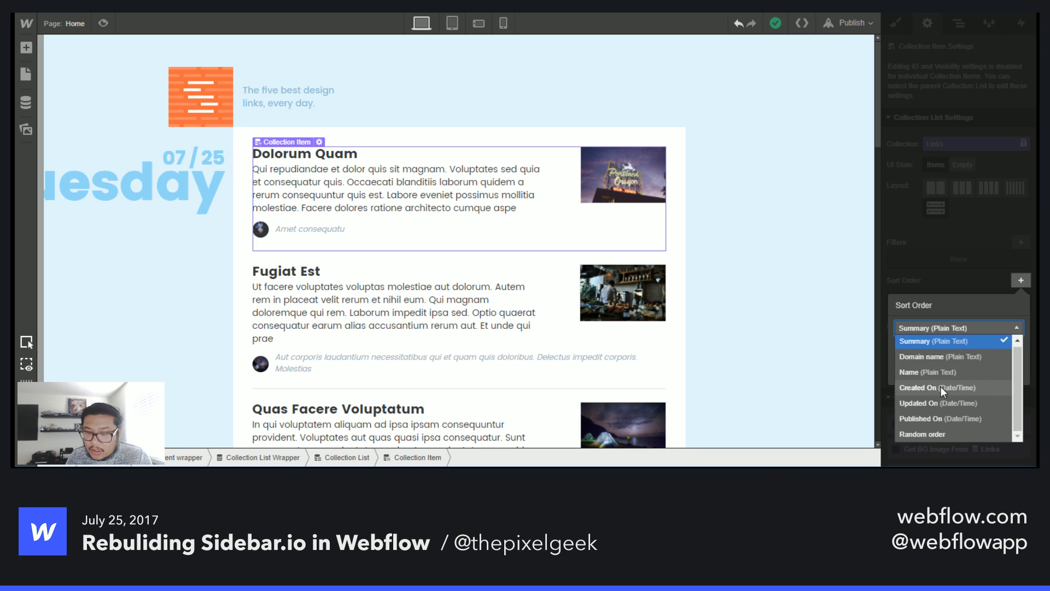
left_click(955, 418)
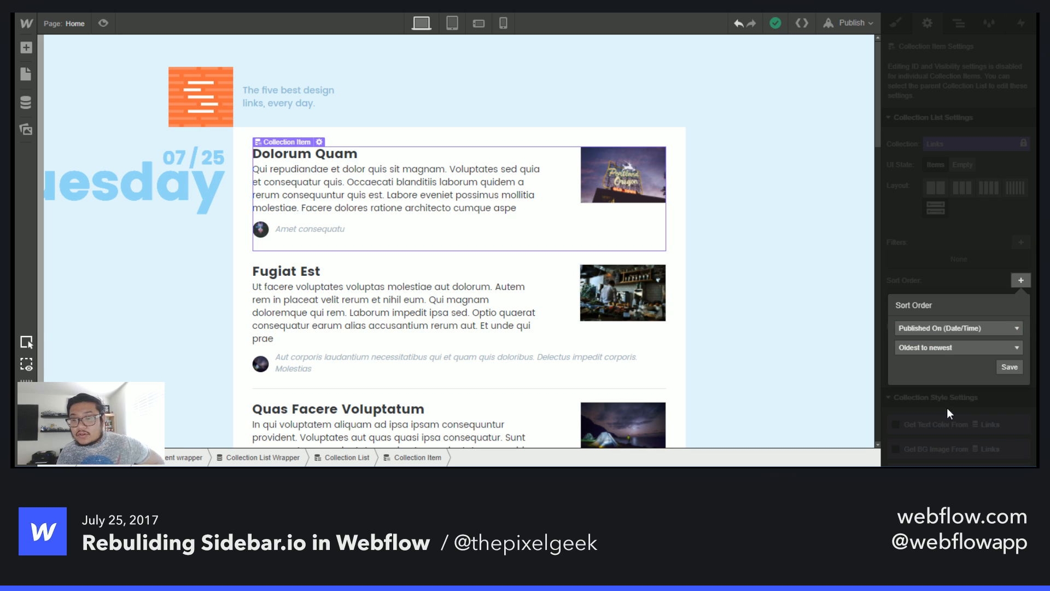
left_click(933, 329)
left_click(934, 383)
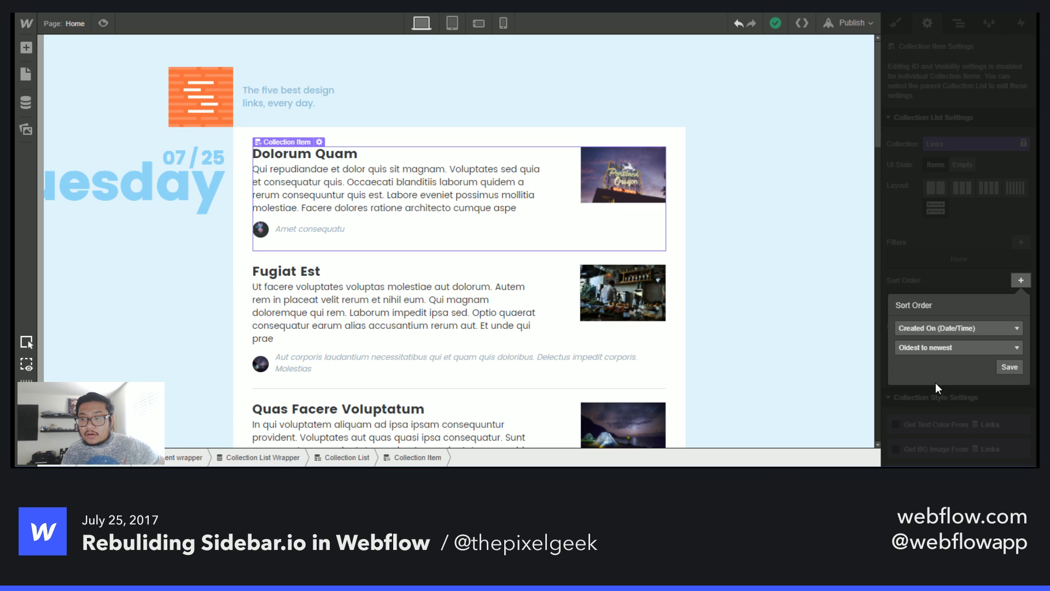
left_click(941, 348)
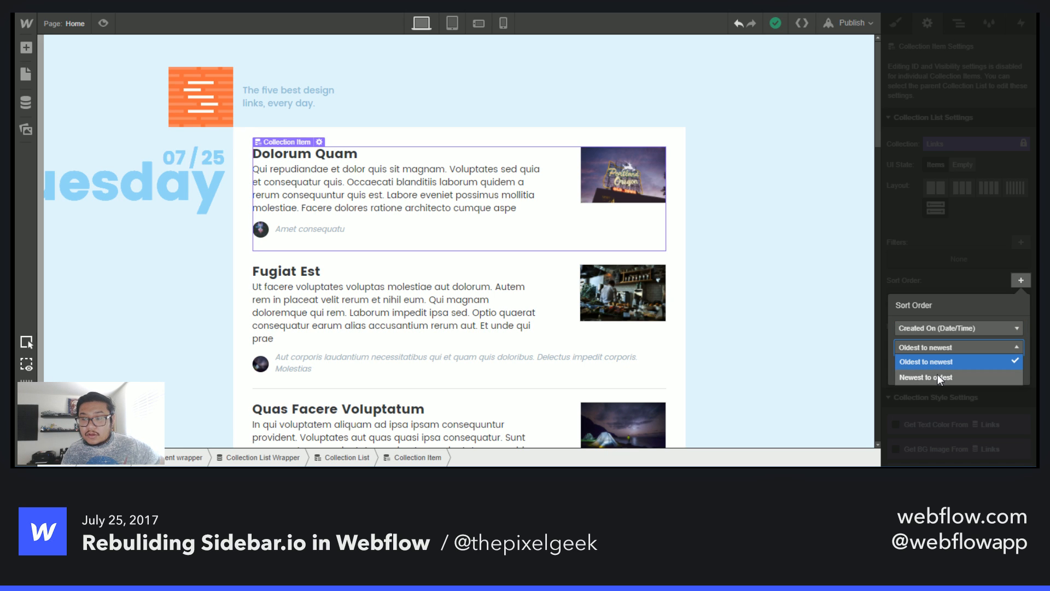
left_click(974, 377)
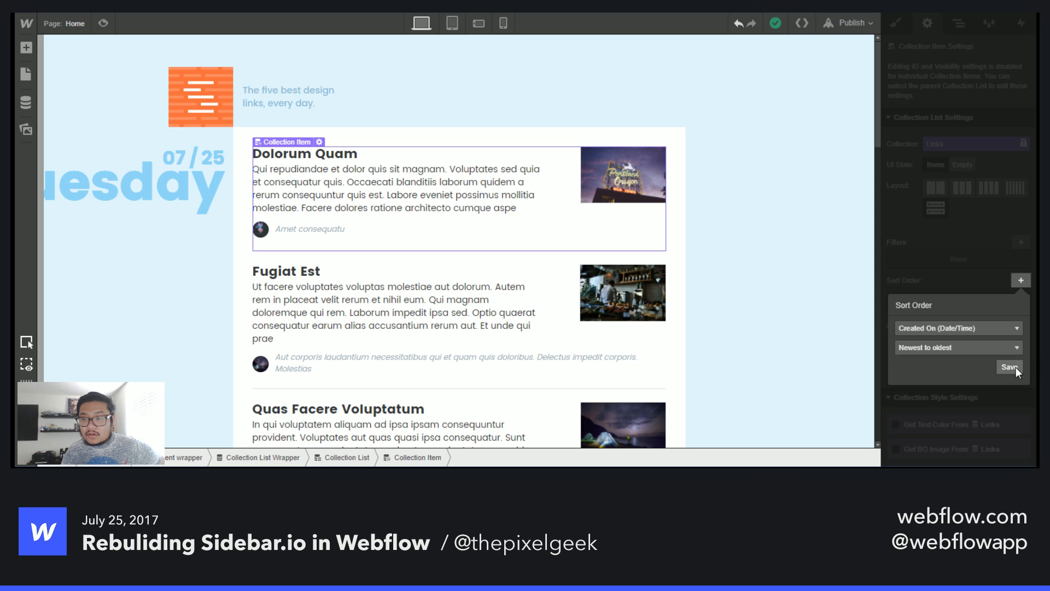
left_click(1016, 367)
left_click(554, 217)
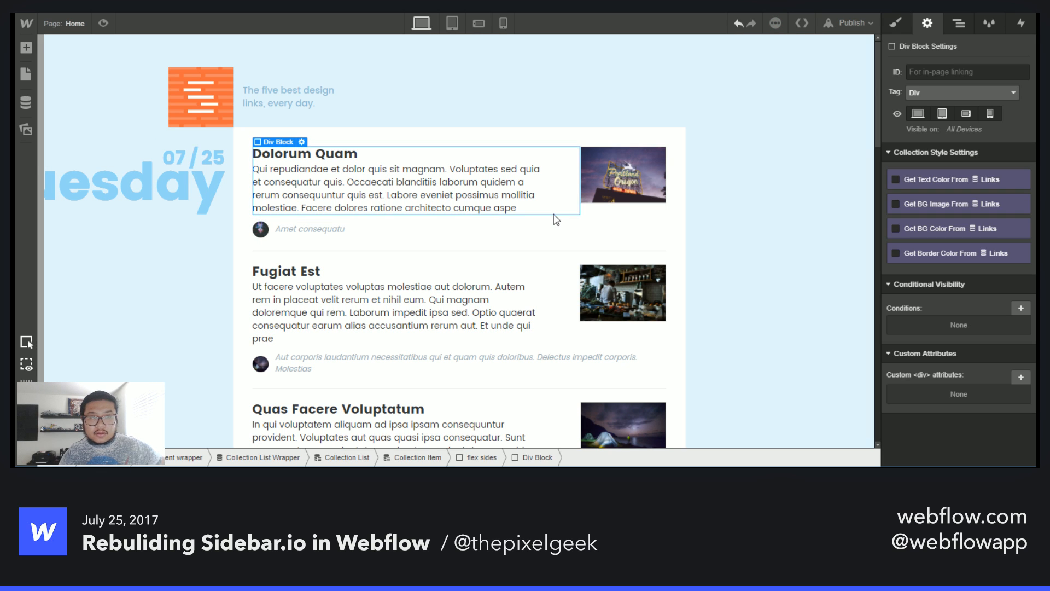
left_click(556, 219)
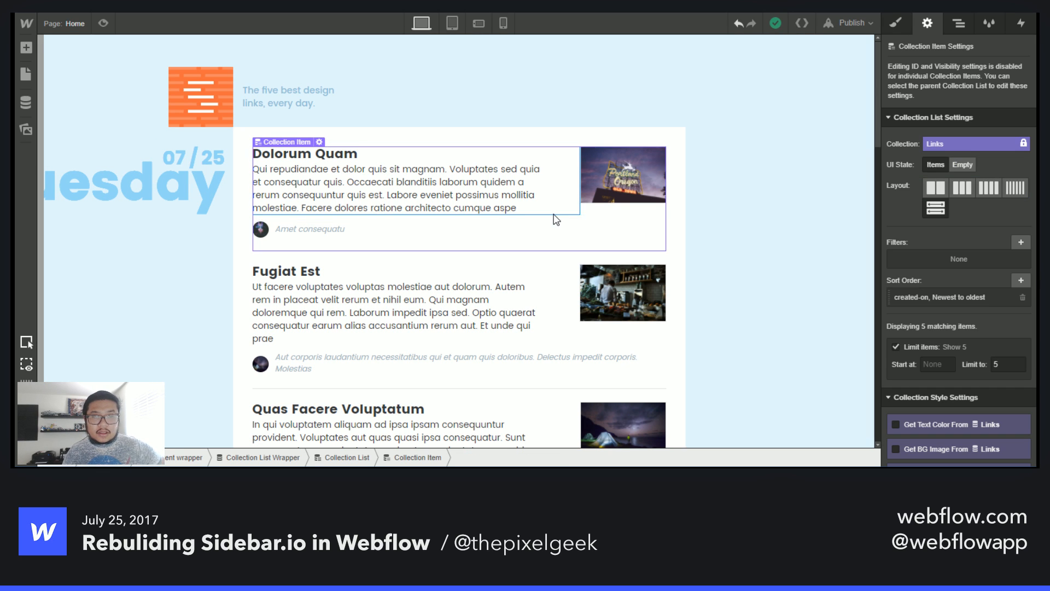
- Add a filter to the collection list so it shows only links whose Date equals Tuesday 07/25
left_click(1021, 242)
left_click(930, 292)
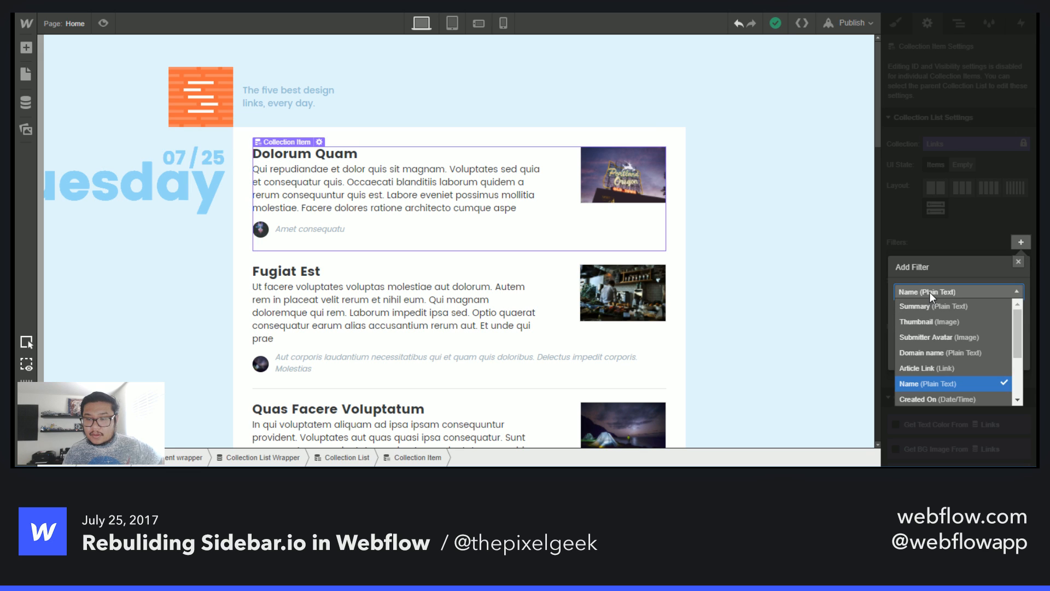
scroll(973, 356, "down", 3)
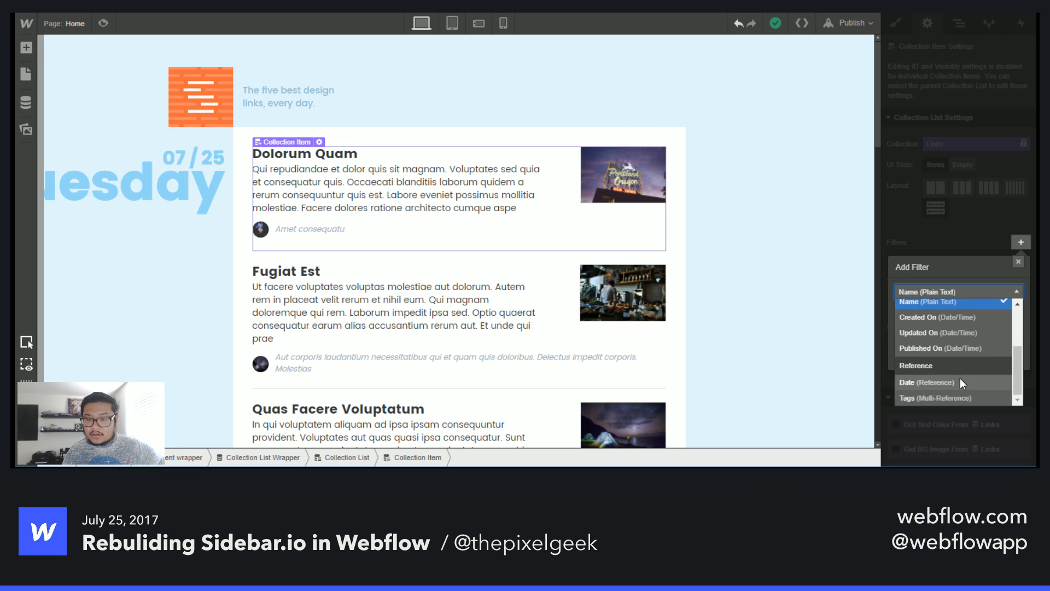
left_click(960, 379)
left_click(953, 335)
left_click(953, 335)
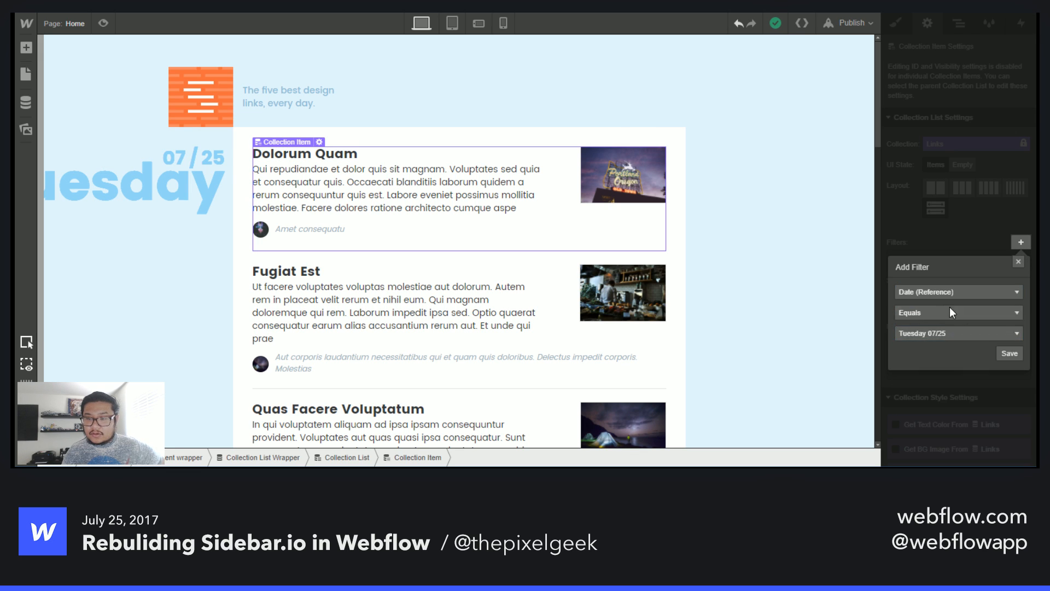
left_click(964, 313)
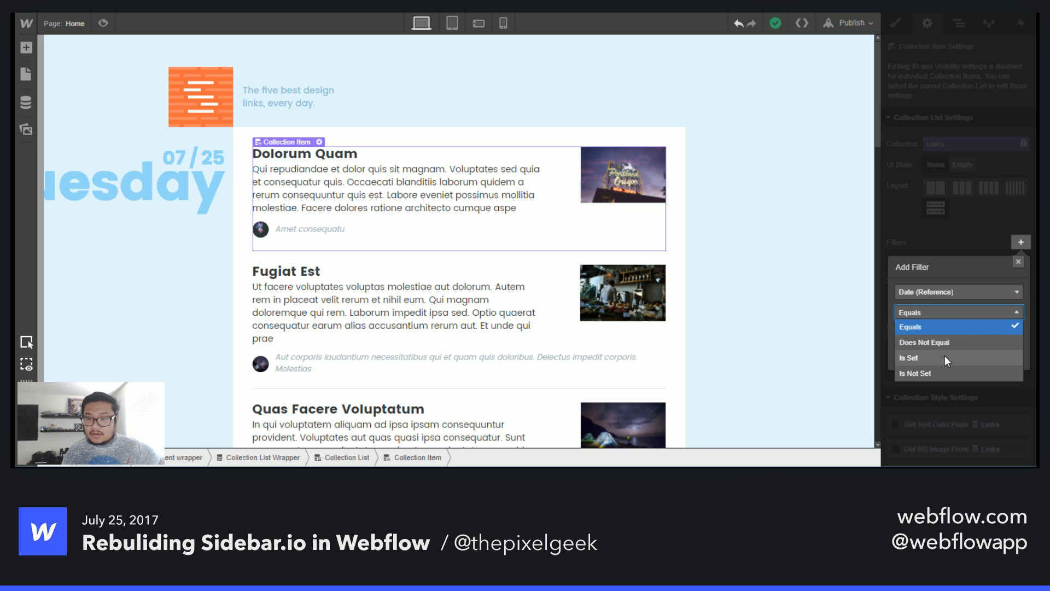
left_click(934, 326)
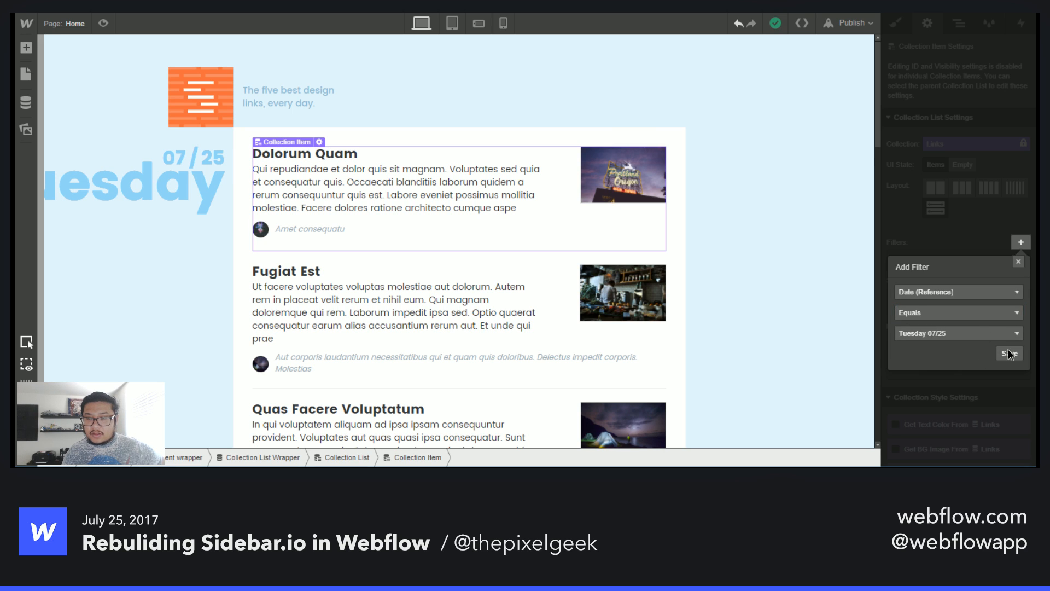
left_click(1010, 352)
- Select an item in the second collection list and review its settings and rows
scroll(503, 350, "down", 10)
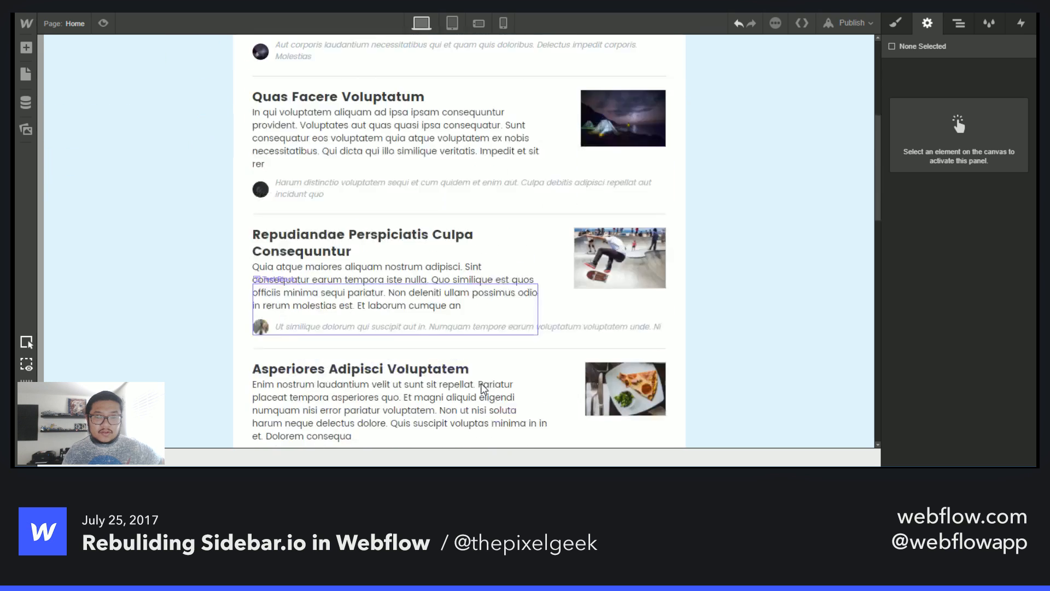
left_click(544, 311)
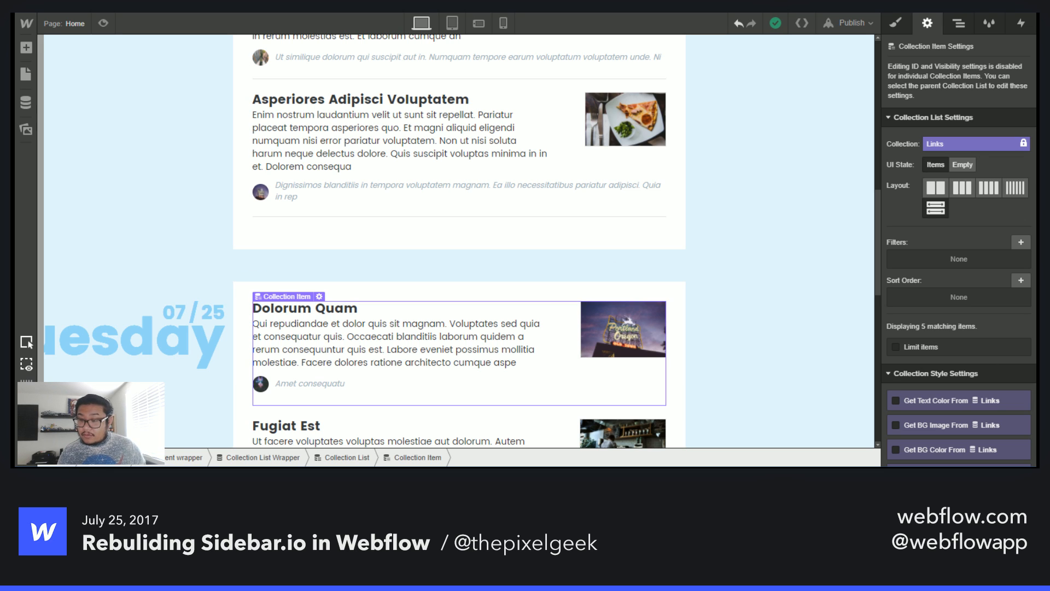
scroll(550, 331, "up", 4)
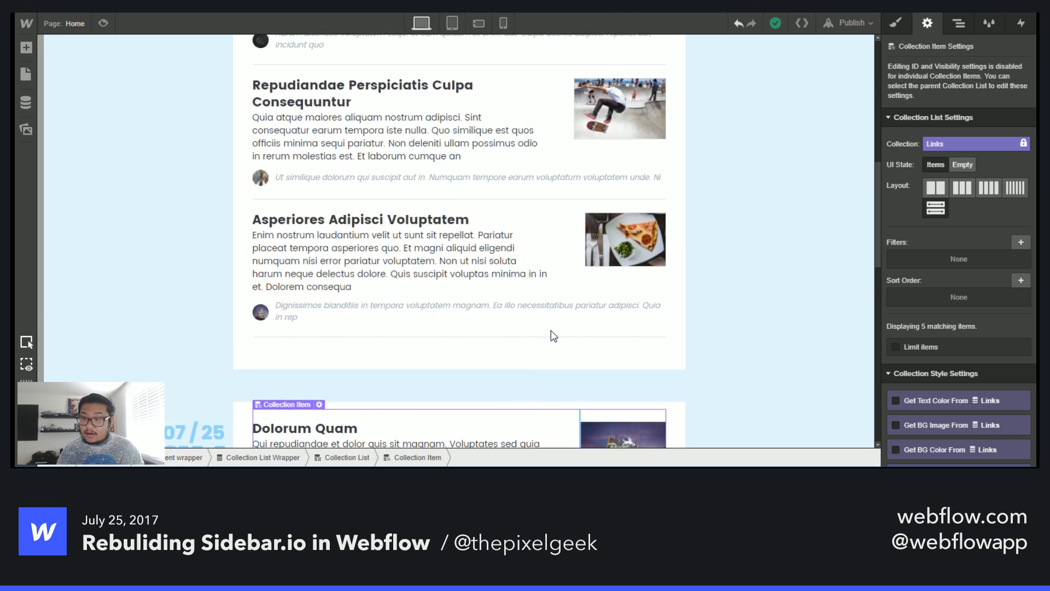
scroll(550, 331, "down", 1)
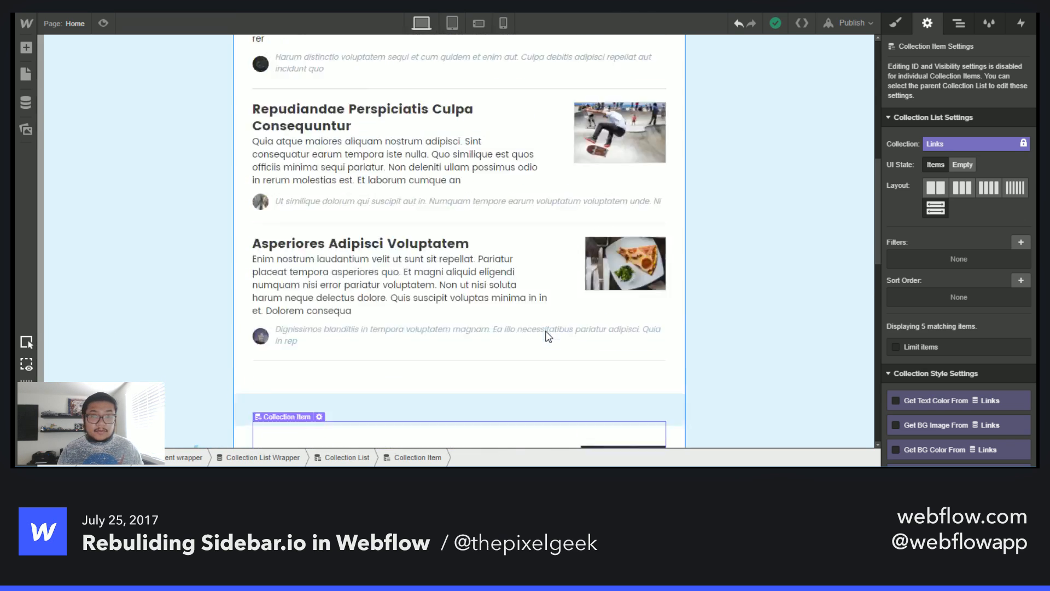
scroll(547, 335, "up", 8)
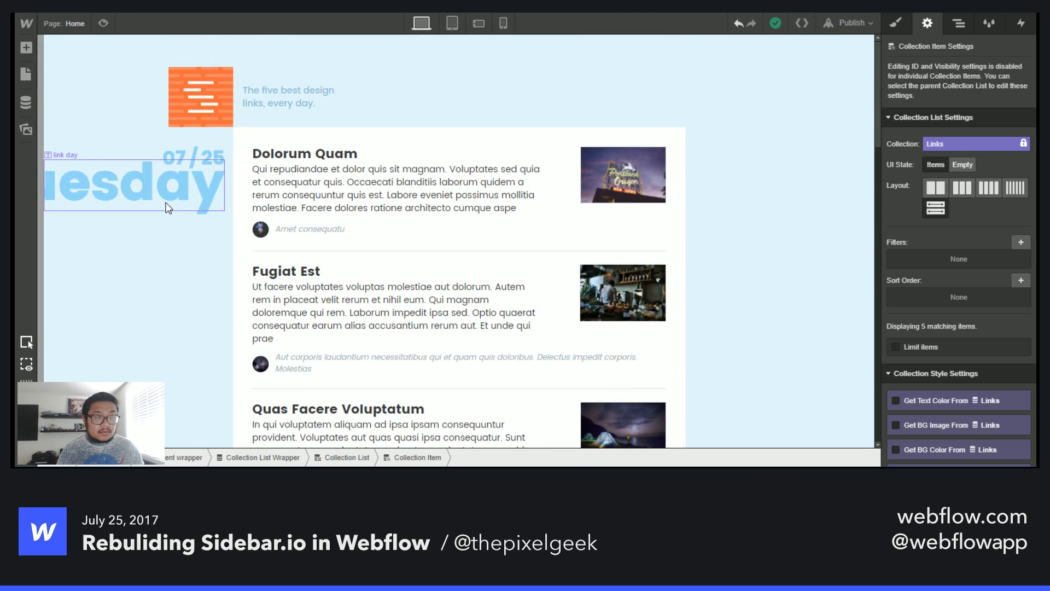
- Locate the link date wrapper of the first collection item in the Navigator and check its class
left_click(168, 208)
left_click(958, 23)
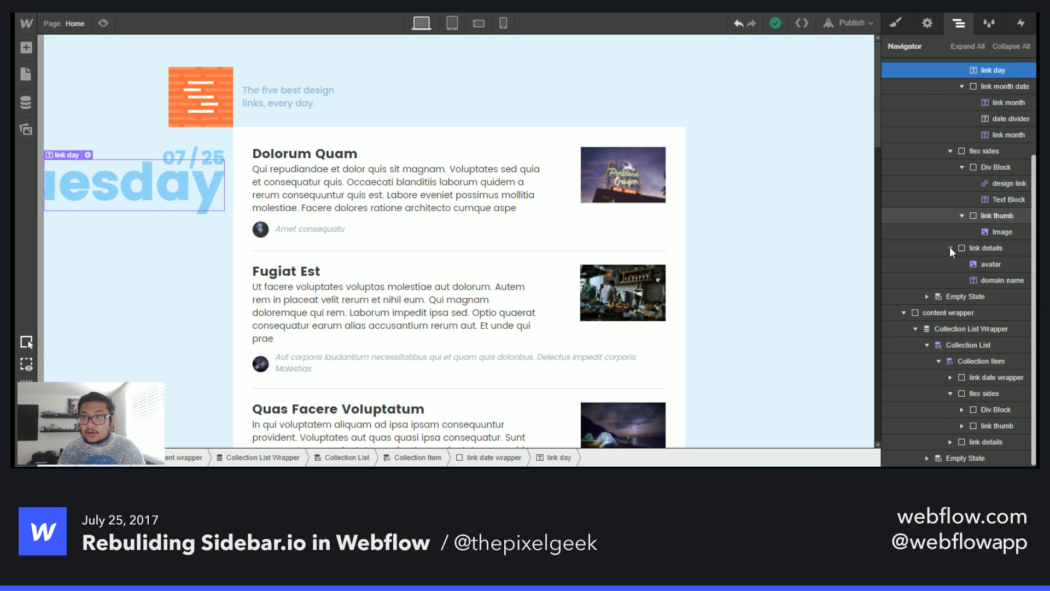
scroll(929, 300, "up", 3)
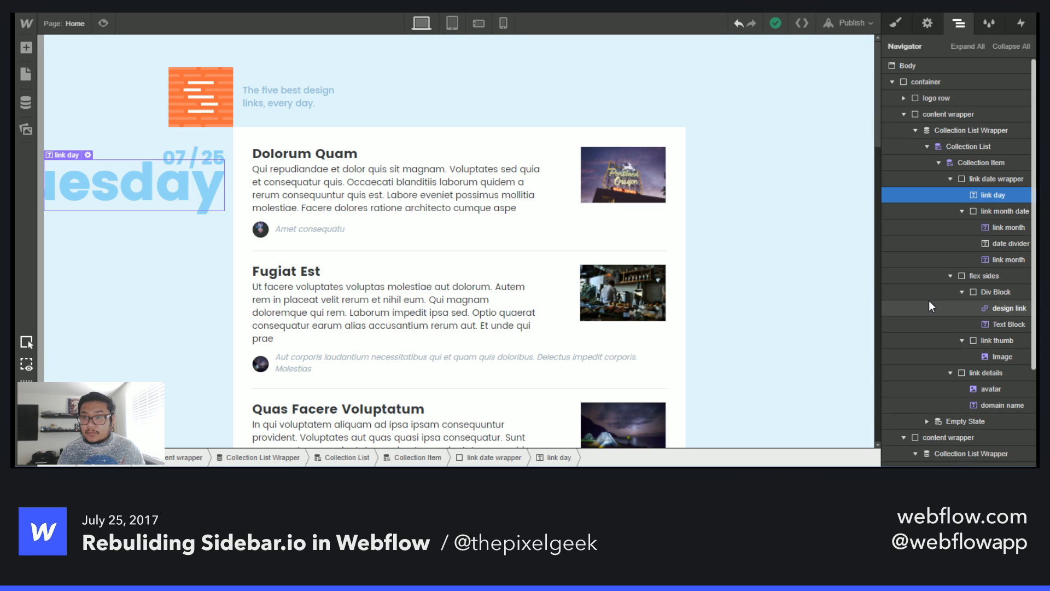
left_click(1004, 184)
left_click(950, 179)
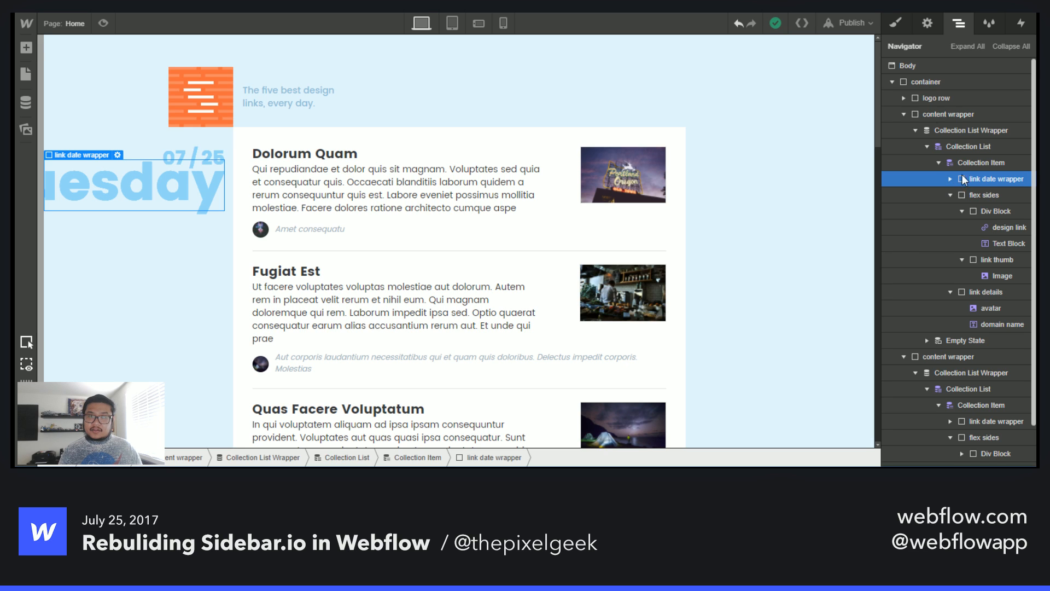
left_click(903, 23)
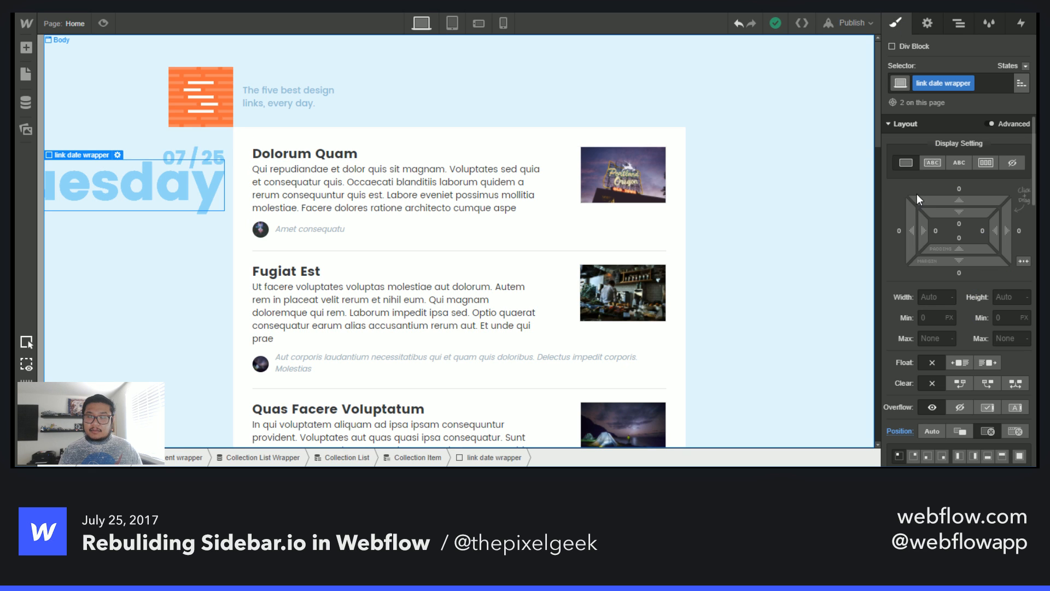
left_click(959, 23)
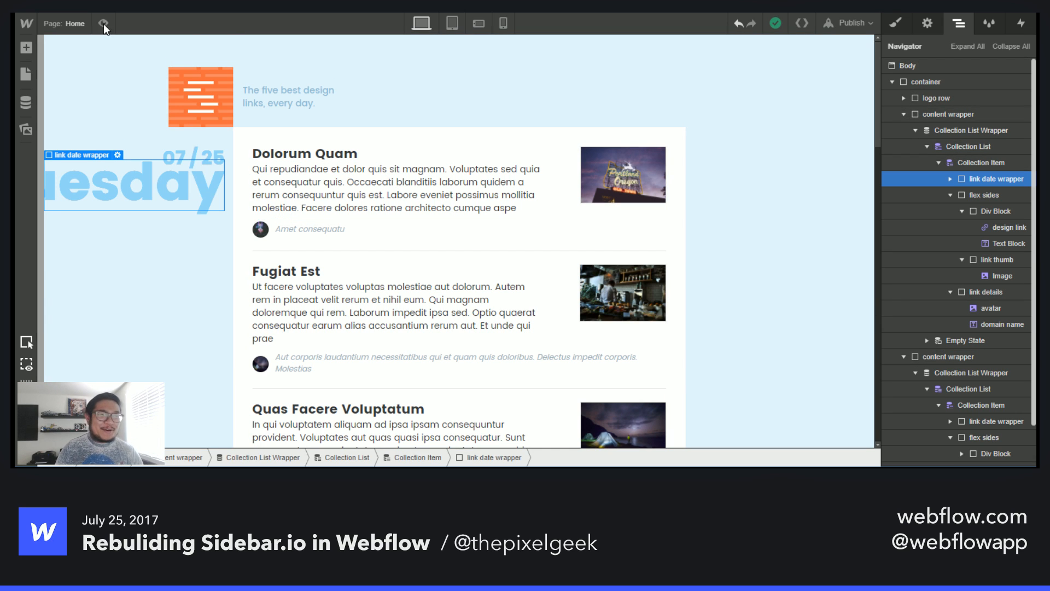
- Open the Home page settings and add an empty script block to the custom code inside the head tag
left_click(68, 31)
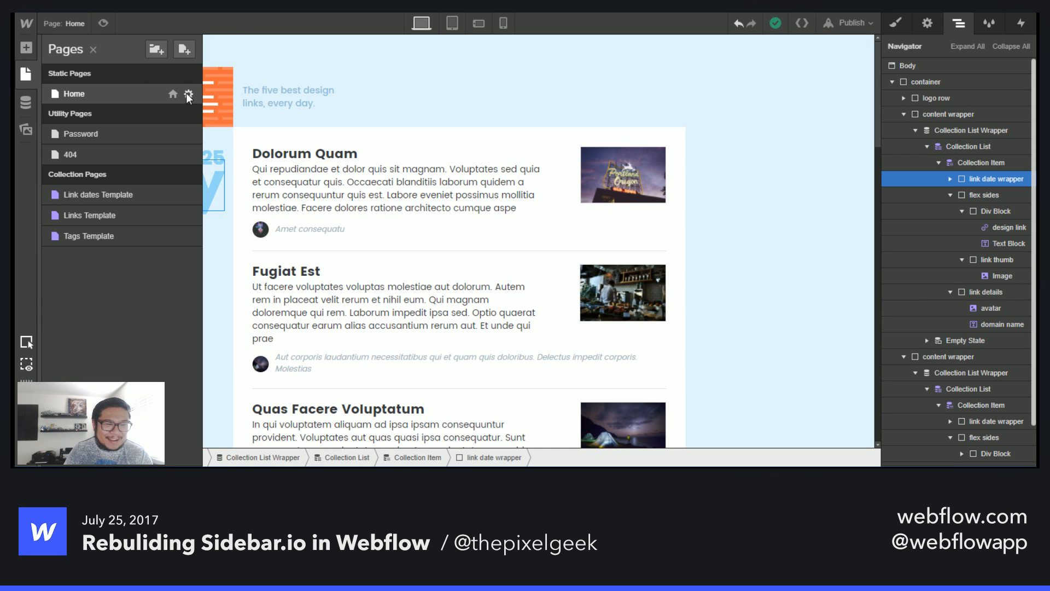
left_click(189, 95)
scroll(377, 319, "down", 5)
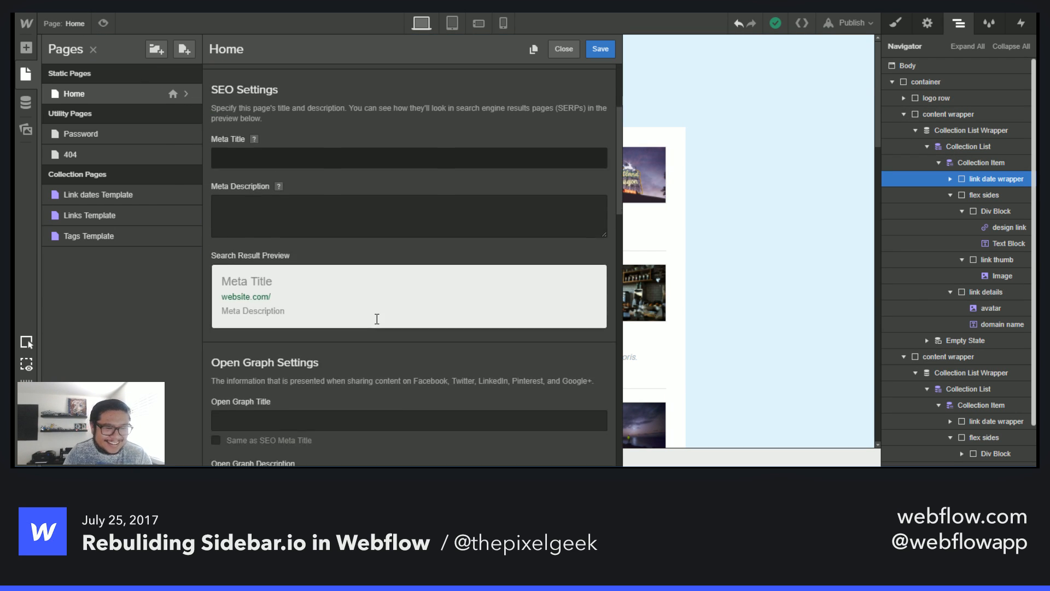
scroll(377, 319, "down", 5)
left_click(351, 245)
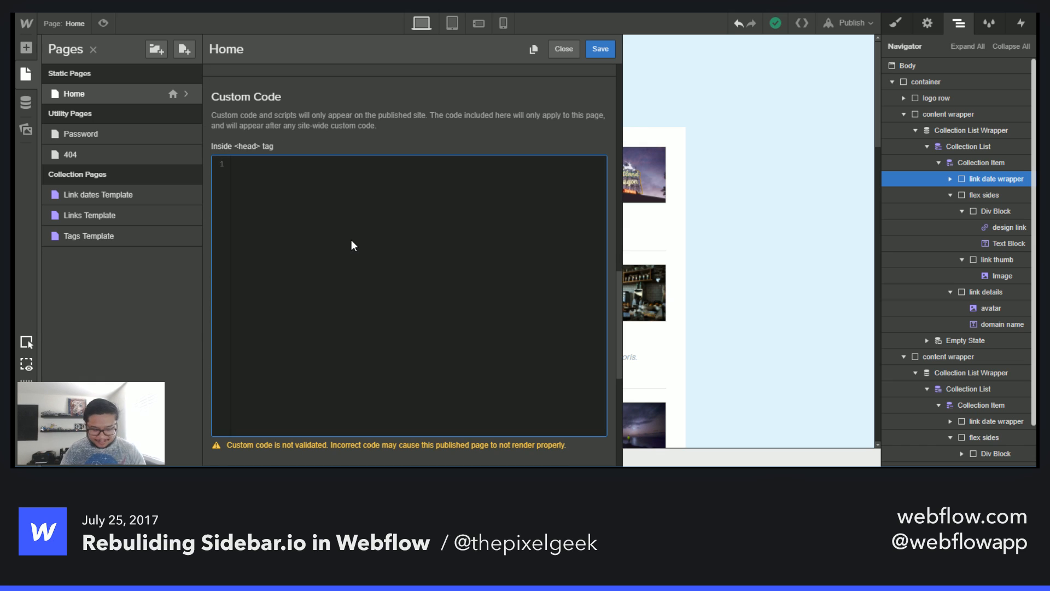
type("<")
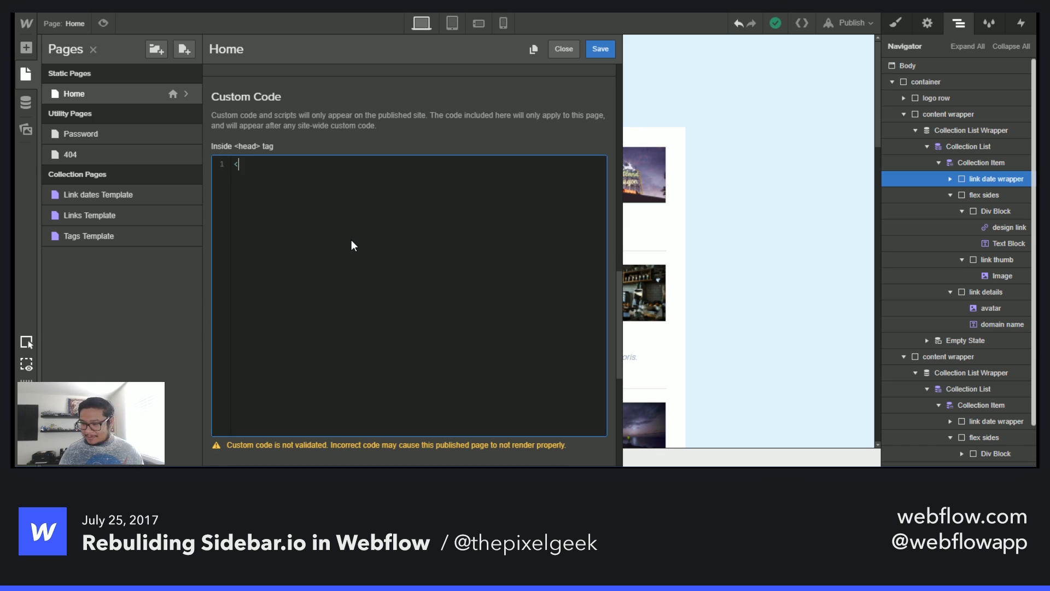
type("script>")
key("Return")
key("Return")
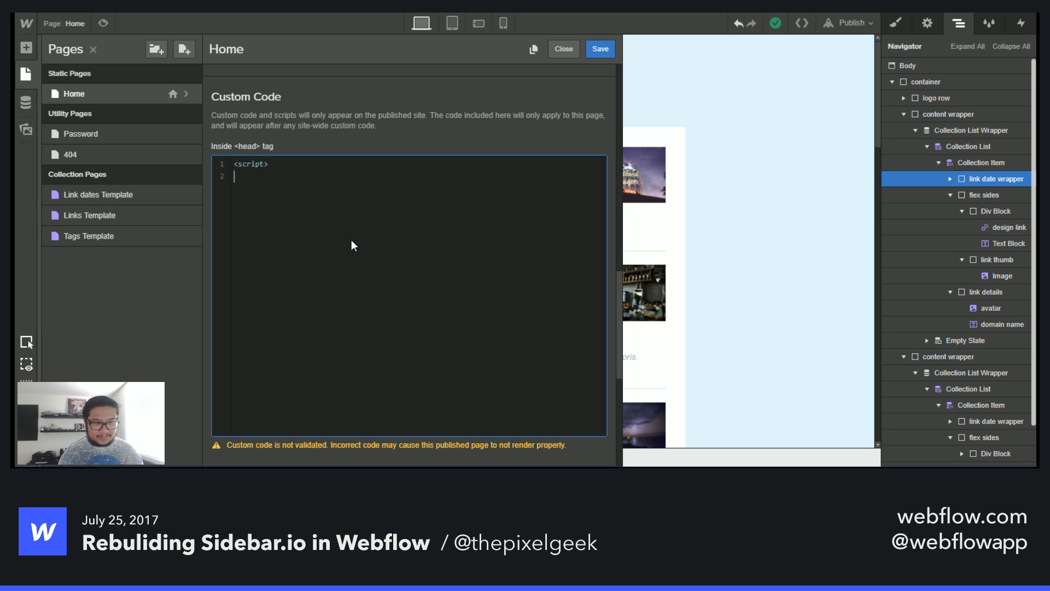
type("M<")
key("BackSpace")
key("BackSpace")
type("</")
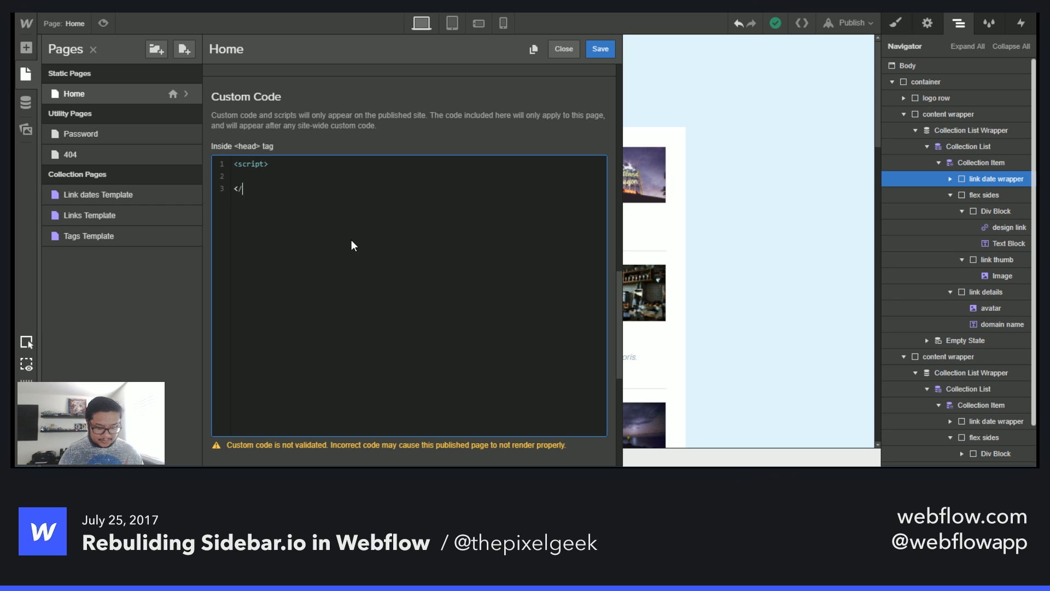
type("script>")
key("Up")
key("Return")
key("Return")
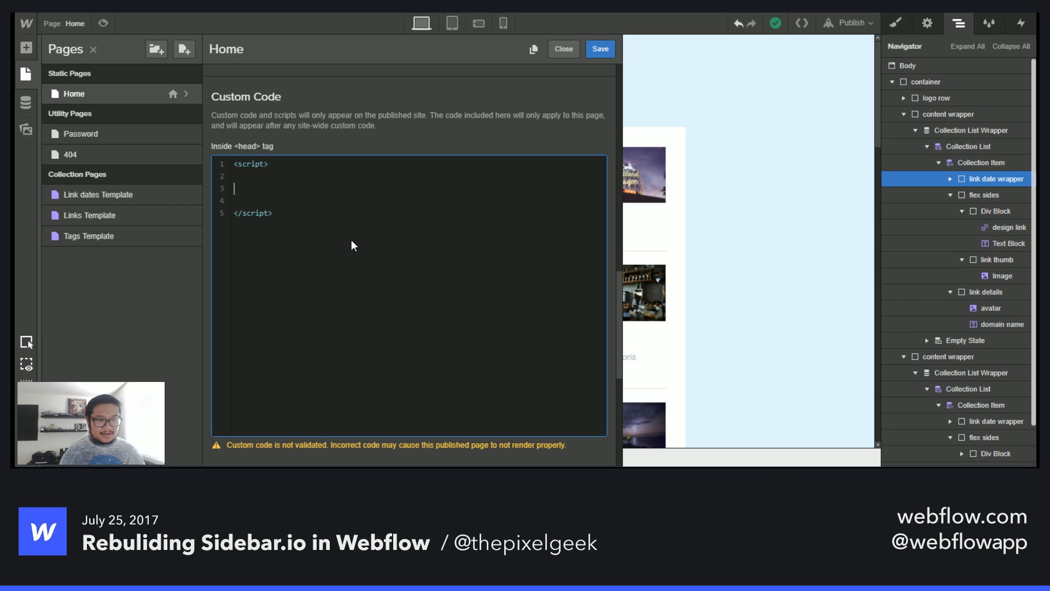
- Write $('.content-wrapper .link-date-wrapper').hide(); inside the script block
type("$")
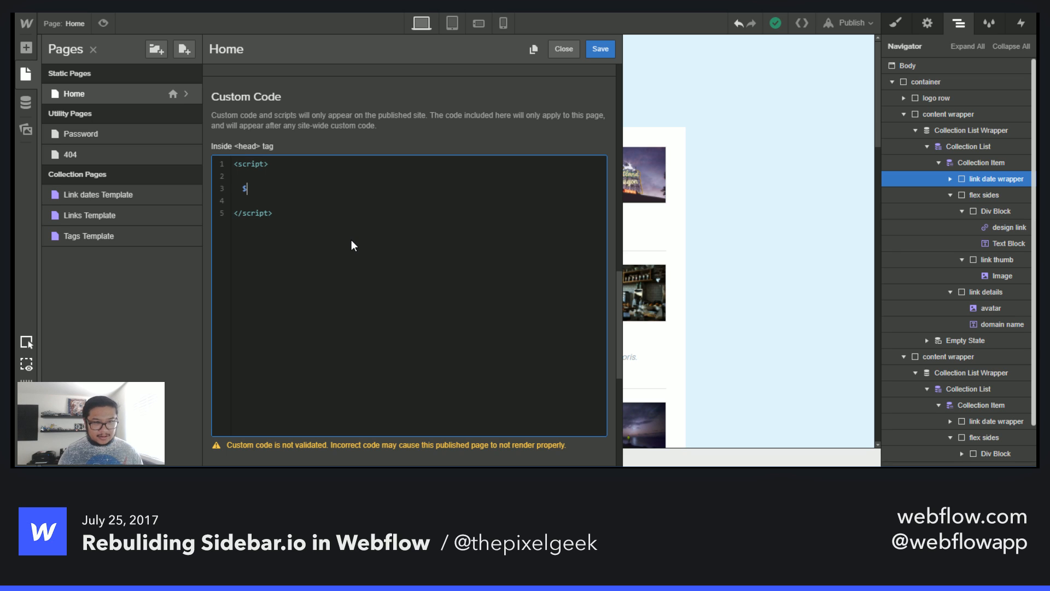
type("(")
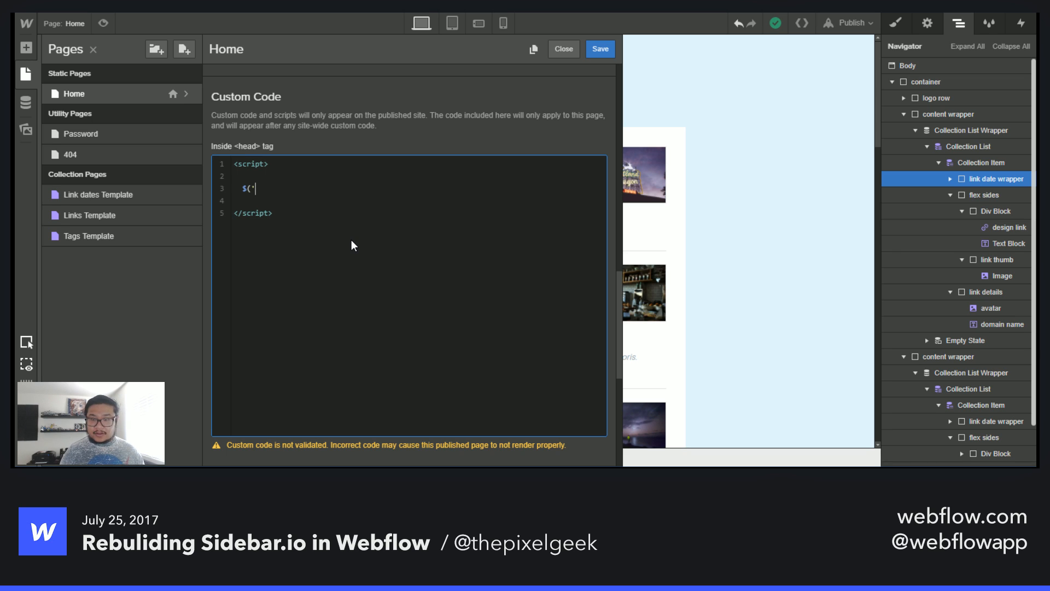
type("'.content/")
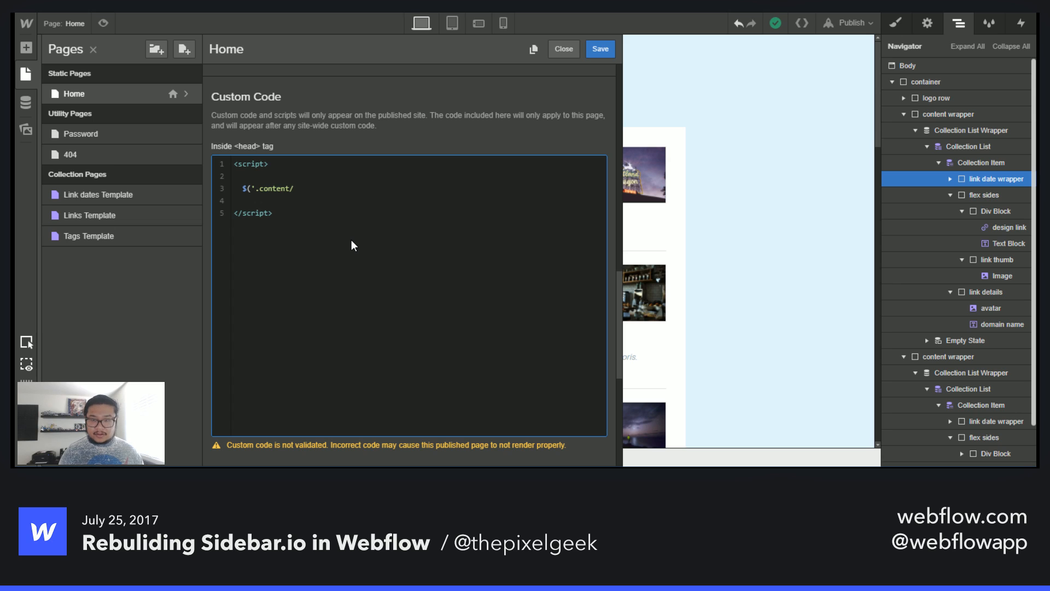
key("BackSpace")
type("-w")
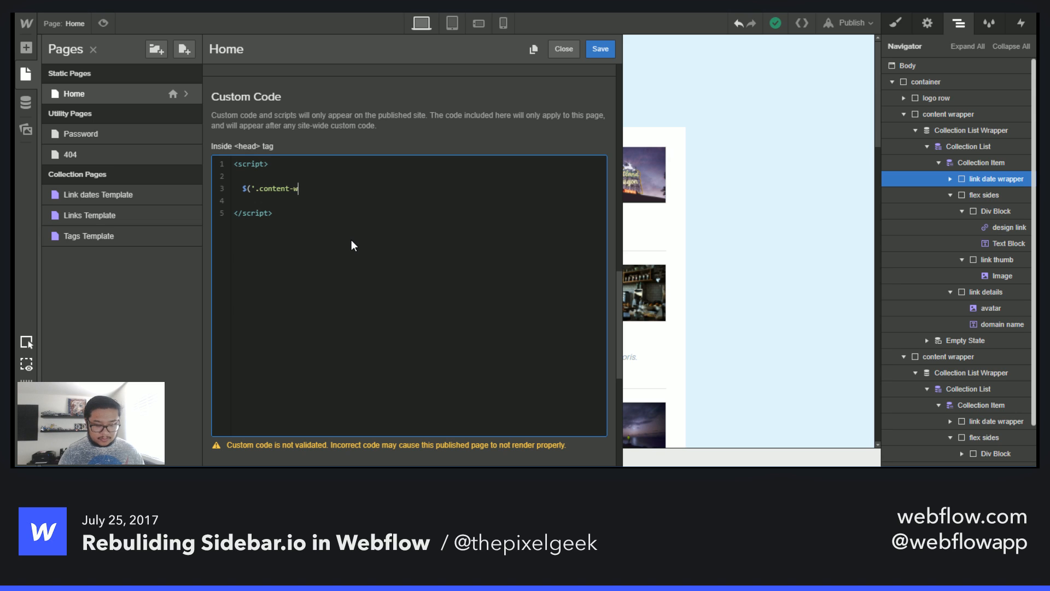
type("rapper .")
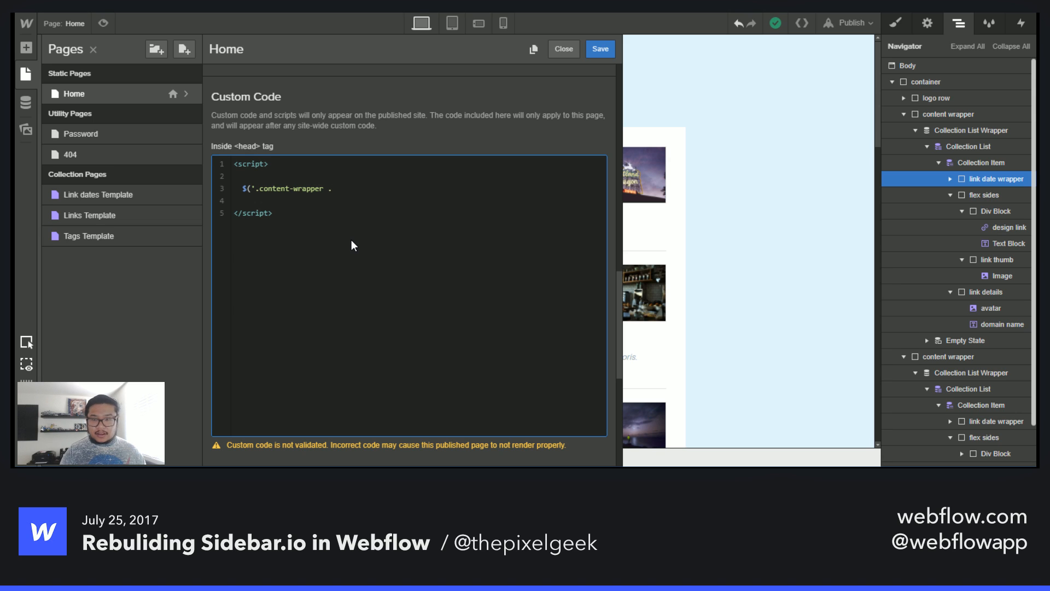
type("link")
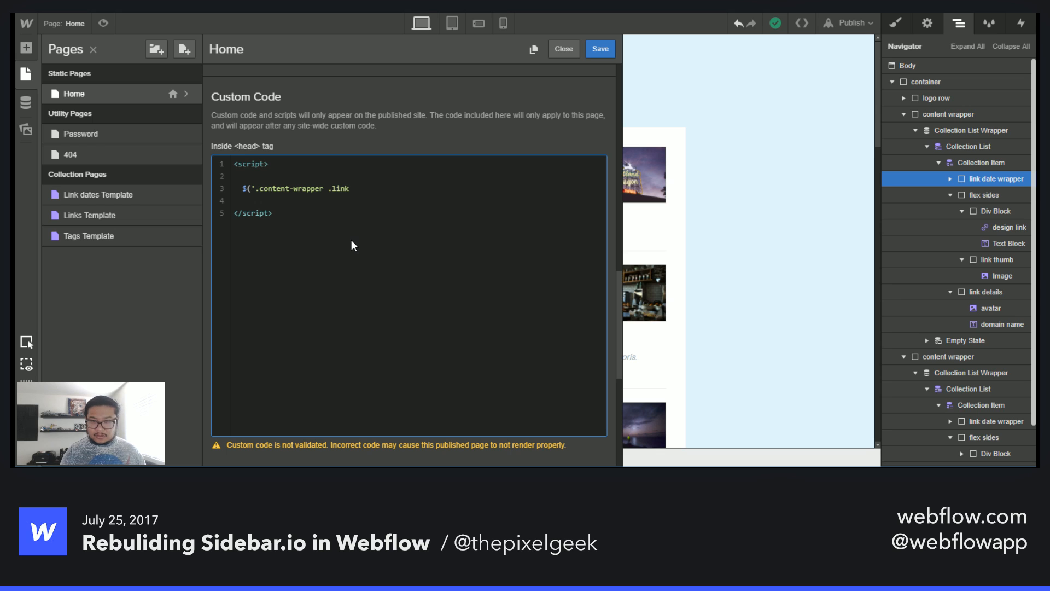
type("-date-wrappe")
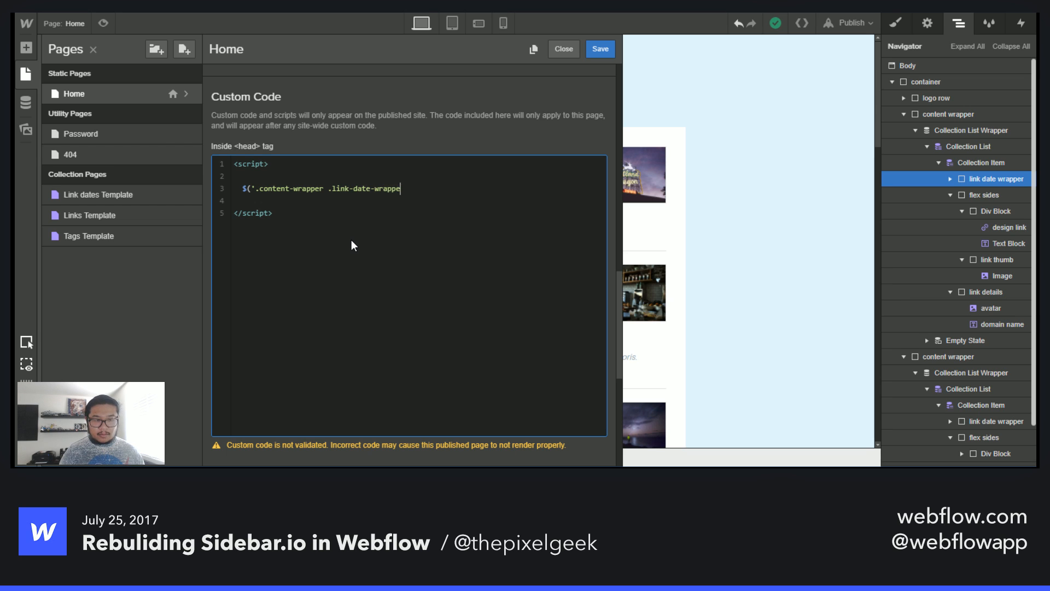
type("r').")
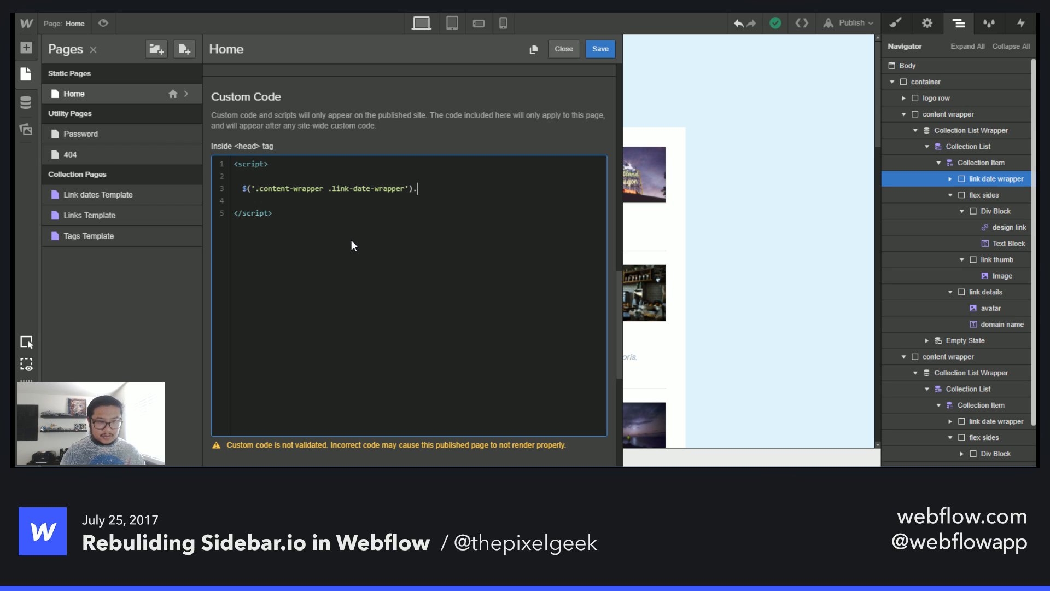
type("hide();")
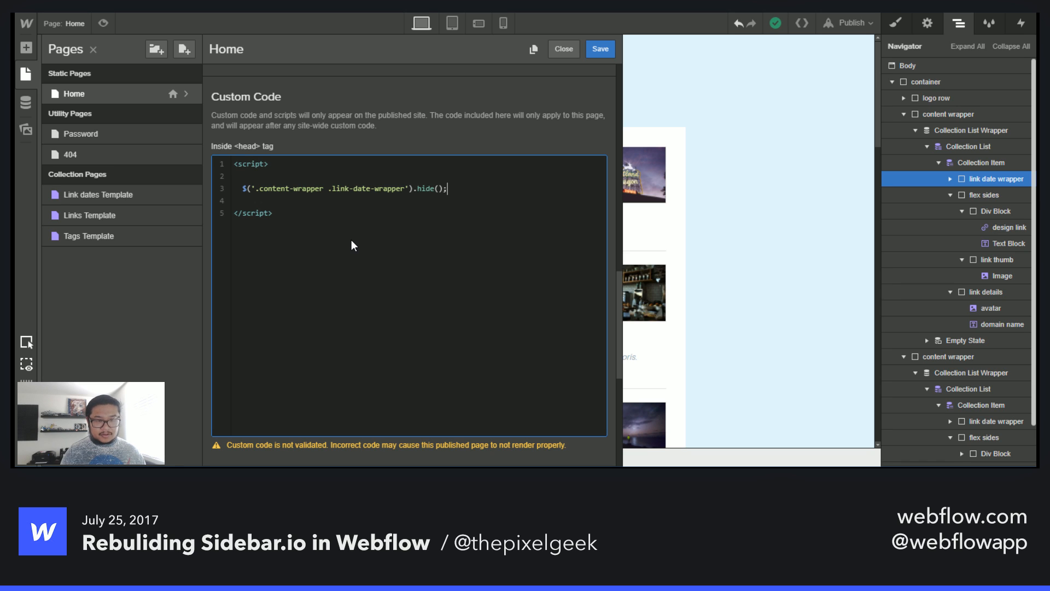
- Duplicate the hide line of the script onto a new indented line below it
left_click_drag(448, 188, 243, 190)
key("ctrl+c")
left_click(338, 200)
key("ctrl+v")
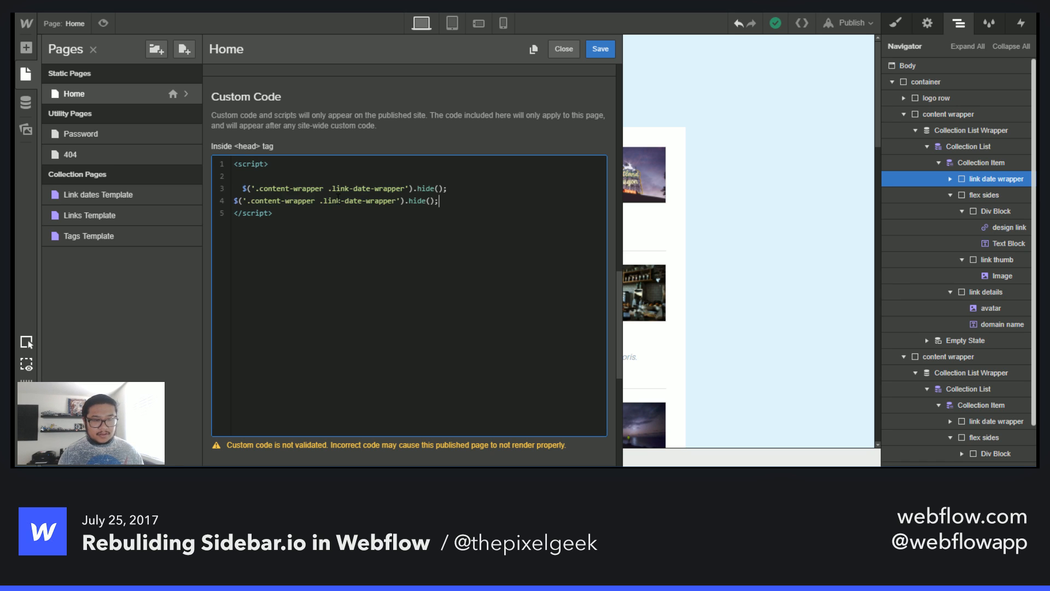
key("Return")
left_click(235, 201)
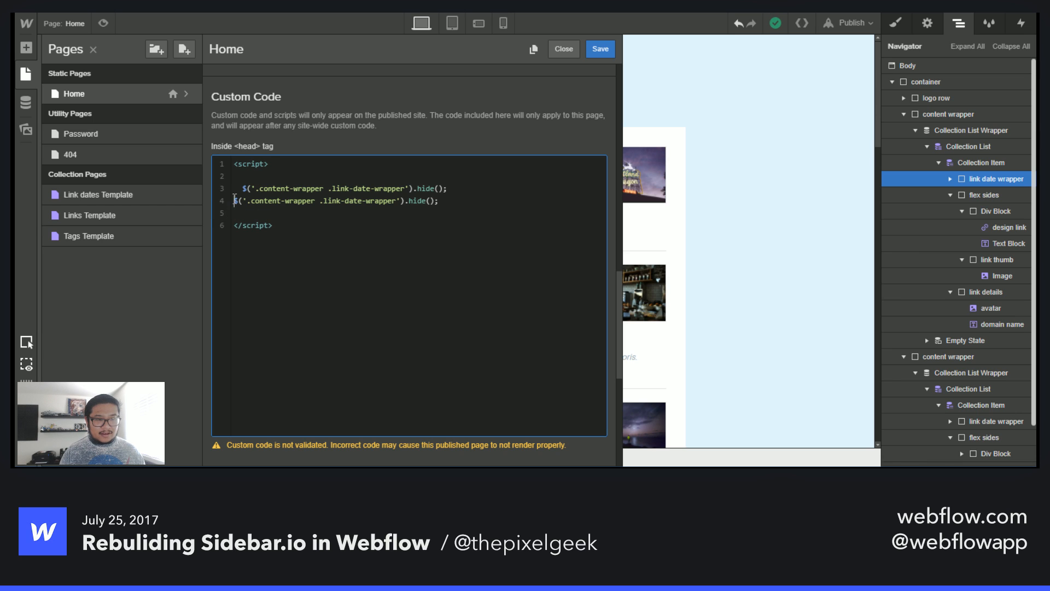
key("Tab")
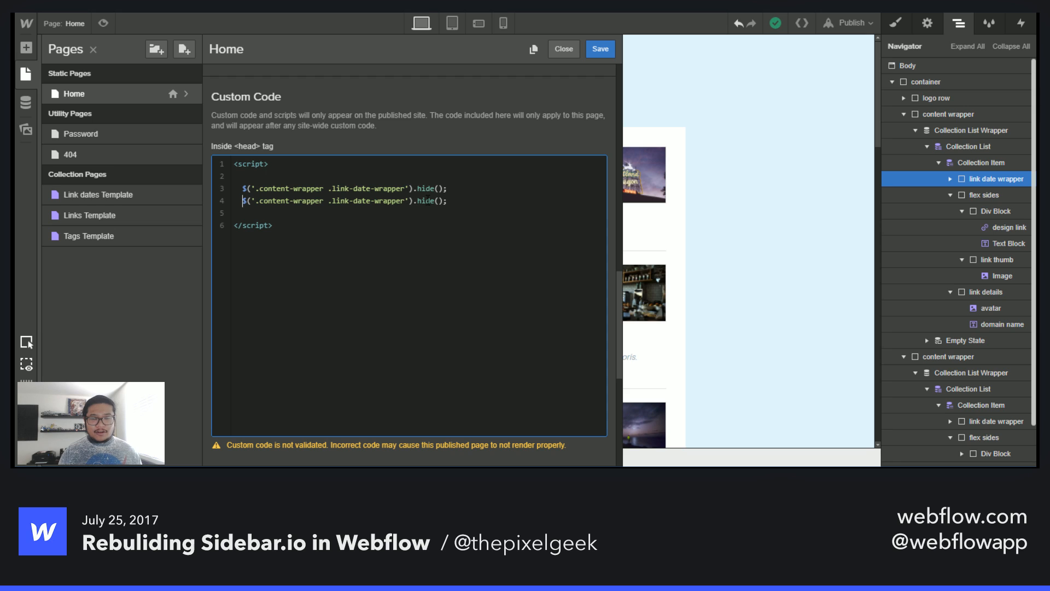
- Edit the duplicated line to read $('.content-wrapper .link-date-wrapper').first().show();
double_click(426, 201)
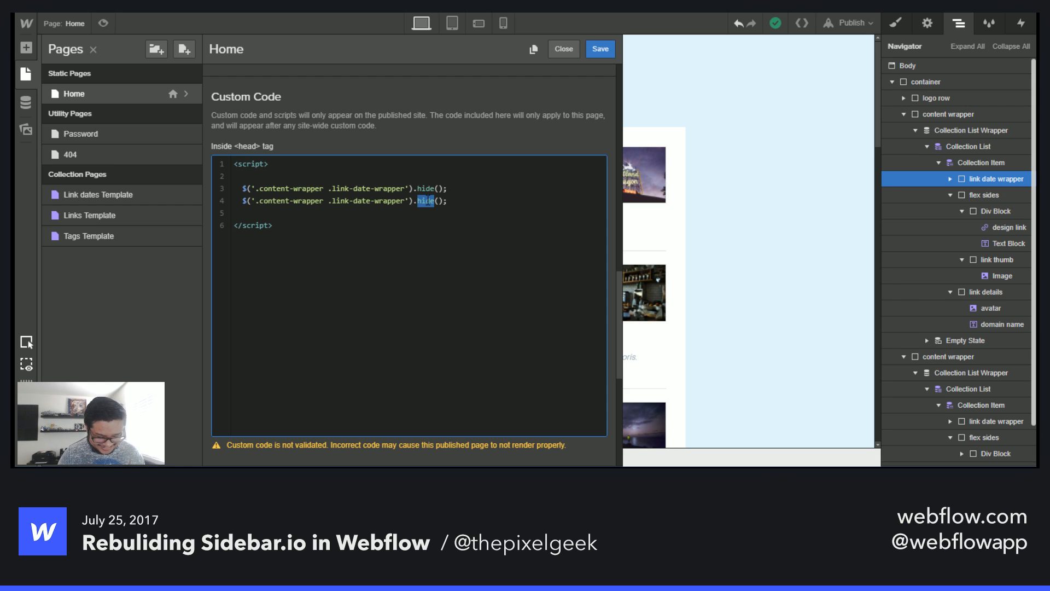
key("Left")
type("f.")
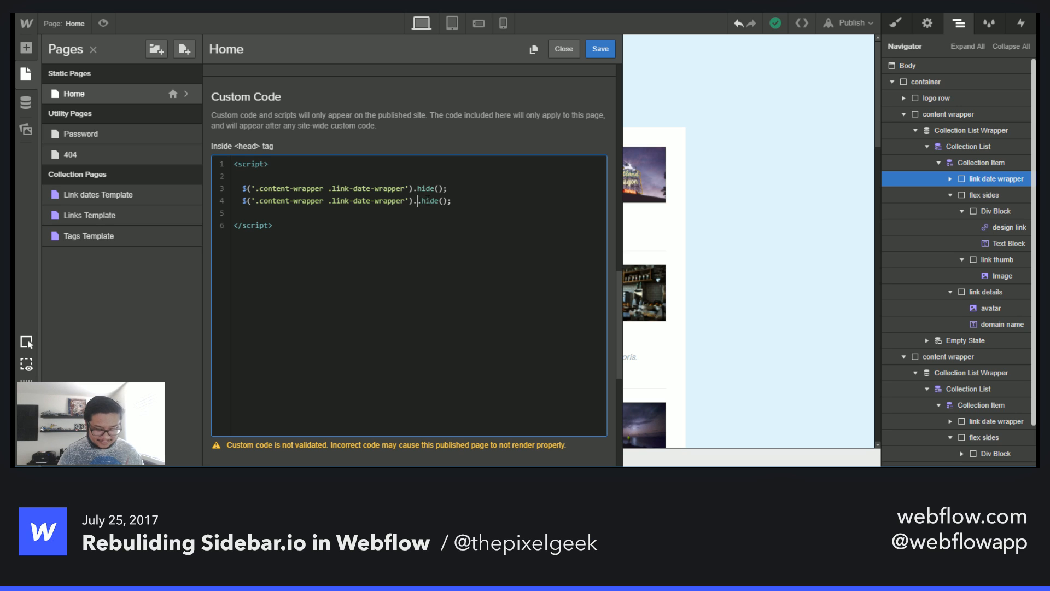
type("irst")
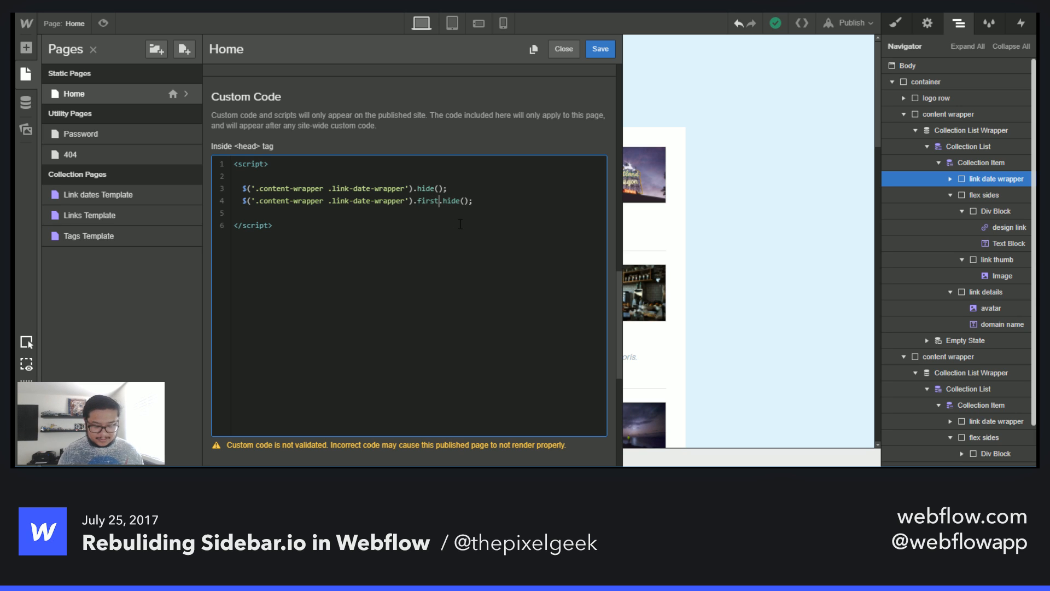
type("()")
key("Right")
key("shift+Right")
key("shift+Right")
key("shift+Right")
key("shift+Right")
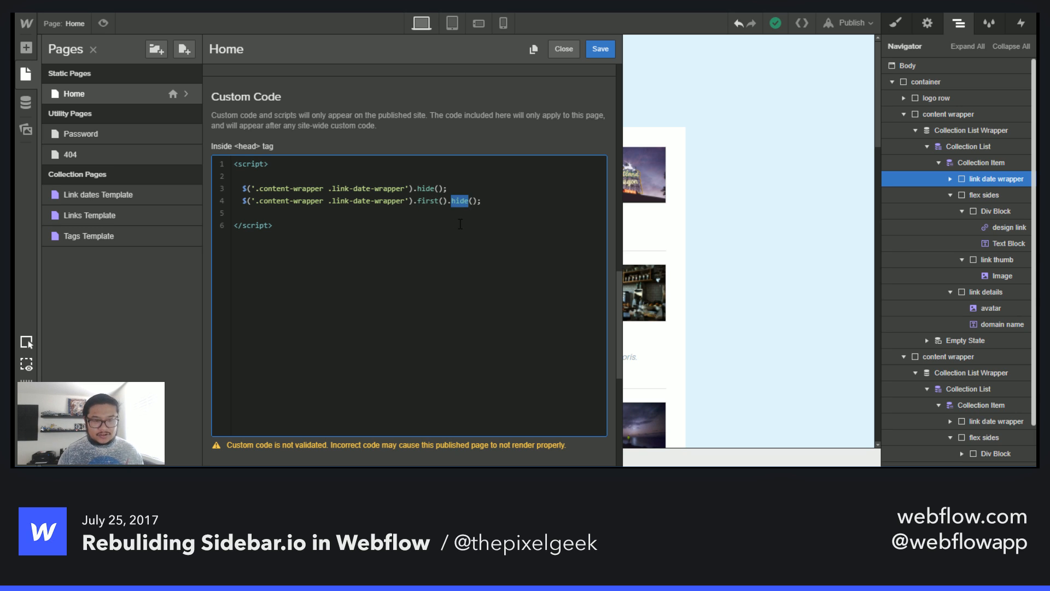
type("show")
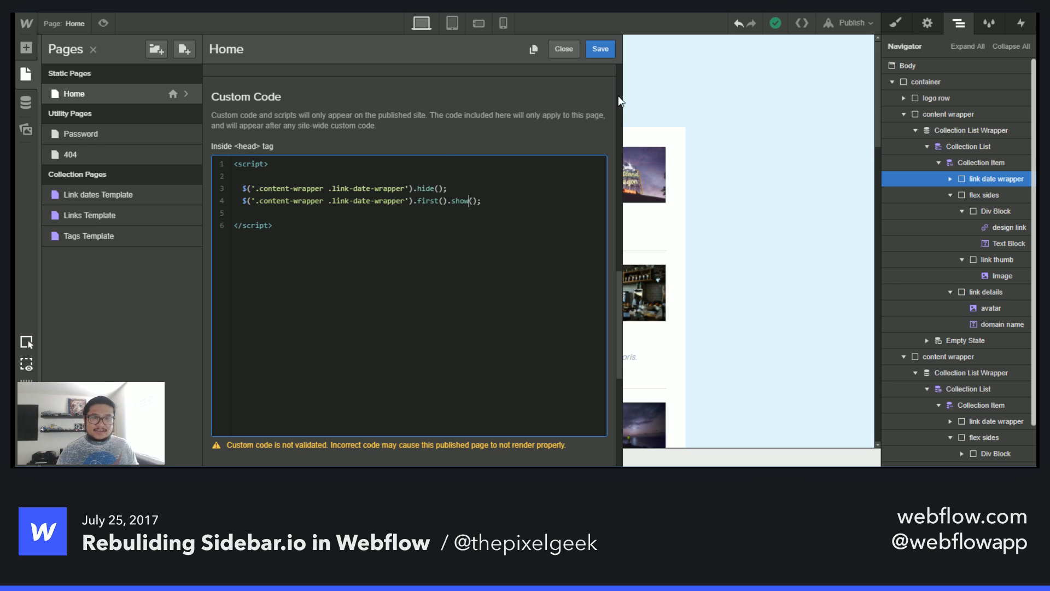
- Save the page settings, publish the site to sidebar-demo.webflow.io, and open the published site
left_click(607, 50)
left_click(606, 68)
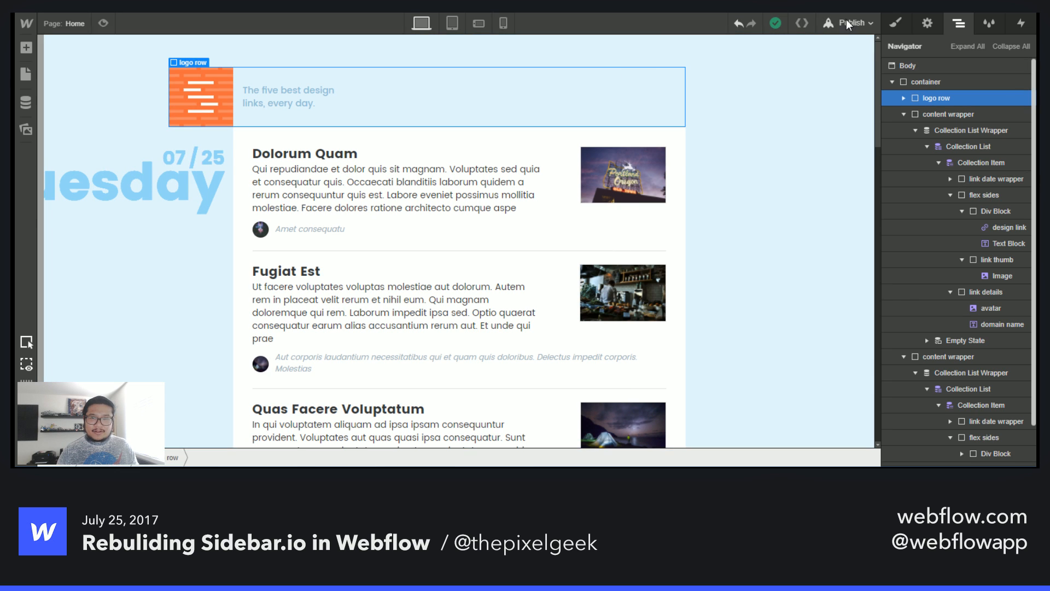
left_click(846, 20)
left_click(728, 151)
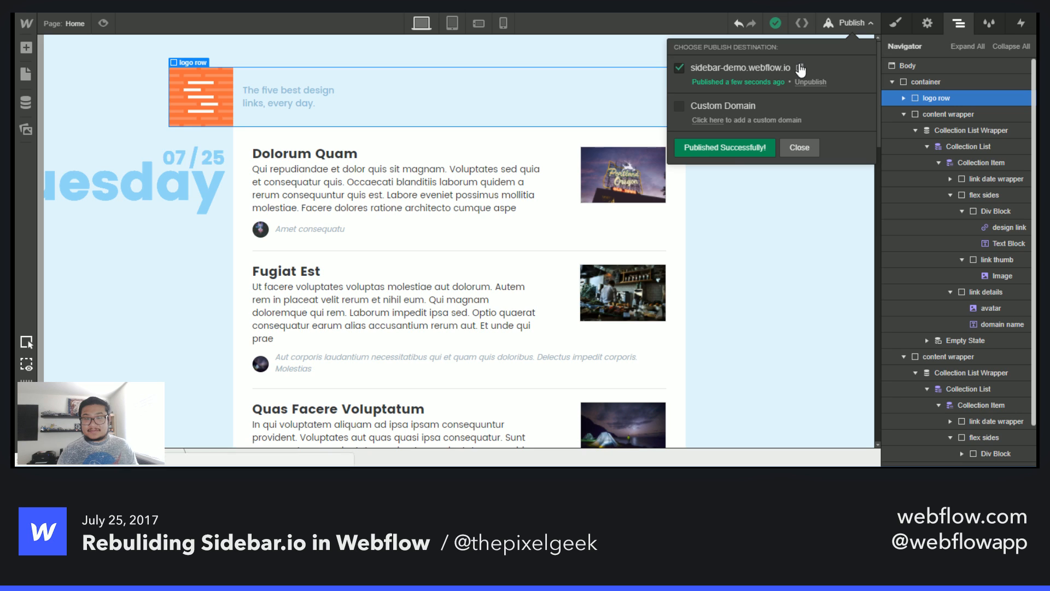
left_click(799, 67)
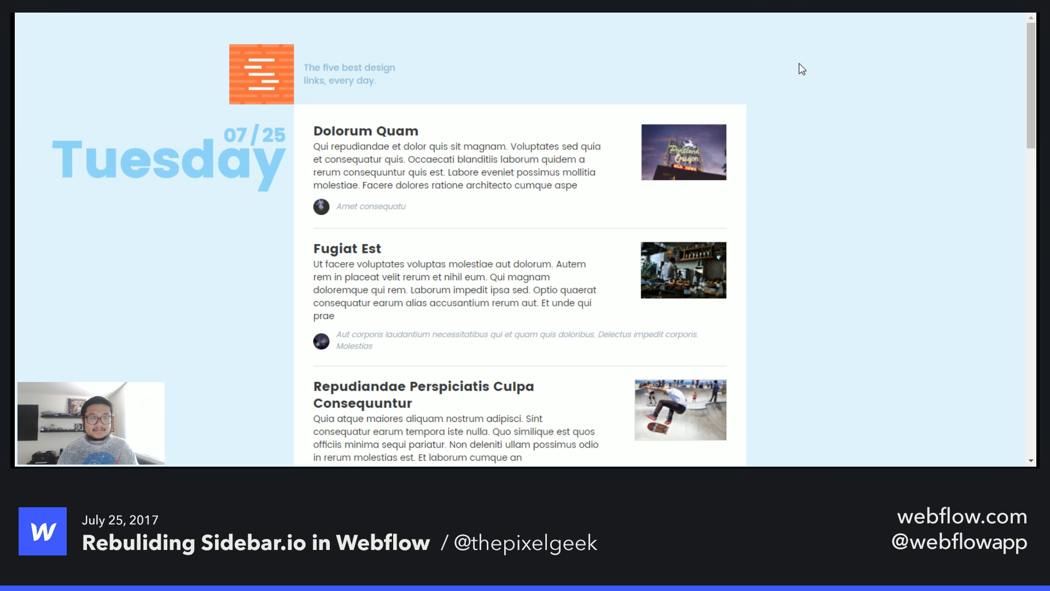
- Inspect the published page's date labels and the console in the browser developer tools
scroll(855, 273, "down", 10)
scroll(855, 273, "down", 2)
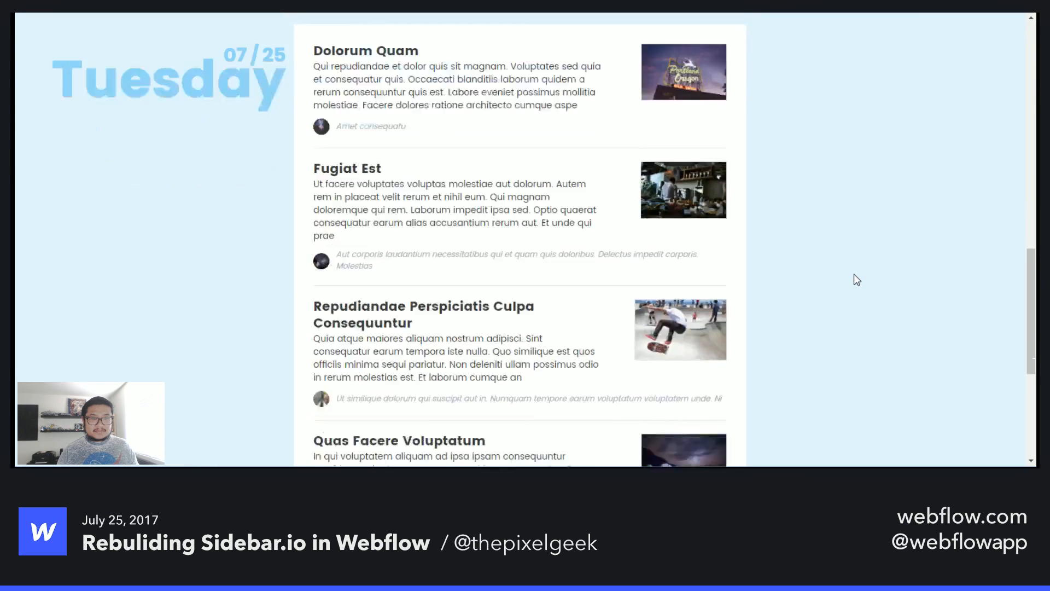
scroll(855, 273, "up", 15)
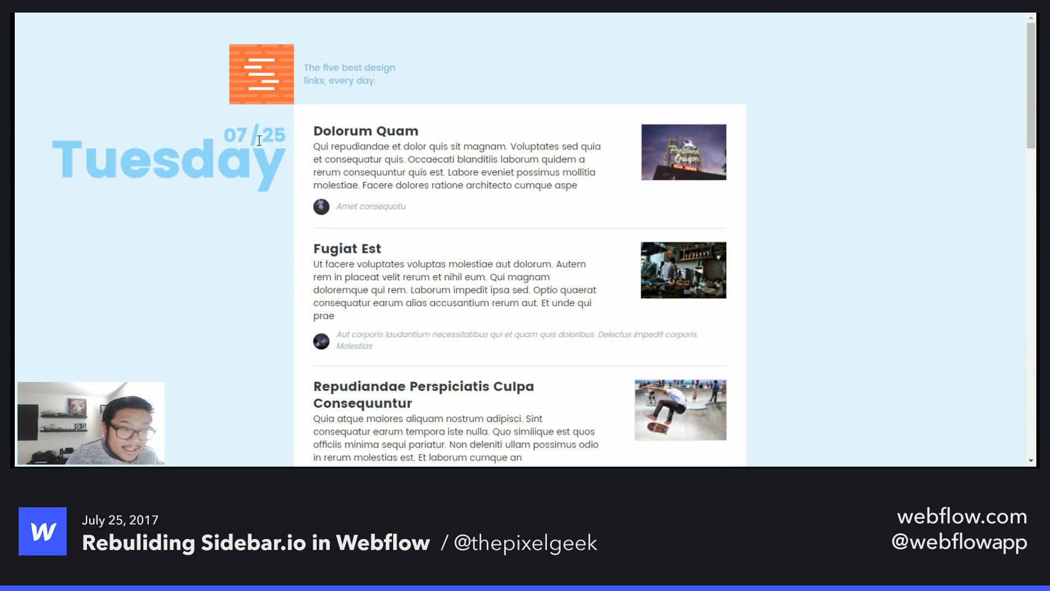
right_click(229, 139)
left_click(316, 316)
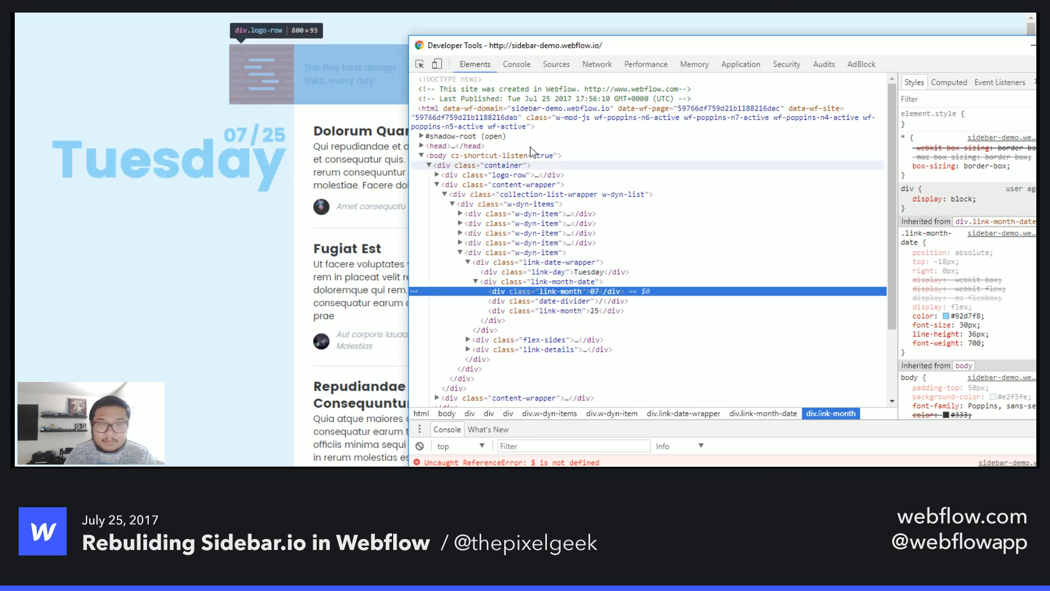
left_click(1035, 46)
key("ctrl+shift+Tab")
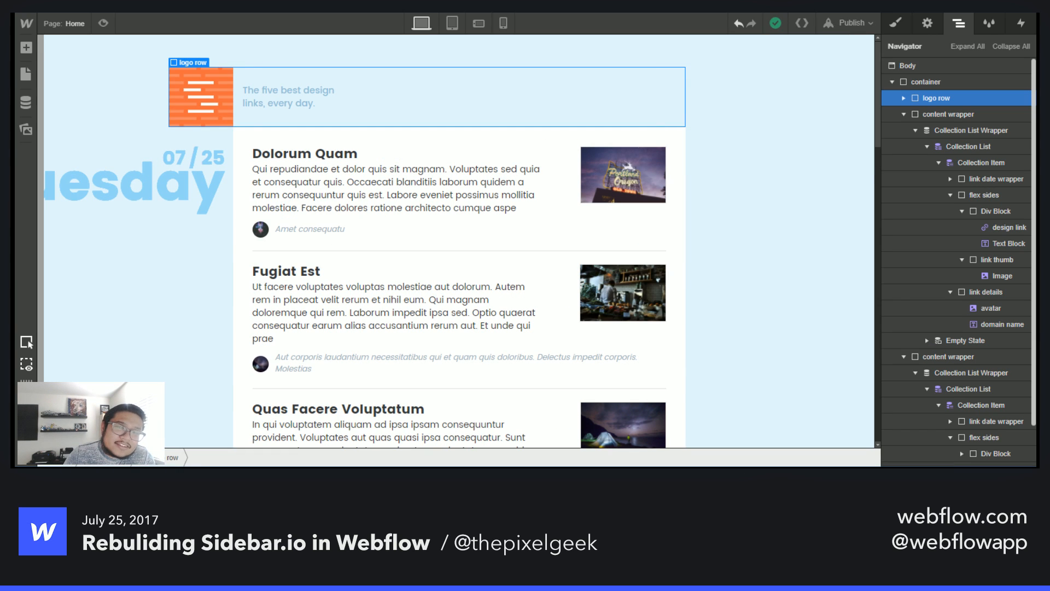
- Move the script from the head custom code into the Before </body> tag code, save, and republish the site
left_click(77, 24)
left_click(188, 94)
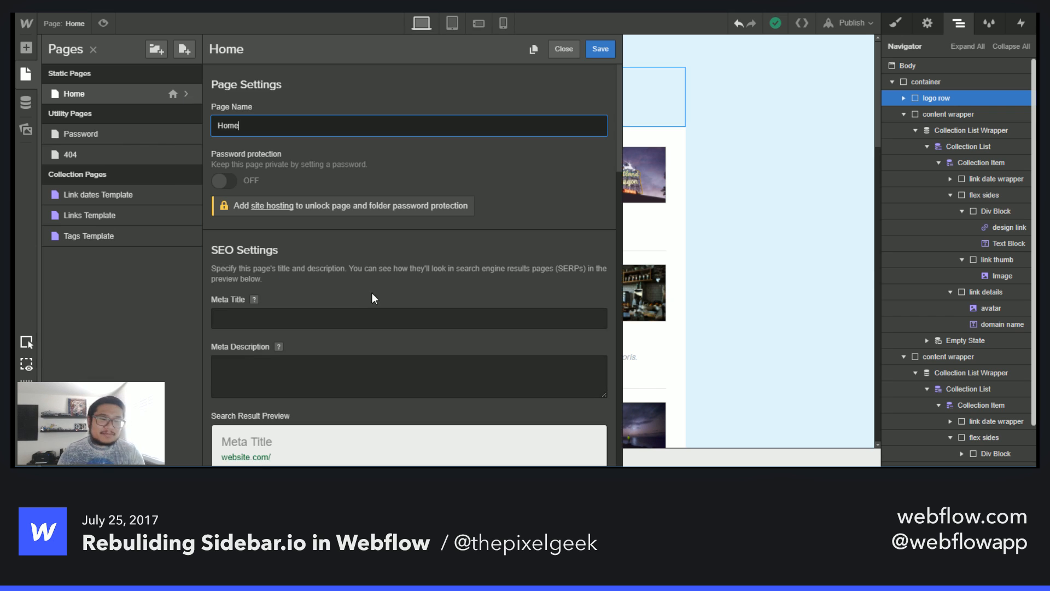
scroll(376, 284, "down", 15)
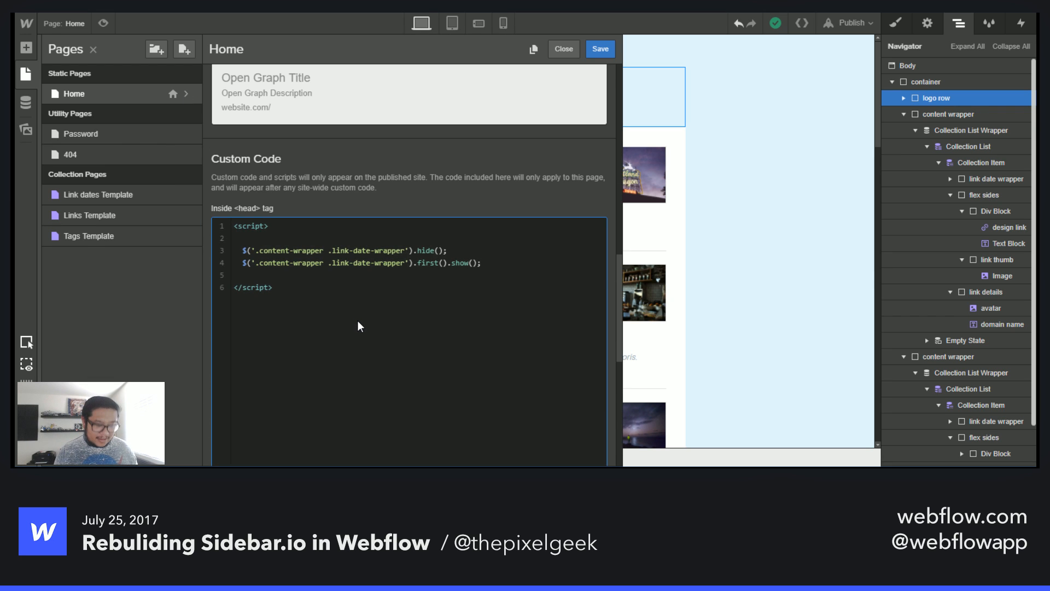
key("ctrl+a")
key("ctrl+x")
scroll(361, 312, "down", 5)
left_click(366, 306)
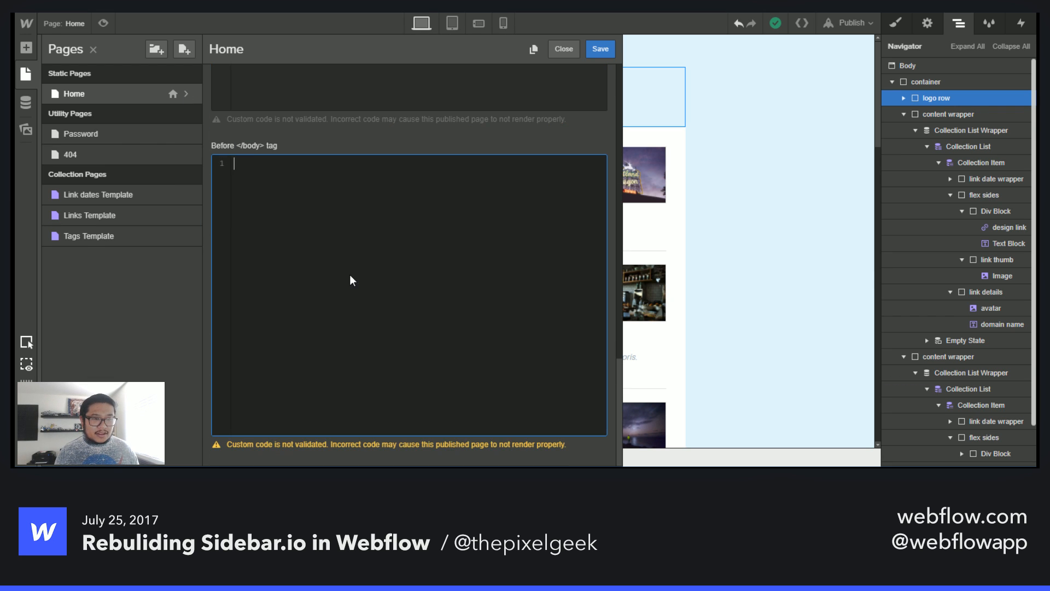
key("ctrl+v")
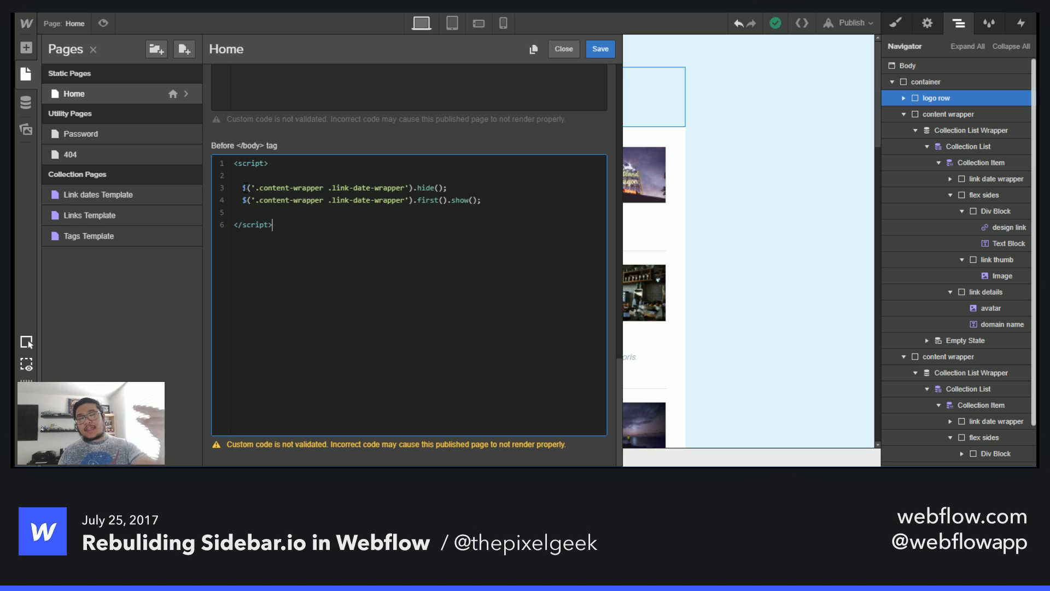
left_click_drag(296, 244, 190, 132)
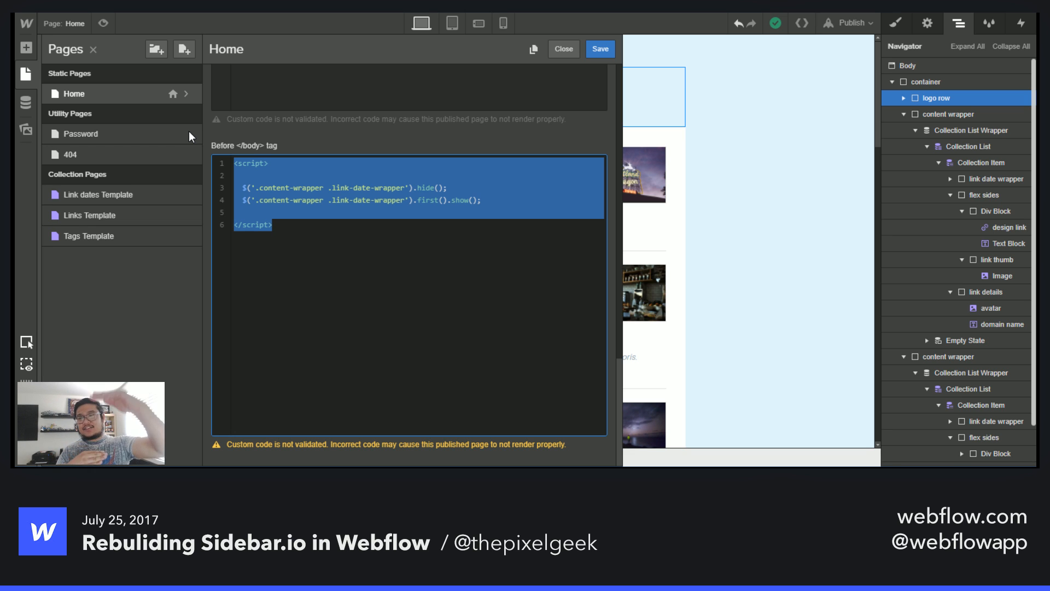
left_click(600, 48)
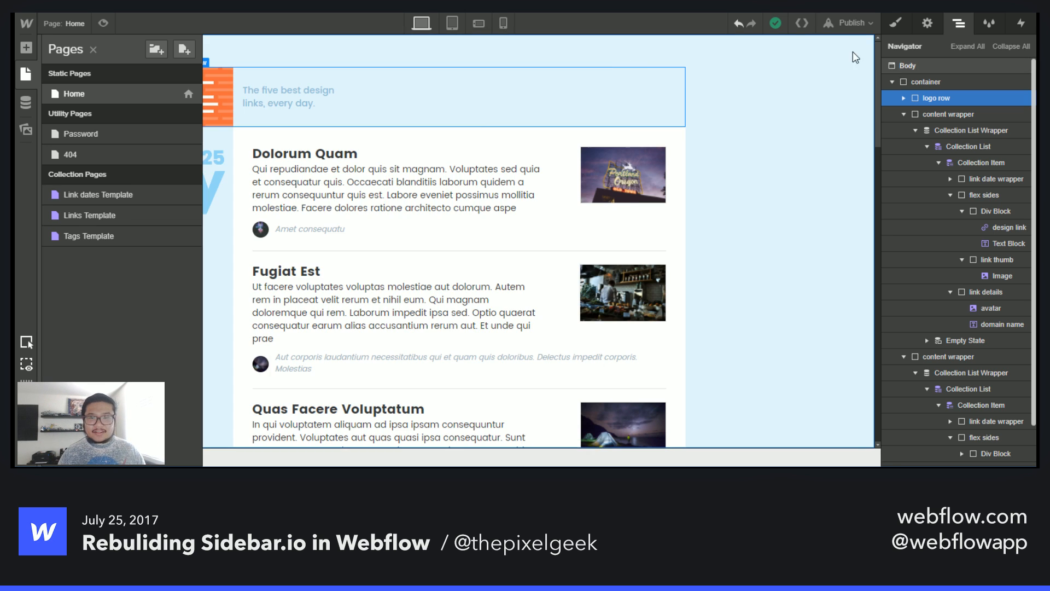
left_click(851, 23)
left_click(734, 147)
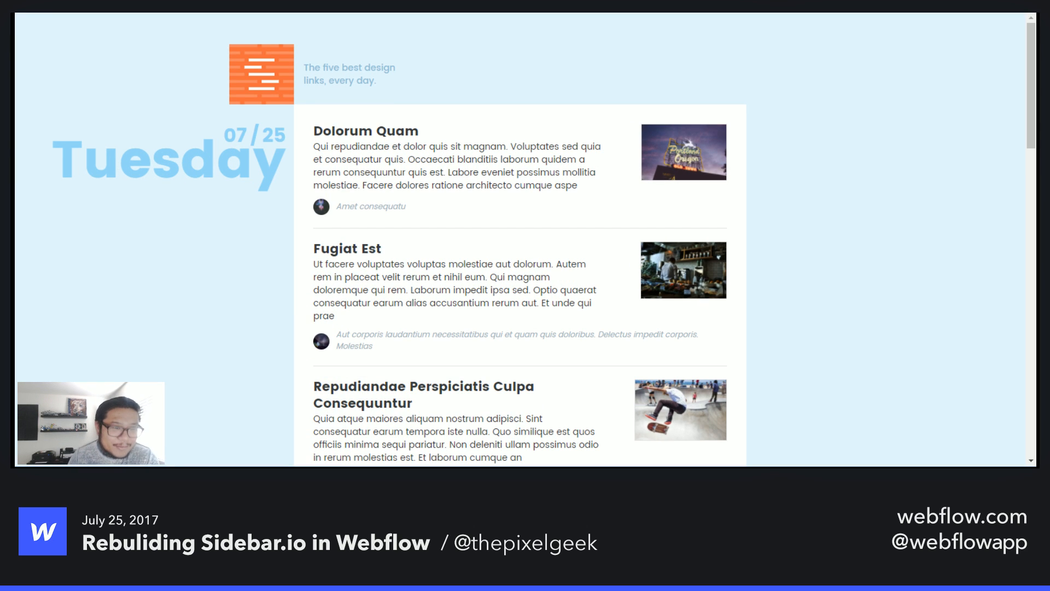
- Inspect the link date wrappers of the published page's collection items in developer tools and scroll through the lists
right_click(222, 154)
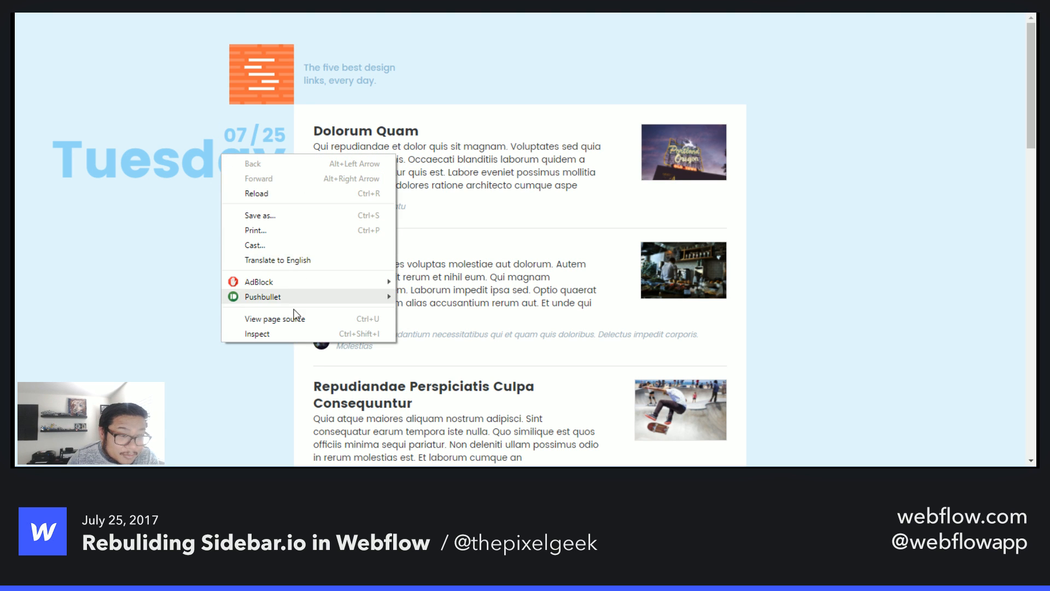
left_click(286, 332)
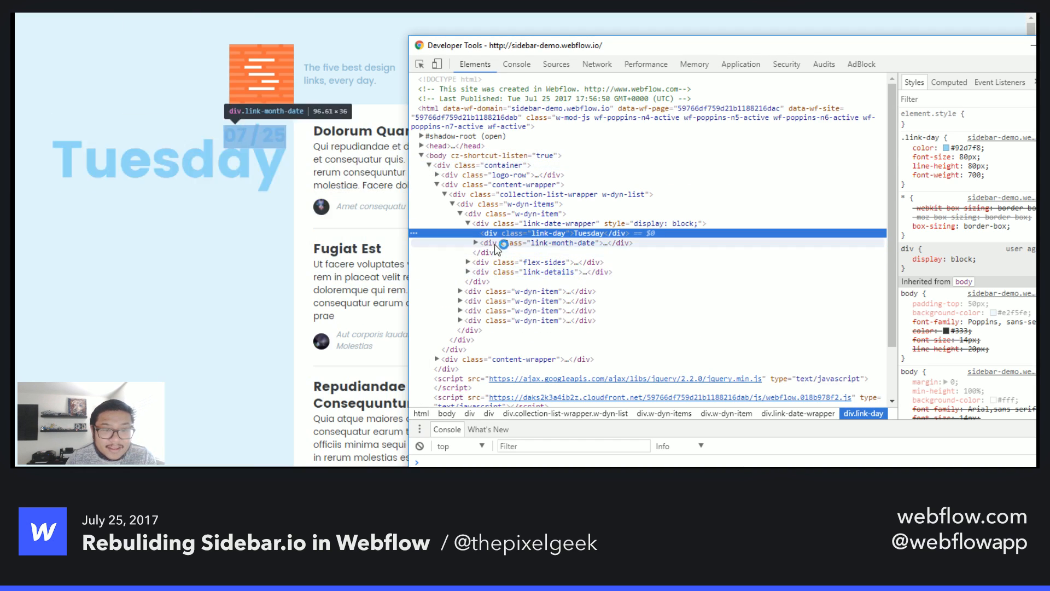
left_click(581, 224)
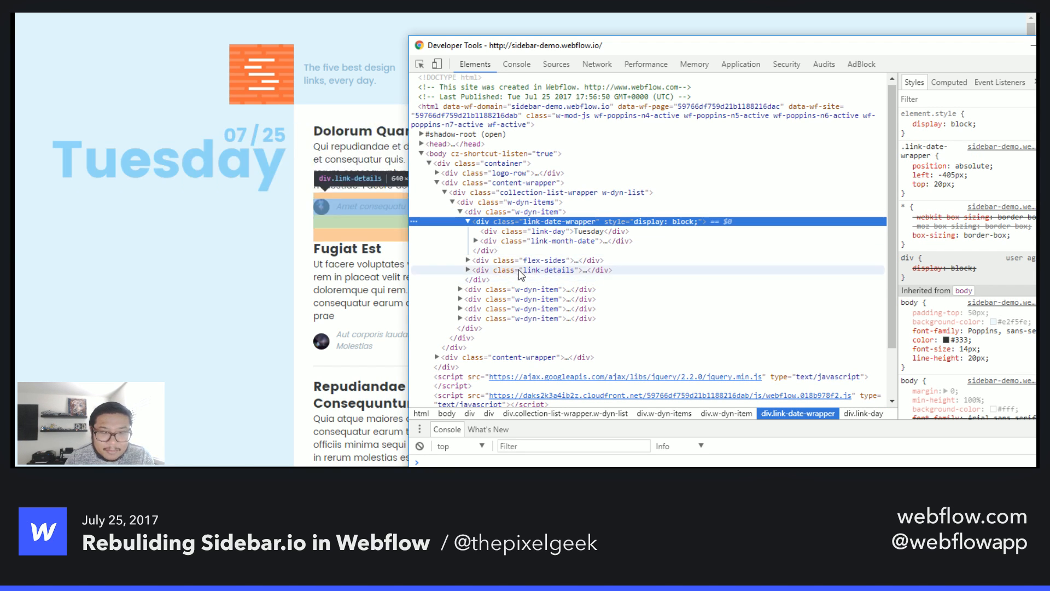
left_click(462, 289)
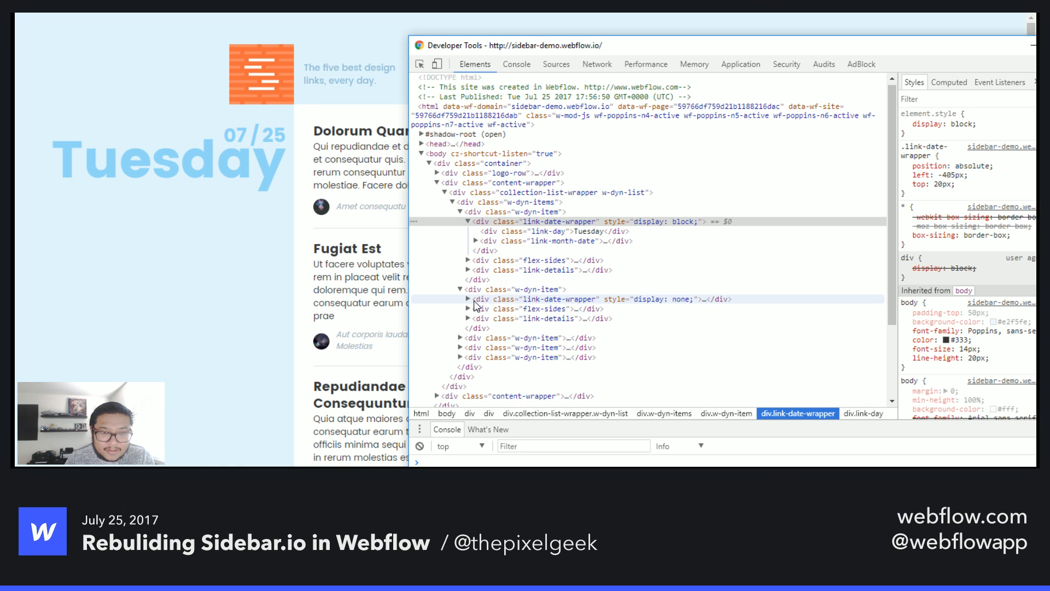
left_click(585, 301)
left_click(528, 338)
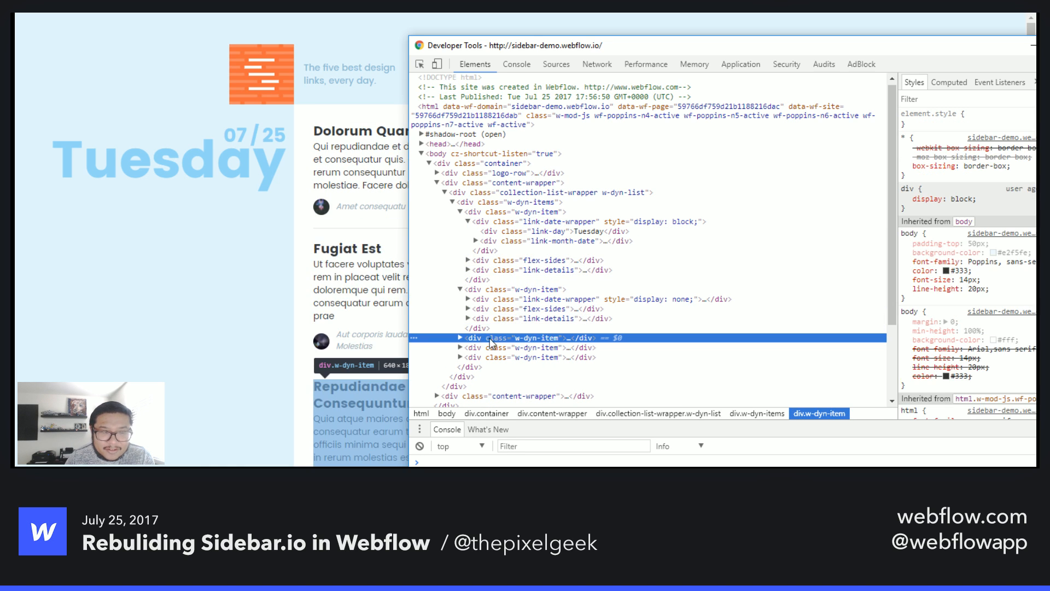
left_click(1035, 45)
scroll(668, 271, "down", 10)
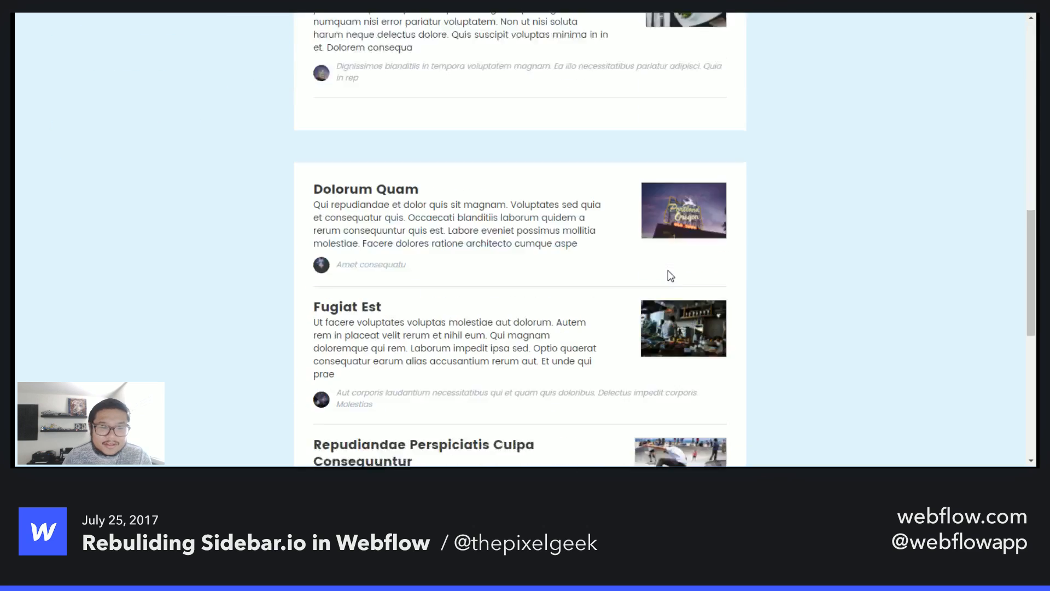
scroll(664, 276, "down", 2)
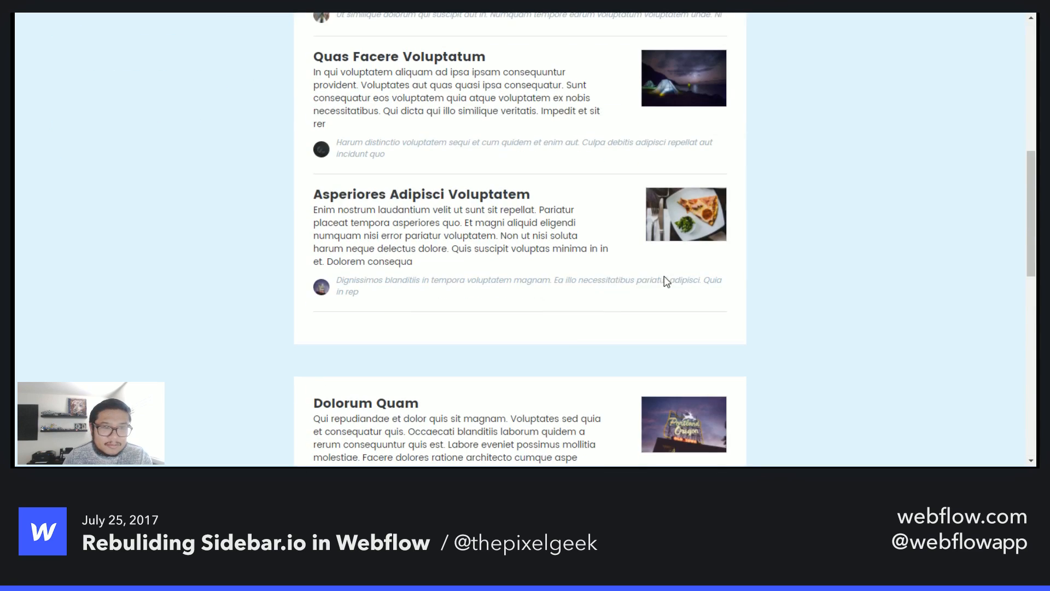
scroll(308, 363, "up", 9)
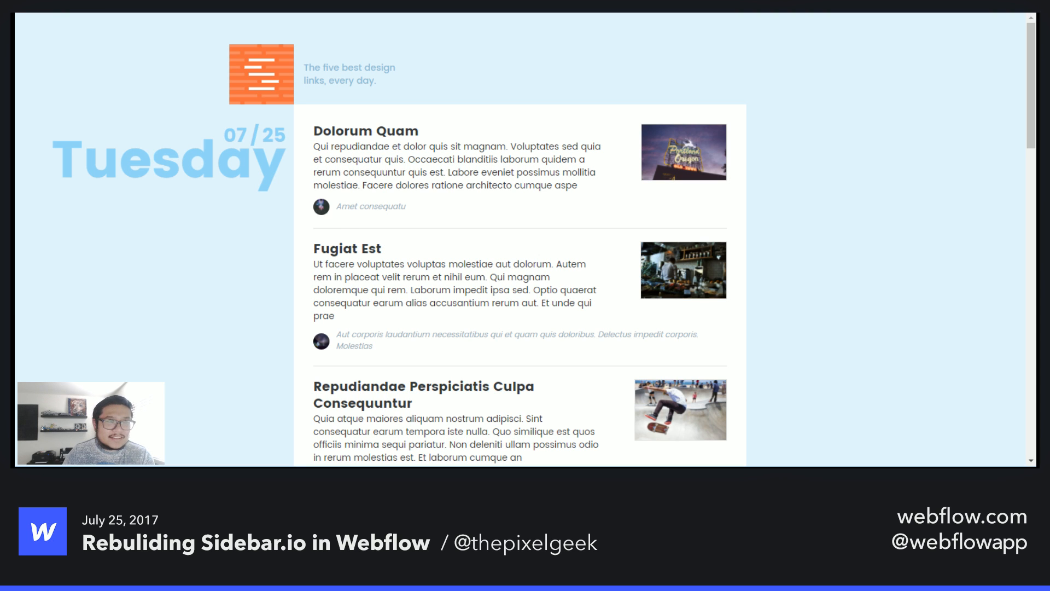
key("ctrl+shift+Tab")
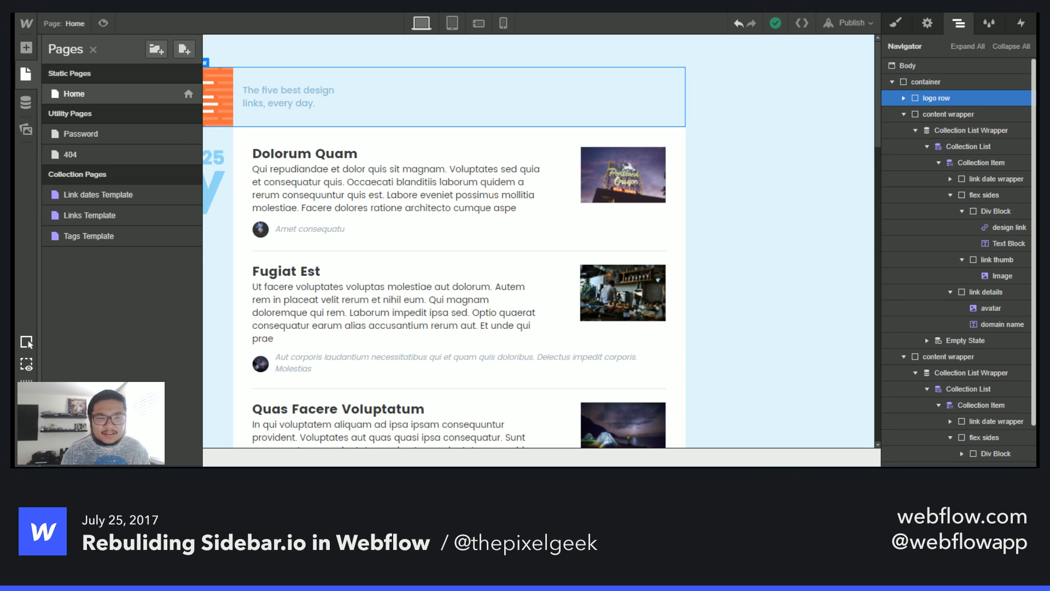
left_click(438, 233)
scroll(430, 276, "down", 10)
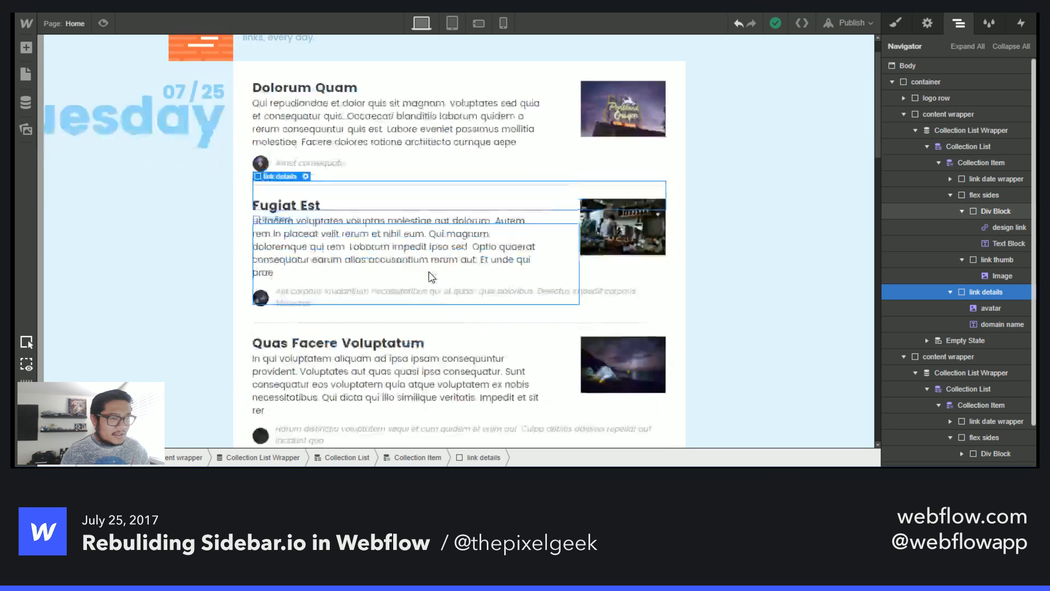
scroll(430, 275, "up", 10)
scroll(194, 208, "up", 1)
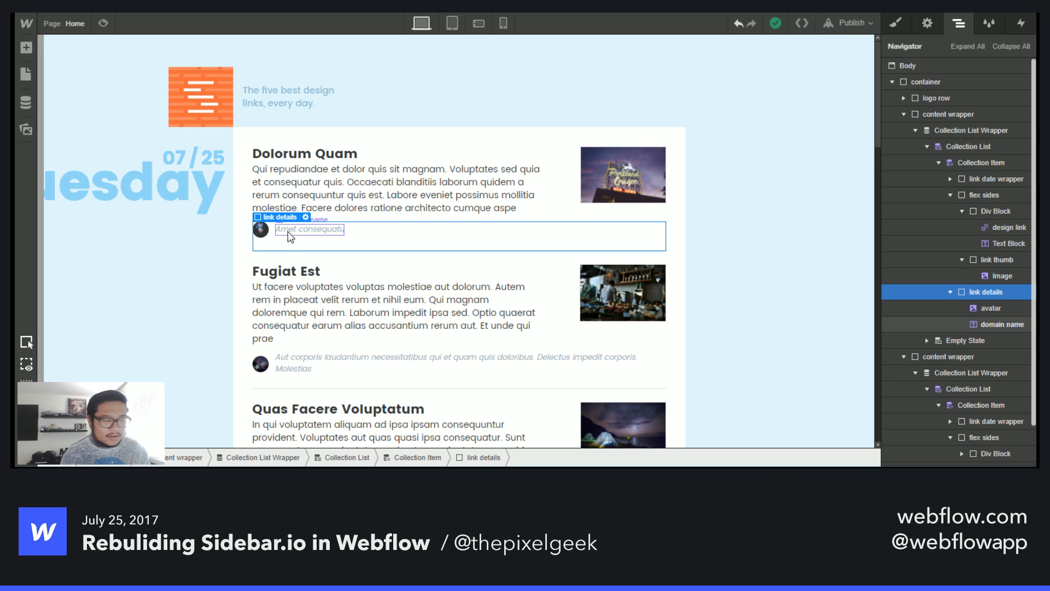
left_click(375, 88)
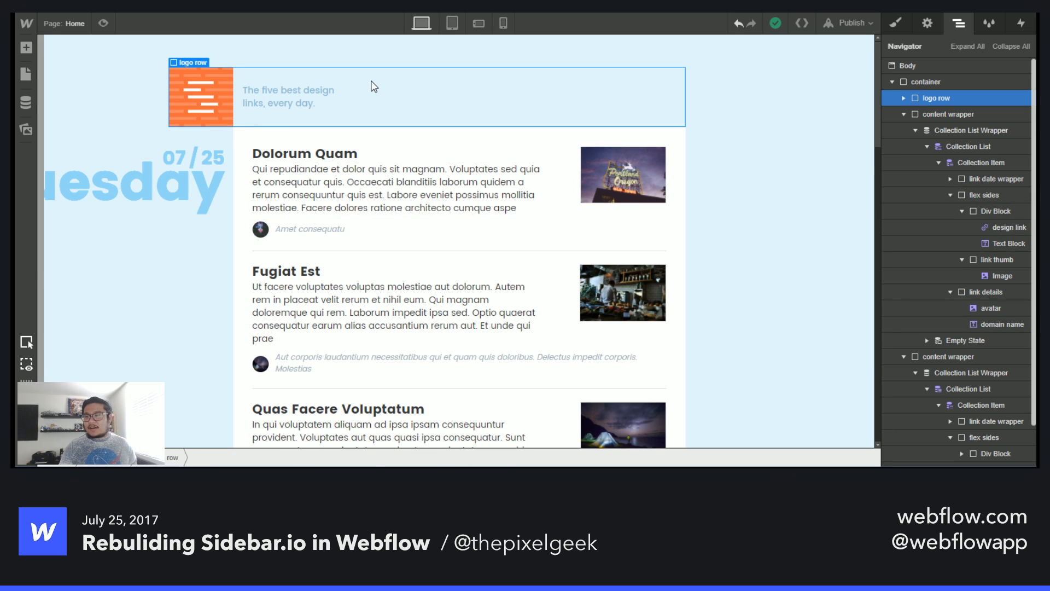
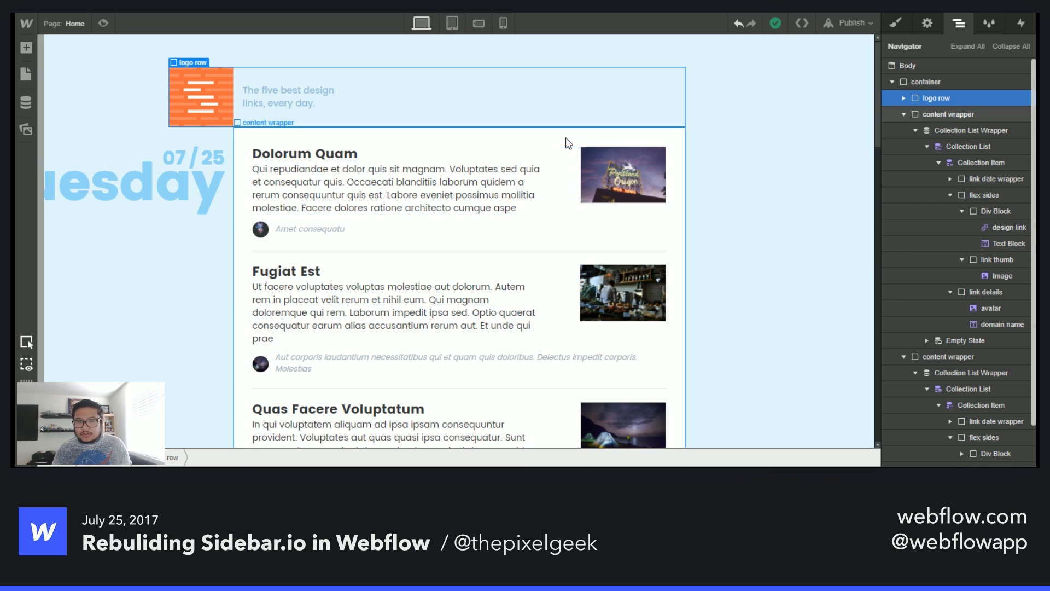
- Select the Collection List Wrapper holding the links and open its Date filter for editing
left_click(550, 171)
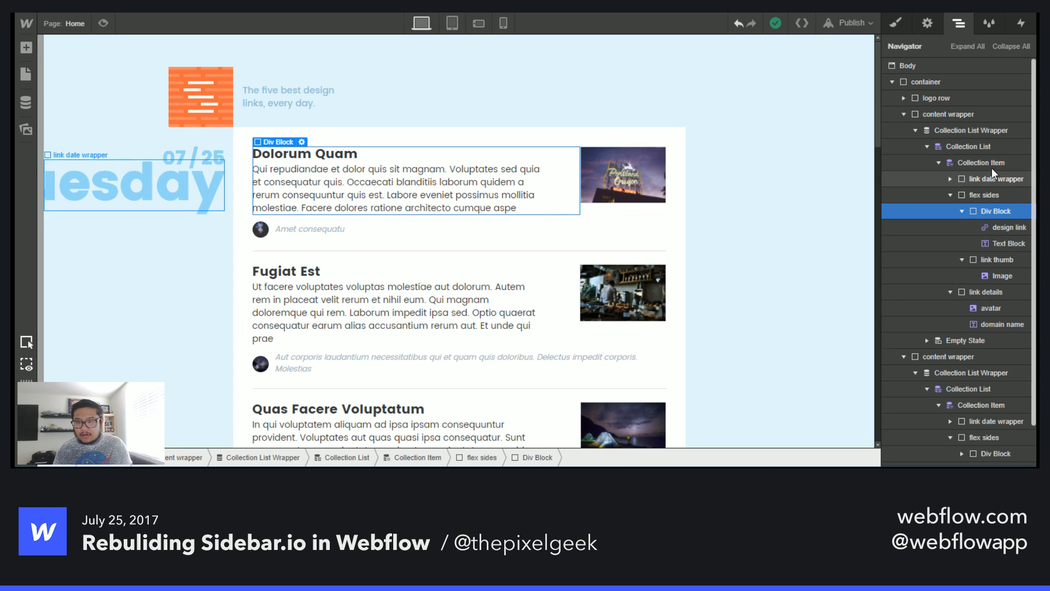
left_click(915, 130)
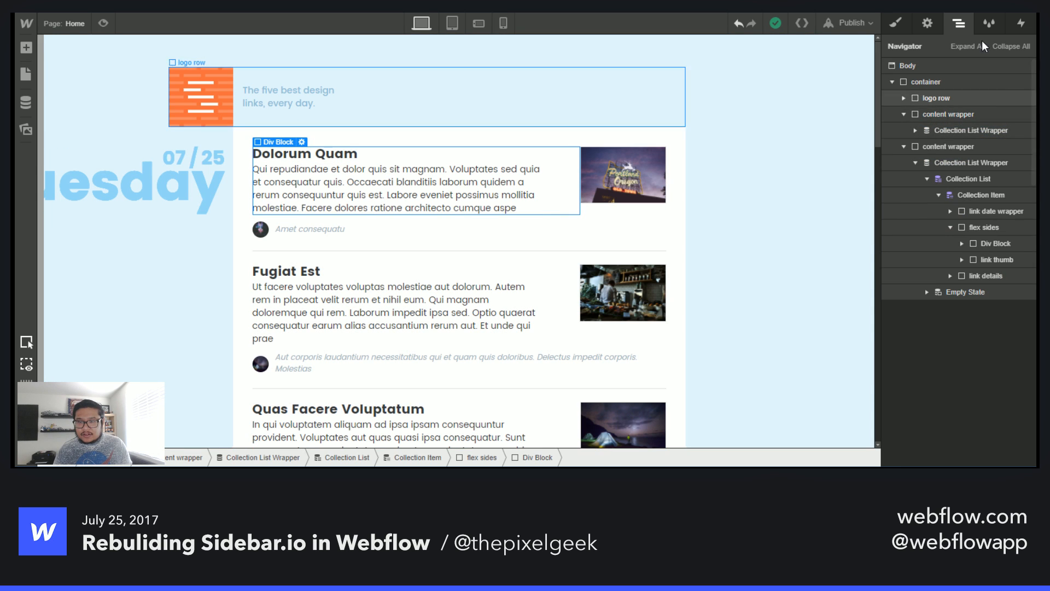
left_click(961, 126)
left_click(926, 24)
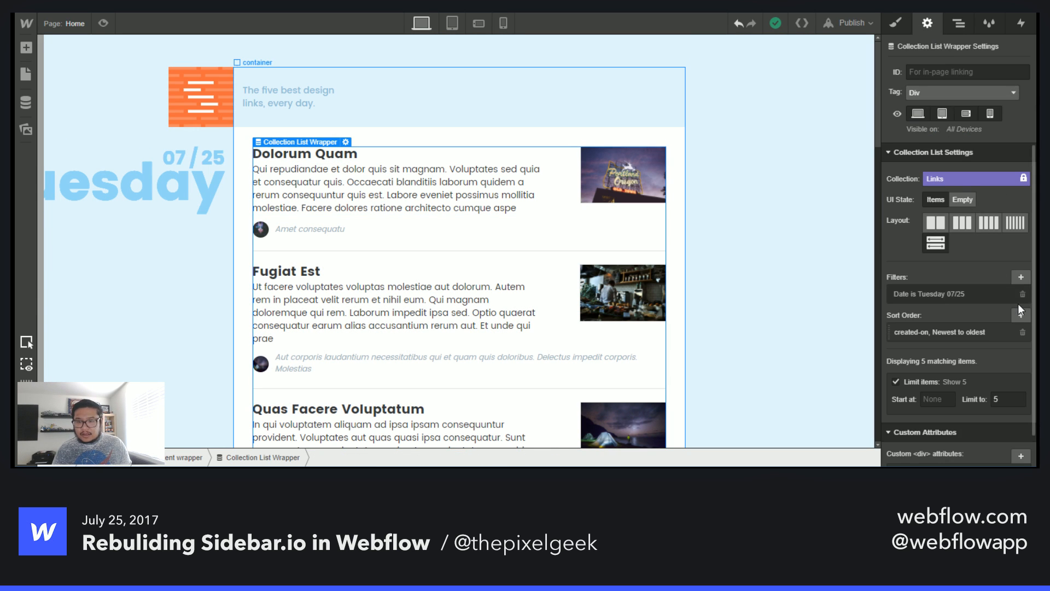
left_click(932, 293)
- Try changing the filter to Tags contains Learning
left_click(928, 346)
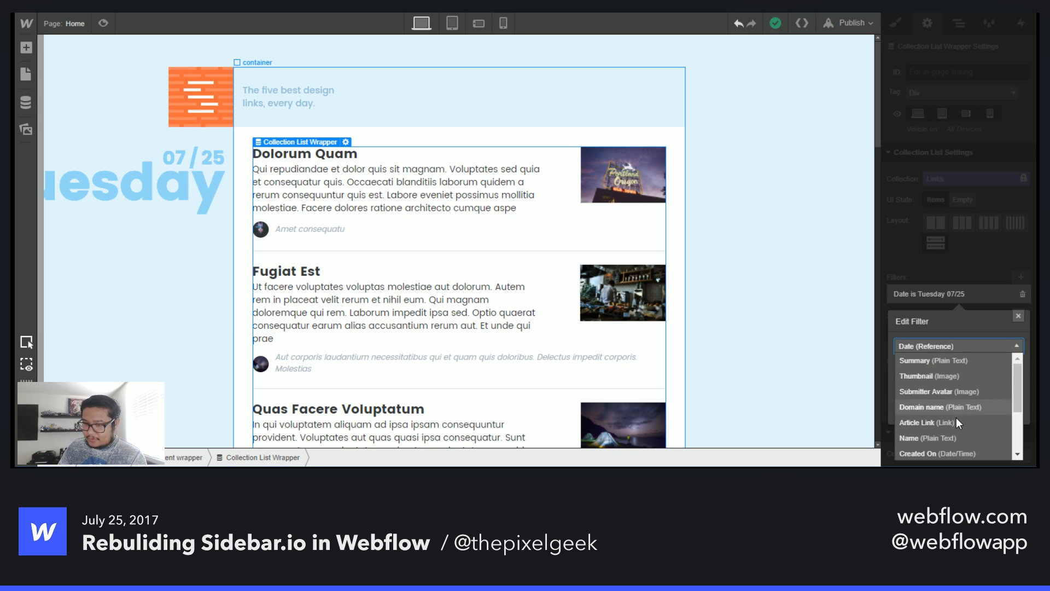
scroll(978, 409, "down", 3)
scroll(978, 408, "up", 3)
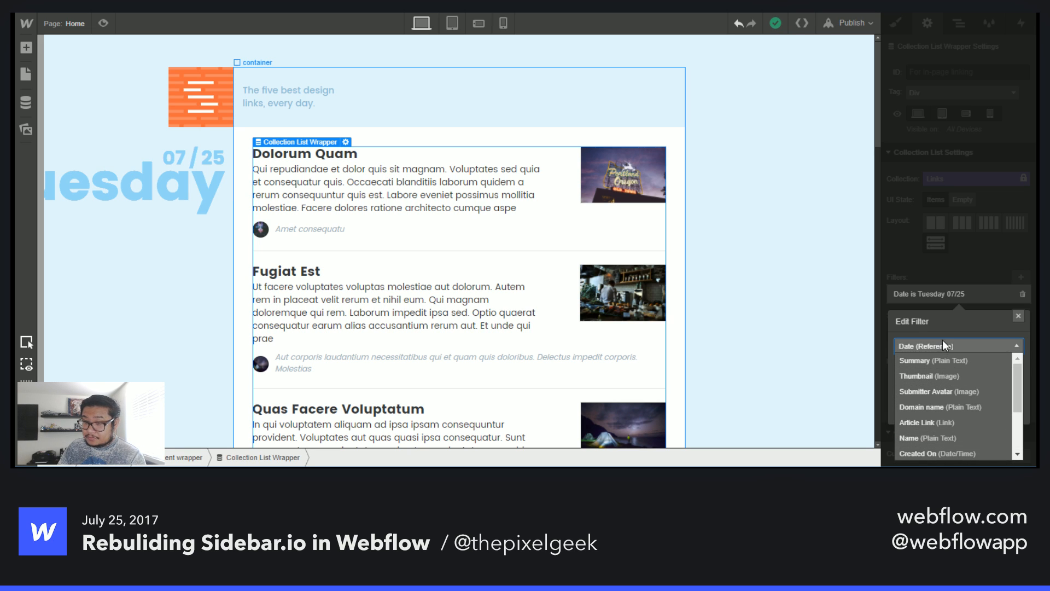
scroll(960, 432, "down", 3)
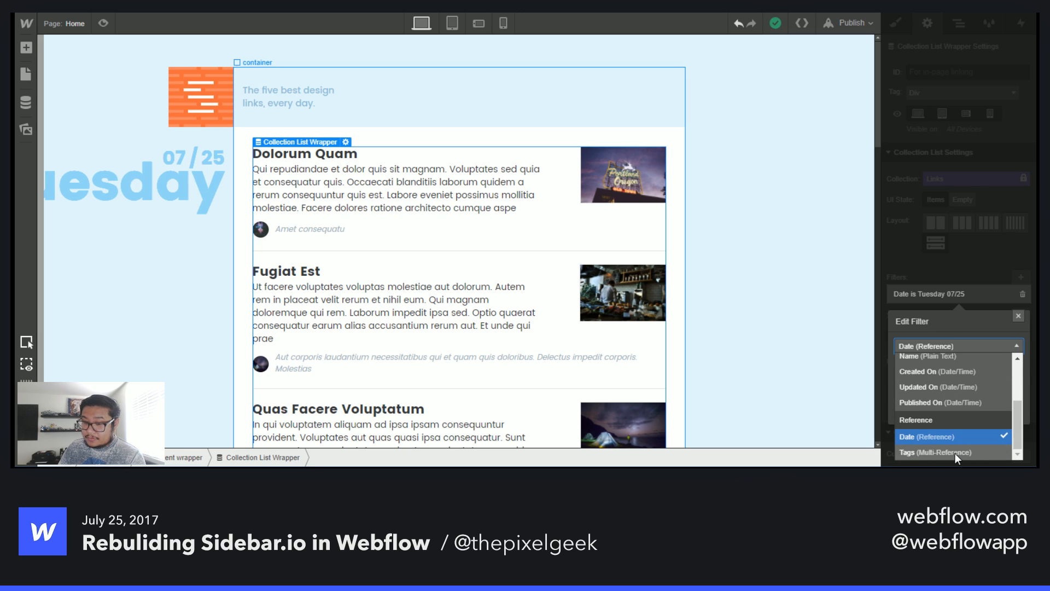
left_click(954, 453)
left_click(943, 368)
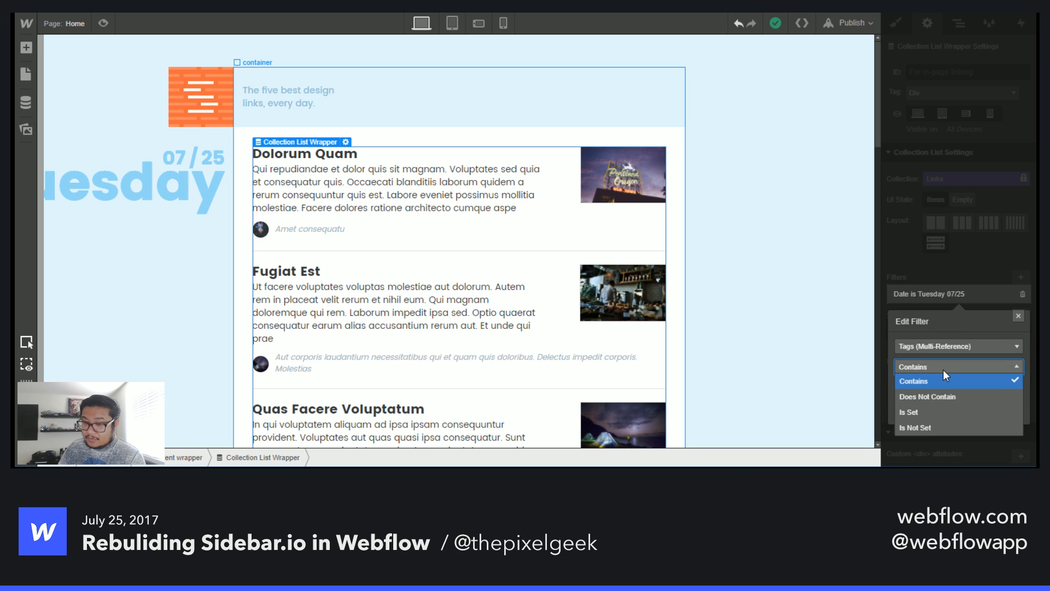
left_click(943, 369)
left_click(938, 392)
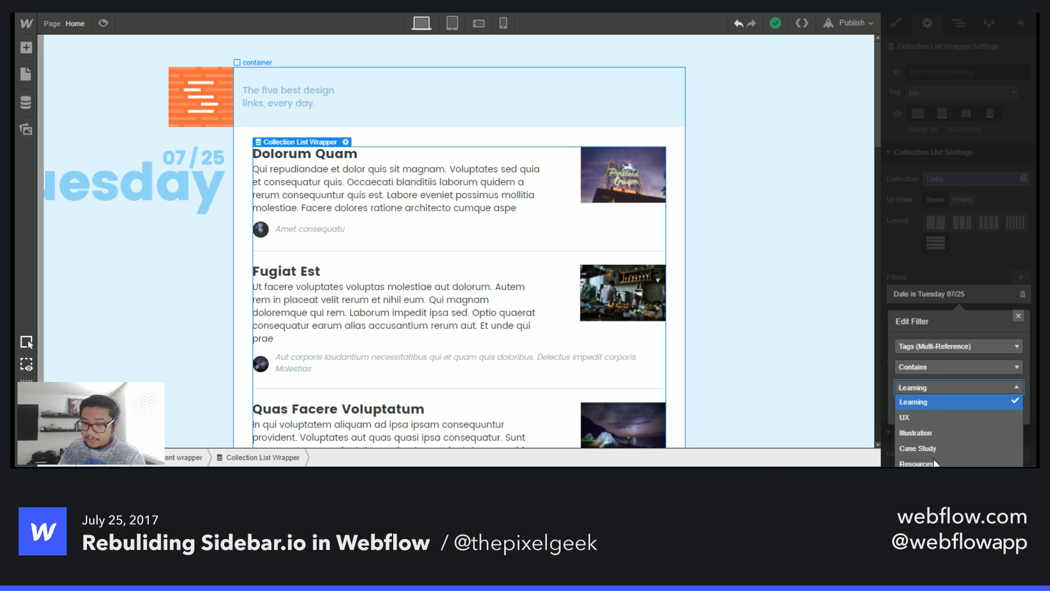
- Set the filter back to Date equals Tuesday 07/25 and save it
left_click(937, 350)
left_click(936, 350)
left_click(940, 357)
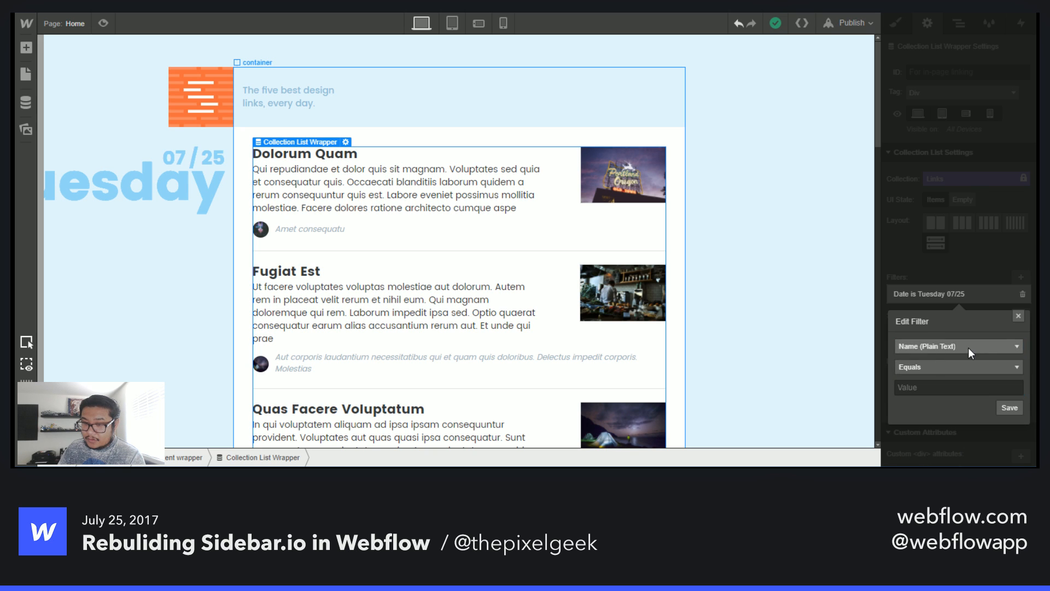
left_click(966, 346)
scroll(957, 401, "up", 3)
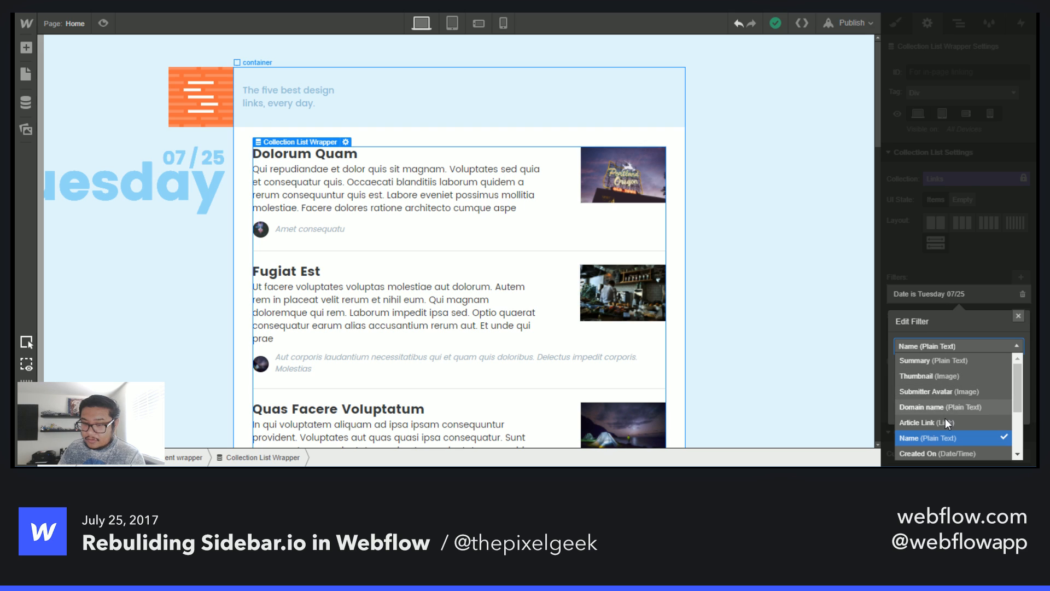
scroll(958, 393, "down", 5)
left_click(924, 434)
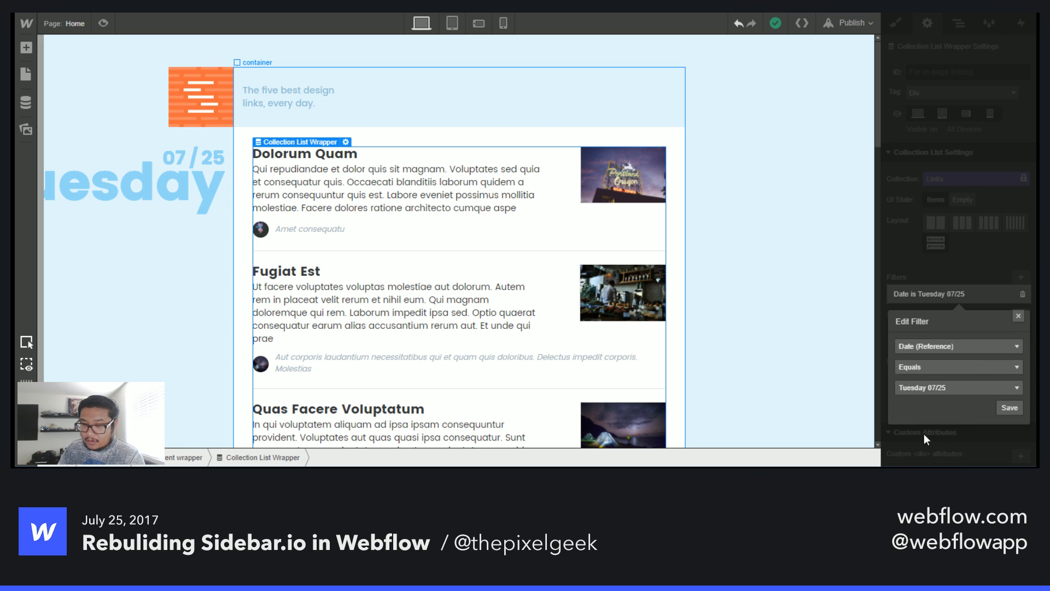
left_click(1008, 413)
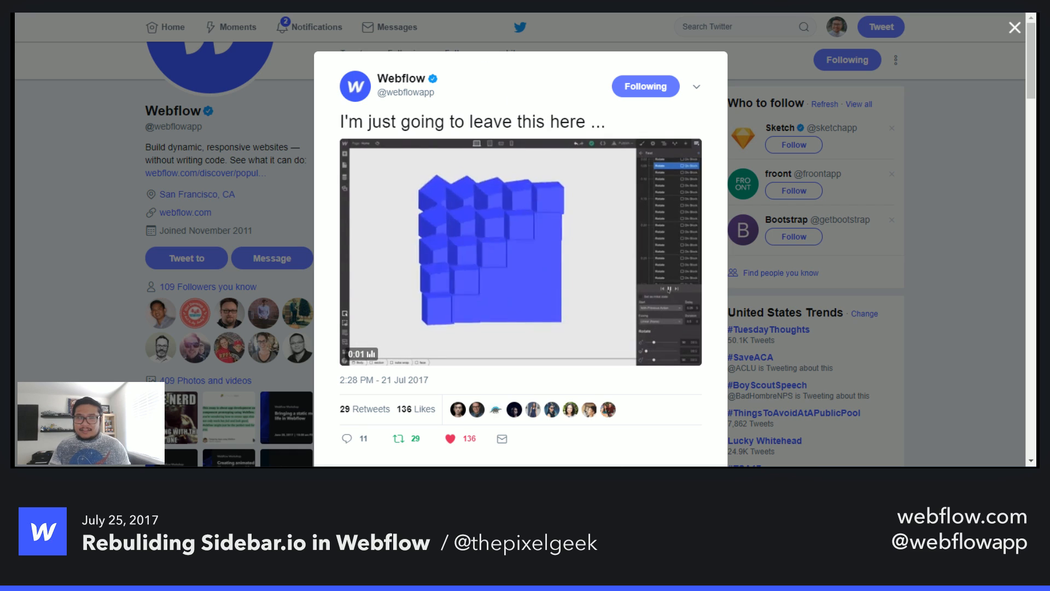
- Open a new browser tab and load recreated-in.webflow.io/recreations/star-wars-battlefront
key("ctrl+t")
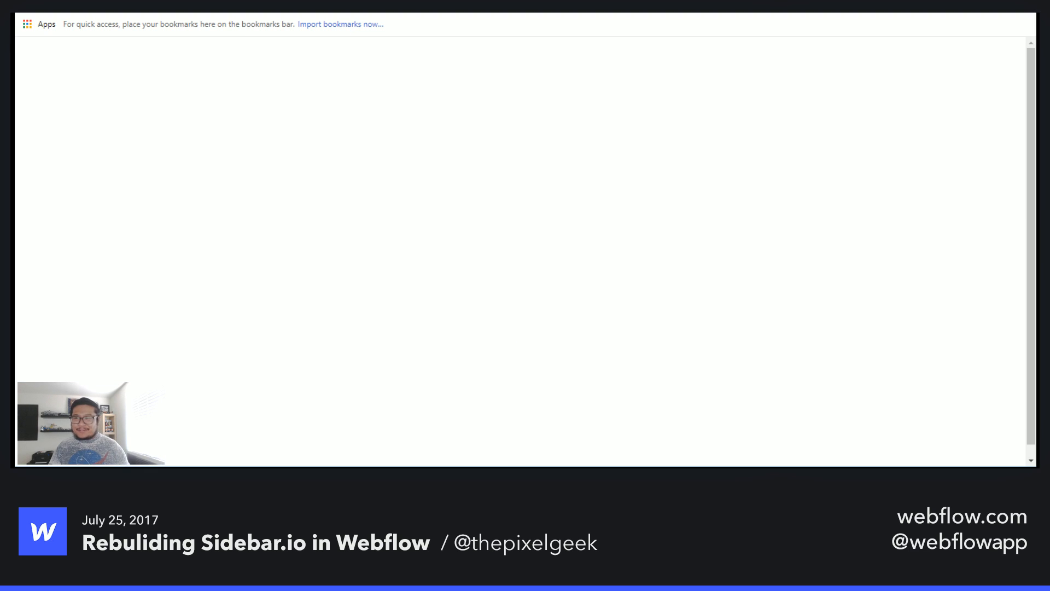
type("recreated-in.webflow.io/recreations/star-wars-battlefront")
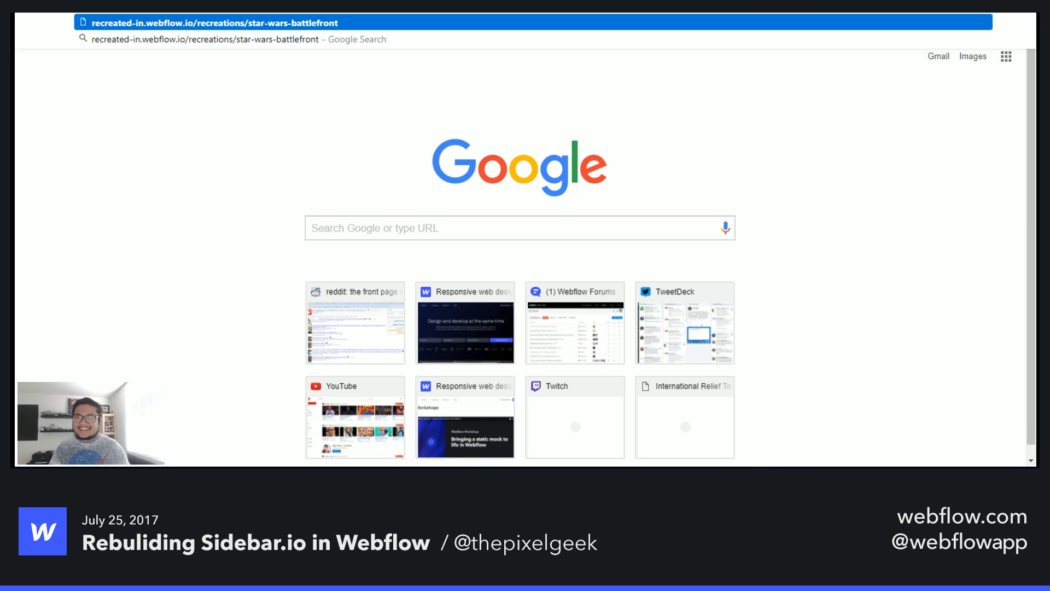
key("Return")
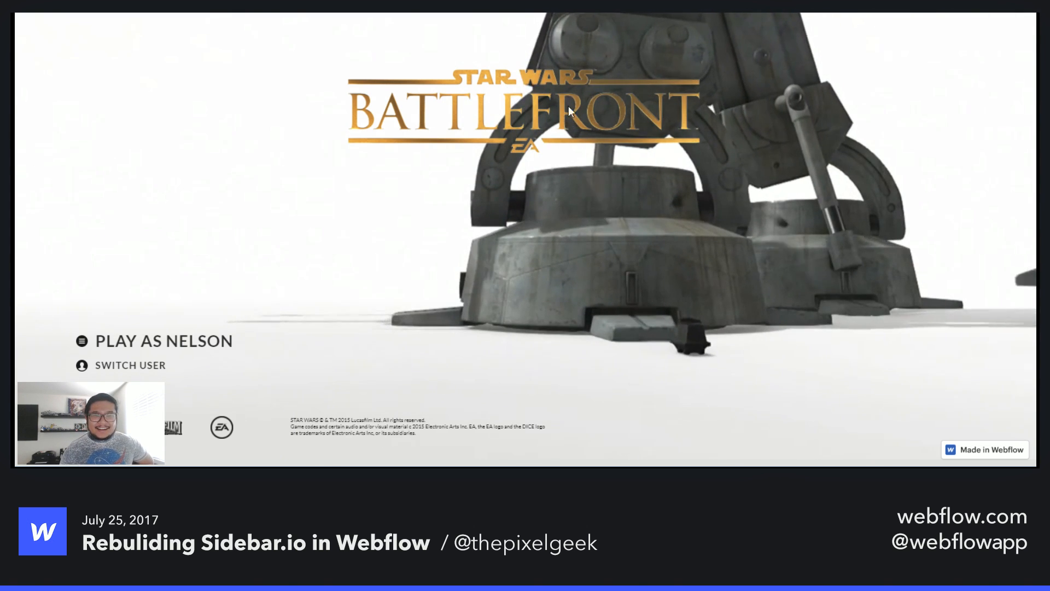
- Enter the Battlefront recreation, open Multiplayer's 40 player modes and play the Walker Assault video
left_click_drag(570, 113, 556, 133)
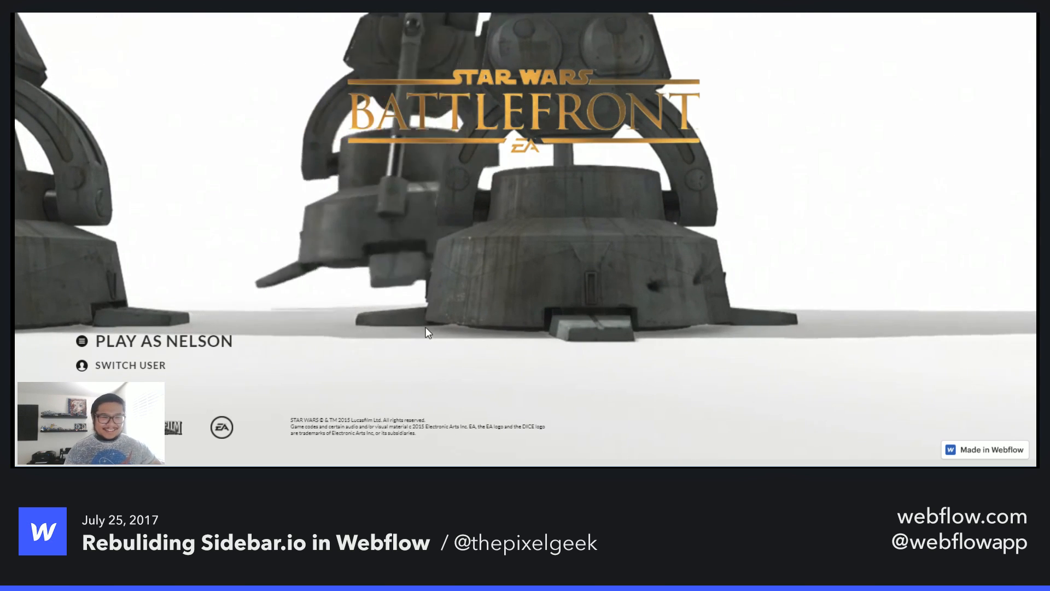
left_click(179, 346)
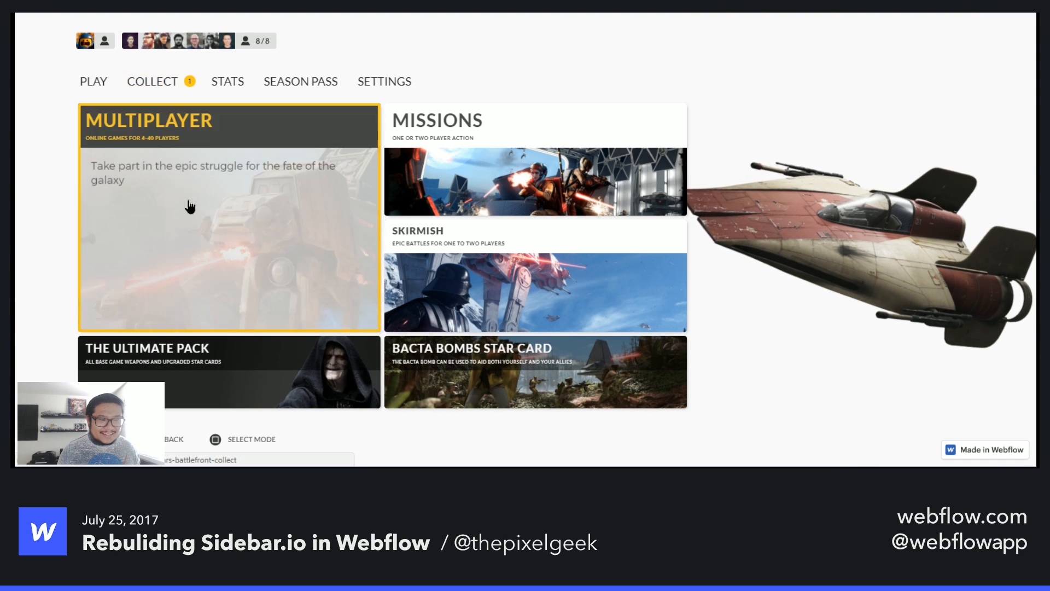
left_click(188, 204)
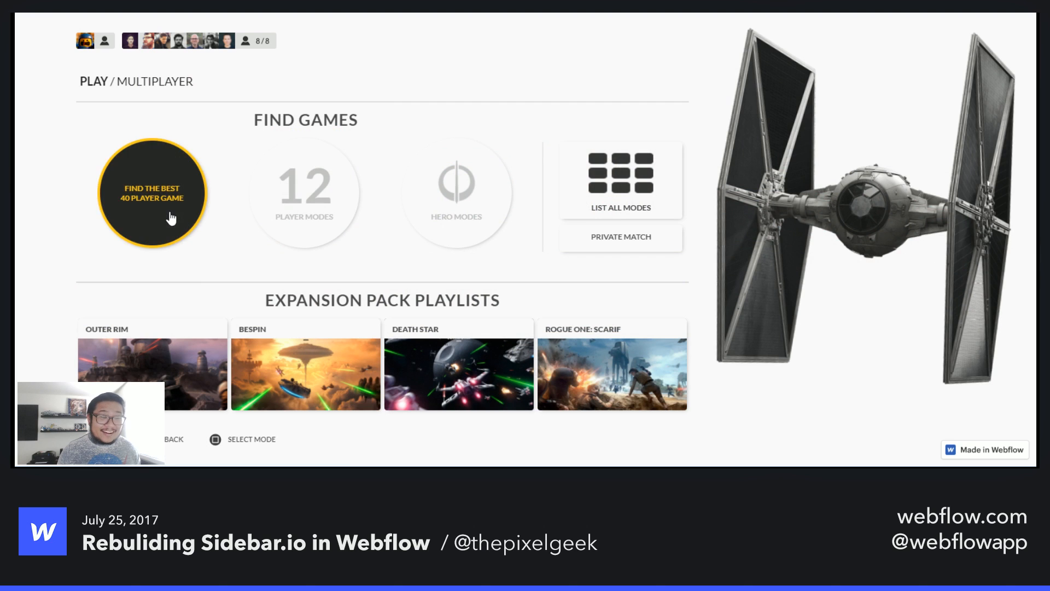
left_click(148, 206)
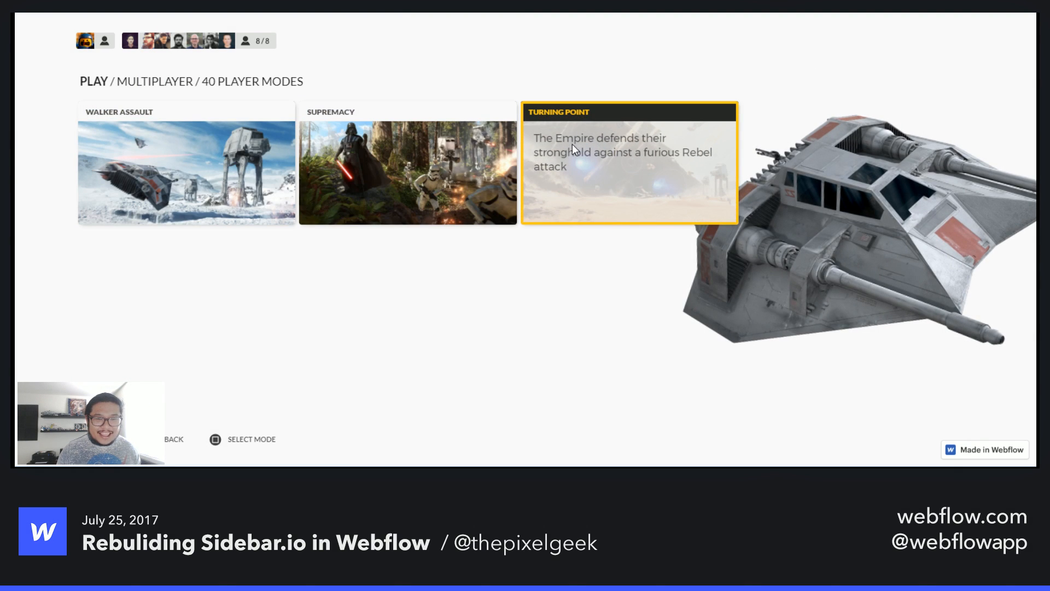
left_click(191, 151)
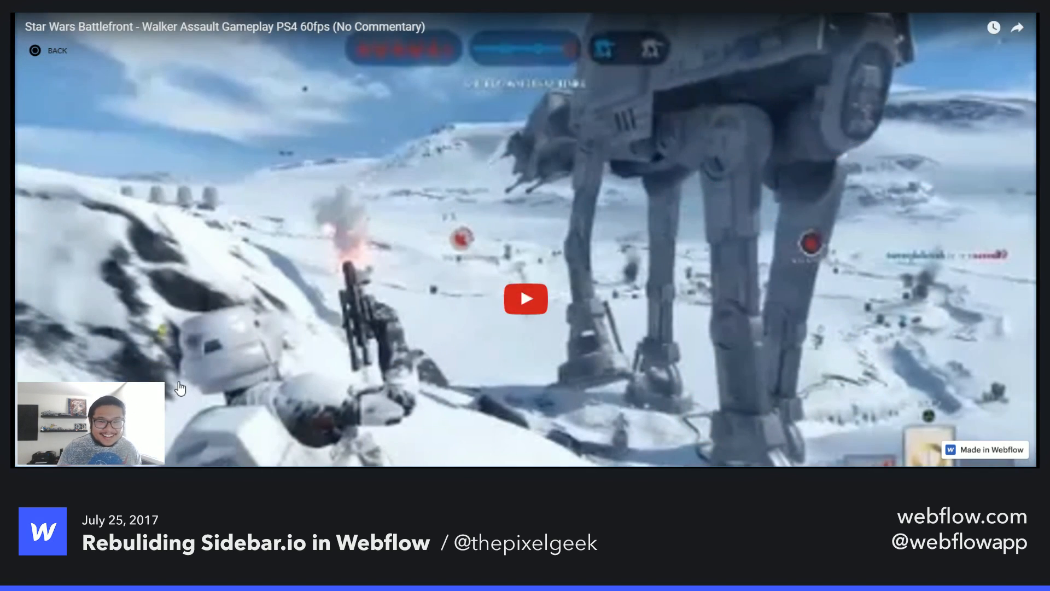
left_click(540, 300)
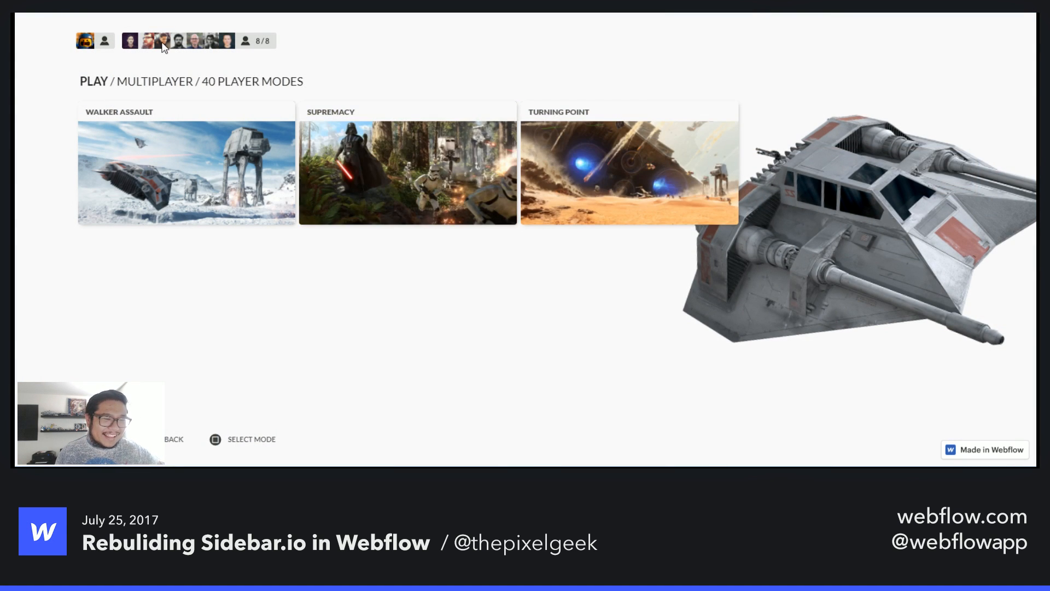
- Go back to the main menu, view the Missions page, and return
left_click(180, 440)
left_click(178, 440)
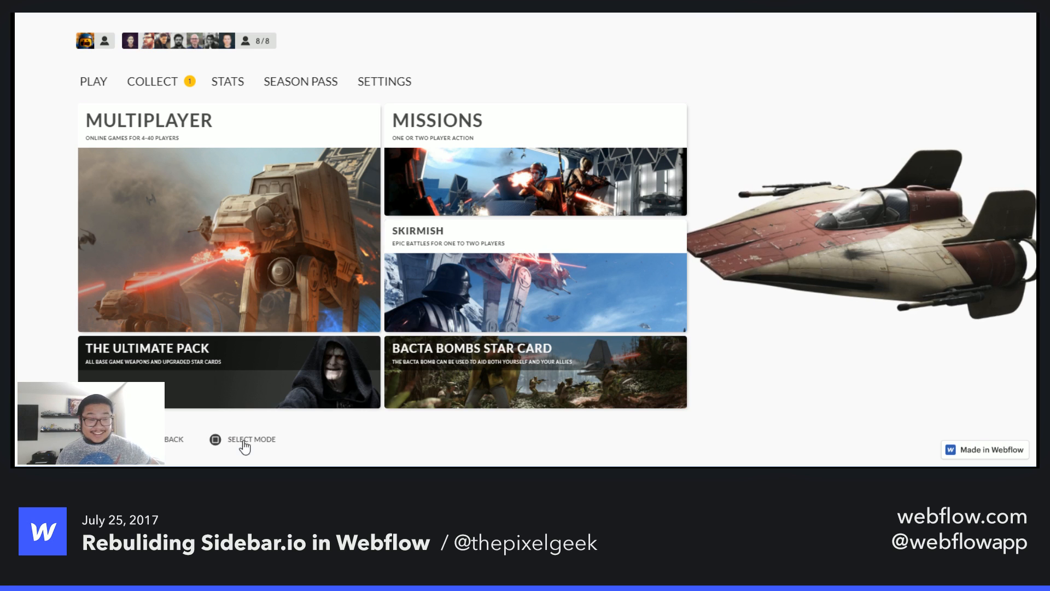
left_click(533, 187)
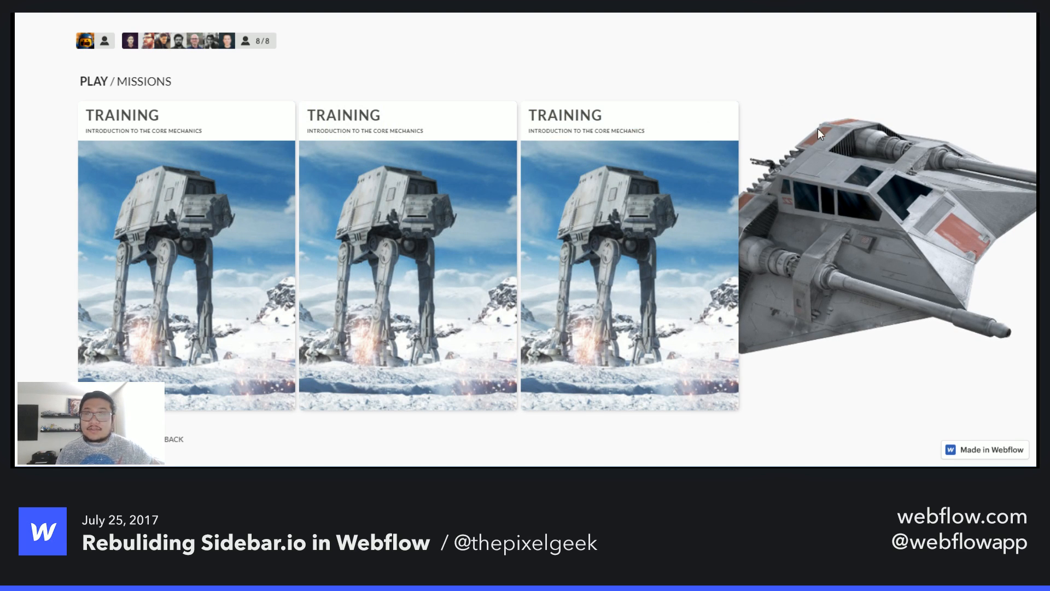
left_click(174, 438)
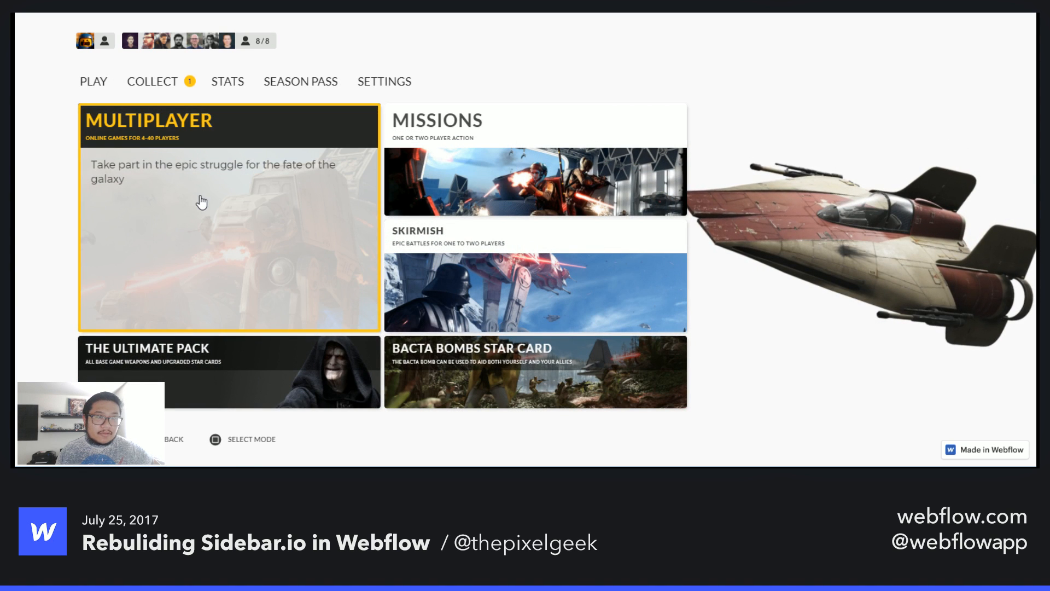
- Reopen the 40 player modes, play the Walker Assault video again, and return to the Multiplayer menu
left_click(201, 203)
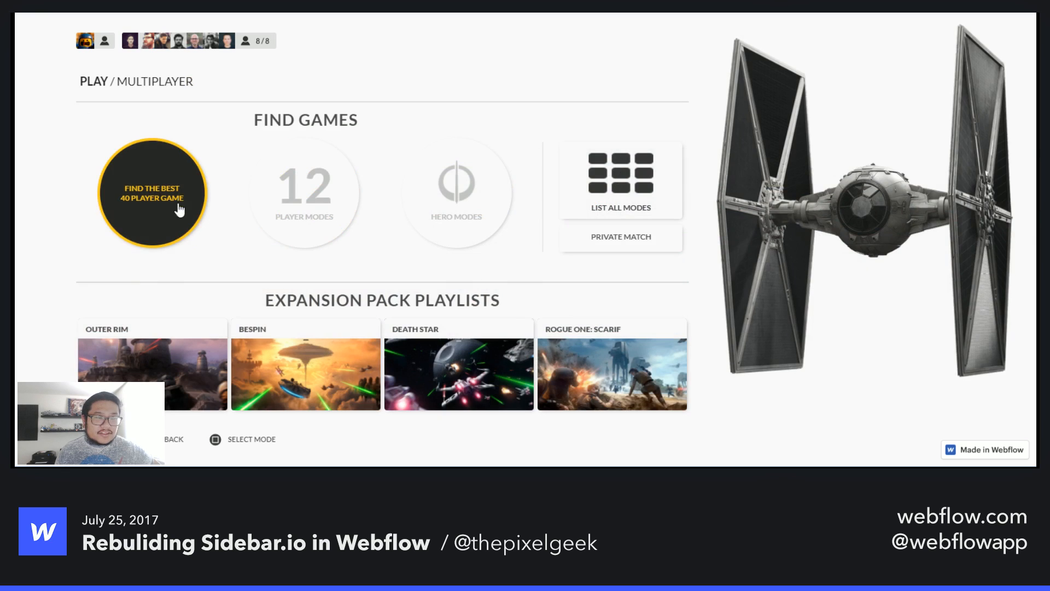
left_click(196, 200)
left_click(196, 200)
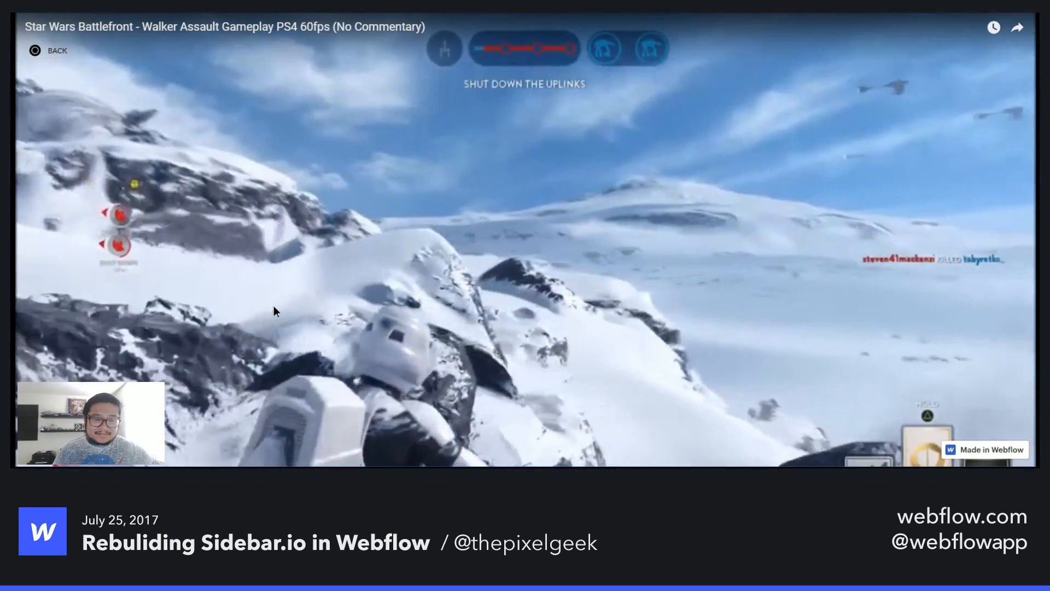
left_click(273, 306)
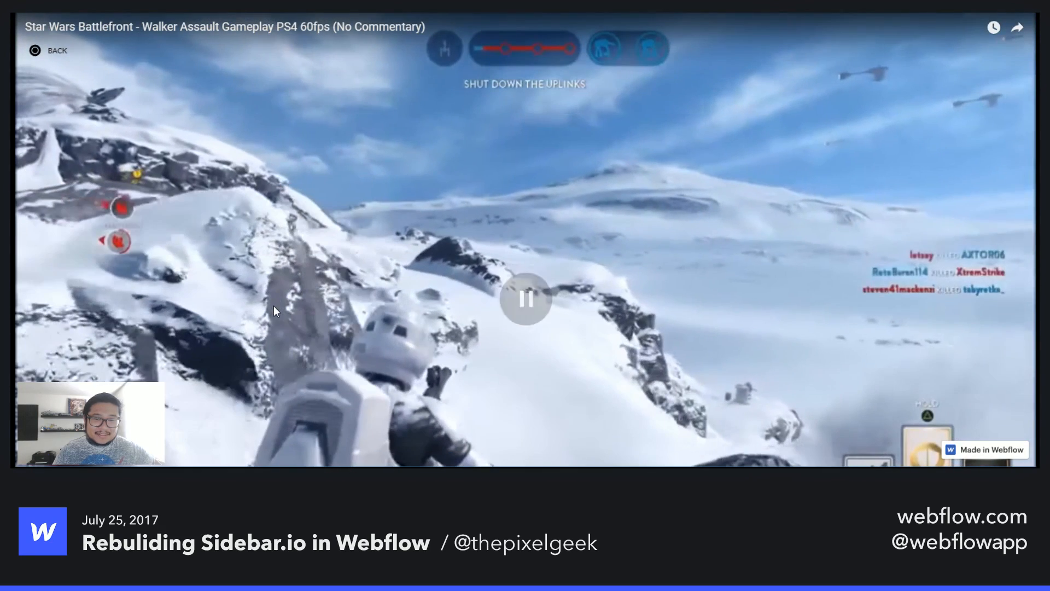
left_click(61, 52)
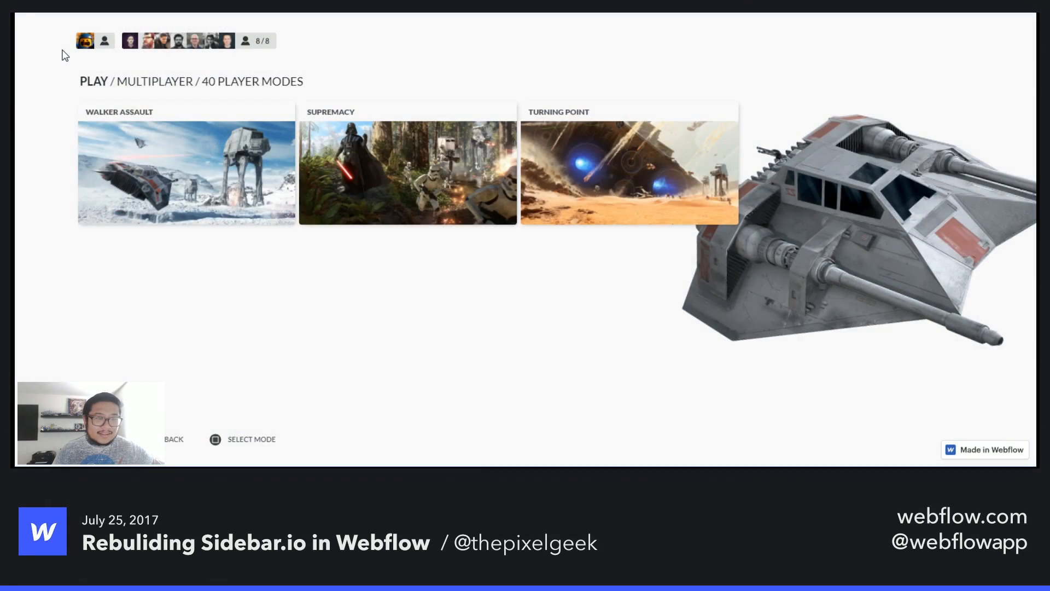
left_click(171, 438)
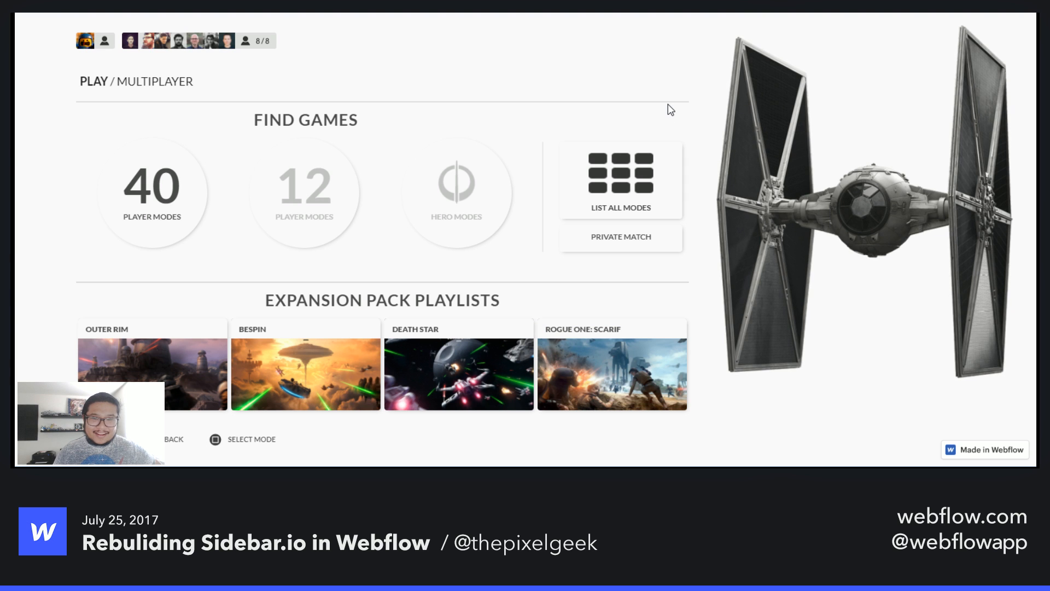
- Open the Hero Modes, play the Heroes vs Villains video, and return to the Multiplayer menu
left_click(477, 213)
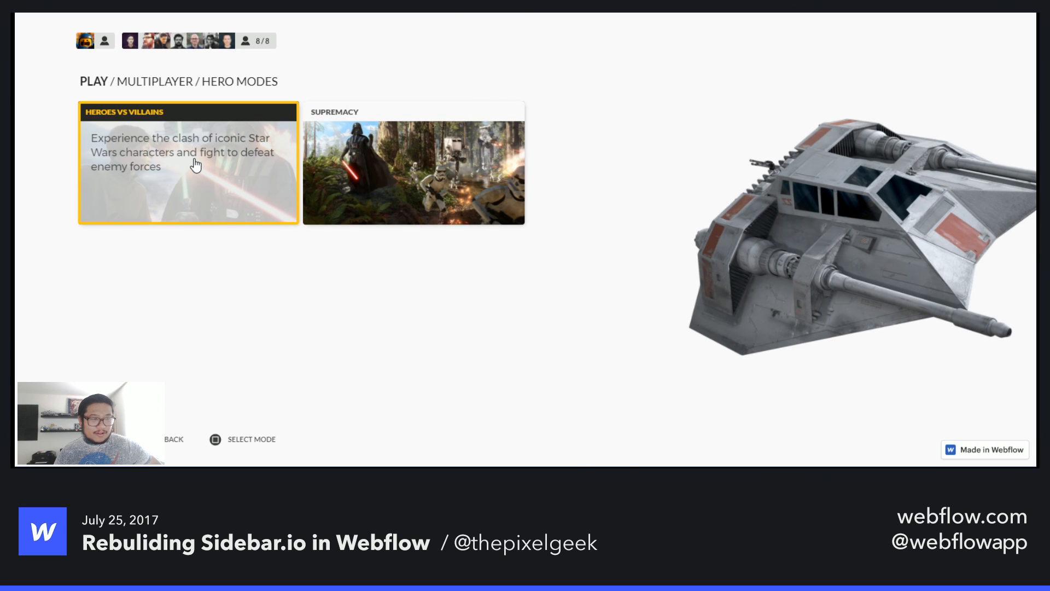
left_click(195, 165)
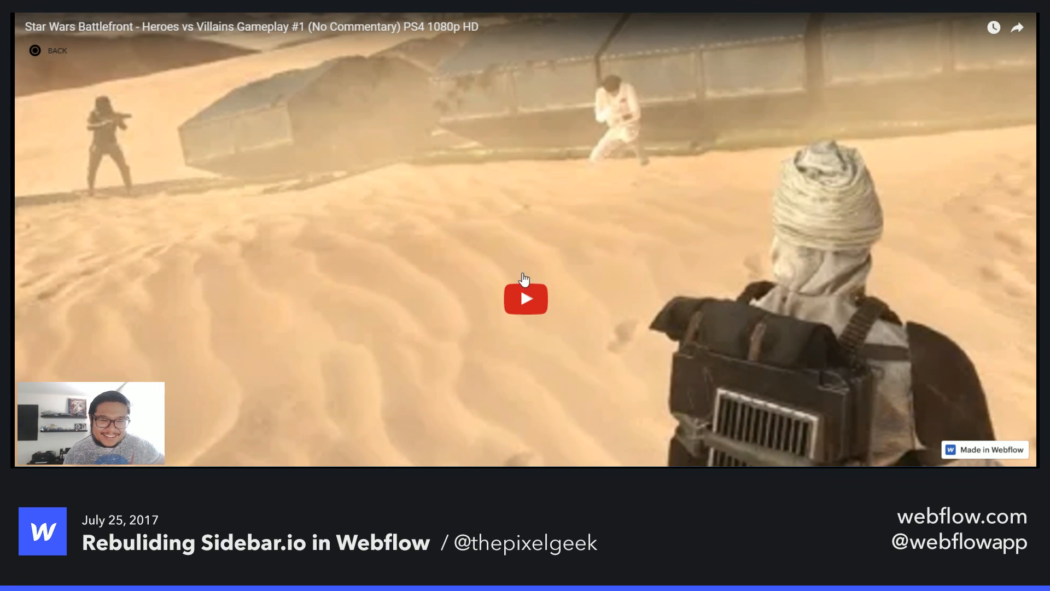
left_click(520, 298)
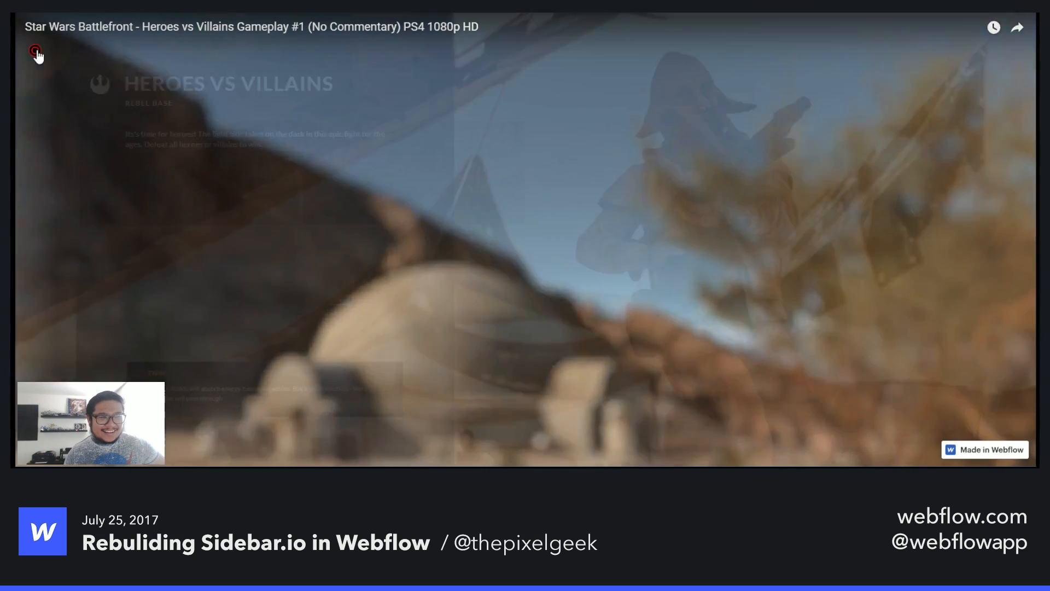
left_click(36, 52)
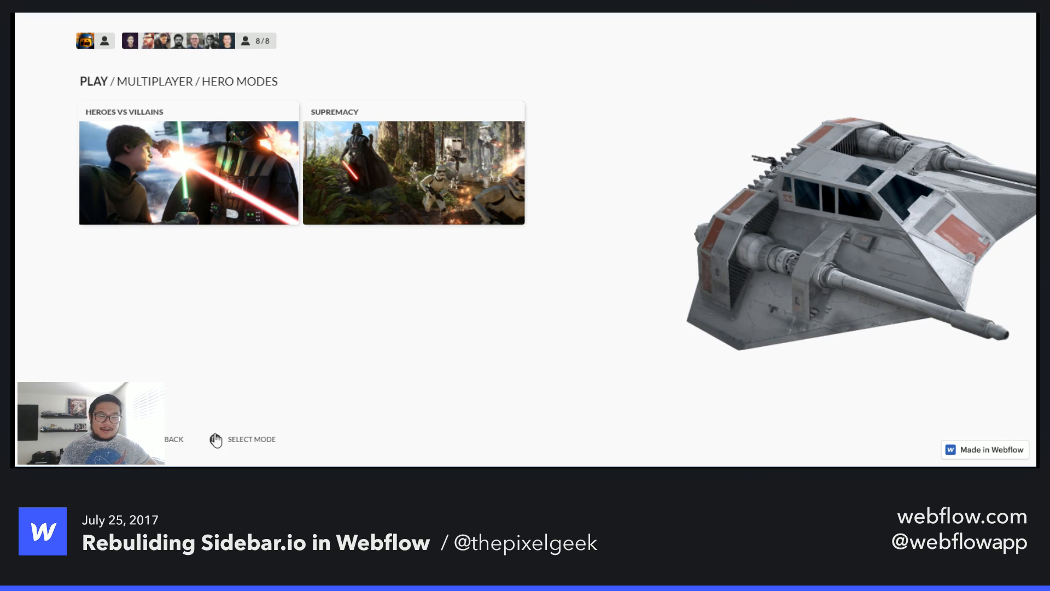
left_click(173, 440)
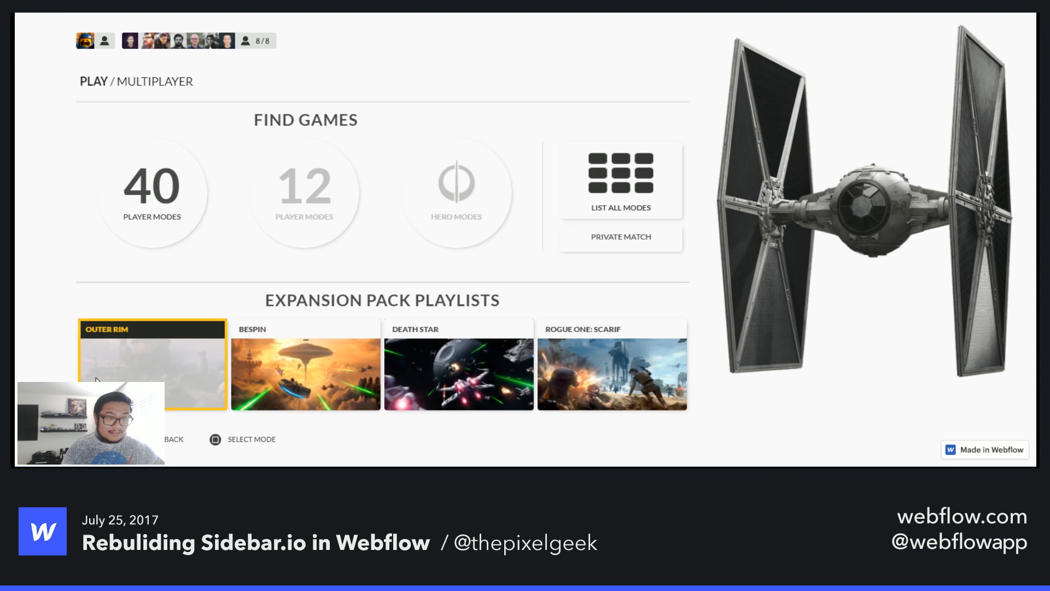
left_click(167, 449)
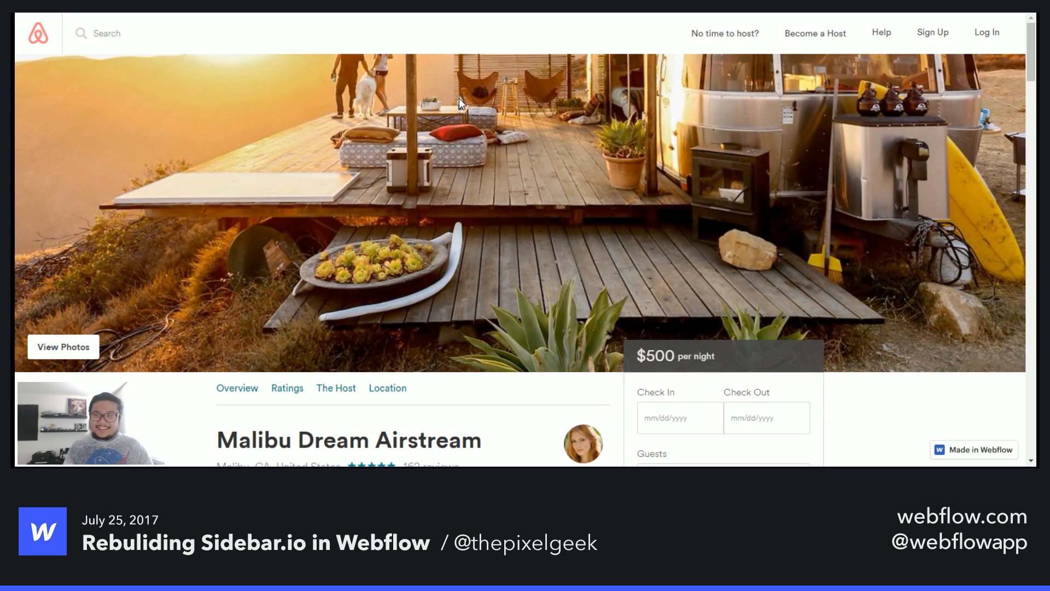
- Jump between the Malibu Dream Airstream listing's Ratings and Overview sections using its in-page navigation links
scroll(320, 261, "down", 3)
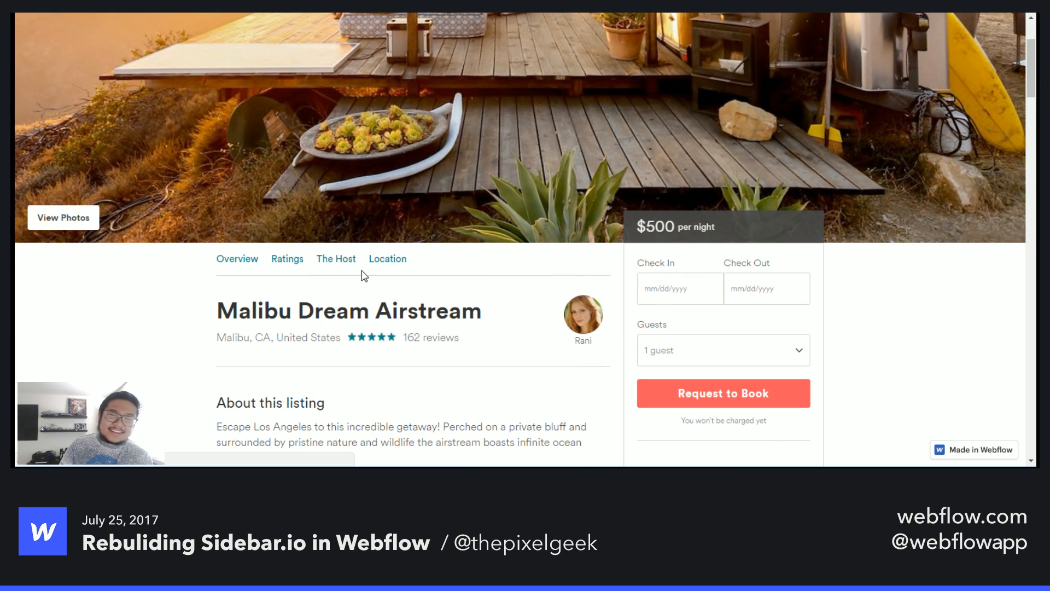
scroll(364, 273, "up", 3)
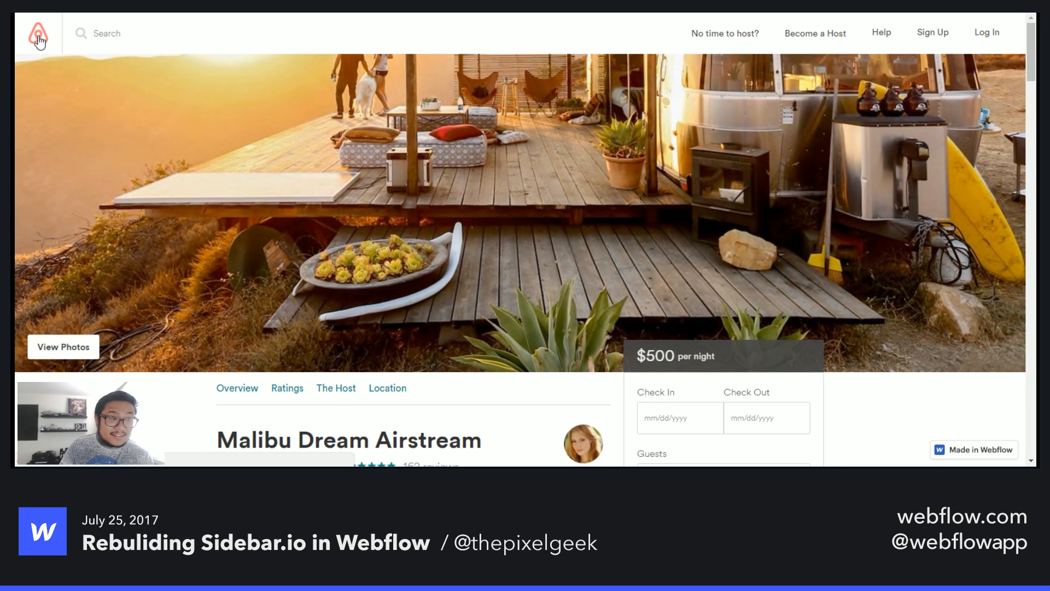
scroll(586, 297, "down", 3)
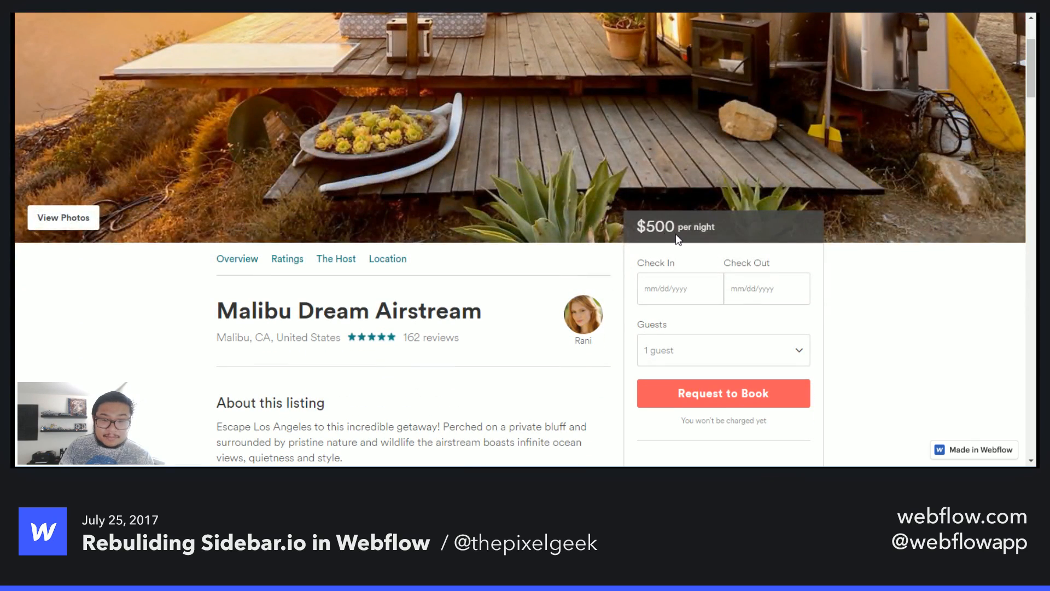
left_click(280, 261)
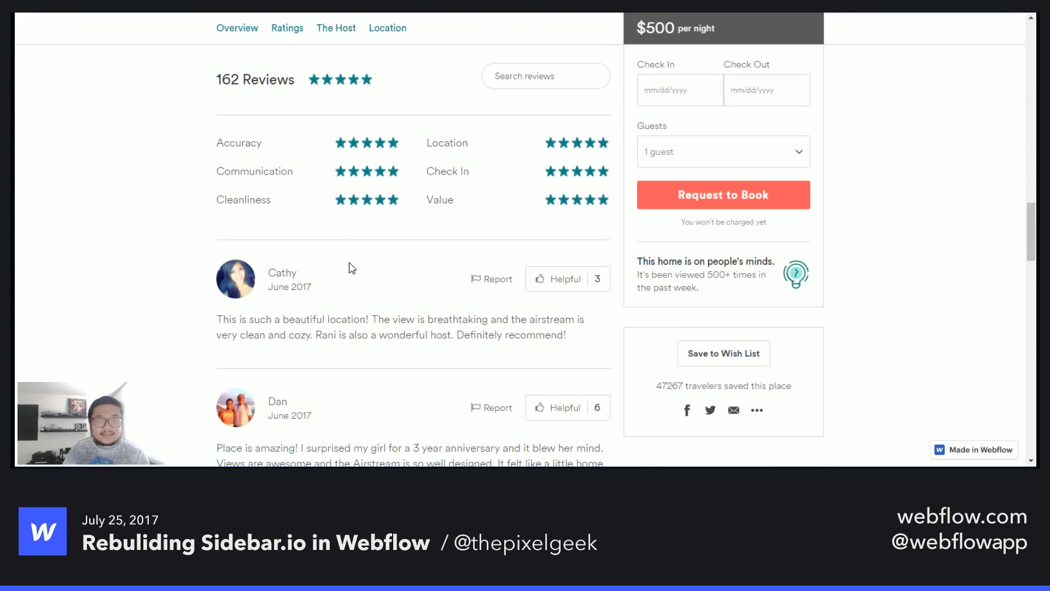
scroll(339, 253, "up", 15)
scroll(341, 258, "down", 6)
left_click(230, 129)
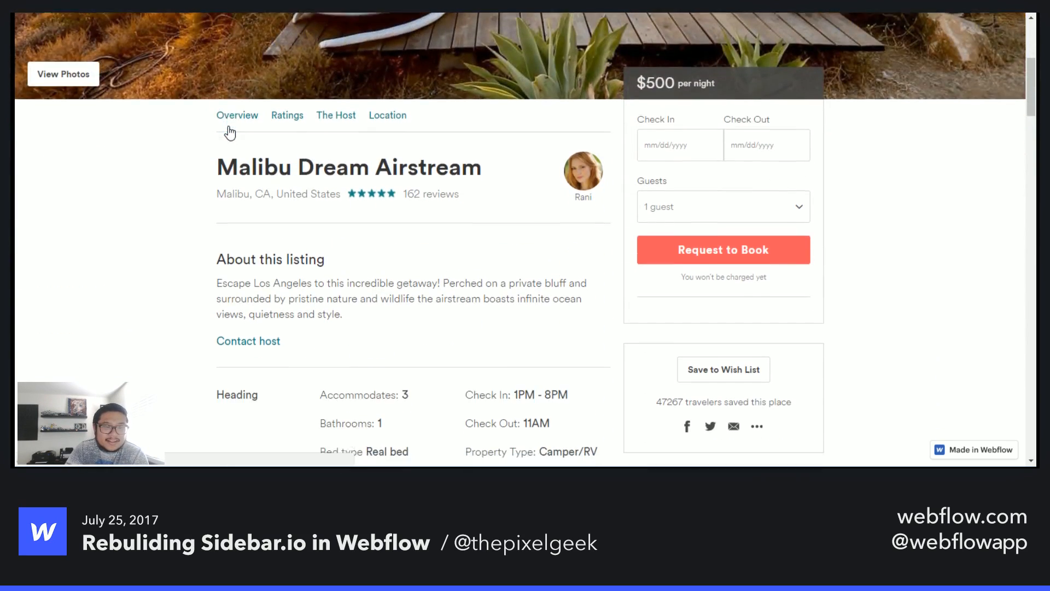
- Scroll through the listing's details, prices, description, reviews and neighborhood map down to Similar Listings
scroll(350, 273, "down", 6)
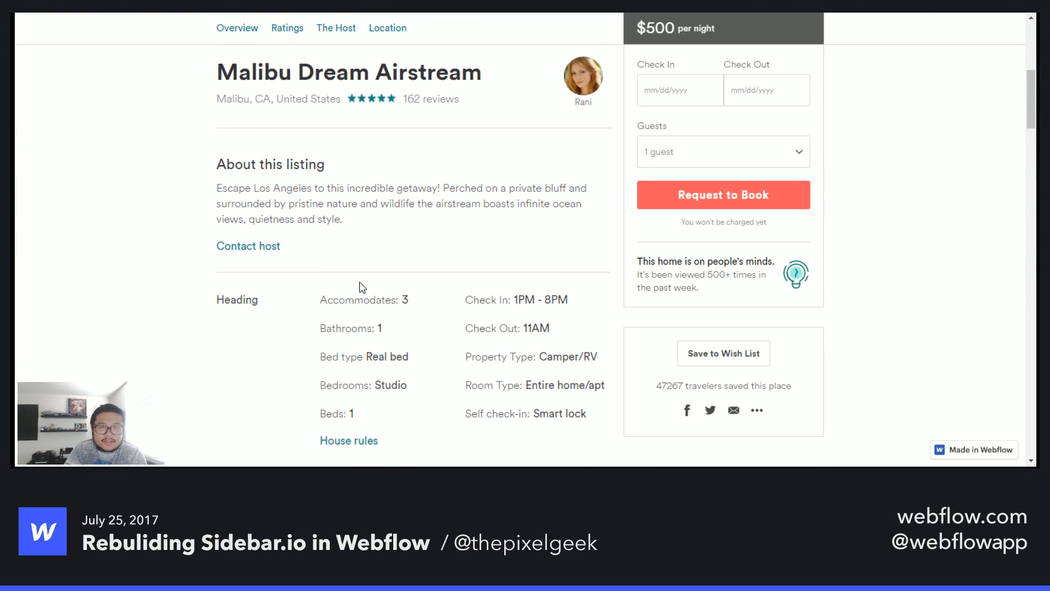
scroll(357, 328, "up", 9)
scroll(357, 329, "down", 4)
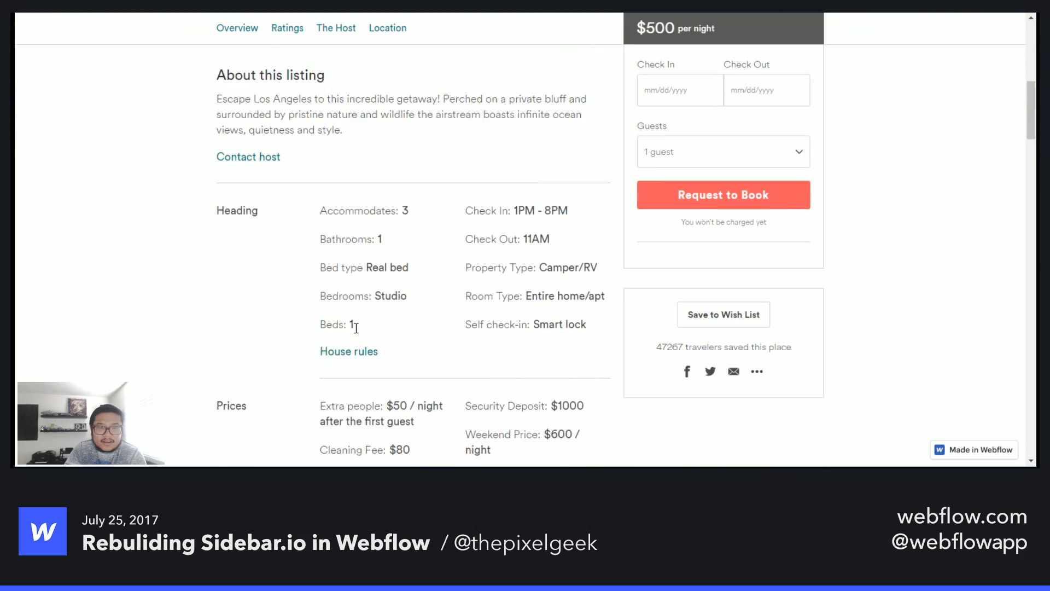
scroll(356, 328, "up", 4)
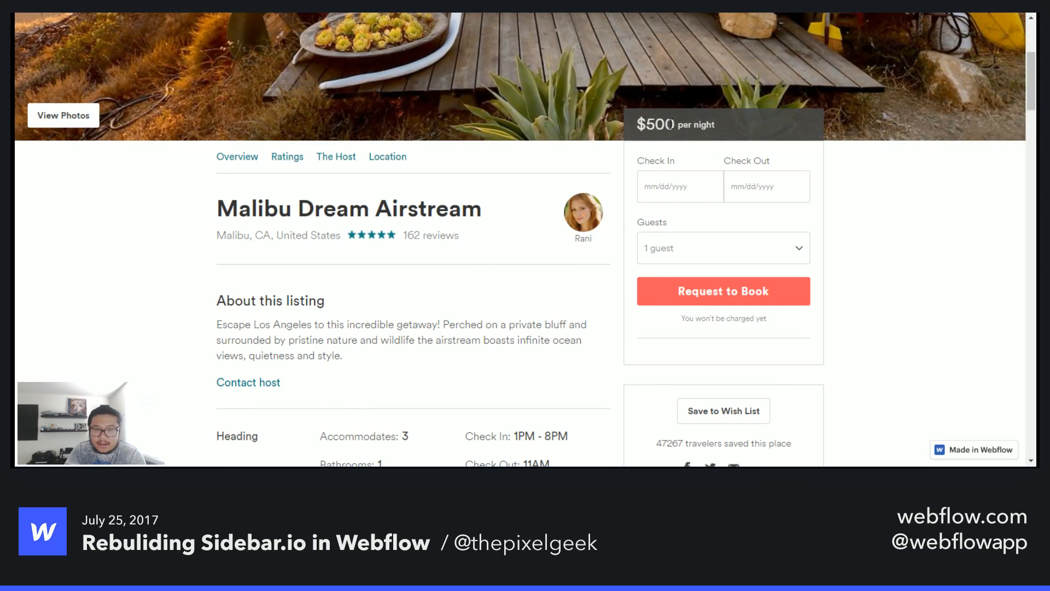
scroll(446, 322, "down", 10)
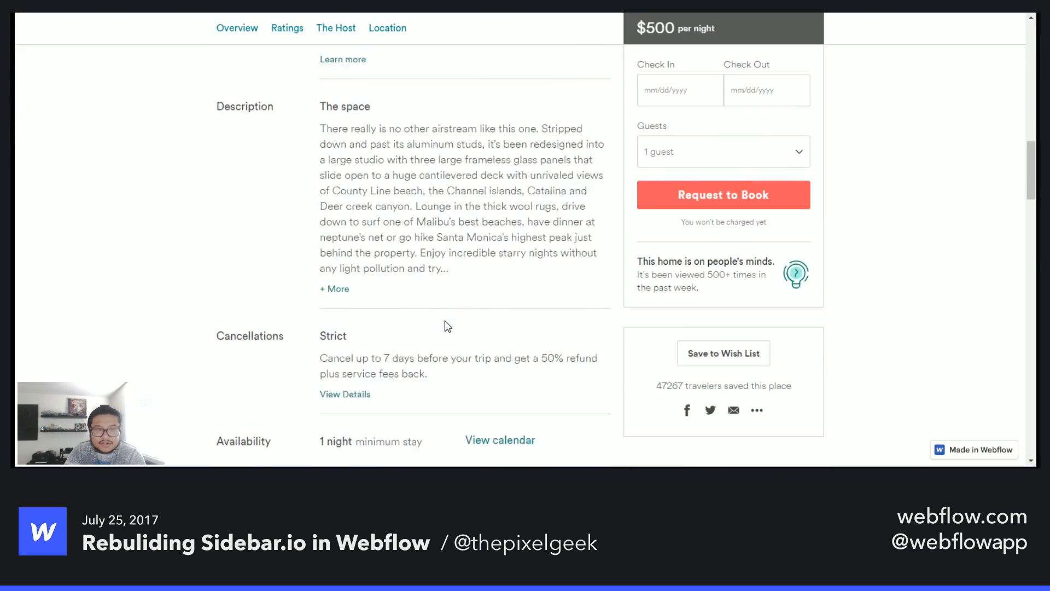
scroll(447, 324, "up", 6)
scroll(446, 325, "up", 5)
scroll(446, 322, "down", 9)
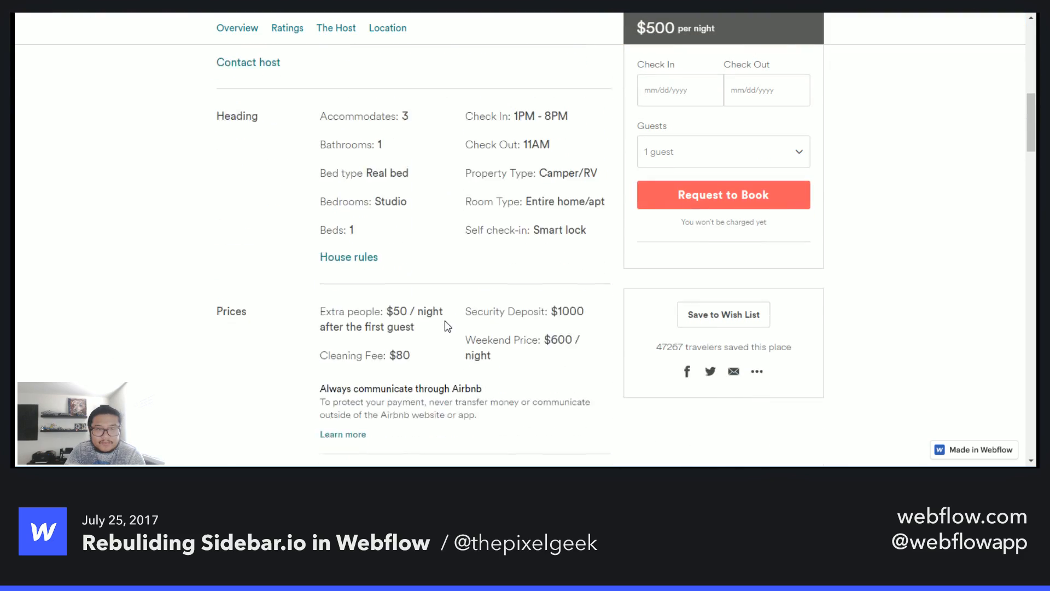
scroll(446, 324, "down", 2)
scroll(446, 327, "up", 11)
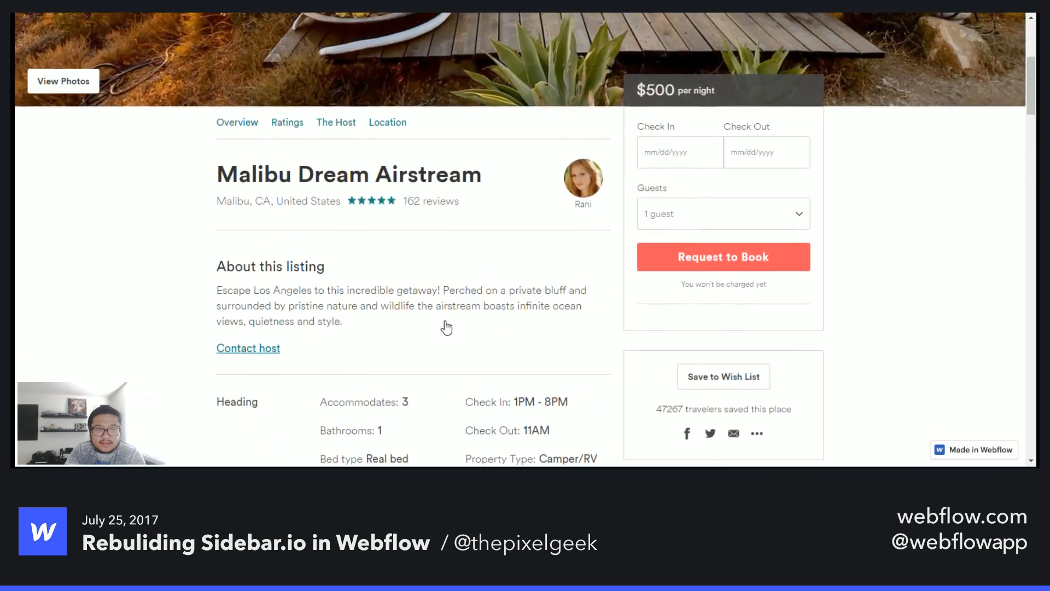
scroll(418, 307, "down", 12)
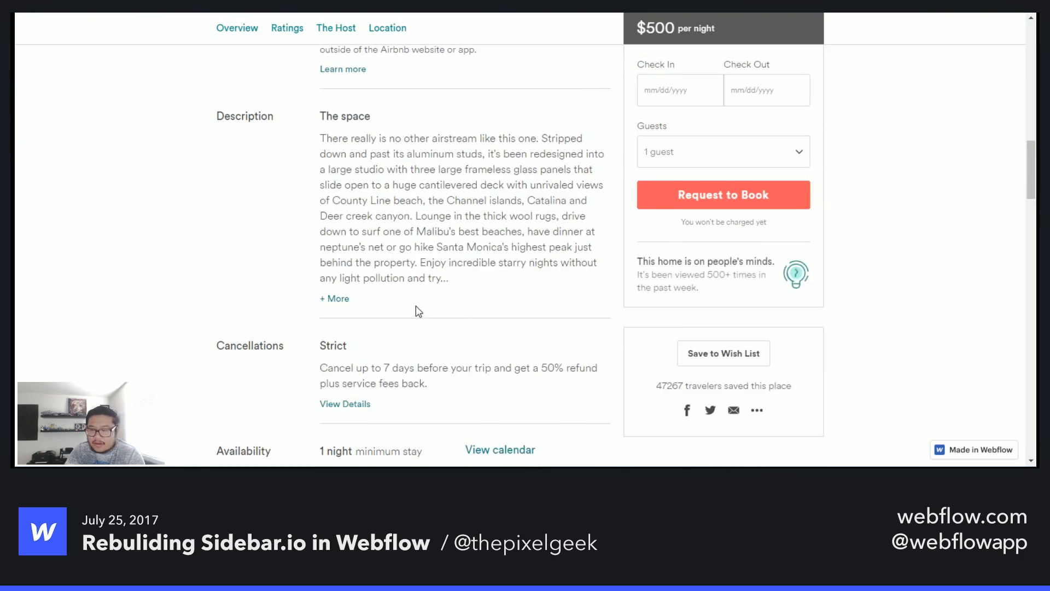
scroll(418, 309, "up", 6)
scroll(416, 306, "up", 6)
scroll(417, 306, "down", 2)
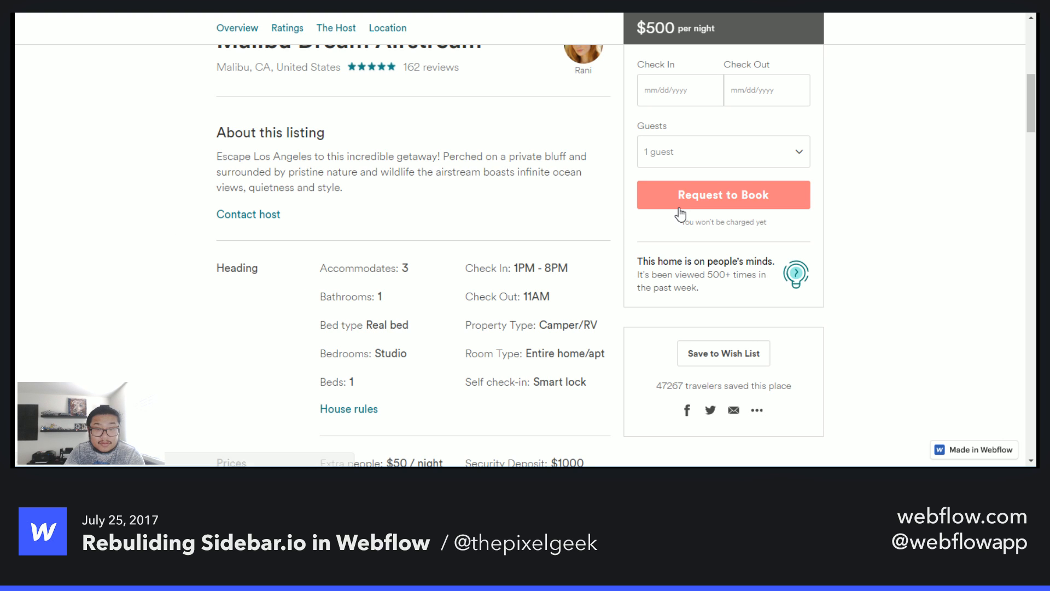
scroll(613, 345, "down", 3)
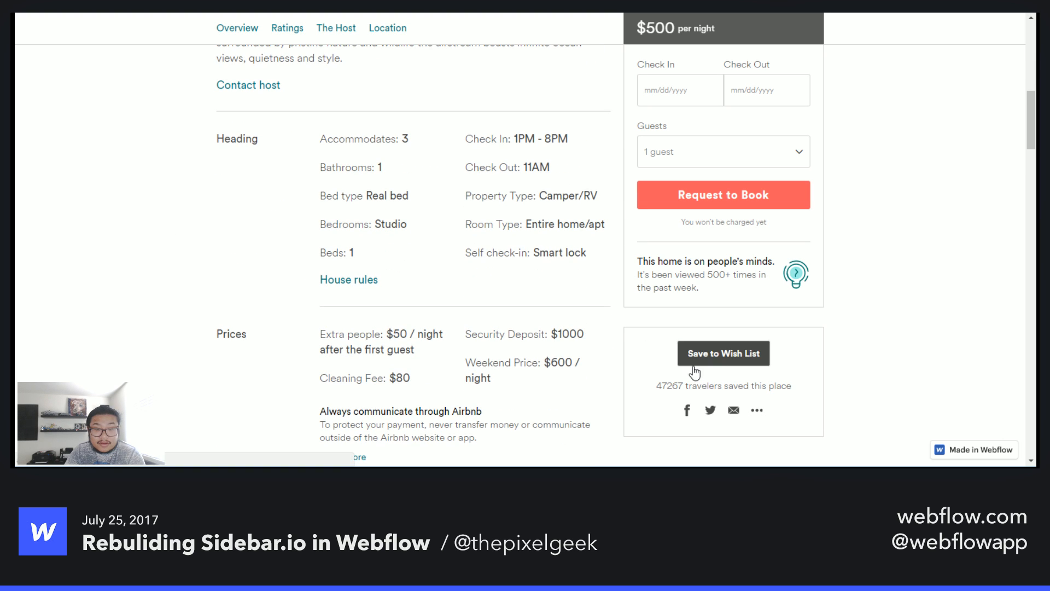
scroll(462, 362, "down", 1)
scroll(461, 362, "down", 12)
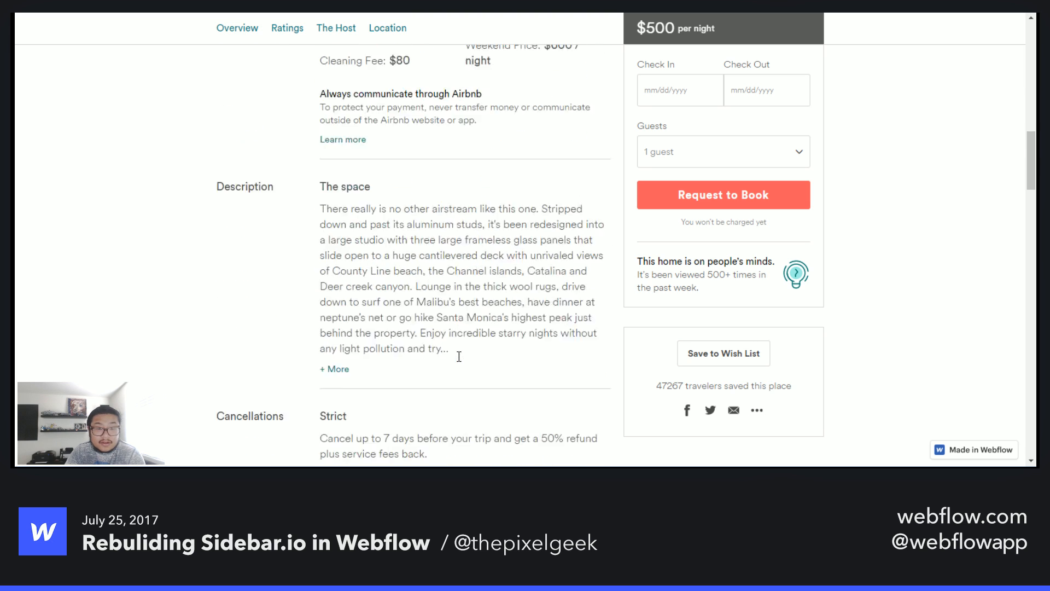
scroll(459, 351, "down", 15)
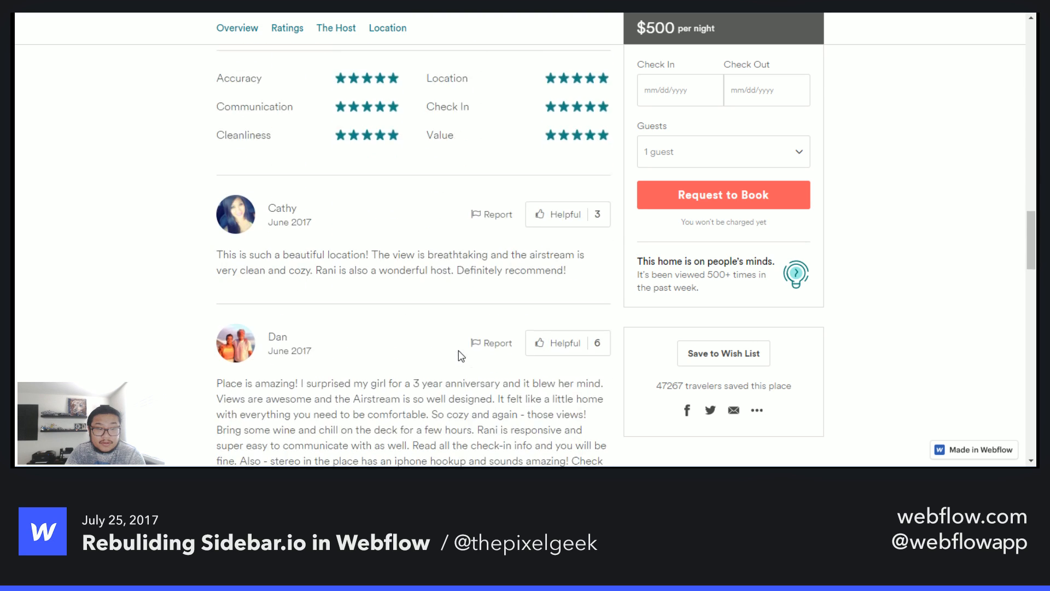
scroll(459, 356, "down", 4)
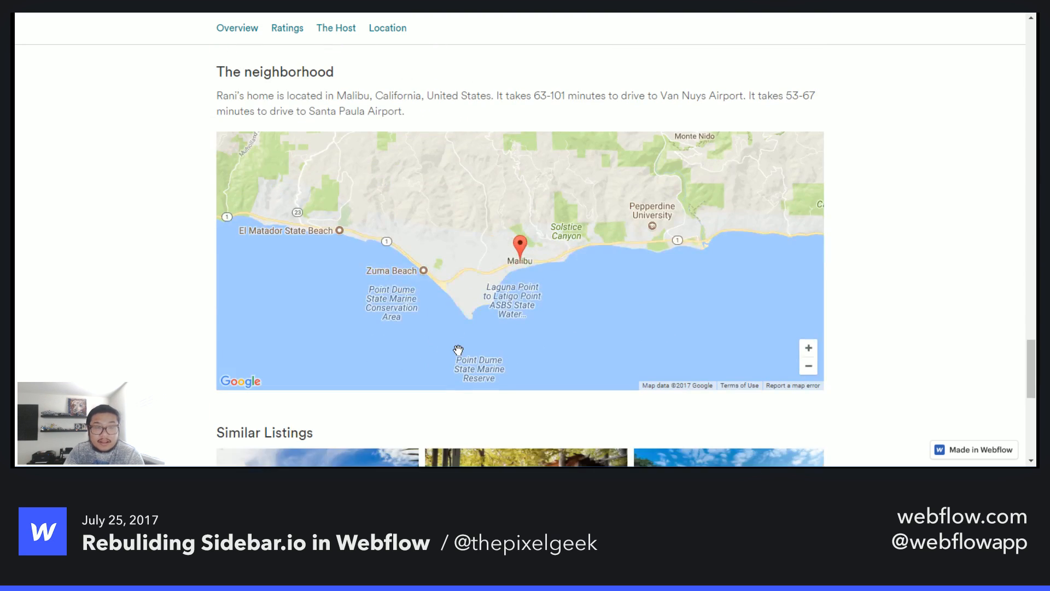
scroll(905, 352, "down", 7)
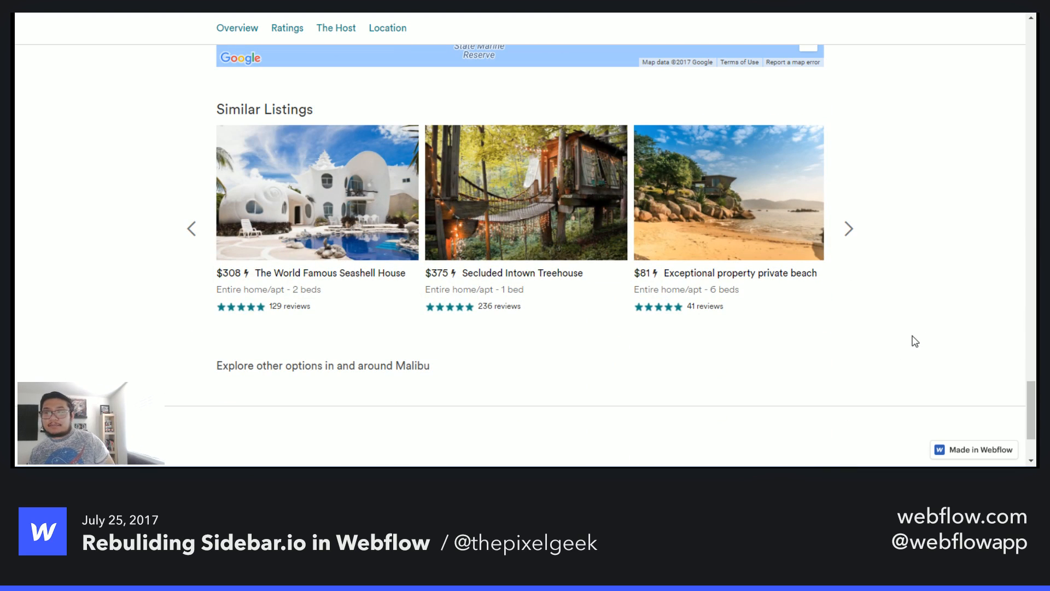
- Advance the Similar Listings carousel three times, then scroll back up to the top of the listing
left_click(850, 229)
left_click(849, 230)
left_click(849, 230)
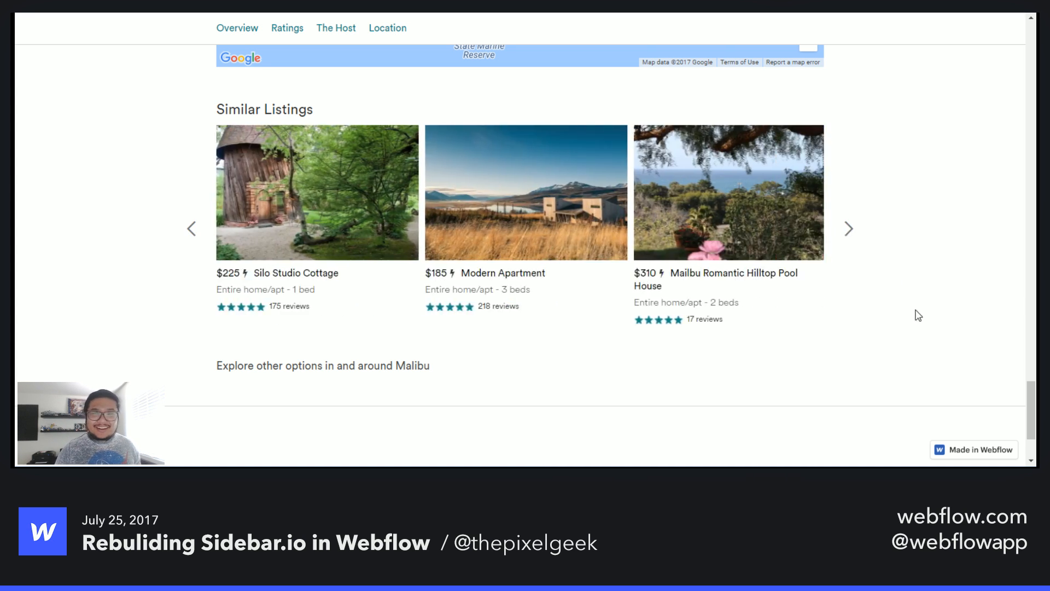
scroll(921, 321, "up", 10)
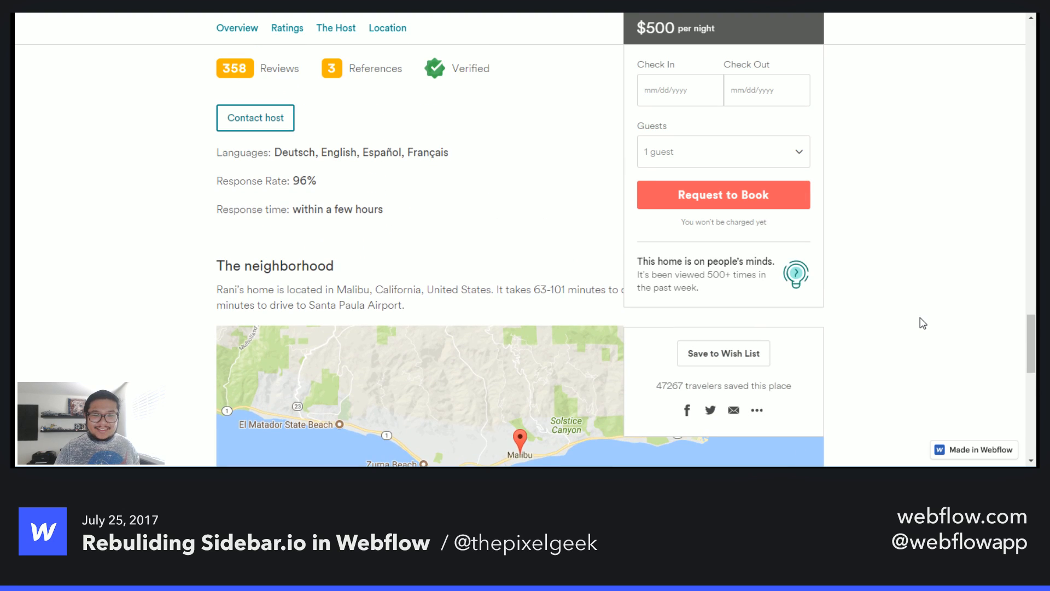
scroll(923, 324, "down", 5)
scroll(924, 323, "up", 8)
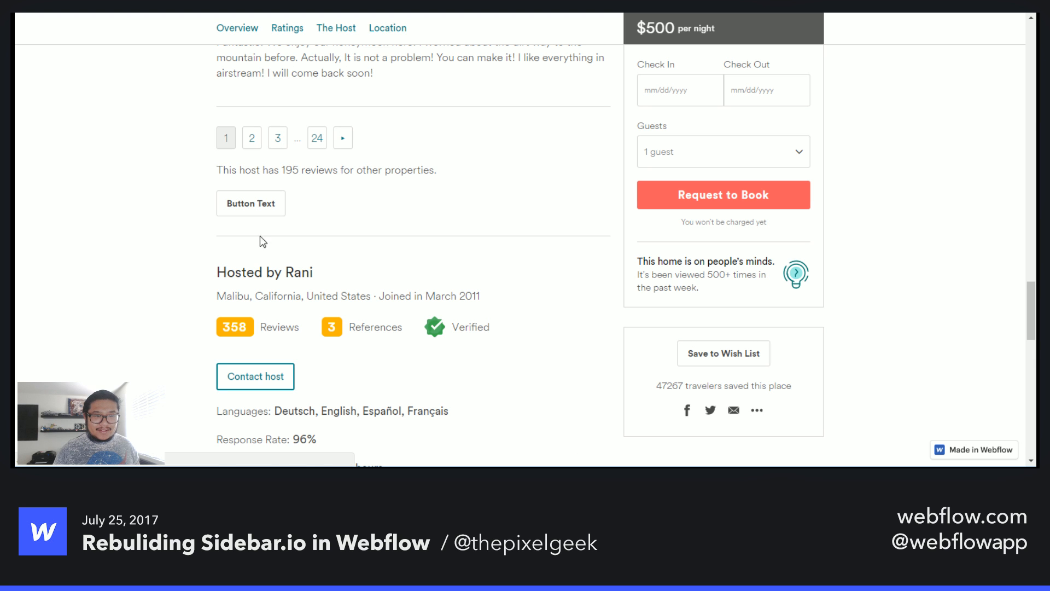
scroll(535, 410, "up", 5)
scroll(535, 410, "up", 10)
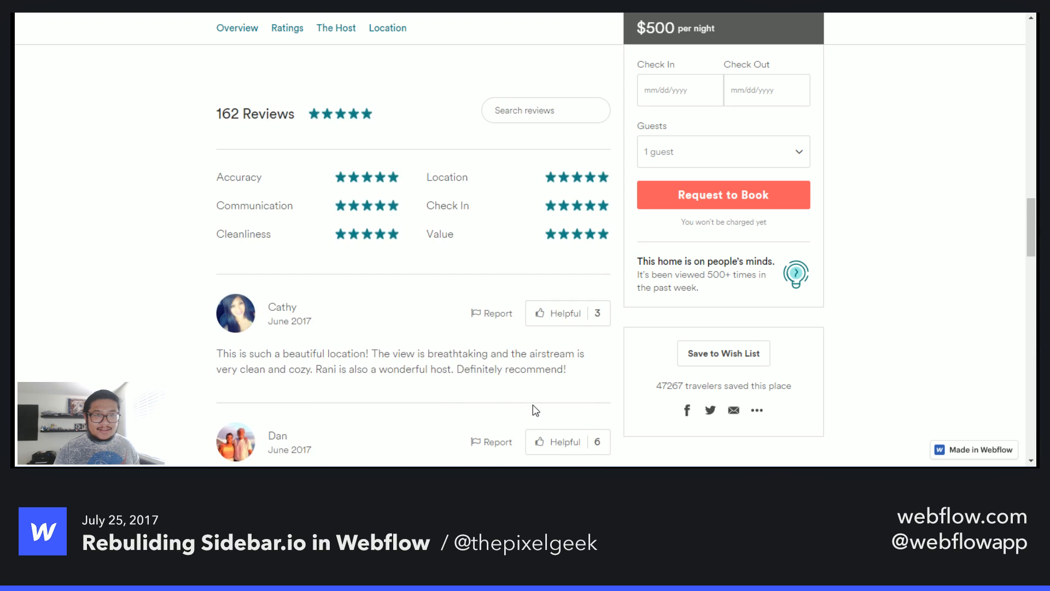
scroll(535, 410, "up", 10)
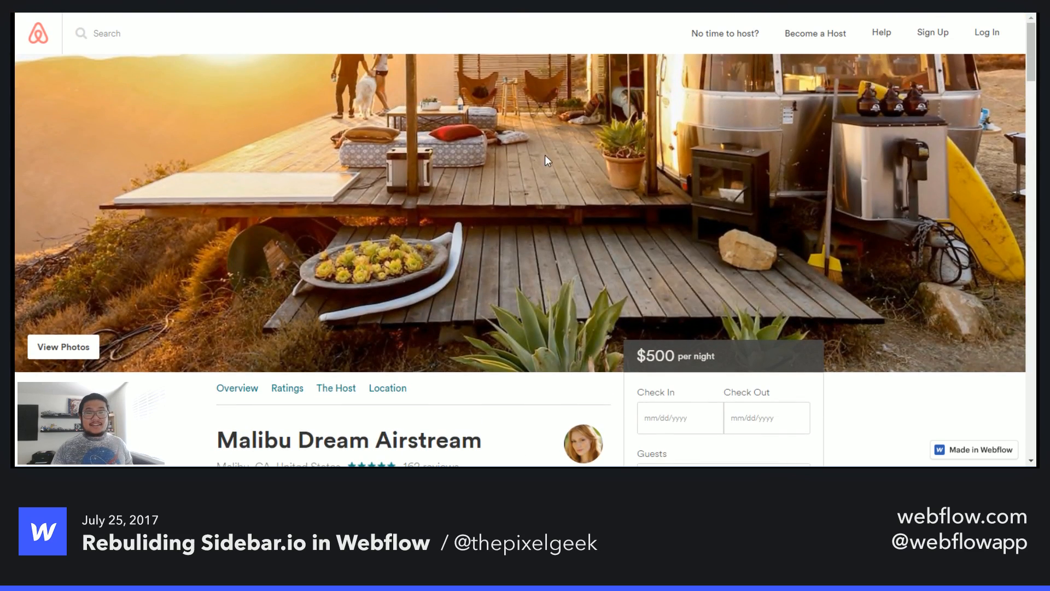
- Open the browser's responsive device view for the page and widen the viewport to 1227 pixels
right_click(564, 146)
left_click(626, 324)
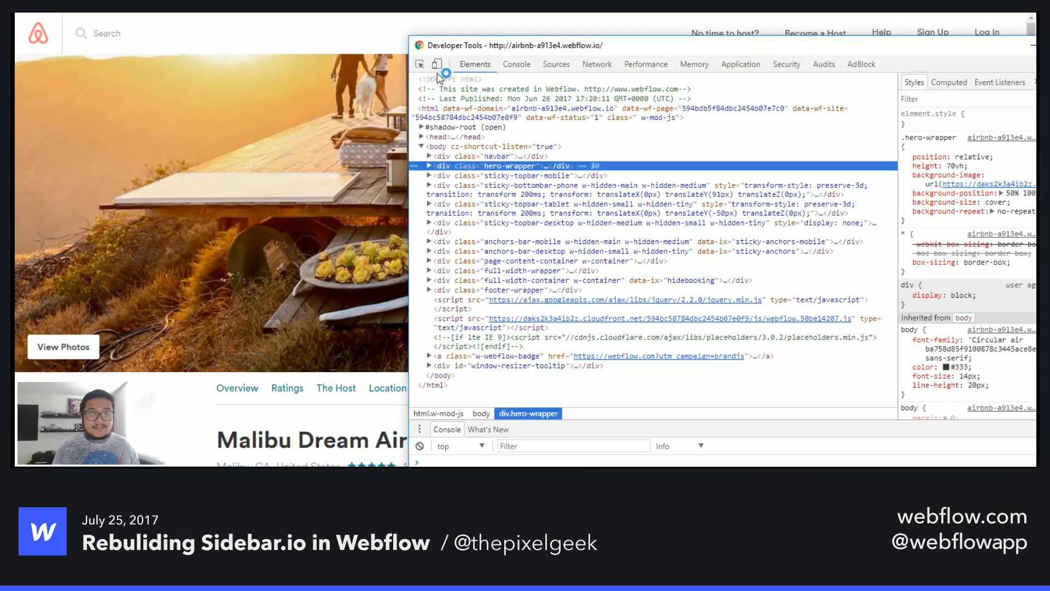
left_click(437, 71)
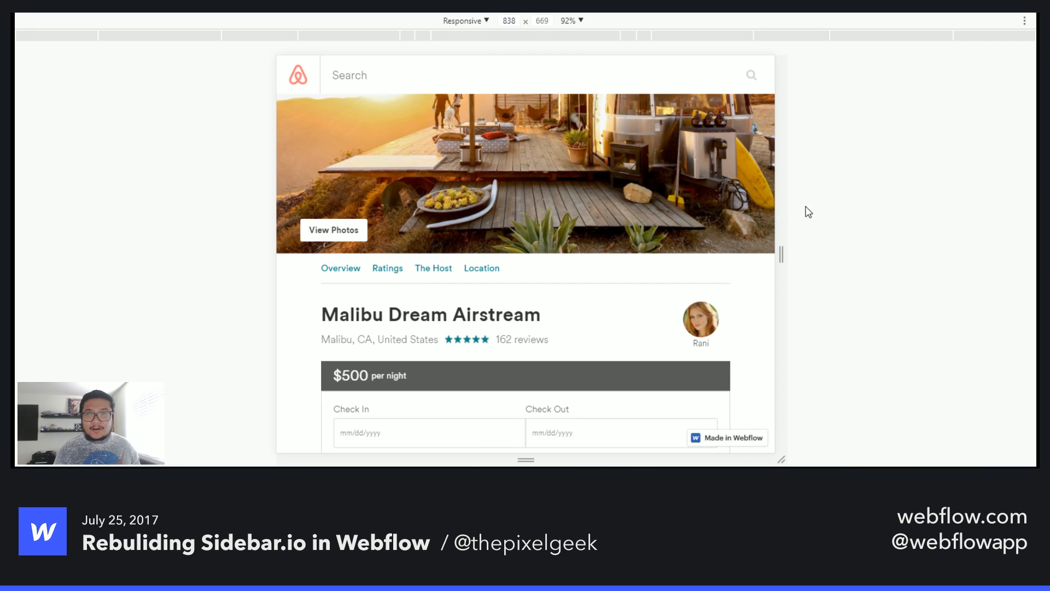
left_click_drag(782, 258, 899, 256)
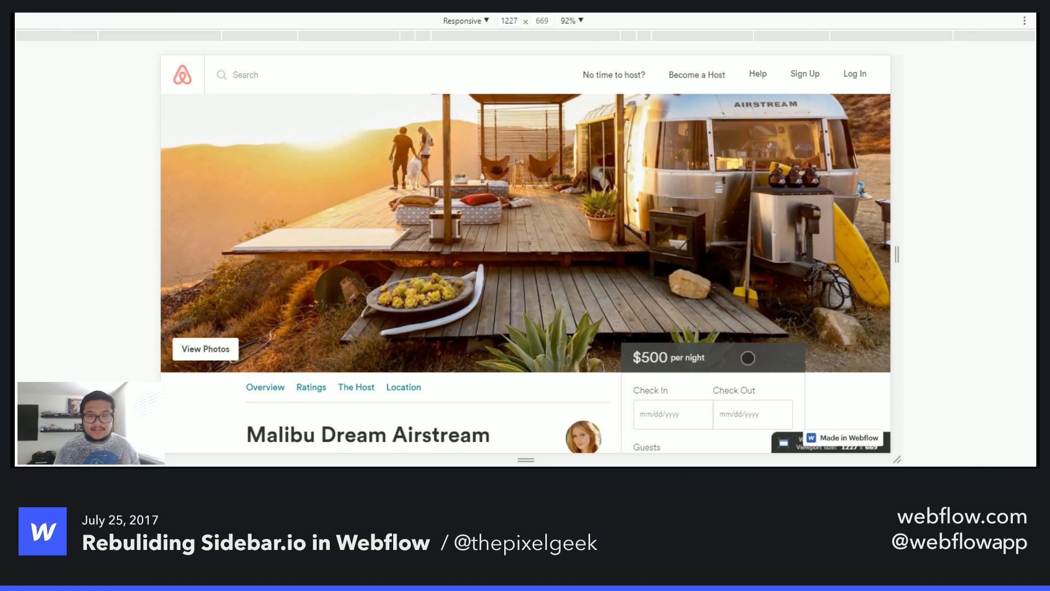
- Scroll the page at that width, then narrow the responsive viewport to 884 pixels
scroll(748, 358, "down", 10)
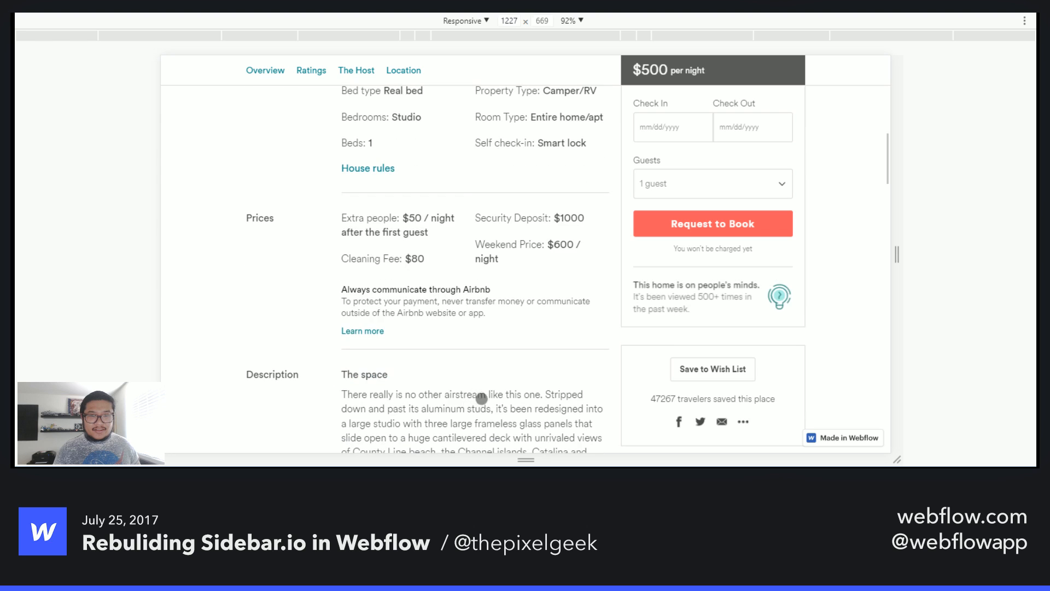
scroll(481, 398, "down", 6)
left_click_drag(897, 253, 793, 245)
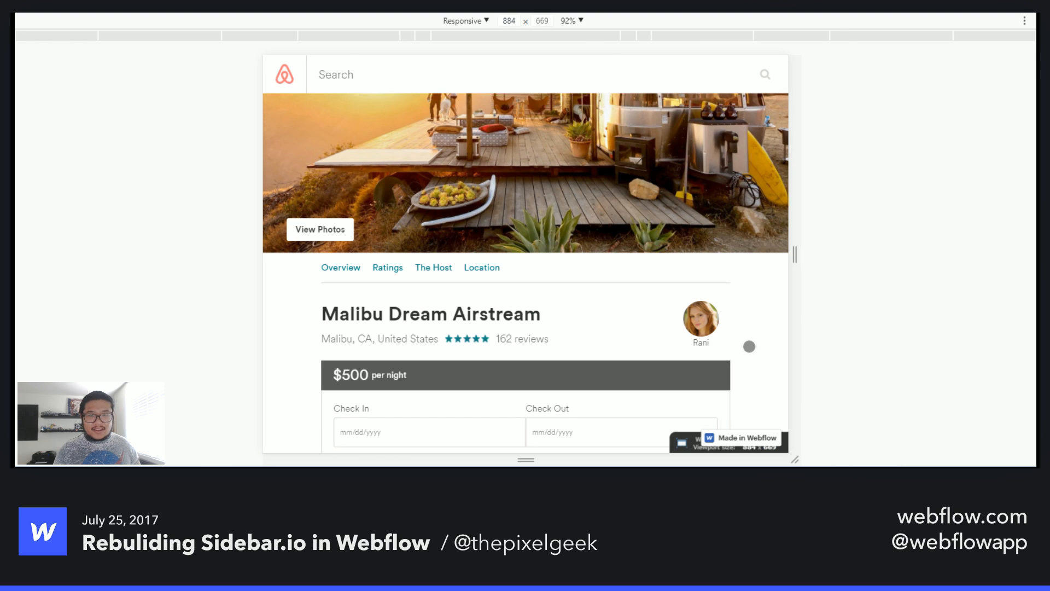
- Scroll through the tablet-width layout down to the neighborhood map and back up to the top
scroll(750, 346, "down", 10)
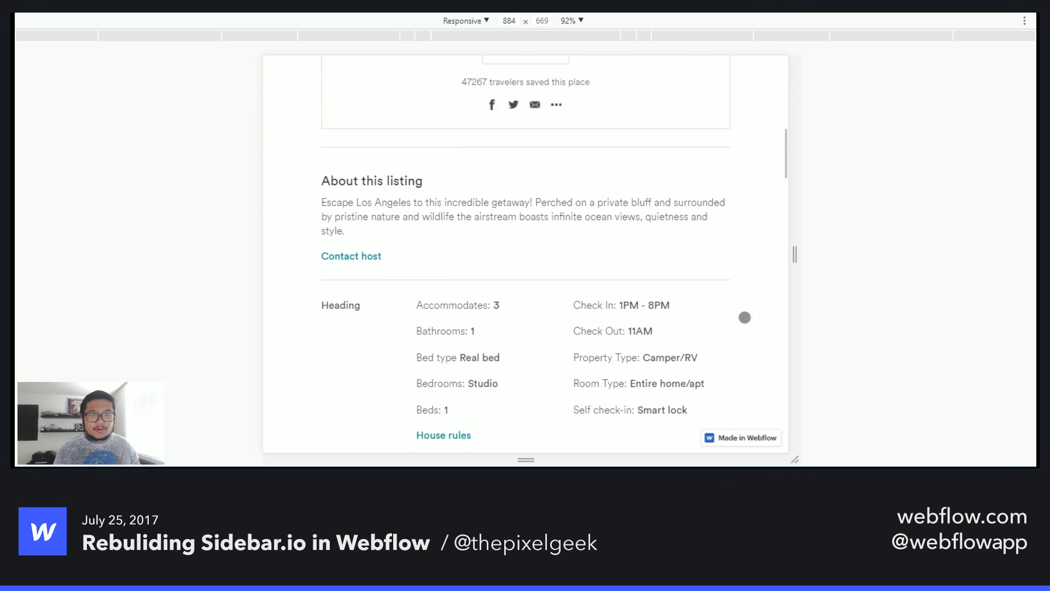
scroll(745, 318, "down", 10)
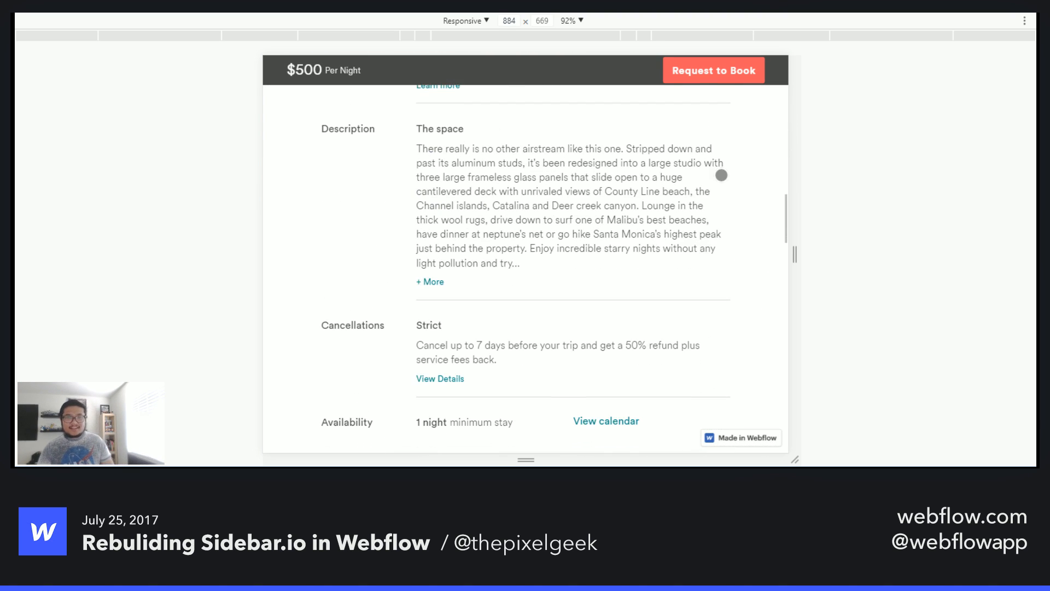
scroll(722, 175, "down", 5)
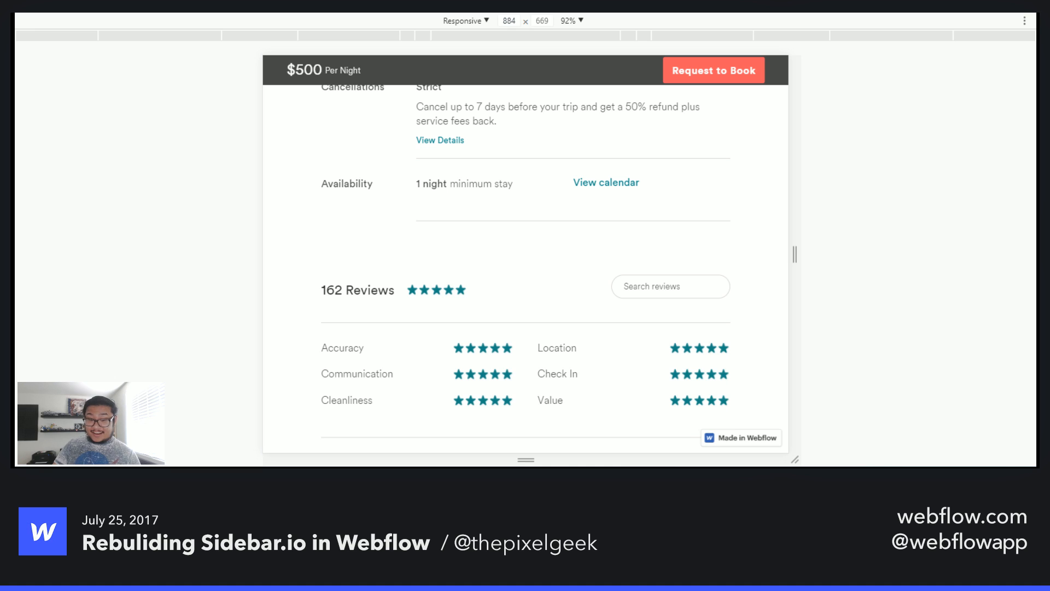
left_click_drag(687, 347, 683, 183)
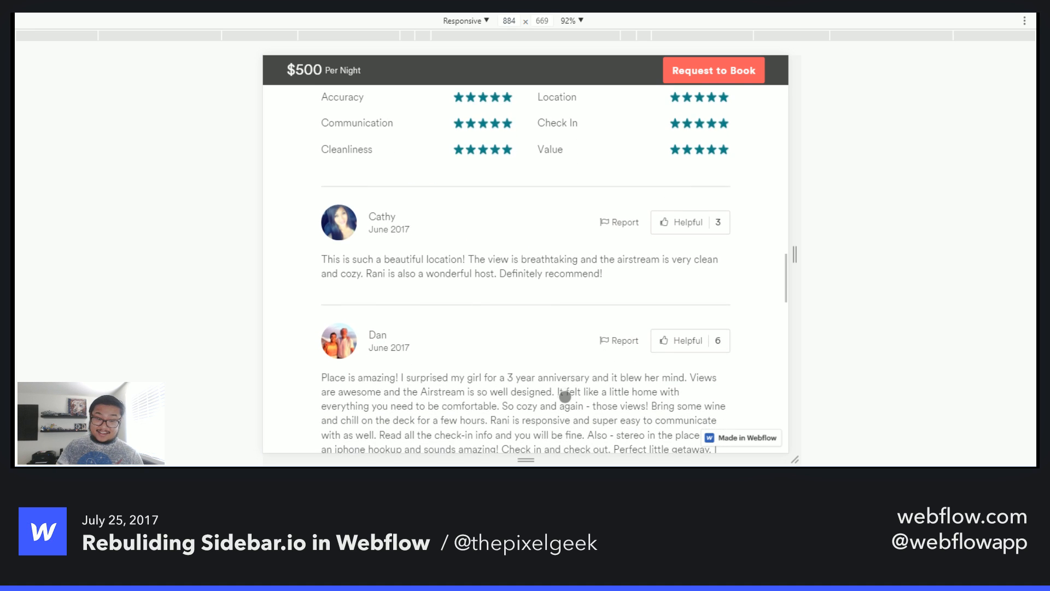
left_click_drag(544, 444, 543, 249)
left_click_drag(527, 444, 537, 196)
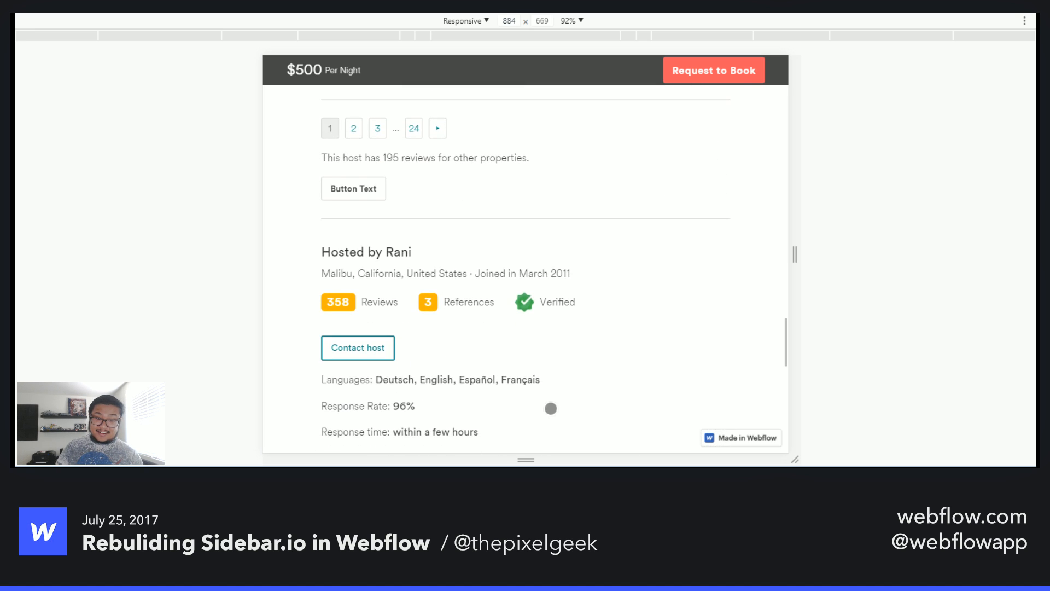
left_click_drag(549, 406, 588, 426)
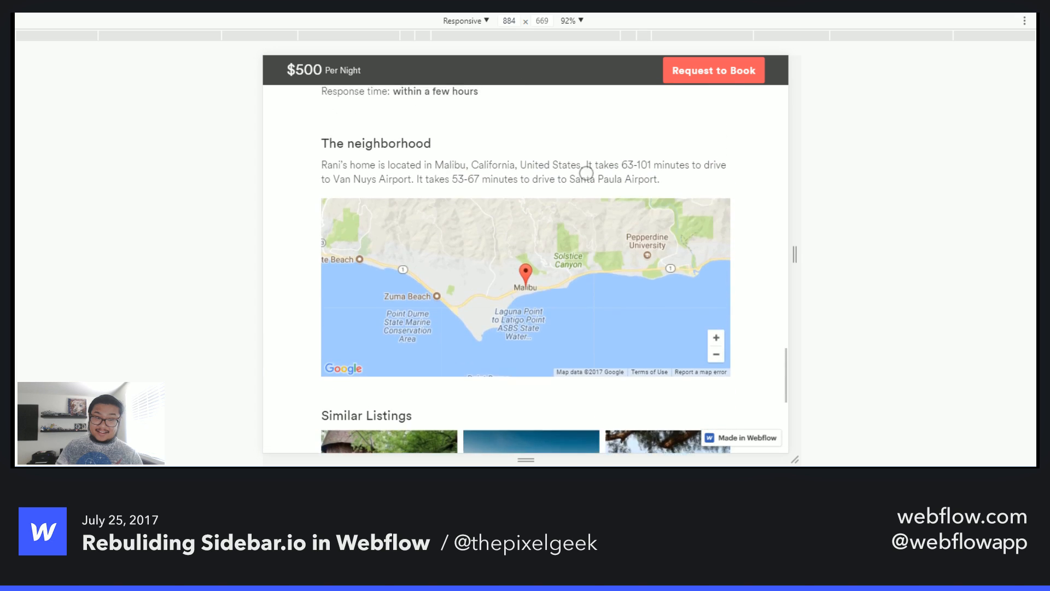
left_click_drag(584, 171, 591, 419)
left_click_drag(593, 186, 596, 421)
left_click_drag(592, 186, 596, 419)
left_click_drag(583, 189, 588, 419)
left_click_drag(590, 189, 596, 420)
left_click_drag(594, 191, 603, 424)
left_click_drag(625, 203, 627, 159)
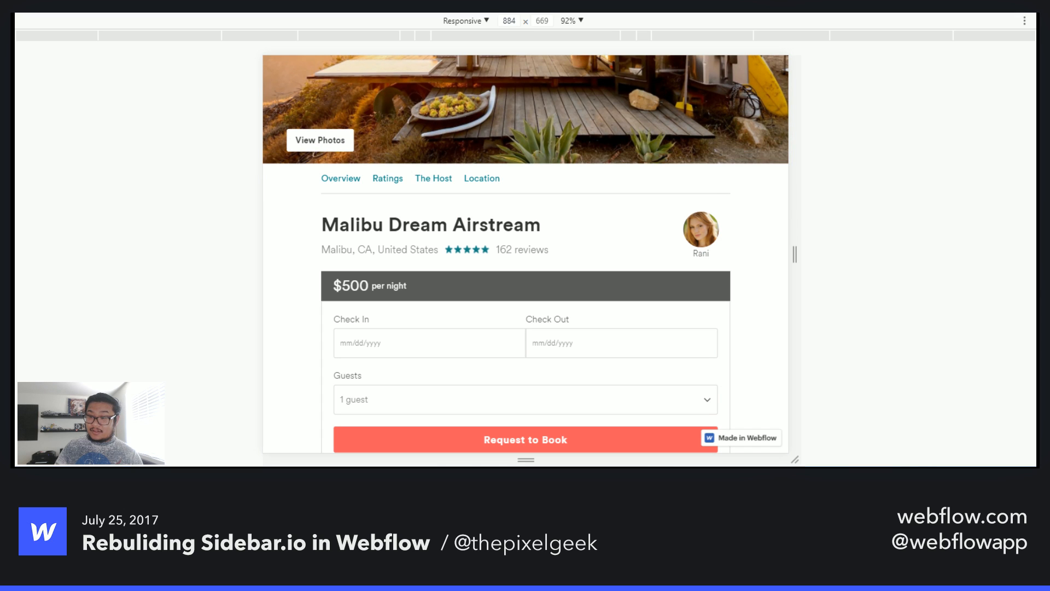
- Close the browser's responsive device view
key("ctrl+shift+m")
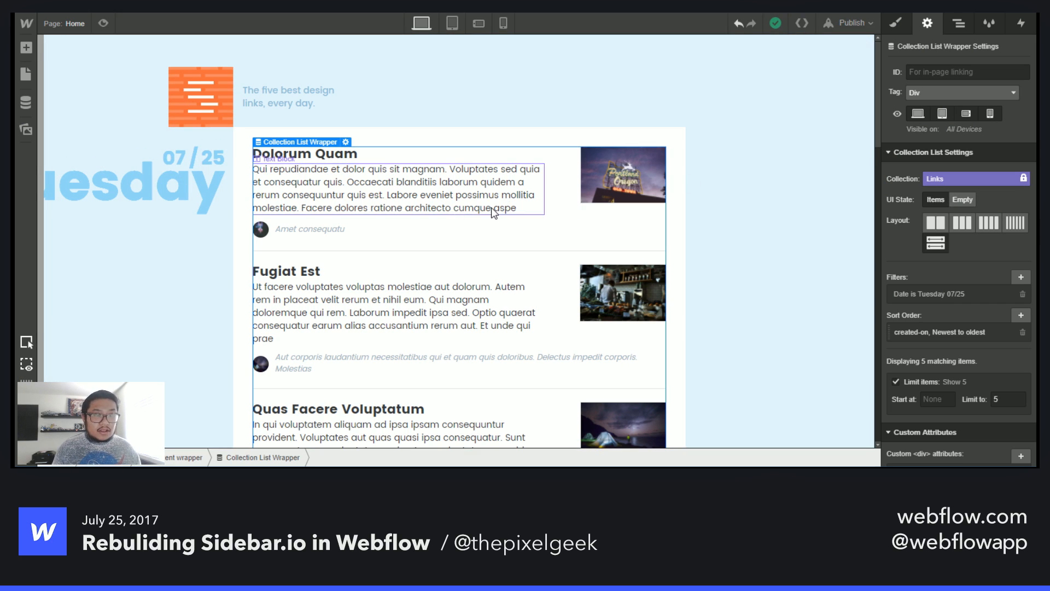
- Rename the Home page to By name
left_click(73, 20)
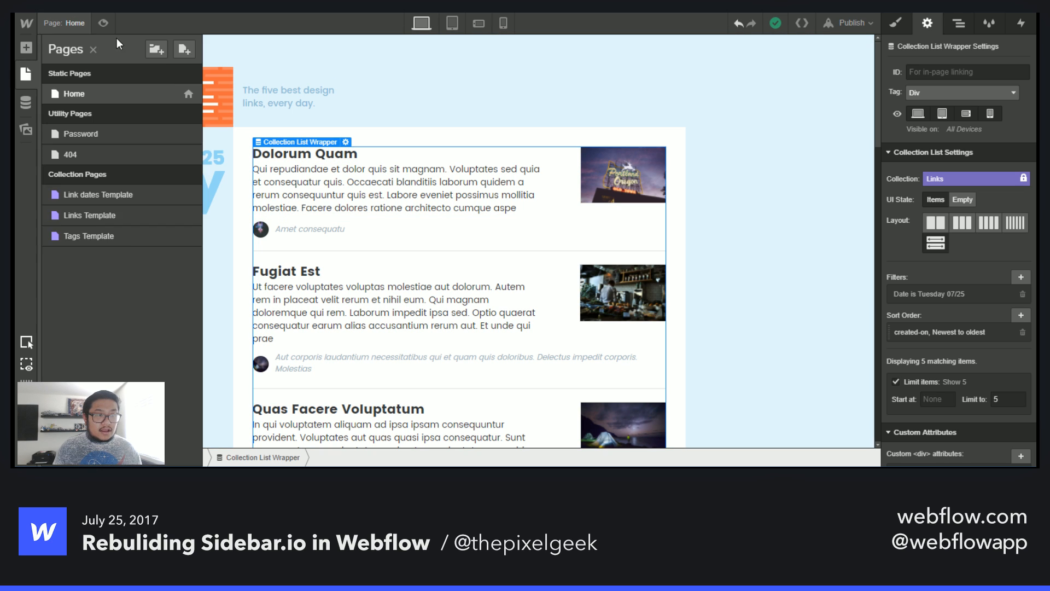
left_click(139, 195)
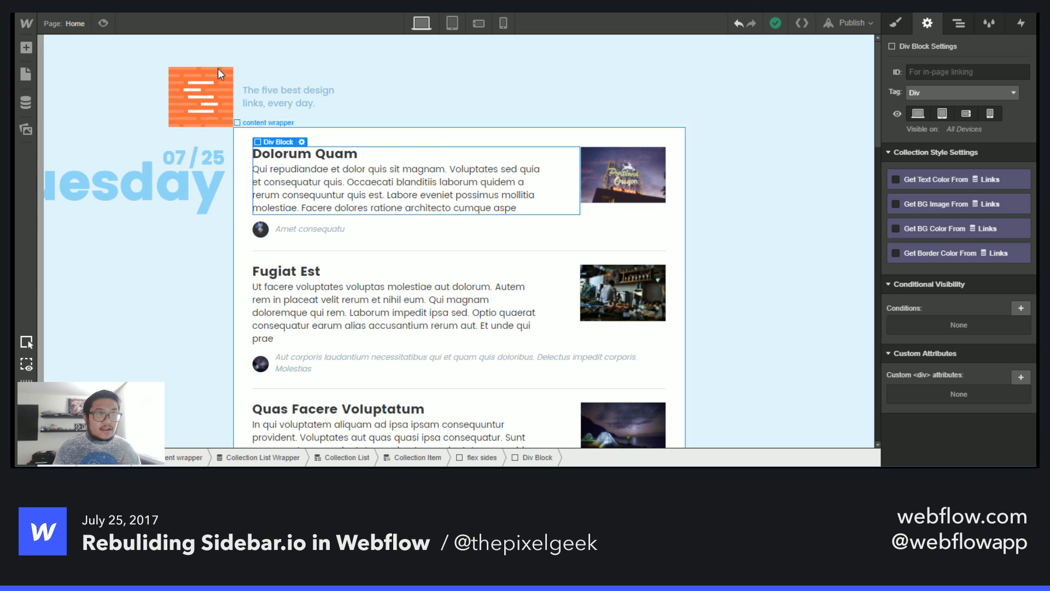
left_click(82, 31)
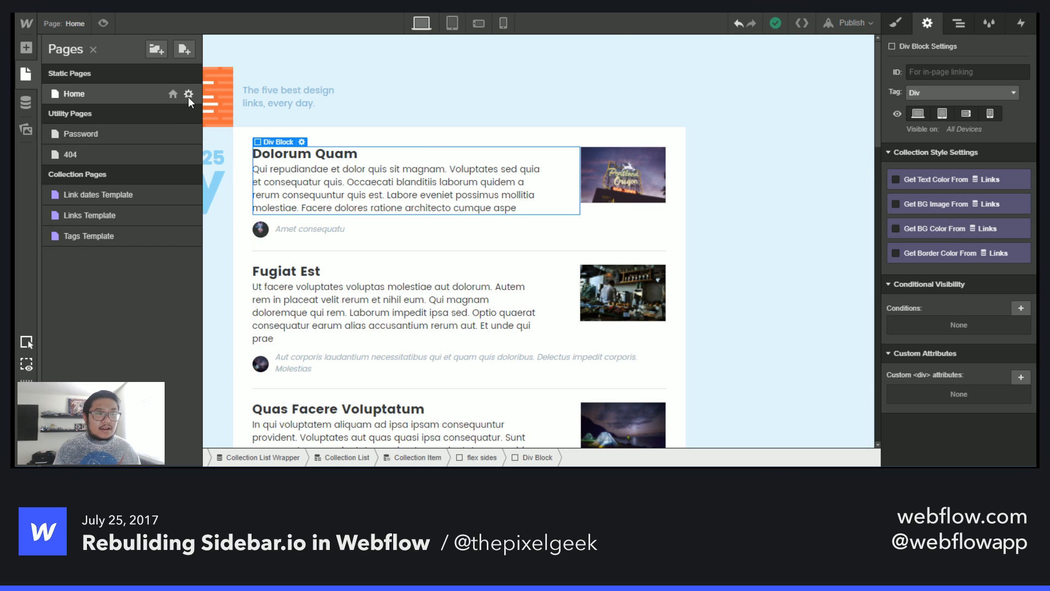
left_click(189, 94)
type("a")
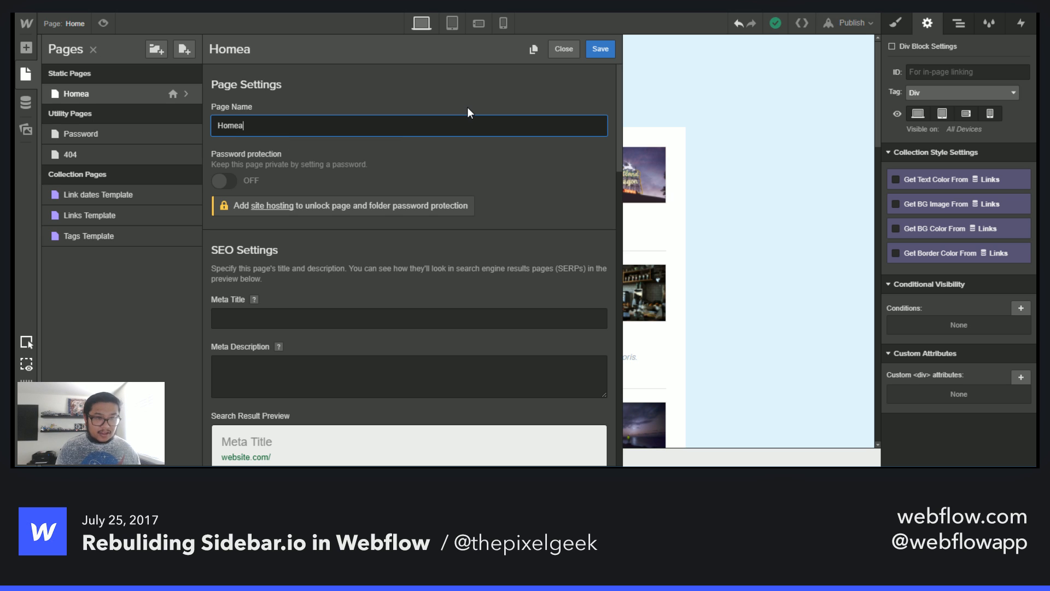
key("ctrl+a")
type("By Ds")
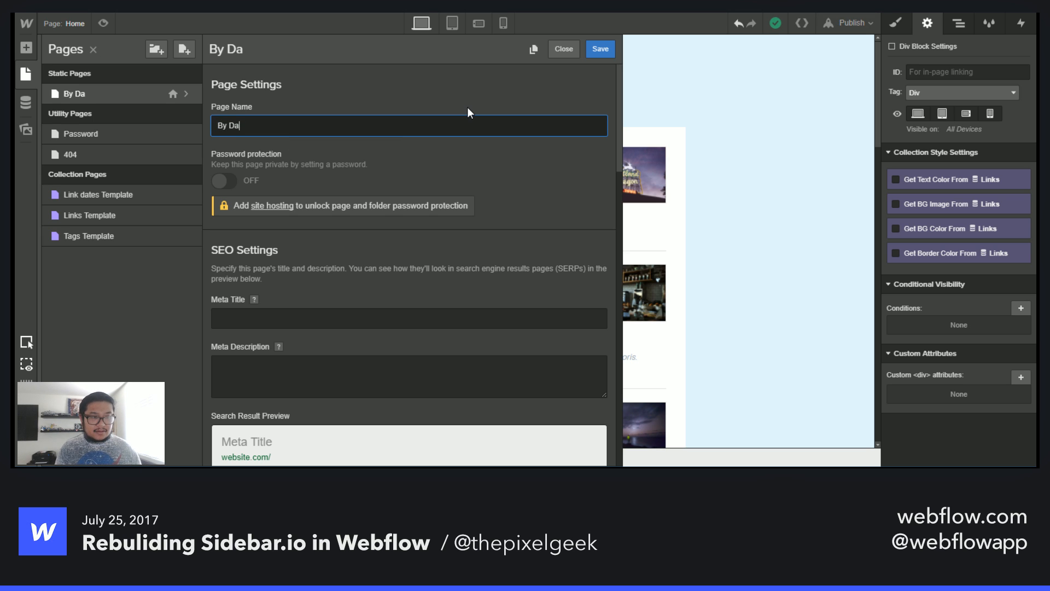
key("BackSpace")
key("BackSpace")
key("BackSpace")
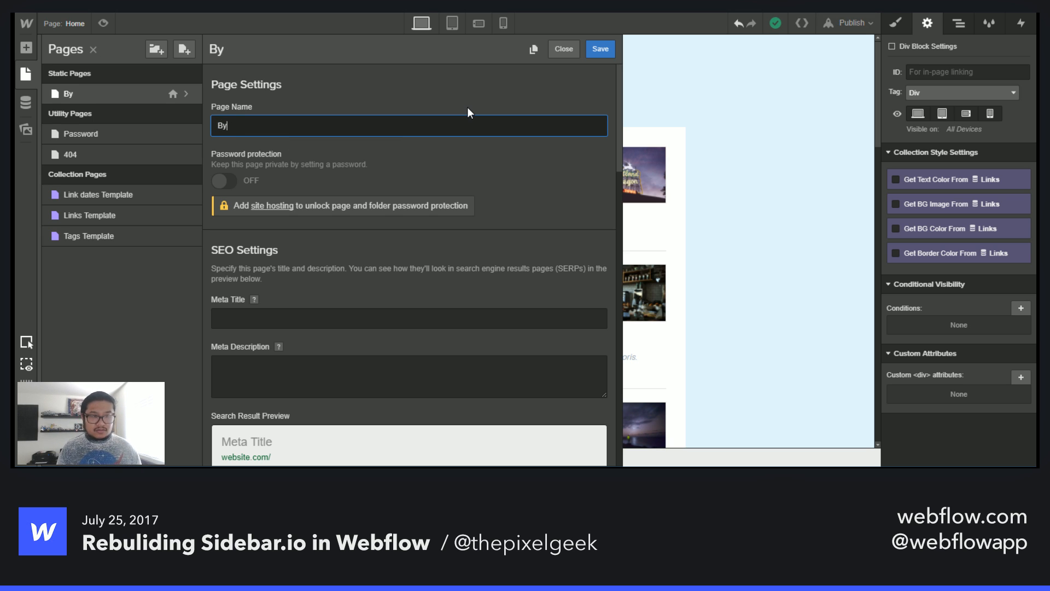
type("name")
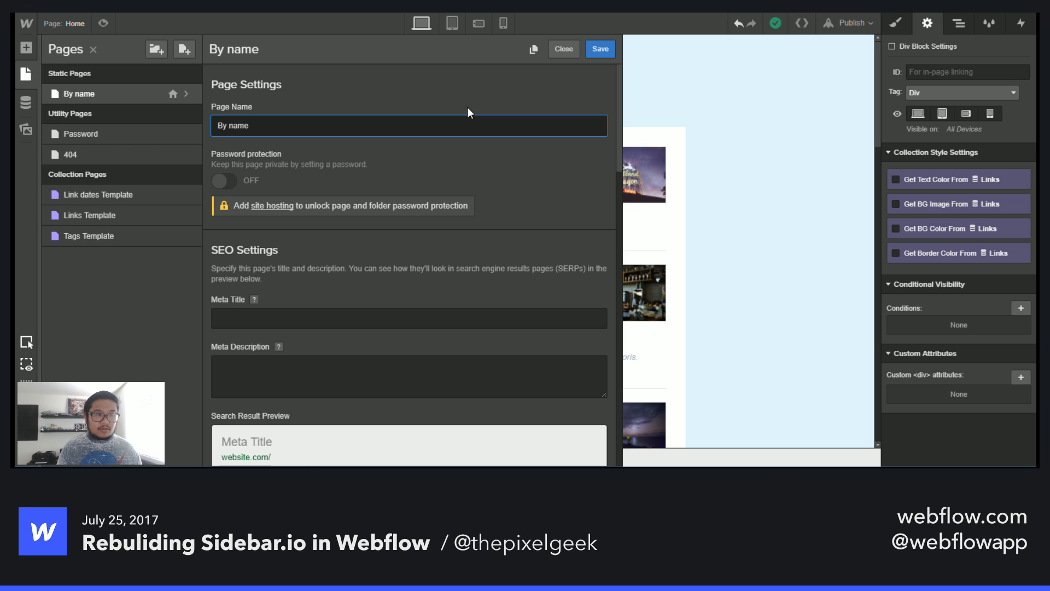
key("Return")
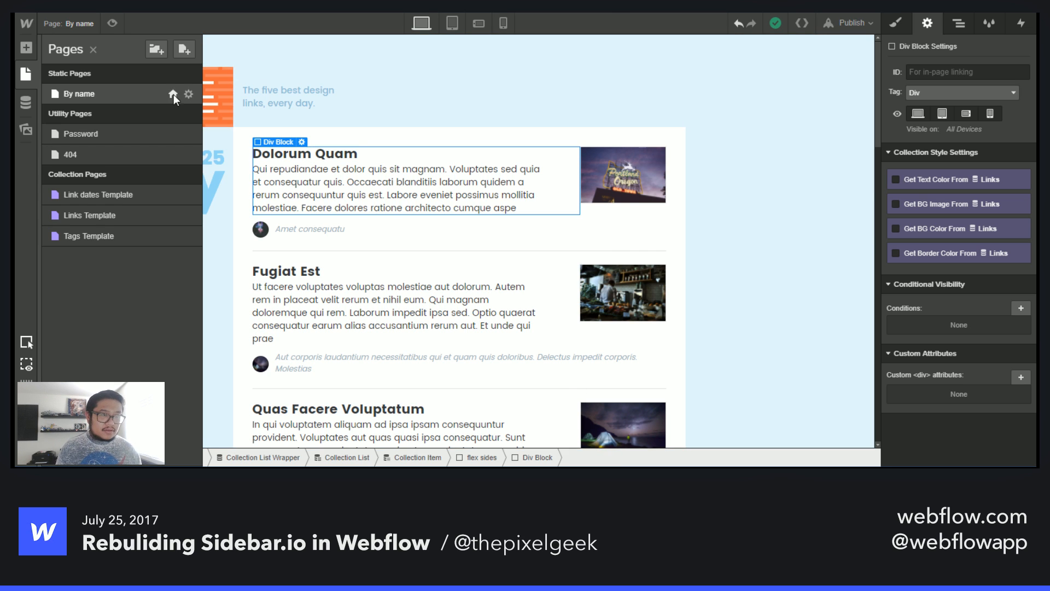
- Rename the page back to Home
left_click(189, 97)
triple_click(320, 130)
type("Home")
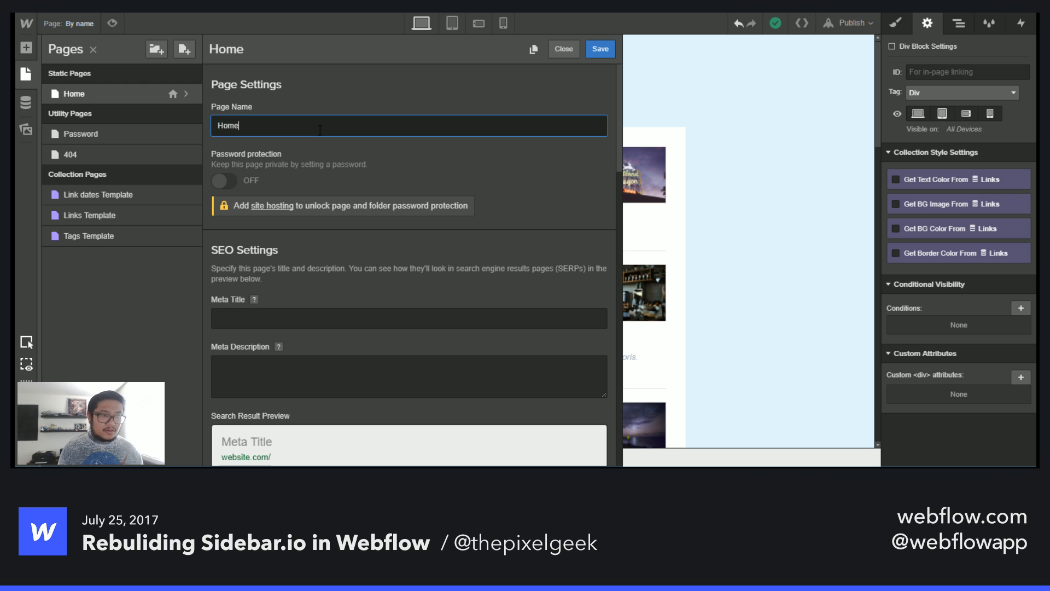
key("Return")
- Duplicate the Home page as a new page named By Name
left_click(189, 95)
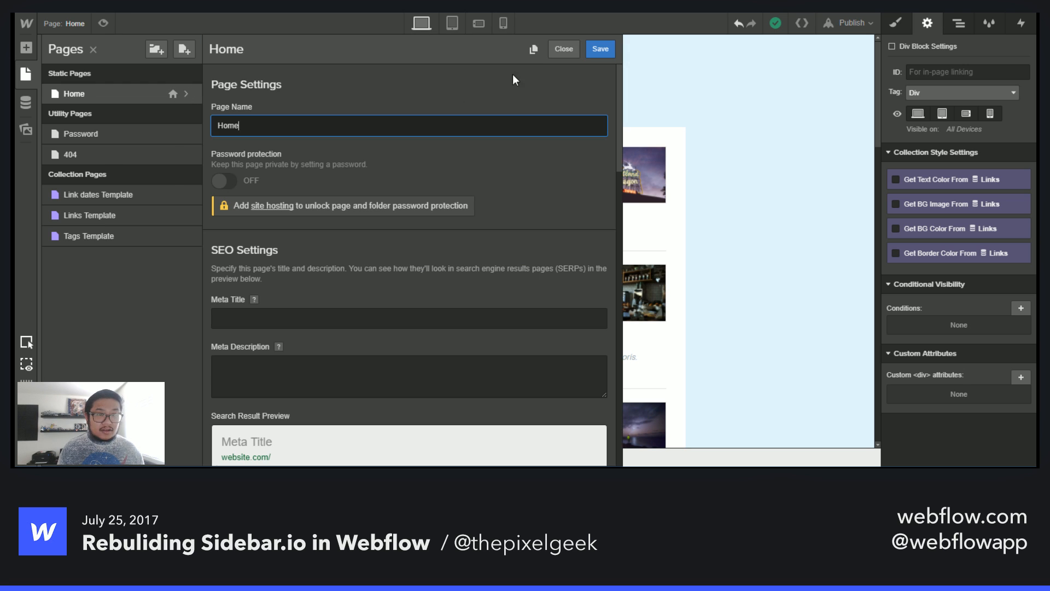
left_click(533, 50)
type("B")
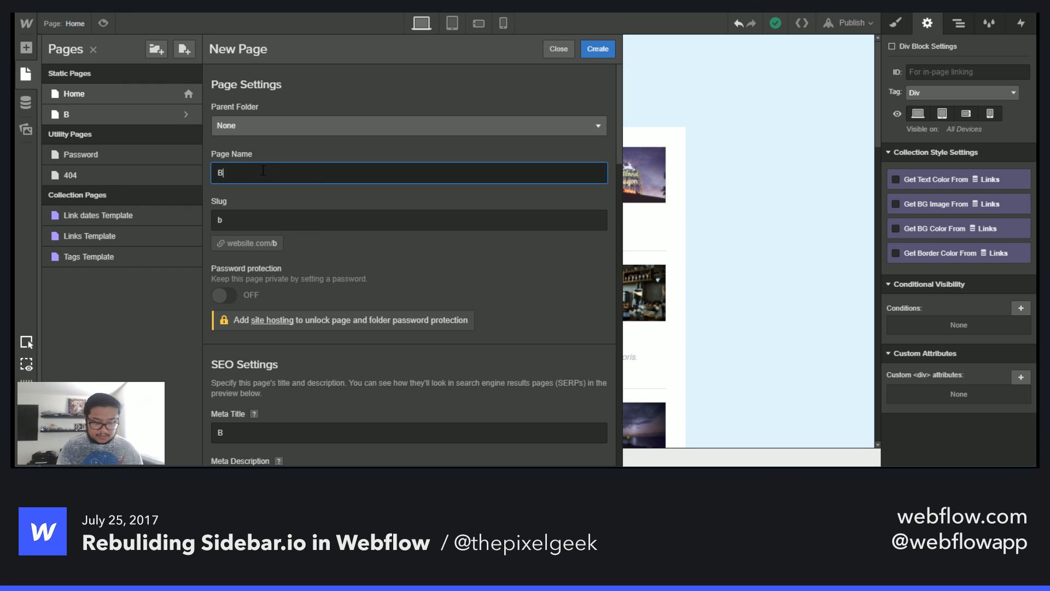
type("y Name")
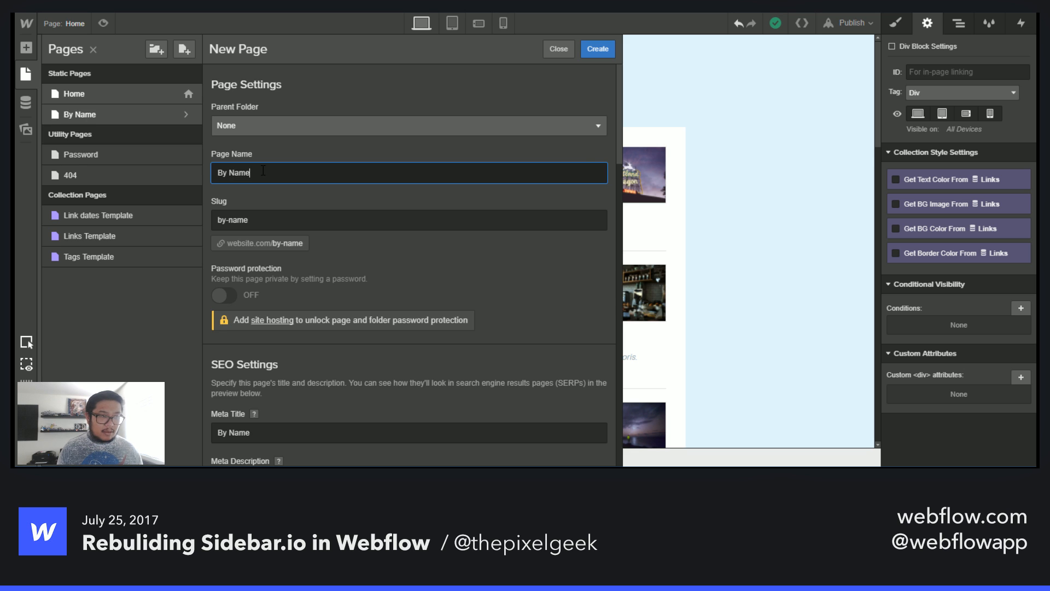
key("Return")
left_click(571, 171)
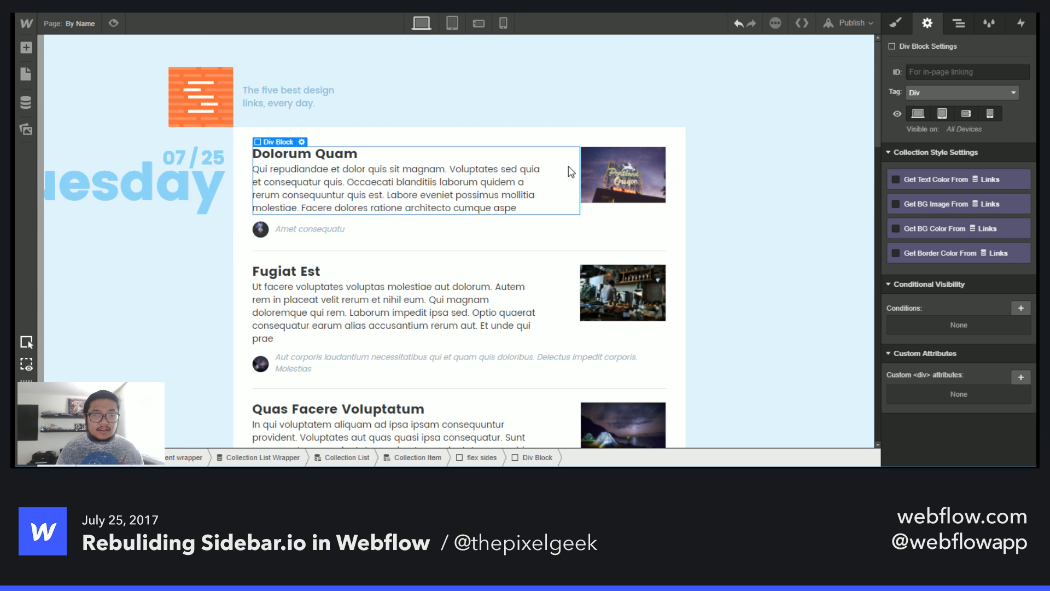
- Select the Collection List Wrapper on the By Name page and clear its Tuesday 07/25 date filter
left_click(966, 23)
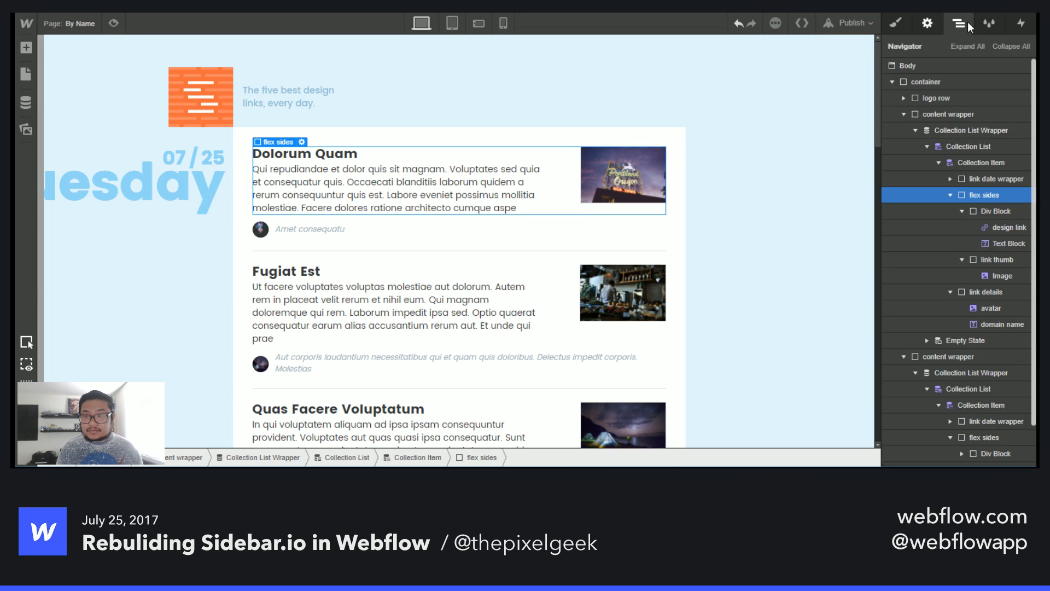
left_click(960, 133)
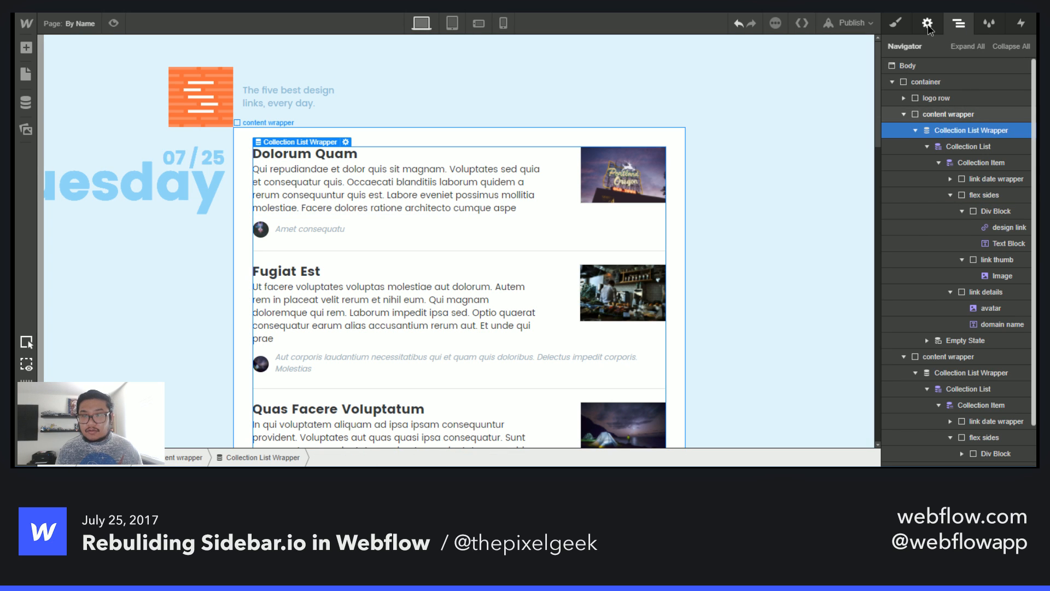
key("d")
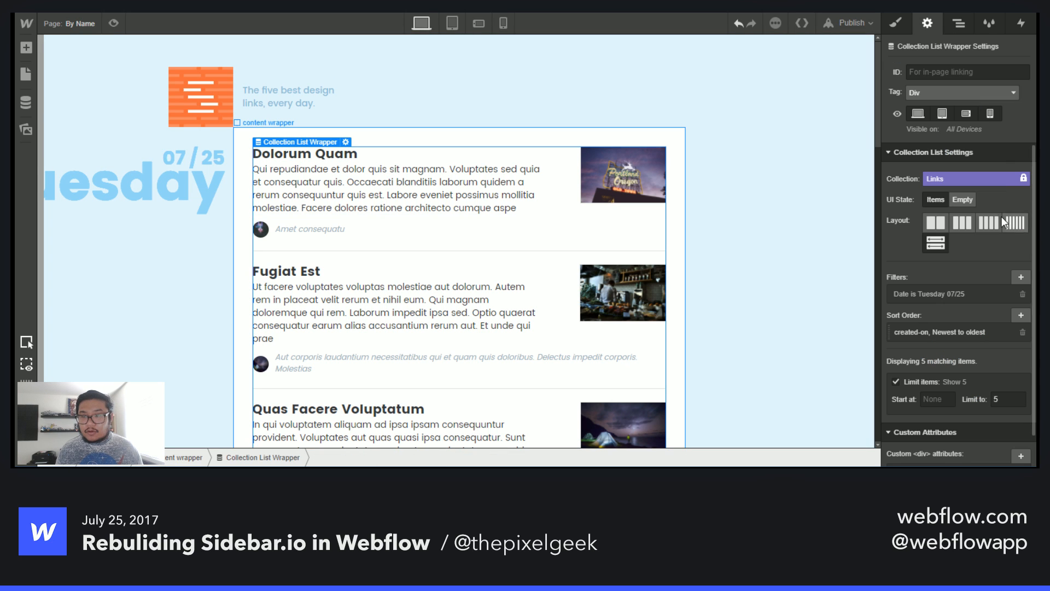
left_click(1021, 277)
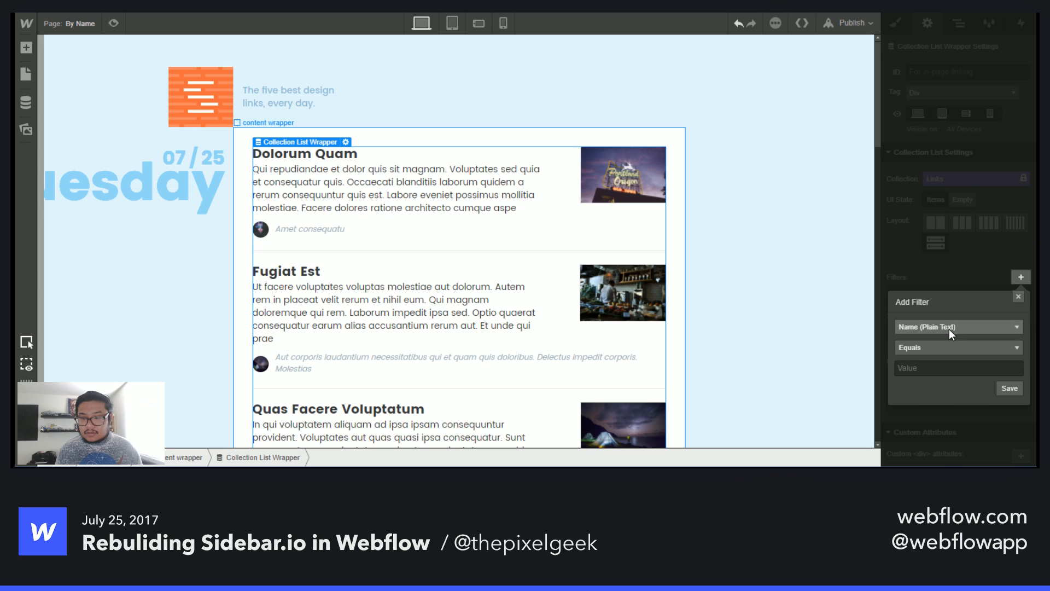
left_click(952, 327)
scroll(966, 404, "down", 2)
scroll(970, 400, "up", 2)
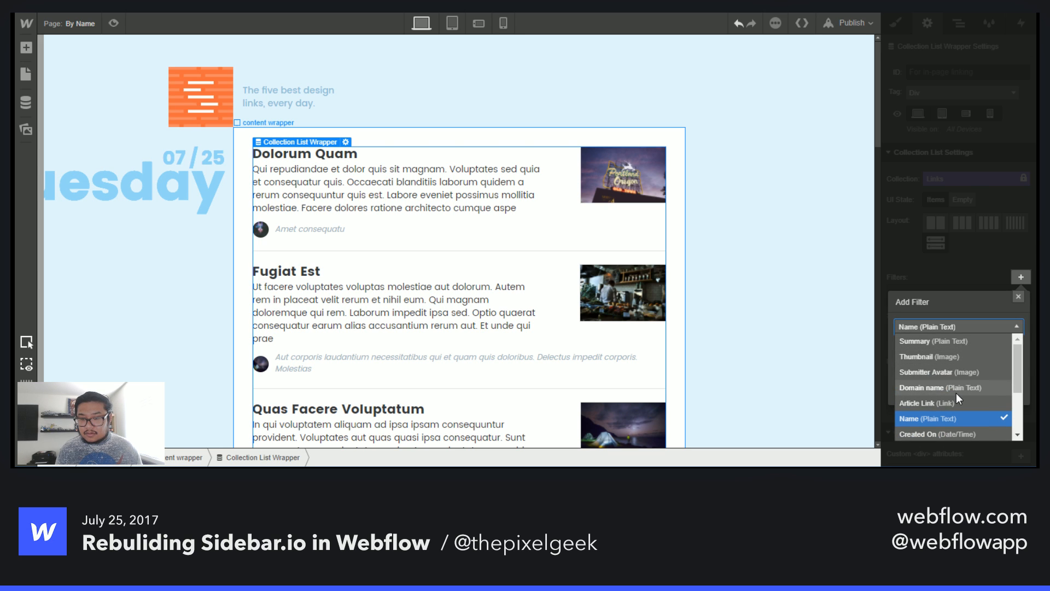
left_click(956, 390)
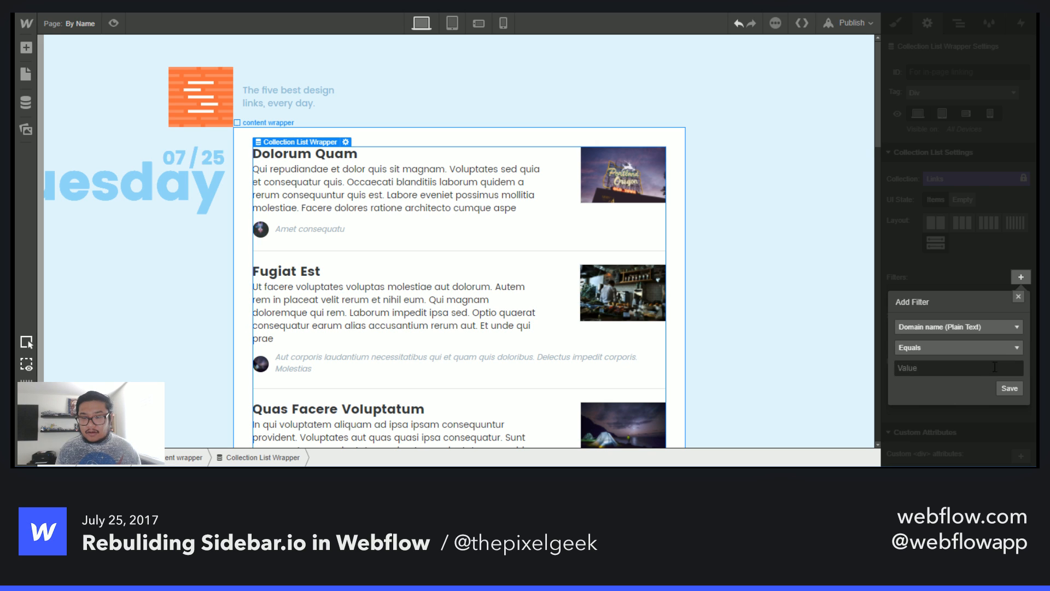
left_click(981, 346)
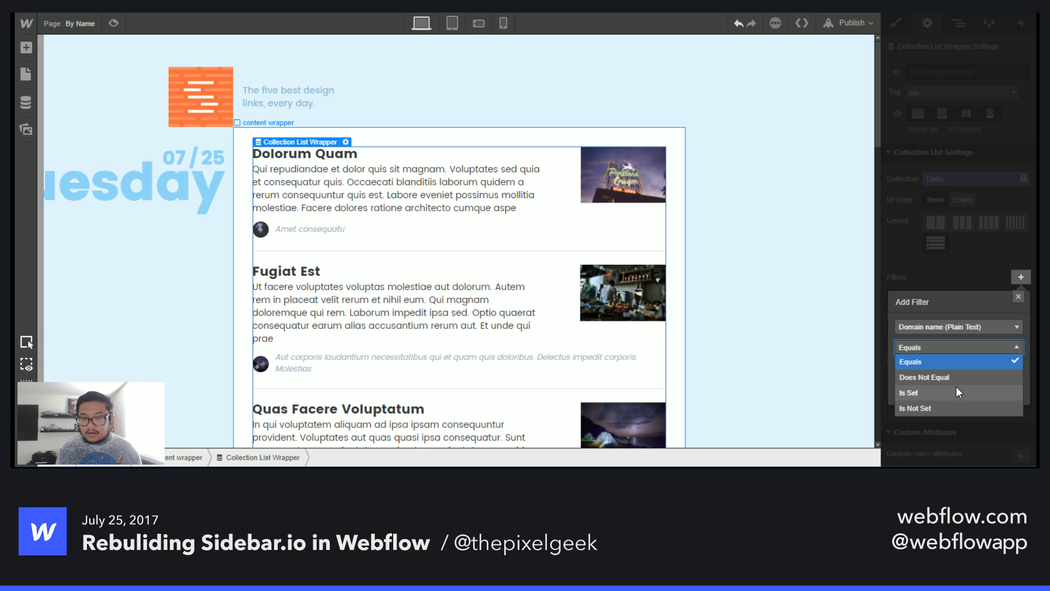
key("Escape")
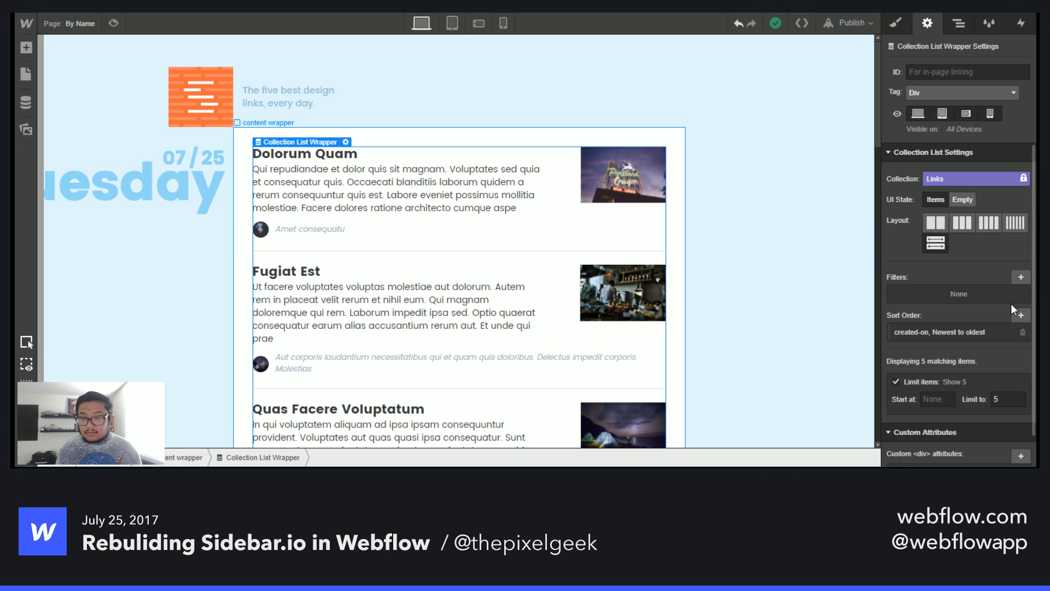
- Add a collection list filter requiring Domain name Is Set
left_click(1021, 276)
left_click(950, 328)
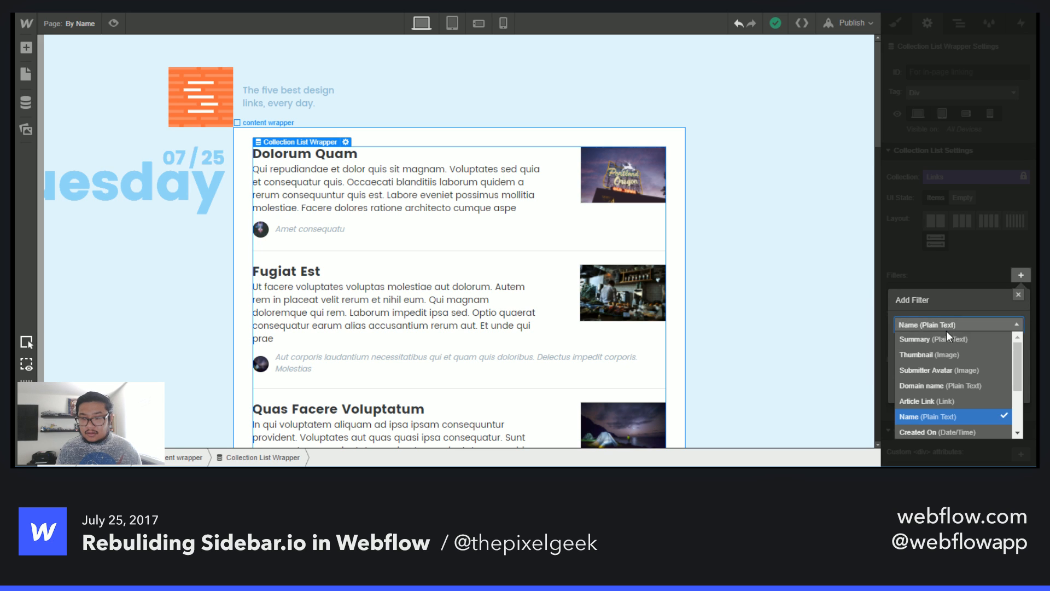
left_click(944, 385)
left_click(917, 347)
left_click(917, 390)
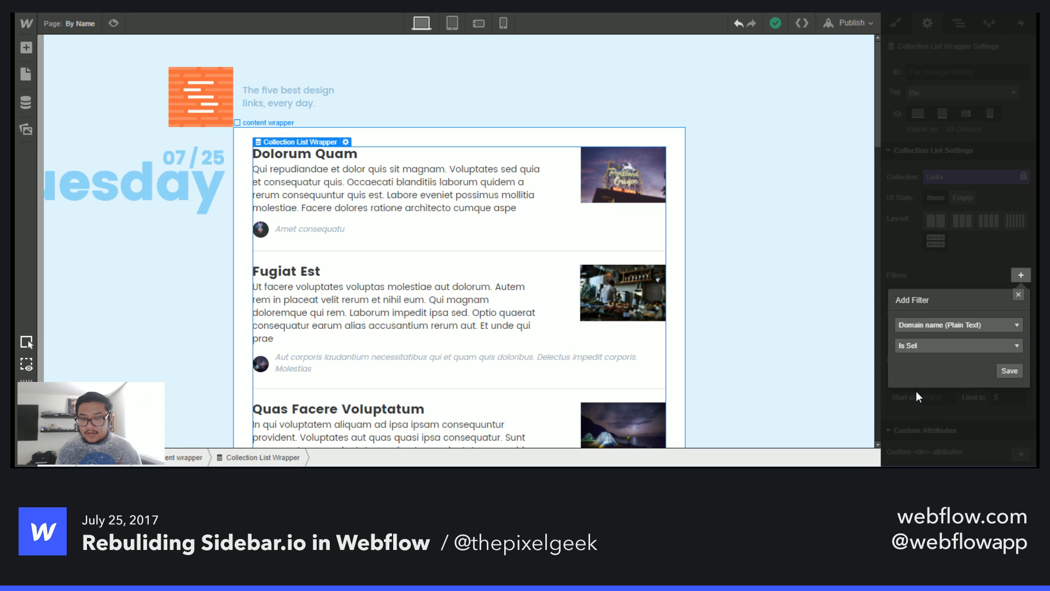
left_click(1010, 372)
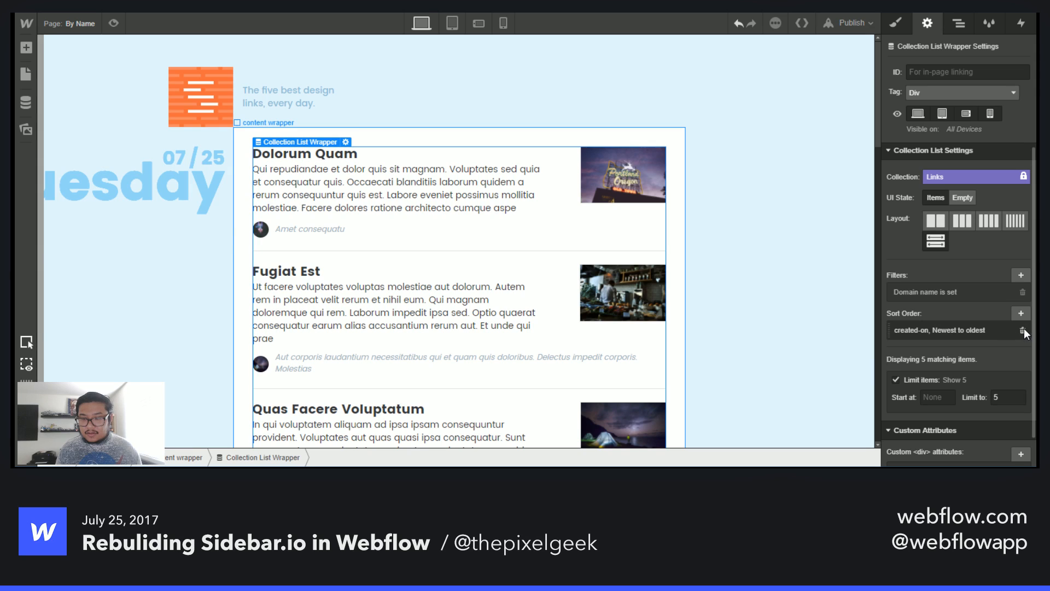
- Replace the created-on sort order with Domain name, Alphabetical (A–Z)
left_click(1023, 330)
left_click(1021, 313)
left_click(938, 362)
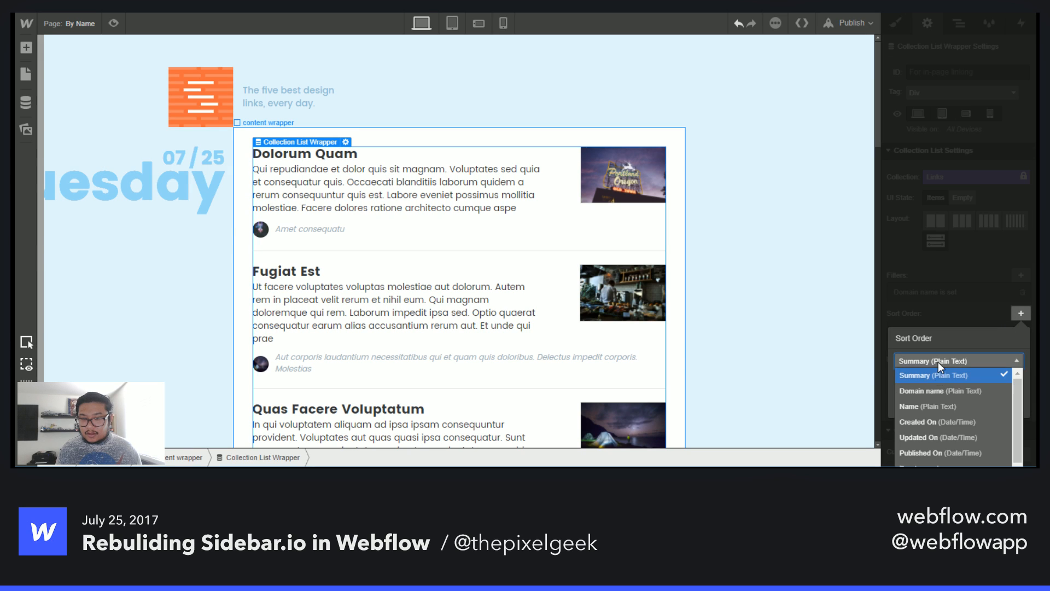
left_click(948, 390)
left_click(941, 381)
left_click(938, 382)
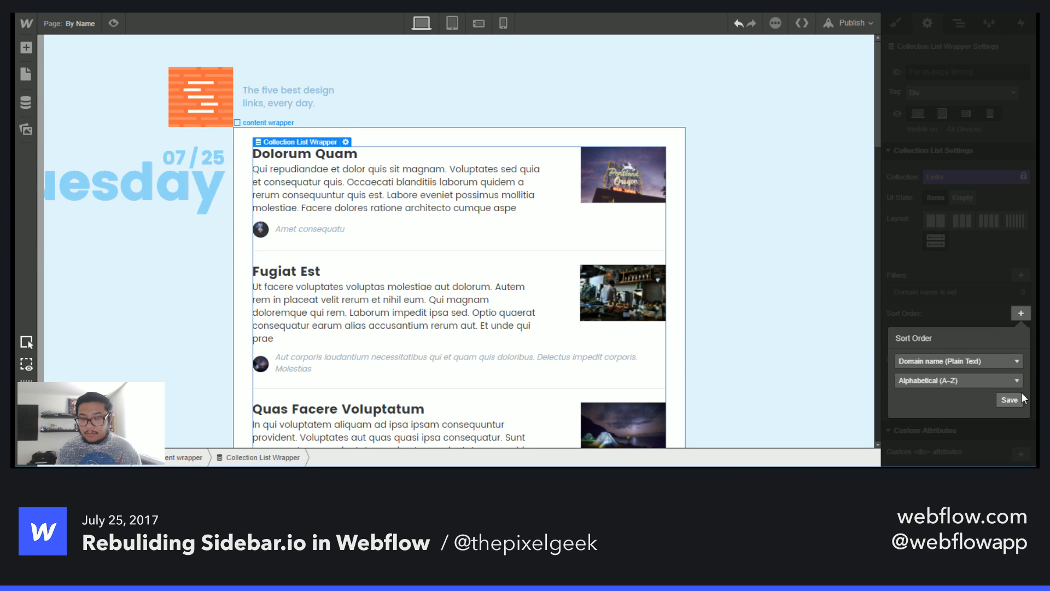
left_click(1012, 399)
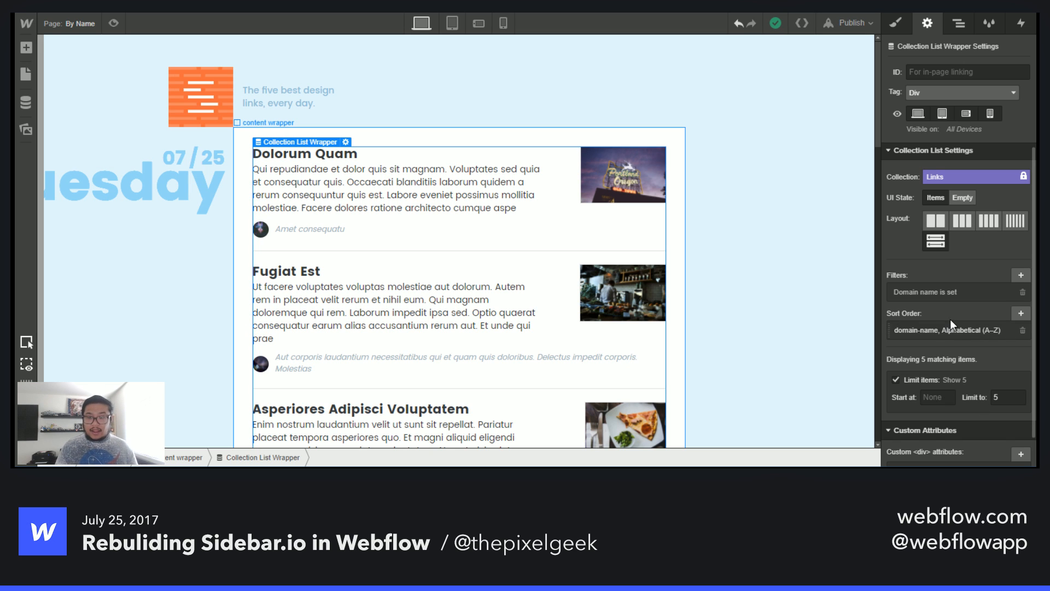
scroll(950, 321, "down", 1)
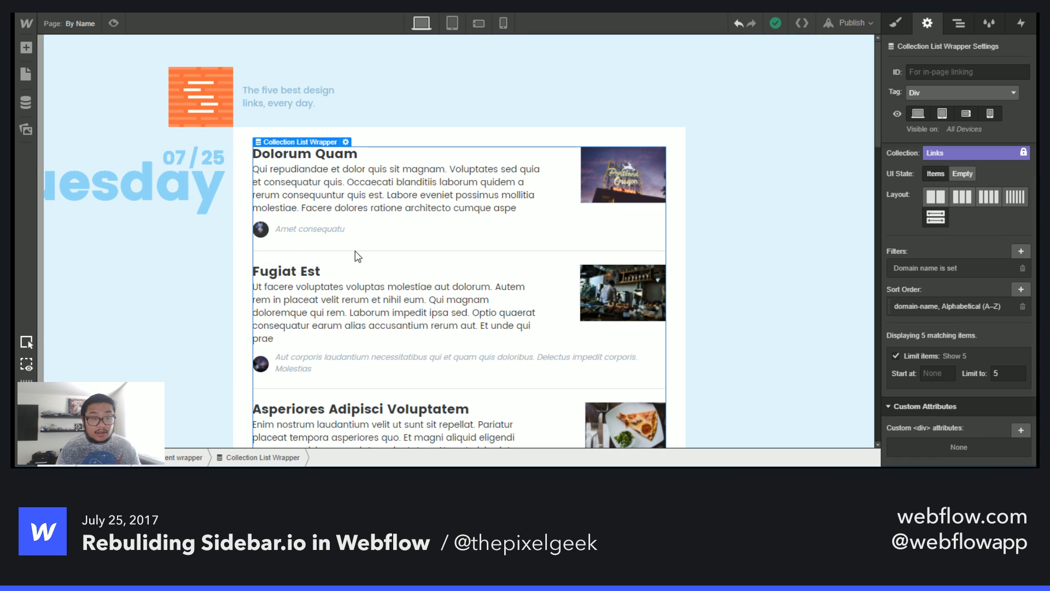
scroll(356, 274, "down", 4)
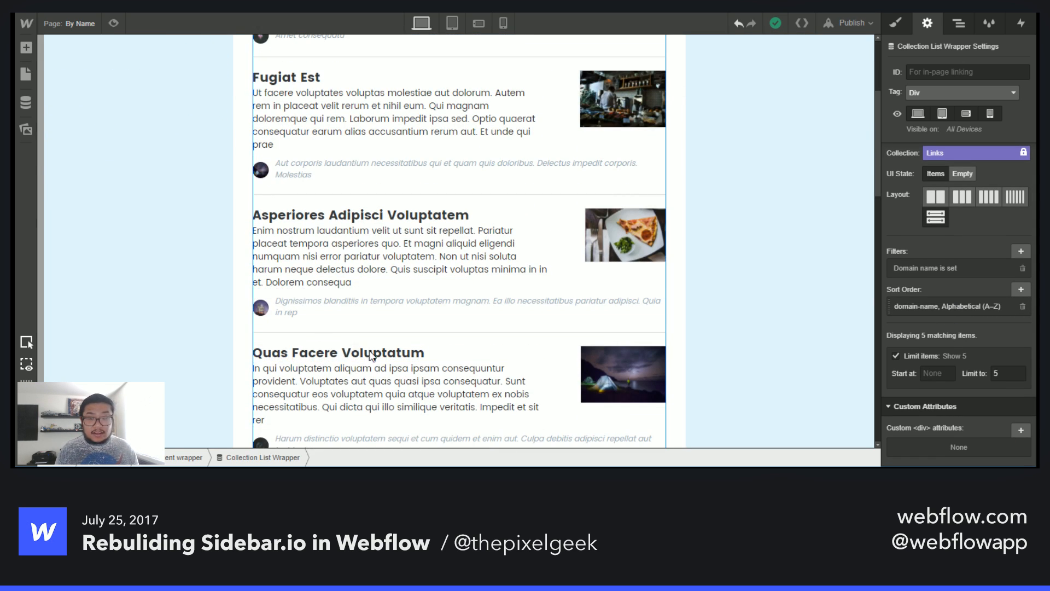
scroll(371, 356, "up", 4)
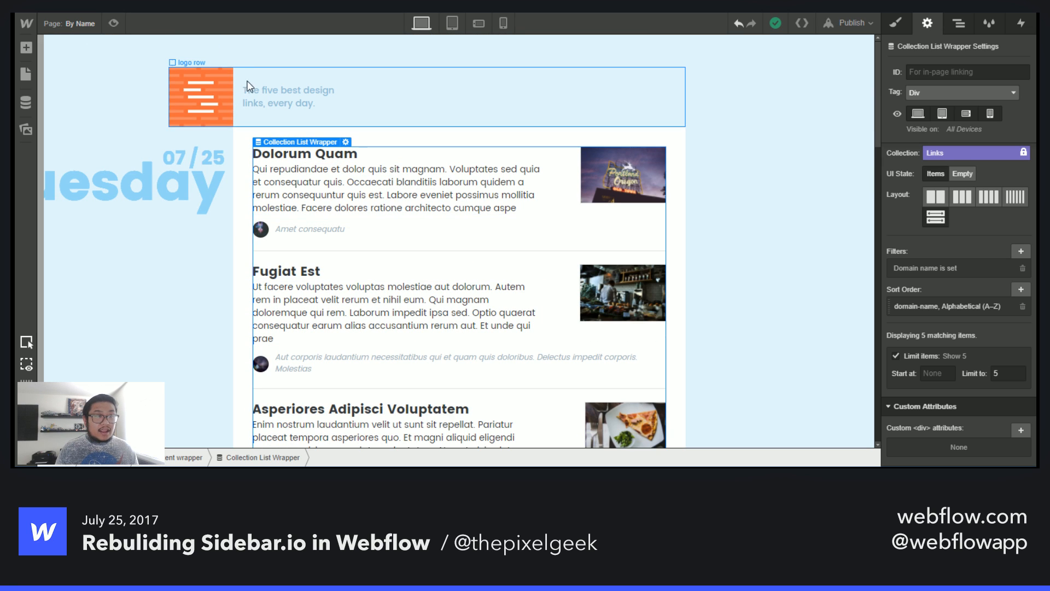
- Switch to the Home page and add a Dropdown element into the logo row beside the tagline
left_click(62, 22)
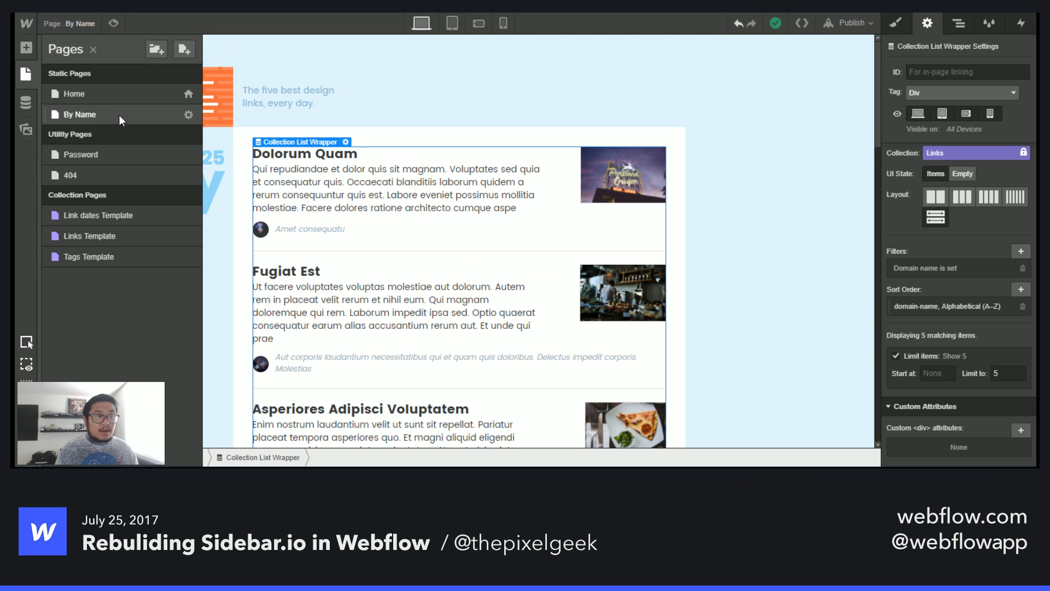
left_click(88, 94)
left_click(445, 140)
key("a")
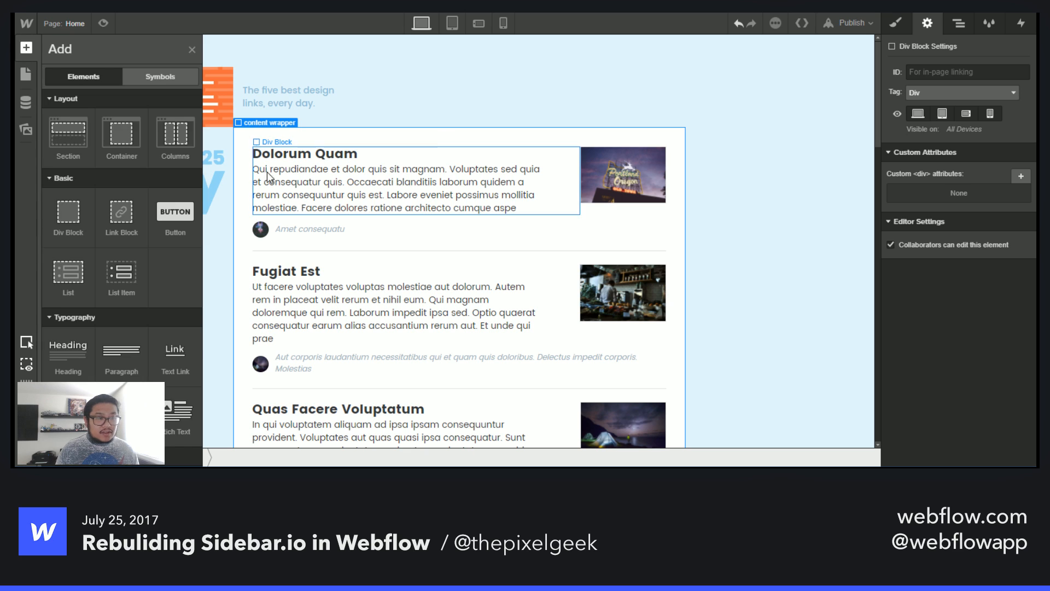
scroll(122, 274, "down", 10)
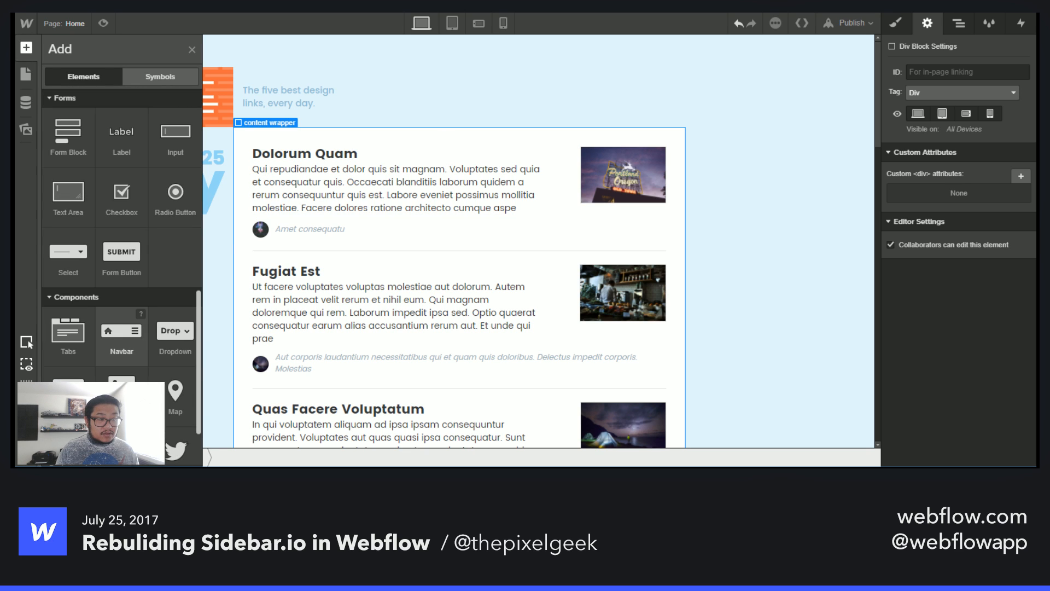
left_click_drag(175, 331, 403, 116)
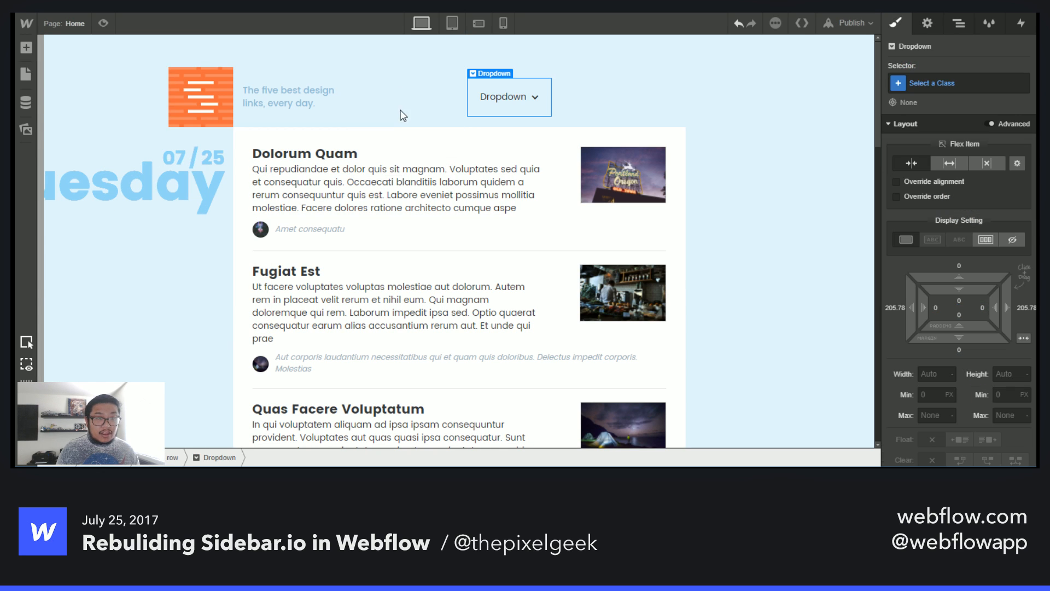
- Open the dropdown's menu and rename its first link to By Domain name
left_click(927, 23)
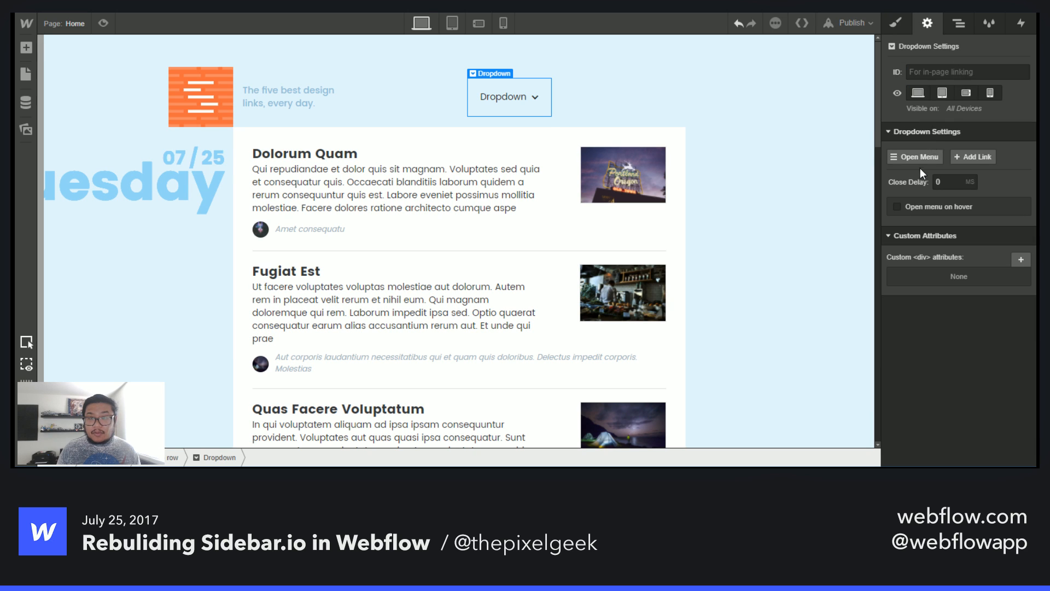
left_click(902, 156)
double_click(497, 129)
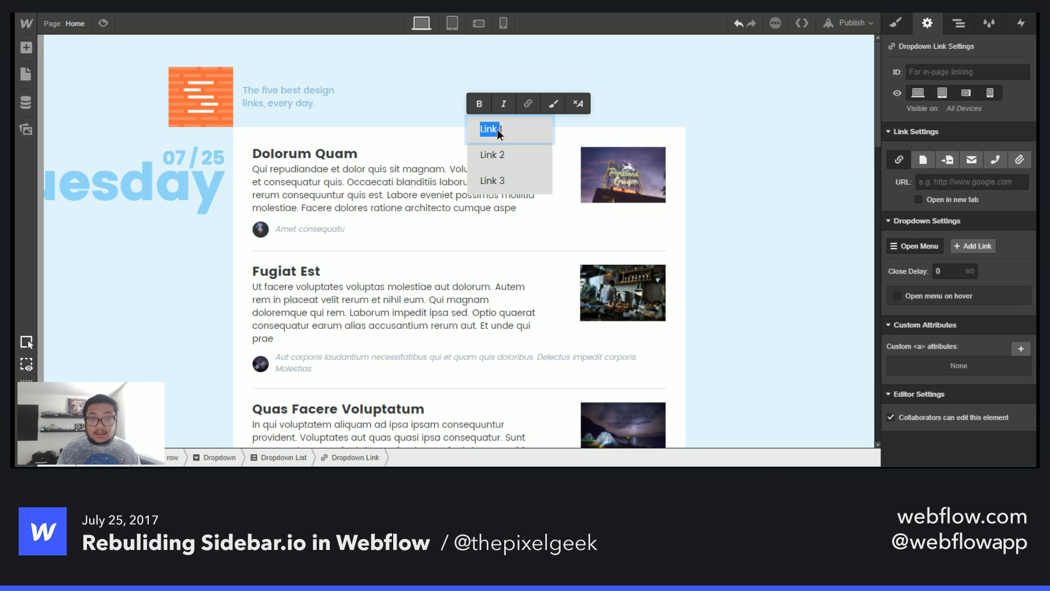
type("By")
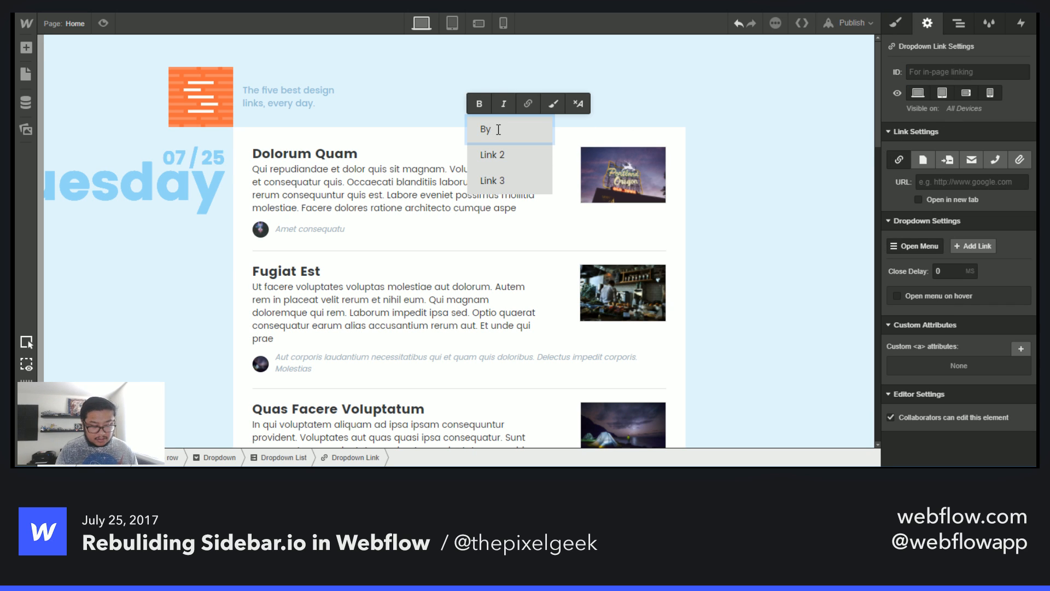
type(" Domain name")
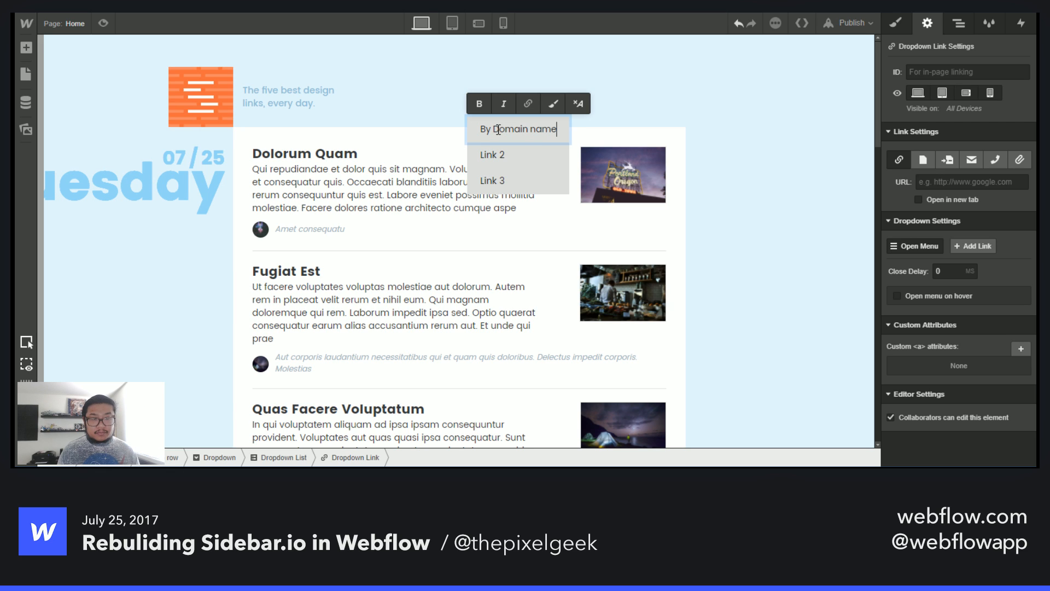
- Rename the dropdown toggle's label to Filters
left_click(551, 116)
double_click(510, 96)
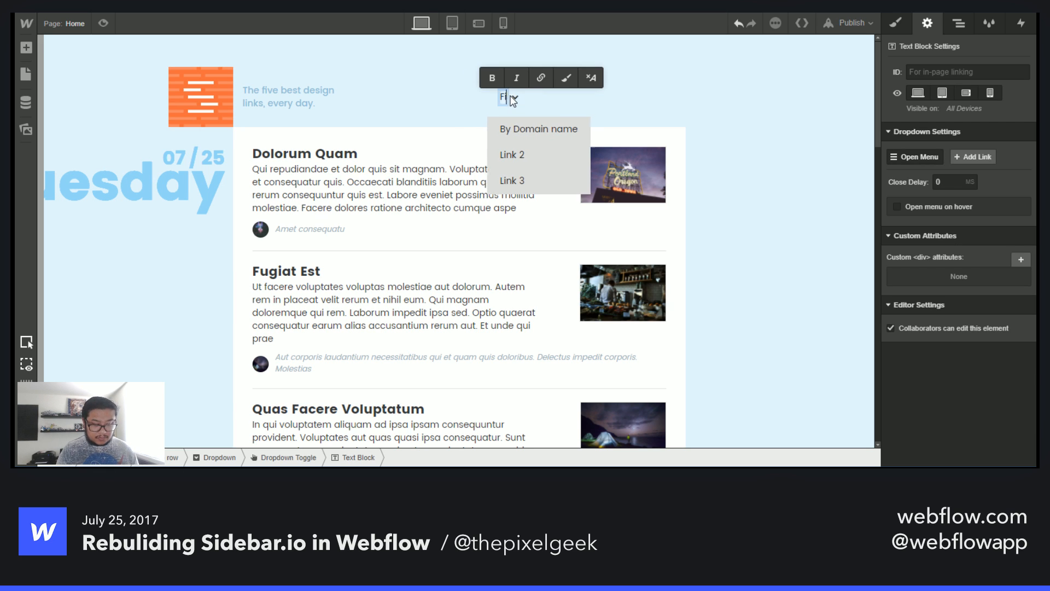
type("Filters")
- Link the By Domain name dropdown link to the By Name page
left_click(520, 112)
left_click(522, 124)
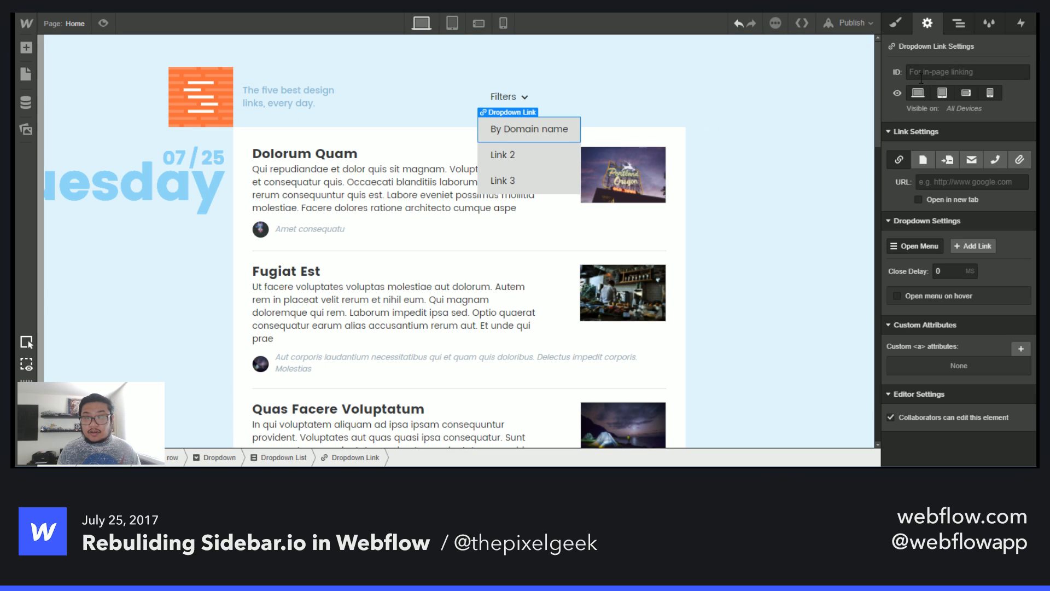
left_click(921, 158)
left_click(936, 182)
left_click(953, 214)
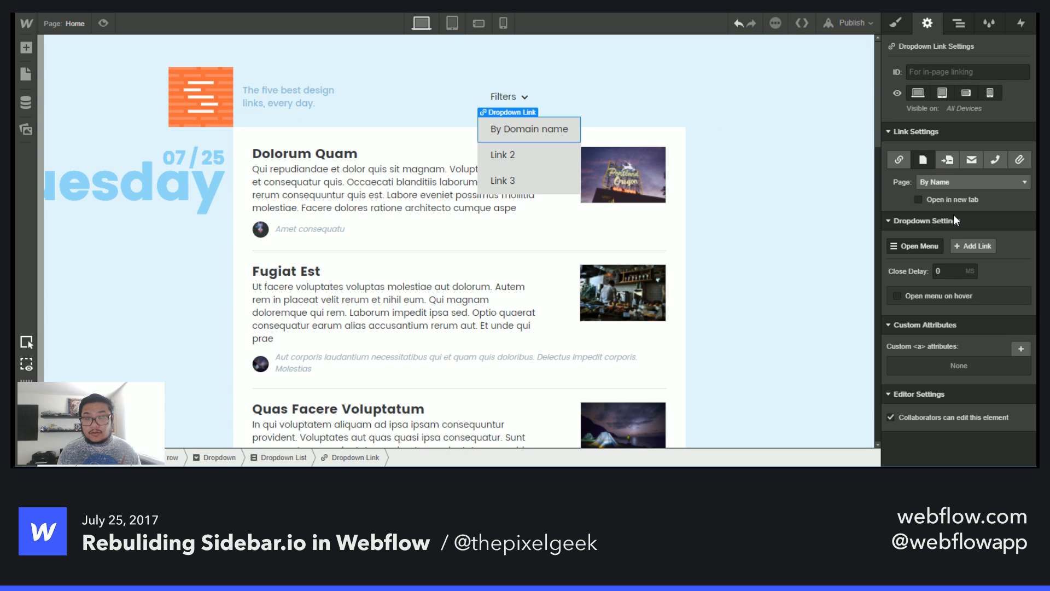
left_click(645, 110)
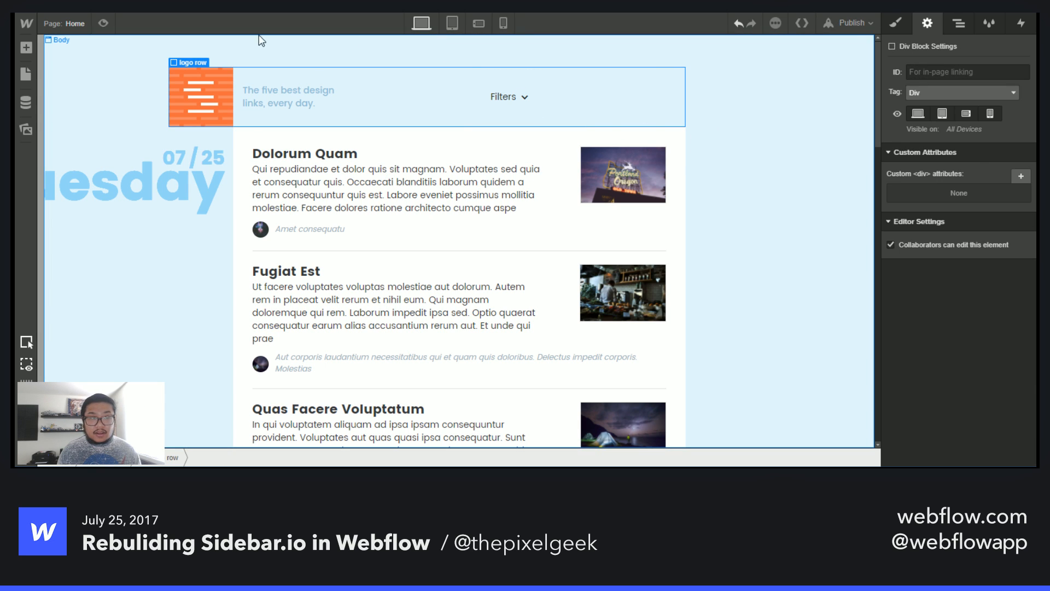
- Preview the Home page and follow By Domain name from the Filters dropdown
left_click(104, 23)
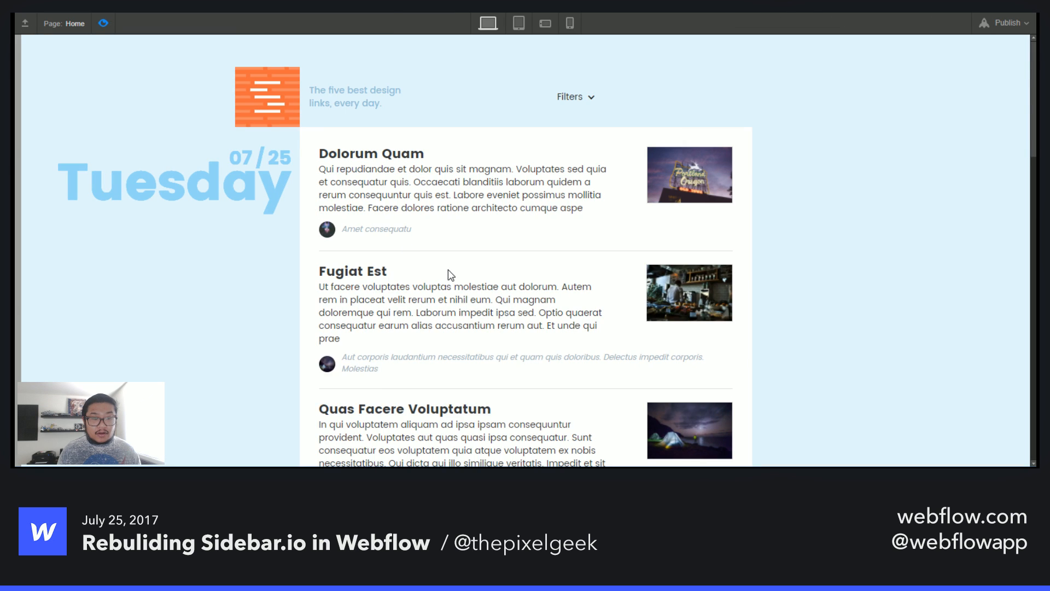
scroll(451, 274, "down", 5)
scroll(449, 271, "up", 3)
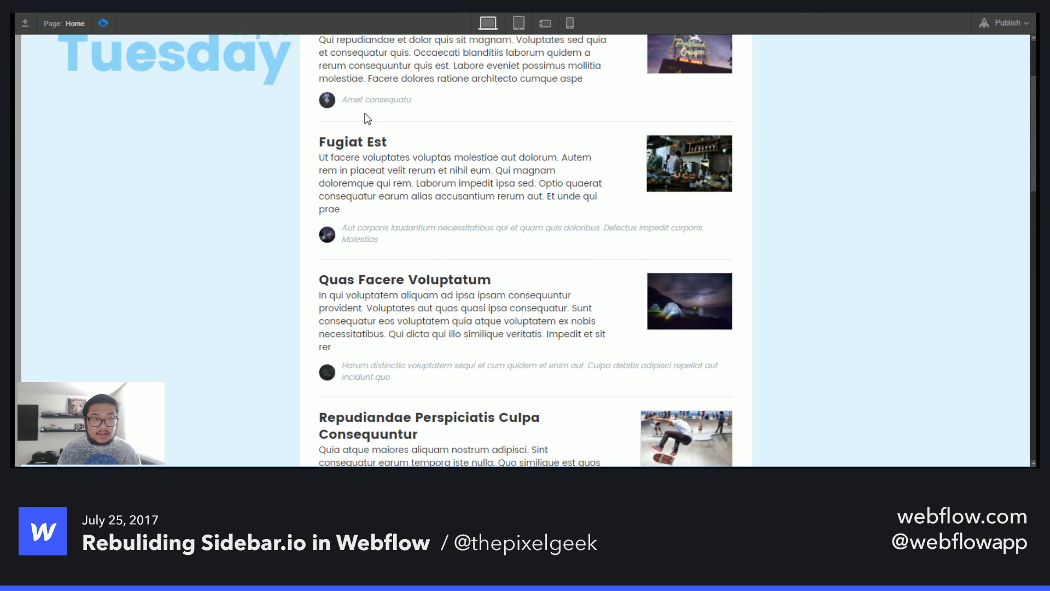
left_click_drag(341, 100, 402, 102)
left_click_drag(342, 228, 380, 228)
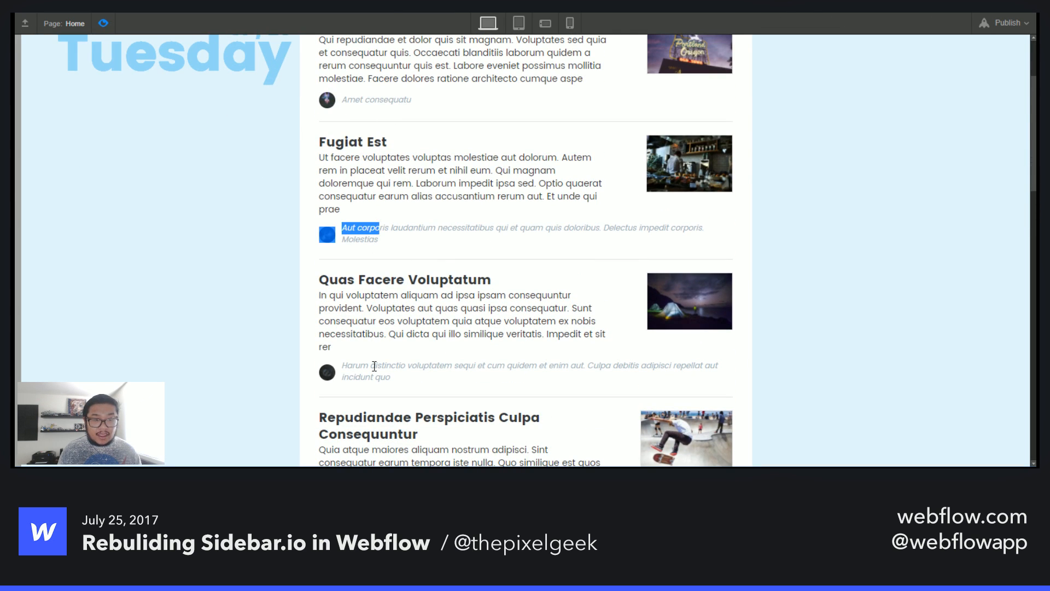
left_click_drag(347, 367, 385, 368)
scroll(405, 388, "up", 3)
left_click(579, 101)
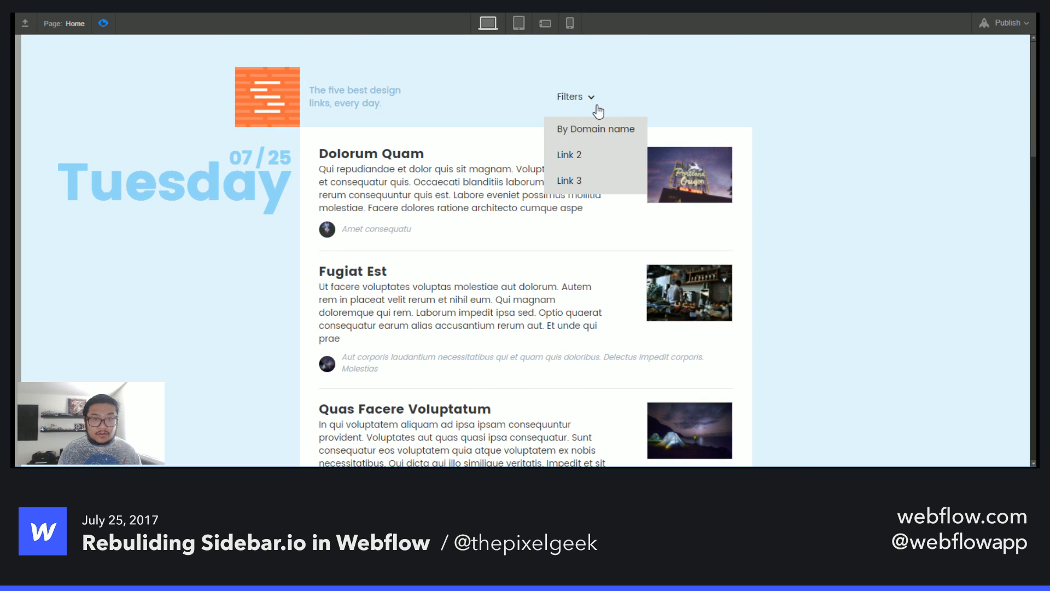
left_click(582, 131)
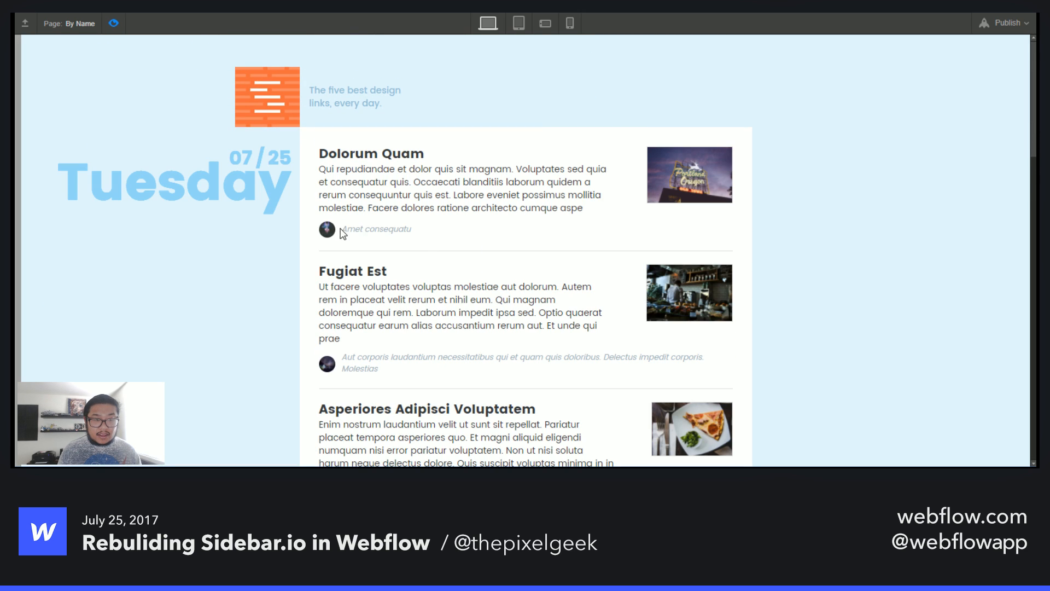
- Examine the post order and domain lines on the By Name page in preview, then exit preview
left_click_drag(341, 229, 404, 229)
left_click_drag(342, 359, 394, 359)
scroll(383, 359, "down", 4)
left_click(345, 309)
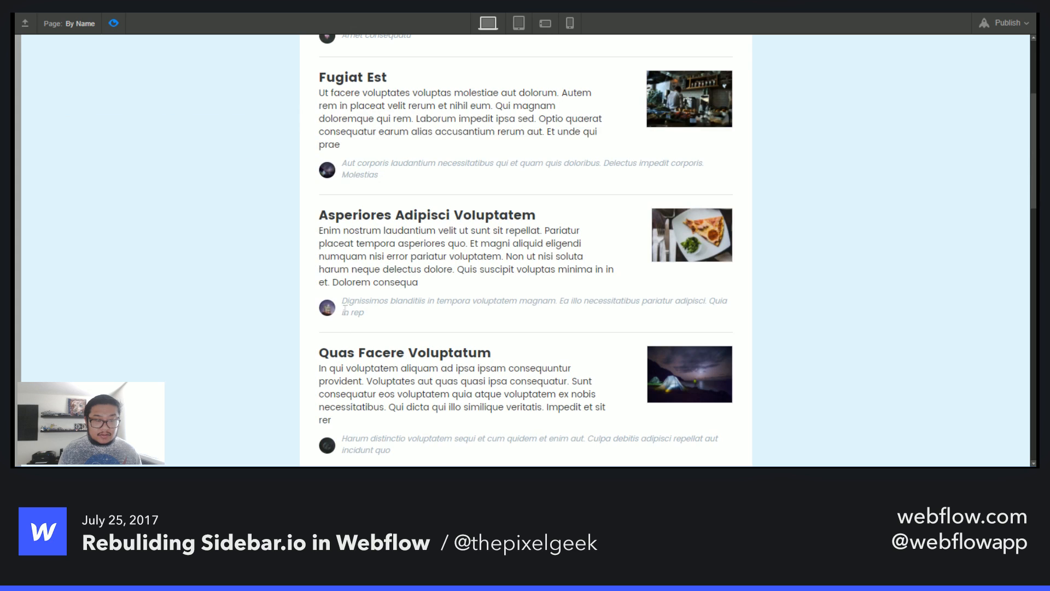
scroll(383, 365, "down", 3)
left_click_drag(345, 309, 426, 382)
scroll(339, 347, "down", 3)
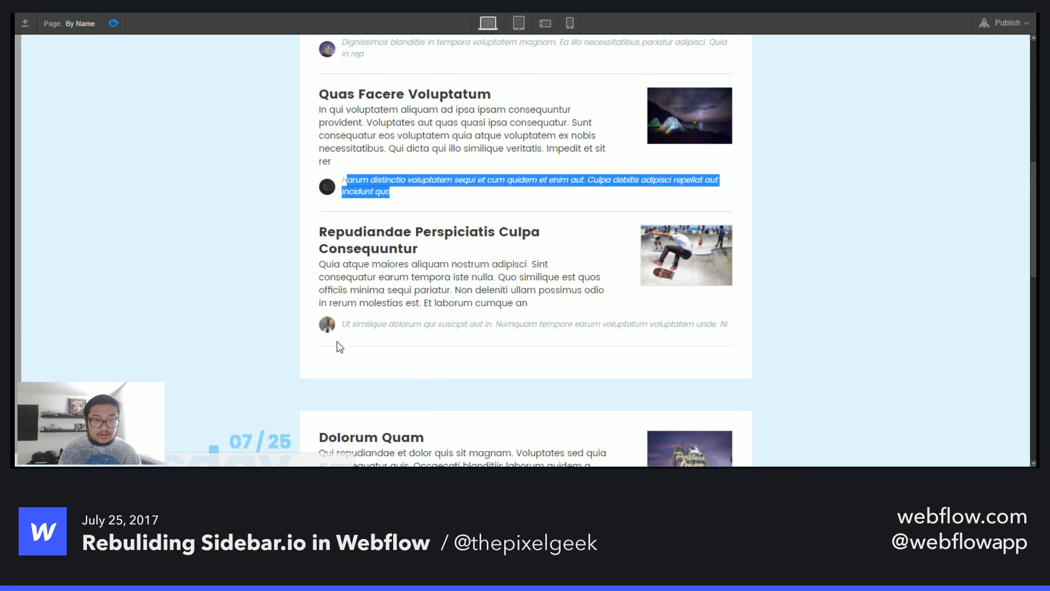
left_click_drag(343, 324, 410, 339)
left_click(362, 337)
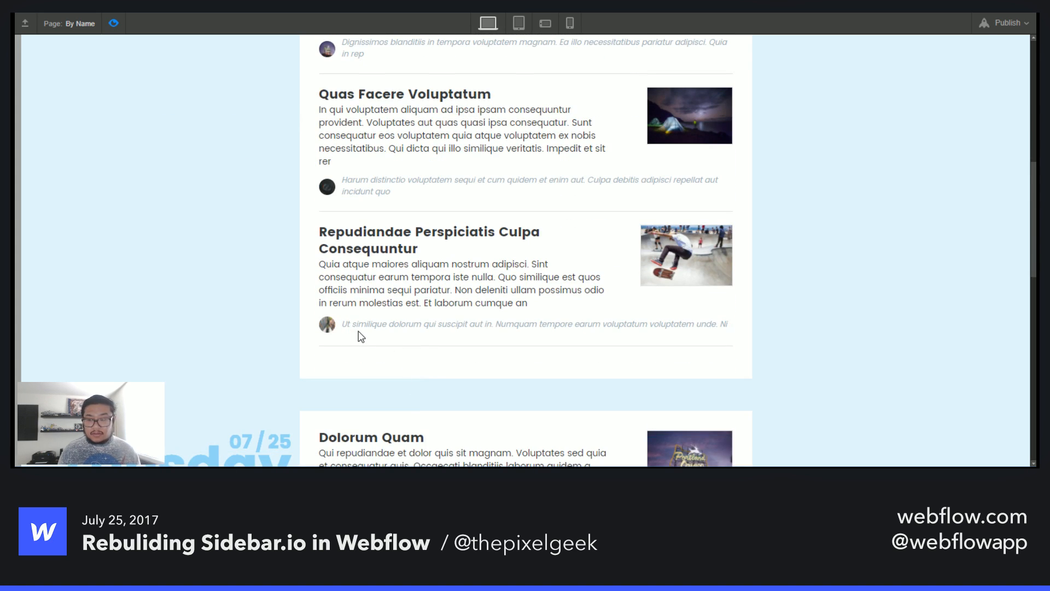
scroll(393, 260, "up", 7)
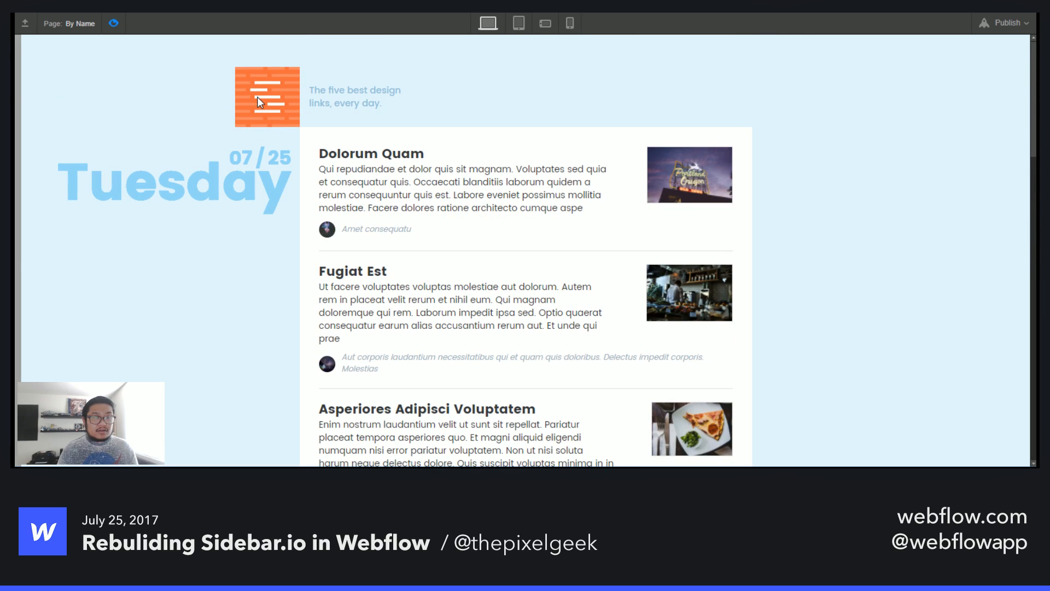
left_click(114, 23)
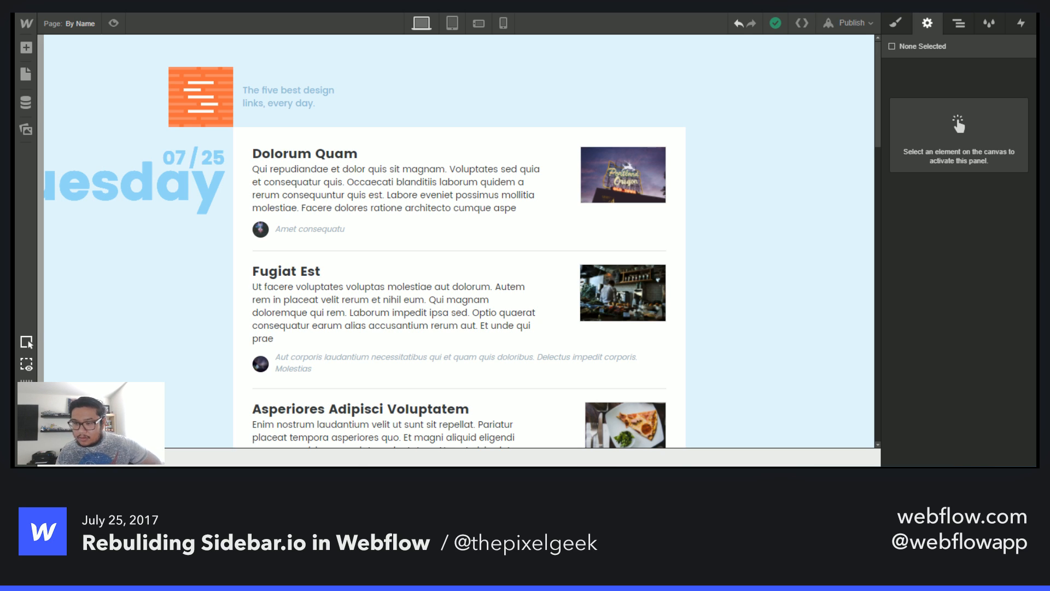
- Switch to another browser tab and load the Innovation Review website from a pasted URL
key("ctrl+Tab")
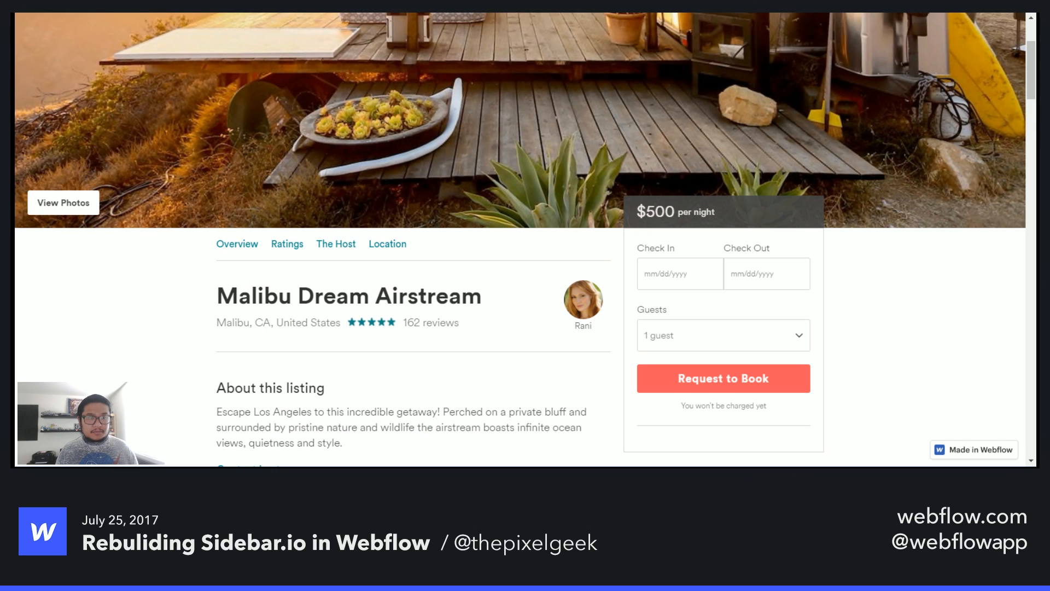
type("innovationreviewsma.webflow.io")
key("Return")
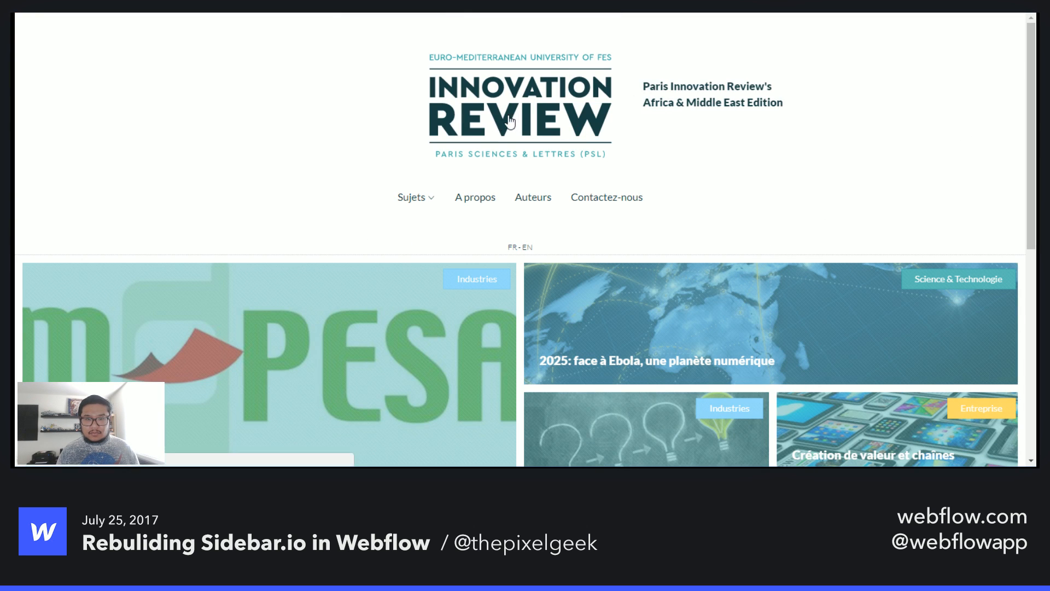
- Scroll through the Innovation Review homepage and its topics navigation
left_click(422, 200)
scroll(874, 225, "down", 5)
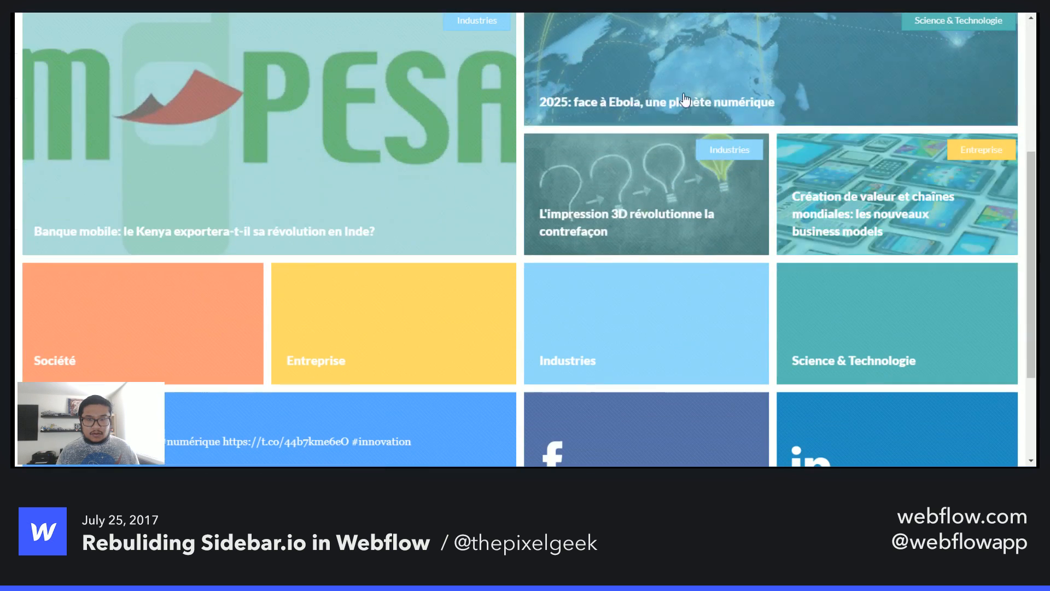
scroll(292, 399, "down", 2)
scroll(291, 399, "down", 1)
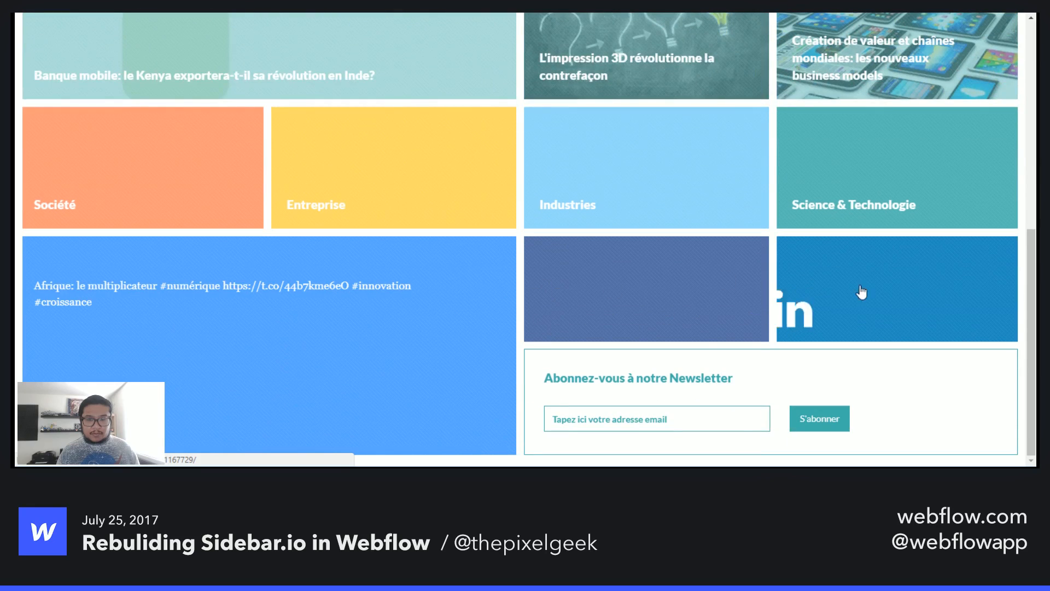
scroll(363, 405, "up", 8)
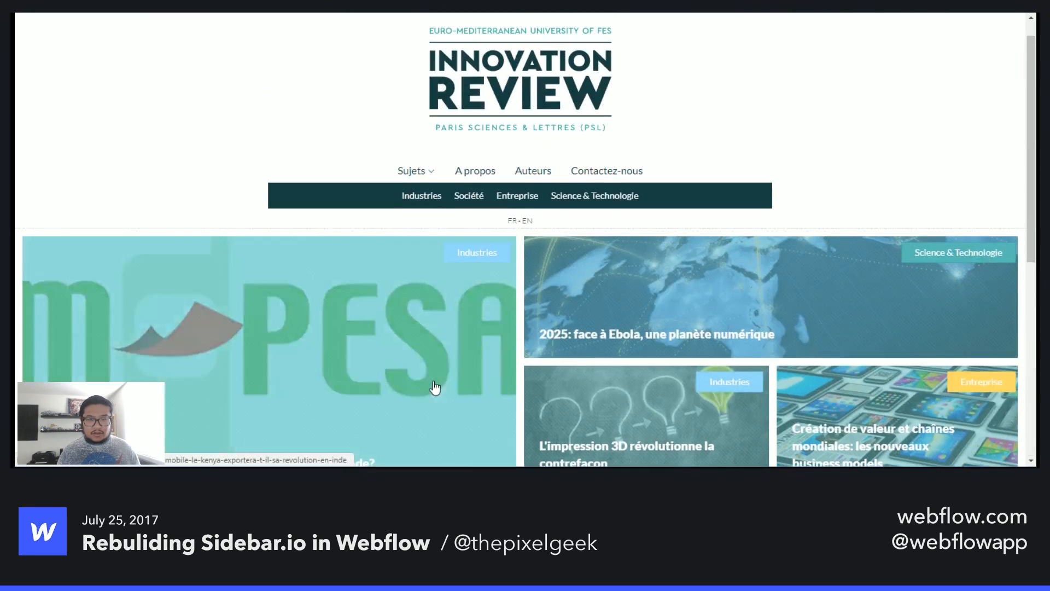
- Inspect the page's navbar in developer tools and switch to responsive mode at about 691 px wide
right_click(992, 75)
left_click(1033, 253)
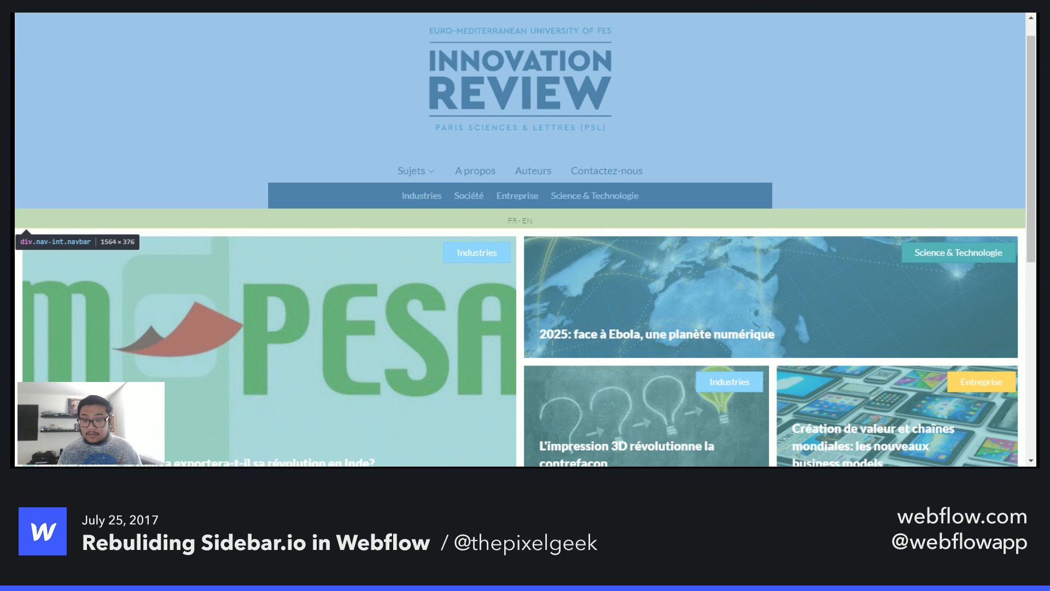
key("ctrl+shift+m")
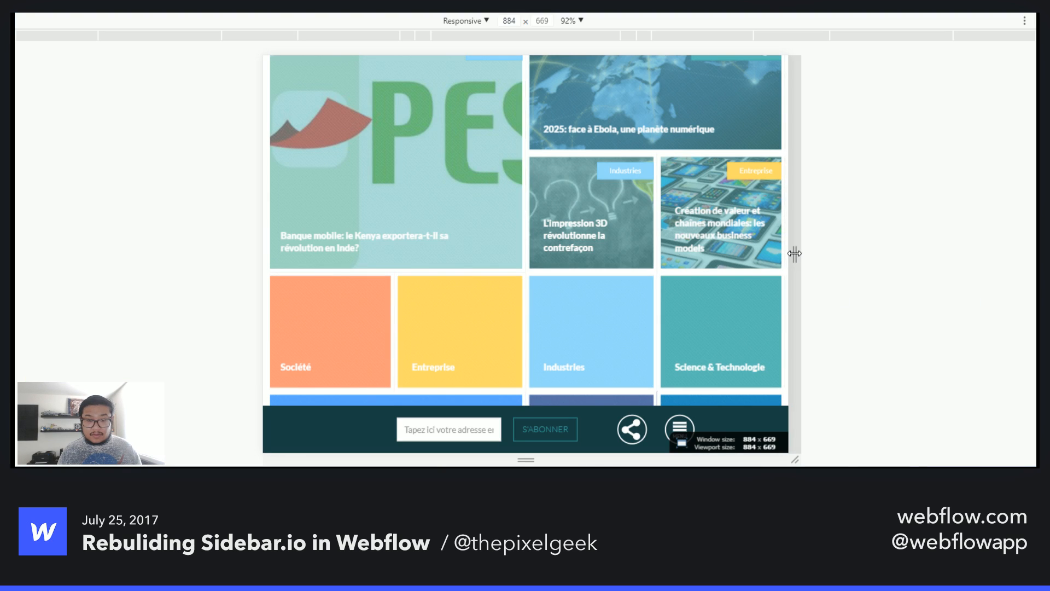
left_click_drag(795, 253, 737, 255)
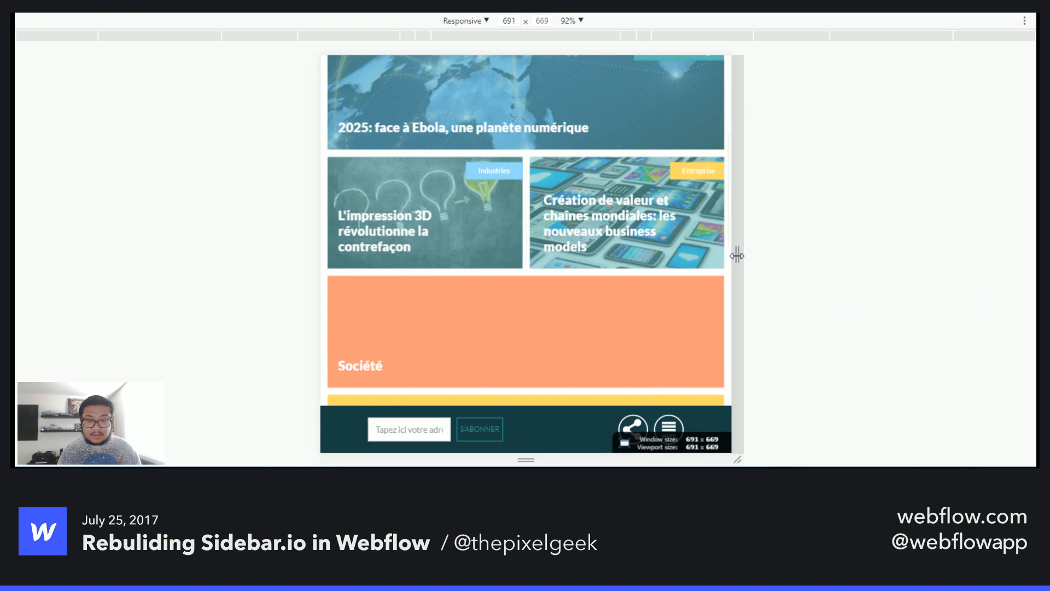
- Open and close the site's mobile menu, then narrow the viewport to about 576 px
left_click(672, 422)
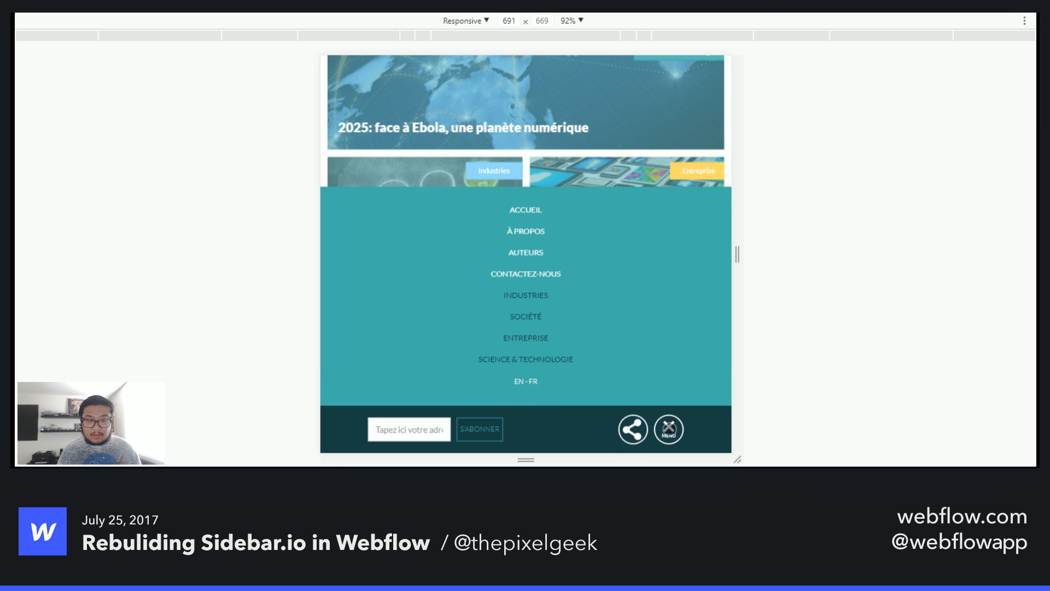
left_click(669, 430)
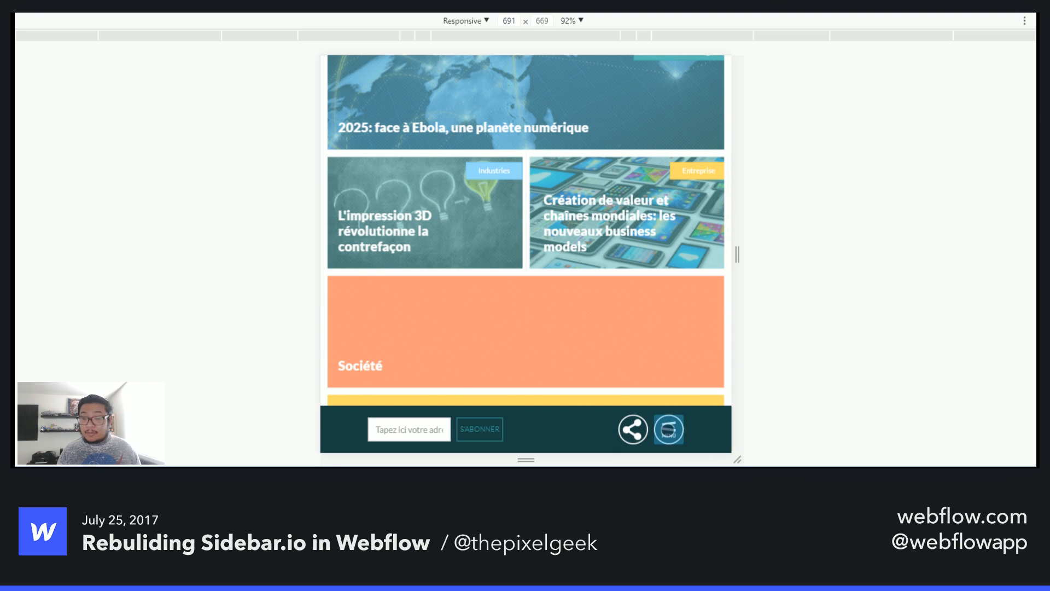
left_click(669, 429)
left_click(669, 429)
left_click_drag(738, 255, 699, 253)
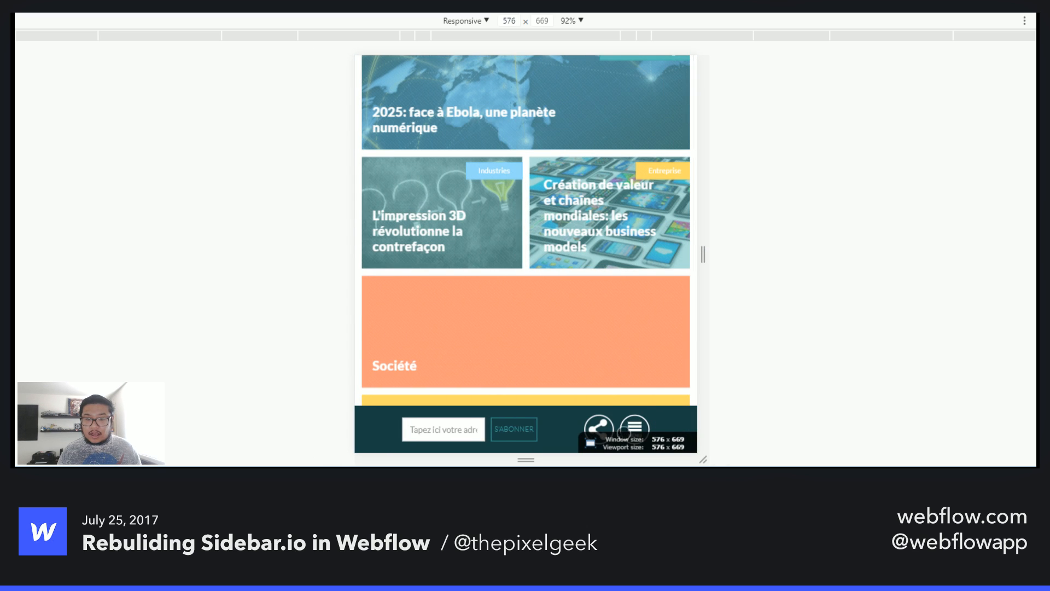
- Scroll the narrow mobile layout and toggle its menu open and closed
scroll(552, 124, "up", 5)
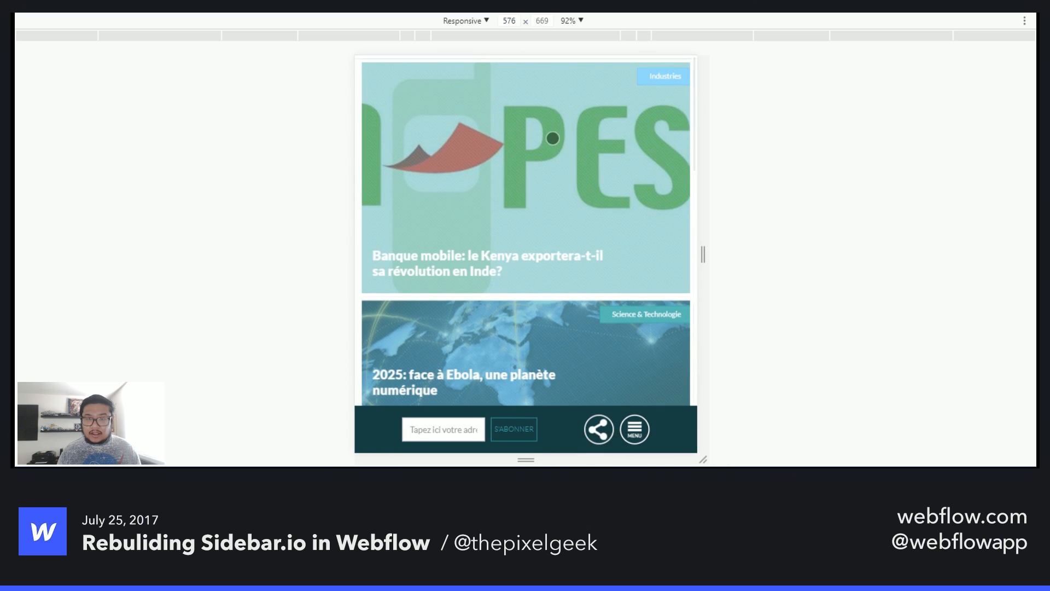
left_click_drag(574, 322, 561, 151)
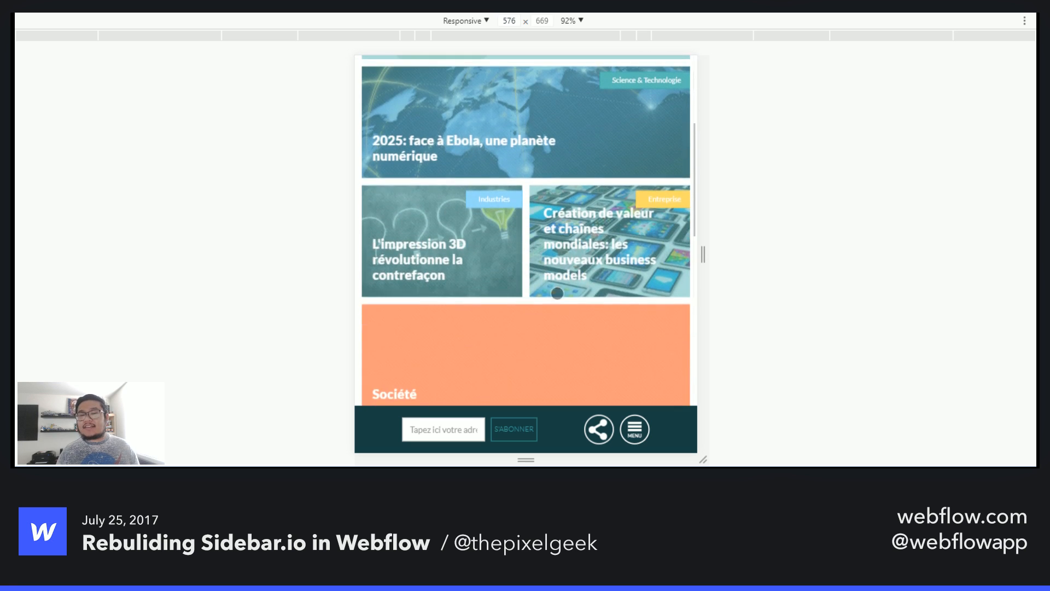
left_click_drag(572, 315, 563, 131)
left_click_drag(585, 284, 581, 364)
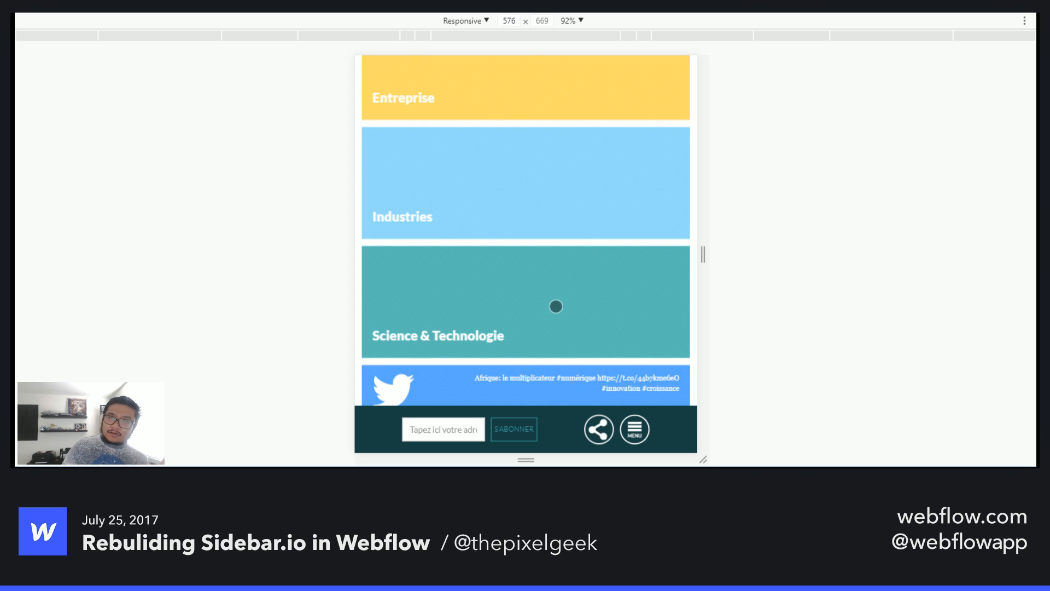
left_click(635, 430)
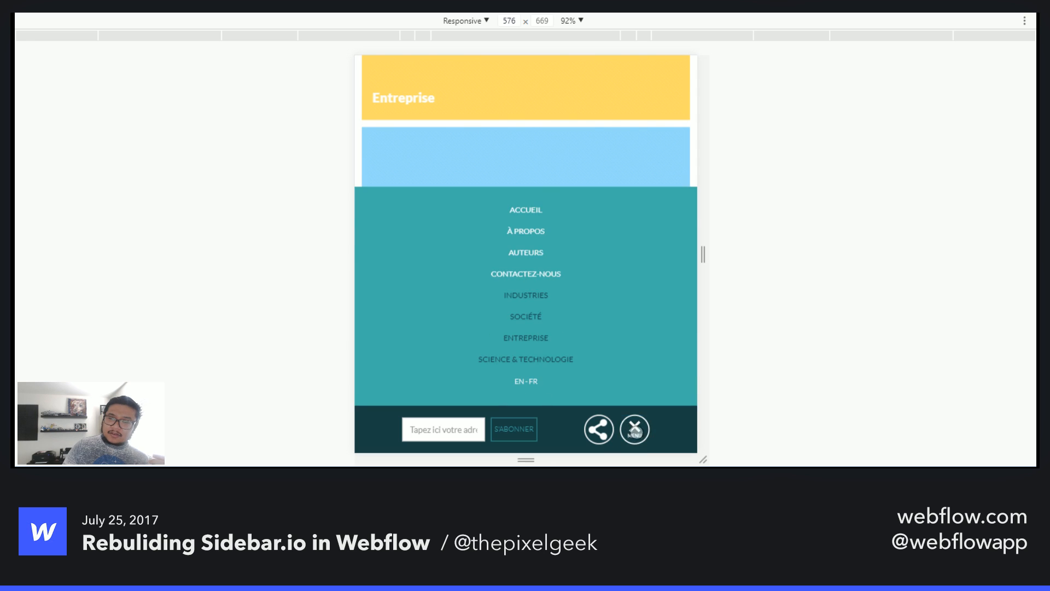
left_click(635, 430)
left_click(636, 430)
left_click(635, 430)
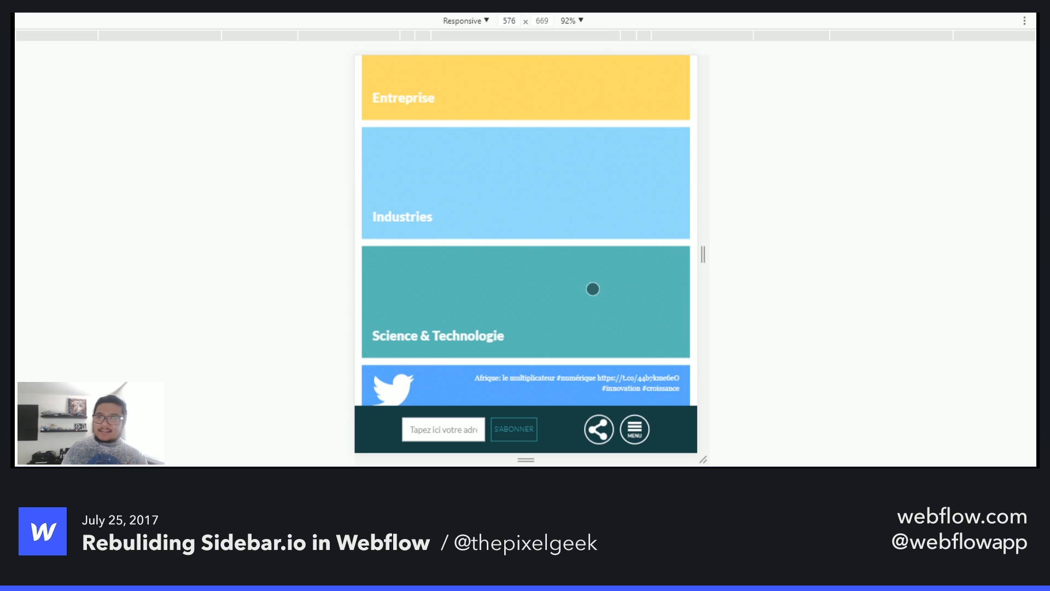
- Scroll through the whole mobile layout down to the newsletter form
left_click_drag(612, 317, 594, 281)
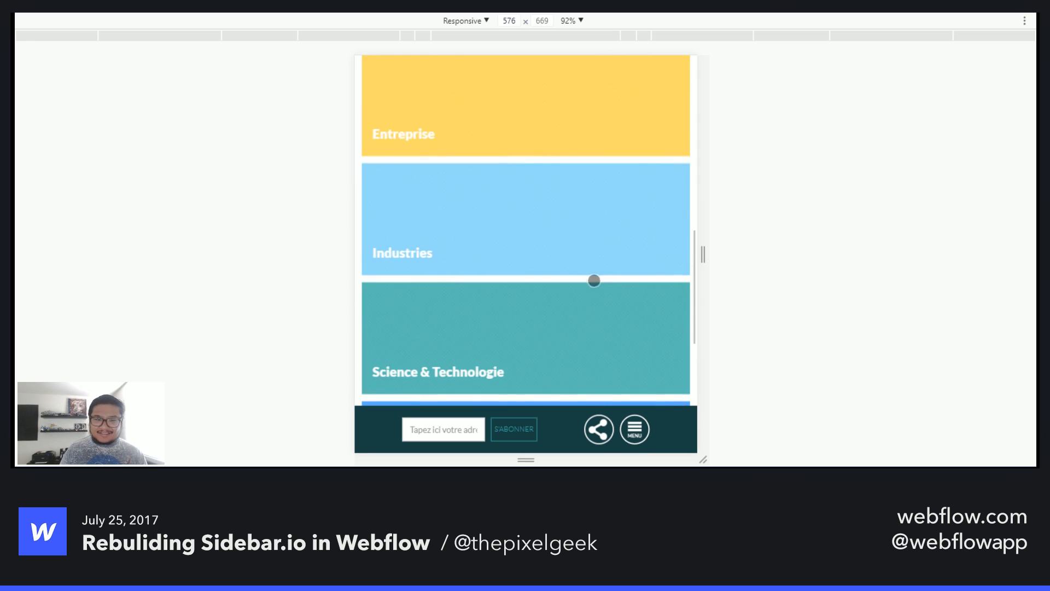
left_click_drag(547, 125, 549, 350)
left_click_drag(551, 178, 547, 327)
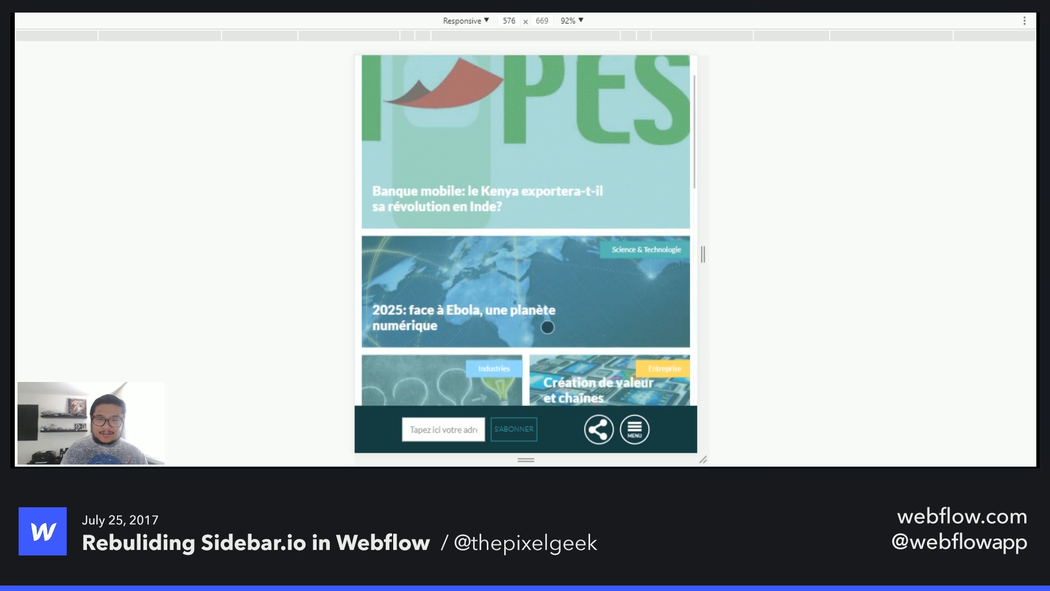
left_click_drag(596, 373, 575, 188)
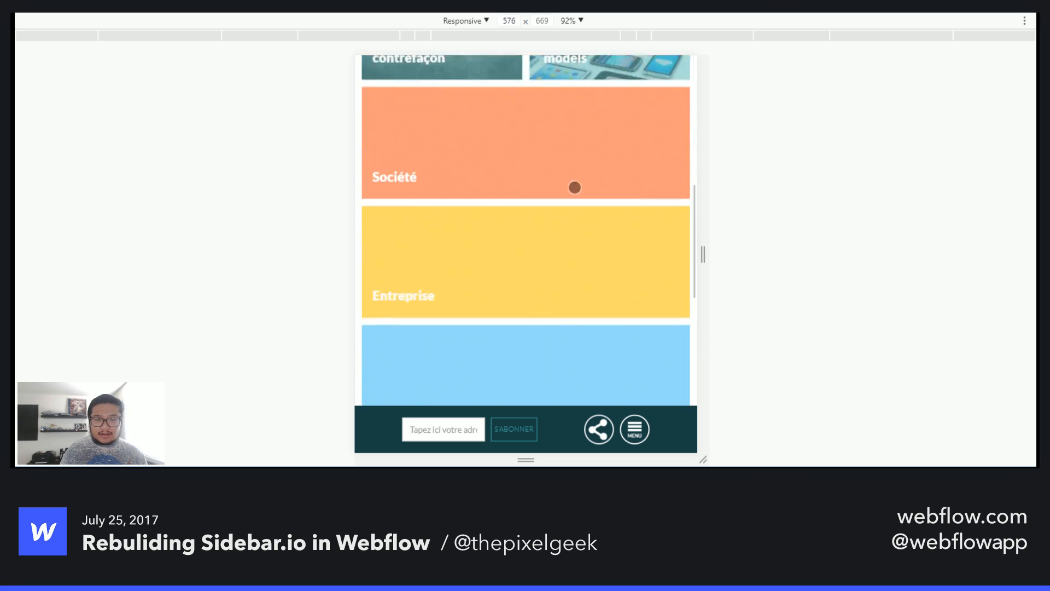
left_click_drag(549, 357, 567, 237)
left_click_drag(570, 320, 581, 119)
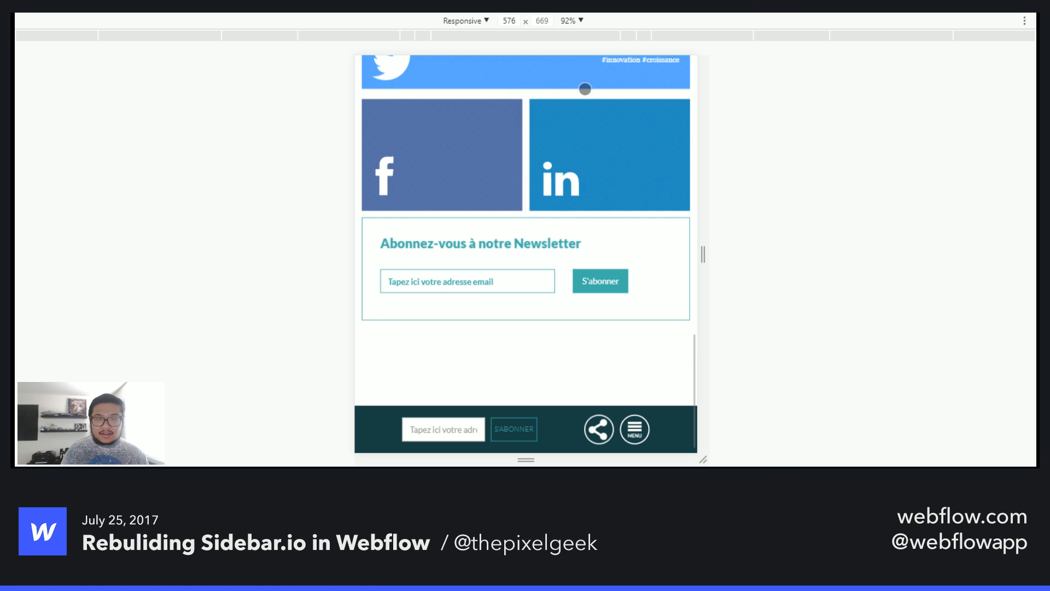
- Leave responsive mode and scroll back to the top of the desktop page
key("ctrl+shift+m")
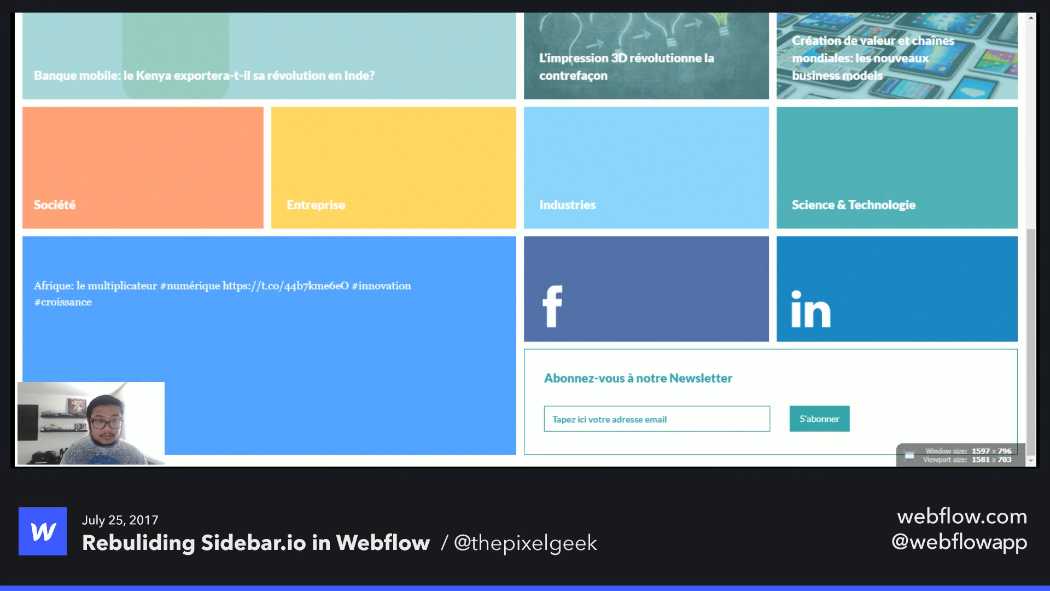
scroll(770, 264, "up", 8)
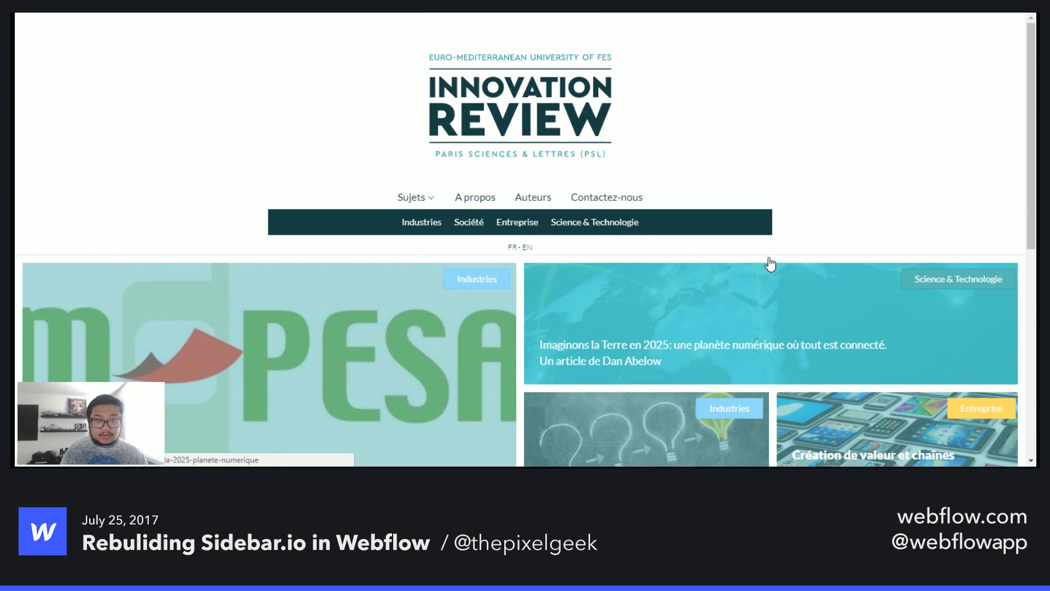
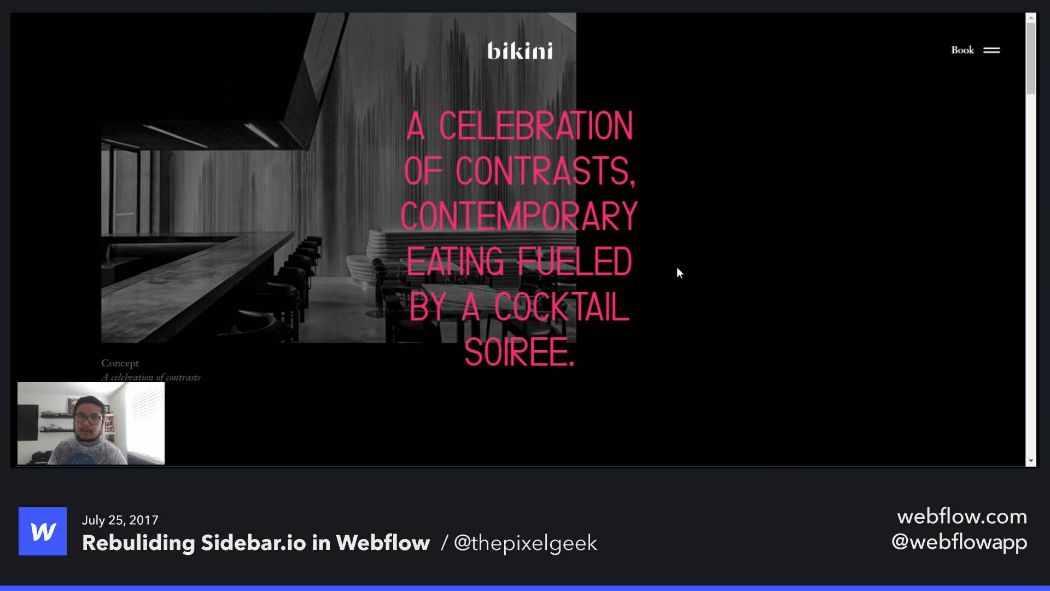
- Scroll through the reference site's Concept section to study its overlapping images and fixed header
scroll(759, 235, "down", 5)
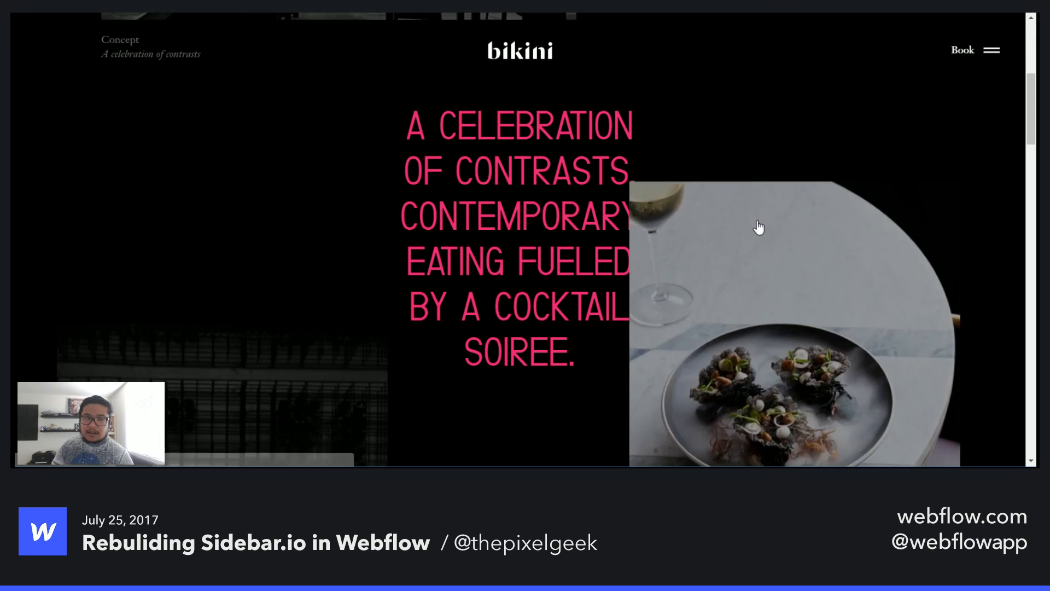
scroll(758, 227, "up", 4)
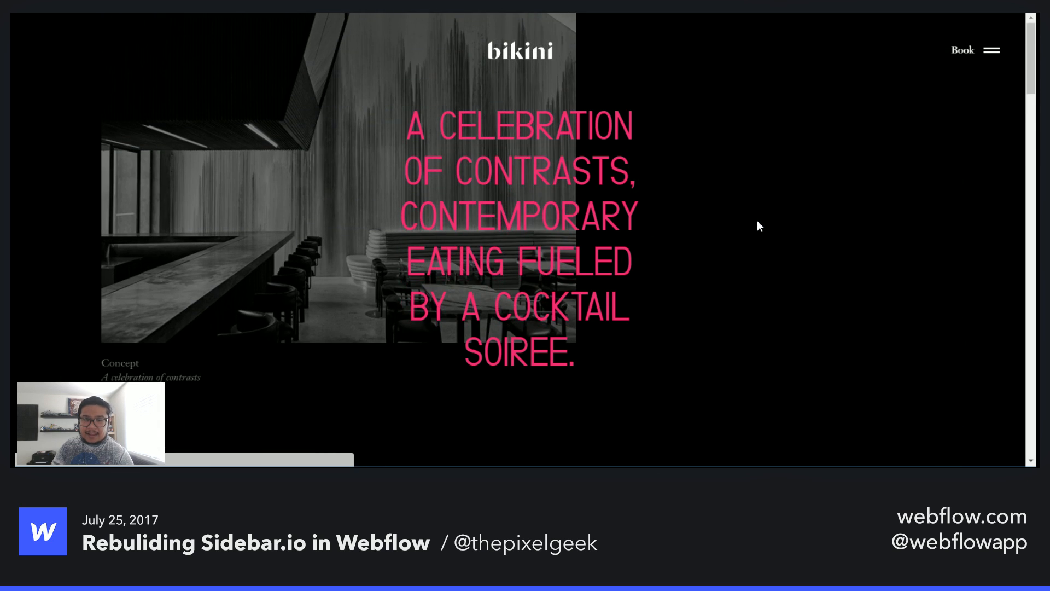
scroll(759, 224, "up", 3)
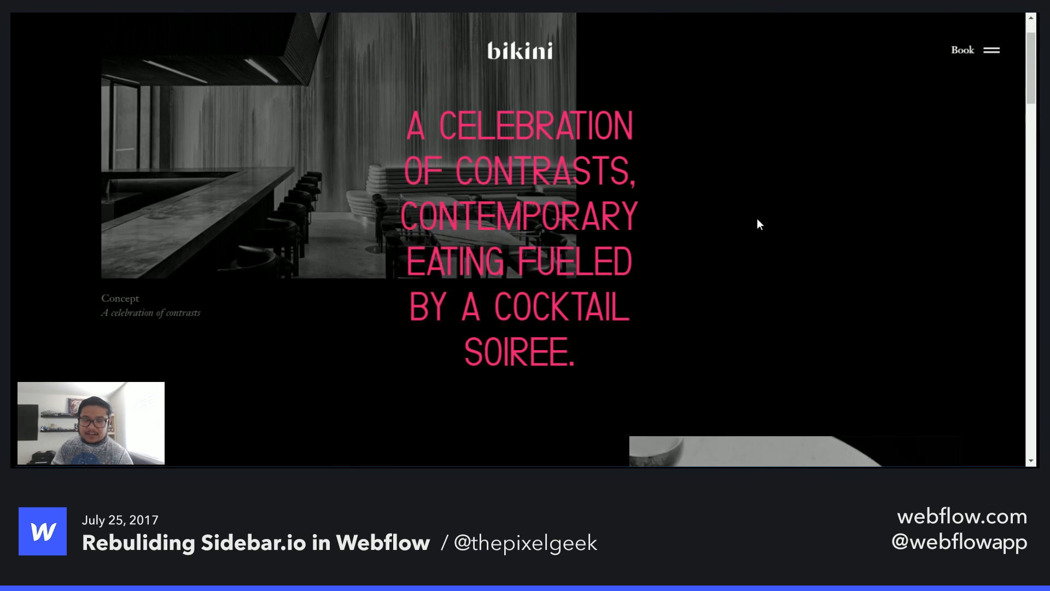
scroll(758, 224, "down", 5)
scroll(759, 224, "down", 5)
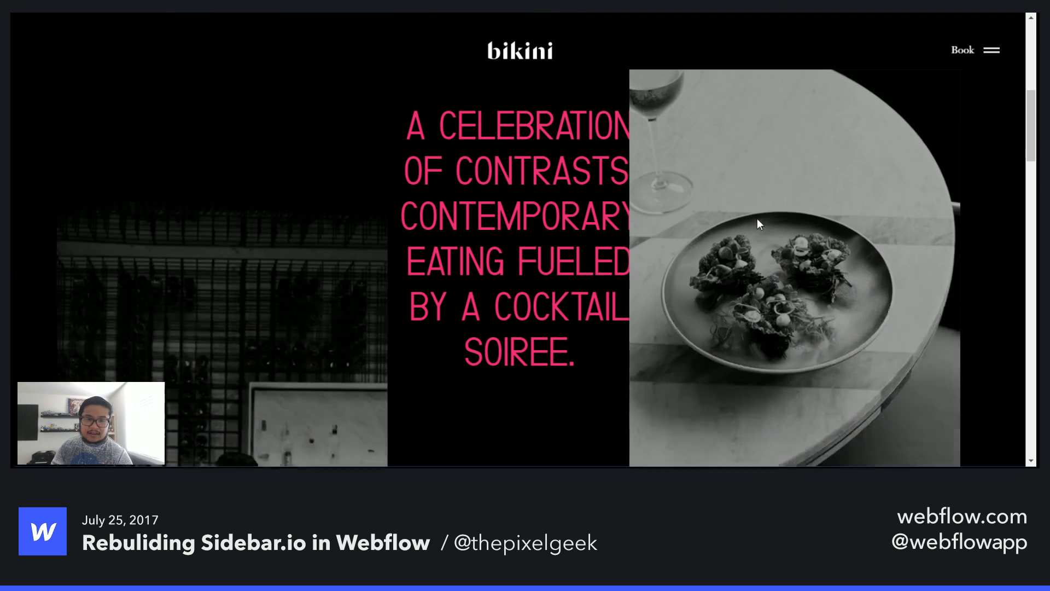
left_click_drag(1033, 137, 1030, 316)
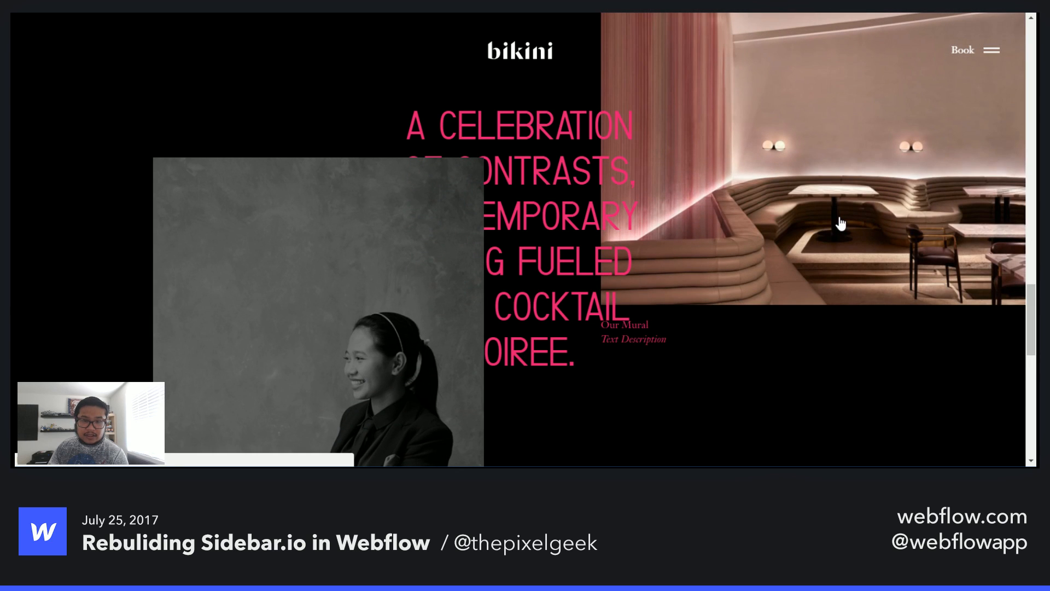
- Open the People section and examine the chef's profile and its slider arrows
left_click(841, 221)
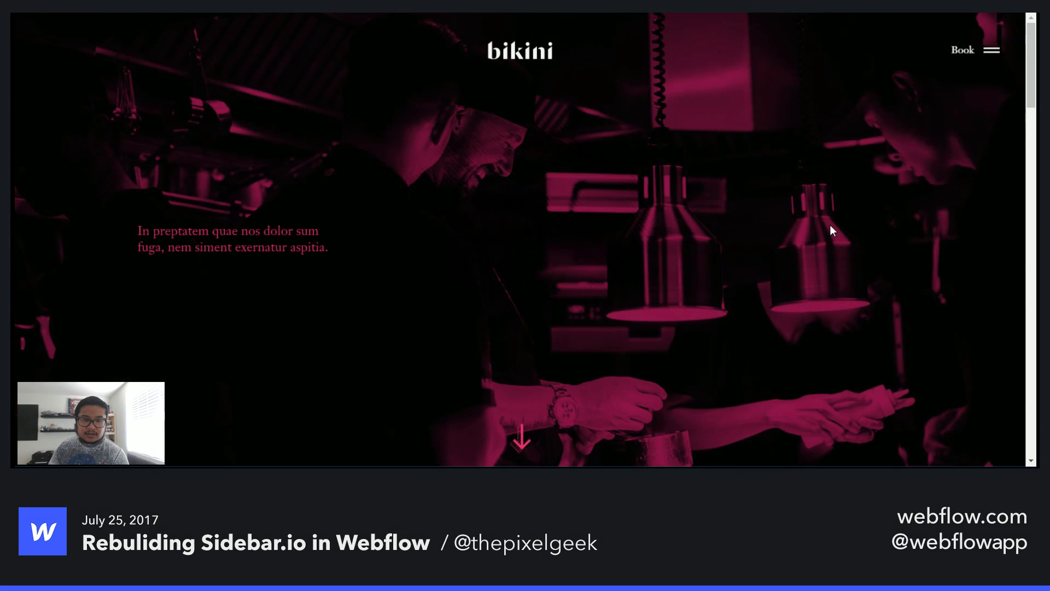
scroll(758, 296, "down", 5)
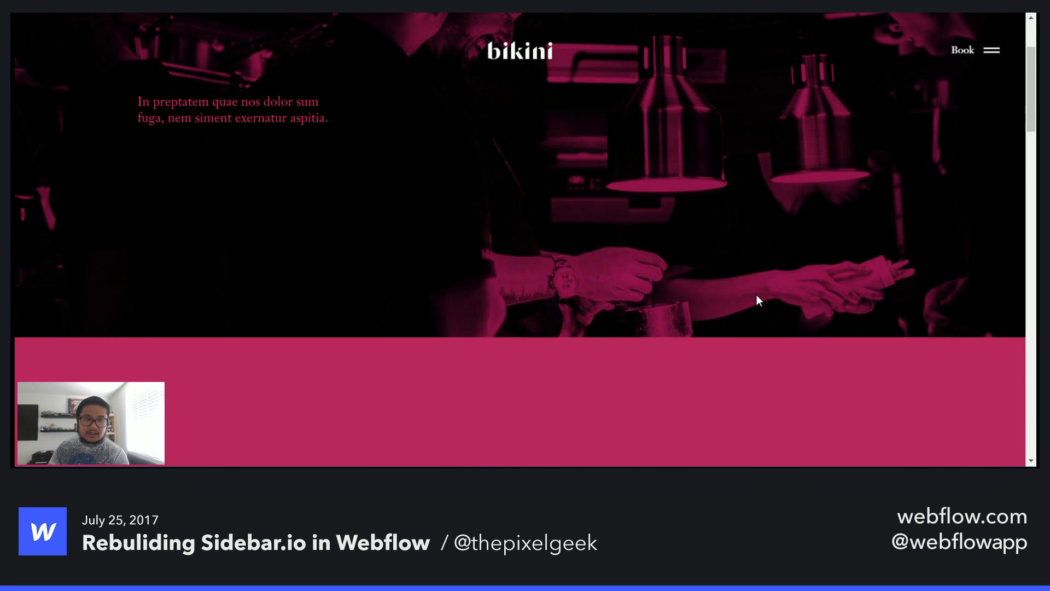
scroll(757, 296, "down", 1)
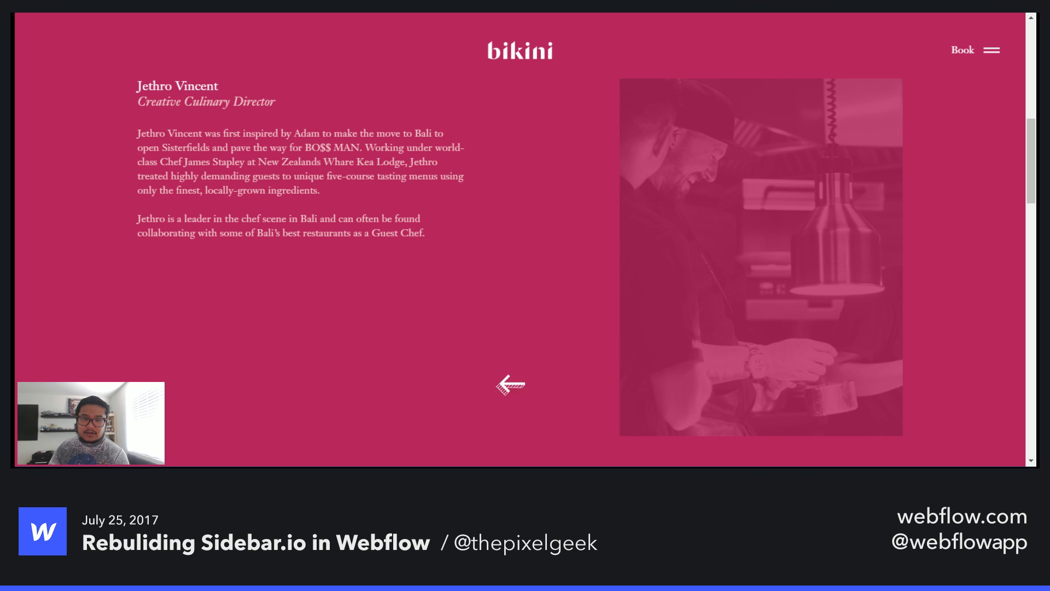
scroll(454, 380, "down", 5)
scroll(443, 378, "up", 5)
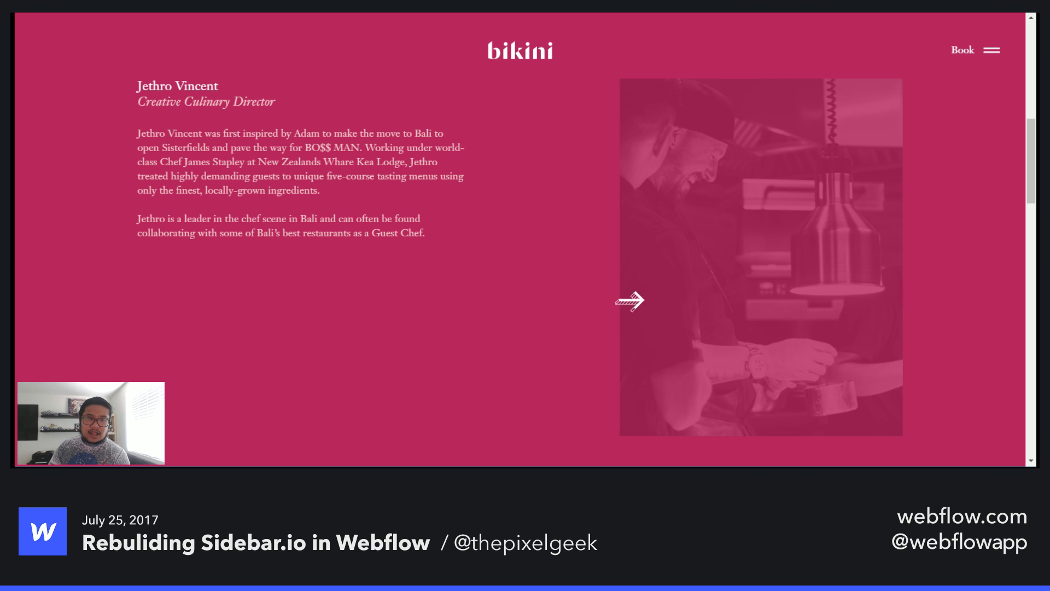
scroll(451, 383, "up", 6)
scroll(435, 375, "down", 6)
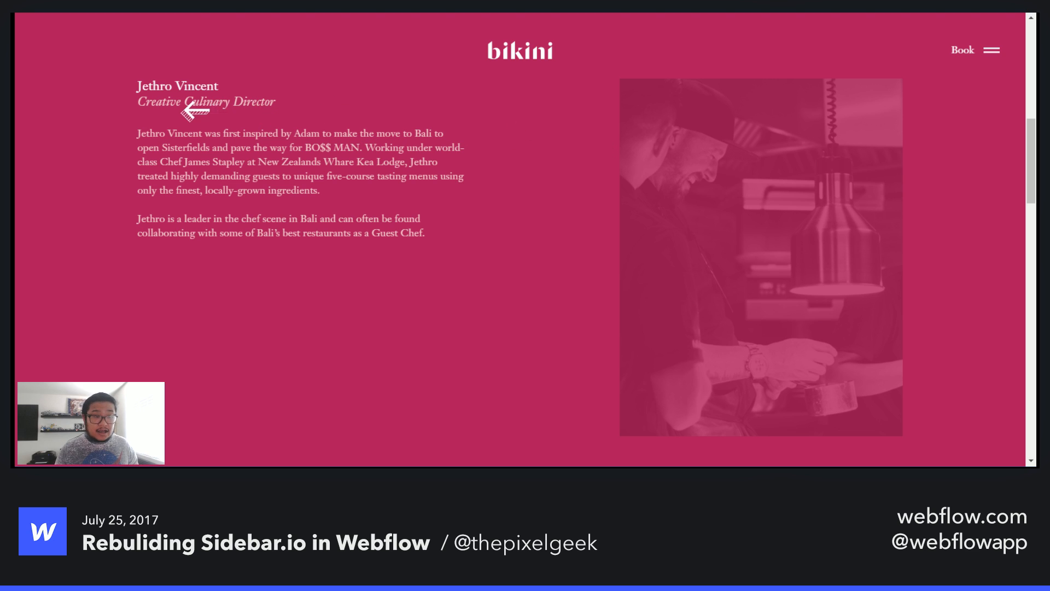
scroll(399, 189, "up", 1)
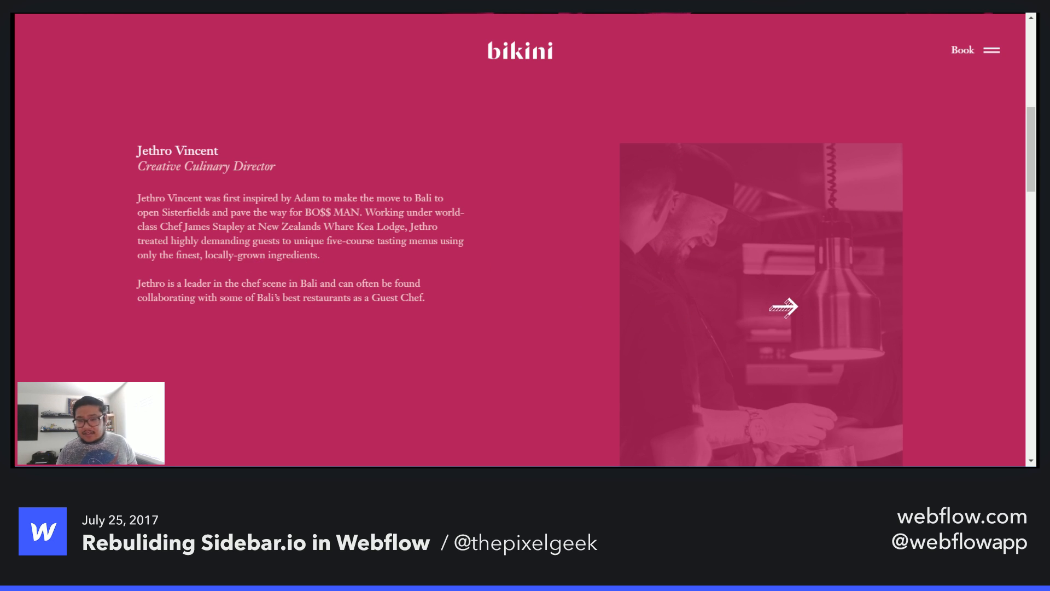
- Scroll down the People page through the collaborators and artist profiles to the footer and back up
scroll(734, 284, "down", 10)
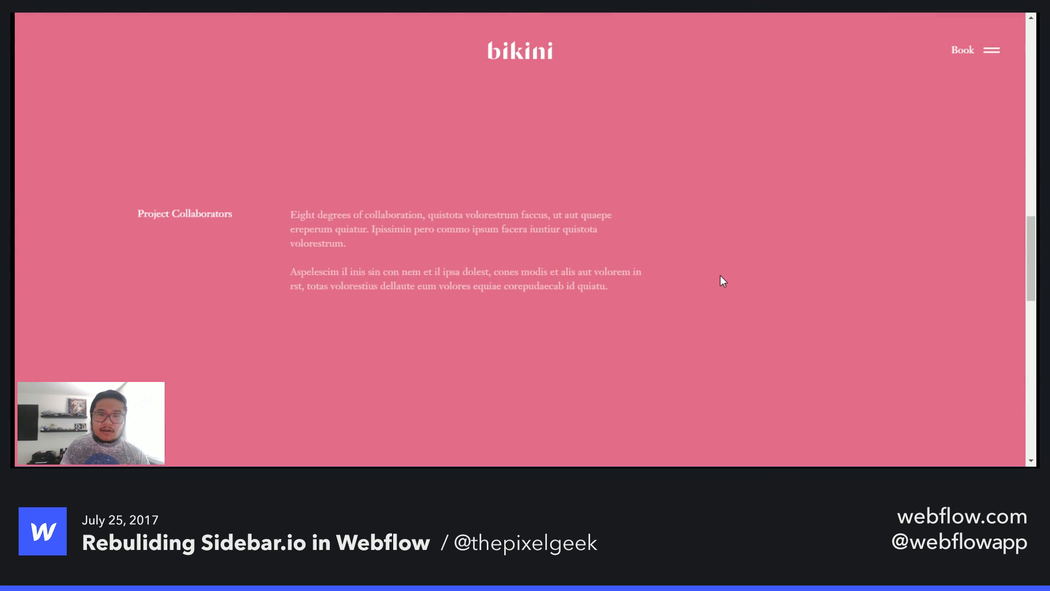
scroll(723, 282, "down", 4)
scroll(721, 257, "up", 5)
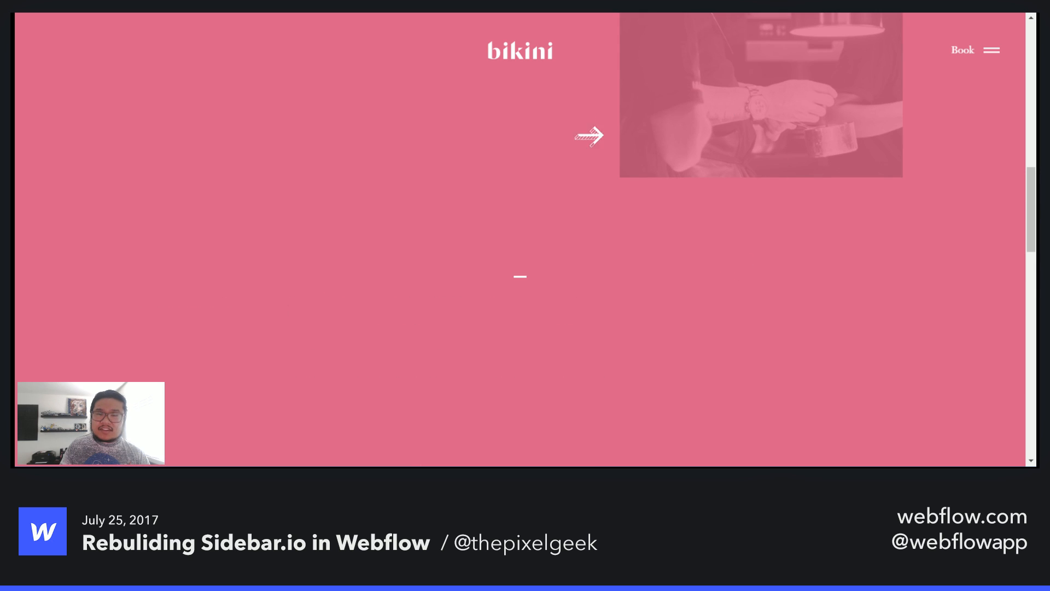
scroll(762, 275, "down", 4)
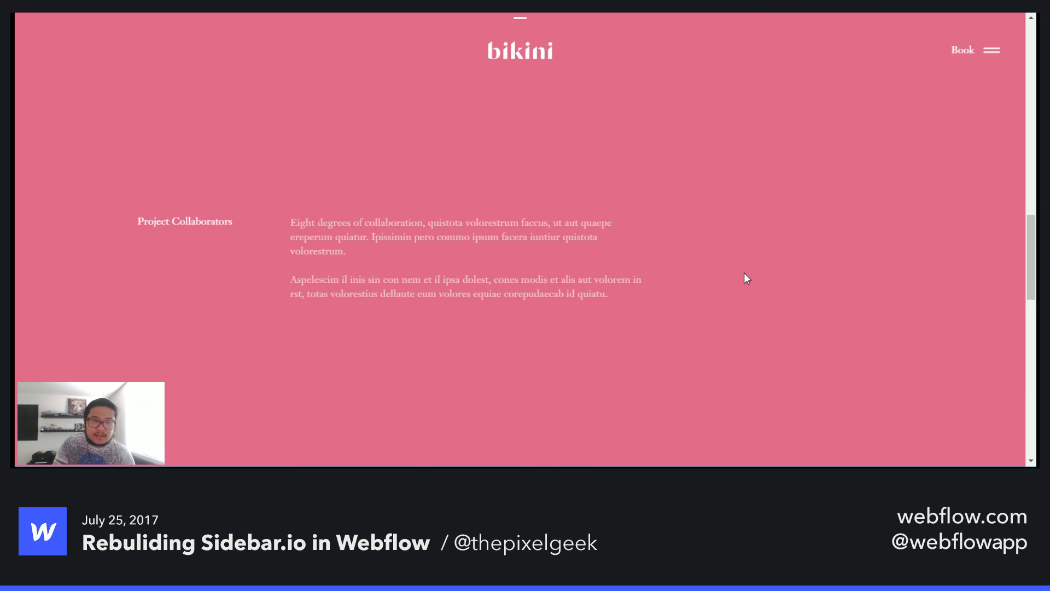
scroll(744, 278, "down", 5)
scroll(749, 274, "down", 2)
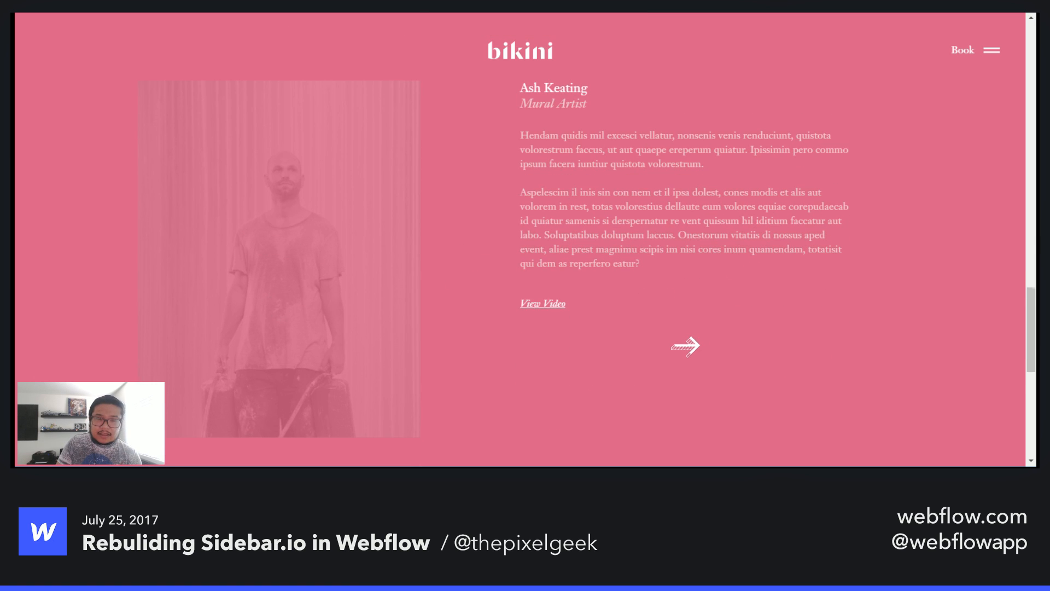
scroll(684, 344, "down", 5)
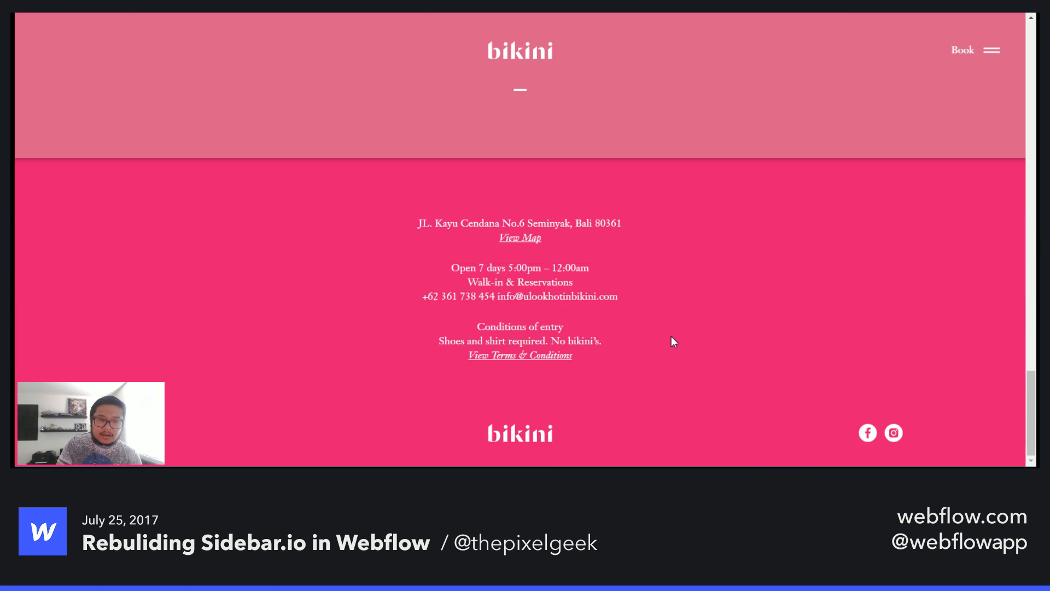
scroll(672, 337, "up", 15)
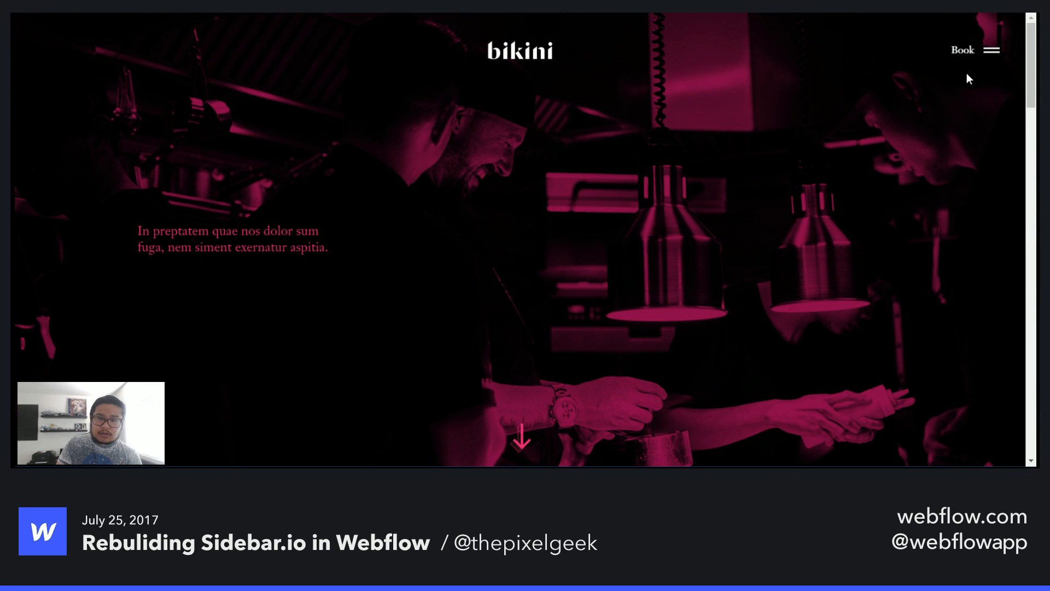
- Open the site menu, go to the Menu page, and scroll through its dishes to the footer and back
left_click(992, 50)
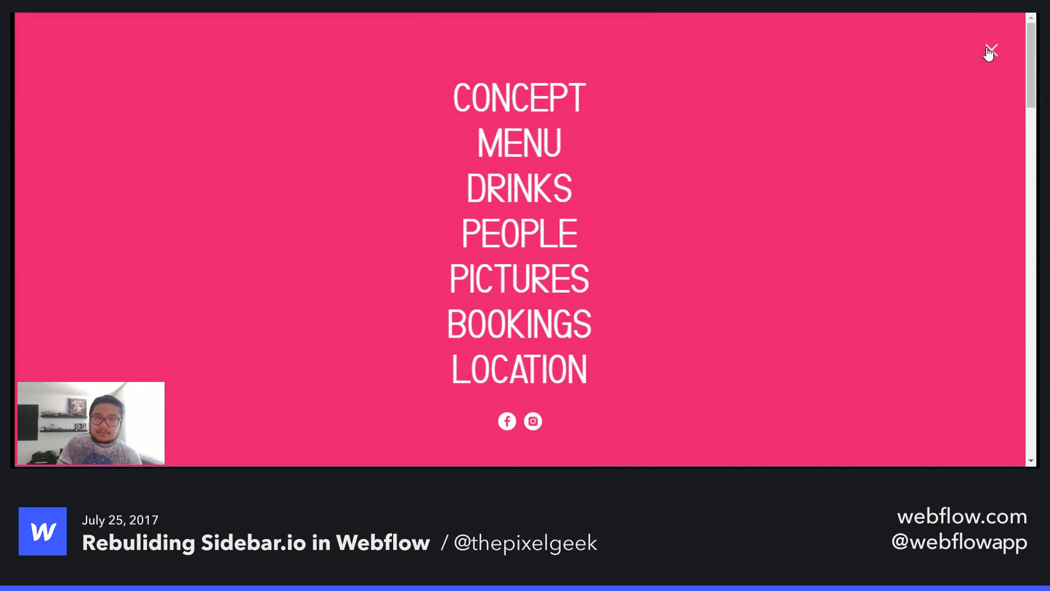
left_click(511, 139)
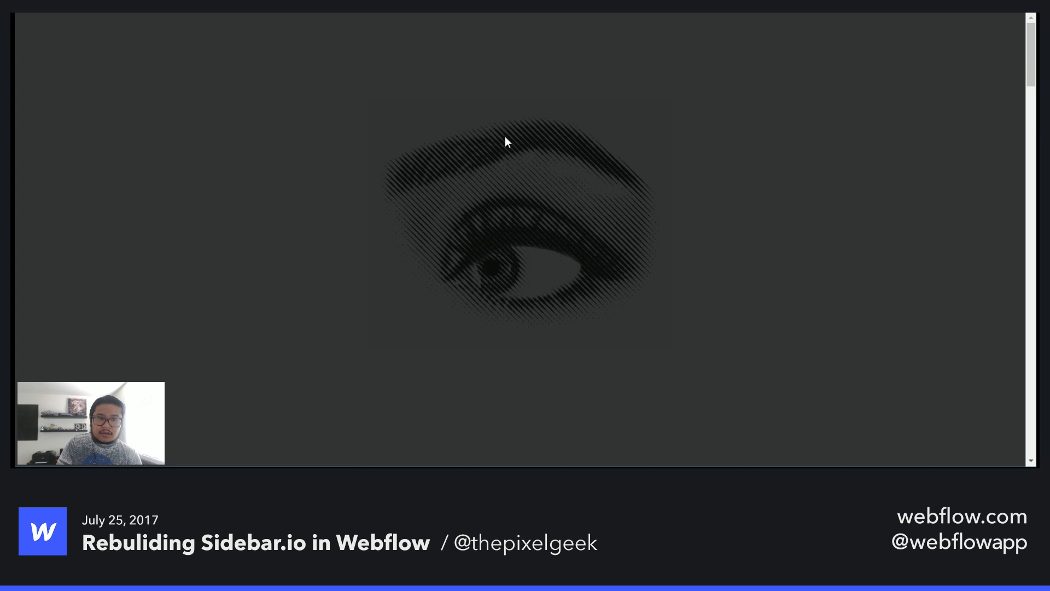
scroll(550, 330, "down", 10)
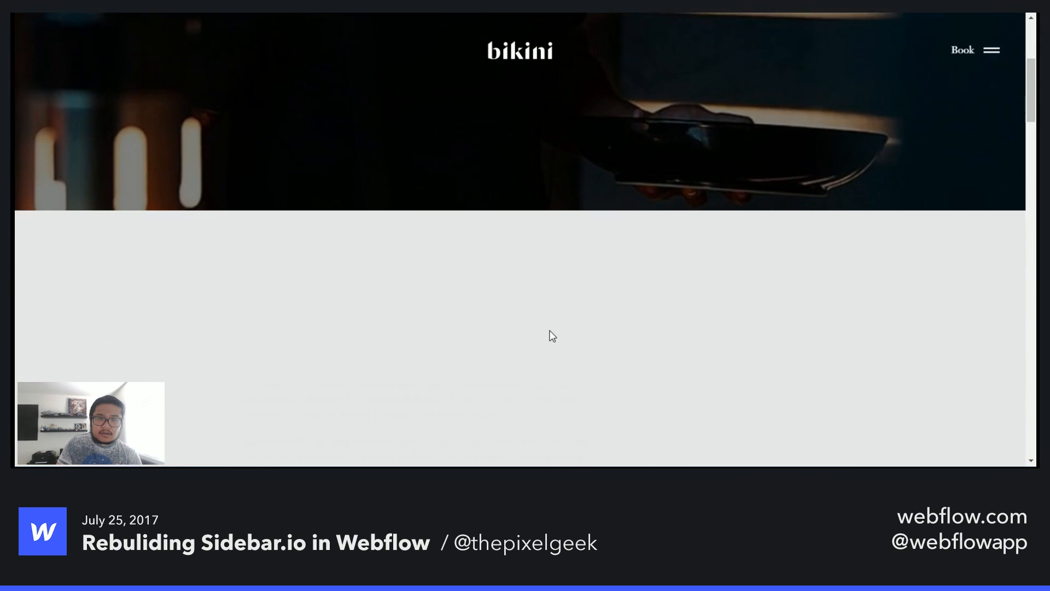
scroll(551, 335, "down", 10)
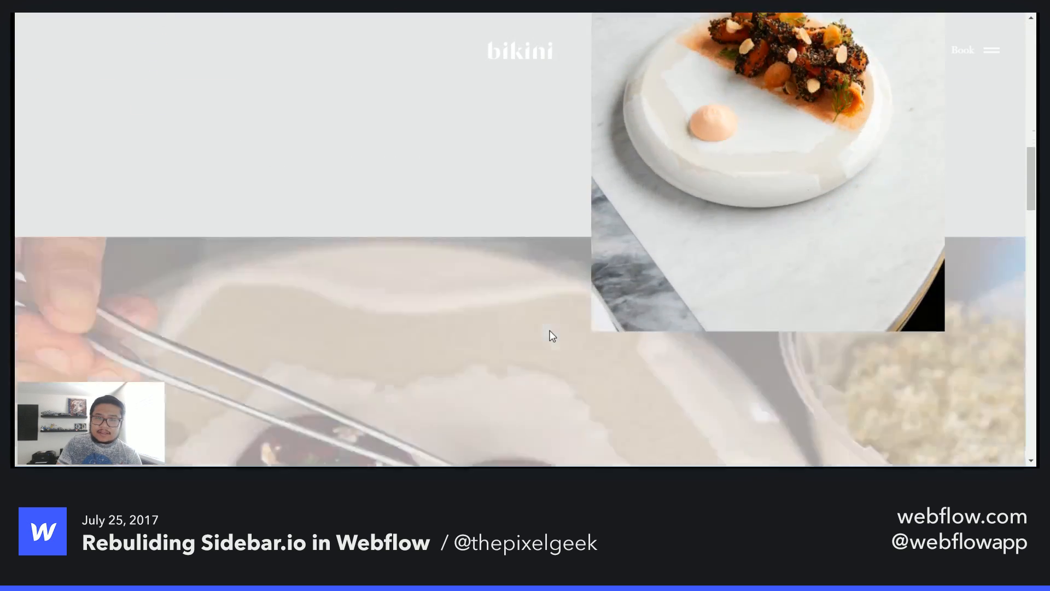
scroll(551, 335, "down", 10)
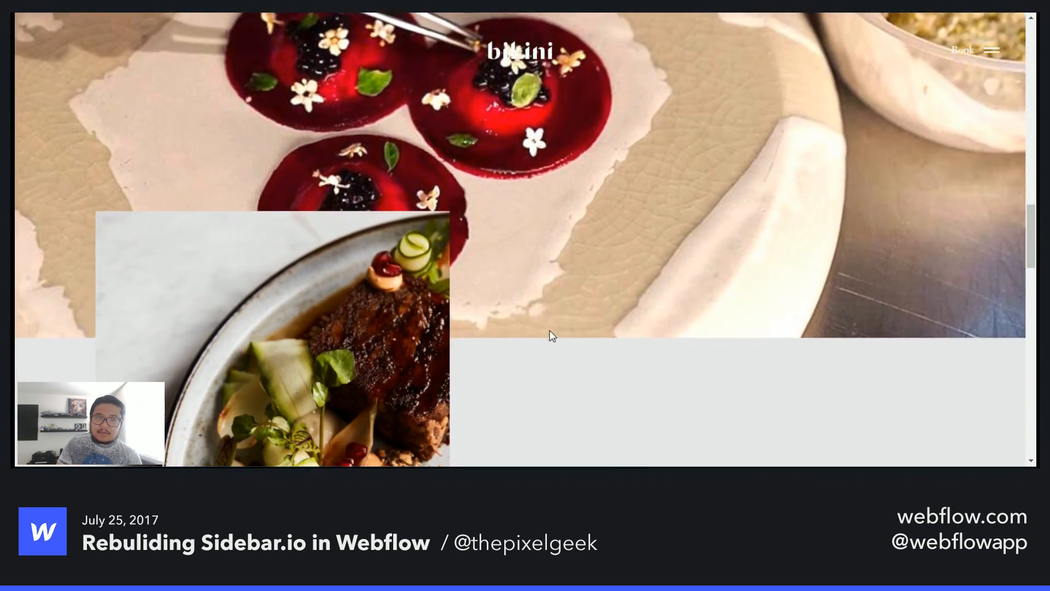
scroll(553, 337, "down", 5)
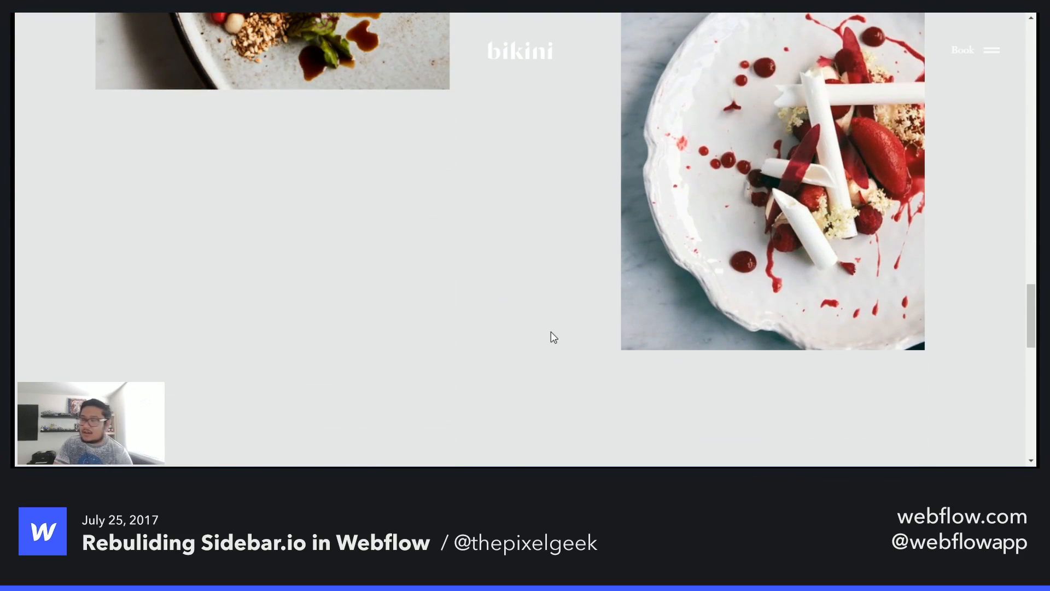
scroll(554, 336, "down", 3)
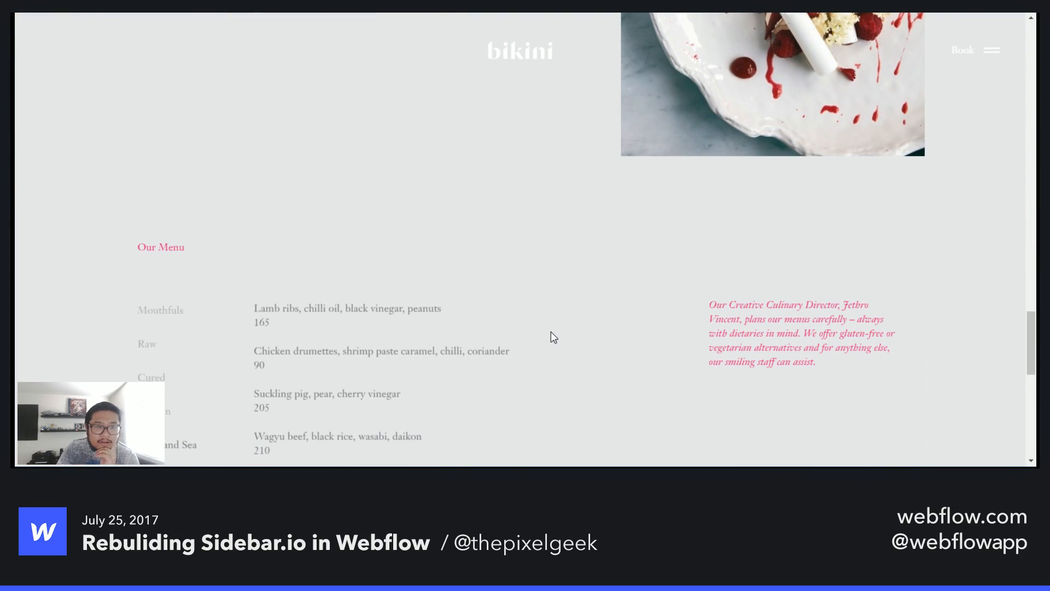
scroll(554, 338, "down", 10)
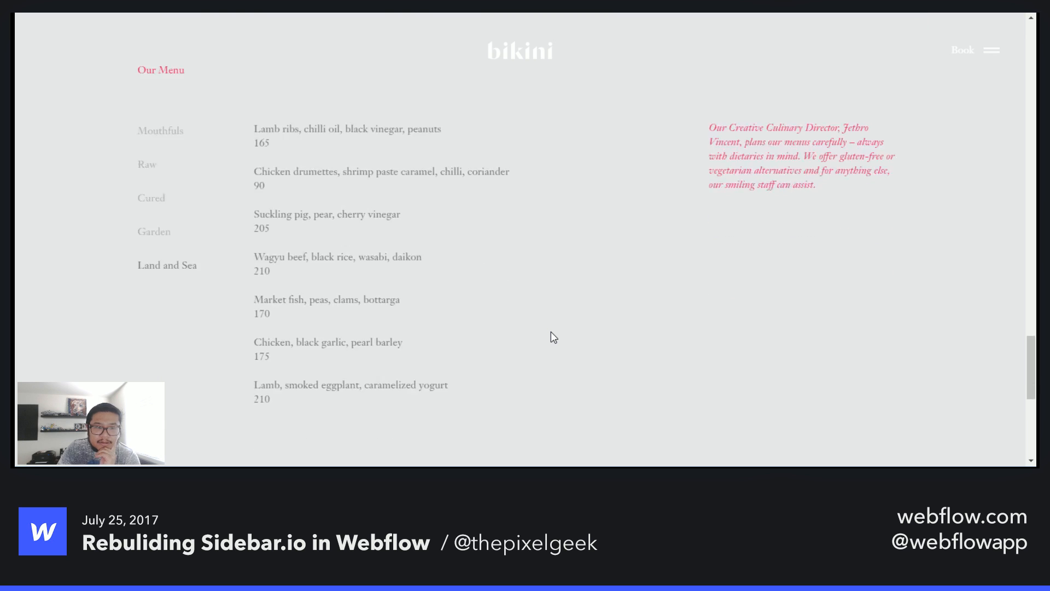
scroll(552, 332, "down", 3)
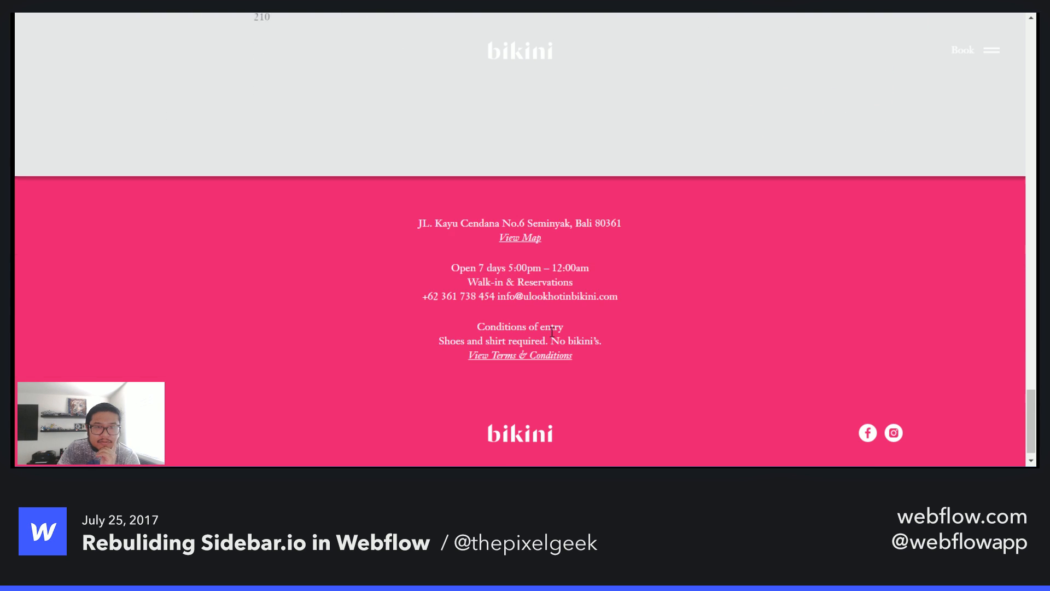
scroll(551, 332, "up", 10)
scroll(549, 329, "up", 15)
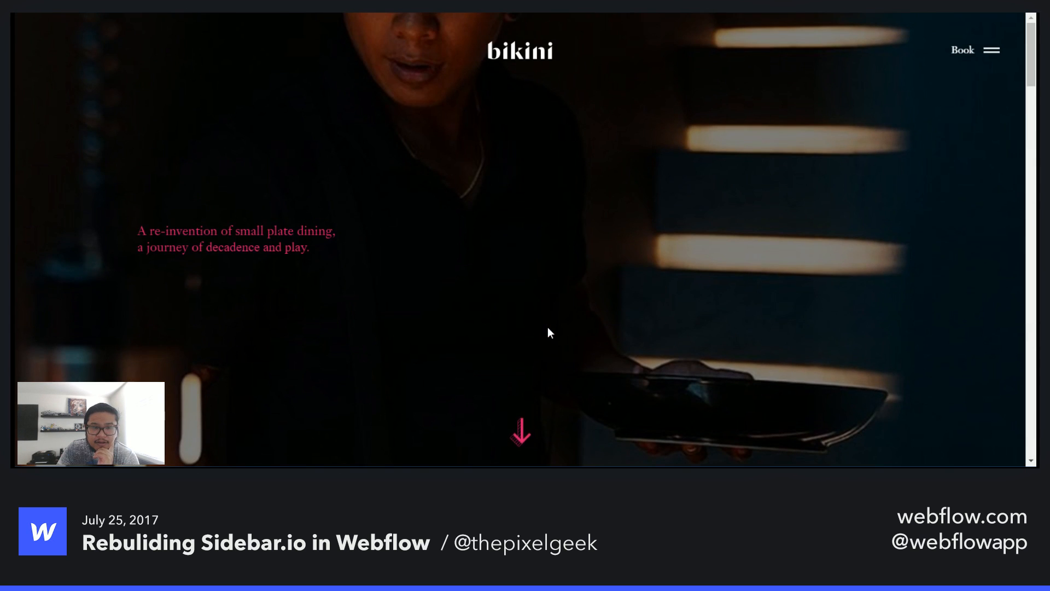
- Open the site menu, go to the Pictures page, and scroll through its overlapping photo gallery
left_click(999, 49)
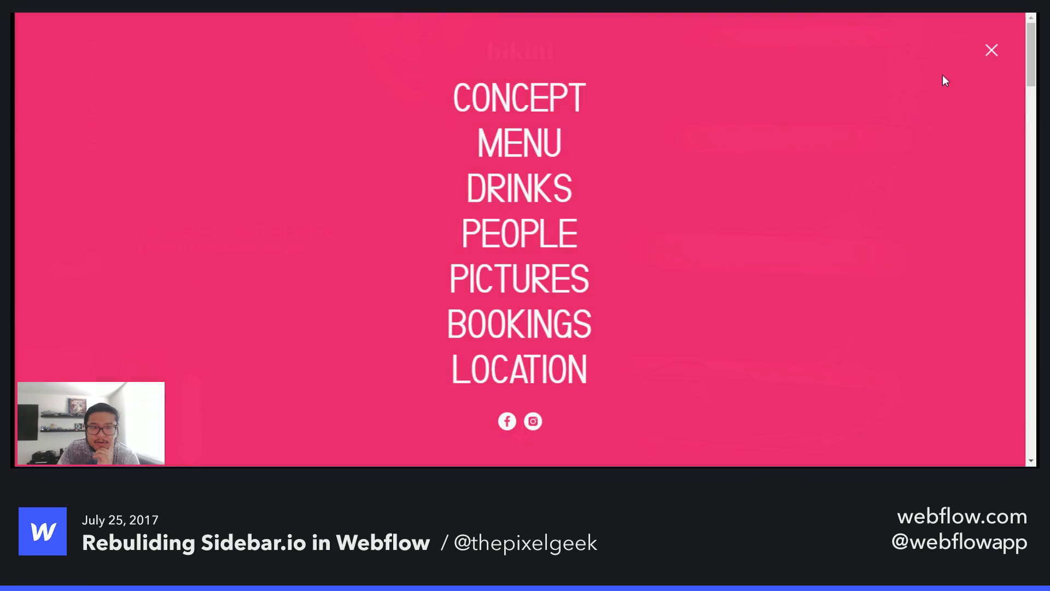
left_click(509, 276)
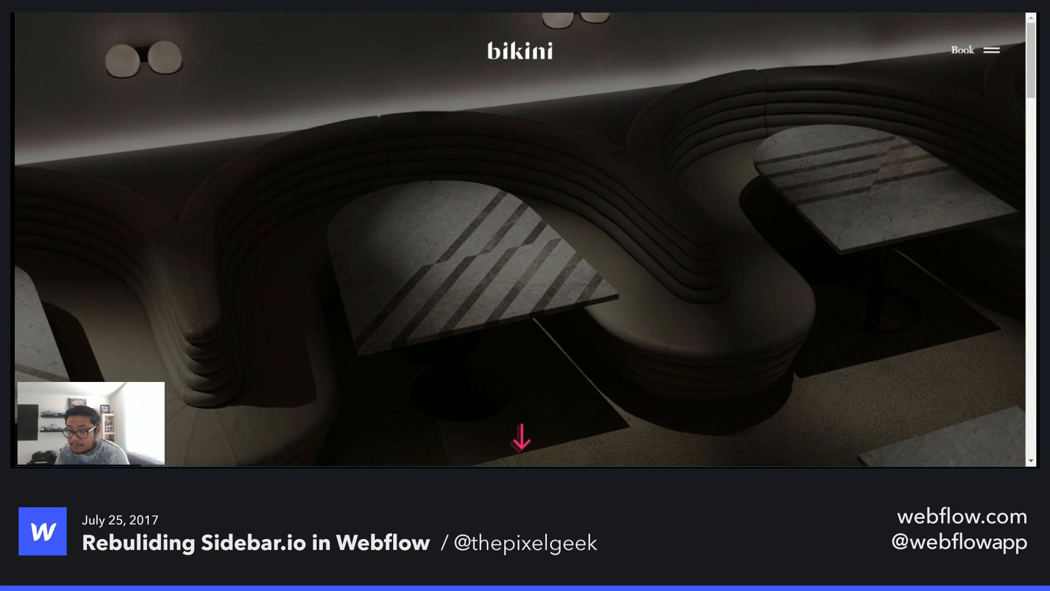
scroll(658, 281, "down", 3)
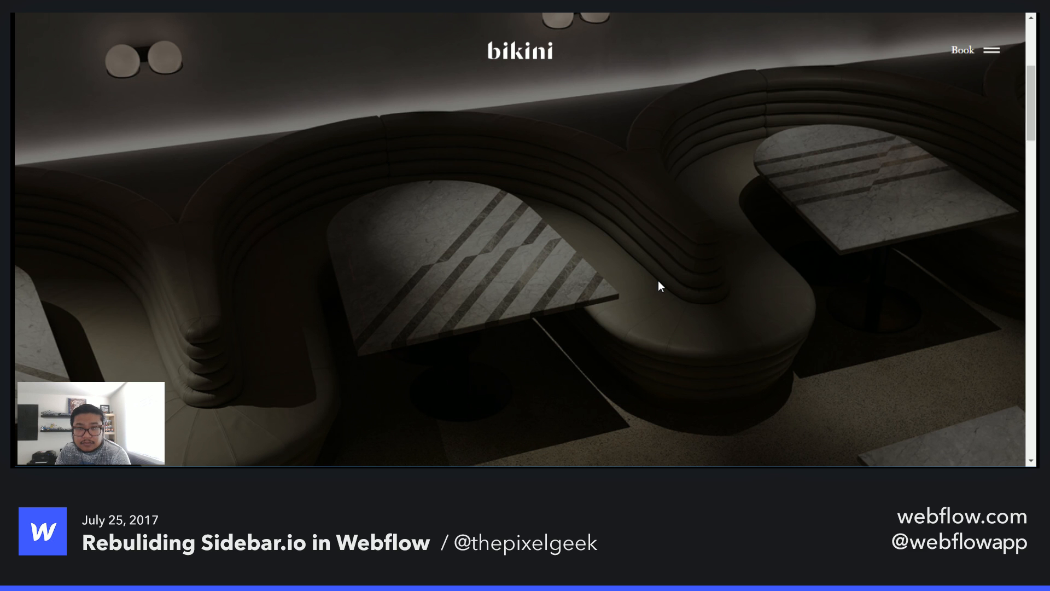
scroll(659, 280, "down", 5)
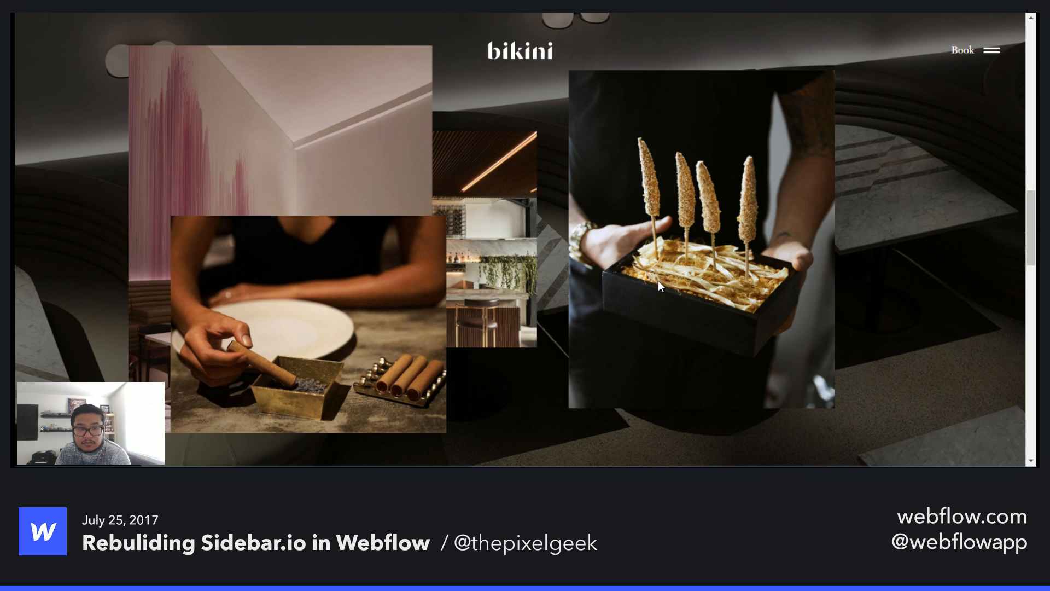
scroll(658, 280, "down", 5)
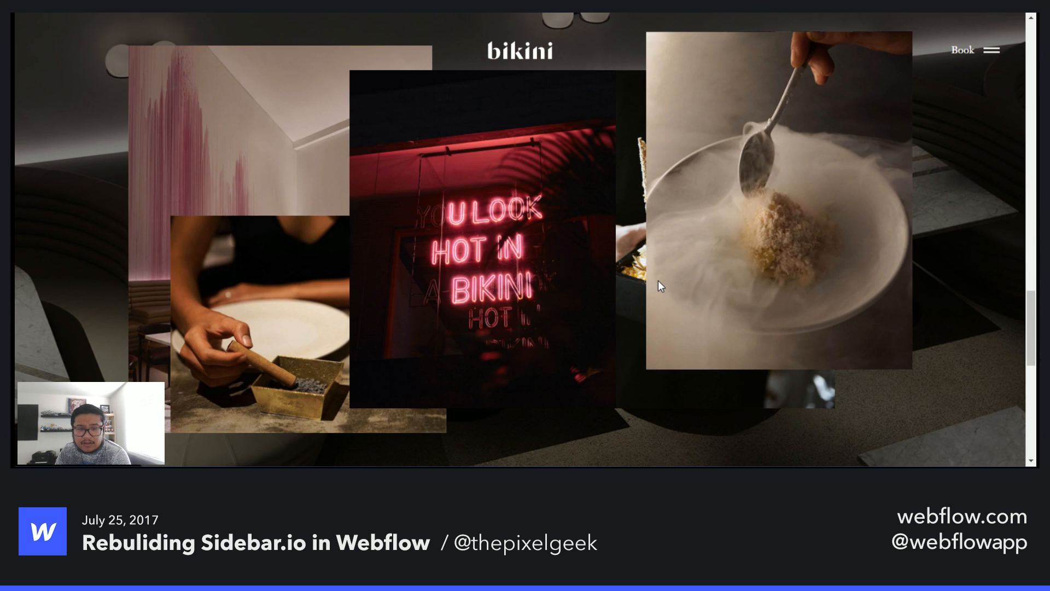
scroll(658, 281, "down", 5)
scroll(658, 280, "up", 10)
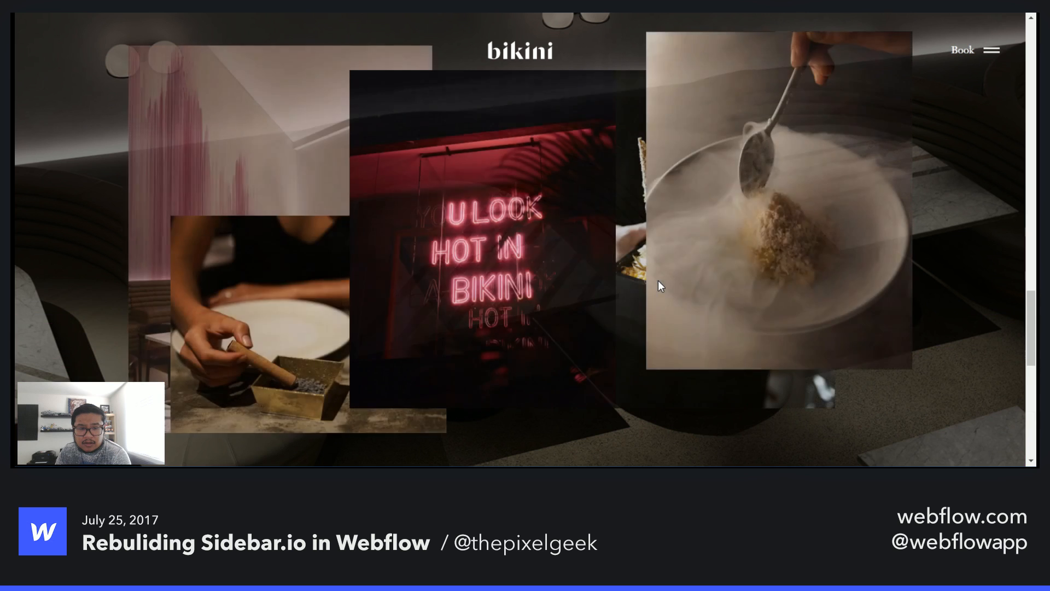
scroll(658, 280, "up", 10)
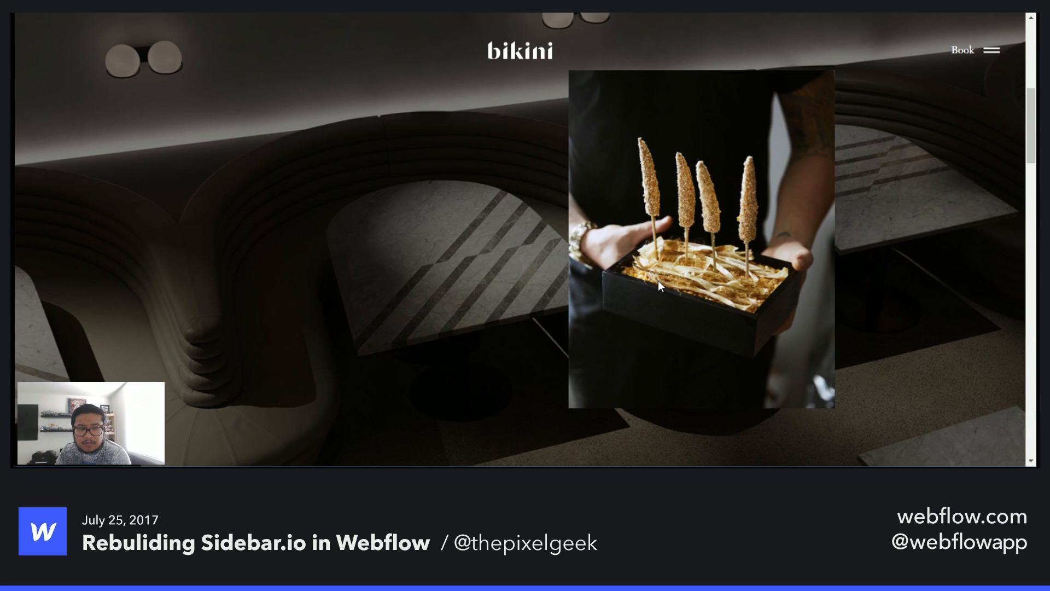
scroll(659, 280, "up", 2)
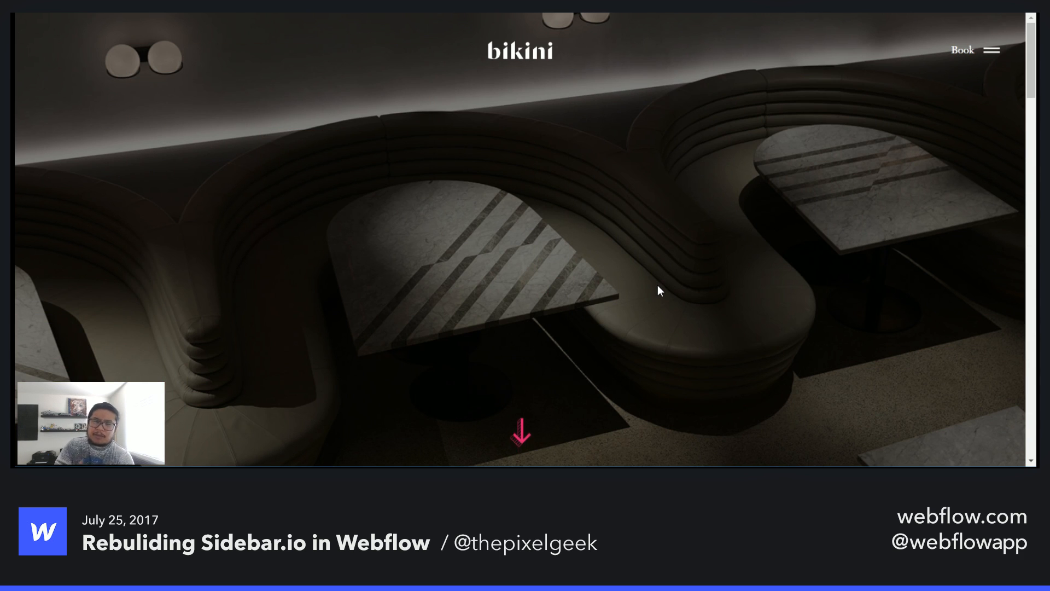
- Scroll further through the Pictures page's overlapping photo gallery and back up
scroll(660, 279, "down", 2)
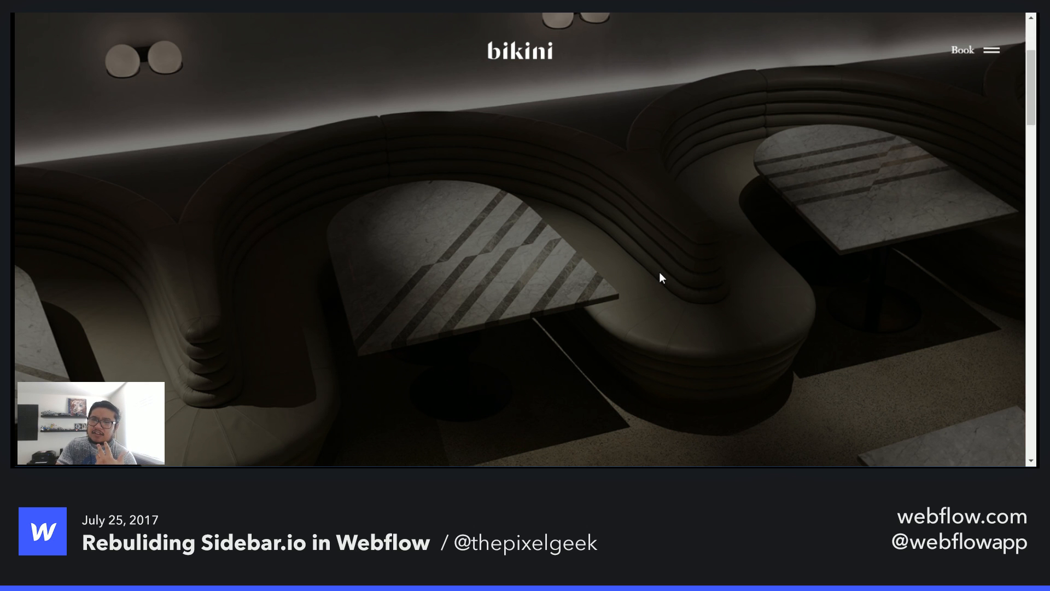
scroll(659, 271, "down", 5)
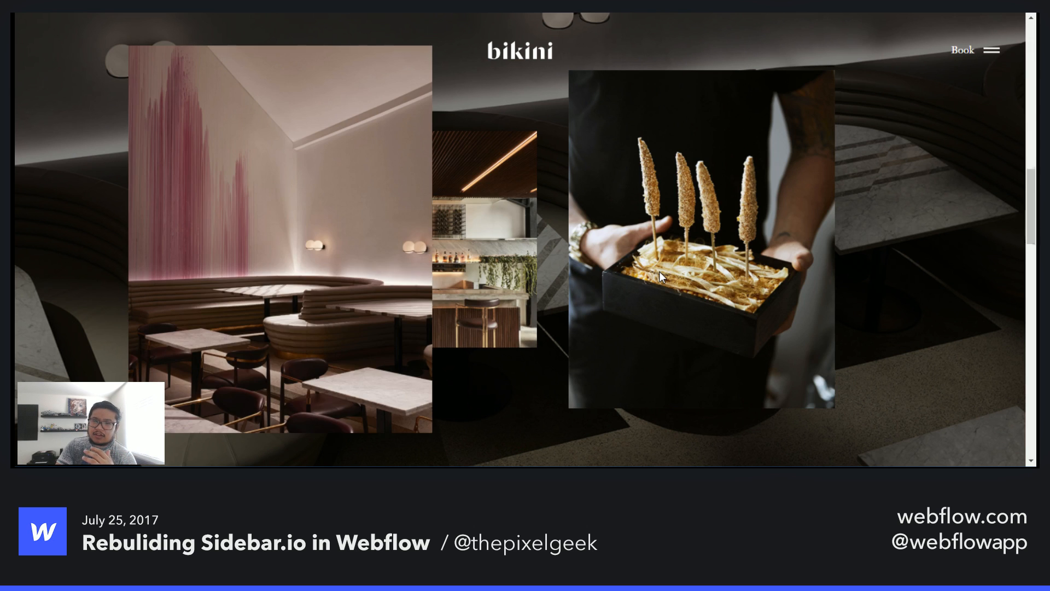
scroll(659, 272, "down", 3)
scroll(659, 271, "down", 5)
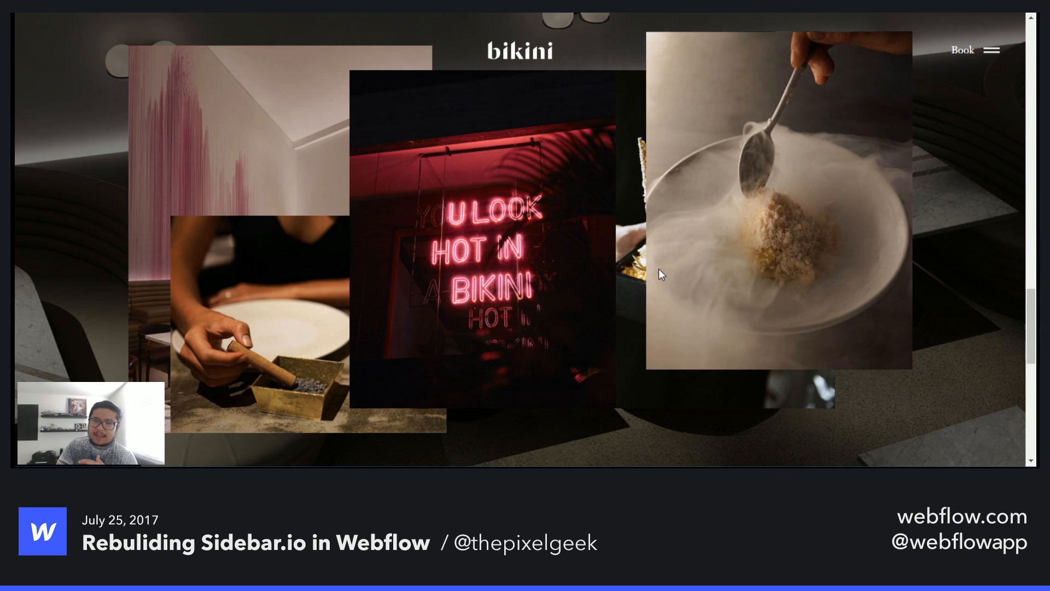
scroll(658, 268, "up", 10)
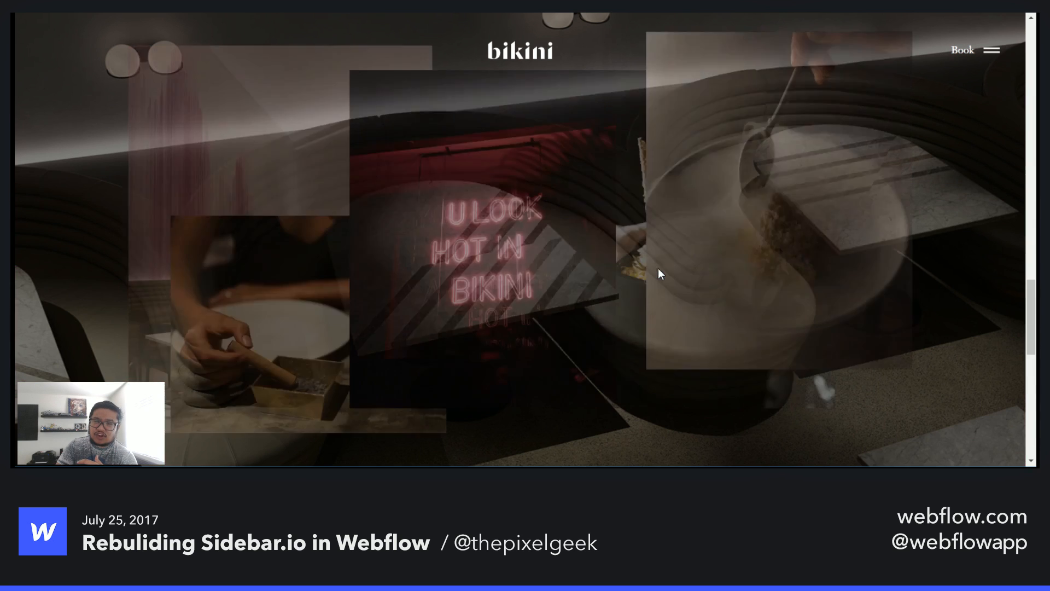
scroll(658, 267, "up", 3)
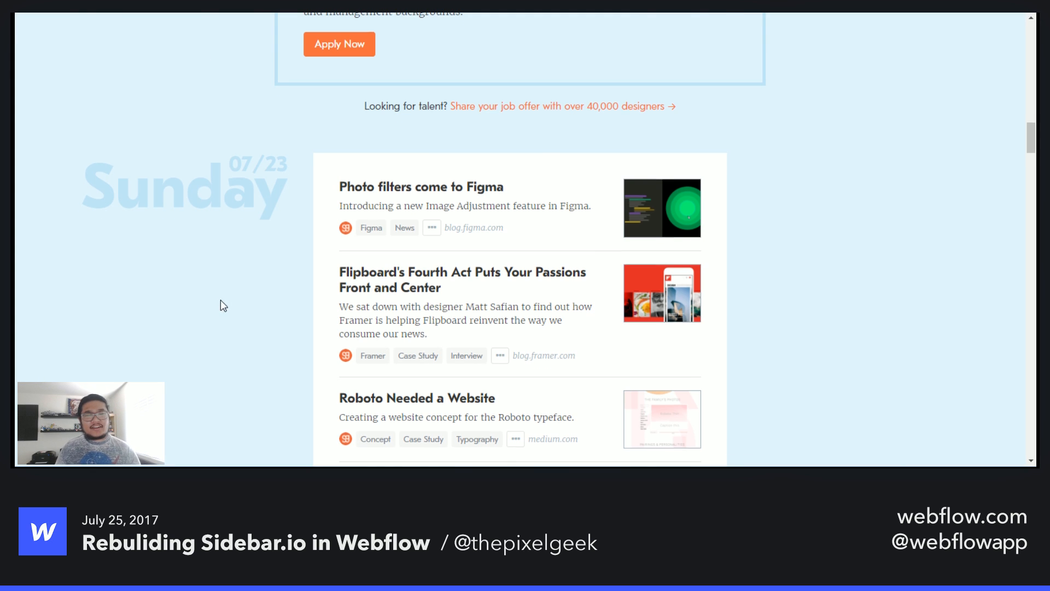
- Switch to the Home page and delete the Filters dropdown from the header
scroll(221, 301, "up", 15)
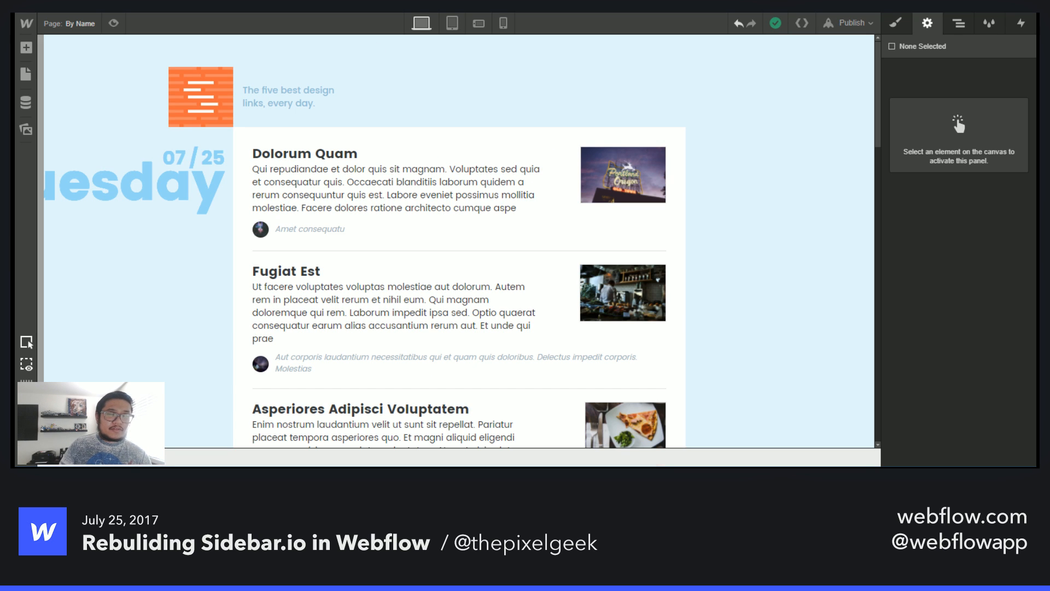
left_click(76, 24)
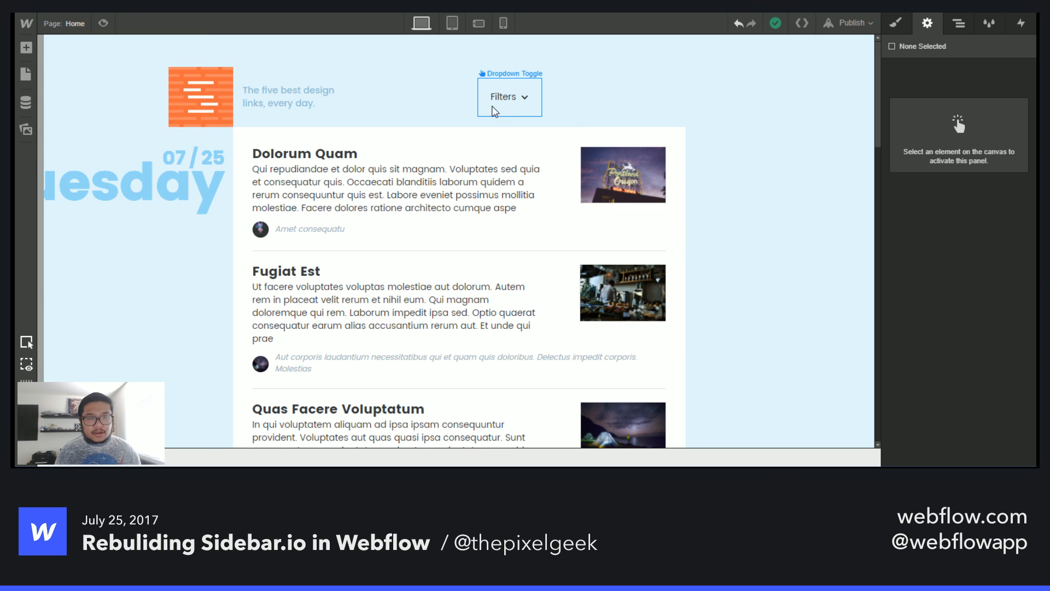
left_click(494, 108)
key("Delete")
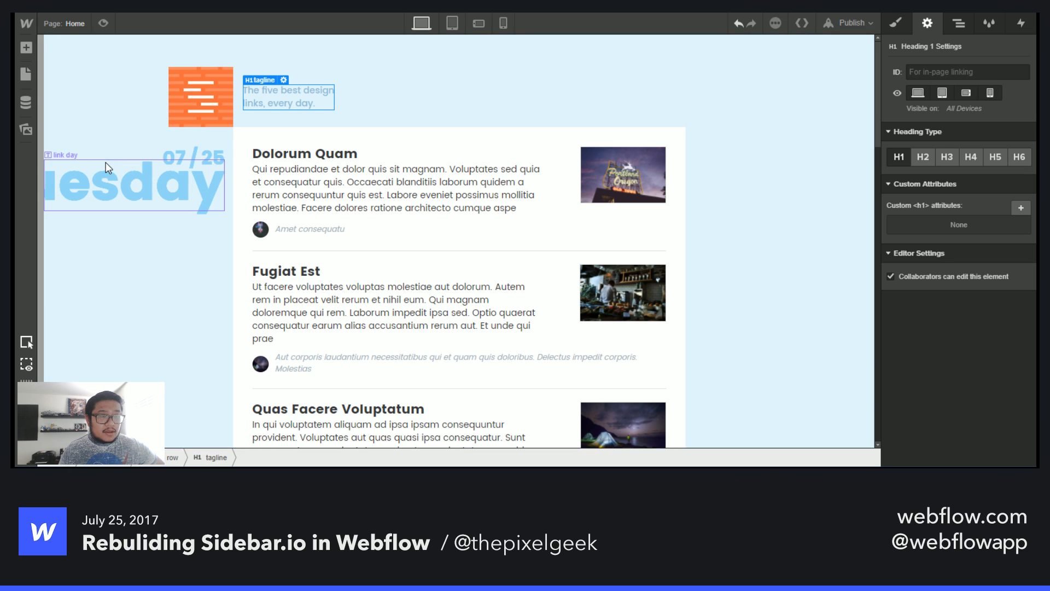
- Select the logo row and set its left margin to 0 at the tablet breakpoint
key("ctrl+Tab")
key("ctrl+shift+Tab")
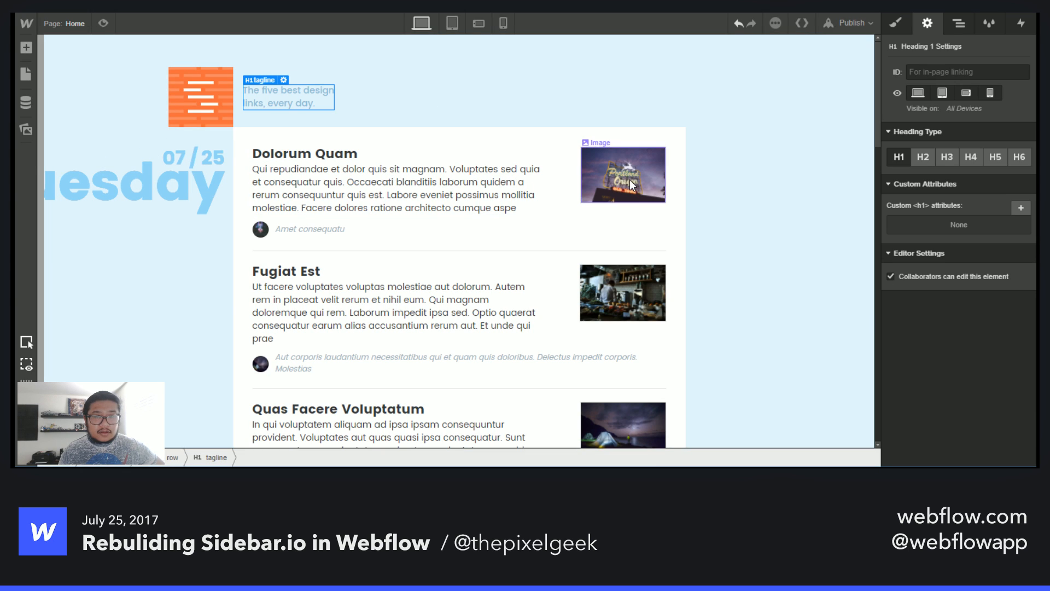
left_click(453, 27)
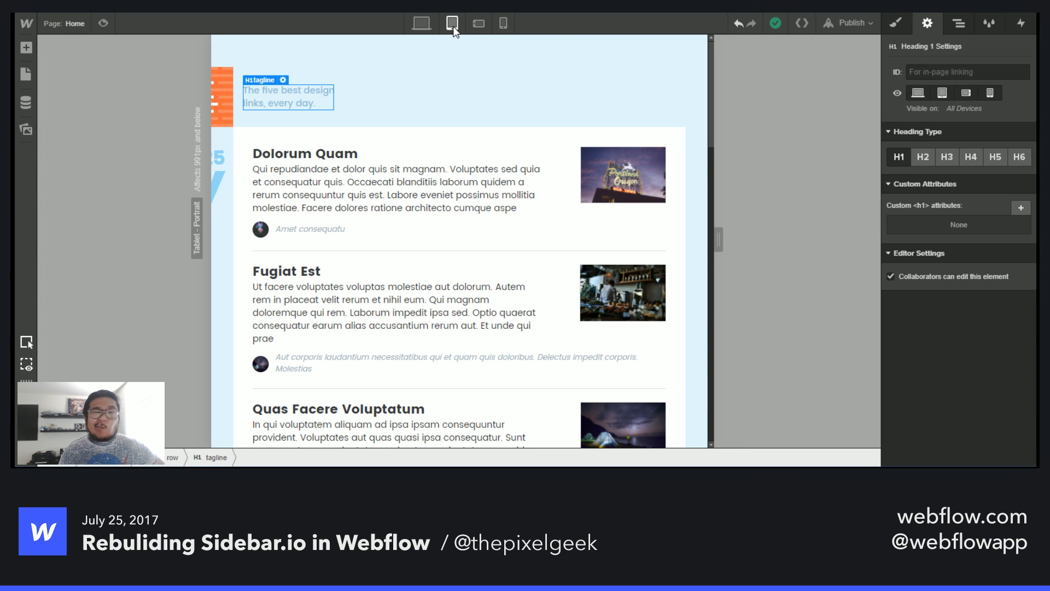
left_click(420, 24)
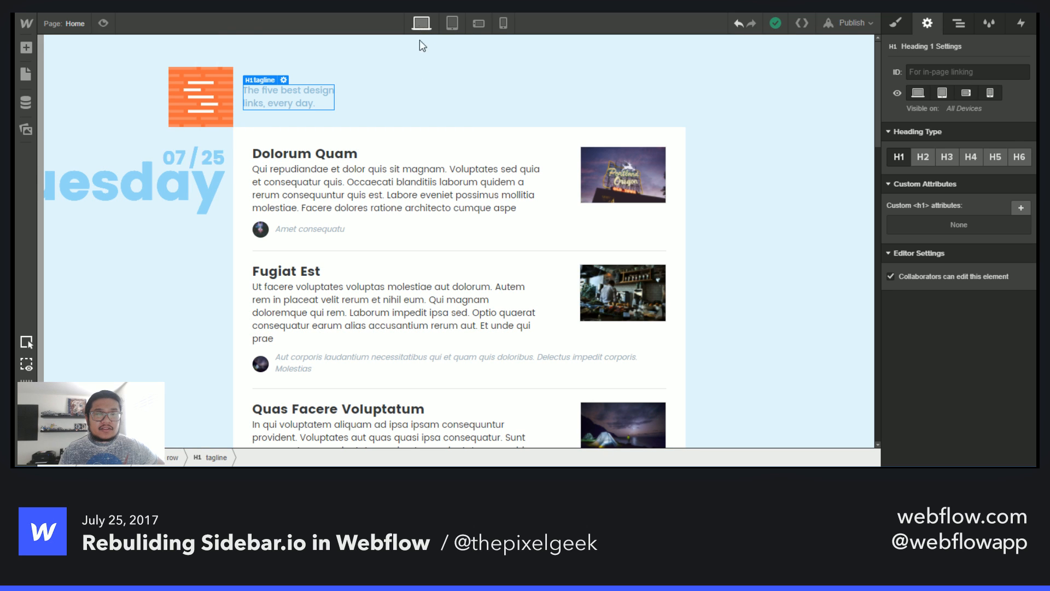
left_click(419, 100)
left_click(452, 24)
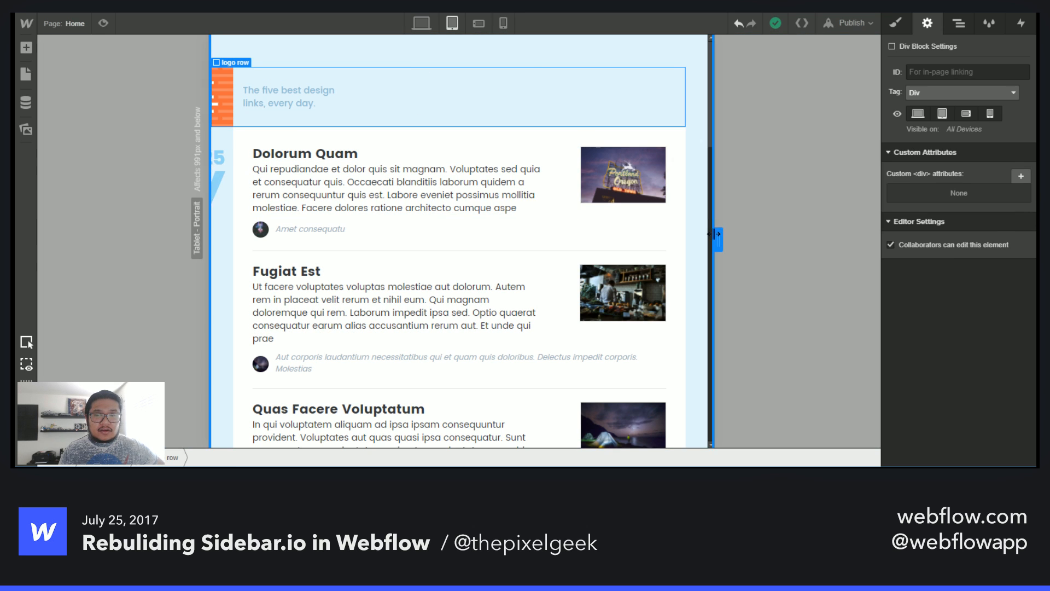
left_click_drag(717, 234, 847, 235)
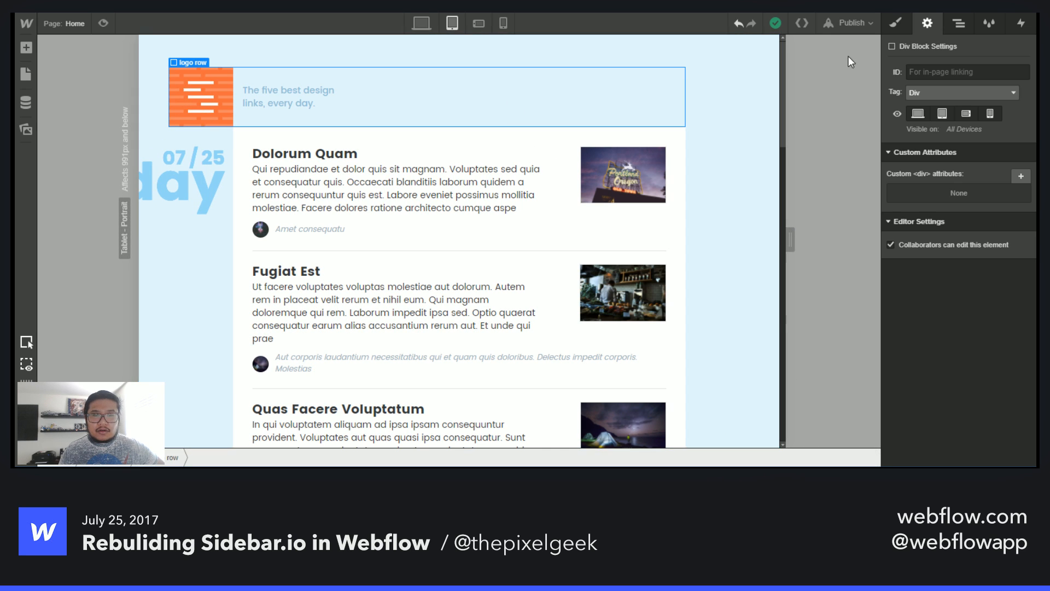
left_click(890, 23)
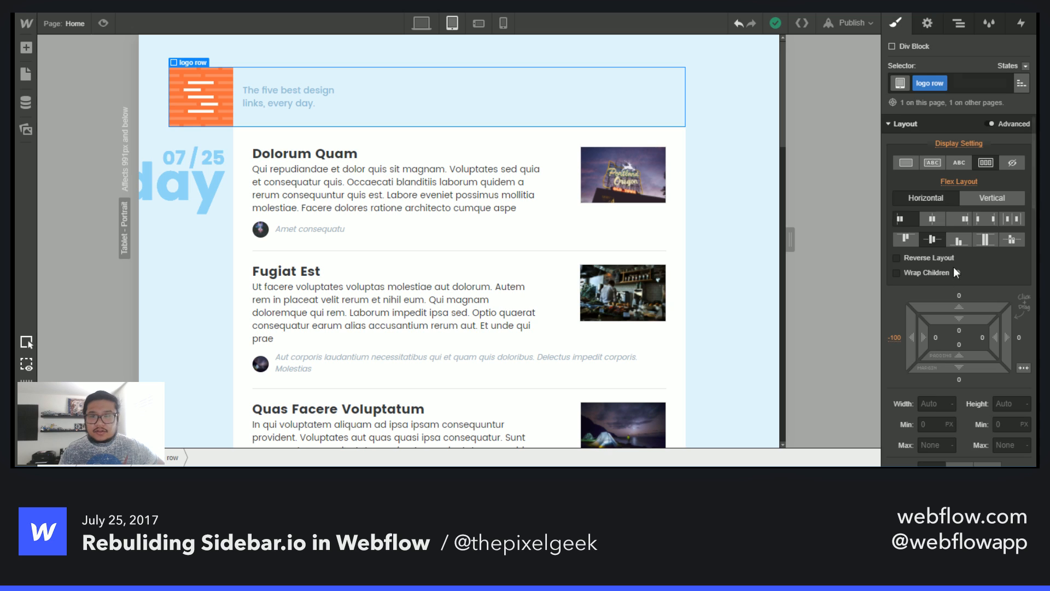
left_click(892, 335)
type("0")
key("Return")
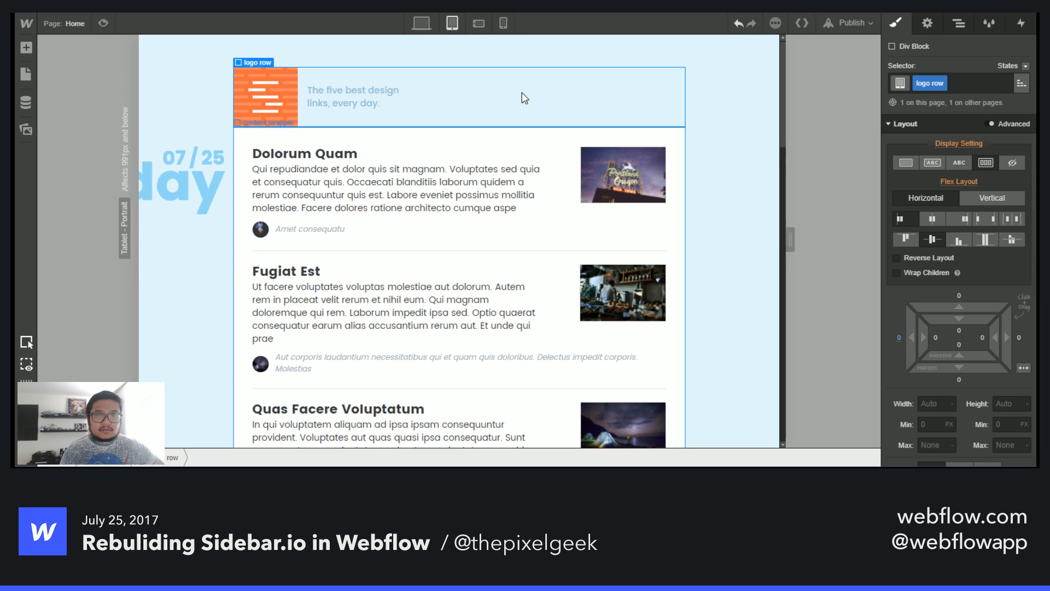
- Inspect the live Sidebar.io page in responsive device mode, resizing it across several widths to compare layouts
left_click(421, 25)
left_click(452, 23)
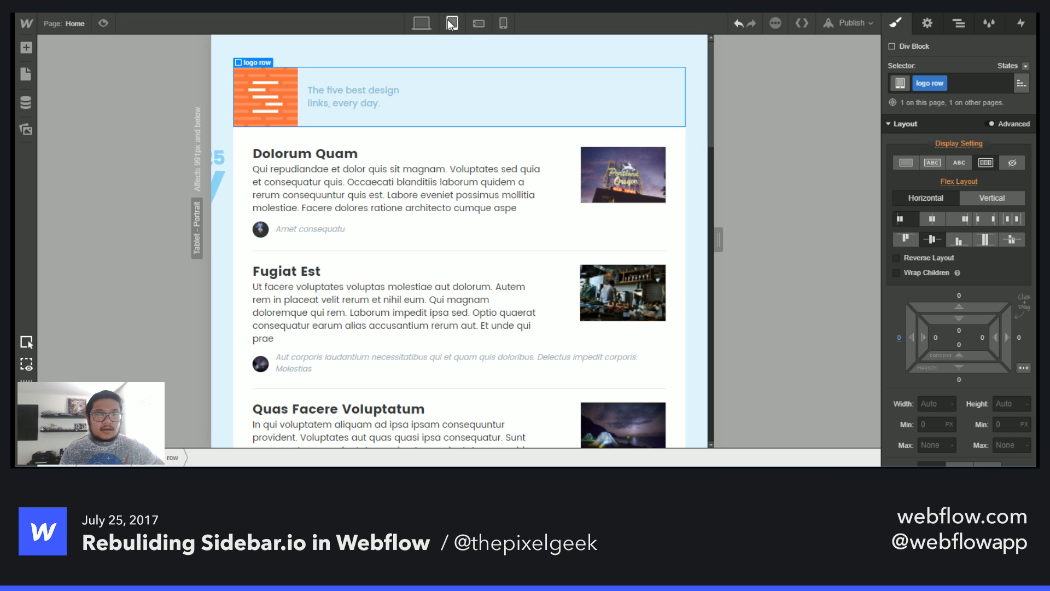
key("ctrl+Tab")
right_click(601, 110)
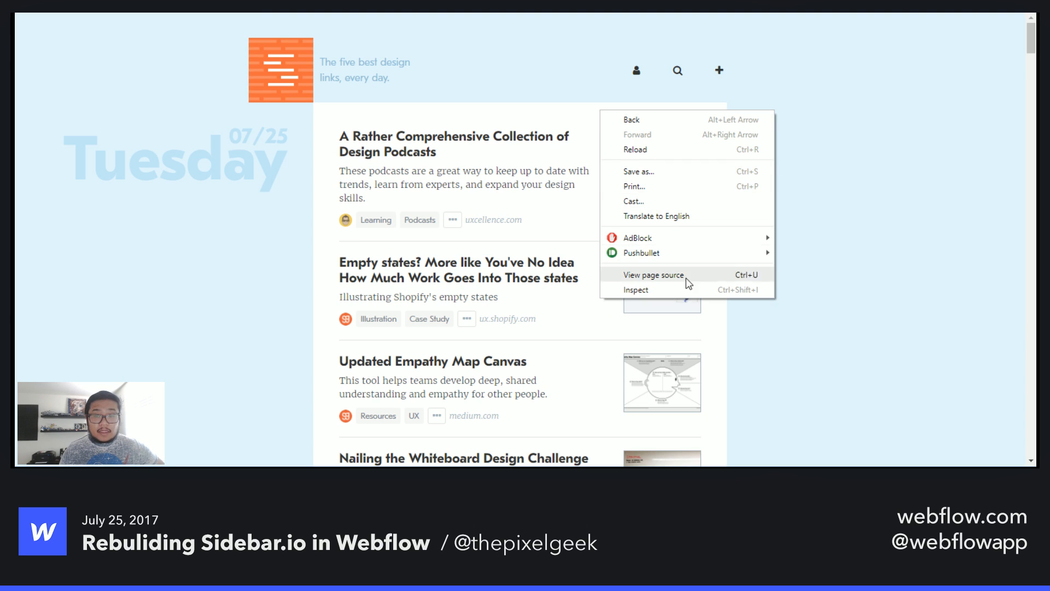
left_click(687, 288)
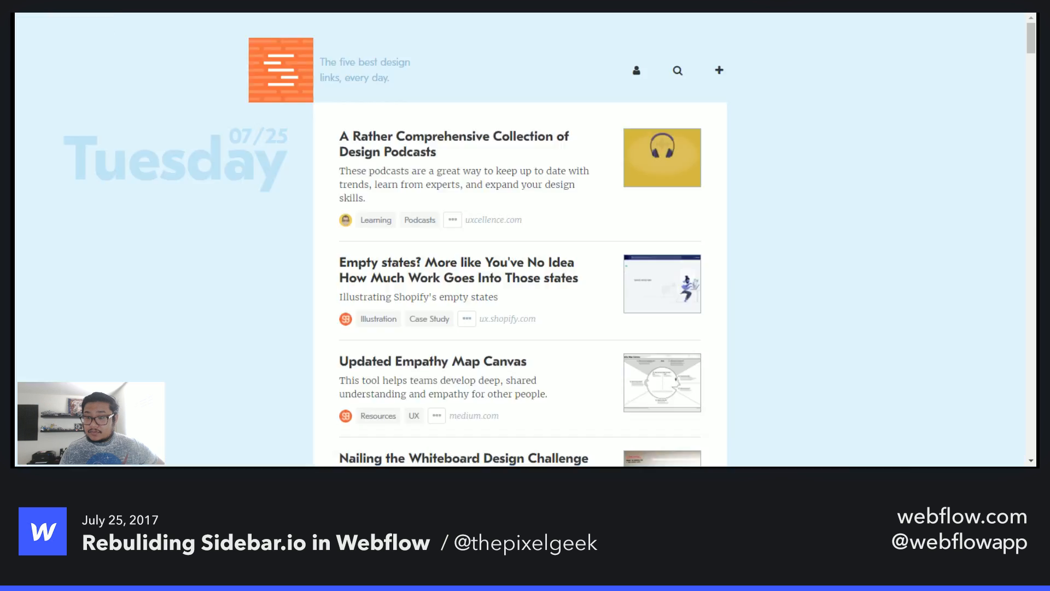
key("ctrl+shift+m")
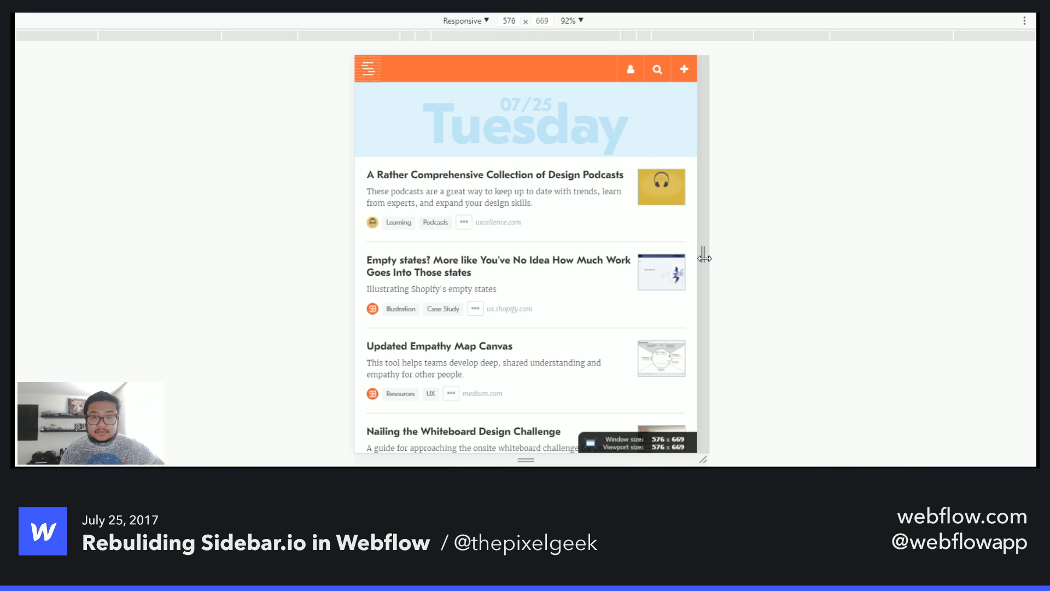
left_click_drag(704, 253, 870, 250)
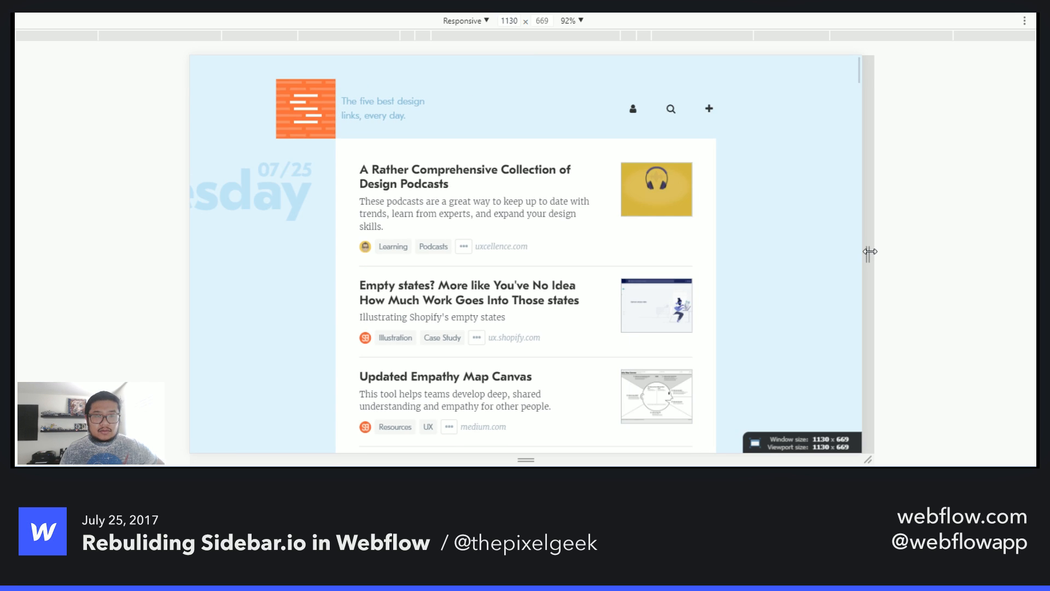
left_click_drag(870, 251, 809, 252)
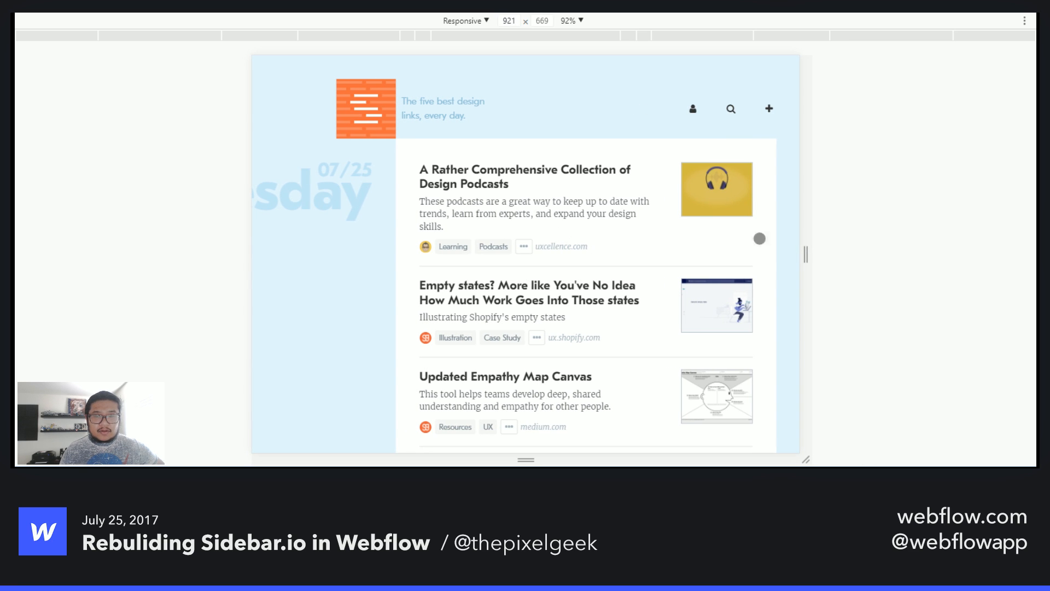
left_click_drag(809, 253, 769, 256)
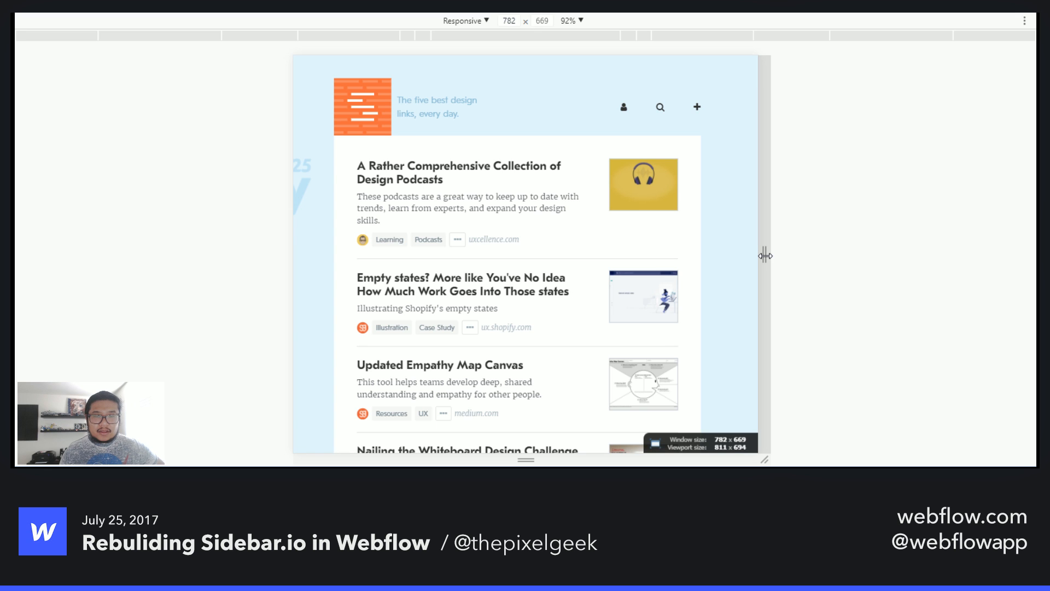
left_click_drag(765, 255, 723, 256)
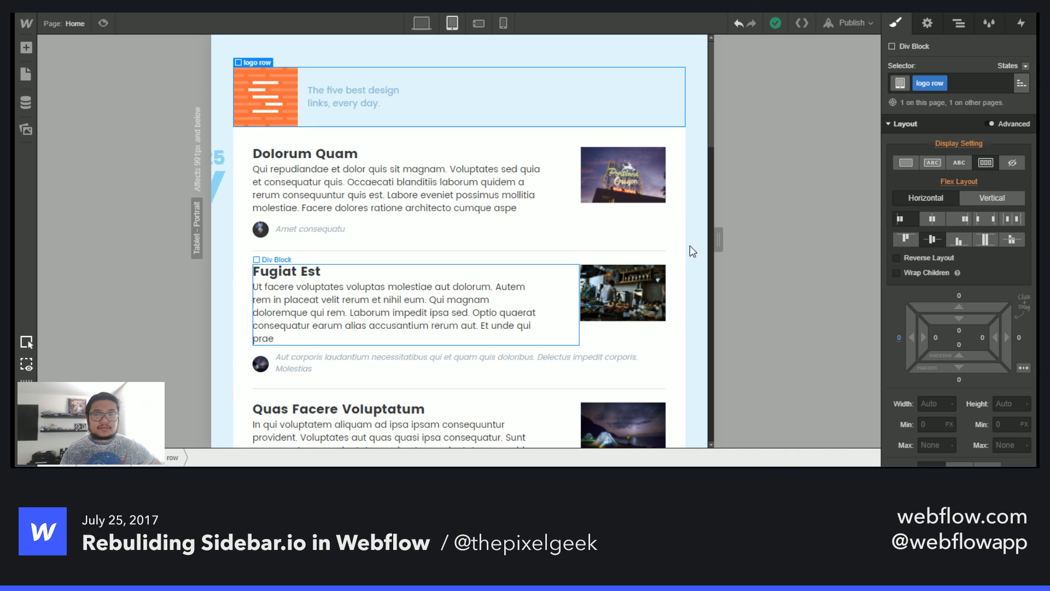
- In mobile landscape view, set the top padding of Body (All Pages) to 0
mouse_move(719, 239)
left_mouse_down()
mouse_move(845, 228)
mouse_move(719, 239)
left_mouse_up()
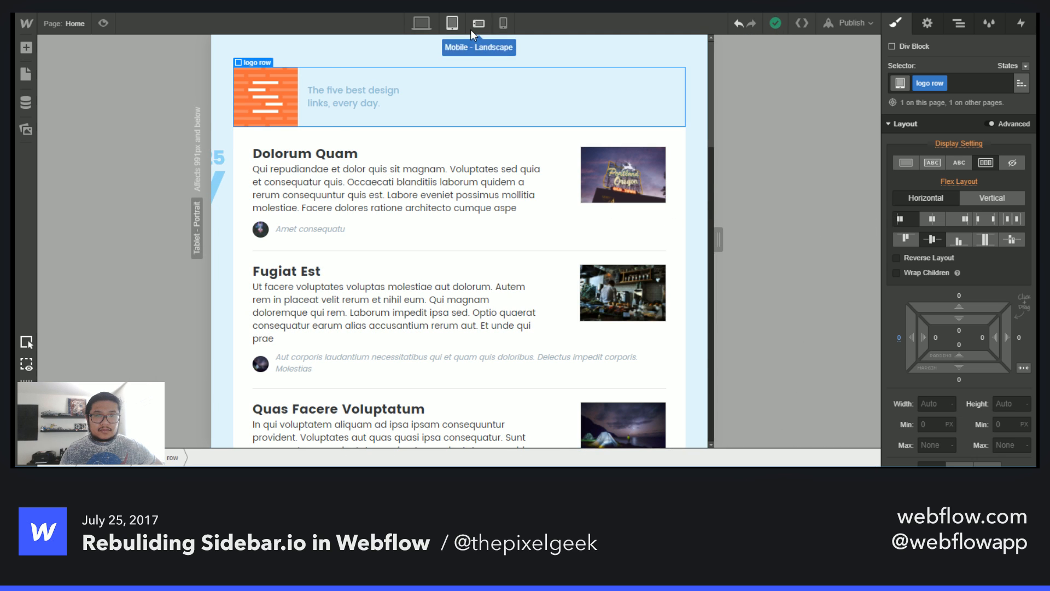
left_click(472, 32)
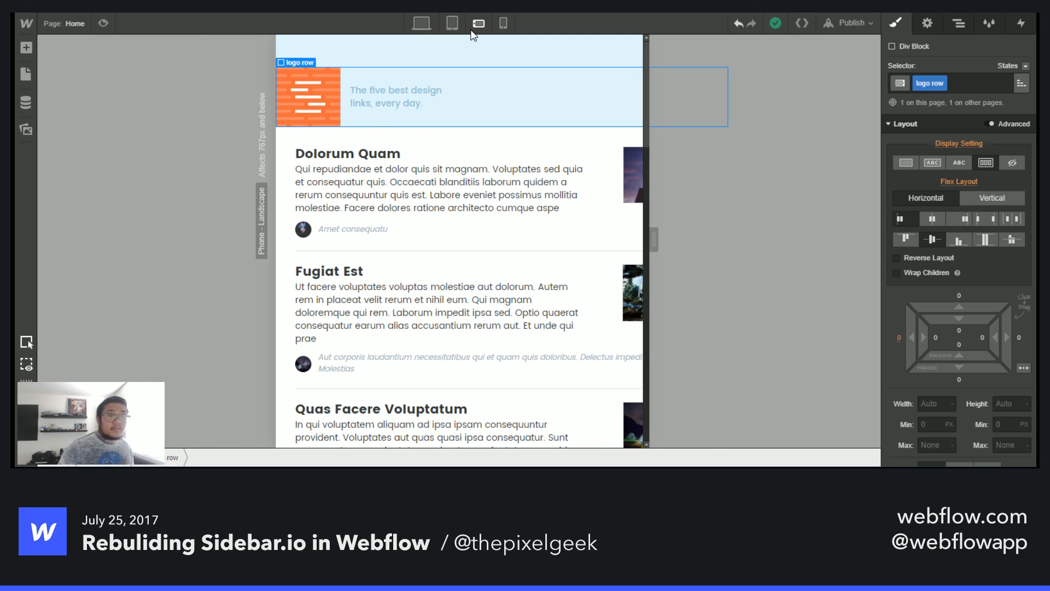
left_click(502, 45)
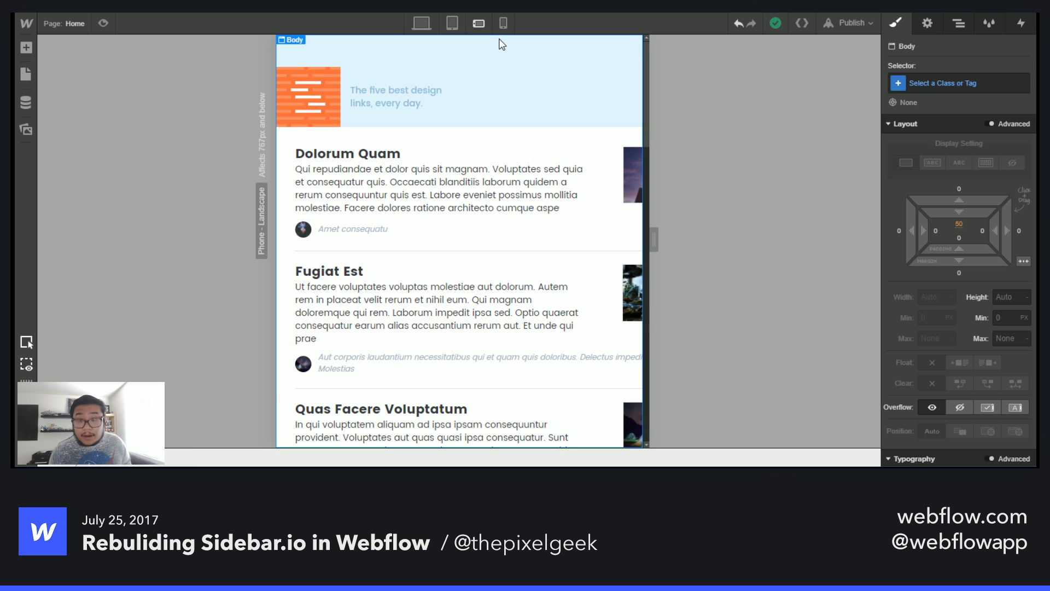
left_click(965, 82)
left_click(937, 268)
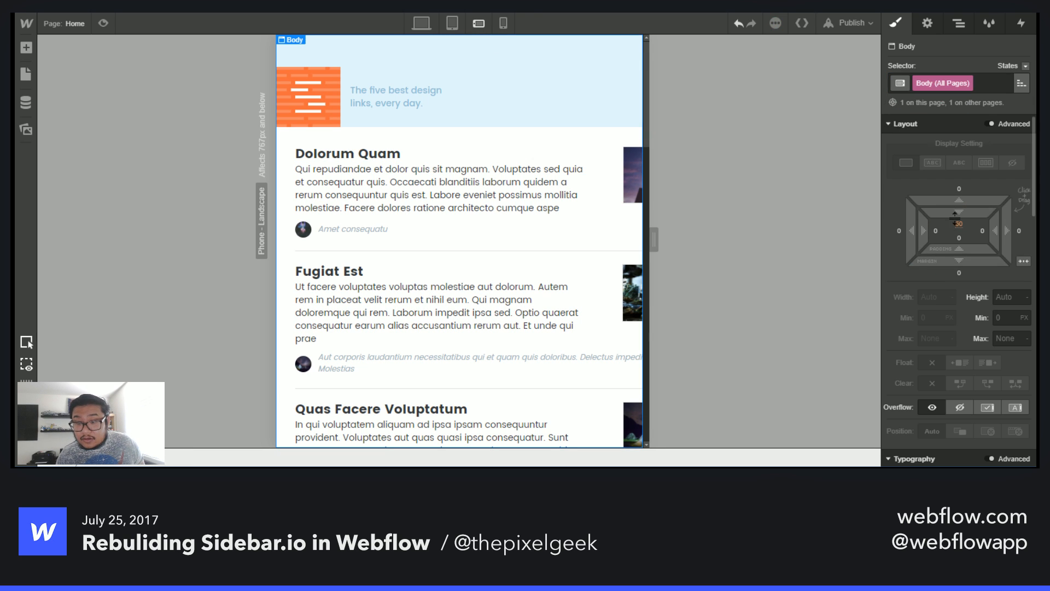
left_click(957, 222)
left_click(1012, 251)
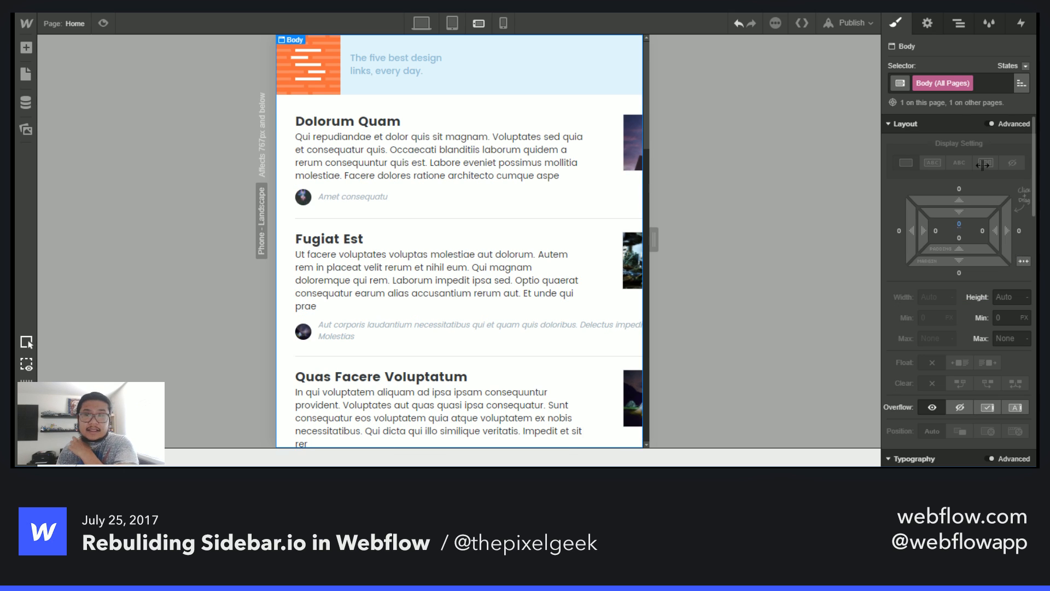
- Try setting the container's width to 100% at the tablet breakpoint
left_click(961, 23)
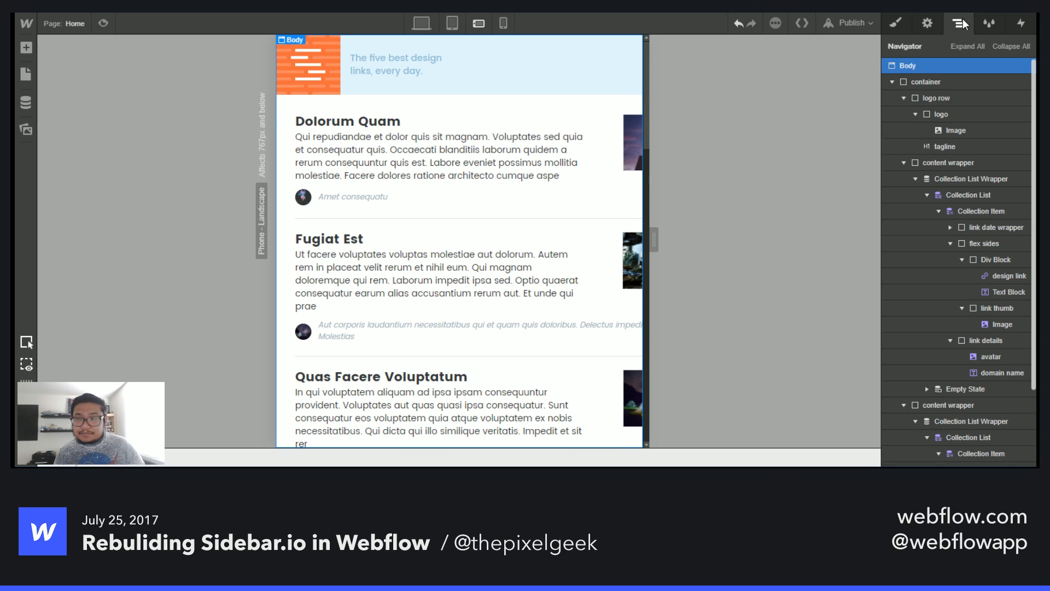
left_click(924, 82)
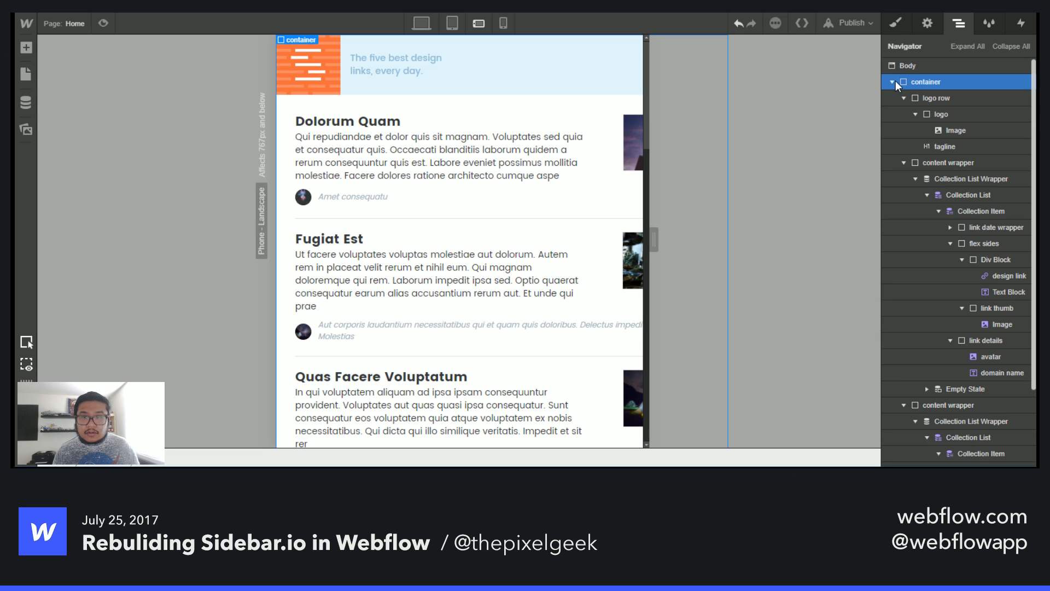
left_click(932, 98)
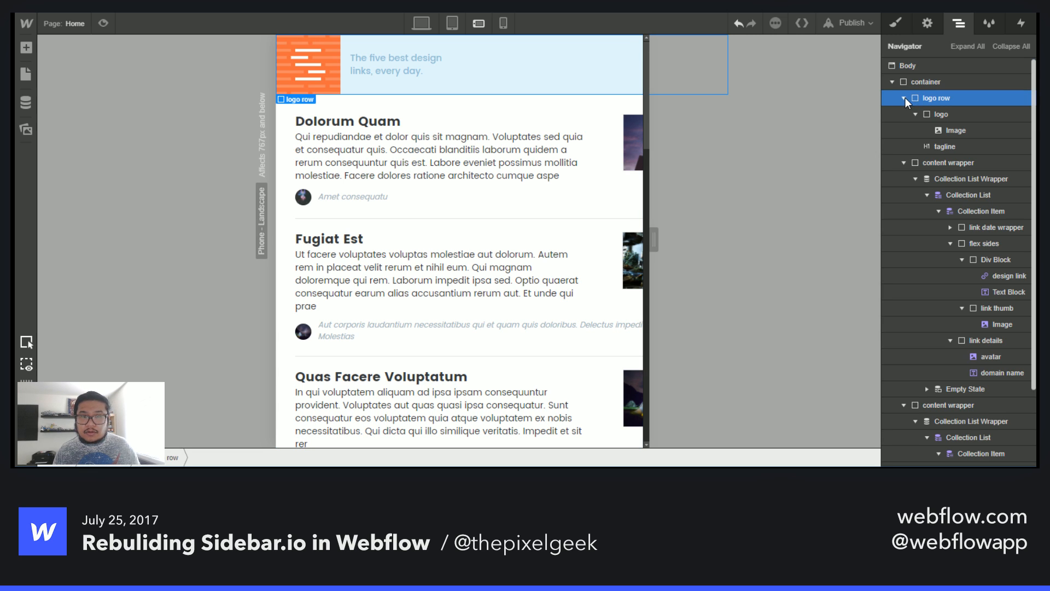
left_click(905, 97)
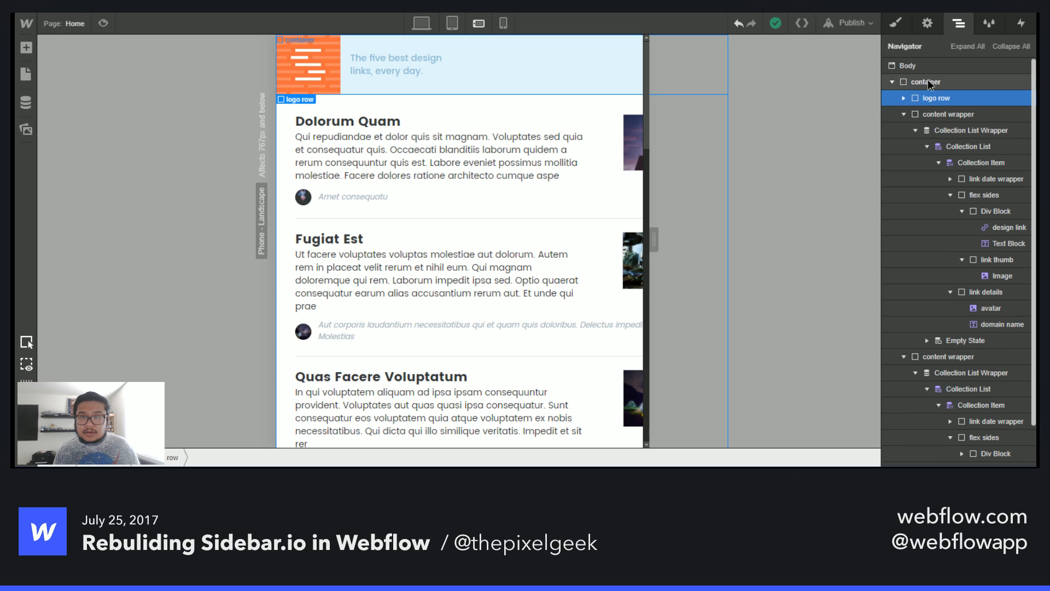
left_click(928, 80)
left_click(893, 21)
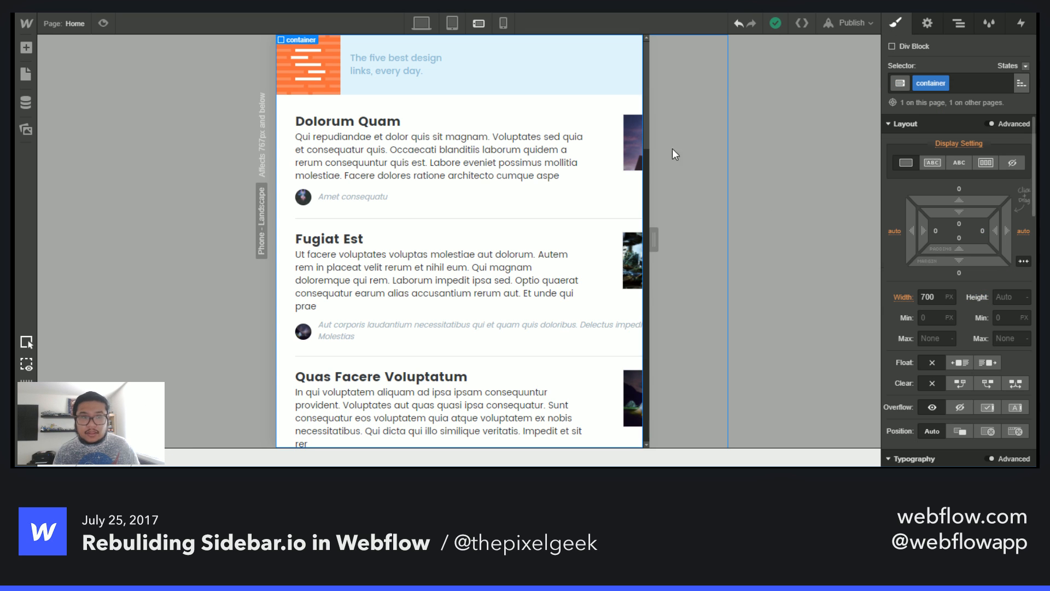
left_click(452, 23)
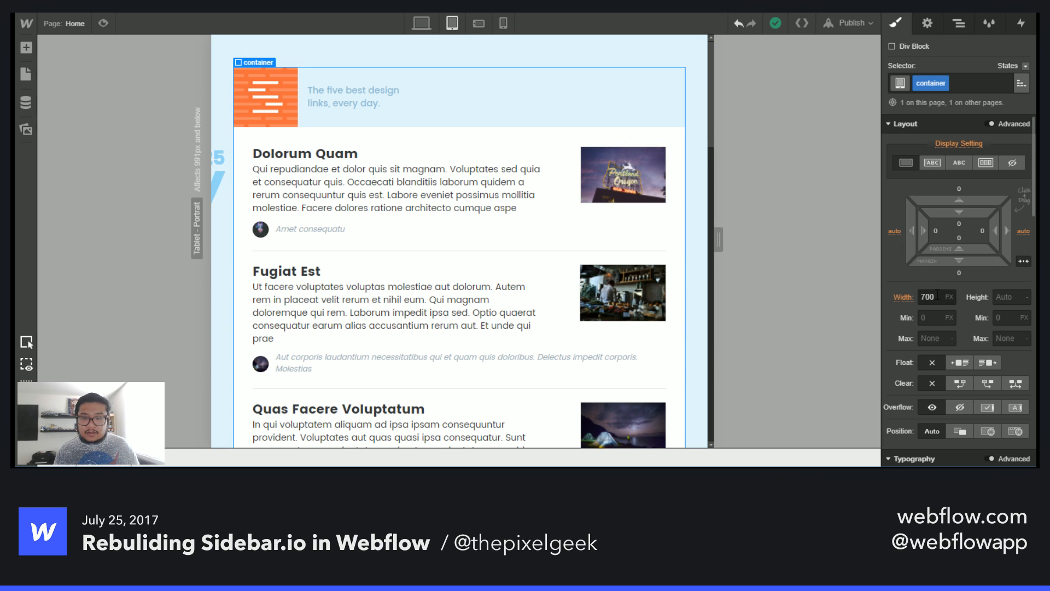
left_click_drag(939, 297, 882, 291)
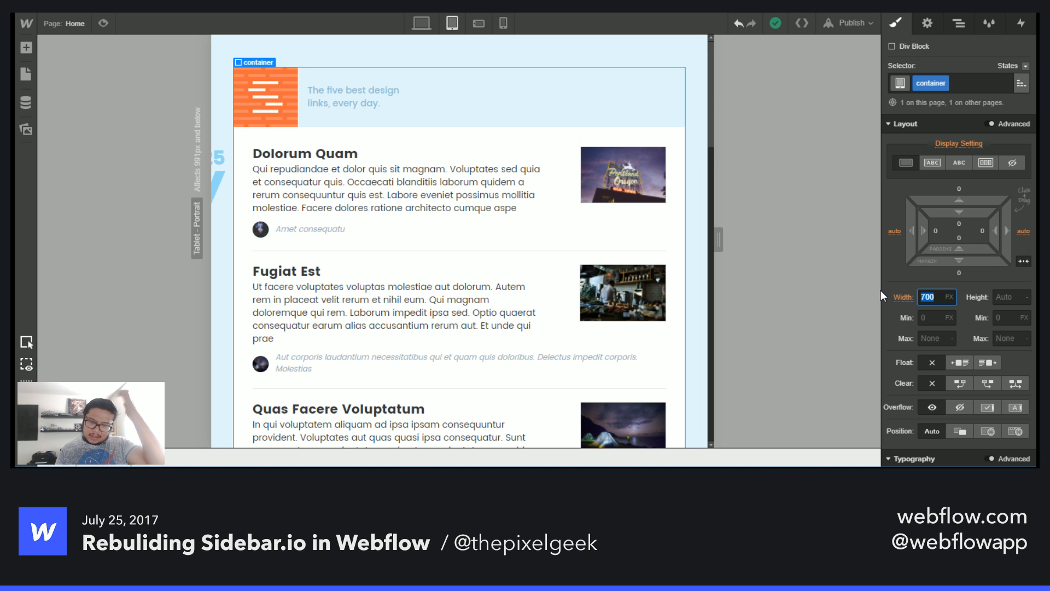
type("100%")
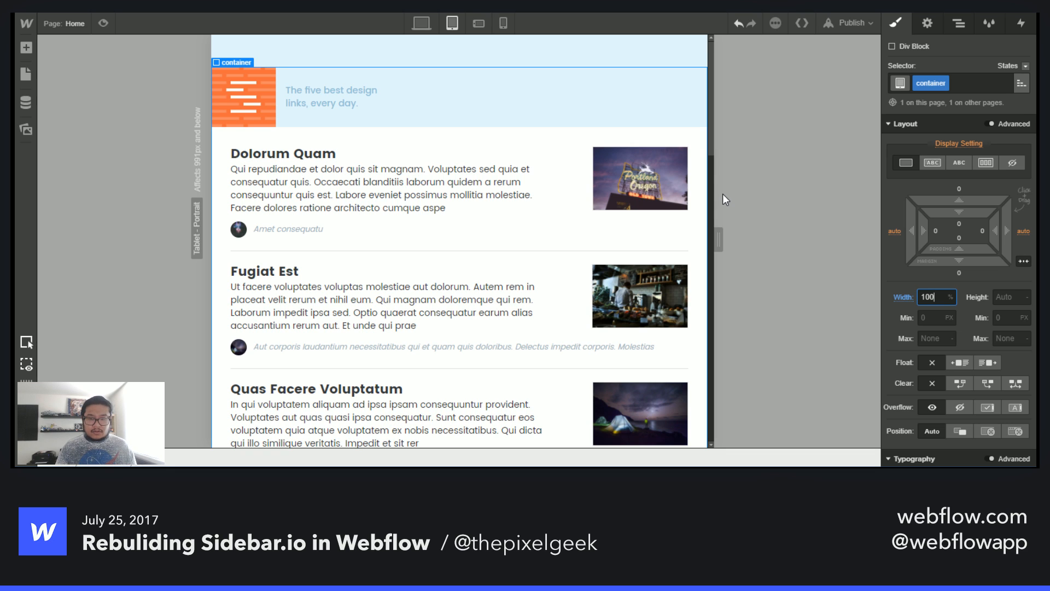
key("ctrl+z")
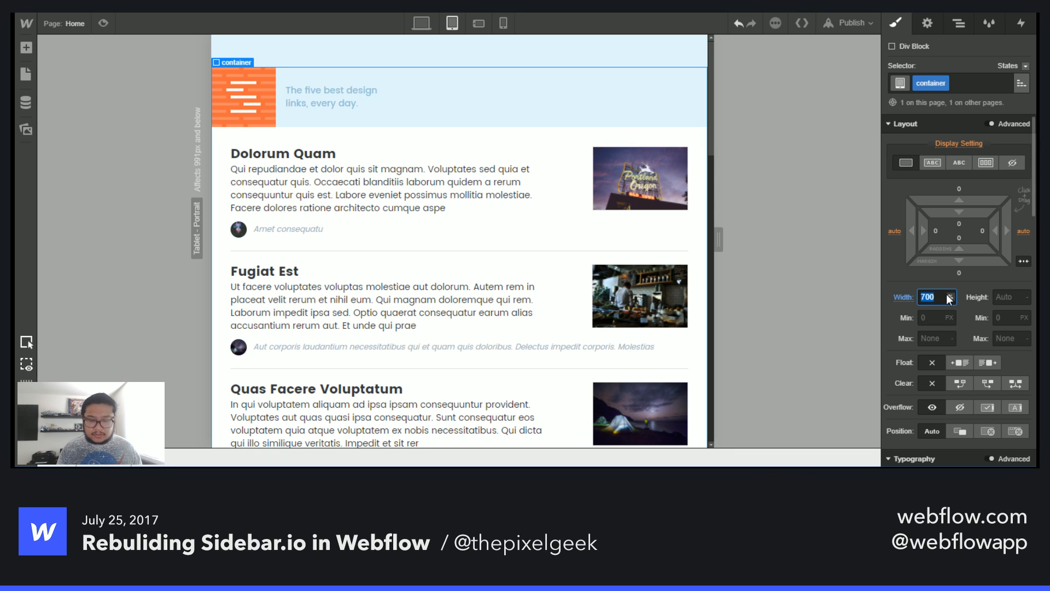
key("ctrl+z")
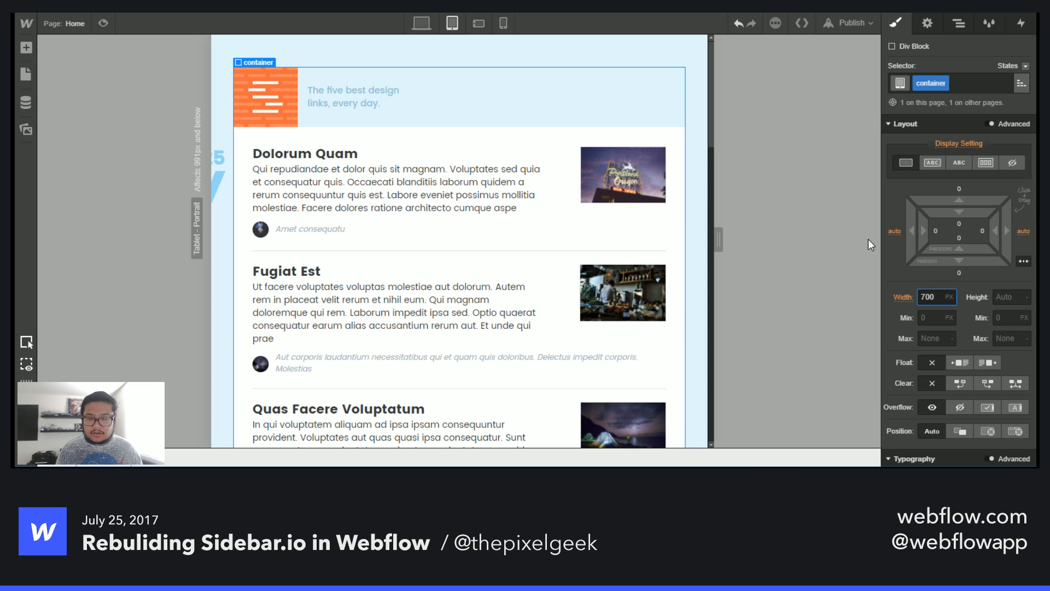
- Set the container's width to auto and its max width to 700 px at the tablet breakpoint
left_click(950, 298)
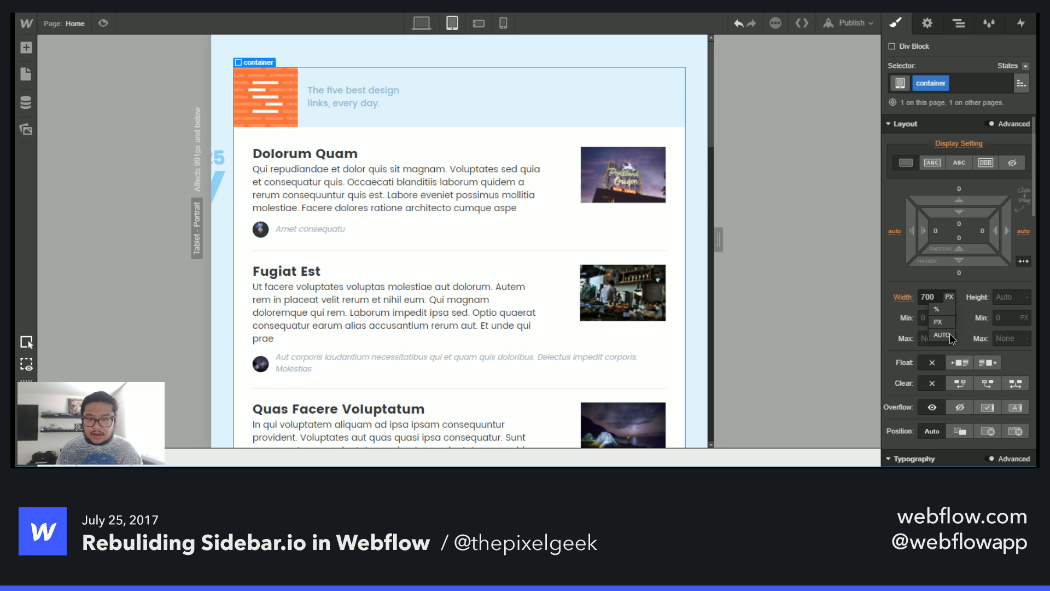
left_click(945, 334)
left_click(950, 297)
left_click(942, 332)
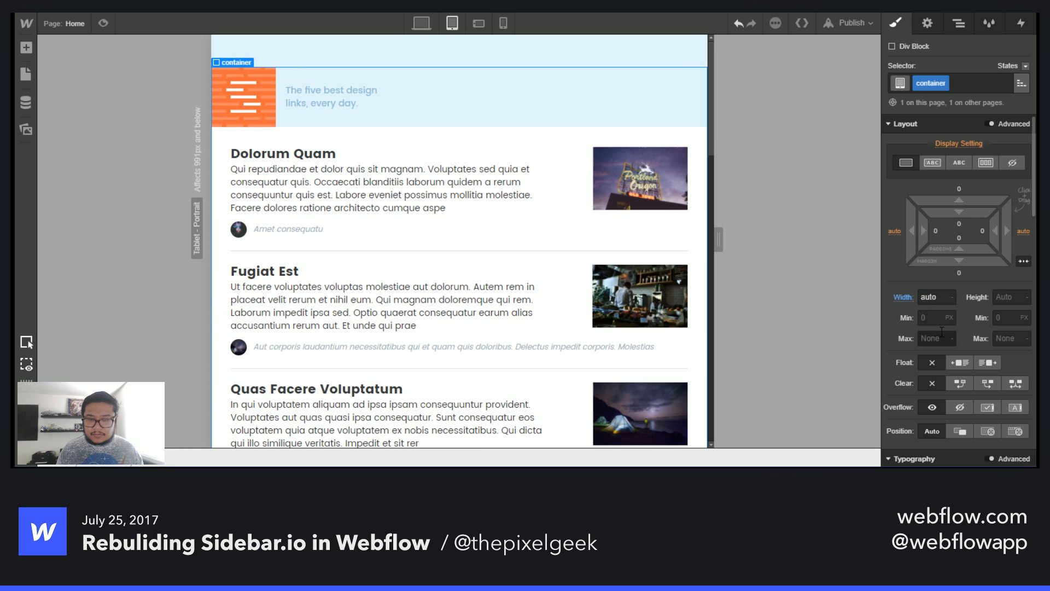
left_click(937, 339)
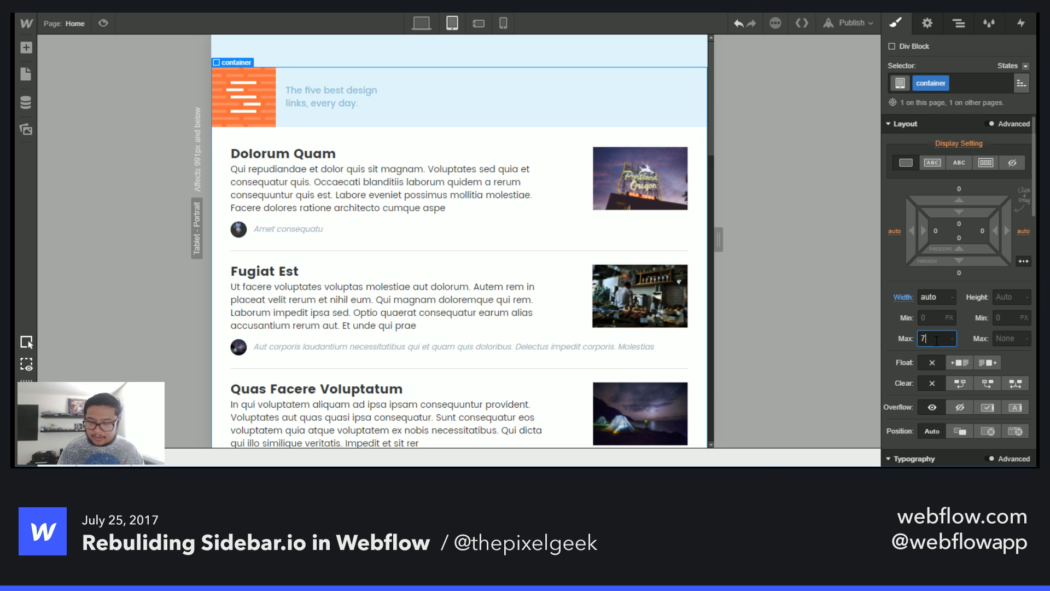
key("Return")
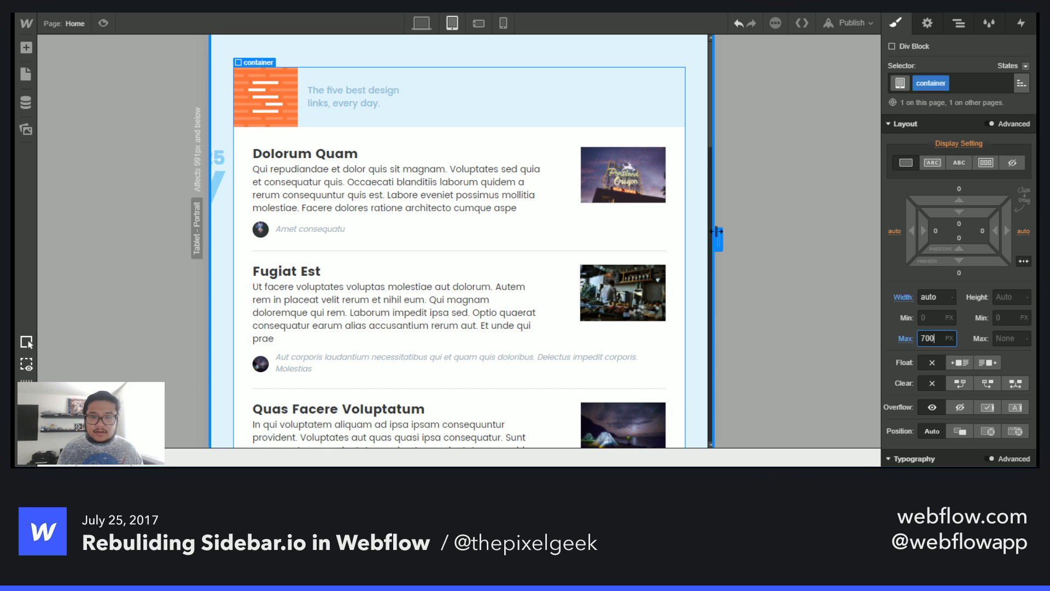
- Hide the tagline heading at the mobile landscape breakpoint
left_click_drag(719, 239, 675, 241)
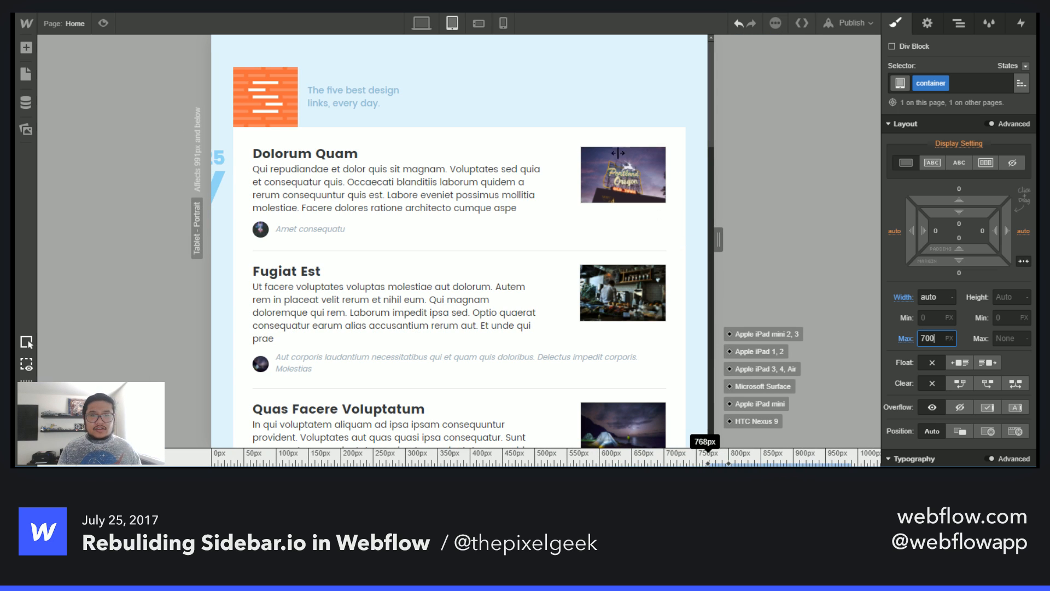
left_click(478, 23)
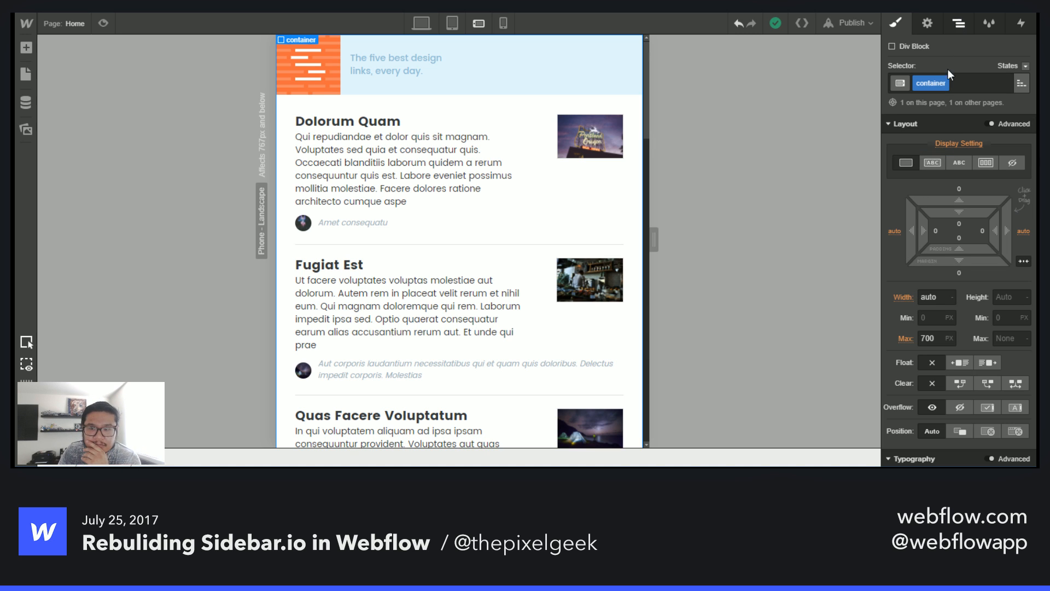
left_click(959, 23)
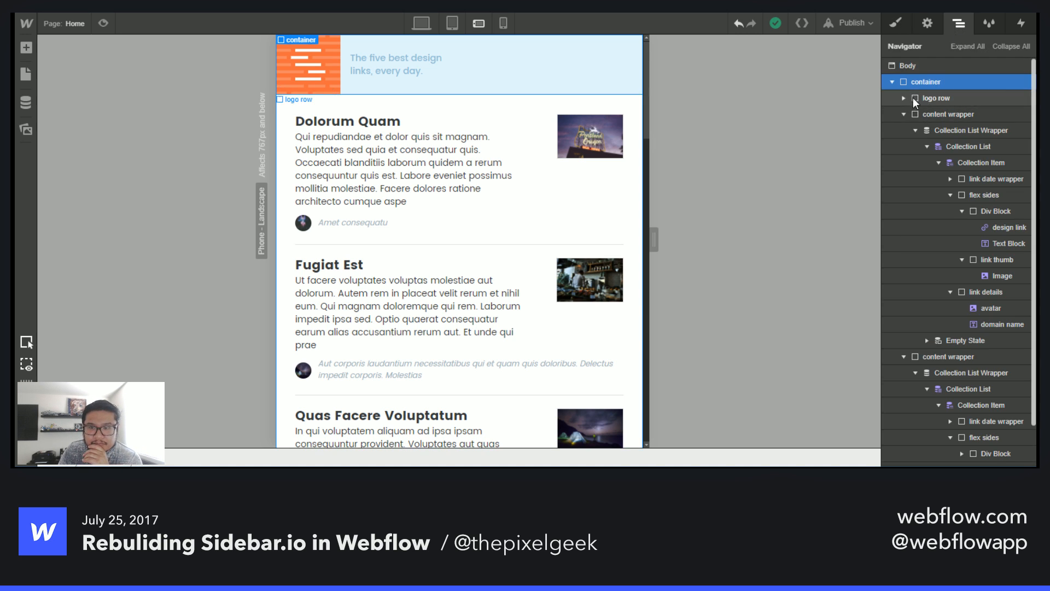
left_click(933, 97)
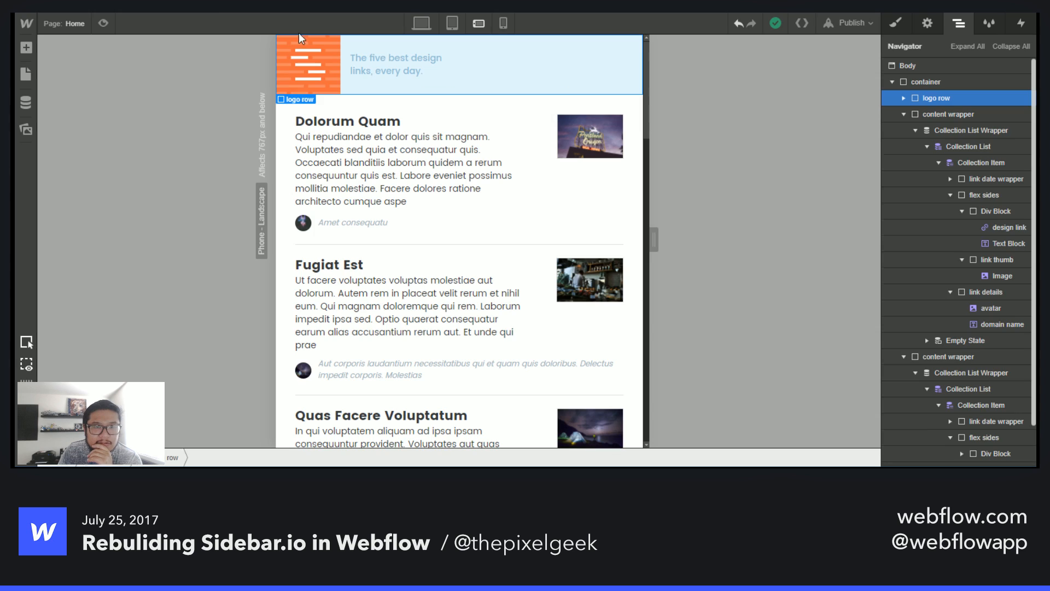
left_click(395, 64)
left_click(895, 23)
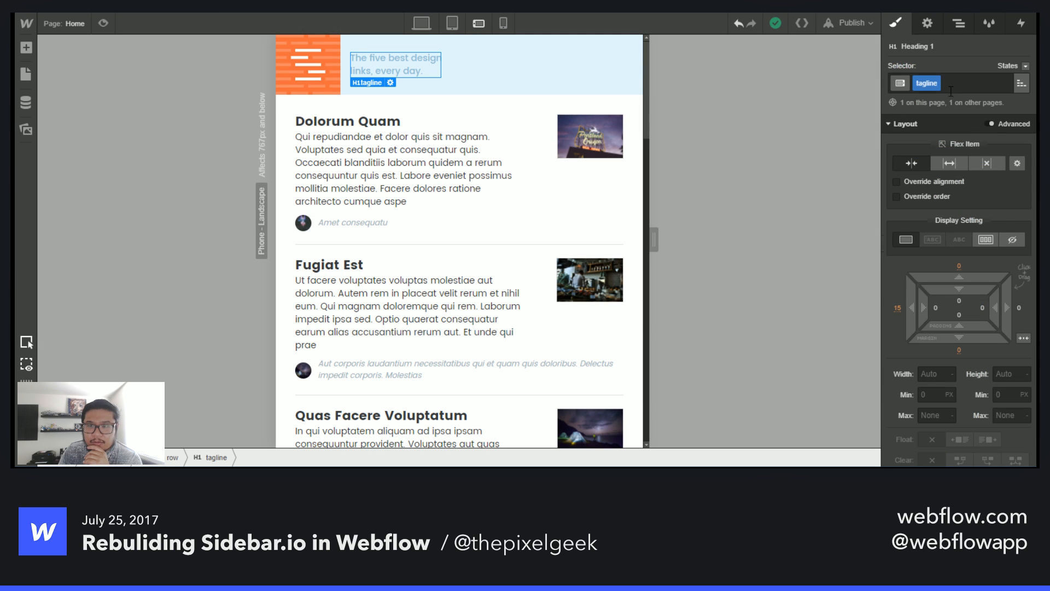
left_click(1013, 240)
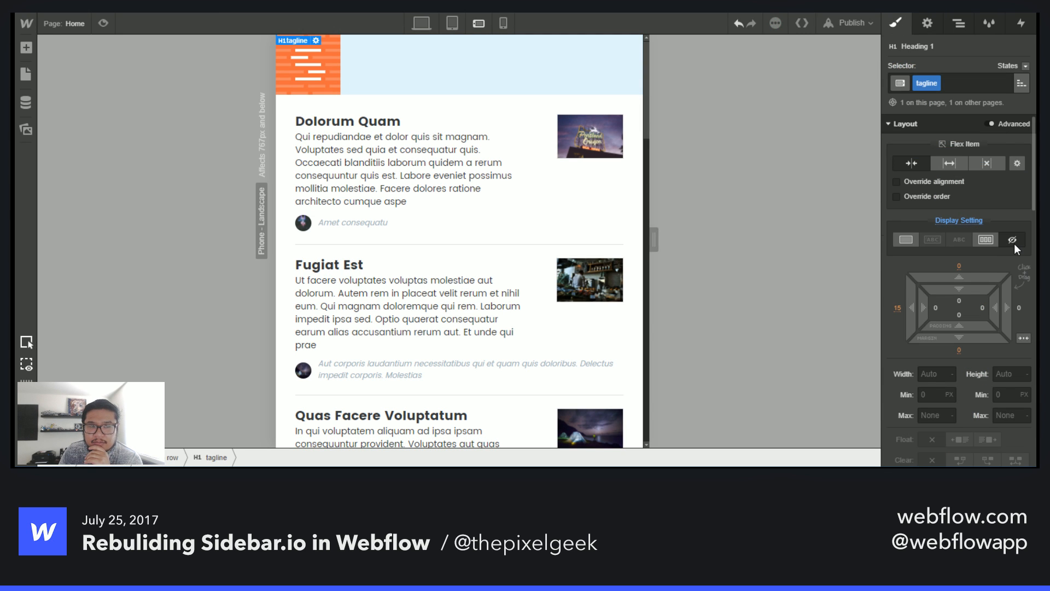
- Examine the logo and logo row elements and their layout settings in the navigator and style panel
left_click(329, 68)
key("Up")
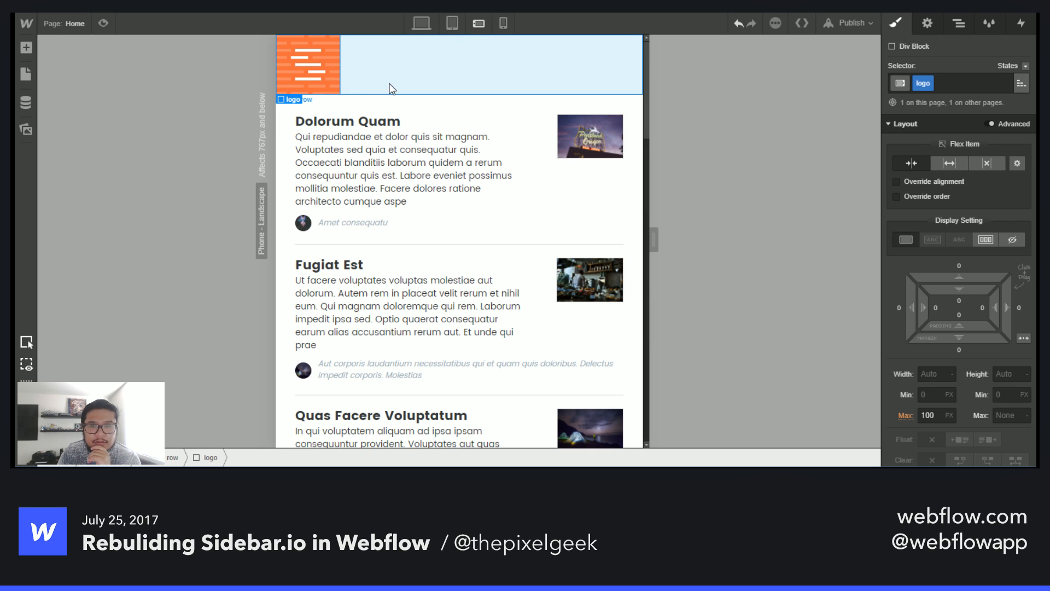
scroll(960, 314, "down", 2)
scroll(960, 313, "down", 2)
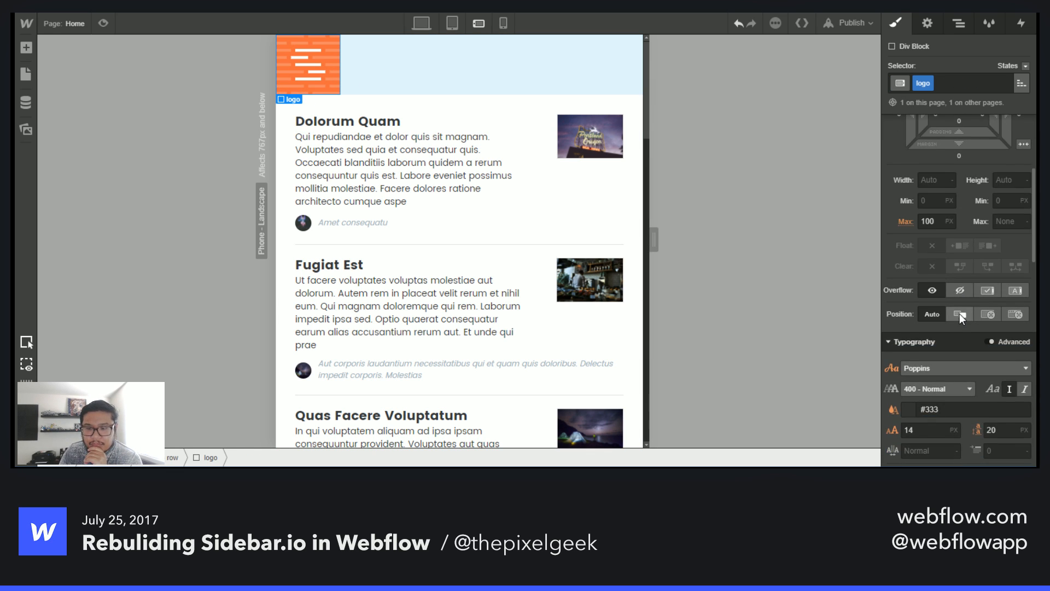
scroll(960, 313, "up", 4)
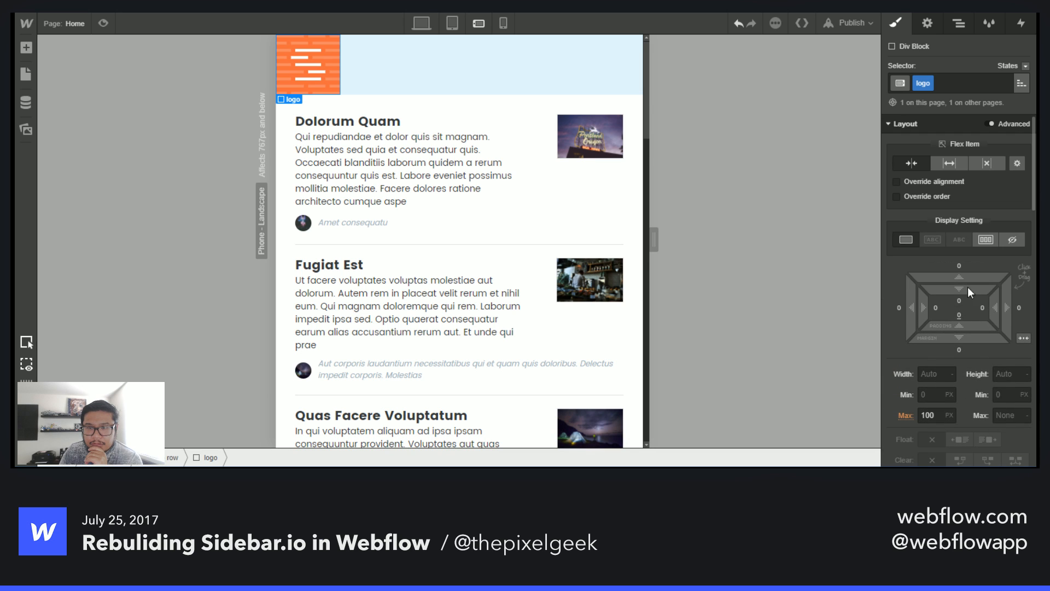
left_click(957, 24)
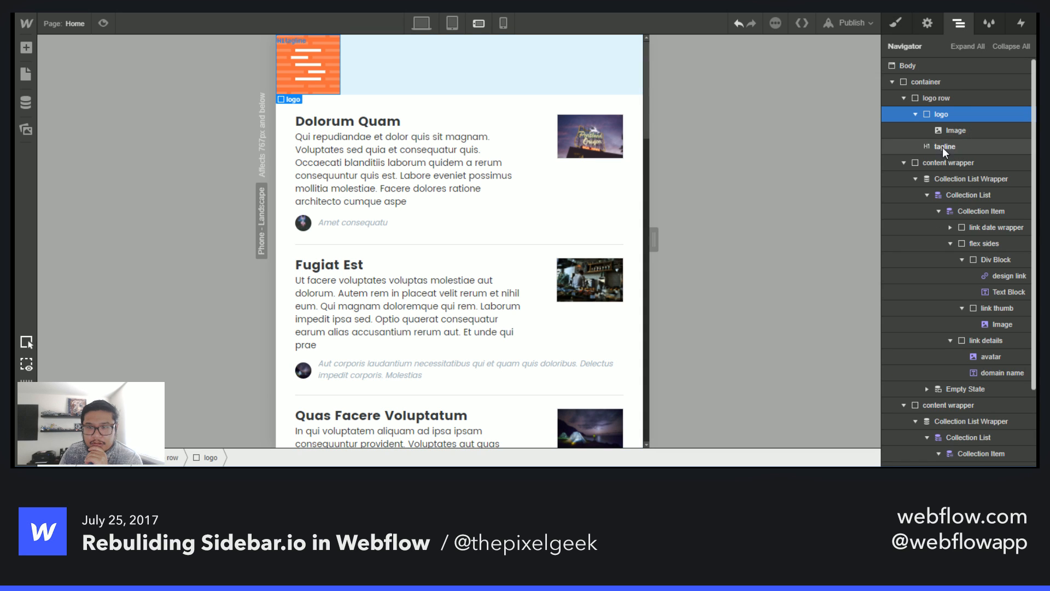
left_click(916, 115)
left_click(941, 99)
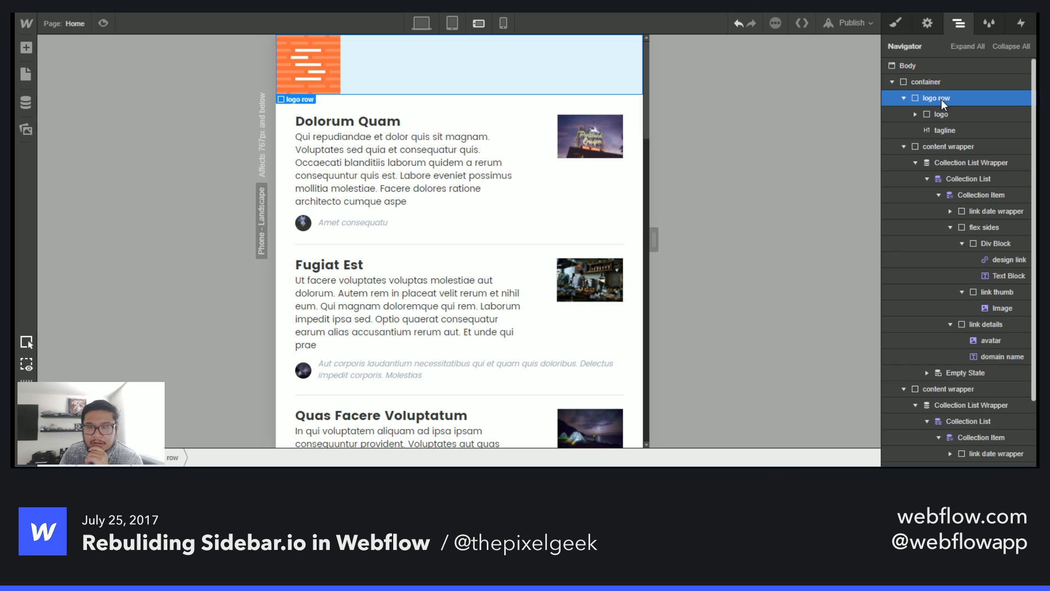
left_click(900, 31)
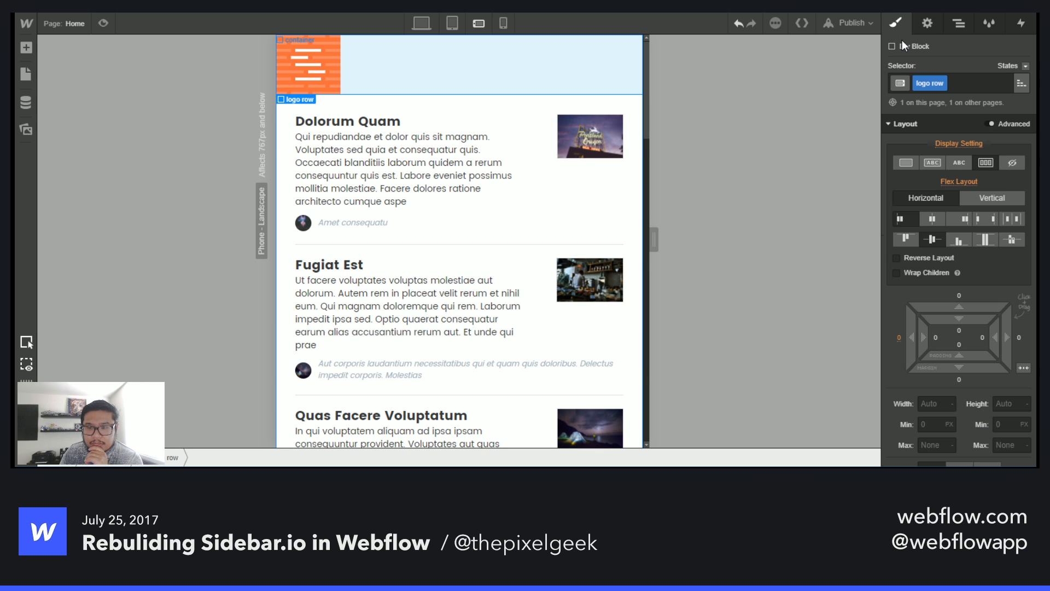
left_click(958, 25)
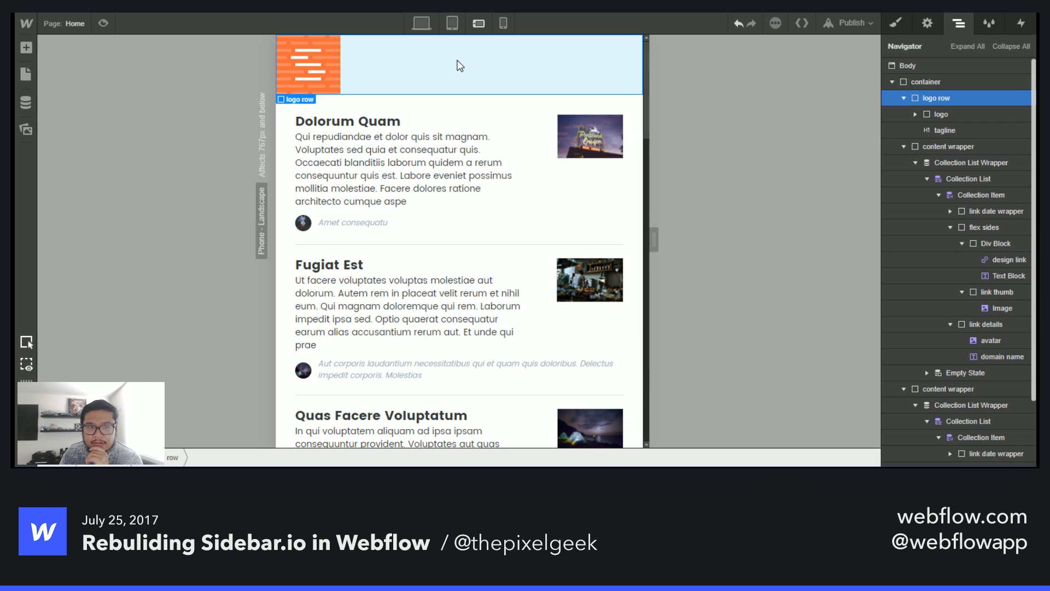
left_click(313, 68)
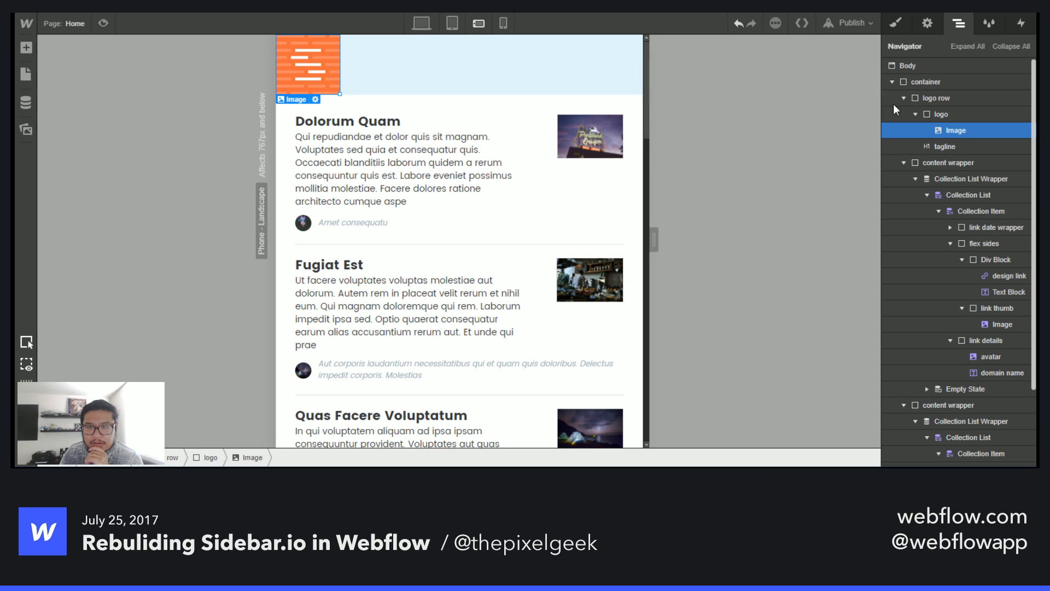
left_click(940, 114)
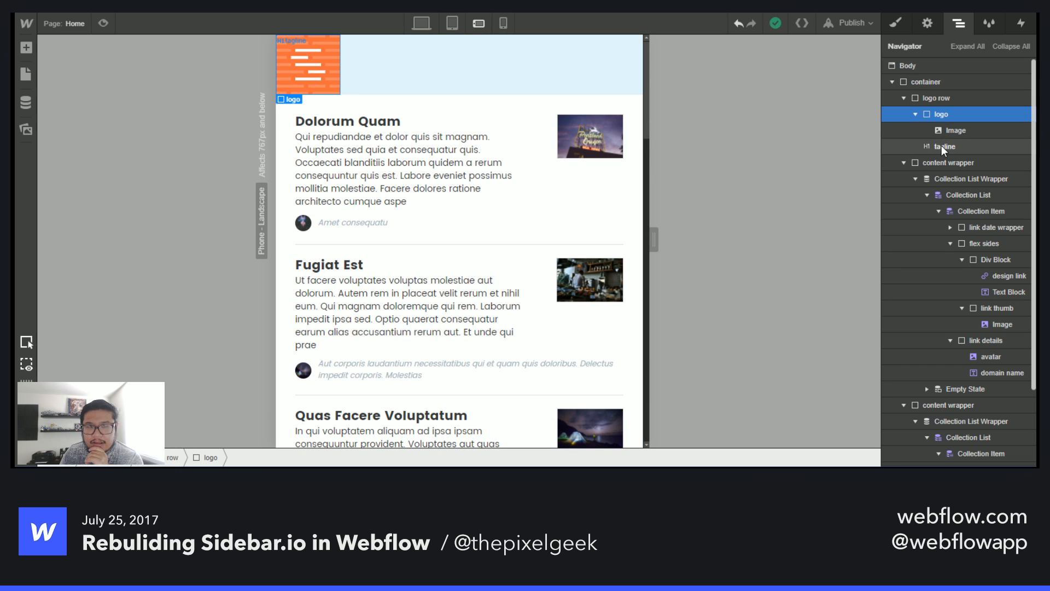
left_click(895, 22)
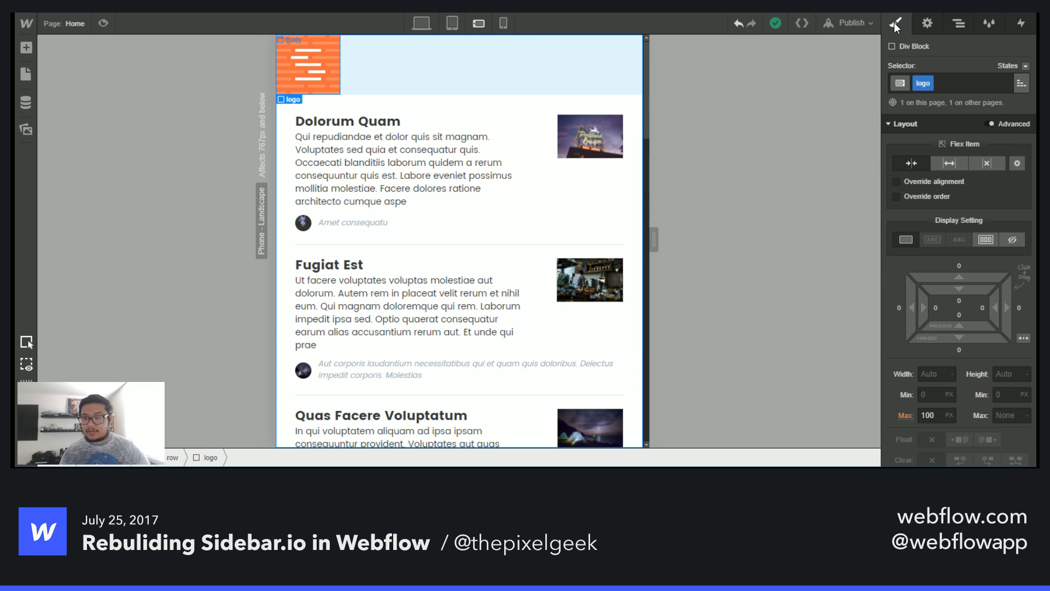
left_click(963, 25)
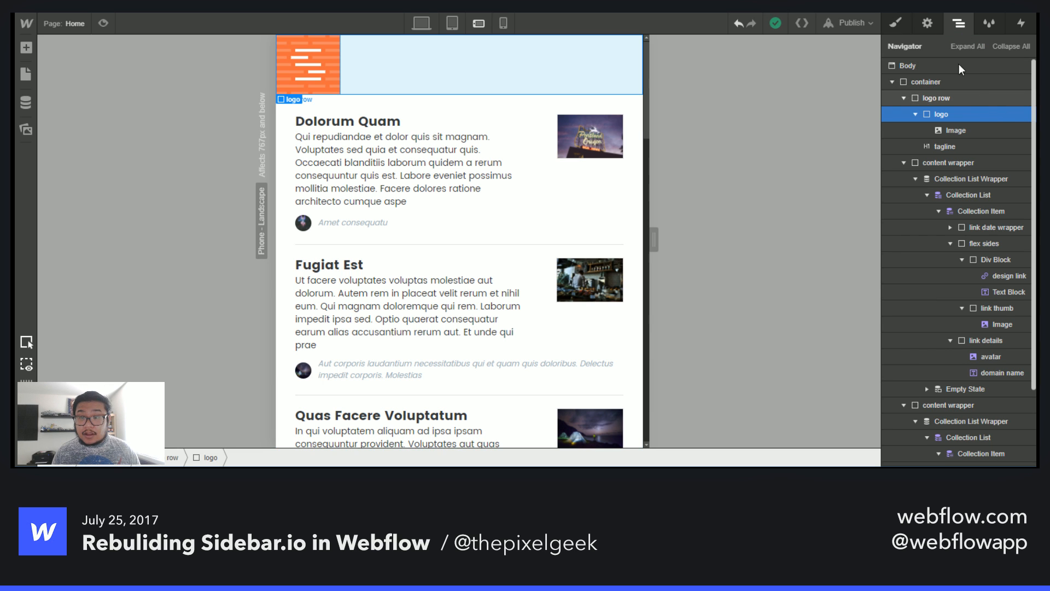
- Set the logo row's background color to the Coral swatch at the mobile landscape breakpoint
left_click(958, 97)
left_click(898, 24)
scroll(970, 362, "down", 10)
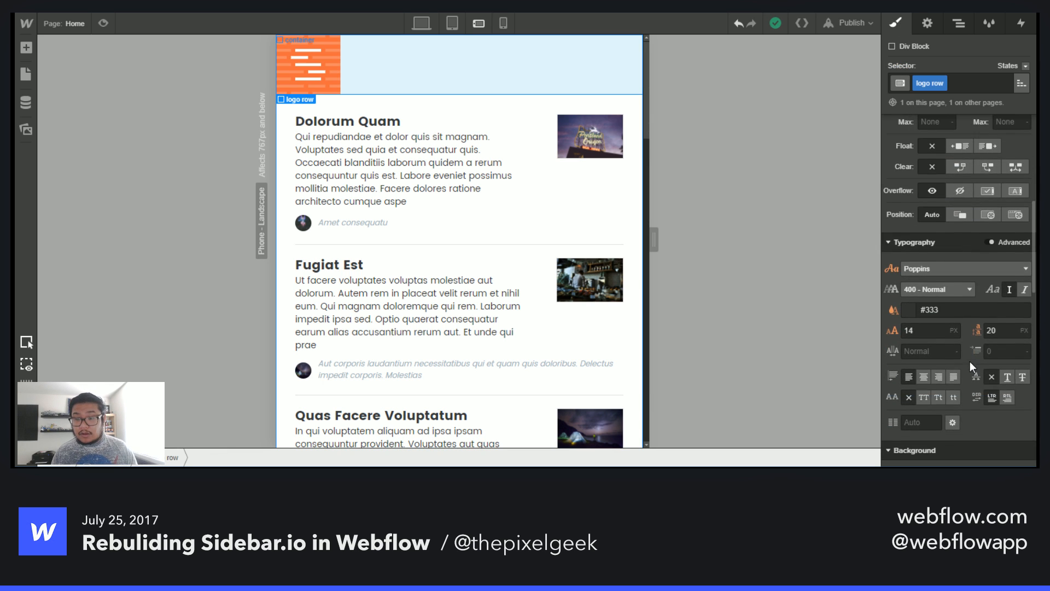
left_click(911, 333)
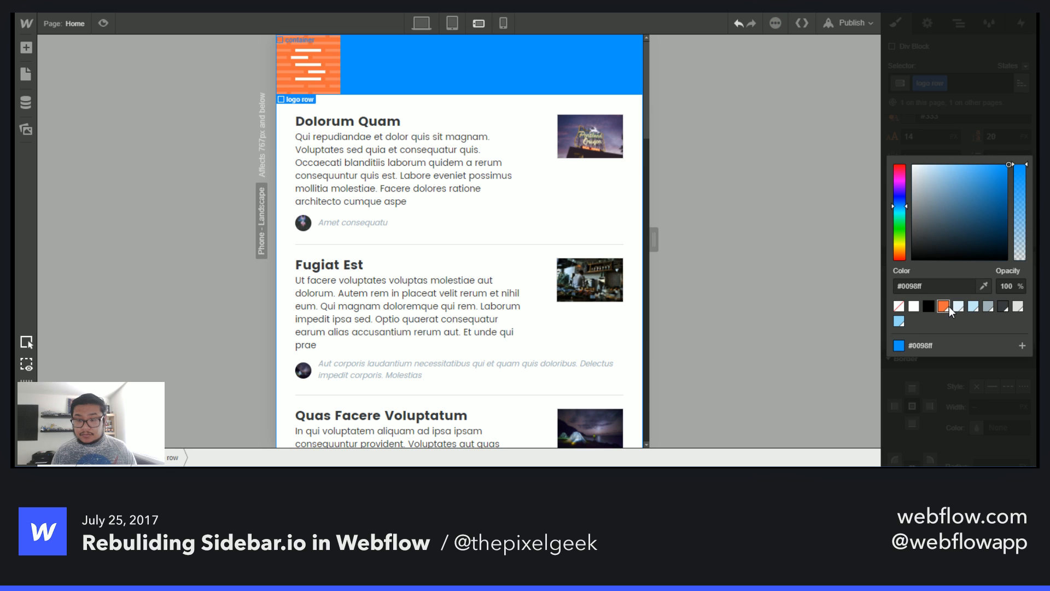
left_click(944, 307)
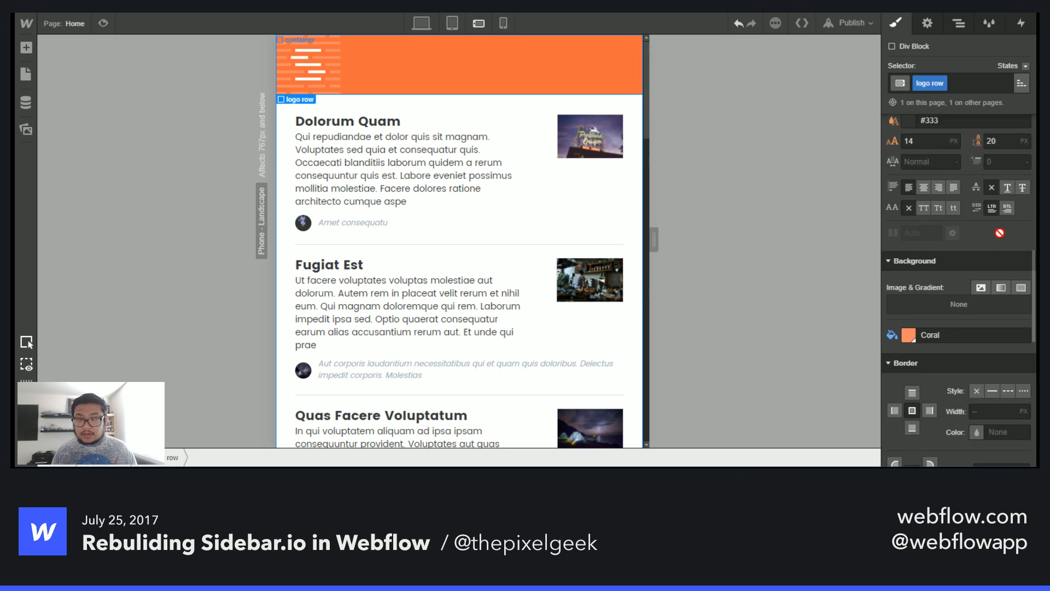
- Try a 50 px height on the logo row, then clear it back to auto
scroll(996, 247, "up", 5)
scroll(996, 246, "up", 4)
left_click(1005, 403)
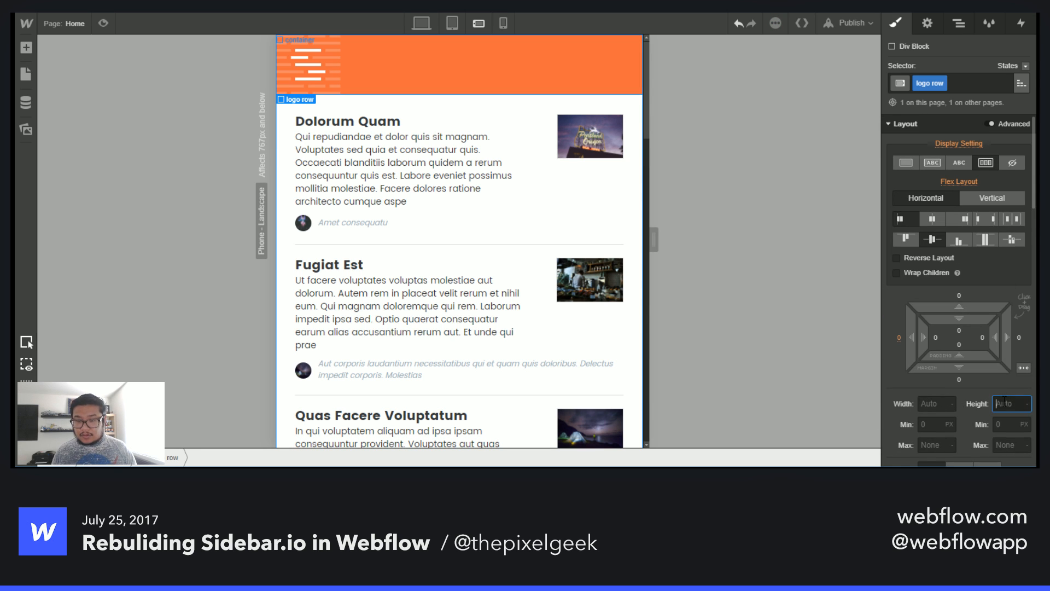
type("50")
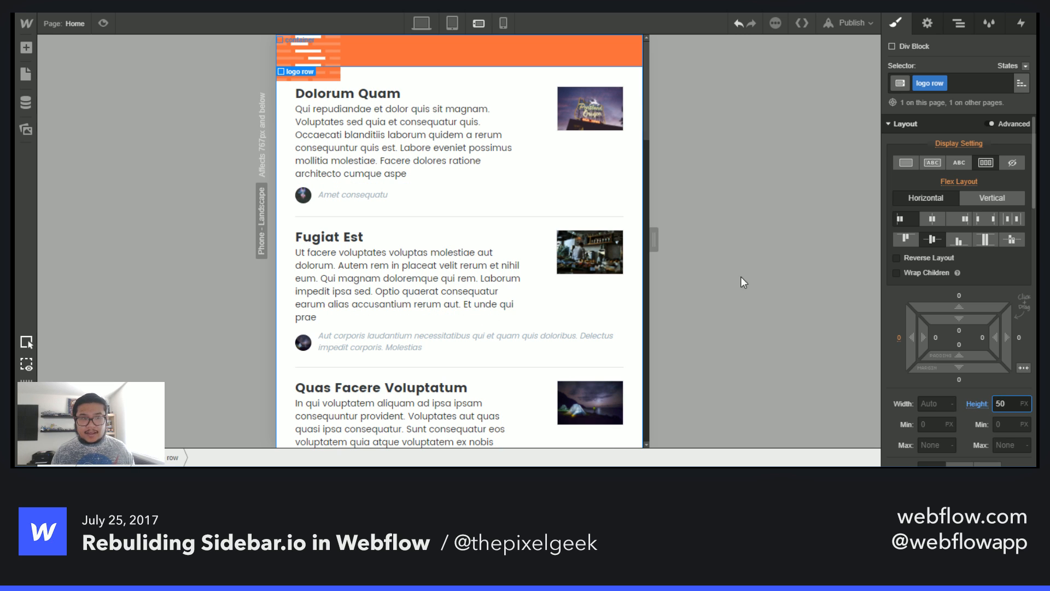
key("BackSpace")
key("BackSpace")
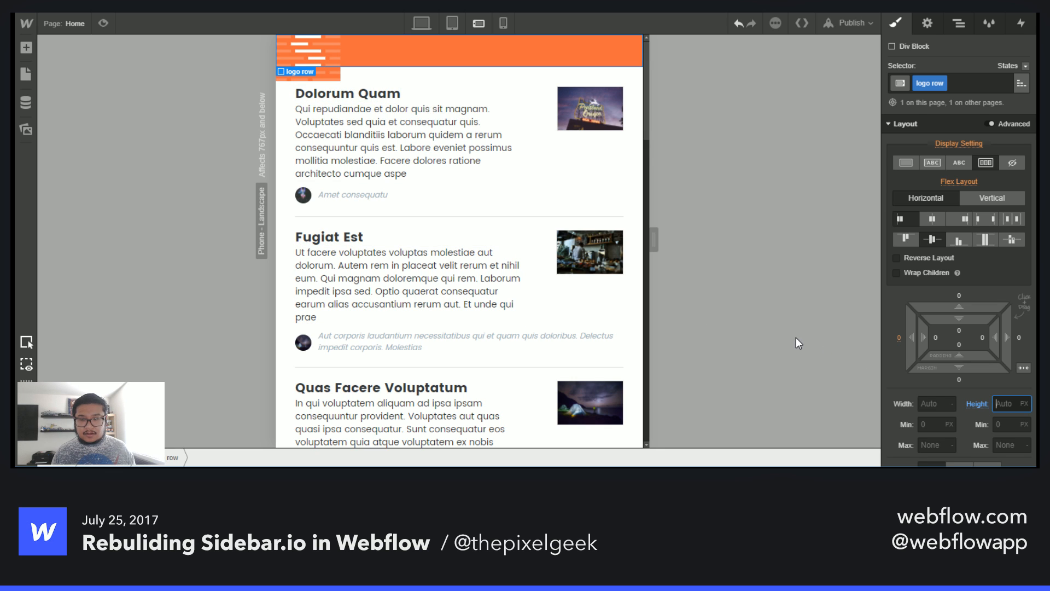
left_click(971, 404, "alt")
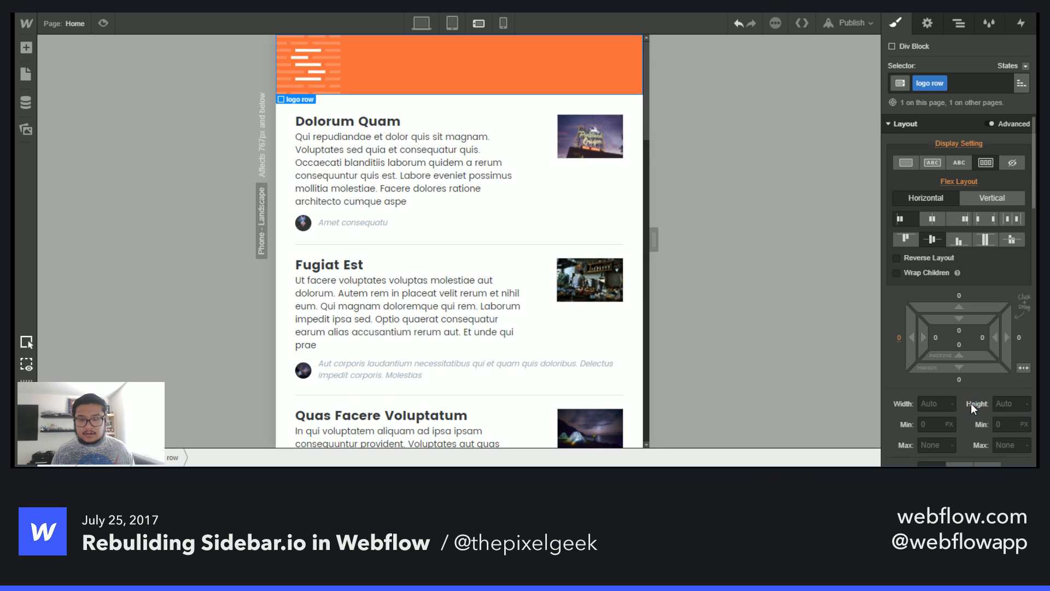
- Select the logo block and try a 50 px height on it, then clear it back to auto
left_click(310, 80)
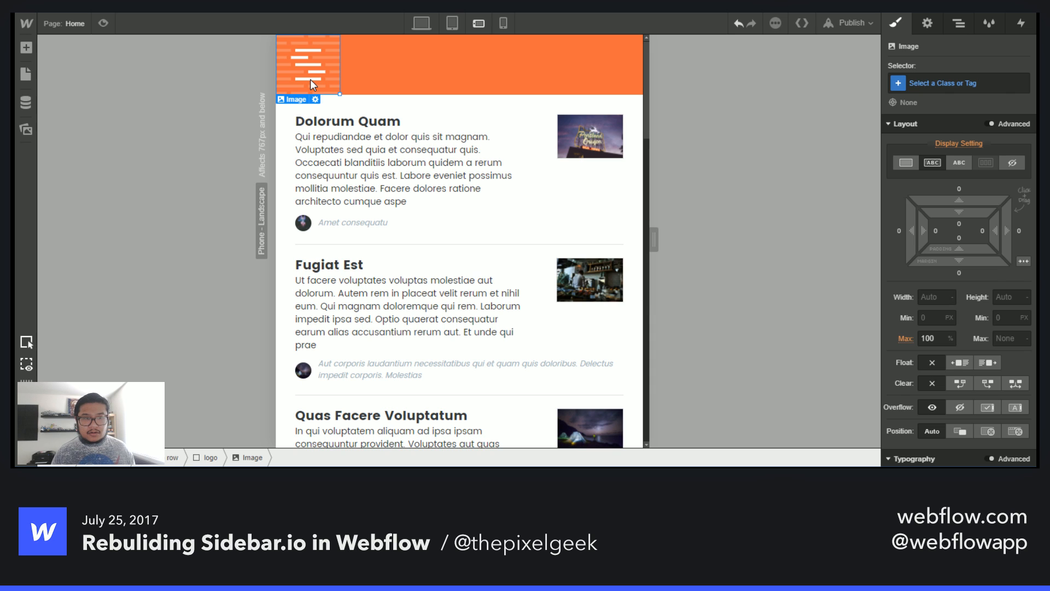
key("Up")
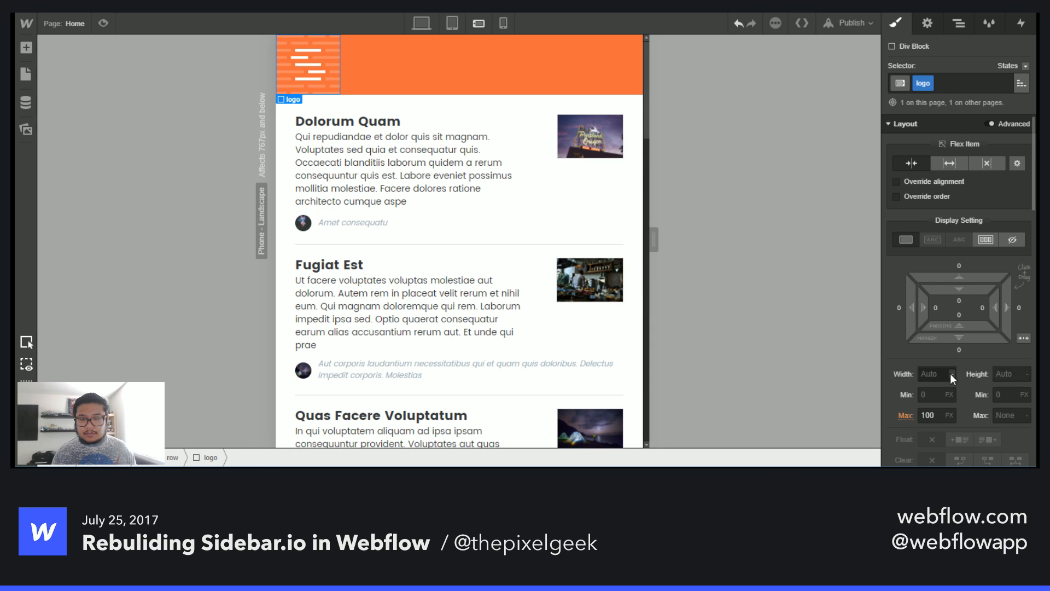
left_click(997, 375)
type("50")
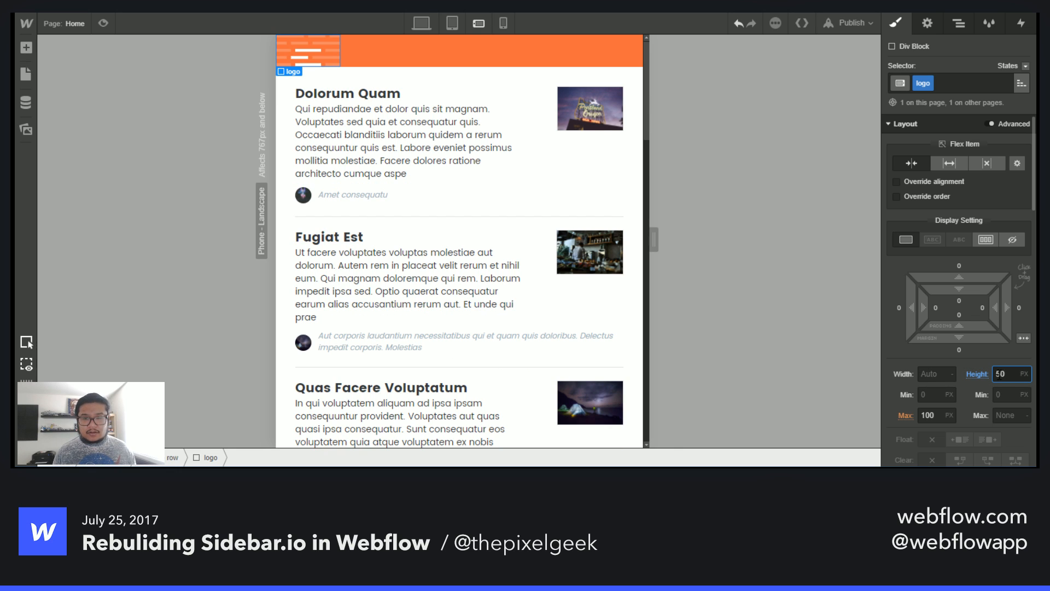
key("BackSpace")
key("BackSpace")
left_click(977, 377)
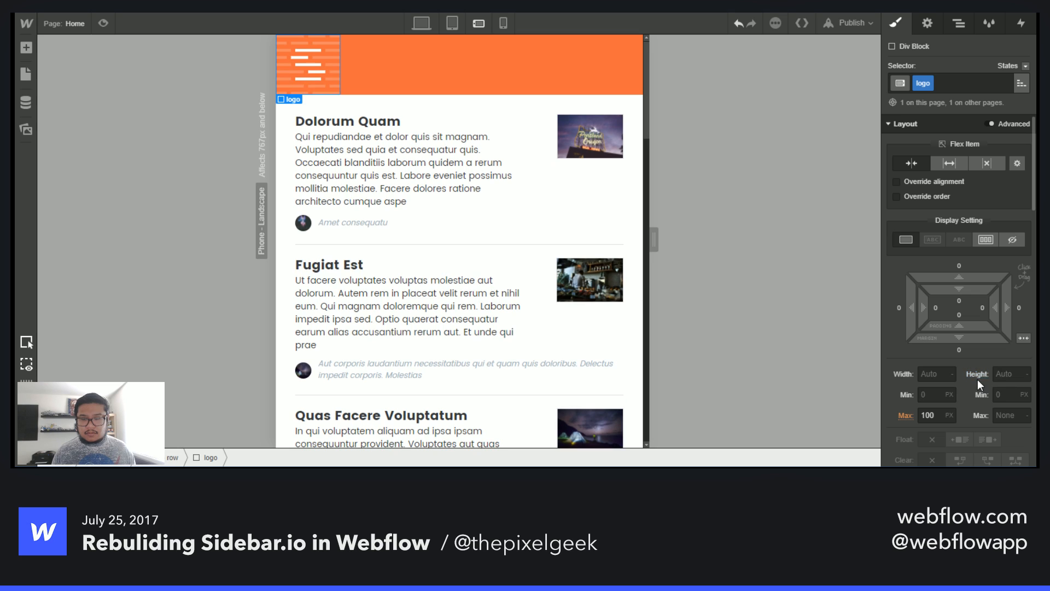
- Select the logo image, review its image settings, and set its width to 50 px
scroll(976, 410, "down", 10)
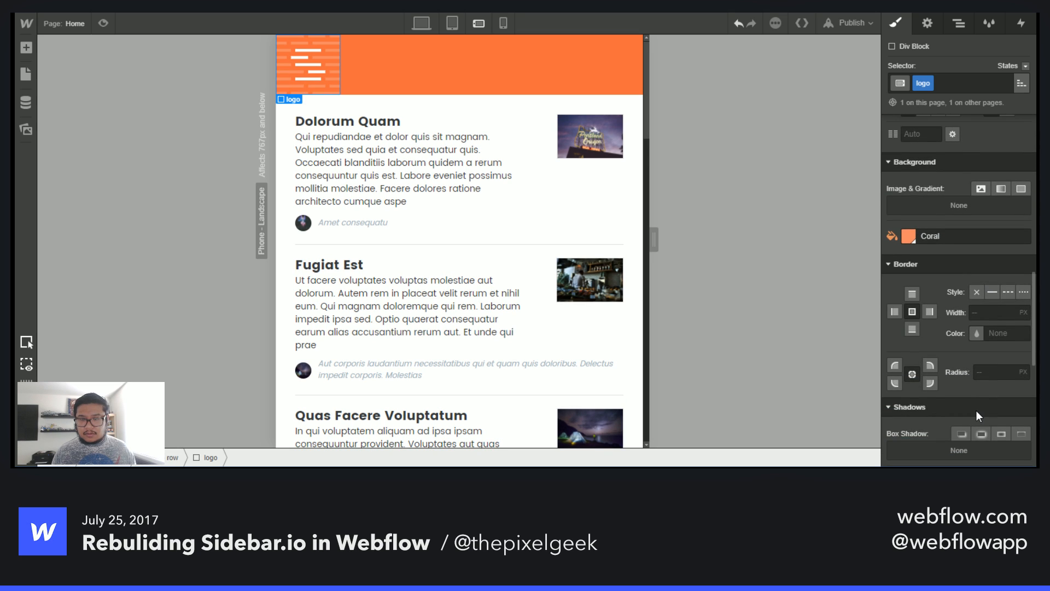
left_click(959, 23)
left_click(956, 130)
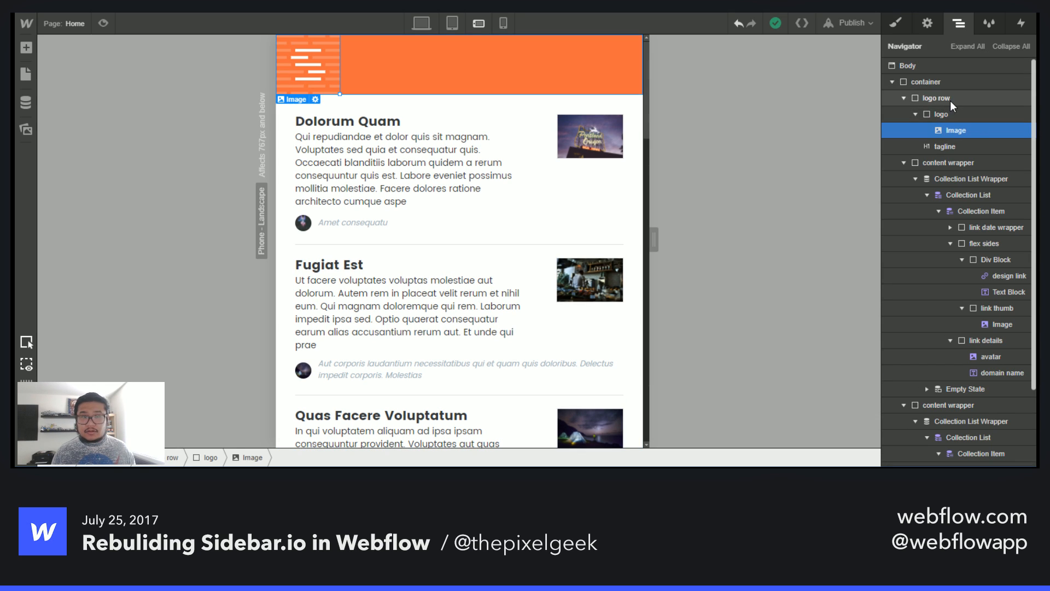
left_click(928, 24)
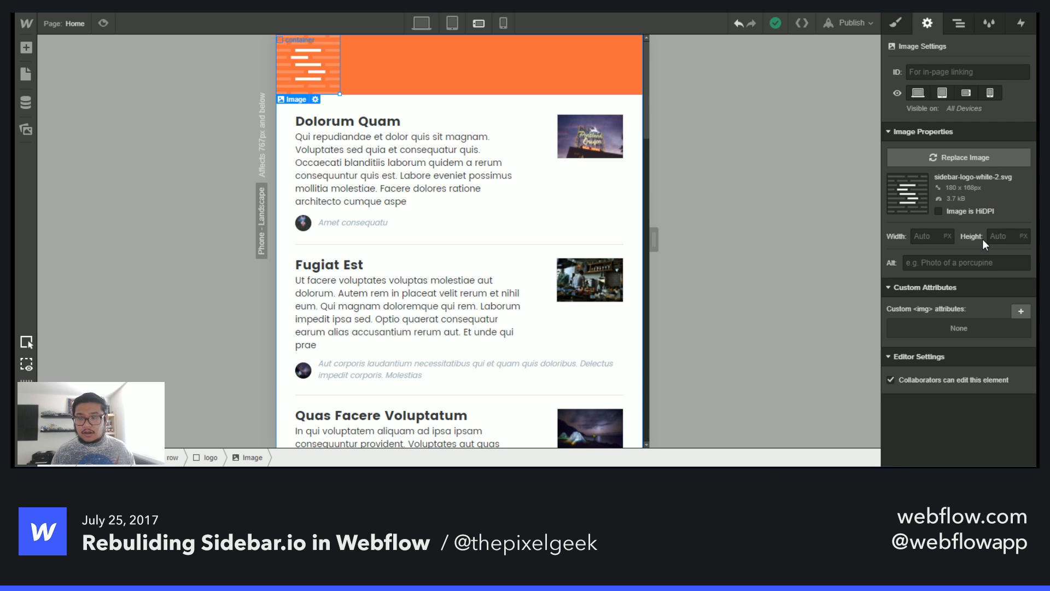
left_click(896, 27)
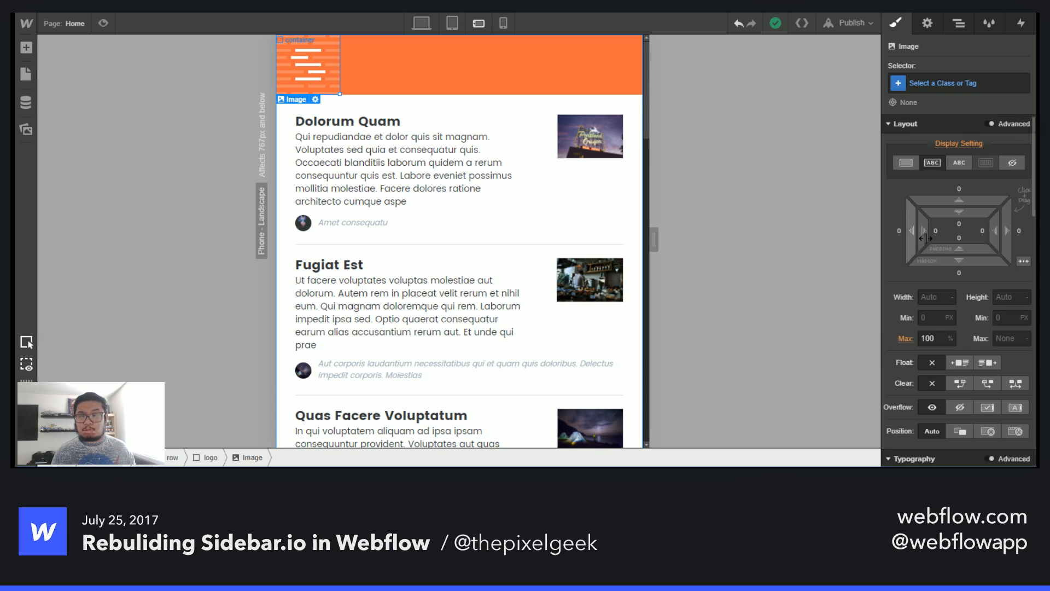
left_click(932, 295)
type("50")
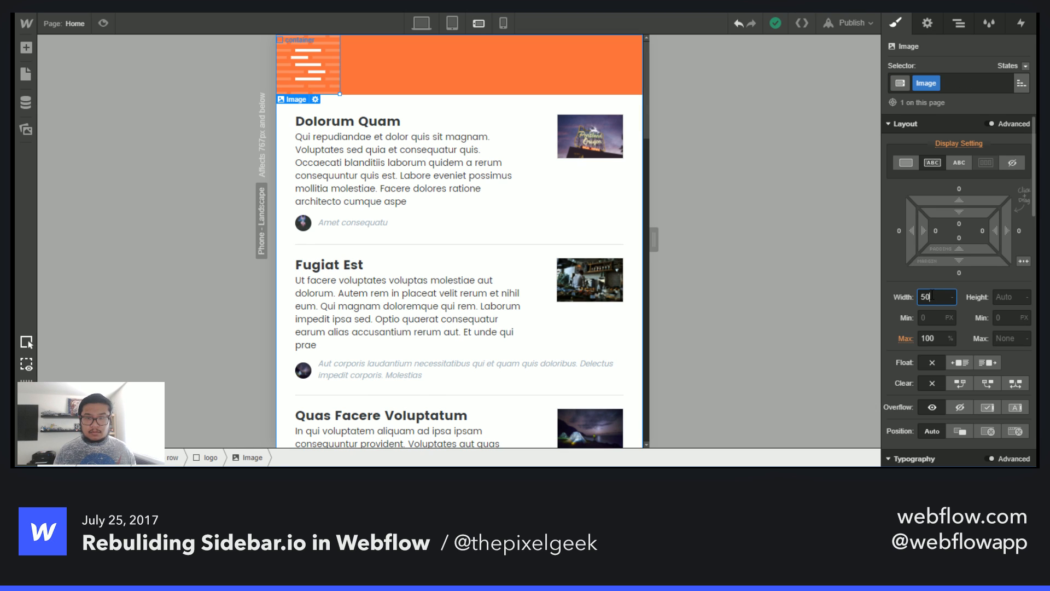
key("Return")
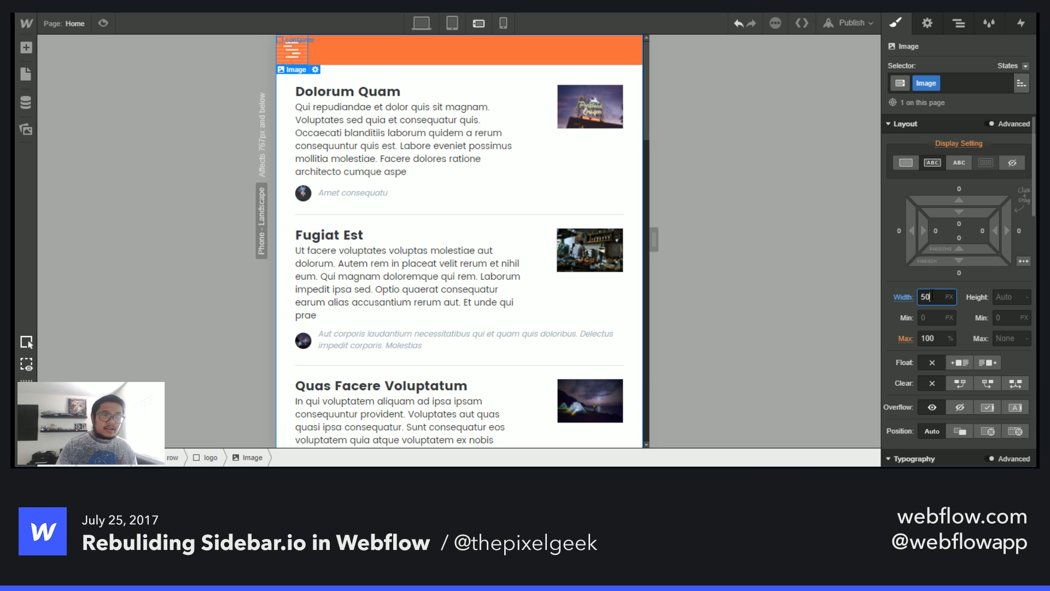
- Compare with the live site and give the logo row a 100 px bottom margin
key("ctrl+Tab")
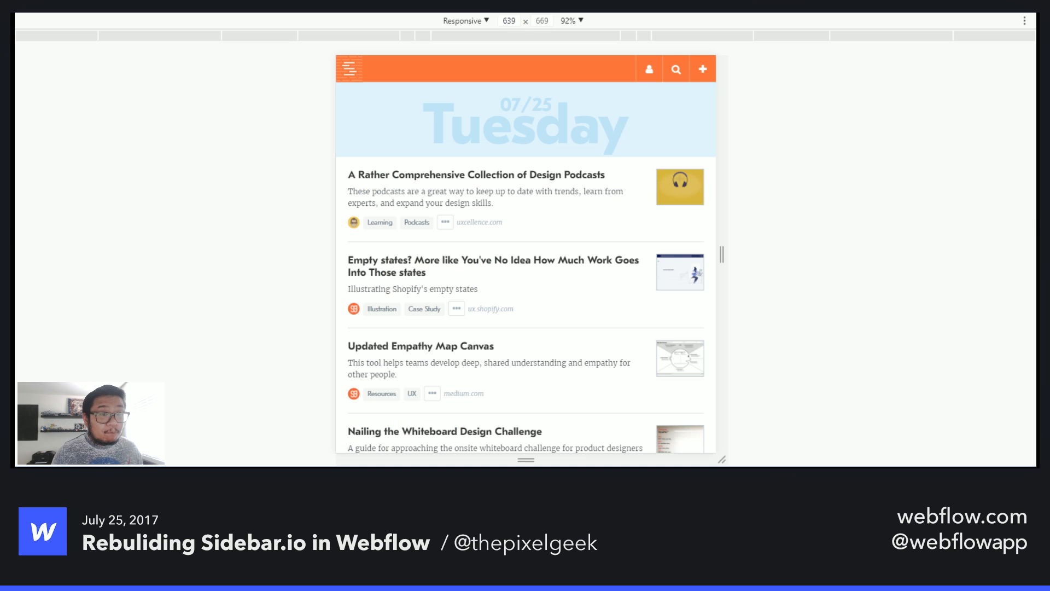
key("ctrl+shift+Tab")
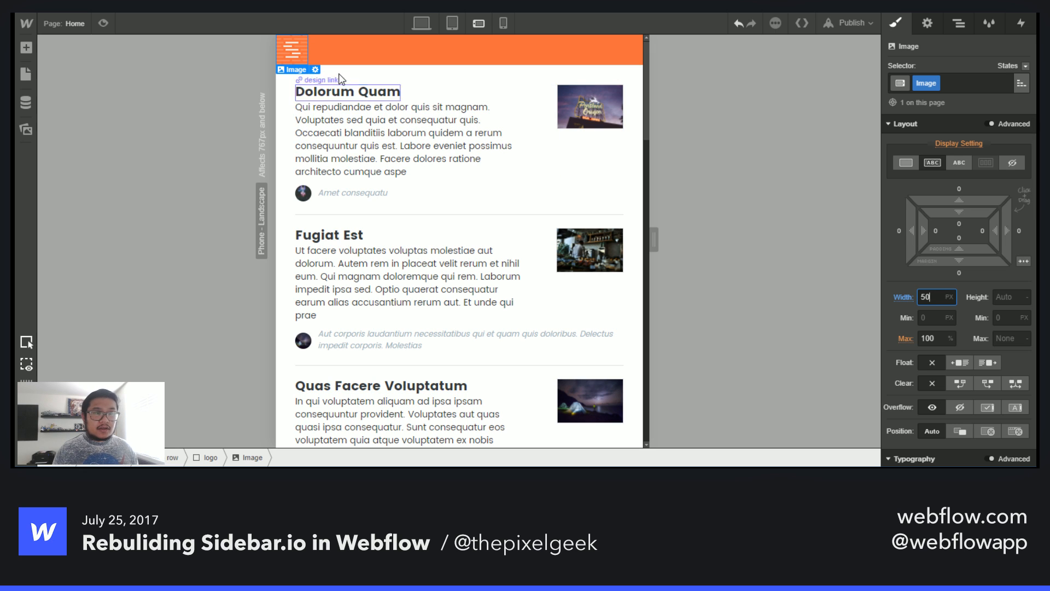
left_click(335, 56)
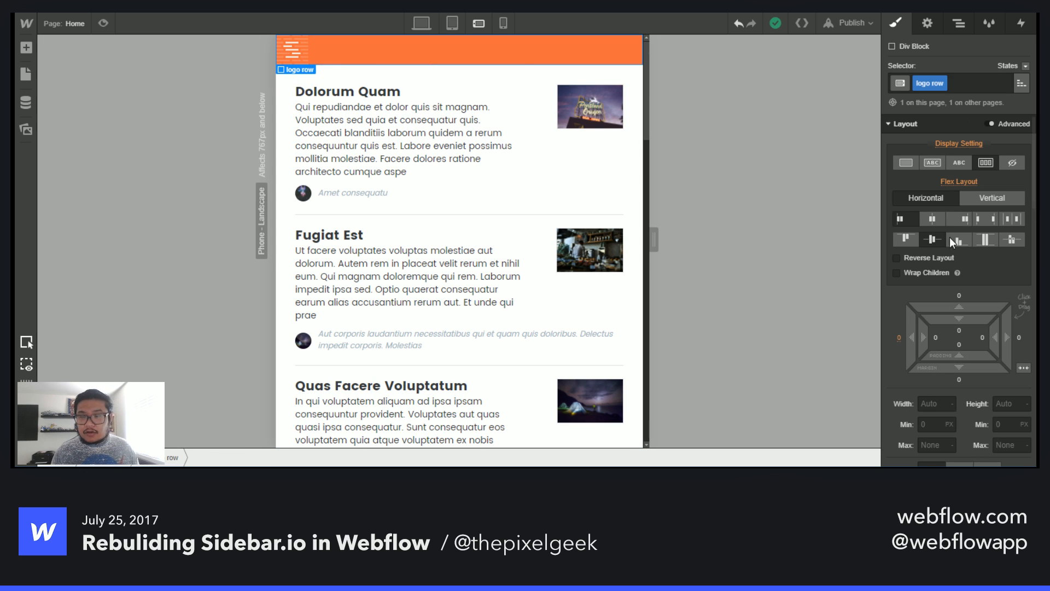
mouse_move(963, 382)
left_mouse_down()
mouse_move(974, 431)
mouse_move(961, 380)
left_mouse_up()
left_click(960, 379)
type("100")
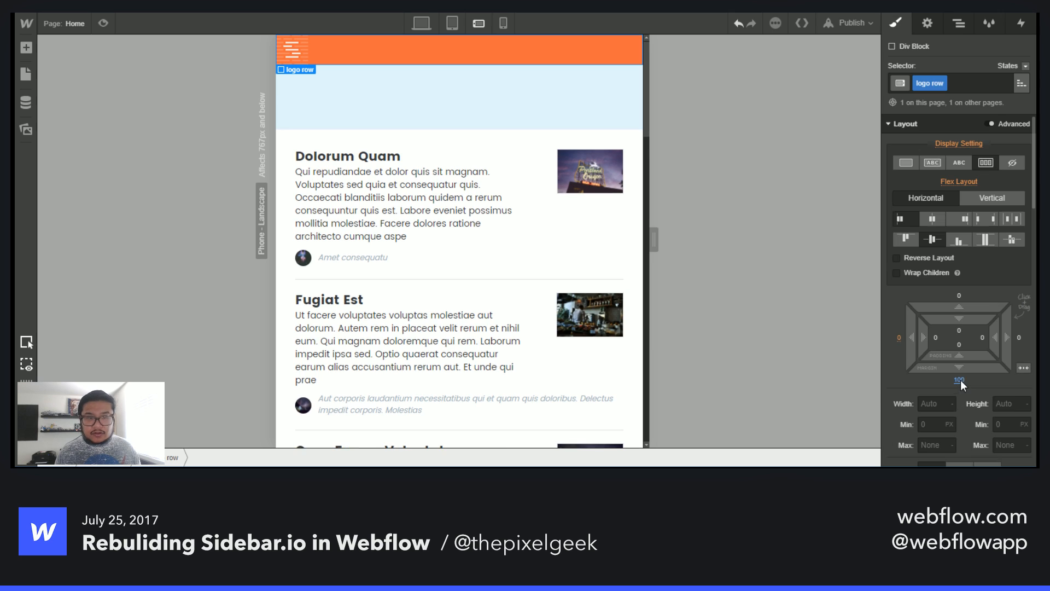
key("Return")
- Recheck the live site and set the logo row's bottom margin to 150 px
key("ctrl+Tab")
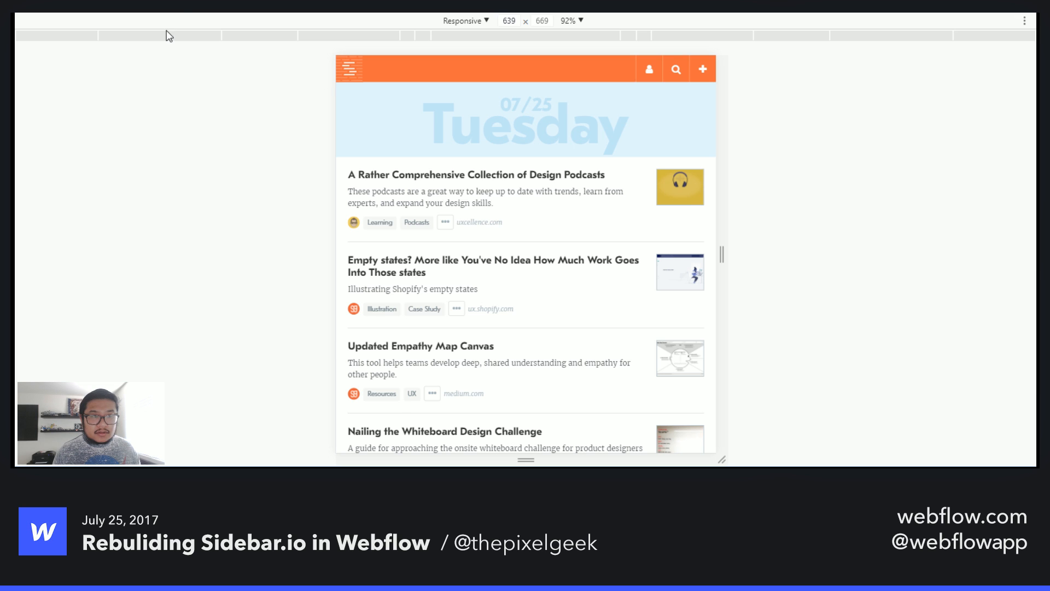
key("ctrl+Tab")
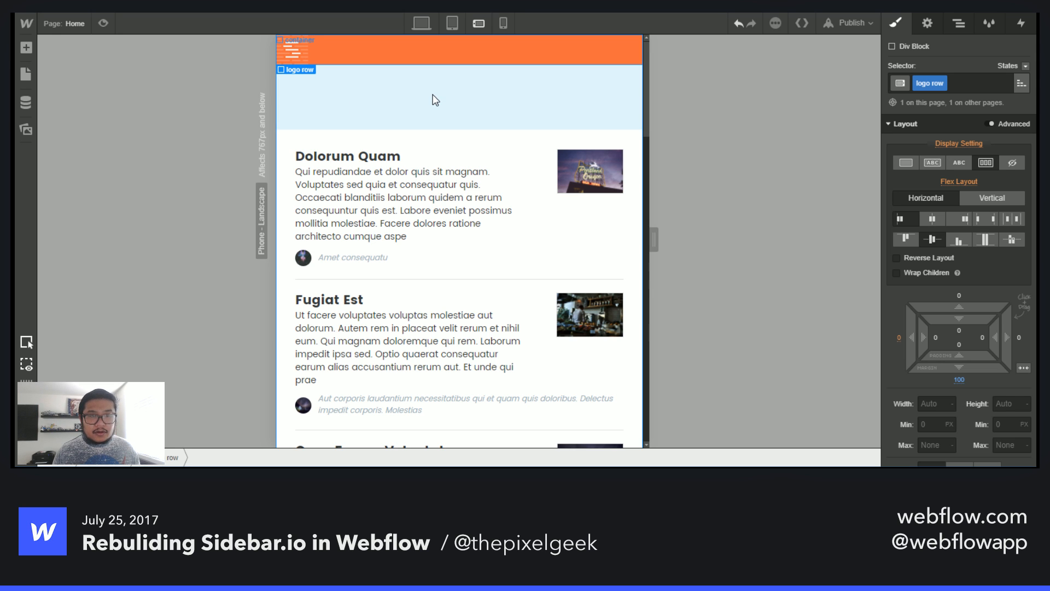
left_click(959, 380)
type("150")
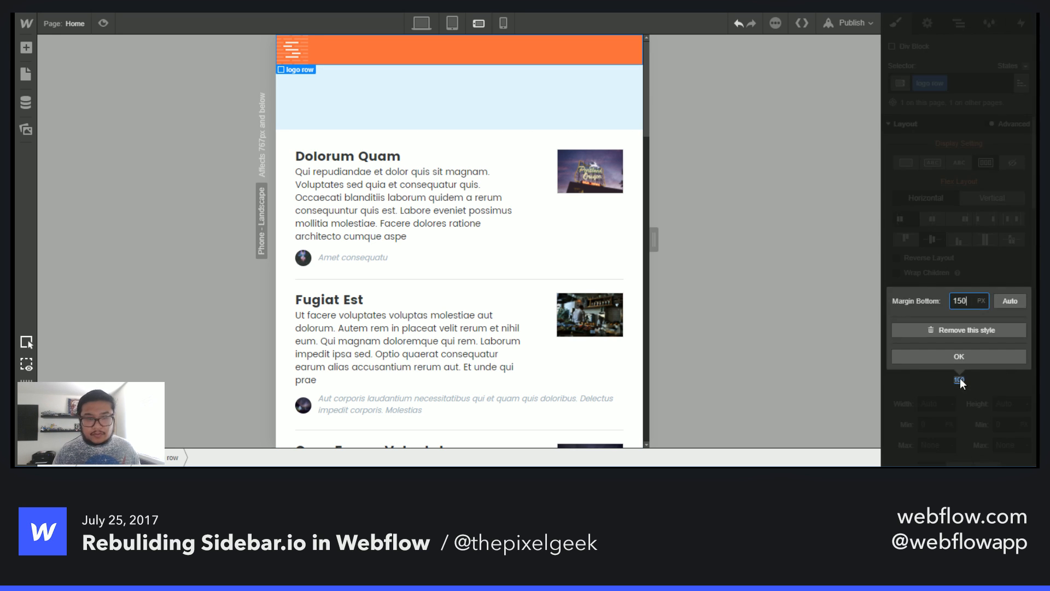
key("Return")
- Select the link date wrapper and anchor its absolute position to the top left
left_click(959, 23)
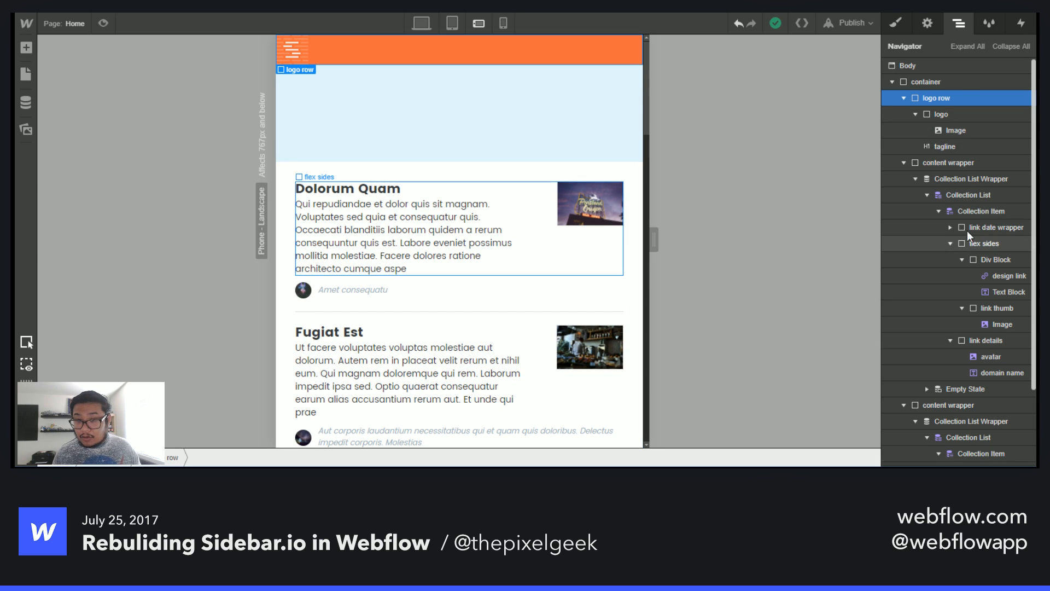
left_click(987, 227)
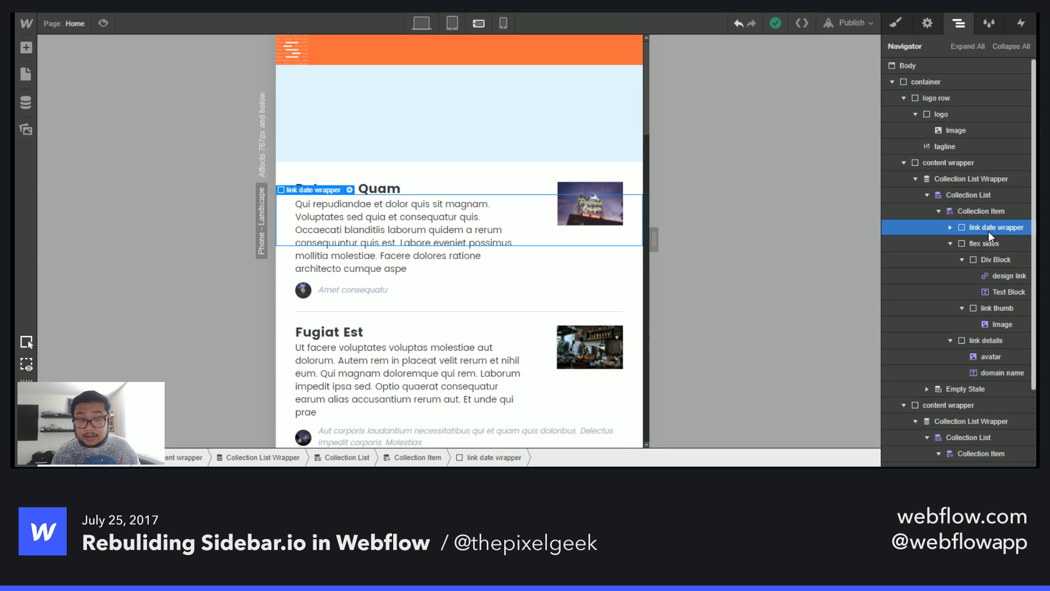
left_click(896, 26)
scroll(965, 386, "down", 5)
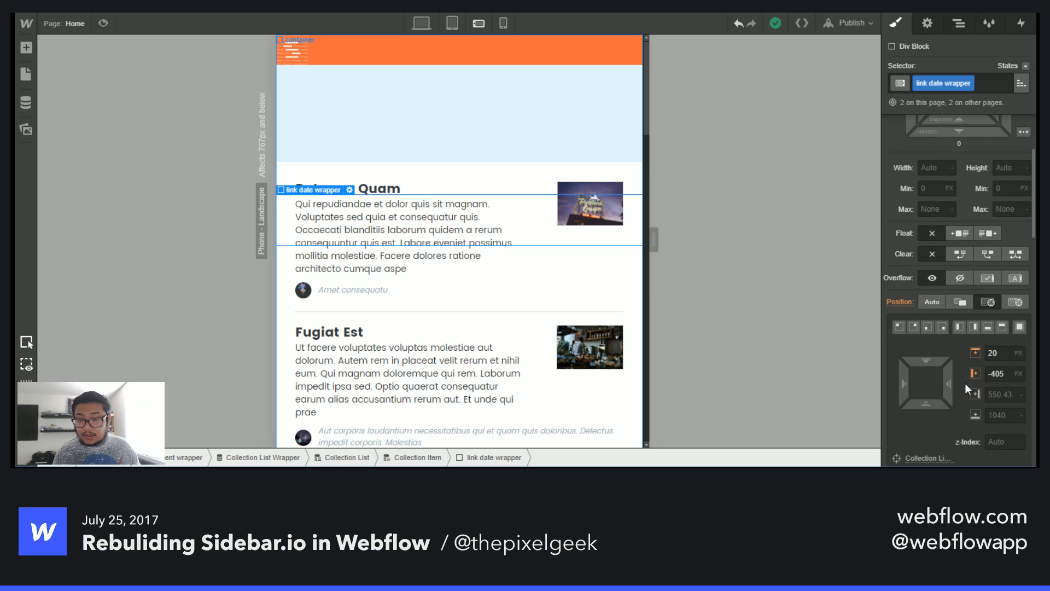
left_click(899, 327)
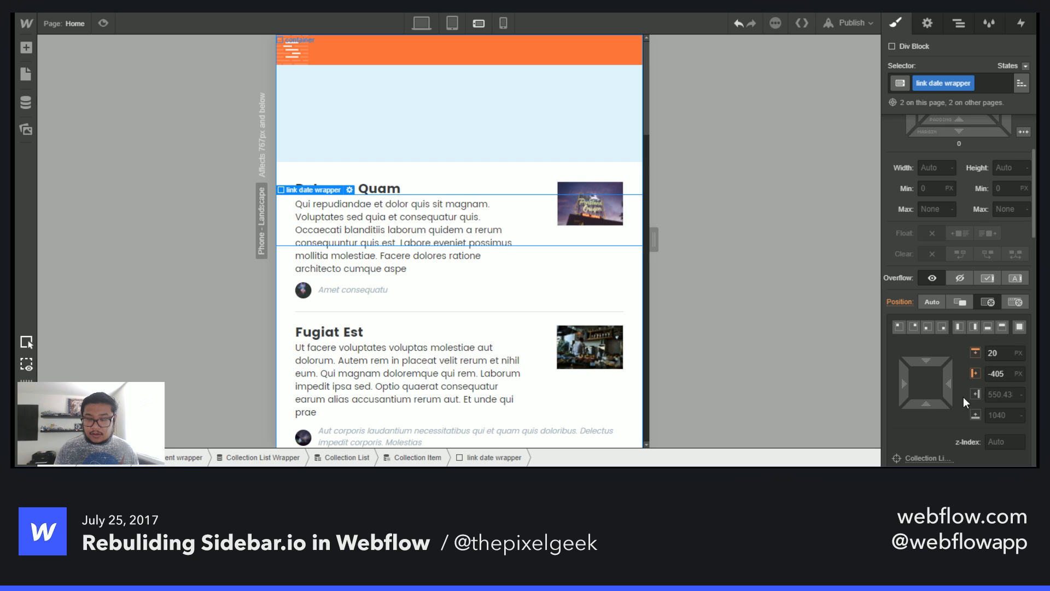
- Set the link date wrapper's left offset to 0 and its top offset to -131 px
double_click(994, 375)
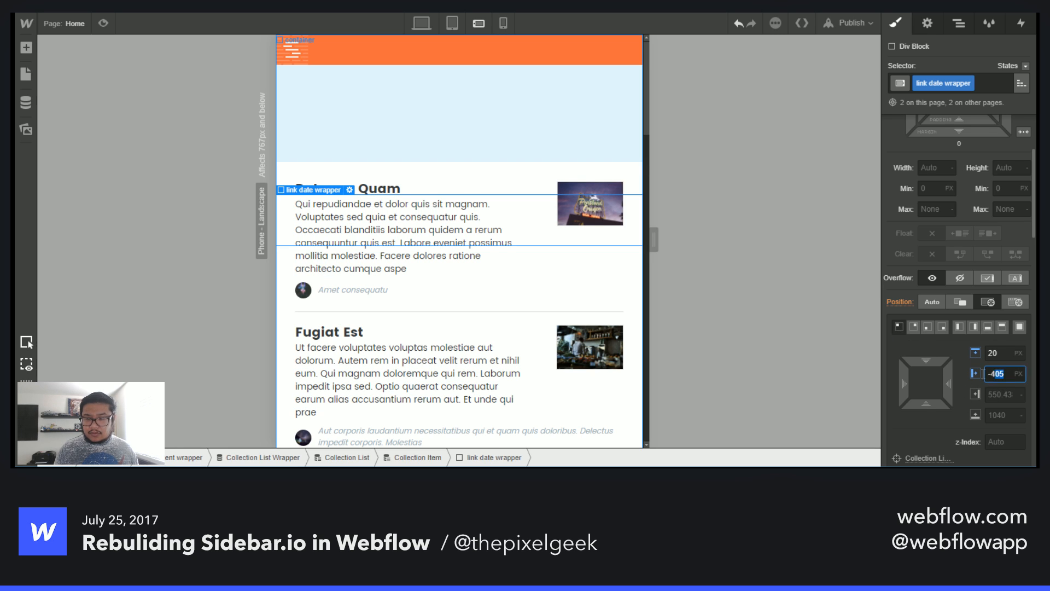
type("0")
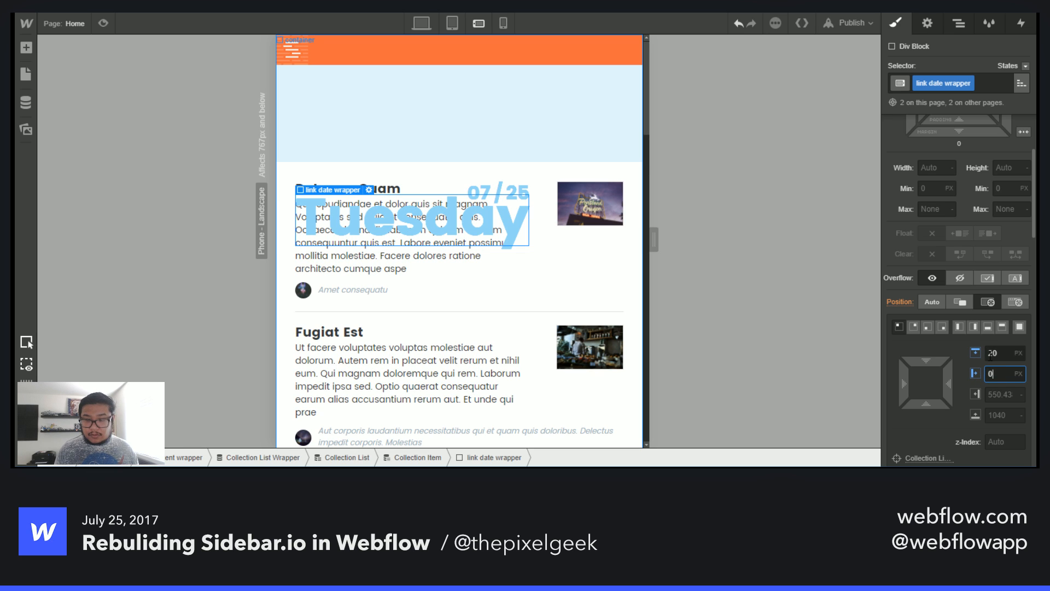
left_click(974, 347)
type("0")
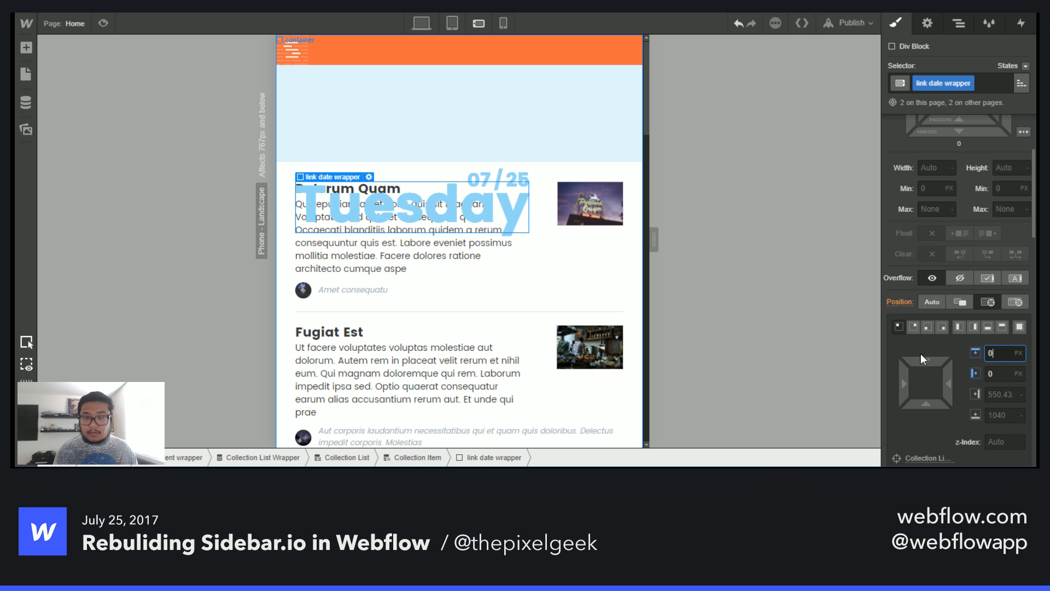
left_click_drag(921, 358, 909, 156)
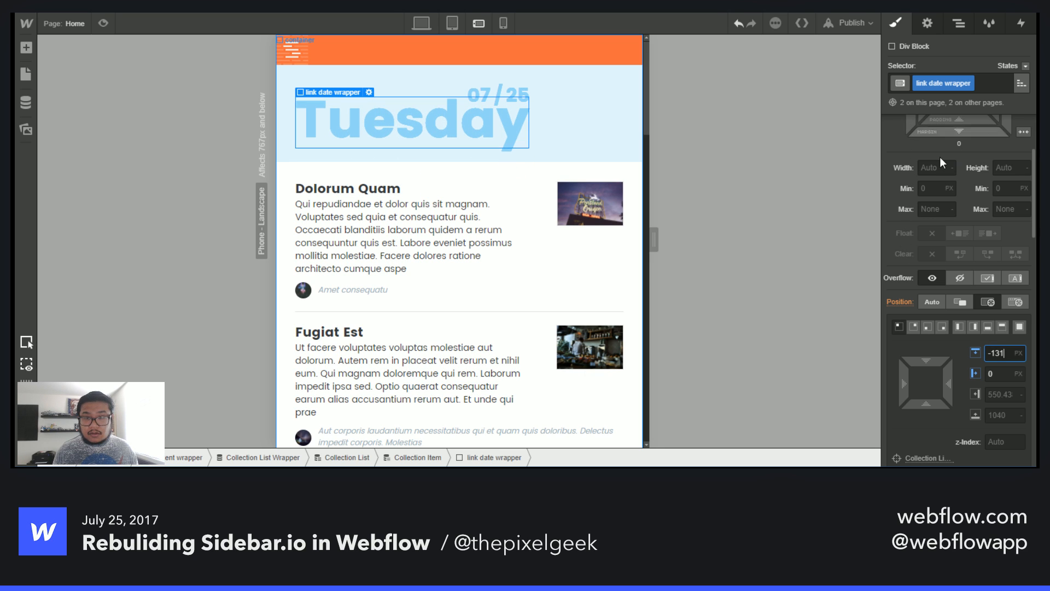
- Set the link date wrapper's width to 100% and center-align its text
scroll(943, 307, "up", 3)
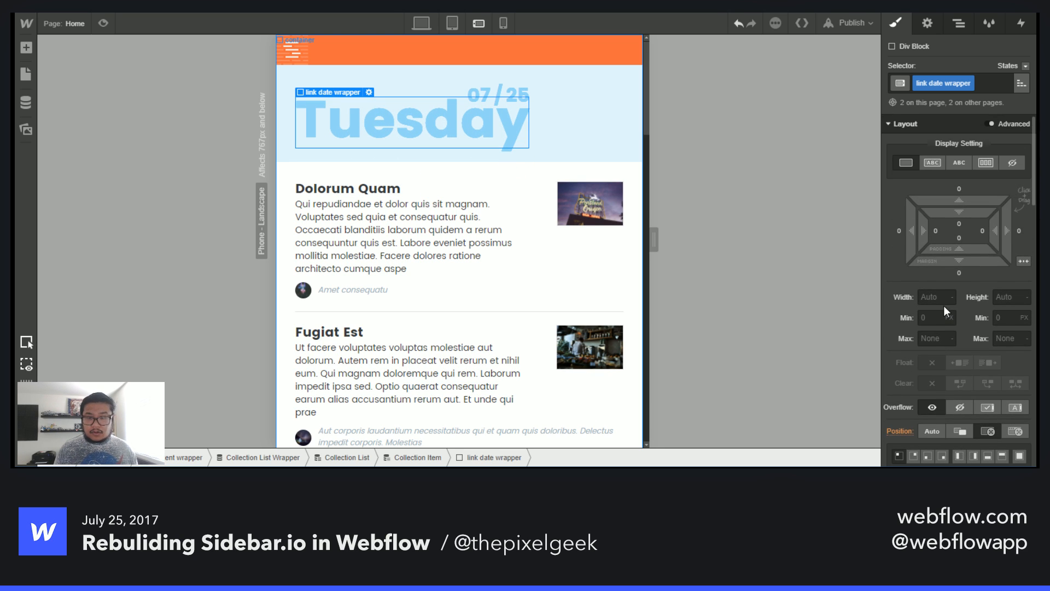
left_click(934, 296)
type("100%")
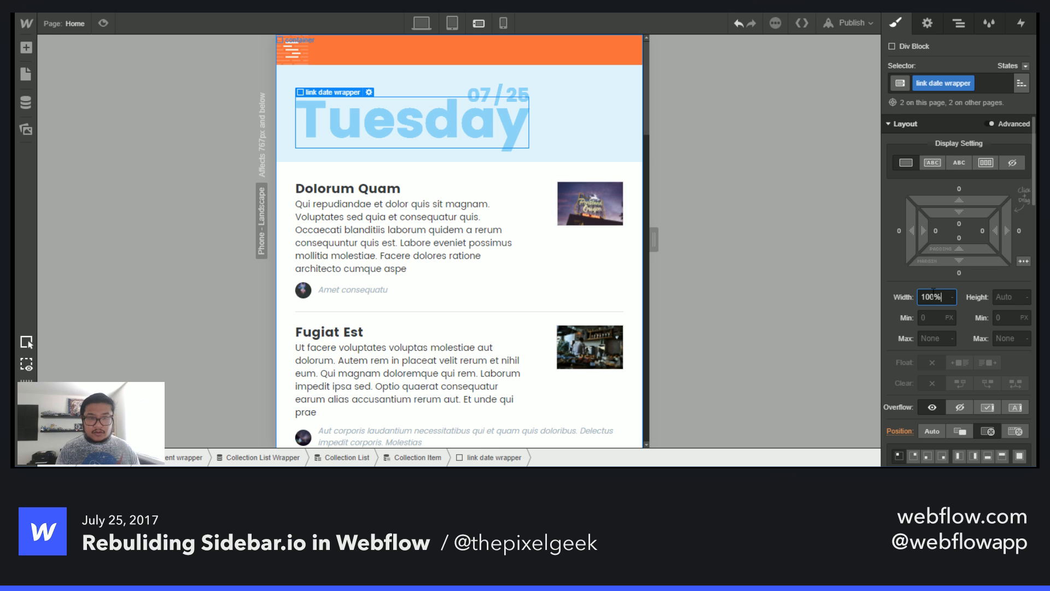
key("Return")
scroll(947, 389, "down", 6)
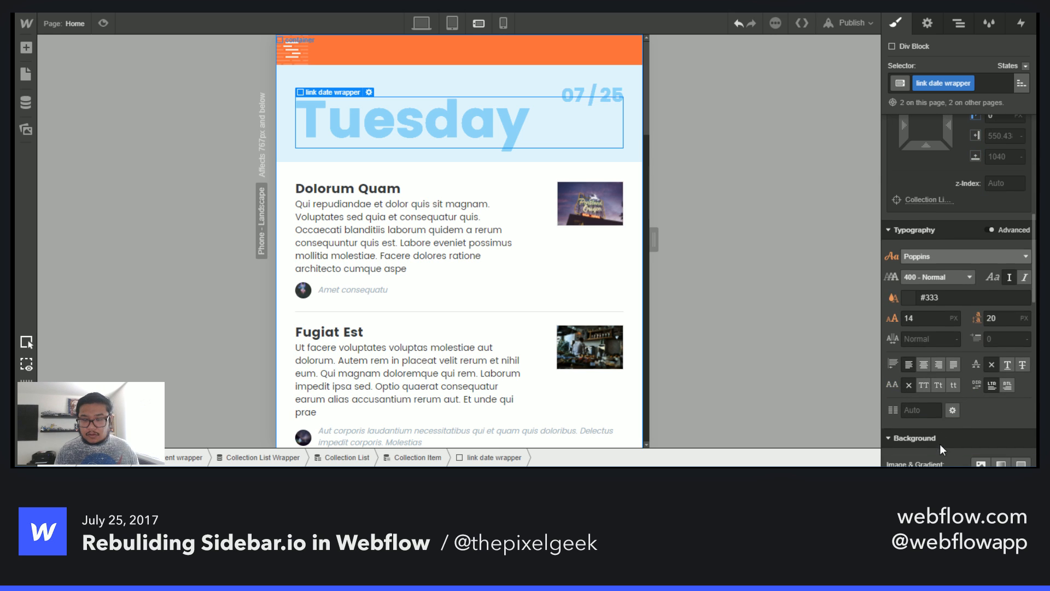
left_click(924, 362)
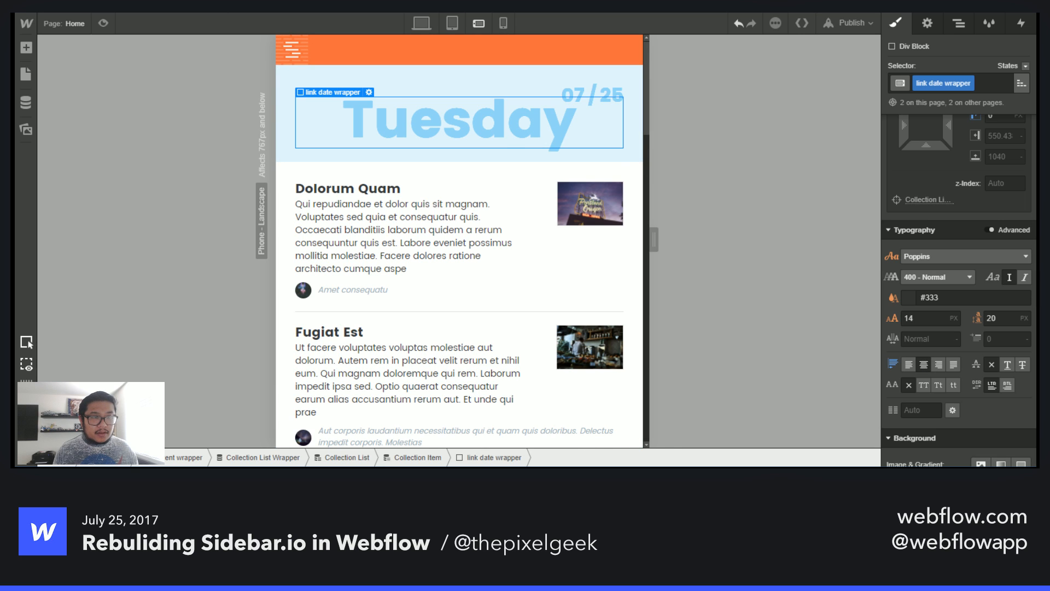
- Compare the date header against the live site
key("ctrl+Tab")
key("ctrl+Tab")
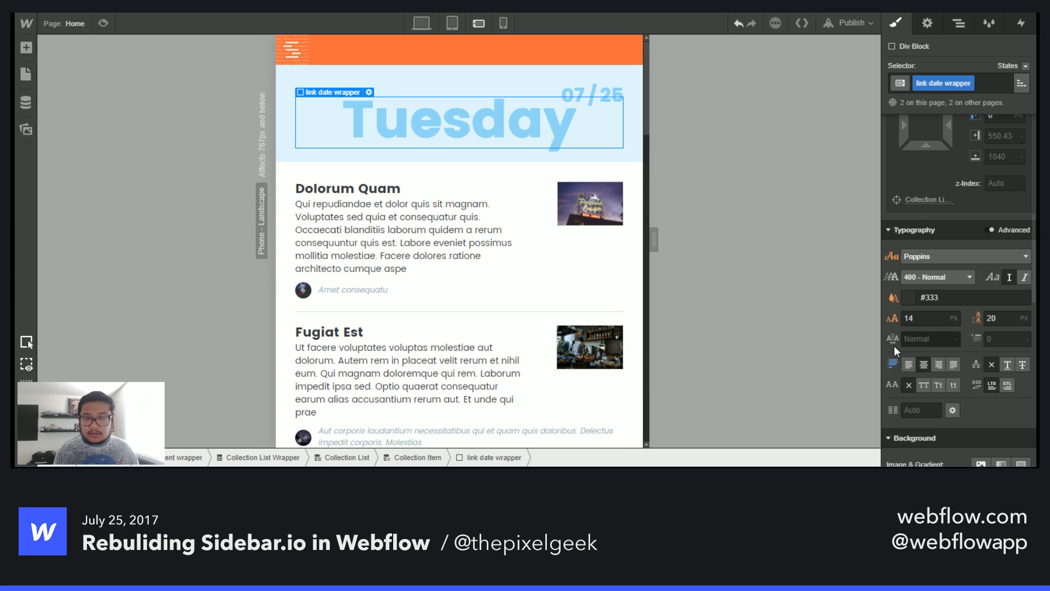
scroll(963, 366, "up", 5)
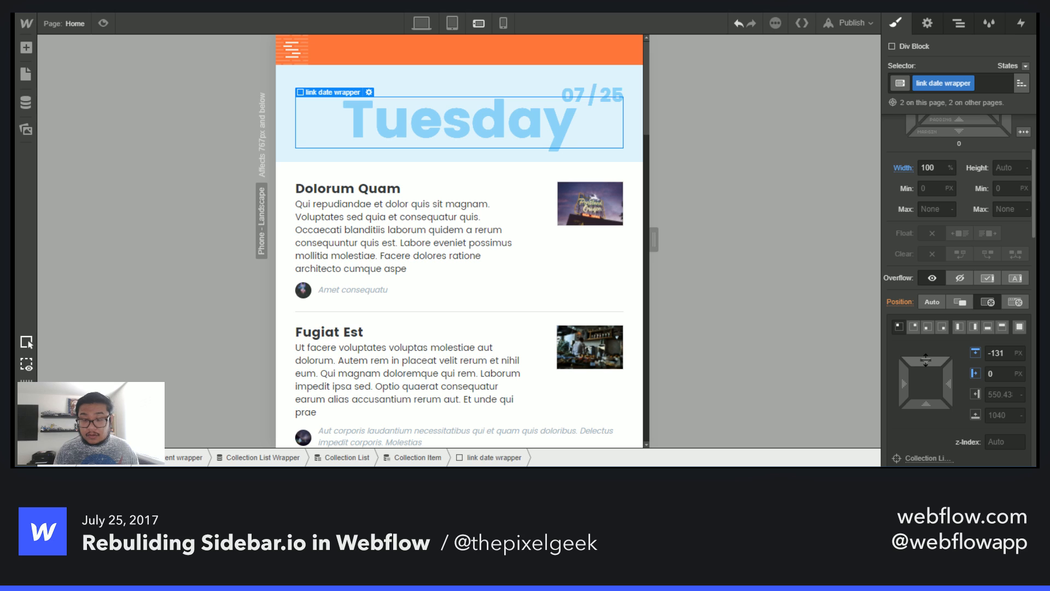
- Set the link date wrapper's top offset to -122 px
left_click_drag(925, 360, 922, 379)
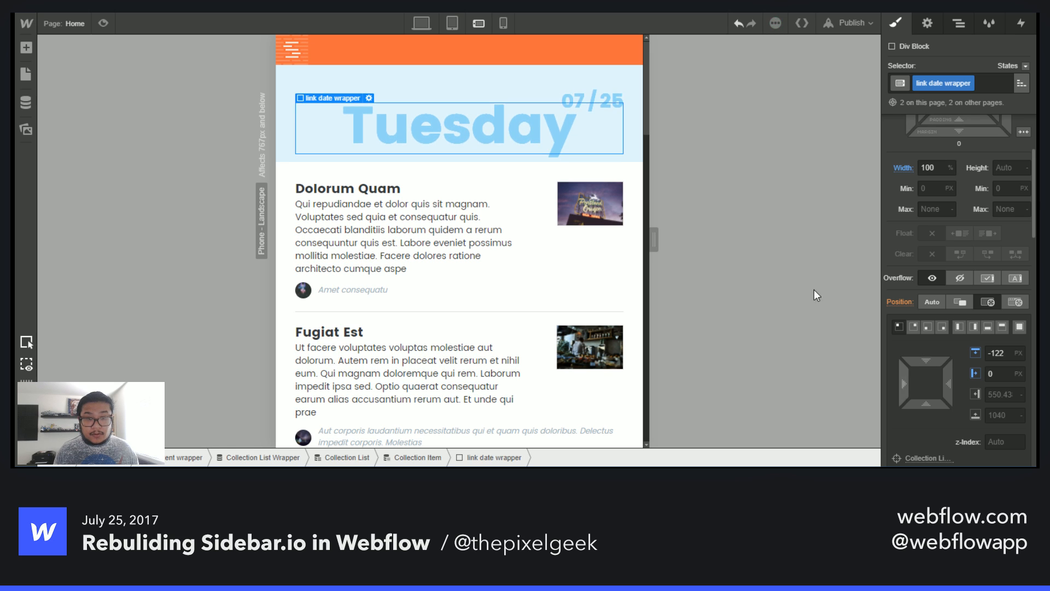
- Select the link month date and set its right offset to 50%
left_click(573, 101)
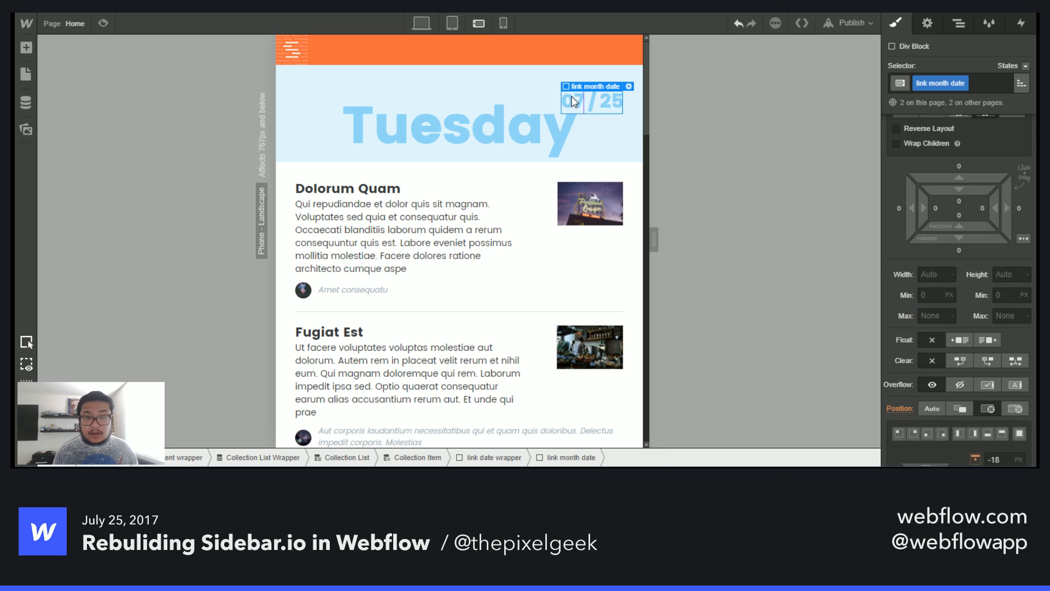
scroll(958, 312, "down", 2)
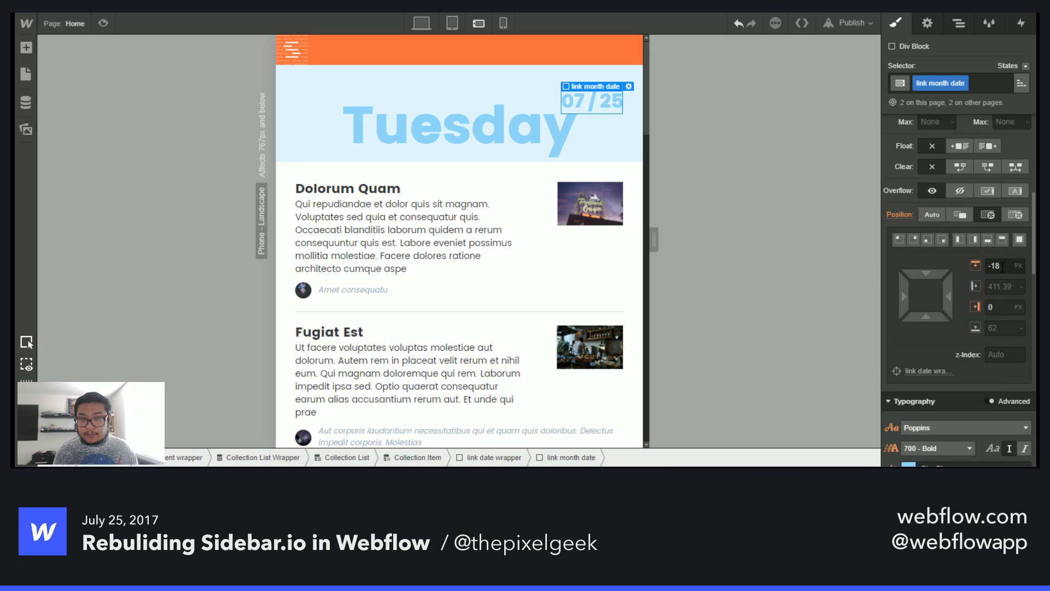
left_click(935, 306)
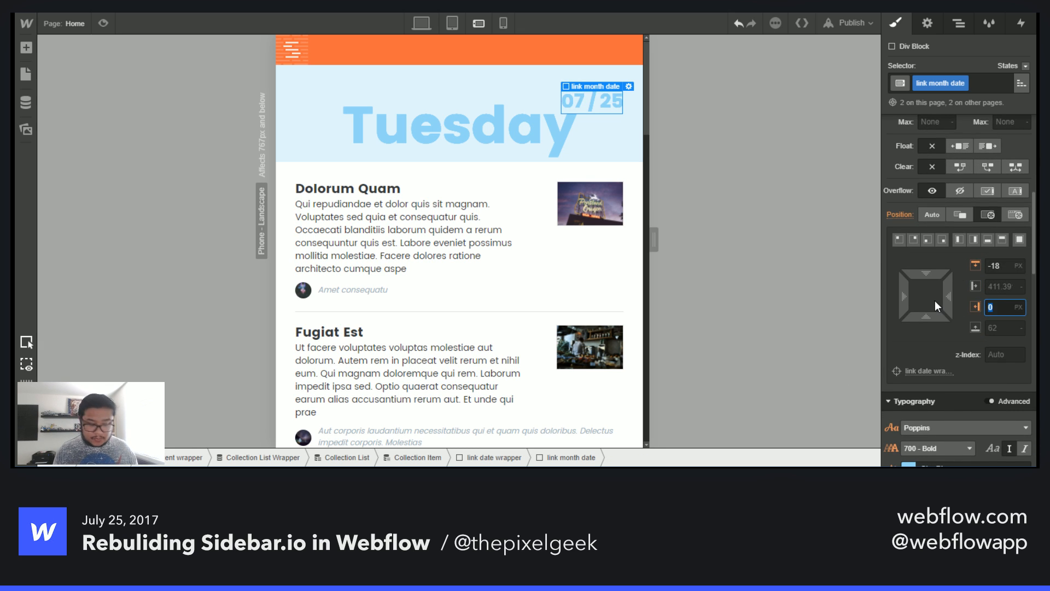
type("-50%")
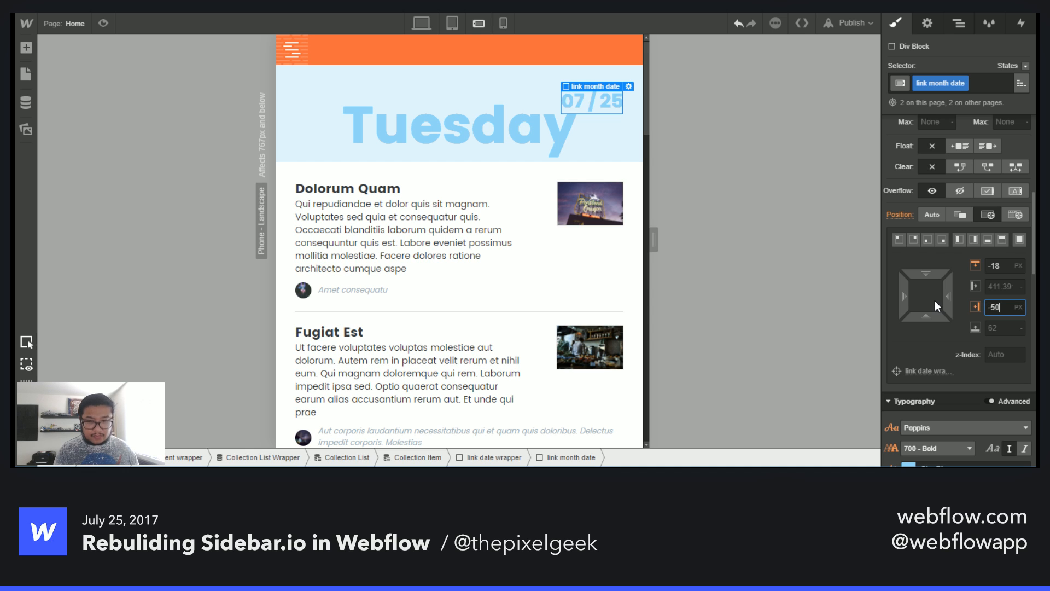
key("BackSpace")
key("BackSpace")
key("BackSpace")
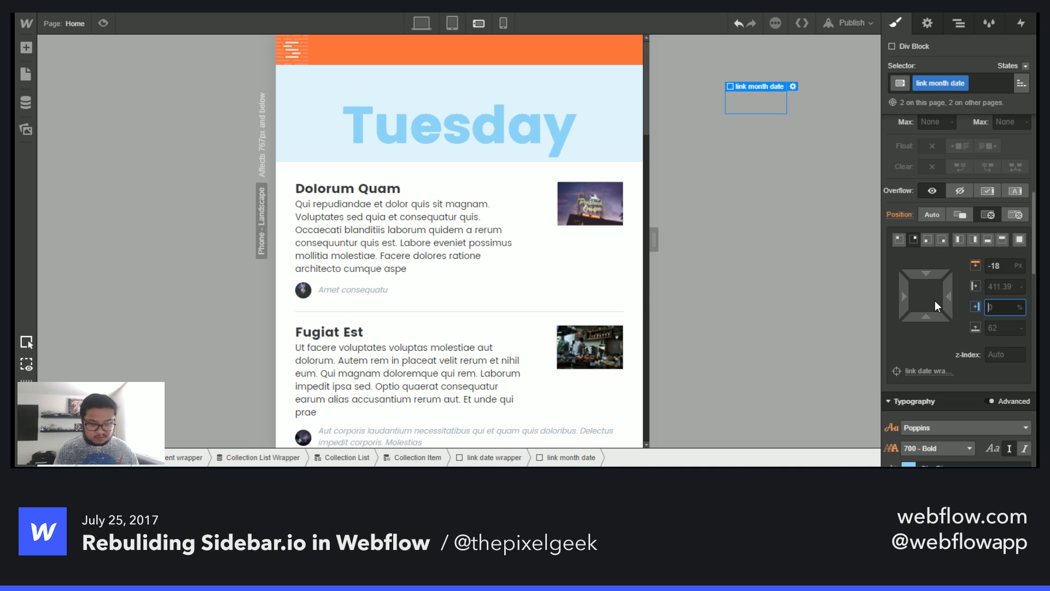
type("50")
key("Return")
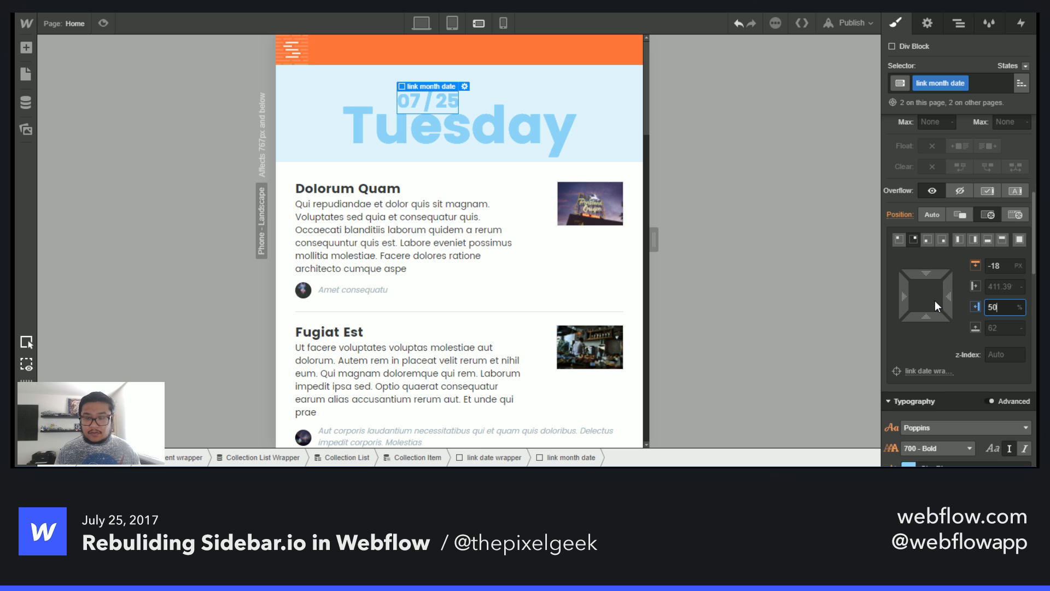
- Add a move transform to the link month date, shifting it 50% on the X axis
scroll(983, 378, "down", 10)
scroll(984, 377, "down", 3)
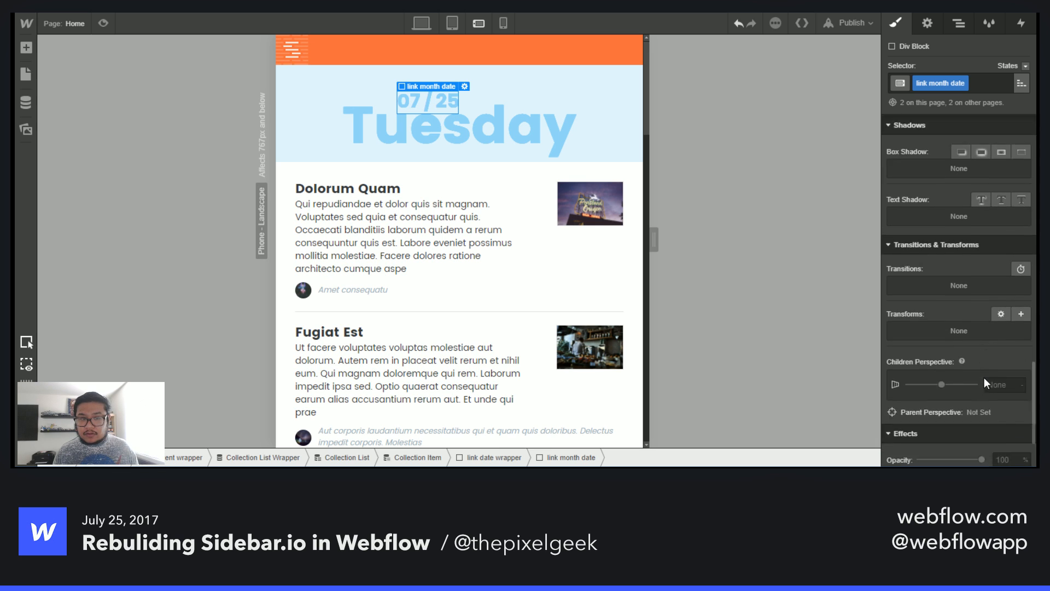
left_click(1020, 269)
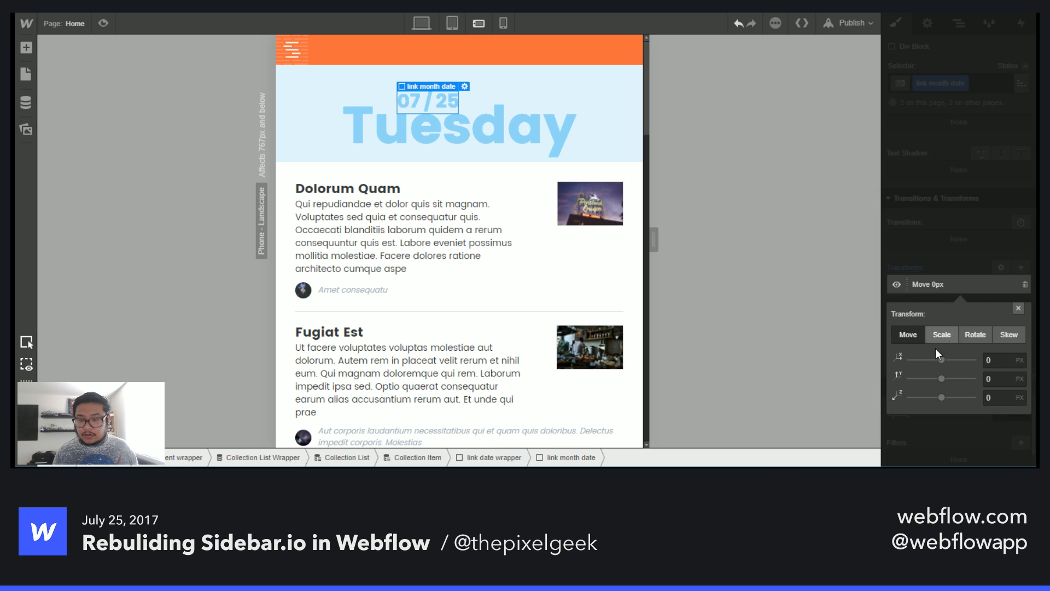
left_click(1000, 360)
type("-50%")
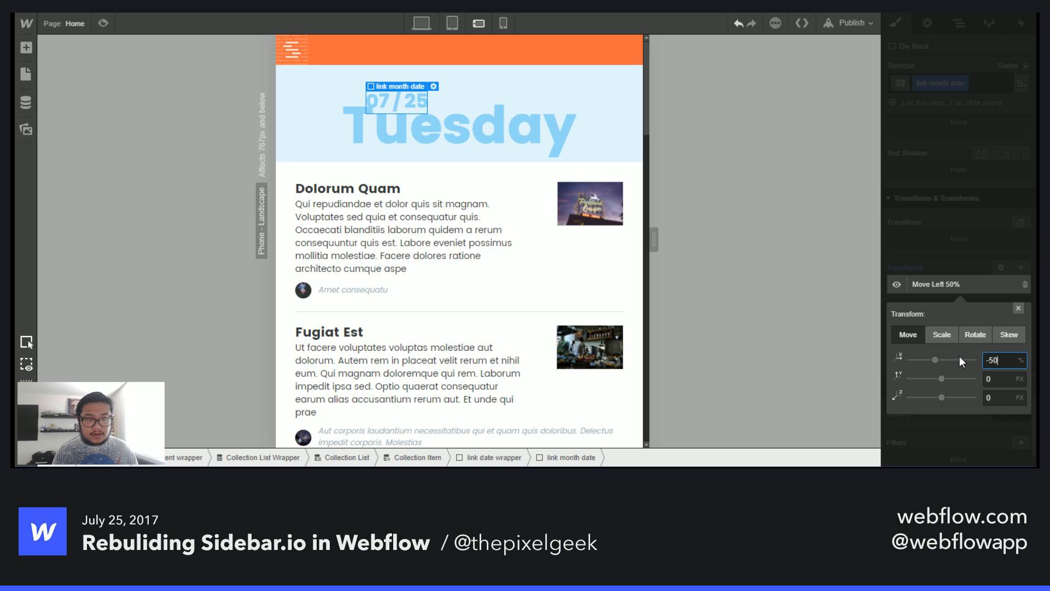
key("BackSpace")
key("BackSpace")
key("BackSpace")
type("50")
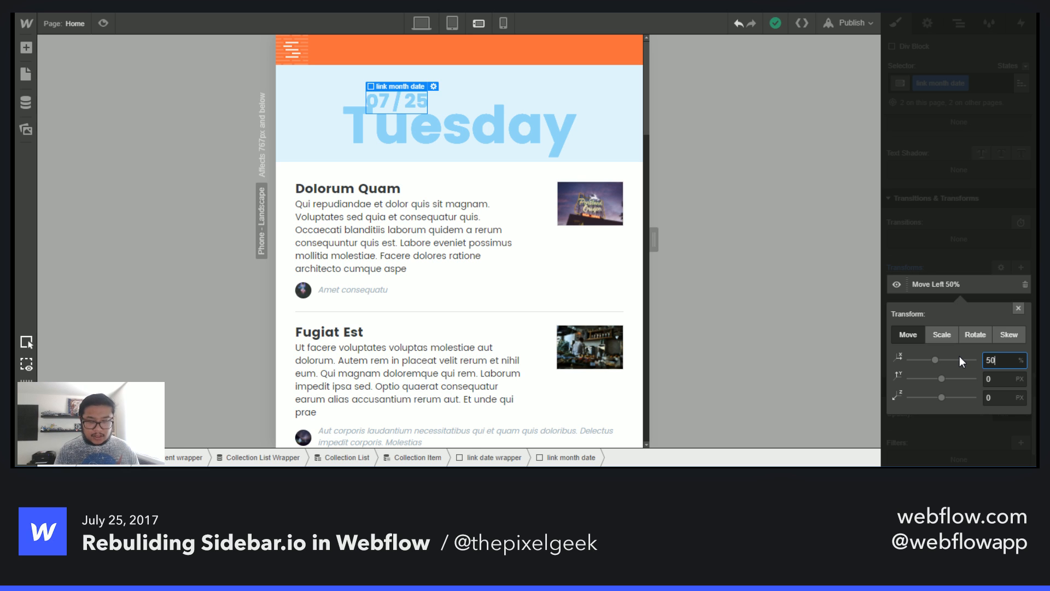
left_click(948, 256)
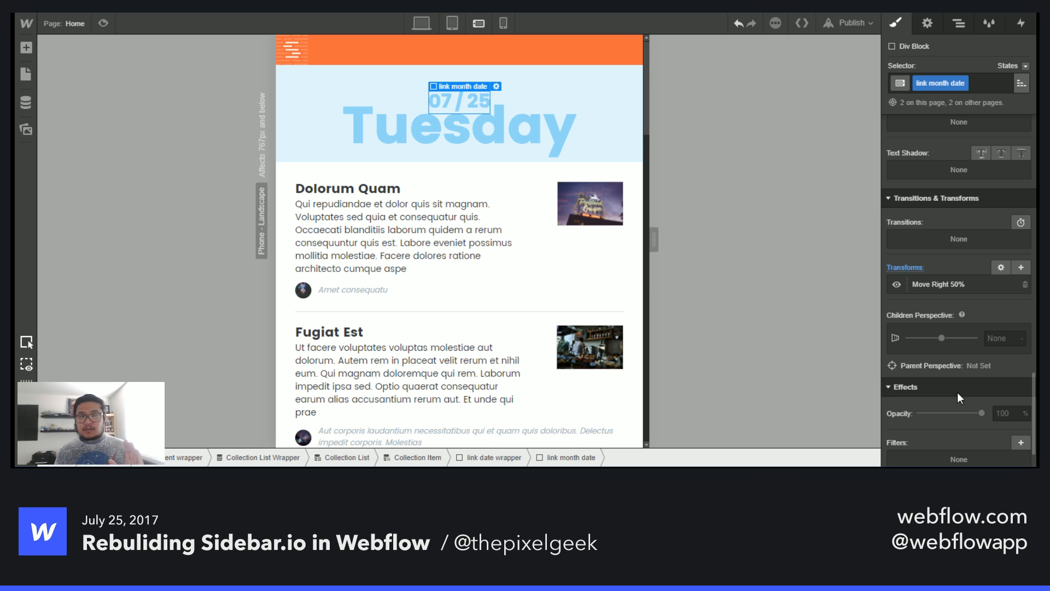
- Select the logo row and reduce its bottom padding to 125 px
scroll(956, 389, "up", 10)
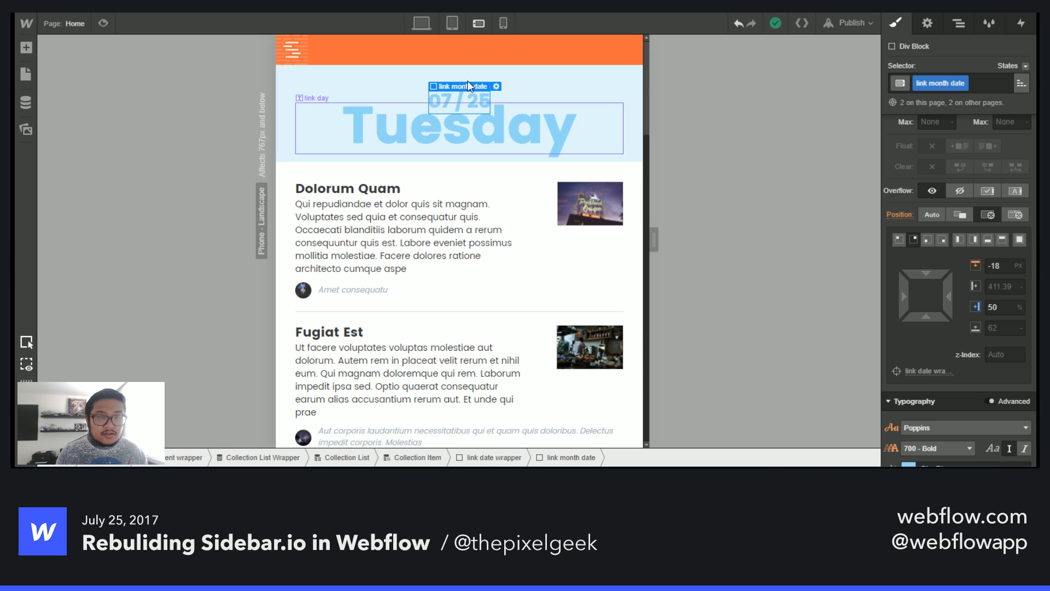
left_click(523, 98)
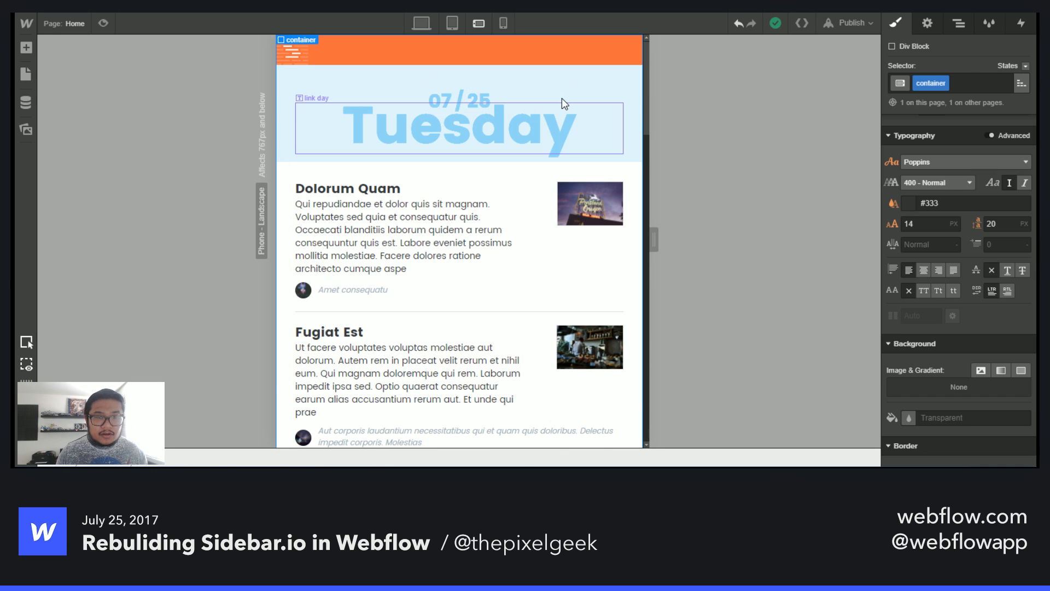
left_click(562, 99)
left_click(580, 52)
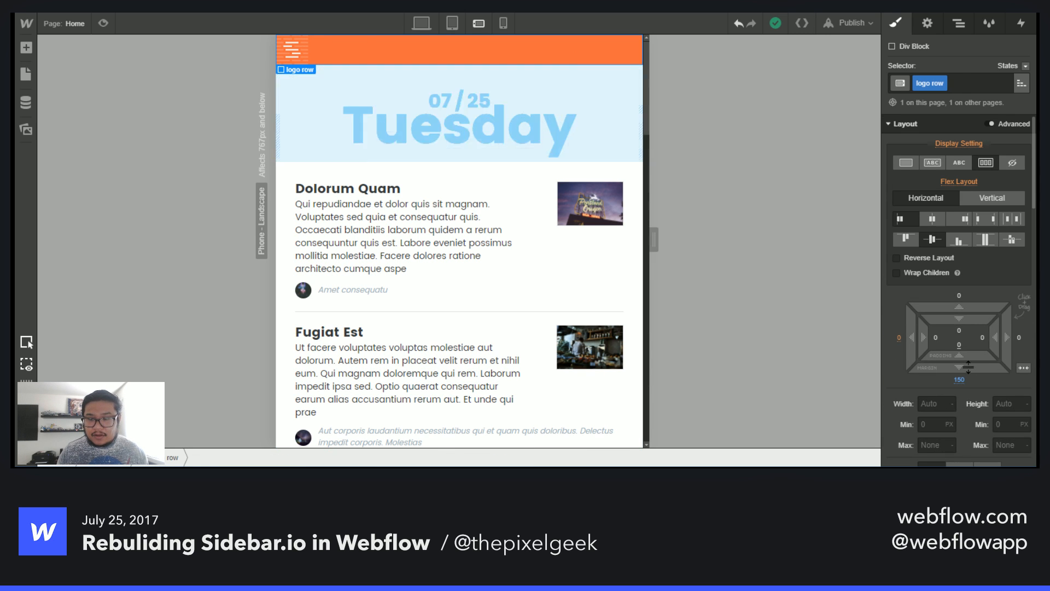
left_click_drag(959, 366, 955, 319)
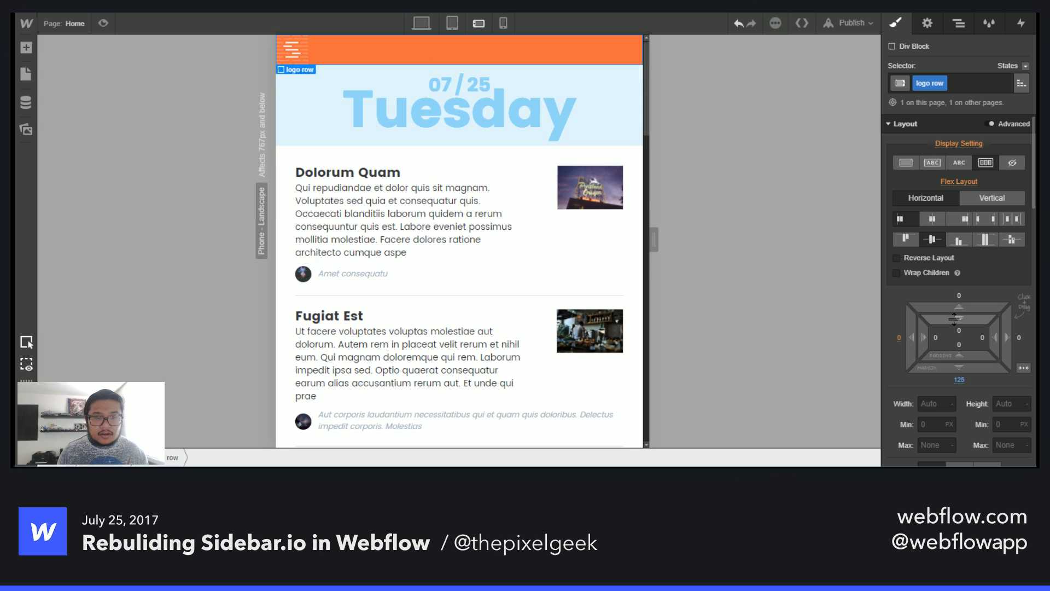
- Compare the header on the live site at narrower browser widths against the phone breakpoints
left_click(509, 24)
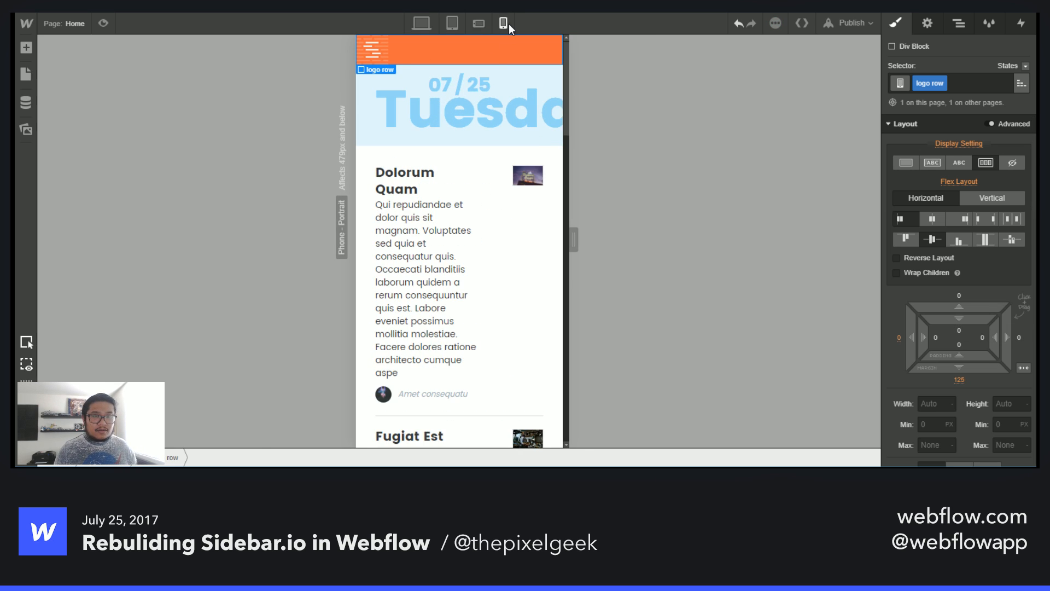
left_click(480, 22)
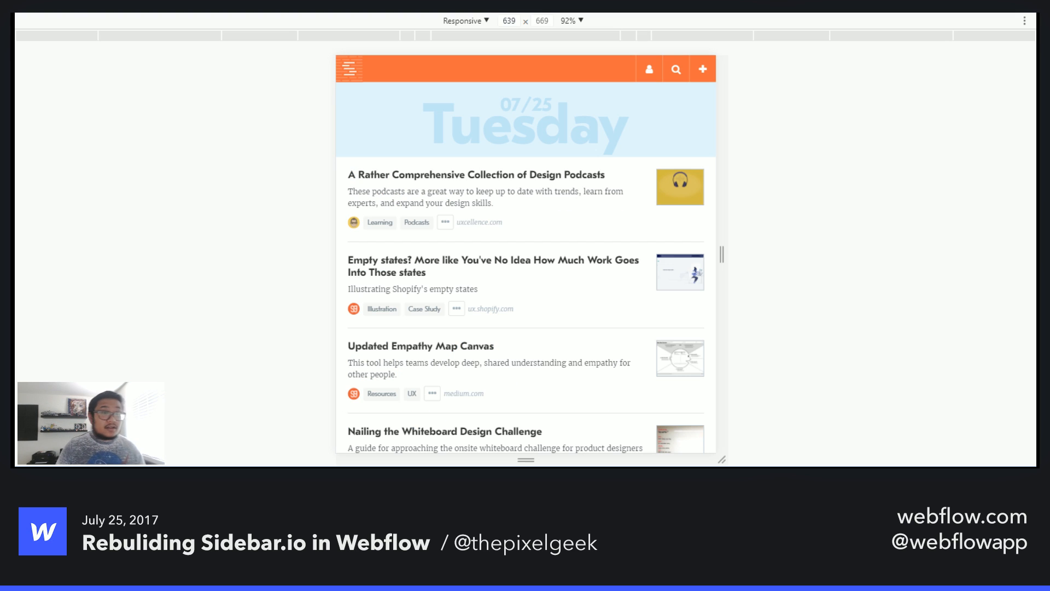
left_click_drag(723, 258, 675, 251)
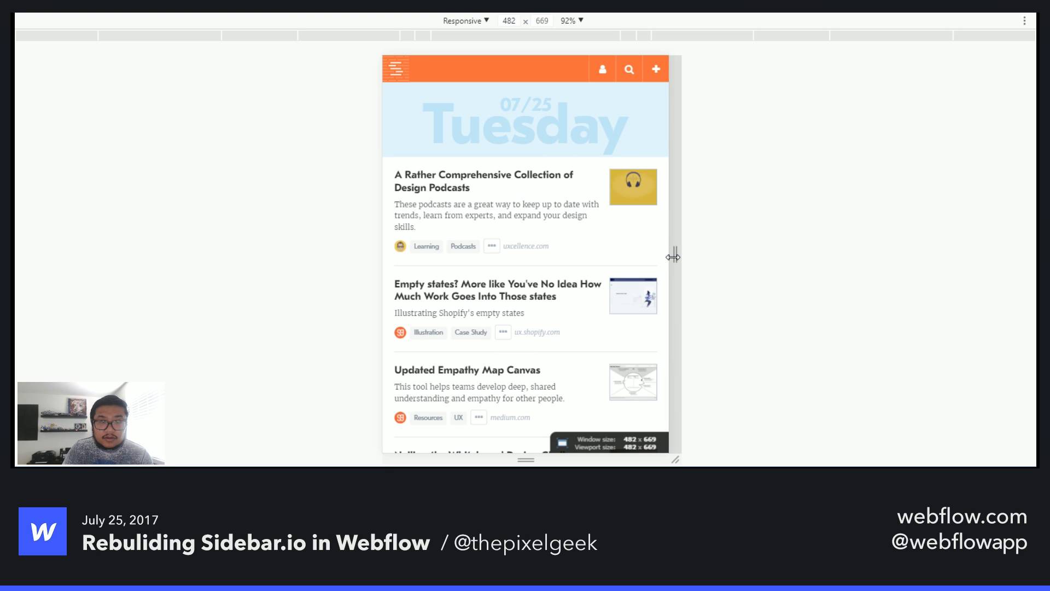
left_click_drag(673, 257, 657, 257)
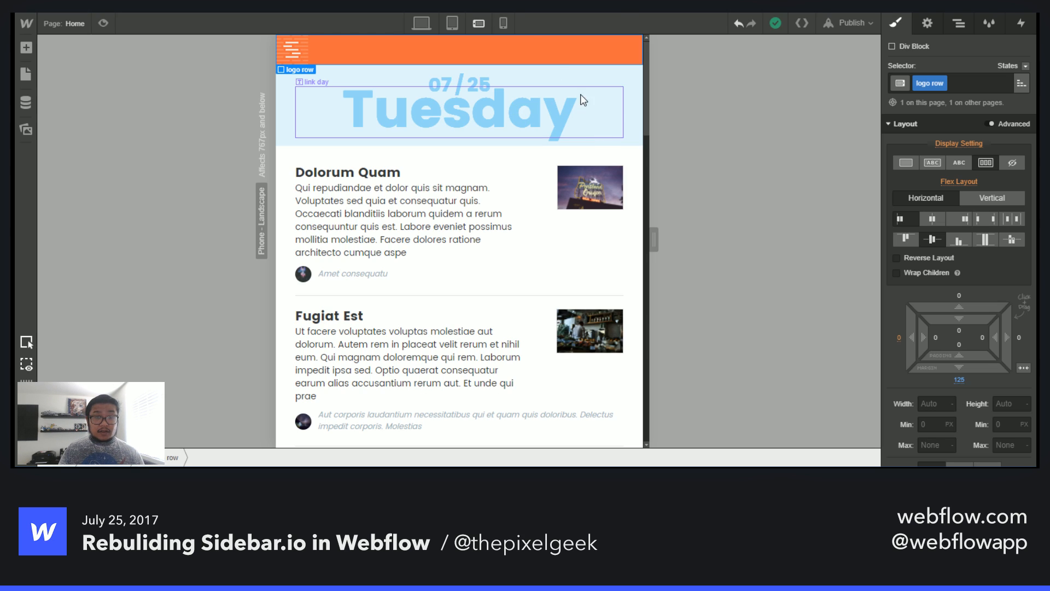
left_click(500, 27)
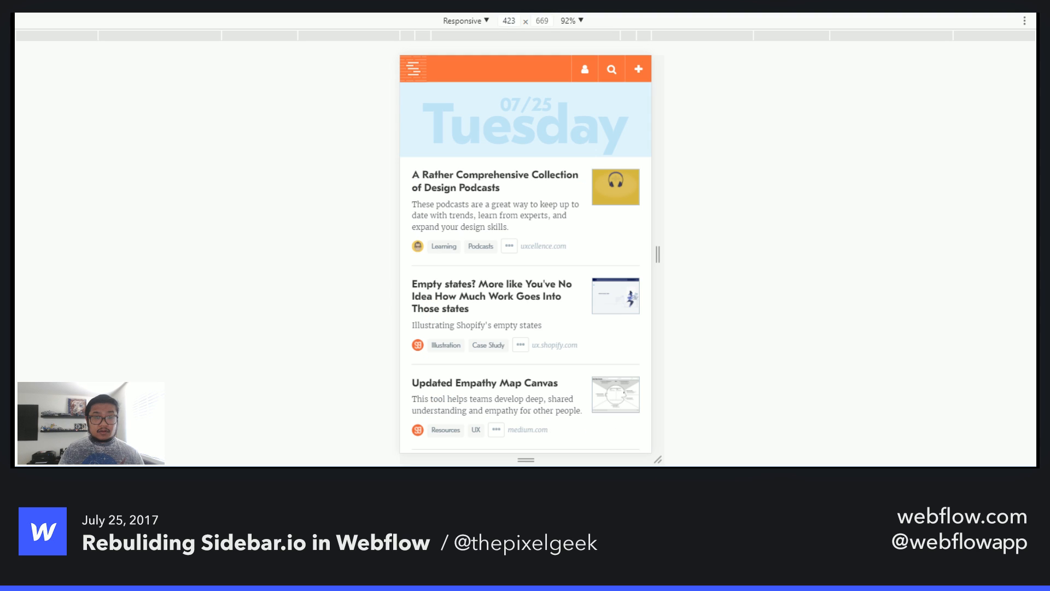
left_click_drag(658, 255, 626, 257)
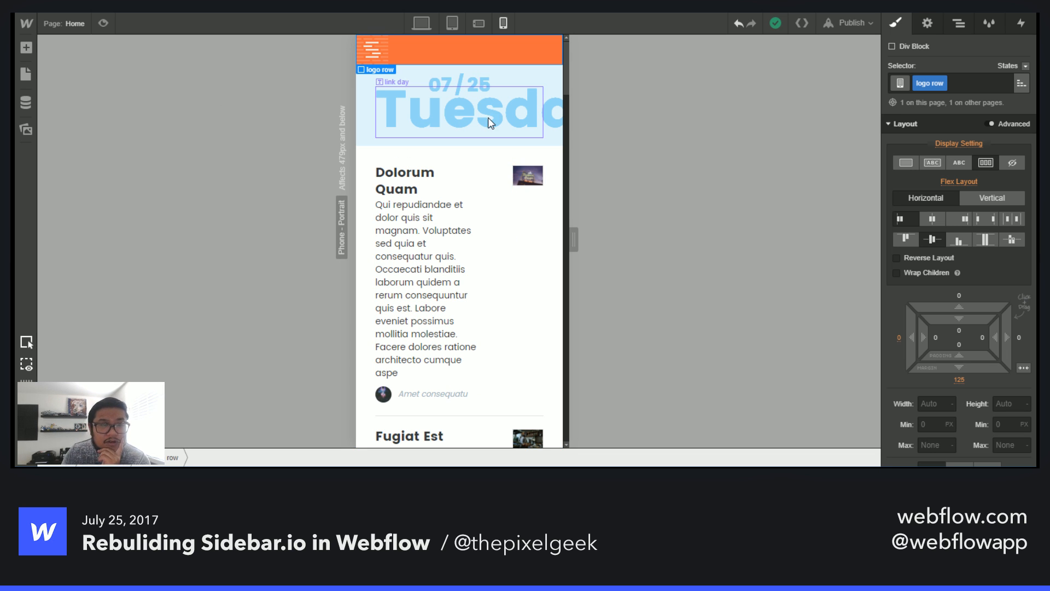
- Select the link day text at the phone portrait breakpoint and set its font size to 60 px
left_click(488, 117)
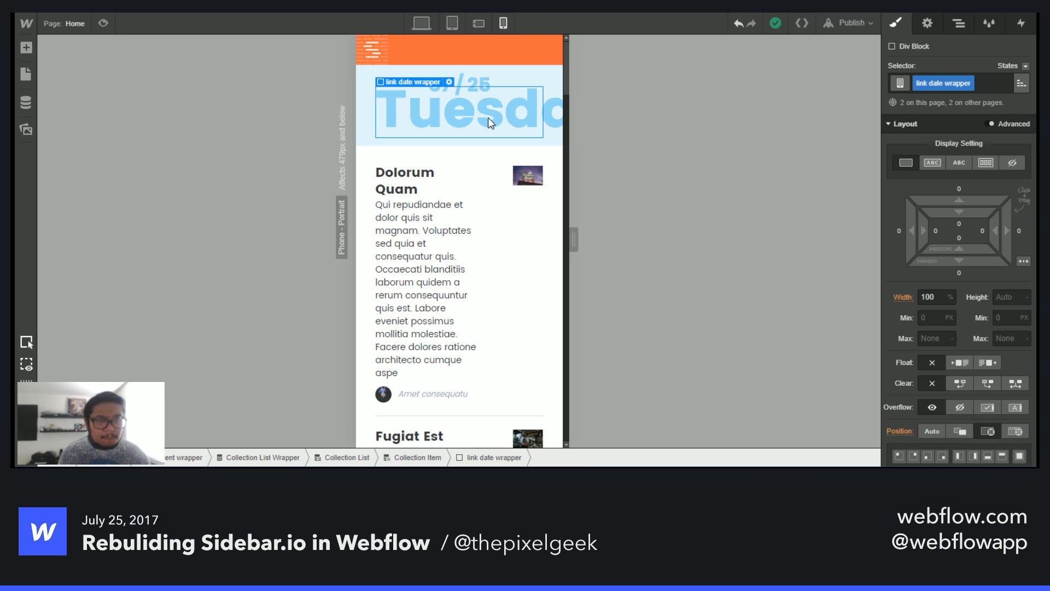
left_click(477, 115)
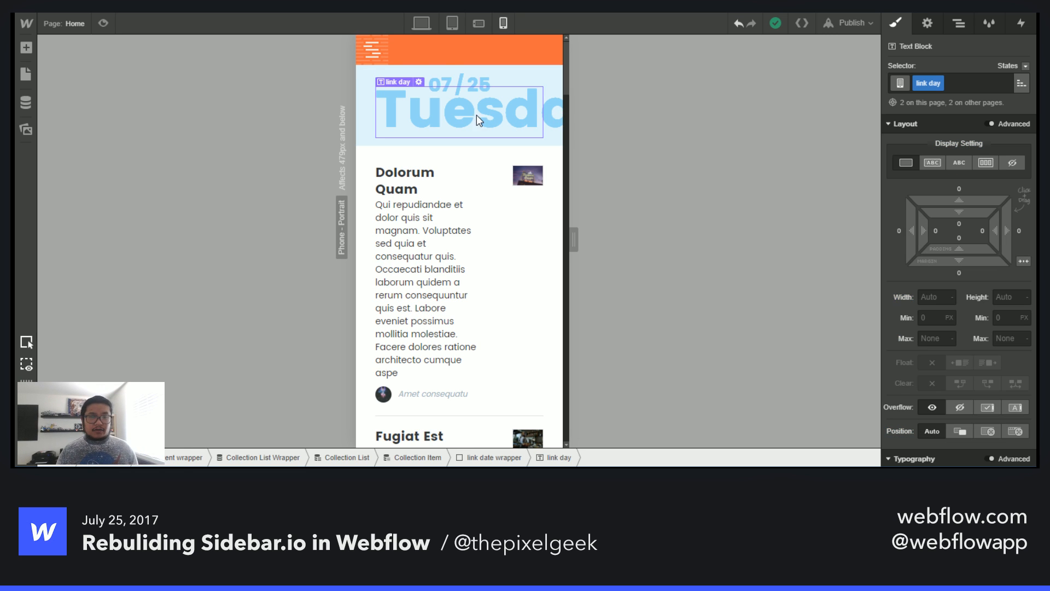
scroll(914, 343, "down", 6)
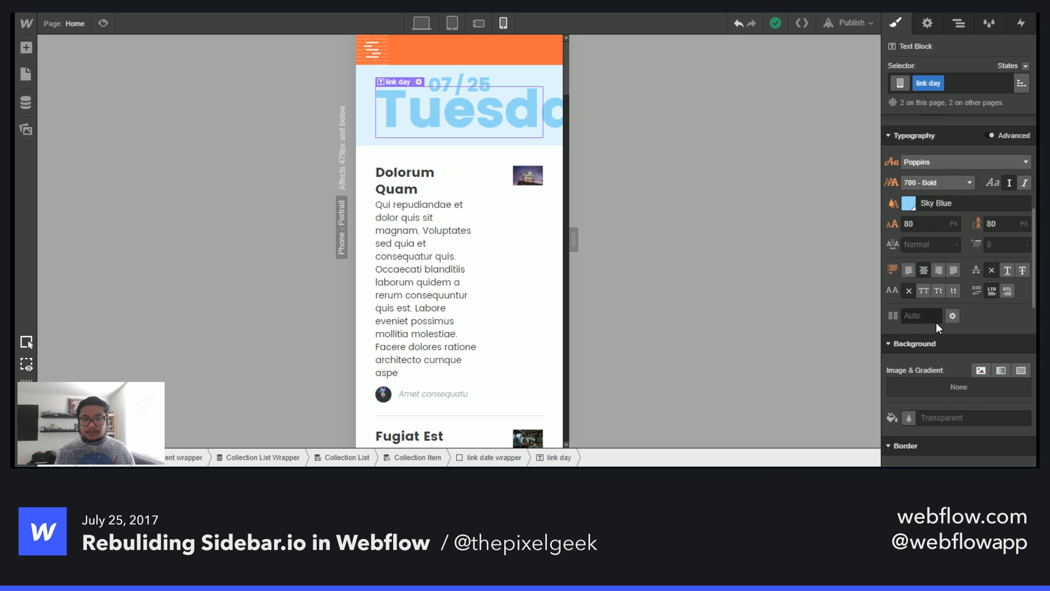
left_click(930, 222)
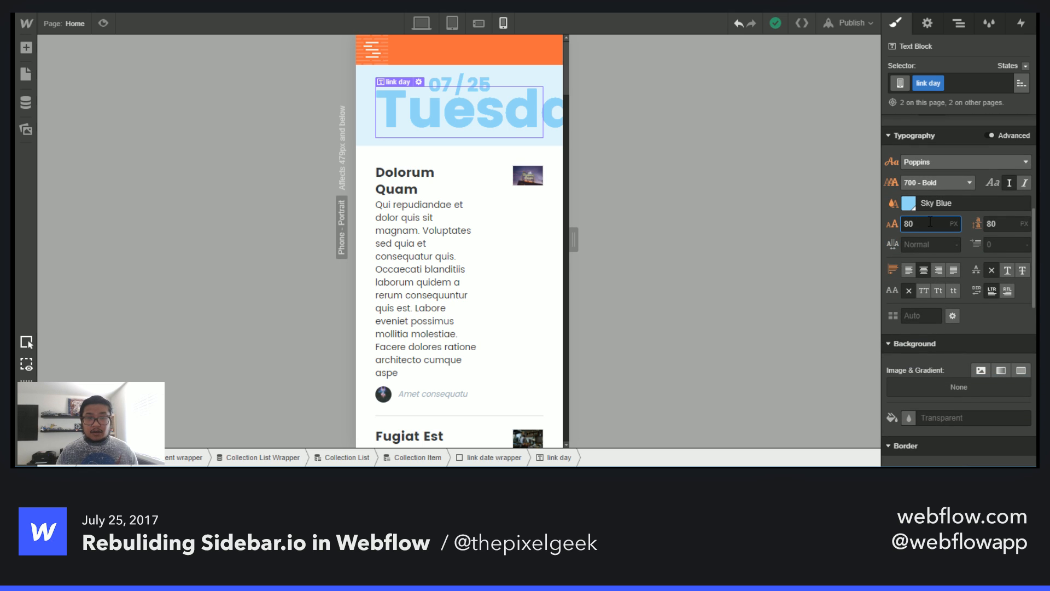
key("BackSpace")
key("BackSpace")
type("70")
key("BackSpace")
key("BackSpace")
type("60")
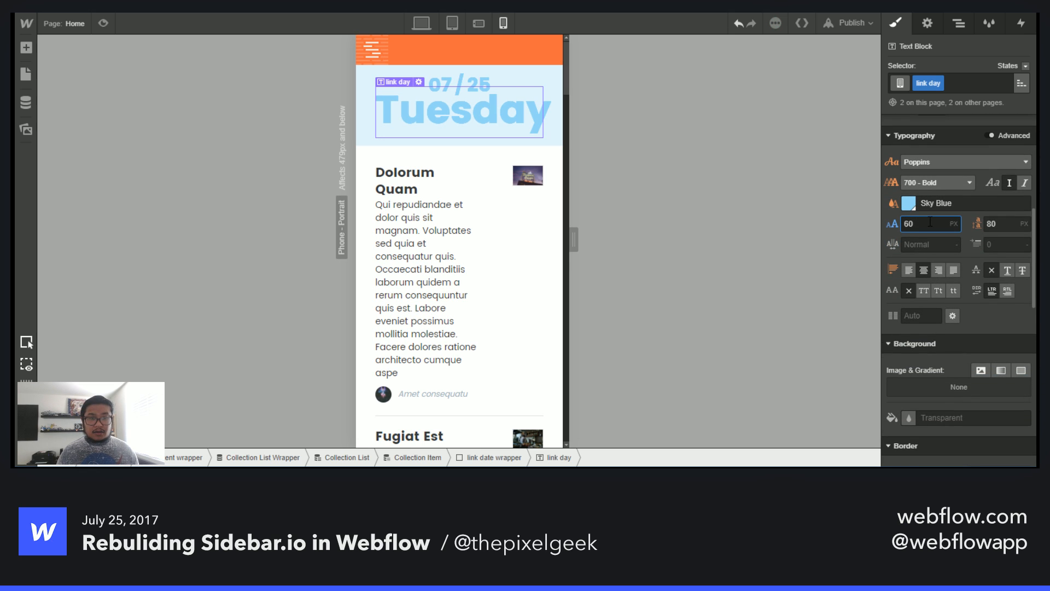
- Try line heights of 60 and 70 px for the link day, returning to 80 px
key("Tab")
type("60")
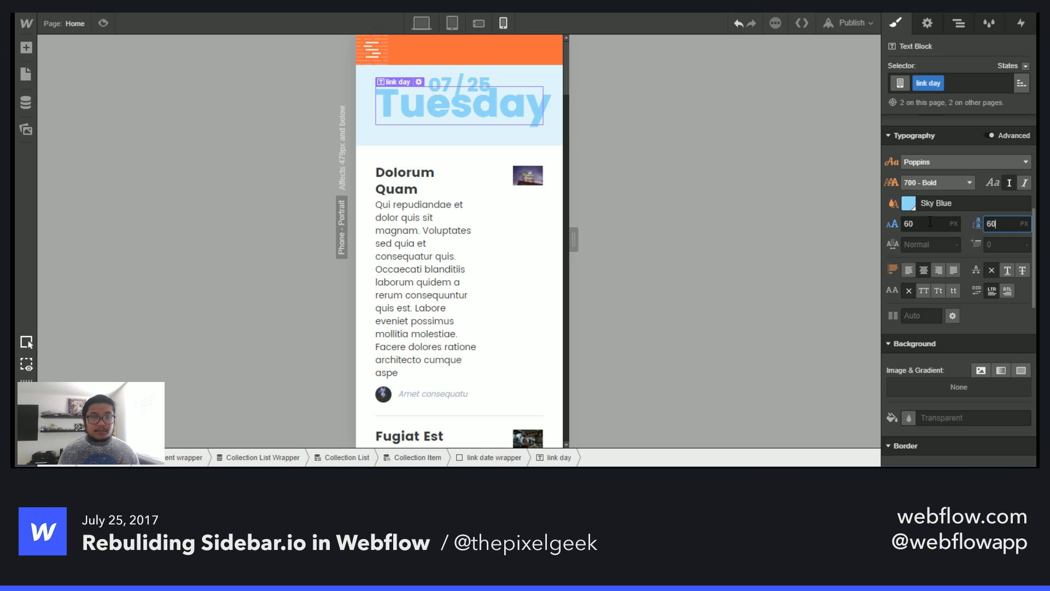
key("BackSpace")
key("BackSpace")
type("70")
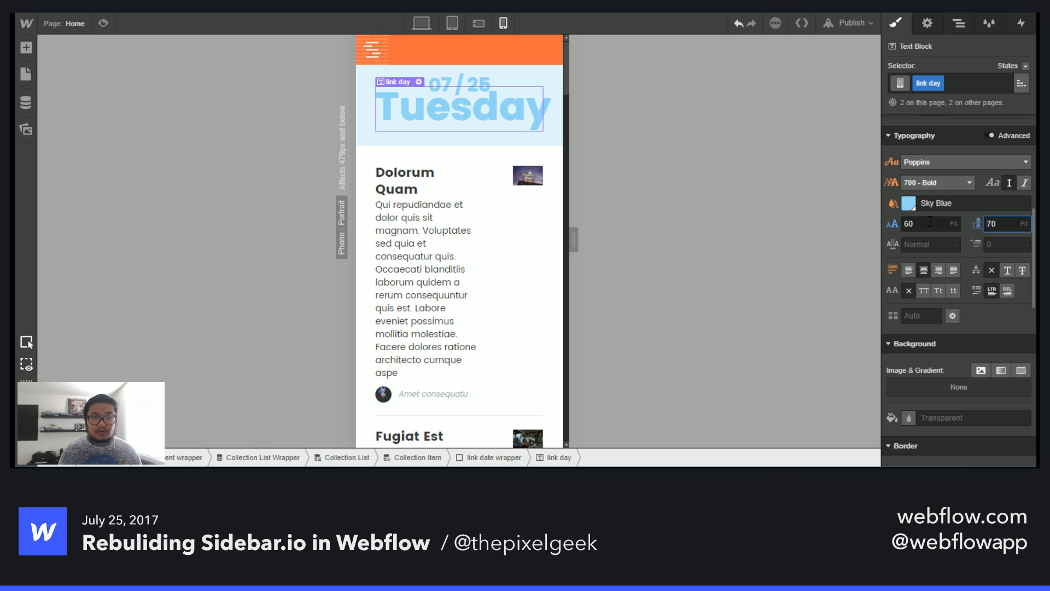
key("BackSpace")
key("BackSpace")
type("80")
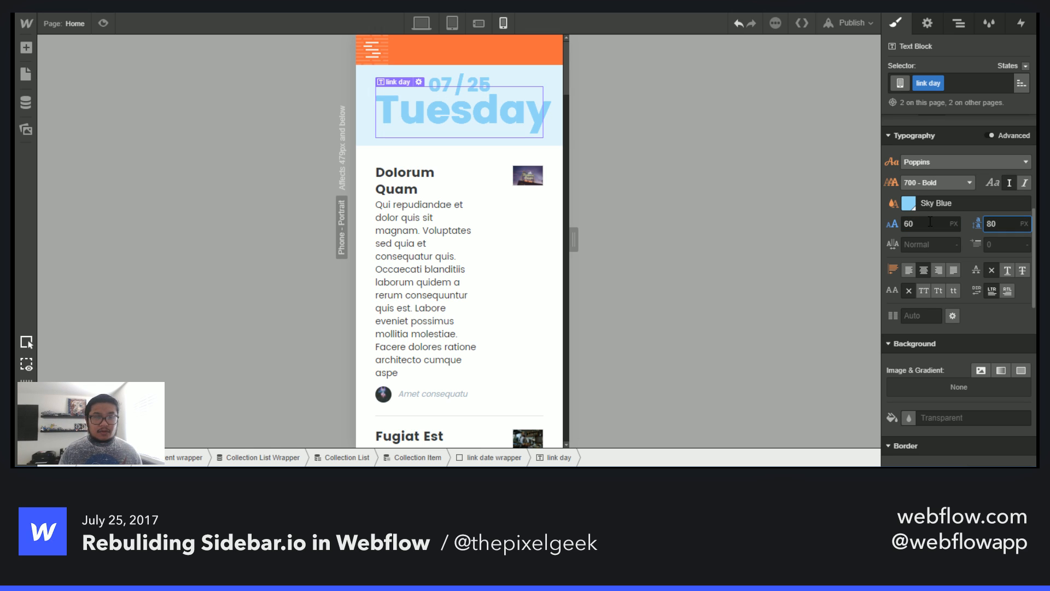
- Select the link month date and set its top offset to -13 px
left_click(445, 82)
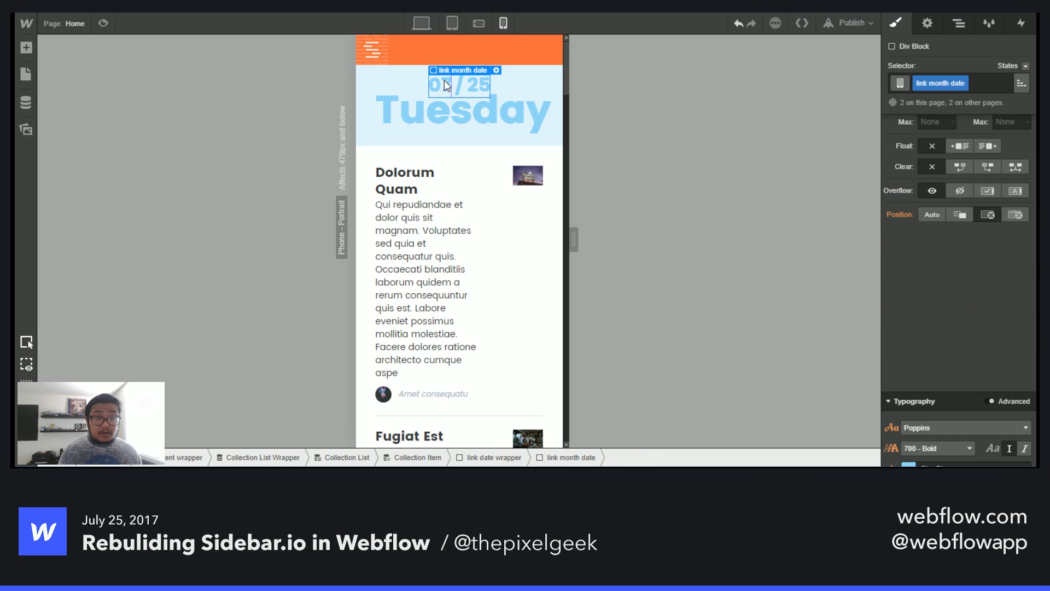
left_click_drag(921, 276, 921, 284)
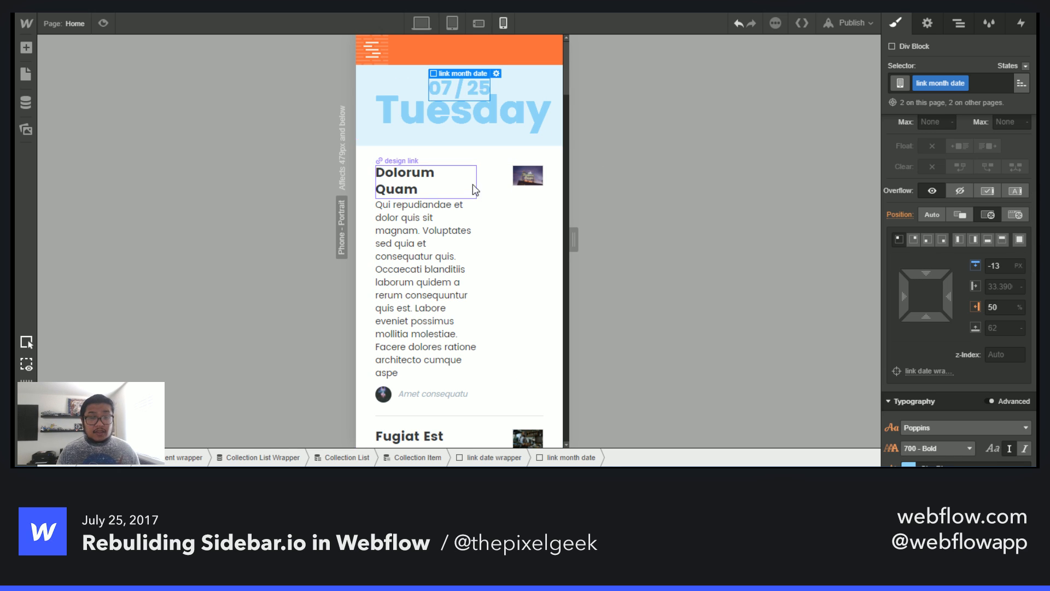
- Reduce the logo row's bottom padding to 115 px at the phone portrait breakpoint
left_click(544, 52)
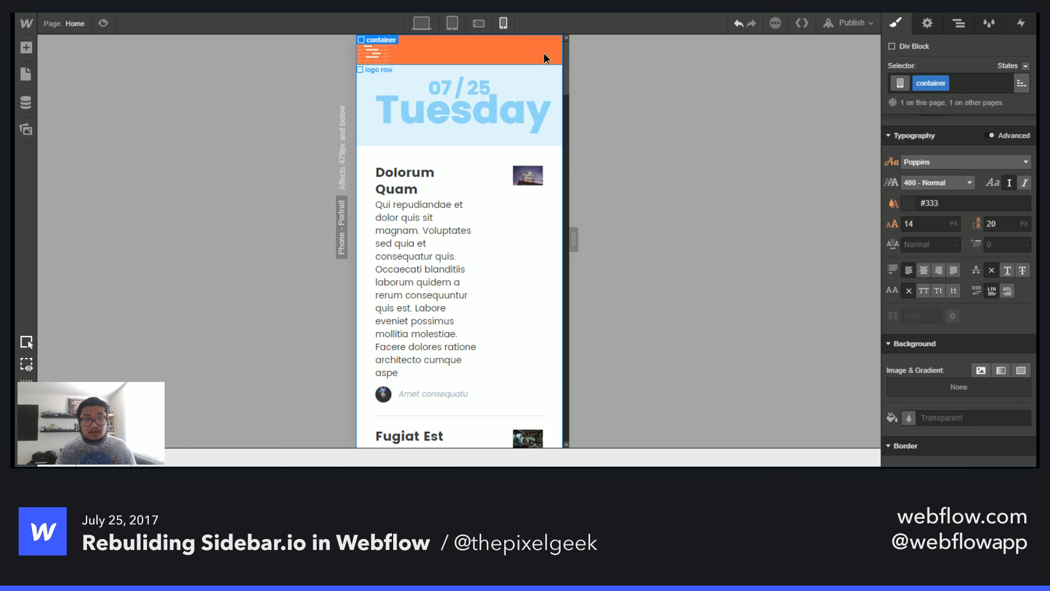
scroll(932, 244, "up", 6)
left_click_drag(973, 370, 962, 344)
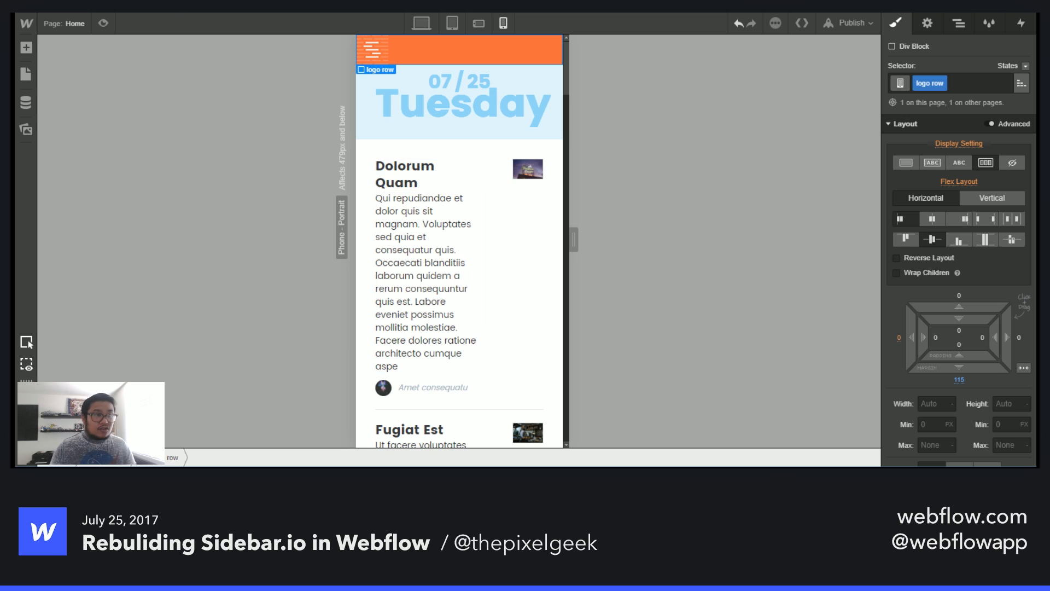
- Switch to the live site to compare the portrait header
key("ctrl+Tab")
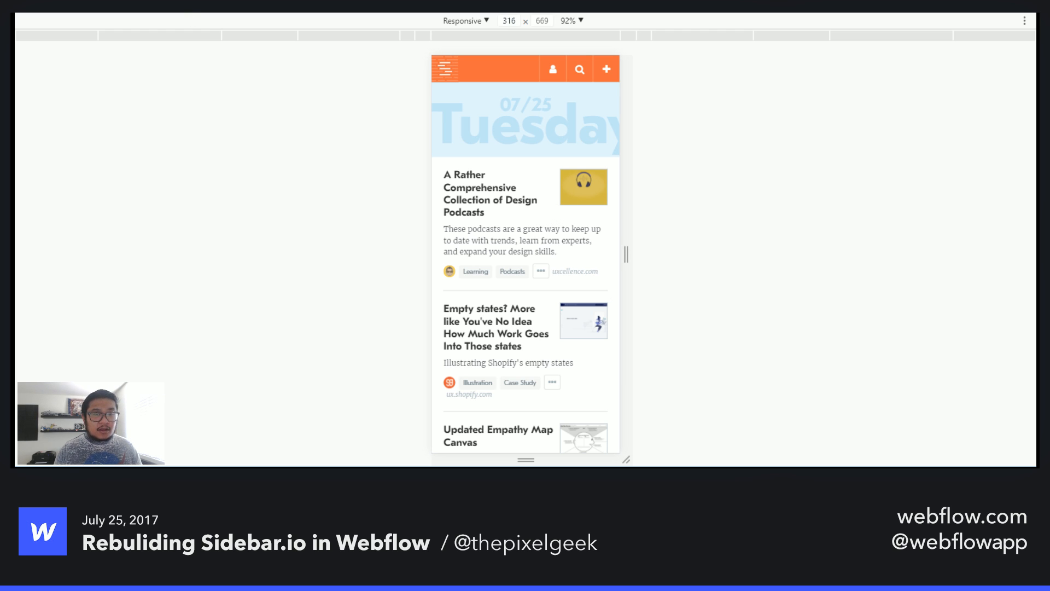
- Return to the designer and set the post text div block's right padding to 0 at the phone portrait breakpoint
key("ctrl+shift+Tab")
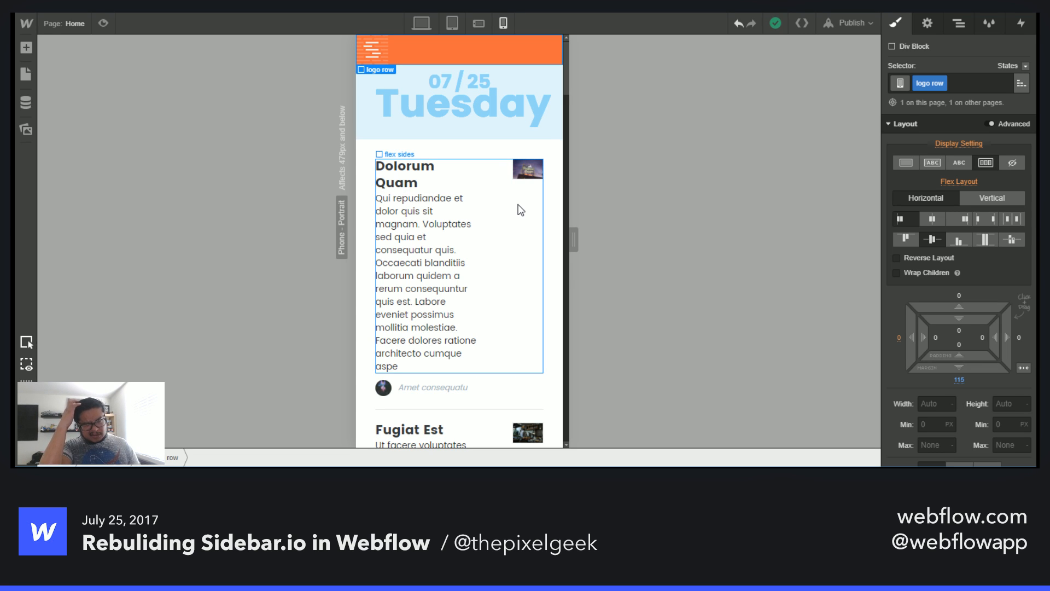
left_click(445, 233)
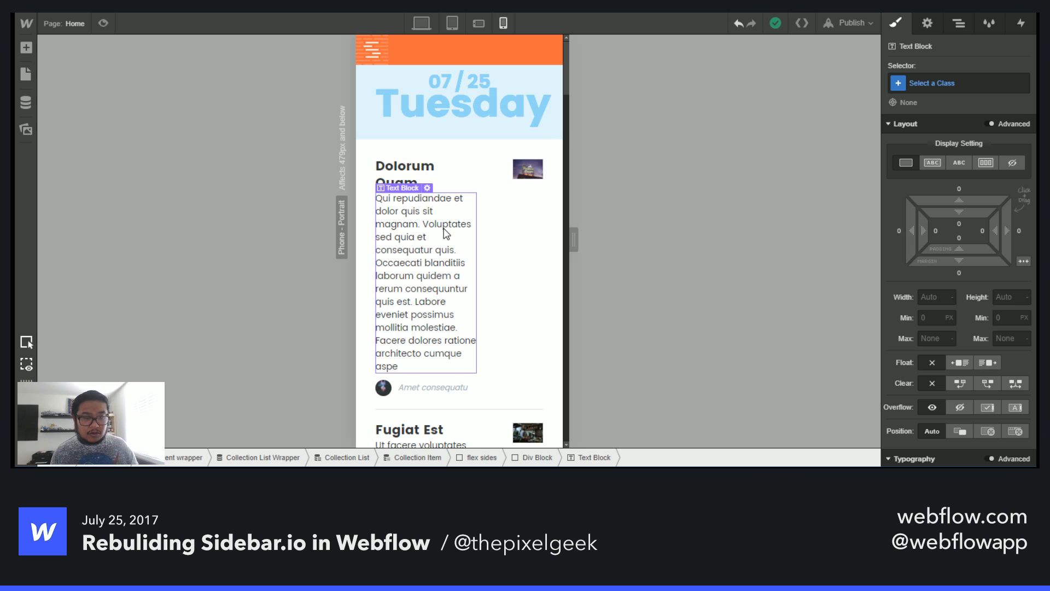
left_click(421, 23)
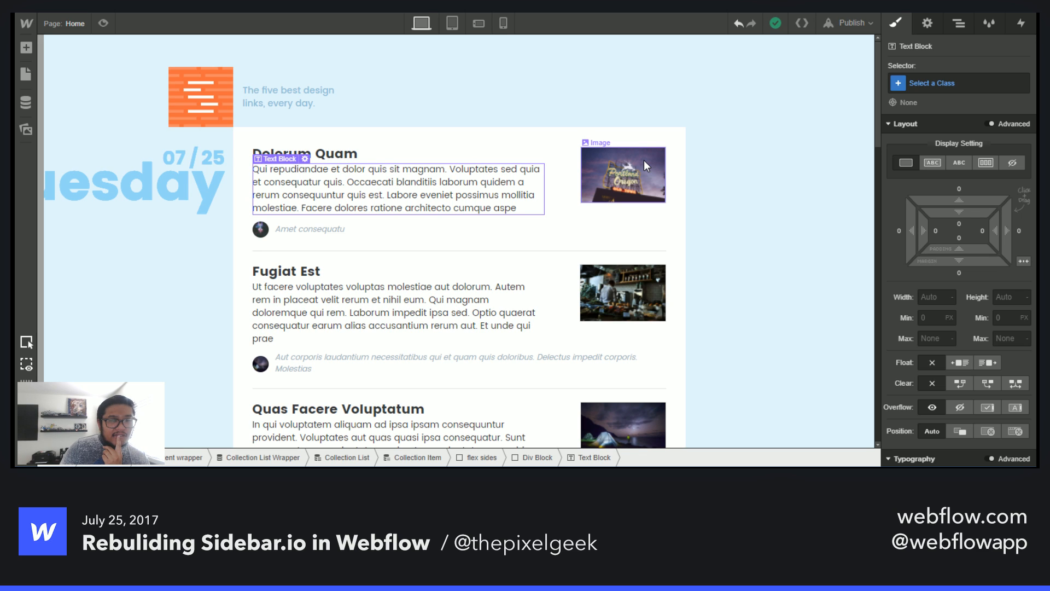
left_click(503, 23)
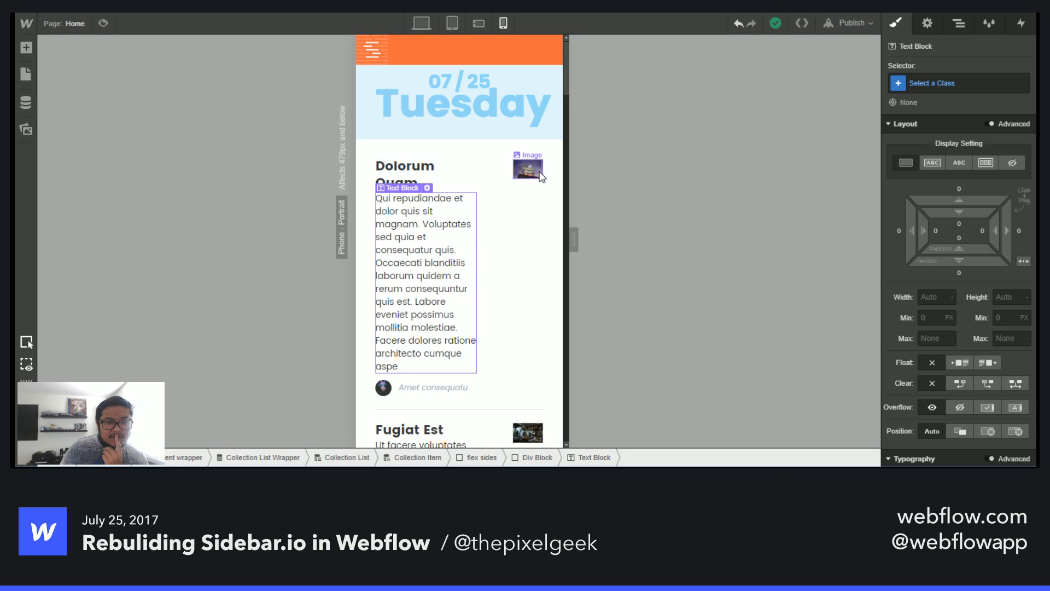
left_click(504, 255)
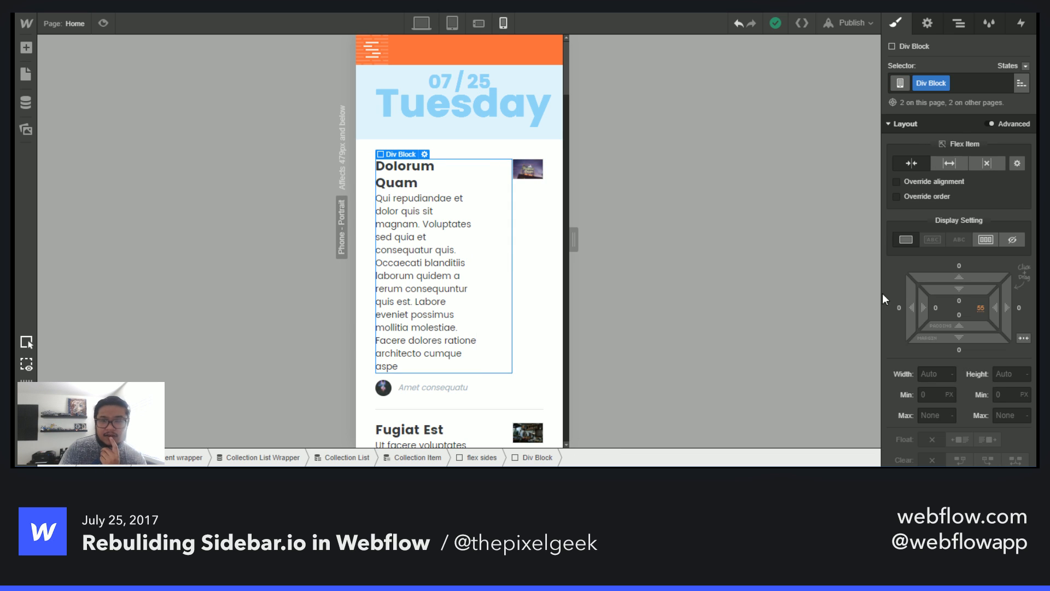
left_click(978, 308)
type("0")
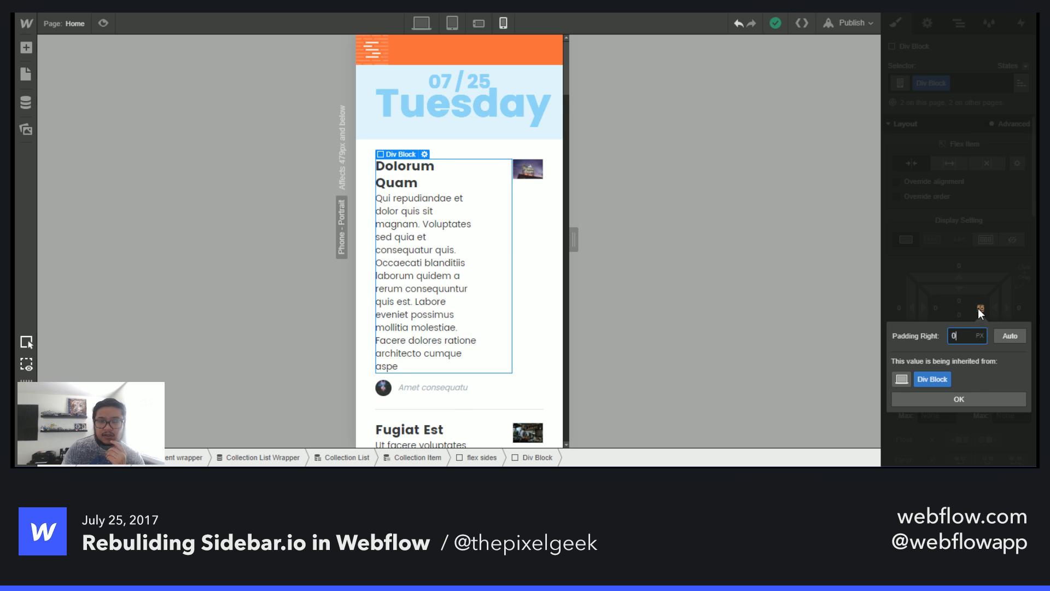
key("Return")
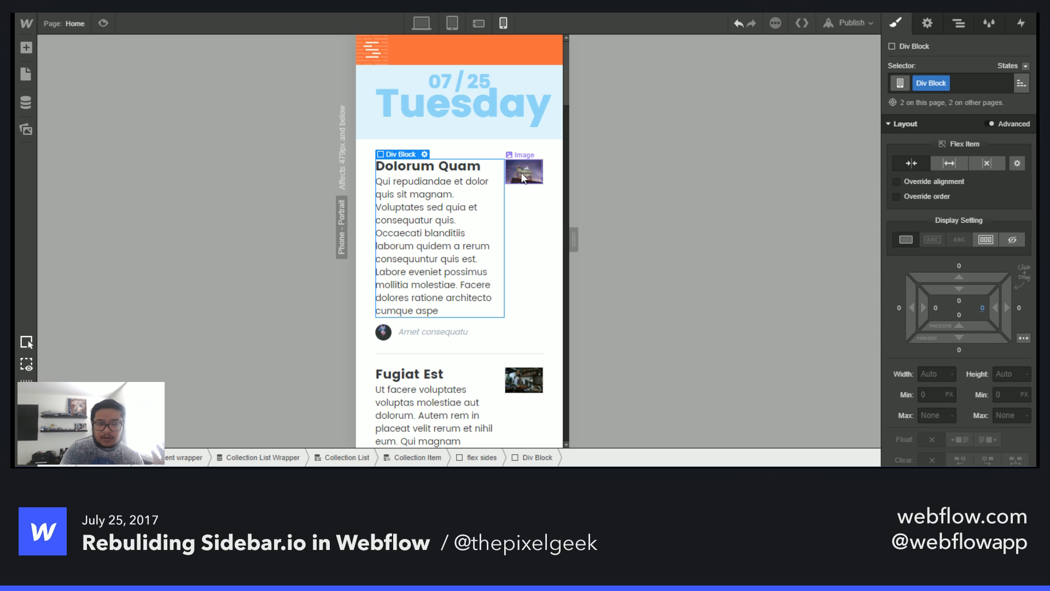
- Remove the flex sides class from the post's row container at the desktop breakpoint
left_click(420, 21)
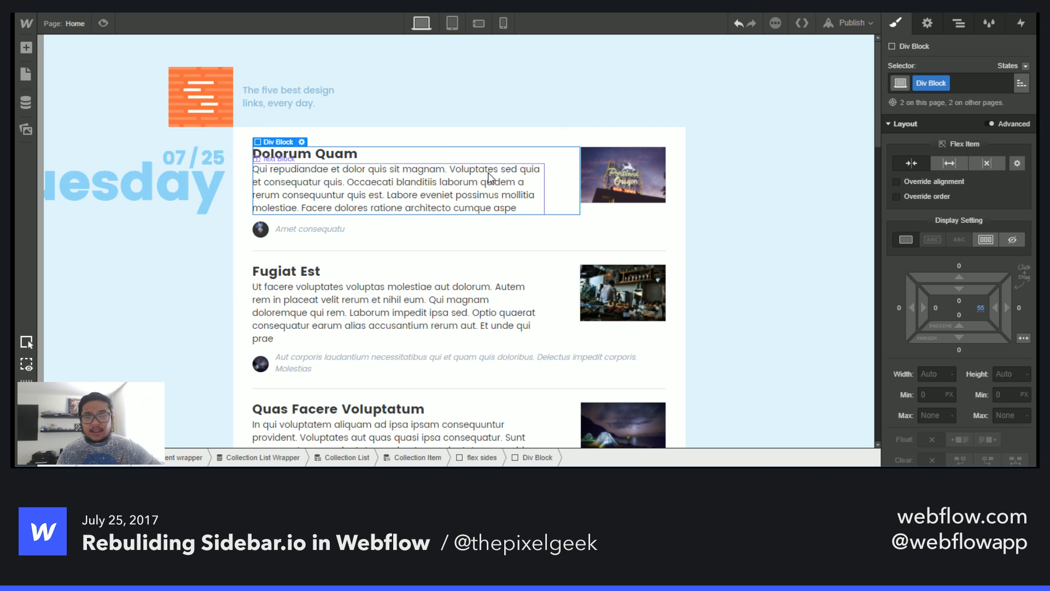
left_click(945, 25)
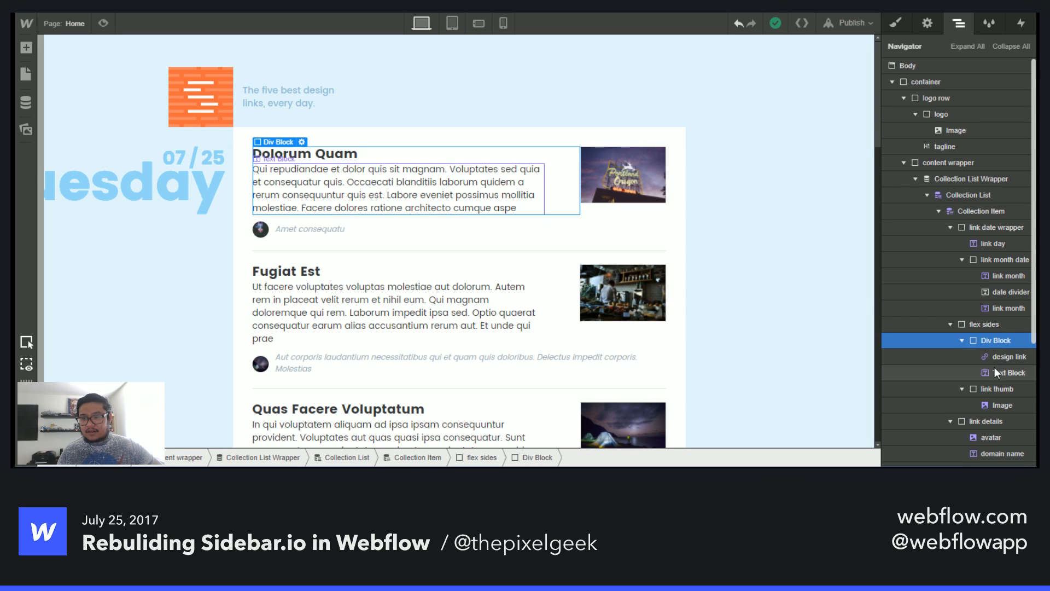
left_click(994, 327)
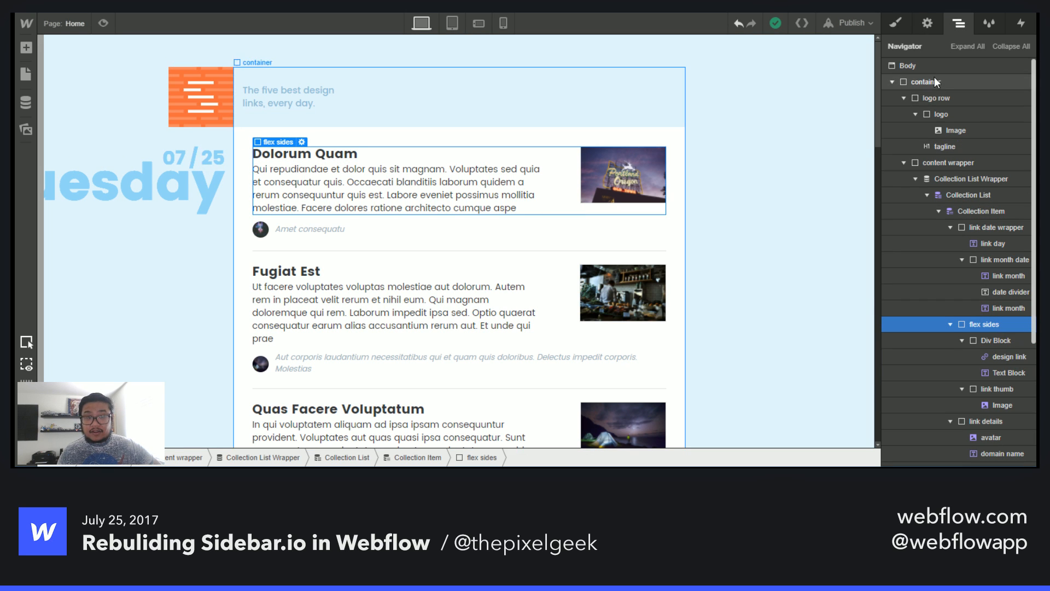
left_click(898, 22)
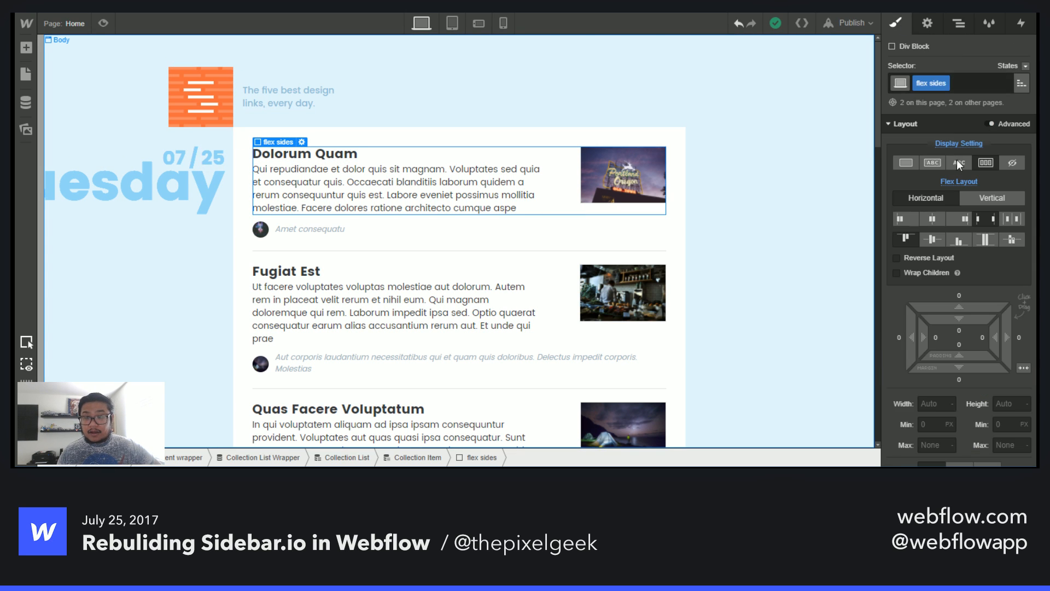
left_click(969, 83)
key("BackSpace")
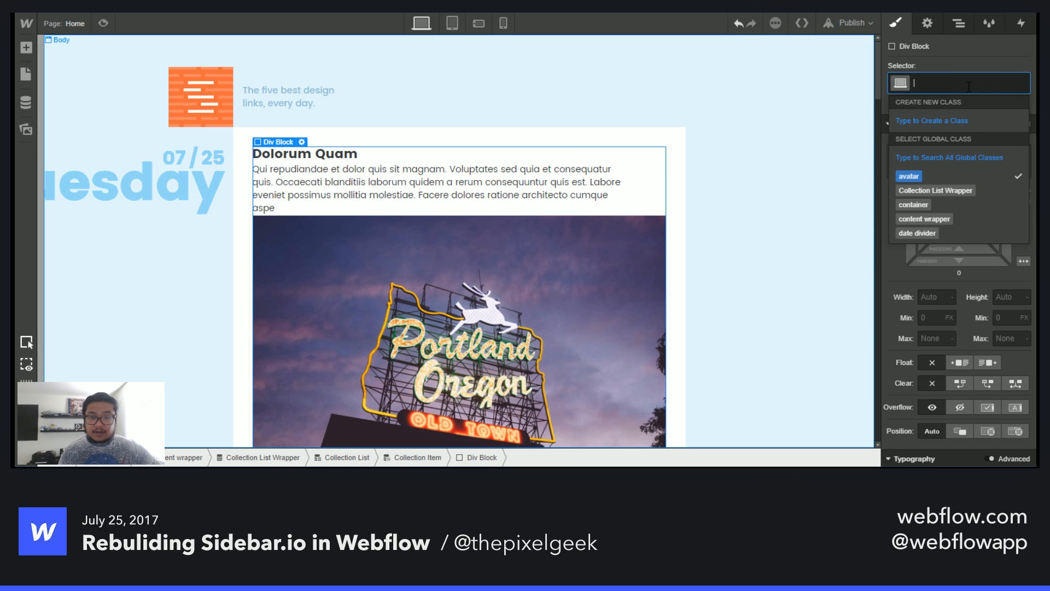
- Float the link thumb right and set its width to 200 px
left_click(480, 291)
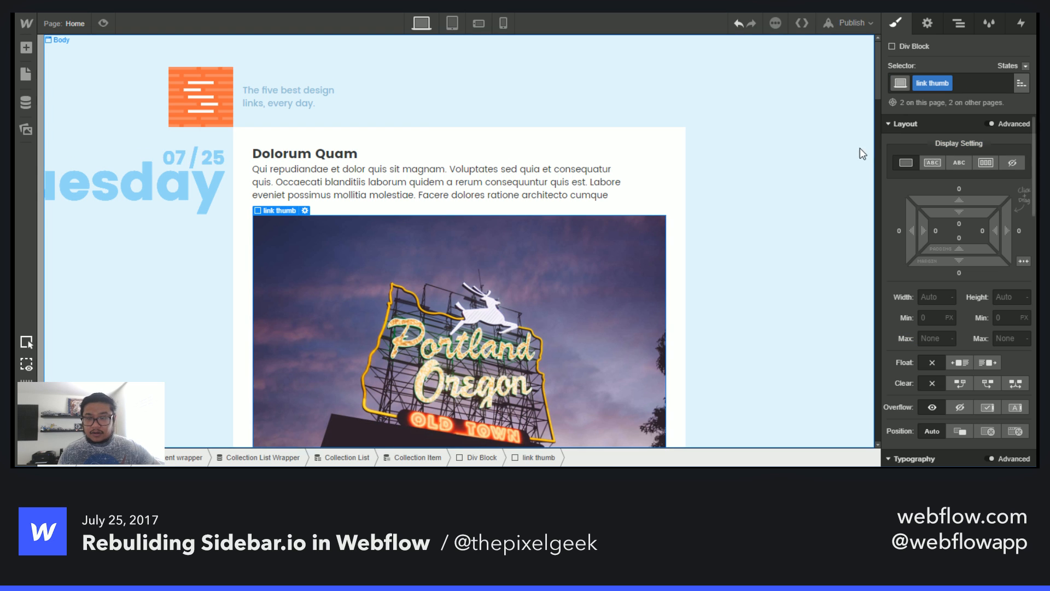
left_click(988, 362)
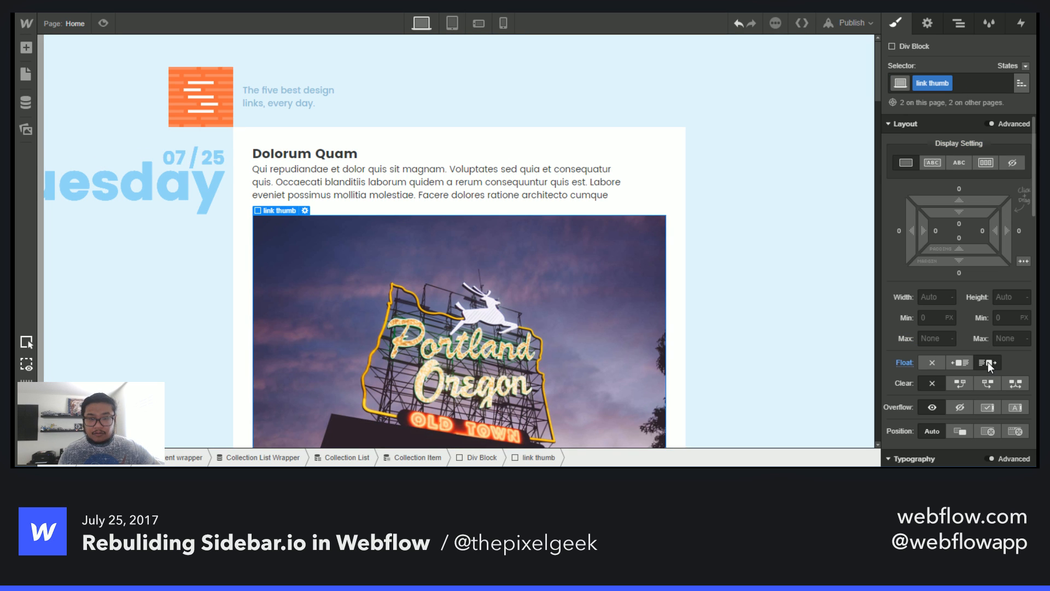
scroll(531, 307, "down", 4)
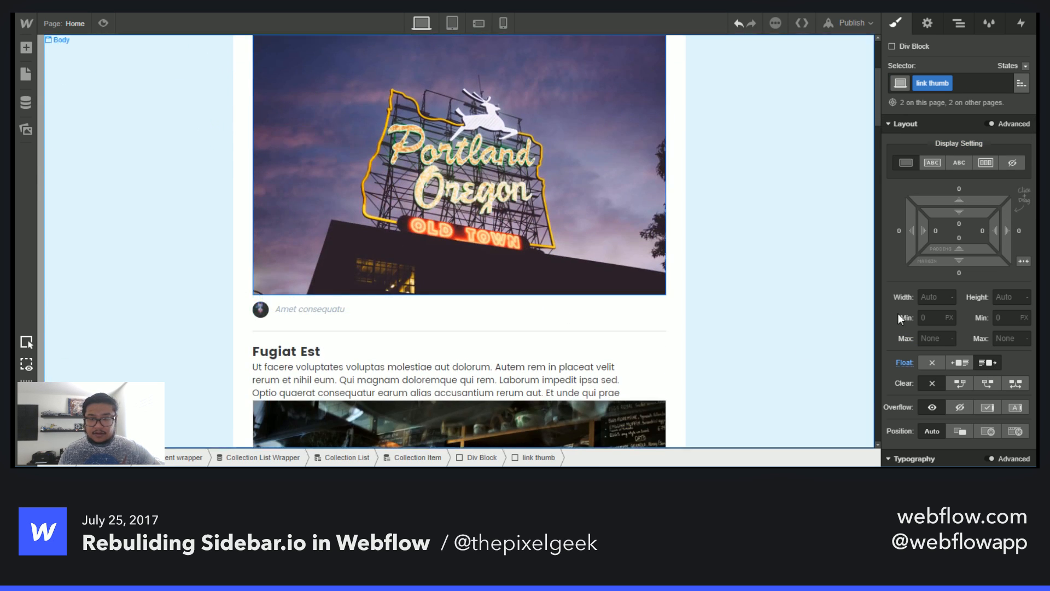
left_click(933, 298)
type("200")
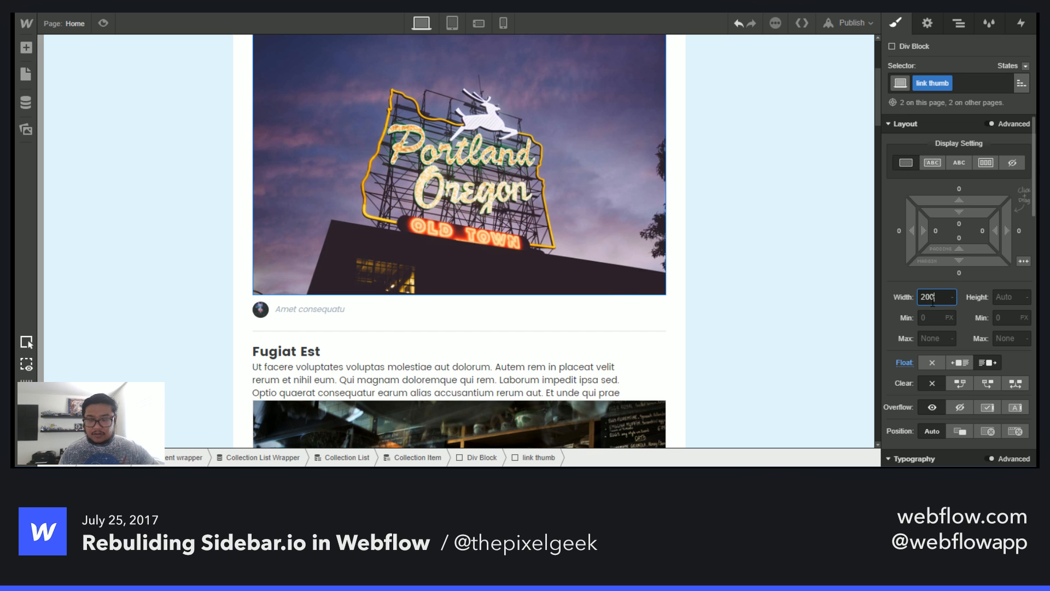
key("Return")
scroll(541, 269, "up", 3)
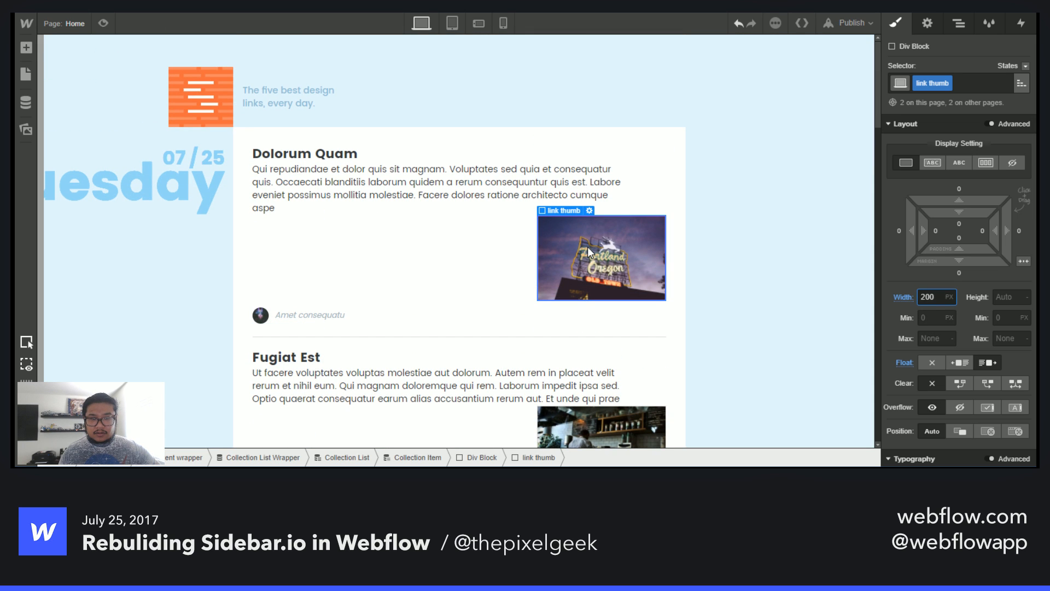
- Move the link thumb above the text div block inside the post's container
left_click(959, 23)
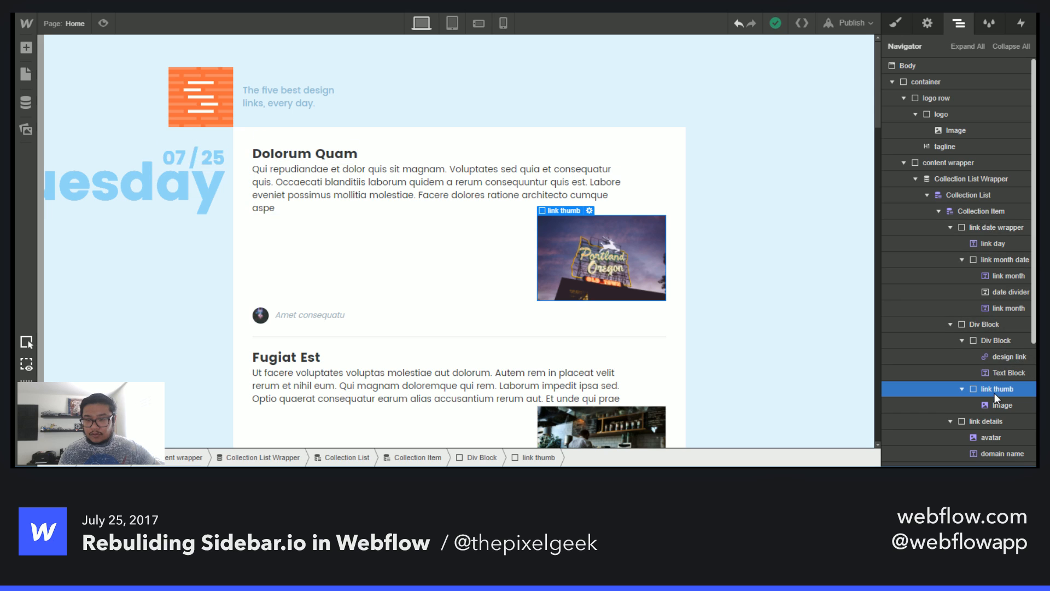
left_click_drag(988, 390, 989, 332)
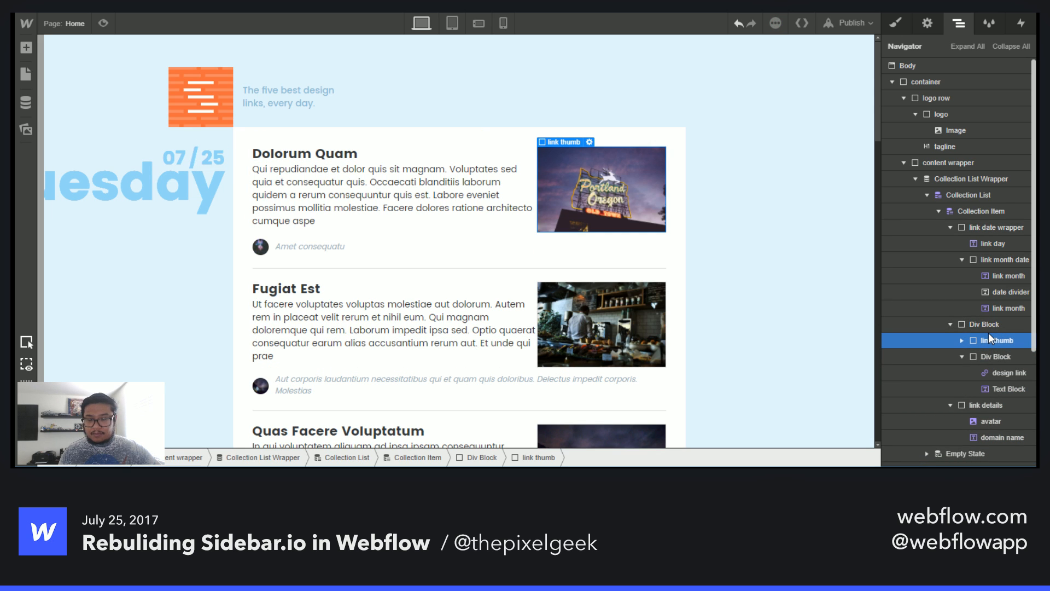
left_click(897, 23)
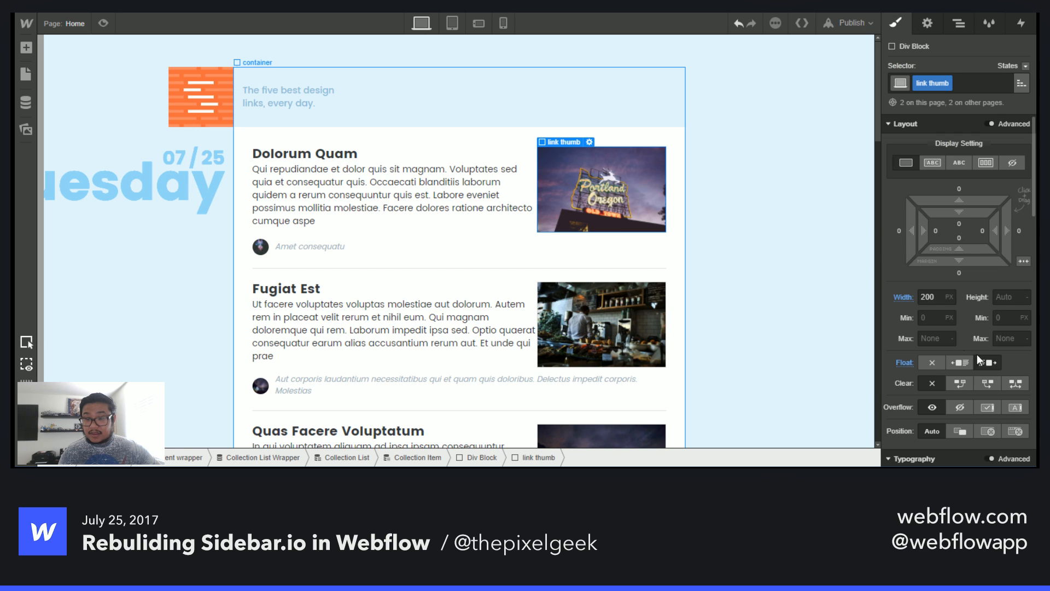
- Reduce the link thumb's width to 160 px
left_click(936, 294)
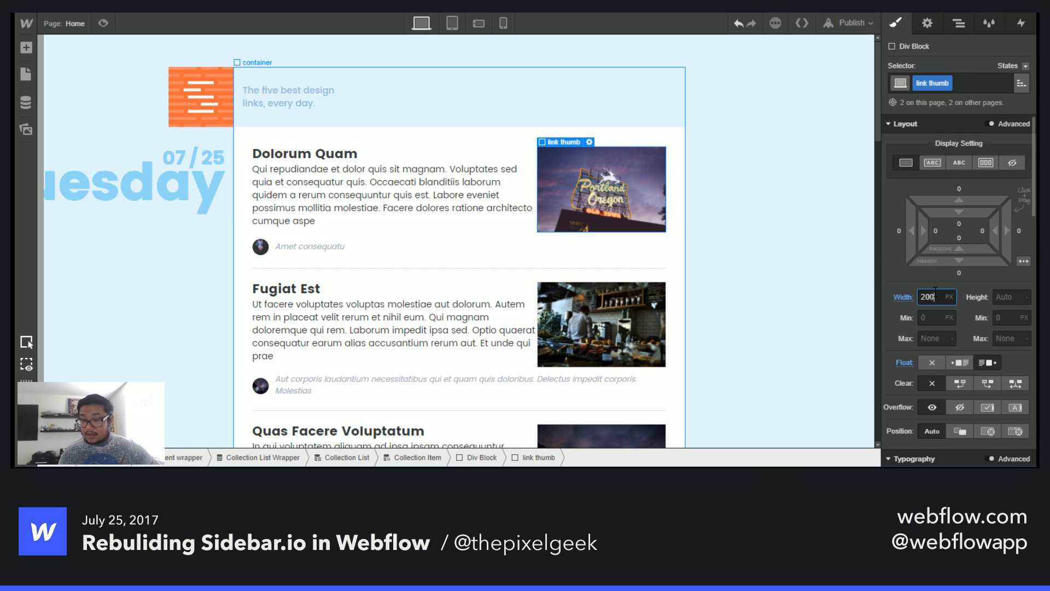
key("shift+Down")
key("shift+Down")
key("shift+Down")
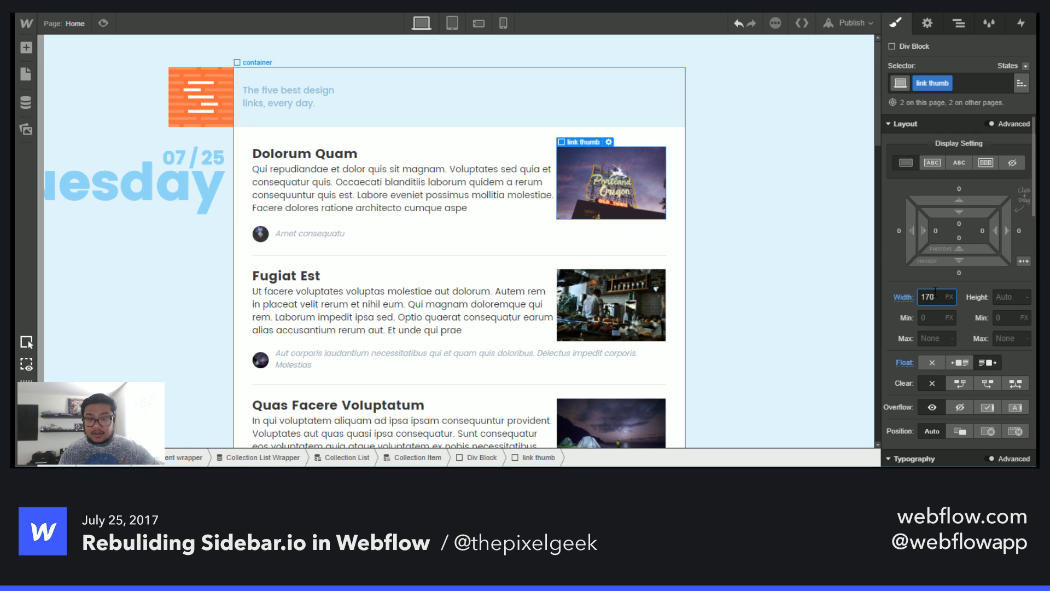
key("shift+Down")
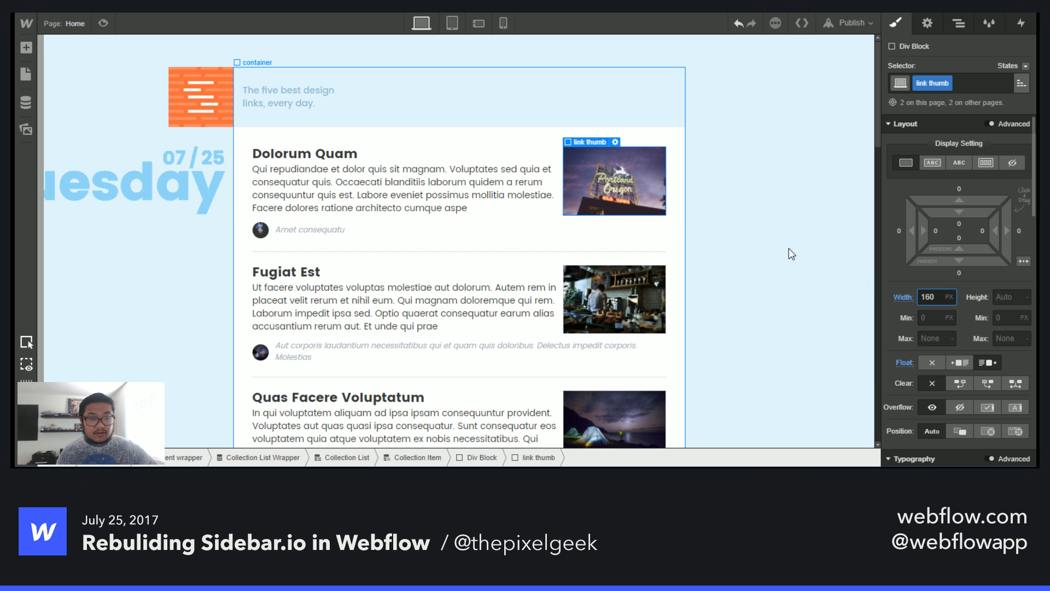
- Check the text div block's layout across the tablet, phone landscape, phone portrait and desktop breakpoints
left_click(486, 154)
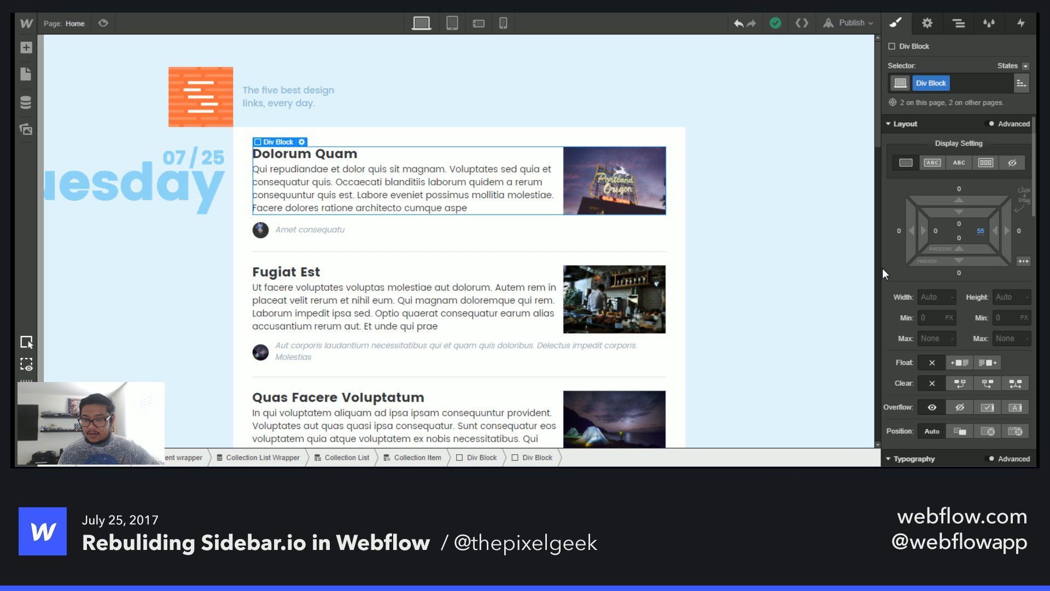
key("shift+2")
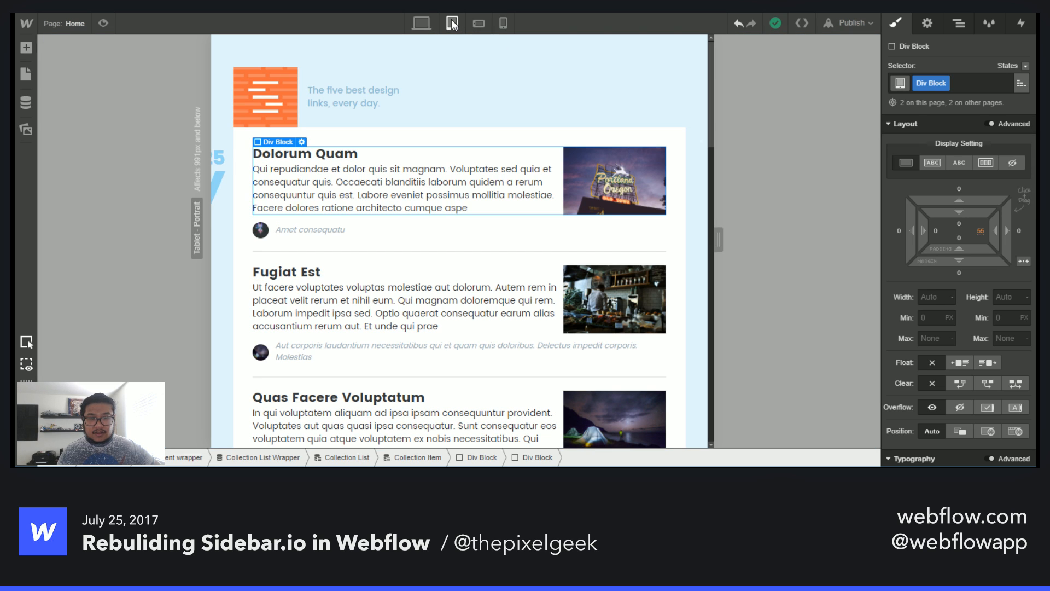
left_click(482, 24)
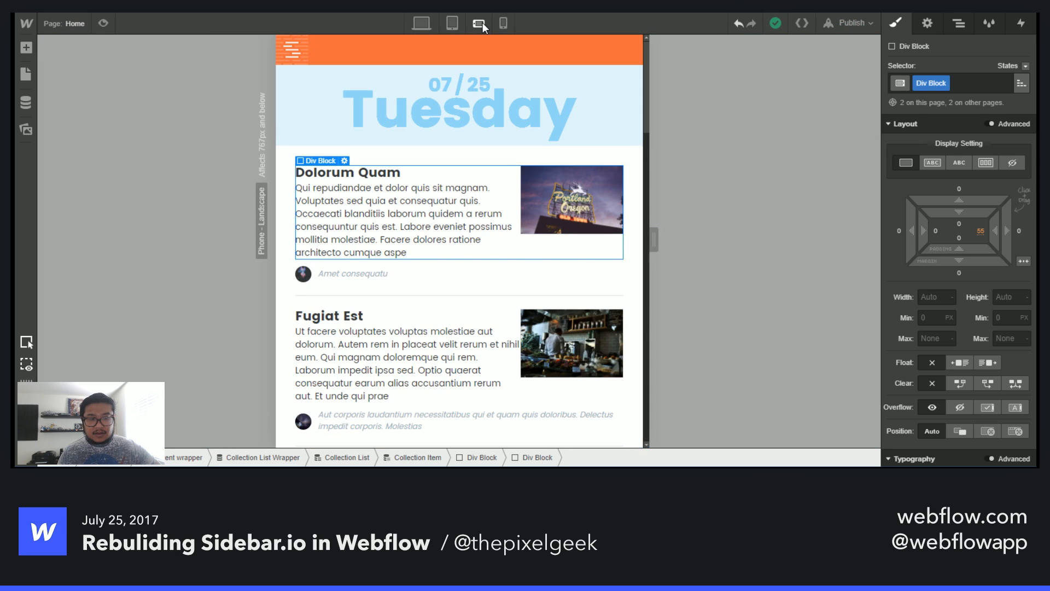
left_click(501, 20)
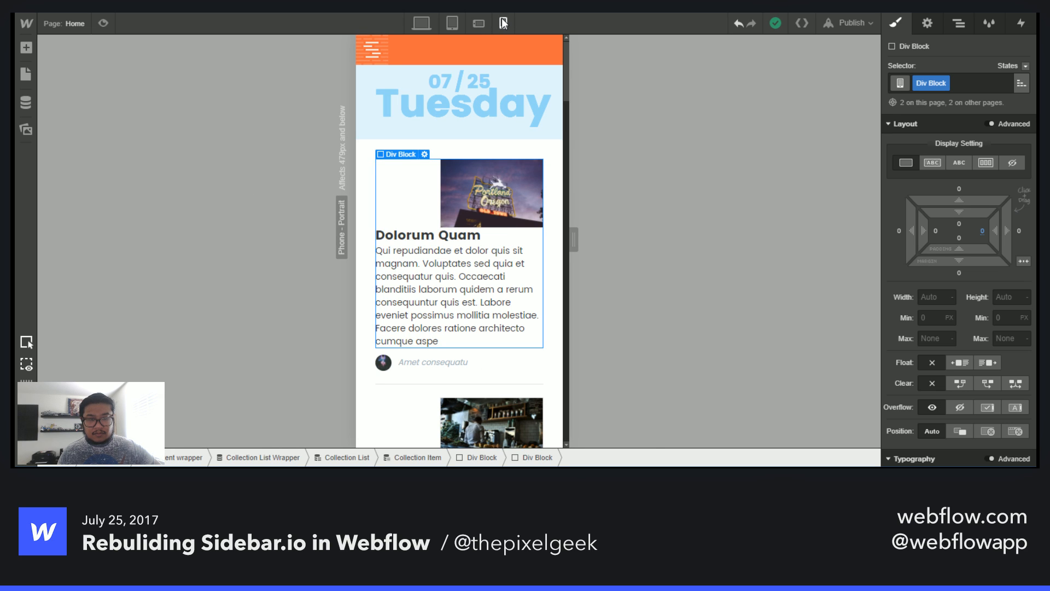
left_click(431, 23)
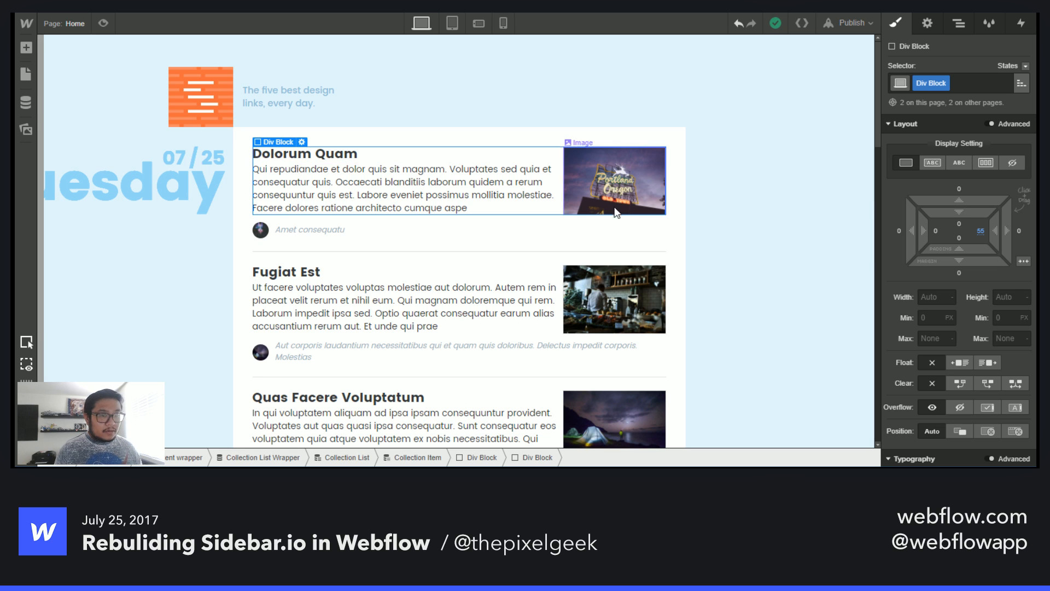
left_click(453, 24)
left_click(425, 23)
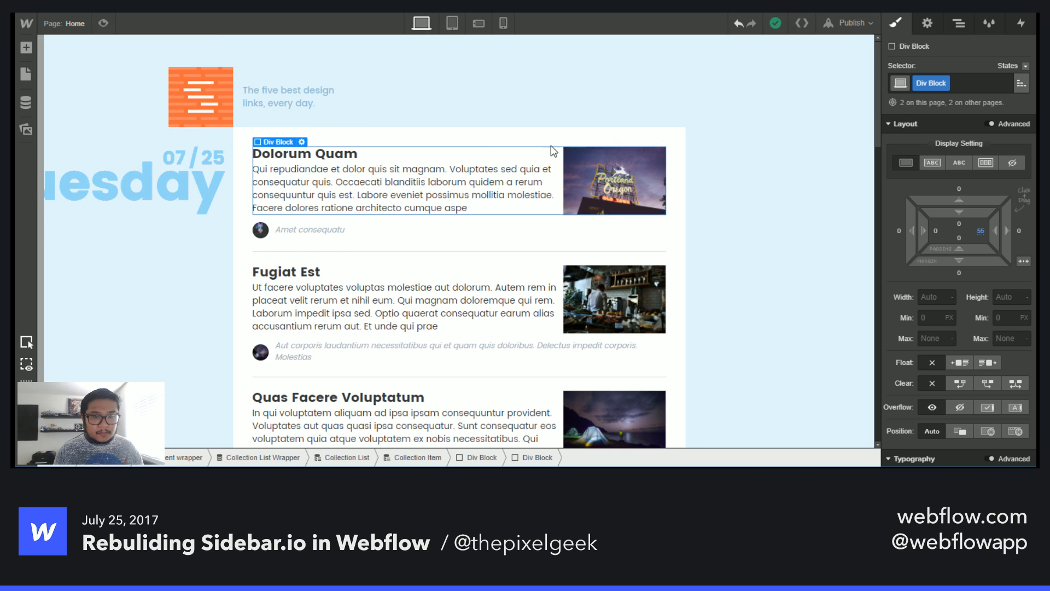
- Rename the text div block's class to link content
left_click(924, 84)
double_click(924, 84)
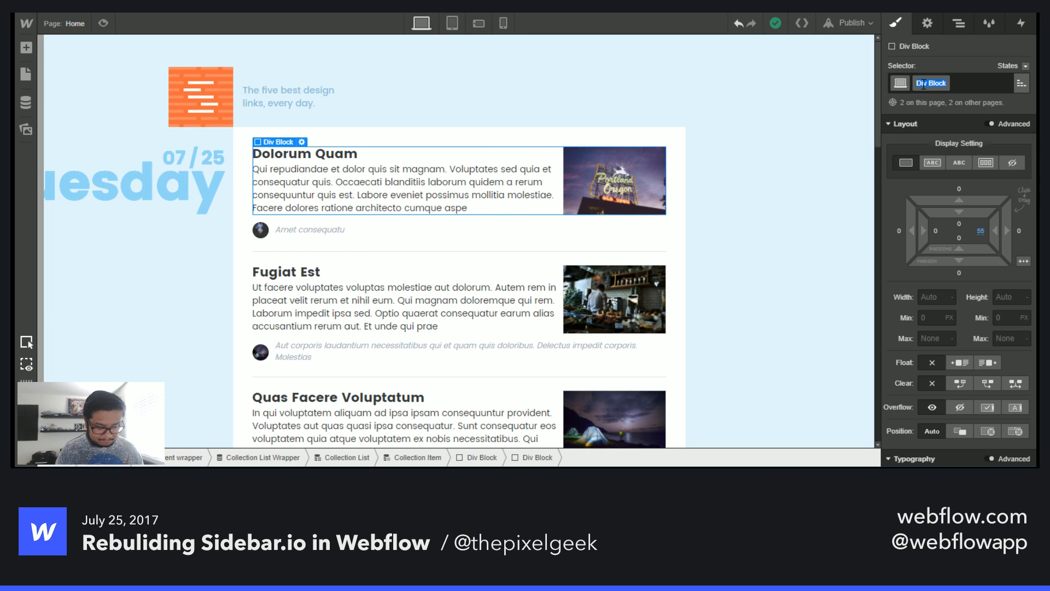
type("link content")
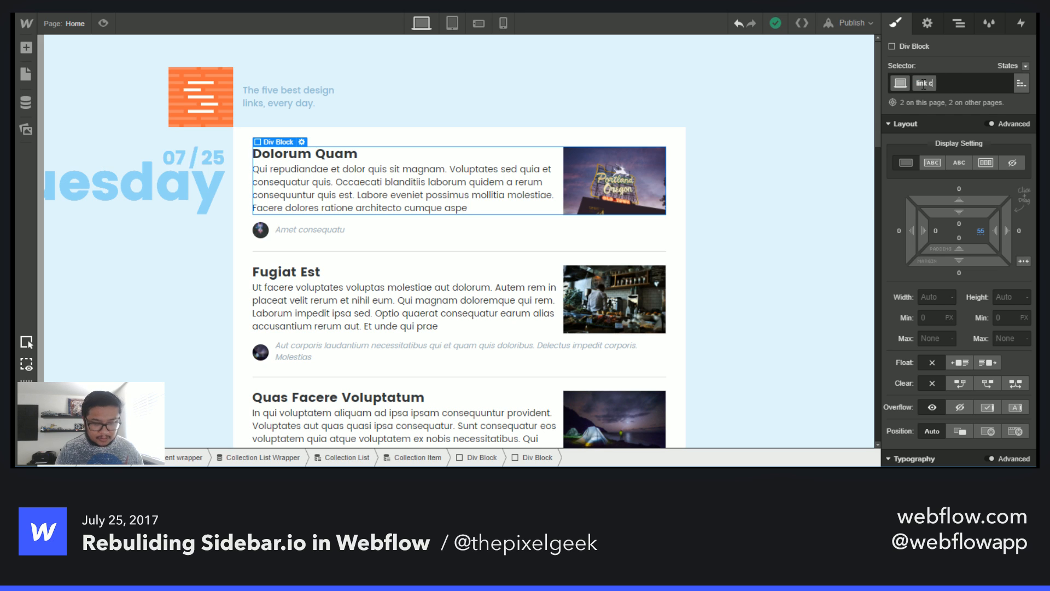
key("Return")
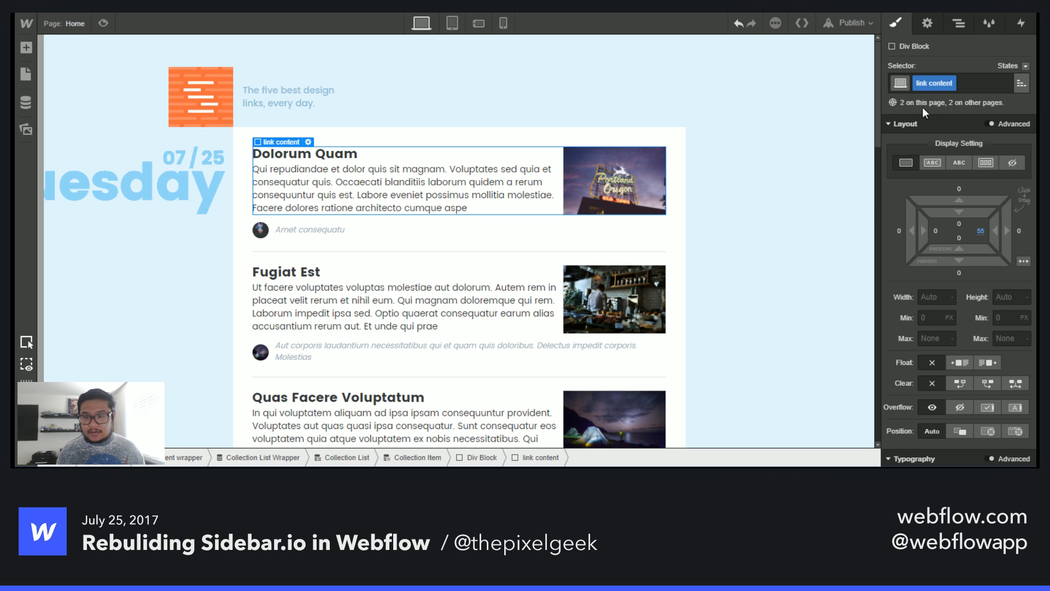
- Try floating the link content left
left_click(956, 363)
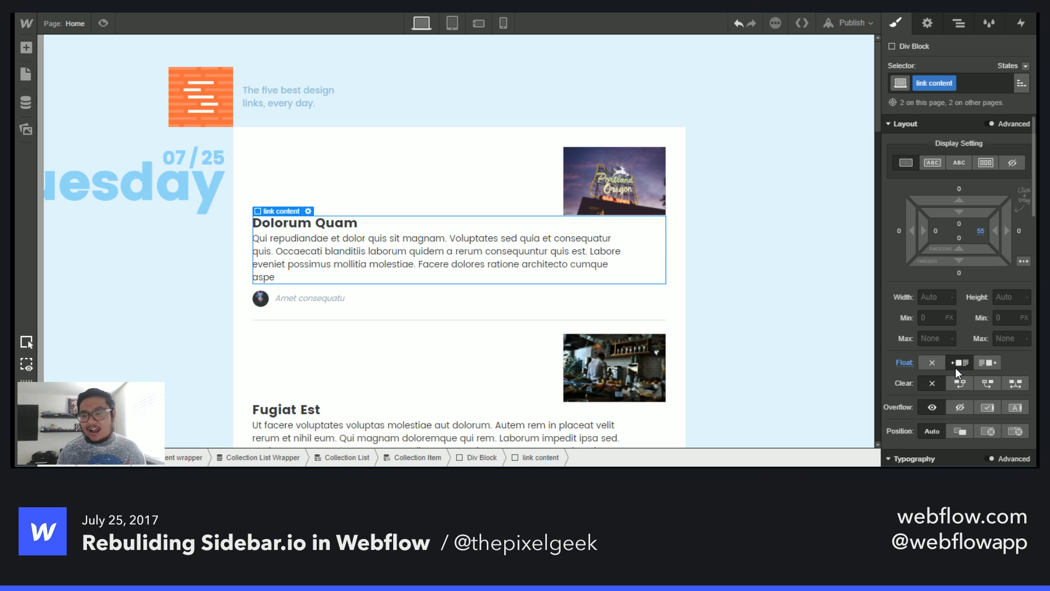
key("ctrl+z")
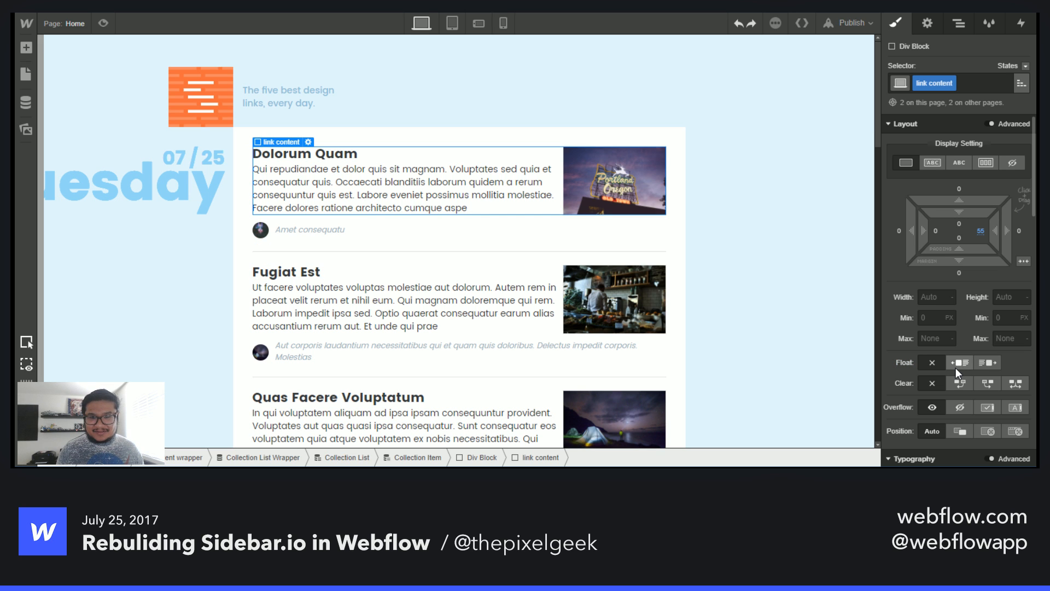
- Reset the link content's right padding
left_click(981, 232, "alt")
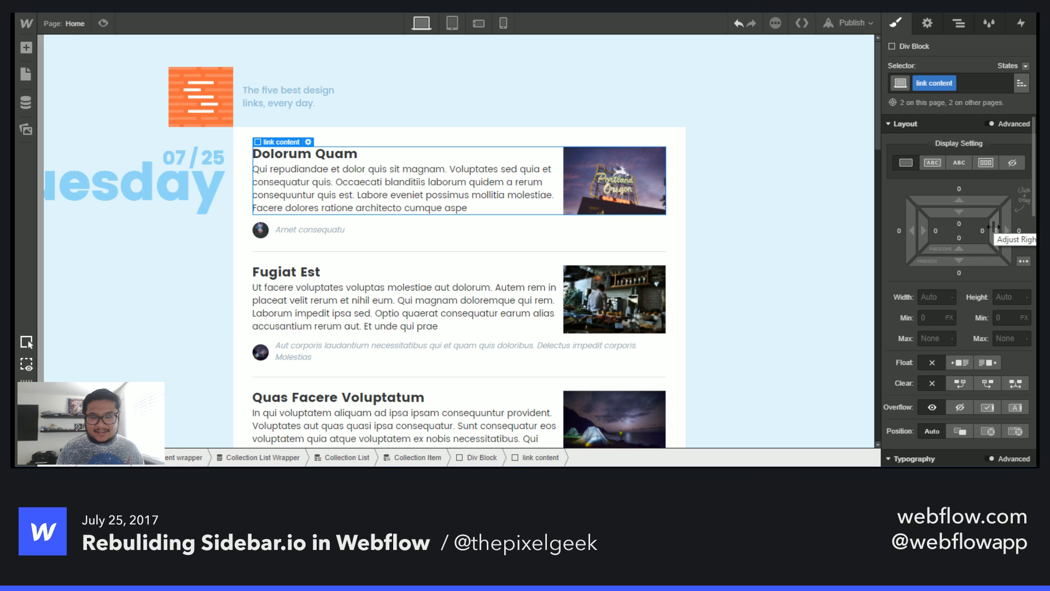
- Switch through the tablet and phone breakpoints to inspect the link content layout in the post list
left_click(960, 24)
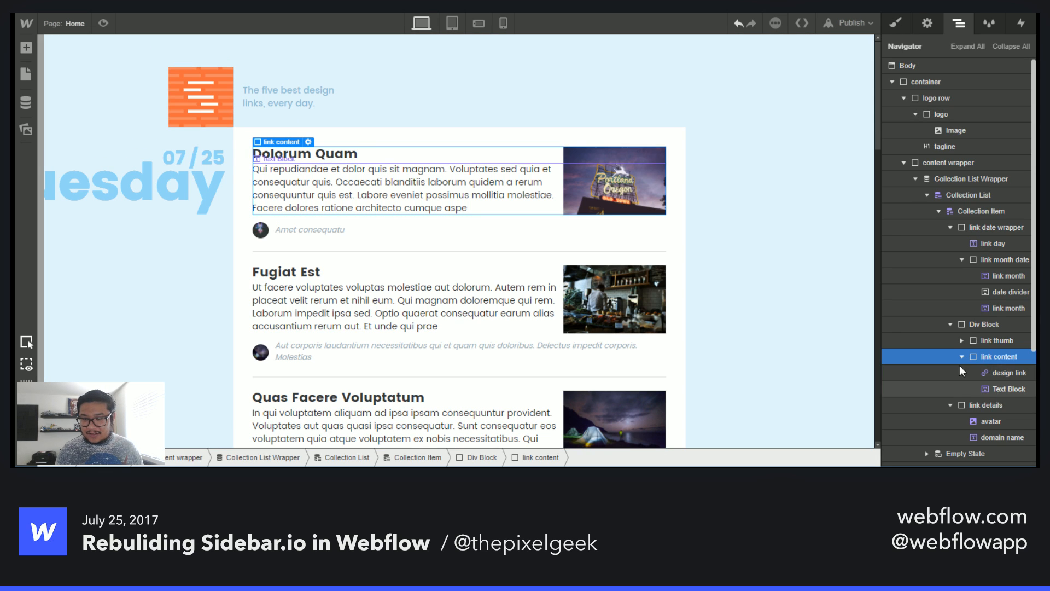
left_click(962, 356)
left_click(451, 23)
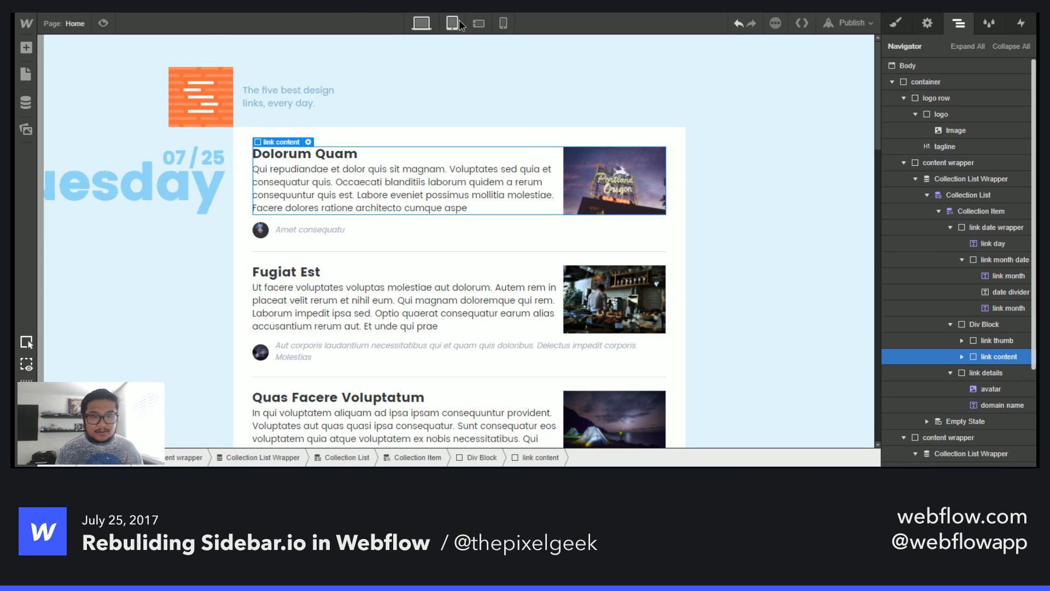
left_click(479, 23)
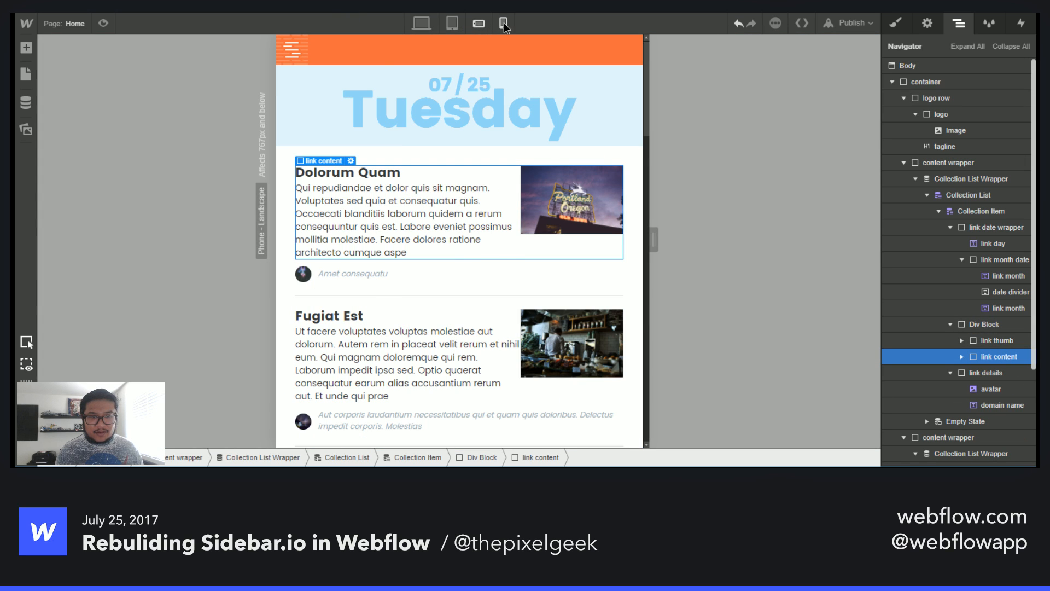
left_click(504, 22)
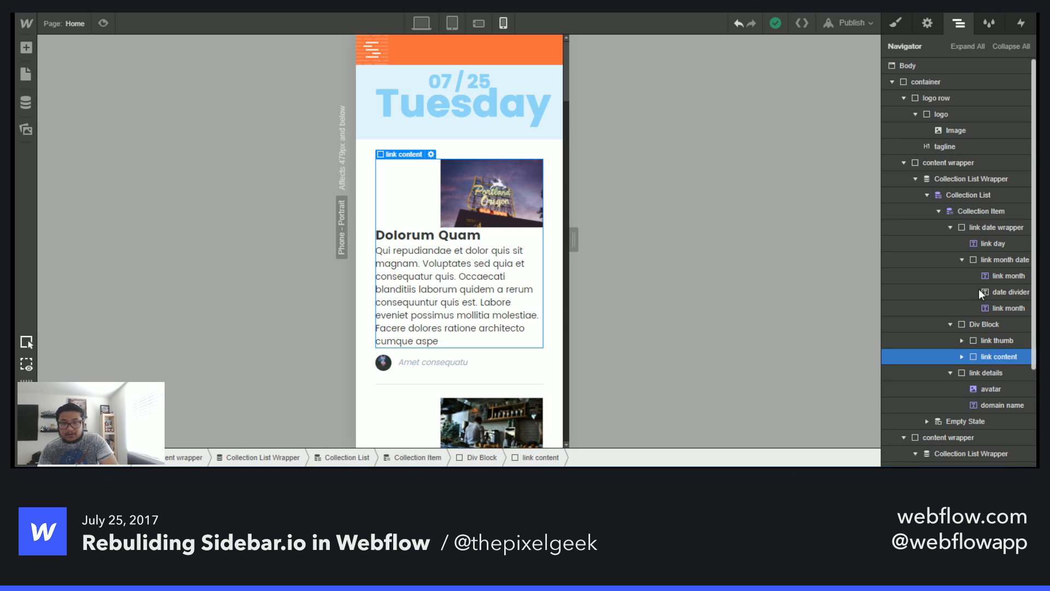
- Toggle a left float on the link content at the phone portrait breakpoint
key("s")
left_click(961, 363)
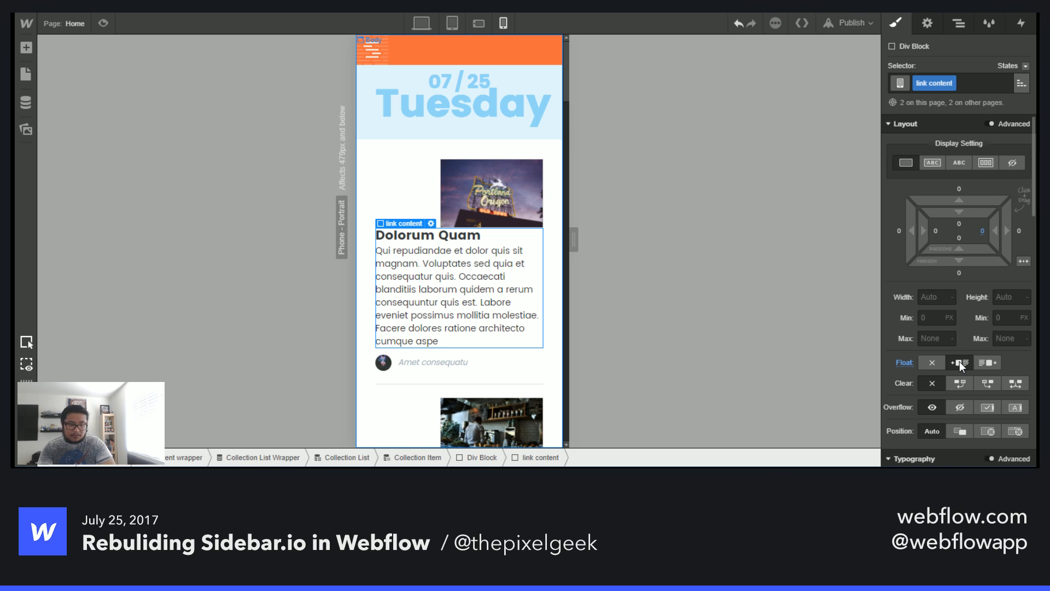
left_click(959, 361)
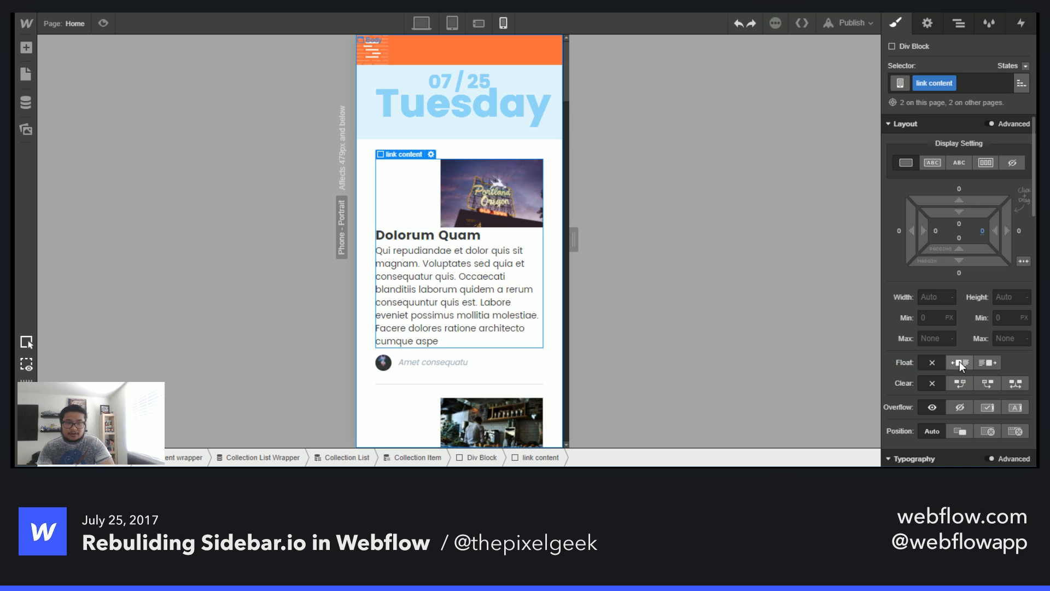
- Compare the phone portrait post layout with the live Sidebar site
left_click(498, 197)
key("Up")
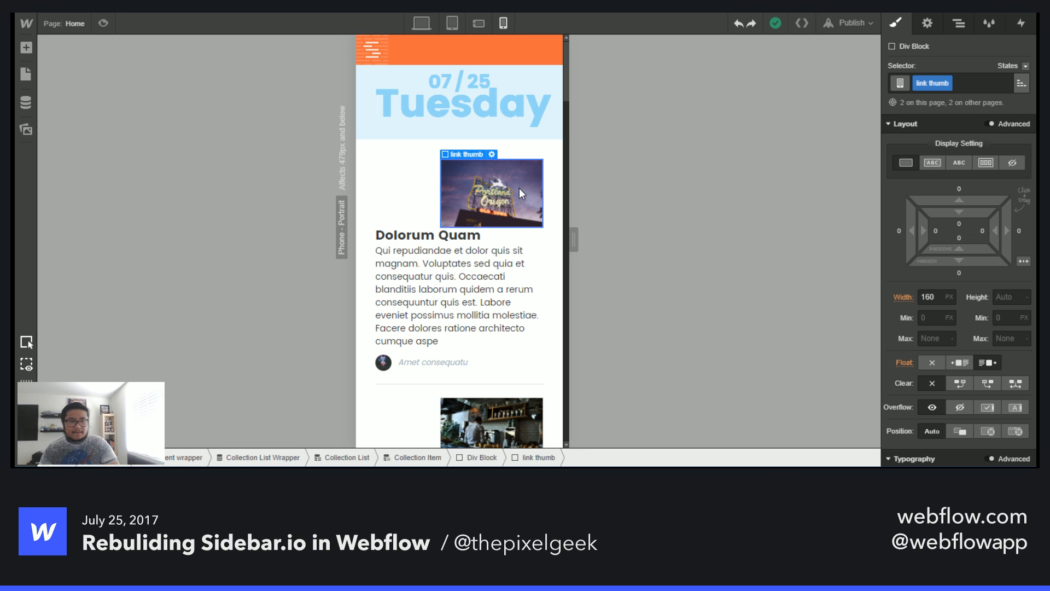
left_click(388, 201)
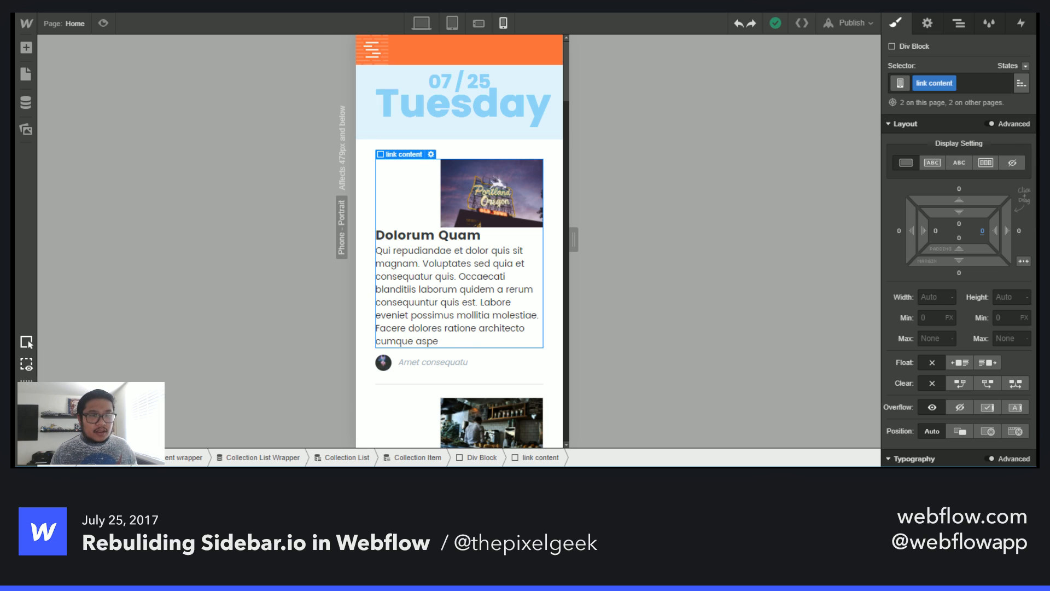
key("ctrl+Tab")
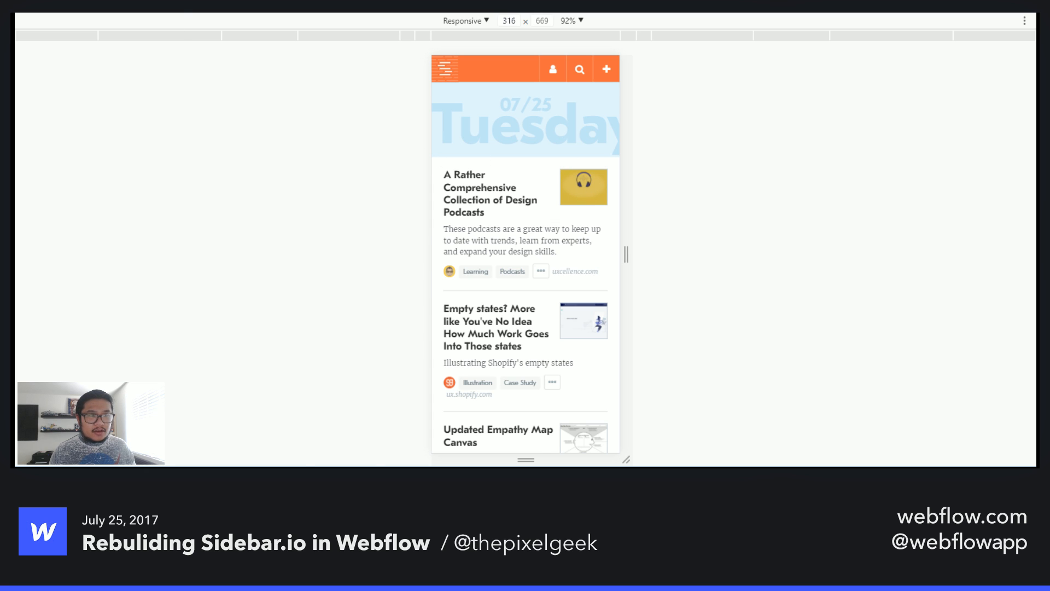
key("ctrl+Tab")
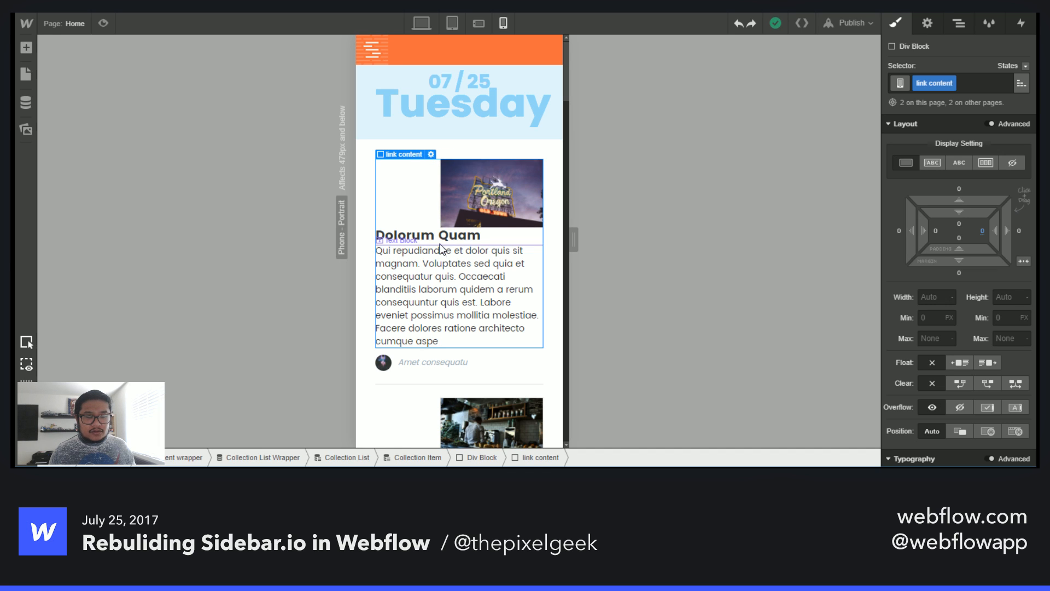
- Move the link thumb block inside the link content block on desktop
left_click(955, 24)
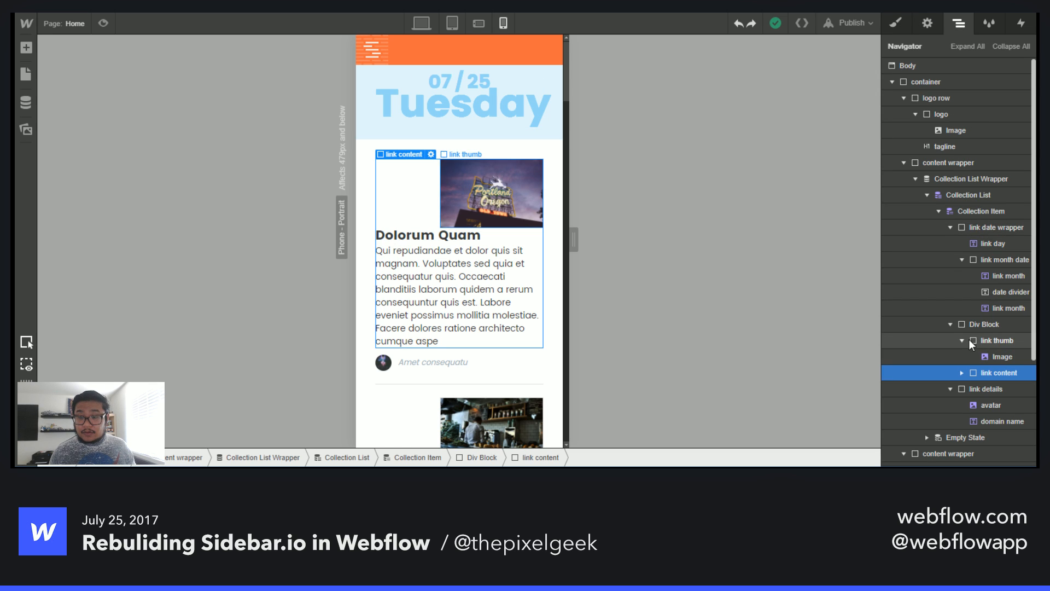
left_click(995, 347)
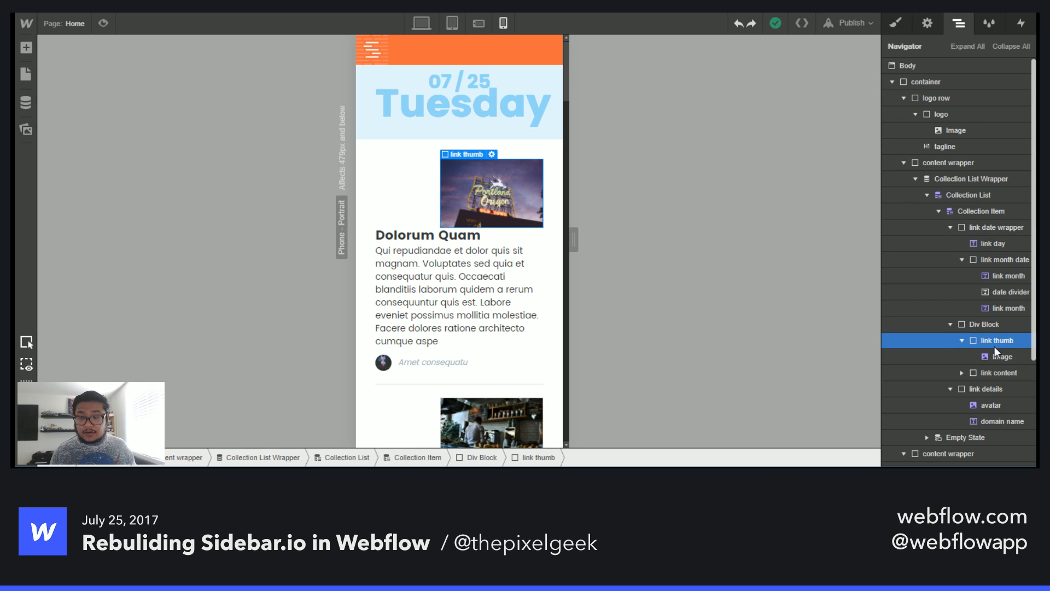
left_click(964, 371)
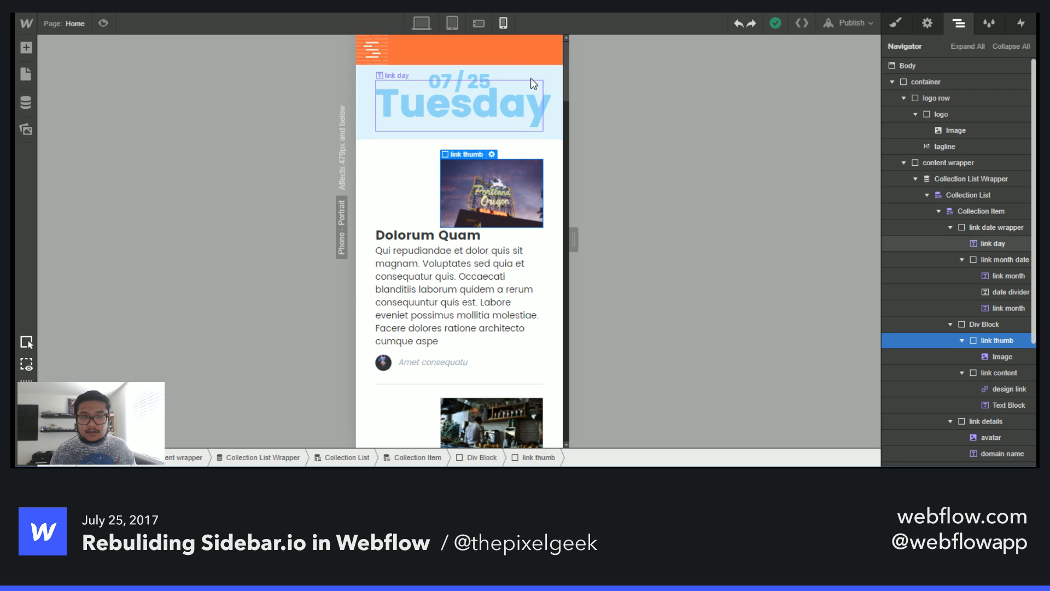
left_click(422, 24)
left_click_drag(993, 343, 1020, 356)
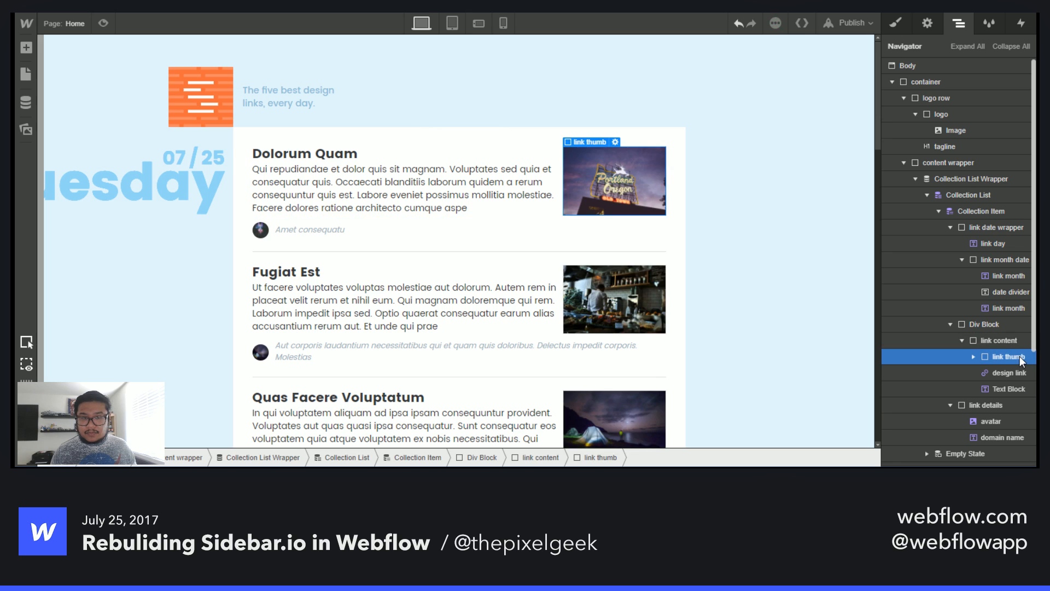
- Place the link thumb inside link content directly after the design link title
left_click(453, 23)
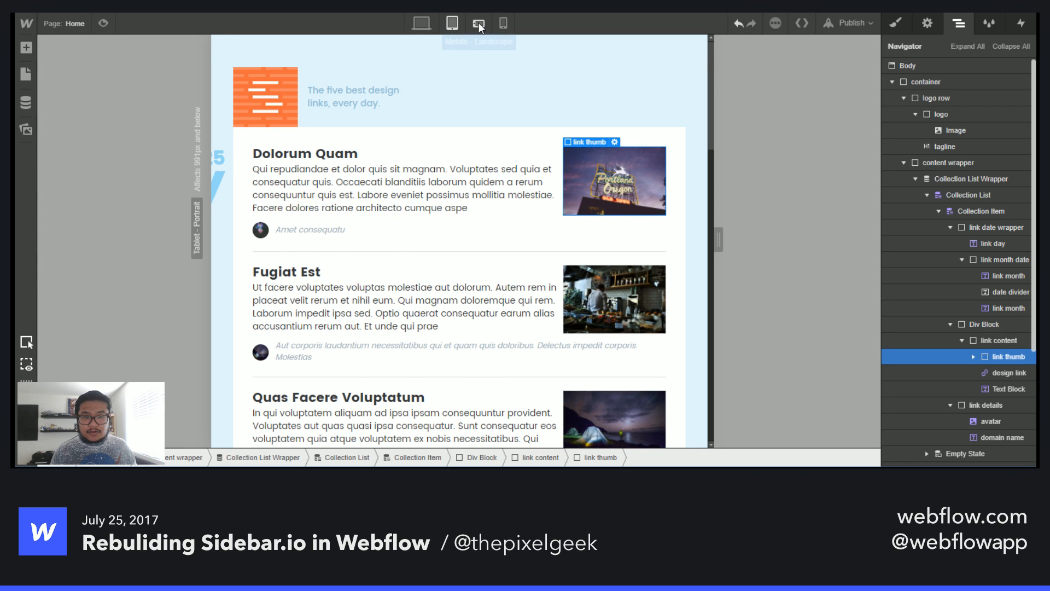
left_click(479, 23)
left_click(502, 23)
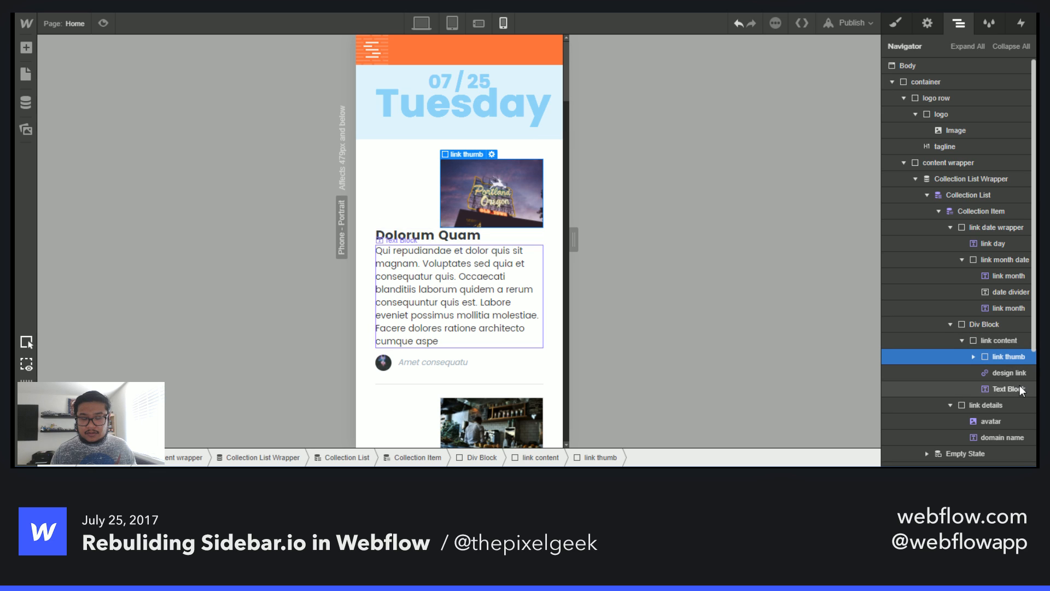
left_click_drag(1010, 360, 1031, 377)
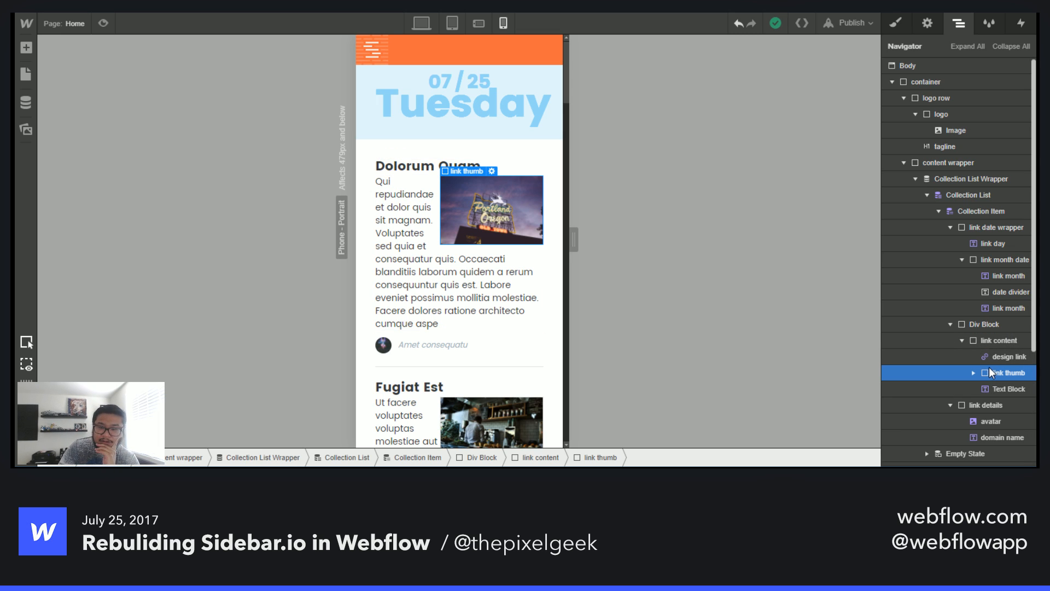
left_click_drag(989, 368, 998, 340)
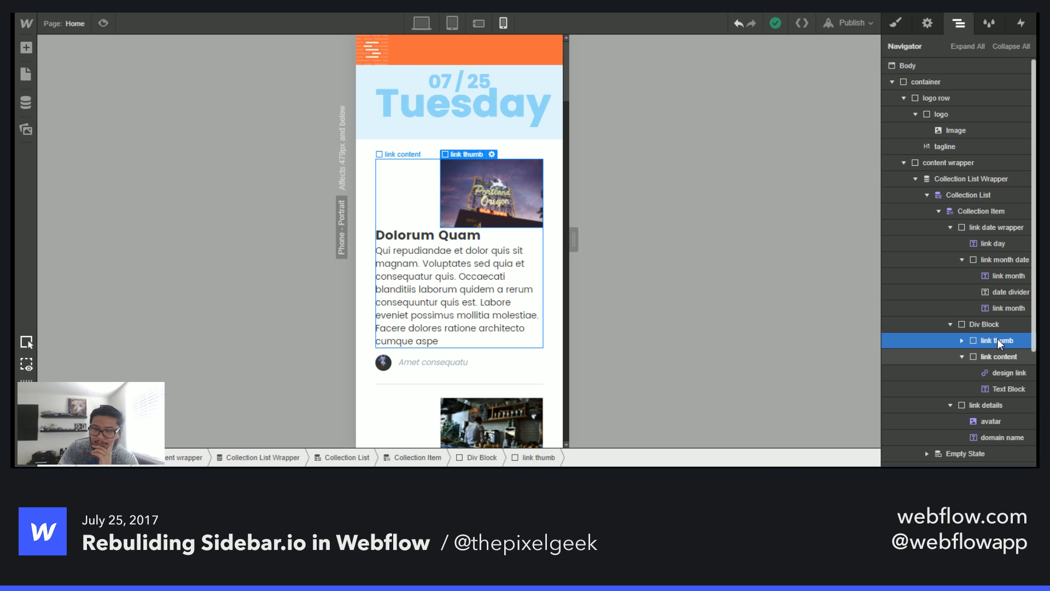
left_click_drag(998, 339, 1015, 379)
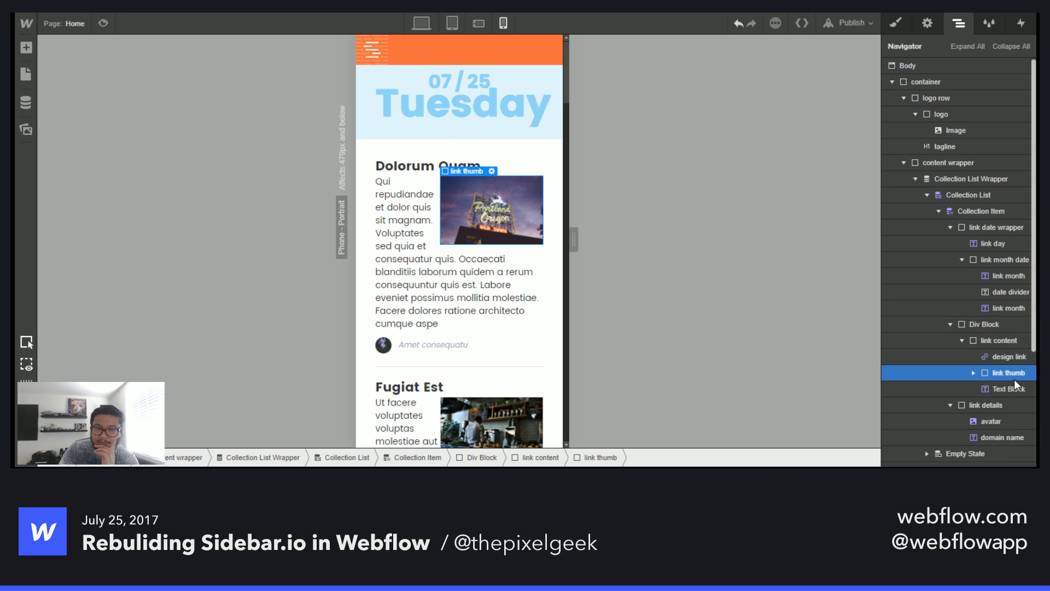
- At phone portrait, remove the link thumb's float and set its width to 100%
left_click(896, 23)
left_click(932, 362)
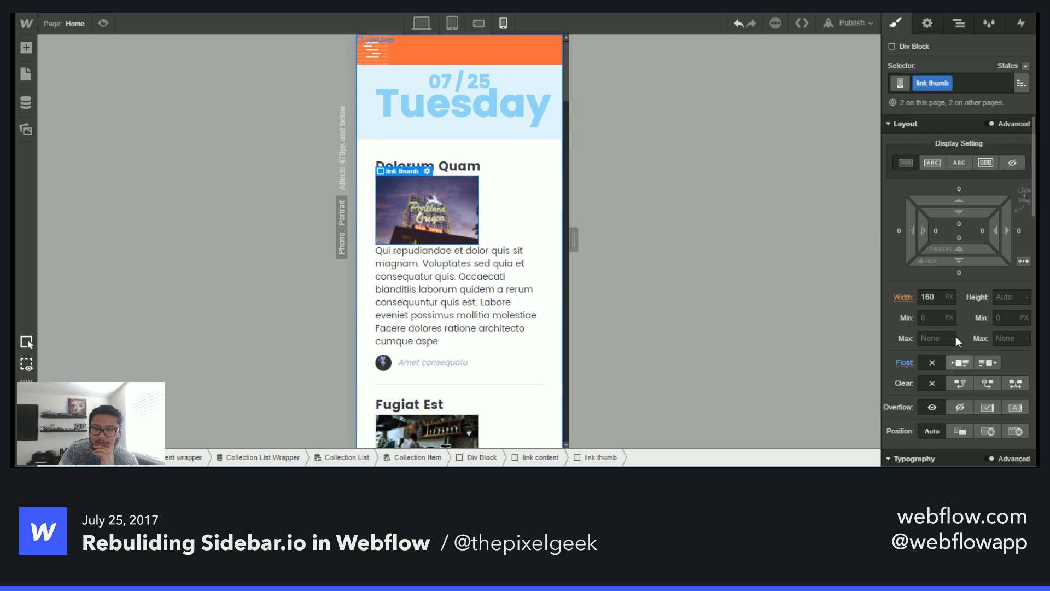
left_click(939, 297)
type("100%")
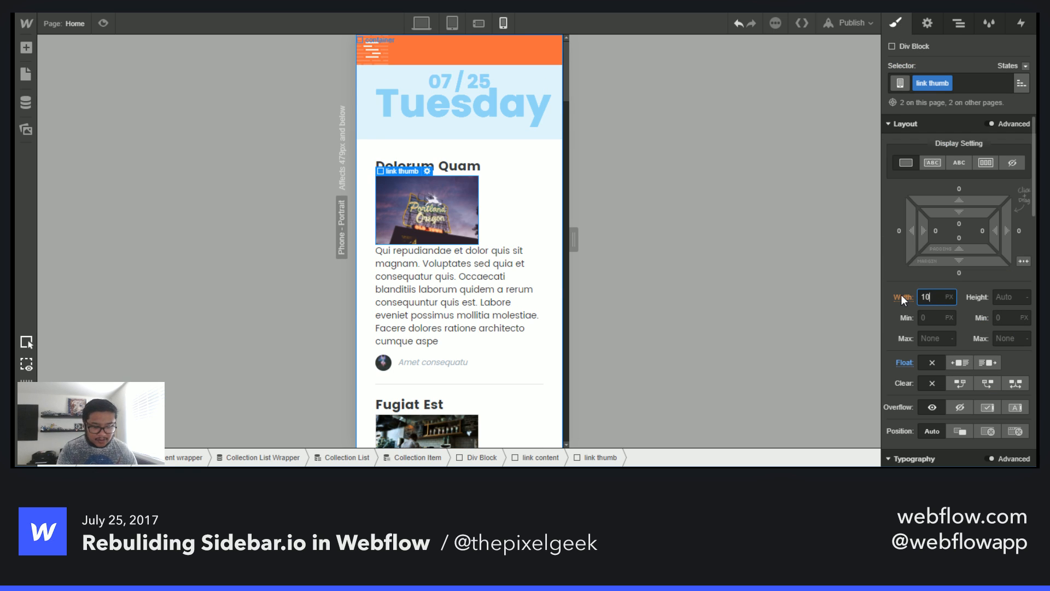
key("Return")
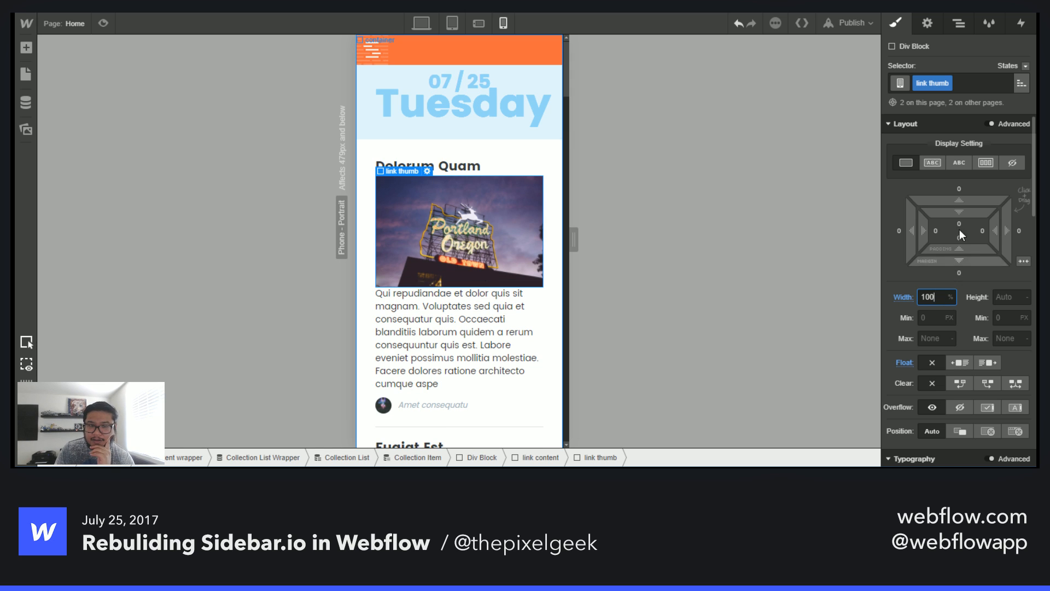
- Give the link thumb a 10 px top margin and a 15 px bottom margin
left_click_drag(961, 196, 959, 176)
left_click(959, 272)
type("20")
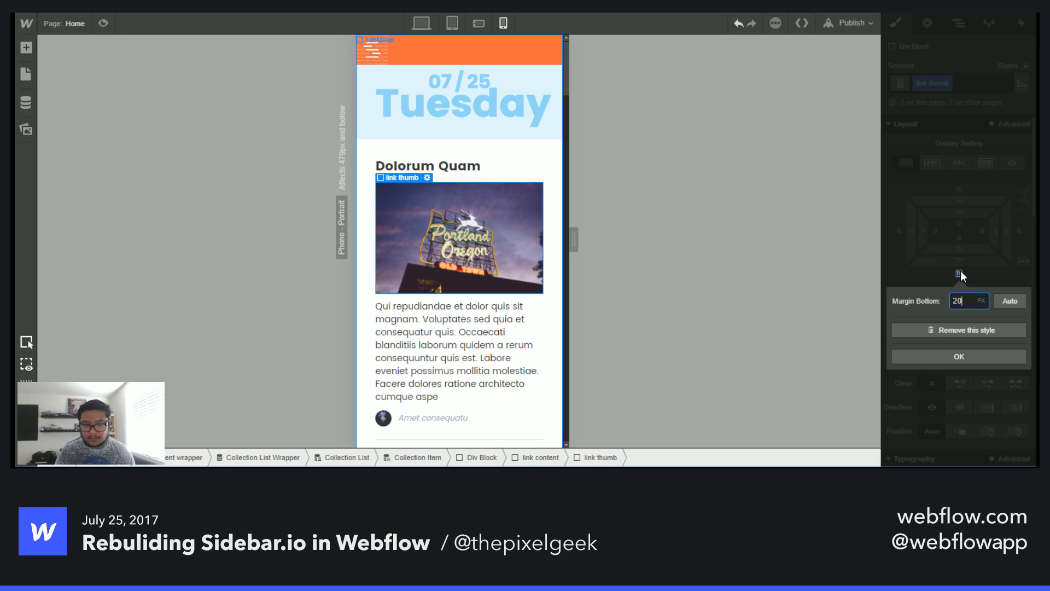
key("Return")
left_click(960, 272)
type("15")
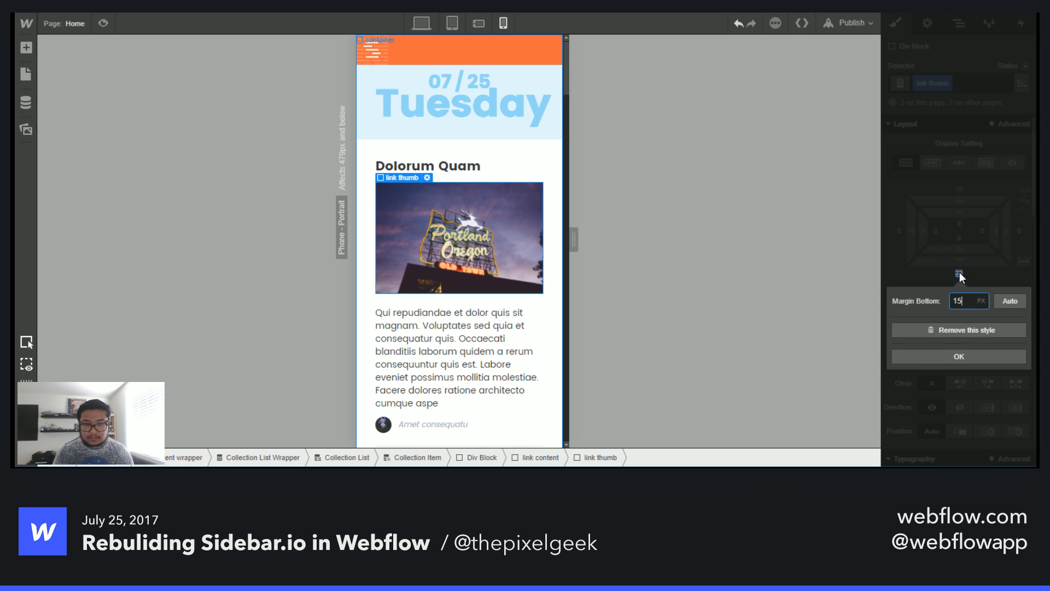
key("Return")
- Reduce the content wrapper's top padding to 20 px at phone portrait
left_click(423, 22)
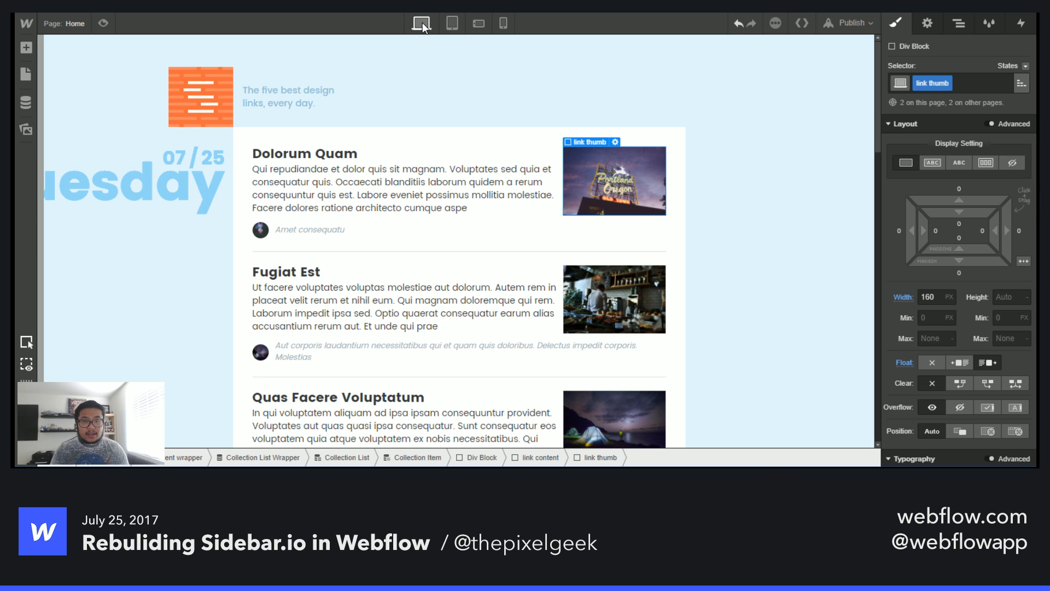
left_click(449, 24)
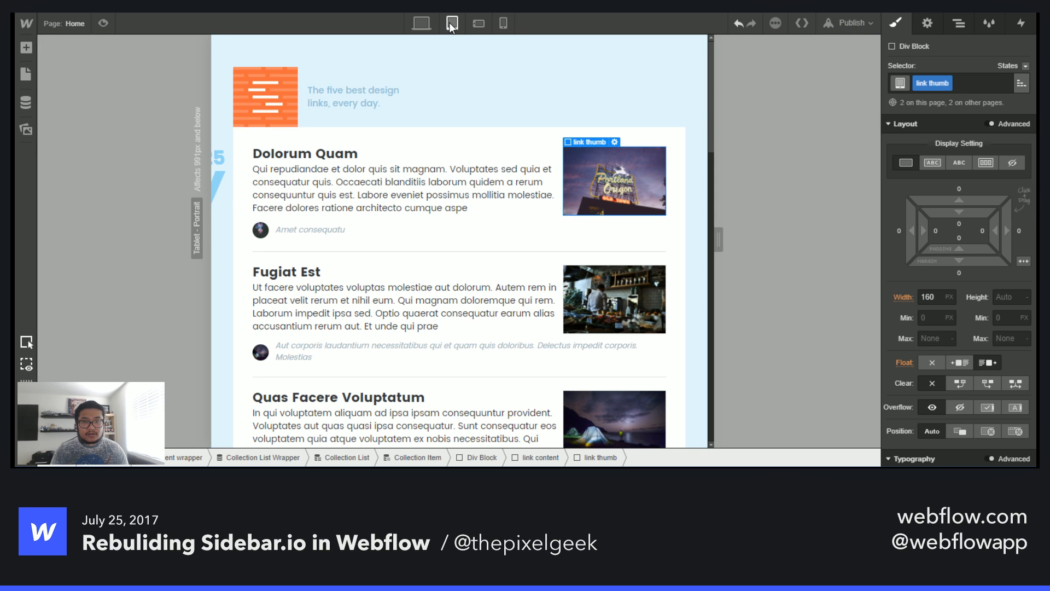
left_click(479, 24)
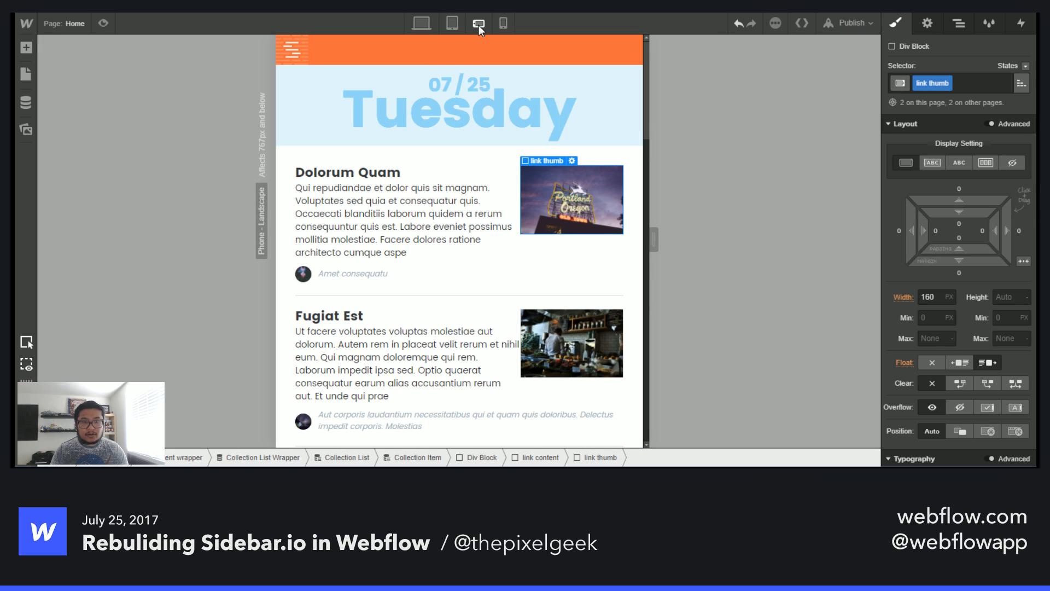
left_click(504, 23)
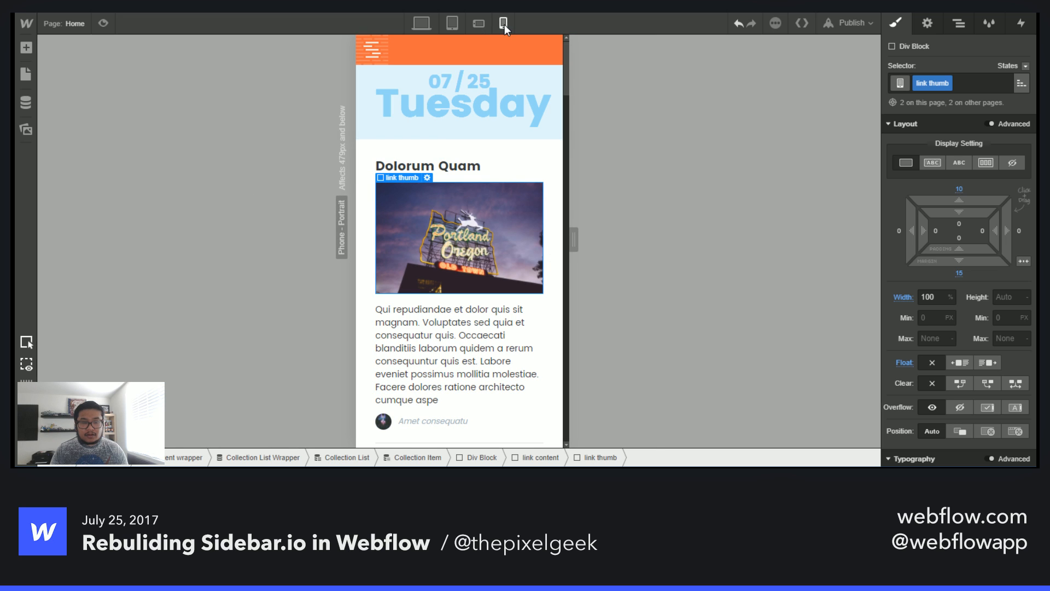
left_click(551, 182)
left_click_drag(923, 230, 882, 228)
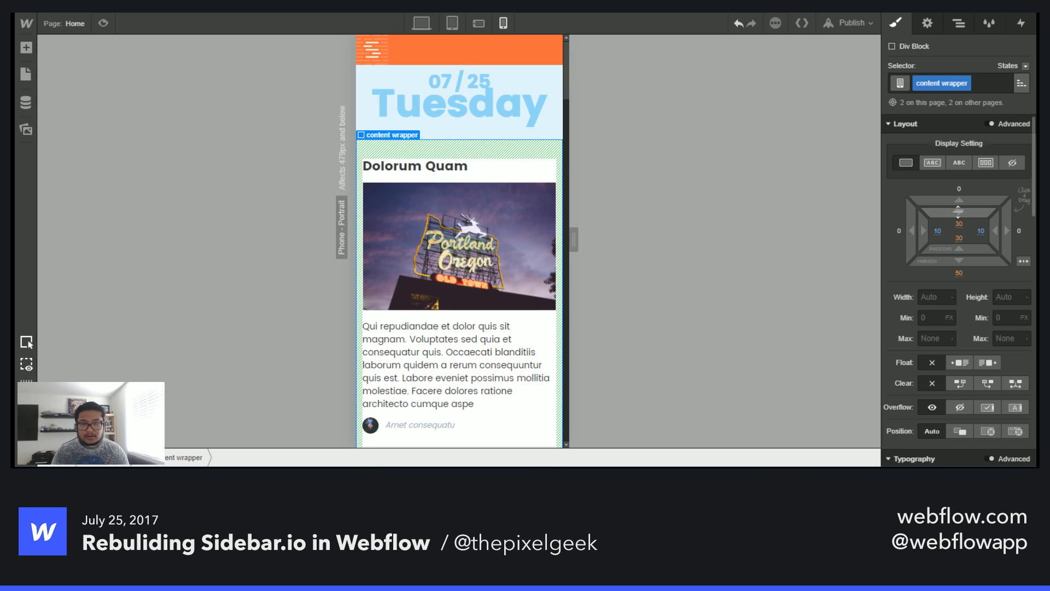
left_click_drag(959, 211, 958, 202)
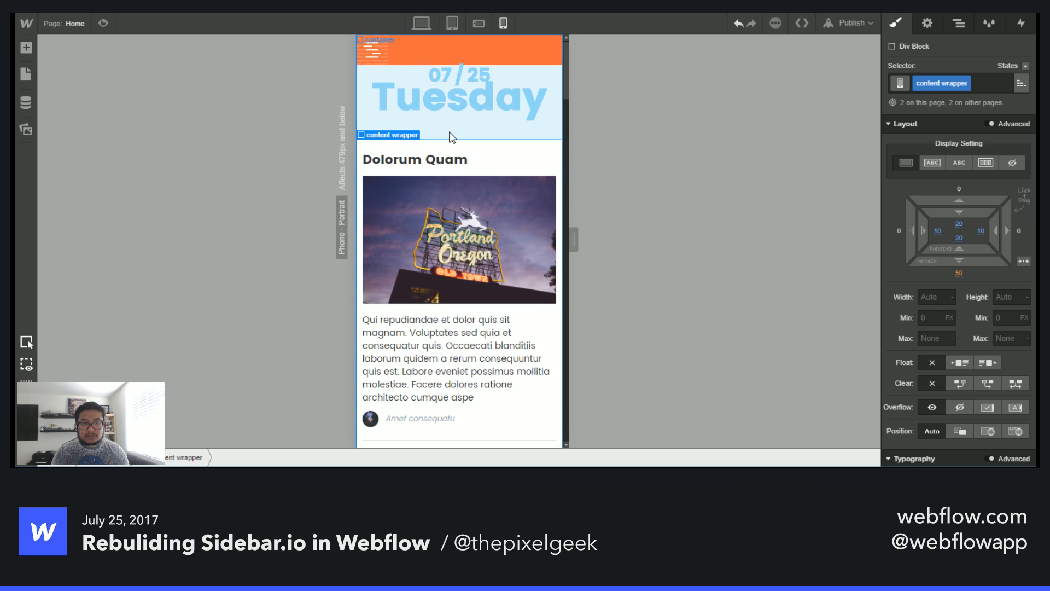
- Increase the logo row's bottom margin to 140 px at phone portrait
left_click(538, 48)
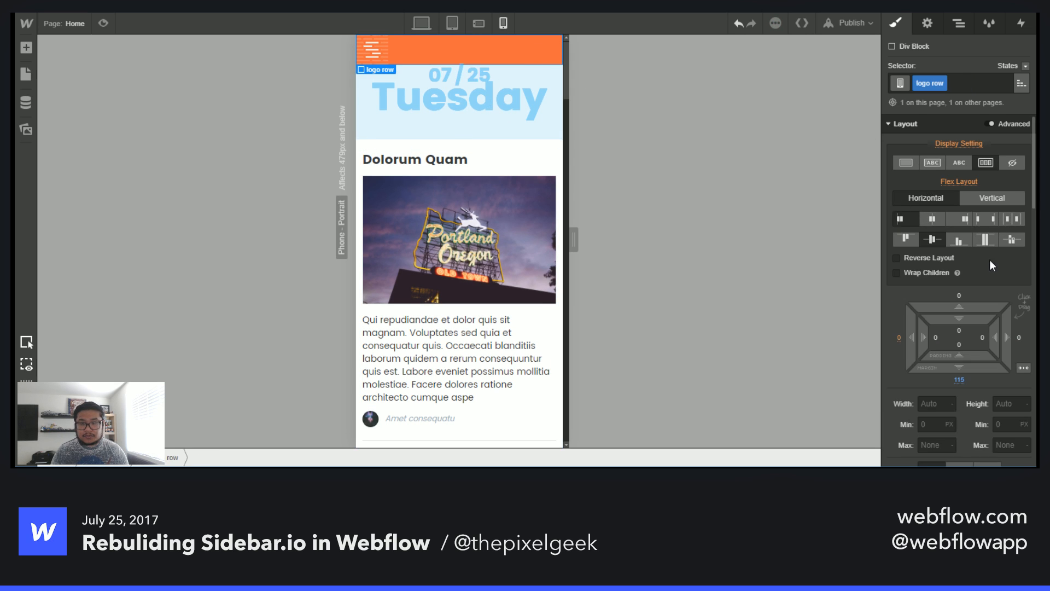
left_click_drag(973, 361, 976, 417)
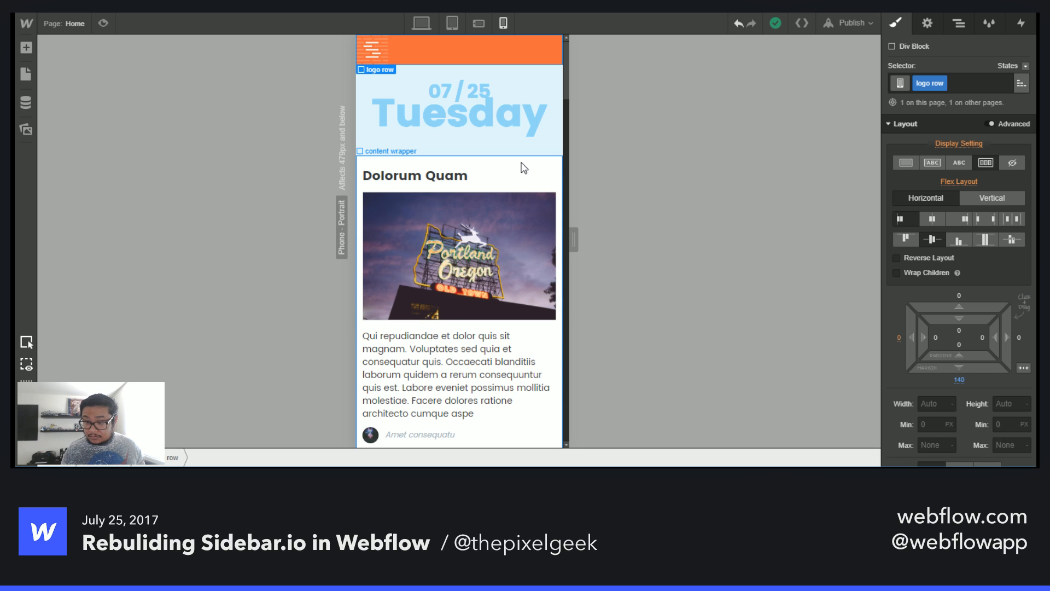
scroll(471, 208, "down", 5)
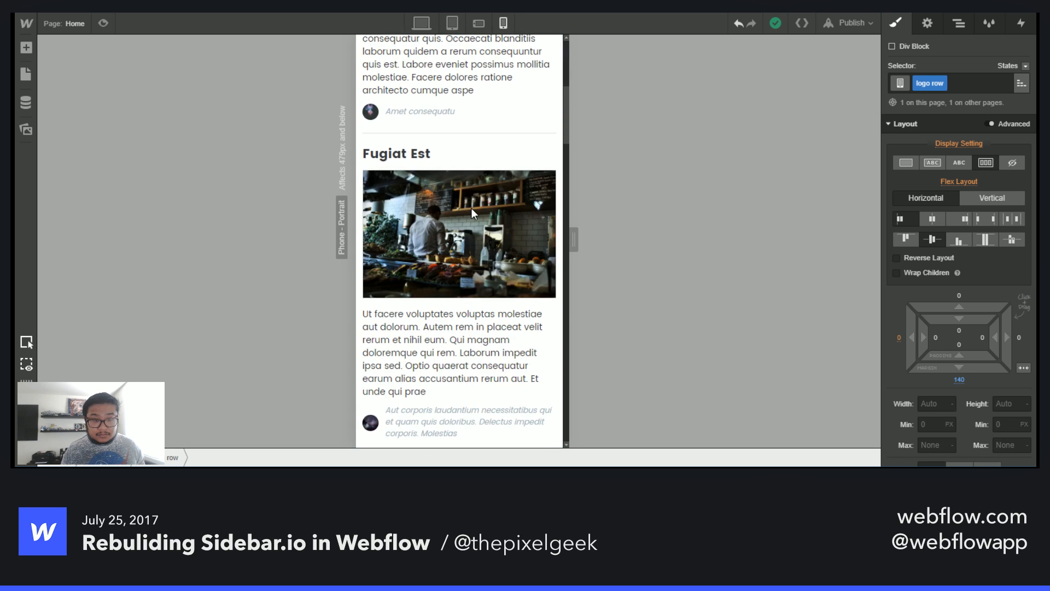
scroll(471, 208, "down", 1)
scroll(471, 208, "down", 12)
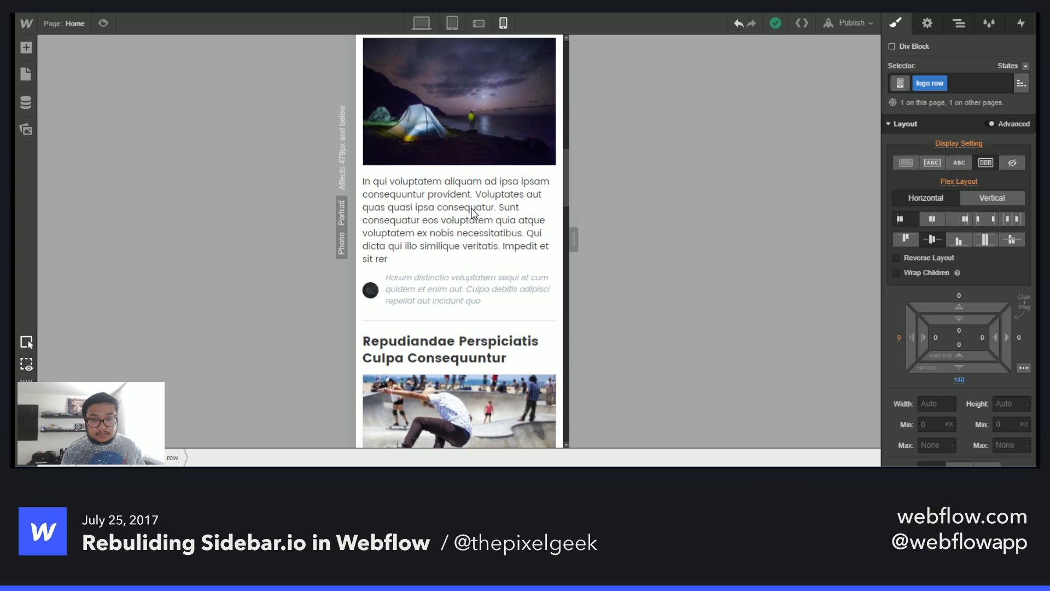
scroll(474, 213, "down", 8)
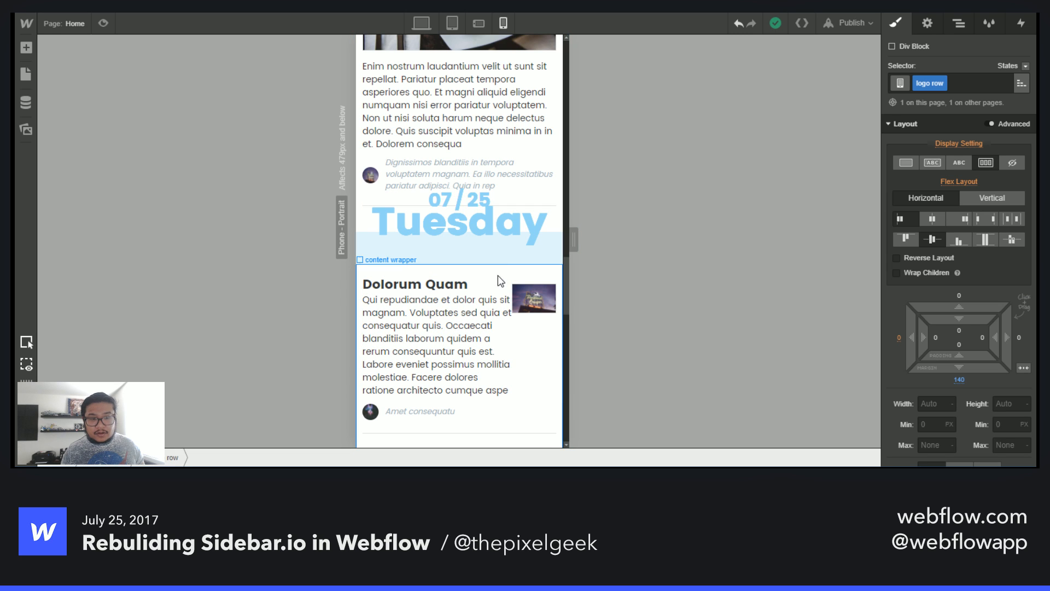
- At phone landscape, set the content wrapper's bottom margin to 150 px
left_click(479, 23)
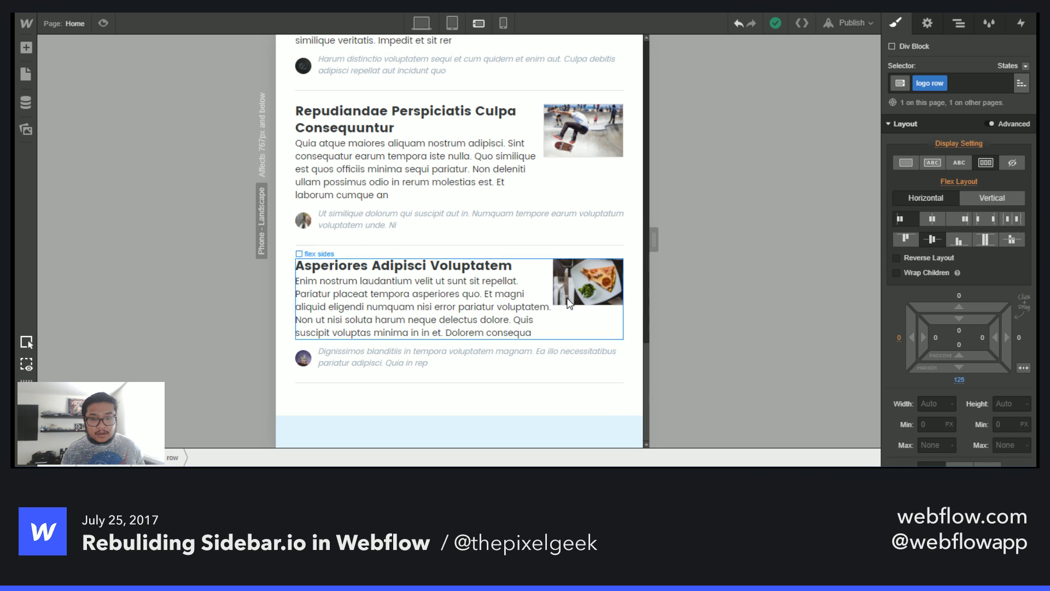
left_click(614, 411)
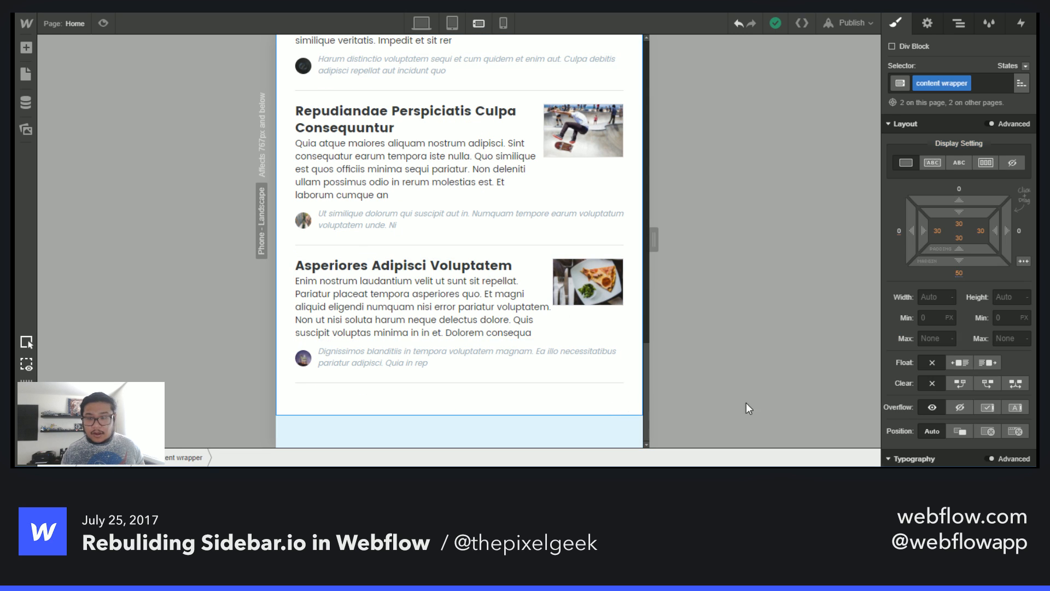
left_click(959, 272)
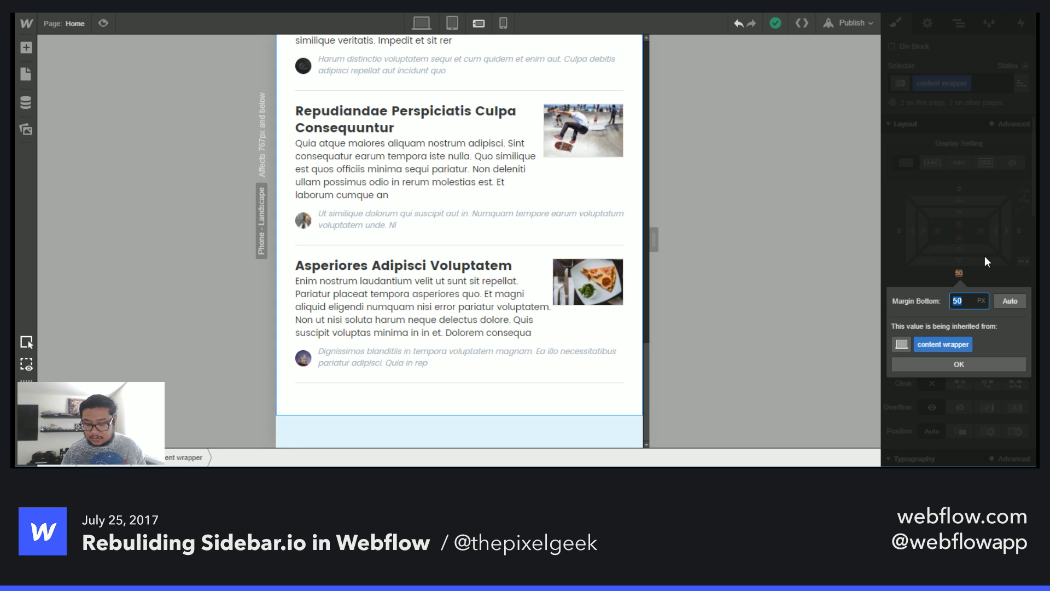
type("150")
key("Return")
- Review the post list layout at phone portrait by scrolling through the posts
left_click(504, 22)
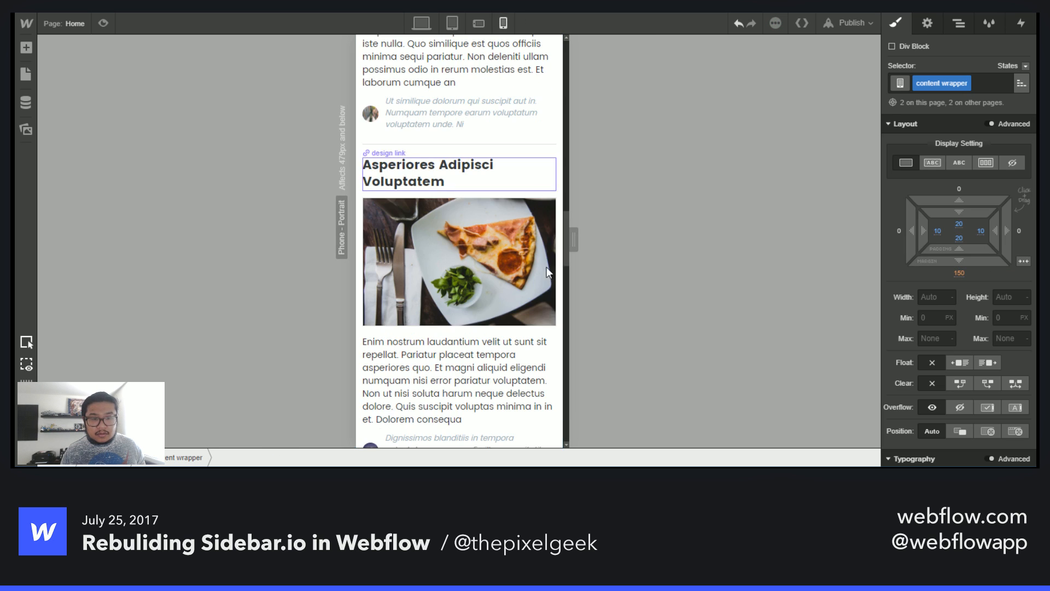
scroll(547, 274, "down", 6)
scroll(546, 298, "down", 8)
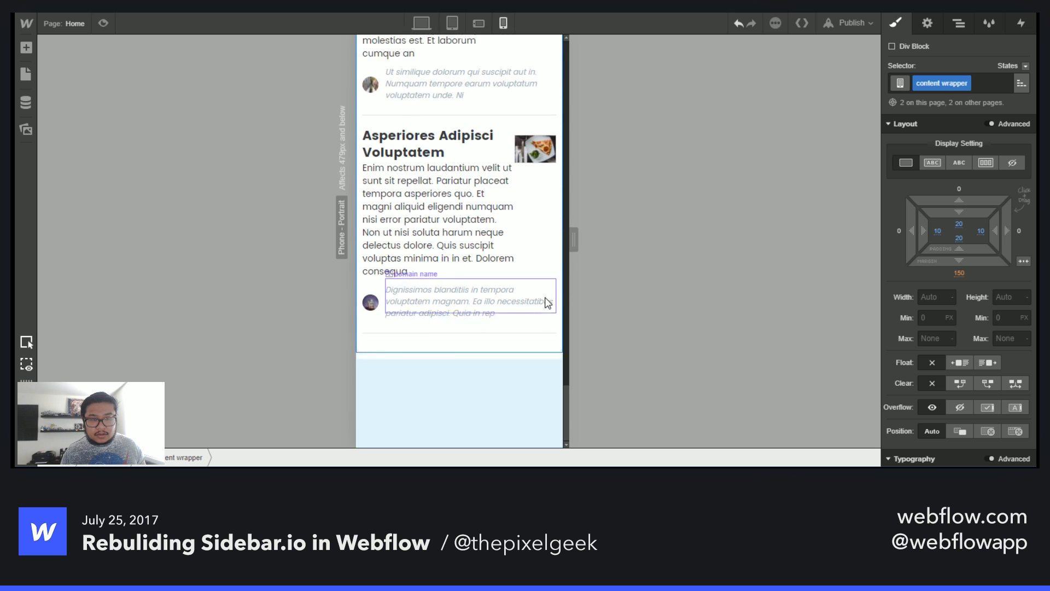
scroll(546, 301, "up", 10)
scroll(547, 302, "down", 2)
scroll(548, 302, "down", 8)
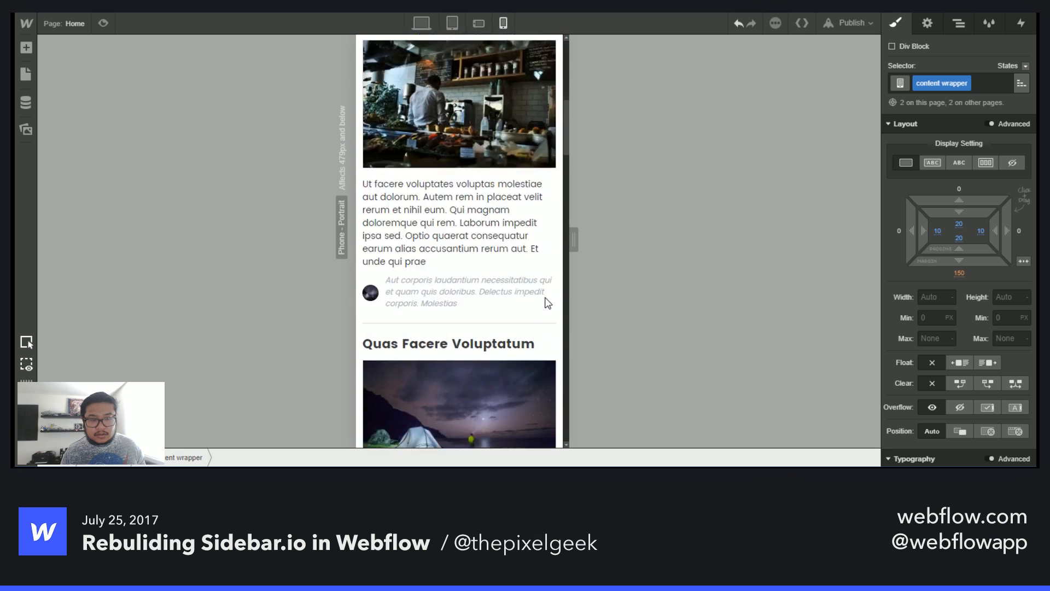
scroll(548, 303, "down", 3)
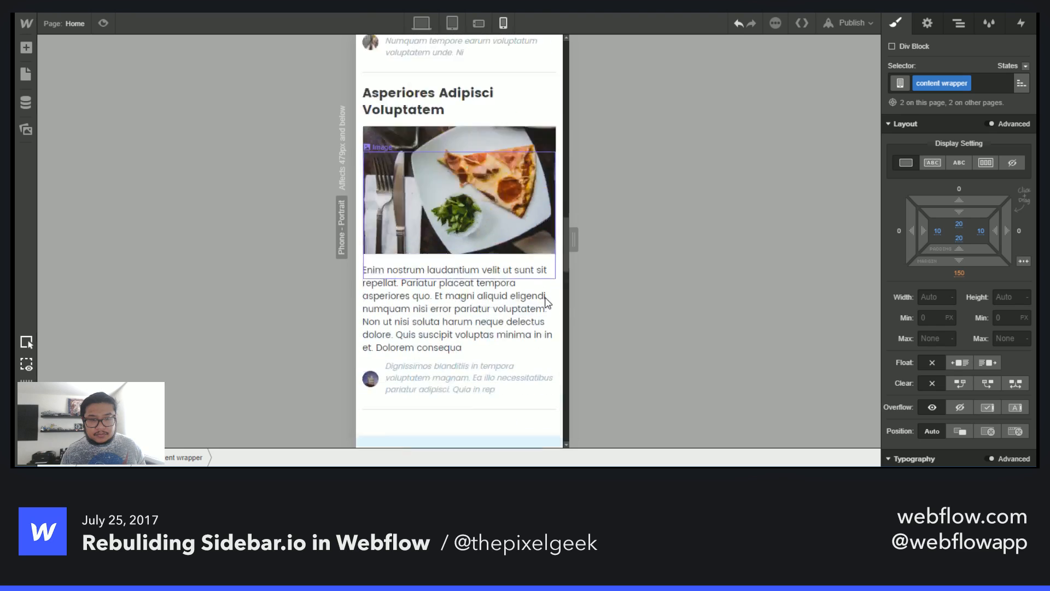
scroll(546, 301, "up", 10)
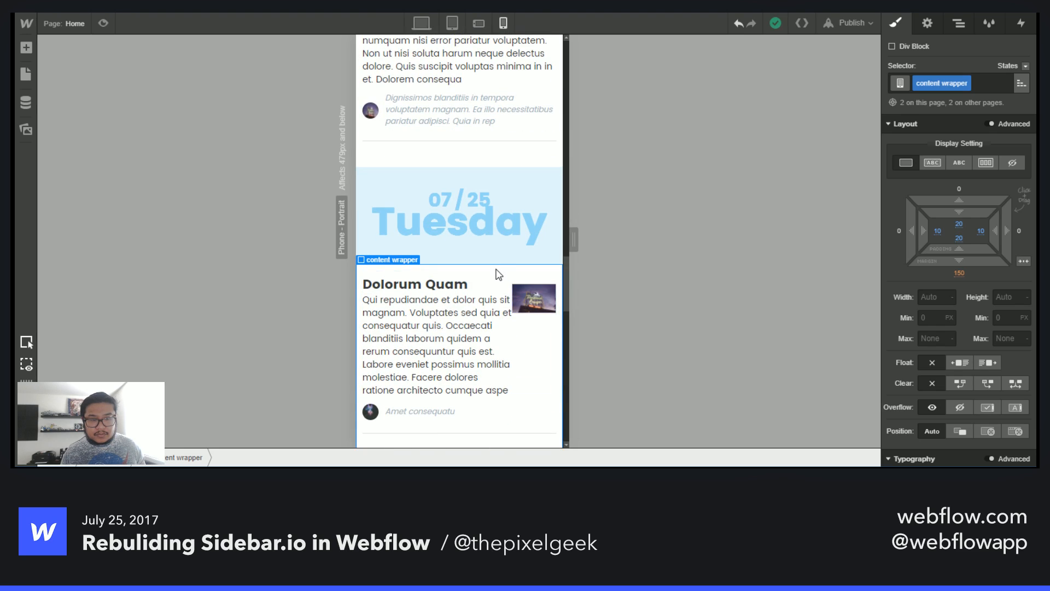
- Delete the second content wrapper, then undo the deletion
left_click(957, 24)
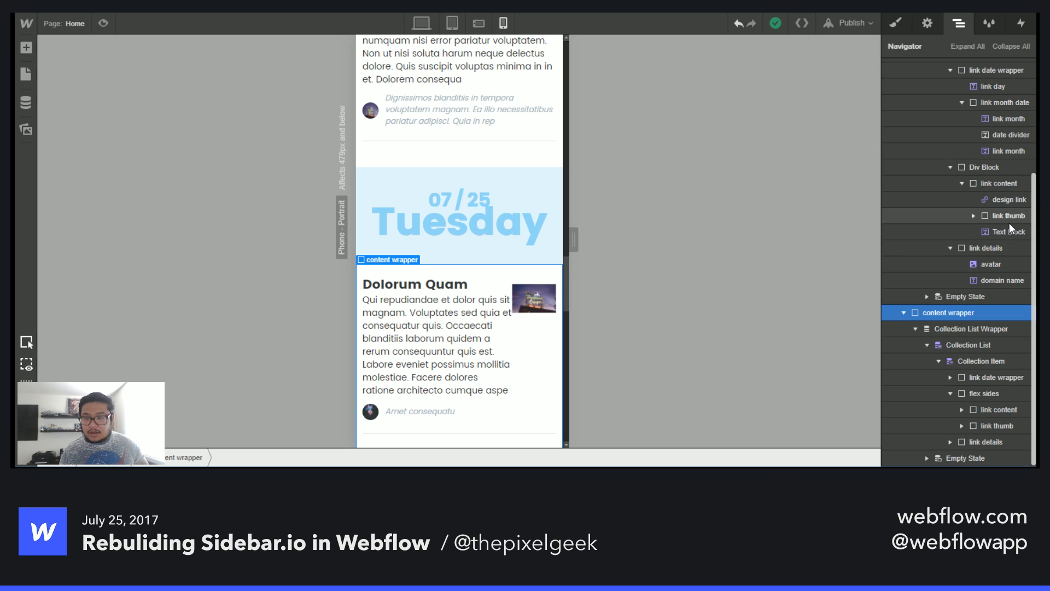
scroll(956, 326, "up", 3)
left_click(904, 163)
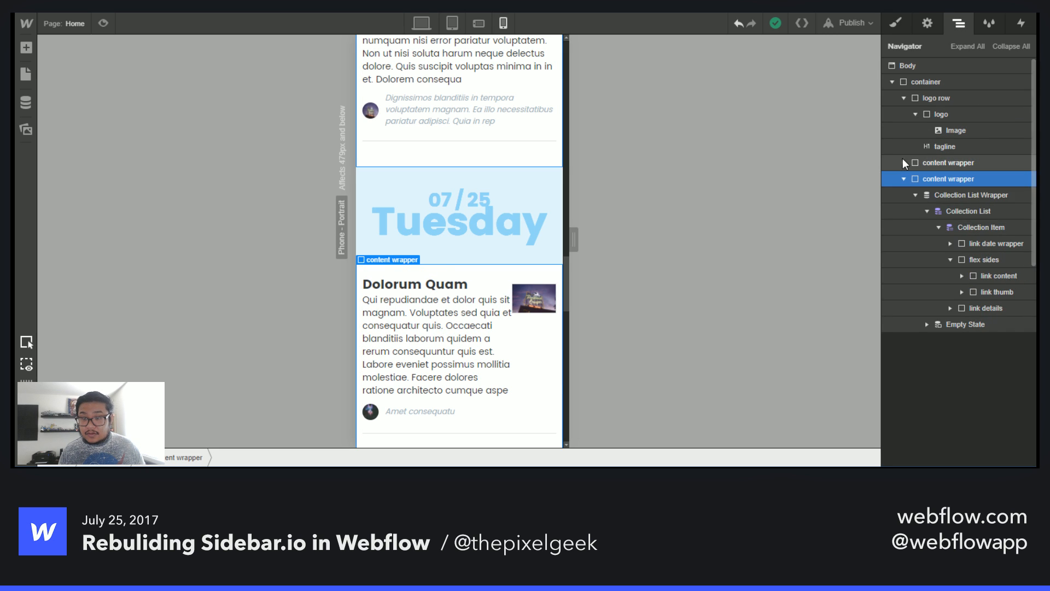
left_click(904, 178)
key("Delete")
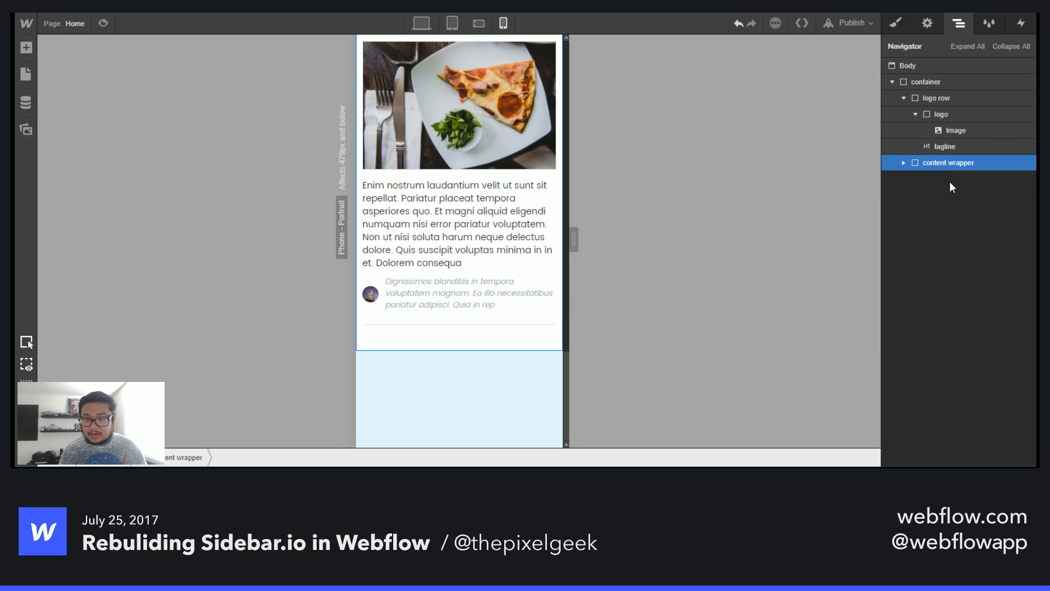
key("ctrl+z")
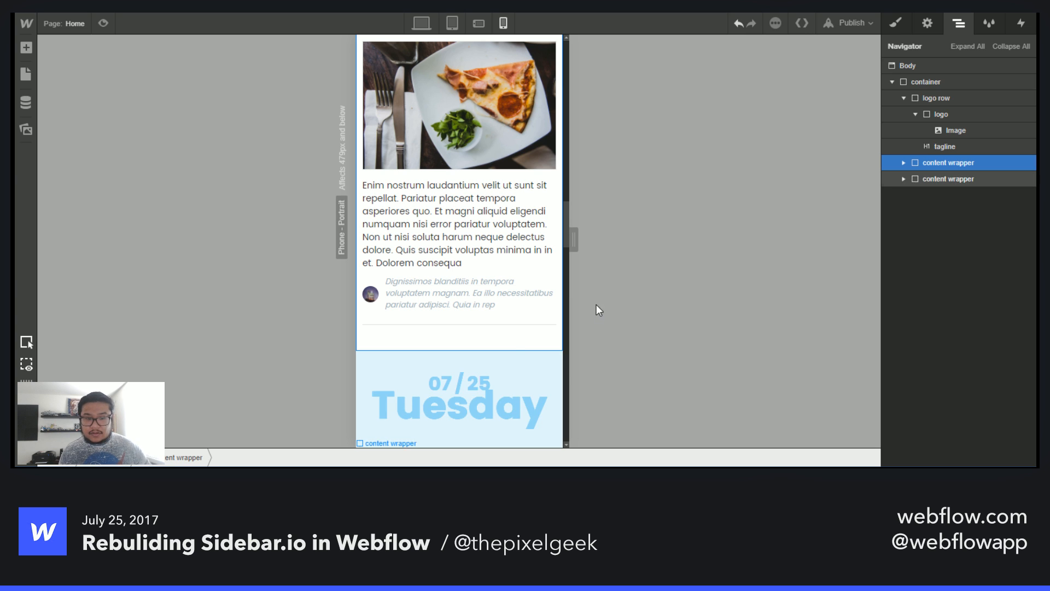
- Compare the post list across the desktop, tablet and phone portrait views
scroll(515, 331, "down", 5)
scroll(516, 331, "down", 8)
left_click(421, 23)
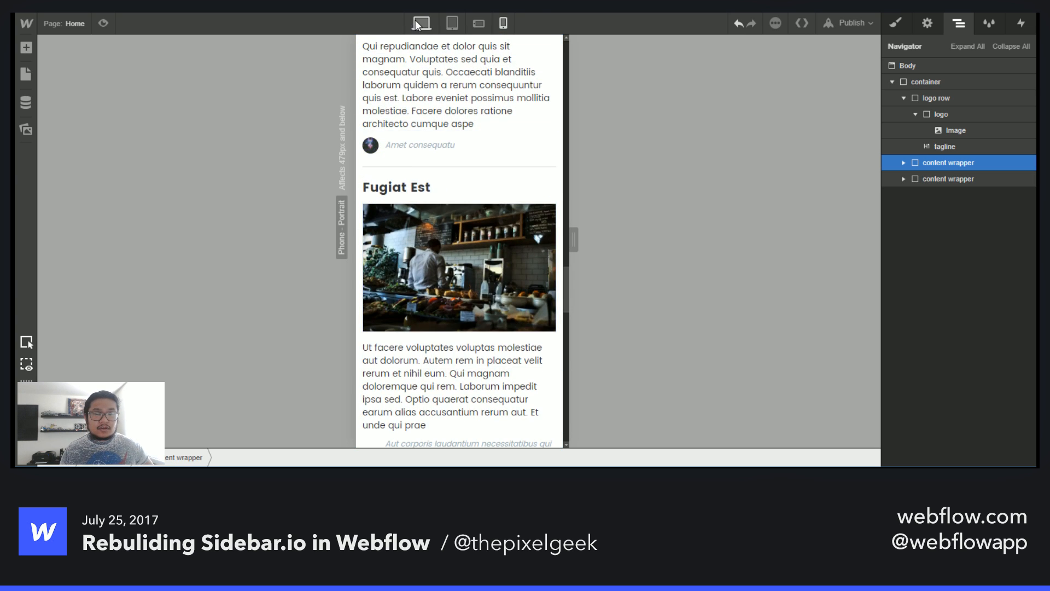
scroll(418, 164, "up", 8)
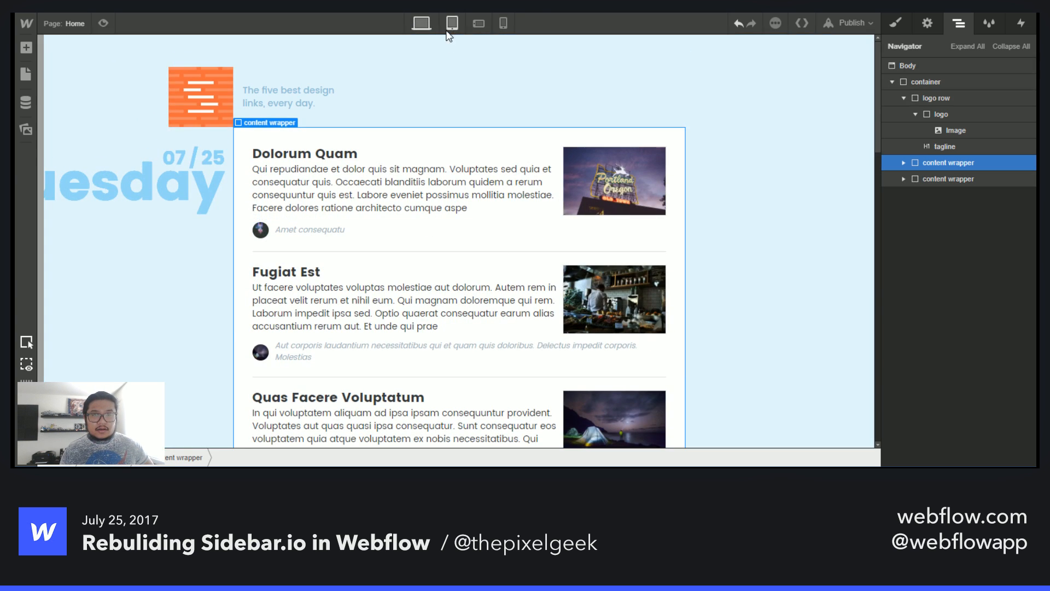
left_click(452, 23)
left_click(502, 22)
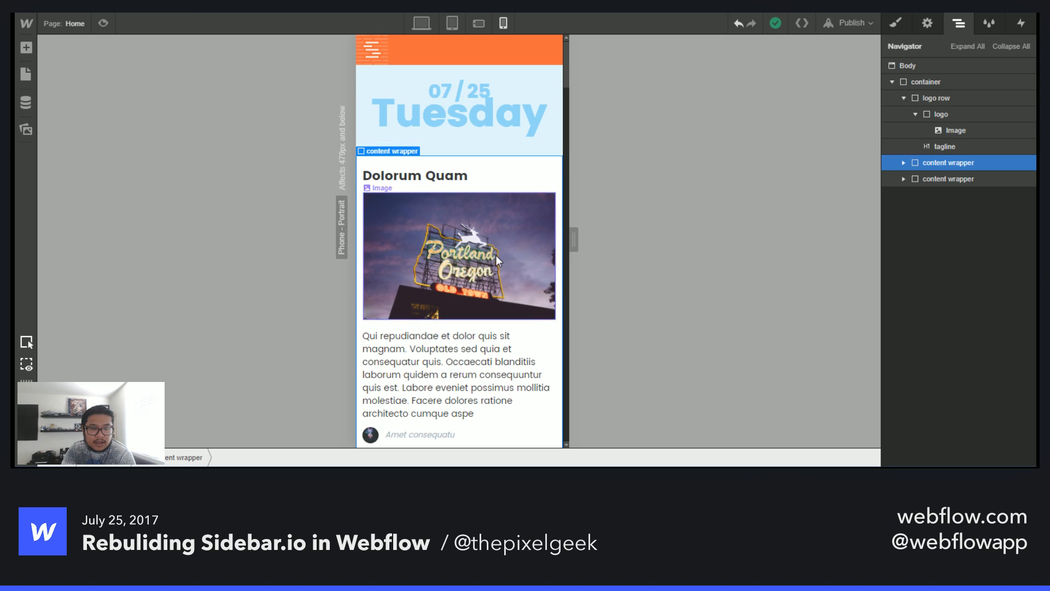
scroll(497, 257, "down", 3)
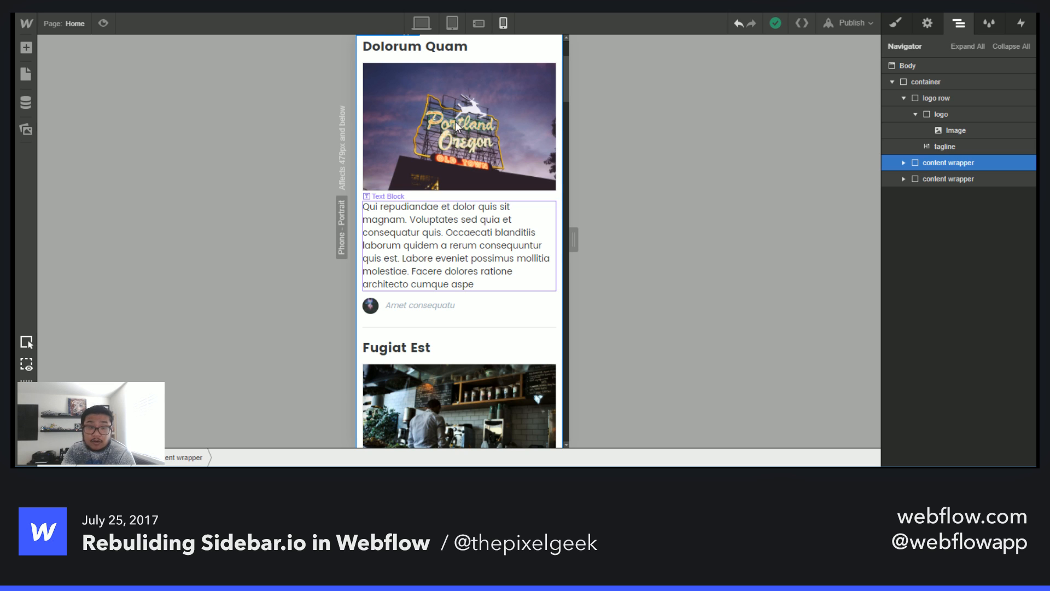
- At phone portrait, set the content wrapper's left and right padding to 0
left_click(485, 123)
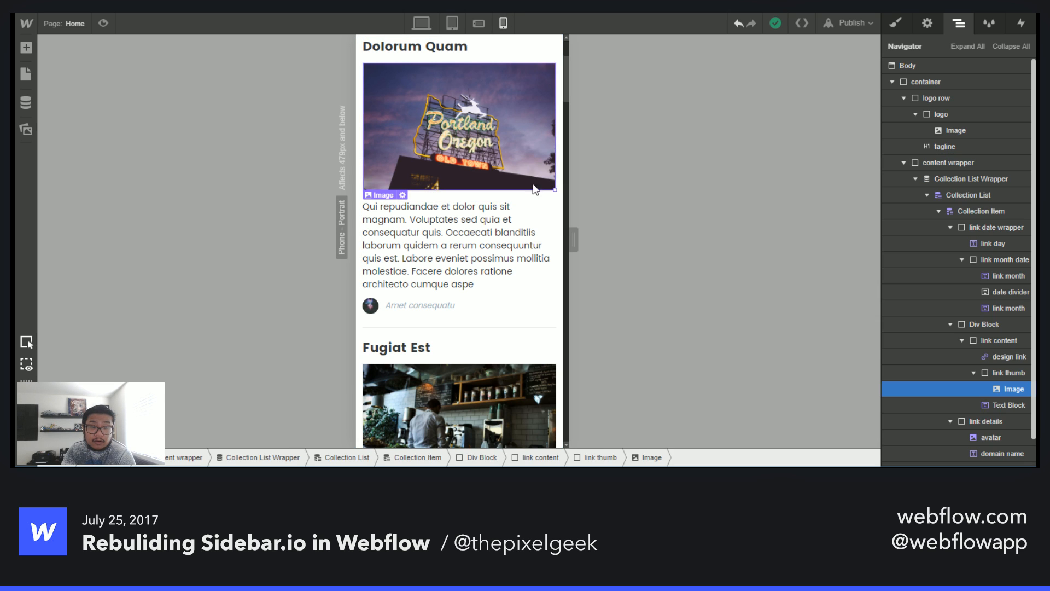
left_click(560, 217)
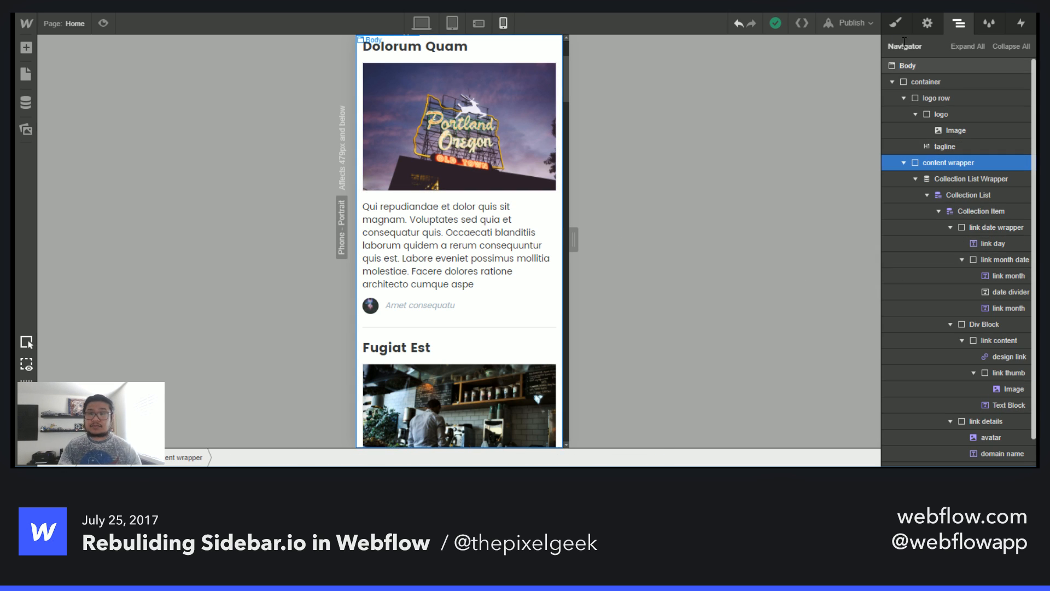
left_click(892, 25)
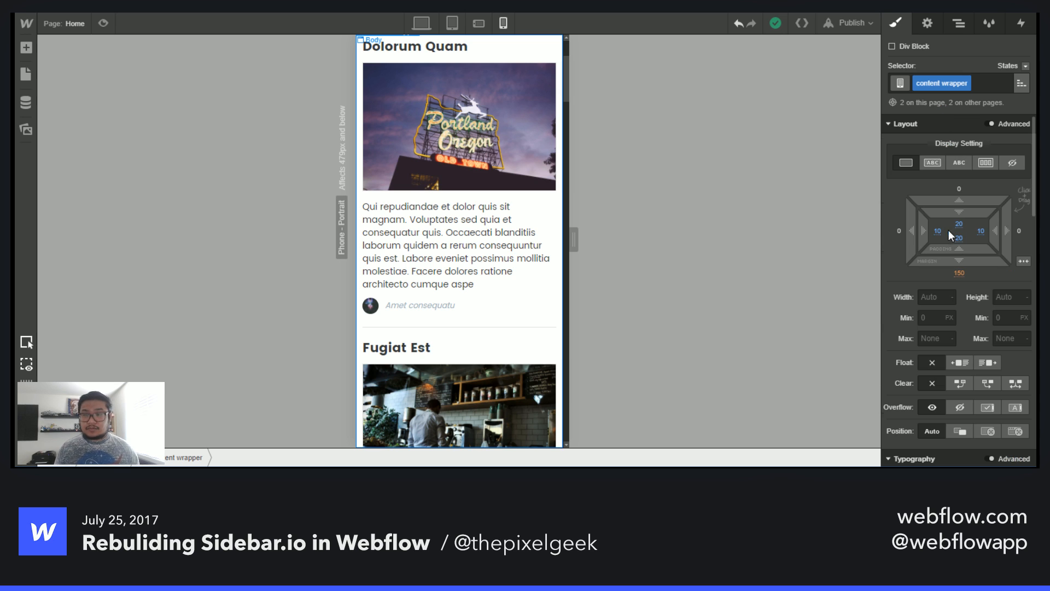
left_click(983, 228)
type("0")
key("Return")
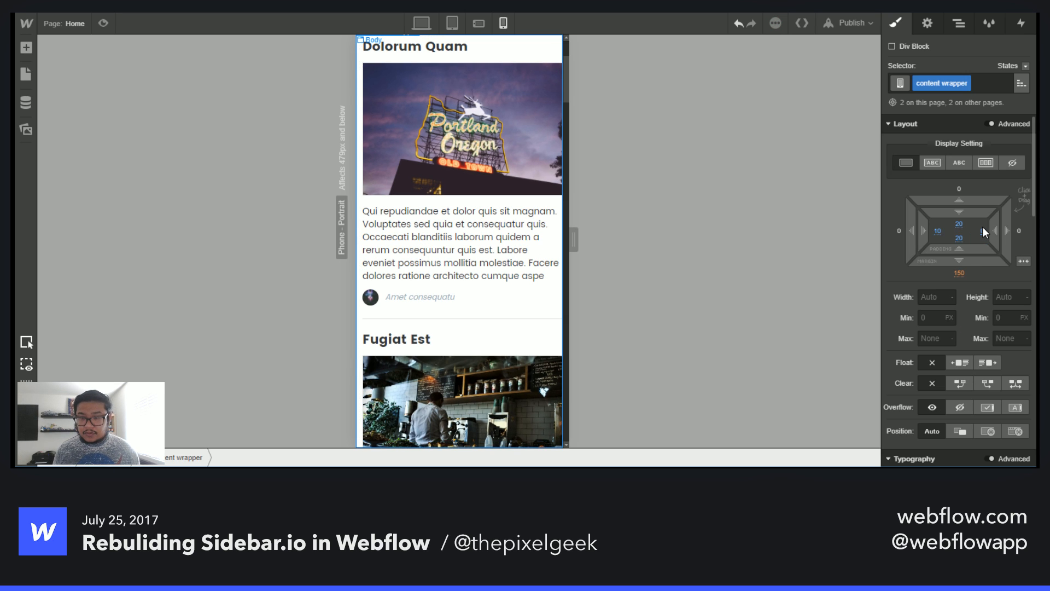
left_click(936, 231)
type("0")
key("Return")
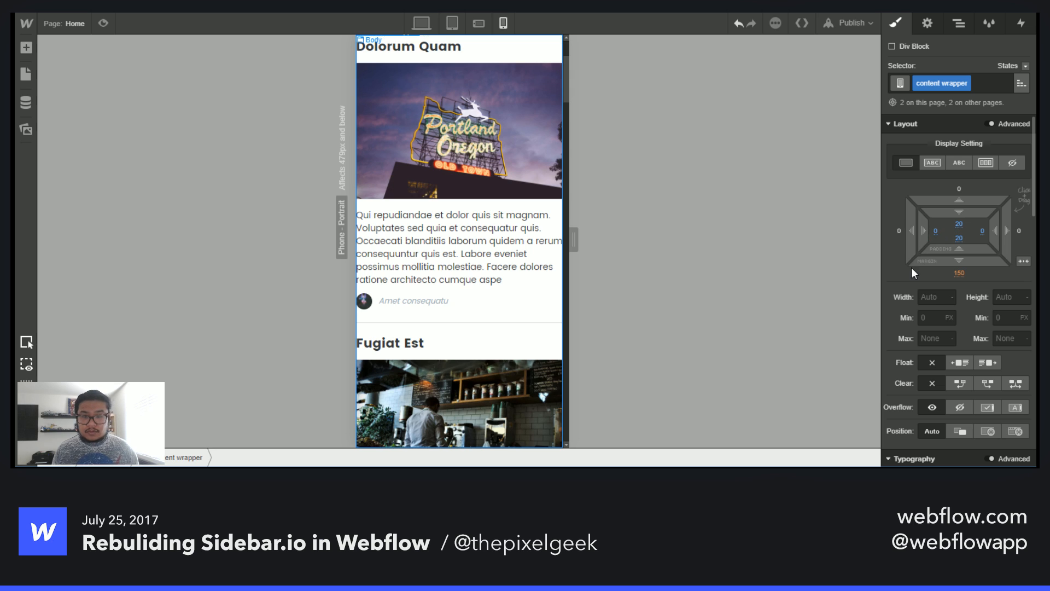
- Set the design link's left margin to 10 px
scroll(459, 145, "up", 3)
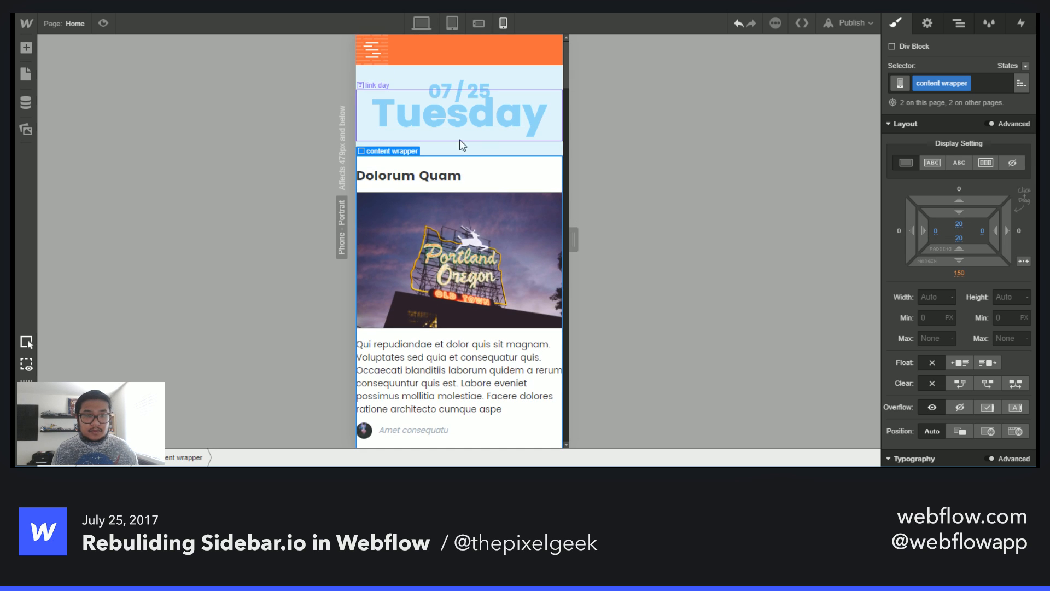
left_click(432, 177)
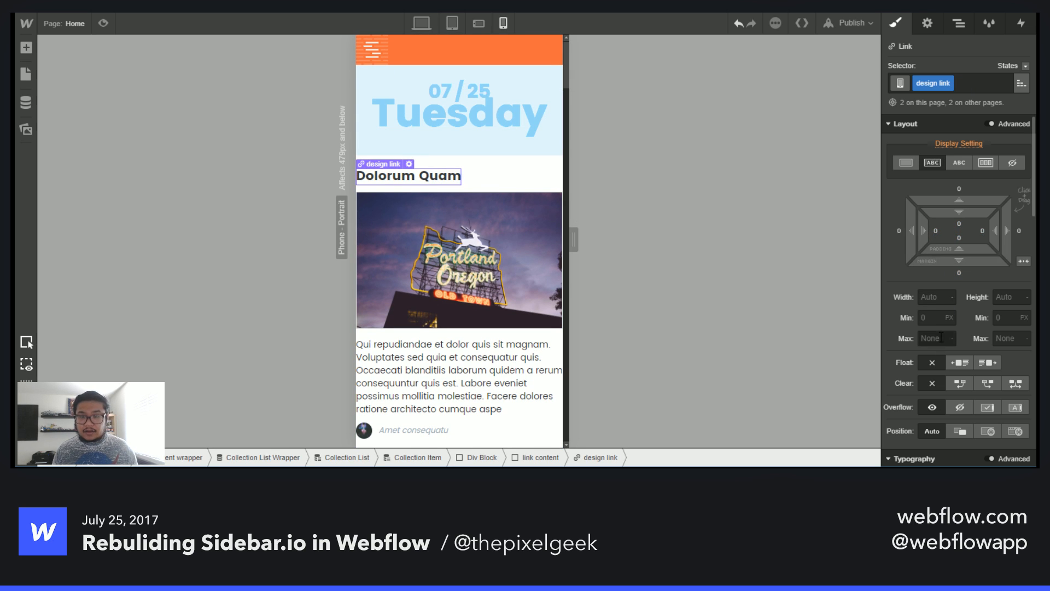
left_click(901, 229)
type("10")
key("Return")
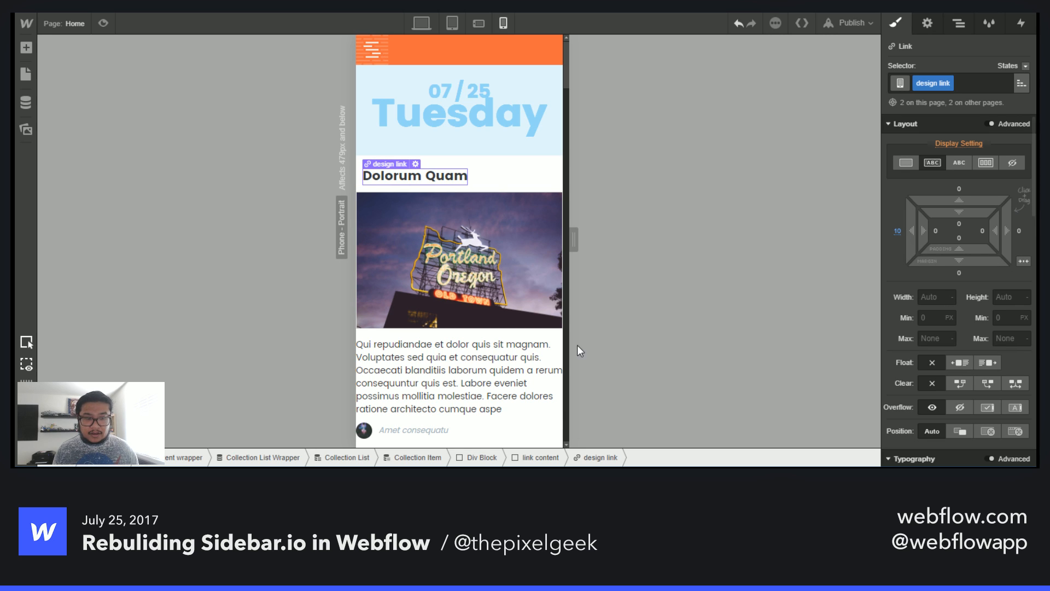
- Give the text block and the link details 10 px left and right padding
left_click(899, 229, "alt")
left_click_drag(923, 231, 946, 236)
left_click(484, 366)
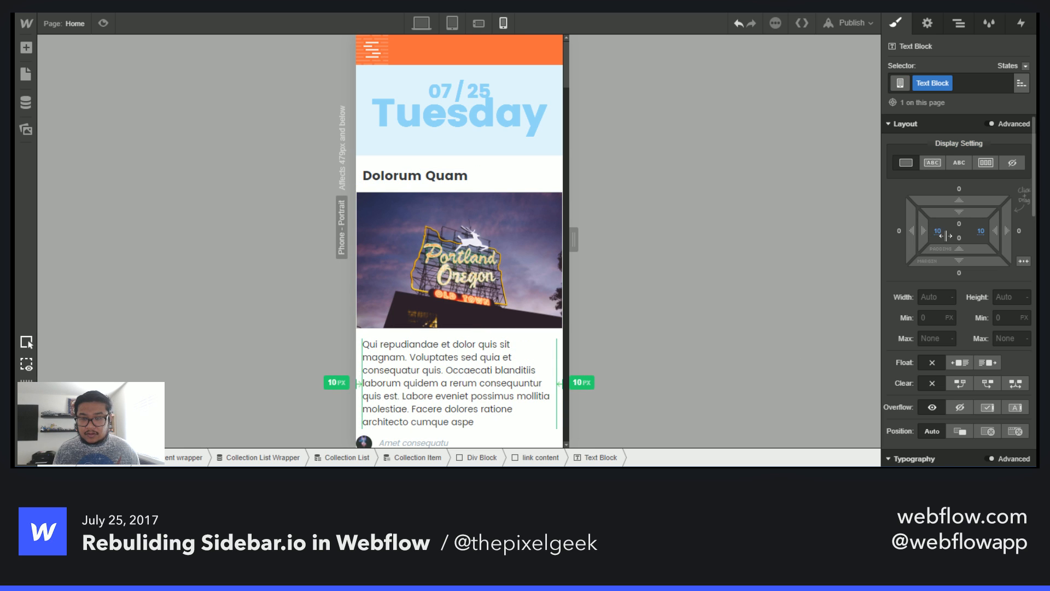
scroll(479, 366, "down", 4)
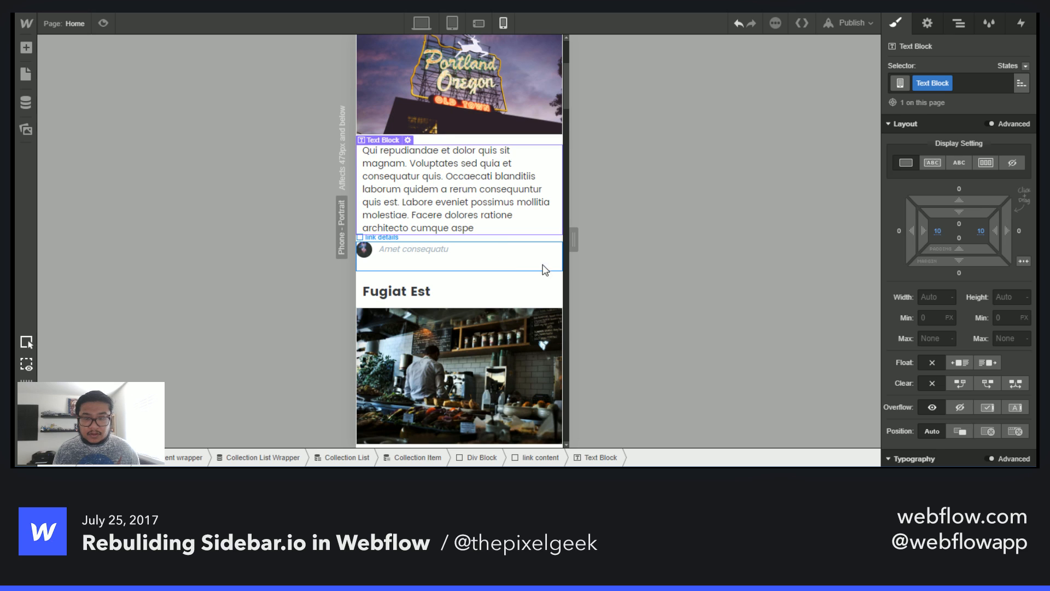
left_click(546, 269)
left_click_drag(931, 336, 945, 327)
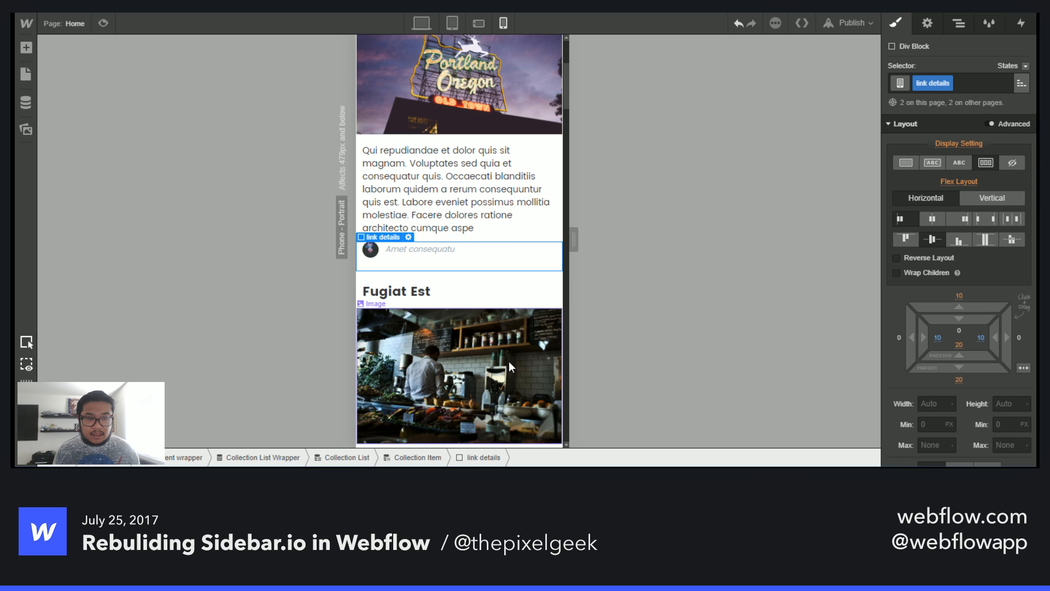
- Remove the link thumb's border at phone portrait
scroll(509, 328, "up", 4)
left_click(552, 273)
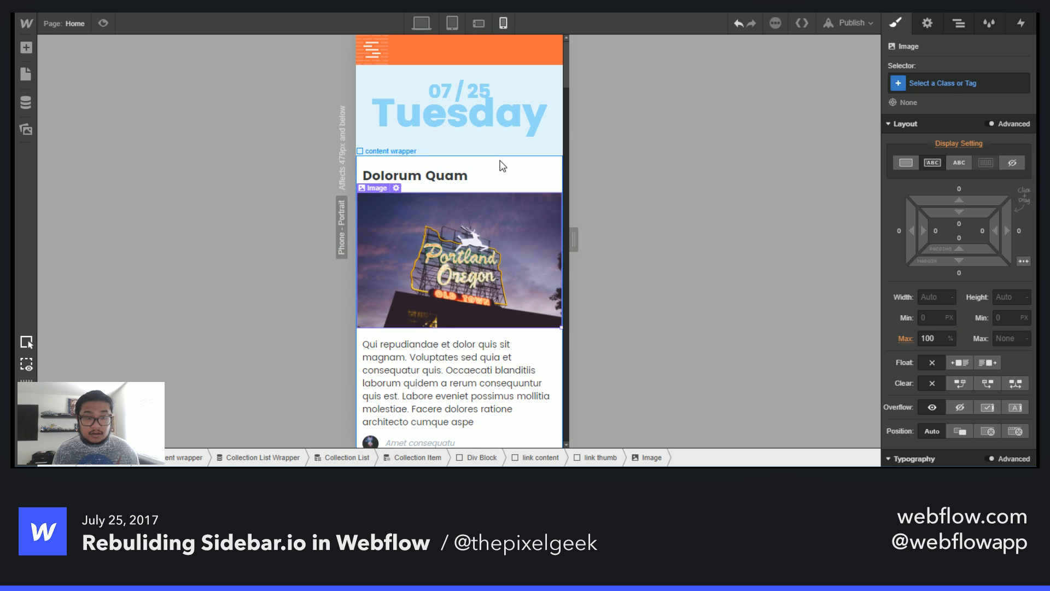
scroll(976, 305, "down", 5)
key("Up")
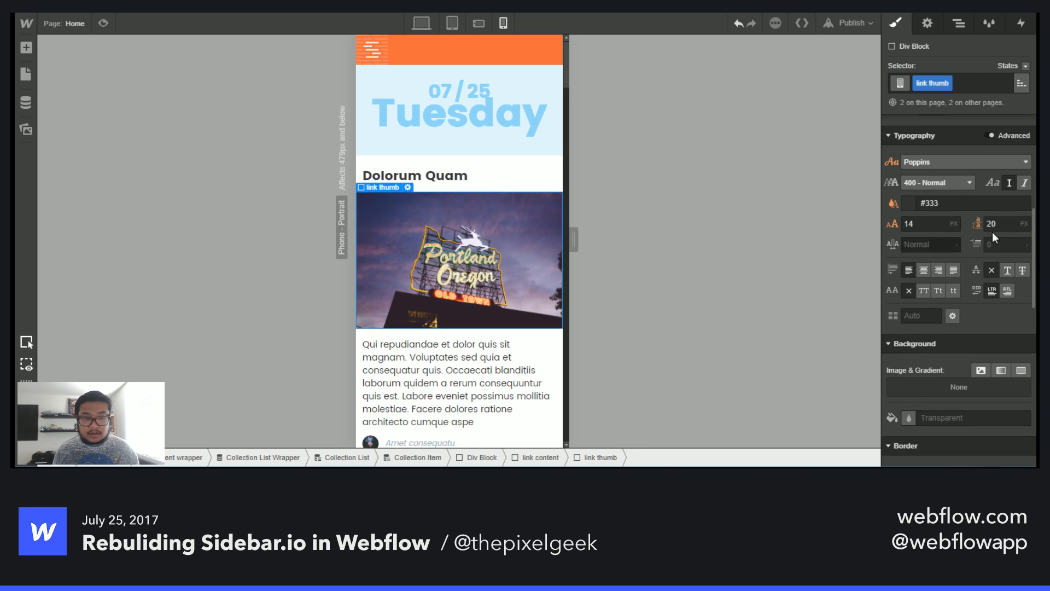
scroll(992, 324, "down", 5)
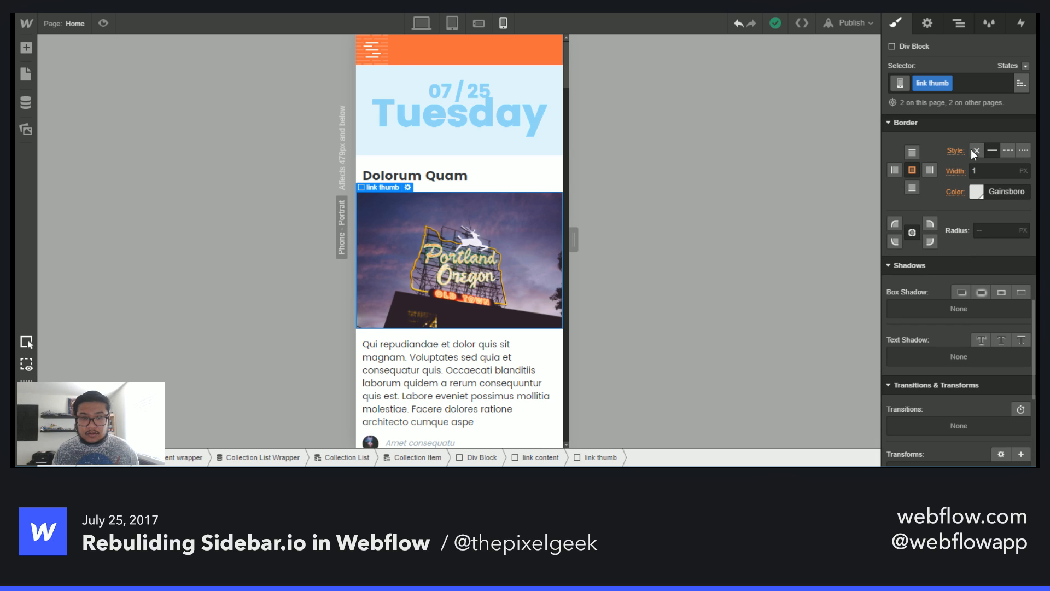
left_click(971, 150)
left_click(498, 386)
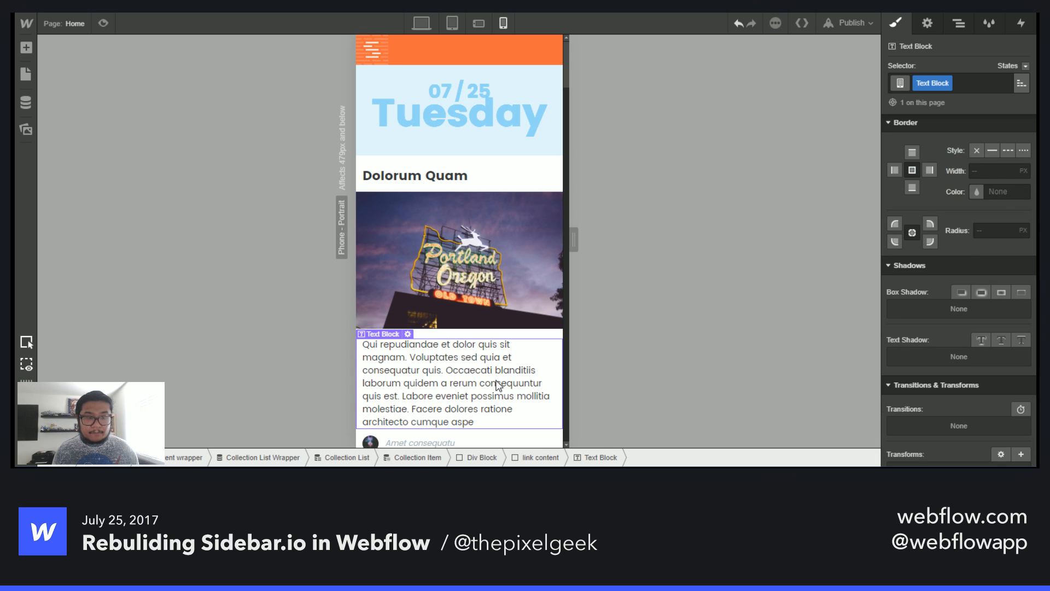
scroll(498, 386, "down", 10)
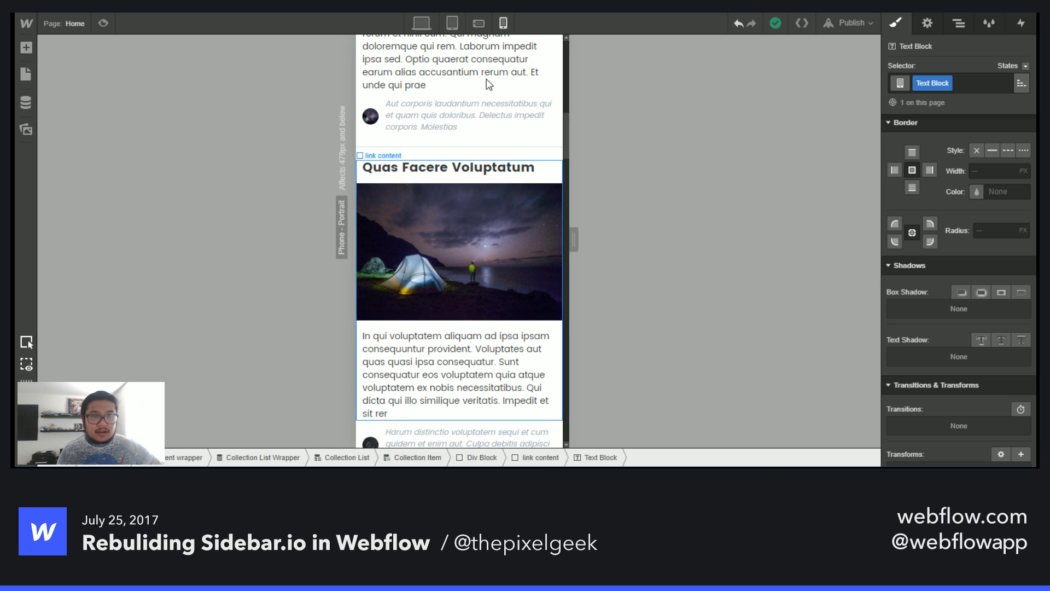
- Publish the site to sidebar-demo.webflow.io and open the published page
left_click(452, 23)
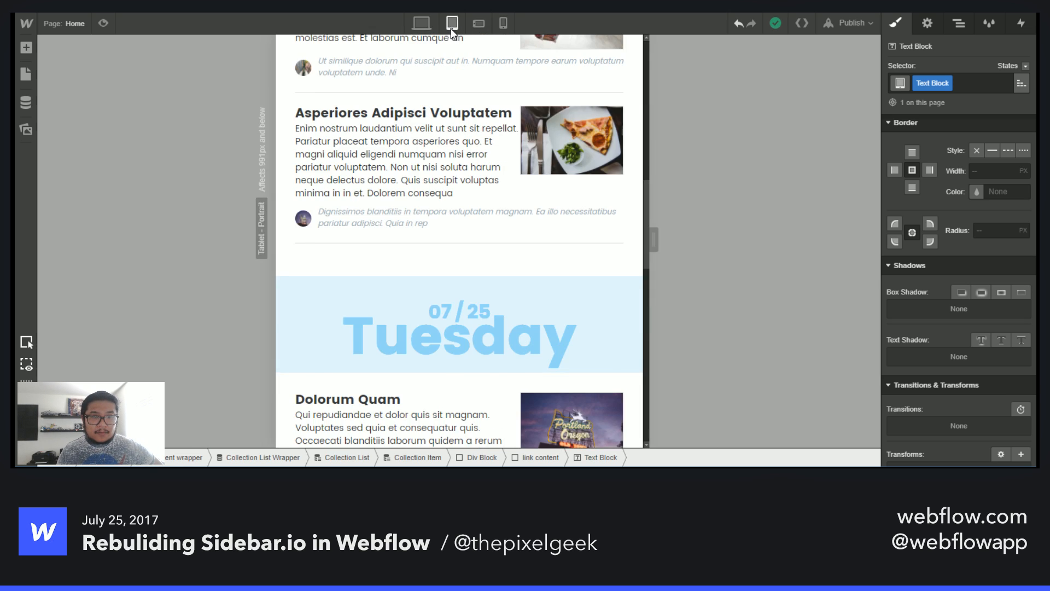
left_click(422, 24)
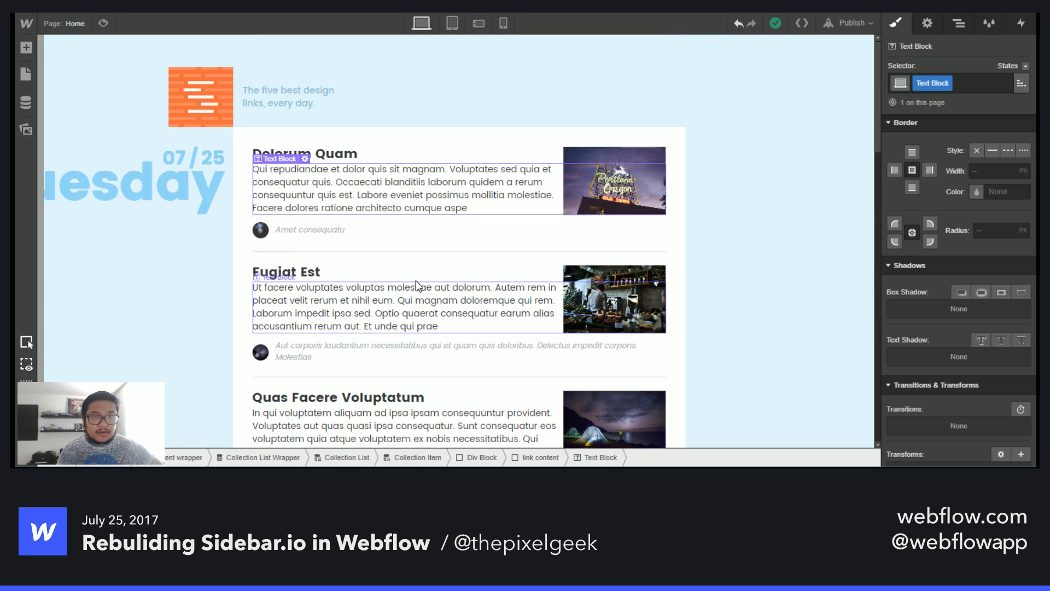
left_click(846, 28)
left_click(735, 142)
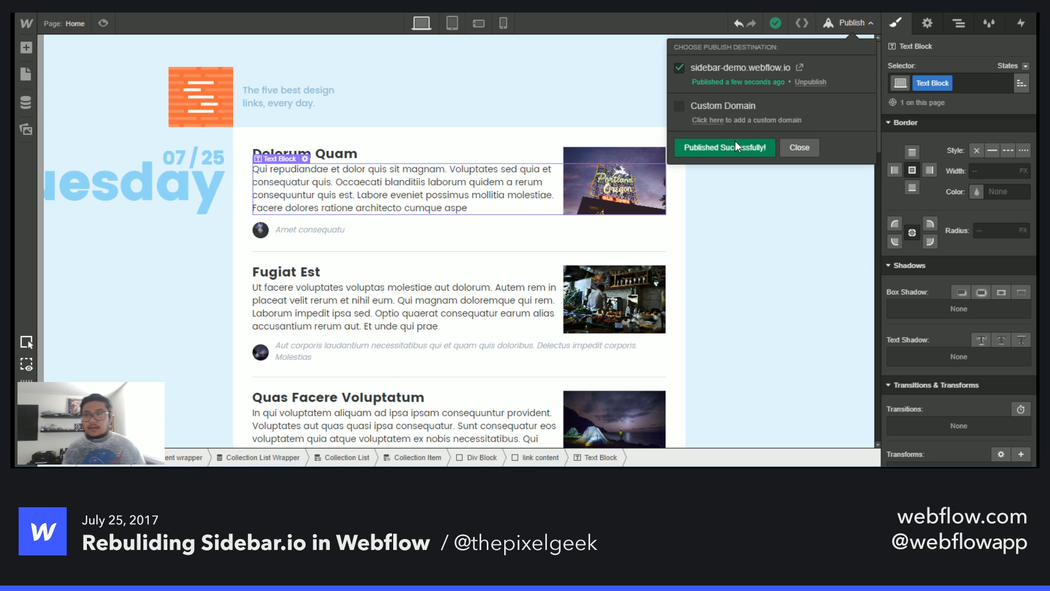
left_click(800, 68)
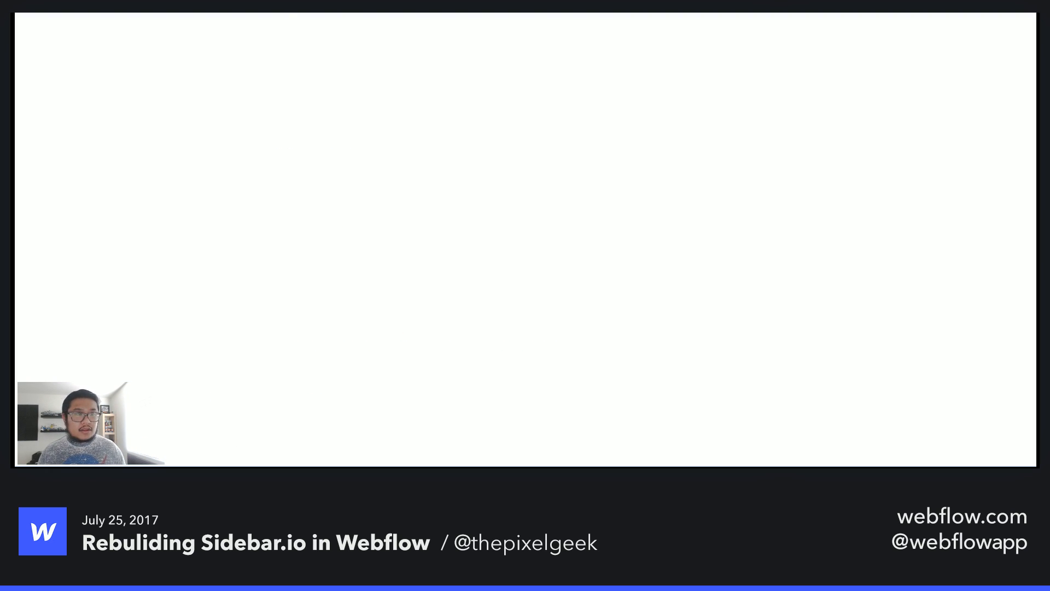
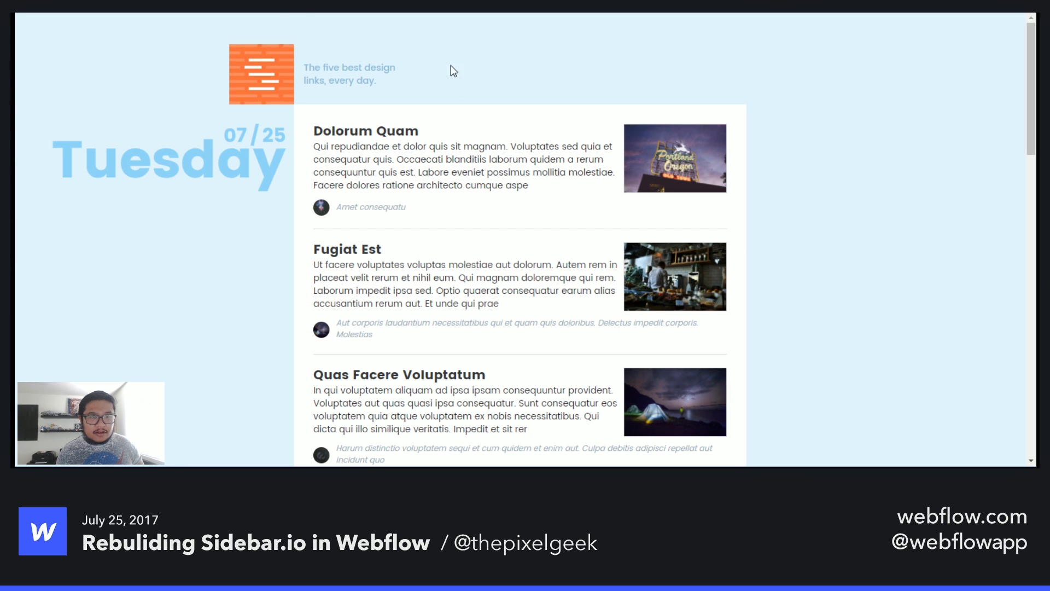
- Preview the published Home page in a phone-width responsive view, scrolling through the post list
right_click(593, 60)
left_click(650, 235)
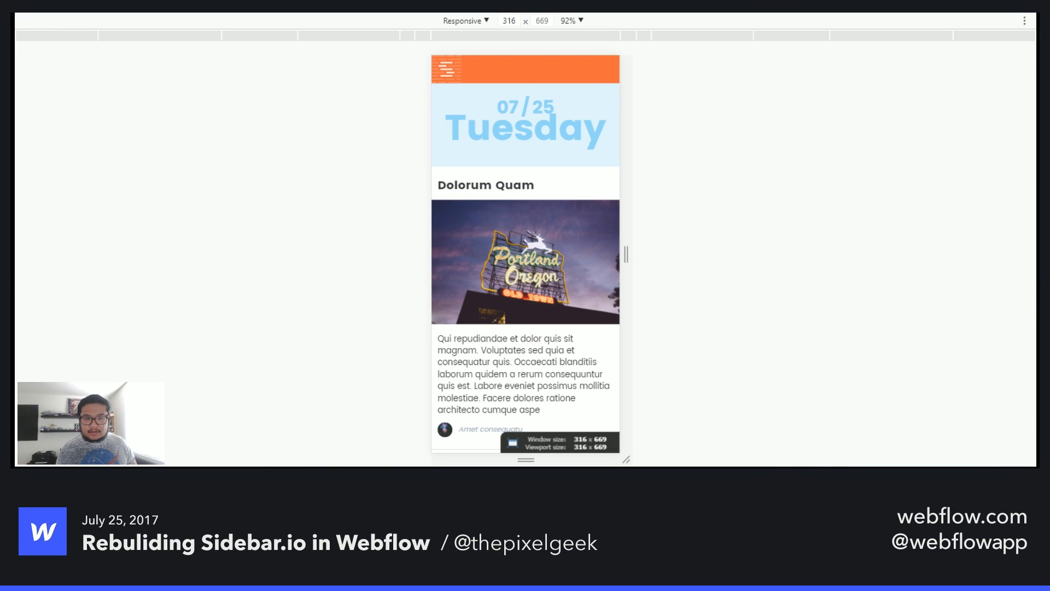
scroll(544, 339, "down", 5)
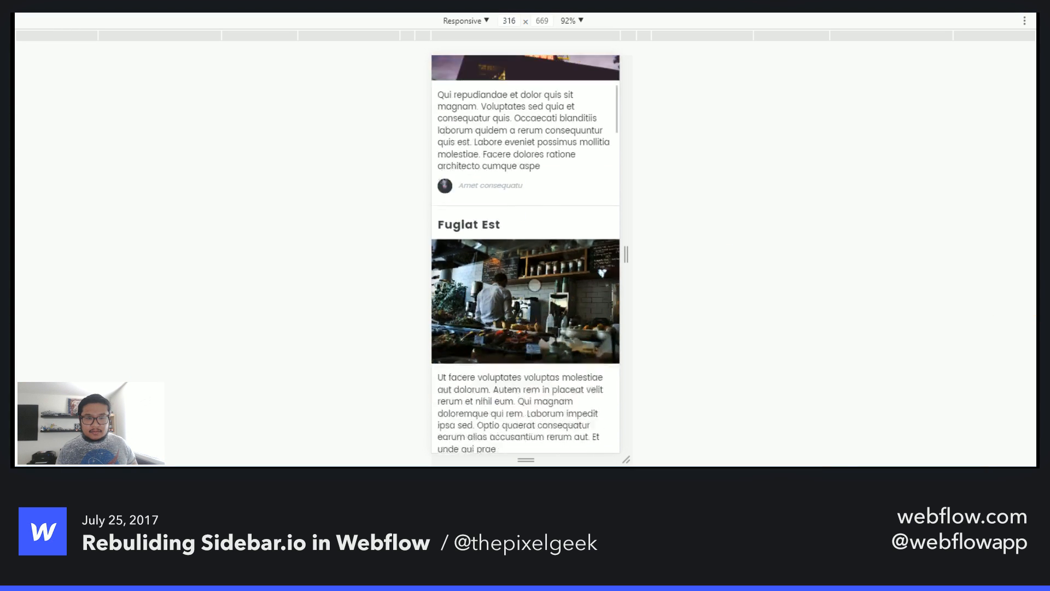
scroll(534, 285, "down", 10)
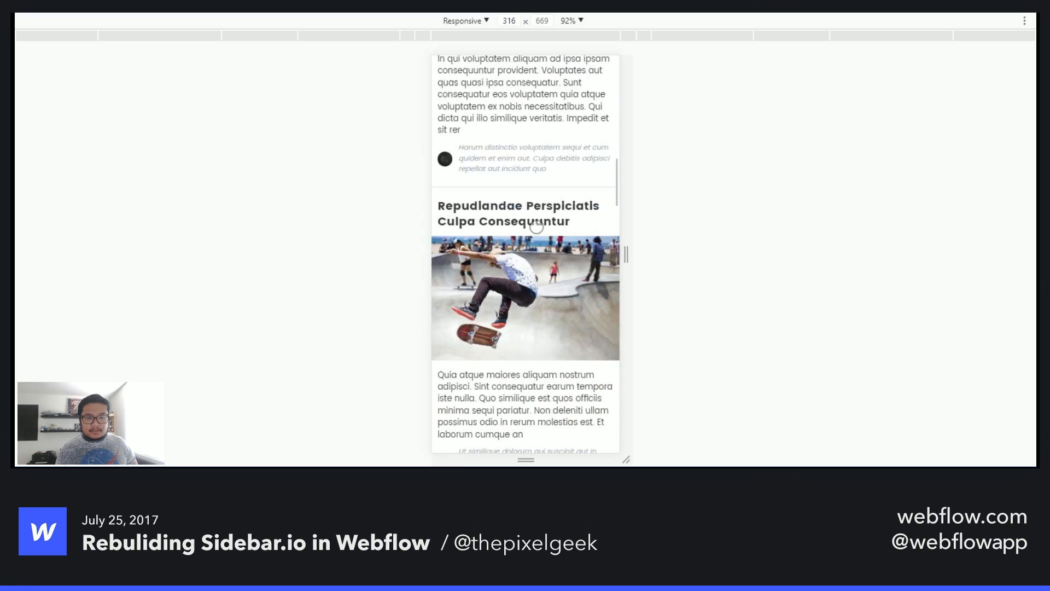
left_click_drag(540, 361, 537, 143)
left_click_drag(529, 383, 530, 167)
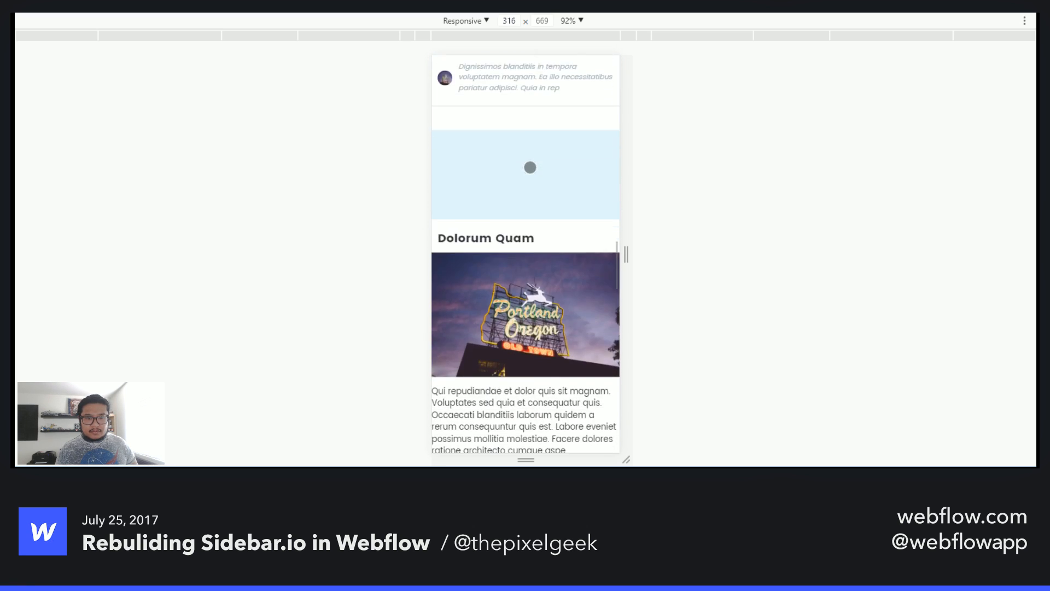
left_click_drag(529, 352, 530, 153)
left_click_drag(530, 389, 547, 319)
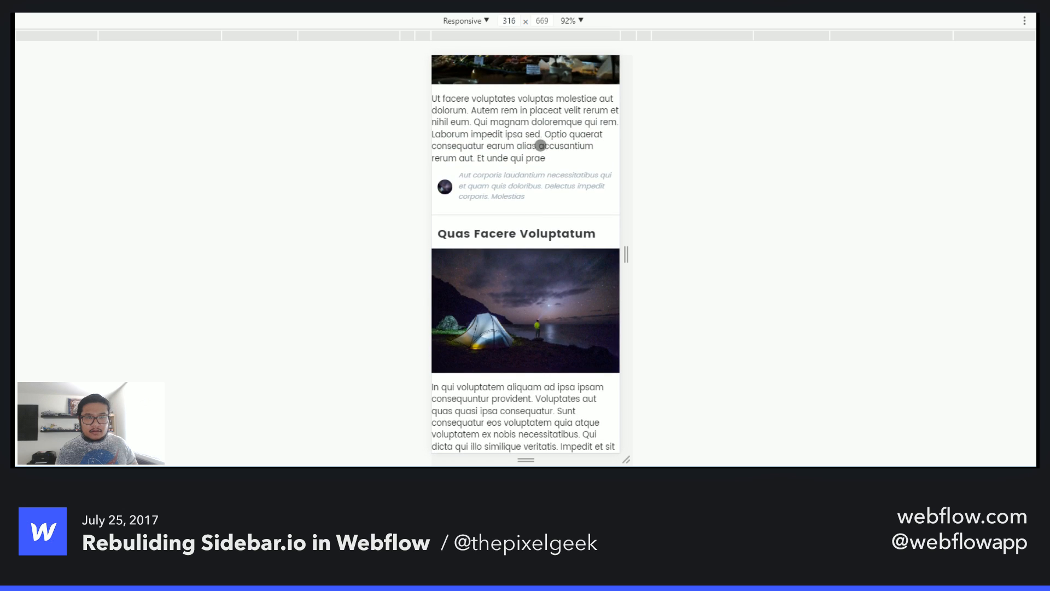
left_click_drag(541, 144, 548, 311)
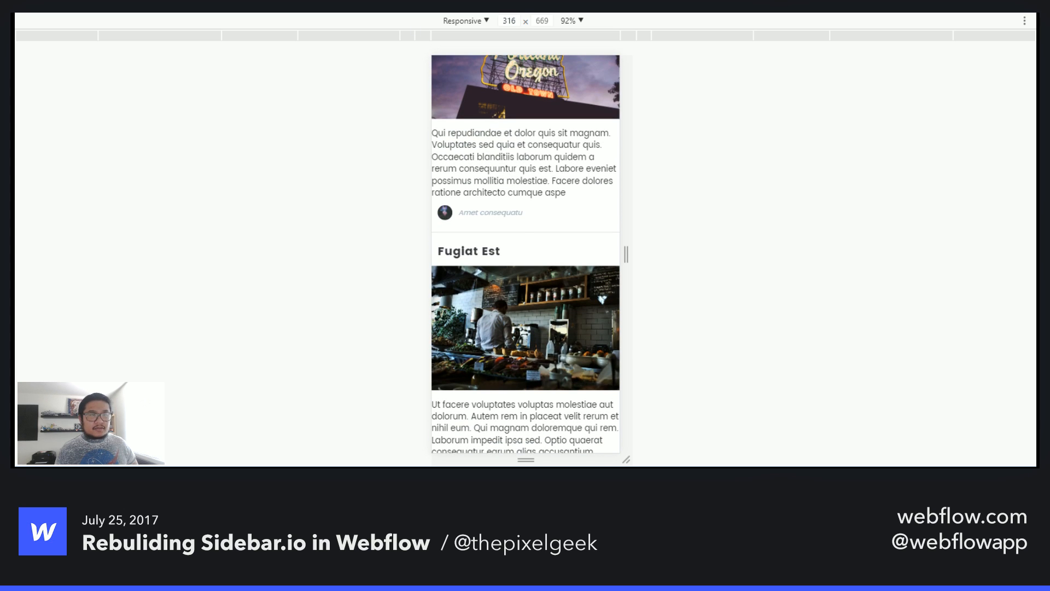
- Inspect the Home page's content wrappers and their nesting in the Navigator
left_click(167, 16)
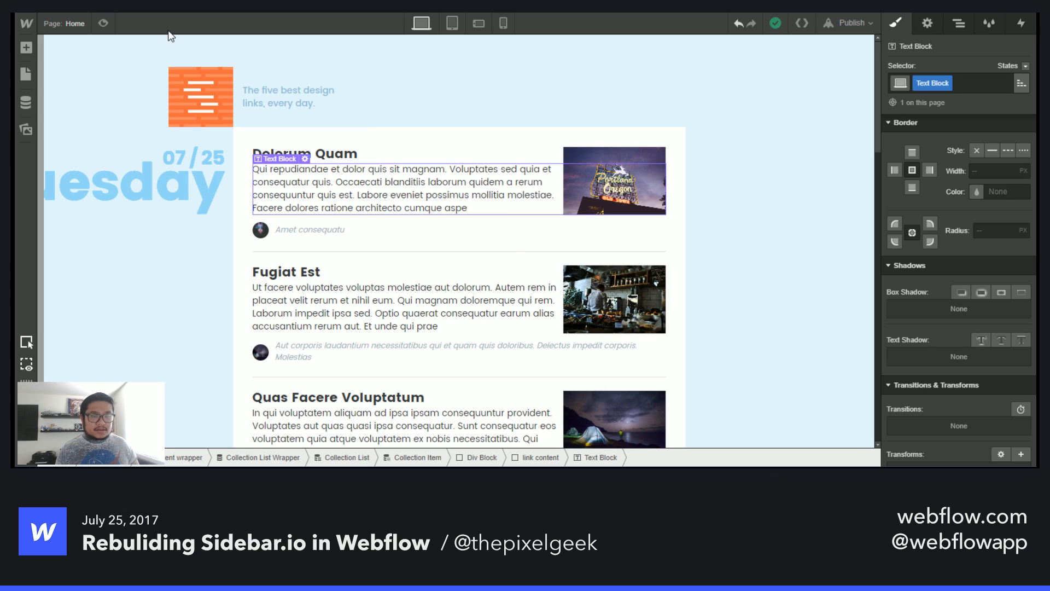
left_click(513, 158)
left_click(958, 23)
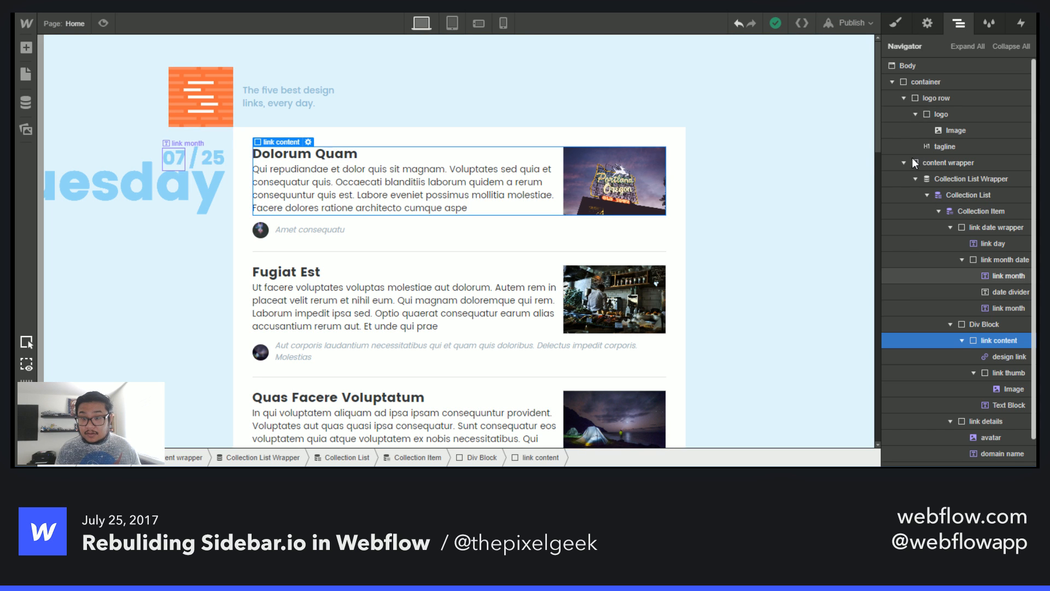
left_click(901, 163)
left_click(938, 178)
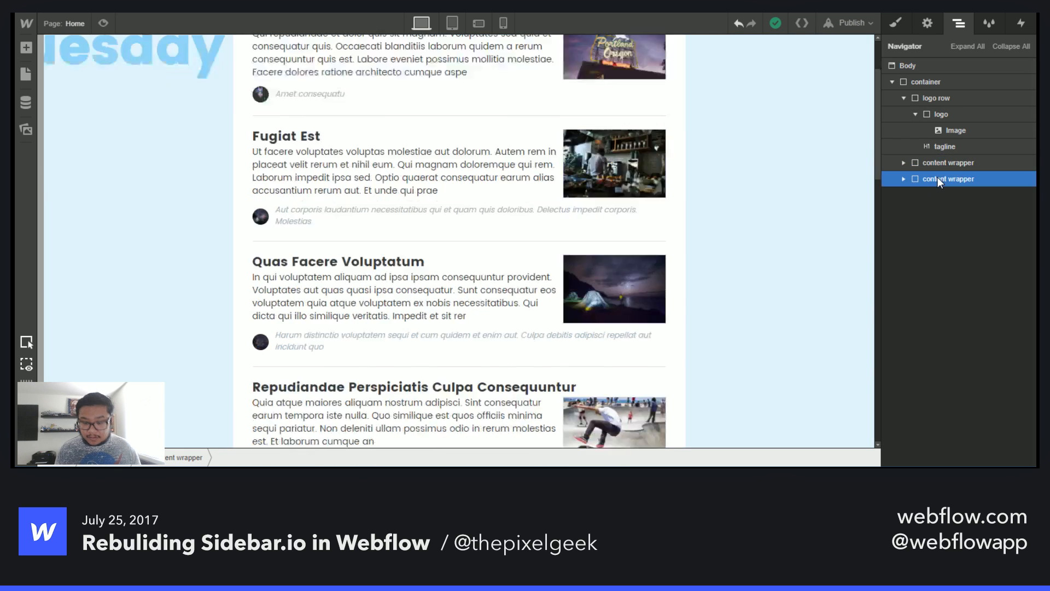
key("Up")
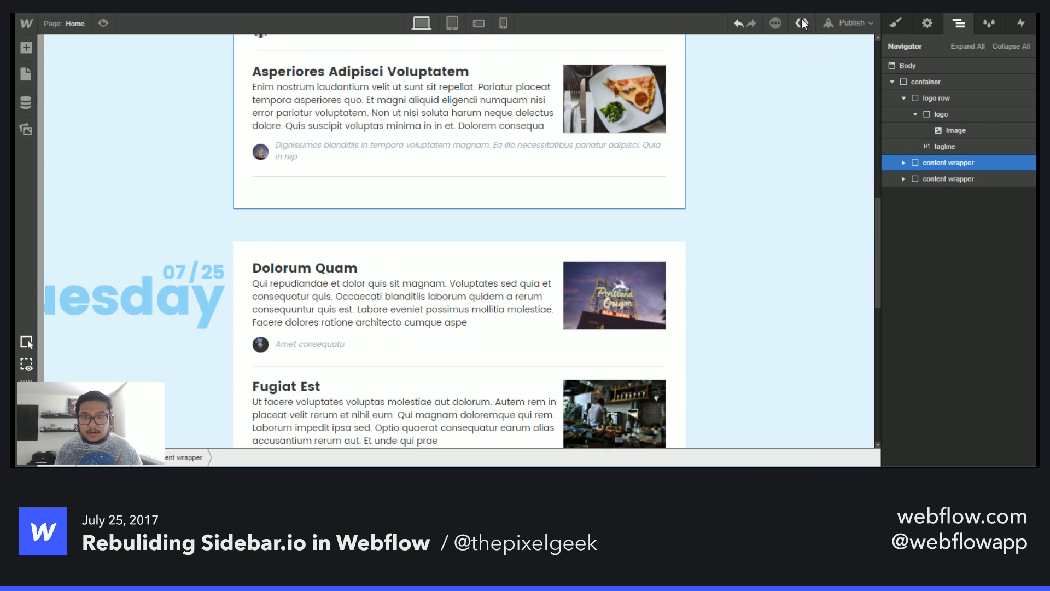
- Republish the site and scroll through the published page at phone width
left_click(848, 23)
left_click(746, 145)
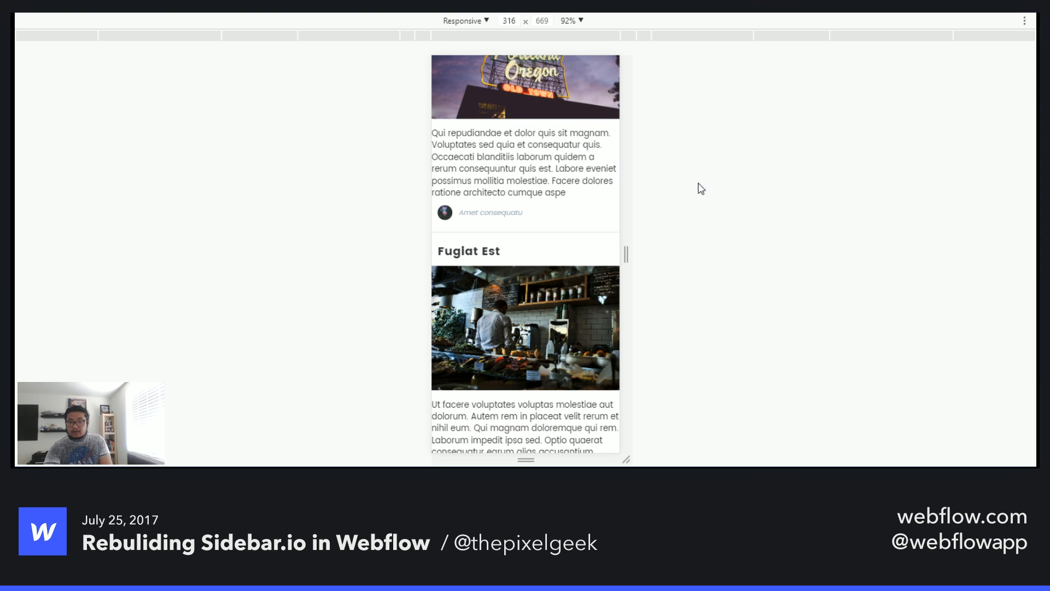
scroll(517, 131, "up", 3)
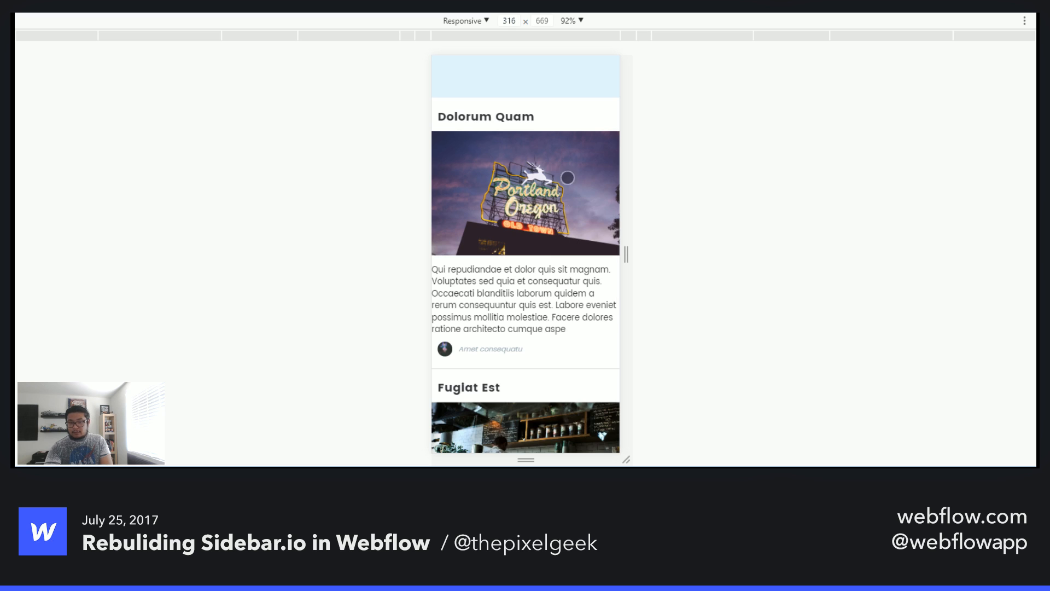
scroll(568, 179, "up", 10)
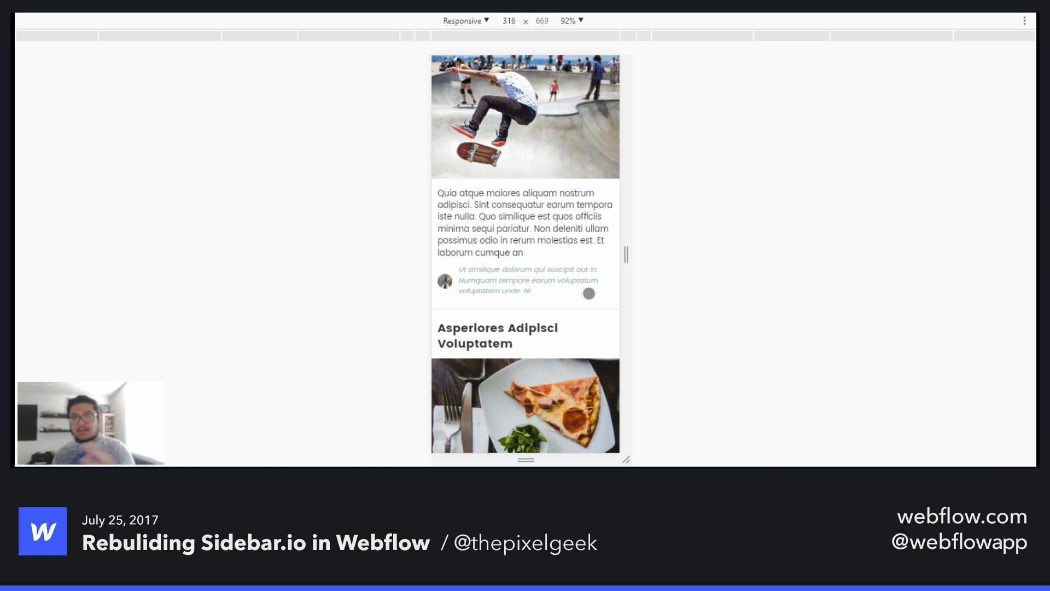
scroll(546, 145, "down", 8)
scroll(564, 296, "up", 10)
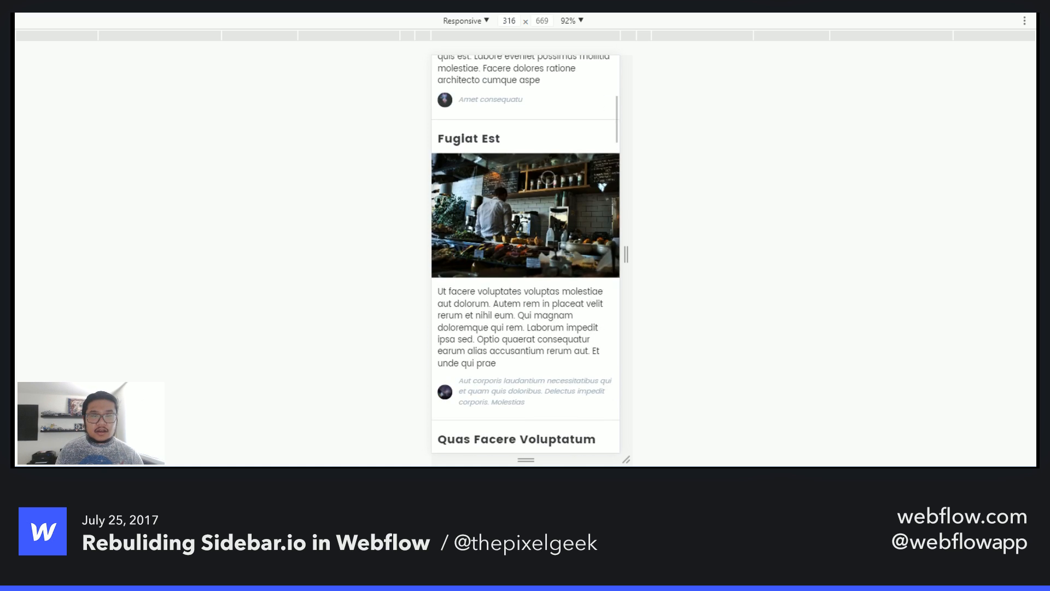
scroll(564, 295, "up", 2)
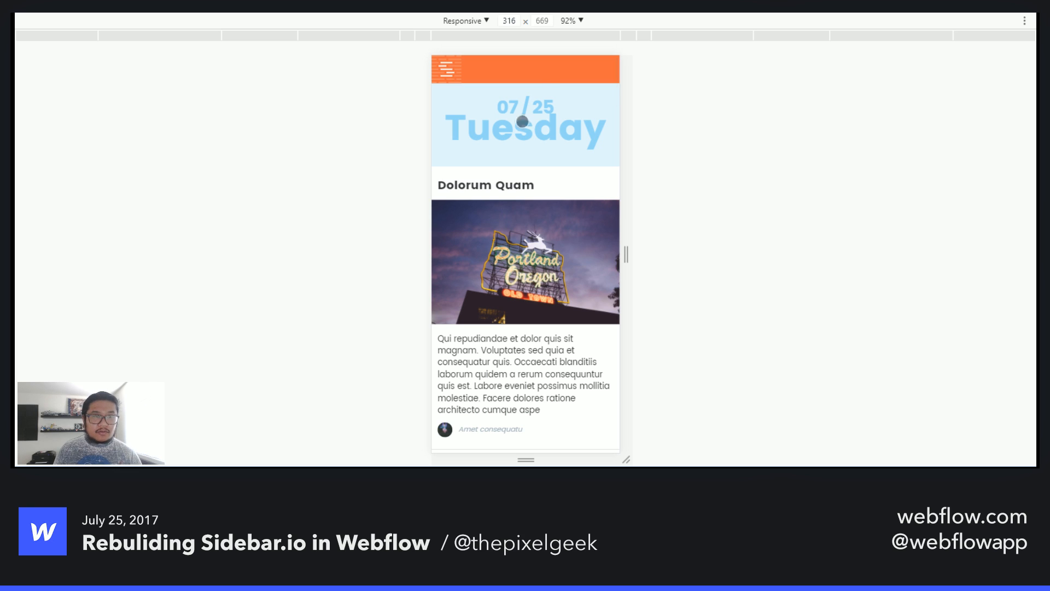
- Compare the original Sidebar.io site at the same phone width, checking the device presets list
key("ctrl+Tab")
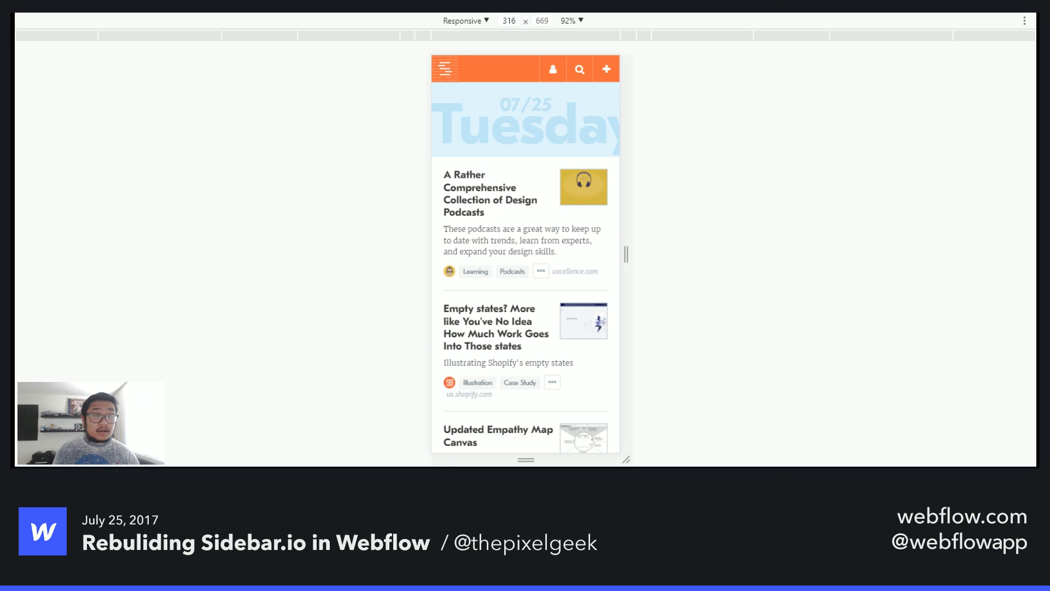
key("ctrl+shift+Tab")
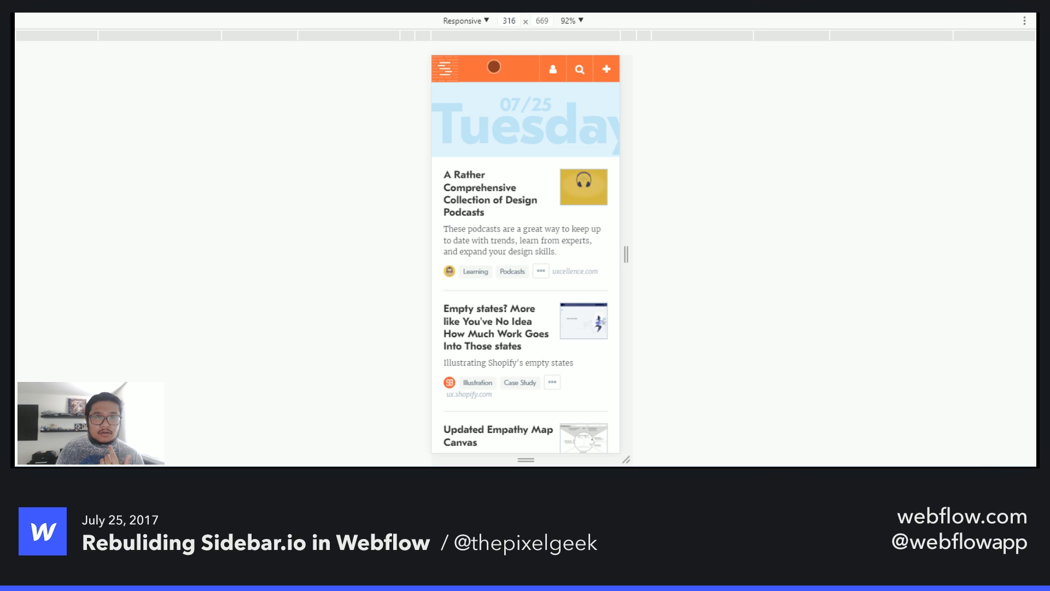
left_click(484, 23)
left_click(494, 41)
left_click(458, 20)
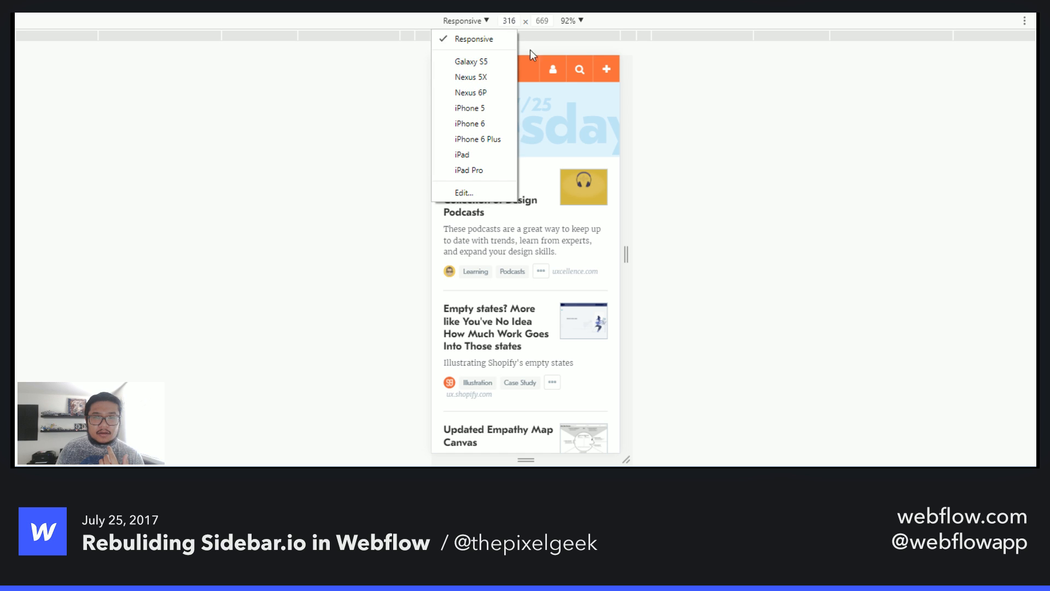
left_click(720, 136)
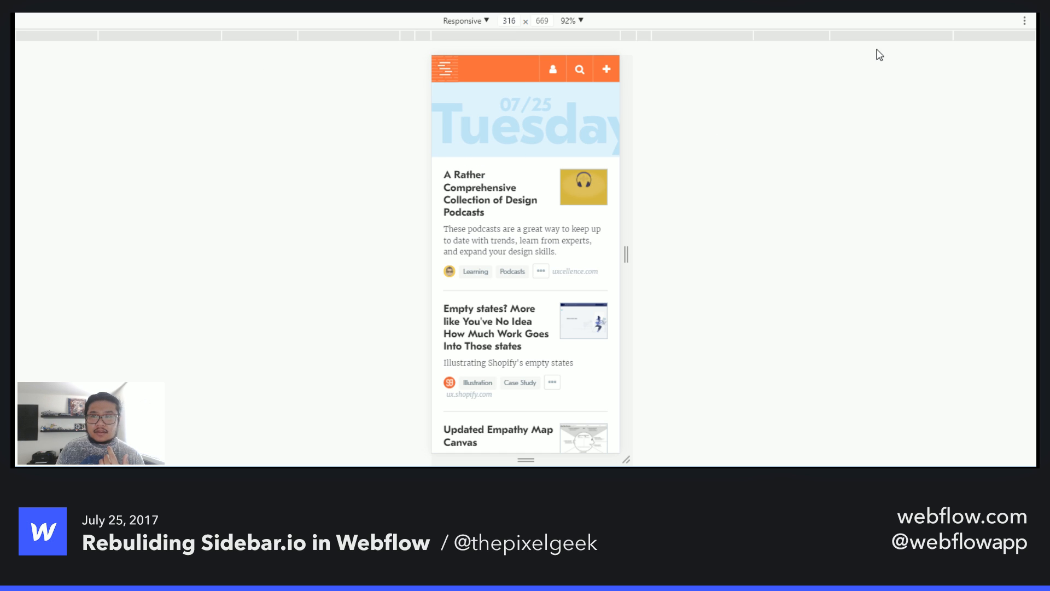
- Leave device emulation and scroll through the original Sidebar.io site at desktop width
left_click(1026, 19)
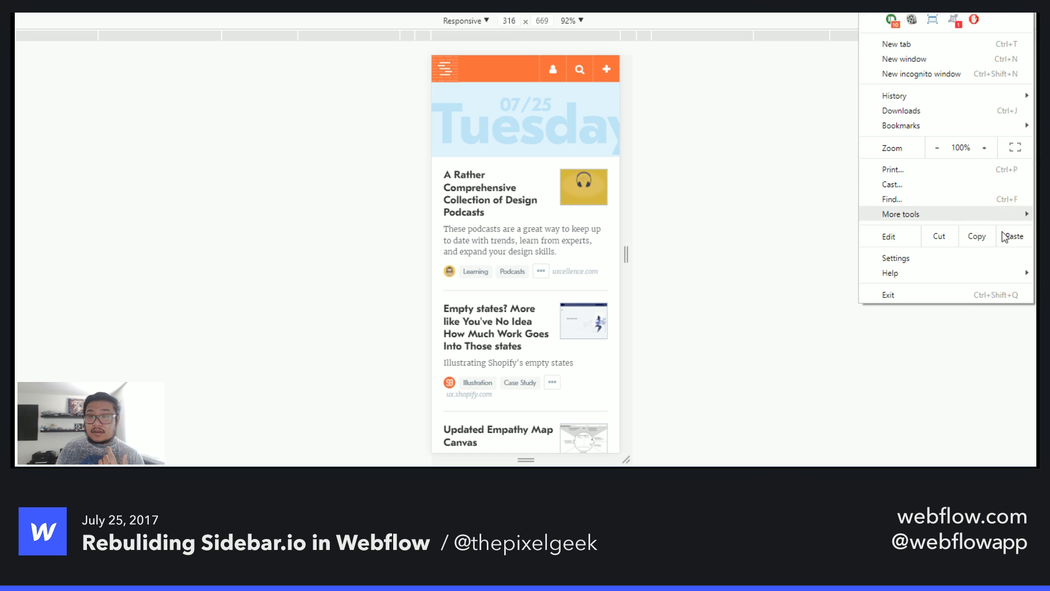
mouse_move(960, 214)
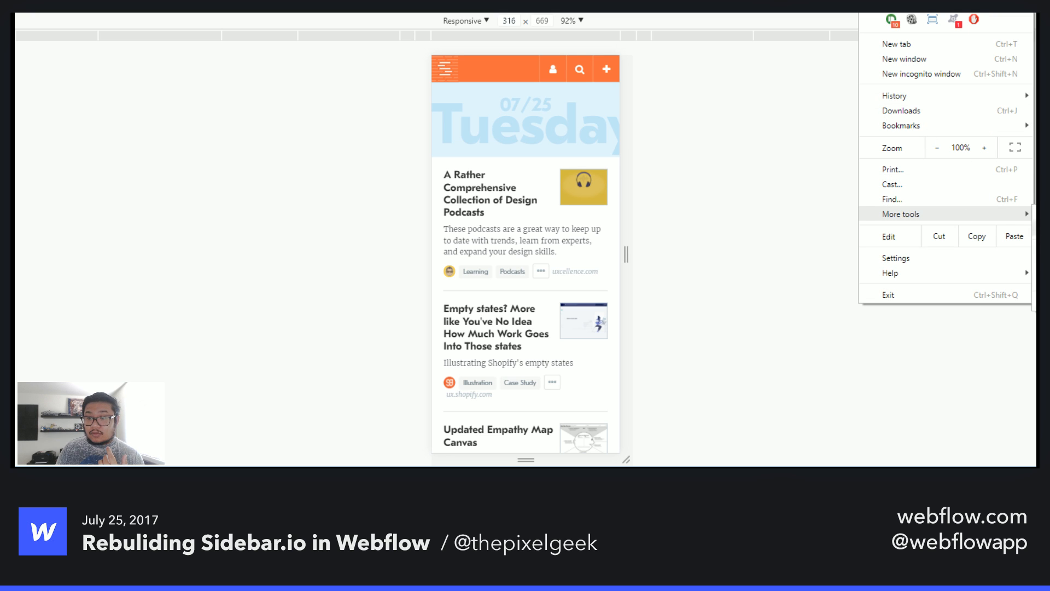
left_click(1035, 302)
key("ctrl+shift+m")
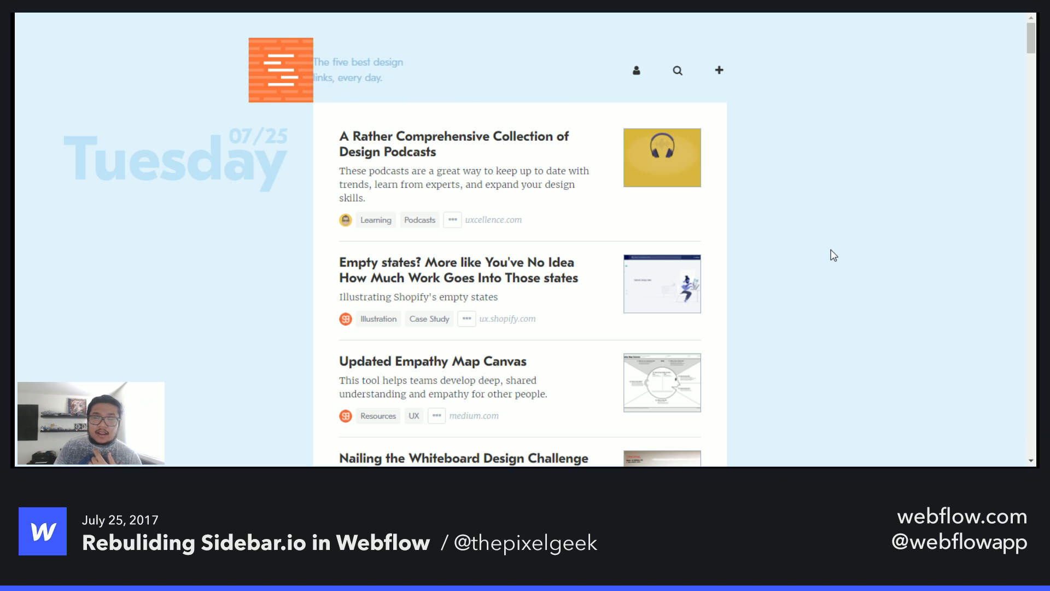
scroll(798, 304, "down", 1)
scroll(796, 300, "down", 4)
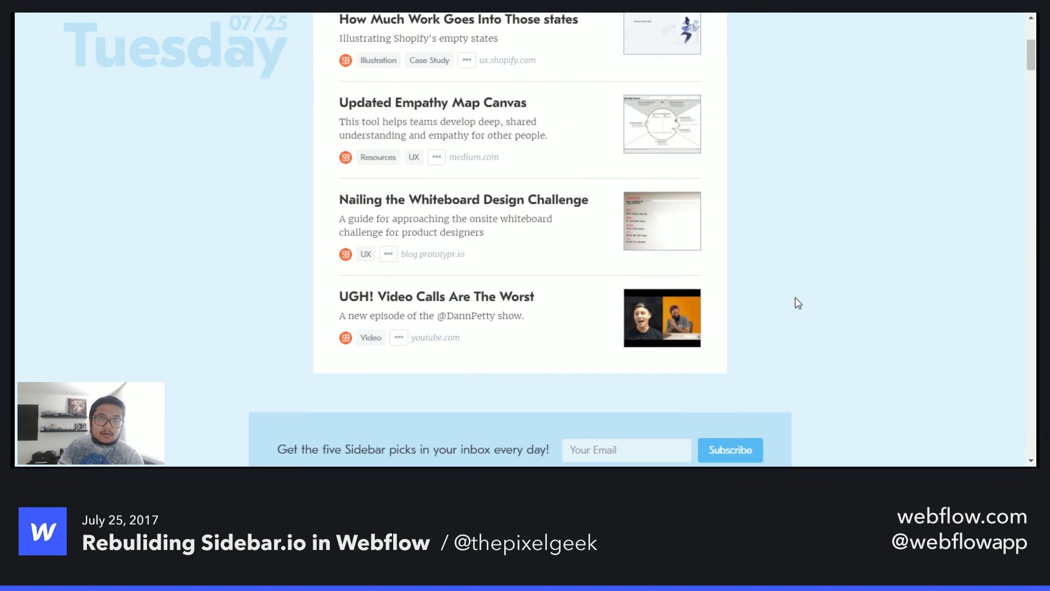
scroll(381, 339, "up", 5)
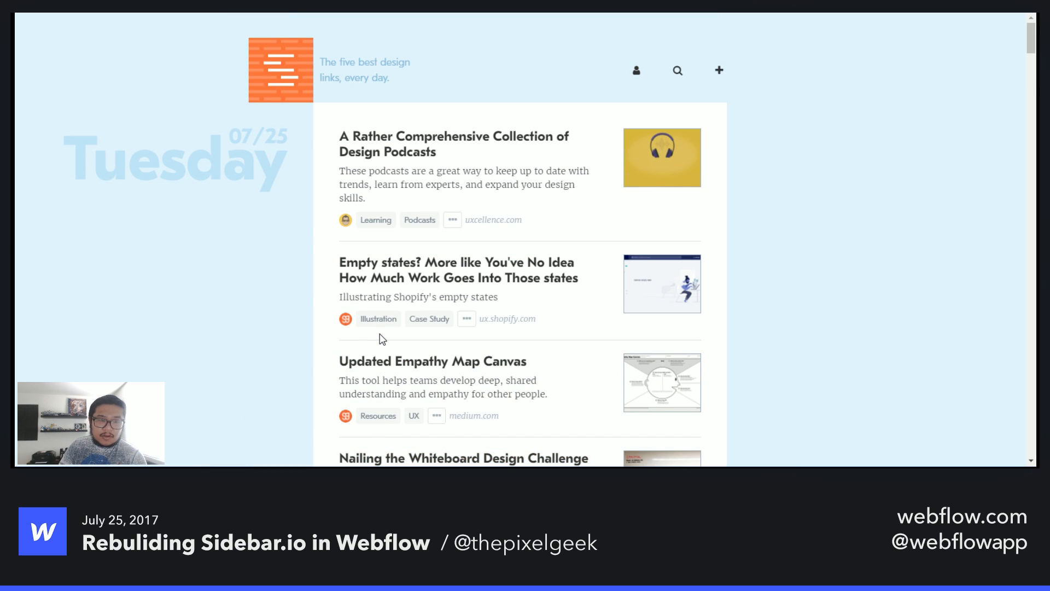
scroll(381, 339, "down", 6)
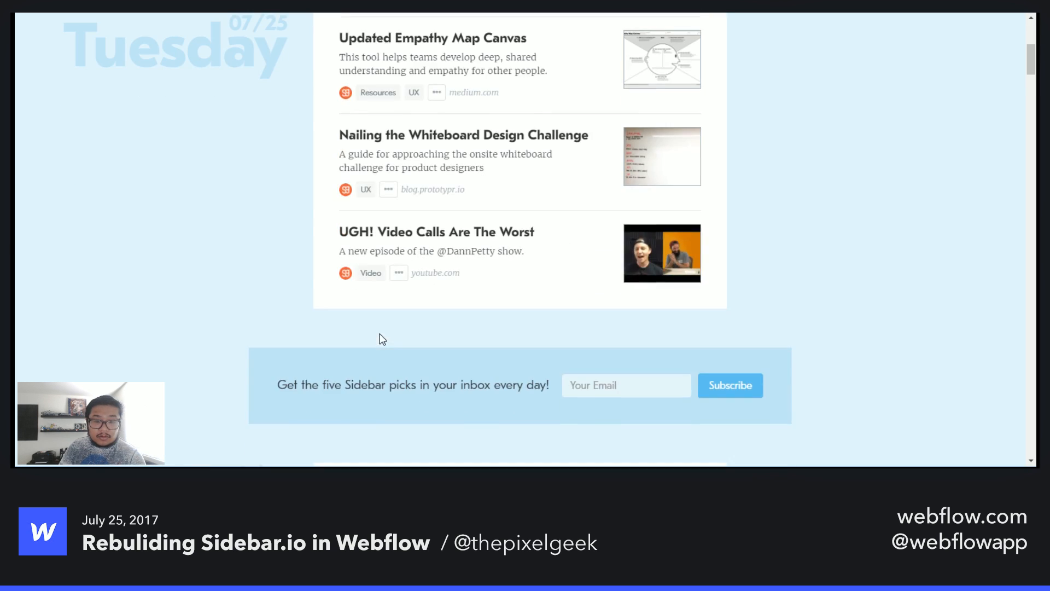
scroll(381, 339, "down", 6)
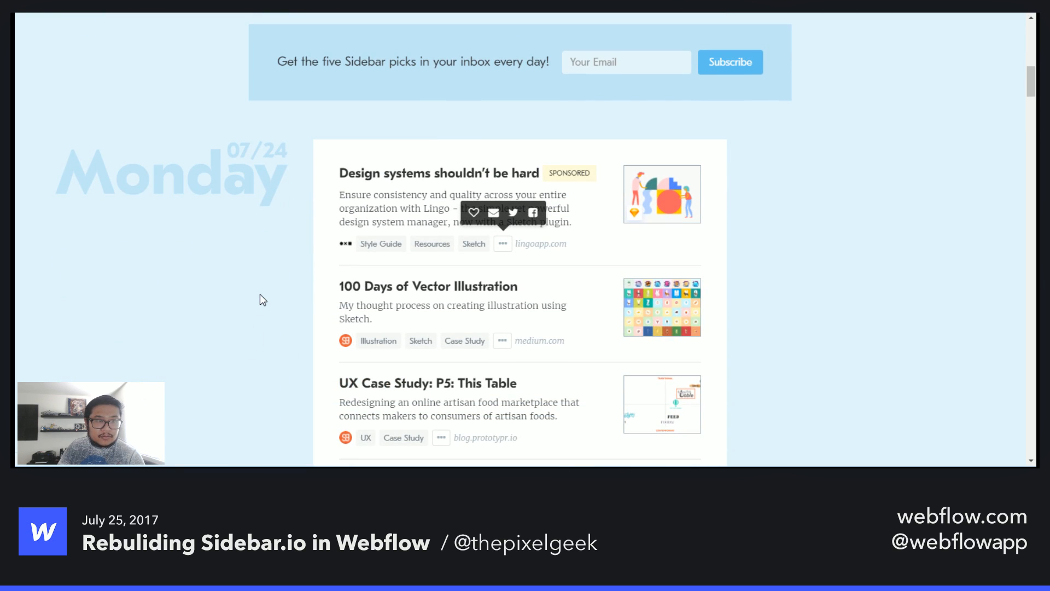
scroll(260, 296, "down", 6)
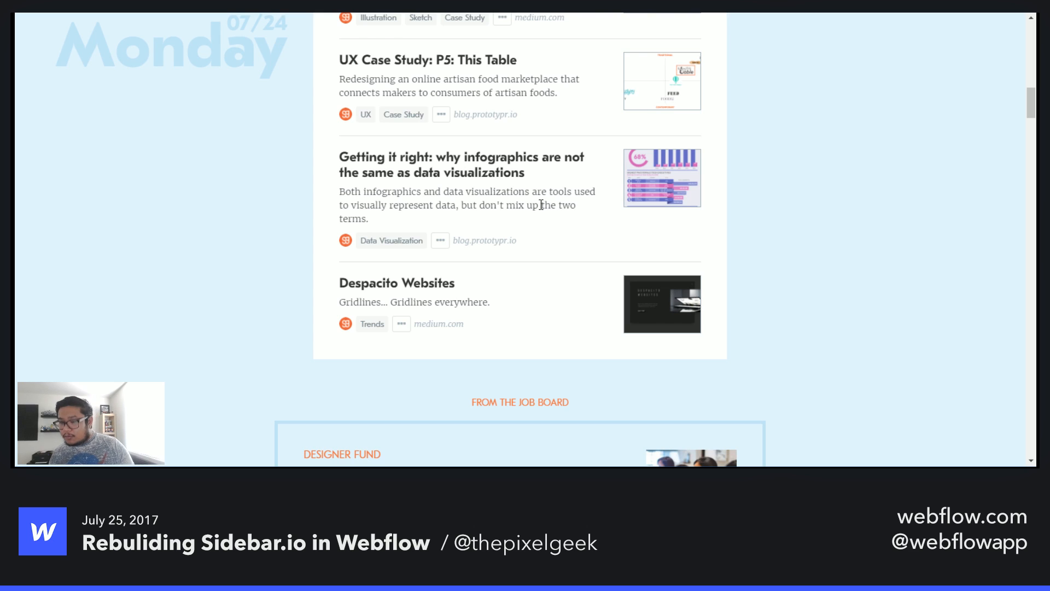
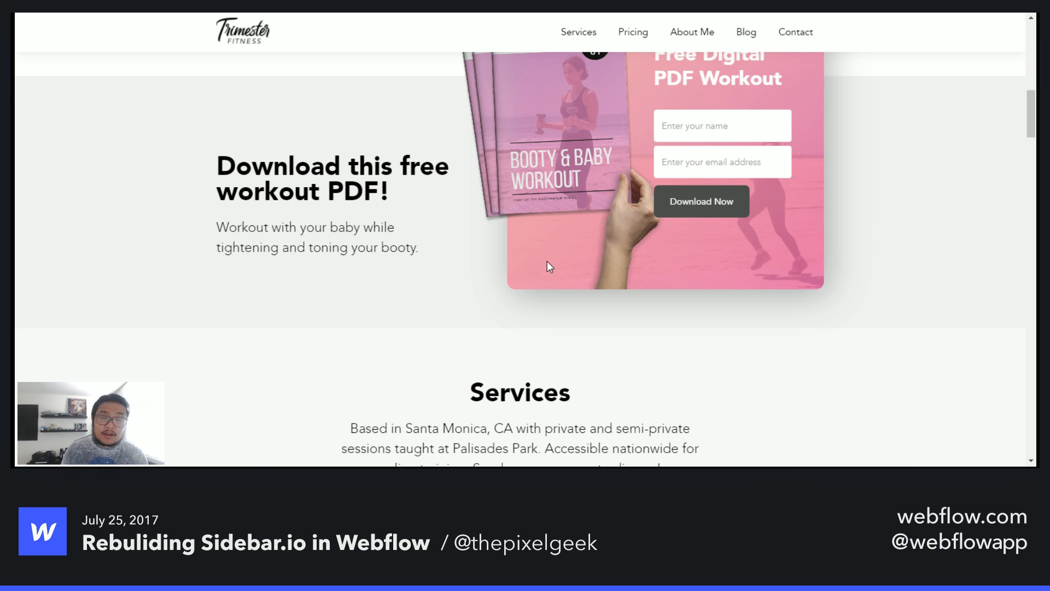
- Scroll through the Trimester Fitness home page from the hero down to the contact section
scroll(504, 224, "up", 10)
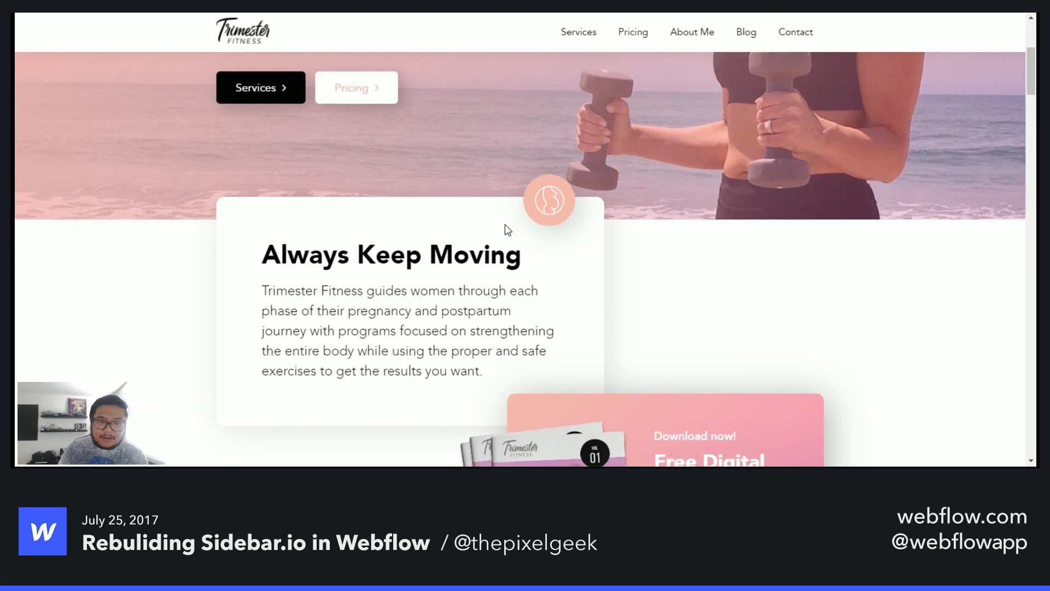
scroll(504, 225, "up", 3)
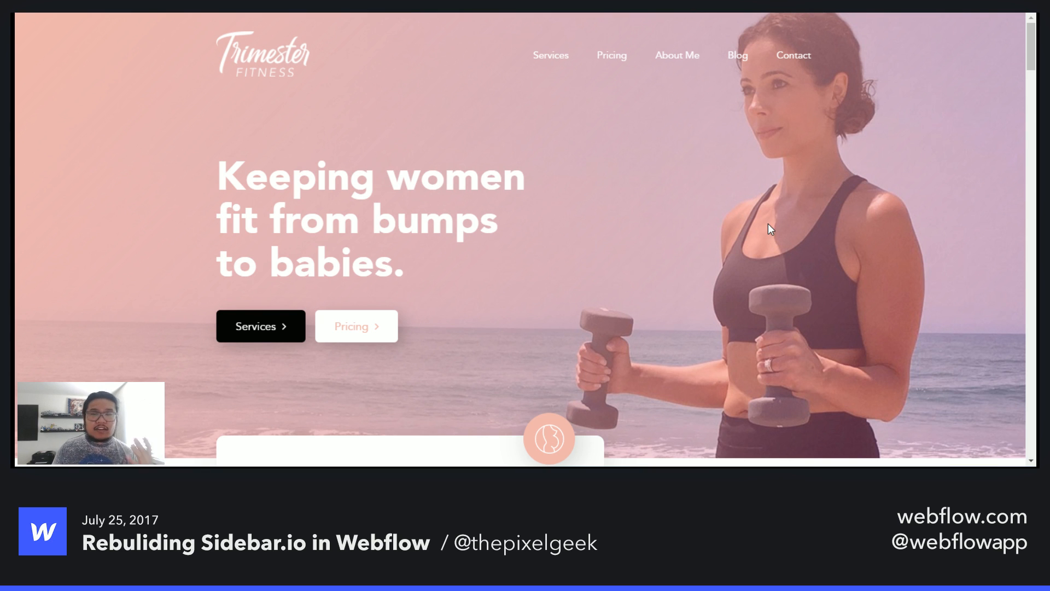
scroll(768, 225, "down", 4)
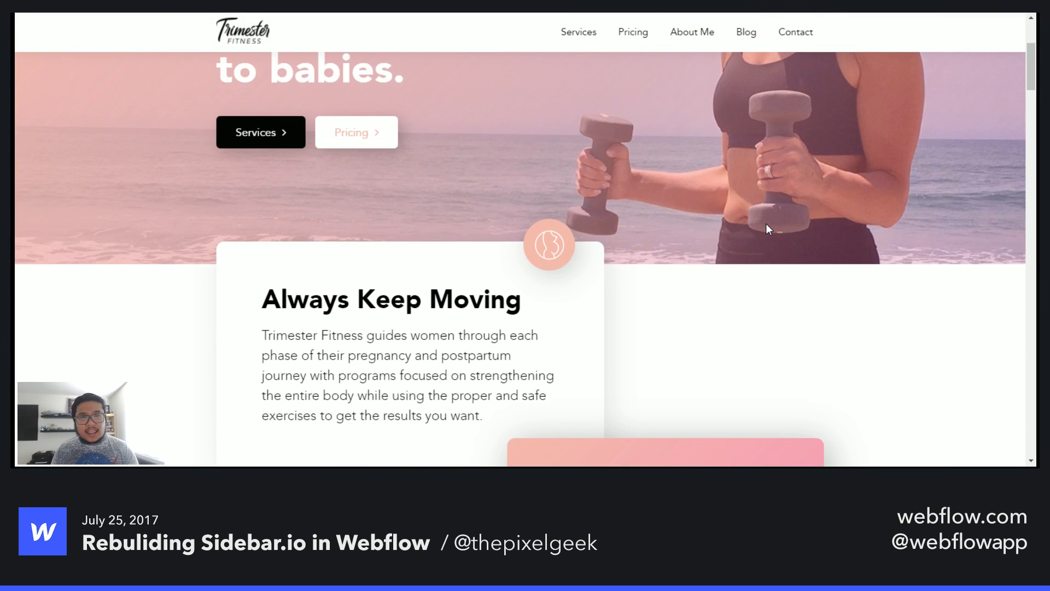
scroll(768, 229, "down", 3)
scroll(769, 229, "down", 10)
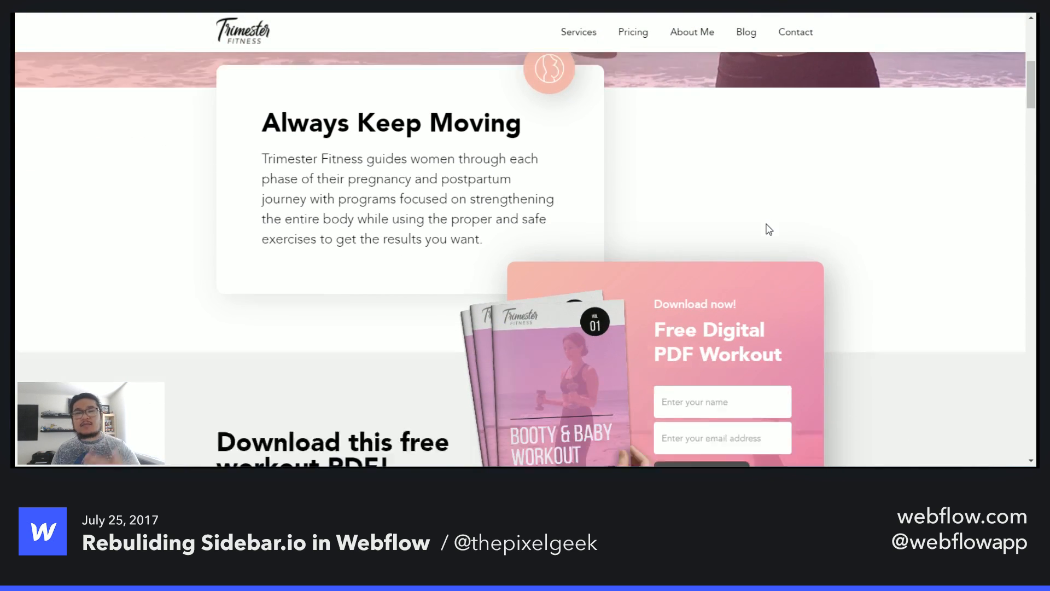
scroll(769, 229, "down", 5)
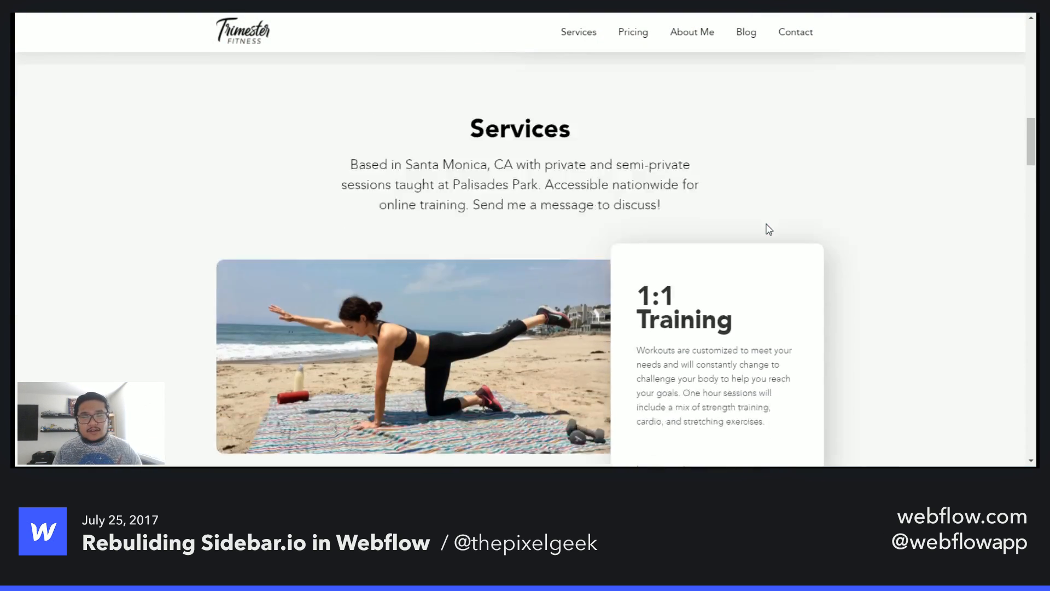
scroll(770, 229, "down", 3)
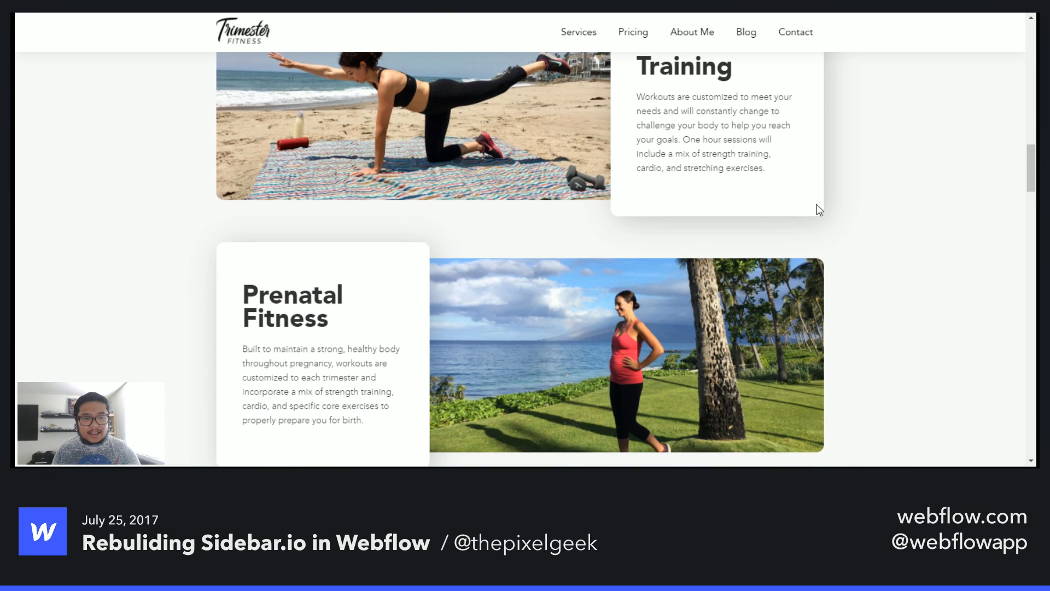
scroll(858, 204, "down", 6)
scroll(858, 202, "down", 5)
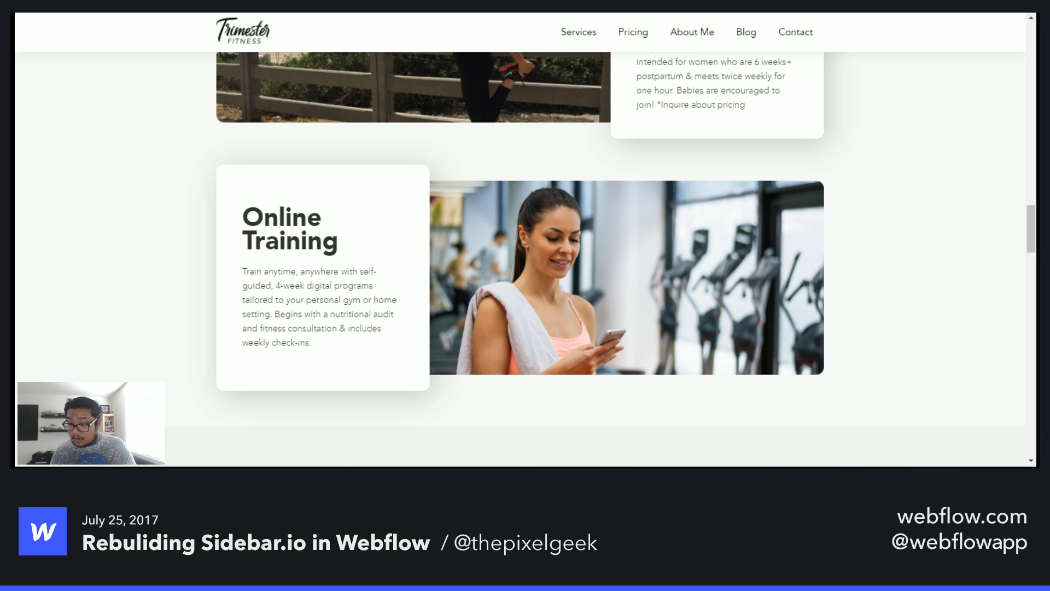
scroll(615, 265, "down", 8)
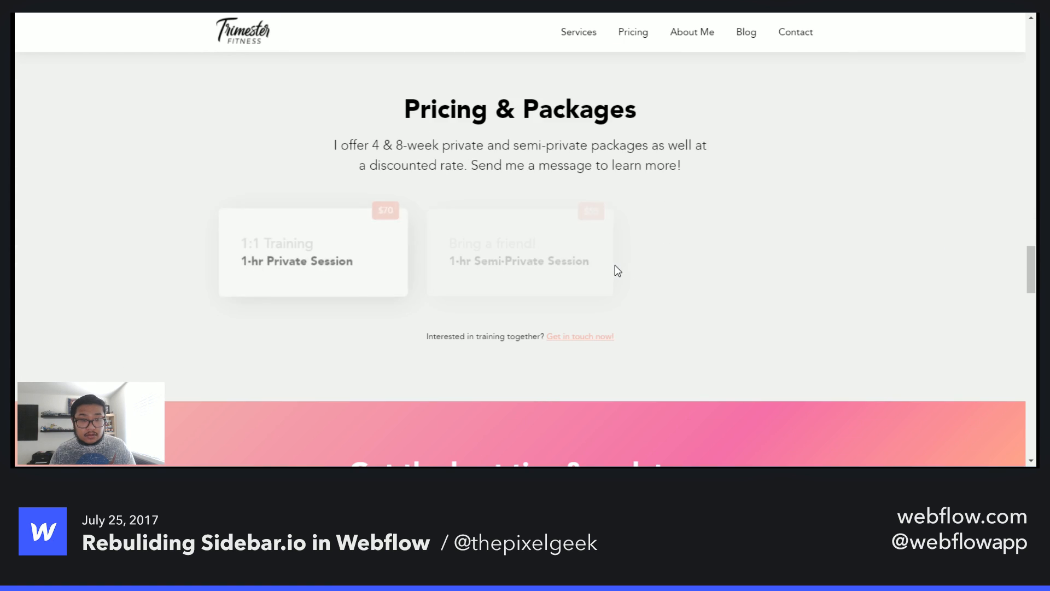
scroll(304, 191, "down", 5)
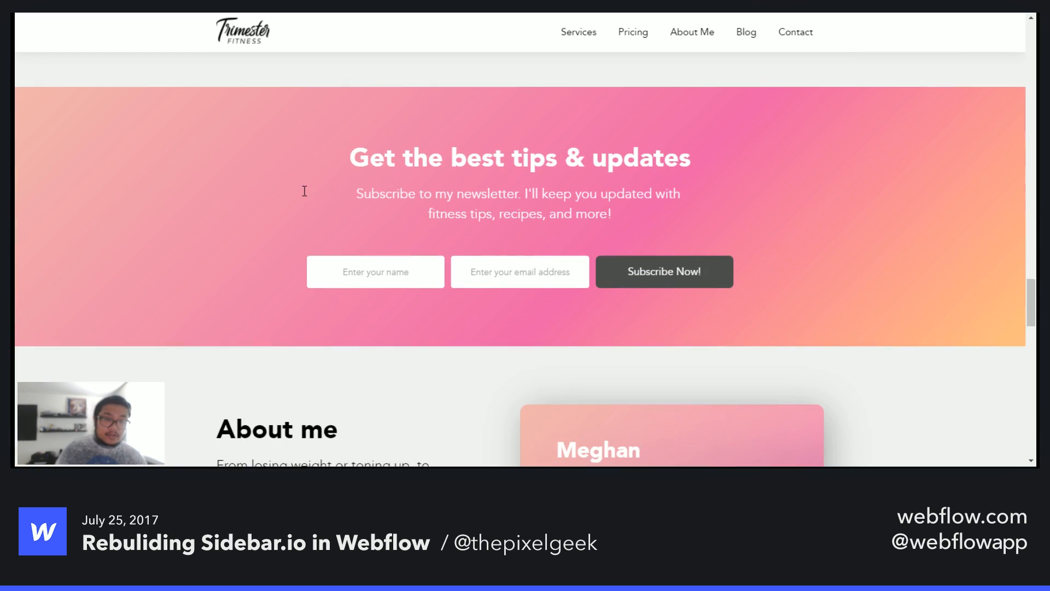
scroll(305, 191, "down", 3)
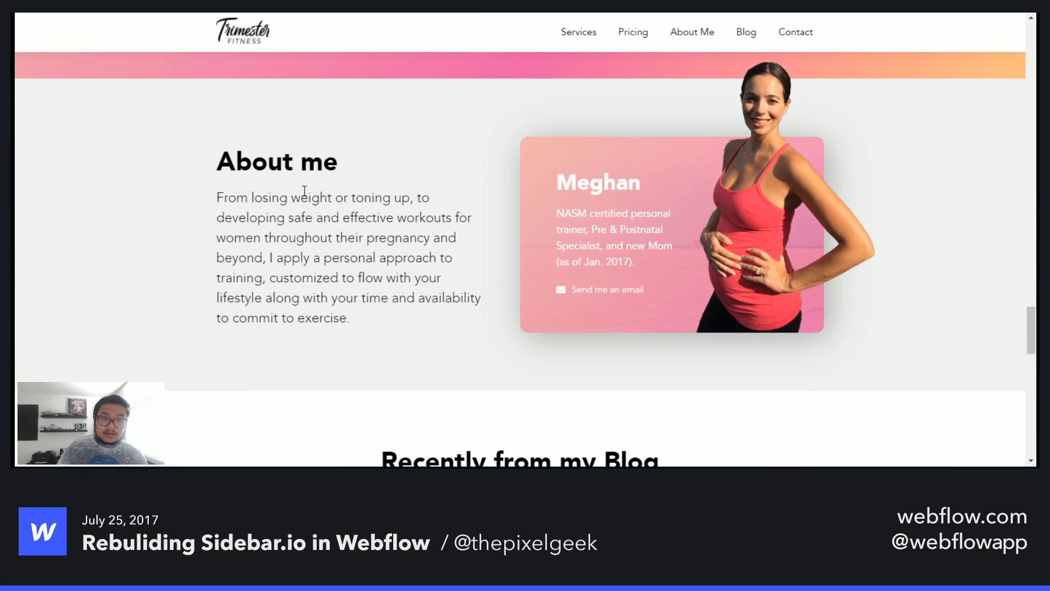
scroll(305, 191, "down", 7)
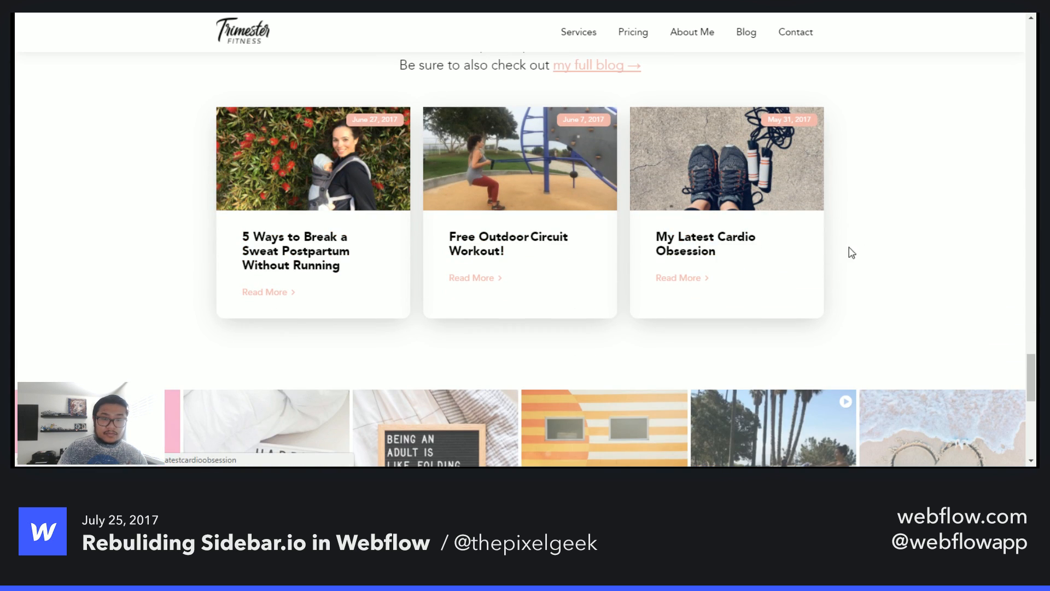
scroll(164, 253, "down", 5)
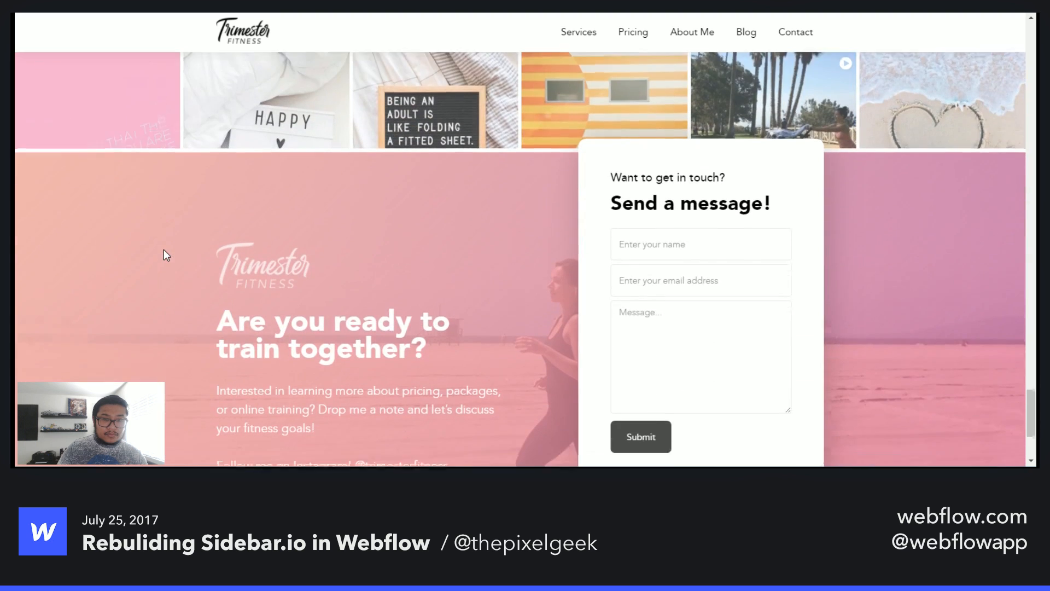
scroll(163, 250, "up", 3)
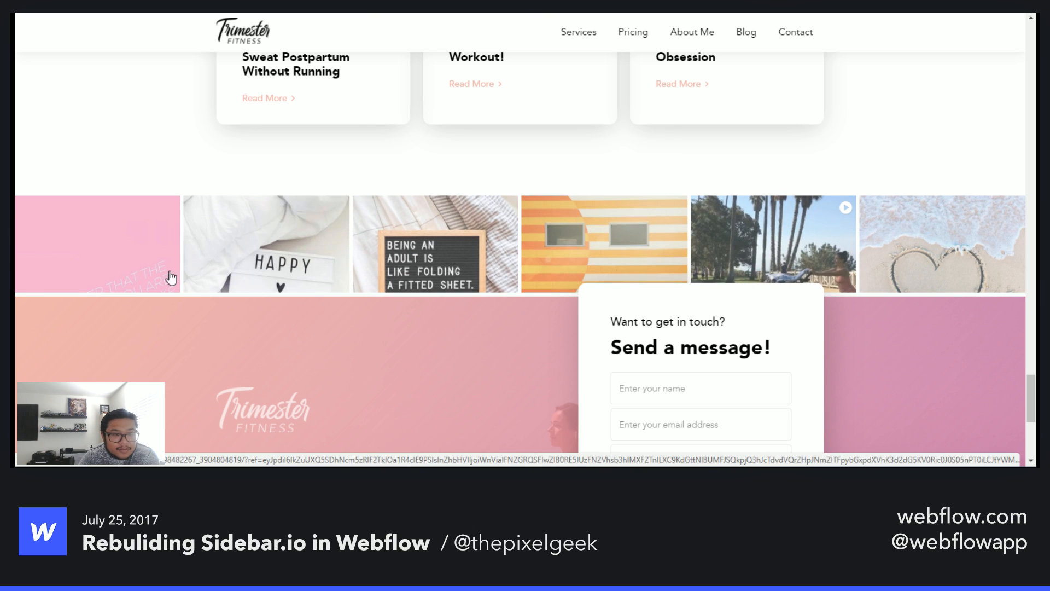
- Open two of the Instagram feed images in the footer gallery to view their SnapWidget pages, closing each tab afterwards
left_click(94, 274)
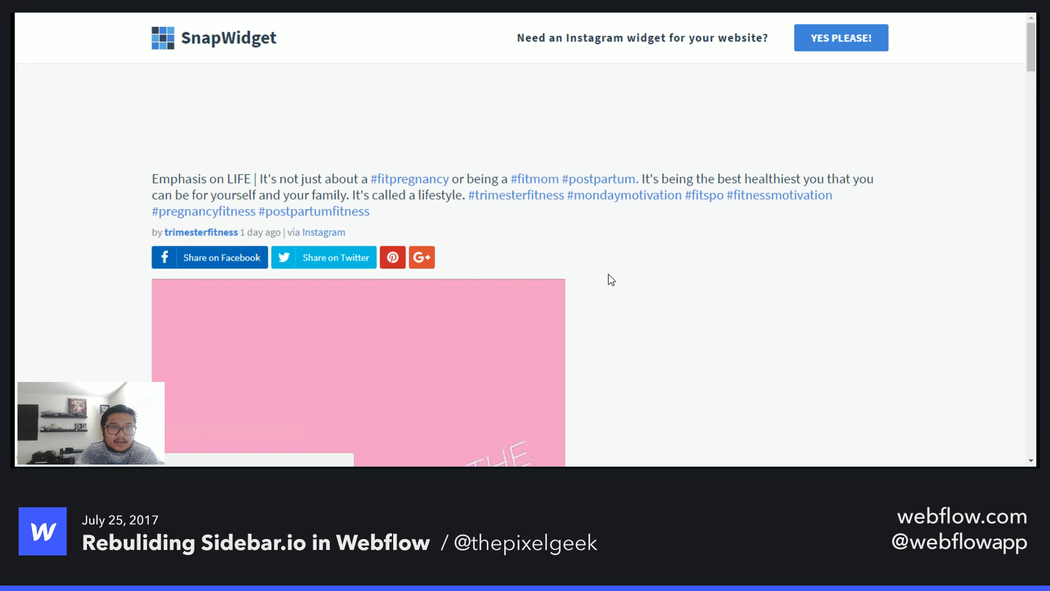
scroll(624, 290, "down", 10)
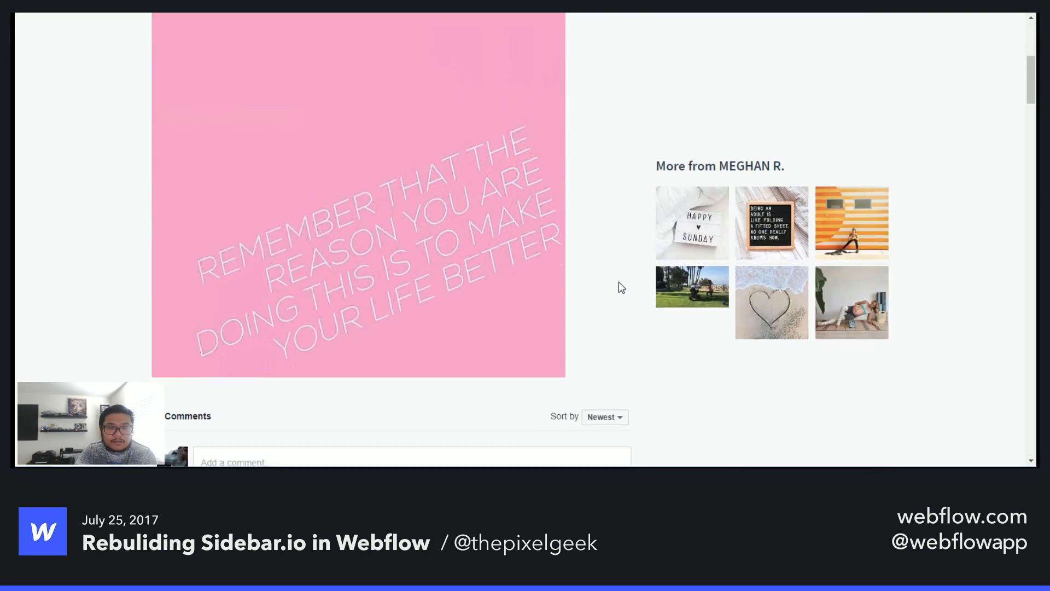
scroll(619, 282, "up", 10)
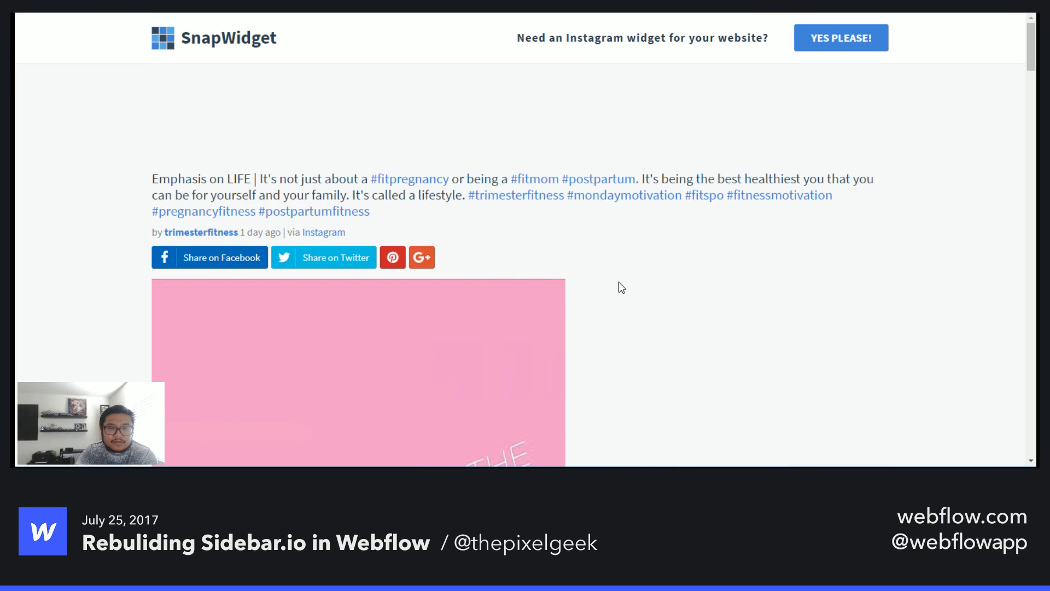
scroll(619, 281, "down", 6)
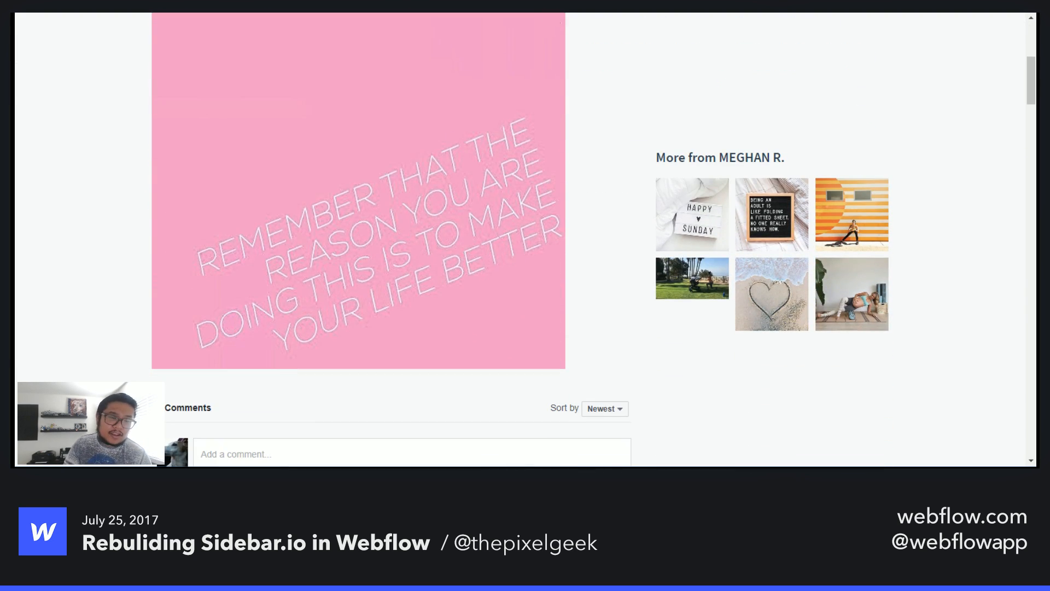
key("ctrl+w")
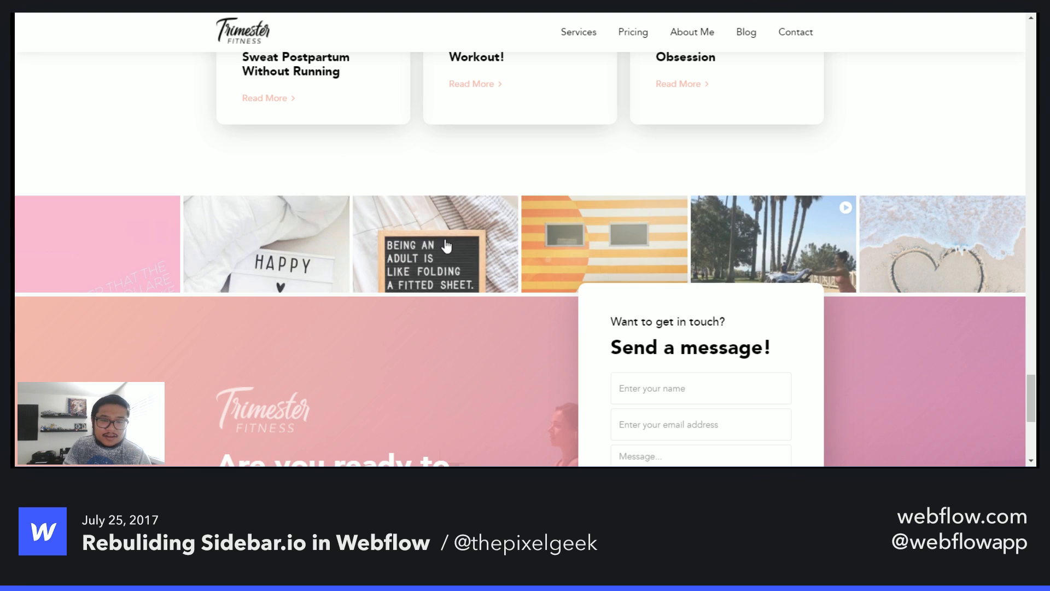
left_click(799, 282)
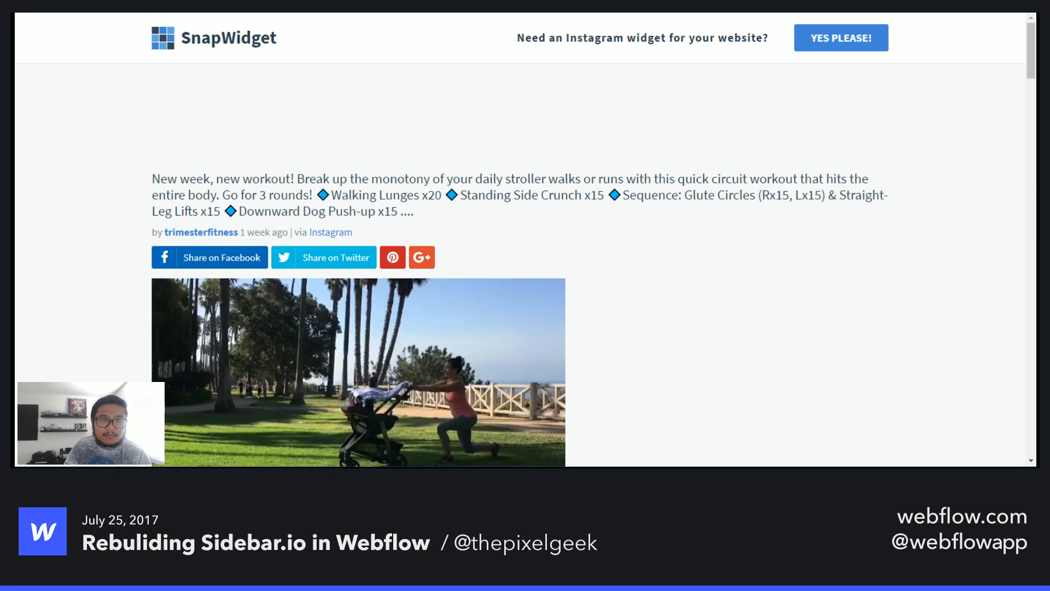
key("ctrl+w")
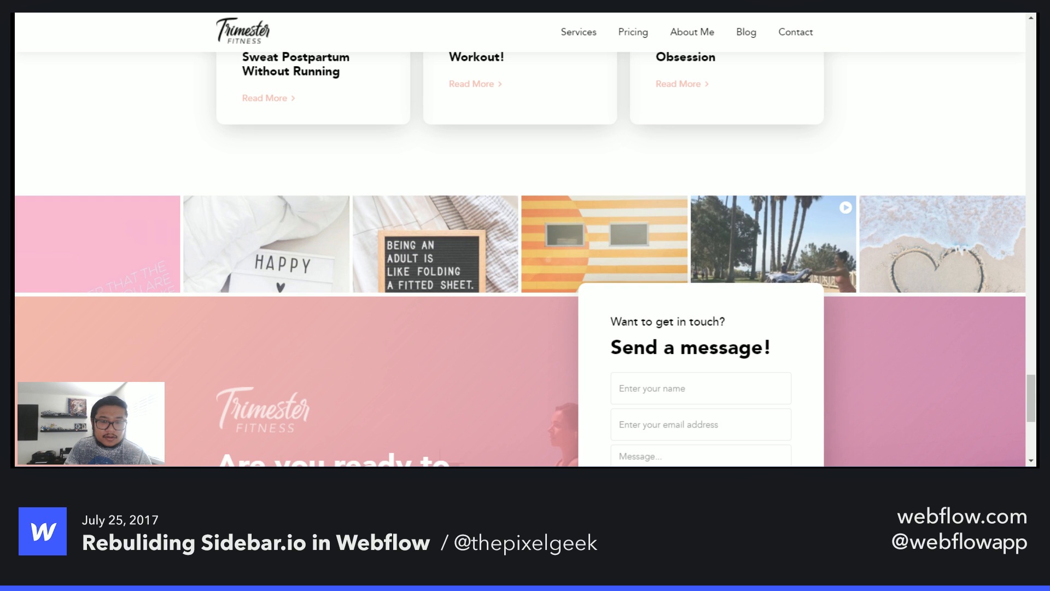
- Navigate between the Pricing section, the Blog page and the Home page using the site's navigation links
scroll(437, 322, "down", 5)
scroll(437, 321, "up", 5)
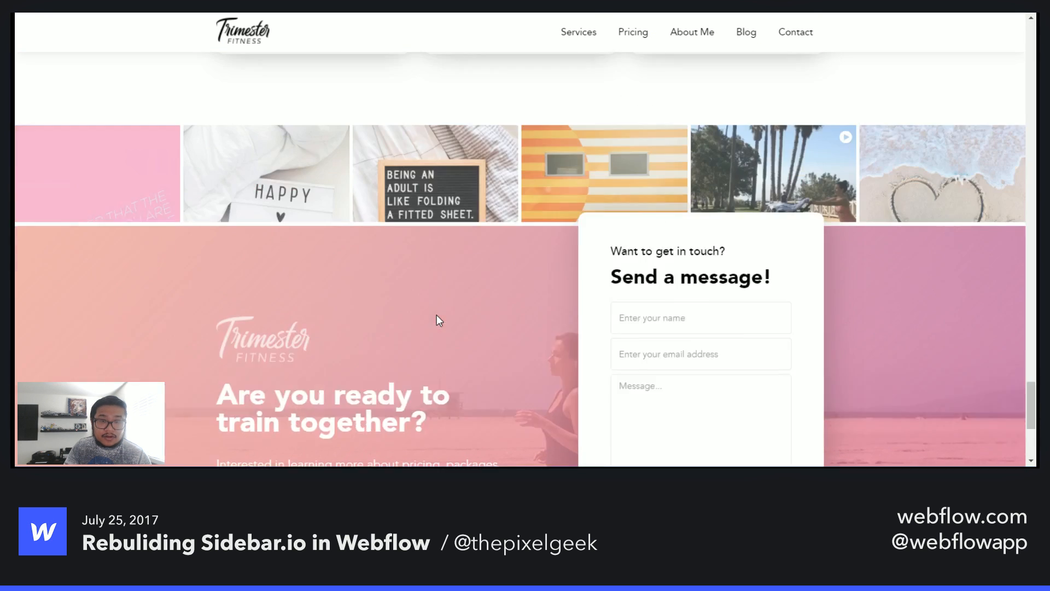
left_click(637, 35)
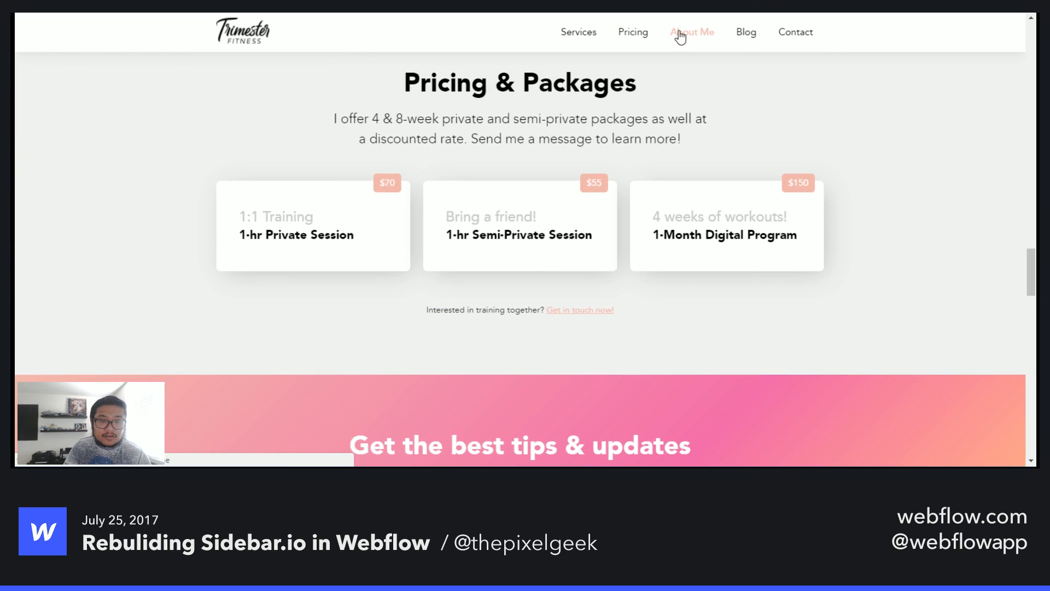
left_click(746, 35)
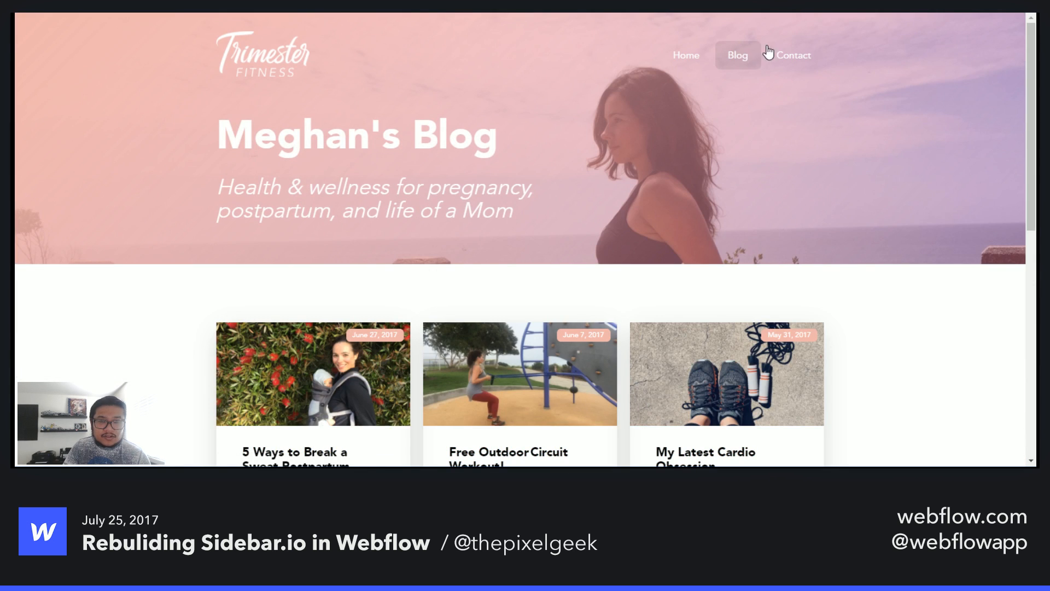
left_click(693, 54)
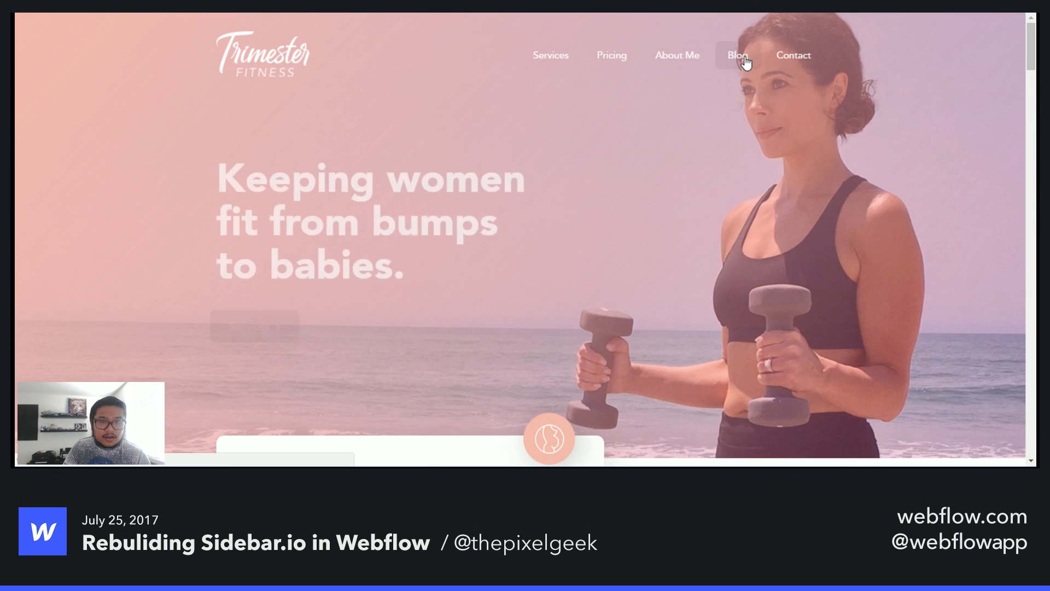
left_click(750, 56)
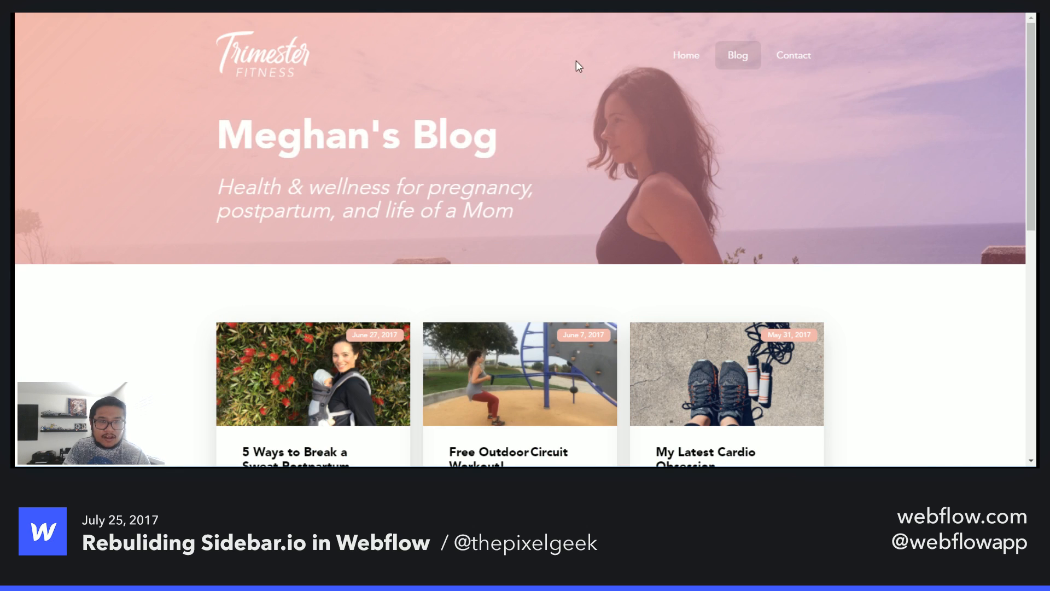
left_click(682, 59)
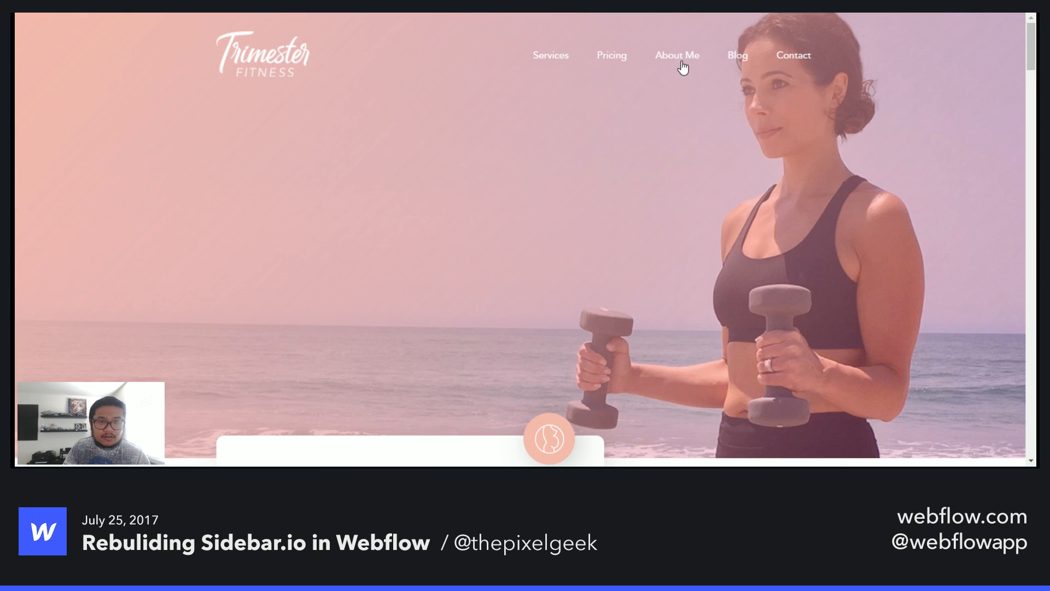
left_click(733, 56)
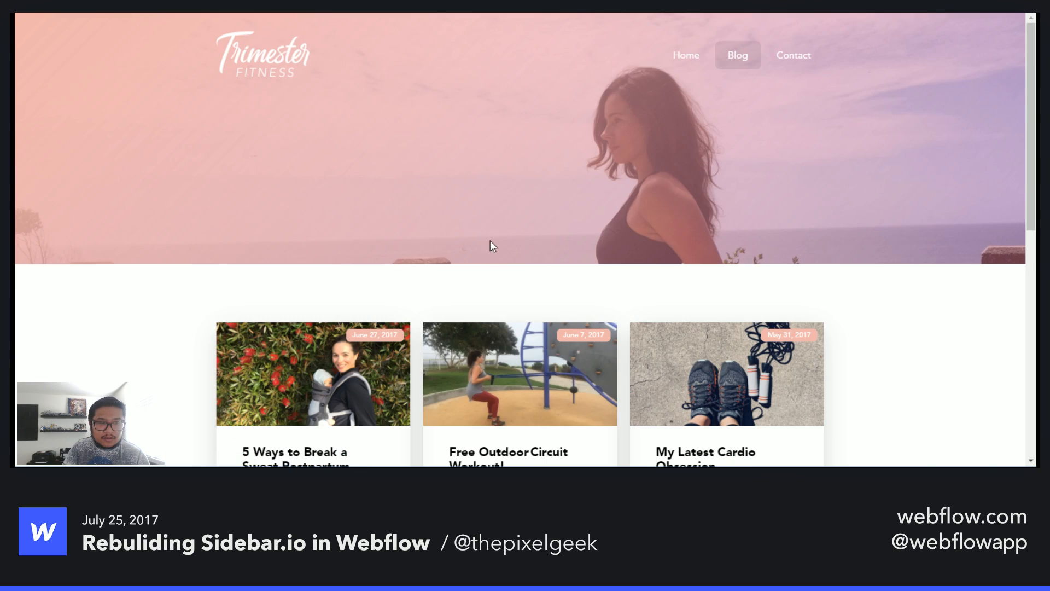
- Open the Free Outdoor Circuit Workout blog post and scroll through its content and Continue Reading section
scroll(492, 241, "down", 4)
left_click(483, 265)
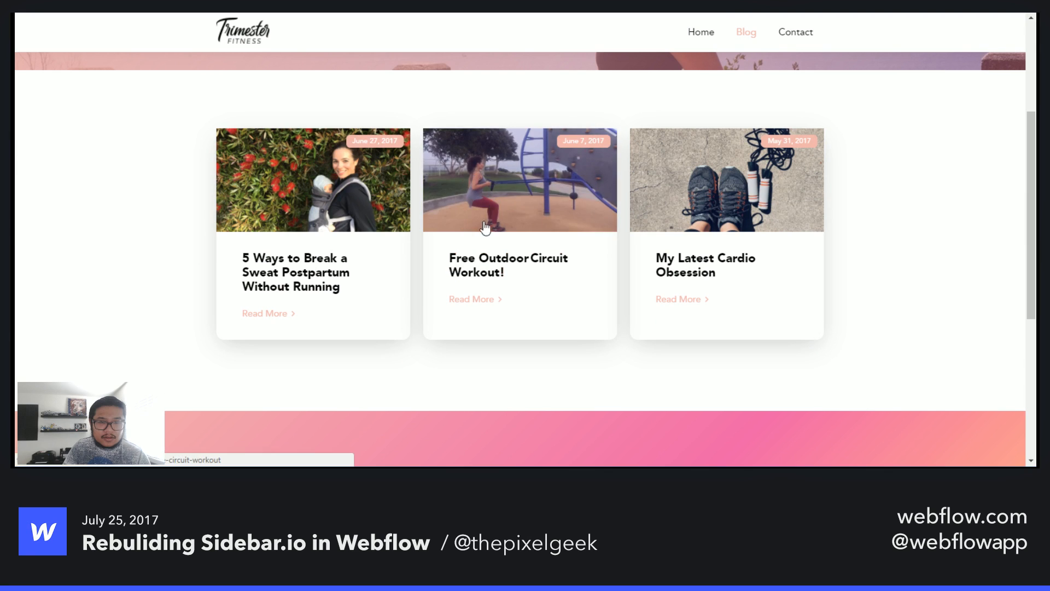
scroll(202, 247, "down", 2)
scroll(203, 248, "down", 12)
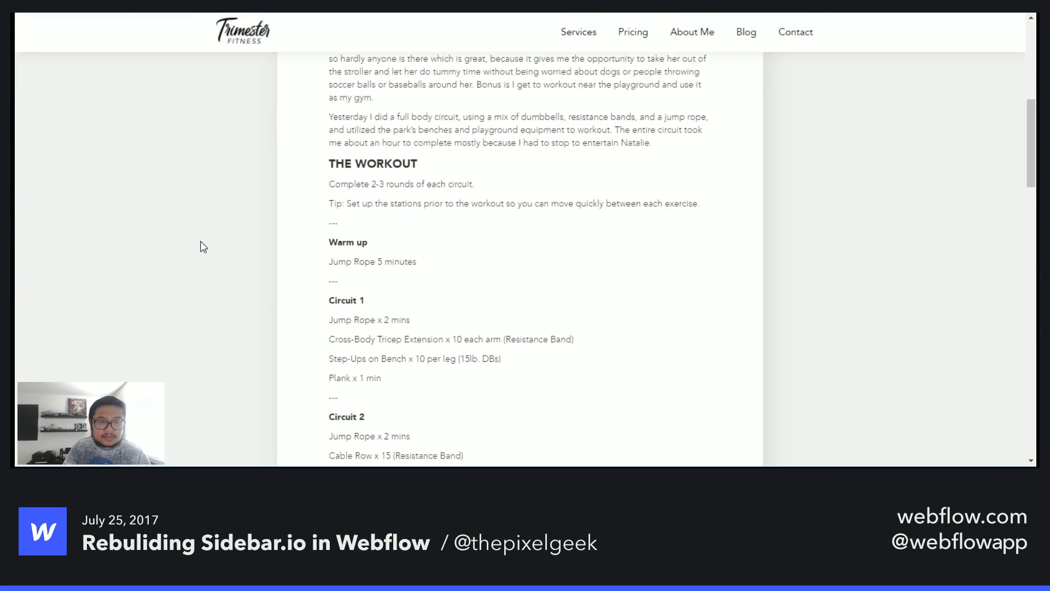
scroll(202, 247, "down", 13)
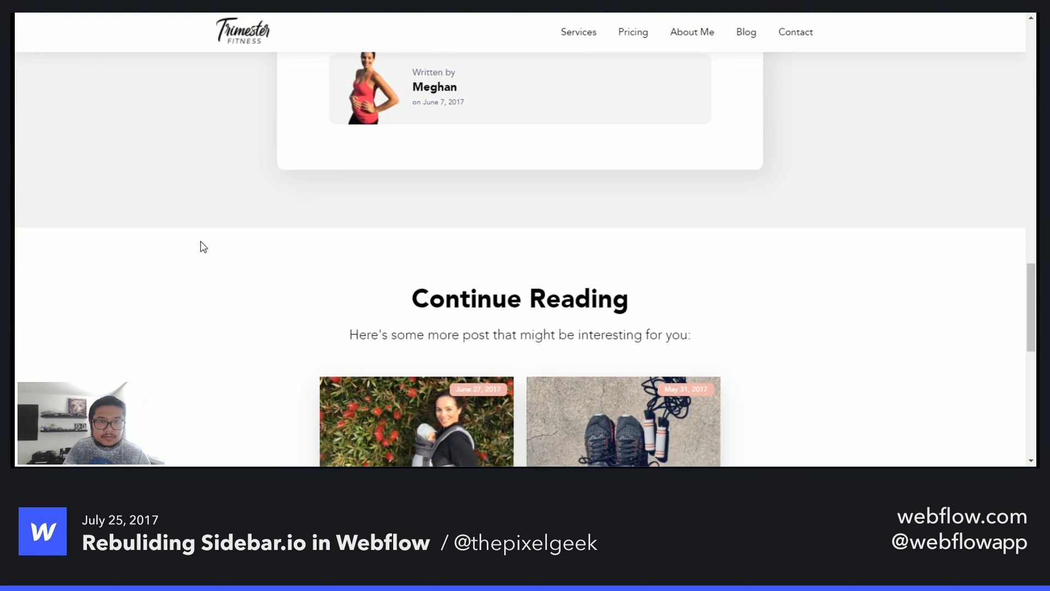
scroll(202, 247, "up", 6)
scroll(332, 179, "up", 3)
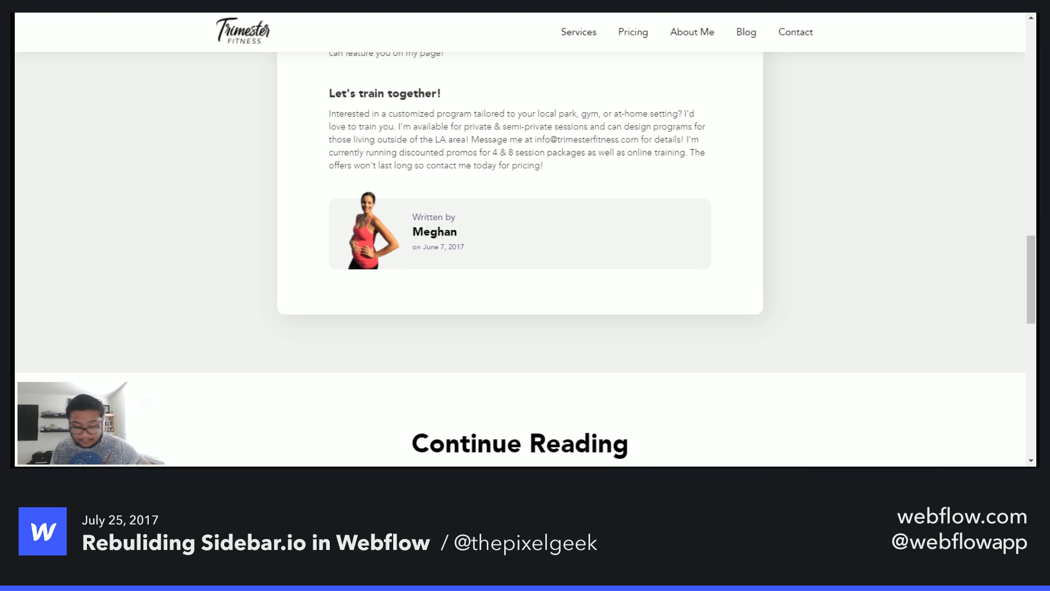
- Load the YamiFitness site from a pasted address, dismiss the translation bar, and scroll through its hero section
left_click(651, 8)
type("yamifitness.webflow.io")
key("Return")
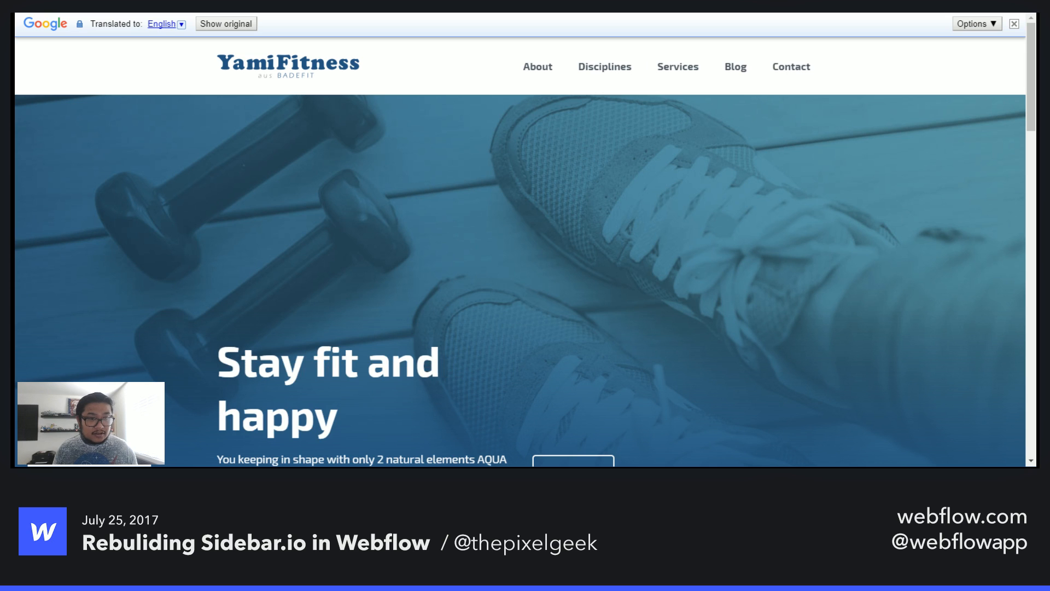
left_click(1015, 24)
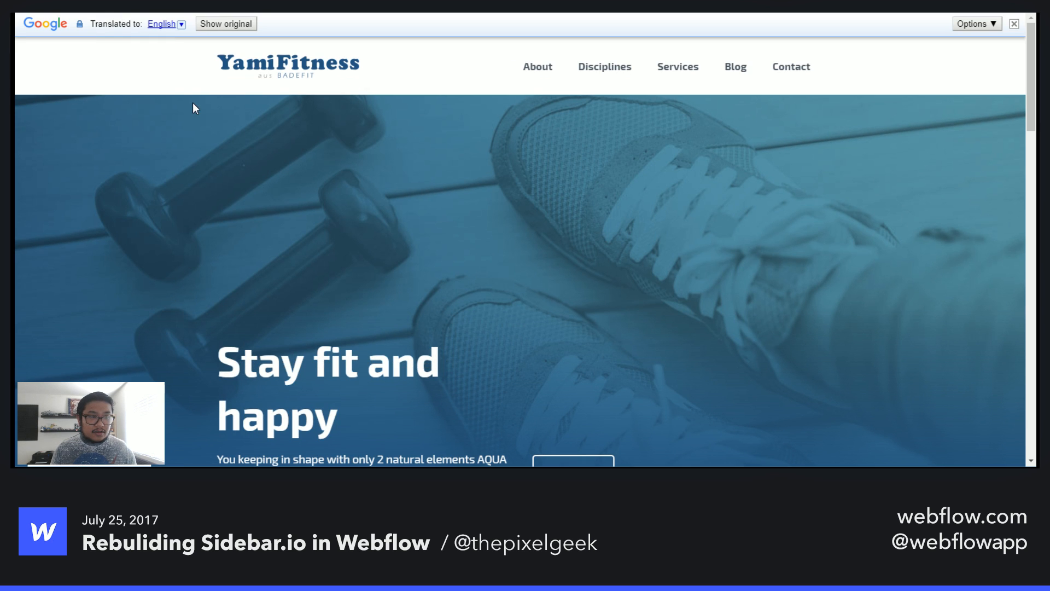
scroll(912, 163, "down", 3)
scroll(1009, 108, "up", 3)
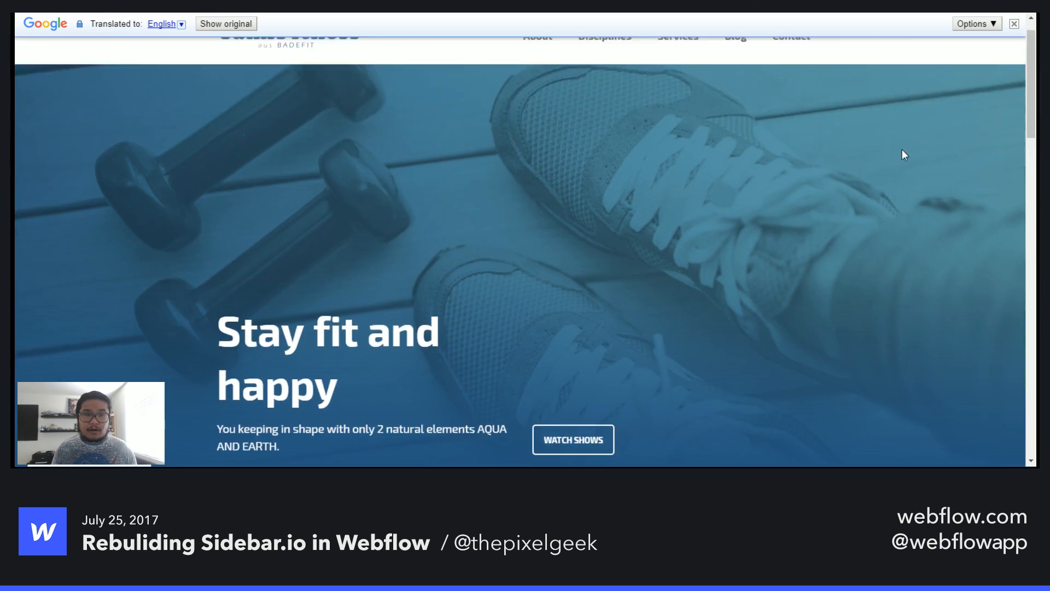
scroll(469, 234, "down", 7)
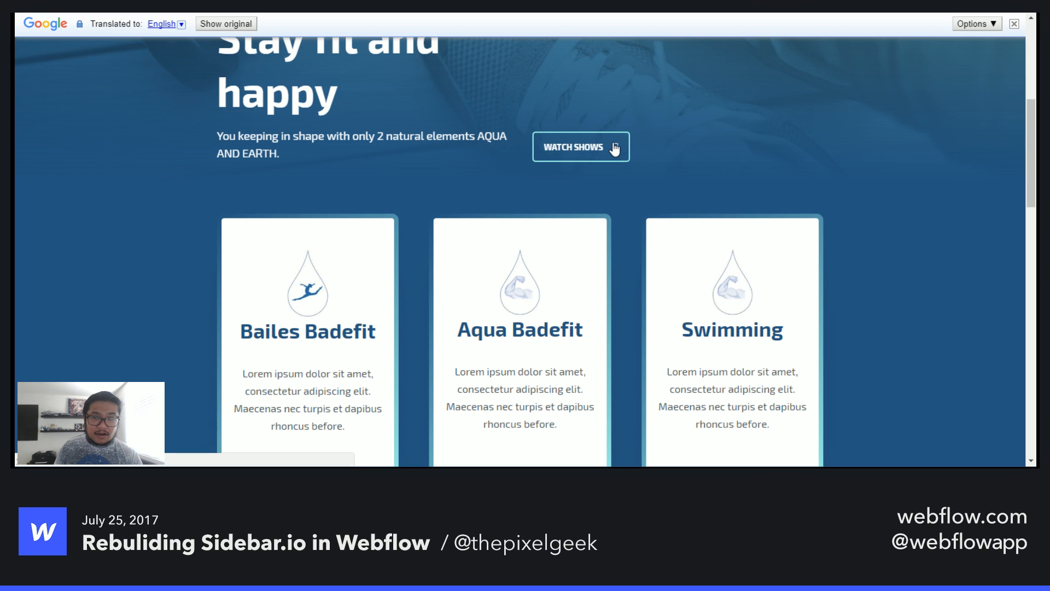
- Scroll through the YamiFitness home page's hero, service cards and What is Yamifitness section
scroll(898, 188, "up", 5)
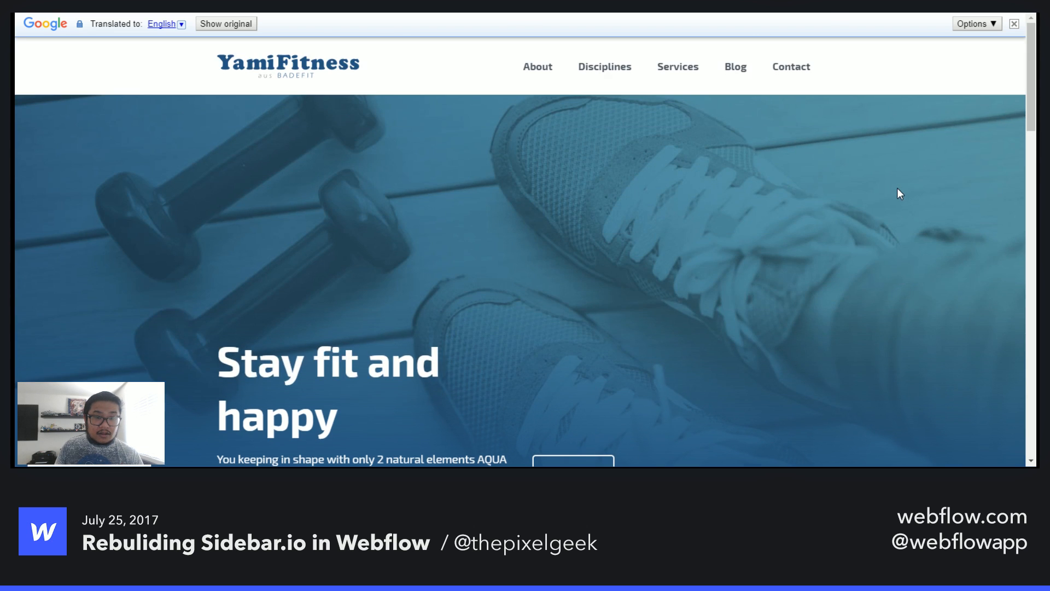
scroll(895, 189, "down", 3)
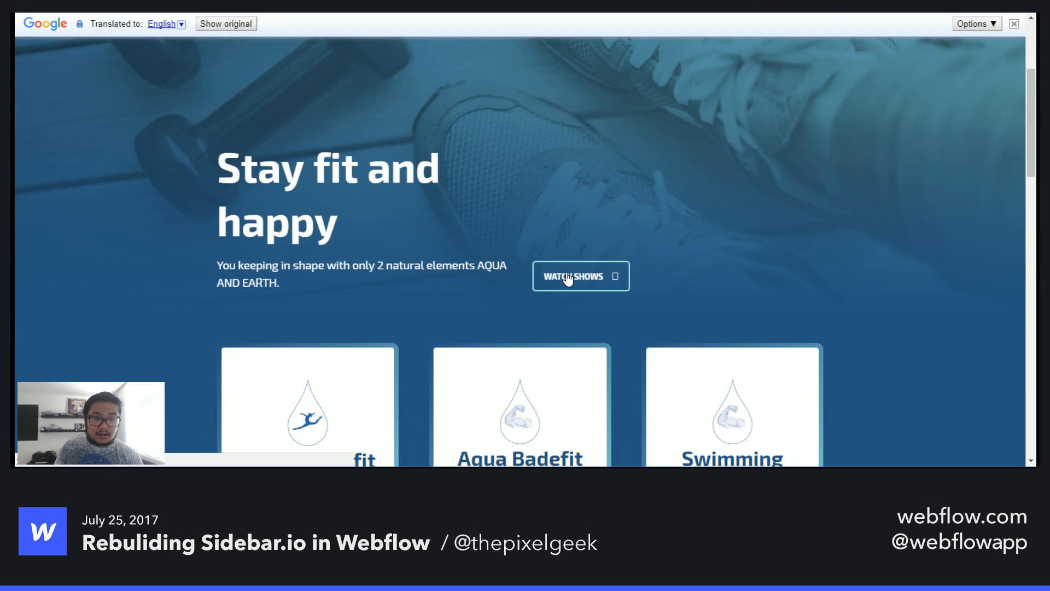
scroll(915, 216, "down", 5)
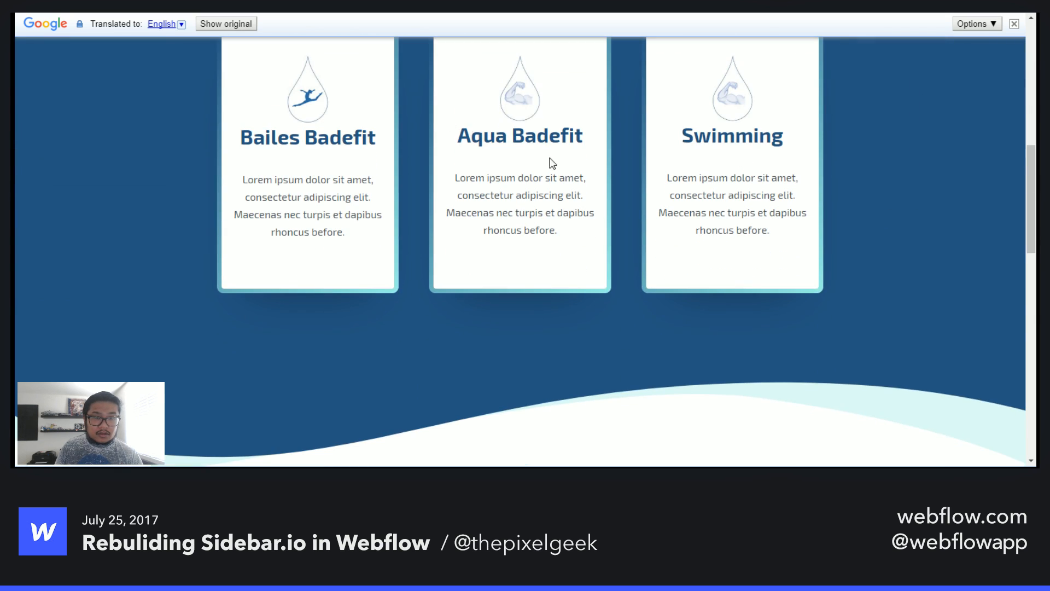
scroll(551, 163, "up", 2)
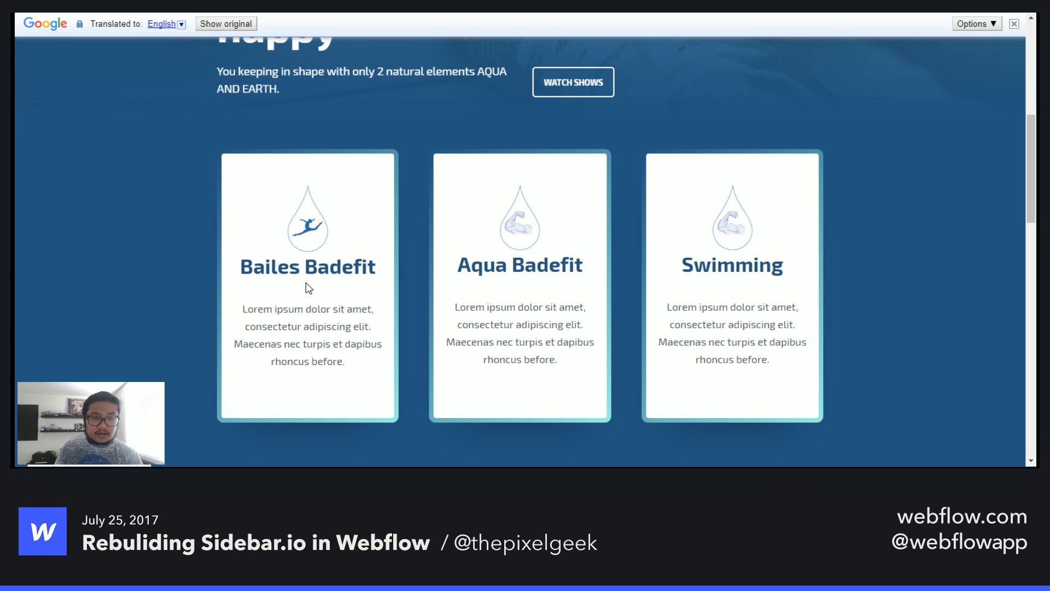
scroll(886, 237, "down", 1)
scroll(884, 234, "down", 1)
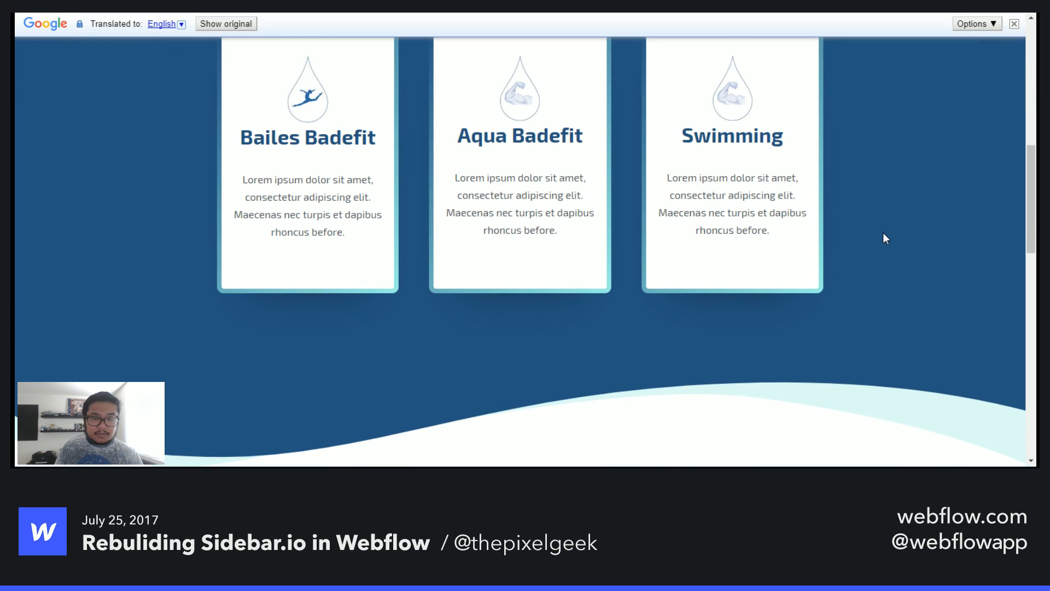
scroll(884, 234, "down", 2)
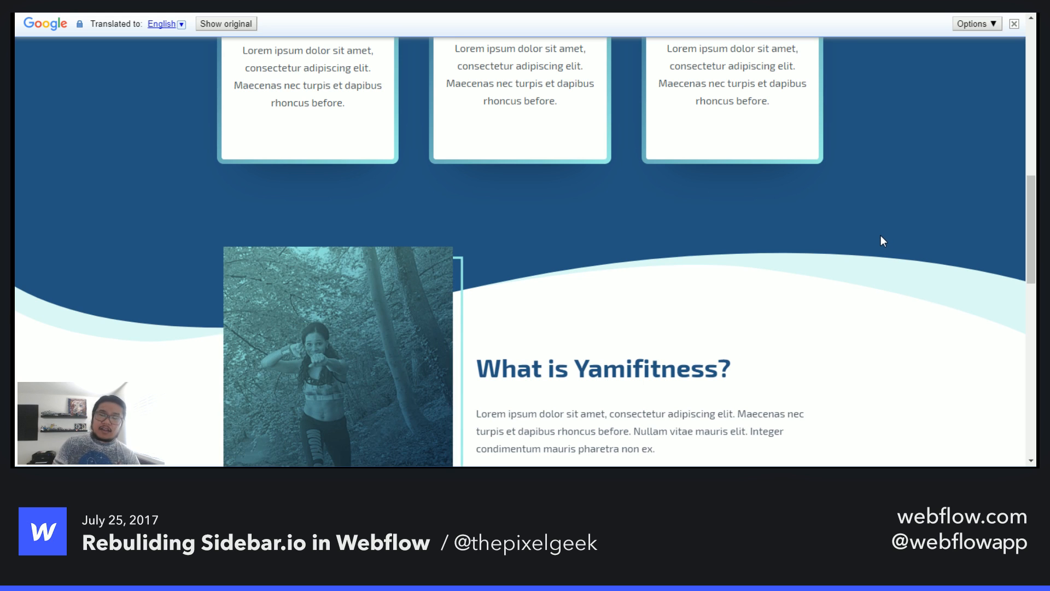
scroll(881, 235, "up", 3)
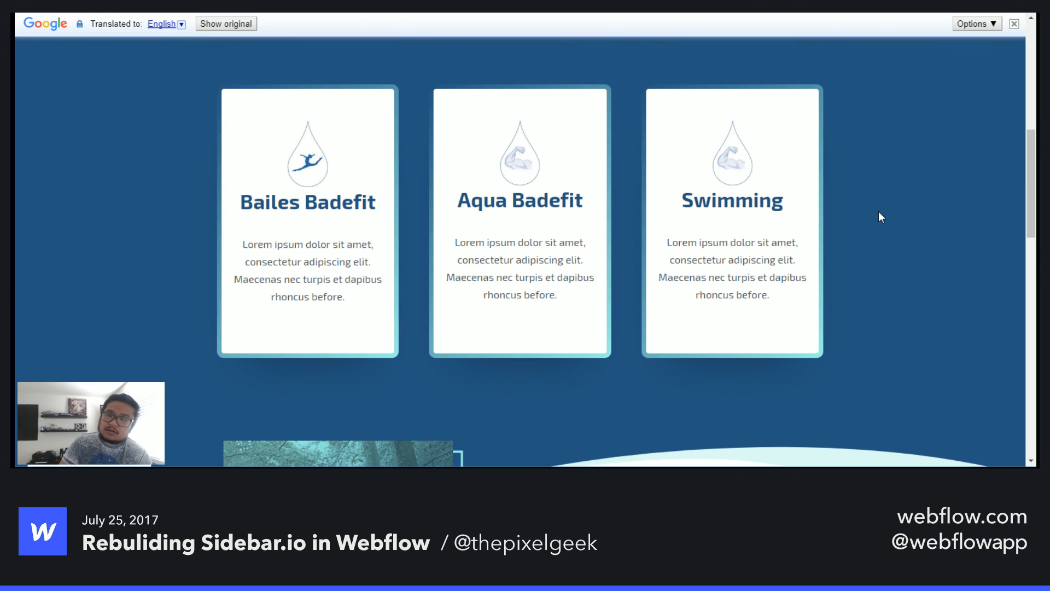
scroll(881, 217, "down", 4)
scroll(878, 218, "down", 3)
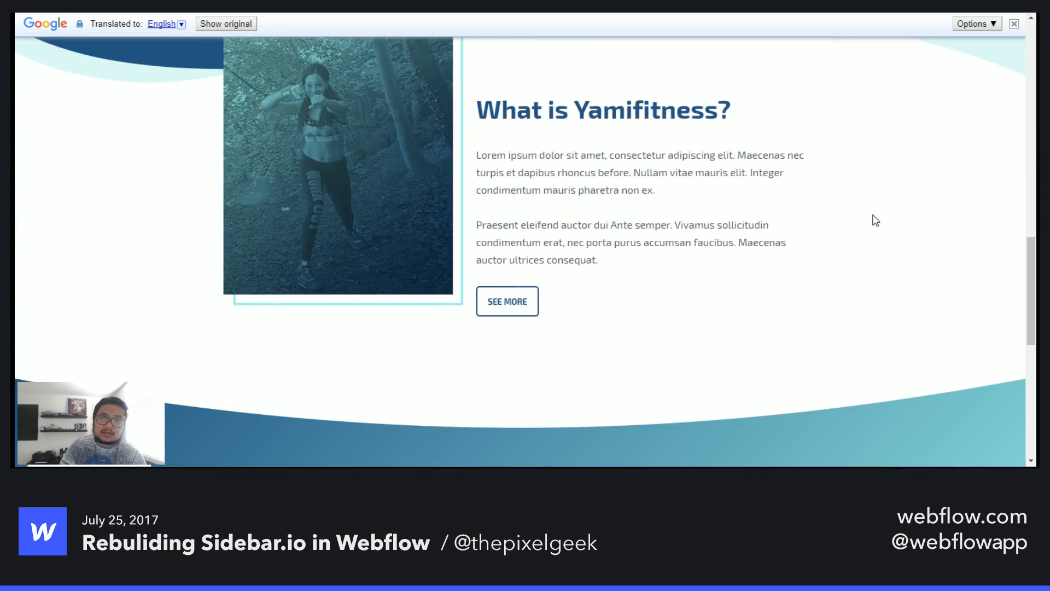
scroll(875, 220, "up", 1)
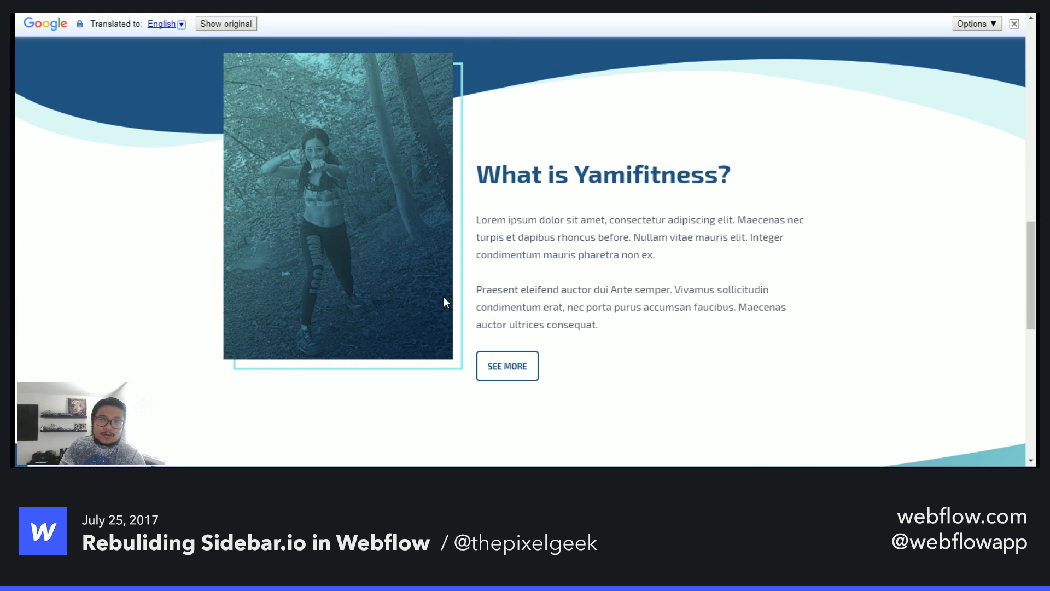
scroll(317, 104, "up", 3)
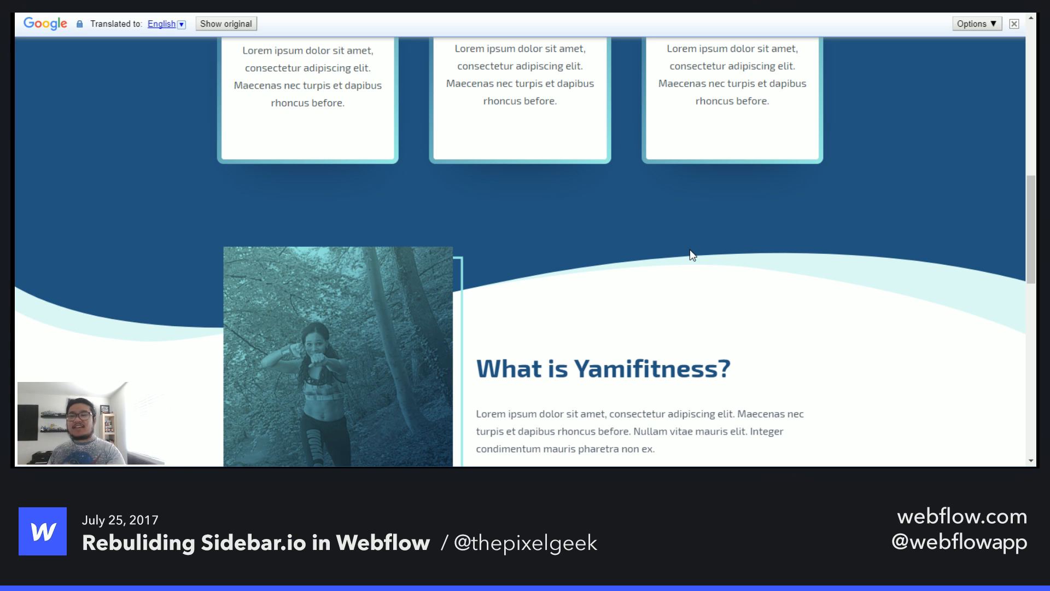
- Scroll down to the call-to-action banner and footer, then back up to the What is Yamifitness section
scroll(705, 274, "down", 7)
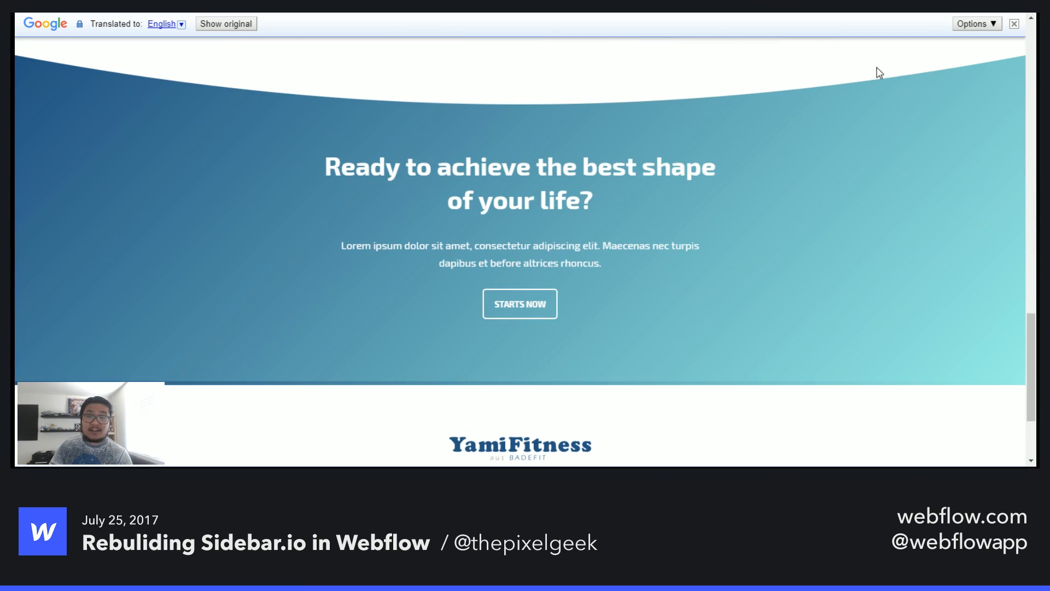
scroll(675, 282, "down", 3)
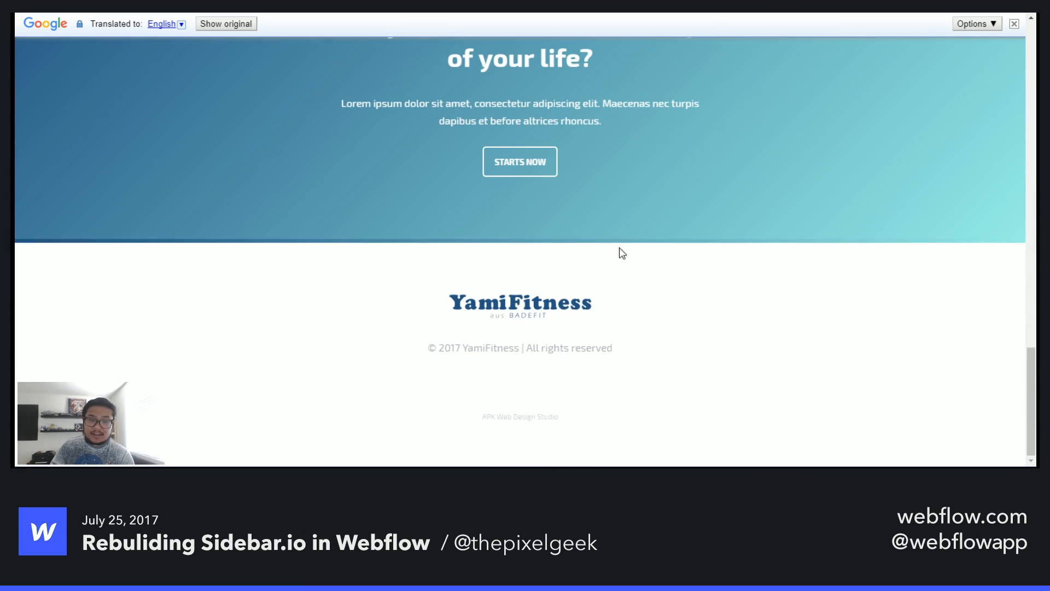
scroll(897, 268, "up", 1)
scroll(896, 269, "down", 1)
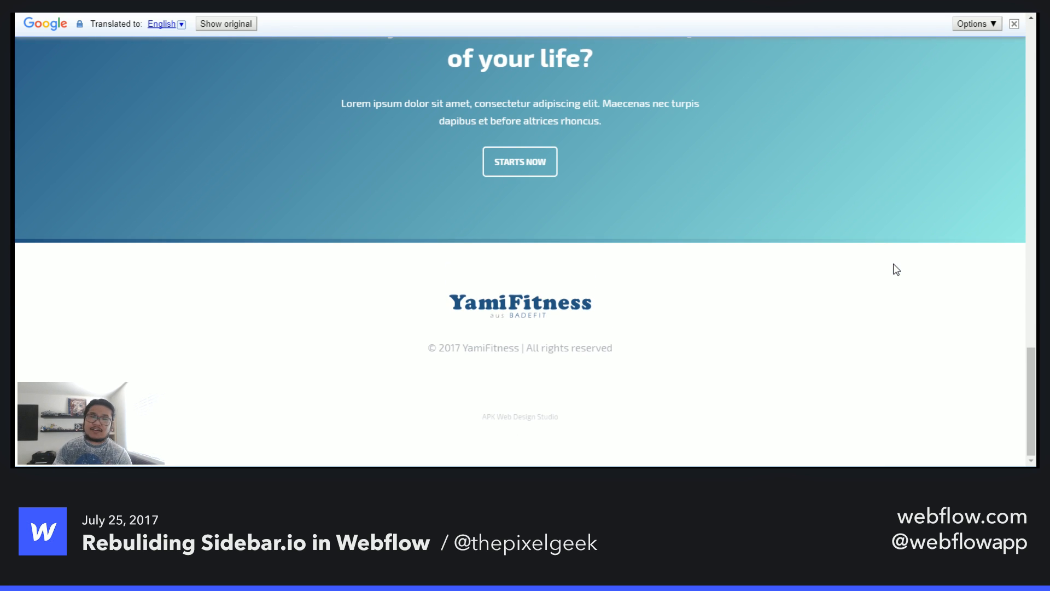
scroll(898, 256, "up", 5)
scroll(901, 253, "up", 5)
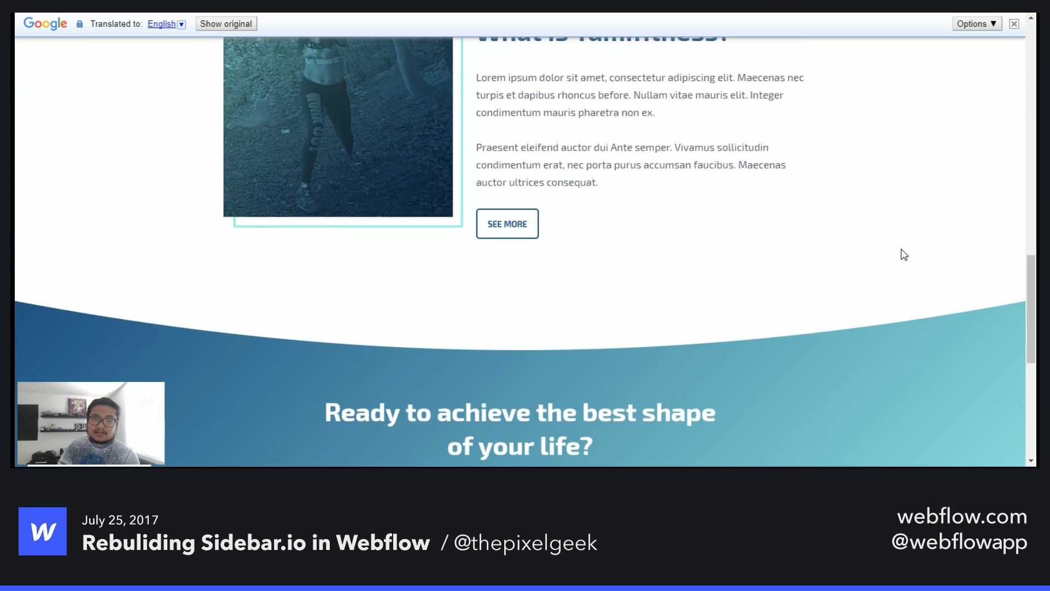
scroll(525, 329, "down", 2)
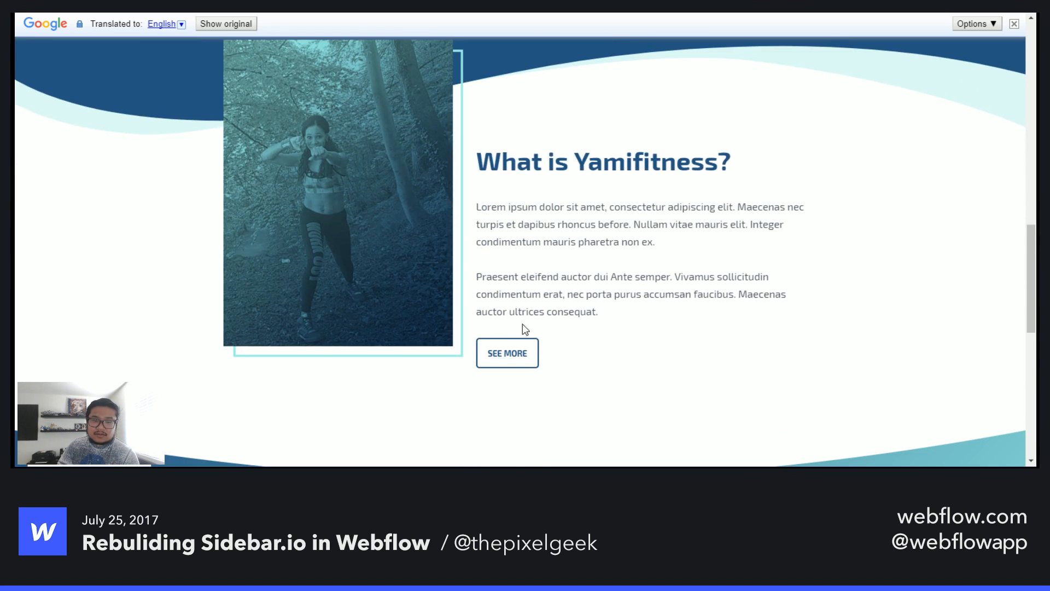
- Open the About page through the See More button and scroll through its biography and How can I help you section
left_click(504, 355)
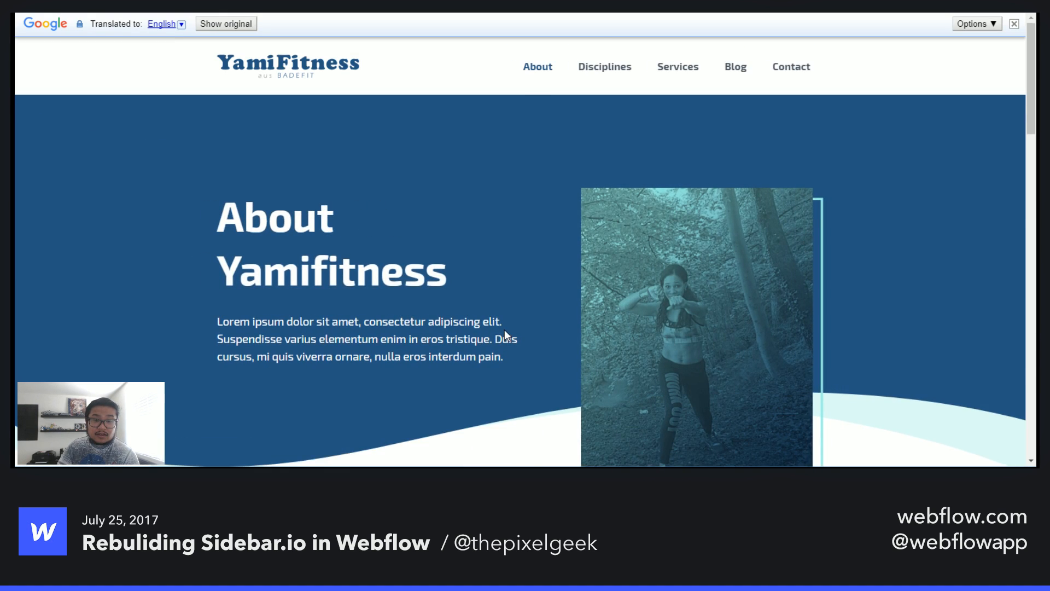
scroll(505, 329, "down", 7)
scroll(506, 330, "down", 6)
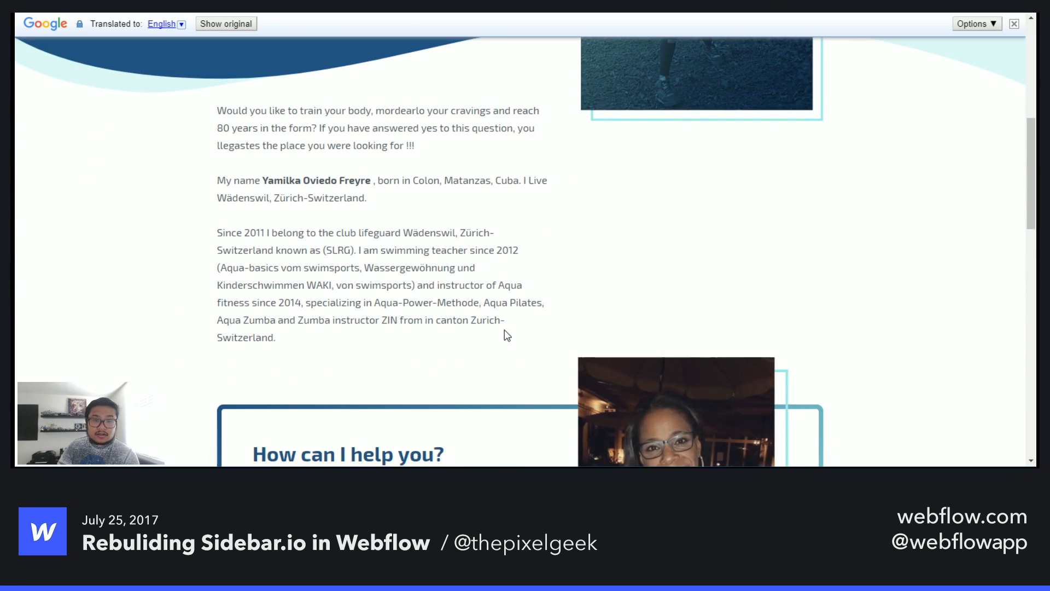
scroll(505, 333, "down", 6)
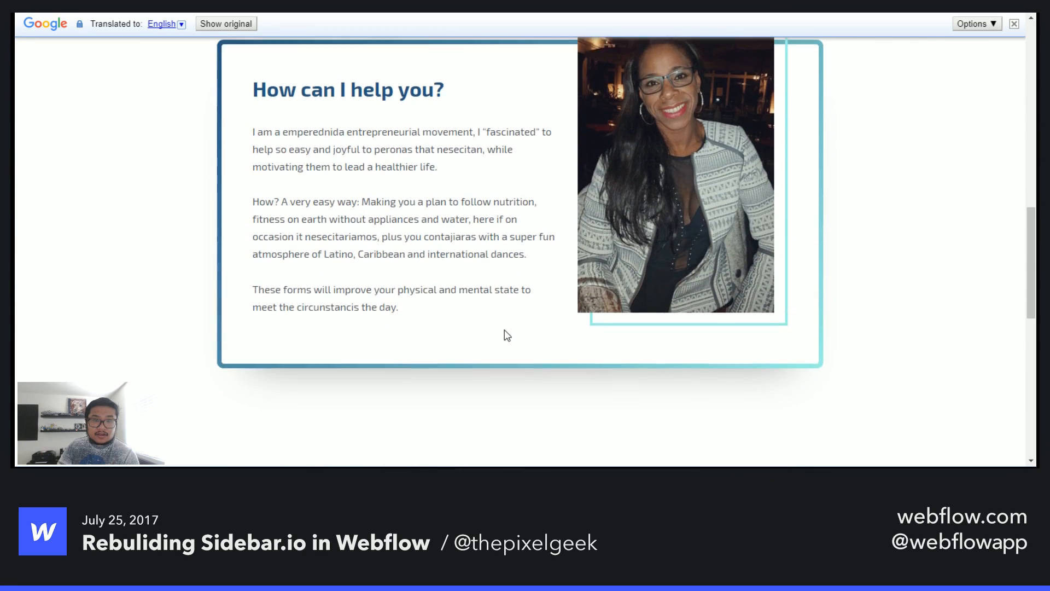
scroll(506, 334, "up", 7)
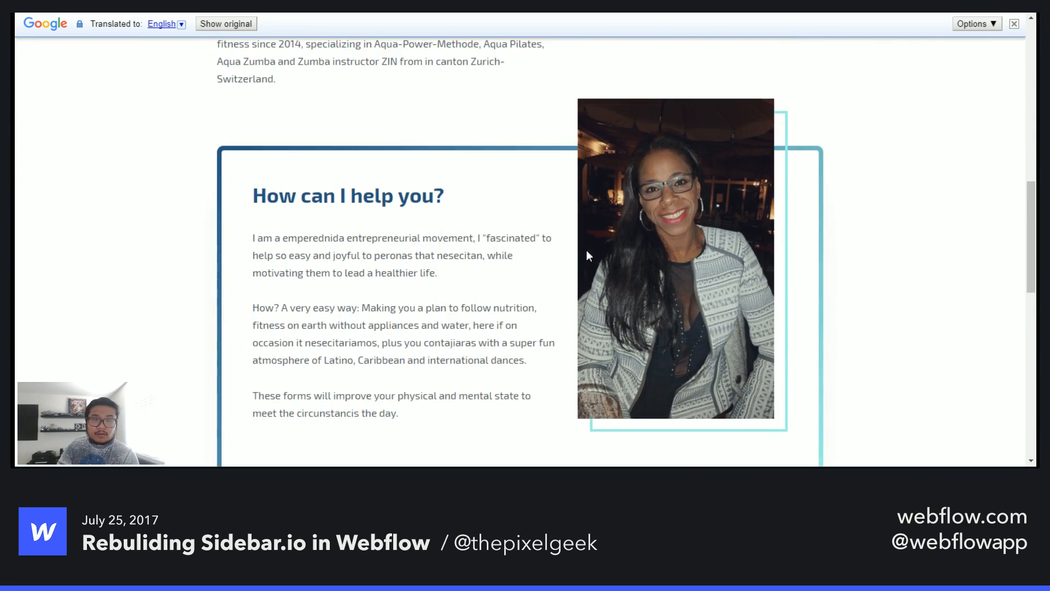
scroll(468, 315, "down", 12)
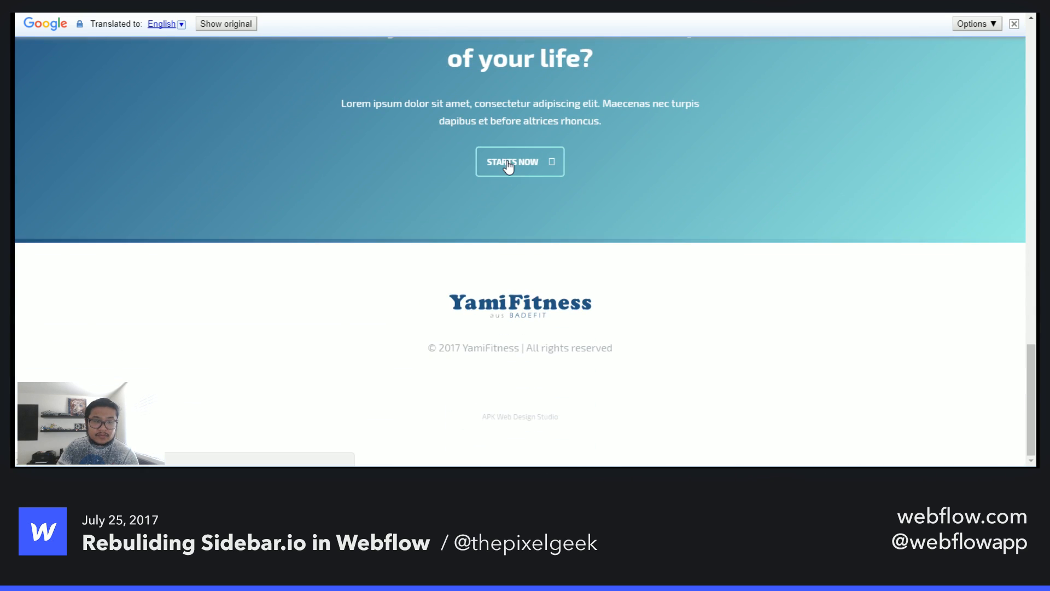
- Open the Contact page through the Starts Now button and inspect its form, including the Interested package dropdown
left_click(502, 176)
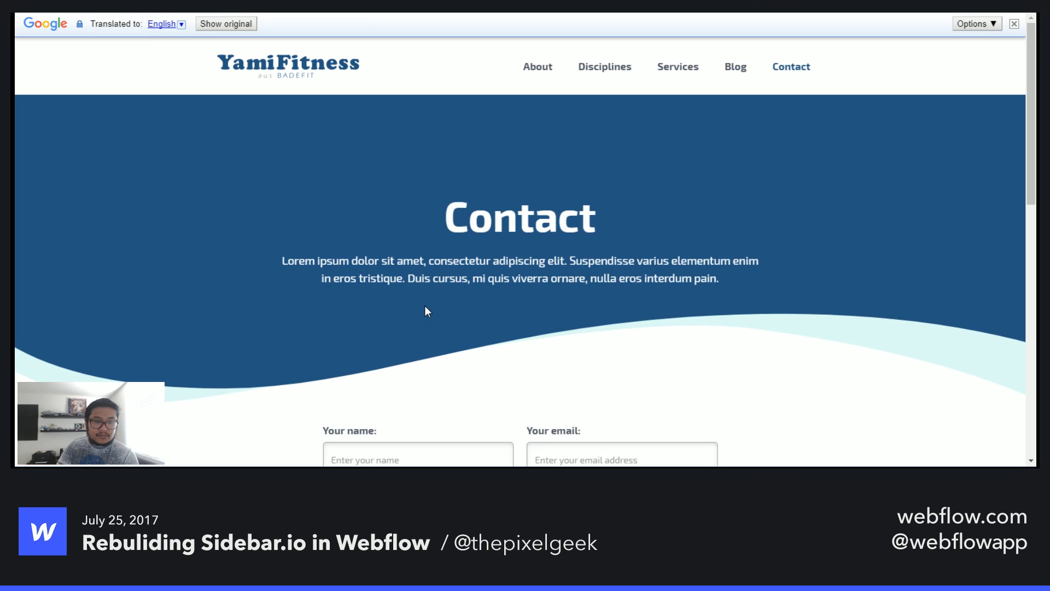
scroll(427, 309, "down", 4)
scroll(427, 306, "down", 2)
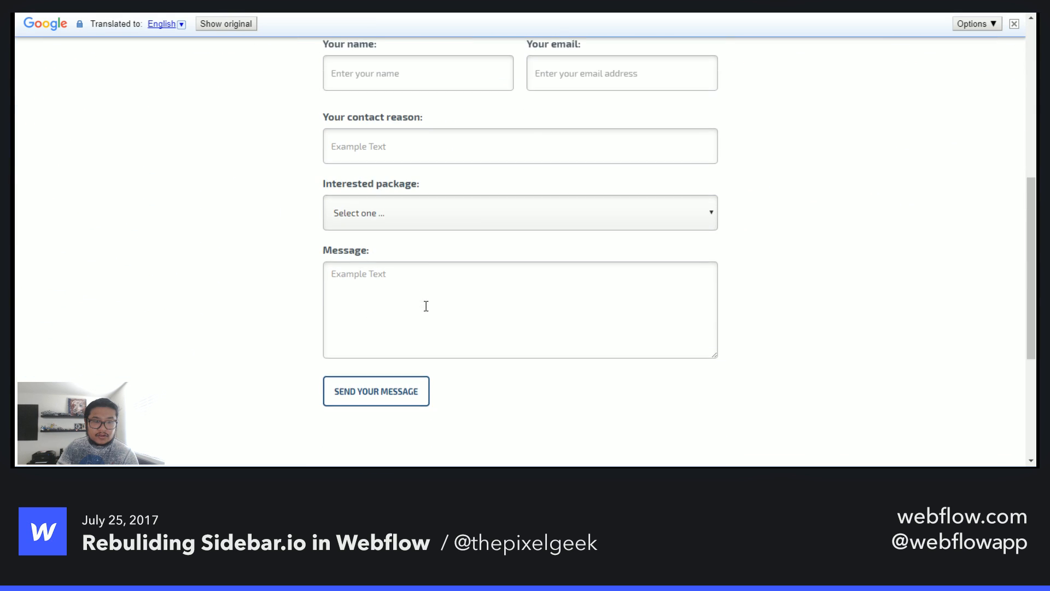
left_click(584, 213)
left_click(587, 218)
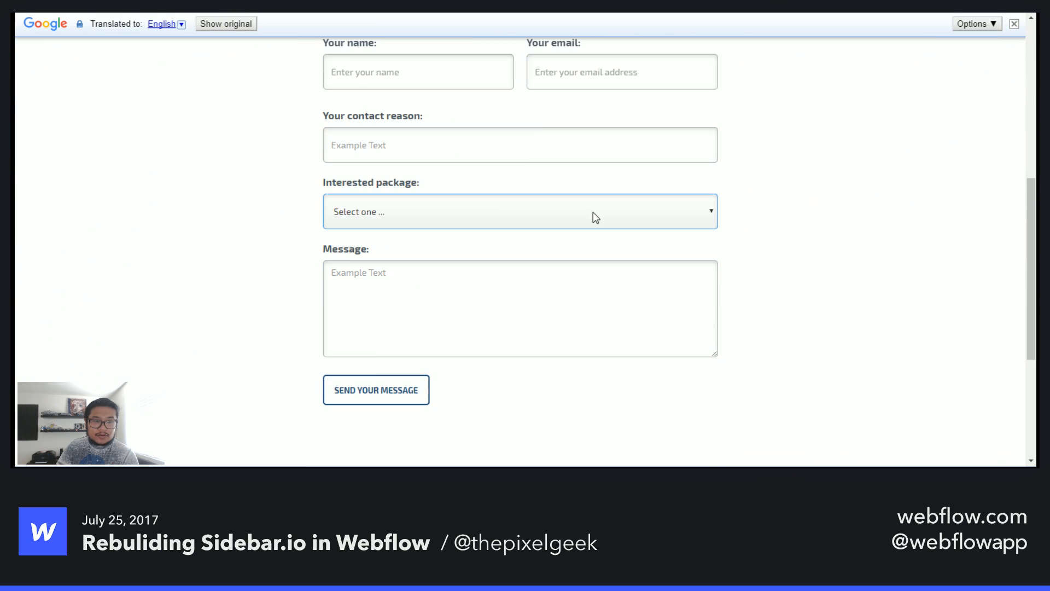
scroll(774, 314, "down", 4)
scroll(776, 316, "up", 10)
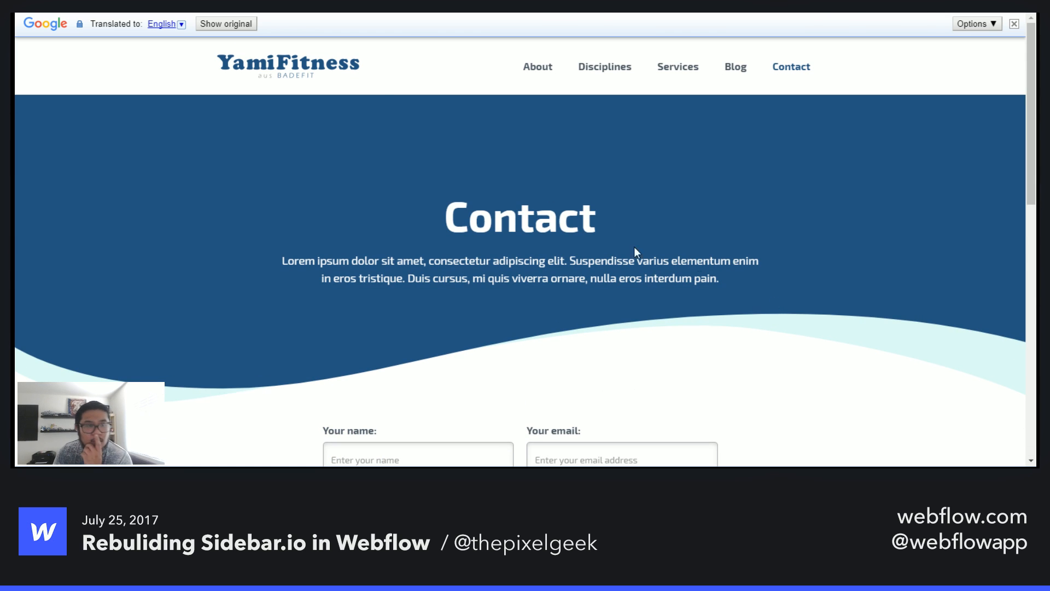
- Open the Disciplines page and switch between the Bailes BadeFit, Aqua BadeFit and Swimming tabs
left_click(547, 70)
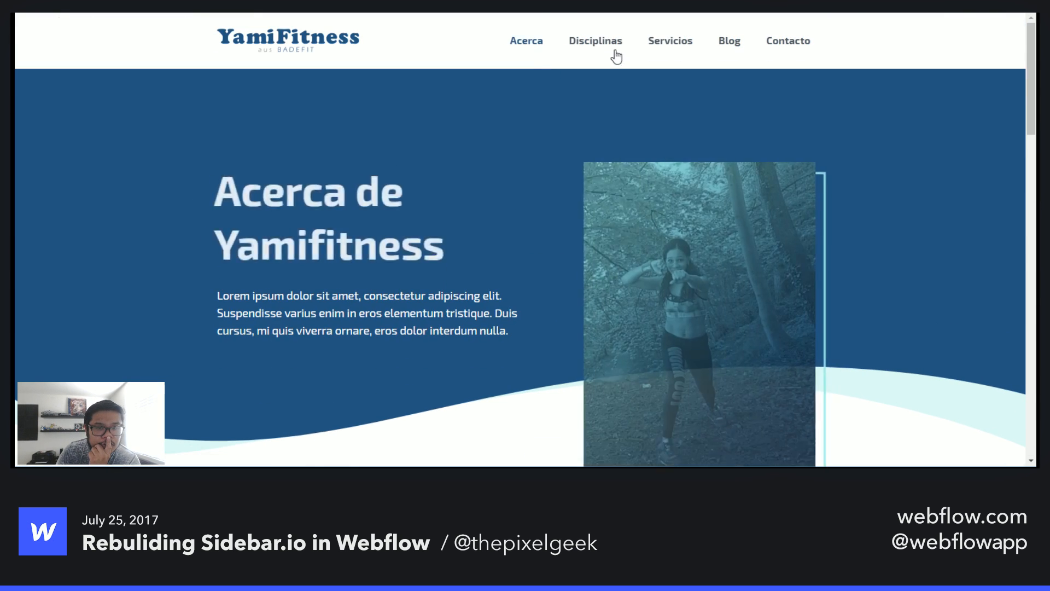
left_click(596, 66)
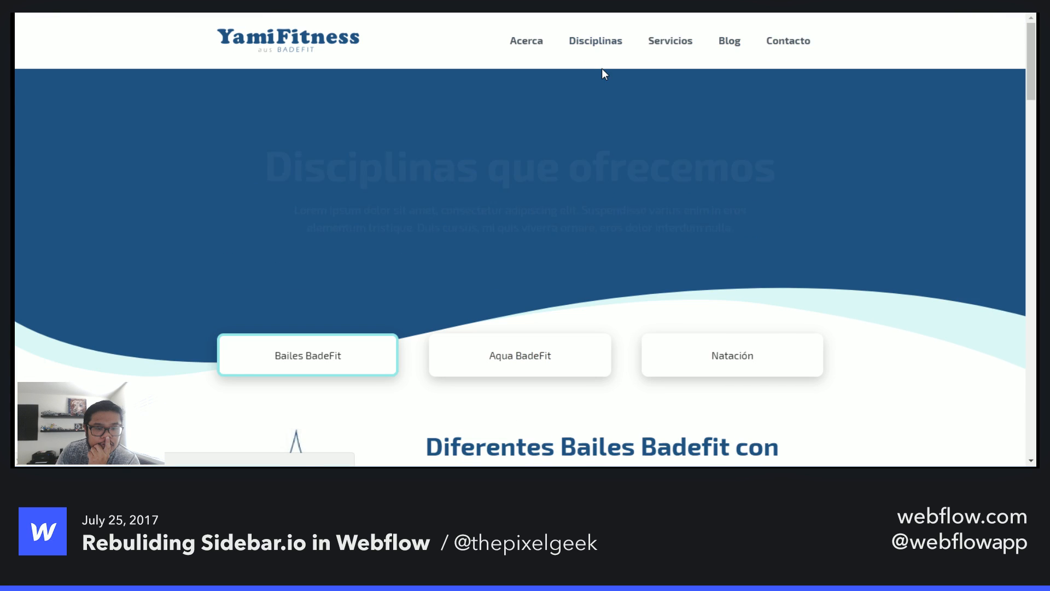
scroll(842, 307, "down", 4)
left_click(547, 134)
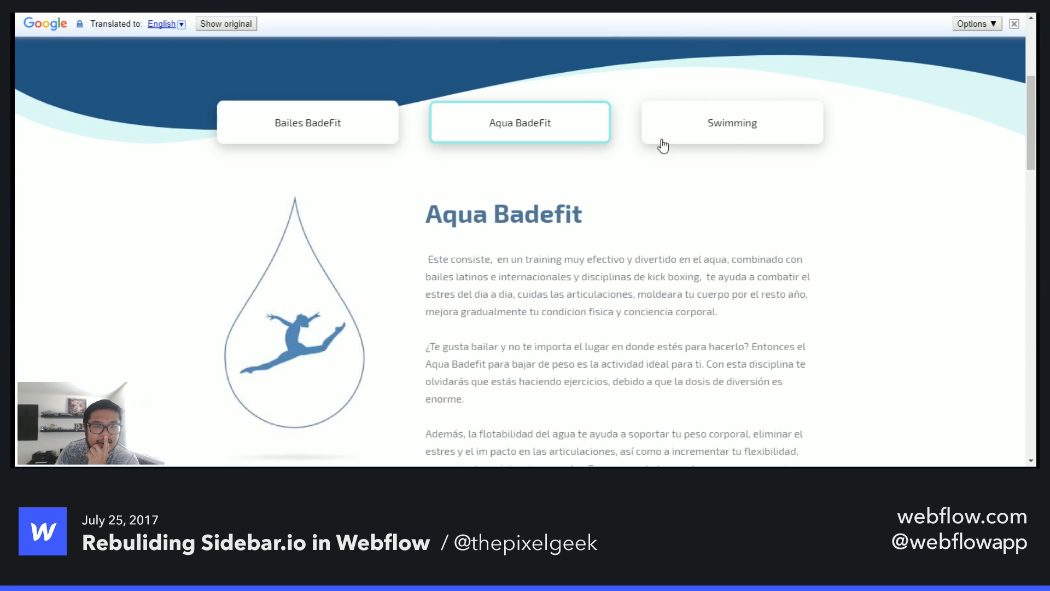
left_click(661, 140)
left_click(540, 134)
left_click(320, 130)
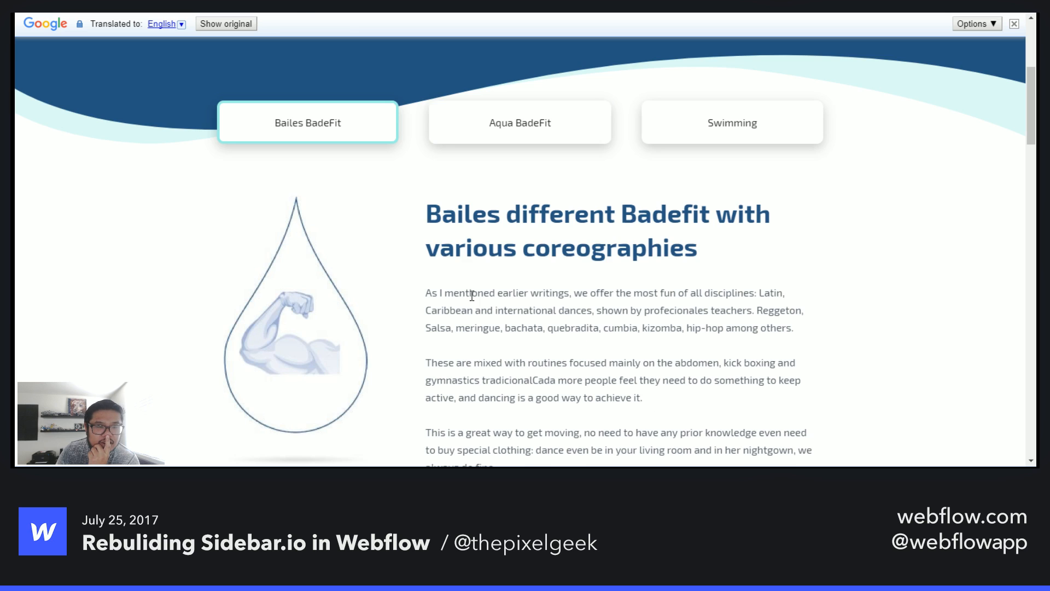
scroll(470, 296, "up", 5)
scroll(548, 339, "down", 4)
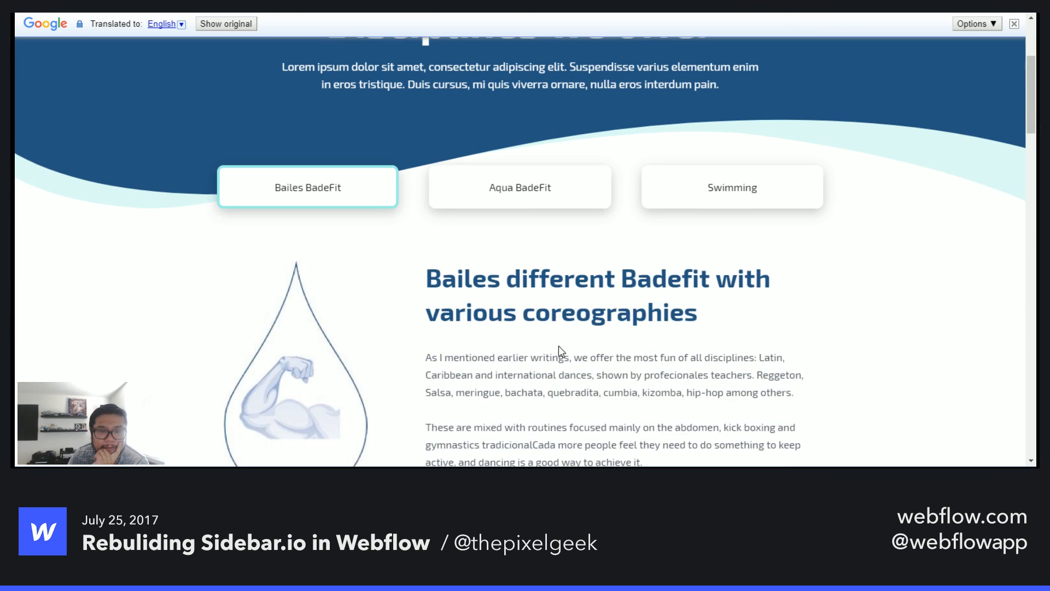
left_click(499, 186)
left_click(683, 203)
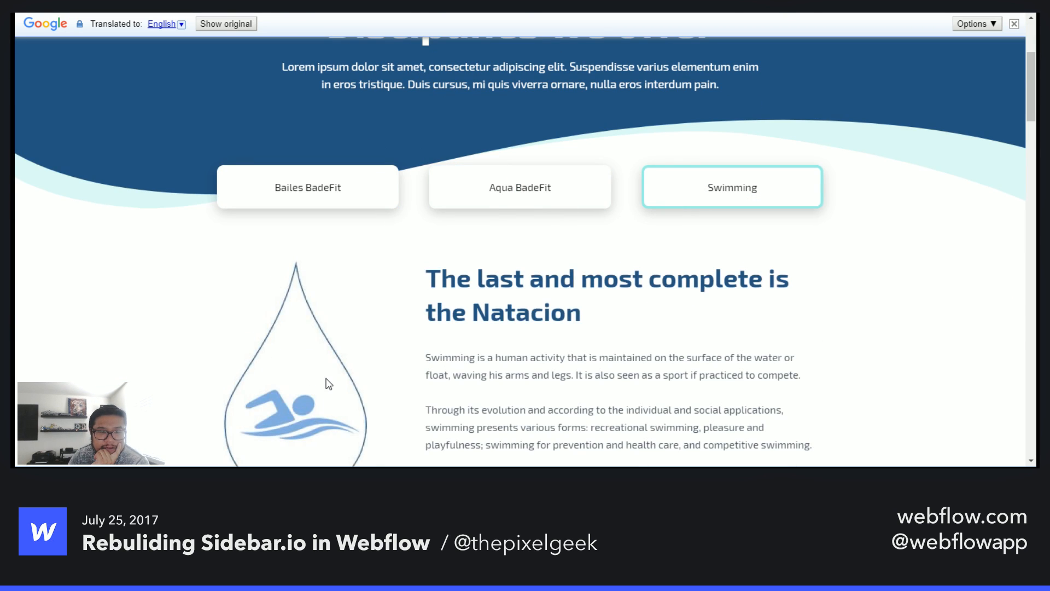
scroll(328, 379, "down", 1)
scroll(331, 372, "up", 5)
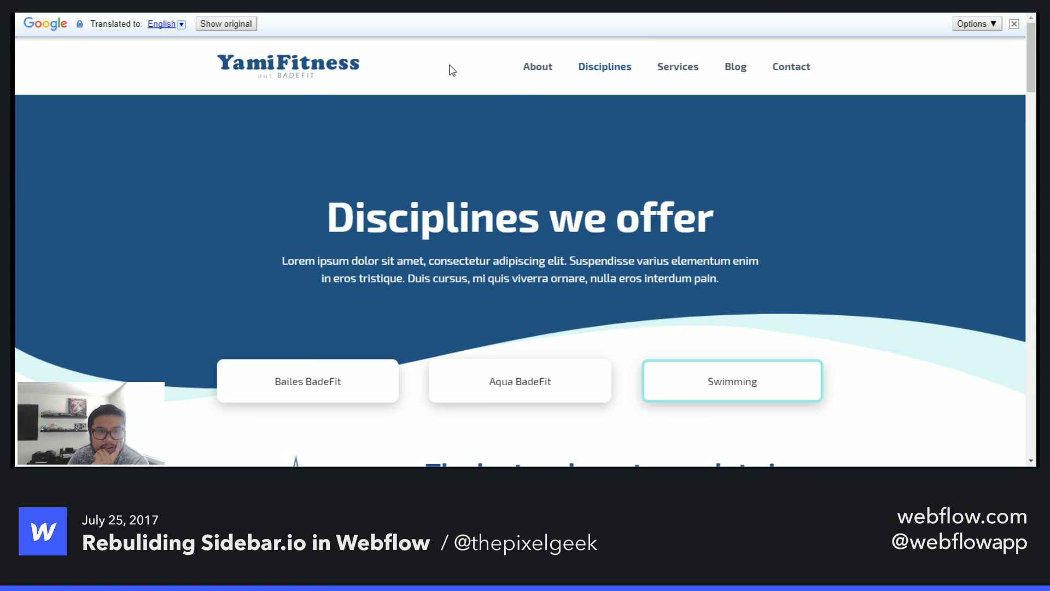
- Return to the home page, review its service cards, and reopen the Disciplines page
left_click(316, 74)
scroll(465, 349, "down", 10)
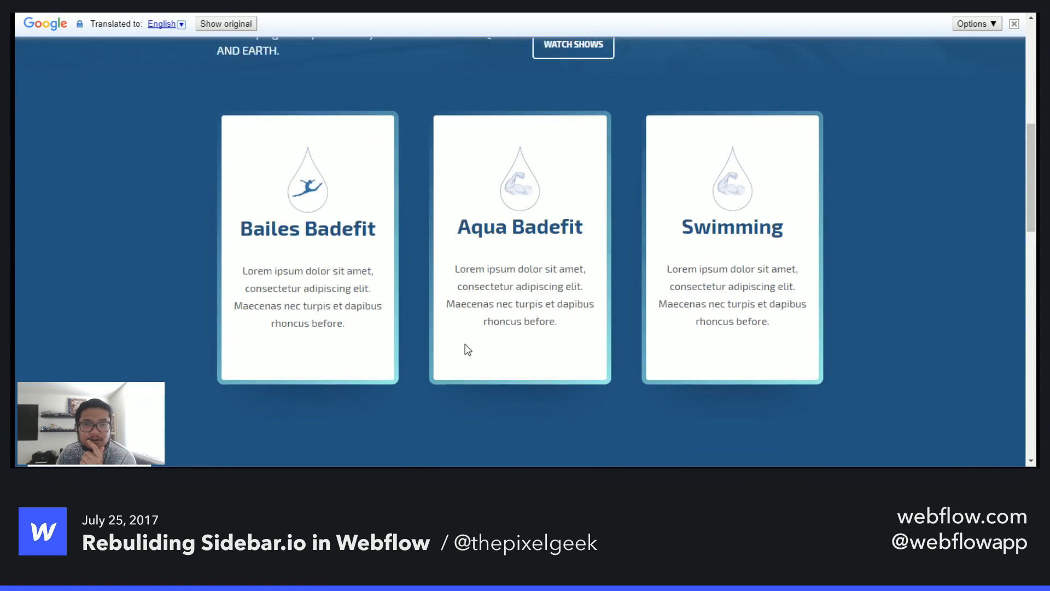
scroll(576, 328, "up", 2)
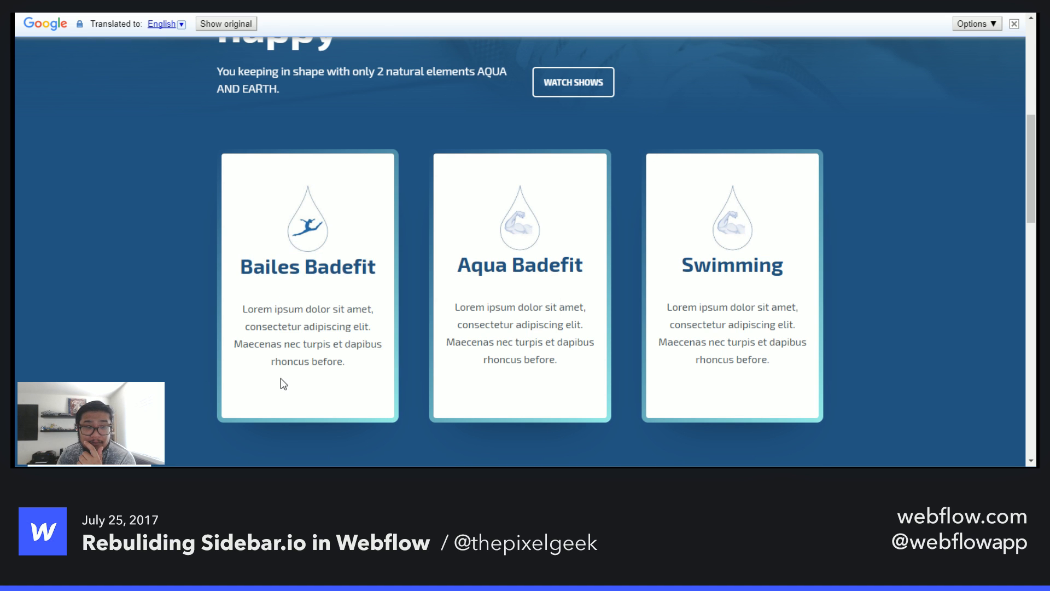
scroll(280, 379, "up", 6)
left_click(596, 70)
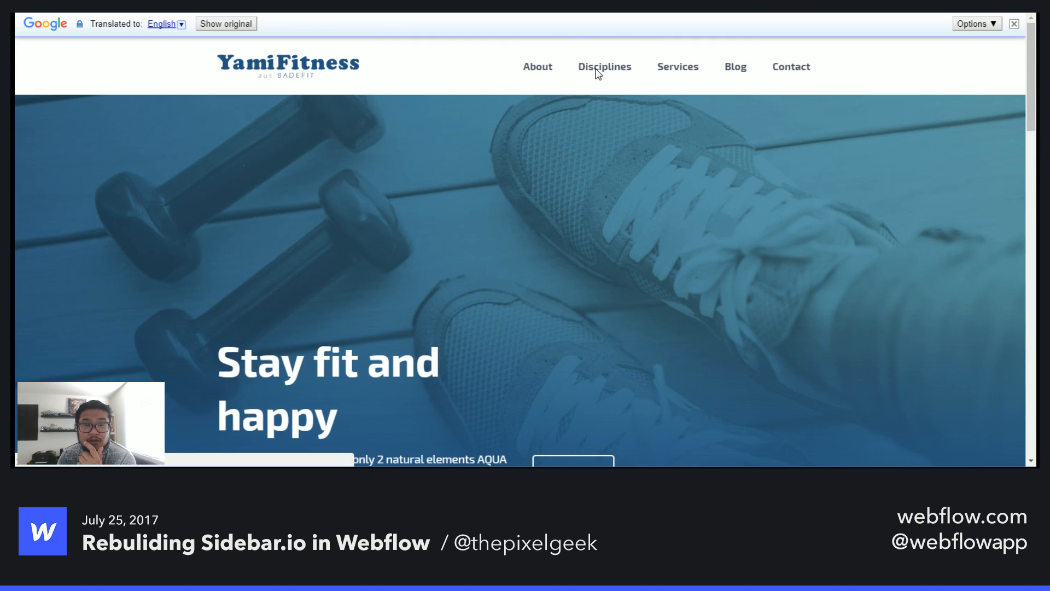
scroll(383, 271, "down", 3)
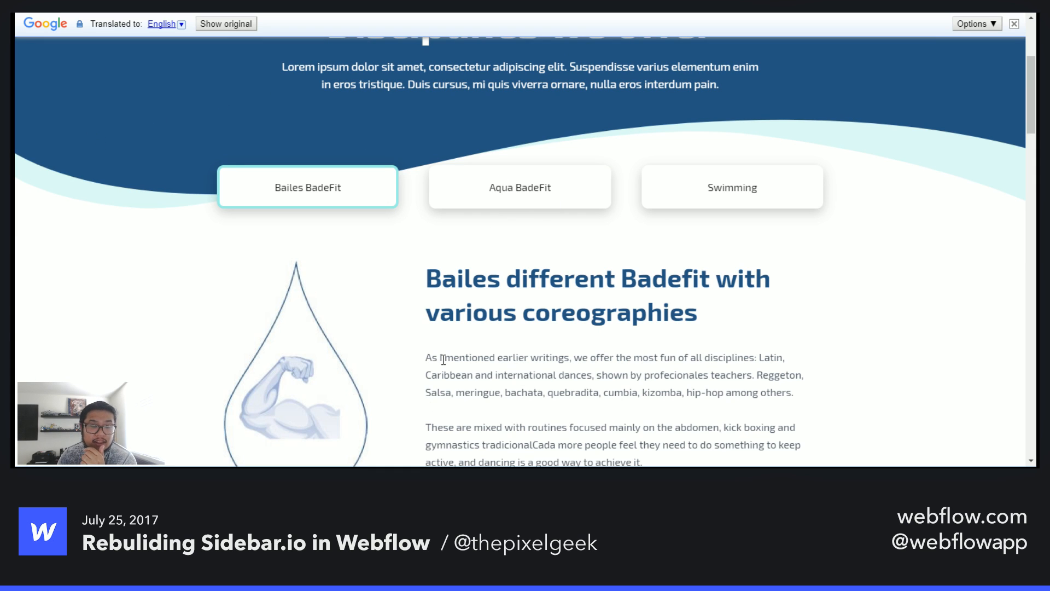
- Switch the Disciplines tabs to Aqua BadeFit and then Swimming, and scroll through the Swimming content
left_click(606, 207)
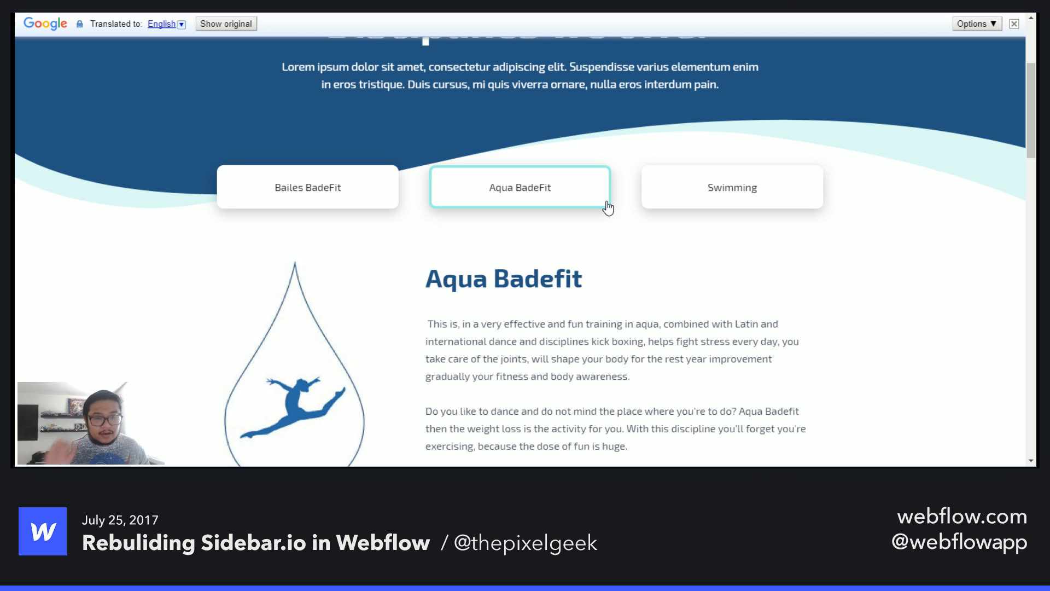
left_click(699, 207)
scroll(644, 321, "down", 7)
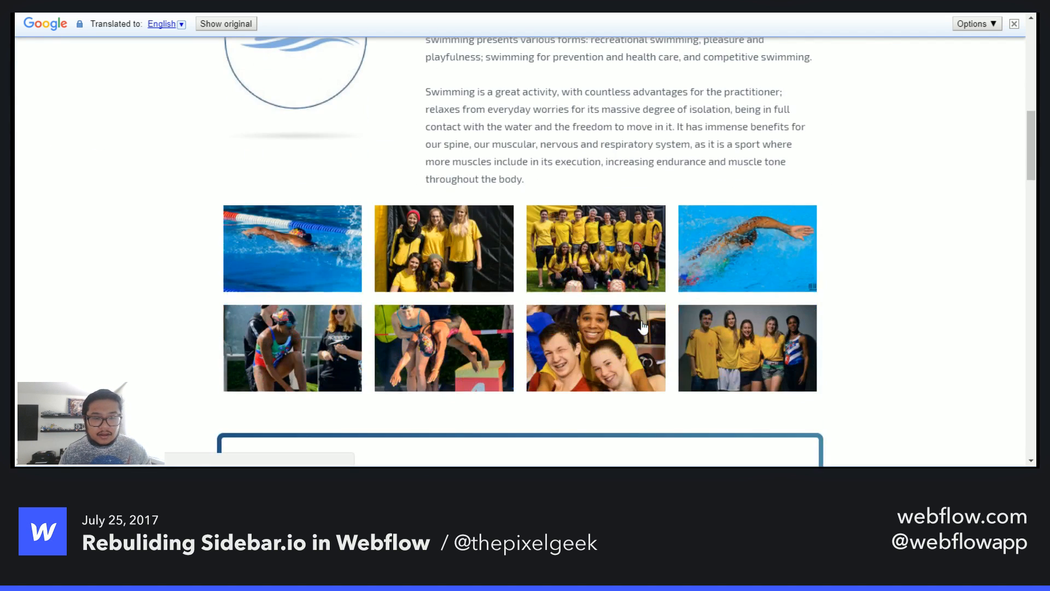
scroll(591, 267, "down", 10)
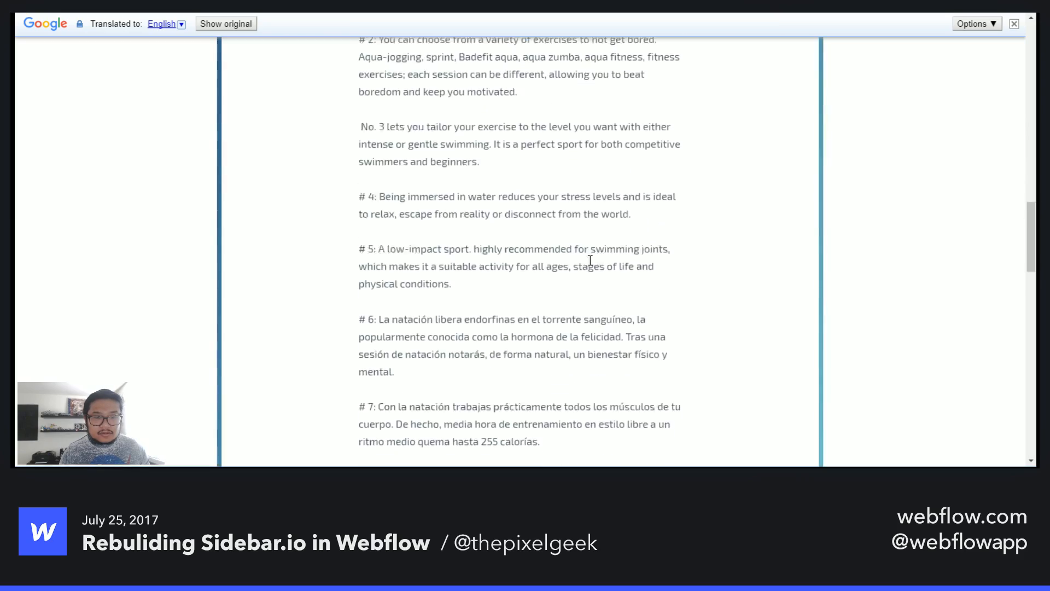
- Open a Swimming gallery photo in the lightbox, close it, and scroll down to the page footer
scroll(592, 265, "up", 3)
scroll(592, 265, "up", 5)
left_click(586, 256)
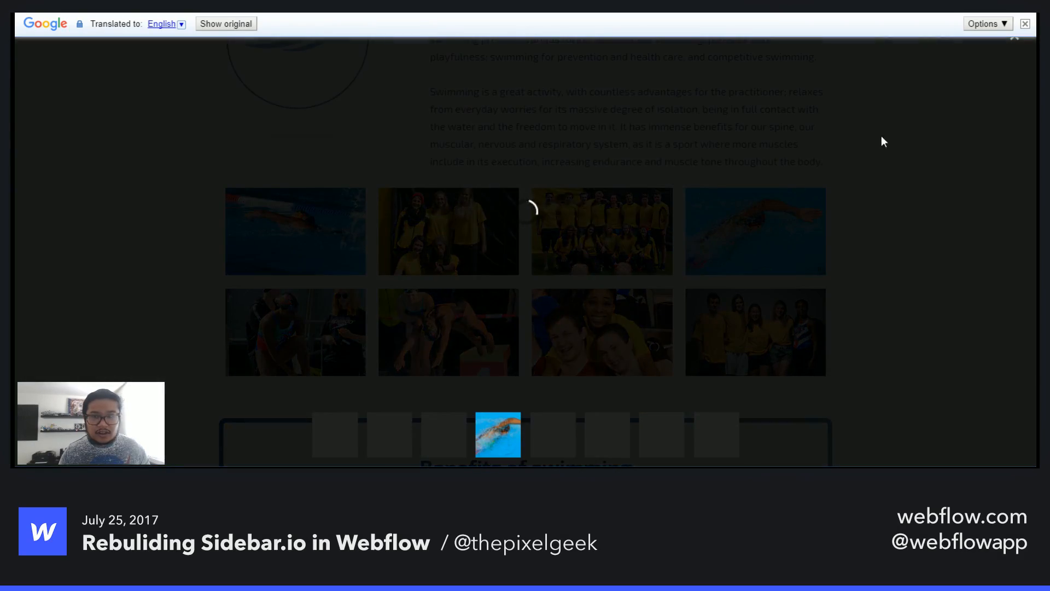
left_click(1013, 49)
scroll(805, 320, "down", 10)
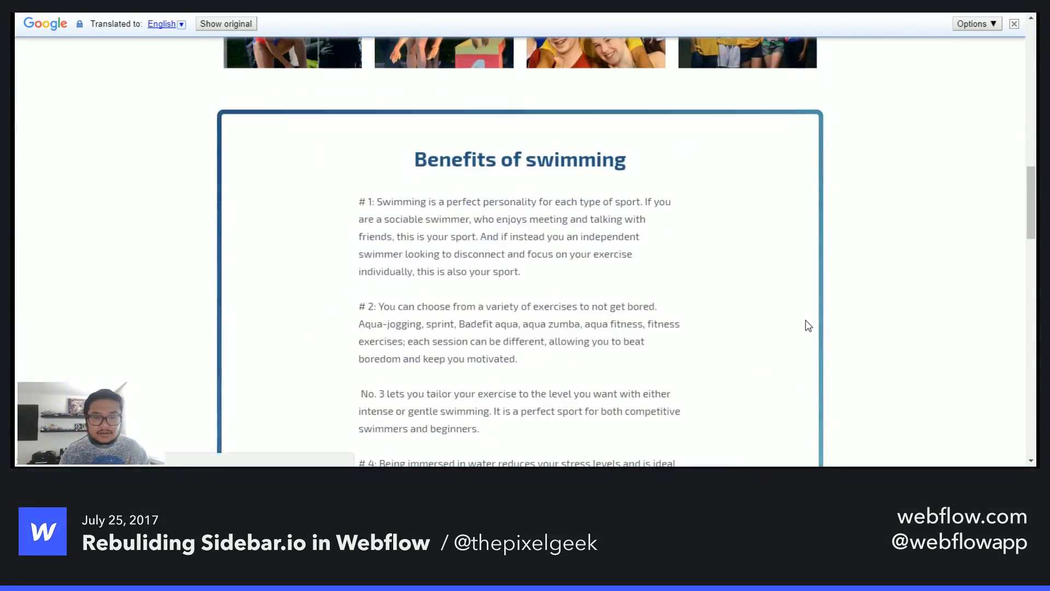
scroll(808, 326, "down", 15)
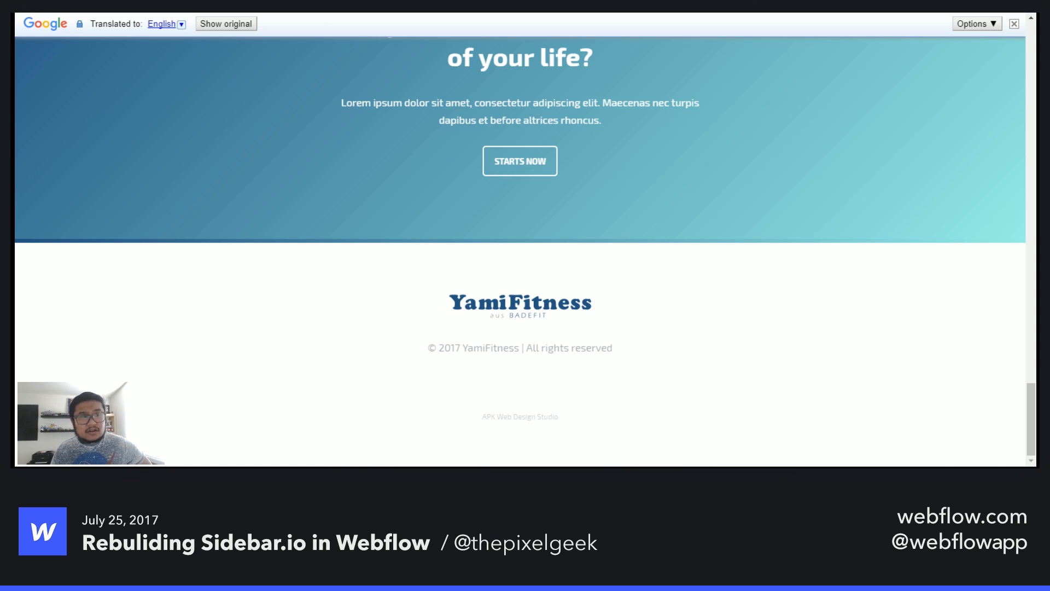
- Switch between the Sidebar.io rebuild and the fitness site, ending in the Webflow Designer's CMS Collections panel
left_click(224, 5)
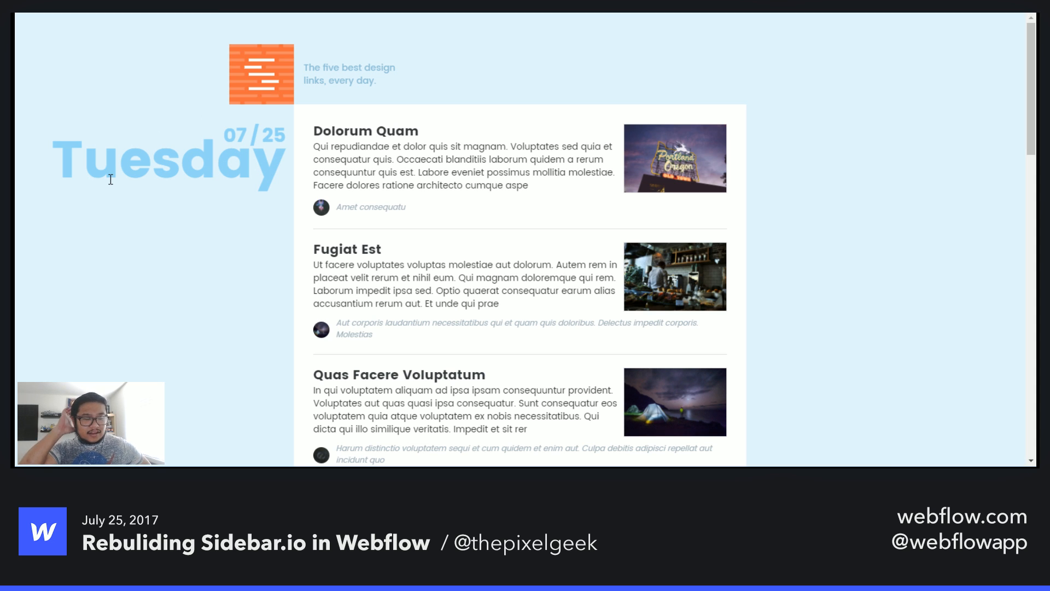
left_click(318, 6)
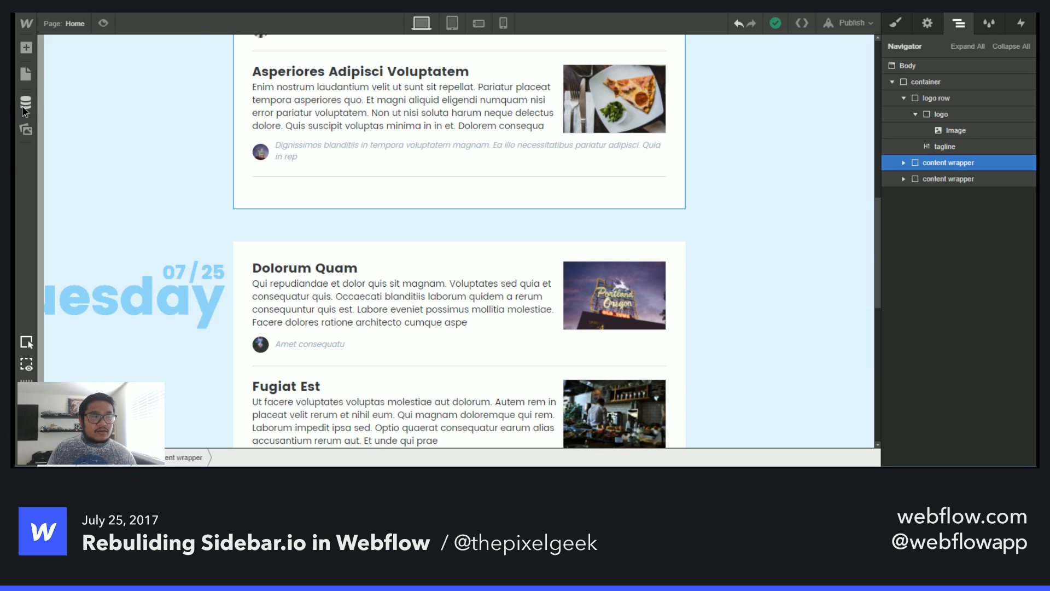
left_click(25, 103)
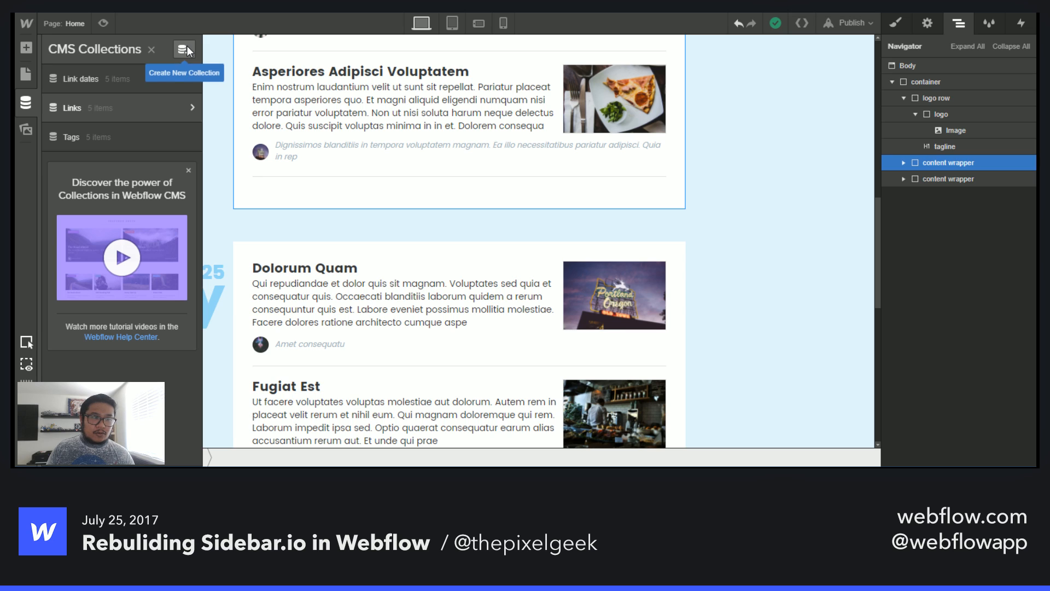
- Open the published Sidebar.io rebuild in the Webflow Editor and go to its Collections list
mouse_move(22, 24)
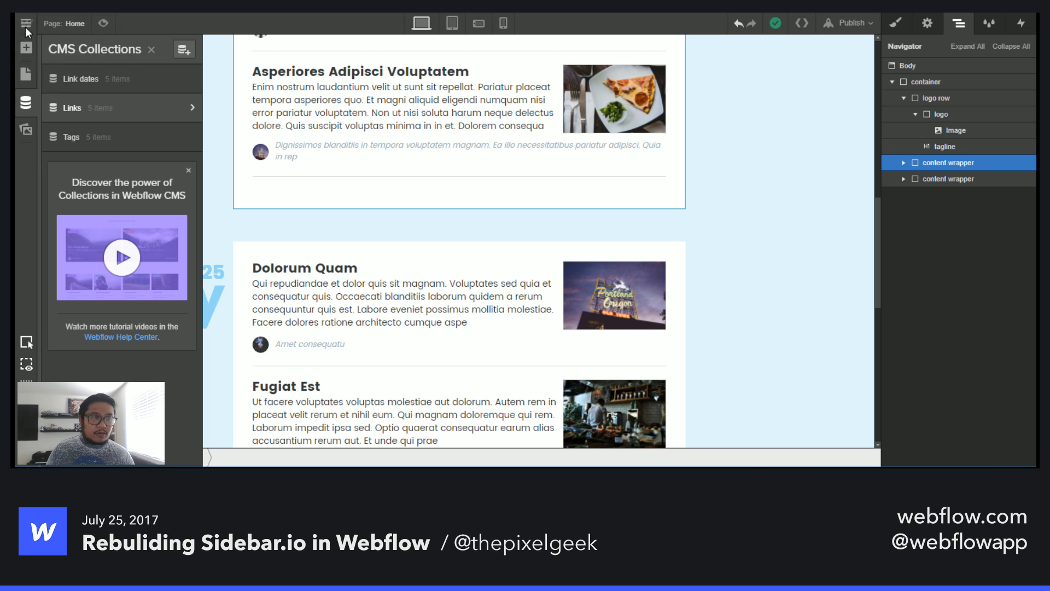
left_click(50, 90)
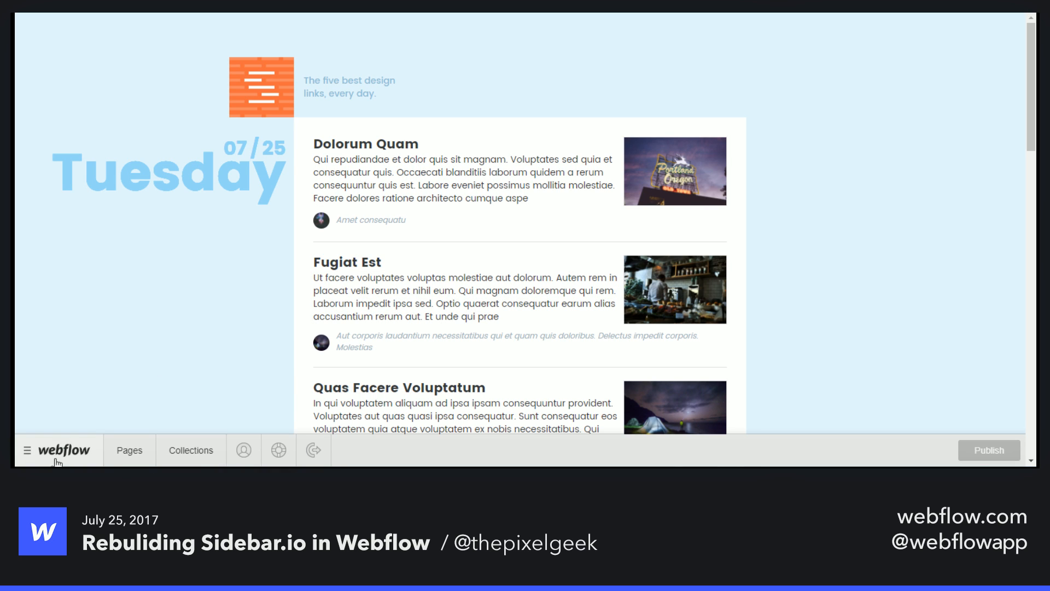
left_click(183, 455)
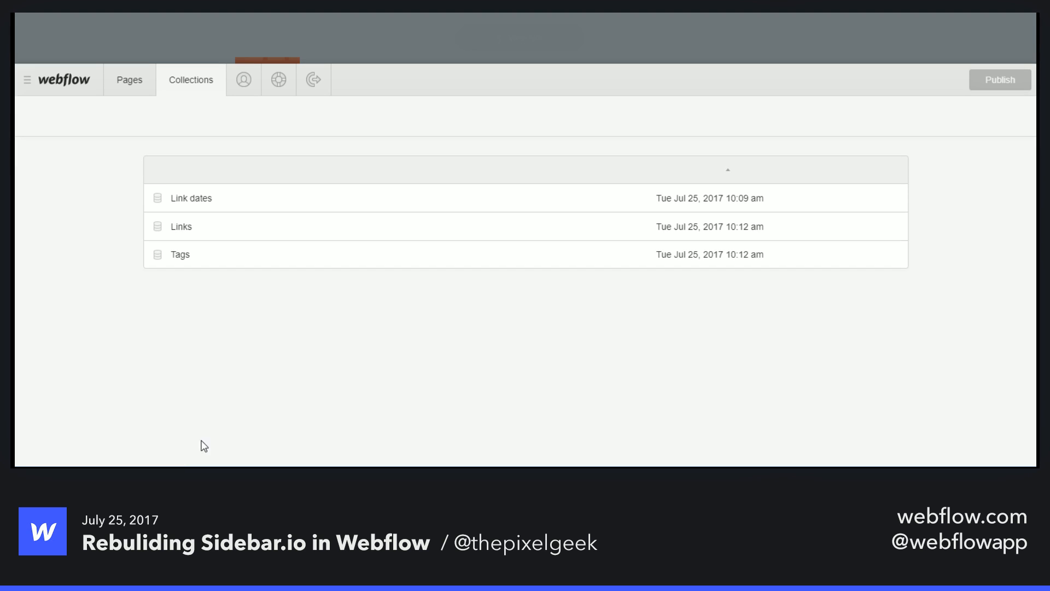
- Open the Links collection, start a new link entry, and scroll through its empty form fields
left_click(205, 229)
left_click(880, 117)
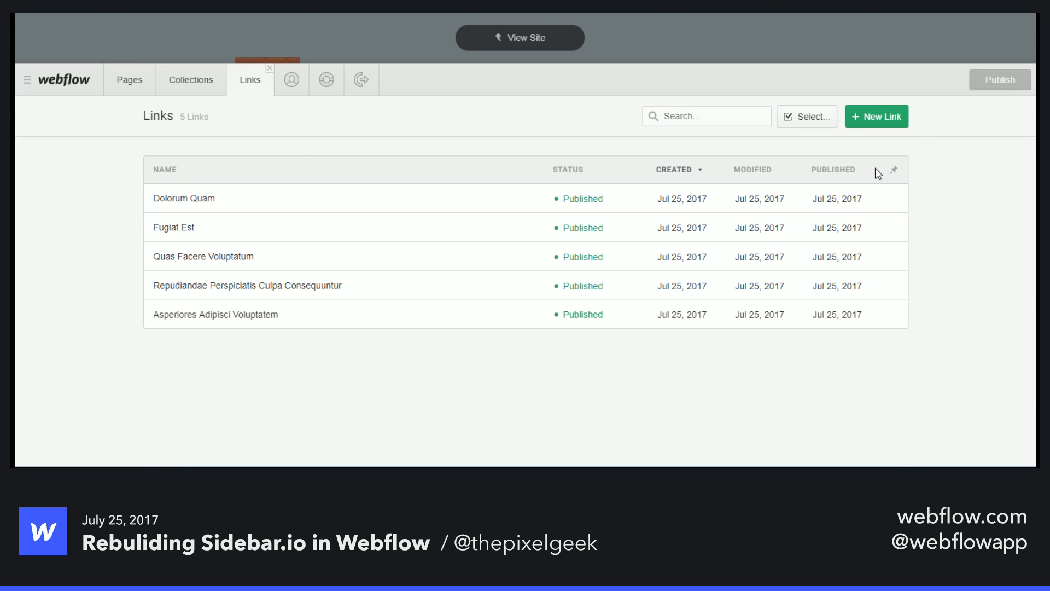
scroll(493, 196, "down", 4)
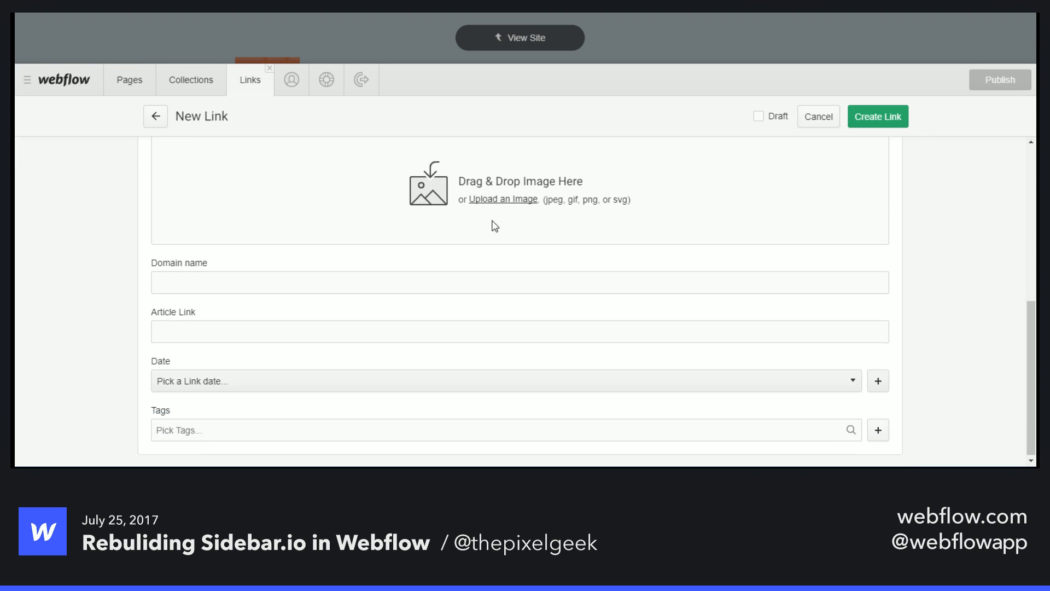
scroll(494, 307, "up", 5)
scroll(494, 307, "down", 5)
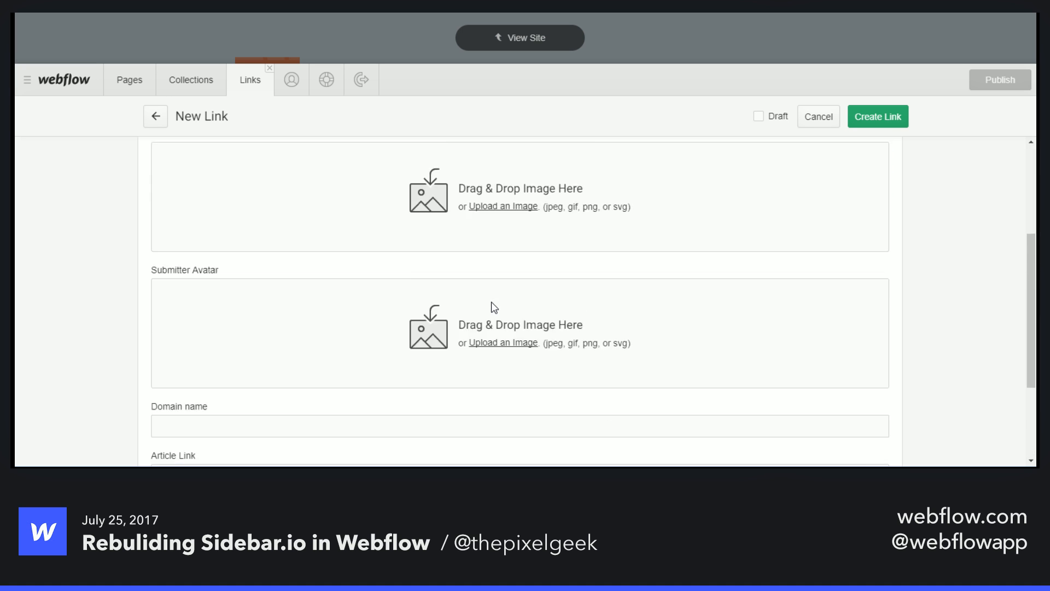
scroll(494, 307, "up", 5)
scroll(494, 308, "down", 5)
scroll(492, 306, "up", 5)
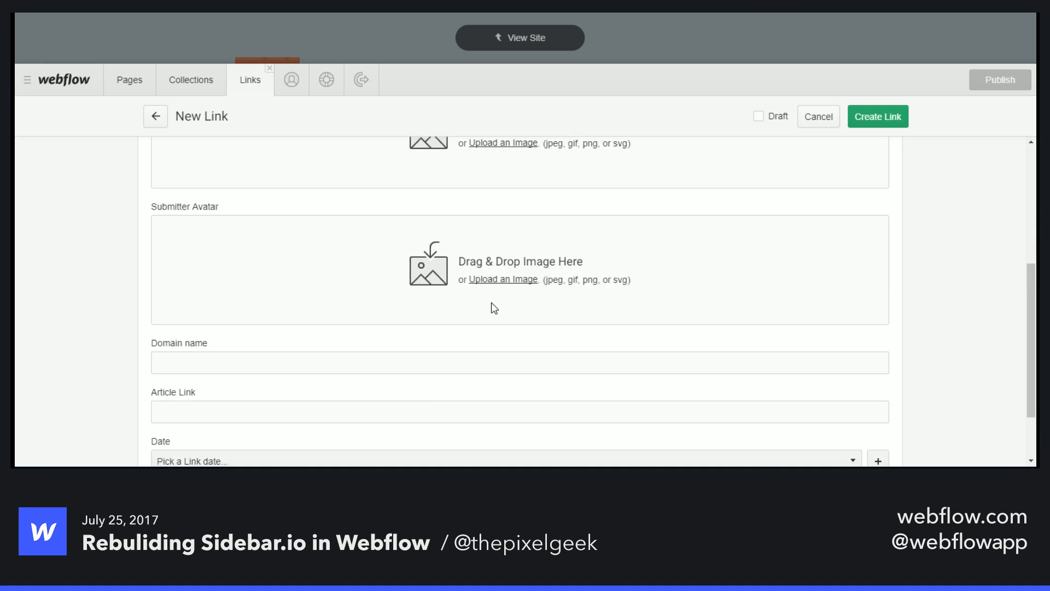
- Leave the Editor and load the magicbymark.webflow.io site in the browser
left_click(520, 48)
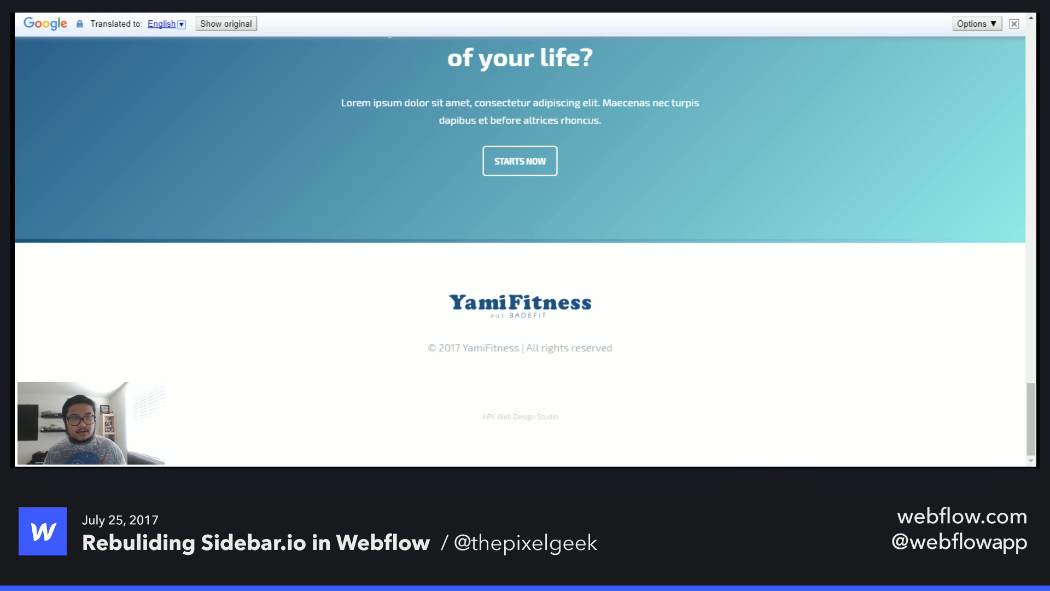
key("ctrl+l")
key("Return")
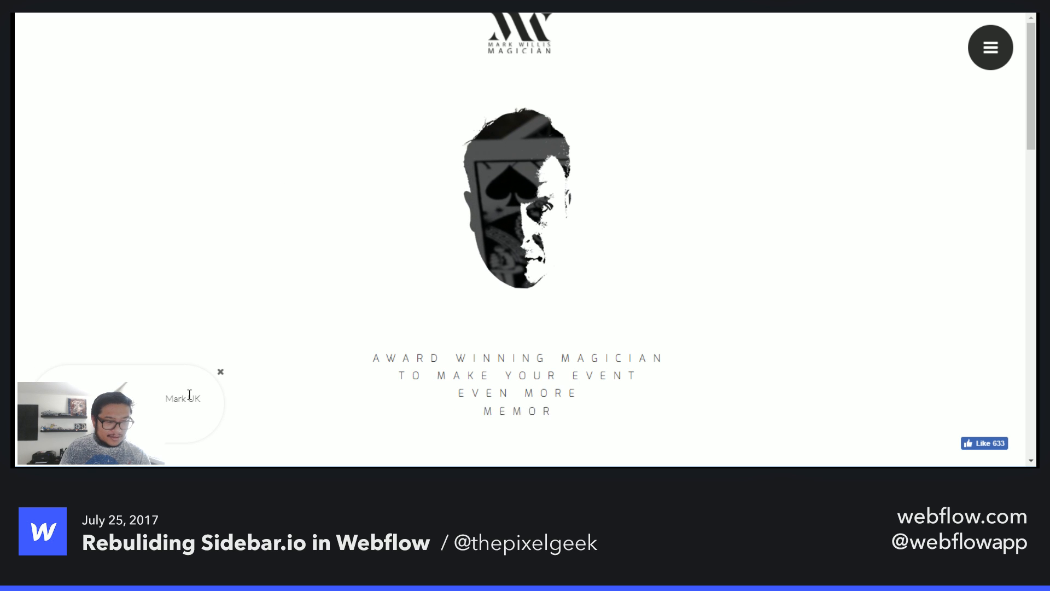
- Dismiss the chat popup and inspect the animated face graphic in the hero
left_click(221, 372)
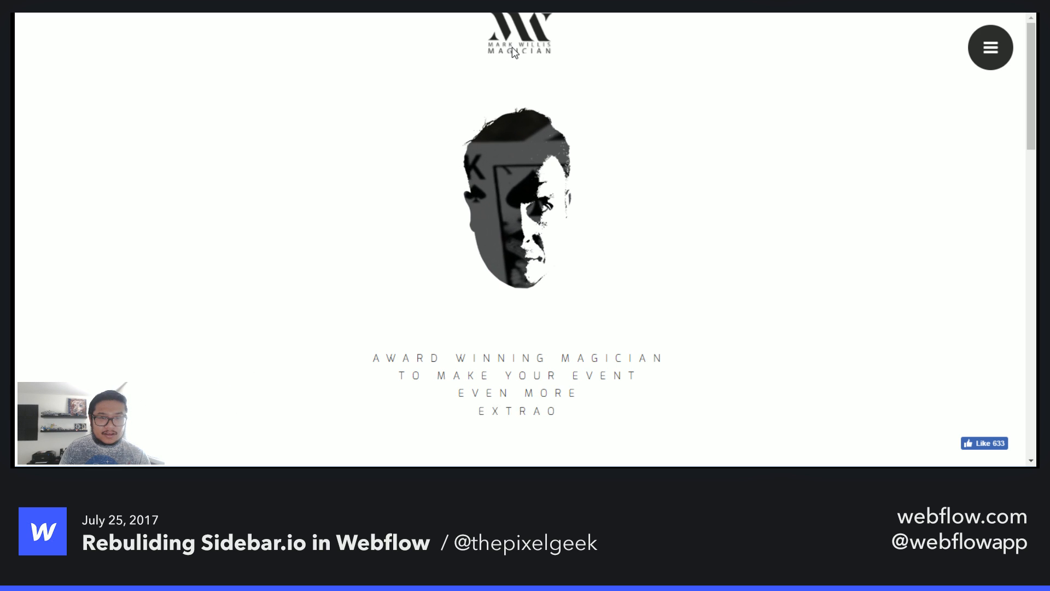
right_click(501, 165)
left_click(565, 330)
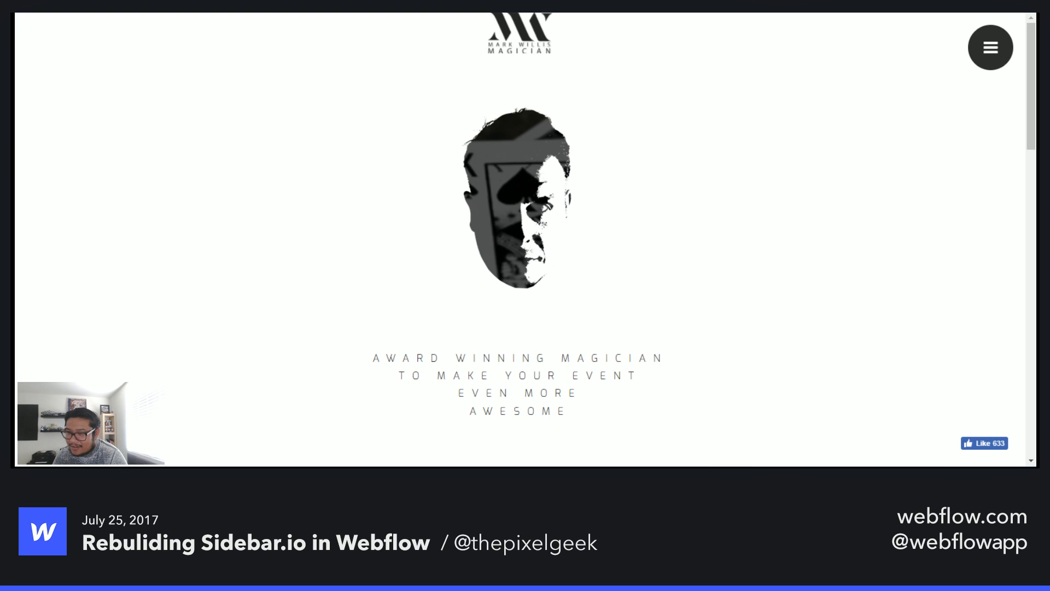
- Examine the face-wrapper and galaxy-div elements and their transform styles in Developer Tools
left_click_drag(1036, 169, 453, 49)
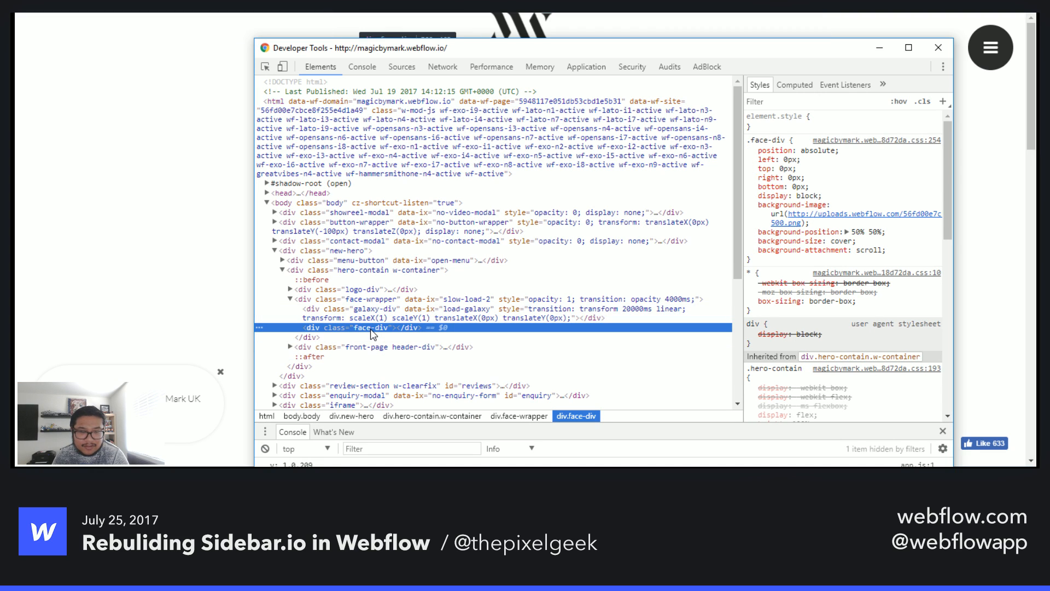
left_click(388, 299)
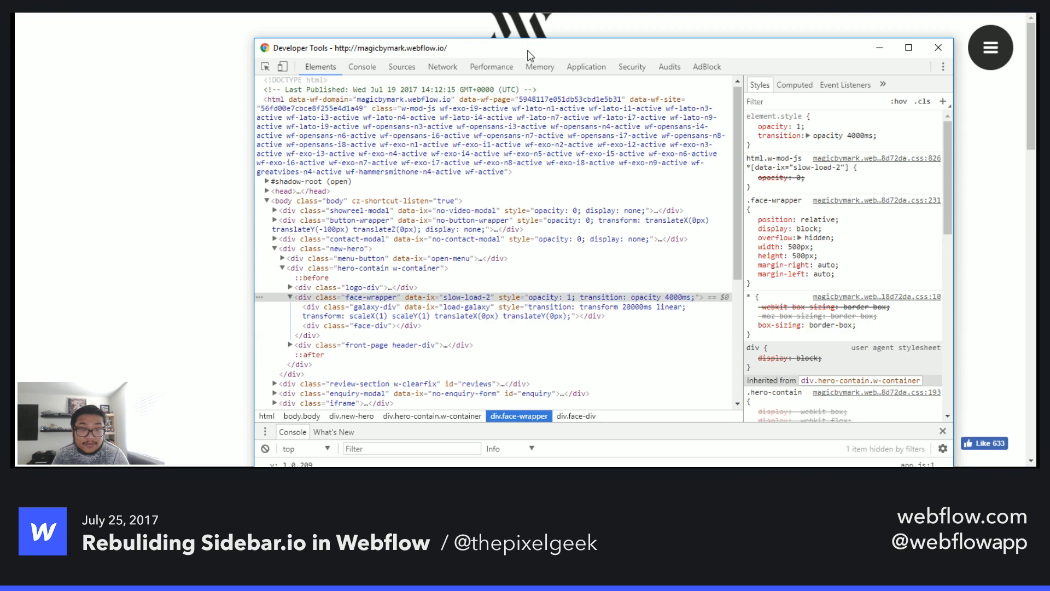
left_click_drag(528, 50, 905, 69)
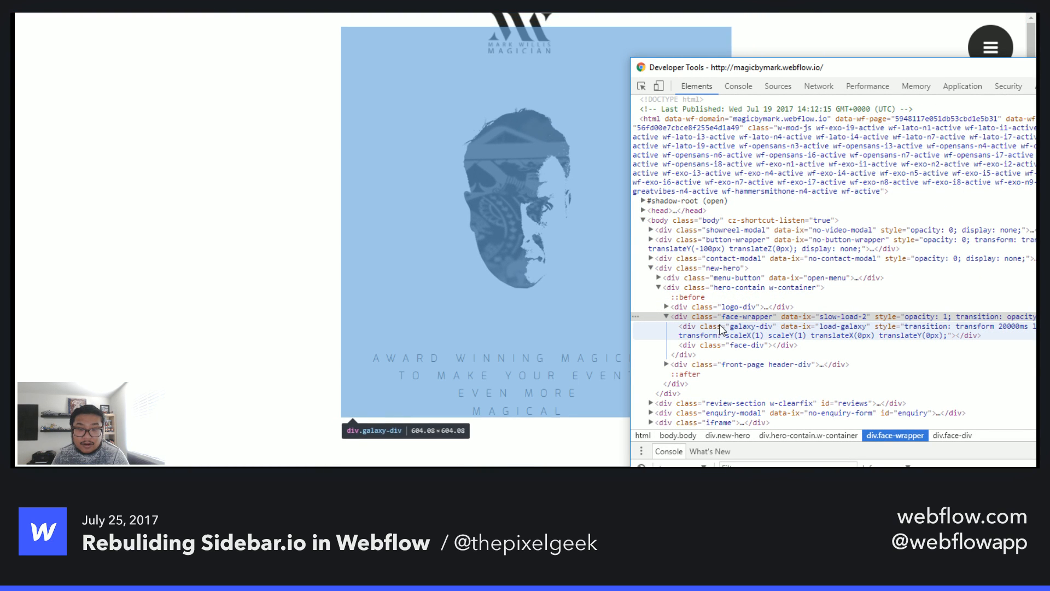
left_click(720, 327)
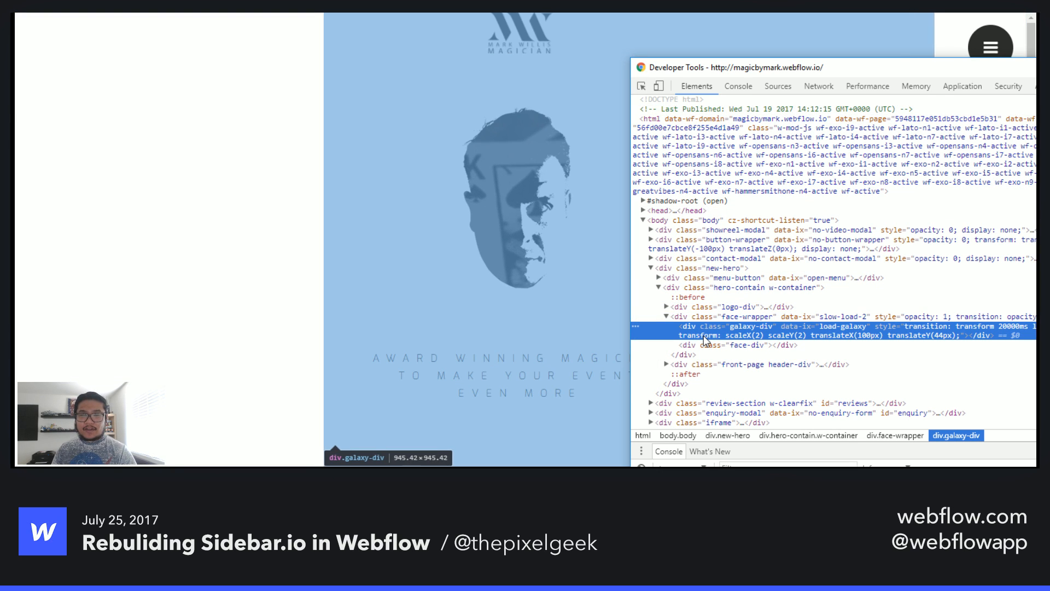
- Close Developer Tools and scroll back and forth between the hero and the reviews section
double_click(641, 69)
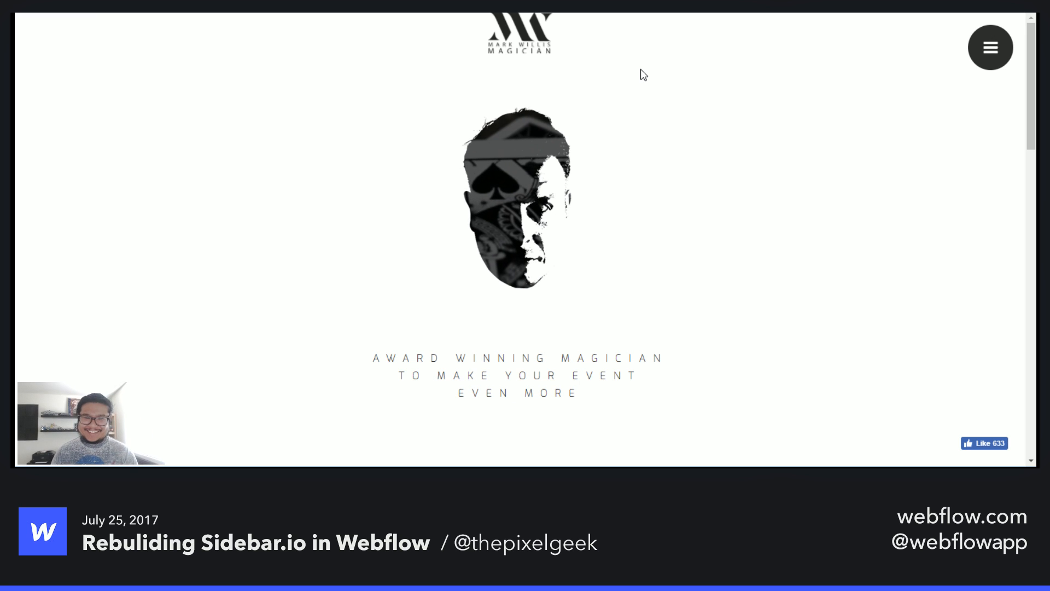
scroll(840, 263, "down", 5)
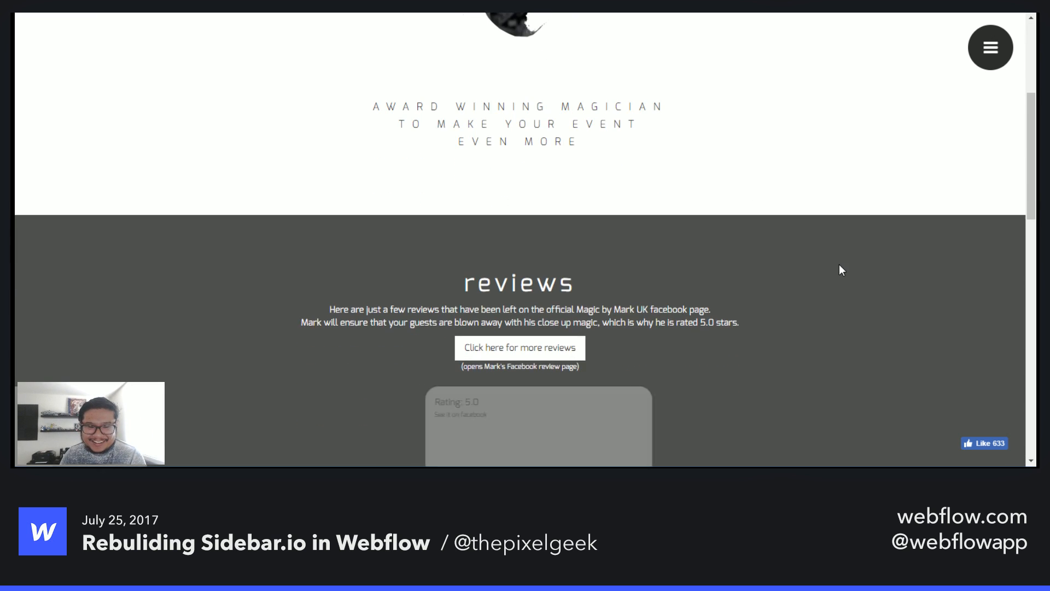
scroll(839, 265, "up", 5)
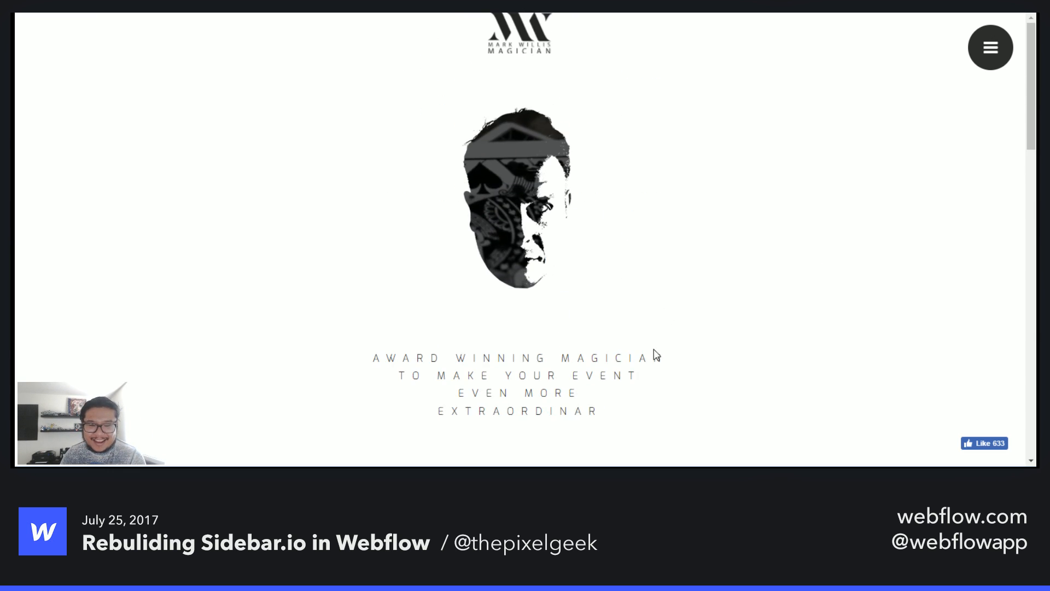
scroll(730, 340, "down", 5)
scroll(730, 334, "down", 3)
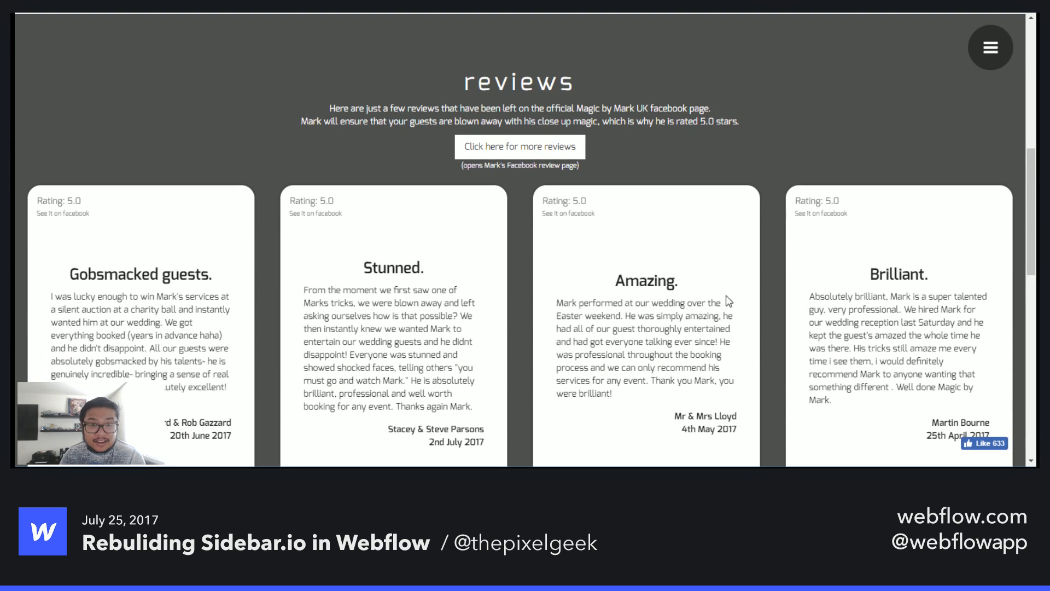
scroll(633, 222, "up", 7)
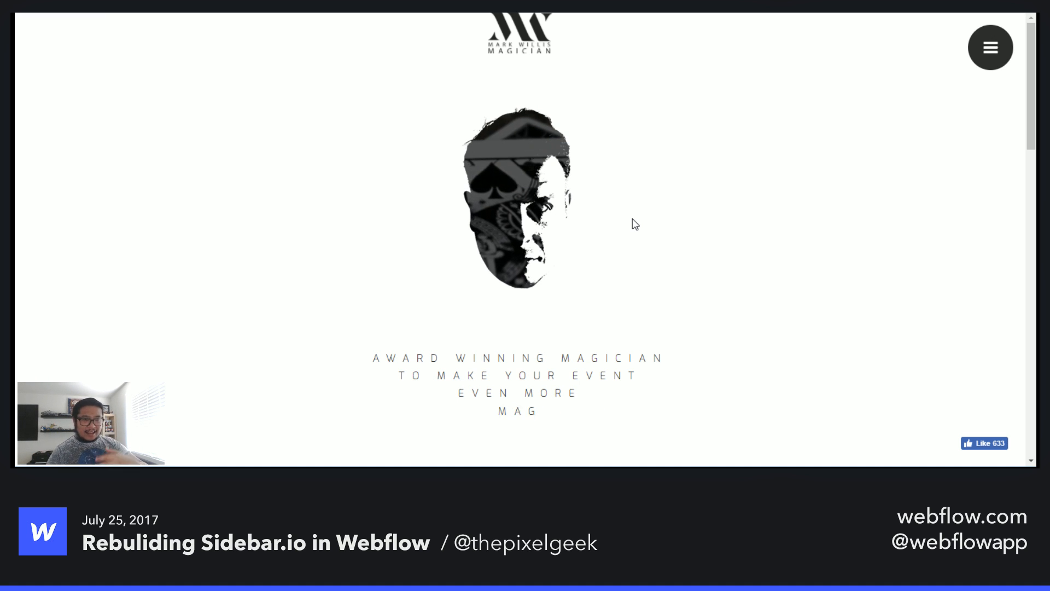
scroll(634, 225, "down", 10)
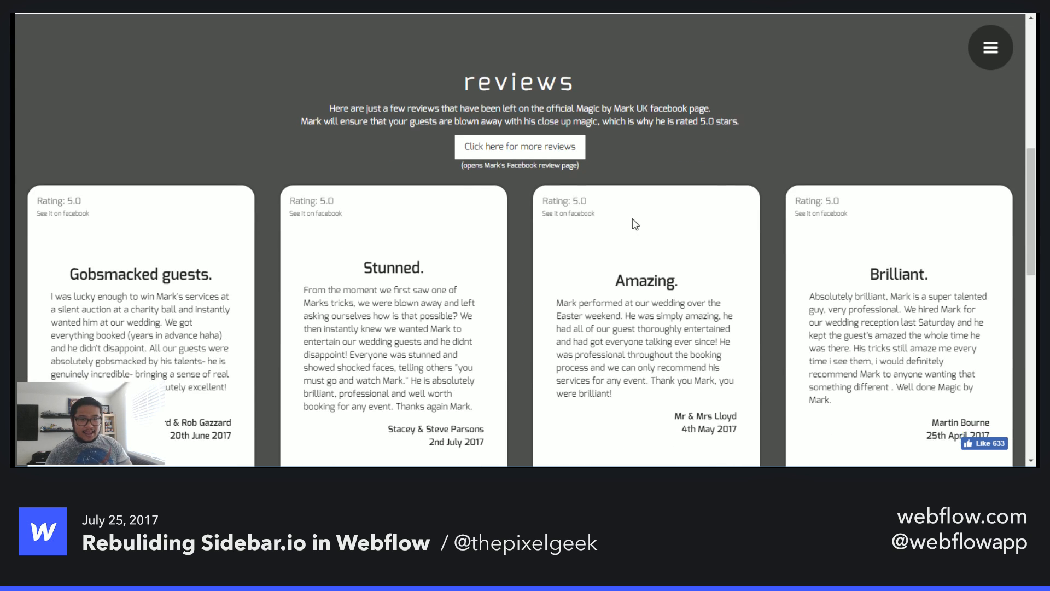